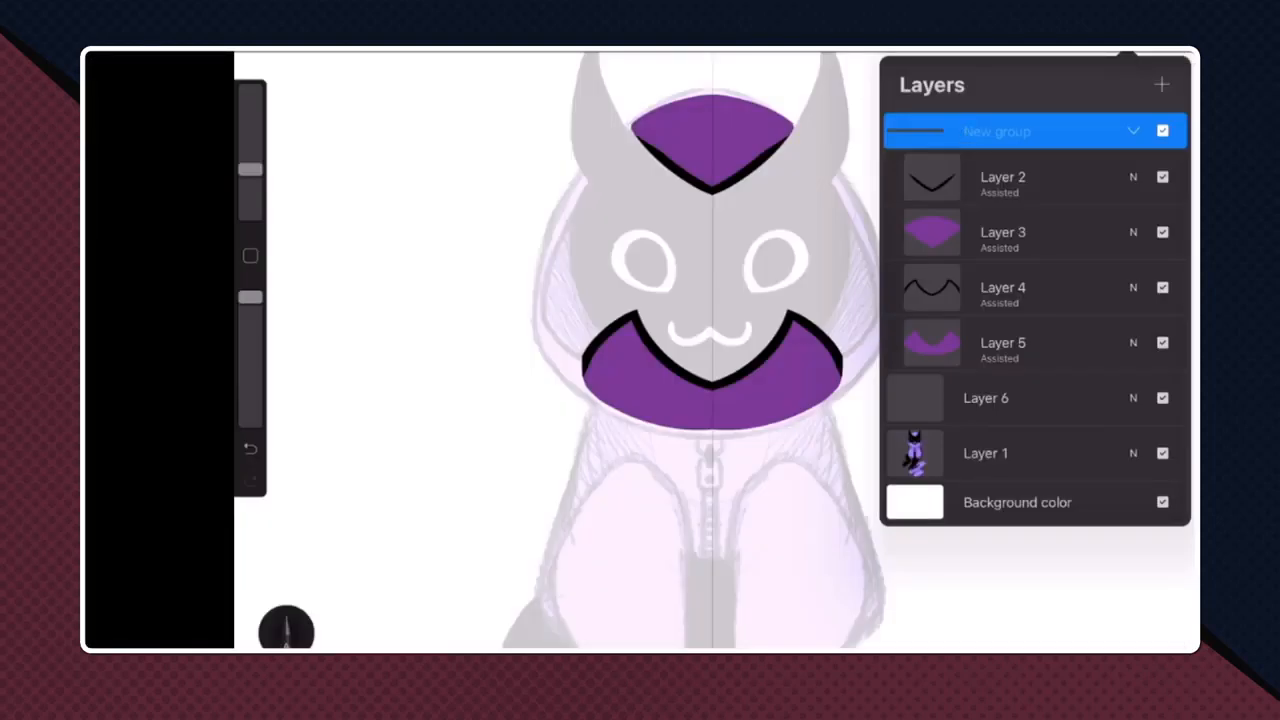
- Name the new layer group "Front Hood", collapse it and make Layer 6 the active layer
{"action": "left_click", "coordinate": [722, 638]}
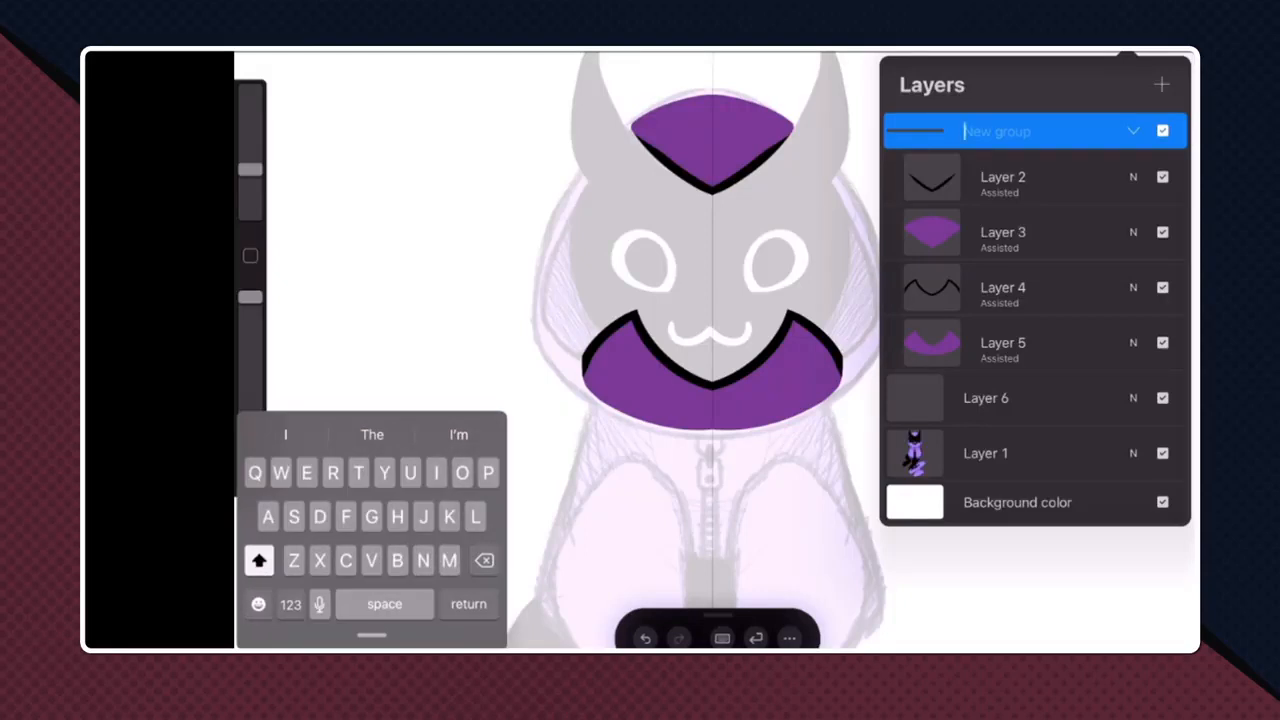
{"action": "type", "text": "Front"}
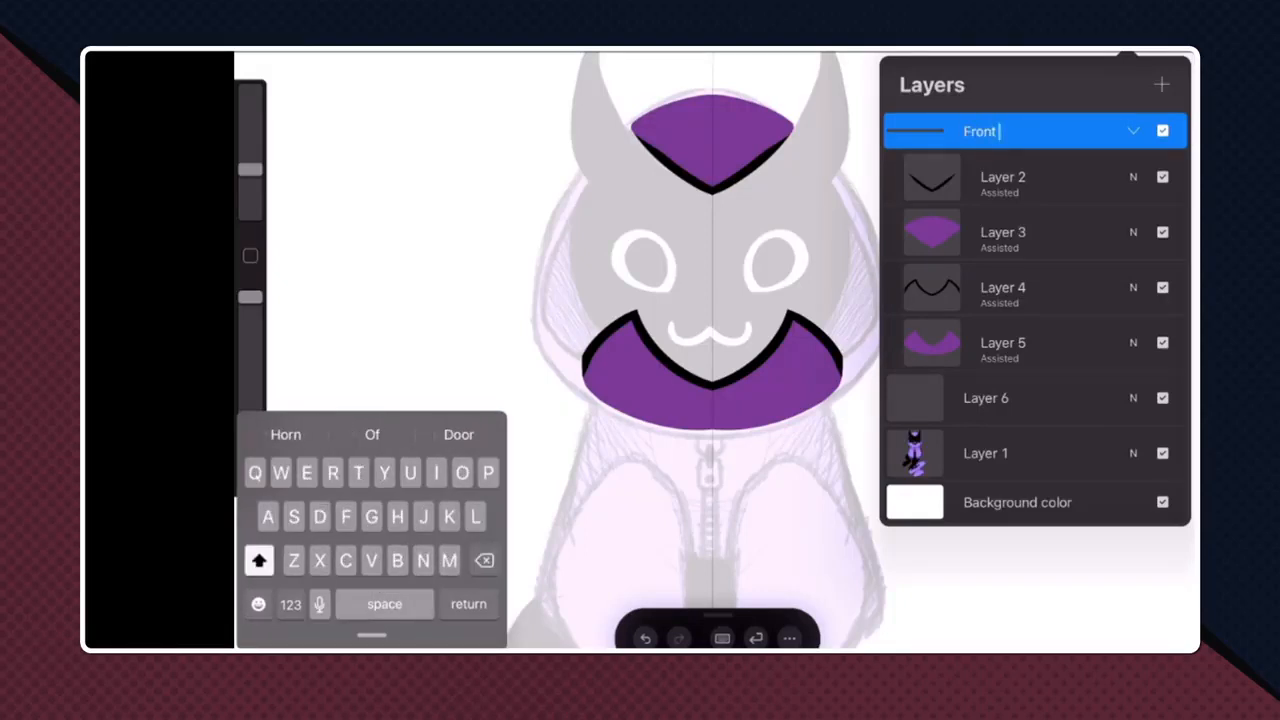
{"action": "type", "text": " Hood"}
{"action": "key", "text": "Return"}
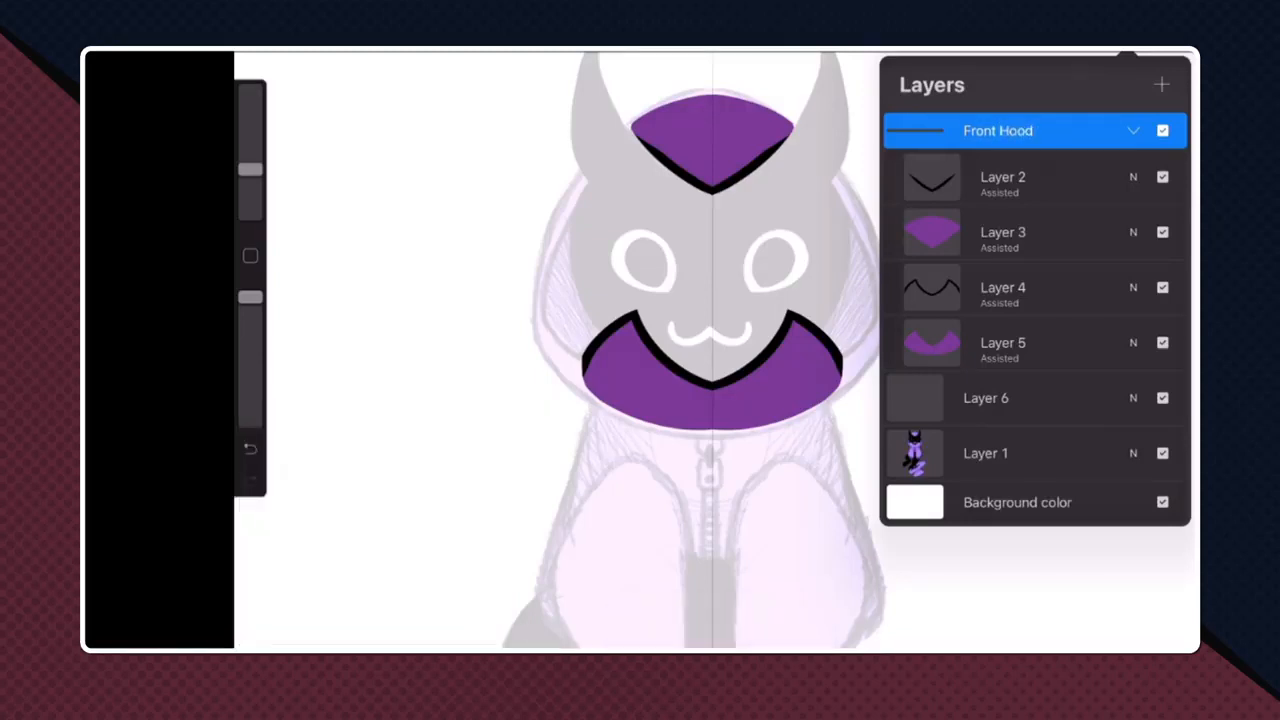
{"action": "left_click", "coordinate": [1133, 131]}
{"action": "left_click", "coordinate": [1010, 208]}
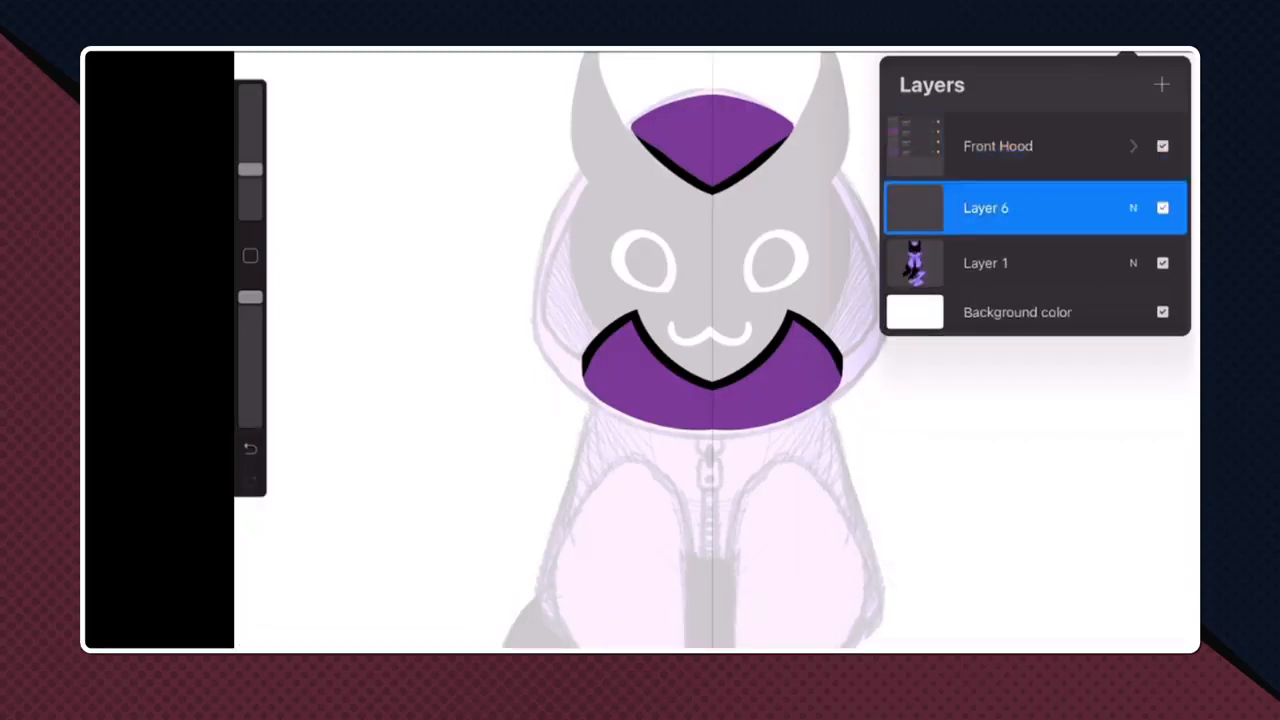
{"action": "left_click", "coordinate": [954, 52]}
{"action": "left_click", "coordinate": [954, 52]}
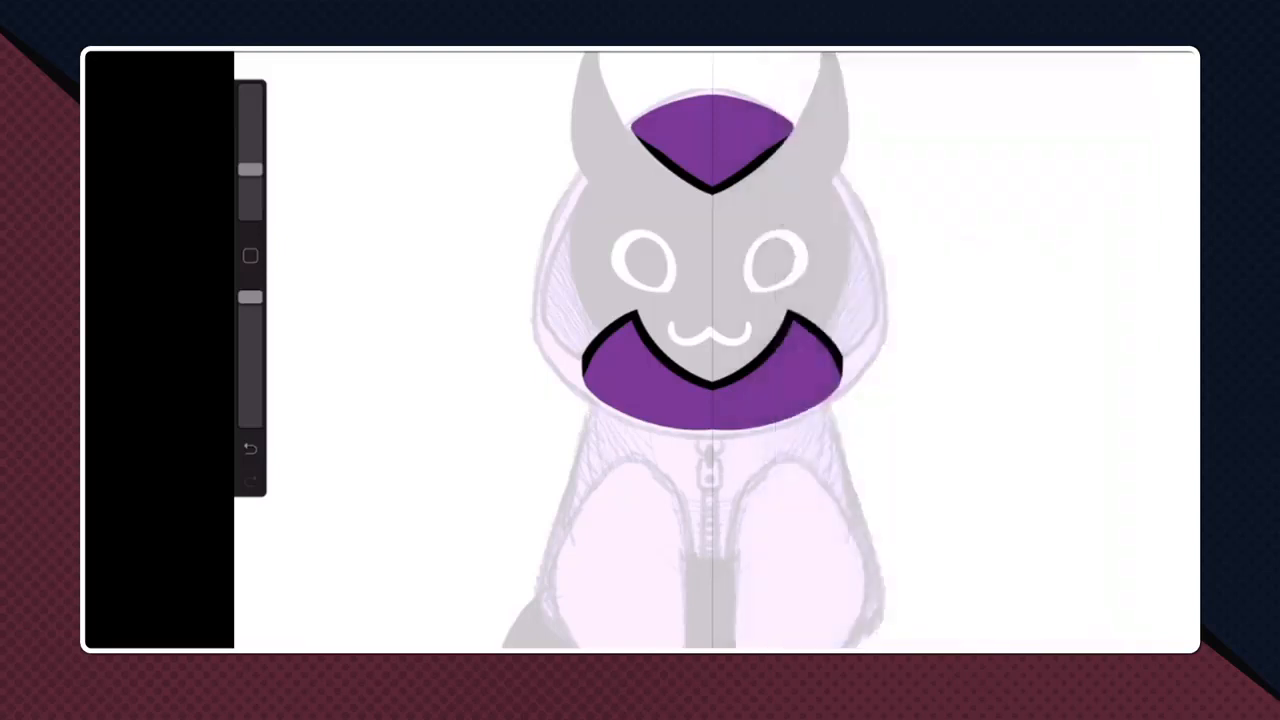
{"action": "left_click", "coordinate": [250, 256]}
{"action": "left_click_drag", "start_coordinate": [596, 407], "coordinate": [750, 168]}
{"action": "scroll", "coordinate": [712, 340], "scroll_direction": "down", "scroll_amount": 2}
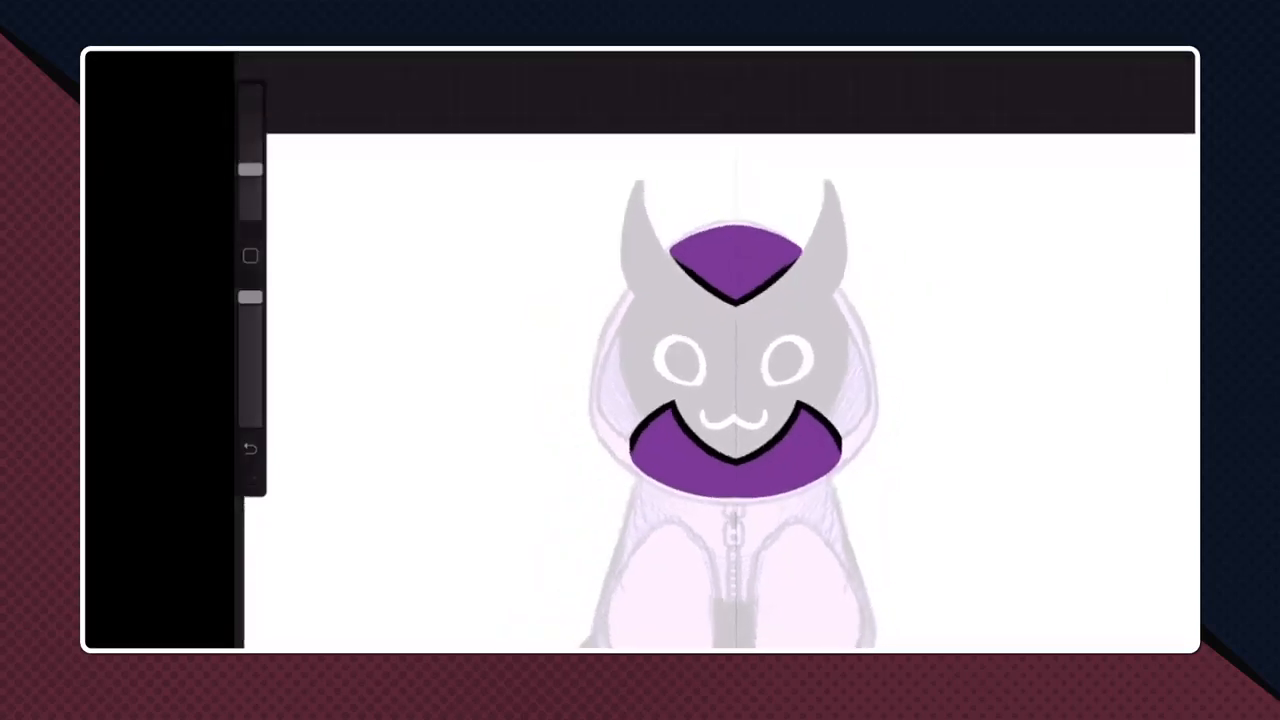
{"action": "left_click", "coordinate": [1112, 54]}
{"action": "left_click", "coordinate": [1010, 263]}
{"action": "left_click", "coordinate": [1112, 54]}
{"action": "left_click", "coordinate": [1112, 54]}
{"action": "left_click", "coordinate": [1112, 54]}
{"action": "key", "text": "ctrl+z"}
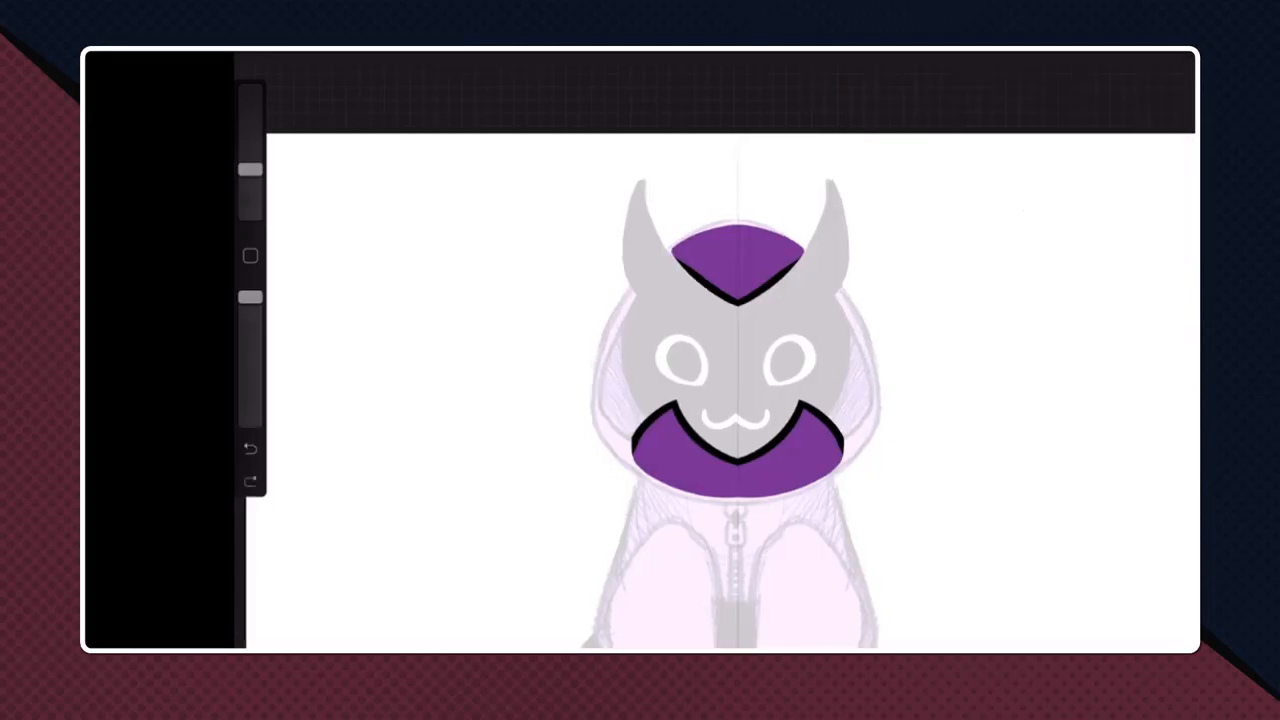
- Turn on Drawing Assist for Layer 6 so strokes mirror across the vertical symmetry guide
{"action": "left_click", "coordinate": [1112, 54]}
{"action": "left_click", "coordinate": [1010, 207]}
{"action": "left_click", "coordinate": [1010, 207]}
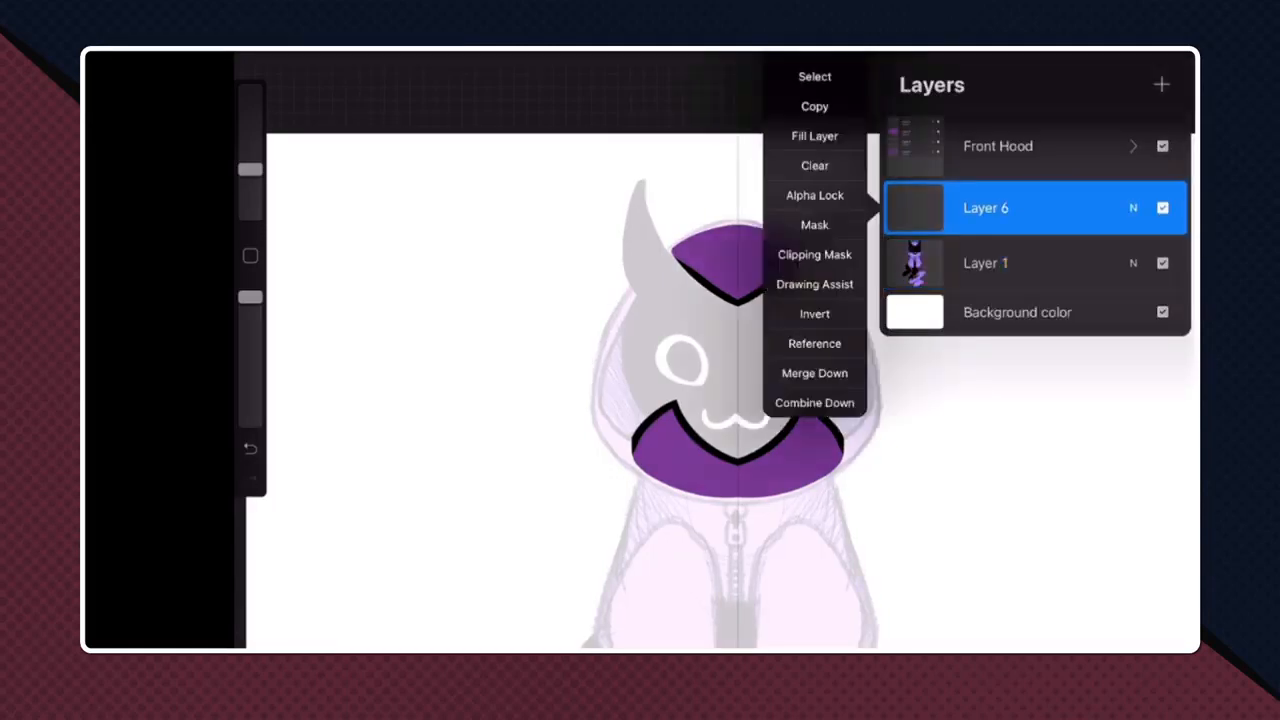
{"action": "left_click", "coordinate": [811, 320]}
{"action": "left_click", "coordinate": [974, 54]}
{"action": "left_click", "coordinate": [974, 54]}
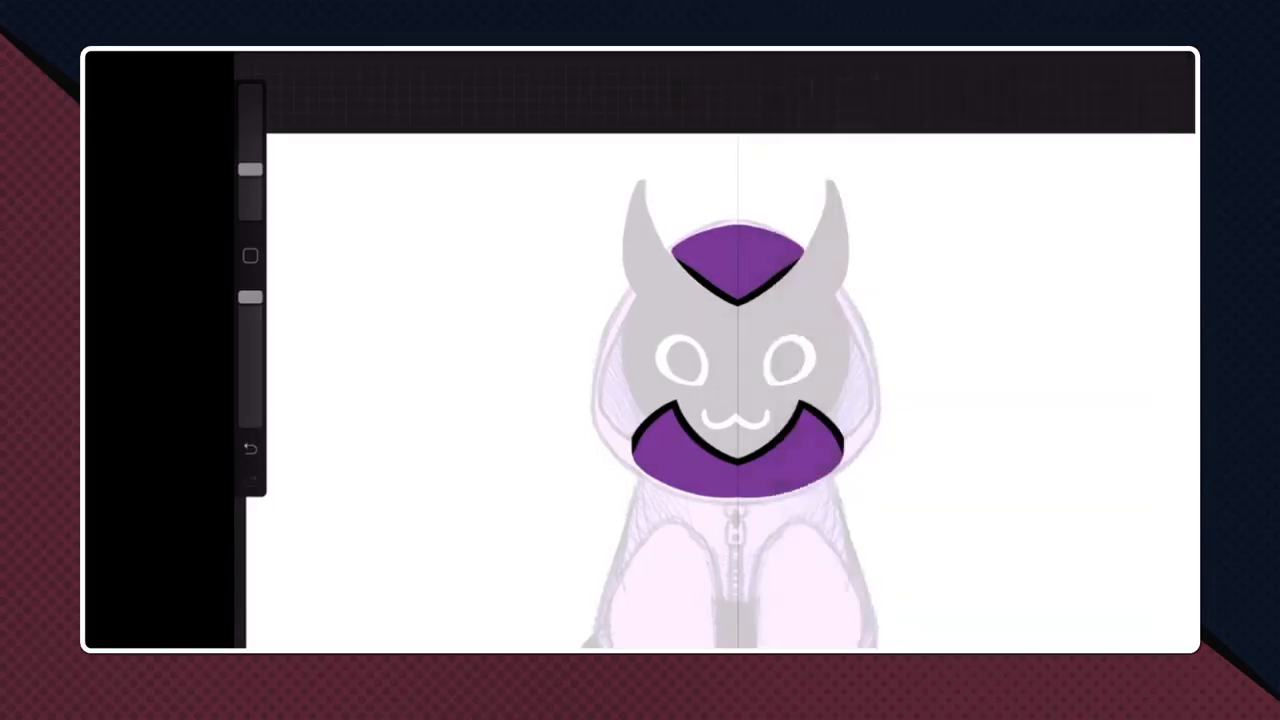
{"action": "scroll", "coordinate": [735, 380], "scroll_direction": "up", "scroll_amount": 3}
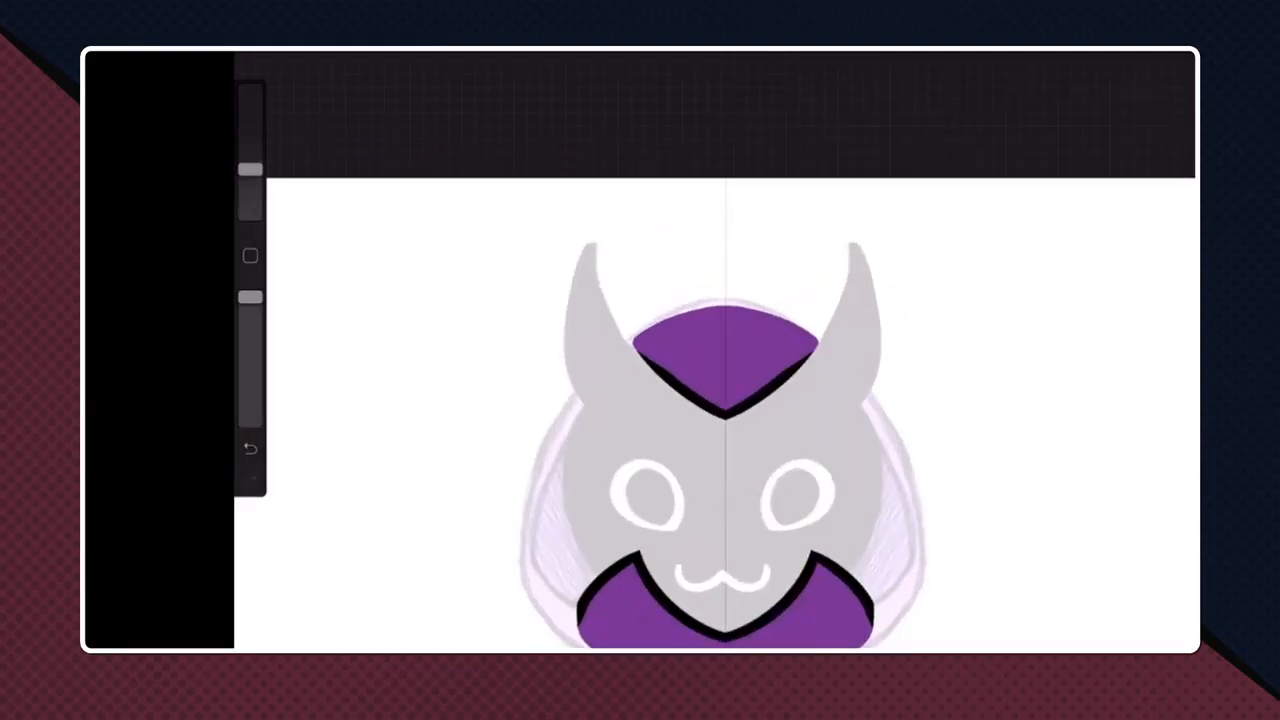
{"action": "scroll", "coordinate": [726, 420], "scroll_direction": "up", "scroll_amount": 1}
{"action": "scroll", "coordinate": [732, 400], "scroll_direction": "down", "scroll_amount": 1}
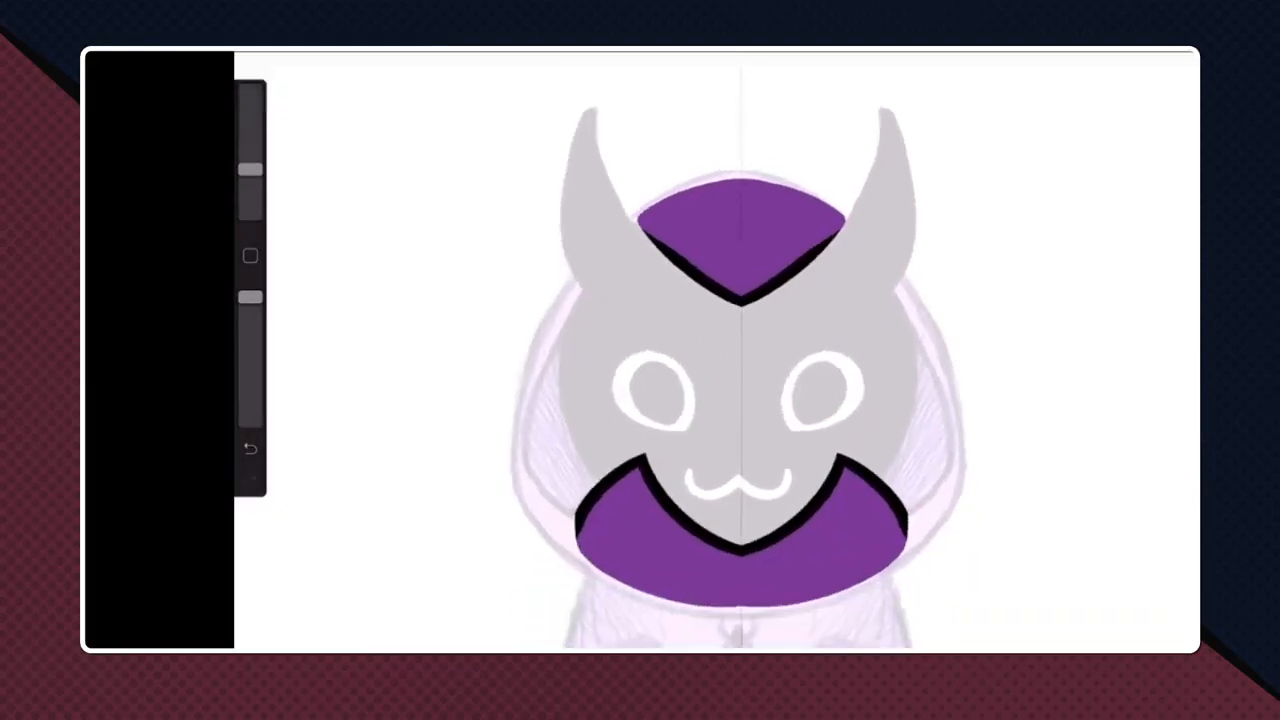
{"action": "mouse_move", "coordinate": [644, 226]}
{"action": "left_mouse_down"}
{"action": "mouse_move", "coordinate": [616, 250]}
{"action": "mouse_move", "coordinate": [632, 462]}
{"action": "mouse_move", "coordinate": [618, 545]}
{"action": "mouse_move", "coordinate": [628, 520]}
{"action": "left_mouse_up"}
{"action": "key", "text": "ctrl+z"}
{"action": "key", "text": "ctrl+z"}
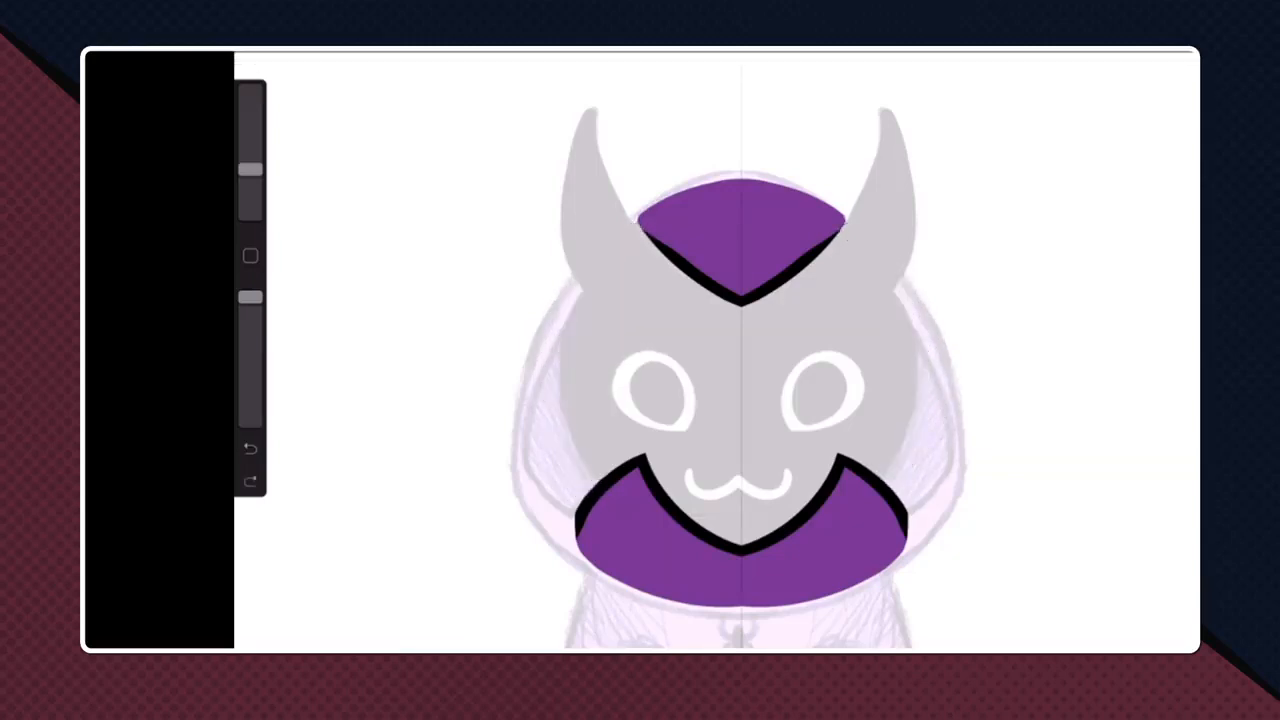
- Draw a thick black mirrored head outline around the face on Layer 6 and hide the Front Hood group
{"action": "mouse_move", "coordinate": [640, 236]}
{"action": "left_mouse_down"}
{"action": "mouse_move", "coordinate": [562, 420]}
{"action": "mouse_move", "coordinate": [584, 505]}
{"action": "left_mouse_up"}
{"action": "left_click", "coordinate": [1127, 52]}
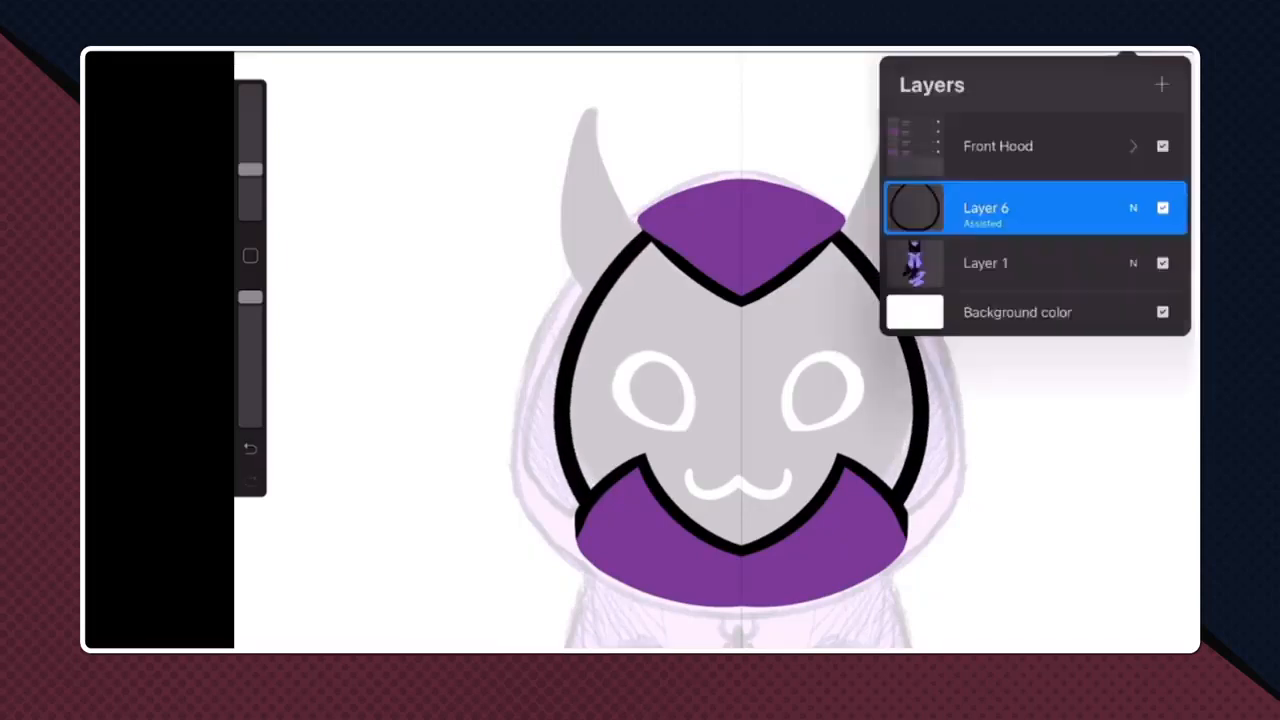
{"action": "left_click", "coordinate": [1162, 146]}
{"action": "left_click", "coordinate": [1127, 52]}
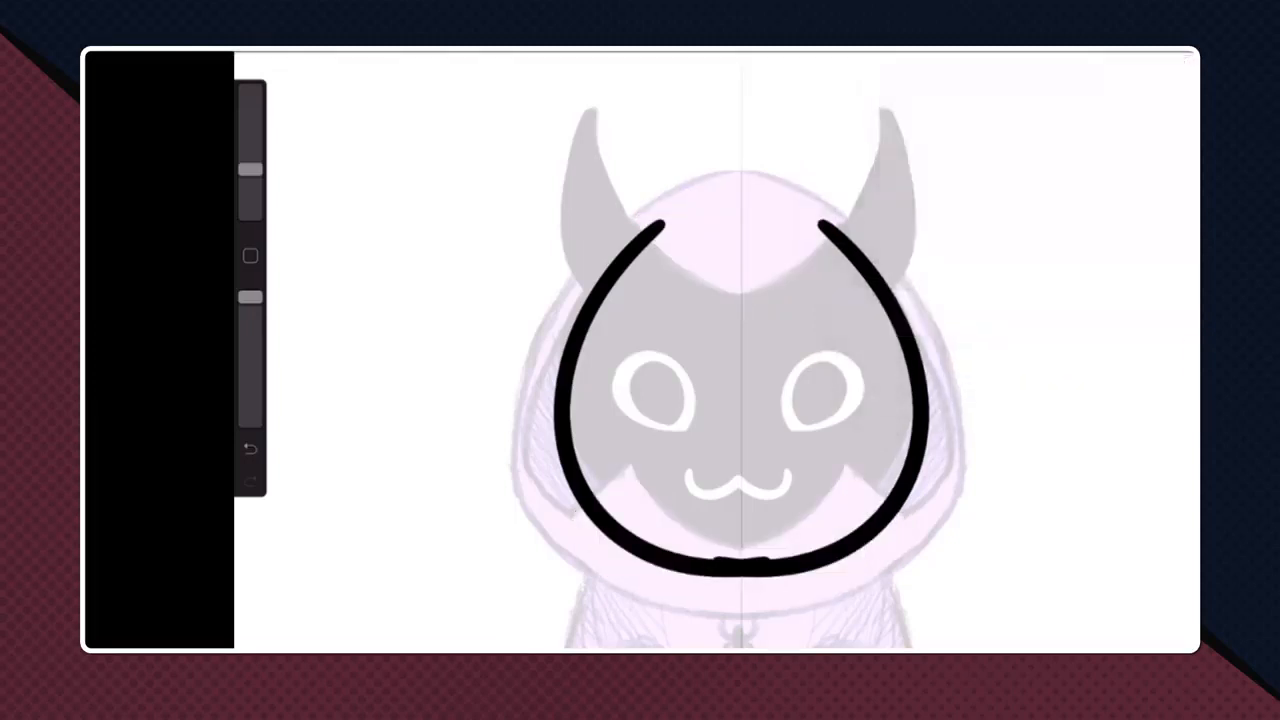
- Close the gap in the head outline above the forehead with a curved black stroke and fill the head with black
{"action": "scroll", "coordinate": [715, 350], "scroll_direction": "up", "scroll_amount": 5}
{"action": "mouse_move", "coordinate": [712, 310]}
{"action": "left_mouse_down"}
{"action": "mouse_move", "coordinate": [868, 264]}
{"action": "mouse_move", "coordinate": [905, 268]}
{"action": "left_mouse_up"}
{"action": "key", "text": "ctrl+z"}
{"action": "left_click_drag", "start_coordinate": [712, 309], "coordinate": [922, 268]}
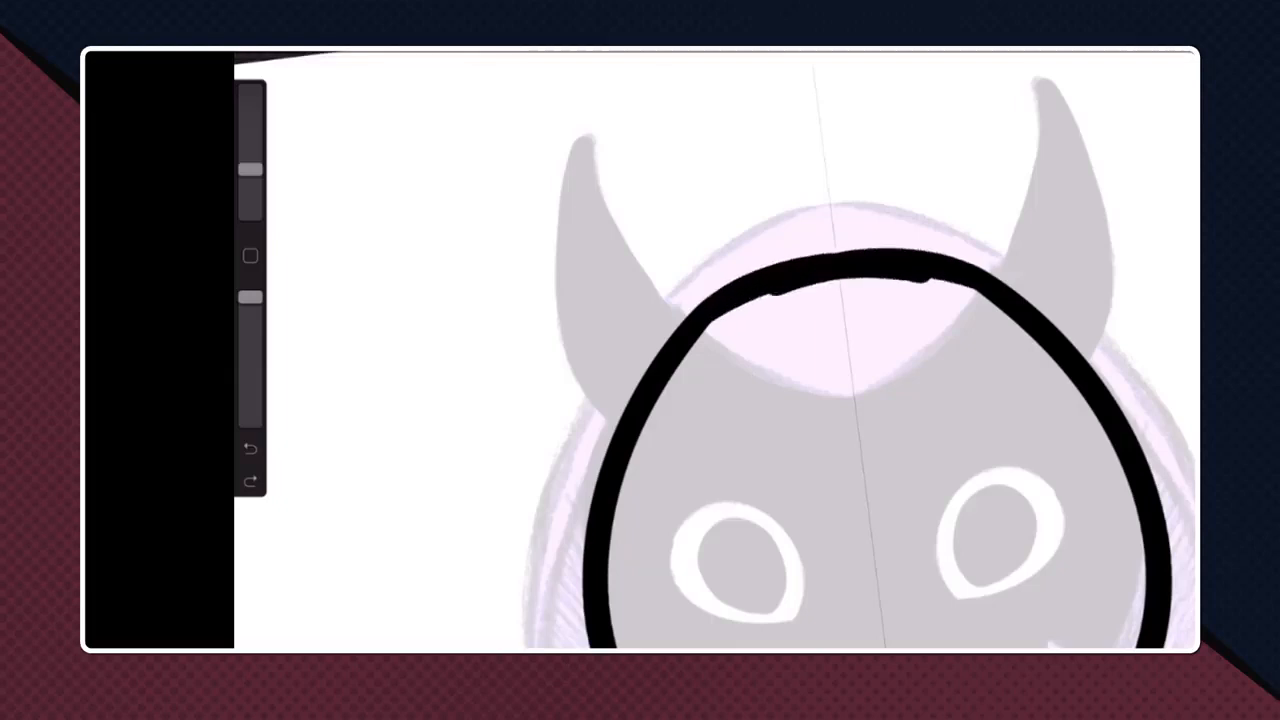
{"action": "scroll", "coordinate": [780, 350], "scroll_direction": "down", "scroll_amount": 5}
{"action": "scroll", "coordinate": [760, 350], "scroll_direction": "up", "scroll_amount": 2}
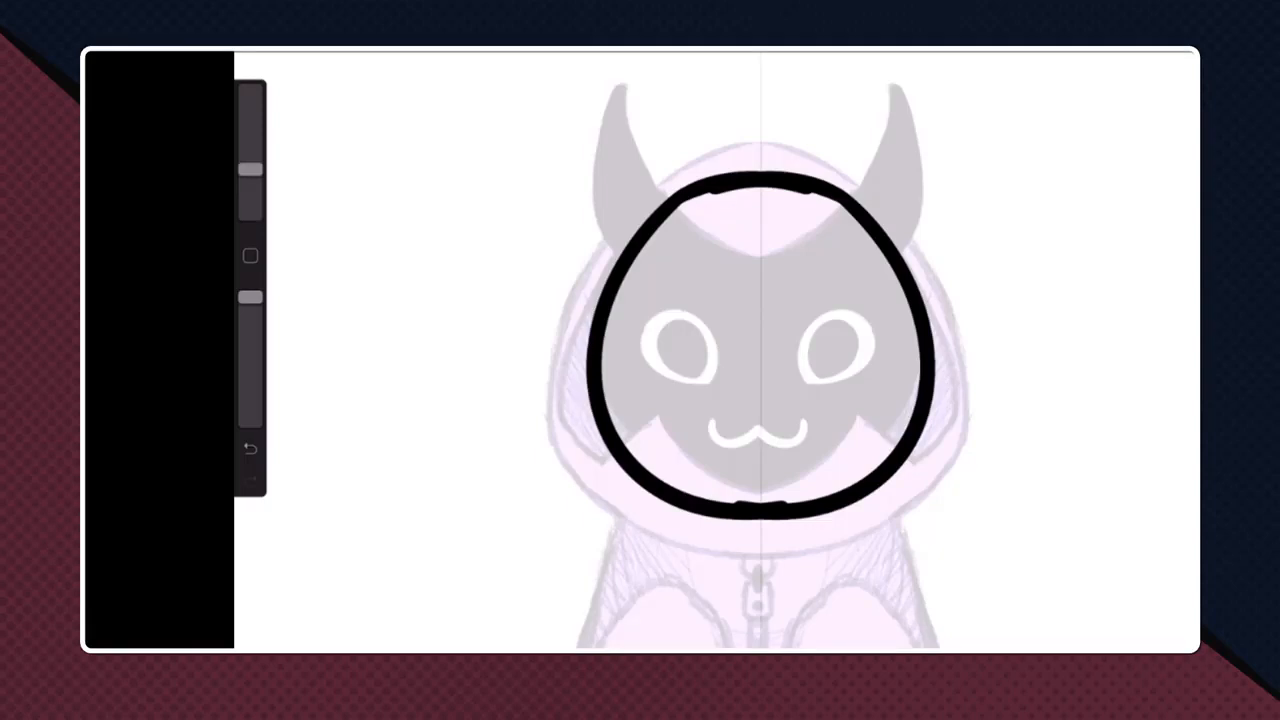
{"action": "scroll", "coordinate": [717, 350], "scroll_direction": "up", "scroll_amount": 3}
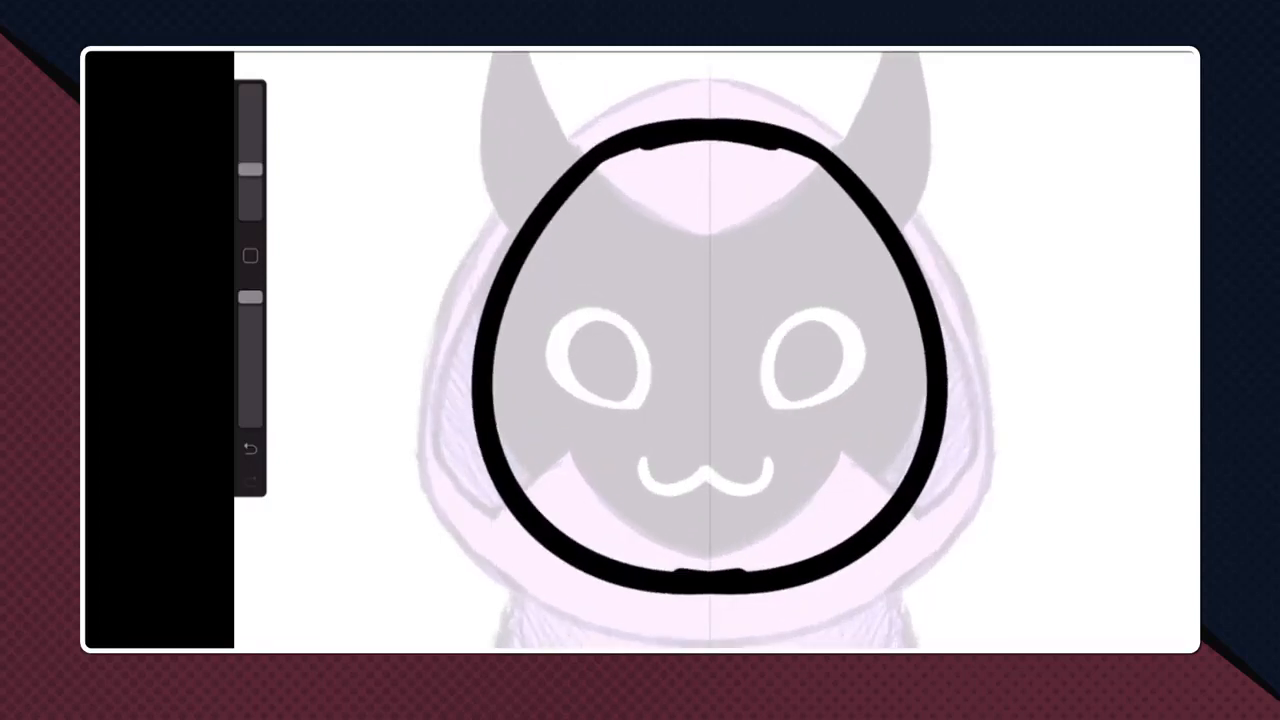
{"action": "left_click_drag", "start_coordinate": [1170, 50], "coordinate": [773, 396]}
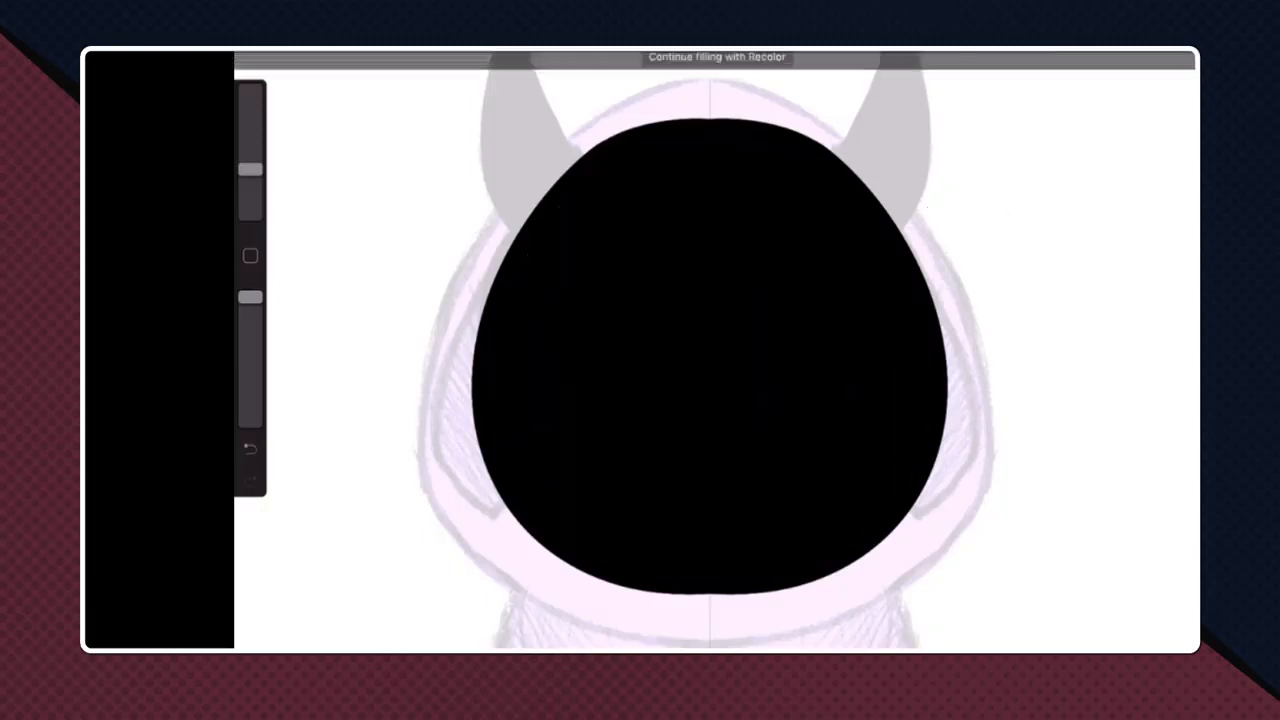
{"action": "left_click", "coordinate": [1127, 51]}
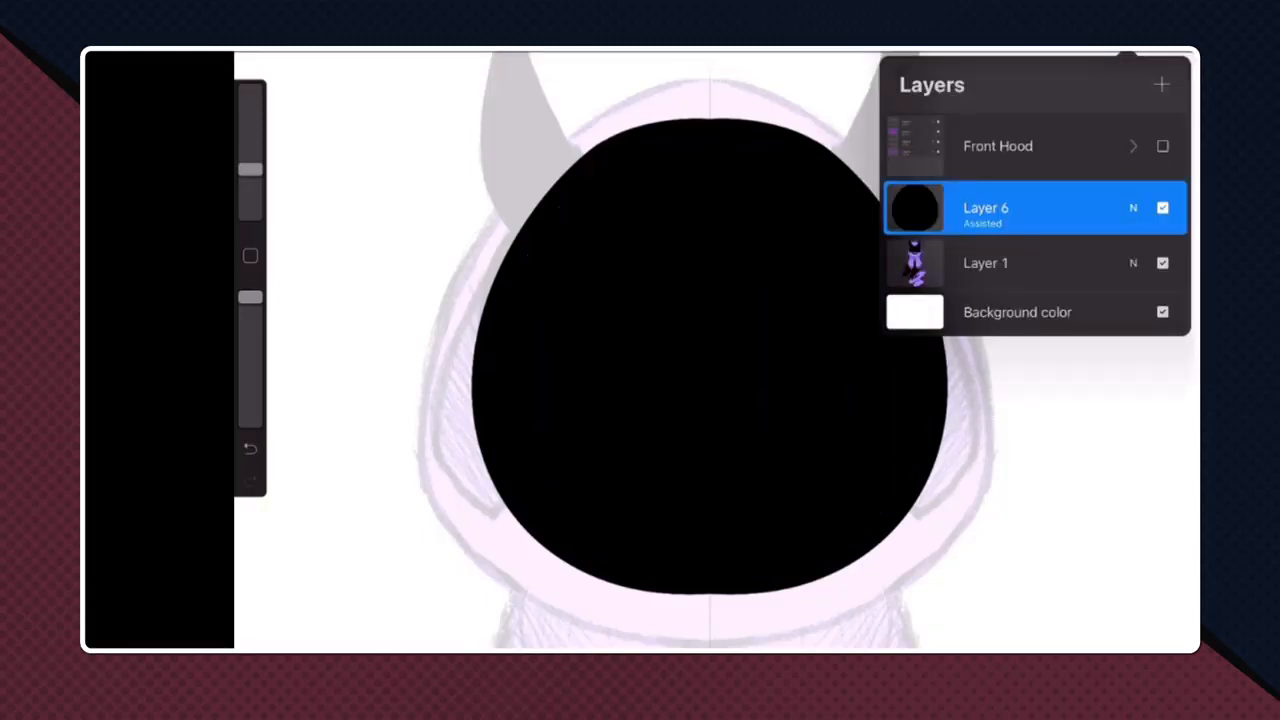
{"action": "left_click", "coordinate": [1133, 208]}
{"action": "left_click_drag", "start_coordinate": [1170, 273], "coordinate": [1080, 273]}
{"action": "left_click_drag", "start_coordinate": [1080, 273], "coordinate": [1170, 273]}
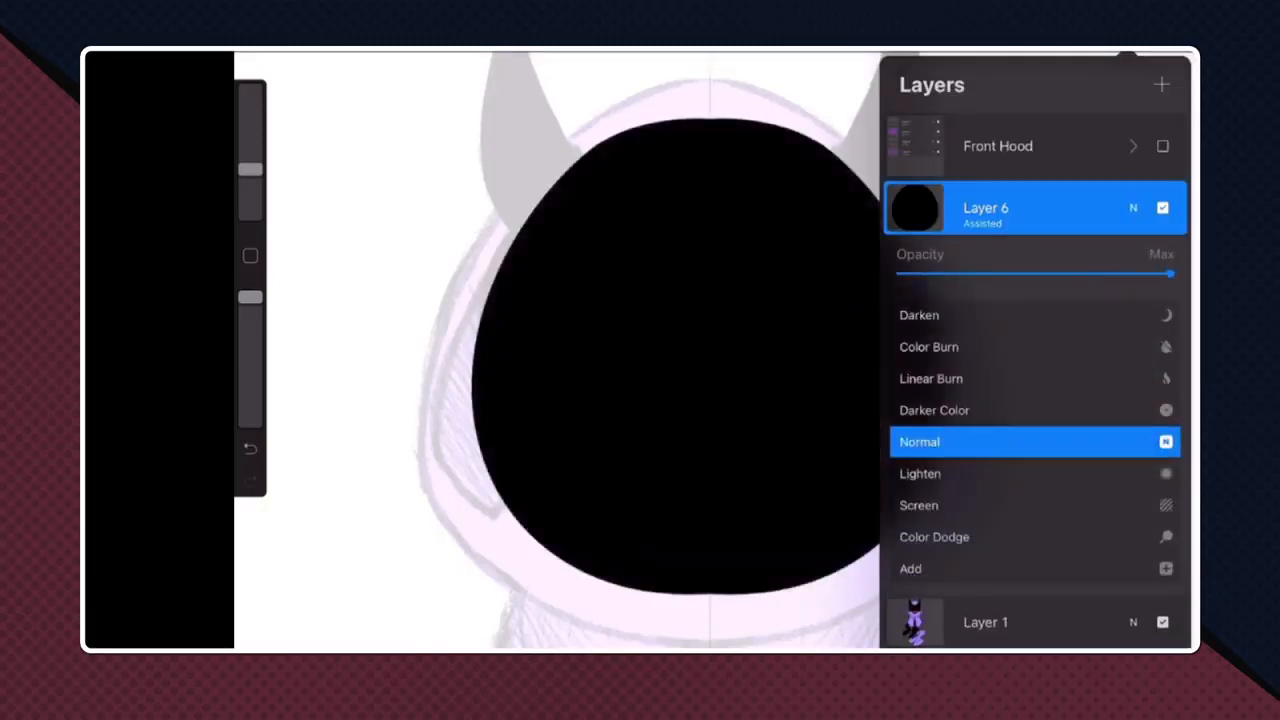
{"action": "left_click", "coordinate": [1133, 208]}
- Move the Layer 1 sketch above all other layers and add an empty layer beneath the black head on Layer 6
{"action": "left_click_drag", "start_coordinate": [1085, 263], "coordinate": [1085, 132]}
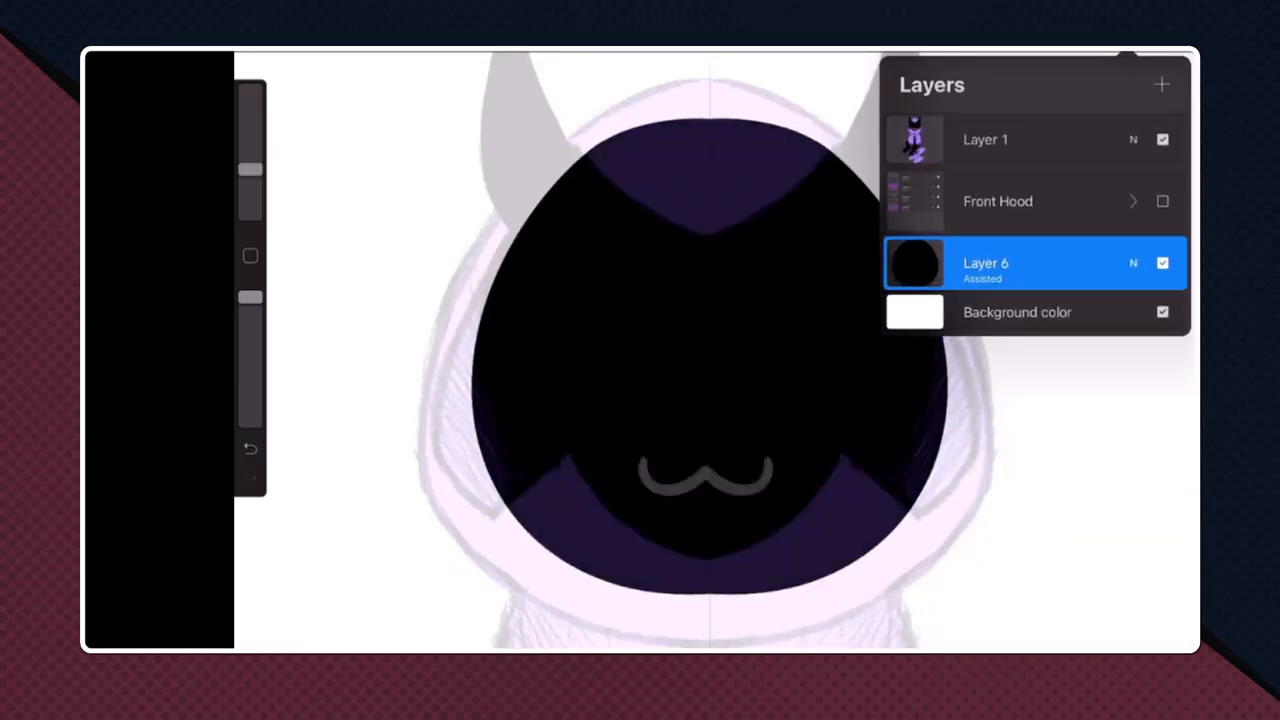
{"action": "left_click", "coordinate": [1161, 84]}
{"action": "left_click_drag", "start_coordinate": [1040, 317], "coordinate": [1040, 263]}
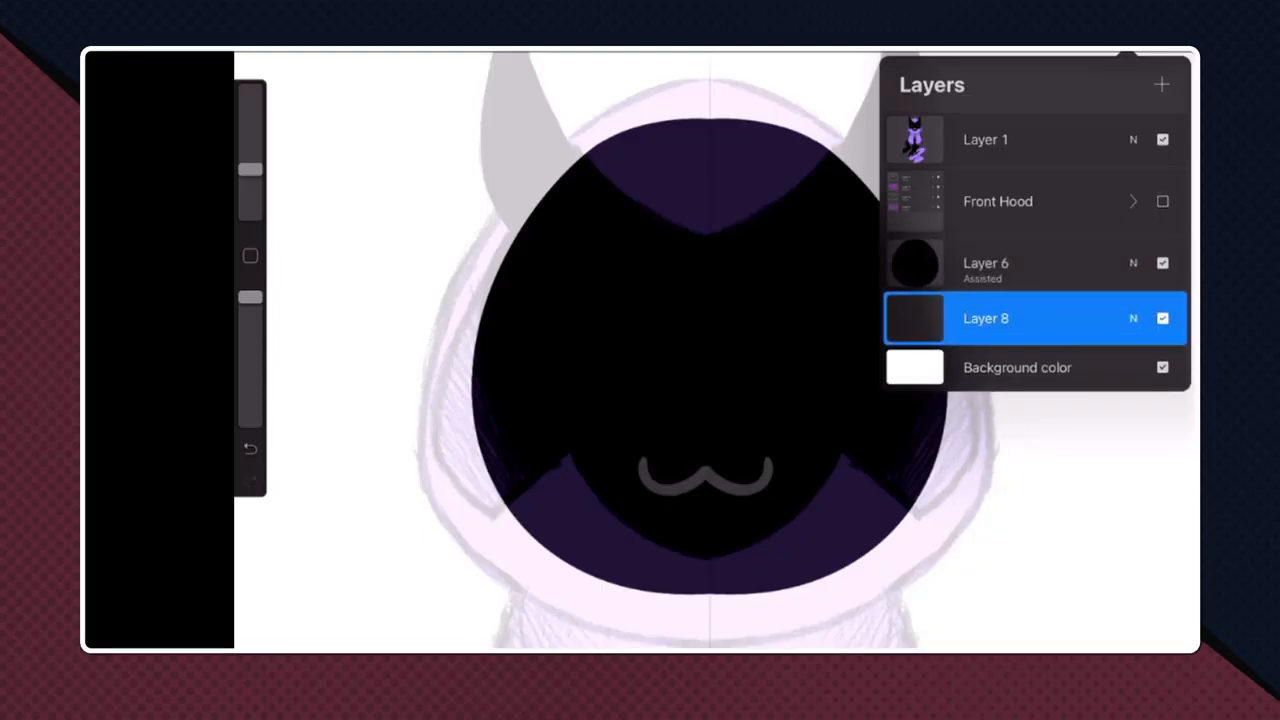
{"action": "left_click", "coordinate": [1040, 263]}
{"action": "left_click", "coordinate": [1040, 318]}
{"action": "left_click", "coordinate": [1040, 263]}
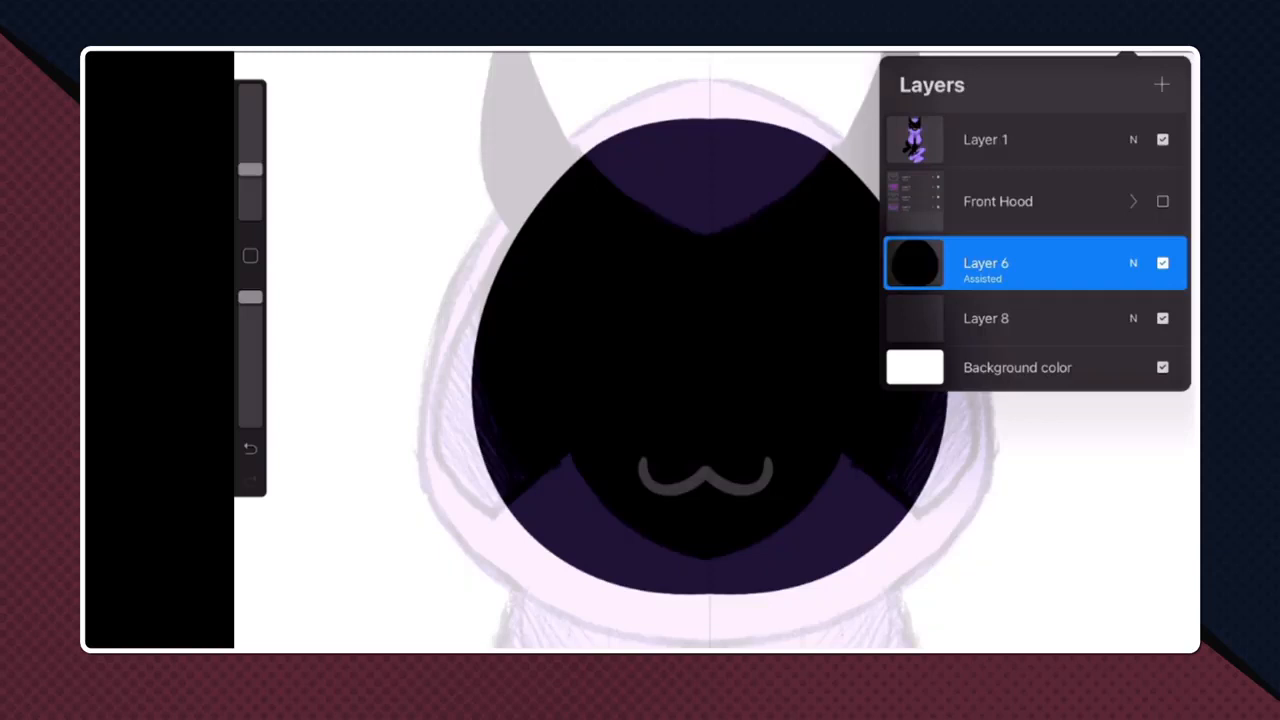
- Add a new layer directly above the black head layer and turn on Drawing Assist for it
{"action": "left_click", "coordinate": [1161, 84]}
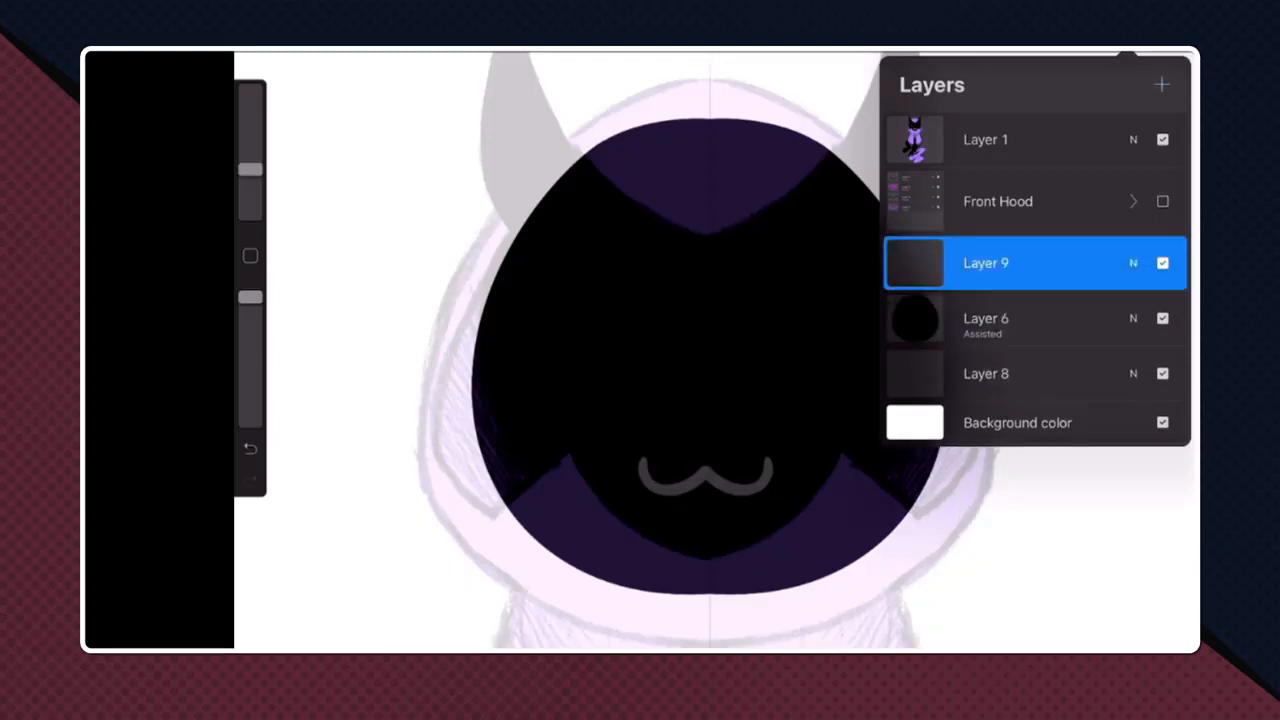
{"action": "left_click", "coordinate": [1127, 52]}
{"action": "left_click_drag", "start_coordinate": [706, 475], "coordinate": [660, 598]}
{"action": "left_click", "coordinate": [1127, 52]}
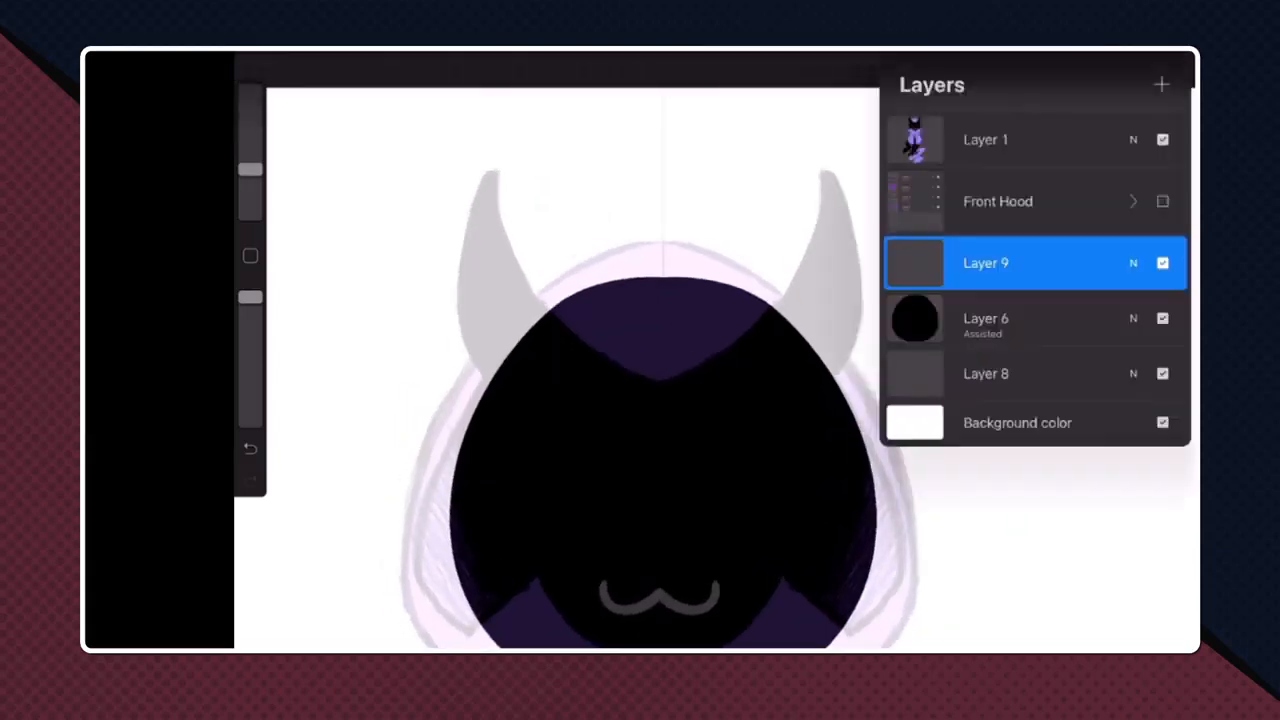
{"action": "left_click", "coordinate": [985, 263]}
{"action": "left_click", "coordinate": [814, 323]}
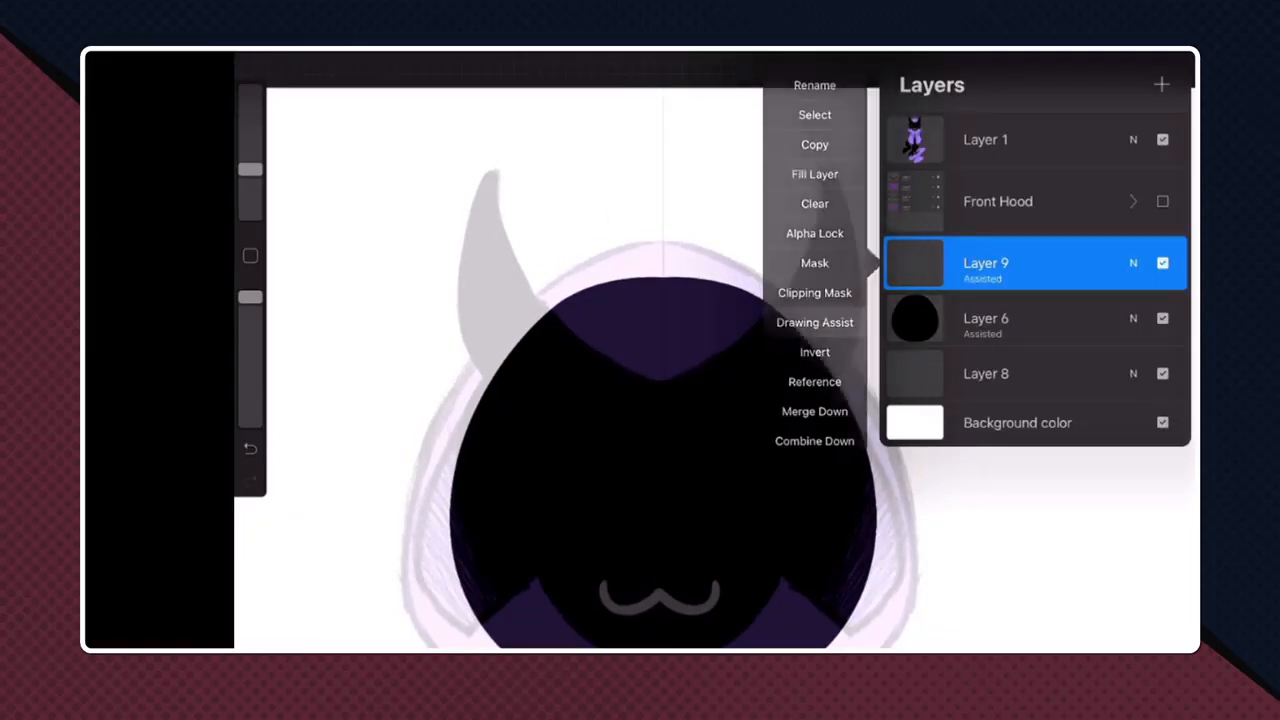
{"action": "left_click", "coordinate": [1127, 54]}
- Make the Front Hood group visible again
{"action": "scroll", "coordinate": [715, 350], "scroll_direction": "up", "scroll_amount": 4}
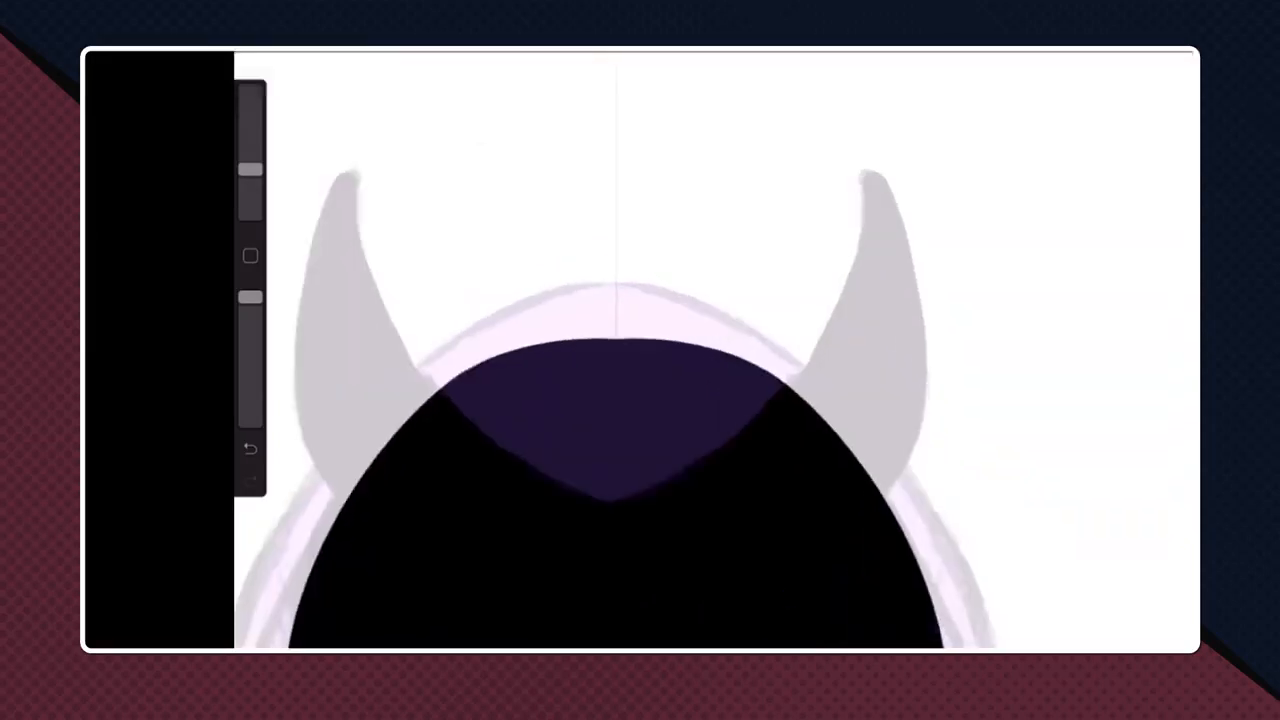
{"action": "left_click", "coordinate": [1127, 54]}
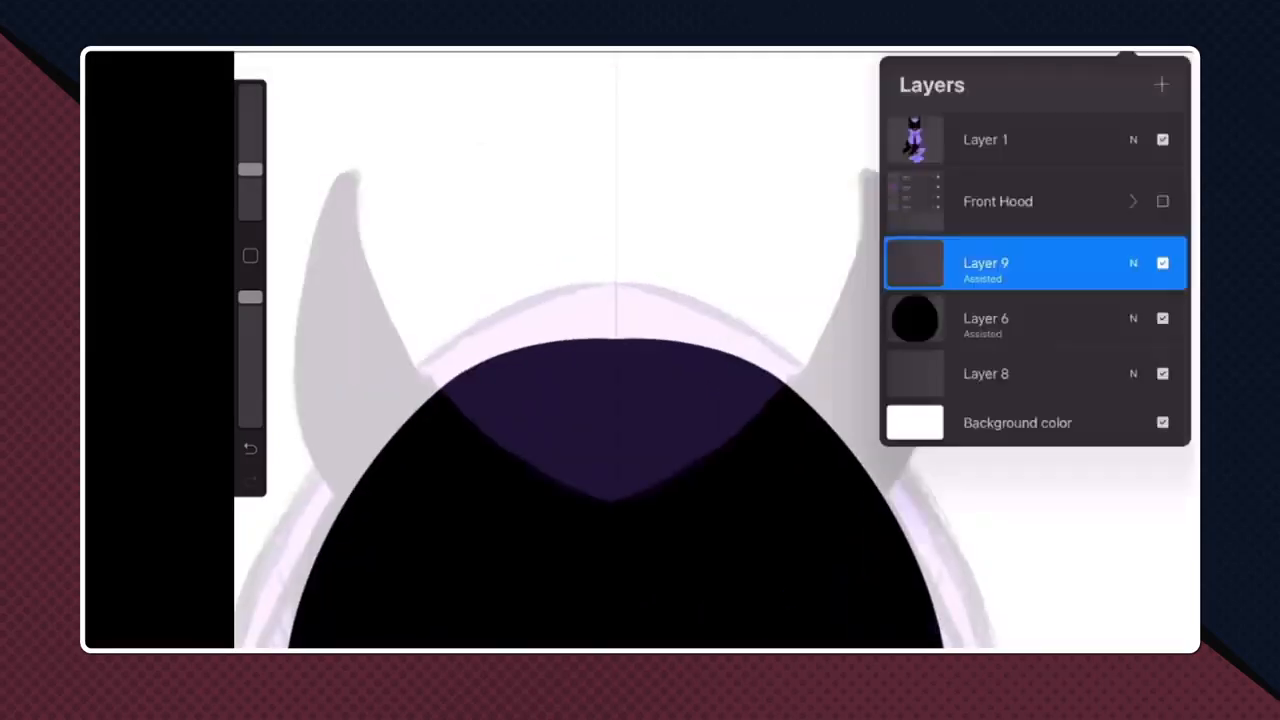
{"action": "left_click", "coordinate": [1162, 201]}
{"action": "left_click", "coordinate": [1127, 54]}
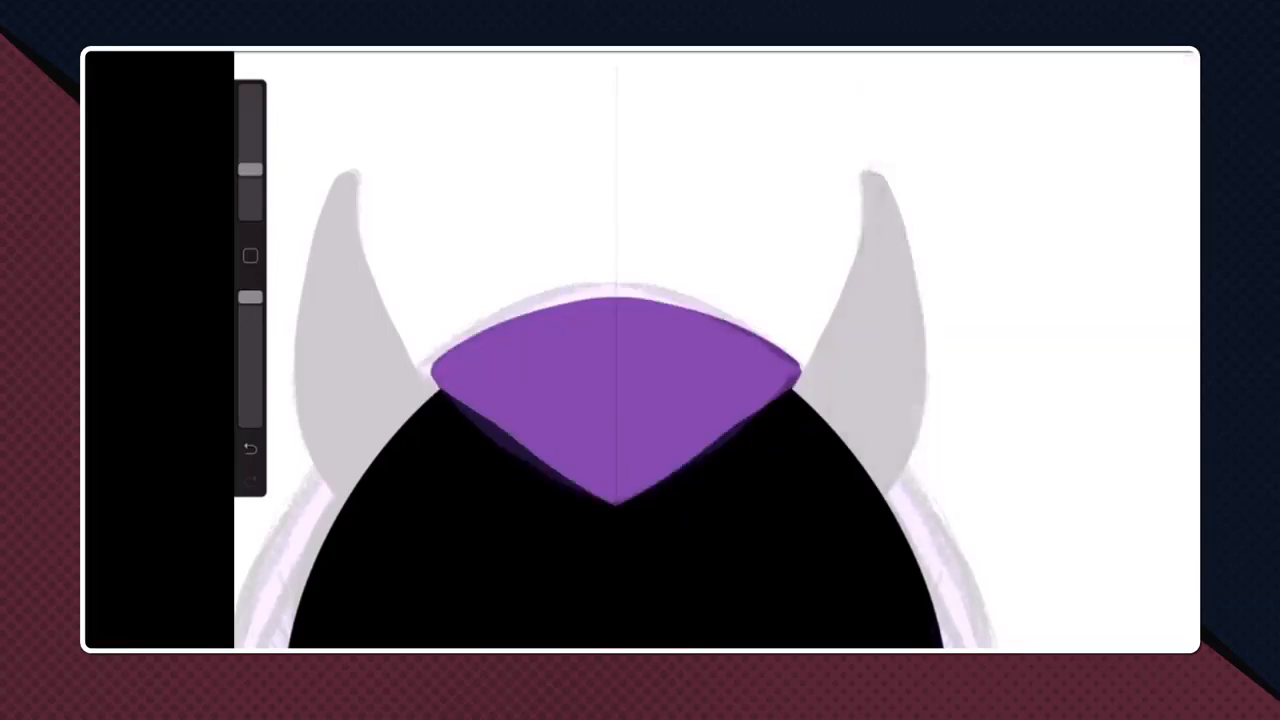
- Draw the inner and outer curves of both horns as mirrored black strokes rising from the head
{"action": "mouse_move", "coordinate": [800, 390]}
{"action": "left_mouse_down"}
{"action": "mouse_move", "coordinate": [836, 128]}
{"action": "mouse_move", "coordinate": [821, 88]}
{"action": "mouse_move", "coordinate": [861, 127]}
{"action": "mouse_move", "coordinate": [841, 63]}
{"action": "left_mouse_up"}
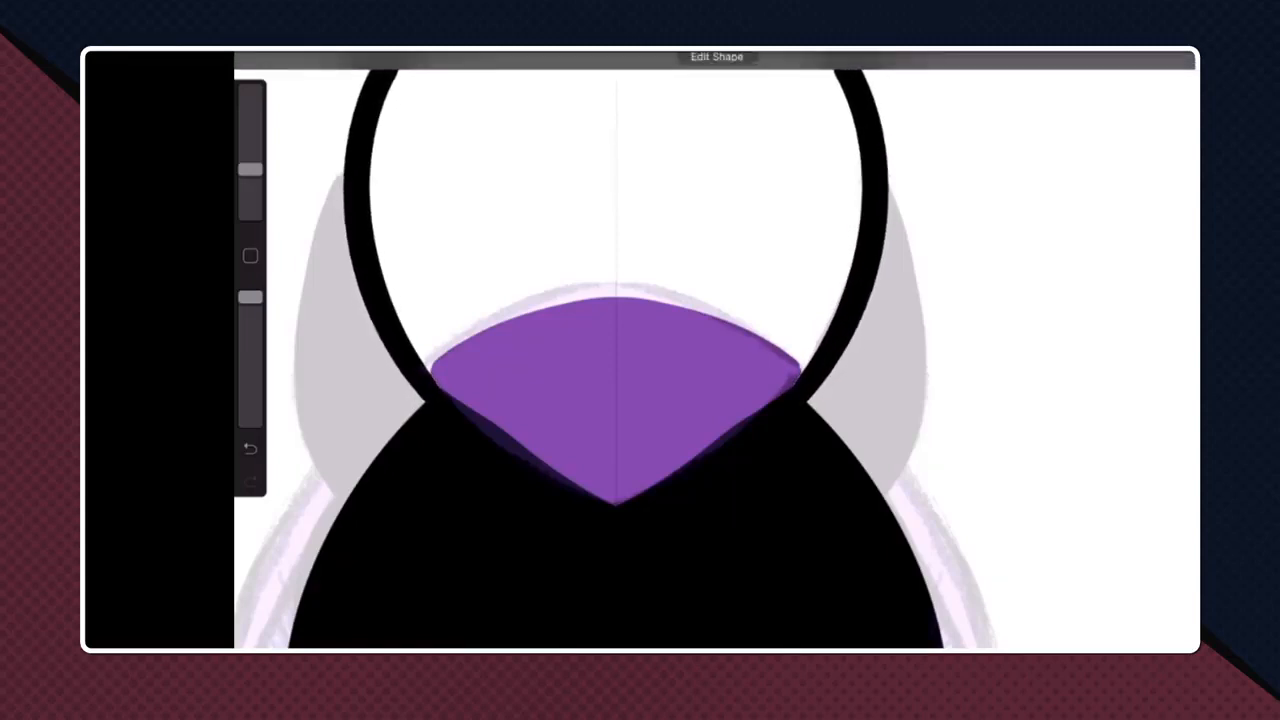
{"action": "scroll", "coordinate": [715, 300], "scroll_direction": "down", "scroll_amount": 4}
{"action": "left_click_drag", "start_coordinate": [836, 198], "coordinate": [836, 398]}
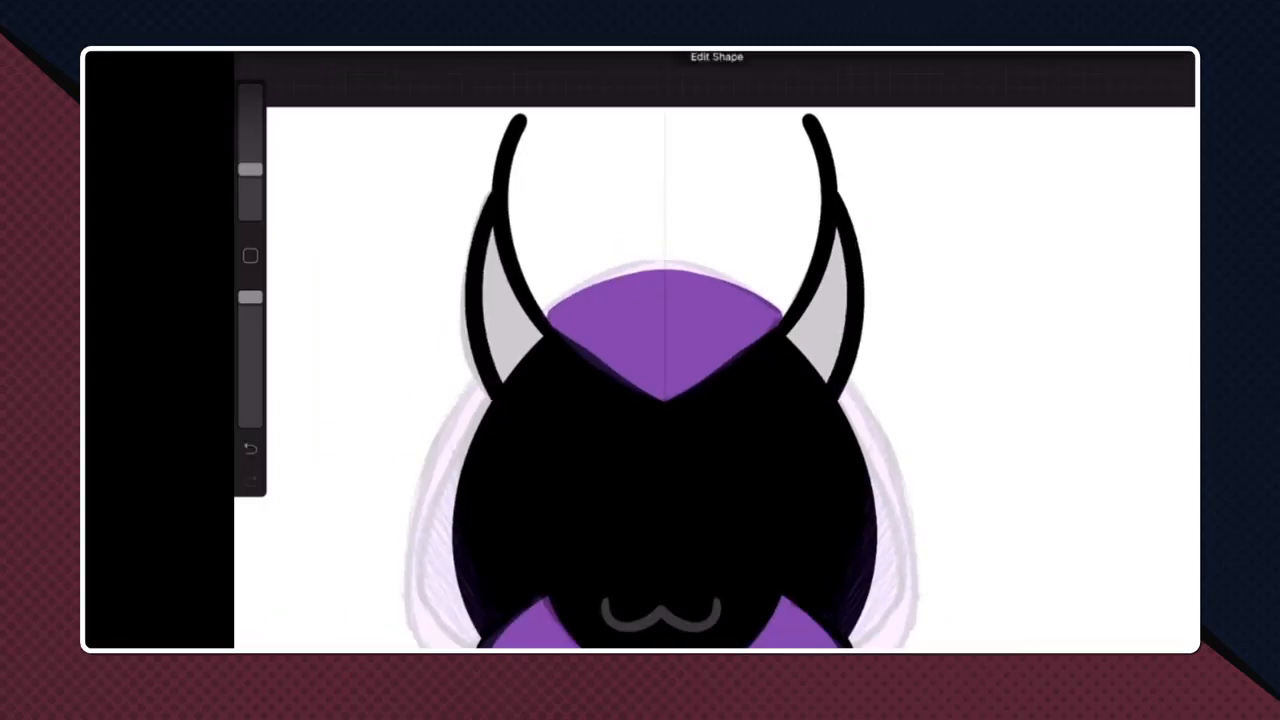
- Erase the overshooting strokes at the horn tips and trim the outer edges so both horns end in clean sharp points
{"action": "scroll", "coordinate": [690, 300], "scroll_direction": "up", "scroll_amount": 4}
{"action": "key", "text": "e"}
{"action": "scroll", "coordinate": [690, 350], "scroll_direction": "up", "scroll_amount": 3}
{"action": "left_click_drag", "start_coordinate": [846, 250], "coordinate": [832, 354]}
{"action": "mouse_move", "coordinate": [815, 285]}
{"action": "left_mouse_down"}
{"action": "mouse_move", "coordinate": [798, 385]}
{"action": "mouse_move", "coordinate": [802, 302]}
{"action": "left_mouse_up"}
{"action": "scroll", "coordinate": [740, 350], "scroll_direction": "up", "scroll_amount": 3}
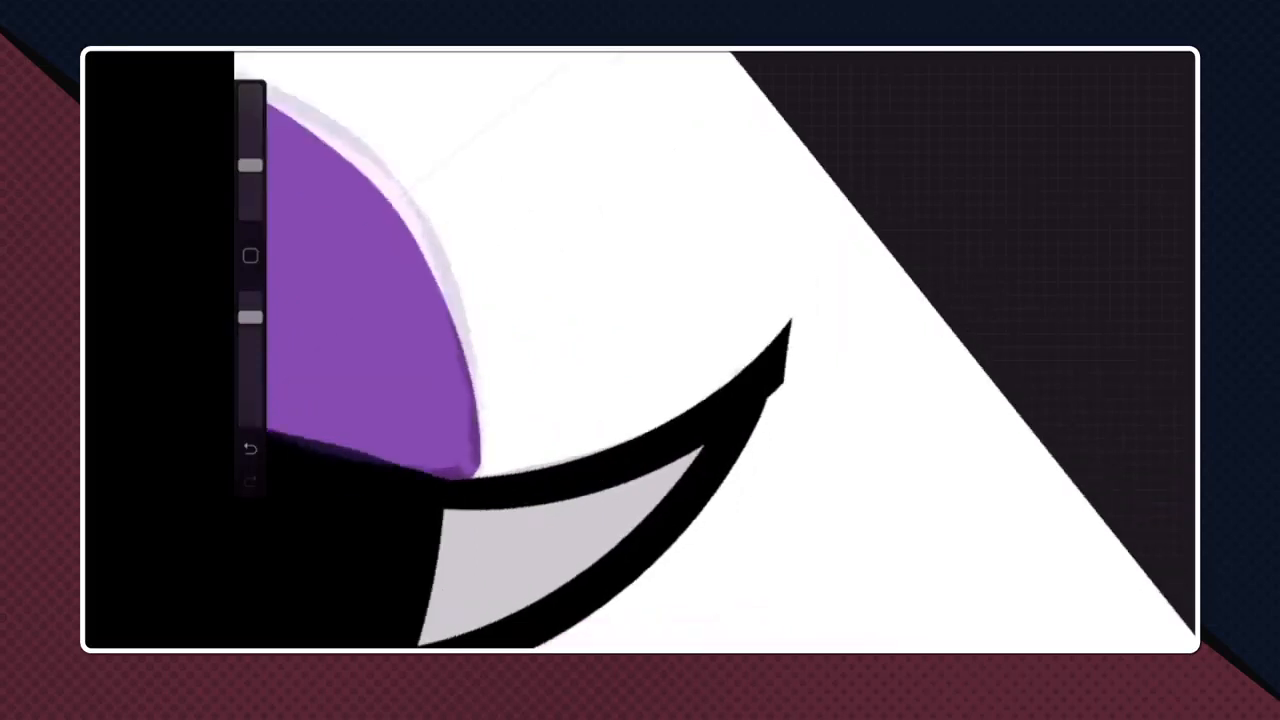
{"action": "left_click_drag", "start_coordinate": [700, 370], "coordinate": [758, 245]}
{"action": "key", "text": "ctrl+z"}
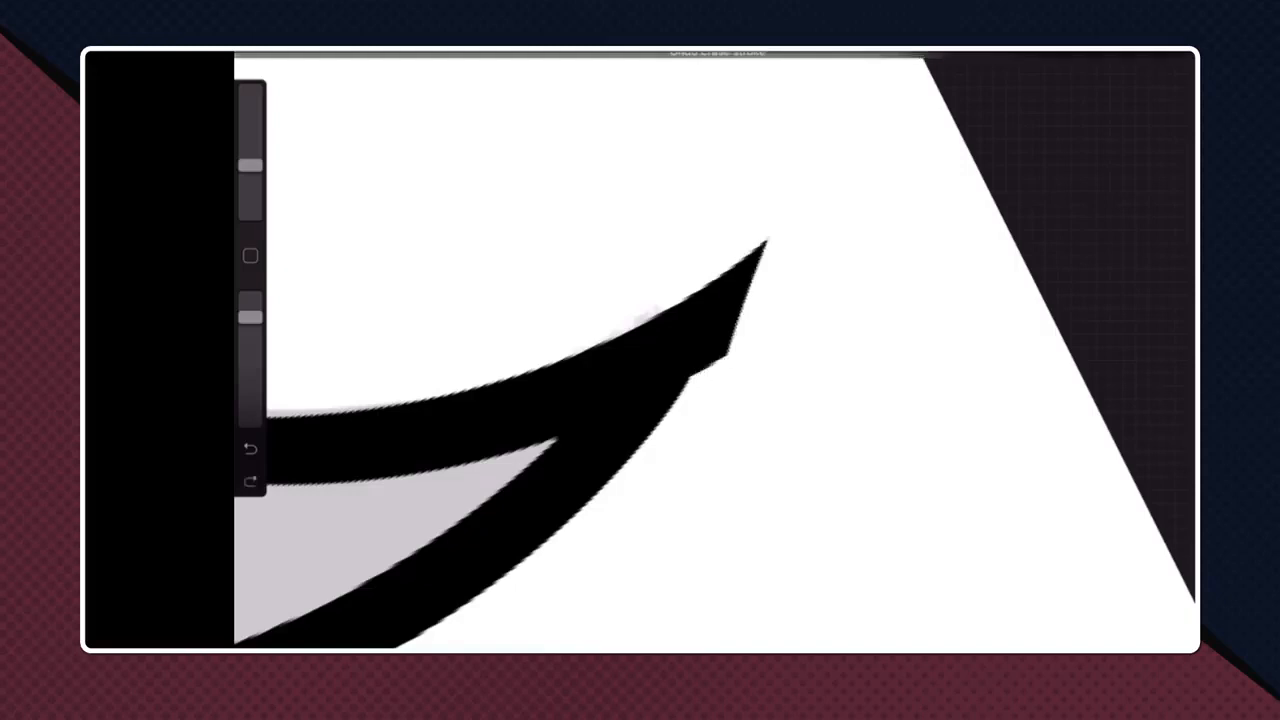
{"action": "mouse_move", "coordinate": [692, 396]}
{"action": "left_mouse_down"}
{"action": "mouse_move", "coordinate": [745, 262]}
{"action": "mouse_move", "coordinate": [742, 342]}
{"action": "left_mouse_up"}
{"action": "scroll", "coordinate": [700, 350], "scroll_direction": "down", "scroll_amount": 5}
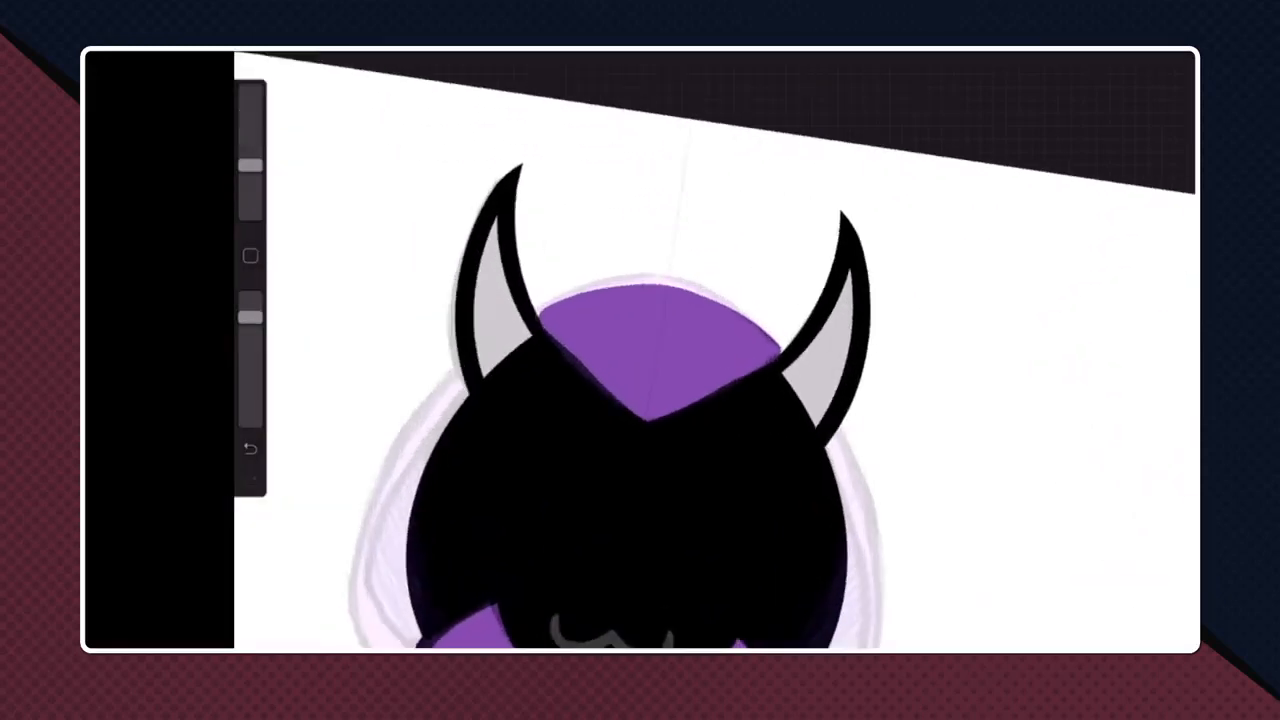
- Hide the black head layer so the full strokes of both horns can be seen
{"action": "key", "text": "l"}
{"action": "key", "text": "l"}
{"action": "key", "text": "b"}
{"action": "scroll", "coordinate": [700, 350], "scroll_direction": "up", "scroll_amount": 3}
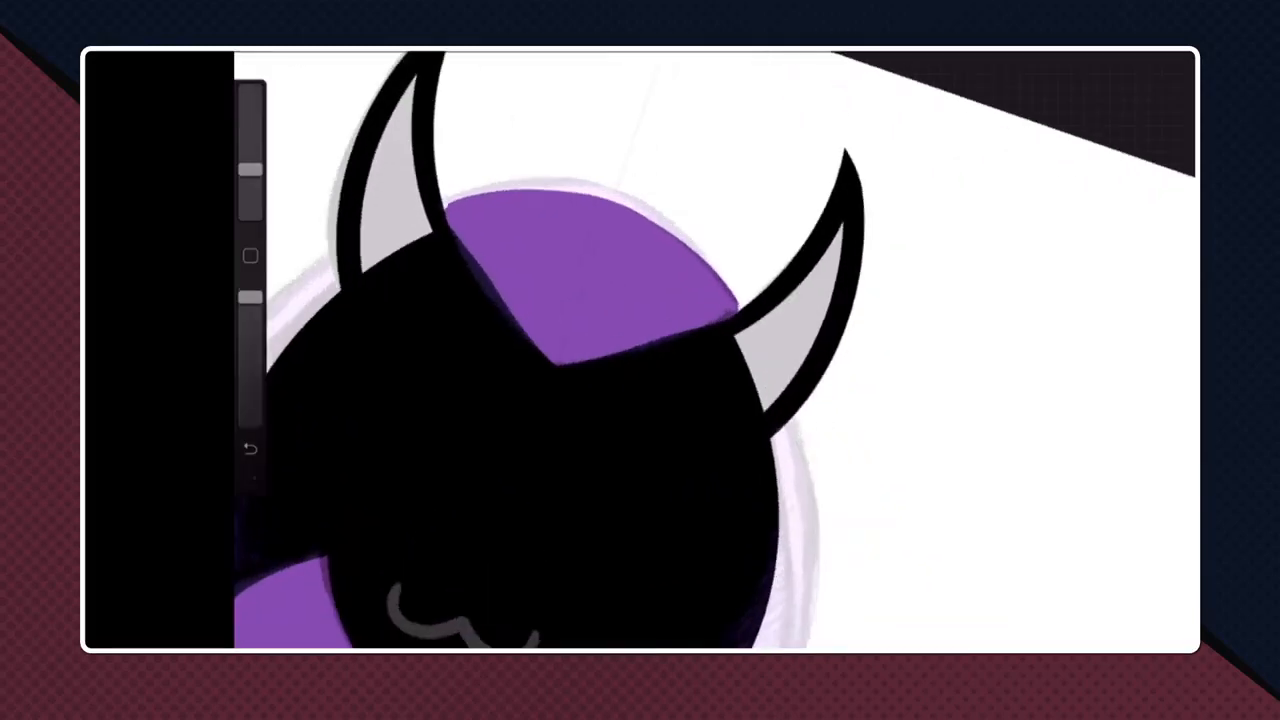
- Close the open bases of both horns with mirrored black strokes and fill the horns with black
{"action": "key", "text": "l"}
{"action": "left_click", "coordinate": [1163, 318]}
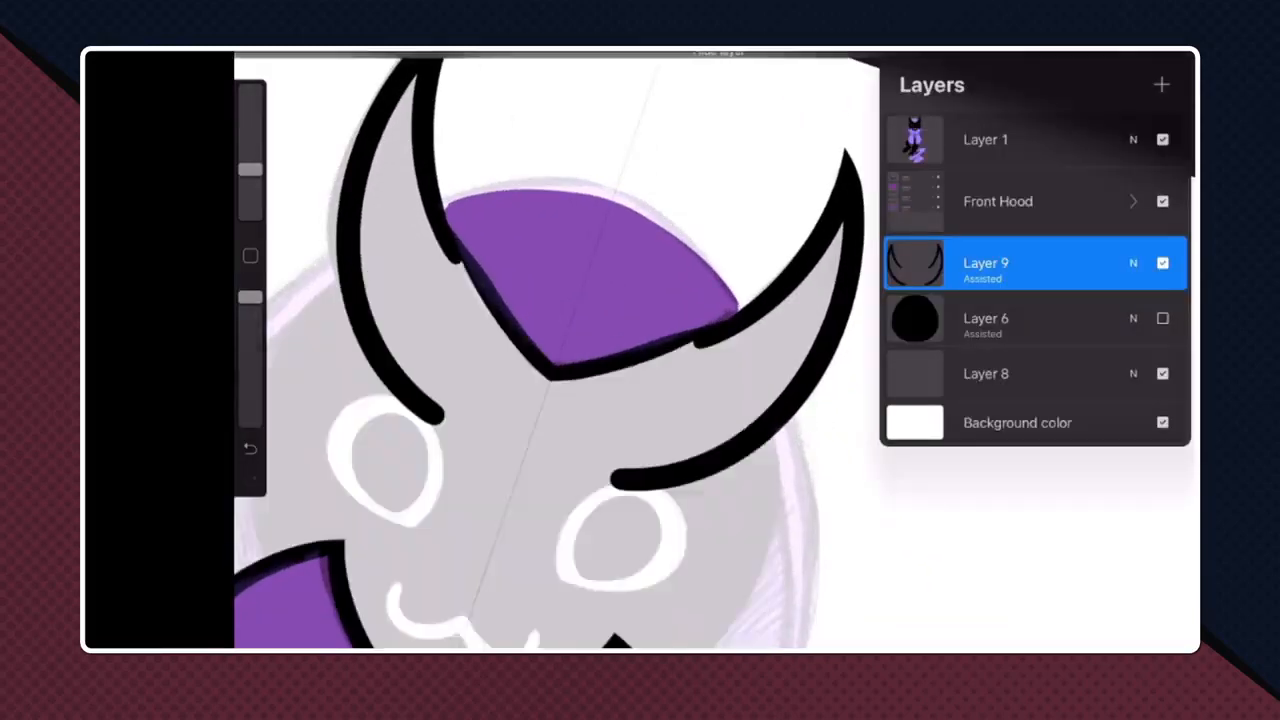
{"action": "key", "text": "l"}
{"action": "mouse_move", "coordinate": [700, 342]}
{"action": "left_mouse_down"}
{"action": "mouse_move", "coordinate": [652, 382]}
{"action": "mouse_move", "coordinate": [622, 479]}
{"action": "left_mouse_up"}
{"action": "left_click_drag", "start_coordinate": [1172, 58], "coordinate": [752, 393]}
{"action": "left_click", "coordinate": [405, 280]}
{"action": "left_click_drag", "start_coordinate": [552, 370], "coordinate": [700, 335]}
{"action": "scroll", "coordinate": [700, 340], "scroll_direction": "up", "scroll_amount": 1}
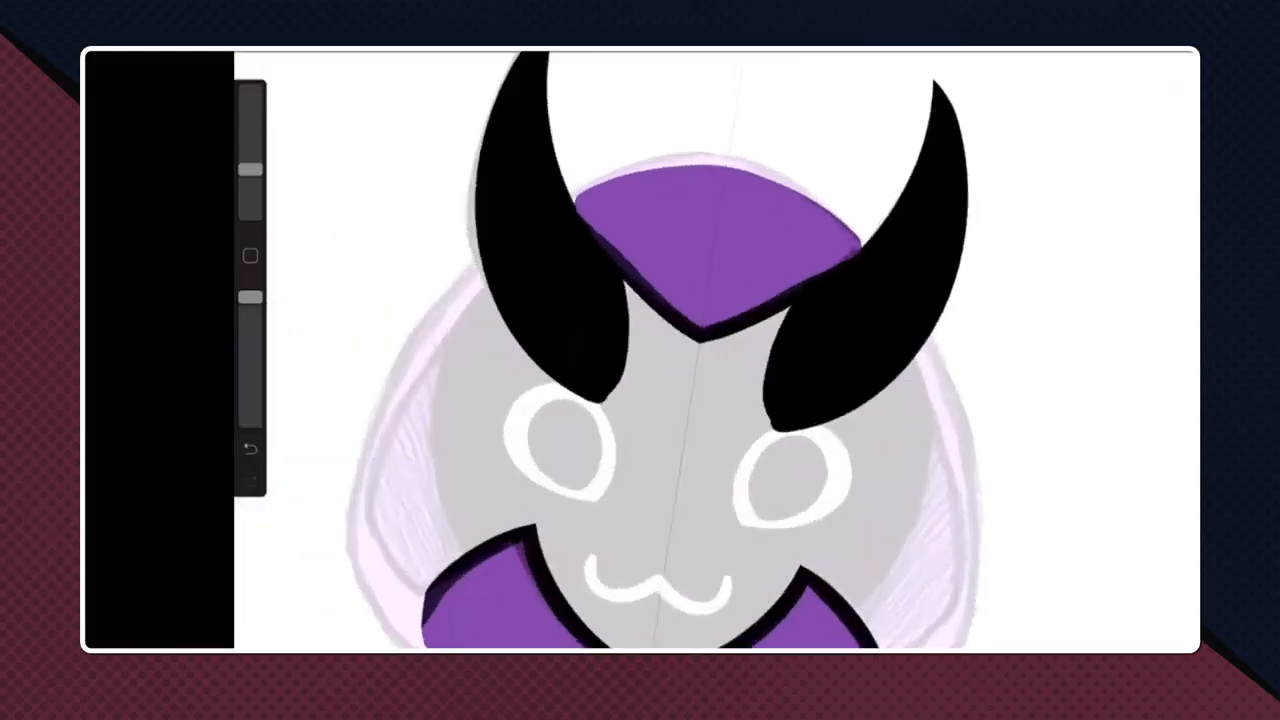
- Erase the lower ends of both horns so their bases clear the sketched eyes
{"action": "key", "text": "e"}
{"action": "left_click_drag", "start_coordinate": [609, 402], "coordinate": [538, 373]}
{"action": "key", "text": "ctrl+z"}
{"action": "left_click_drag", "start_coordinate": [615, 390], "coordinate": [528, 355]}
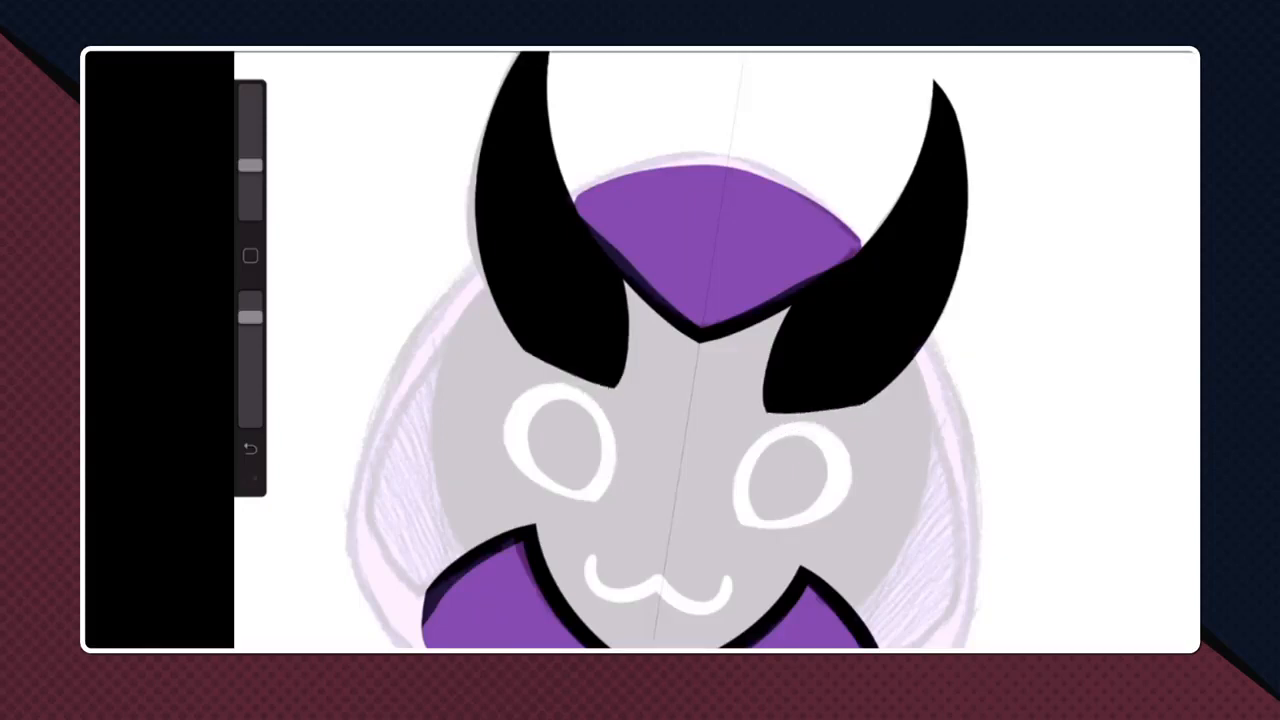
{"action": "left_click_drag", "start_coordinate": [608, 390], "coordinate": [502, 322]}
{"action": "scroll", "coordinate": [717, 350], "scroll_direction": "down", "scroll_amount": 3}
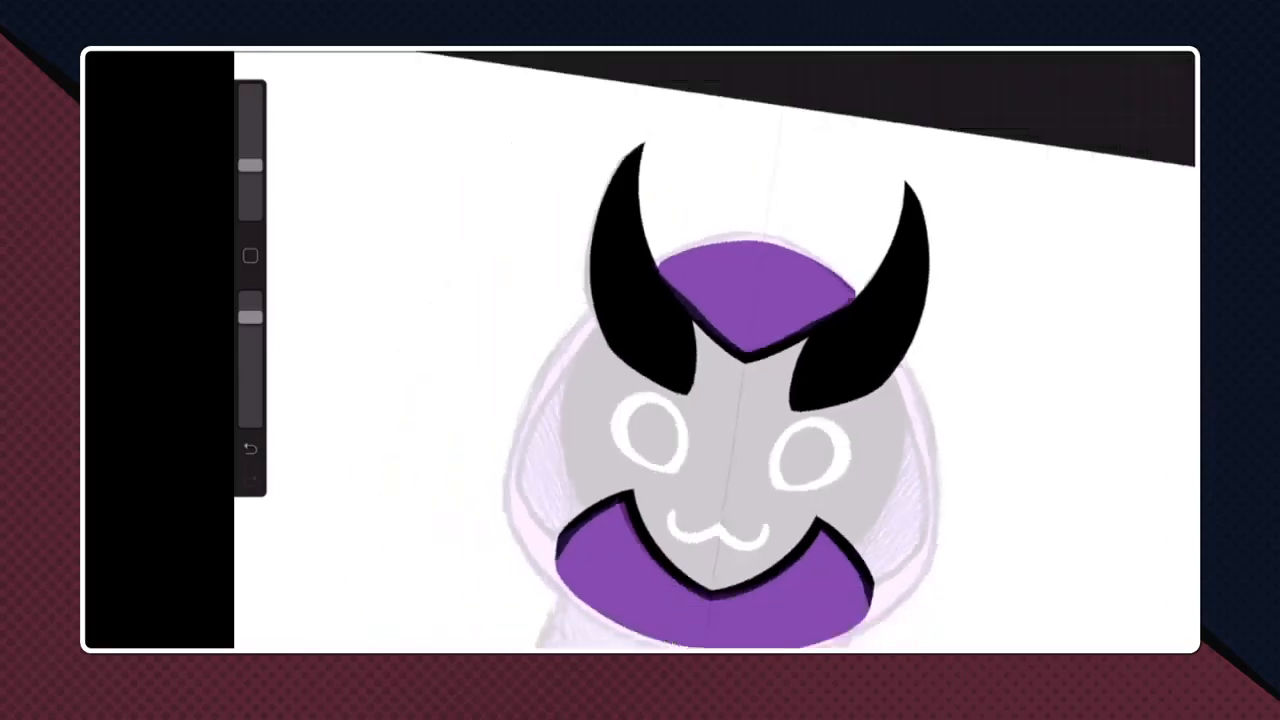
- Make the black head layer visible again
{"action": "scroll", "coordinate": [717, 350], "scroll_direction": "up", "scroll_amount": 2}
{"action": "key", "text": "l"}
{"action": "left_click", "coordinate": [1162, 318]}
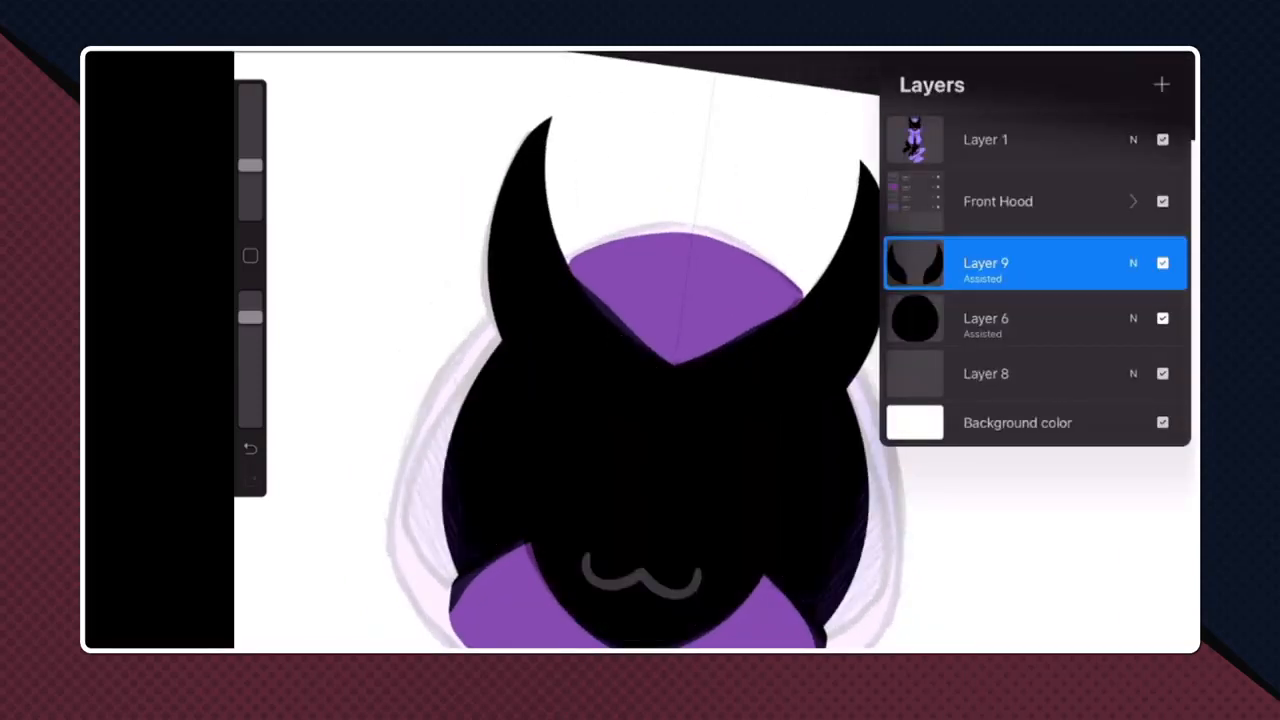
- Select the right horn with a freehand selection, cut it, and paste it onto its own layer
{"action": "key", "text": "s"}
{"action": "scroll", "coordinate": [640, 350], "scroll_direction": "down", "scroll_amount": 2}
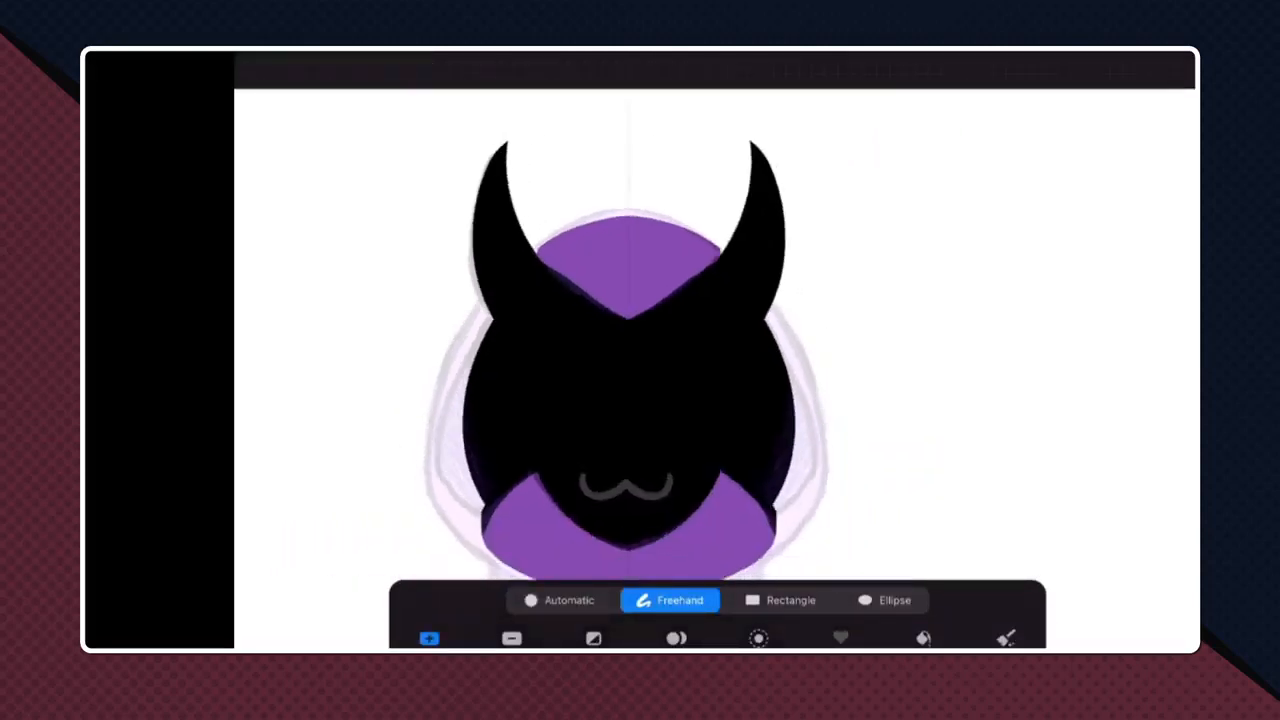
{"action": "mouse_move", "coordinate": [661, 213]}
{"action": "left_mouse_down"}
{"action": "mouse_move", "coordinate": [692, 456]}
{"action": "mouse_move", "coordinate": [865, 155]}
{"action": "mouse_move", "coordinate": [697, 124]}
{"action": "mouse_move", "coordinate": [661, 214]}
{"action": "left_mouse_up"}
{"action": "left_click", "coordinate": [321, 60]}
{"action": "left_click", "coordinate": [270, 123]}
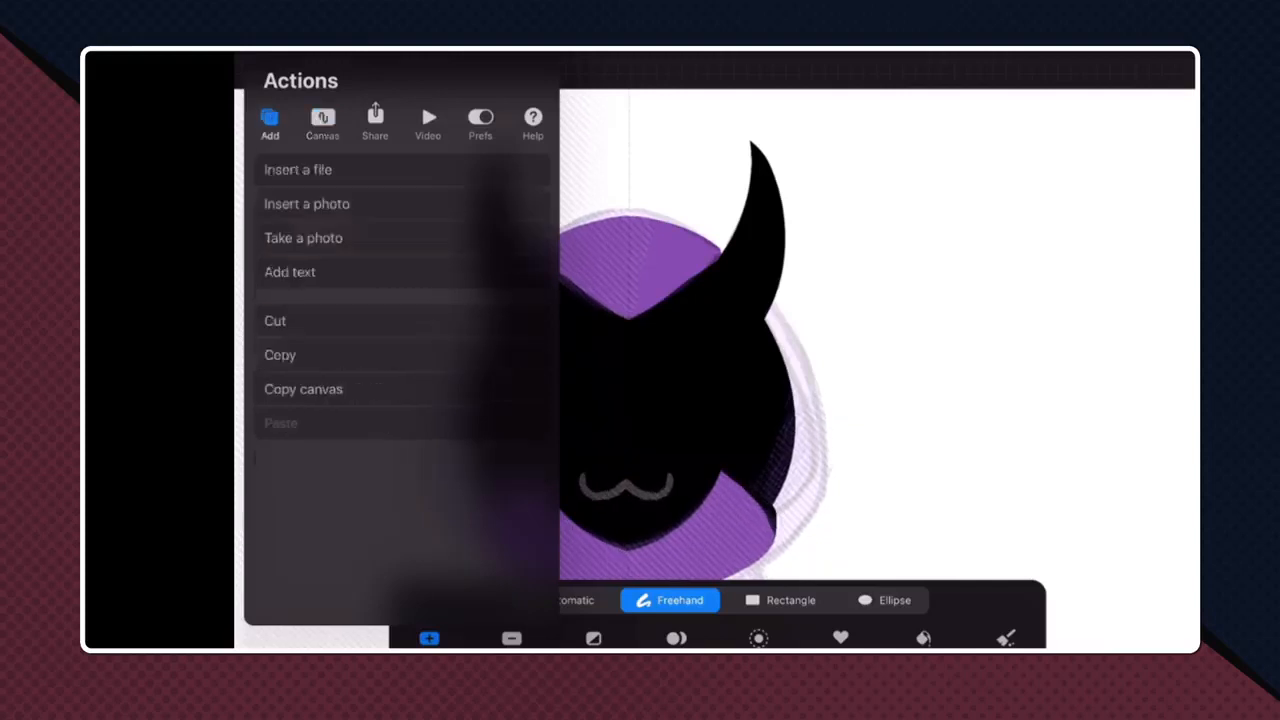
{"action": "left_click", "coordinate": [275, 320]}
{"action": "left_click", "coordinate": [281, 423]}
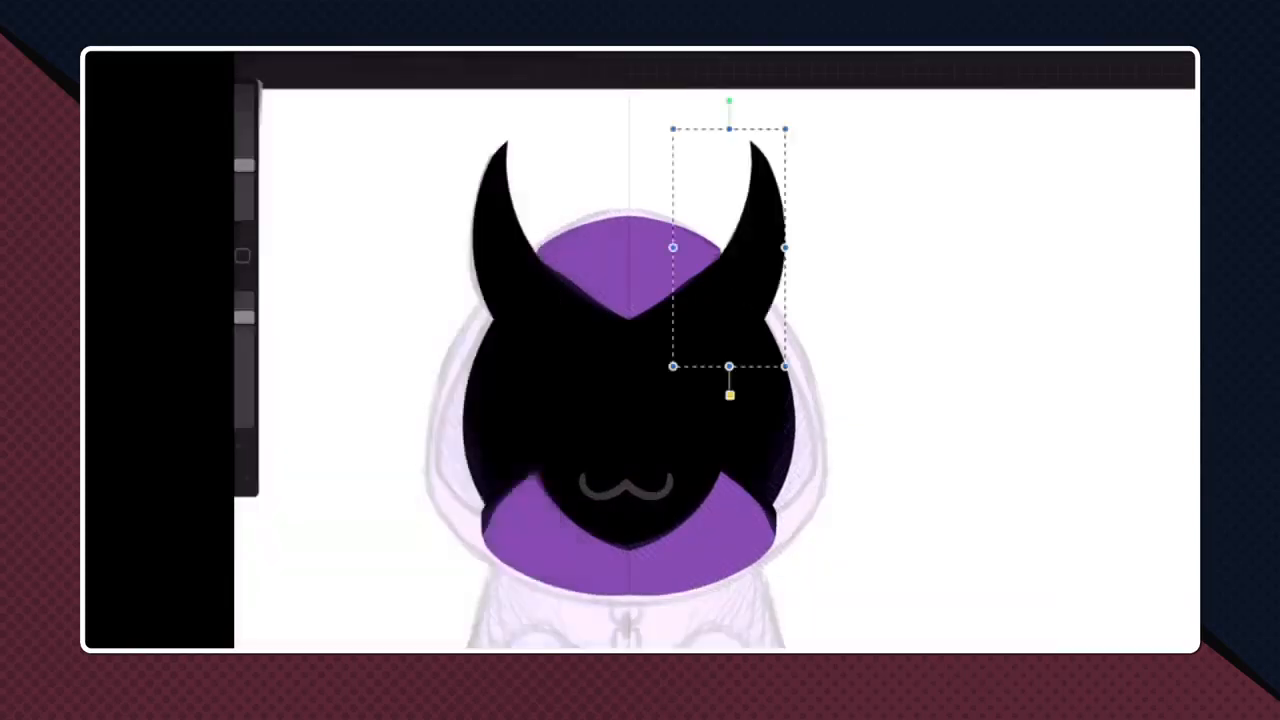
{"action": "key", "text": "v"}
{"action": "scroll", "coordinate": [456, 389], "scroll_direction": "up", "scroll_amount": 2}
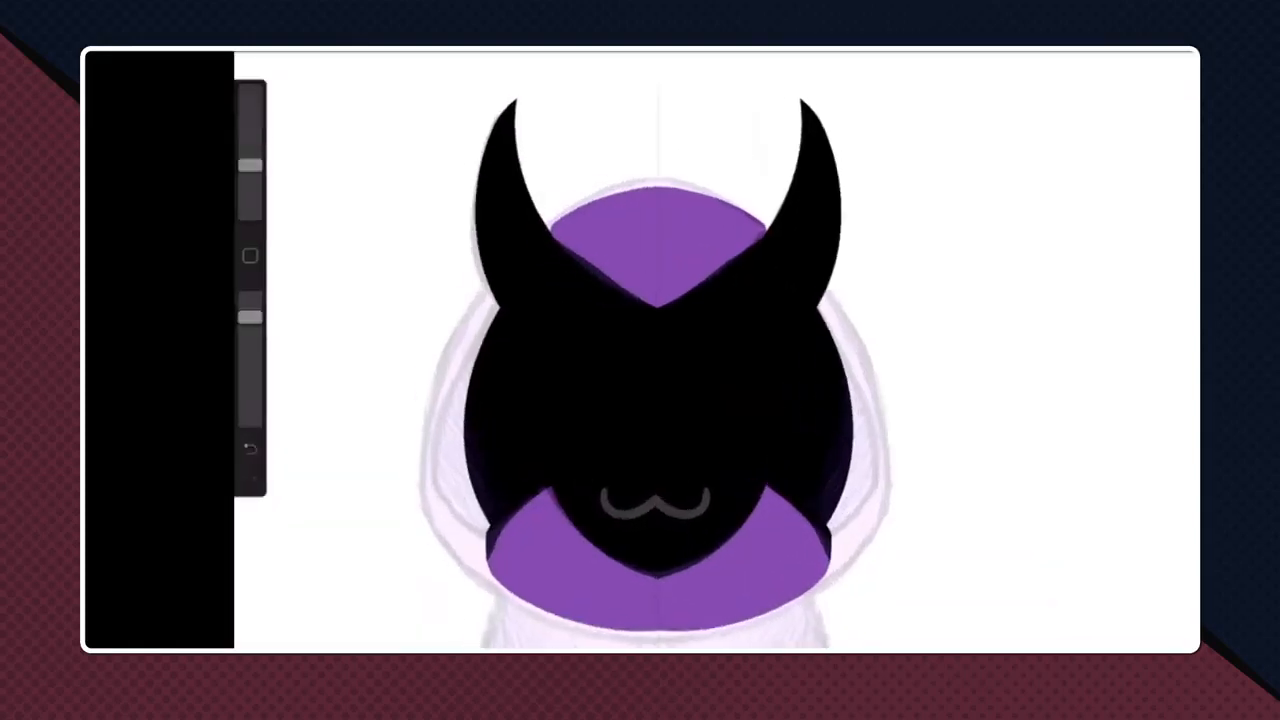
- Toggle the visibility of the two horn layers and the head layer to check what each one contains
{"action": "left_click", "coordinate": [1127, 53]}
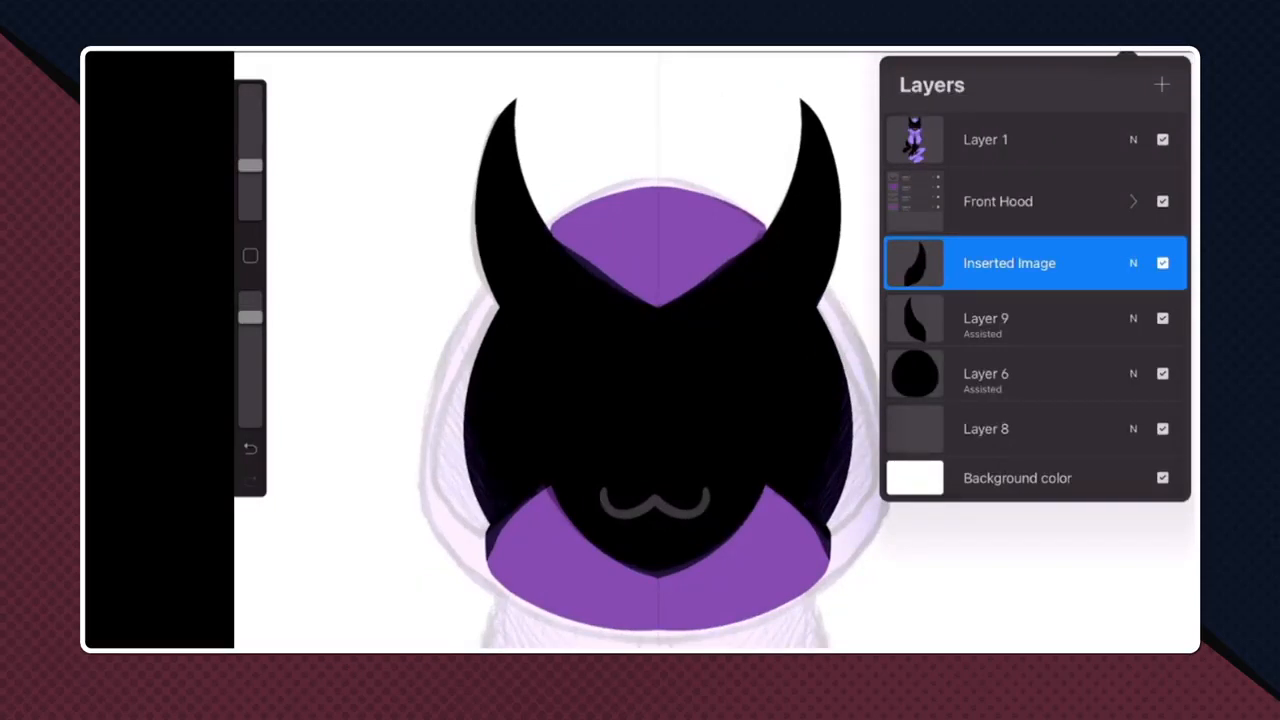
{"action": "left_click", "coordinate": [1162, 263]}
{"action": "left_click", "coordinate": [1162, 318]}
{"action": "left_click", "coordinate": [1162, 318]}
{"action": "left_click", "coordinate": [1162, 263]}
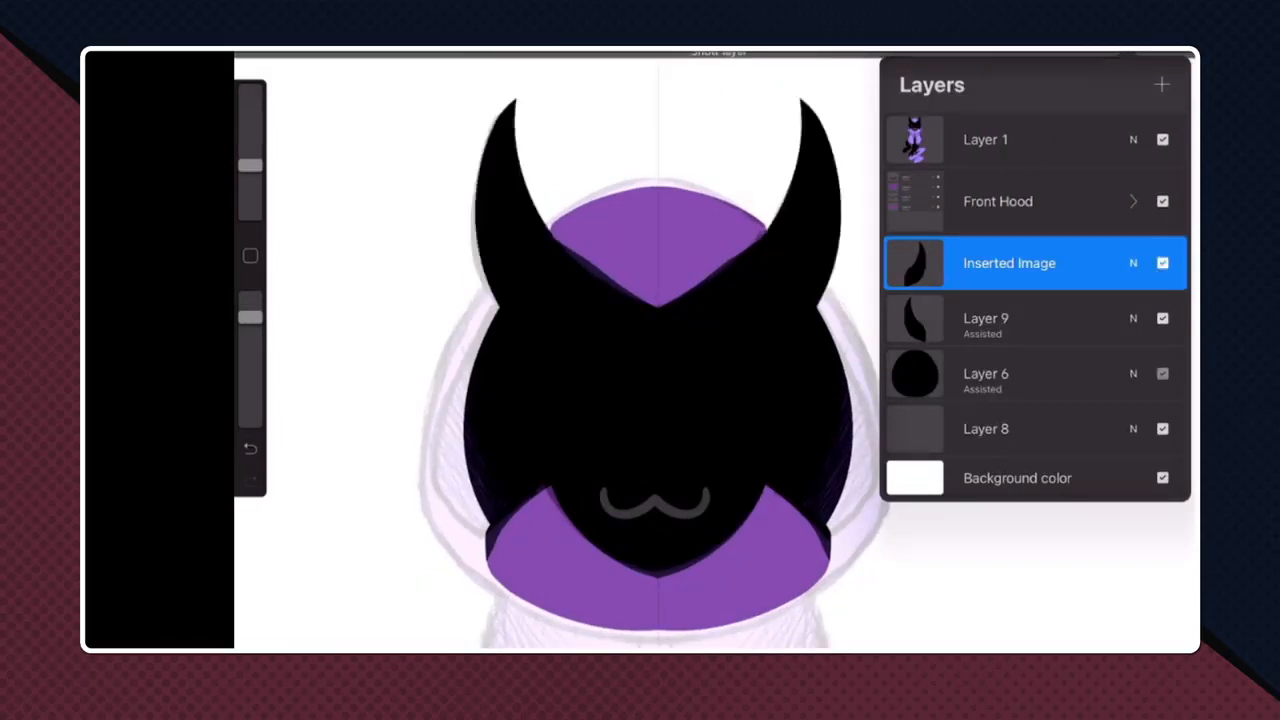
{"action": "left_click", "coordinate": [1162, 373]}
{"action": "left_click", "coordinate": [1162, 373]}
{"action": "left_click", "coordinate": [1162, 373]}
{"action": "left_click", "coordinate": [1162, 373]}
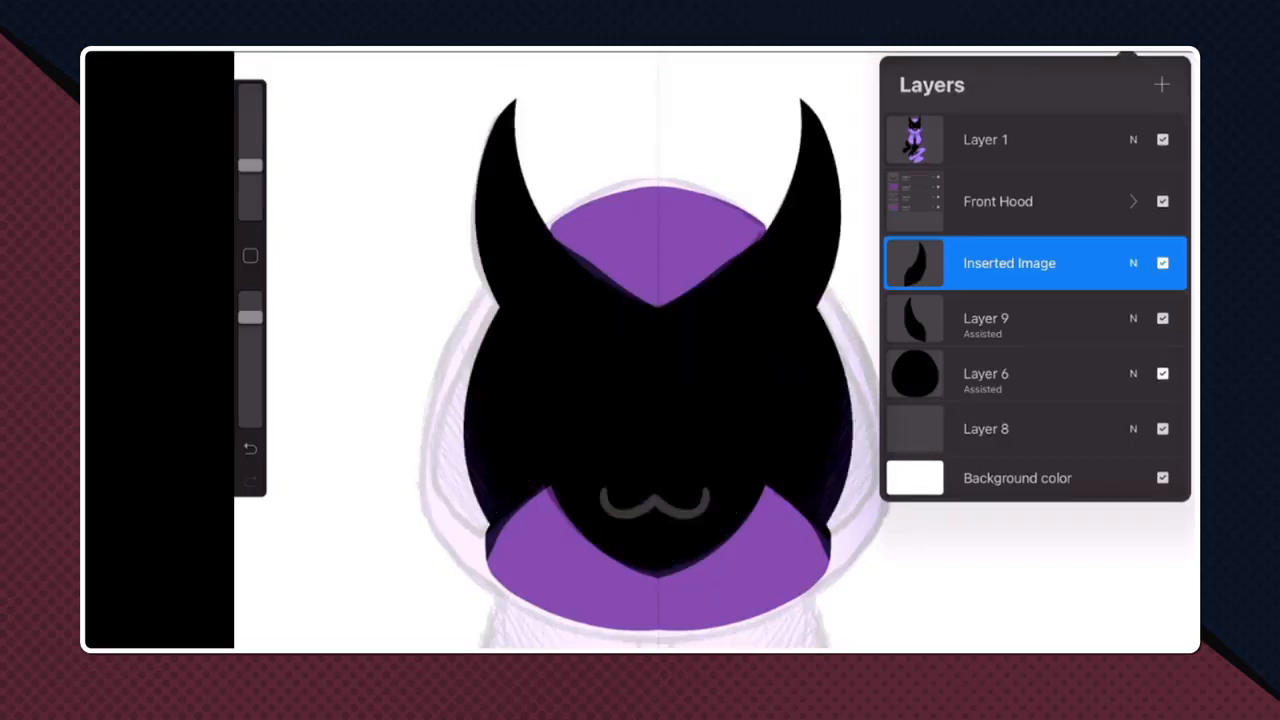
{"action": "left_click", "coordinate": [1162, 263]}
{"action": "left_click", "coordinate": [1162, 263]}
{"action": "left_click", "coordinate": [1162, 318]}
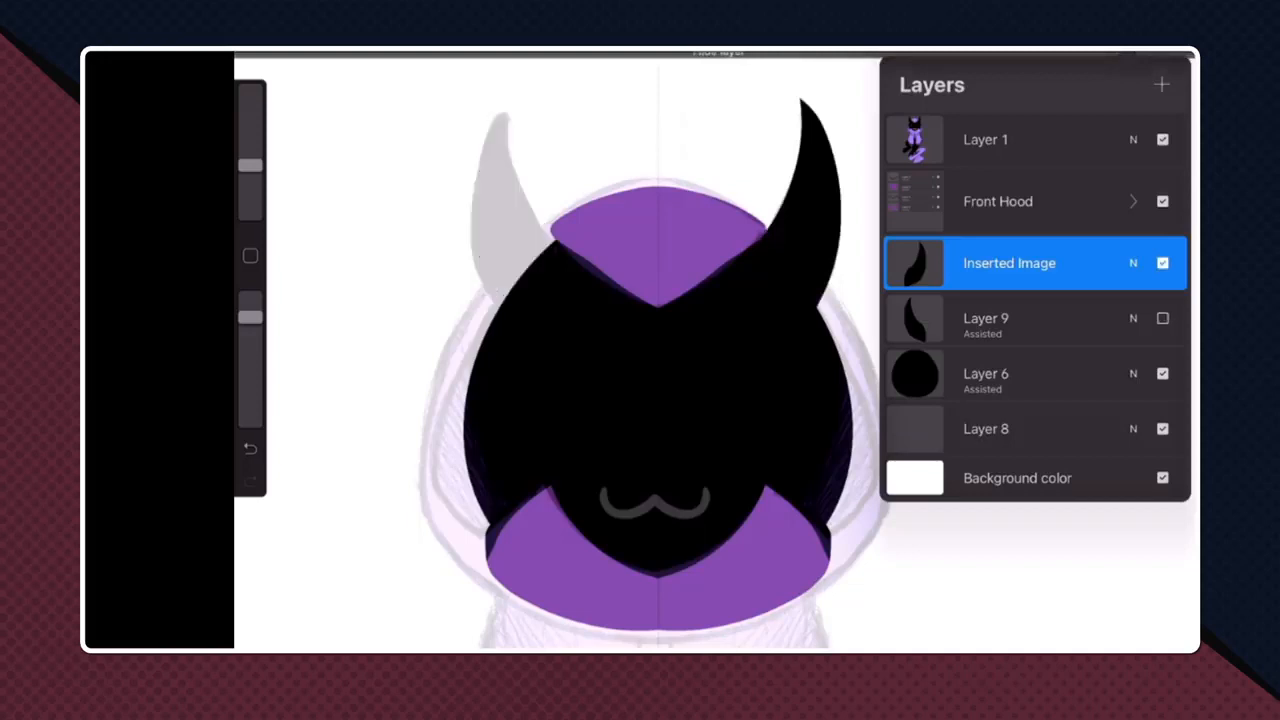
{"action": "left_click", "coordinate": [1162, 373]}
{"action": "left_click", "coordinate": [1162, 373]}
{"action": "left_click", "coordinate": [1162, 318]}
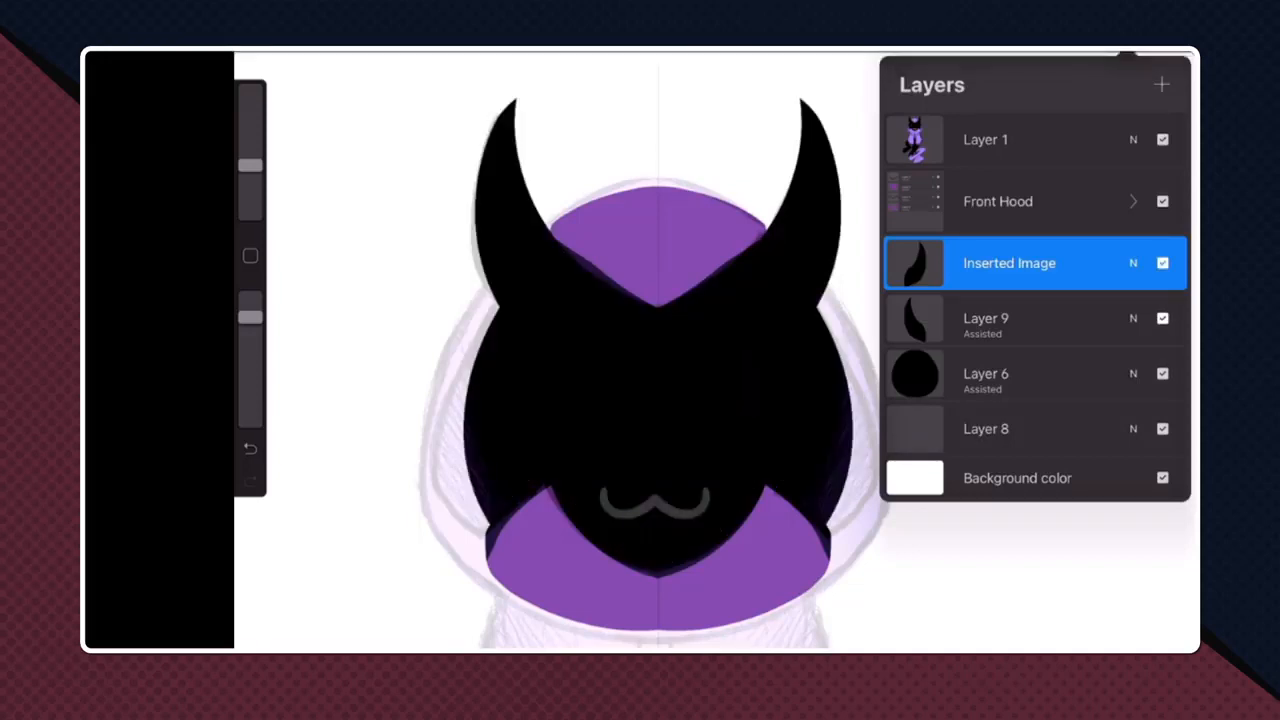
- Group the two horn layers and the black head layer together
{"action": "left_click_drag", "start_coordinate": [990, 318], "coordinate": [1090, 318]}
{"action": "left_click_drag", "start_coordinate": [990, 374], "coordinate": [1090, 374]}
{"action": "left_click", "coordinate": [1154, 85]}
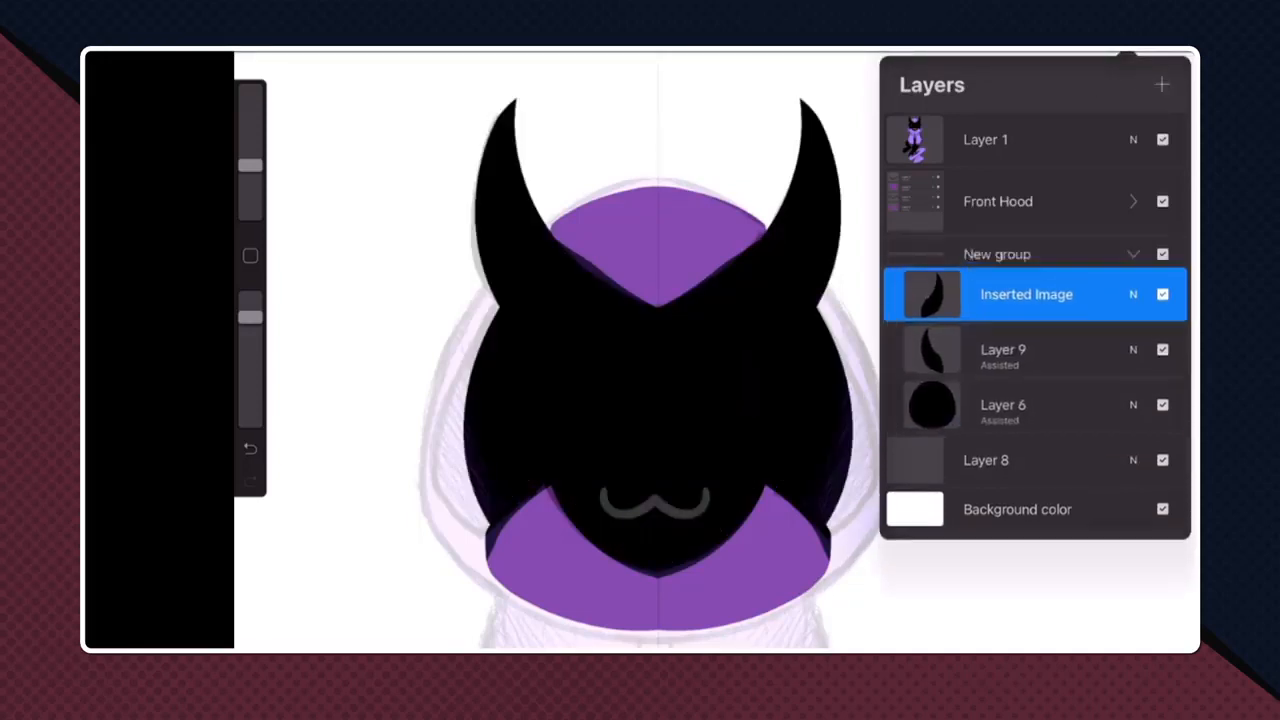
{"action": "left_click", "coordinate": [1133, 254]}
{"action": "left_click", "coordinate": [1133, 269]}
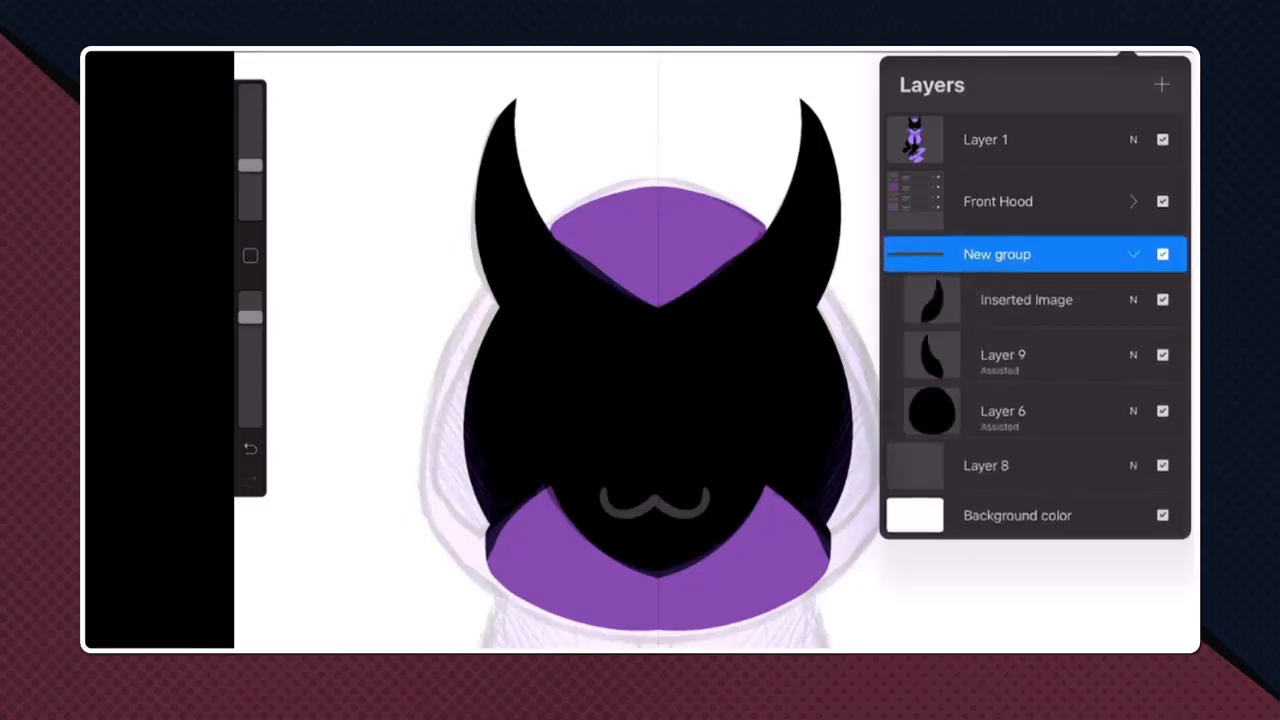
- Check each layer in the new group and lower the black head layer's opacity to 70%
{"action": "left_click", "coordinate": [1162, 300]}
{"action": "left_click", "coordinate": [1162, 300]}
{"action": "left_click", "coordinate": [1162, 355]}
{"action": "left_click", "coordinate": [1162, 355]}
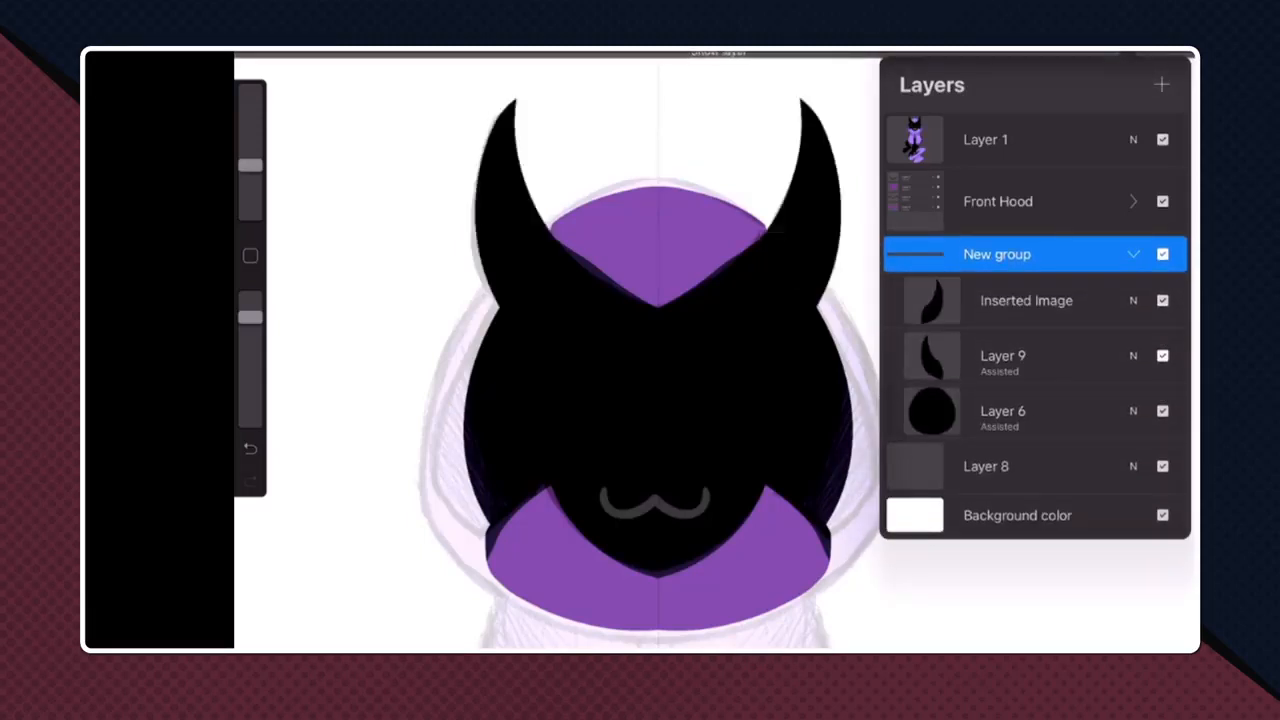
{"action": "left_click", "coordinate": [1162, 410]}
{"action": "left_click", "coordinate": [1162, 410]}
{"action": "left_click", "coordinate": [1133, 411]}
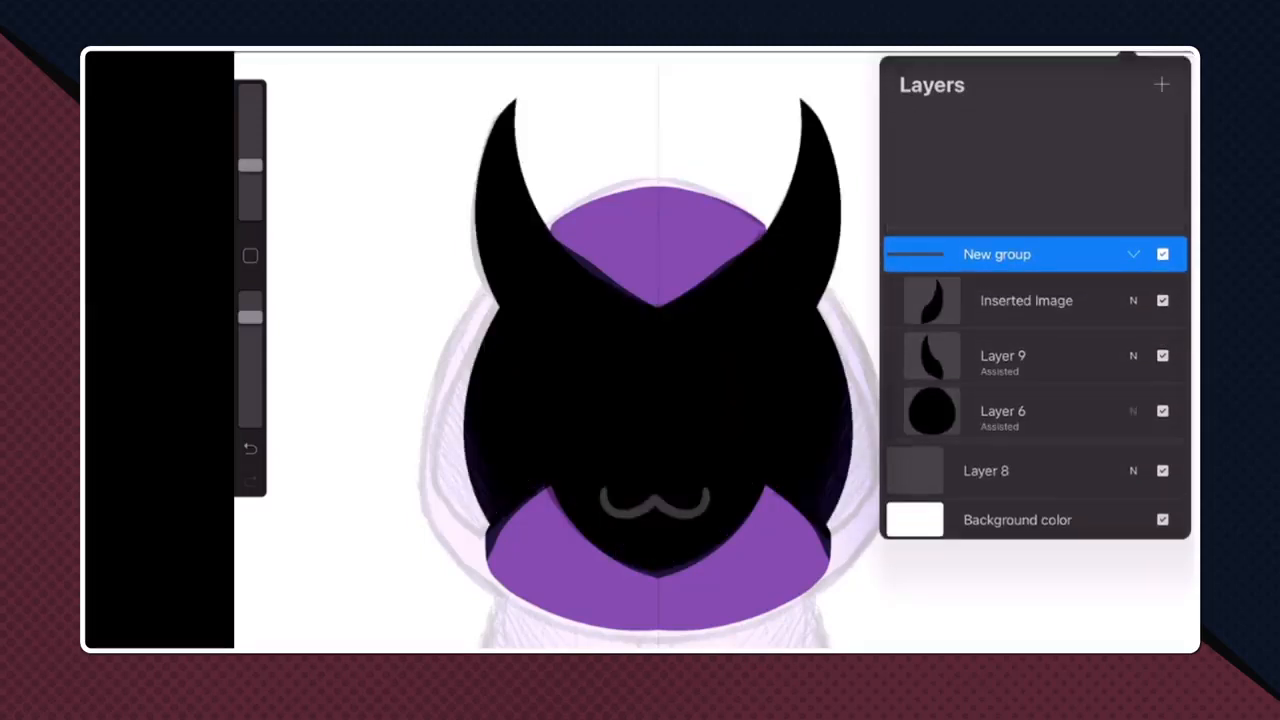
{"action": "left_click_drag", "start_coordinate": [1172, 349], "coordinate": [1089, 349]}
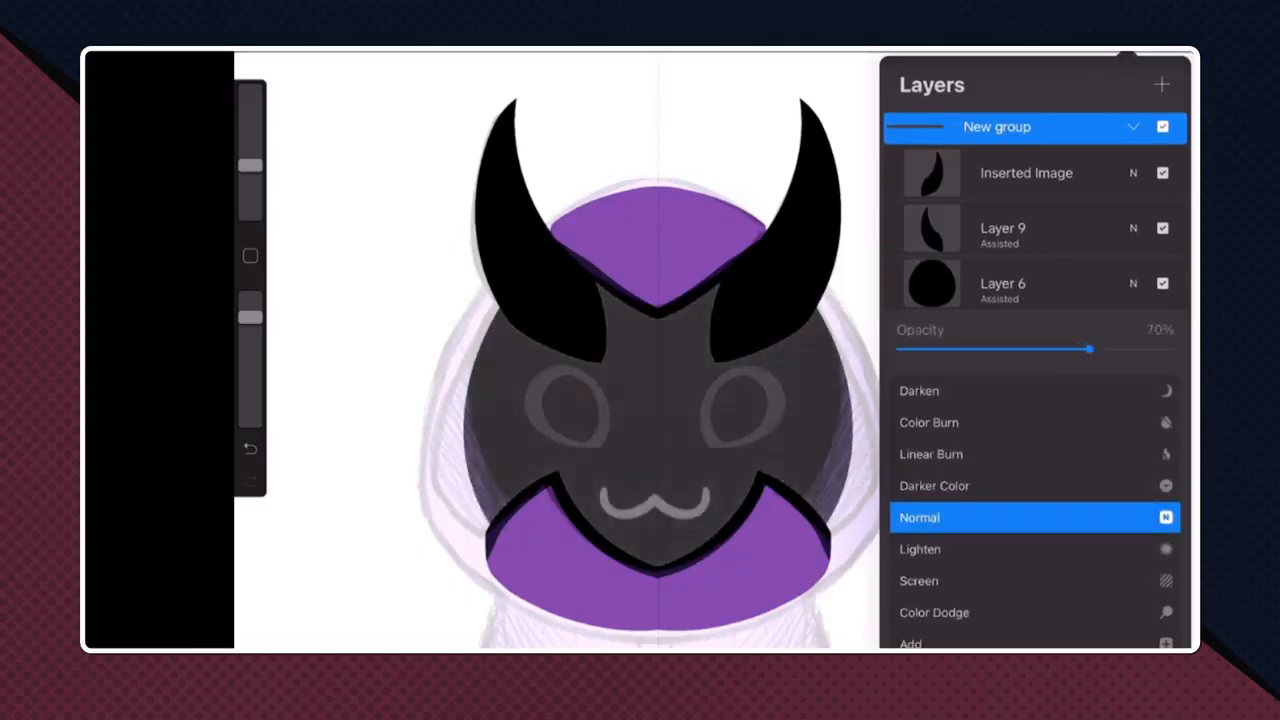
{"action": "left_click", "coordinate": [1133, 284]}
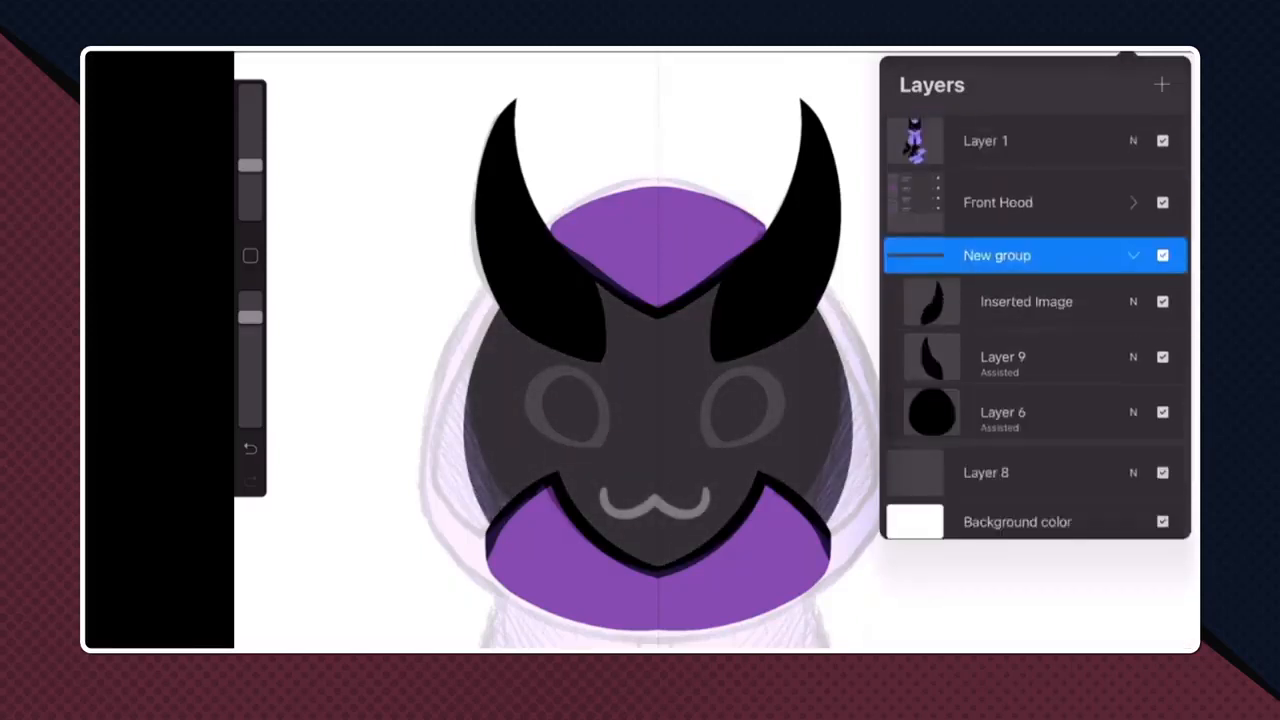
- Add a new layer directly above the black head layer inside the group and turn on Drawing Assist for it
{"action": "left_click", "coordinate": [1030, 411]}
{"action": "left_click", "coordinate": [1161, 85]}
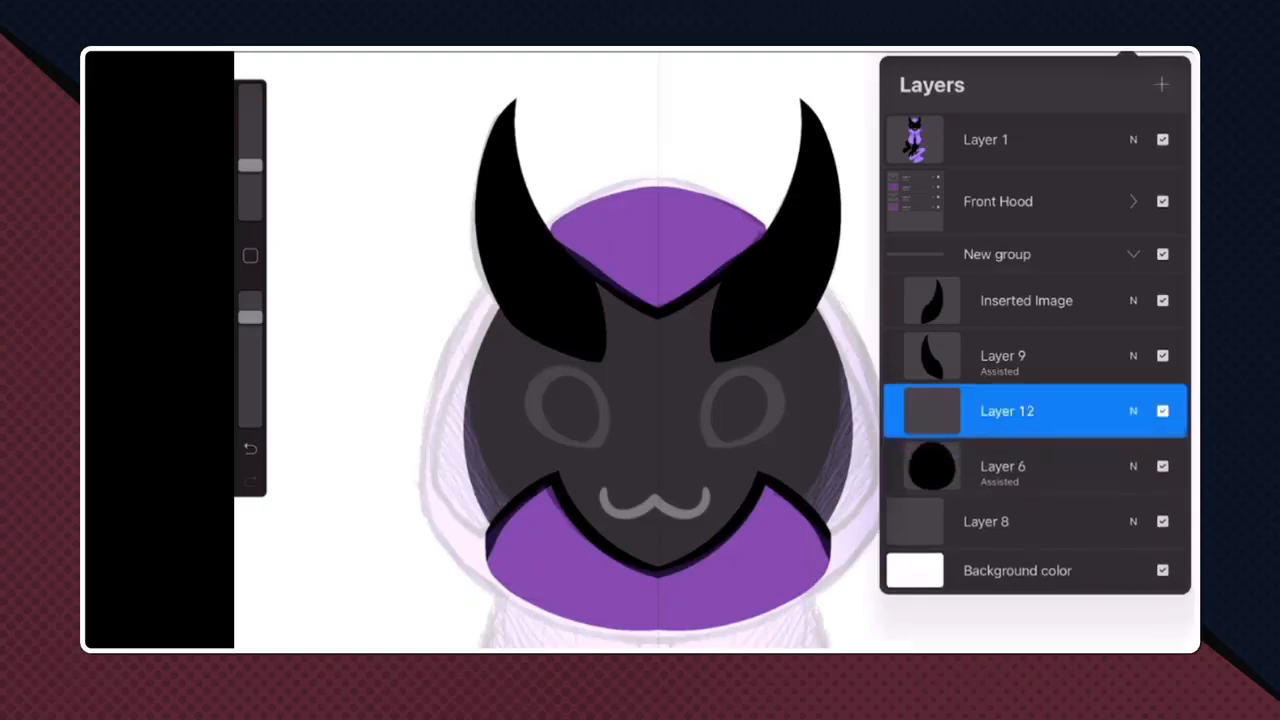
{"action": "left_click", "coordinate": [660, 400]}
{"action": "scroll", "coordinate": [672, 512], "scroll_direction": "up", "scroll_amount": 5}
{"action": "left_click", "coordinate": [1127, 53]}
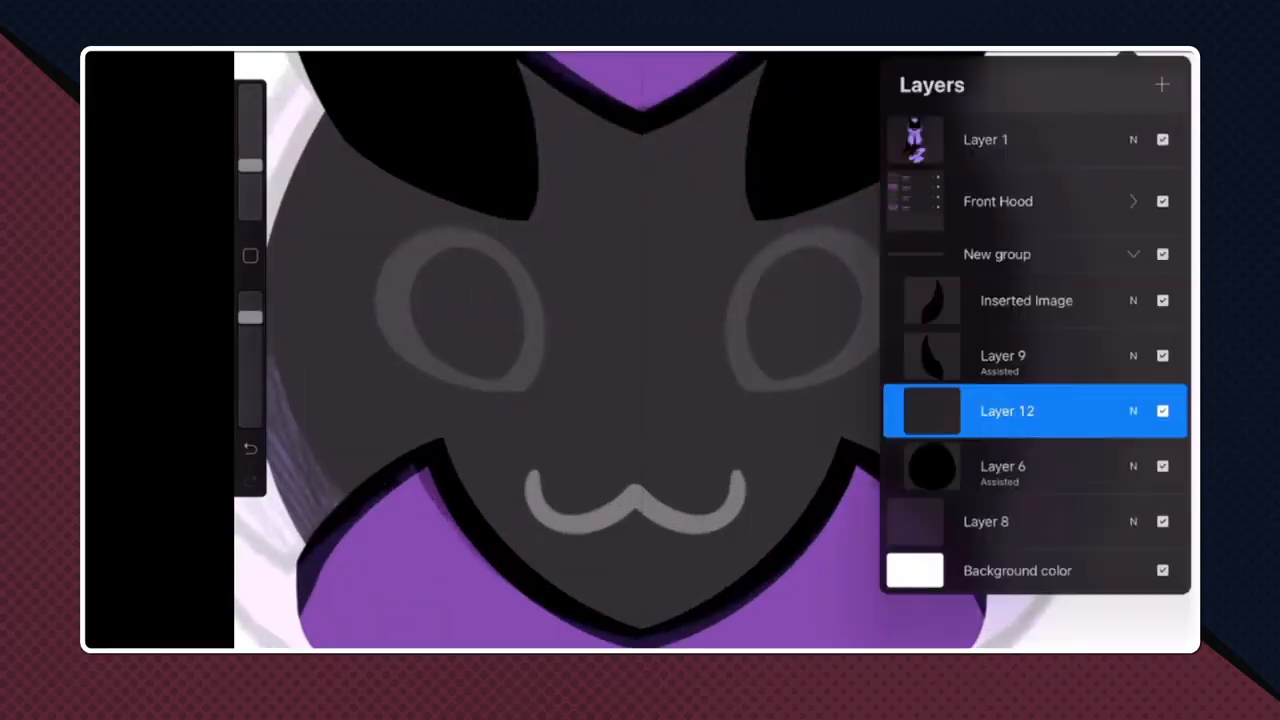
{"action": "left_click", "coordinate": [1007, 411]}
{"action": "left_click", "coordinate": [814, 470]}
{"action": "left_click", "coordinate": [640, 400]}
- Draw the upper arcs of both eyes as mirrored white strokes over the sketched eyes
{"action": "scroll", "coordinate": [680, 400], "scroll_direction": "down", "scroll_amount": 8}
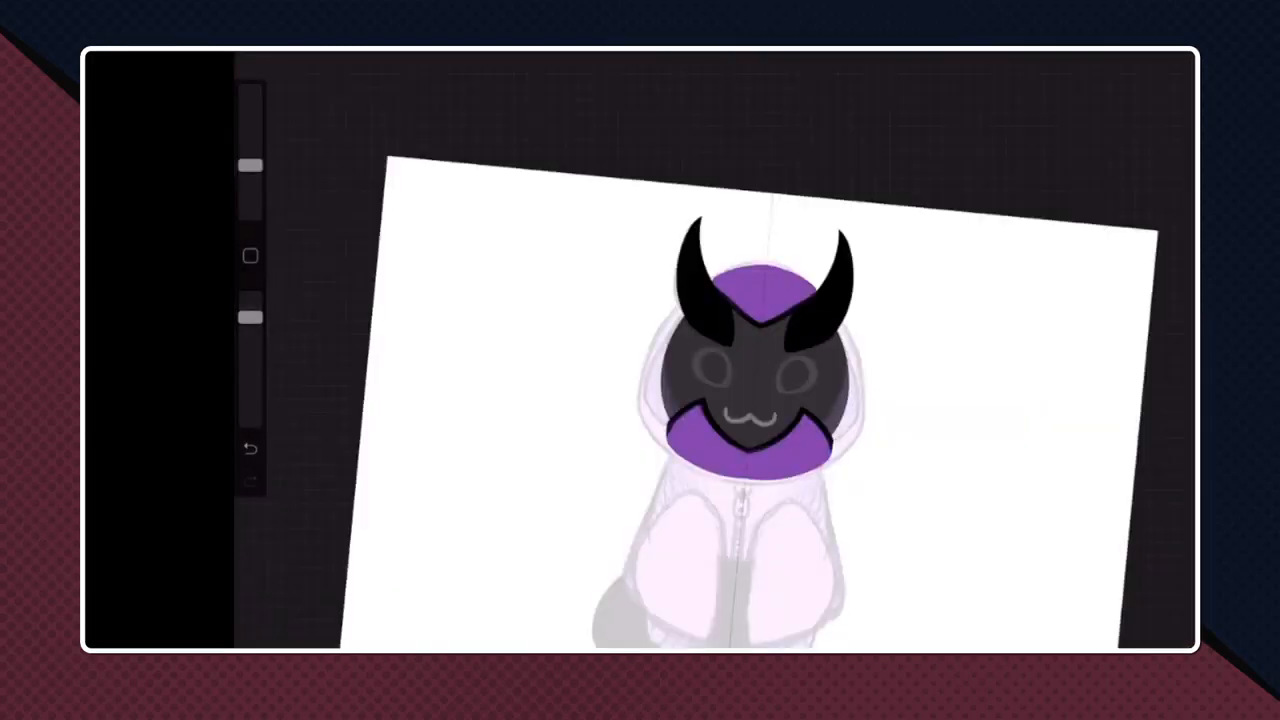
{"action": "scroll", "coordinate": [750, 400], "scroll_direction": "down", "scroll_amount": 2}
{"action": "left_click_drag", "start_coordinate": [1037, 214], "coordinate": [937, 326]}
{"action": "left_click_drag", "start_coordinate": [250, 317], "coordinate": [250, 297]}
{"action": "scroll", "coordinate": [760, 380], "scroll_direction": "up", "scroll_amount": 5}
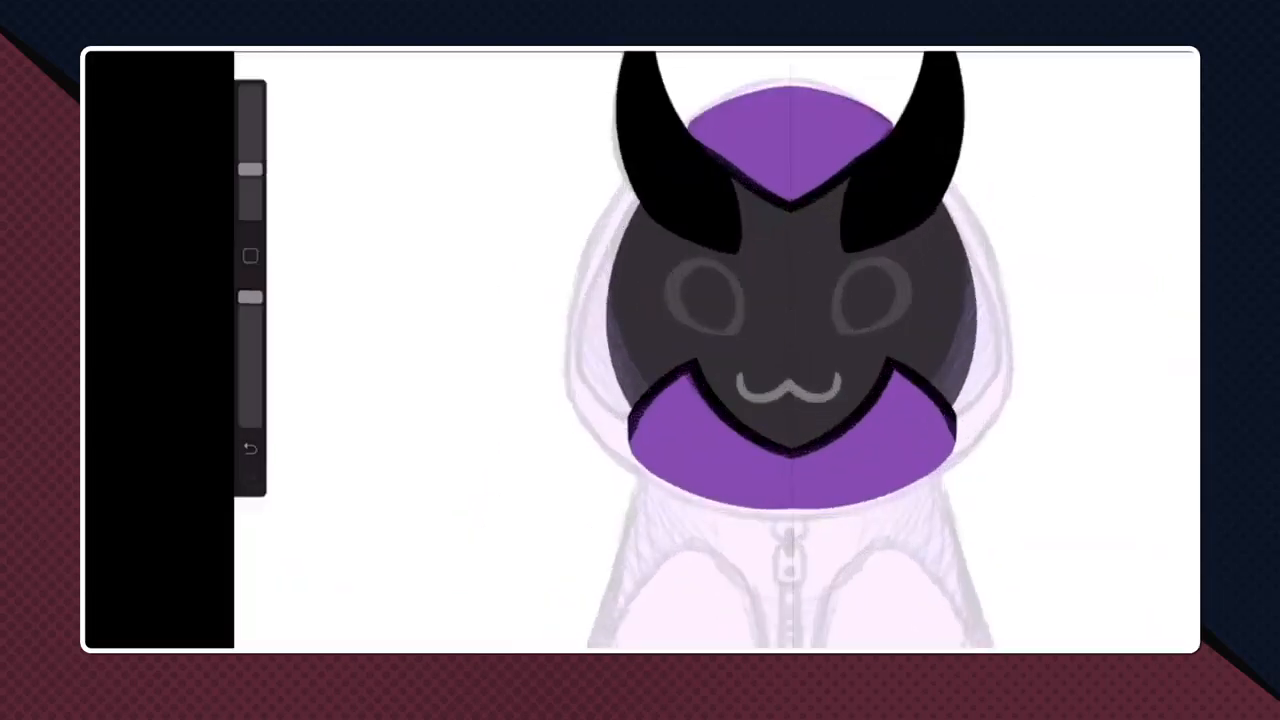
{"action": "scroll", "coordinate": [860, 300], "scroll_direction": "up", "scroll_amount": 5}
{"action": "left_click", "coordinate": [1128, 50]}
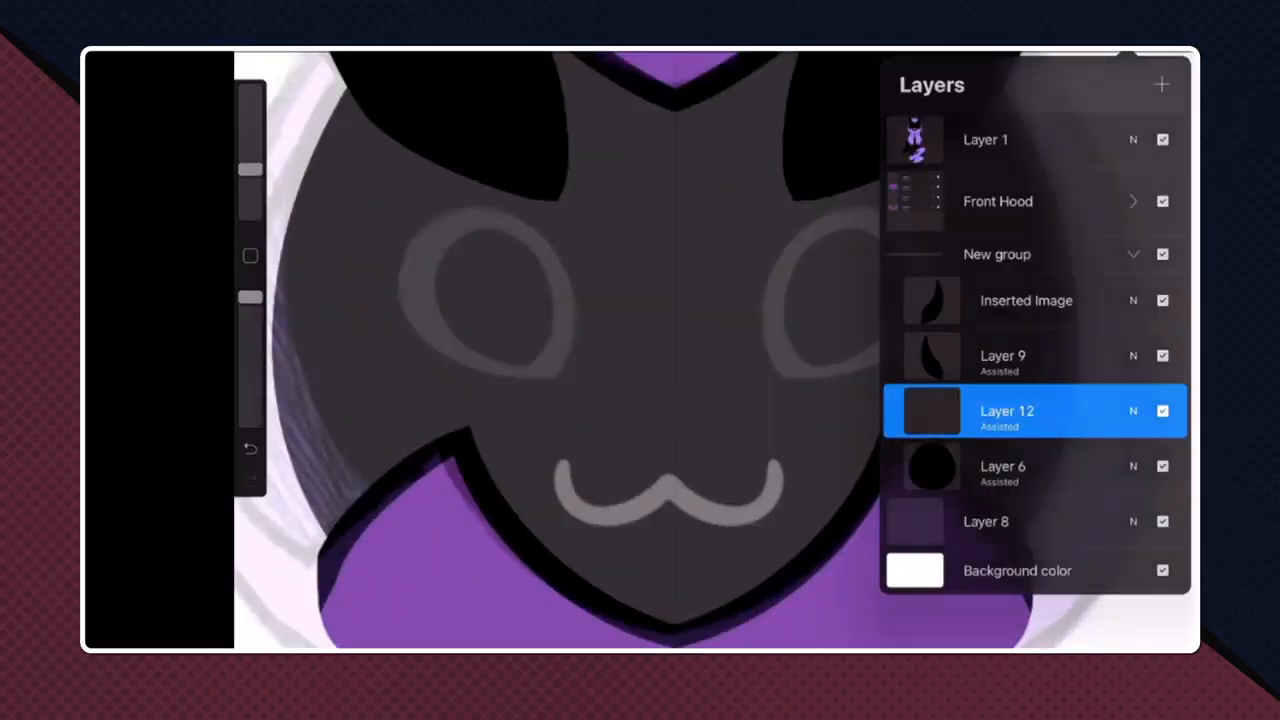
{"action": "left_click", "coordinate": [1128, 52]}
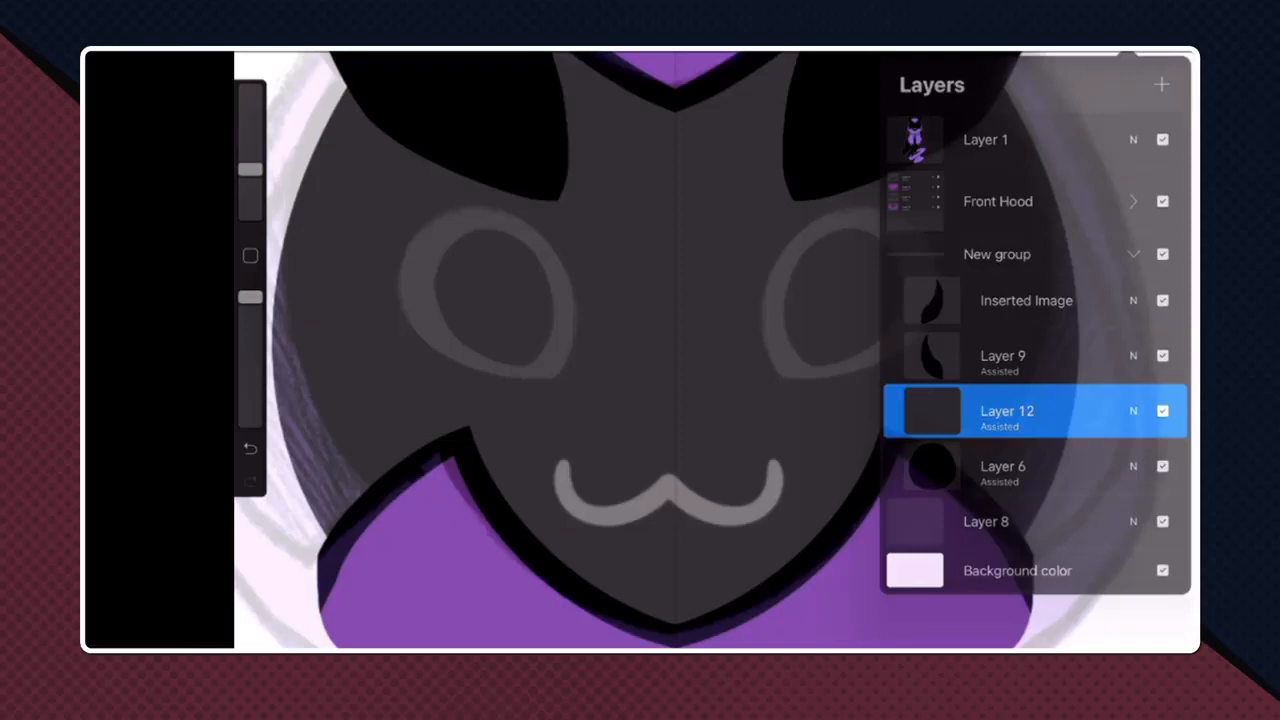
{"action": "left_click_drag", "start_coordinate": [400, 290], "coordinate": [570, 375]}
{"action": "key", "text": "ctrl+z"}
{"action": "mouse_move", "coordinate": [788, 380]}
{"action": "left_mouse_down"}
{"action": "mouse_move", "coordinate": [760, 290]}
{"action": "mouse_move", "coordinate": [872, 218]}
{"action": "mouse_move", "coordinate": [927, 352]}
{"action": "left_mouse_up"}
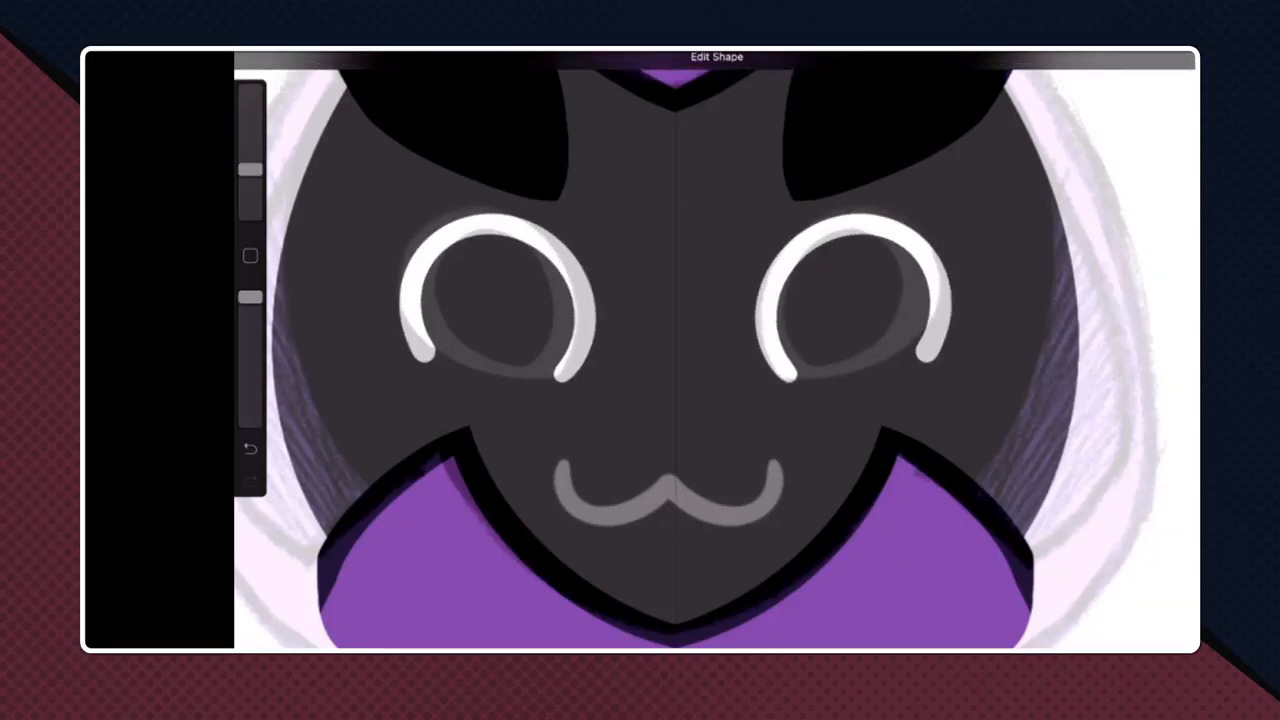
- Try to close both eyes with mirrored white lower arcs
{"action": "left_click_drag", "start_coordinate": [790, 377], "coordinate": [921, 269]}
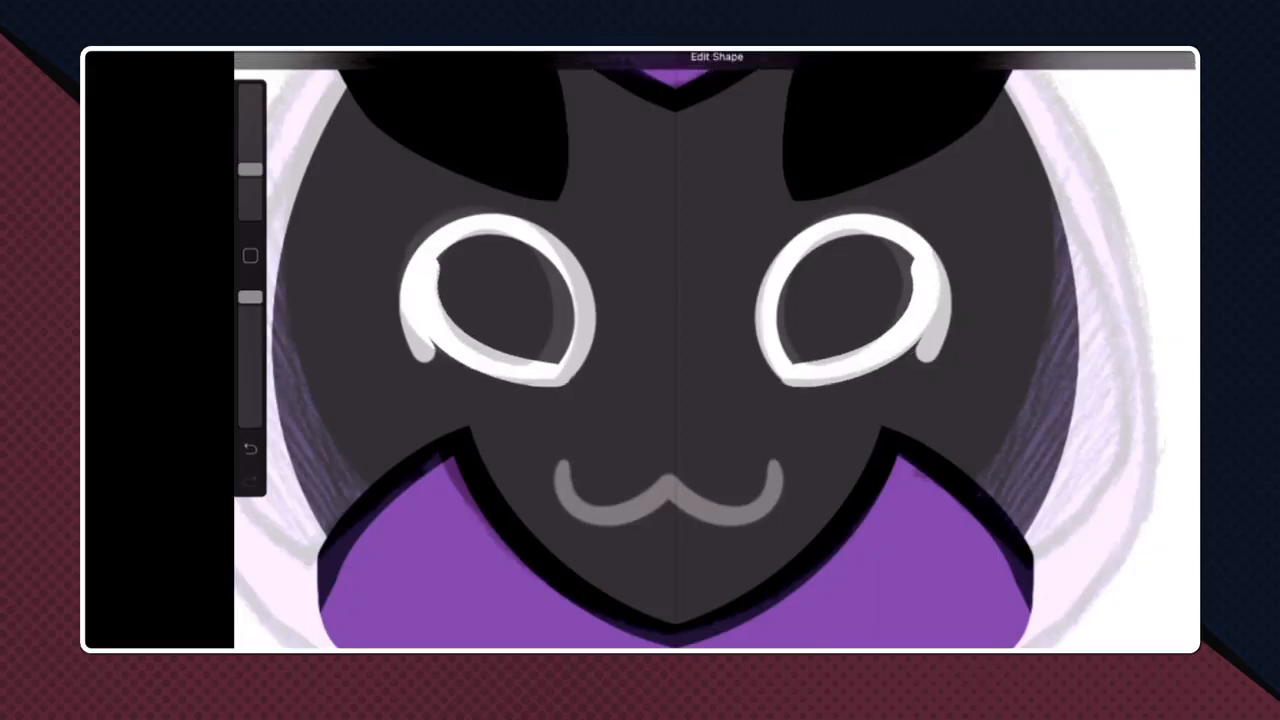
{"action": "key", "text": "ctrl+z"}
{"action": "key", "text": "ctrl+z"}
- Try to erase the outer end of the right eye's arc into a thinner taper
{"action": "scroll", "coordinate": [930, 304], "scroll_direction": "up", "scroll_amount": 3}
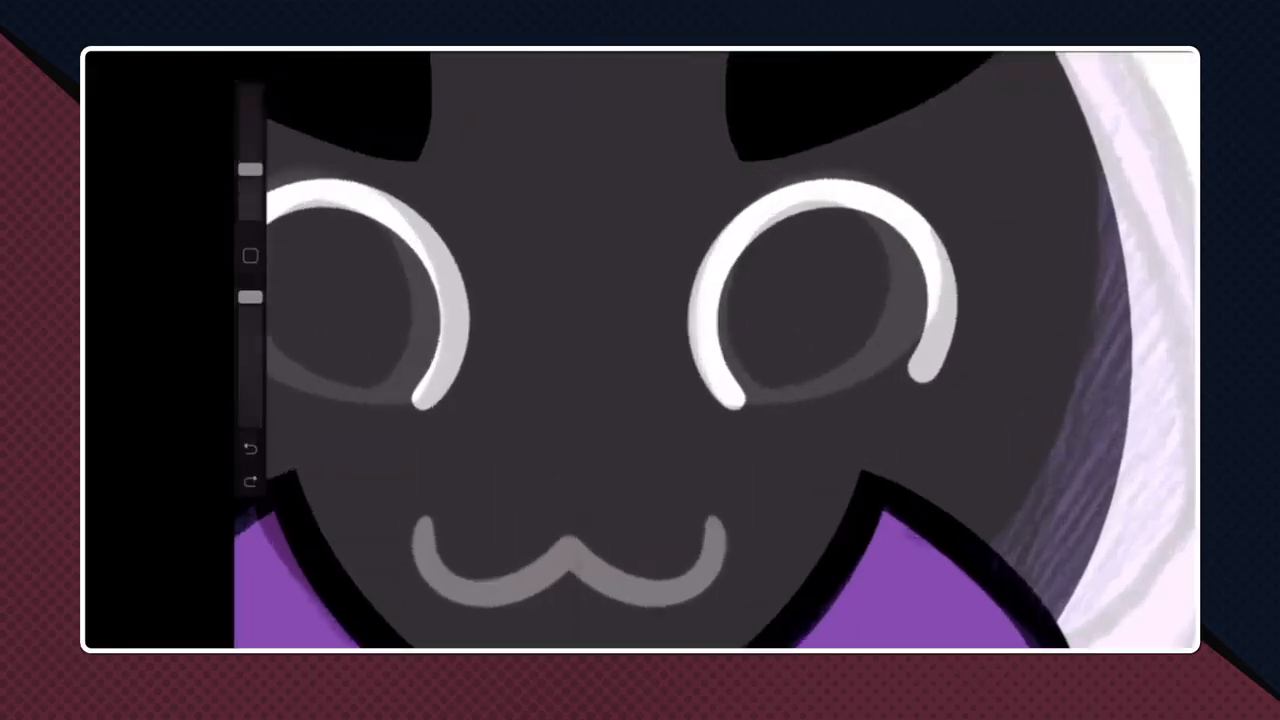
{"action": "key", "text": "e"}
{"action": "left_click_drag", "start_coordinate": [956, 276], "coordinate": [926, 384]}
{"action": "left_click_drag", "start_coordinate": [948, 230], "coordinate": [926, 382]}
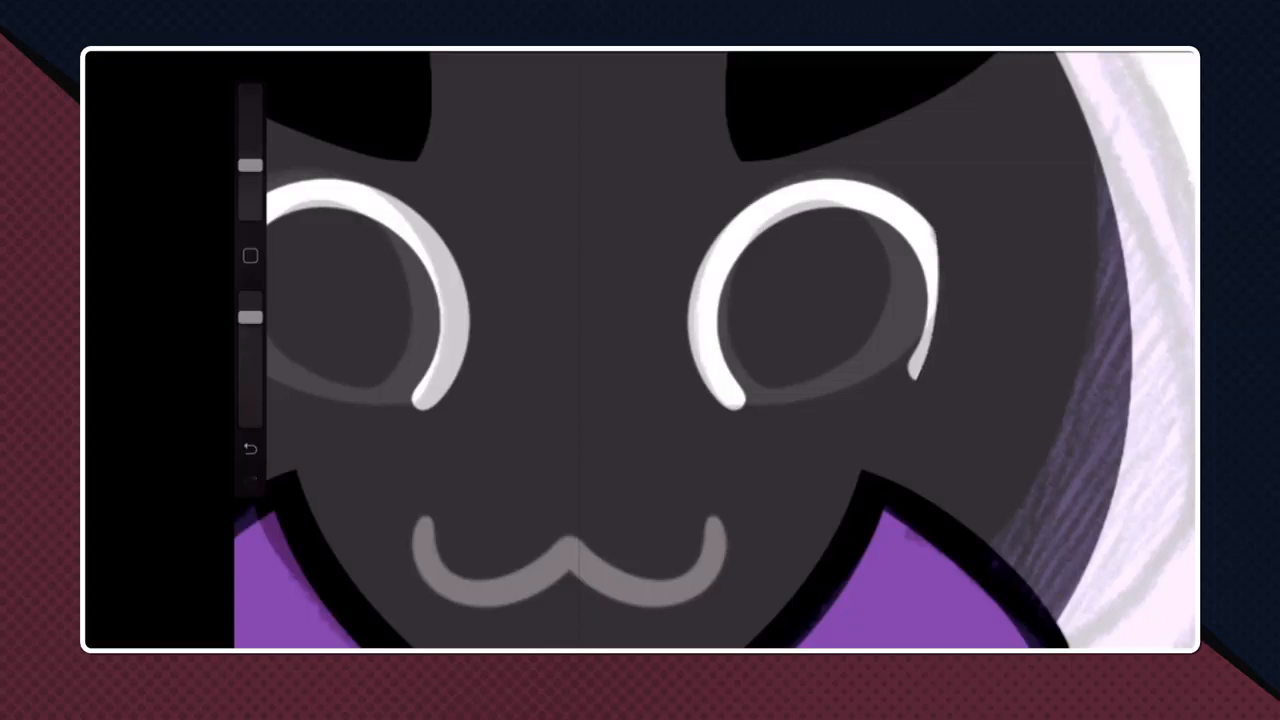
{"action": "key", "text": "ctrl+z"}
{"action": "mouse_move", "coordinate": [944, 226]}
{"action": "left_mouse_down"}
{"action": "mouse_move", "coordinate": [958, 302]}
{"action": "mouse_move", "coordinate": [932, 378]}
{"action": "mouse_move", "coordinate": [917, 376]}
{"action": "left_mouse_up"}
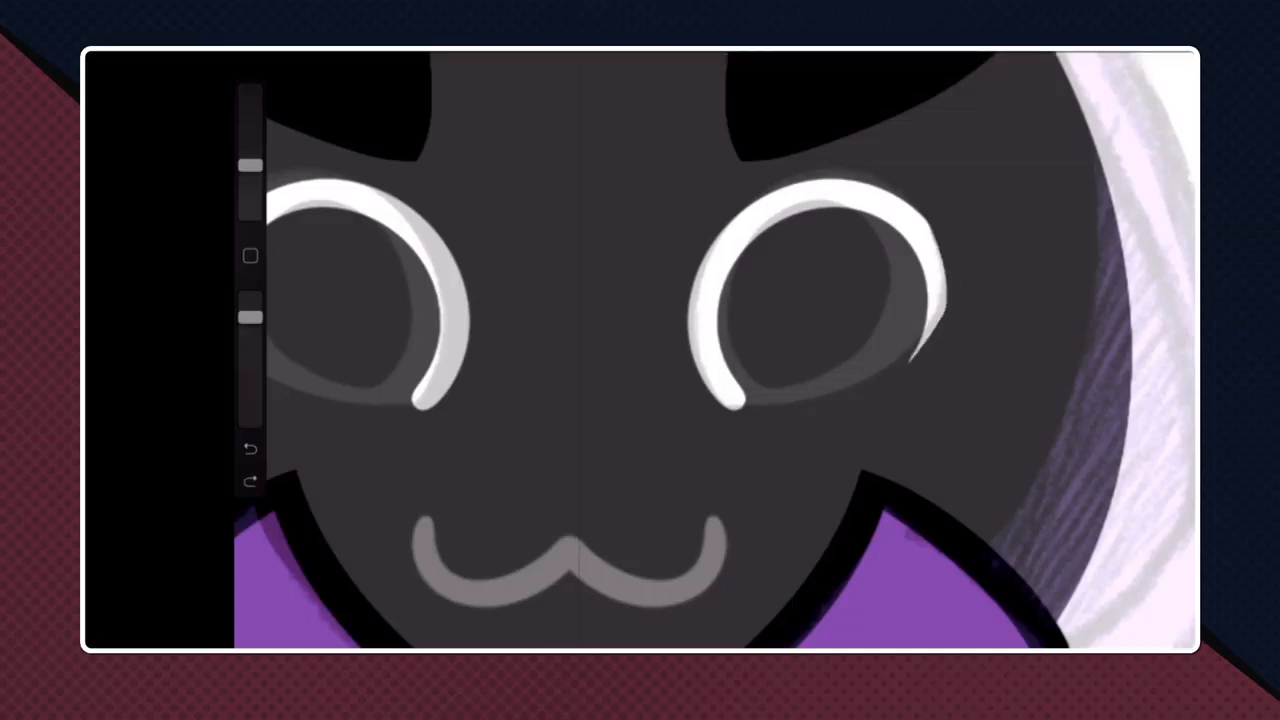
{"action": "left_click_drag", "start_coordinate": [942, 296], "coordinate": [912, 358]}
{"action": "key", "text": "ctrl+z"}
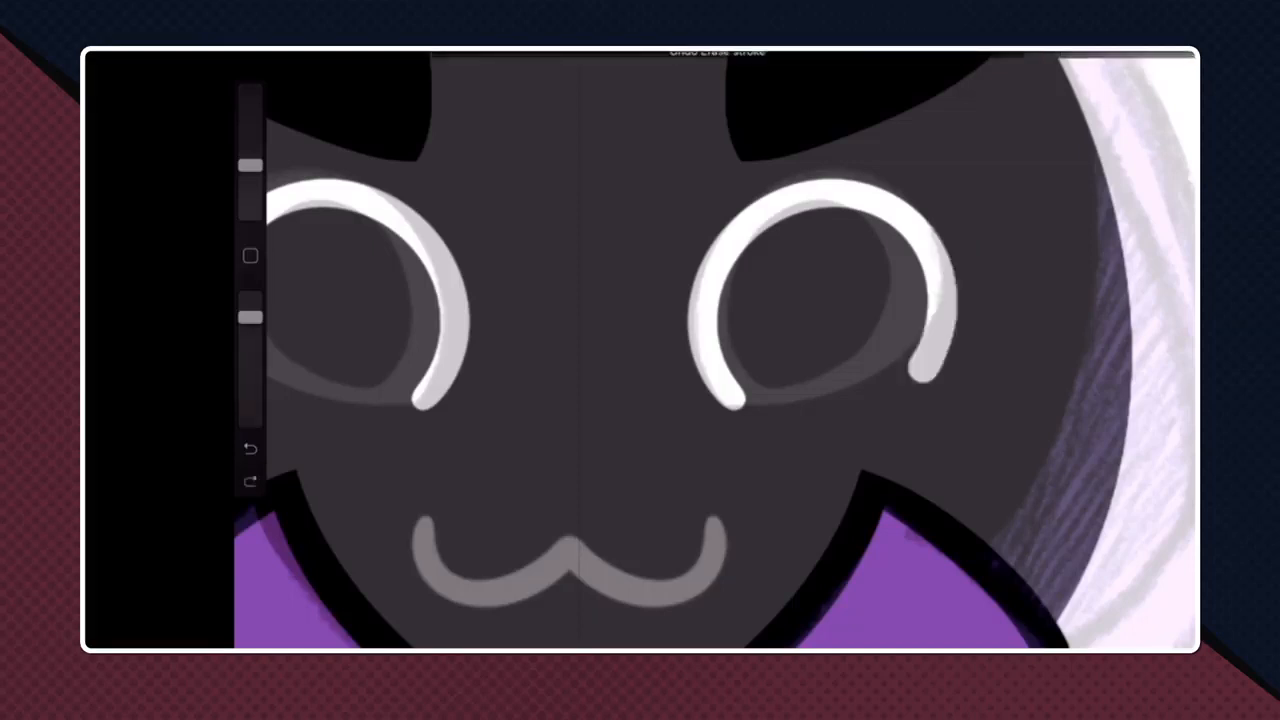
- Try to close both eyes with mirrored white lower arcs and erase the protruding end of the right eye's upper arc
{"action": "key", "text": "b"}
{"action": "mouse_move", "coordinate": [736, 405]}
{"action": "left_mouse_down"}
{"action": "mouse_move", "coordinate": [814, 374]}
{"action": "mouse_move", "coordinate": [908, 250]}
{"action": "mouse_move", "coordinate": [924, 252]}
{"action": "left_mouse_up"}
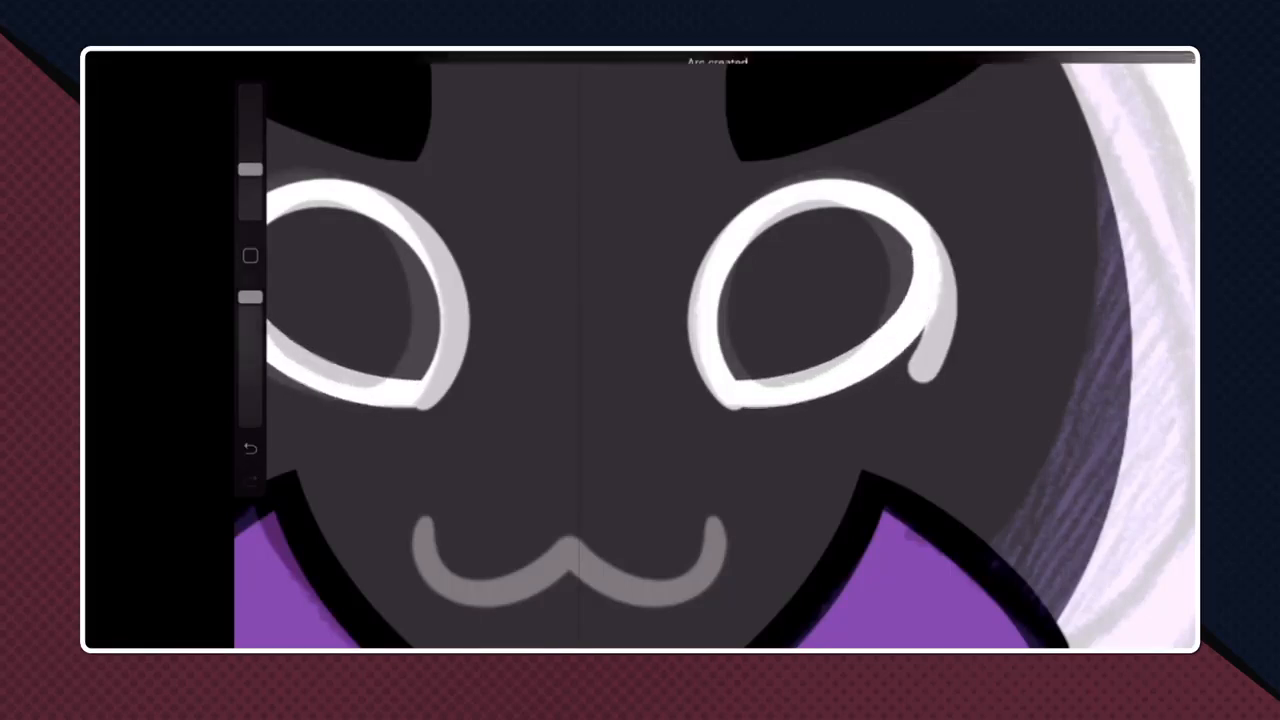
{"action": "key", "text": "e"}
{"action": "mouse_move", "coordinate": [906, 364]}
{"action": "left_mouse_down"}
{"action": "mouse_move", "coordinate": [946, 306]}
{"action": "mouse_move", "coordinate": [908, 369]}
{"action": "mouse_move", "coordinate": [936, 328]}
{"action": "mouse_move", "coordinate": [941, 286]}
{"action": "mouse_move", "coordinate": [930, 376]}
{"action": "left_mouse_up"}
{"action": "key", "text": "ctrl+z"}
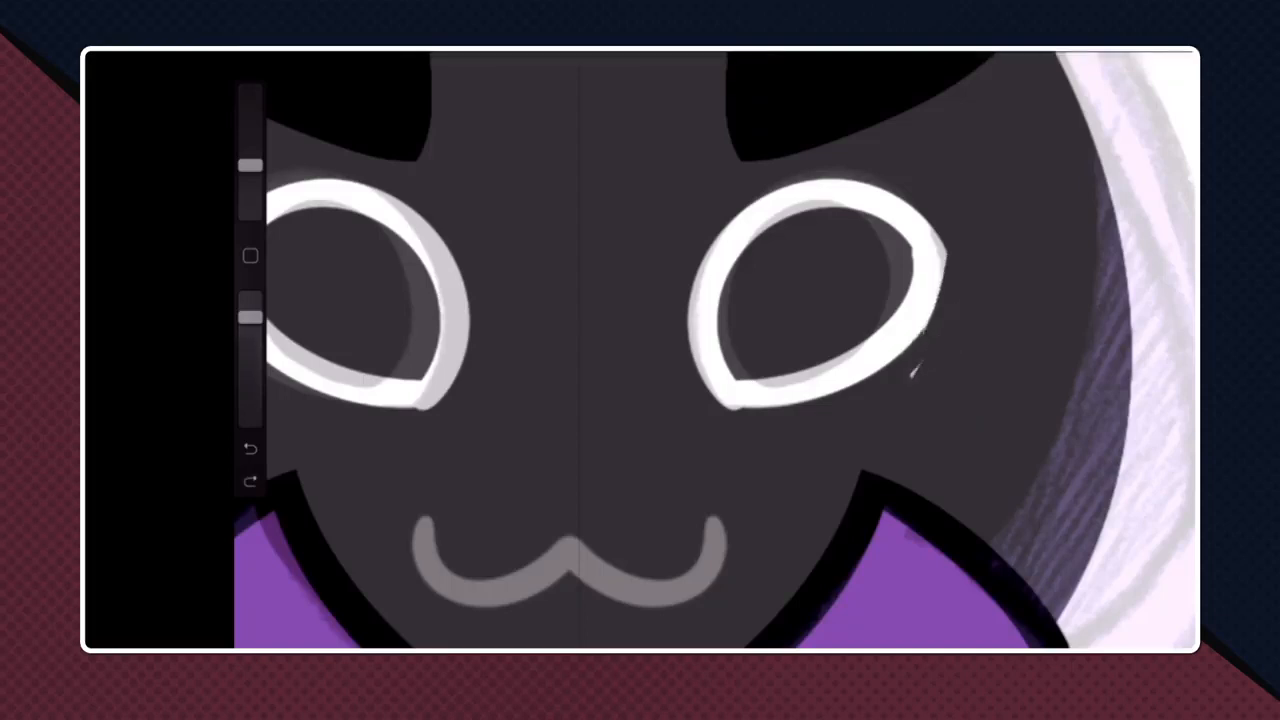
- Undo all the white eye strokes until the eye layer is empty
{"action": "key", "text": "ctrl+z"}
{"action": "key", "text": "ctrl+z"}
{"action": "key", "text": "ctrl+z"}
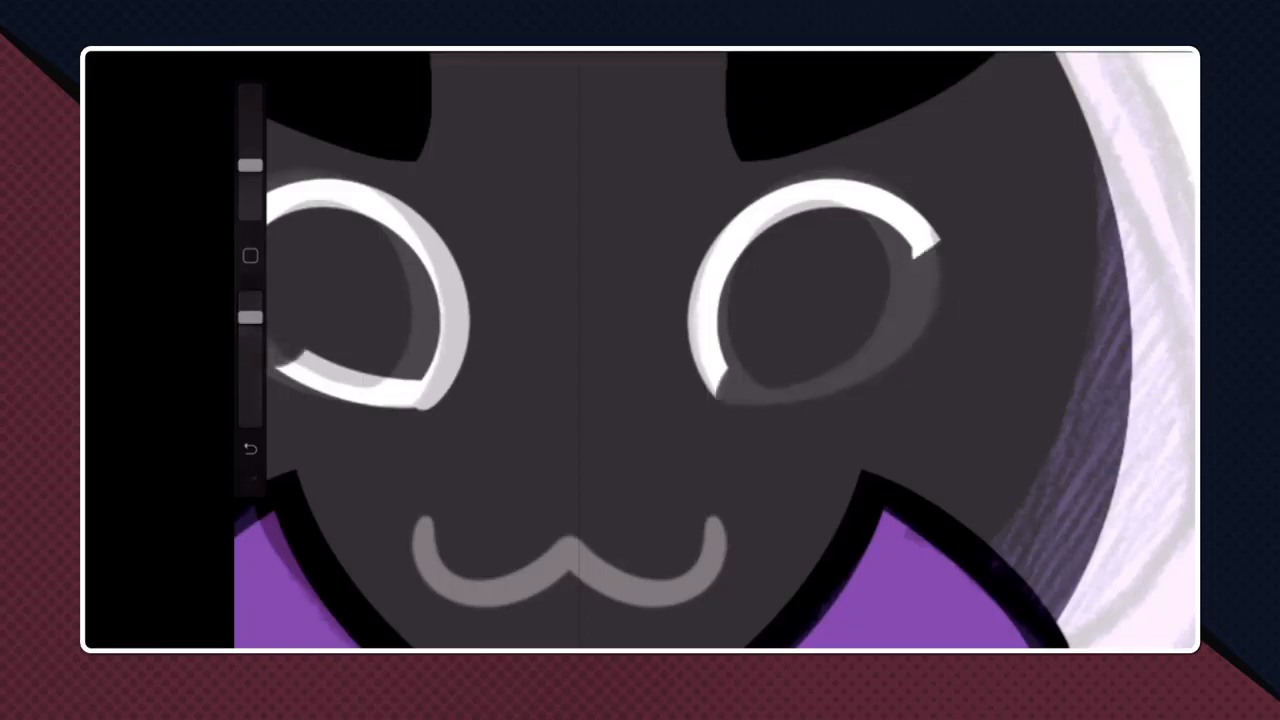
- Try to redraw the upper arcs of both eyes as mirrored white strokes over the sketched eyes
{"action": "key", "text": "b"}
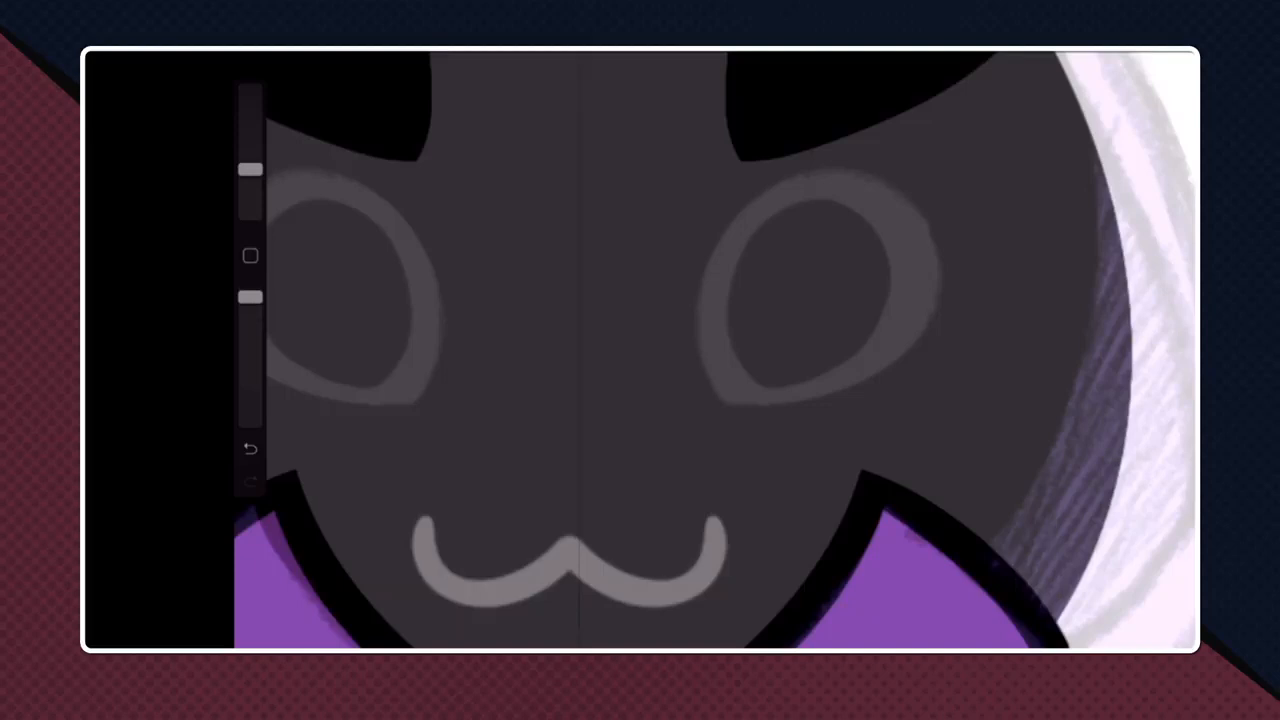
{"action": "mouse_move", "coordinate": [726, 402]}
{"action": "left_mouse_down"}
{"action": "mouse_move", "coordinate": [712, 365]}
{"action": "mouse_move", "coordinate": [828, 177]}
{"action": "mouse_move", "coordinate": [924, 255]}
{"action": "mouse_move", "coordinate": [926, 303]}
{"action": "left_mouse_up"}
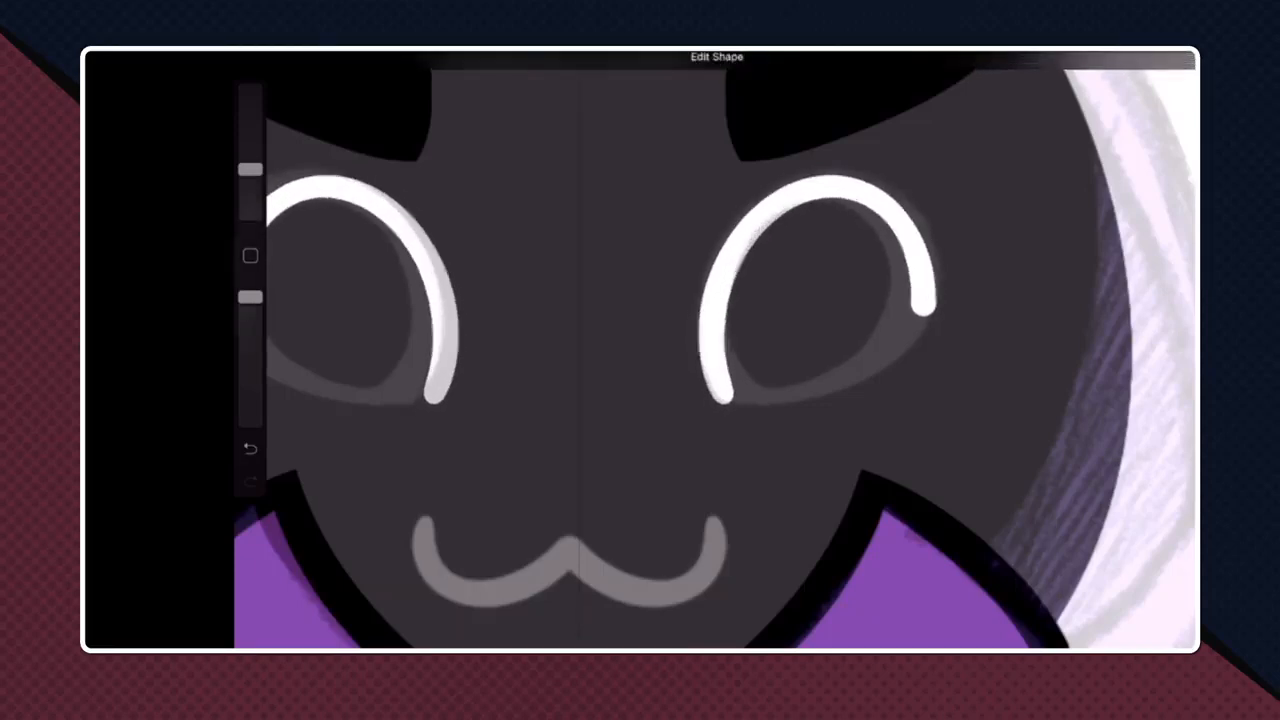
{"action": "key", "text": "ctrl+z"}
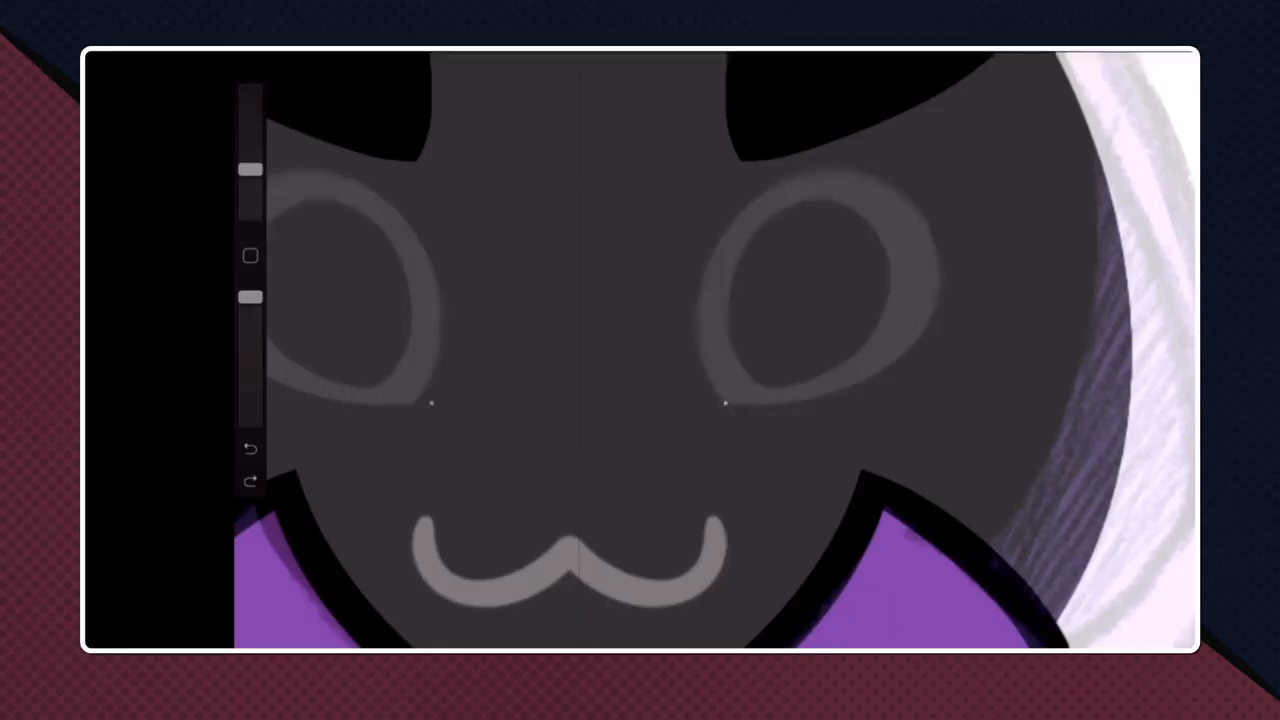
{"action": "mouse_move", "coordinate": [726, 402]}
{"action": "left_mouse_down"}
{"action": "mouse_move", "coordinate": [698, 331]}
{"action": "mouse_move", "coordinate": [852, 174]}
{"action": "mouse_move", "coordinate": [928, 267]}
{"action": "mouse_move", "coordinate": [920, 300]}
{"action": "left_mouse_up"}
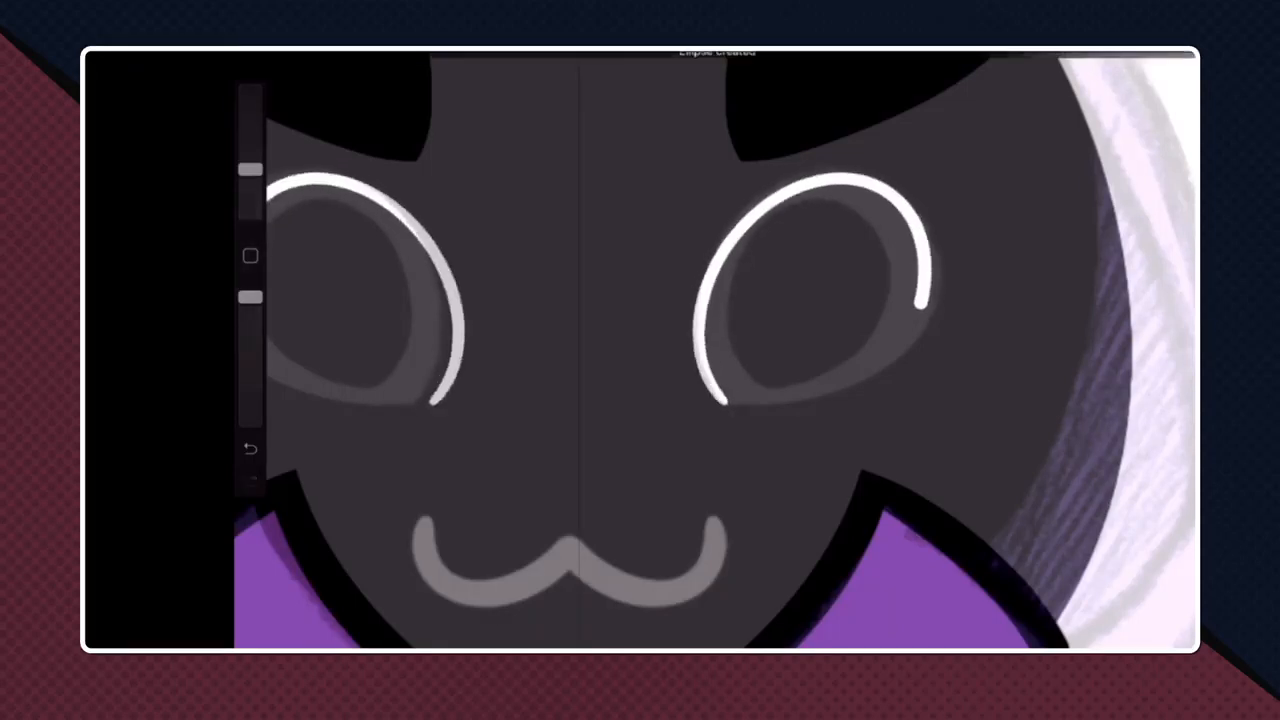
{"action": "key", "text": "ctrl+z"}
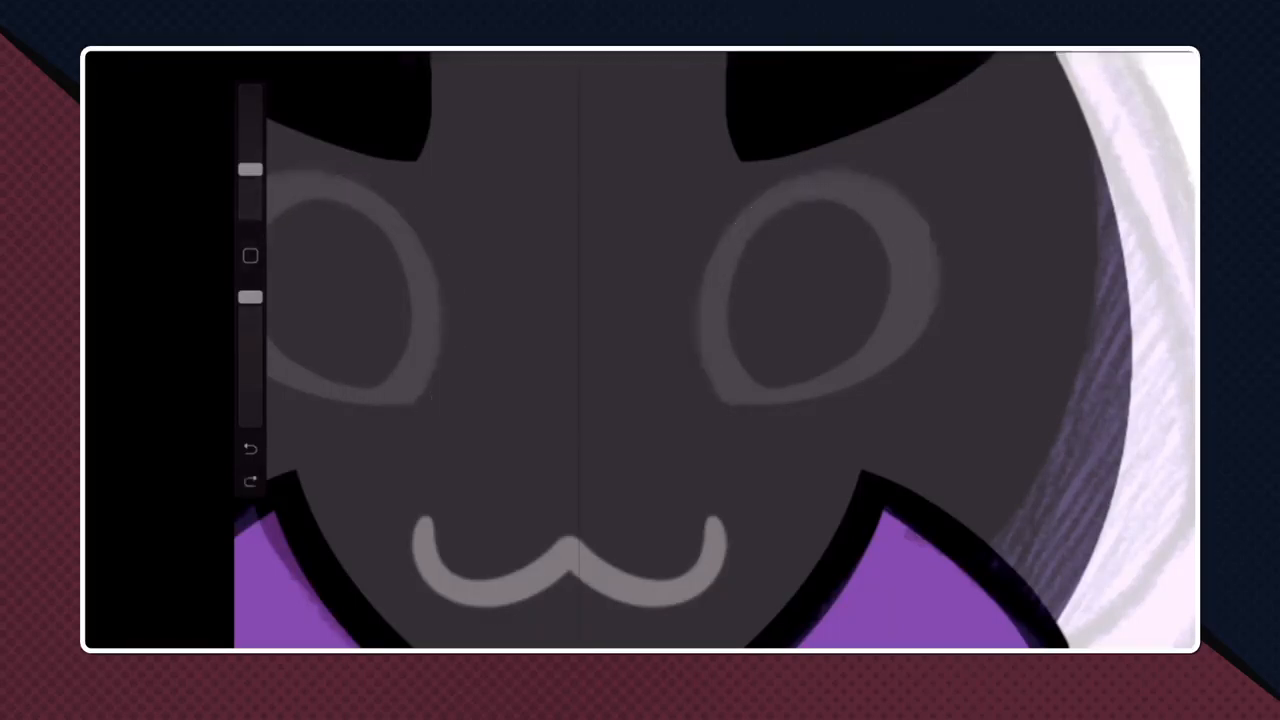
- Redraw both eyes as closed white outlines from mirrored upper and lower arcs, erasing the protruding stroke ends at the outer corners
{"action": "mouse_move", "coordinate": [720, 402]}
{"action": "left_mouse_down"}
{"action": "mouse_move", "coordinate": [742, 214]}
{"action": "mouse_move", "coordinate": [932, 215]}
{"action": "mouse_move", "coordinate": [926, 362]}
{"action": "left_mouse_up"}
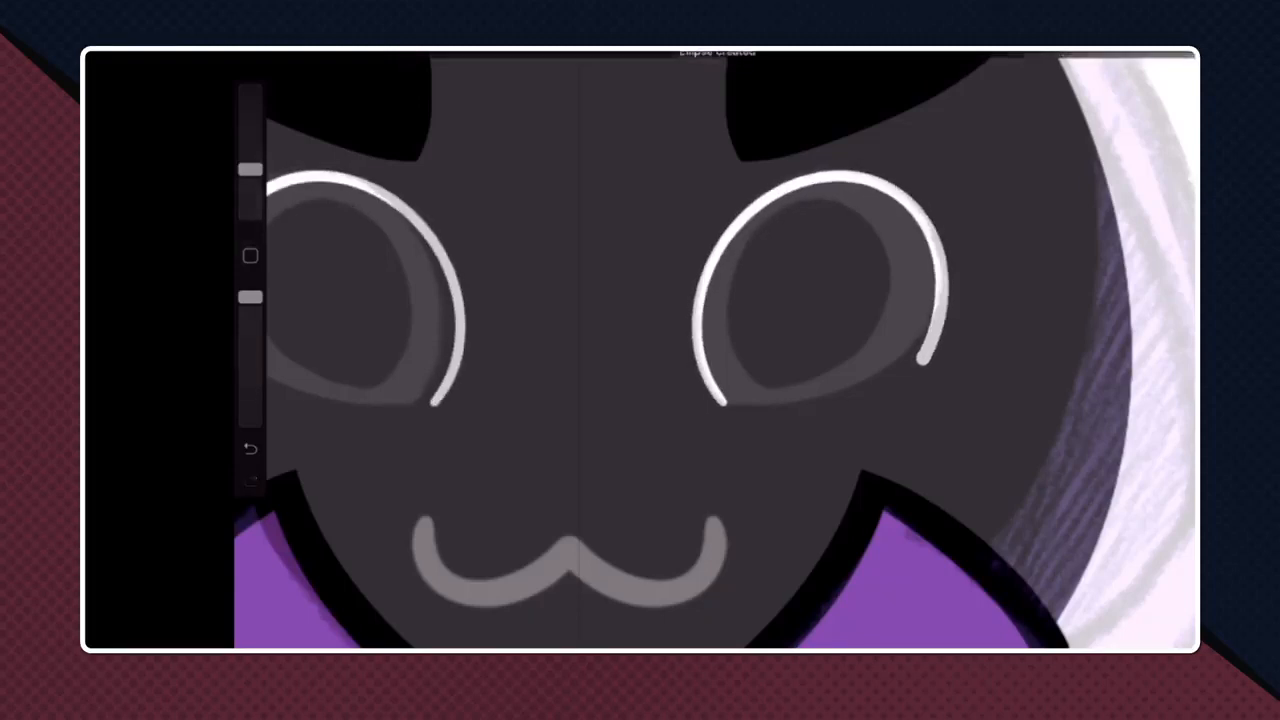
{"action": "scroll", "coordinate": [872, 417], "scroll_direction": "up", "scroll_amount": 4}
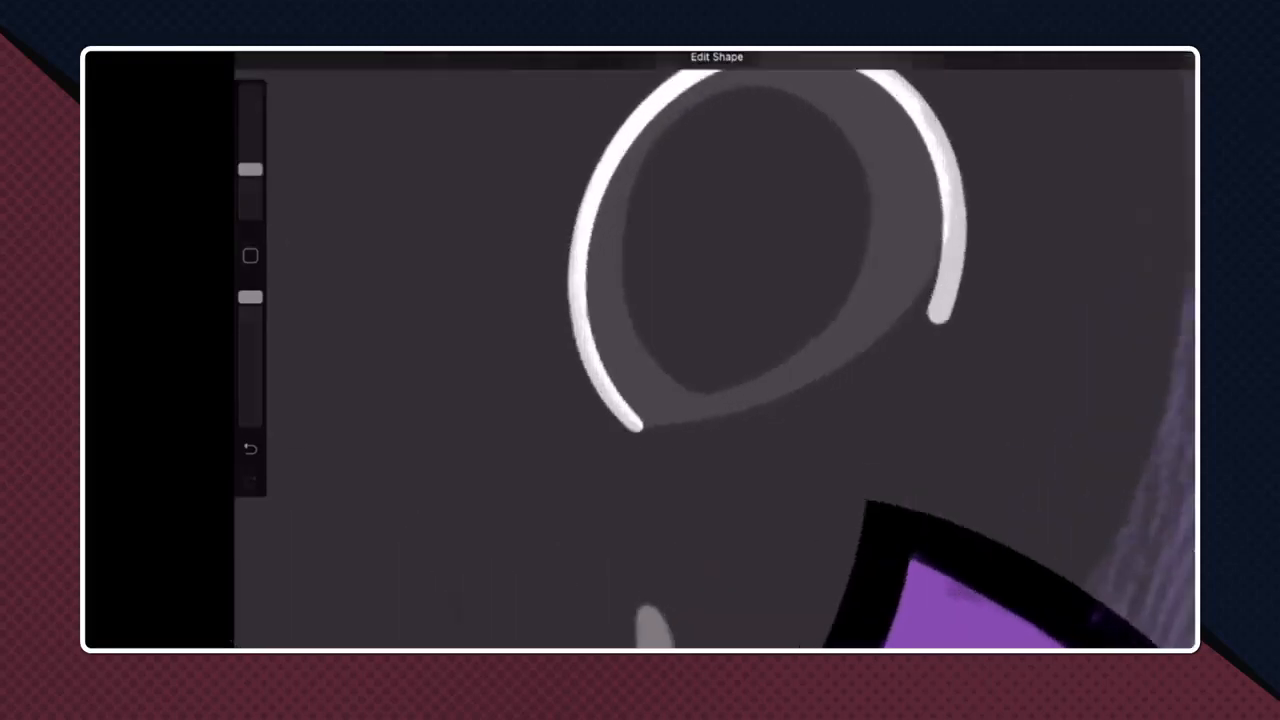
{"action": "mouse_move", "coordinate": [638, 425]}
{"action": "left_mouse_down"}
{"action": "mouse_move", "coordinate": [663, 424]}
{"action": "mouse_move", "coordinate": [963, 216]}
{"action": "mouse_move", "coordinate": [961, 198]}
{"action": "mouse_move", "coordinate": [942, 197]}
{"action": "left_mouse_up"}
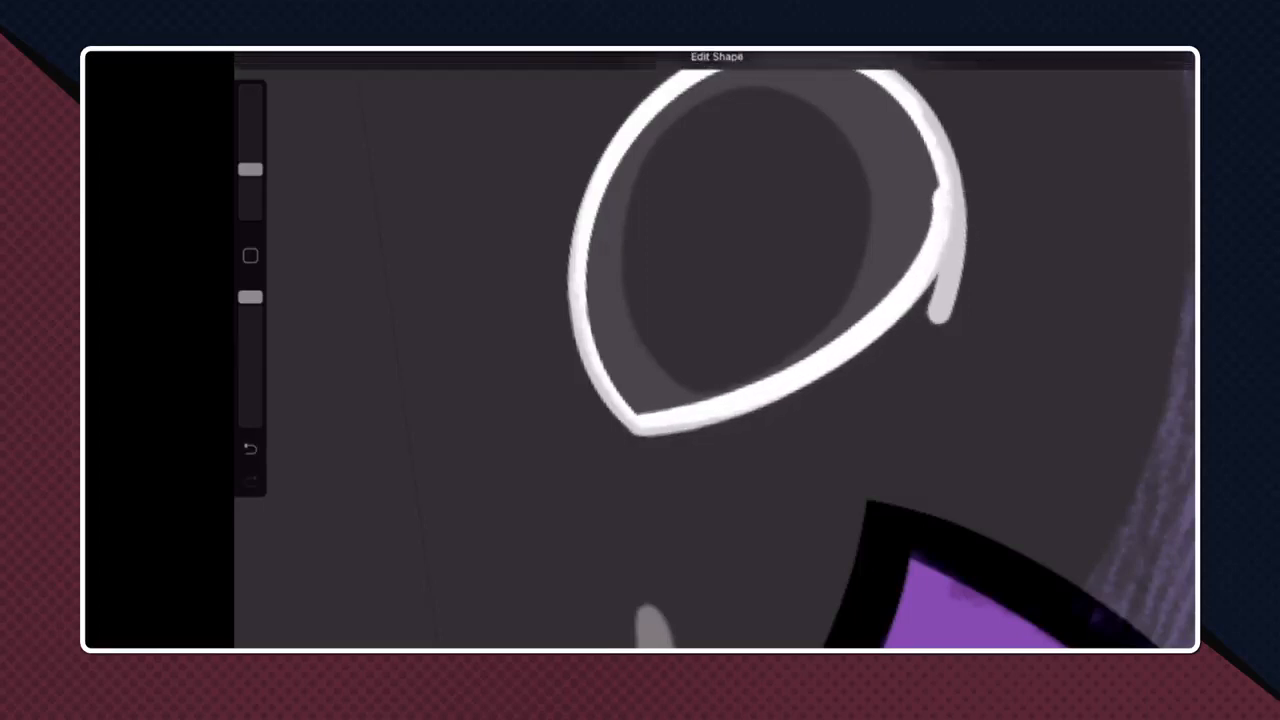
{"action": "key", "text": "e"}
{"action": "mouse_move", "coordinate": [940, 316]}
{"action": "left_mouse_down"}
{"action": "mouse_move", "coordinate": [955, 212]}
{"action": "mouse_move", "coordinate": [943, 280]}
{"action": "mouse_move", "coordinate": [964, 272]}
{"action": "mouse_move", "coordinate": [956, 292]}
{"action": "left_mouse_up"}
{"action": "key", "text": "ctrl+z"}
{"action": "left_click_drag", "start_coordinate": [969, 198], "coordinate": [946, 268]}
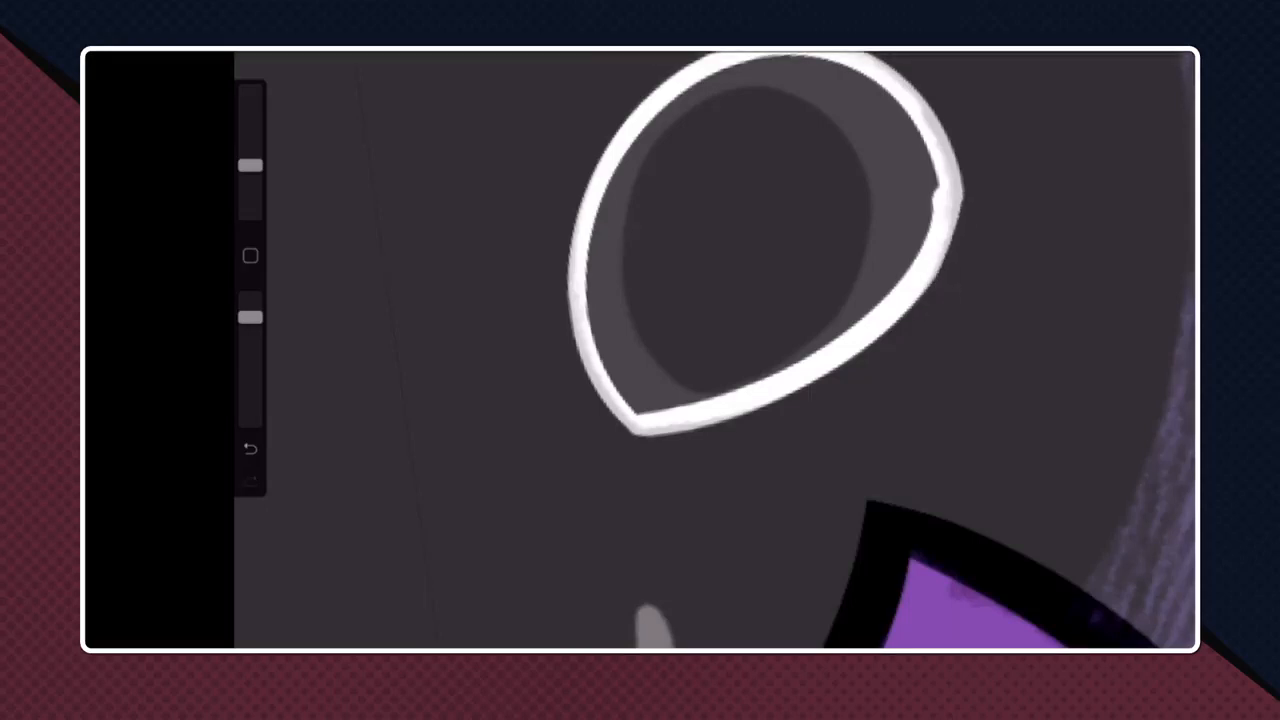
- Fill both closed eye outlines with white
{"action": "scroll", "coordinate": [715, 350], "scroll_direction": "down", "scroll_amount": 5}
{"action": "left_click_drag", "start_coordinate": [1168, 60], "coordinate": [778, 338]}
{"action": "scroll", "coordinate": [715, 350], "scroll_direction": "down", "scroll_amount": 5}
{"action": "scroll", "coordinate": [715, 350], "scroll_direction": "up", "scroll_amount": 5}
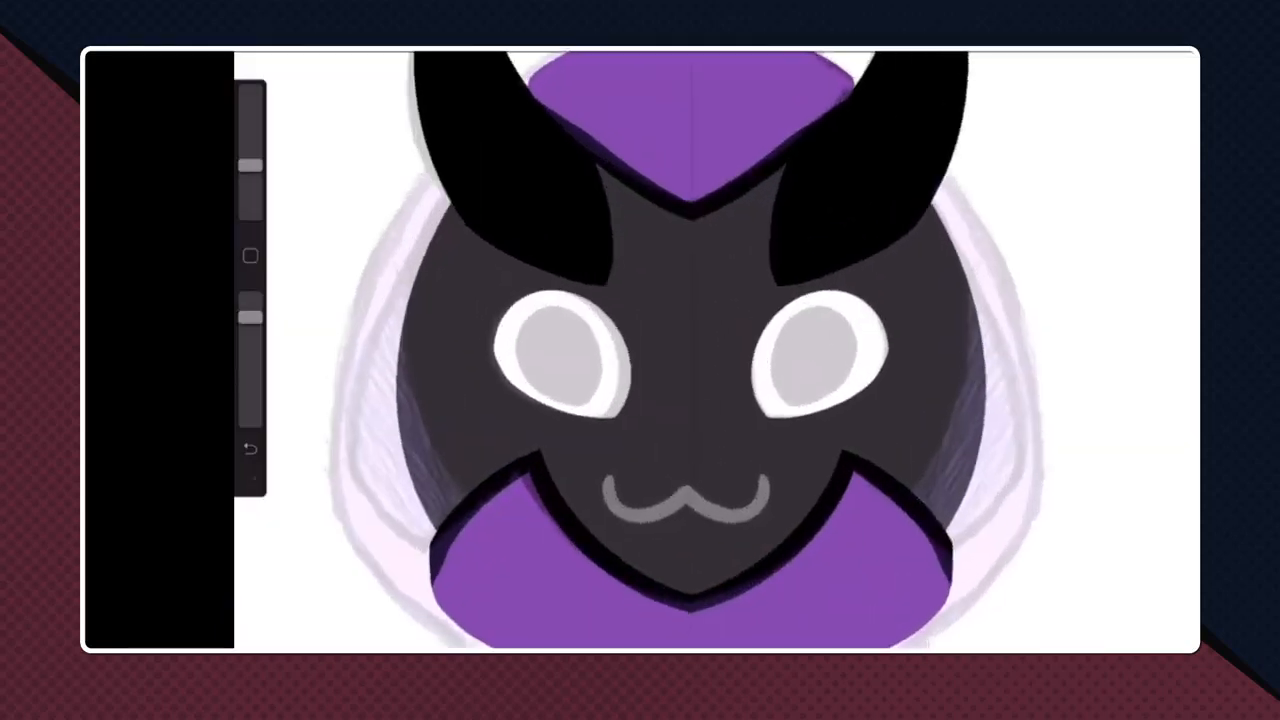
{"action": "scroll", "coordinate": [715, 350], "scroll_direction": "up", "scroll_amount": 3}
{"action": "scroll", "coordinate": [715, 350], "scroll_direction": "down", "scroll_amount": 1}
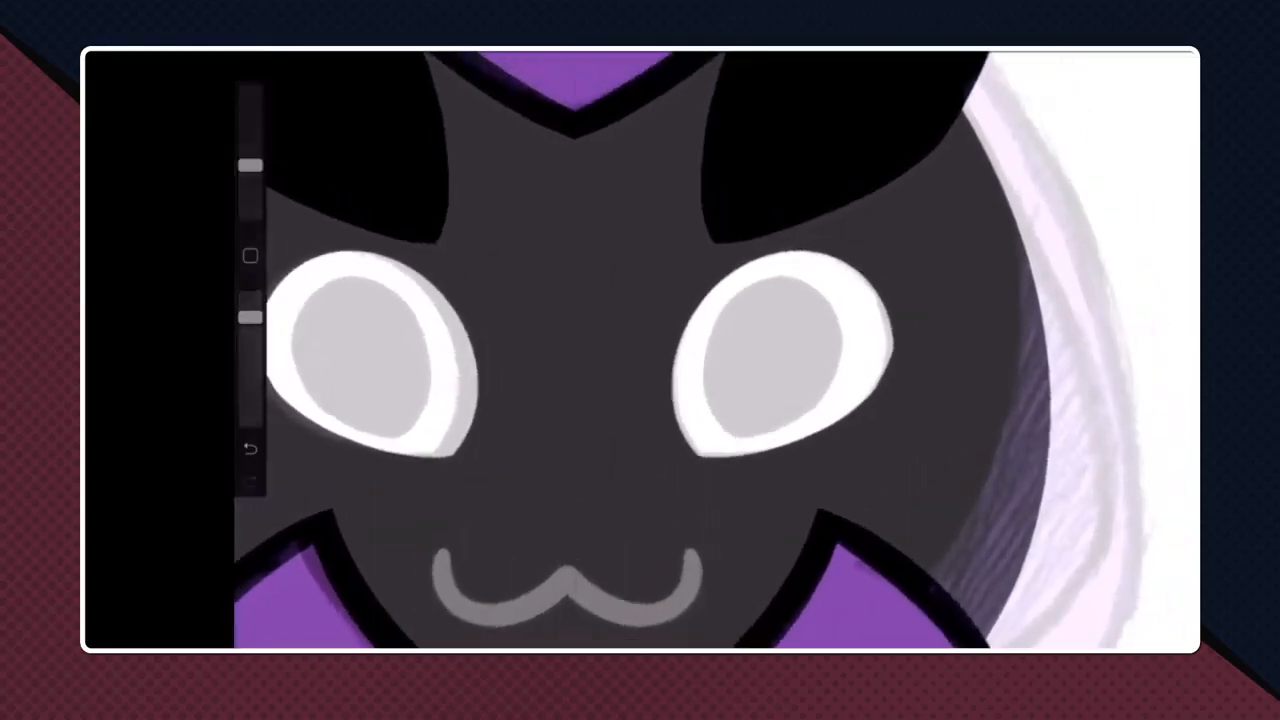
{"action": "left_click", "coordinate": [1128, 56]}
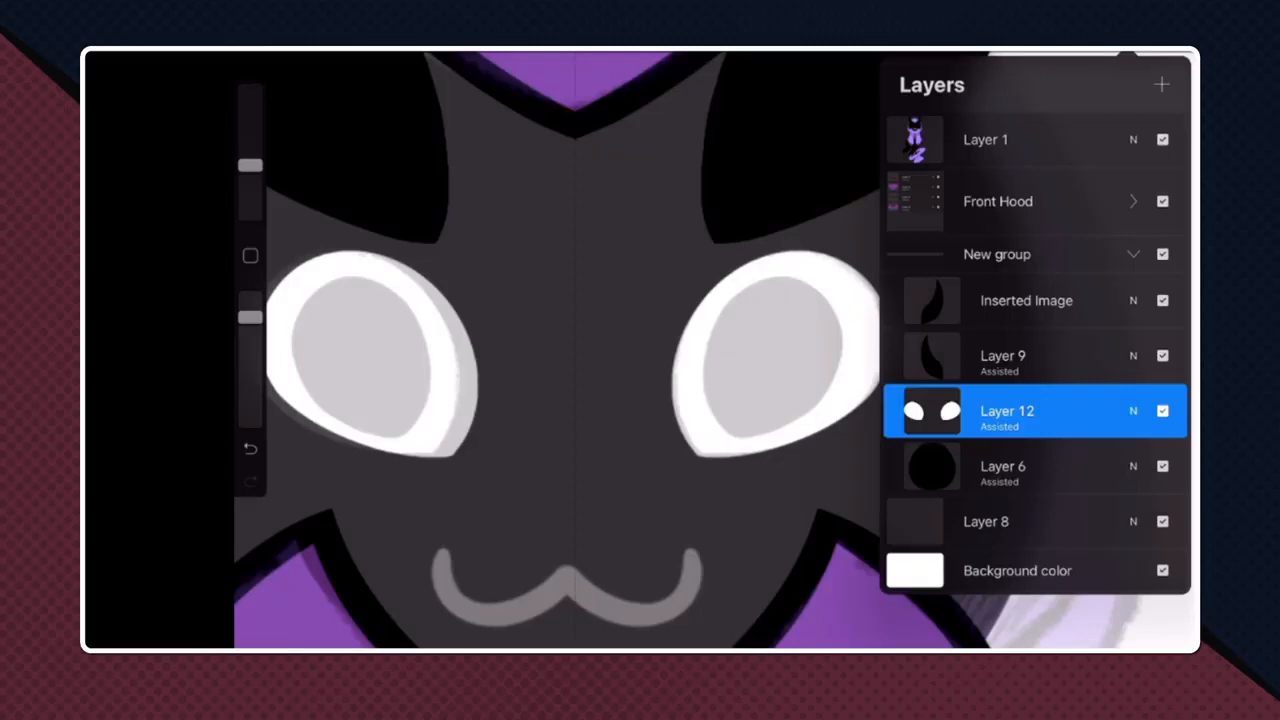
{"action": "left_click", "coordinate": [931, 411]}
{"action": "left_click", "coordinate": [1007, 411]}
{"action": "scroll", "coordinate": [700, 409], "scroll_direction": "down", "scroll_amount": 5}
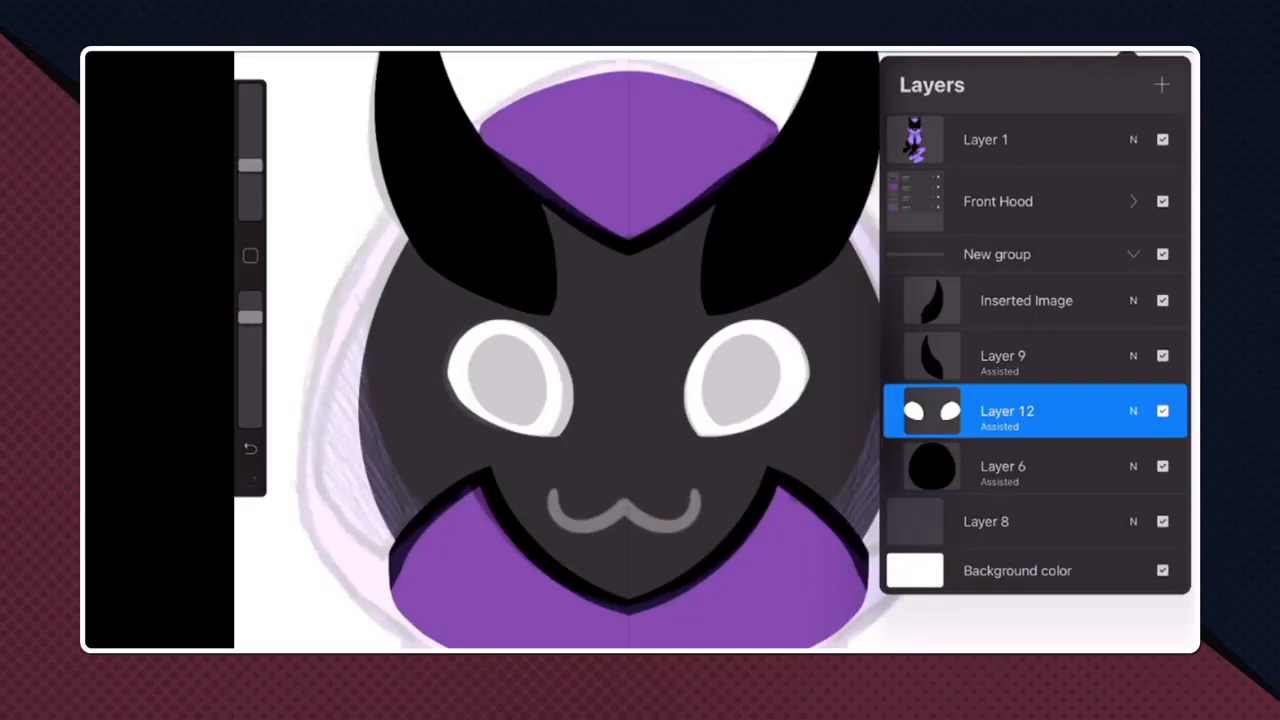
{"action": "left_click", "coordinate": [640, 400]}
{"action": "scroll", "coordinate": [640, 400], "scroll_direction": "up", "scroll_amount": 3}
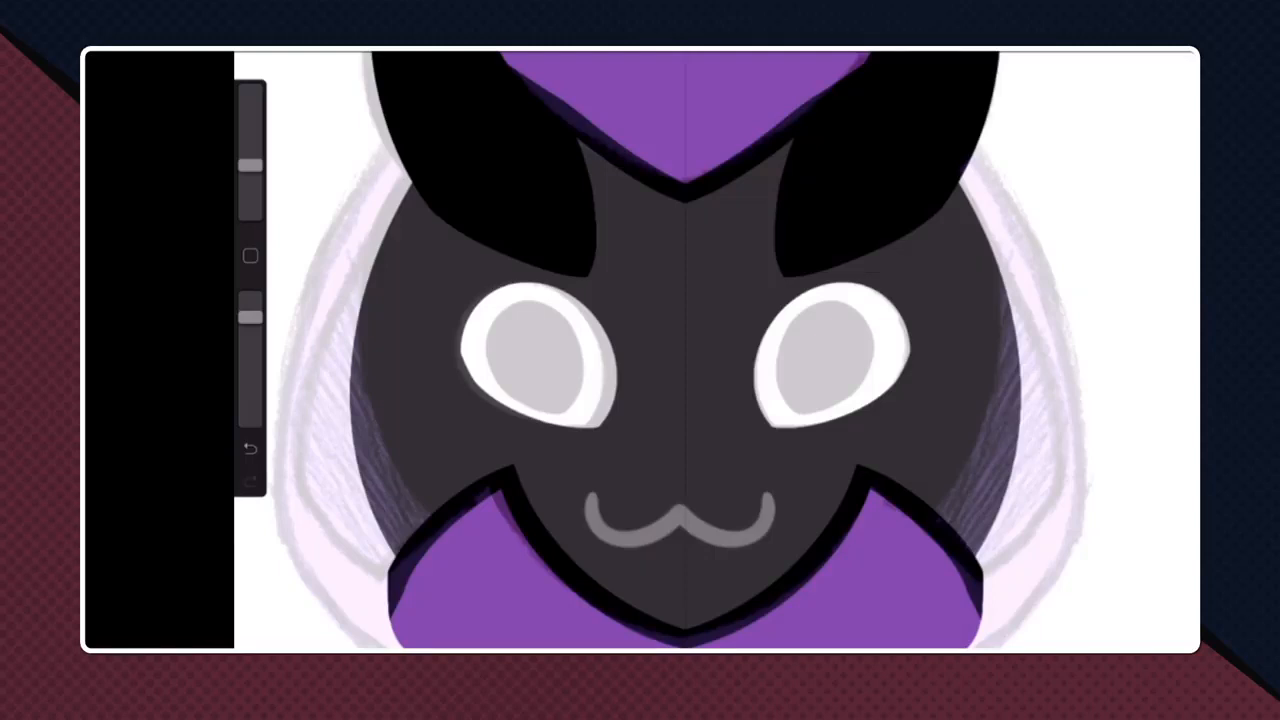
{"action": "scroll", "coordinate": [717, 350], "scroll_direction": "up", "scroll_amount": 3}
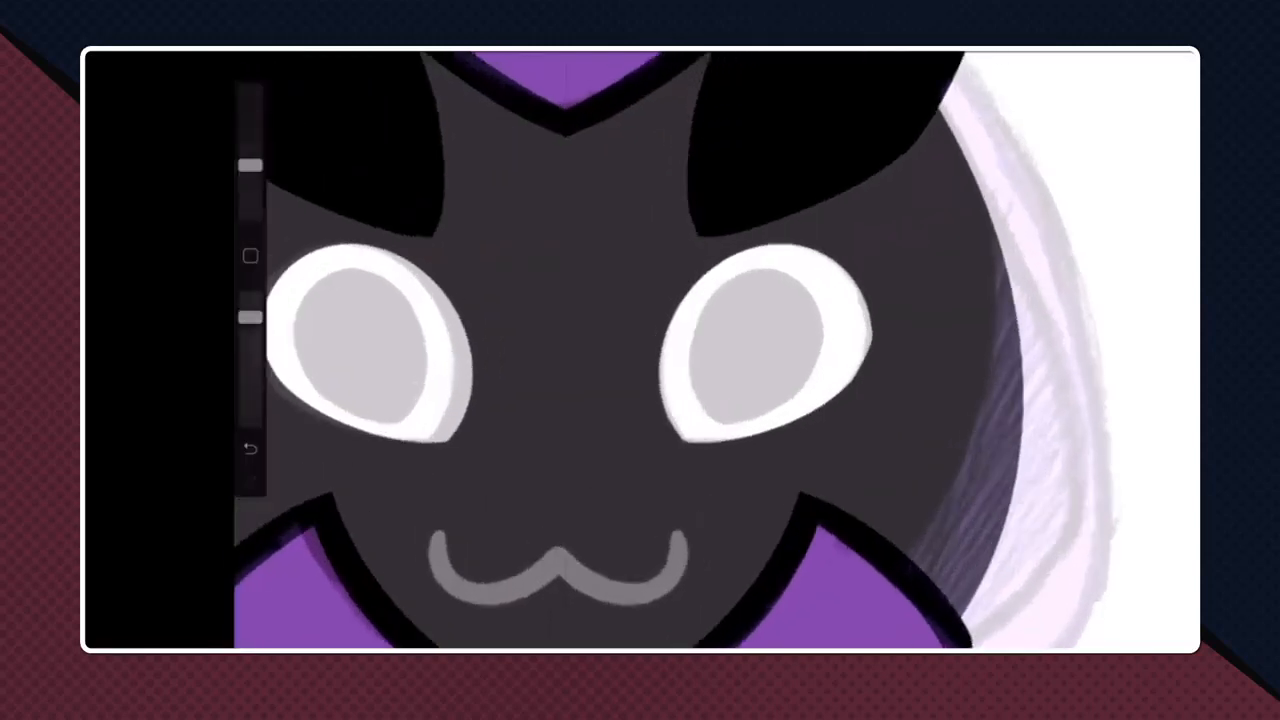
- Select the right eye on Layer 12 with a freehand selection, then cut and paste it onto its own layer
{"action": "left_click", "coordinate": [1128, 53]}
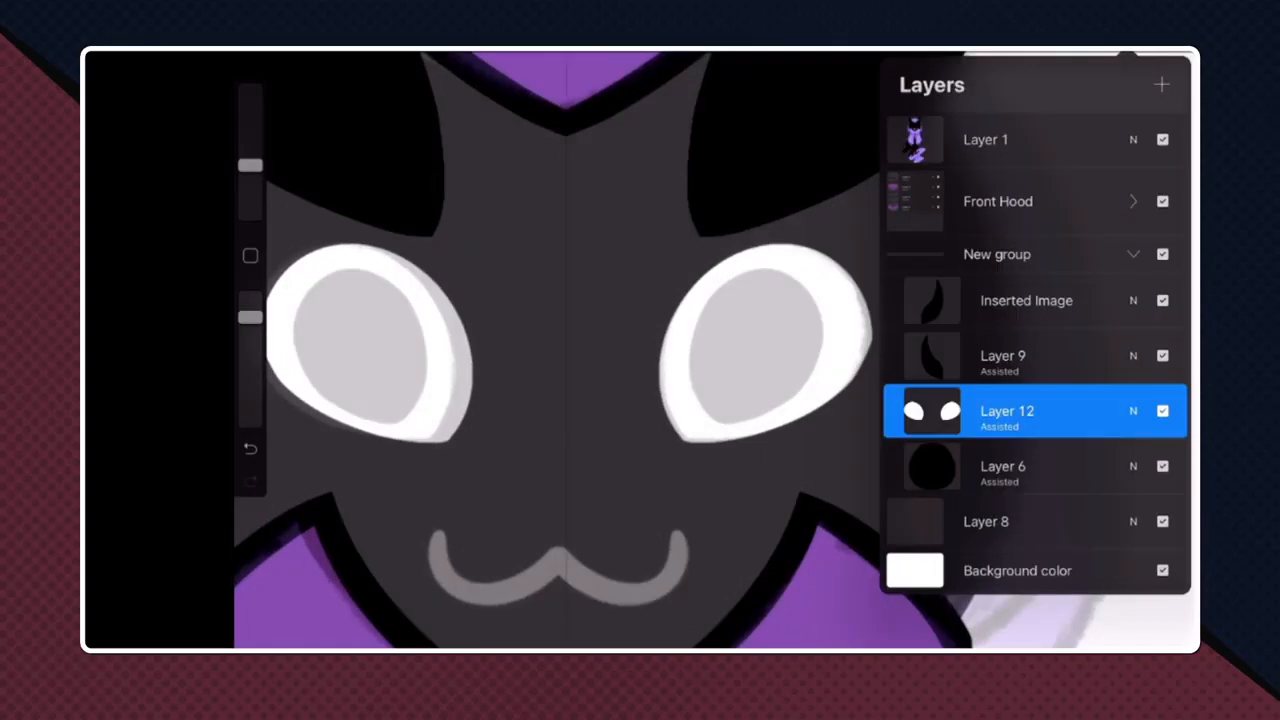
{"action": "key", "text": "s"}
{"action": "scroll", "coordinate": [717, 350], "scroll_direction": "down", "scroll_amount": 3}
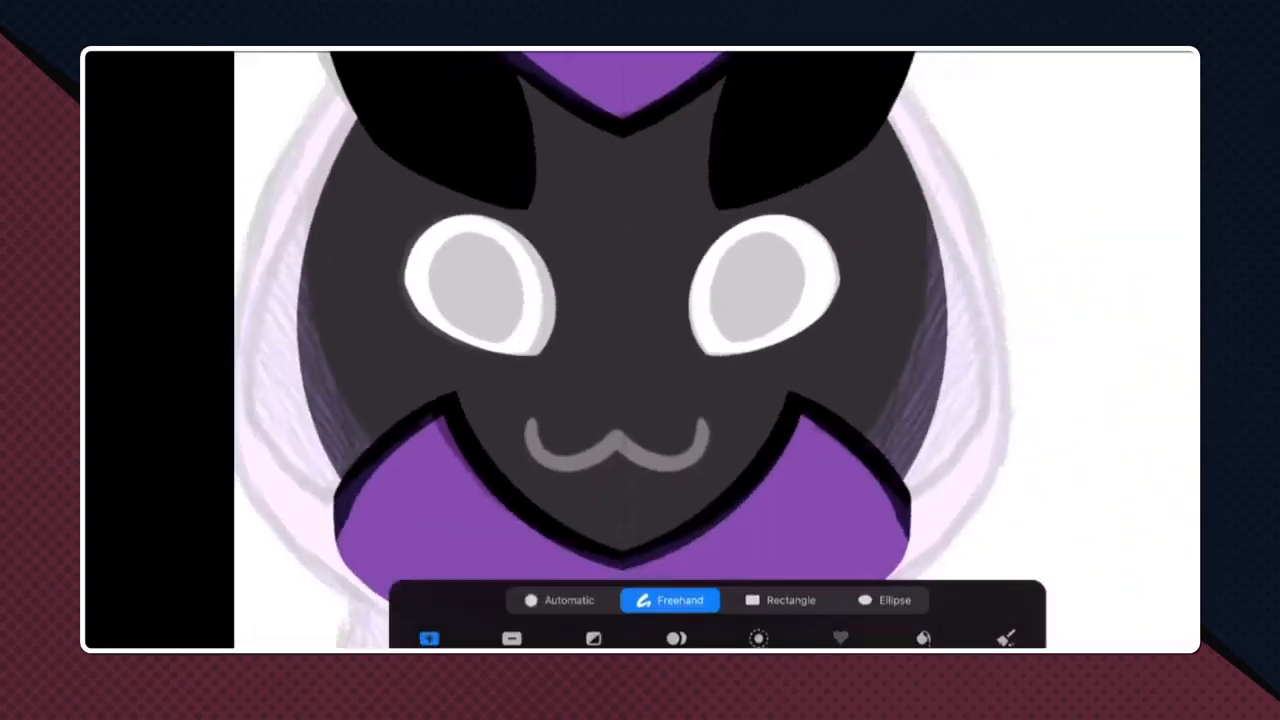
{"action": "mouse_move", "coordinate": [695, 190]}
{"action": "left_mouse_down"}
{"action": "mouse_move", "coordinate": [733, 396]}
{"action": "mouse_move", "coordinate": [840, 160]}
{"action": "mouse_move", "coordinate": [697, 192]}
{"action": "left_mouse_up"}
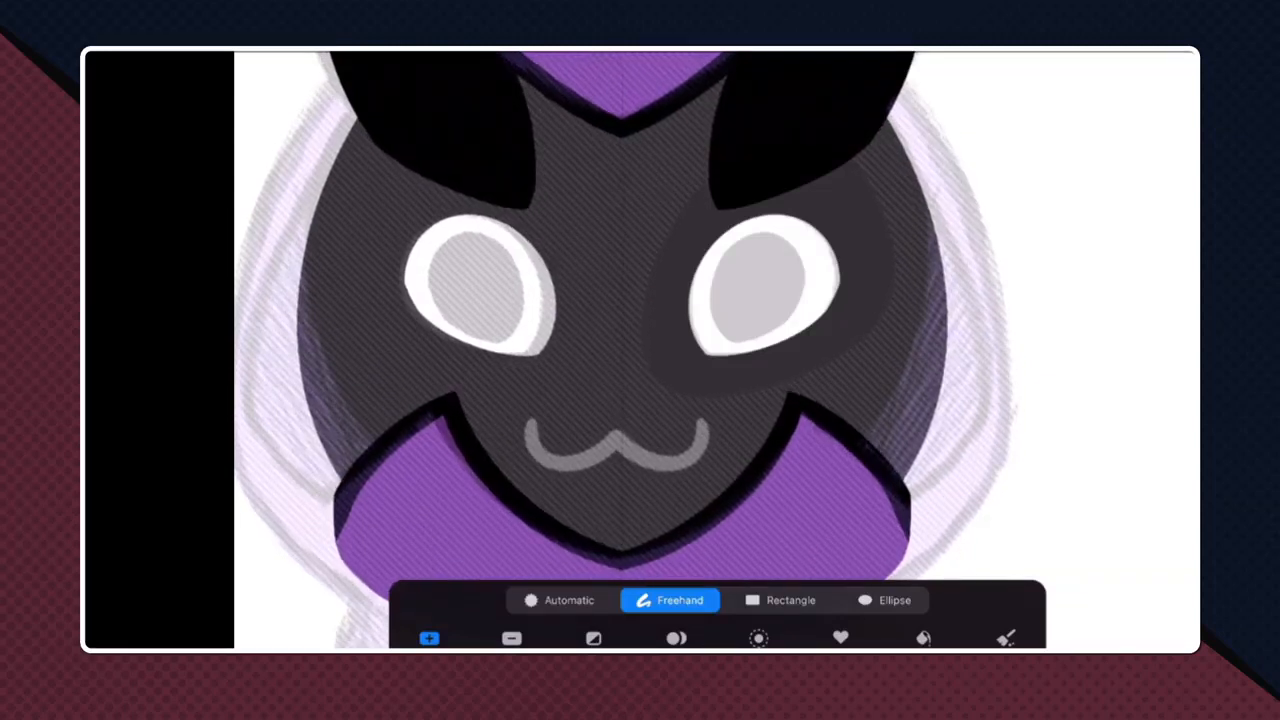
{"action": "key", "text": "super+k"}
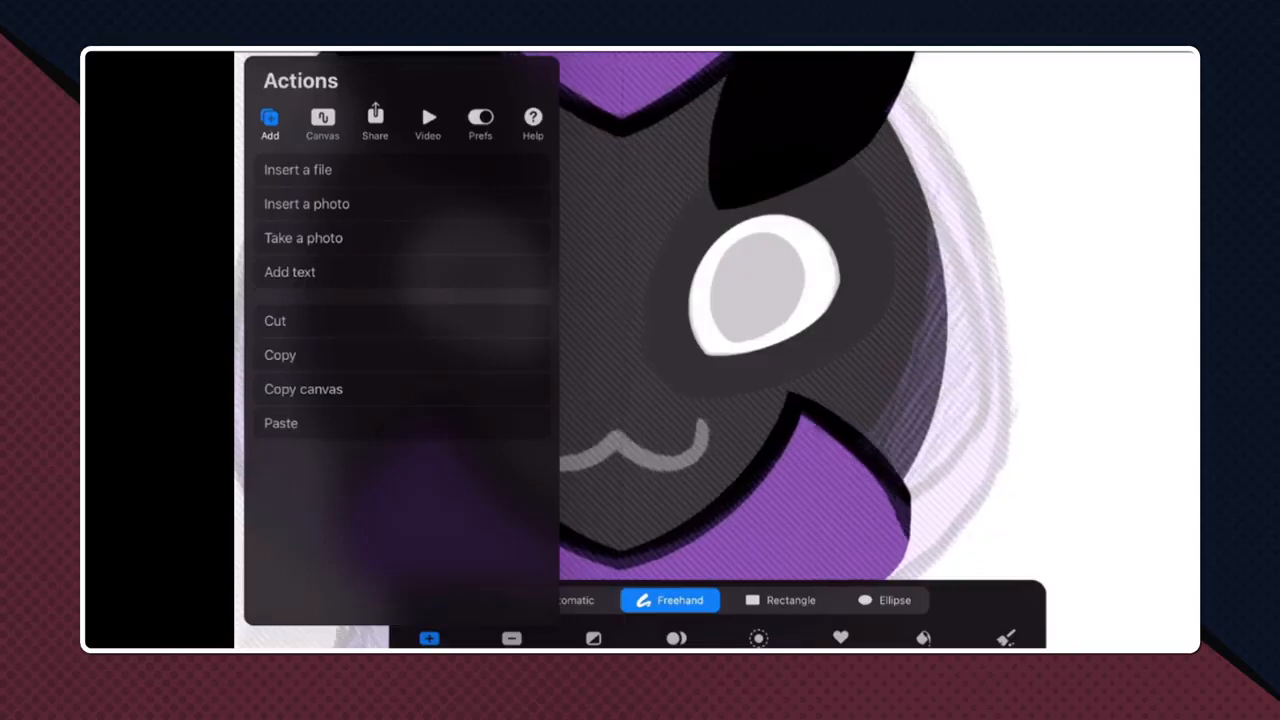
{"action": "left_click", "coordinate": [275, 321]}
{"action": "left_click", "coordinate": [281, 423]}
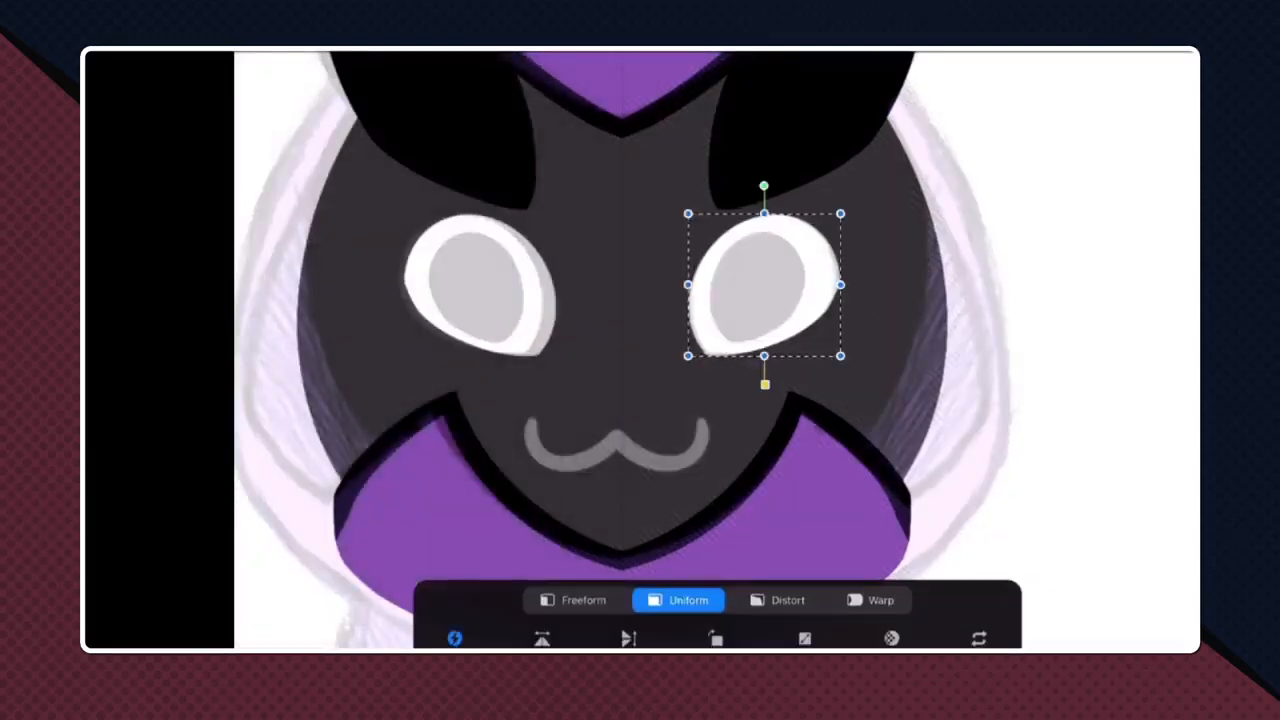
{"action": "key", "text": "l"}
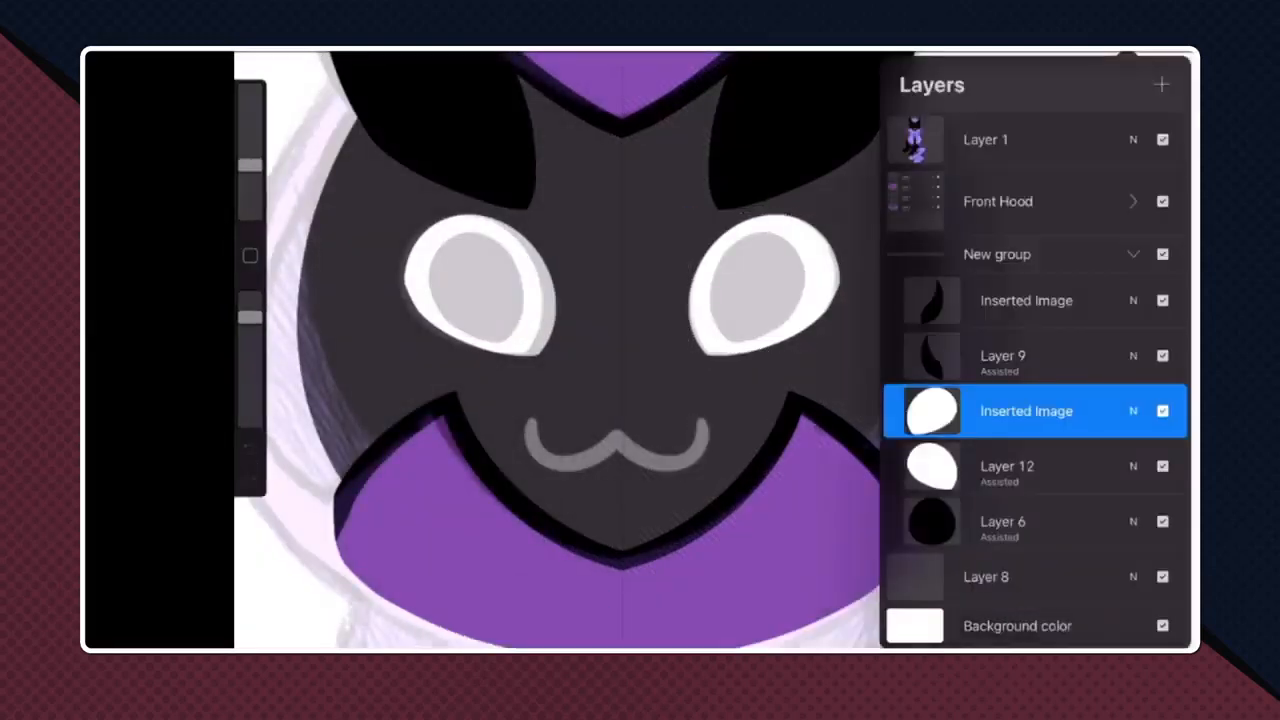
{"action": "key", "text": "l"}
{"action": "scroll", "coordinate": [640, 350], "scroll_direction": "down", "scroll_amount": 2}
{"action": "scroll", "coordinate": [640, 350], "scroll_direction": "up", "scroll_amount": 1}
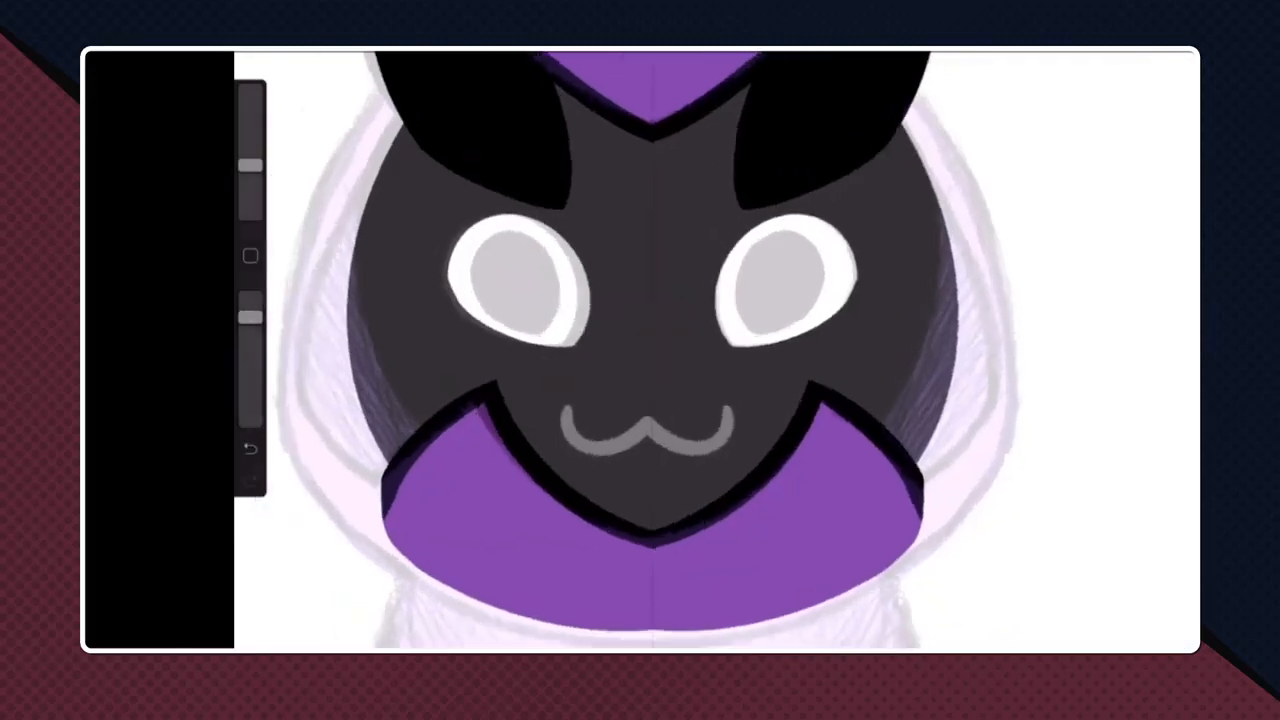
- Add a new layer above the separated right eye's layer and sample the face's dark grey as the paint colour
{"action": "key", "text": "l"}
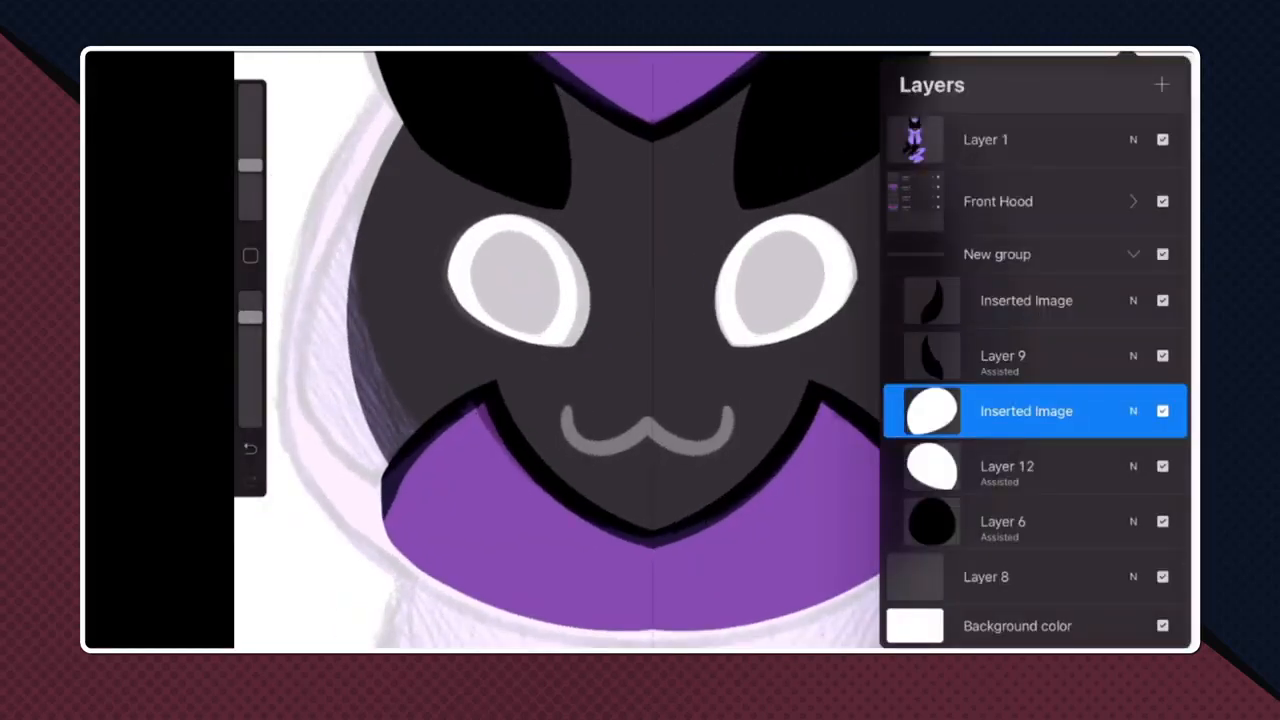
{"action": "left_click", "coordinate": [1161, 84]}
{"action": "key", "text": "l"}
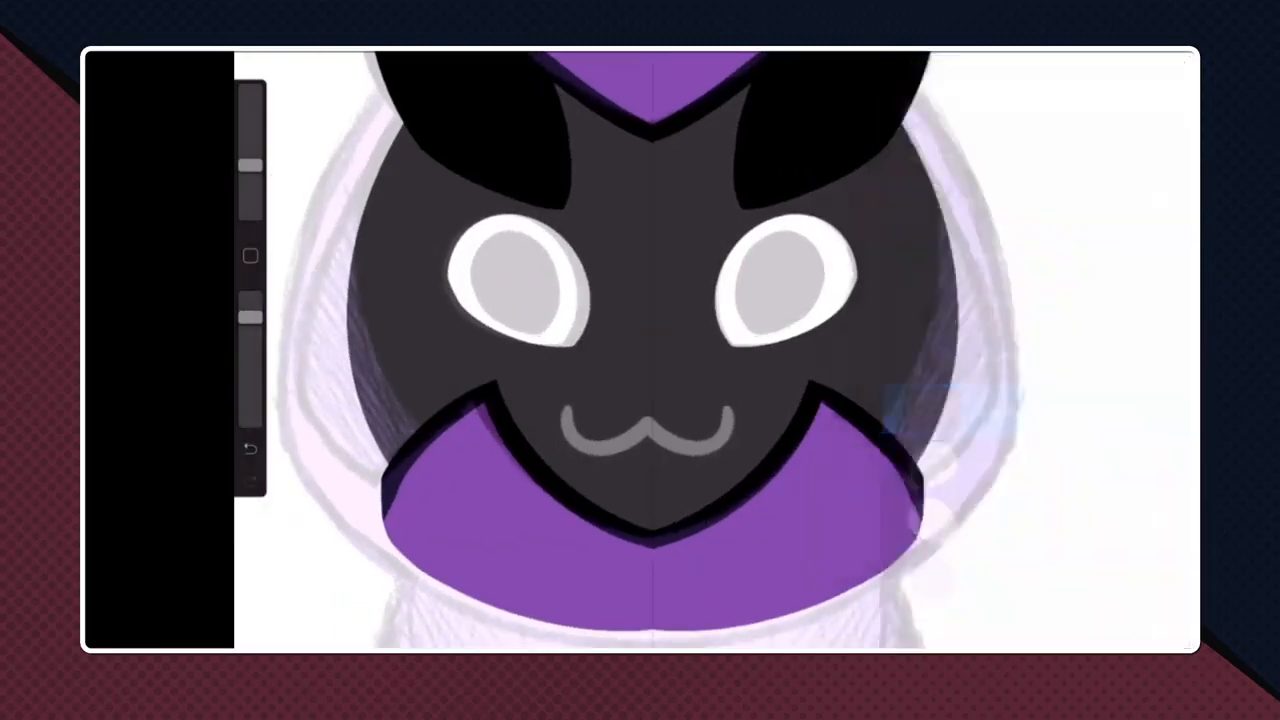
{"action": "scroll", "coordinate": [725, 245], "scroll_direction": "up", "scroll_amount": 3}
{"action": "left_click", "coordinate": [937, 318]}
{"action": "left_click_drag", "start_coordinate": [937, 318], "coordinate": [978, 321]}
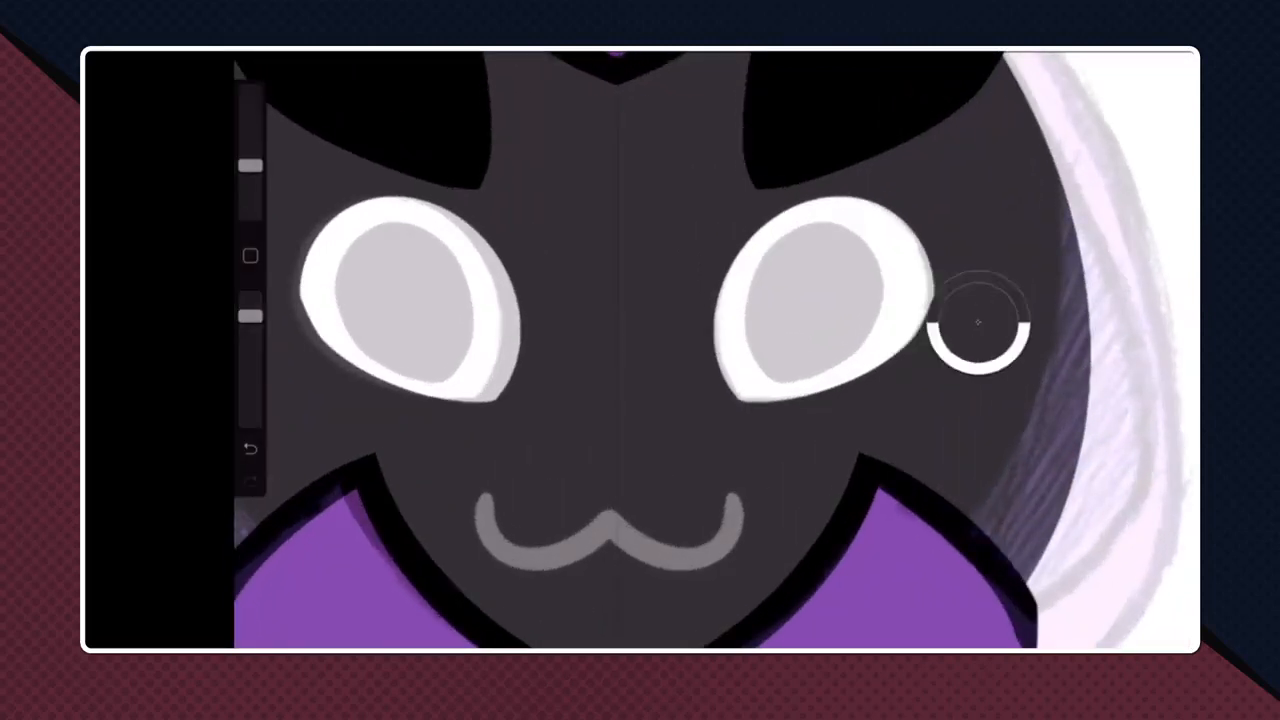
{"action": "left_click_drag", "start_coordinate": [250, 317], "coordinate": [250, 297]}
{"action": "left_click_drag", "start_coordinate": [250, 165], "coordinate": [250, 169]}
{"action": "scroll", "coordinate": [822, 230], "scroll_direction": "up", "scroll_amount": 3}
- Turn on Drawing Assist for the new empty layer above the eyes
{"action": "key", "text": "l"}
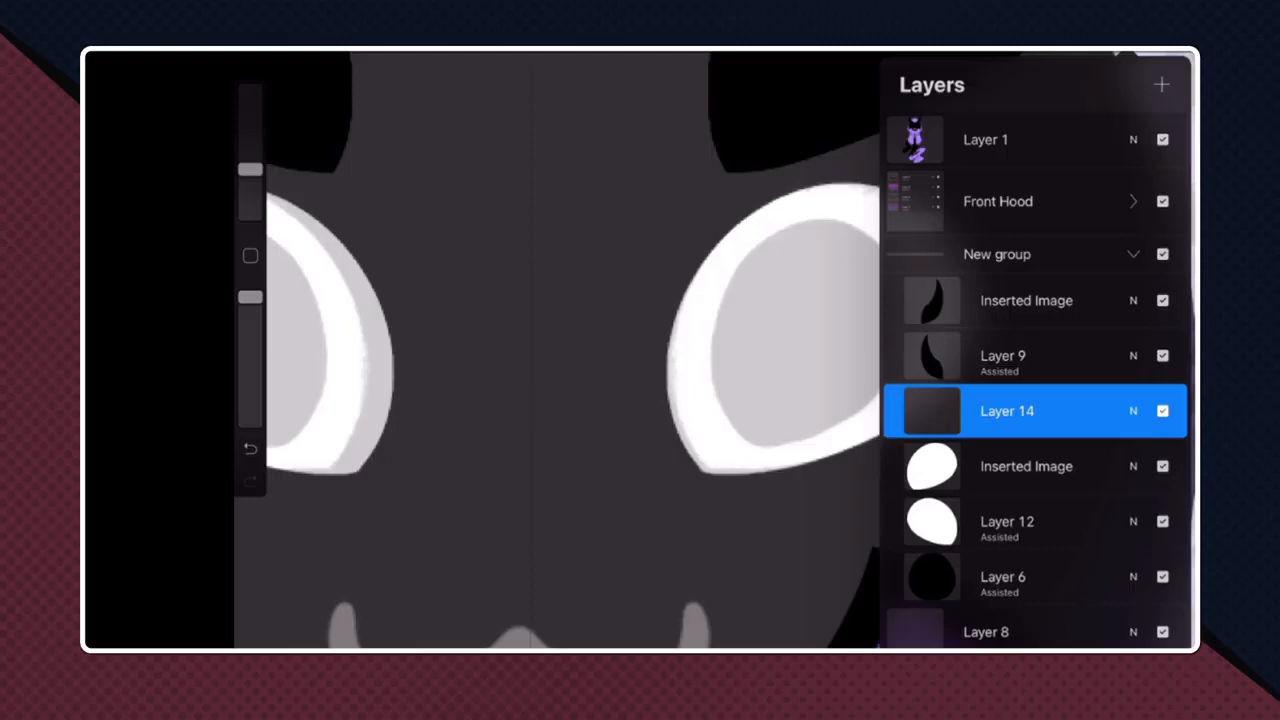
{"action": "left_click", "coordinate": [931, 411]}
{"action": "left_click", "coordinate": [815, 470]}
{"action": "key", "text": "b"}
{"action": "key", "text": "b"}
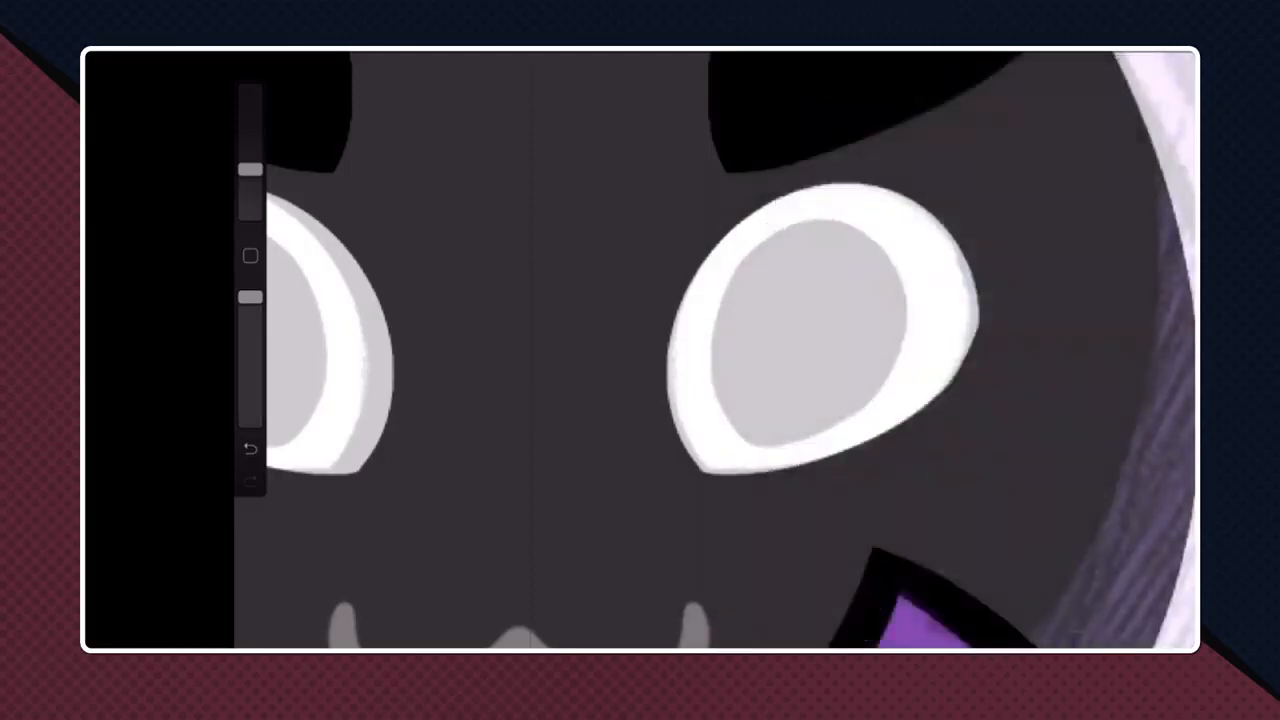
- Draw mirrored black oval pupil outlines over the sketched pupils in both eyes and fill them with black
{"action": "scroll", "coordinate": [715, 350], "scroll_direction": "down", "scroll_amount": 5}
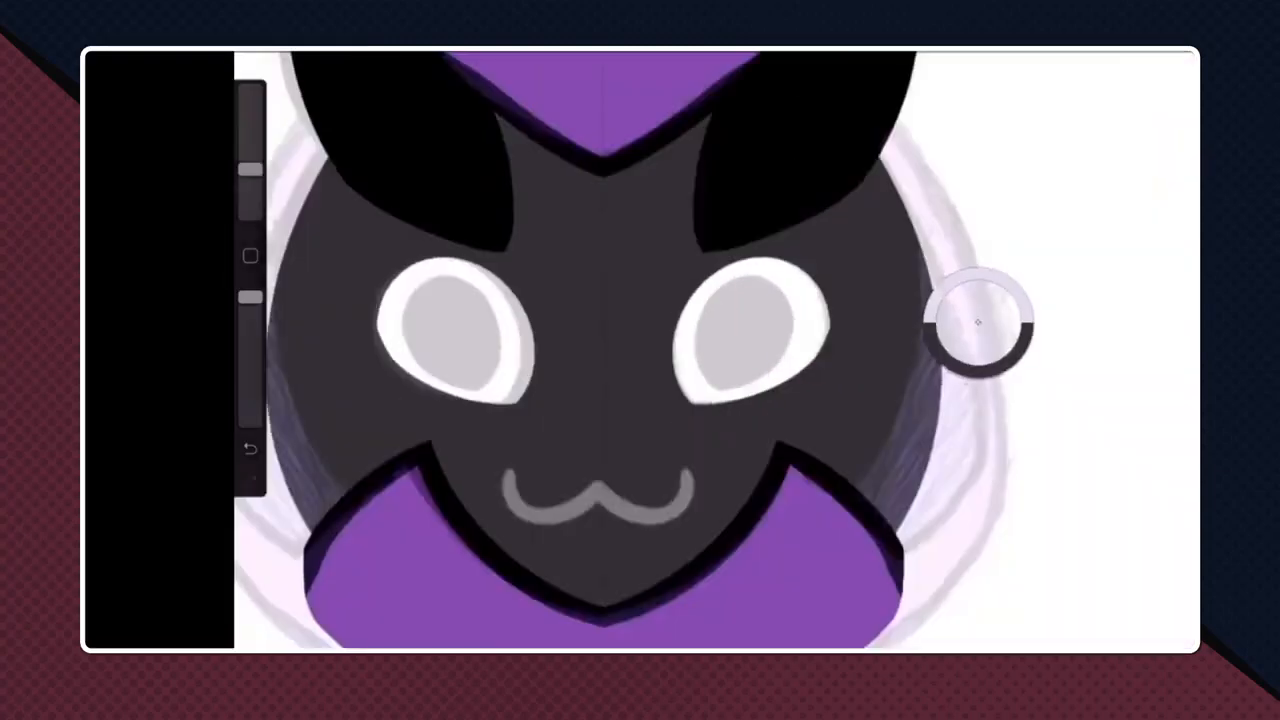
{"action": "scroll", "coordinate": [720, 340], "scroll_direction": "up", "scroll_amount": 5}
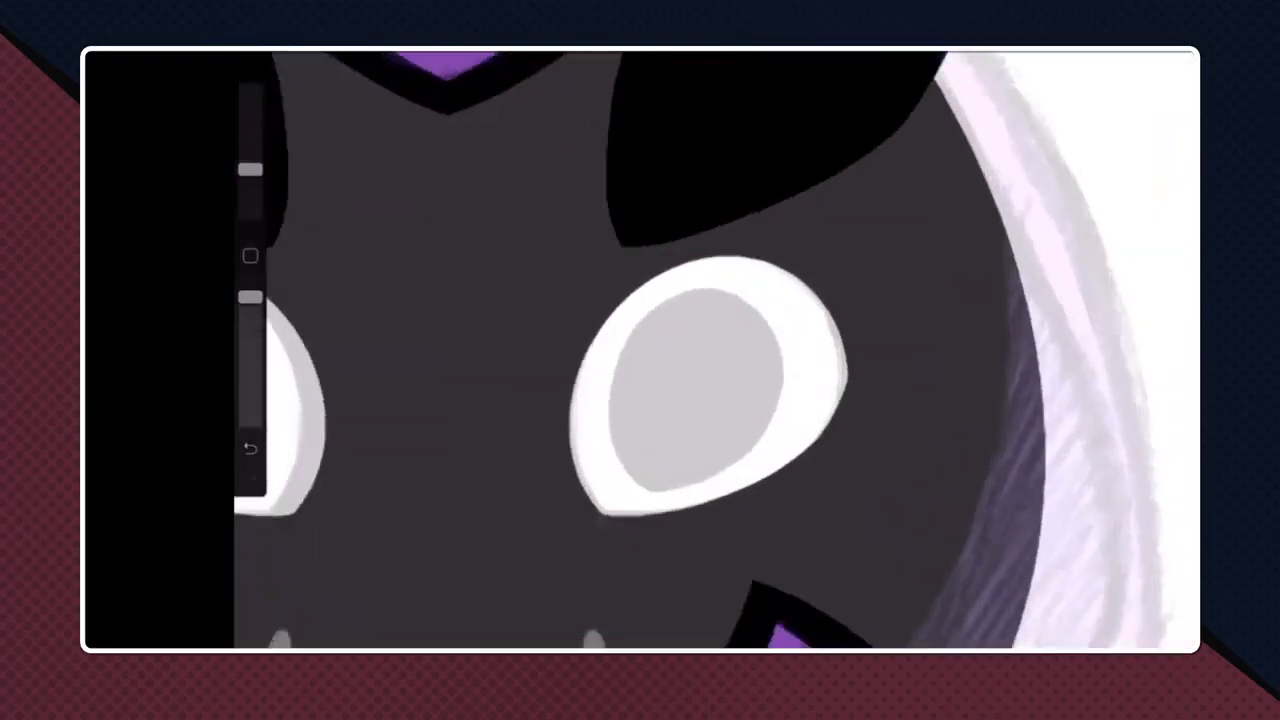
{"action": "mouse_move", "coordinate": [735, 292]}
{"action": "left_mouse_down"}
{"action": "mouse_move", "coordinate": [647, 309]}
{"action": "mouse_move", "coordinate": [617, 473]}
{"action": "mouse_move", "coordinate": [780, 421]}
{"action": "mouse_move", "coordinate": [740, 290]}
{"action": "left_mouse_up"}
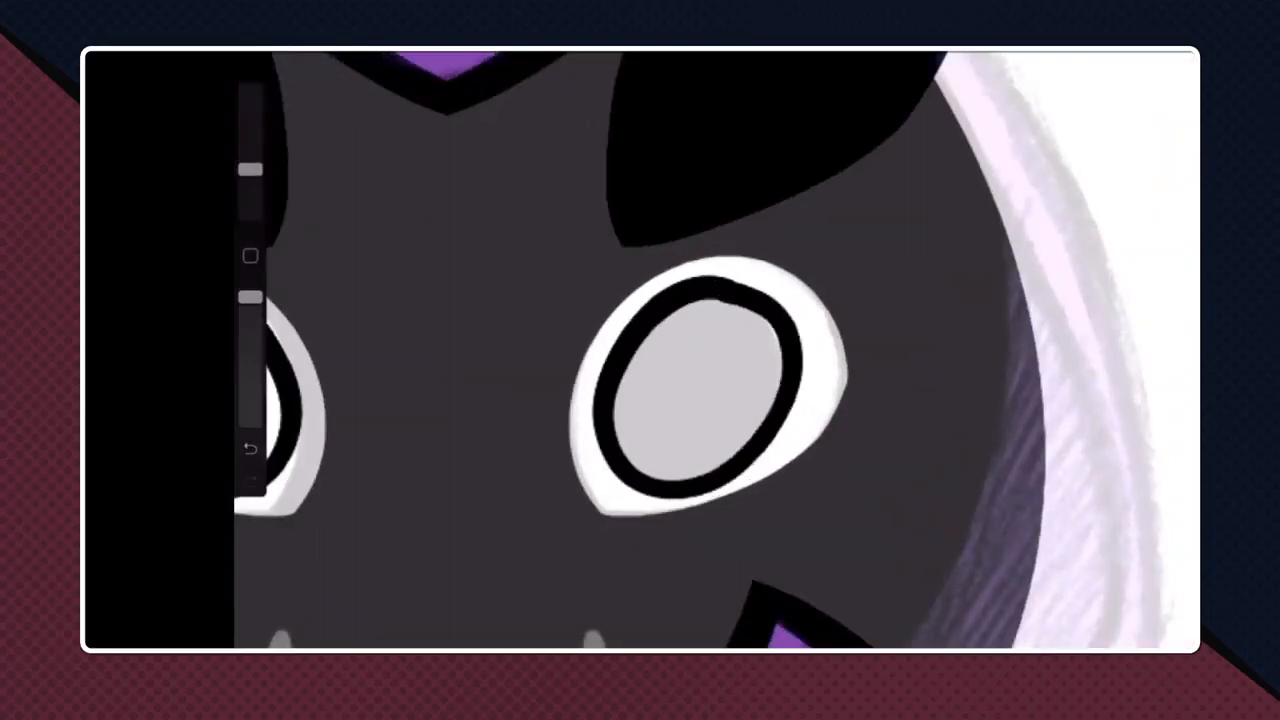
{"action": "scroll", "coordinate": [715, 350], "scroll_direction": "down", "scroll_amount": 4}
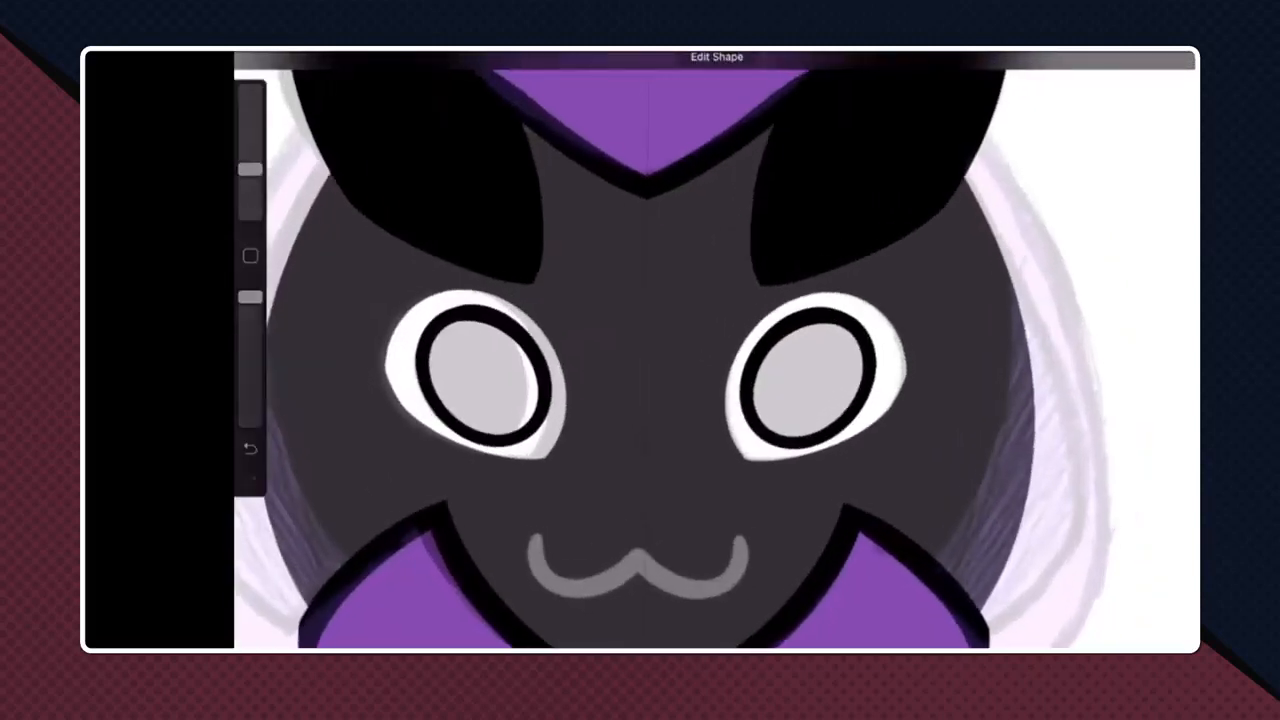
{"action": "left_click_drag", "start_coordinate": [1172, 58], "coordinate": [485, 377]}
{"action": "scroll", "coordinate": [640, 350], "scroll_direction": "down", "scroll_amount": 2}
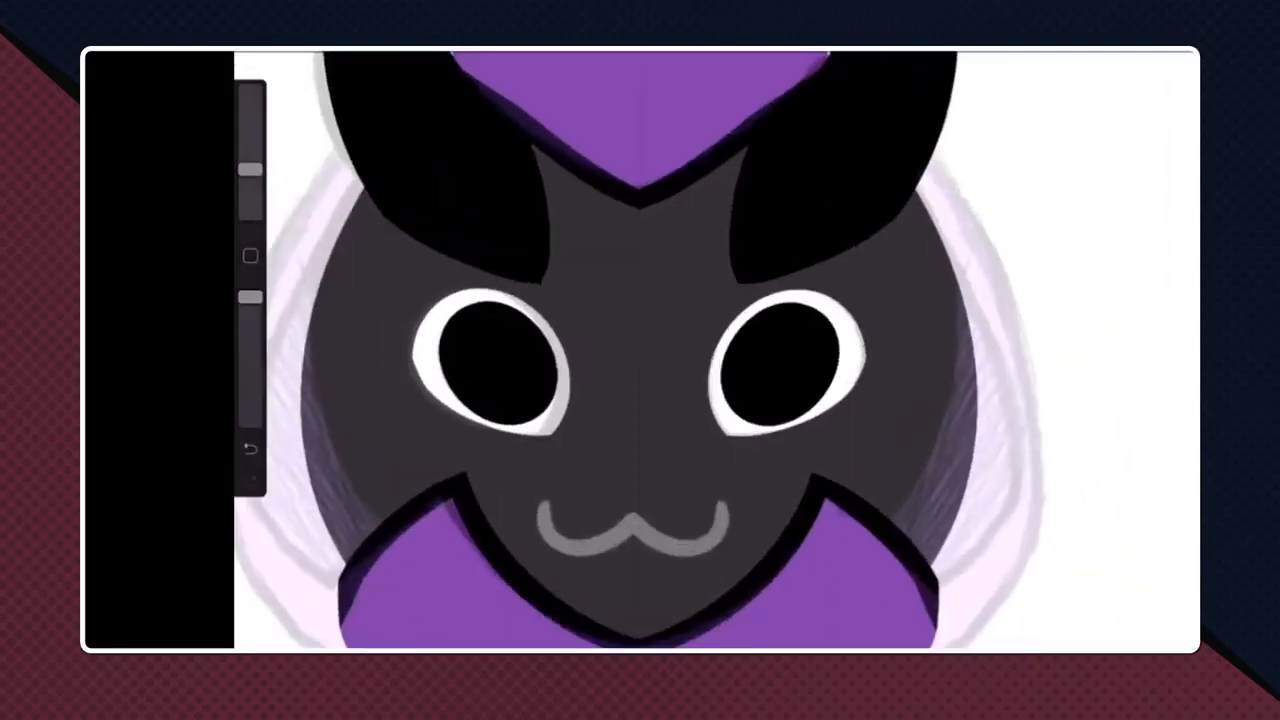
- Select the right pupil on Layer 14 with a freehand selection, then cut and paste it onto its own layer
{"action": "left_click", "coordinate": [1127, 52]}
{"action": "left_click", "coordinate": [398, 52]}
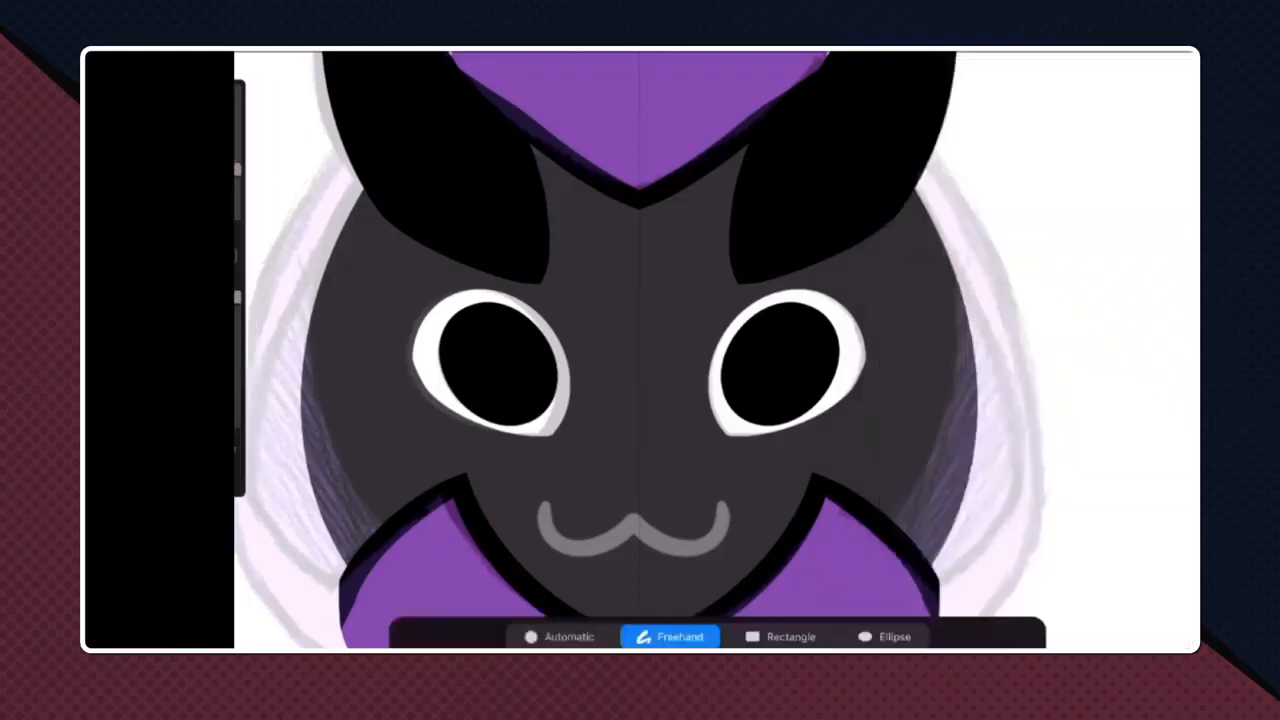
{"action": "mouse_move", "coordinate": [691, 274]}
{"action": "left_mouse_down"}
{"action": "mouse_move", "coordinate": [868, 338]}
{"action": "mouse_move", "coordinate": [691, 274]}
{"action": "left_mouse_up"}
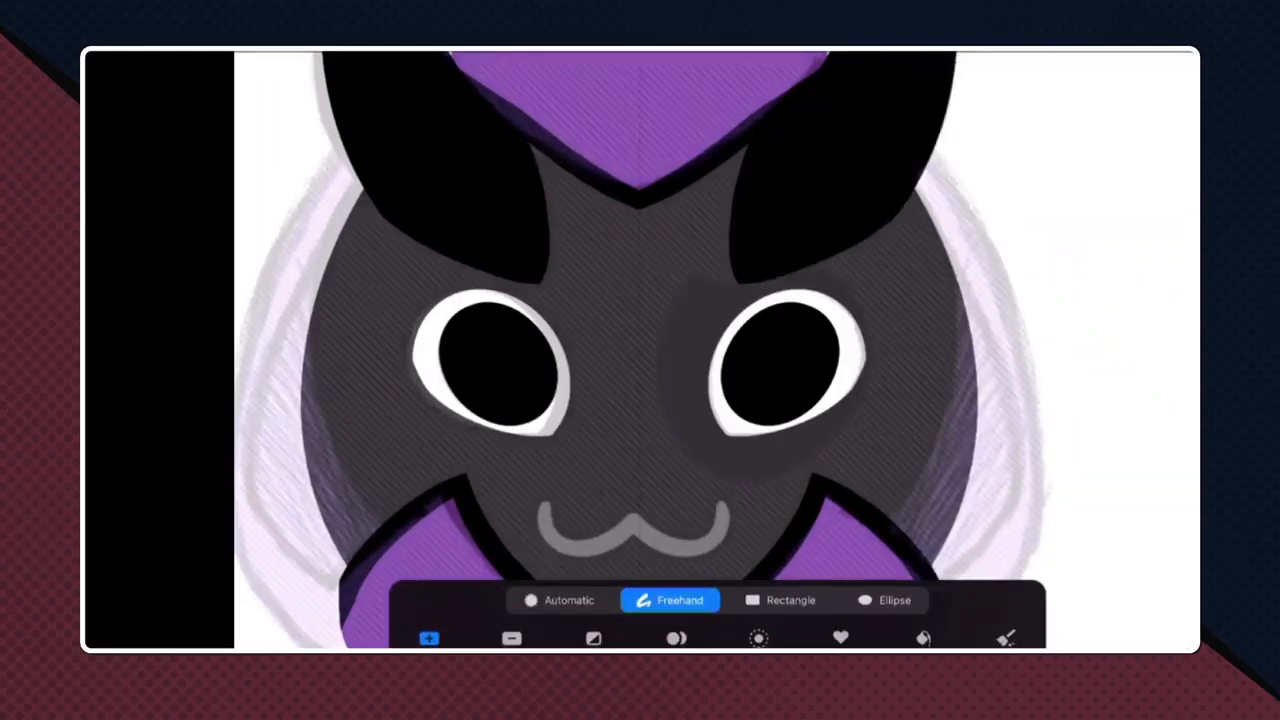
{"action": "left_click", "coordinate": [302, 52]}
{"action": "left_click", "coordinate": [402, 321]}
{"action": "left_click", "coordinate": [281, 423]}
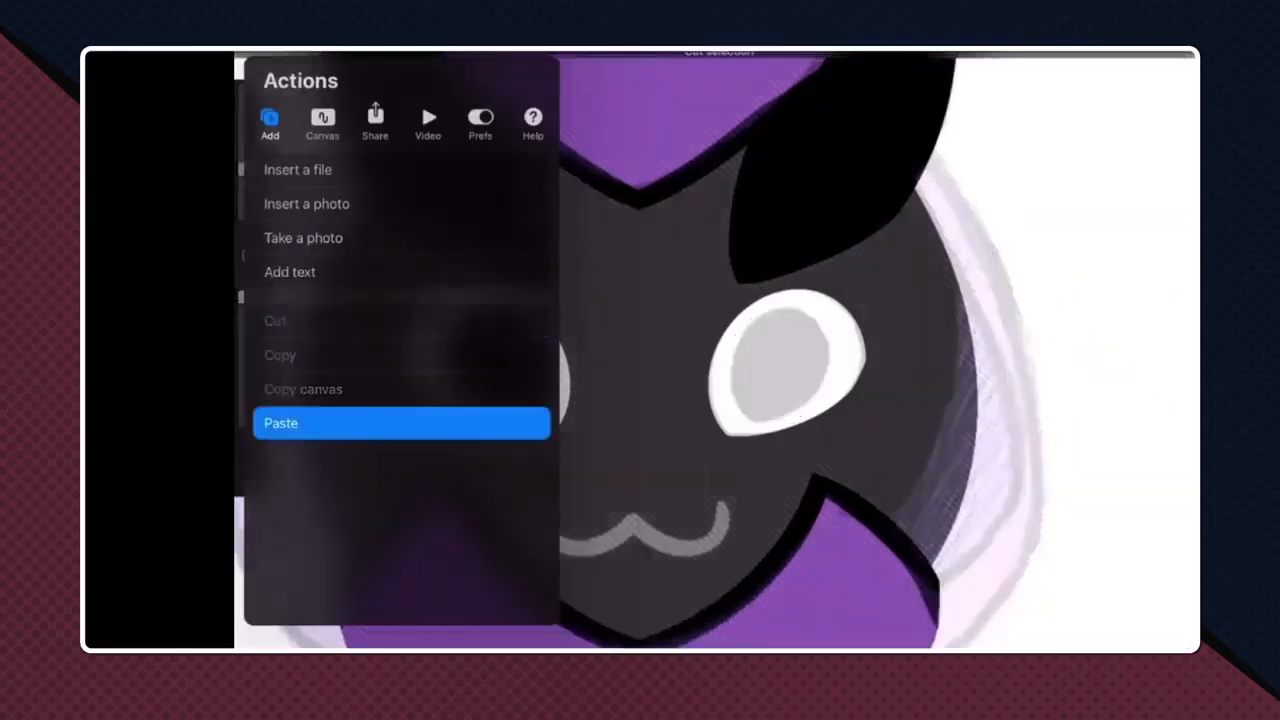
- Move Layer 14 beneath the right eye's white layer so the separated right pupil sits directly above that white
{"action": "left_click", "coordinate": [1127, 52]}
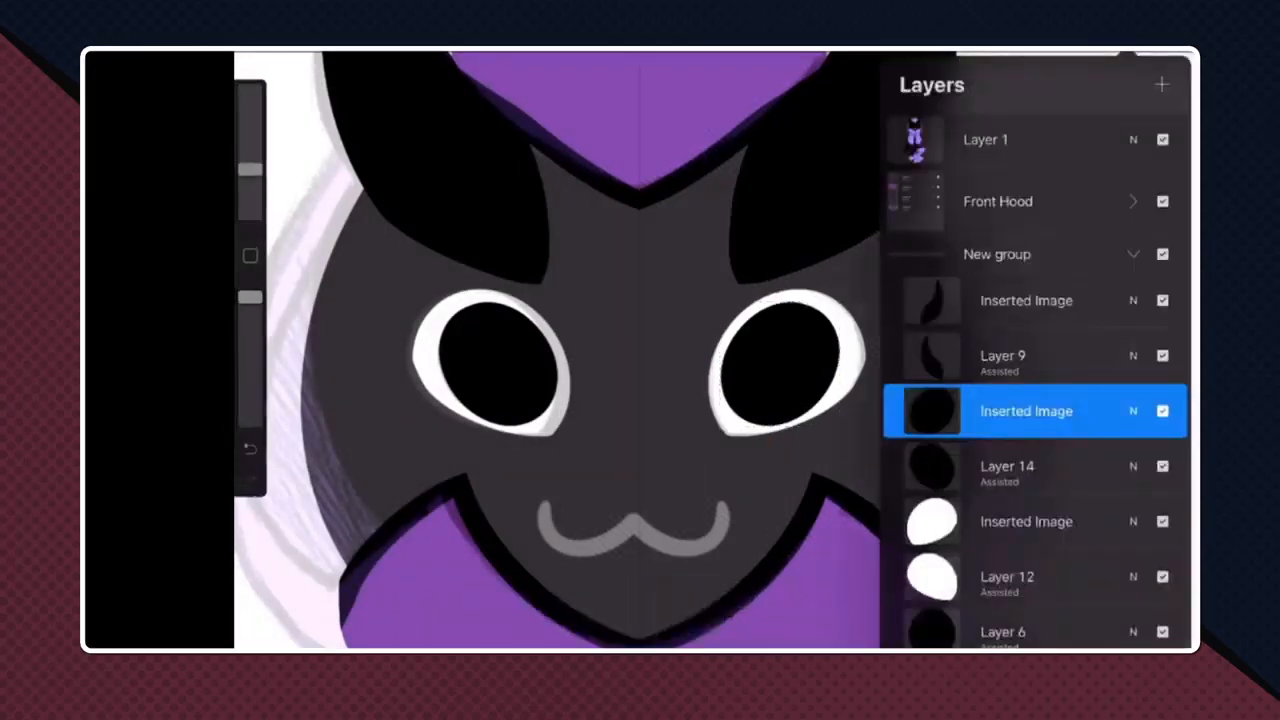
{"action": "left_click_drag", "start_coordinate": [1007, 466], "coordinate": [1007, 521]}
{"action": "left_click", "coordinate": [1027, 411]}
{"action": "left_click", "coordinate": [1027, 411]}
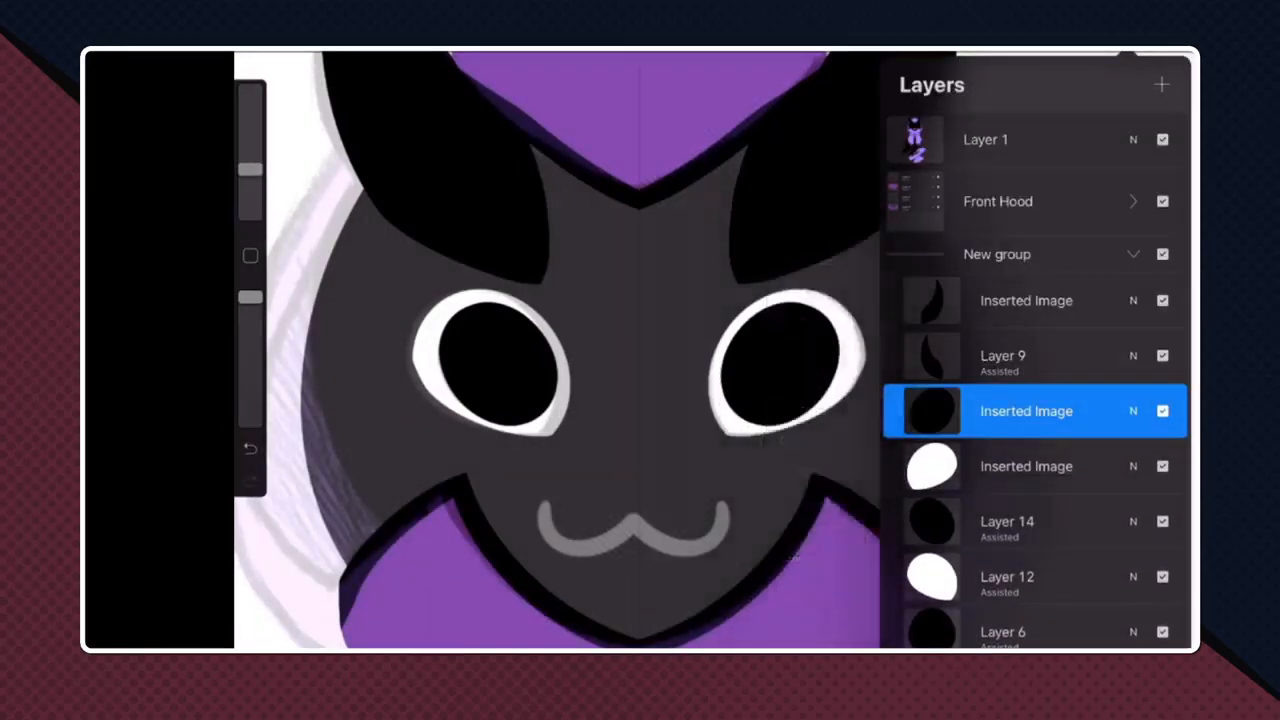
- Add a new layer above the right pupil and draw a filled white oval highlight in the upper right of that pupil
{"action": "left_click", "coordinate": [1161, 84]}
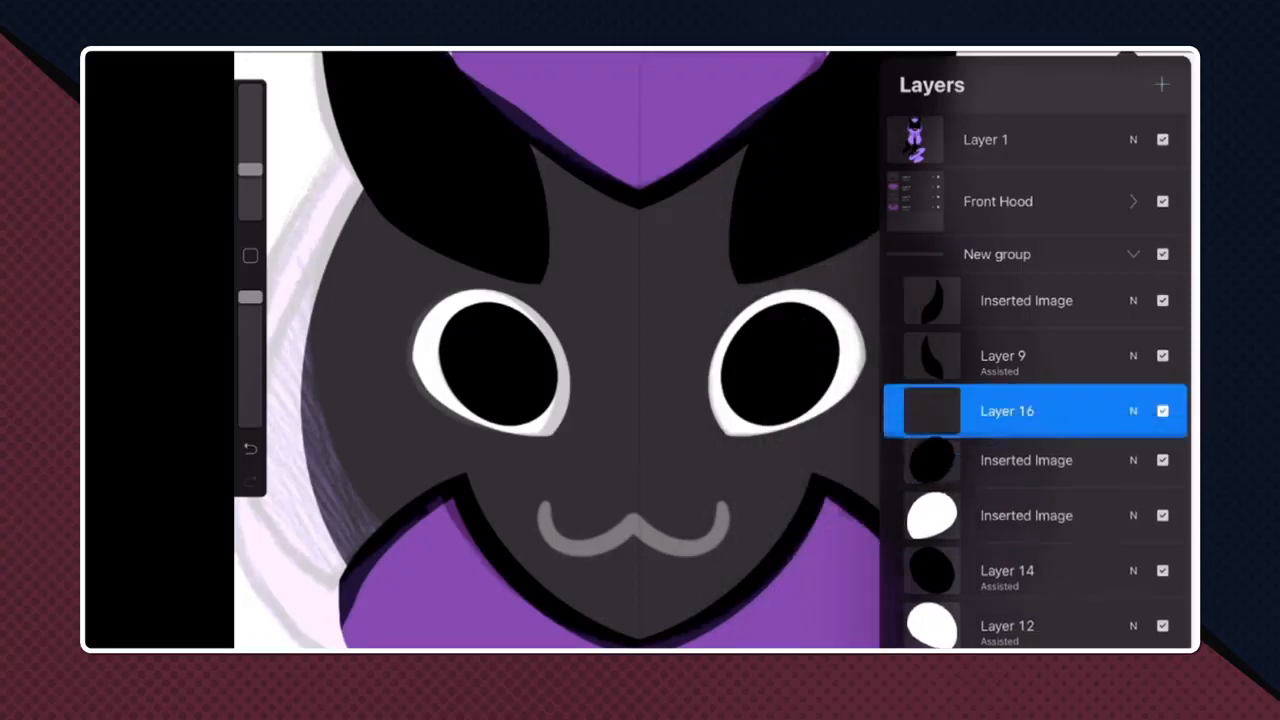
{"action": "left_click", "coordinate": [1127, 52]}
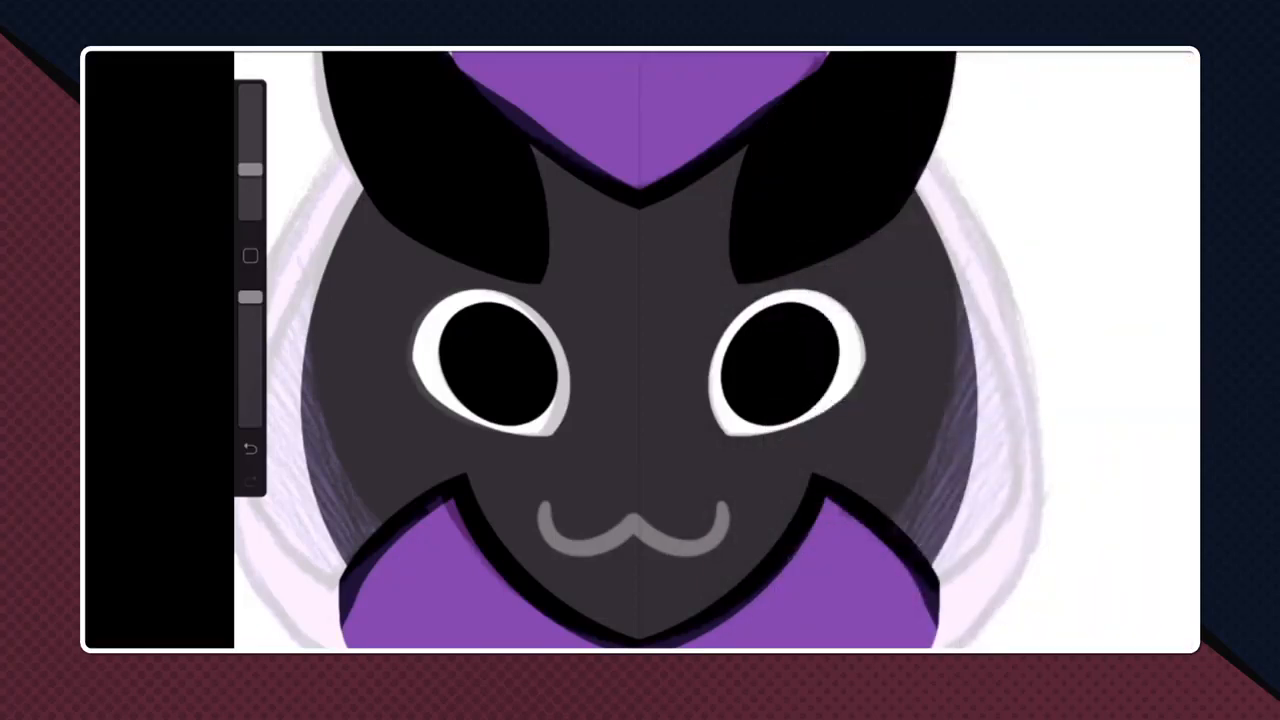
{"action": "left_click", "coordinate": [1127, 52]}
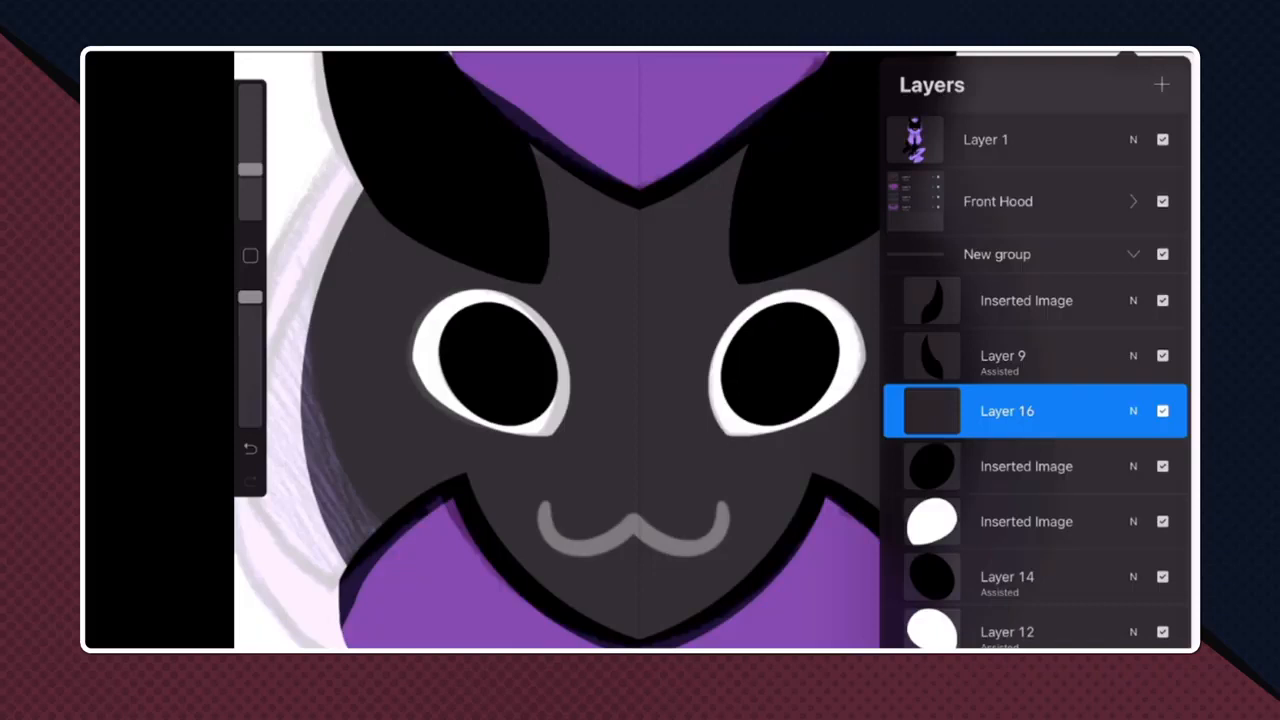
{"action": "scroll", "coordinate": [731, 307], "scroll_direction": "up", "scroll_amount": 5}
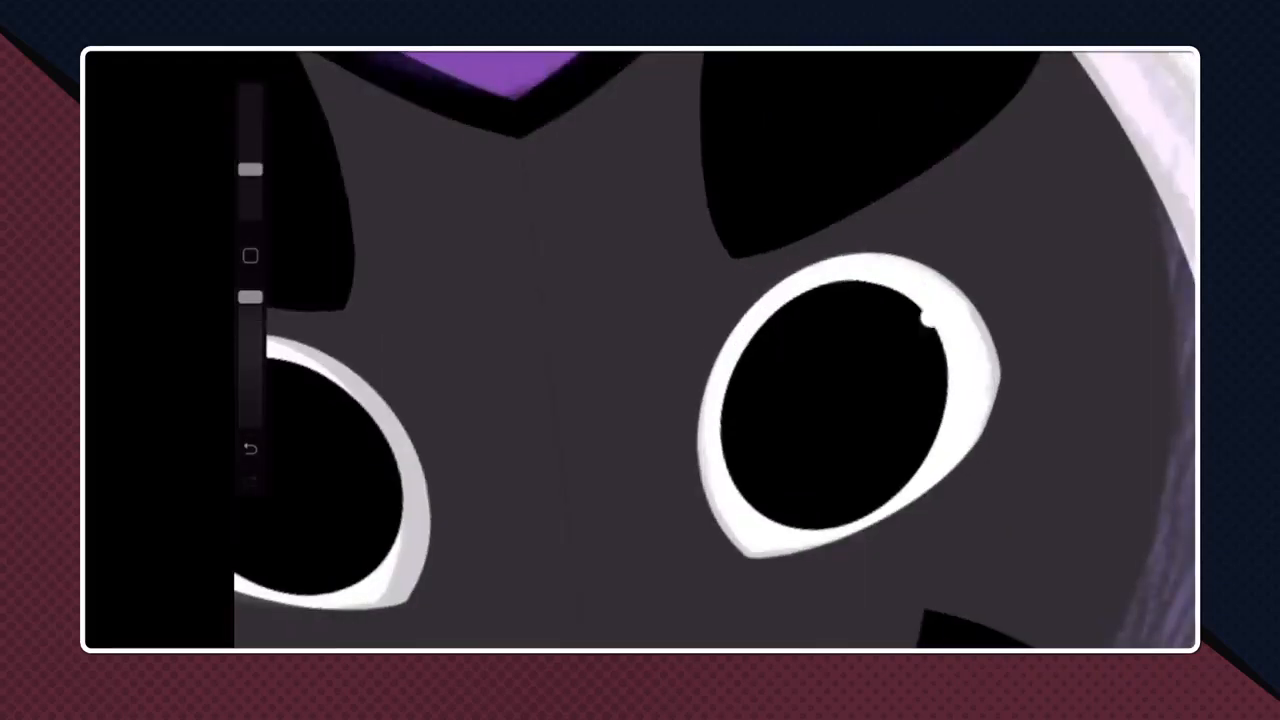
{"action": "mouse_move", "coordinate": [929, 317]}
{"action": "left_mouse_down"}
{"action": "mouse_move", "coordinate": [905, 312]}
{"action": "mouse_move", "coordinate": [928, 346]}
{"action": "mouse_move", "coordinate": [894, 363]}
{"action": "mouse_move", "coordinate": [924, 330]}
{"action": "mouse_move", "coordinate": [918, 376]}
{"action": "mouse_move", "coordinate": [866, 362]}
{"action": "mouse_move", "coordinate": [838, 378]}
{"action": "mouse_move", "coordinate": [885, 345]}
{"action": "mouse_move", "coordinate": [868, 374]}
{"action": "mouse_move", "coordinate": [900, 340]}
{"action": "mouse_move", "coordinate": [868, 342]}
{"action": "left_mouse_up"}
{"action": "key", "text": "ctrl+z"}
{"action": "scroll", "coordinate": [715, 350], "scroll_direction": "down", "scroll_amount": 3}
{"action": "key", "text": "ctrl+z"}
{"action": "scroll", "coordinate": [715, 350], "scroll_direction": "down", "scroll_amount": 1}
{"action": "key", "text": "ctrl+z"}
{"action": "scroll", "coordinate": [715, 350], "scroll_direction": "up", "scroll_amount": 4}
{"action": "key", "text": "ctrl+z"}
{"action": "scroll", "coordinate": [715, 350], "scroll_direction": "down", "scroll_amount": 5}
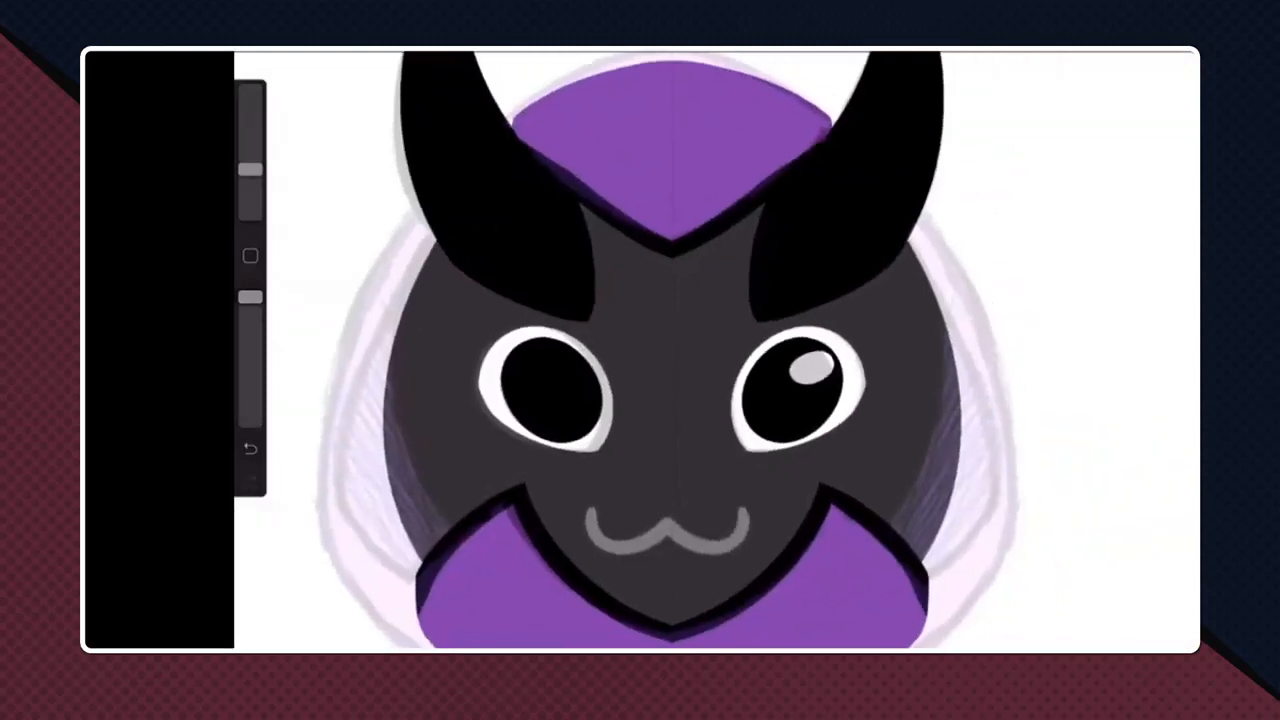
- Duplicate the highlight layer, place the copy above Layer 14, and move it onto the upper right of the left pupil
{"action": "left_click", "coordinate": [1128, 53]}
{"action": "left_click_drag", "start_coordinate": [1090, 411], "coordinate": [1007, 576]}
{"action": "left_click", "coordinate": [1084, 411]}
{"action": "left_click", "coordinate": [1128, 53]}
{"action": "left_click", "coordinate": [458, 53]}
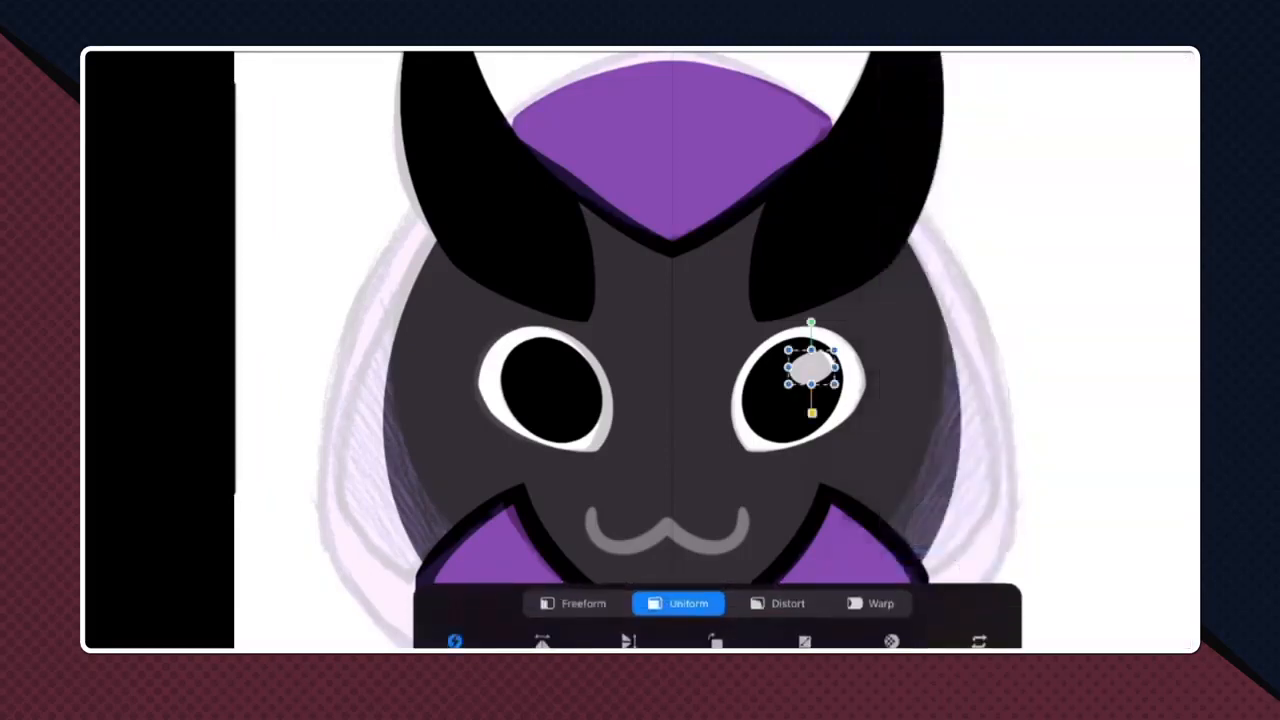
{"action": "mouse_move", "coordinate": [811, 367]}
{"action": "left_mouse_down"}
{"action": "mouse_move", "coordinate": [529, 367]}
{"action": "mouse_move", "coordinate": [569, 367]}
{"action": "left_mouse_up"}
{"action": "left_click", "coordinate": [458, 53]}
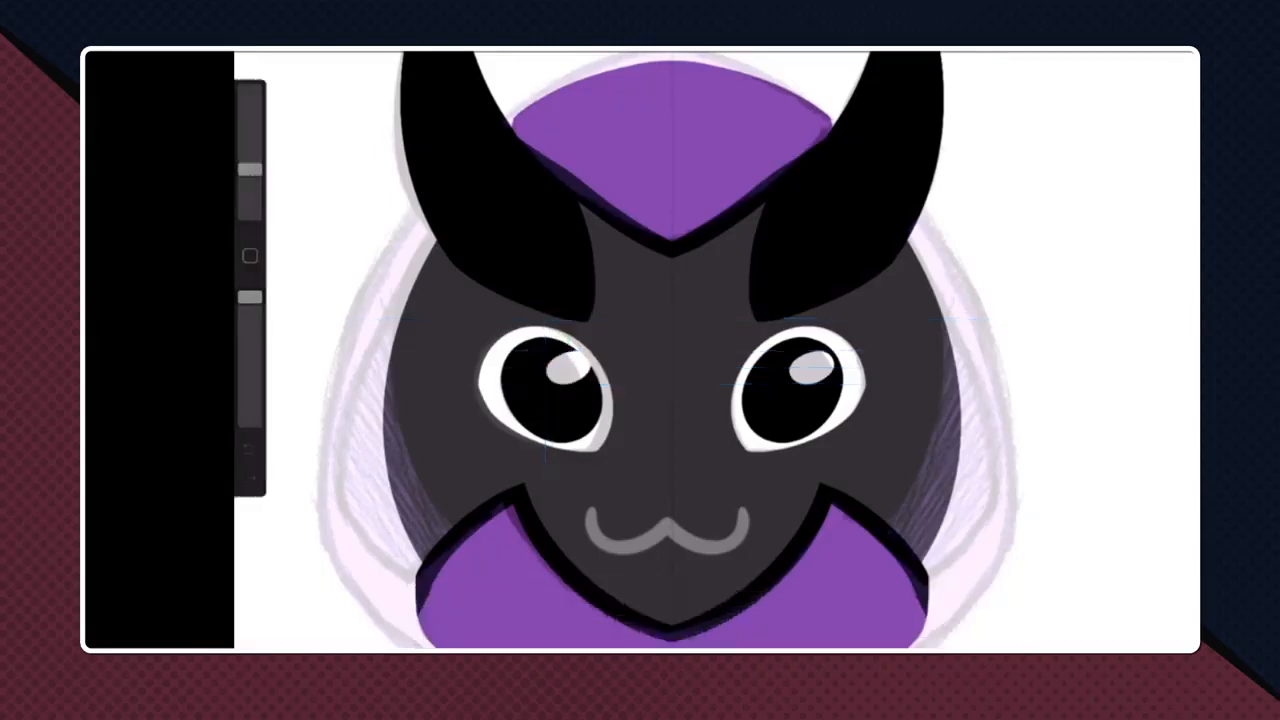
- Group the left eye's highlight, pupil and white layers: the lower Layer 16, Layer 14 and Layer 12
{"action": "scroll", "coordinate": [672, 350], "scroll_direction": "down", "scroll_amount": 5}
{"action": "scroll", "coordinate": [672, 350], "scroll_direction": "up", "scroll_amount": 4}
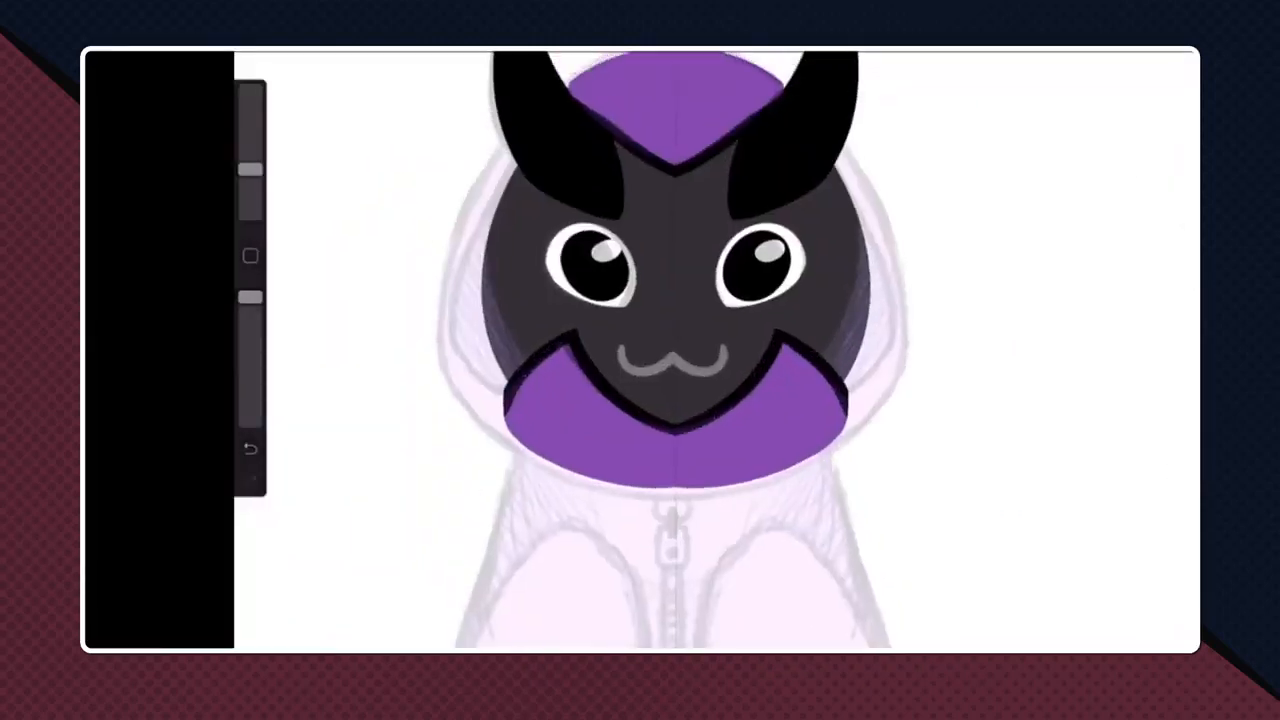
{"action": "scroll", "coordinate": [672, 350], "scroll_direction": "up", "scroll_amount": 1}
{"action": "left_click", "coordinate": [1127, 53]}
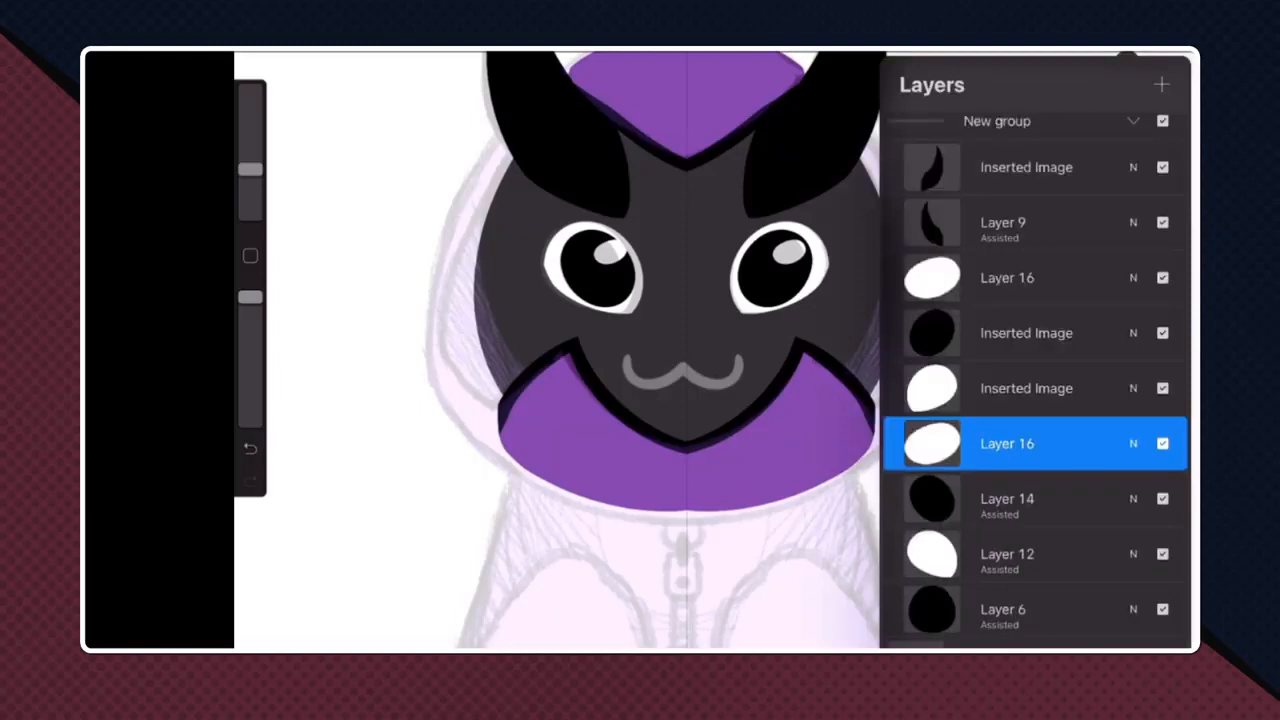
{"action": "left_click_drag", "start_coordinate": [1000, 498], "coordinate": [1080, 498]}
{"action": "left_click_drag", "start_coordinate": [1000, 553], "coordinate": [1080, 553]}
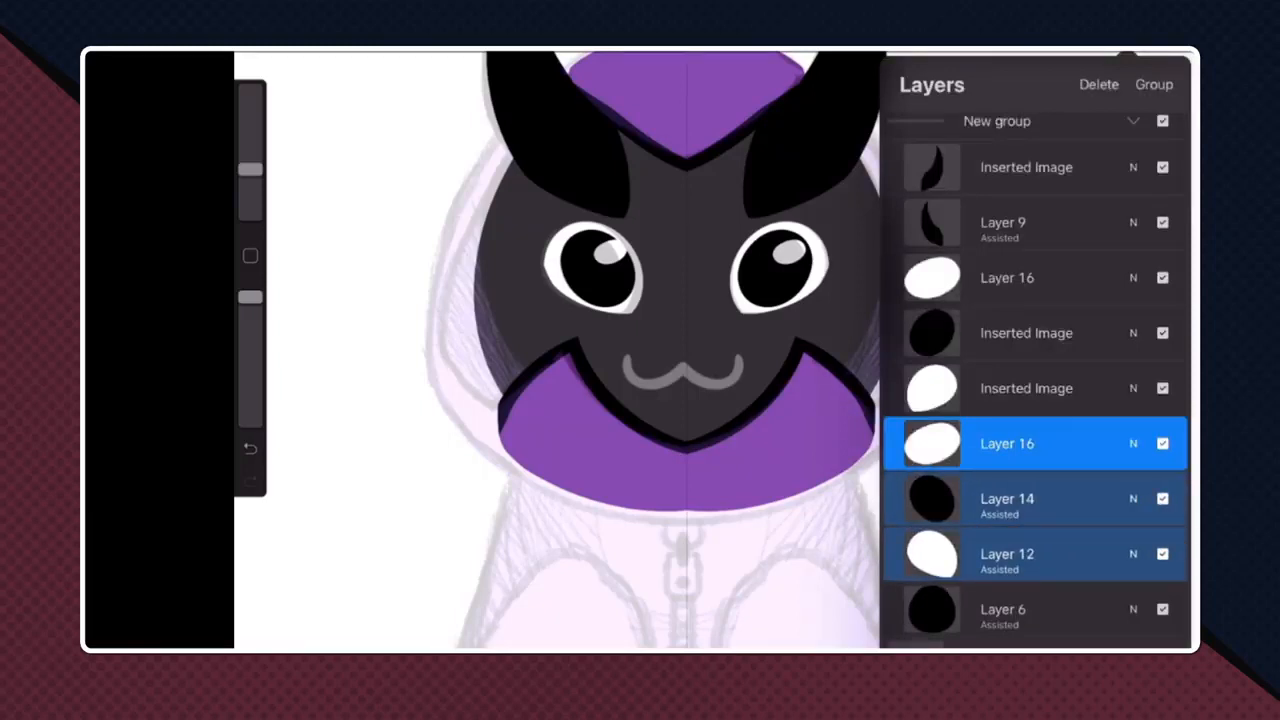
{"action": "left_click", "coordinate": [1154, 84]}
- Group the right eye's white, pupil and highlight layers, then collapse both eye groups
{"action": "left_click", "coordinate": [1026, 388]}
{"action": "left_click_drag", "start_coordinate": [1000, 333], "coordinate": [1080, 333]}
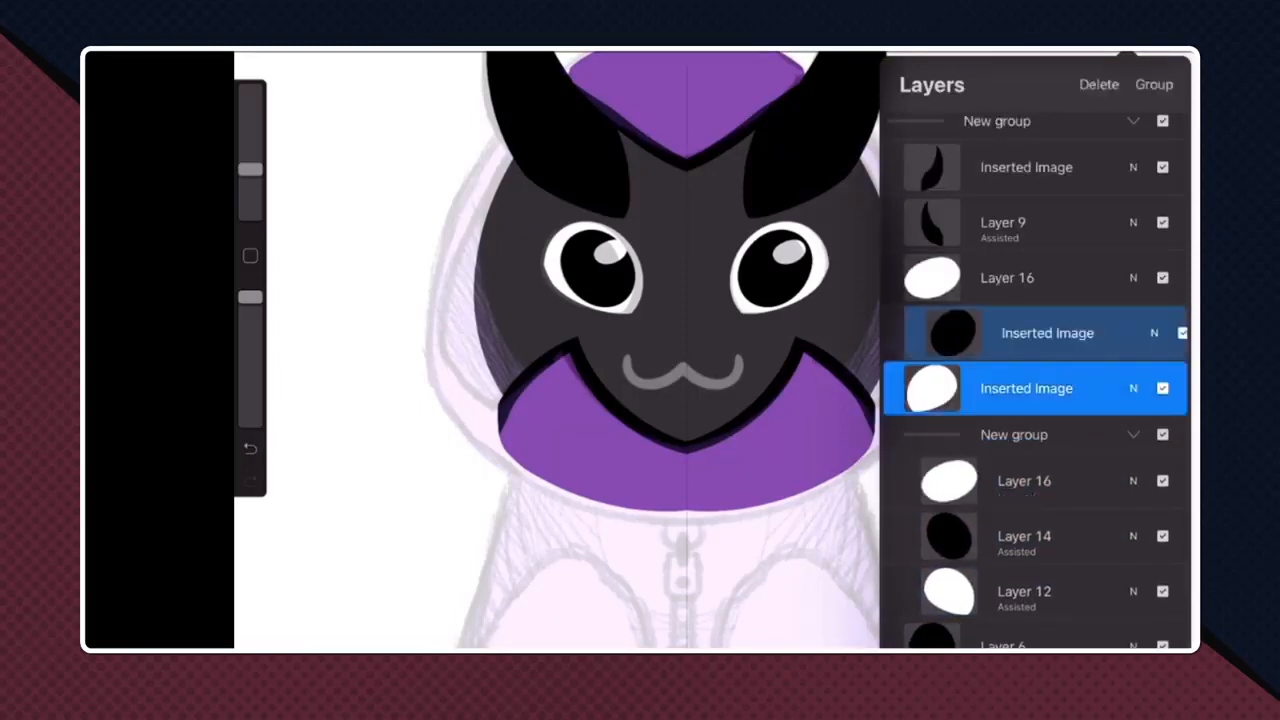
{"action": "left_click_drag", "start_coordinate": [1000, 278], "coordinate": [1080, 278]}
{"action": "left_click", "coordinate": [1154, 84]}
{"action": "left_click", "coordinate": [1133, 269]}
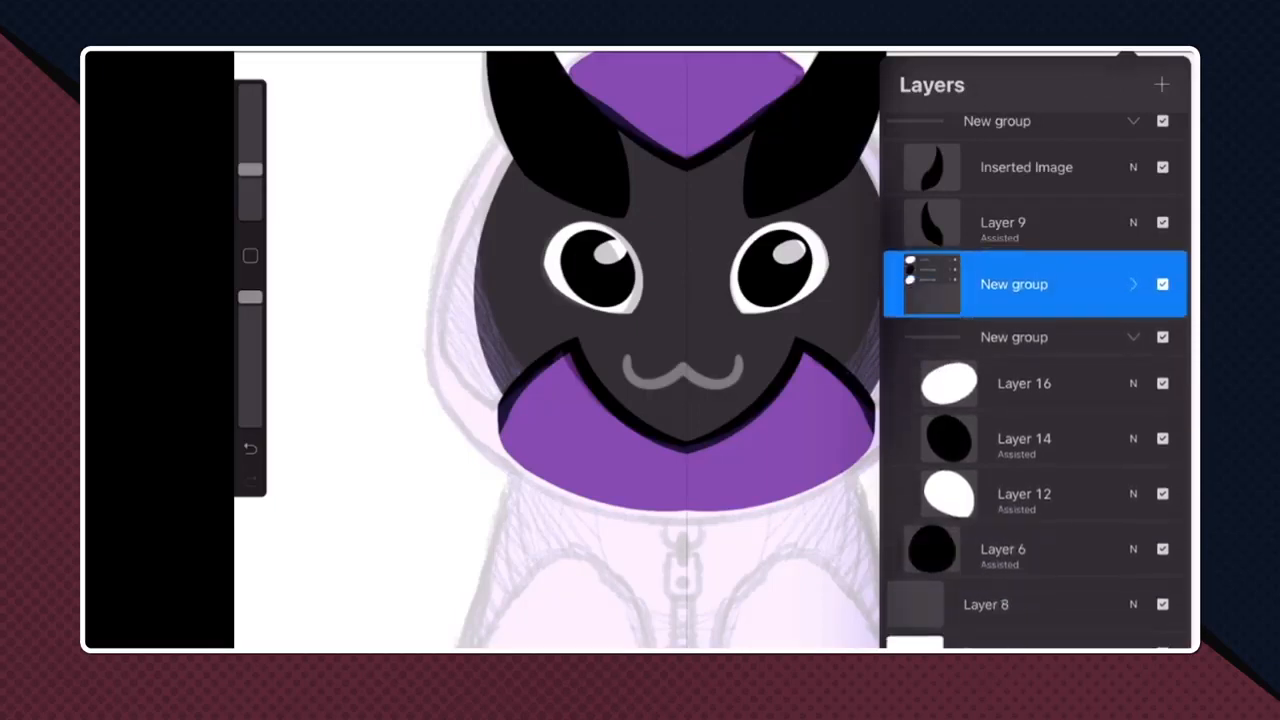
{"action": "left_click", "coordinate": [1133, 337]}
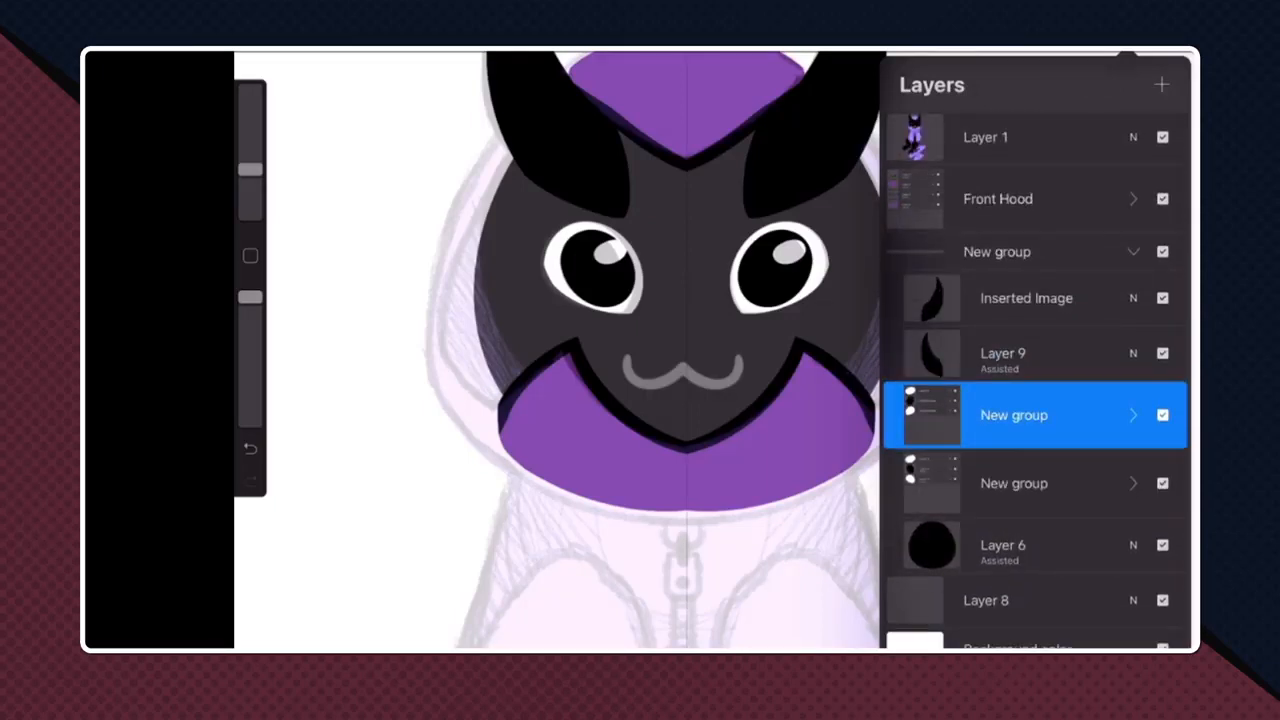
- Add a new empty layer directly above Layer 8, beneath the face's Layer 6
{"action": "left_click", "coordinate": [1014, 483]}
{"action": "left_click", "coordinate": [1003, 545]}
{"action": "left_click", "coordinate": [1003, 545]}
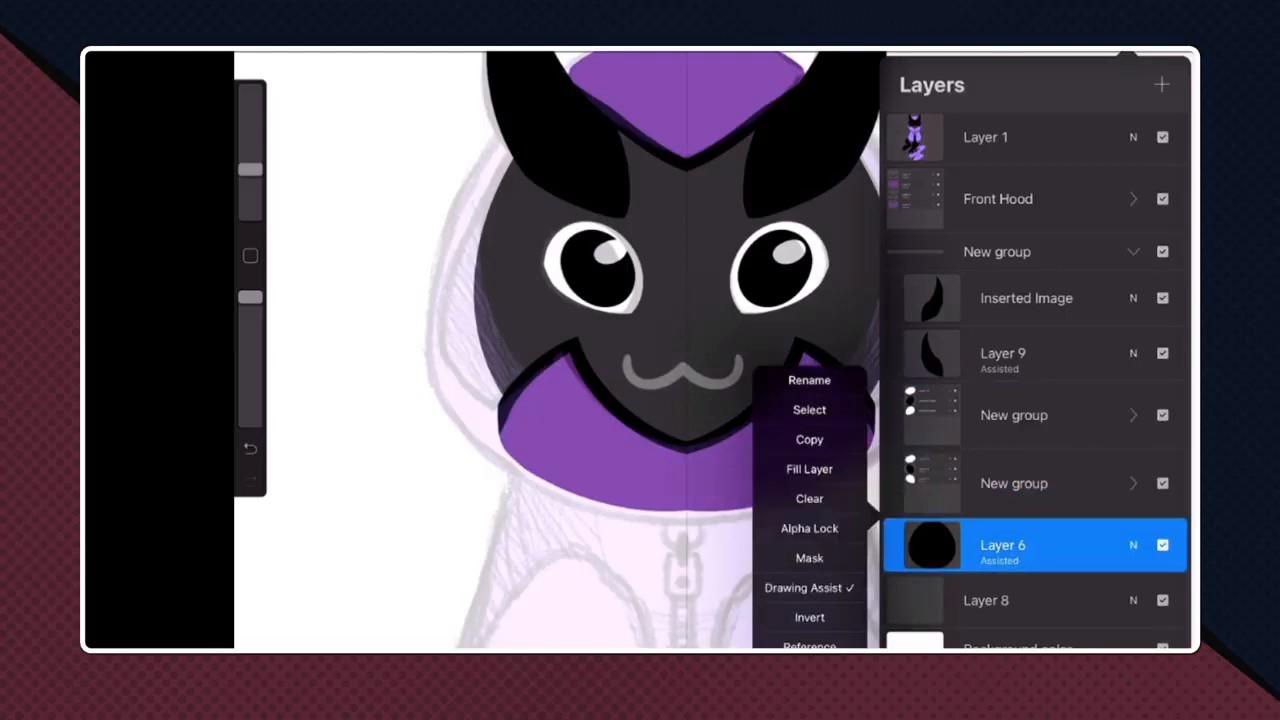
{"action": "left_click", "coordinate": [1003, 545]}
{"action": "scroll", "coordinate": [1035, 420], "scroll_direction": "down", "scroll_amount": 1}
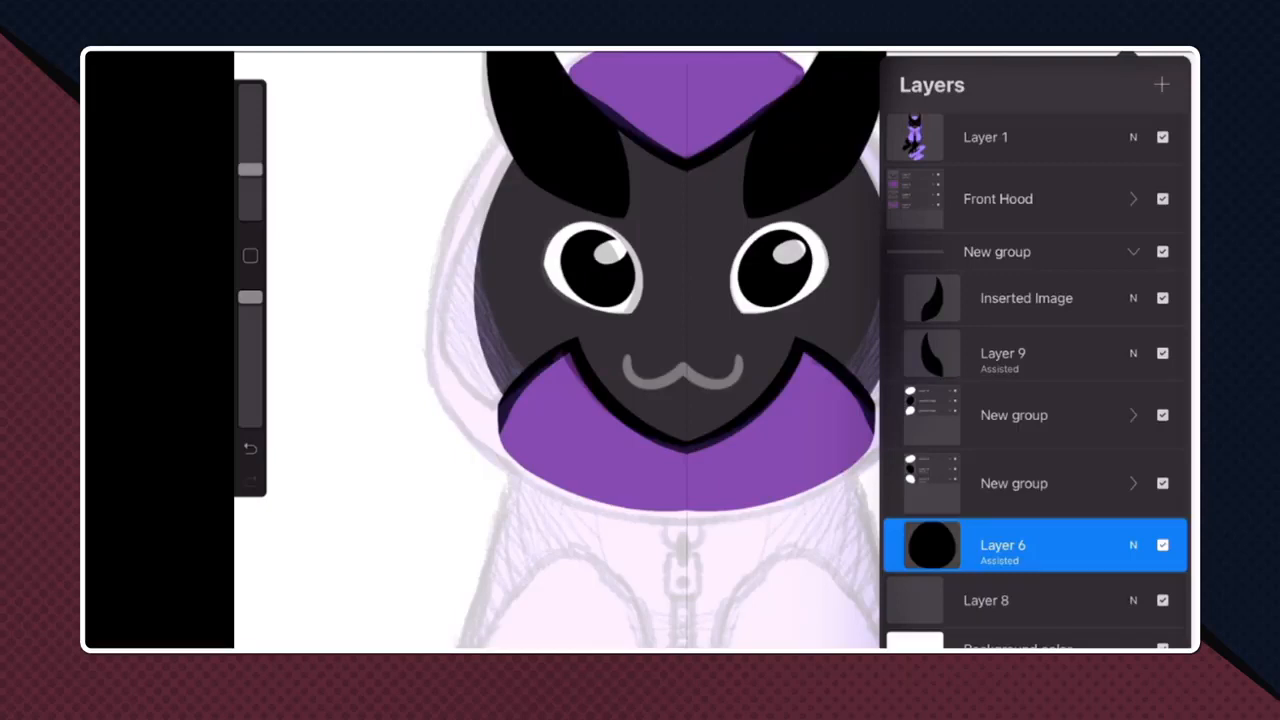
{"action": "left_click", "coordinate": [986, 600]}
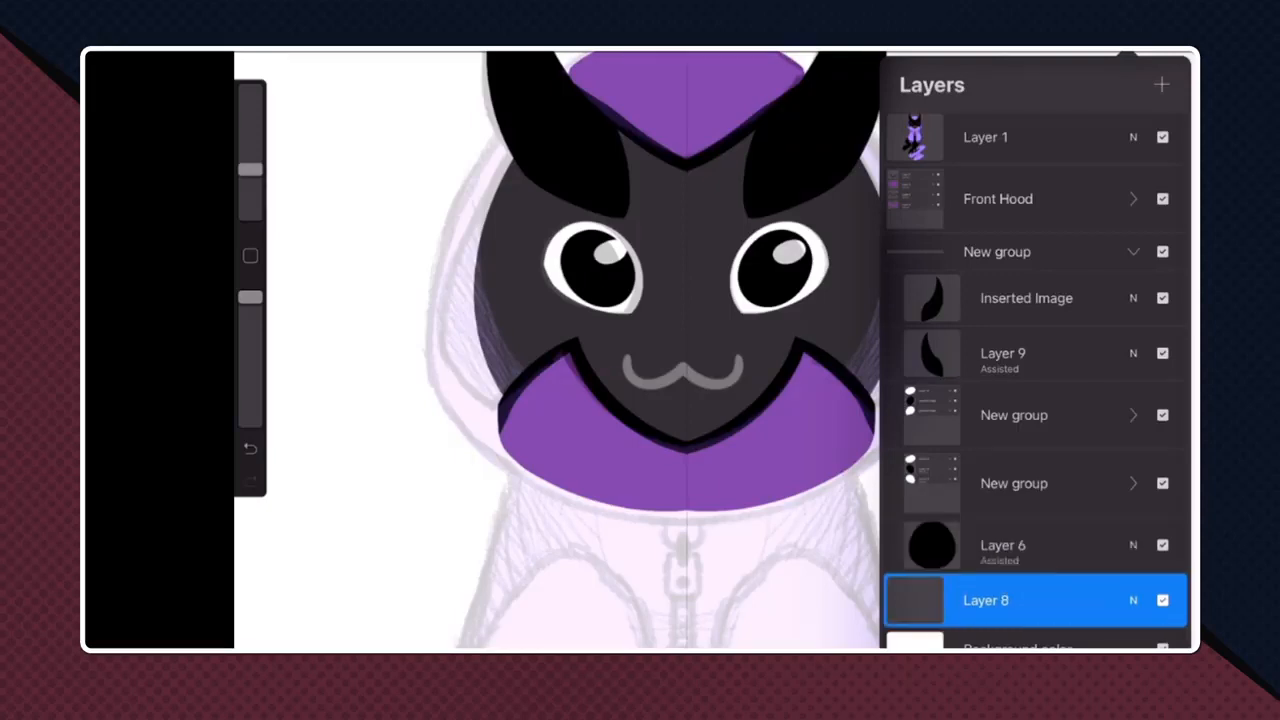
{"action": "left_click", "coordinate": [1162, 85]}
{"action": "left_click", "coordinate": [640, 400]}
{"action": "scroll", "coordinate": [686, 350], "scroll_direction": "down", "scroll_amount": 1}
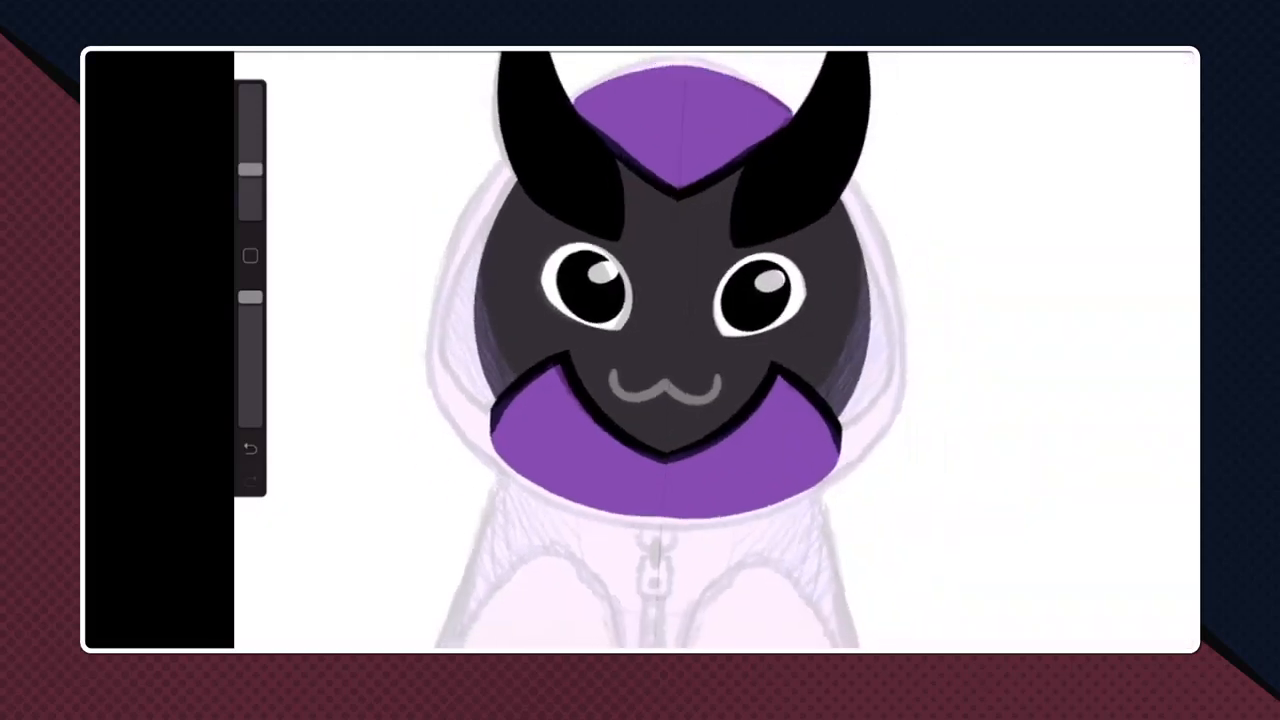
- Sample a dark paint colour from the area around the hood's lower point above the eyes
{"action": "left_click", "coordinate": [250, 256]}
{"action": "left_click_drag", "start_coordinate": [873, 347], "coordinate": [695, 187]}
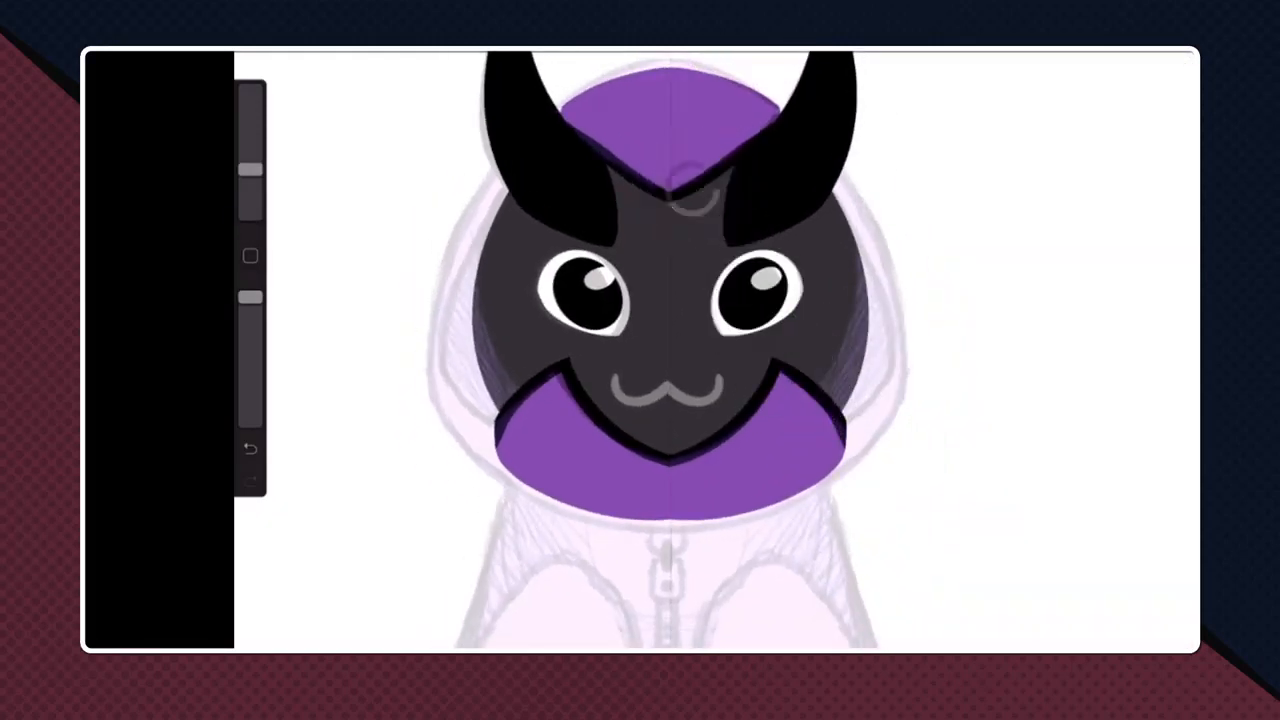
{"action": "scroll", "coordinate": [668, 350], "scroll_direction": "up", "scroll_amount": 3}
{"action": "scroll", "coordinate": [686, 350], "scroll_direction": "down", "scroll_amount": 1}
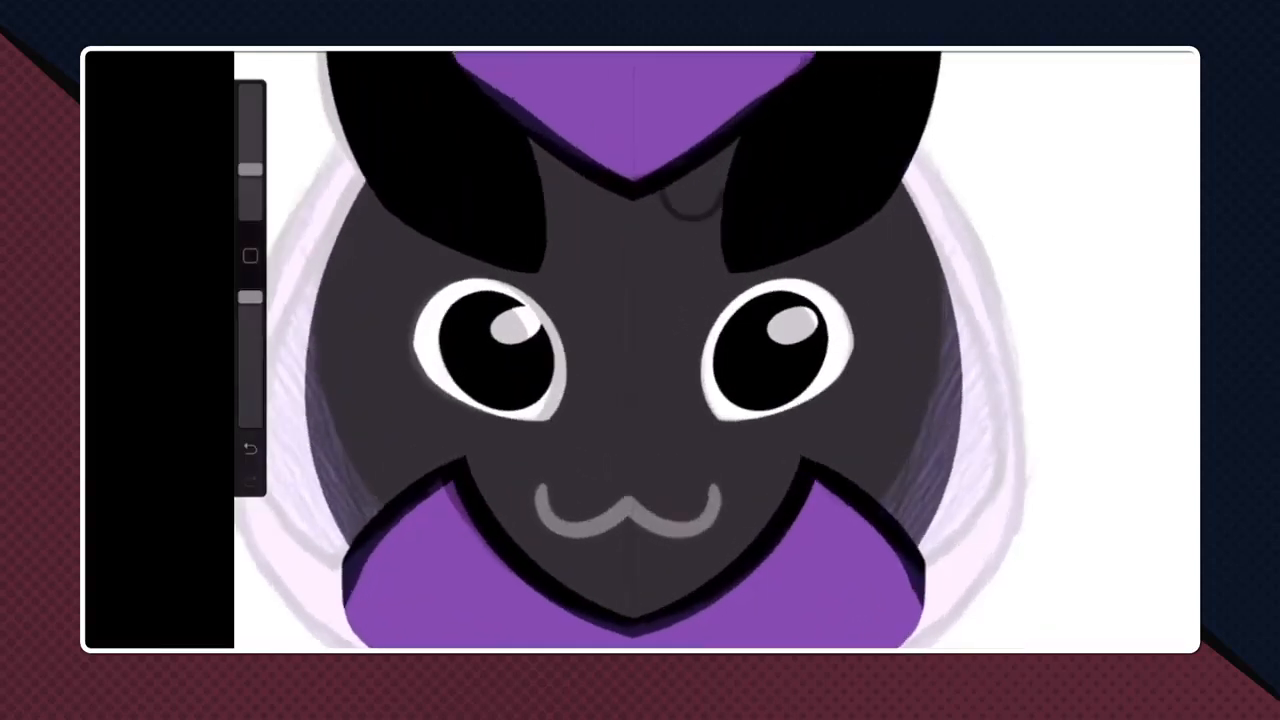
{"action": "scroll", "coordinate": [686, 350], "scroll_direction": "down", "scroll_amount": 4}
- Set the opacity of the face's Layer 6 to maximum
{"action": "left_click", "coordinate": [1127, 50]}
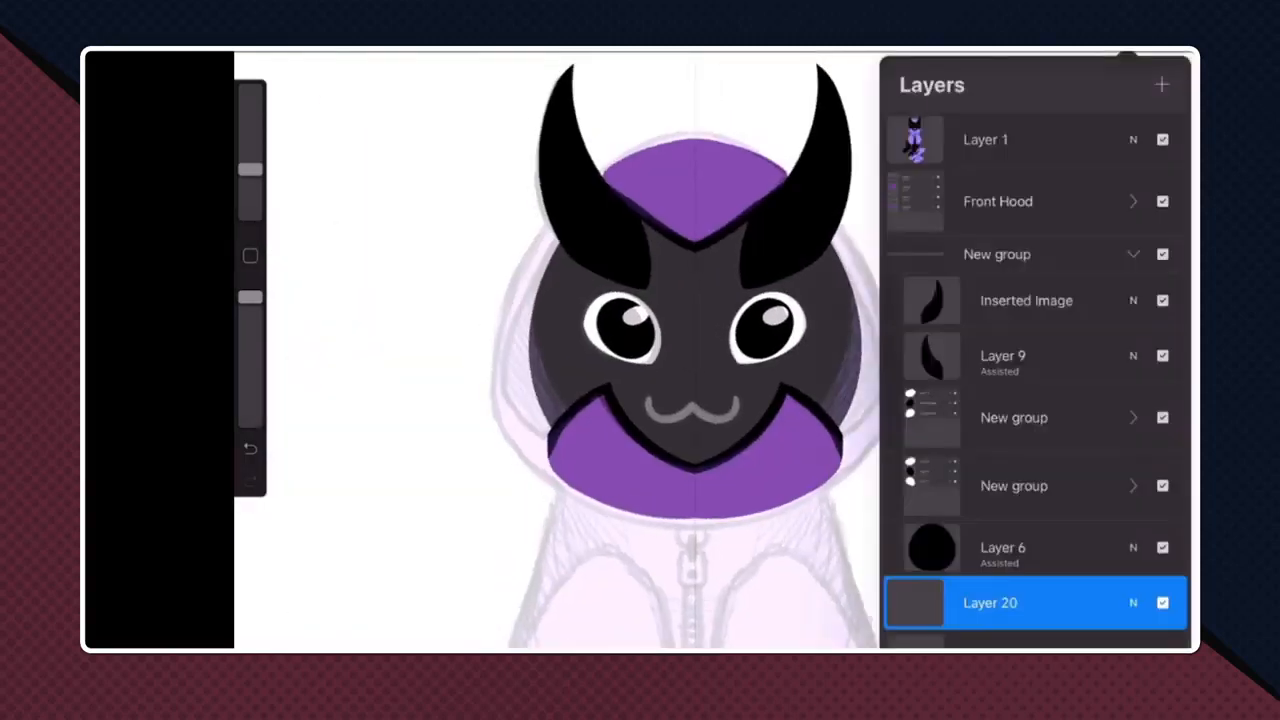
{"action": "left_click", "coordinate": [1133, 548]}
{"action": "left_click_drag", "start_coordinate": [1089, 349], "coordinate": [1171, 349]}
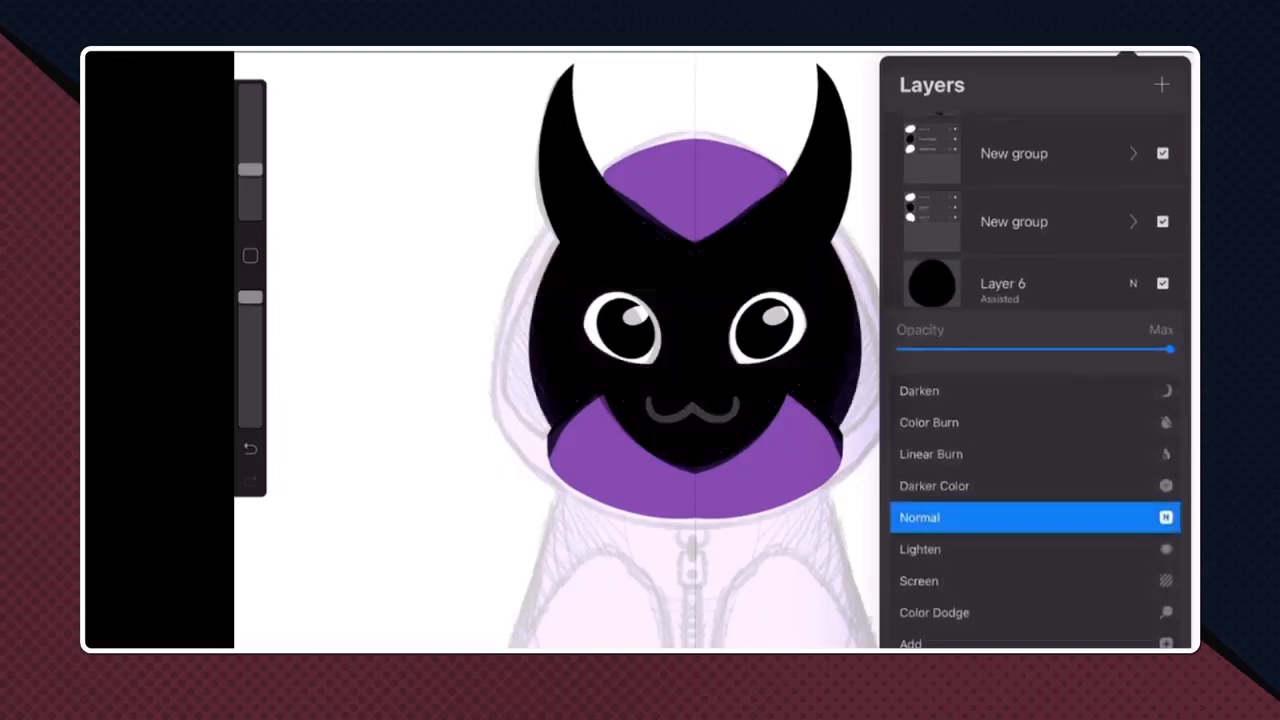
{"action": "left_click", "coordinate": [1133, 284]}
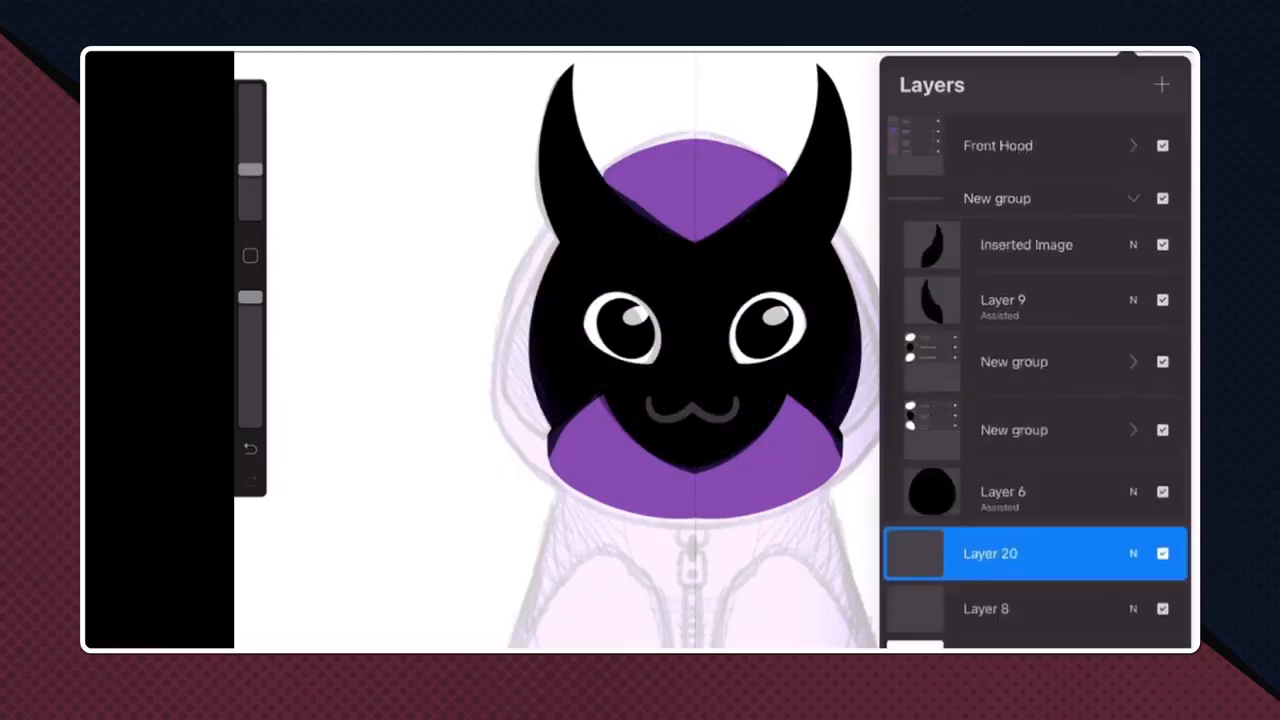
- Try to draw a curved Monoline stroke for the hood's right inner edge from the horn to the lower hood, then undo it
{"action": "left_click", "coordinate": [957, 50]}
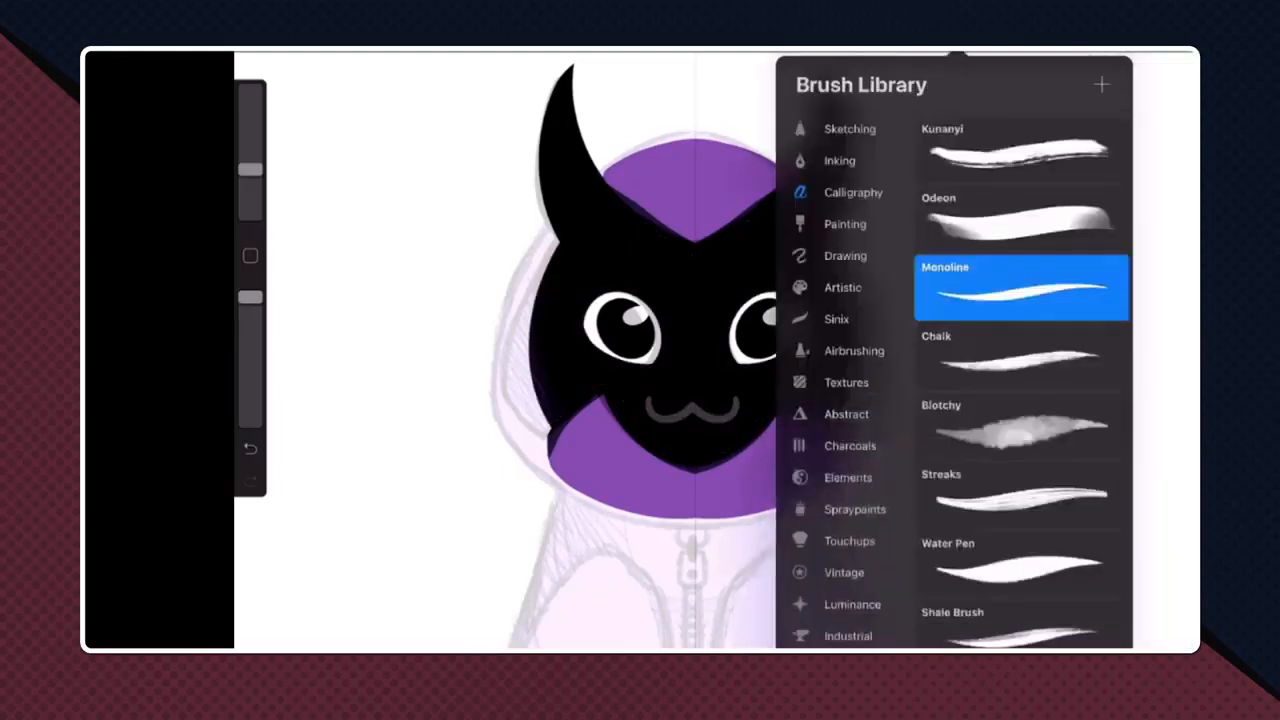
{"action": "left_click", "coordinate": [957, 50]}
{"action": "scroll", "coordinate": [695, 350], "scroll_direction": "up", "scroll_amount": 4}
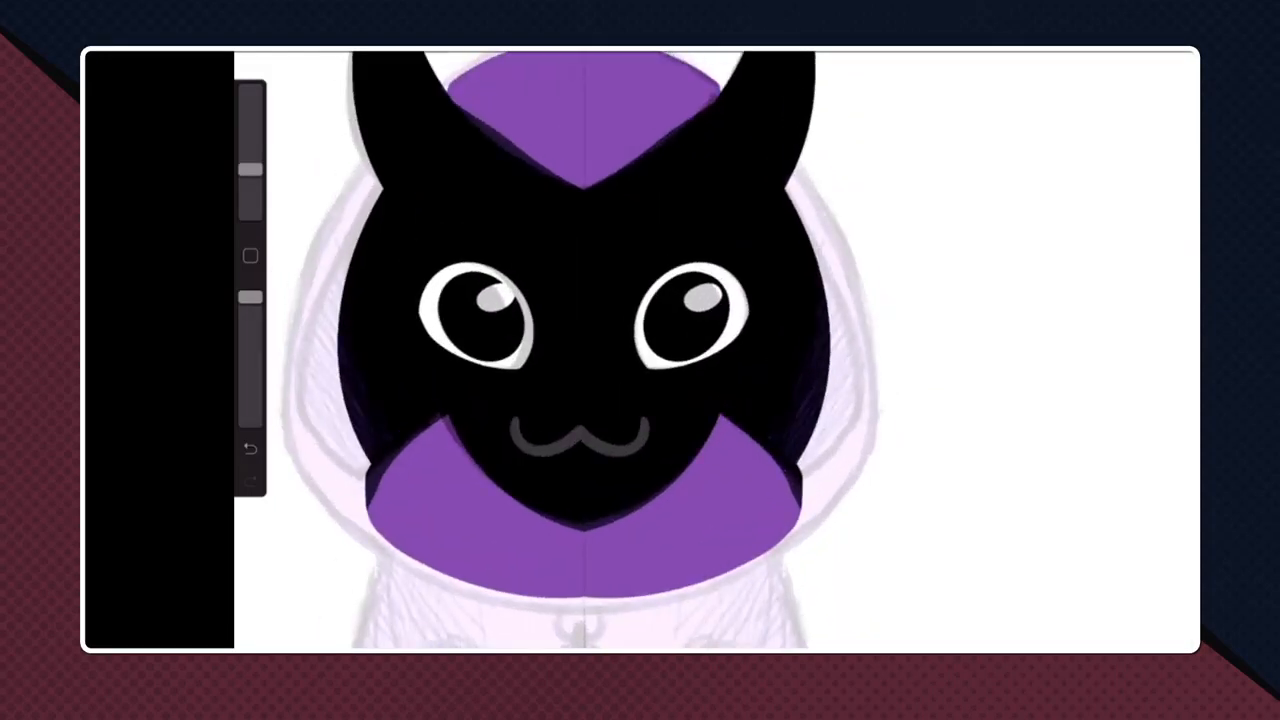
{"action": "mouse_move", "coordinate": [788, 186]}
{"action": "left_mouse_down"}
{"action": "mouse_move", "coordinate": [862, 420]}
{"action": "mouse_move", "coordinate": [802, 485]}
{"action": "left_mouse_up"}
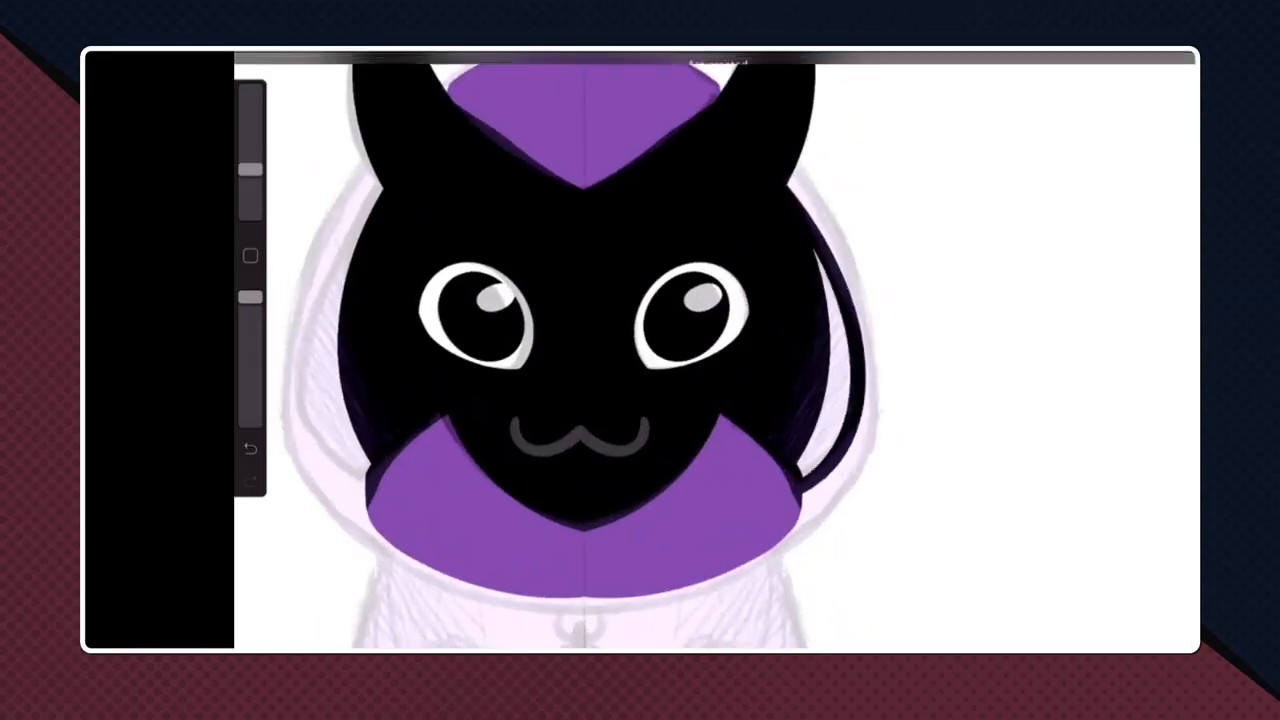
{"action": "key", "text": "ctrl+z"}
{"action": "key", "text": "ctrl+z"}
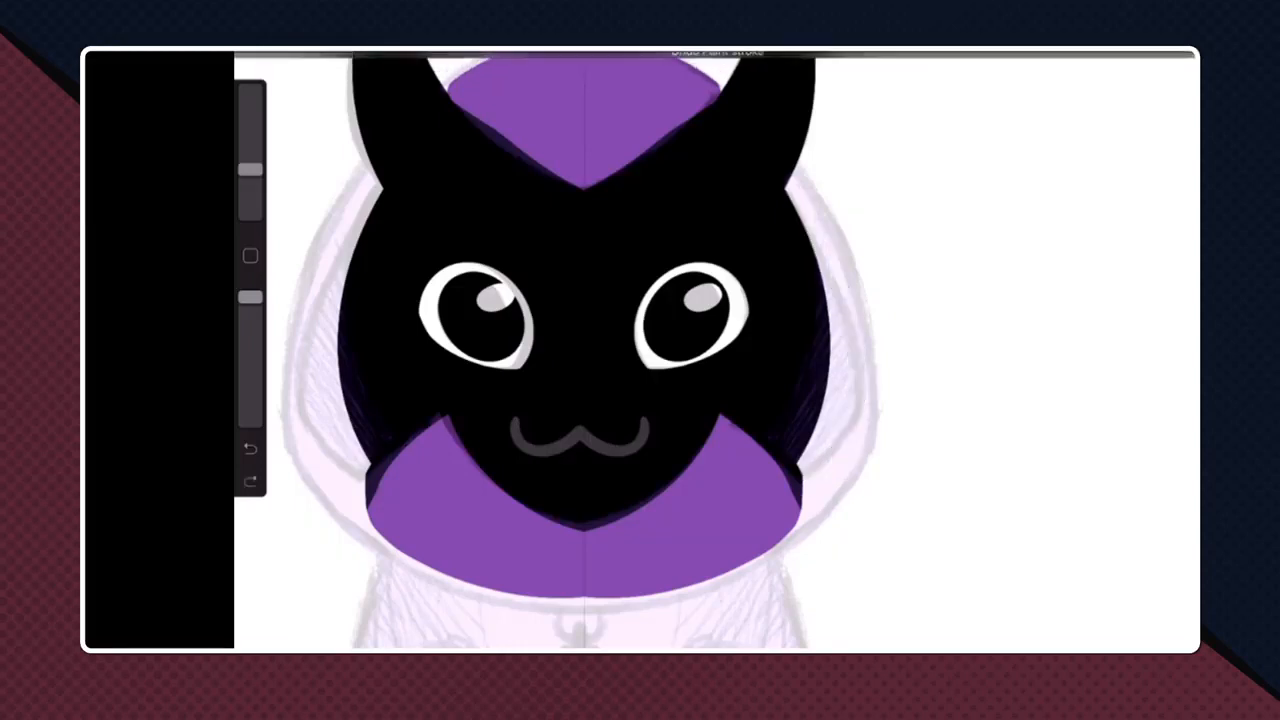
- Turn on Drawing Assist for Layer 20
{"action": "left_click", "coordinate": [1127, 52]}
{"action": "left_click", "coordinate": [990, 603]}
{"action": "left_click", "coordinate": [815, 528]}
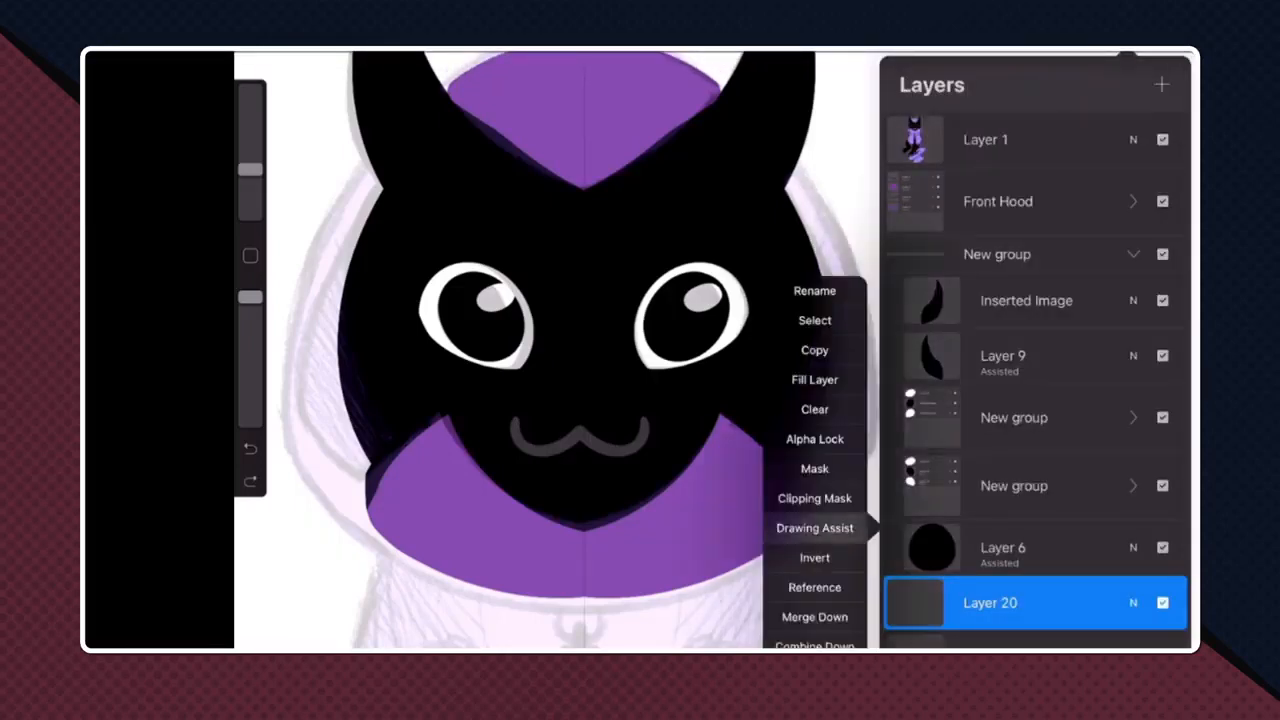
{"action": "left_click", "coordinate": [1127, 52]}
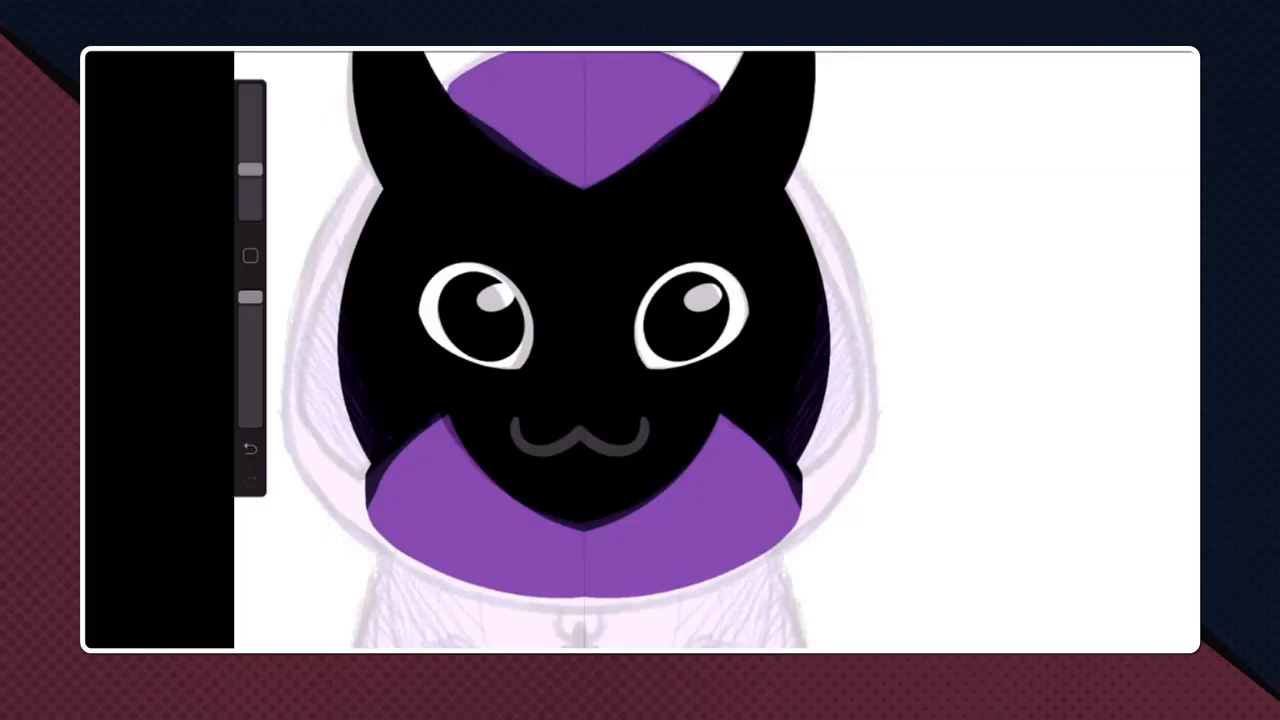
- Try to draw mirrored curves along both inner edges of the hood beside the face, then undo them
{"action": "mouse_move", "coordinate": [790, 190]}
{"action": "left_mouse_down"}
{"action": "mouse_move", "coordinate": [846, 303]}
{"action": "mouse_move", "coordinate": [804, 478]}
{"action": "left_mouse_up"}
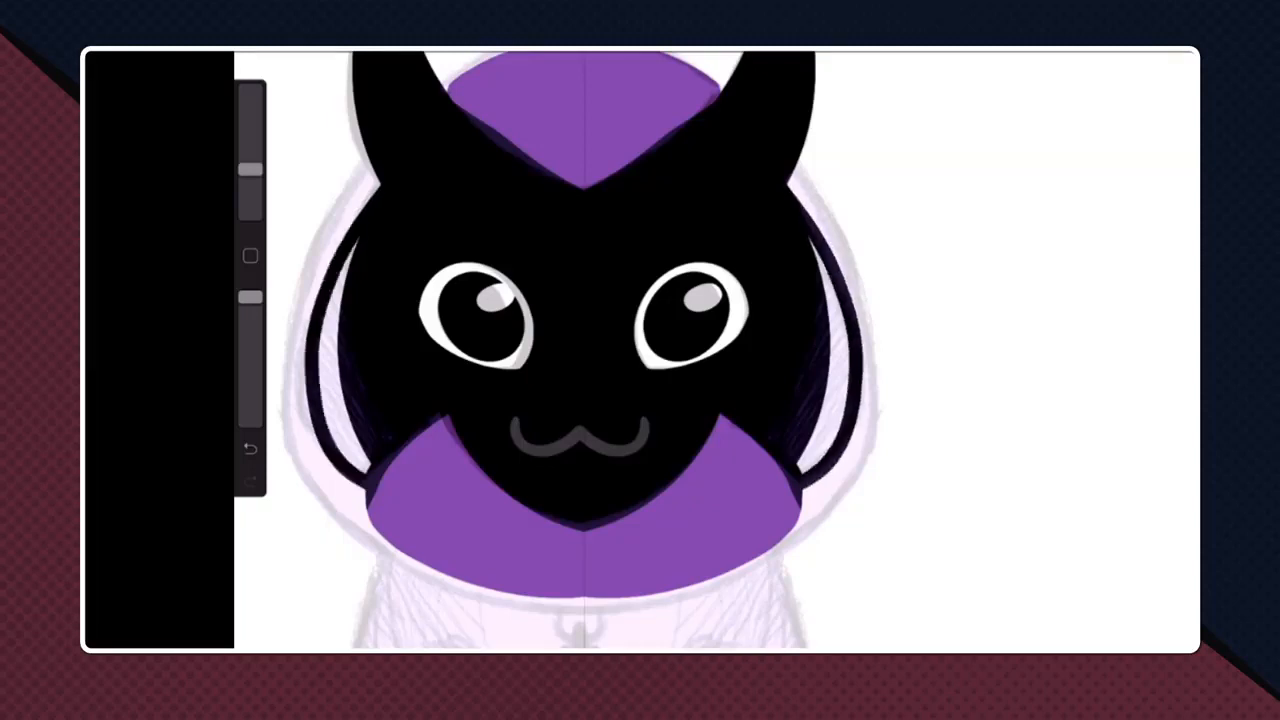
{"action": "key", "text": "ctrl+z"}
{"action": "scroll", "coordinate": [716, 350], "scroll_direction": "down", "scroll_amount": 3}
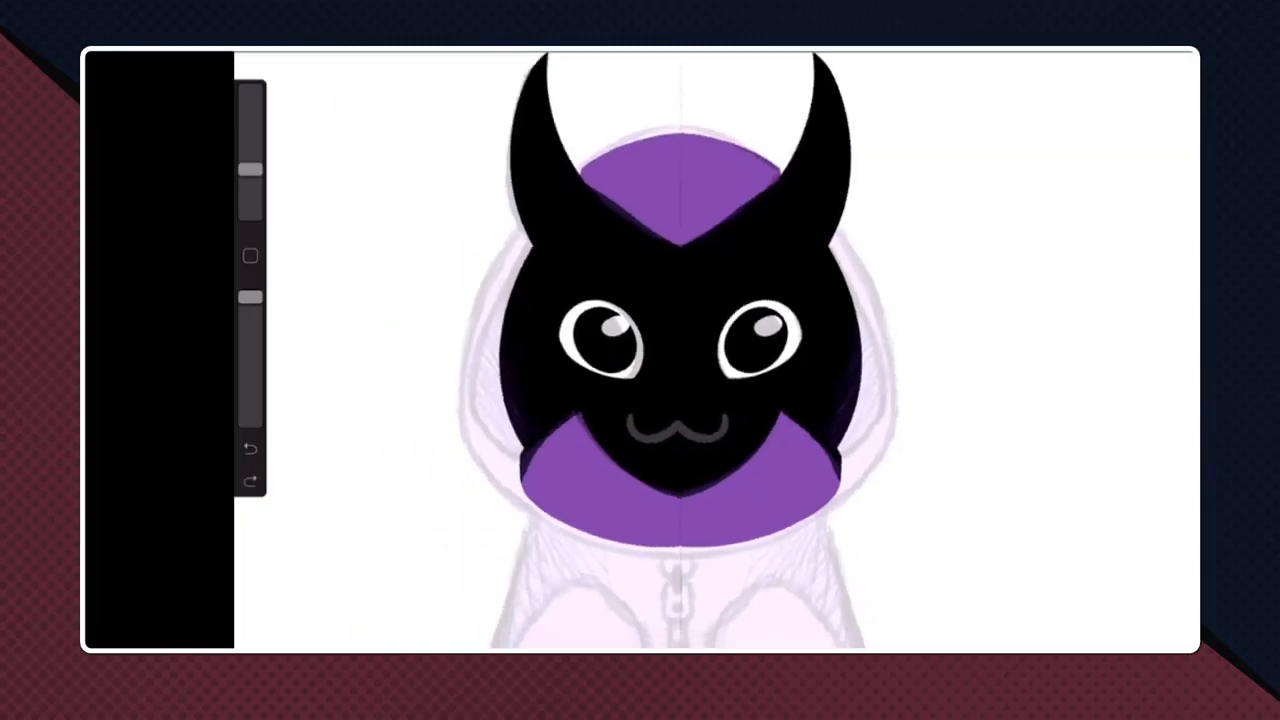
- Draw mirrored curved strokes on Layer 20 along both inner edges of the hood, from beside the upper face to the lower hood
{"action": "mouse_move", "coordinate": [832, 246]}
{"action": "left_mouse_down"}
{"action": "mouse_move", "coordinate": [869, 328]}
{"action": "mouse_move", "coordinate": [841, 460]}
{"action": "left_mouse_up"}
{"action": "key", "text": "ctrl+z"}
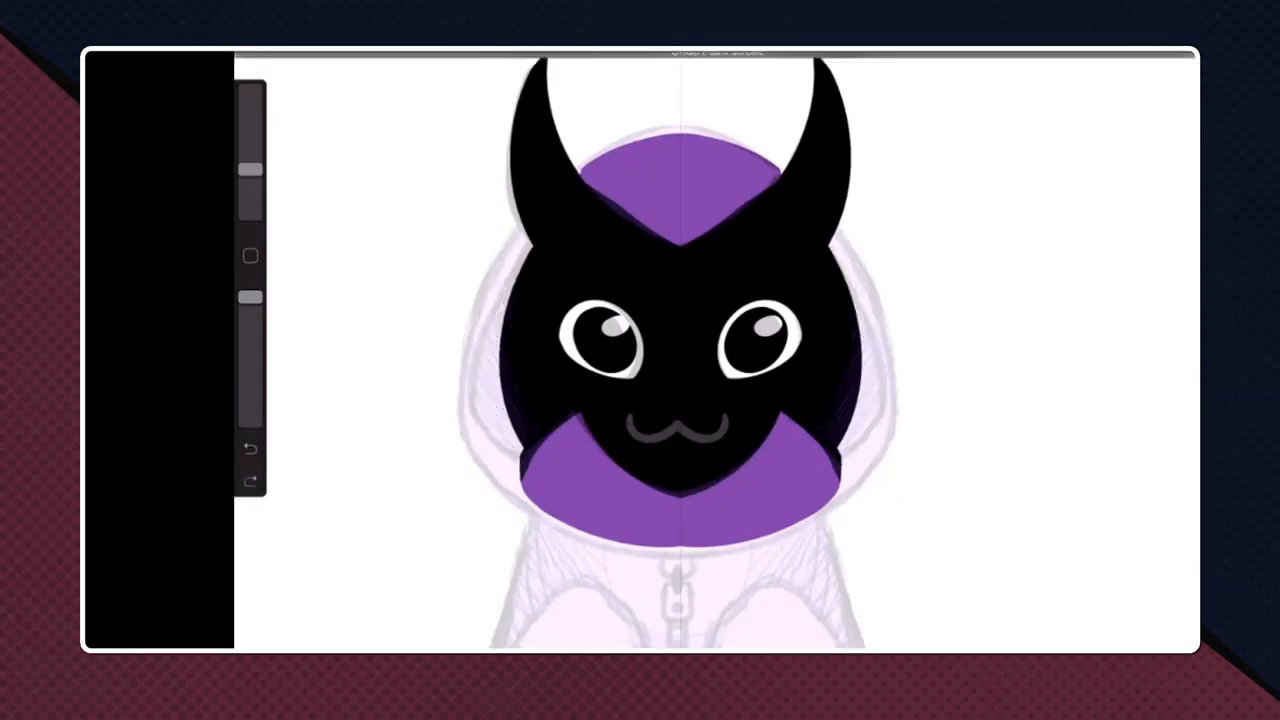
{"action": "mouse_move", "coordinate": [850, 274]}
{"action": "left_mouse_down"}
{"action": "mouse_move", "coordinate": [884, 368]}
{"action": "mouse_move", "coordinate": [843, 473]}
{"action": "left_mouse_up"}
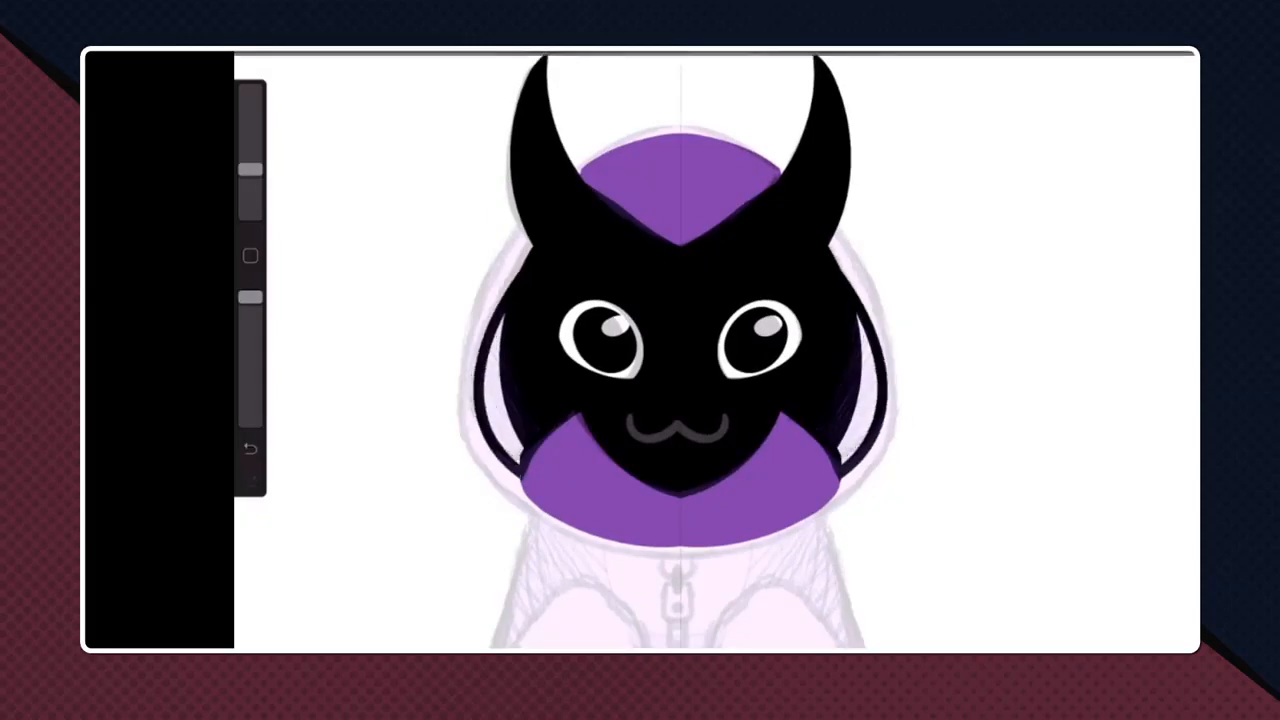
{"action": "scroll", "coordinate": [700, 350], "scroll_direction": "down", "scroll_amount": 5}
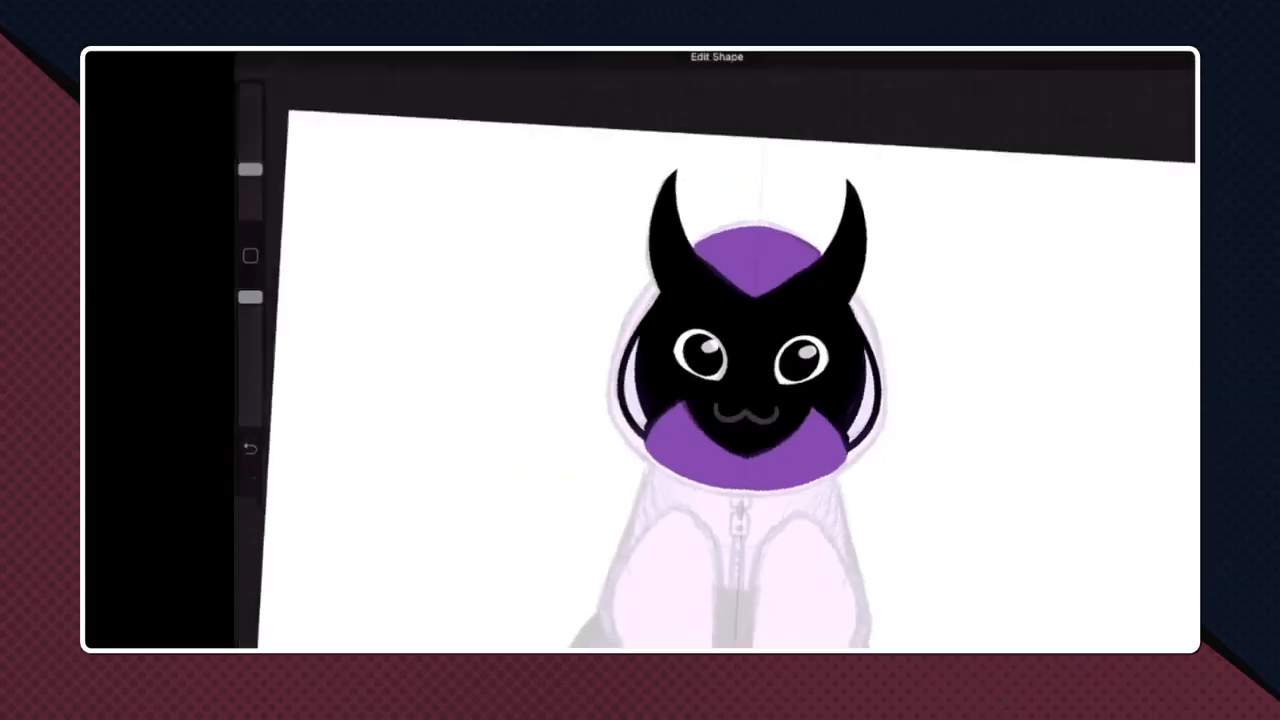
{"action": "scroll", "coordinate": [700, 350], "scroll_direction": "up", "scroll_amount": 5}
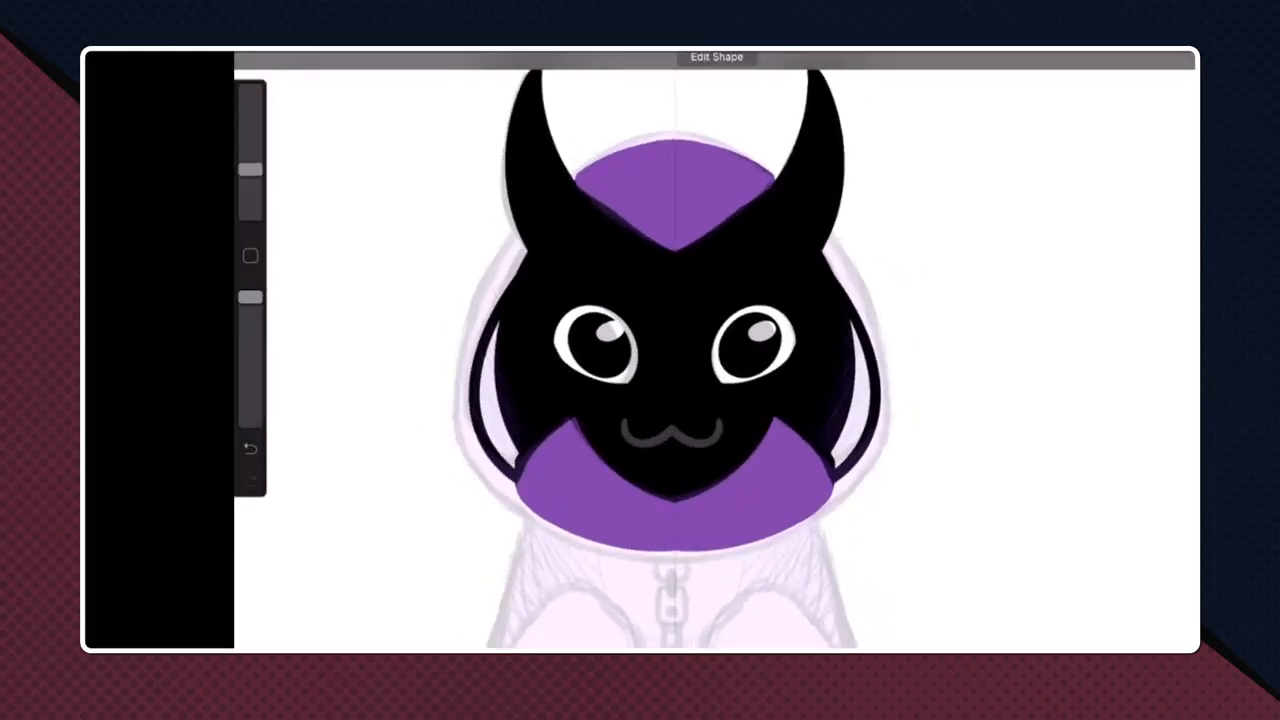
- Select the hood's right inner curve with a freehand selection, then cut and paste it onto its own layer
{"action": "left_click", "coordinate": [1127, 52]}
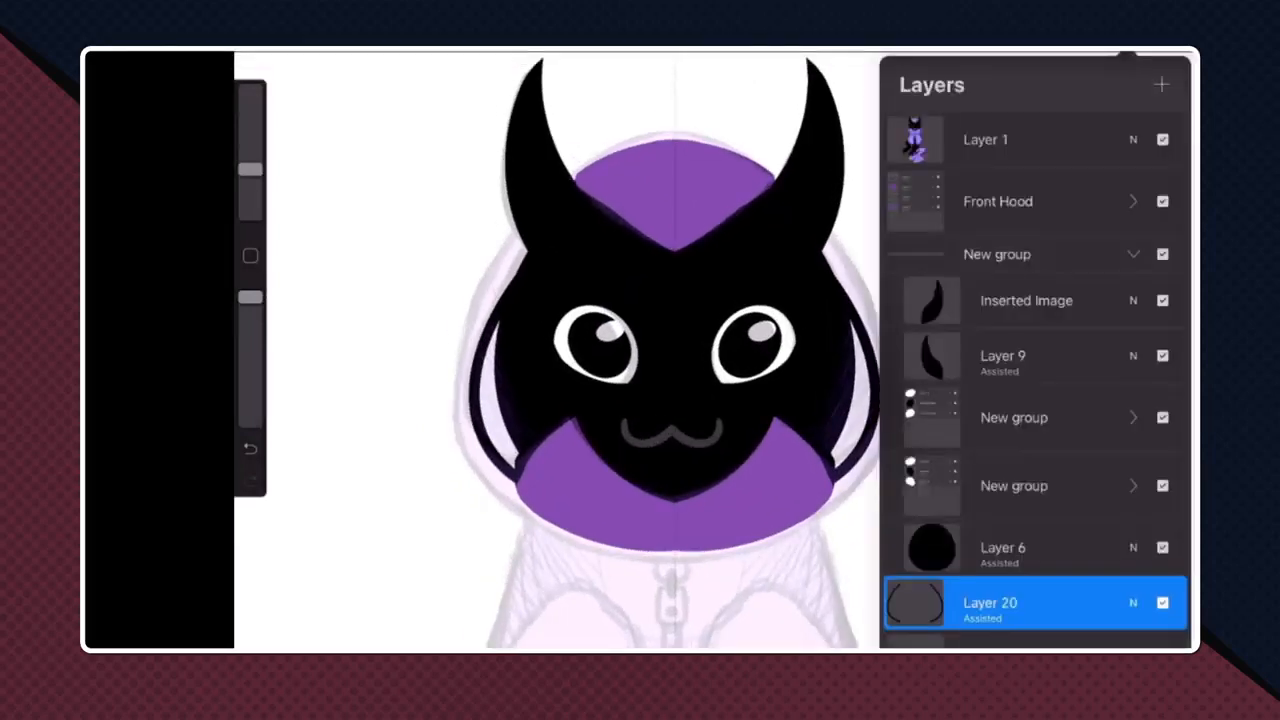
{"action": "scroll", "coordinate": [1035, 400], "scroll_direction": "down", "scroll_amount": 2}
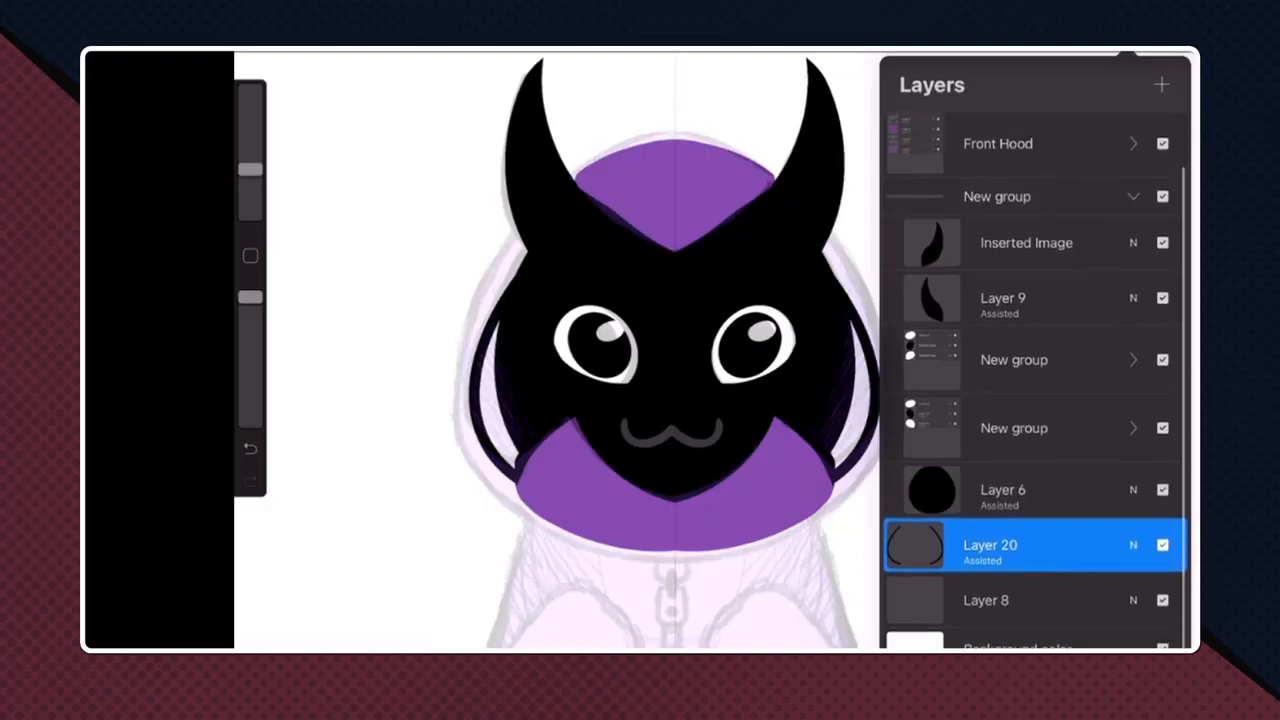
{"action": "left_click", "coordinate": [382, 52]}
{"action": "mouse_move", "coordinate": [692, 159]}
{"action": "left_mouse_down"}
{"action": "mouse_move", "coordinate": [636, 514]}
{"action": "mouse_move", "coordinate": [866, 167]}
{"action": "mouse_move", "coordinate": [692, 159]}
{"action": "left_mouse_up"}
{"action": "left_click", "coordinate": [327, 52]}
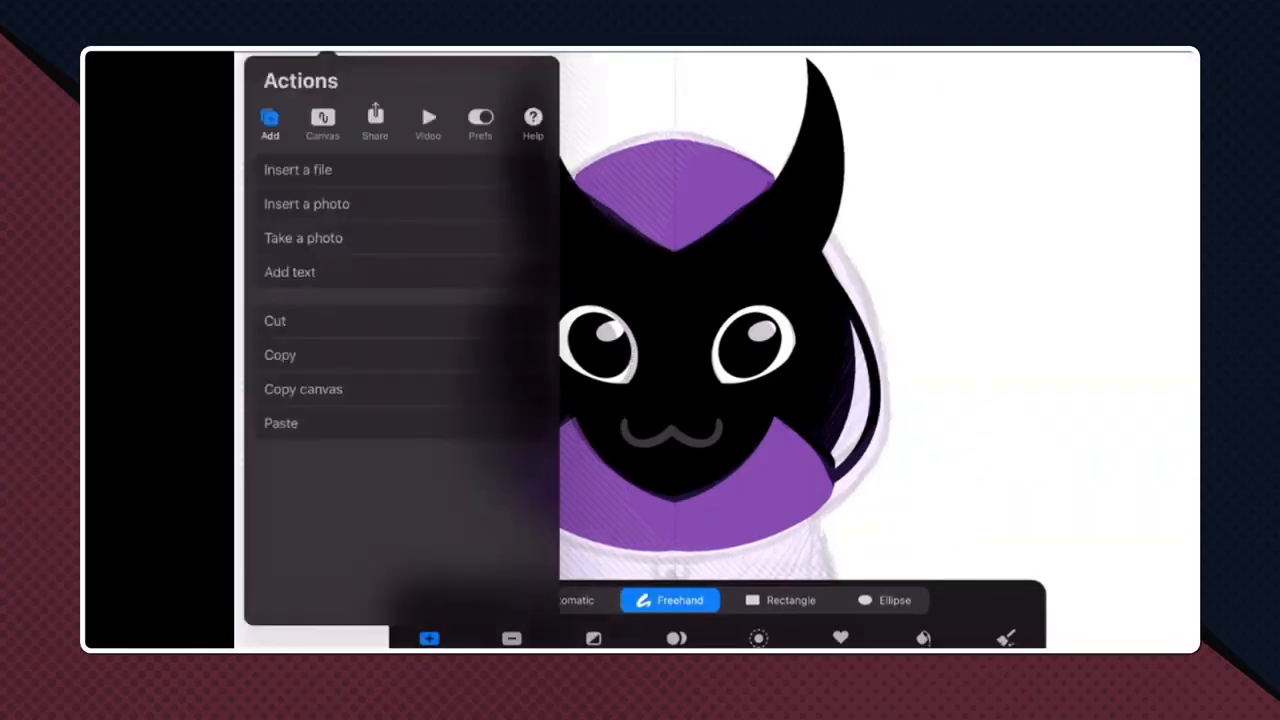
{"action": "left_click", "coordinate": [275, 320]}
{"action": "left_click", "coordinate": [281, 423]}
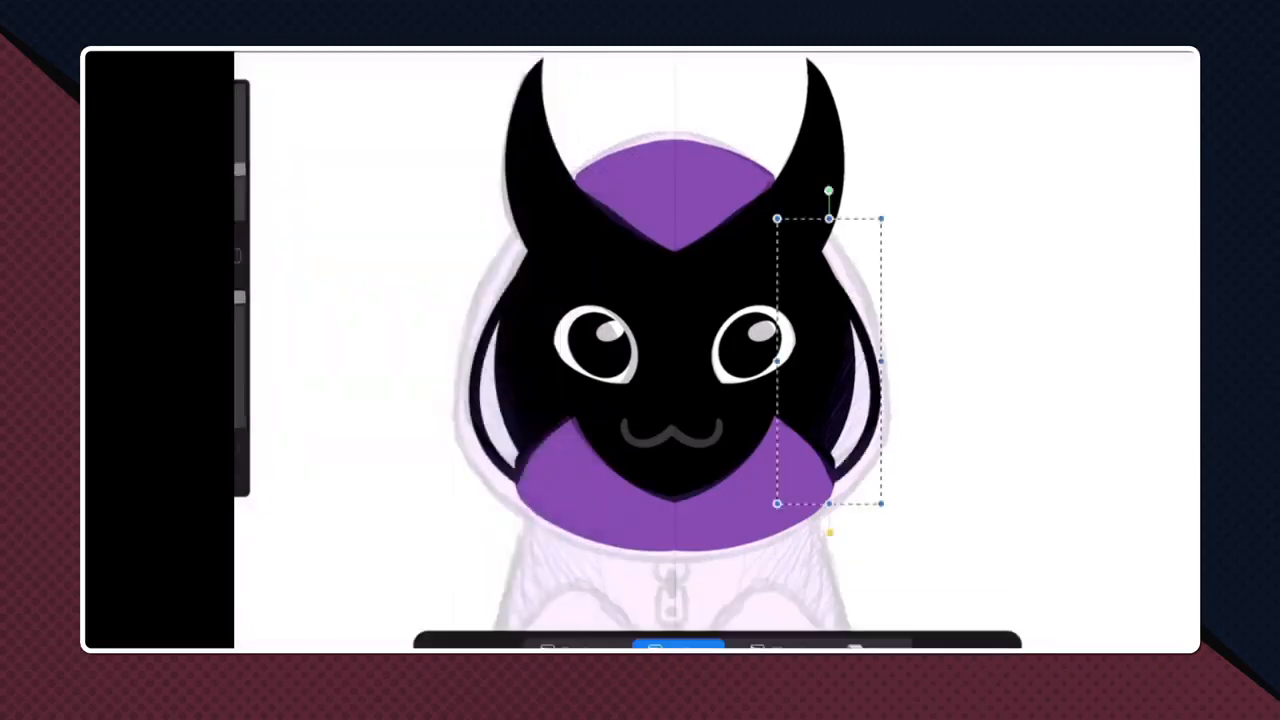
- Turn on Drawing Assist for Layer 8
{"action": "left_click", "coordinate": [1127, 53]}
{"action": "scroll", "coordinate": [1036, 400], "scroll_direction": "down", "scroll_amount": 1}
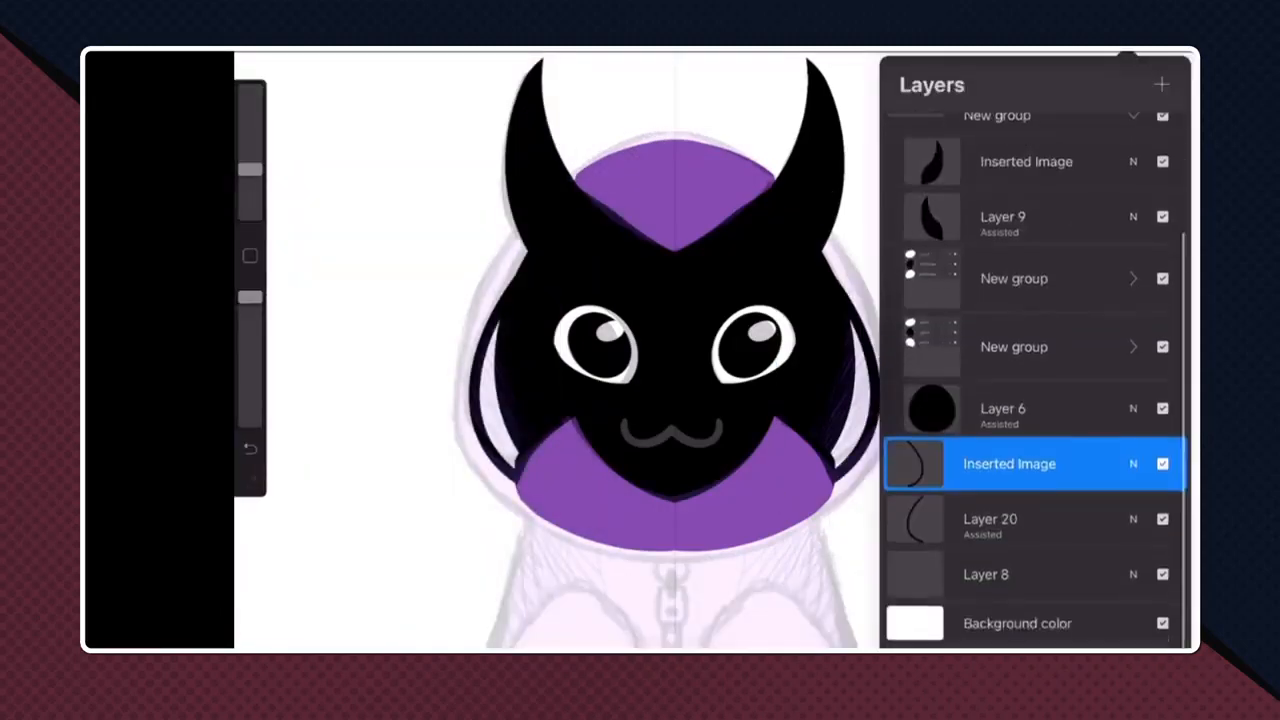
{"action": "left_click", "coordinate": [1010, 600]}
{"action": "left_click", "coordinate": [1000, 600]}
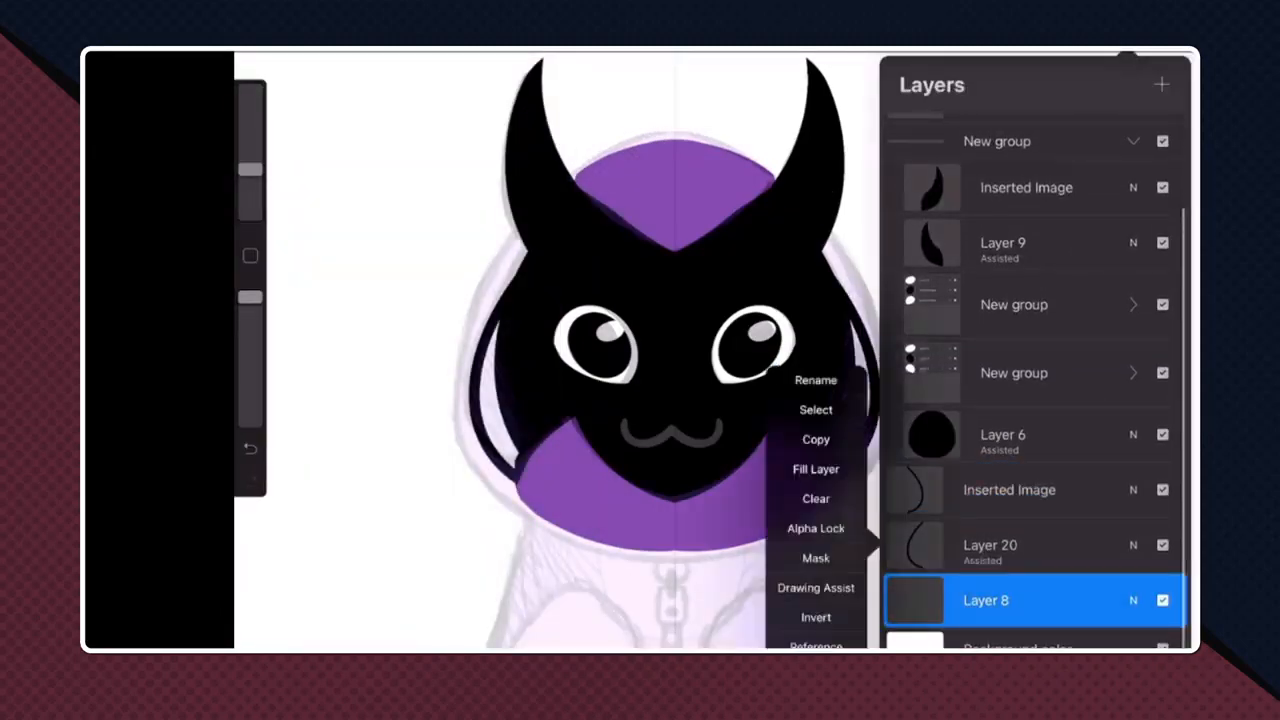
{"action": "left_click", "coordinate": [815, 589]}
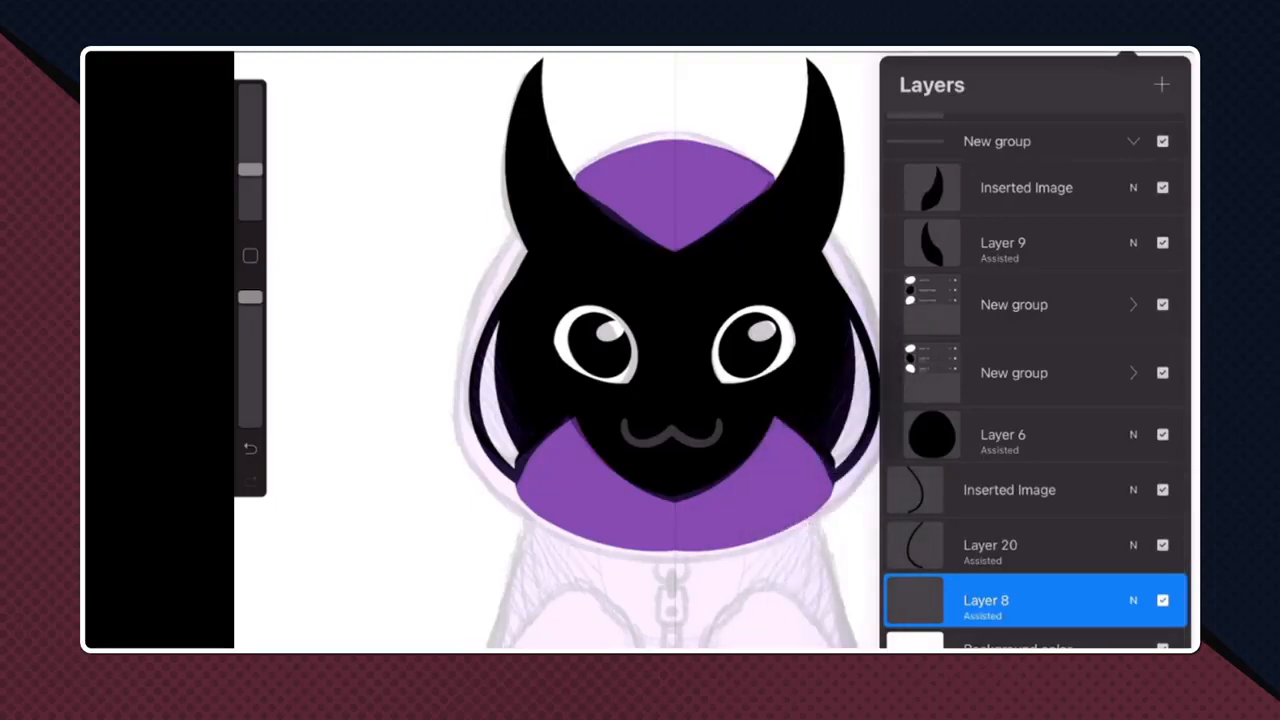
- Add a new layer, move it beneath Layer 8, and make Layer 8 the active layer
{"action": "left_click", "coordinate": [1161, 84]}
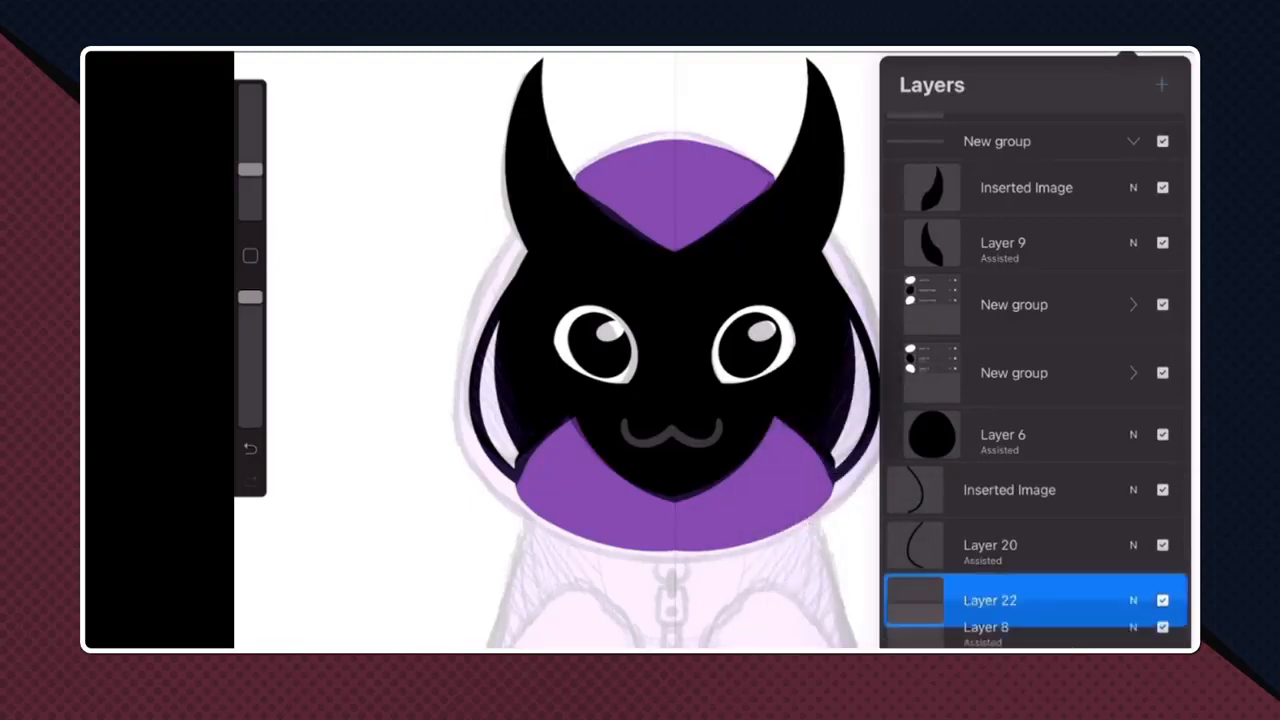
{"action": "left_click_drag", "start_coordinate": [1015, 614], "coordinate": [1020, 587]}
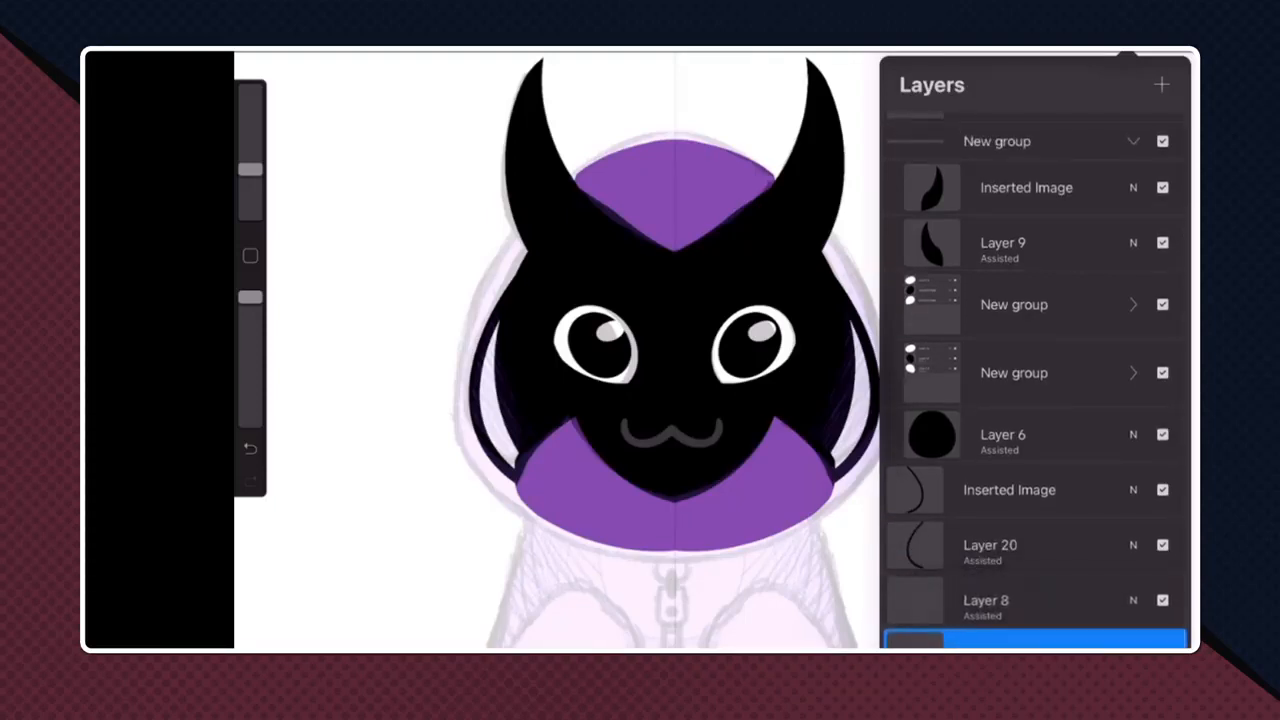
{"action": "left_click", "coordinate": [1015, 601]}
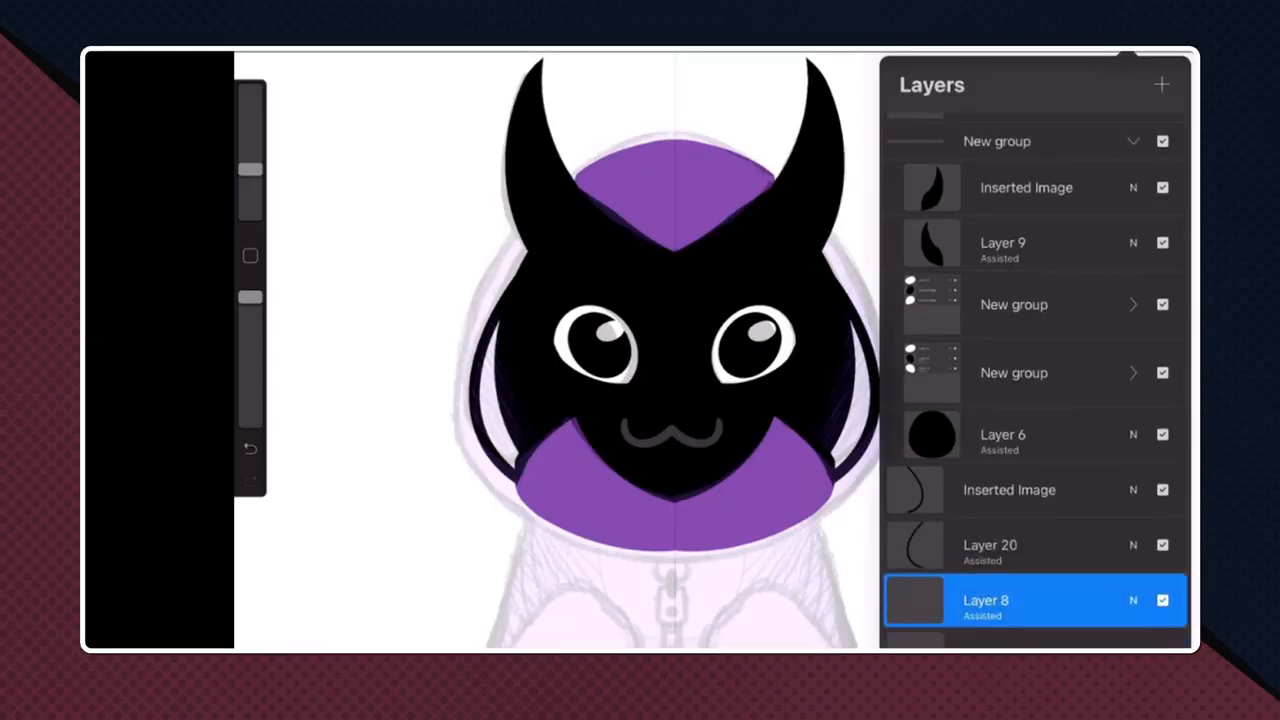
{"action": "left_click", "coordinate": [400, 350]}
{"action": "scroll", "coordinate": [640, 350], "scroll_direction": "up", "scroll_amount": 3}
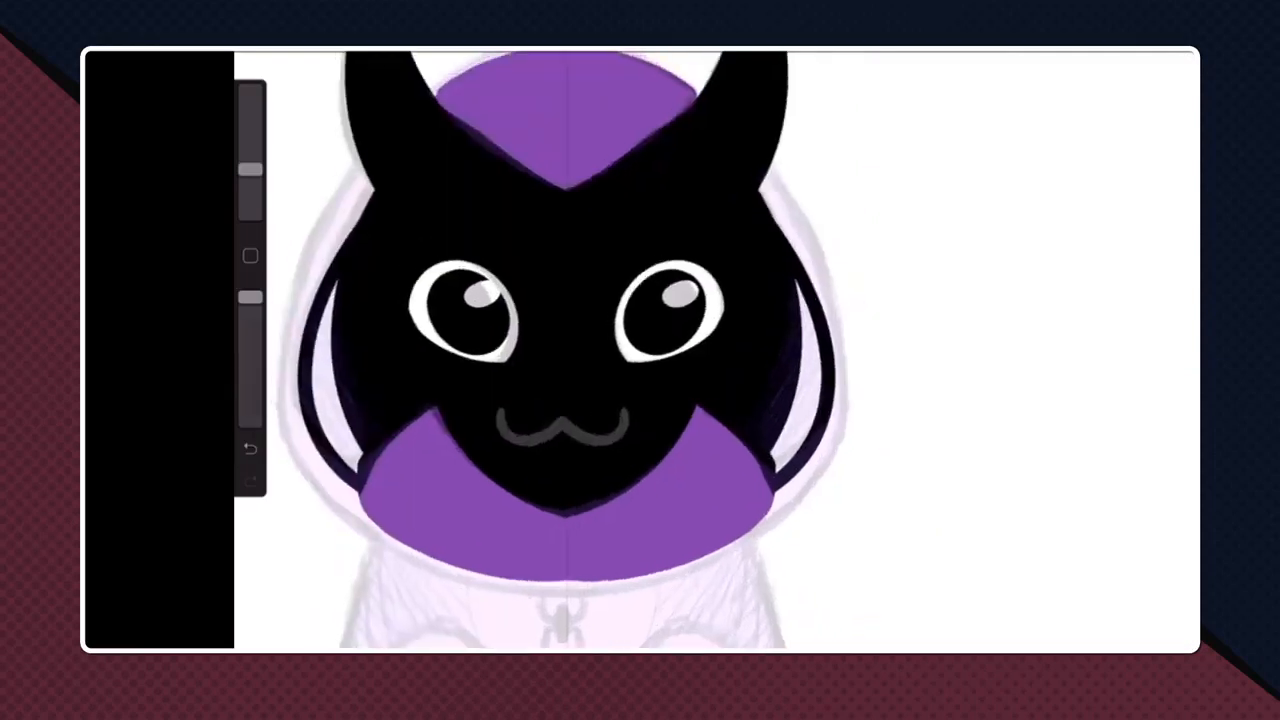
{"action": "scroll", "coordinate": [600, 350], "scroll_direction": "down", "scroll_amount": 1}
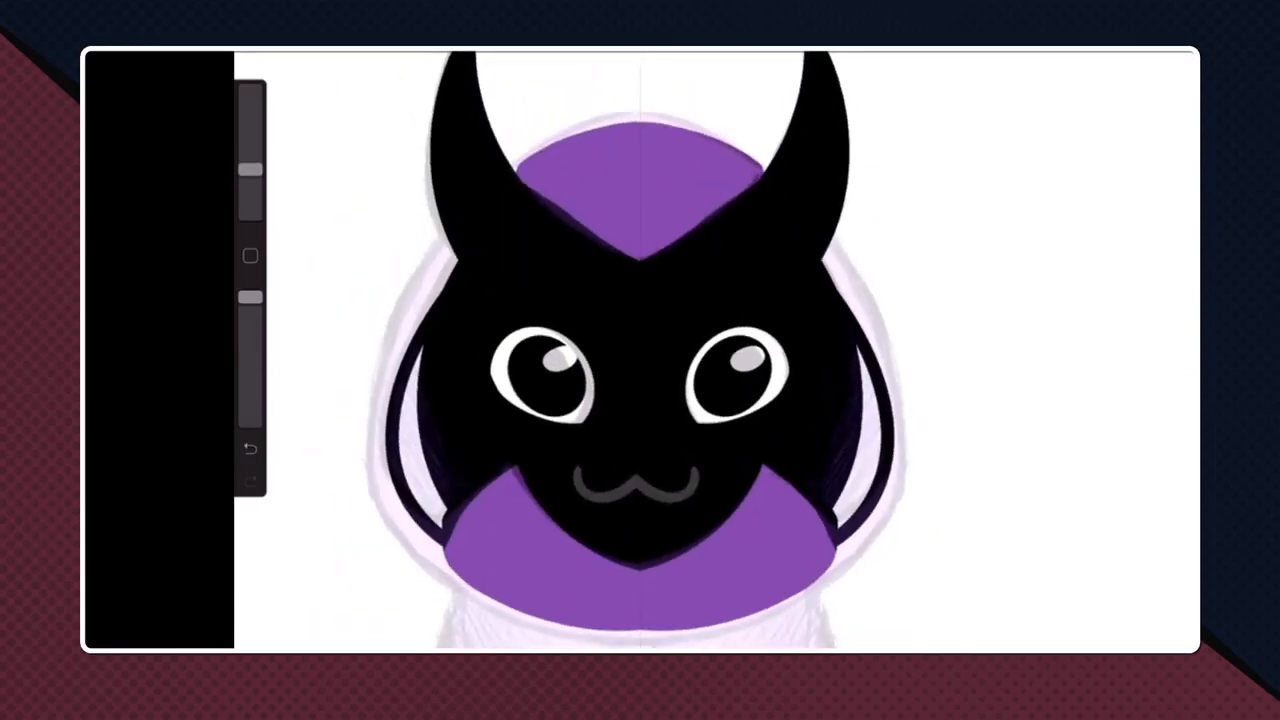
{"action": "scroll", "coordinate": [640, 350], "scroll_direction": "up", "scroll_amount": 2}
{"action": "left_click", "coordinate": [1127, 53]}
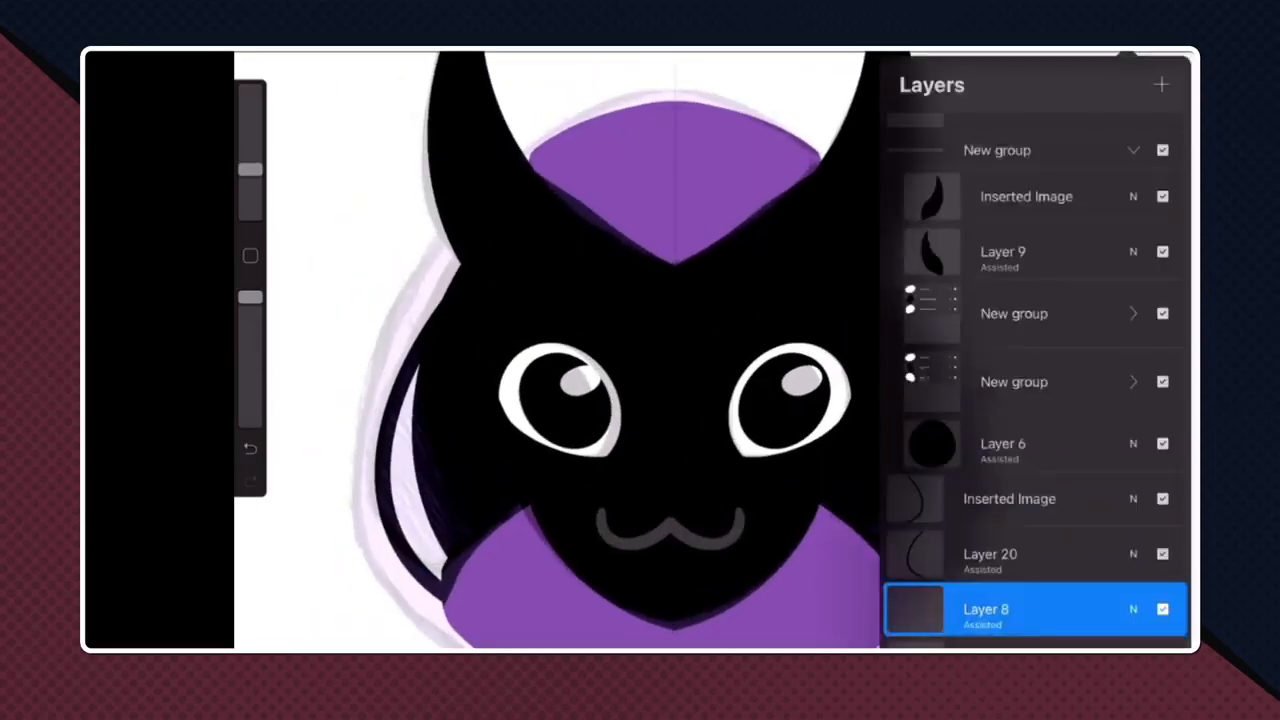
{"action": "left_click", "coordinate": [986, 610]}
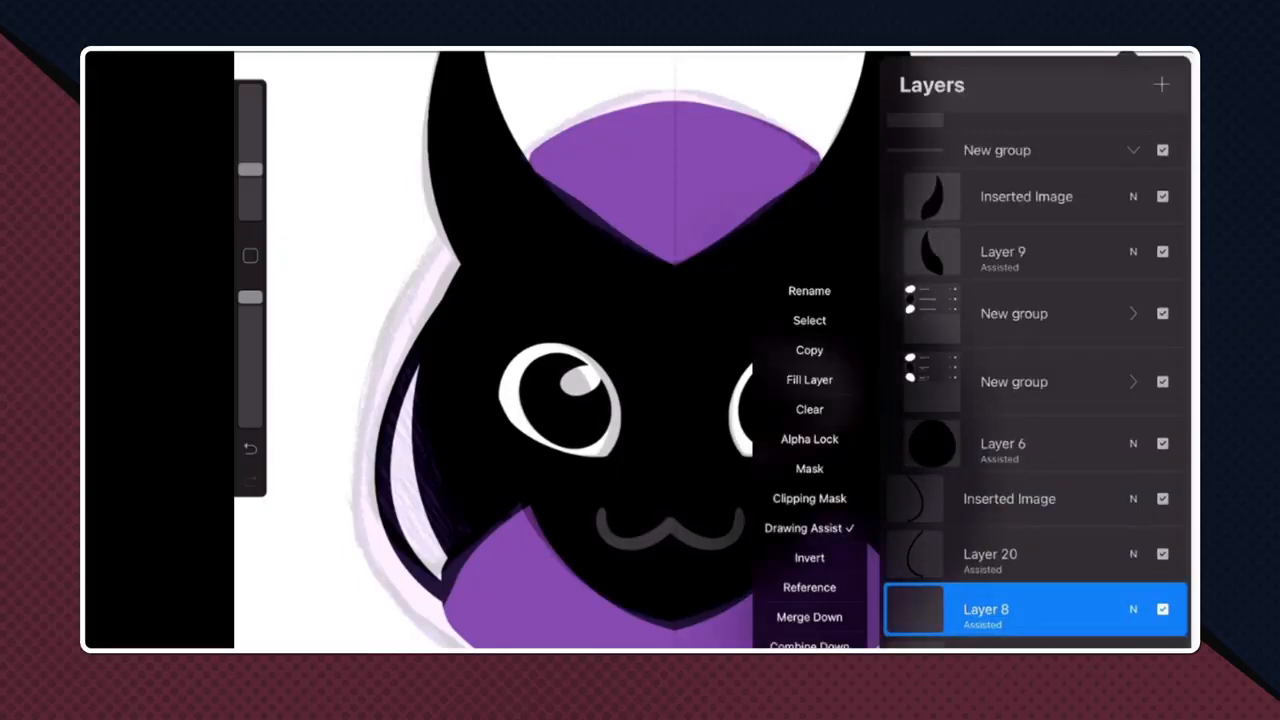
{"action": "left_click", "coordinate": [986, 610]}
{"action": "scroll", "coordinate": [560, 350], "scroll_direction": "up", "scroll_amount": 2}
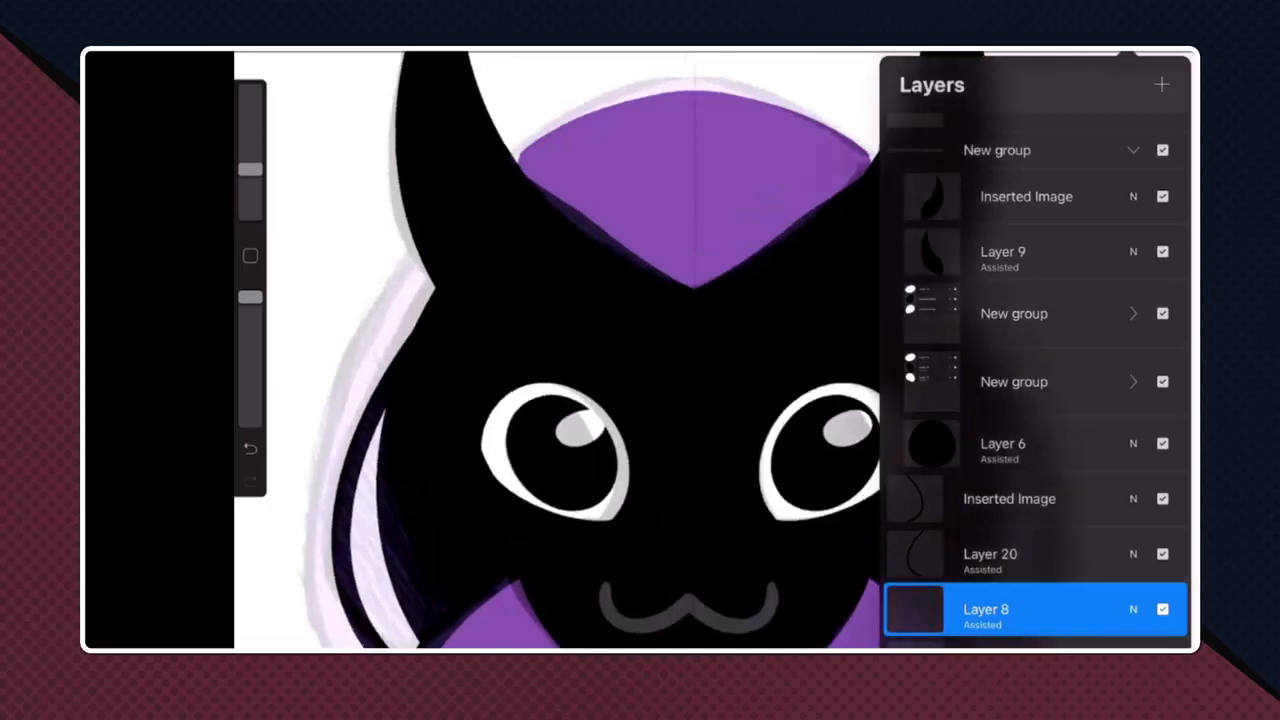
{"action": "scroll", "coordinate": [560, 350], "scroll_direction": "up", "scroll_amount": 2}
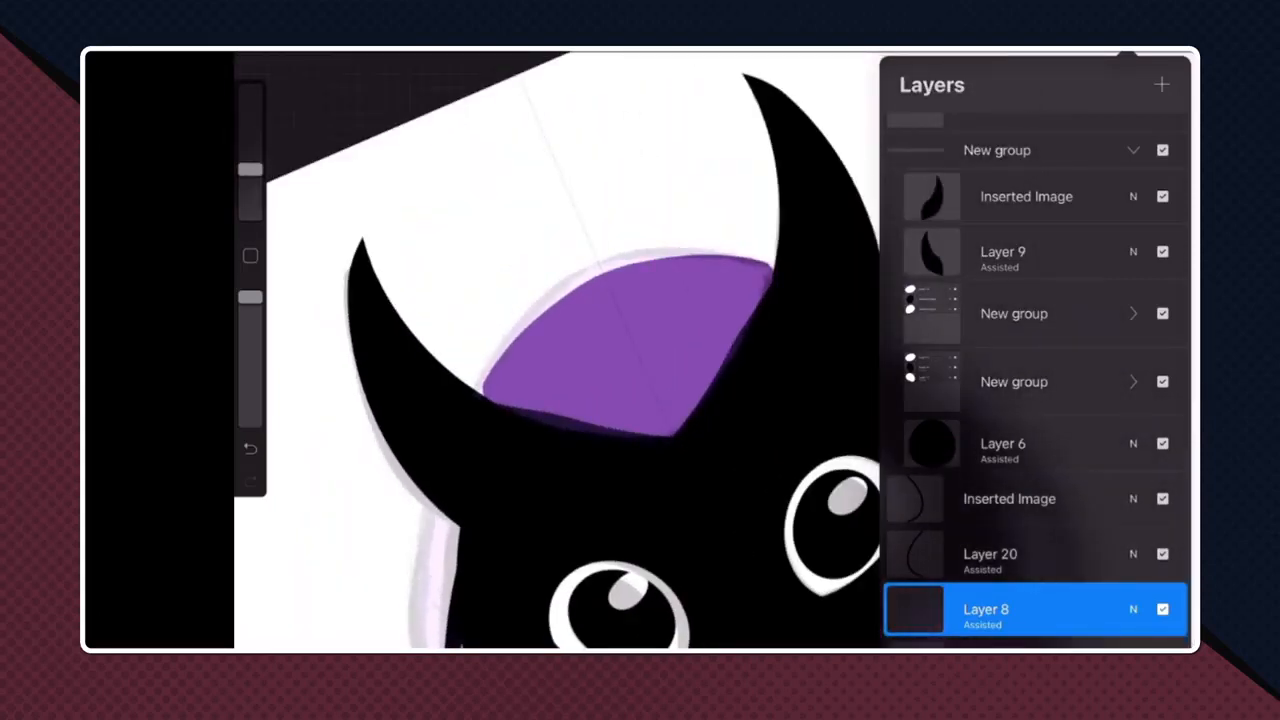
{"action": "scroll", "coordinate": [560, 350], "scroll_direction": "down", "scroll_amount": 1}
{"action": "left_click", "coordinate": [560, 350]}
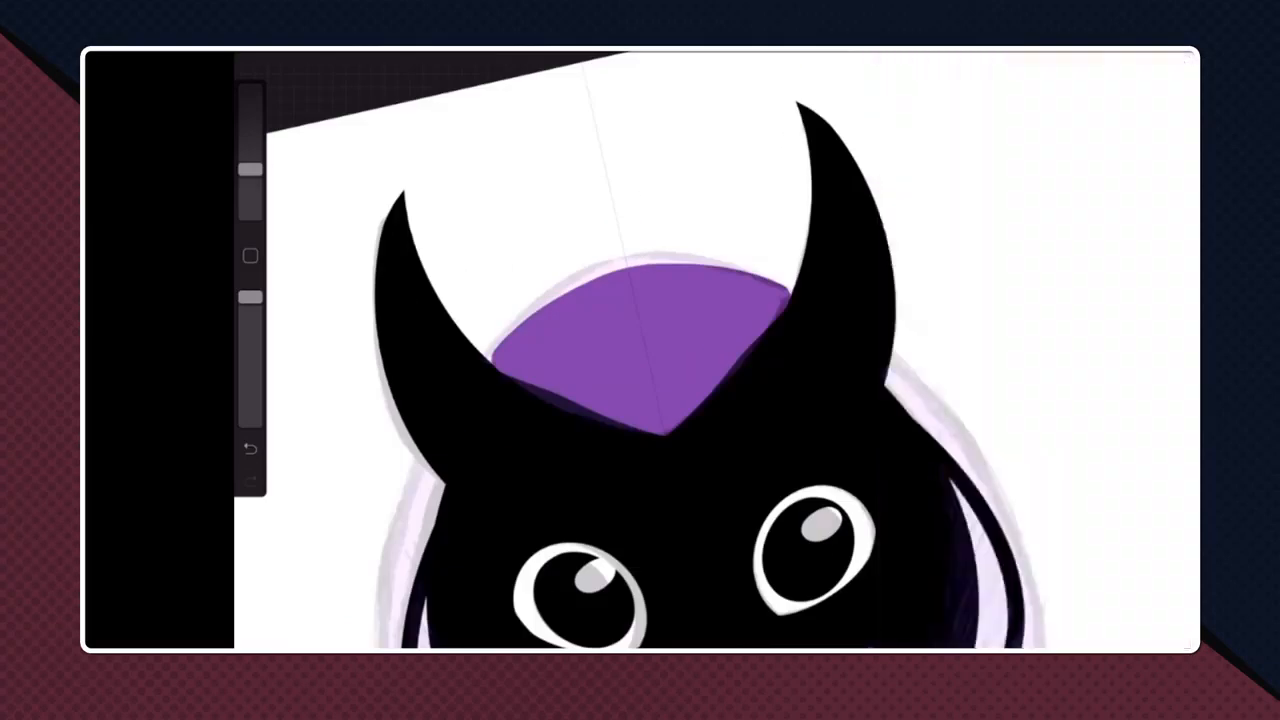
{"action": "scroll", "coordinate": [640, 350], "scroll_direction": "down", "scroll_amount": 2}
{"action": "left_click", "coordinate": [1112, 56]}
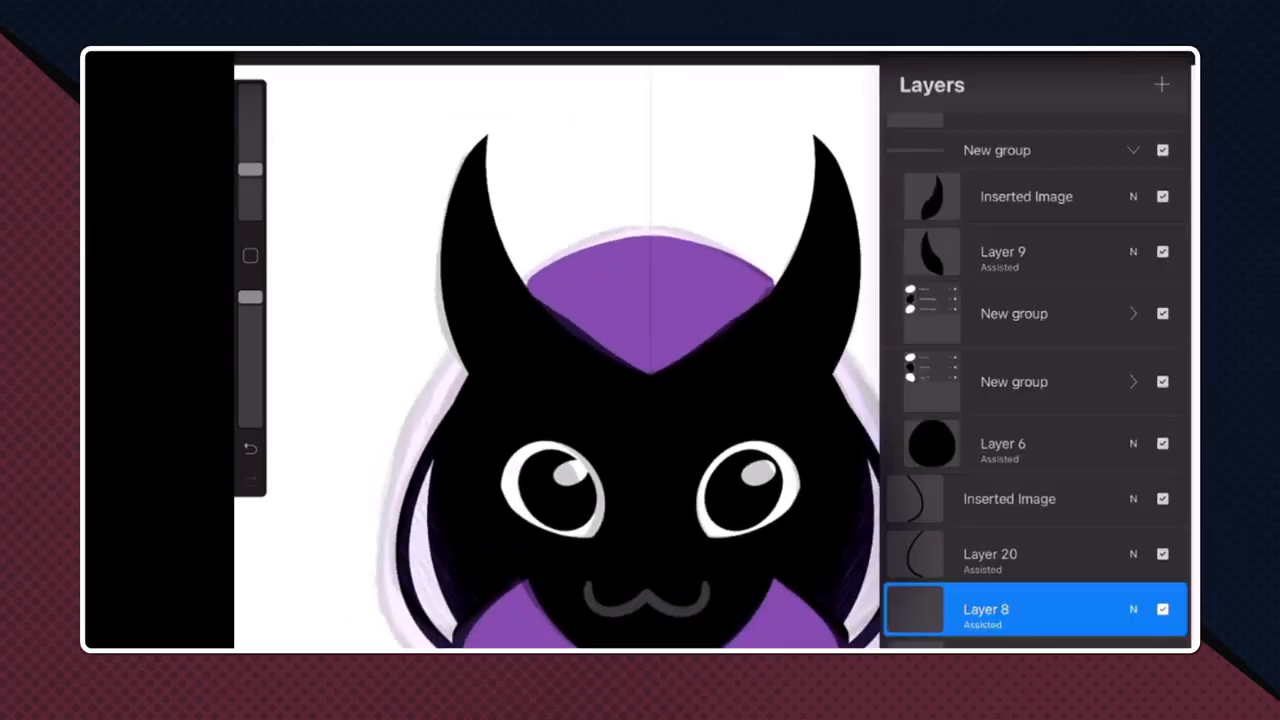
{"action": "left_click", "coordinate": [560, 350]}
{"action": "scroll", "coordinate": [640, 350], "scroll_direction": "up", "scroll_amount": 2}
{"action": "scroll", "coordinate": [700, 350], "scroll_direction": "down", "scroll_amount": 3}
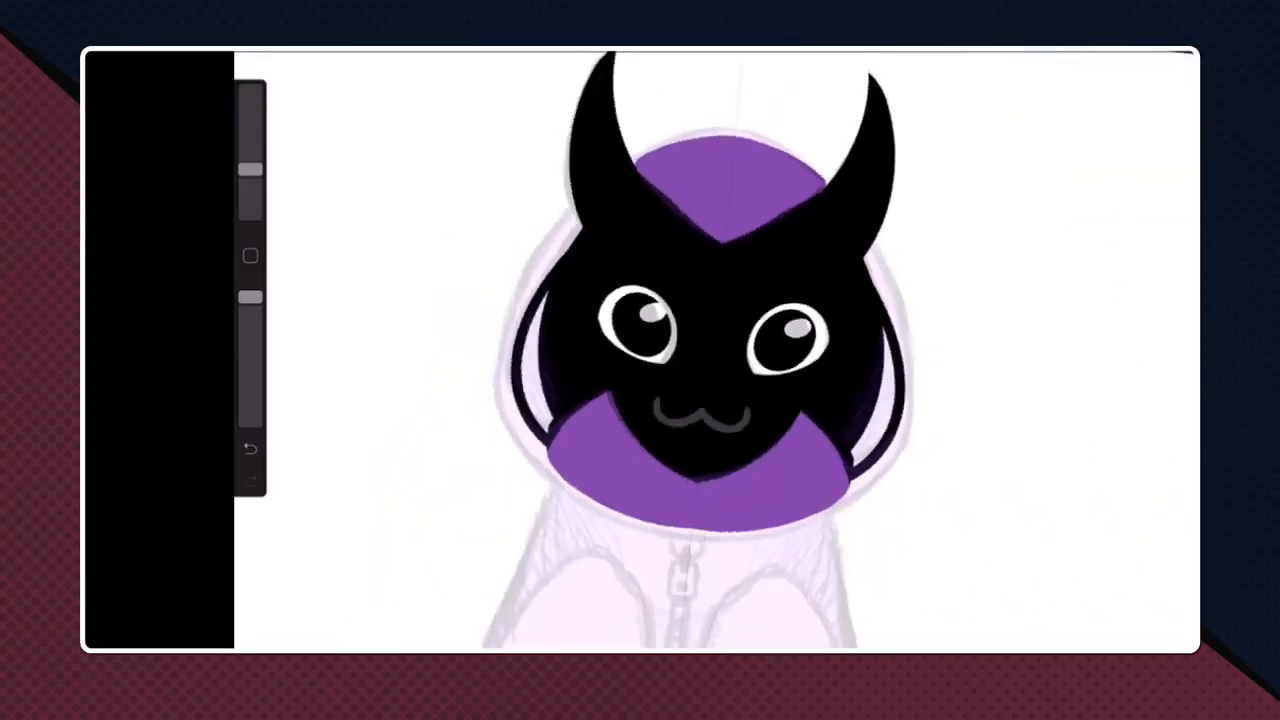
- Try to draw the hood's outer outline as mirrored curves around the head, then undo the strokes
{"action": "mouse_move", "coordinate": [690, 537]}
{"action": "left_mouse_down"}
{"action": "mouse_move", "coordinate": [785, 523]}
{"action": "mouse_move", "coordinate": [890, 448]}
{"action": "mouse_move", "coordinate": [908, 338]}
{"action": "mouse_move", "coordinate": [874, 273]}
{"action": "left_mouse_up"}
{"action": "key", "text": "ctrl+z"}
{"action": "mouse_move", "coordinate": [700, 540]}
{"action": "left_mouse_down"}
{"action": "mouse_move", "coordinate": [744, 540]}
{"action": "mouse_move", "coordinate": [920, 420]}
{"action": "mouse_move", "coordinate": [870, 240]}
{"action": "left_mouse_up"}
{"action": "left_click_drag", "start_coordinate": [826, 176], "coordinate": [740, 130]}
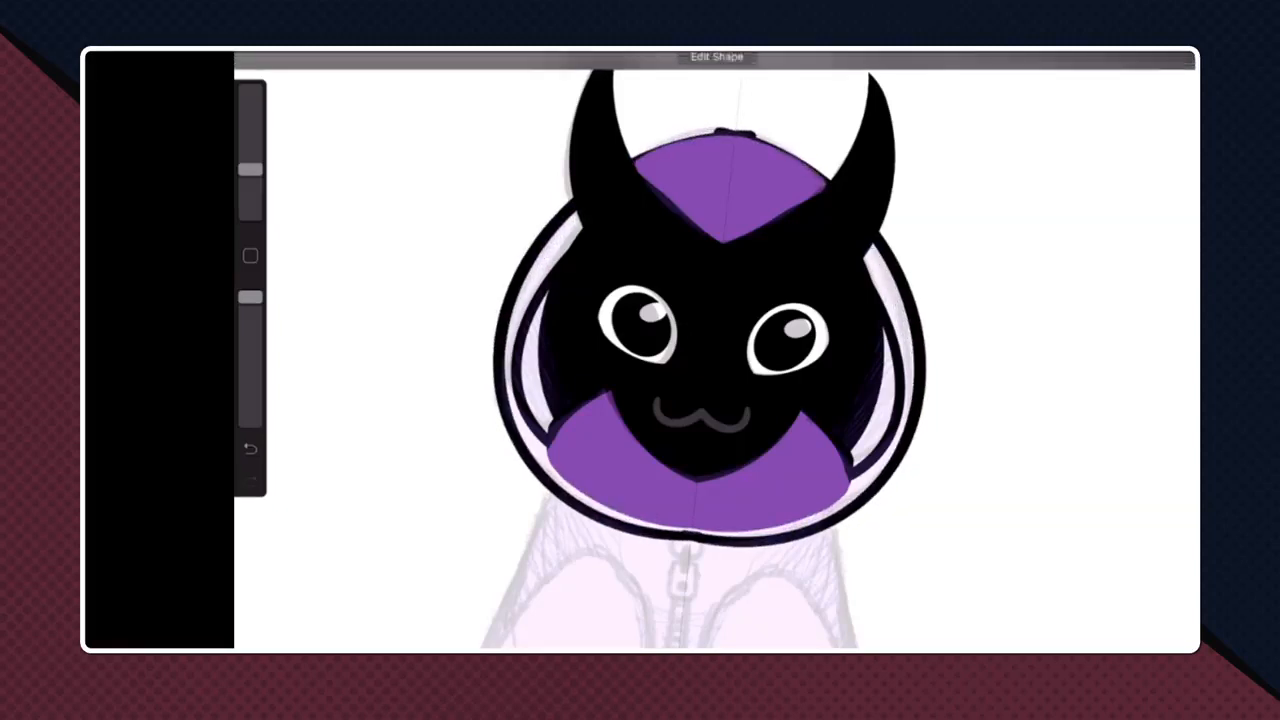
{"action": "key", "text": "ctrl+z"}
{"action": "key", "text": "ctrl+z"}
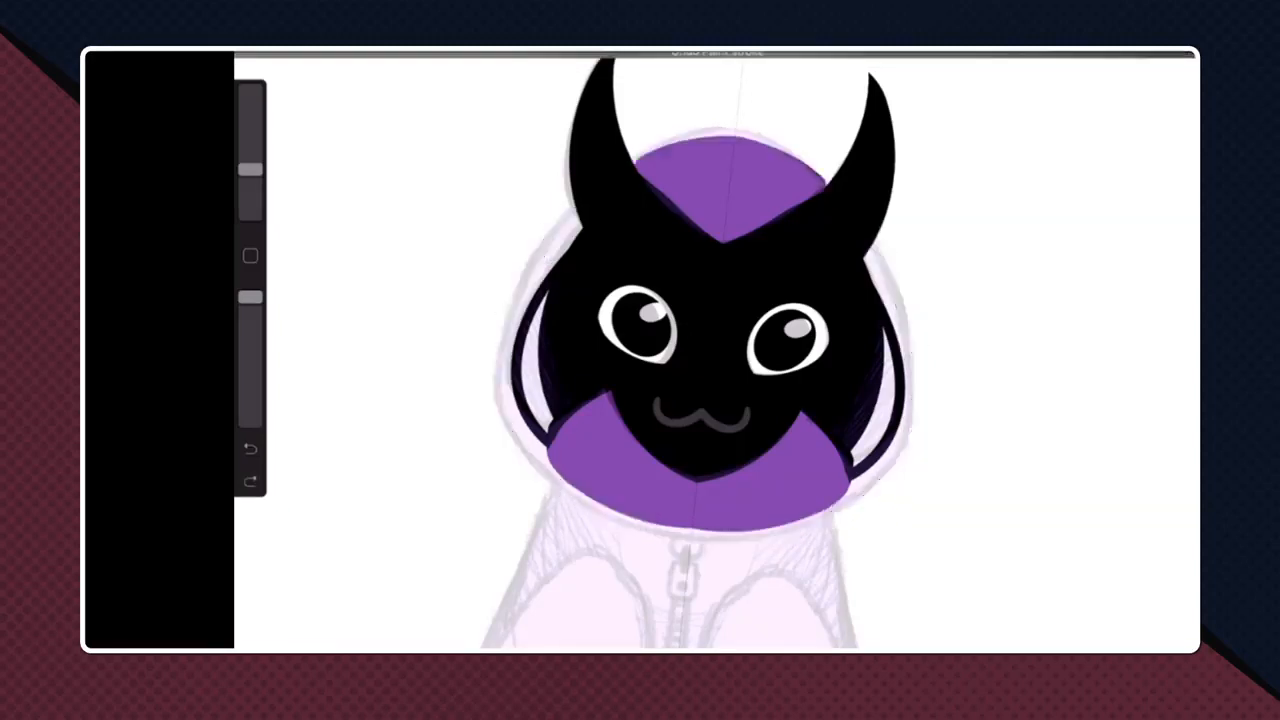
{"action": "mouse_move", "coordinate": [740, 125]}
{"action": "left_mouse_down"}
{"action": "mouse_move", "coordinate": [798, 140]}
{"action": "mouse_move", "coordinate": [890, 268]}
{"action": "mouse_move", "coordinate": [878, 470]}
{"action": "mouse_move", "coordinate": [863, 505]}
{"action": "mouse_move", "coordinate": [885, 519]}
{"action": "left_mouse_up"}
{"action": "key", "text": "ctrl+z"}
{"action": "key", "text": "ctrl+z"}
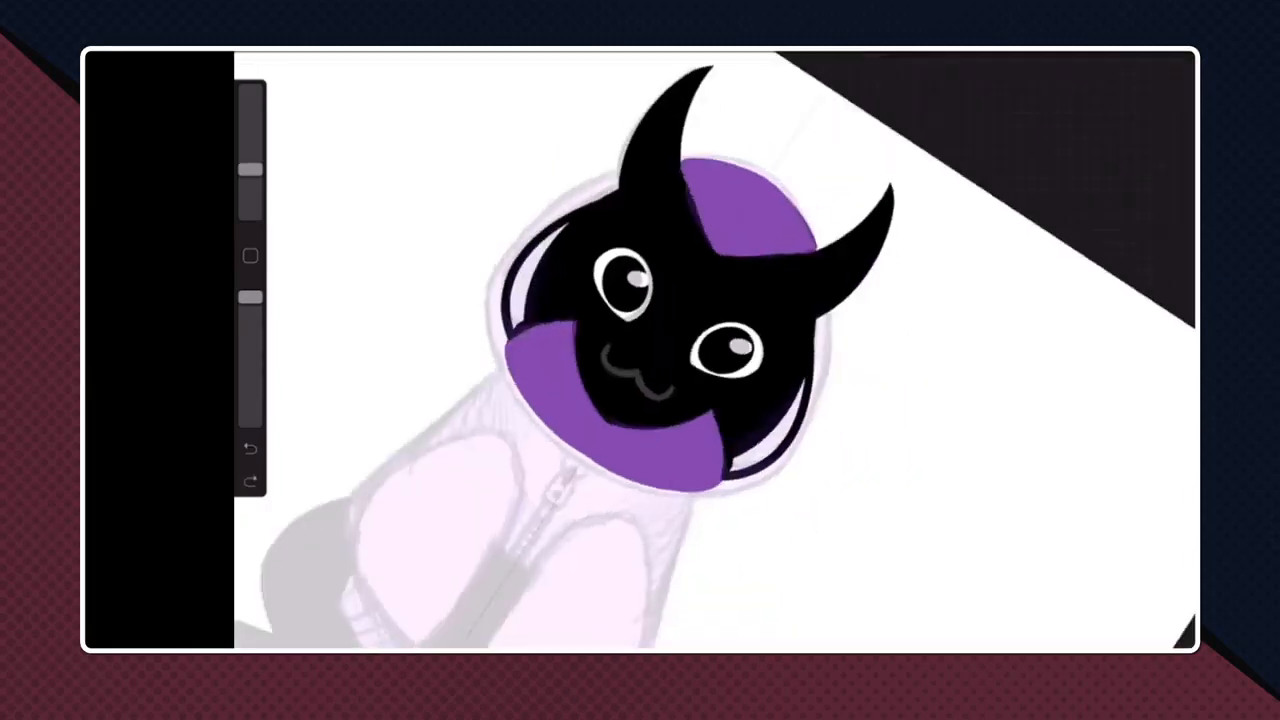
- Draw mirrored outer hood curves from the crown down past the cheeks, and close the gap between them at the crown
{"action": "mouse_move", "coordinate": [765, 165]}
{"action": "left_mouse_down"}
{"action": "mouse_move", "coordinate": [794, 185]}
{"action": "mouse_move", "coordinate": [834, 335]}
{"action": "mouse_move", "coordinate": [739, 550]}
{"action": "mouse_move", "coordinate": [714, 572]}
{"action": "left_mouse_up"}
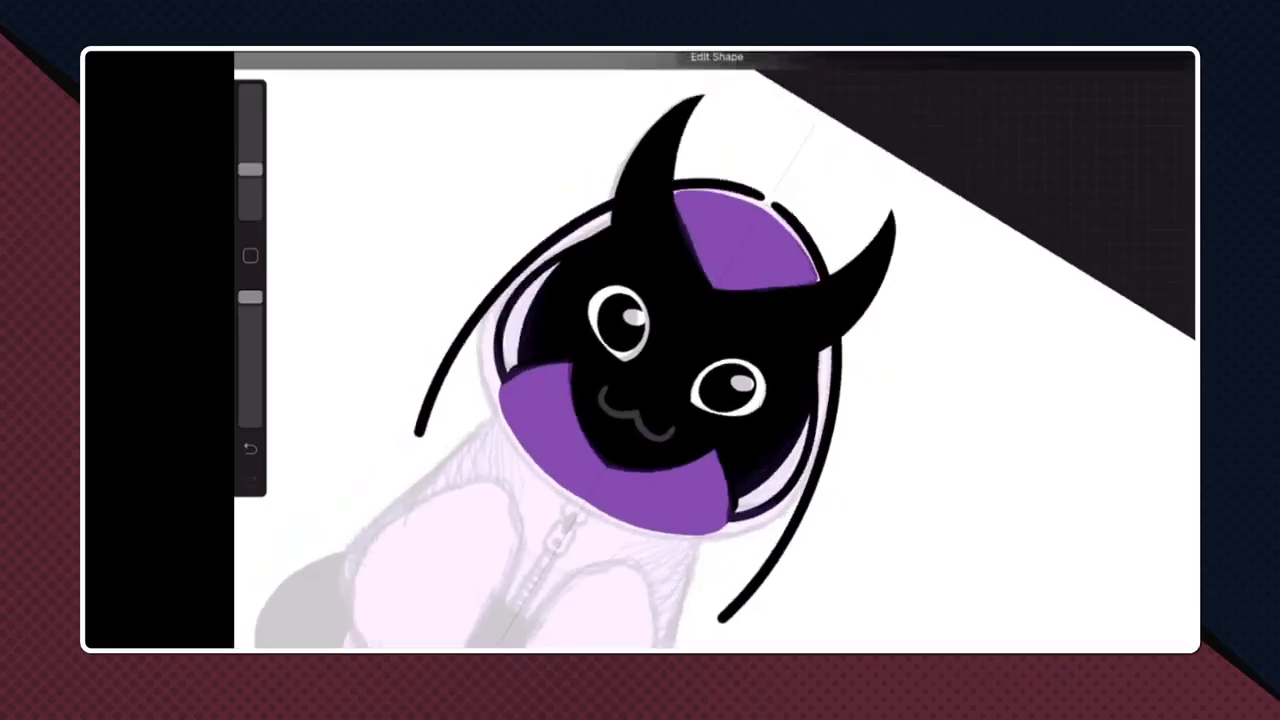
{"action": "scroll", "coordinate": [715, 265], "scroll_direction": "up", "scroll_amount": 10}
{"action": "left_click_drag", "start_coordinate": [653, 308], "coordinate": [666, 348]}
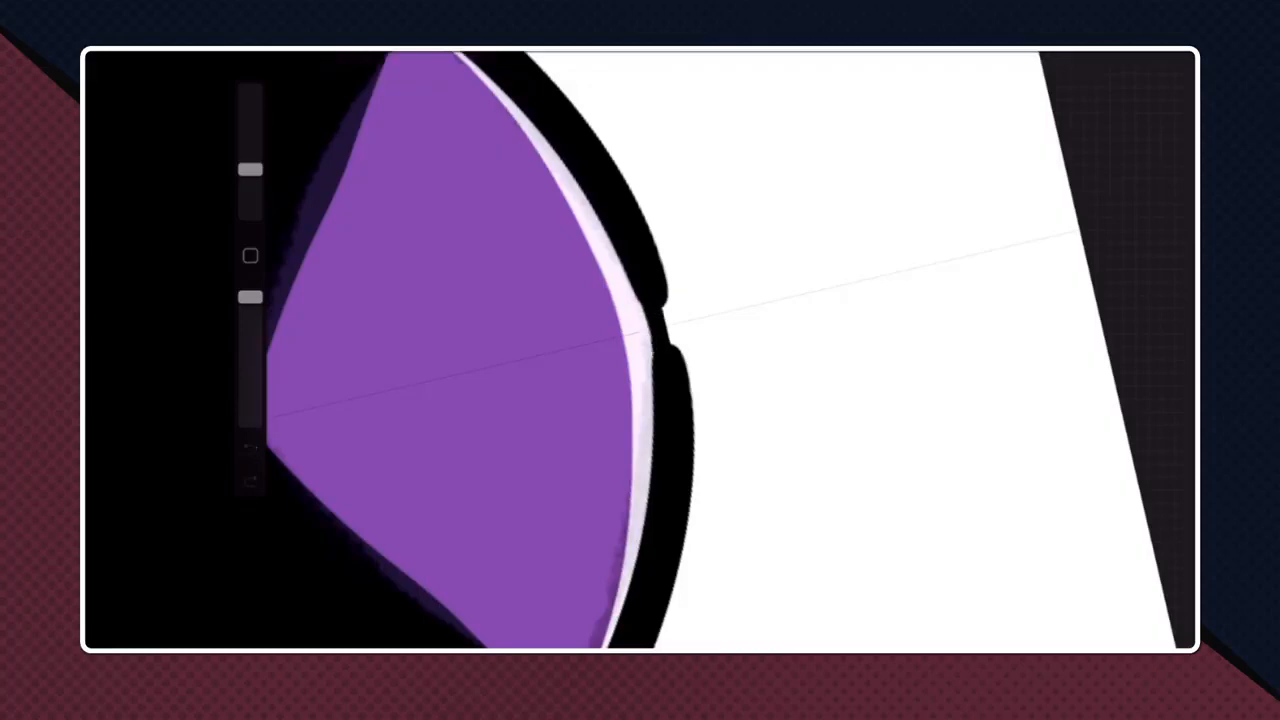
{"action": "left_click_drag", "start_coordinate": [659, 298], "coordinate": [672, 350]}
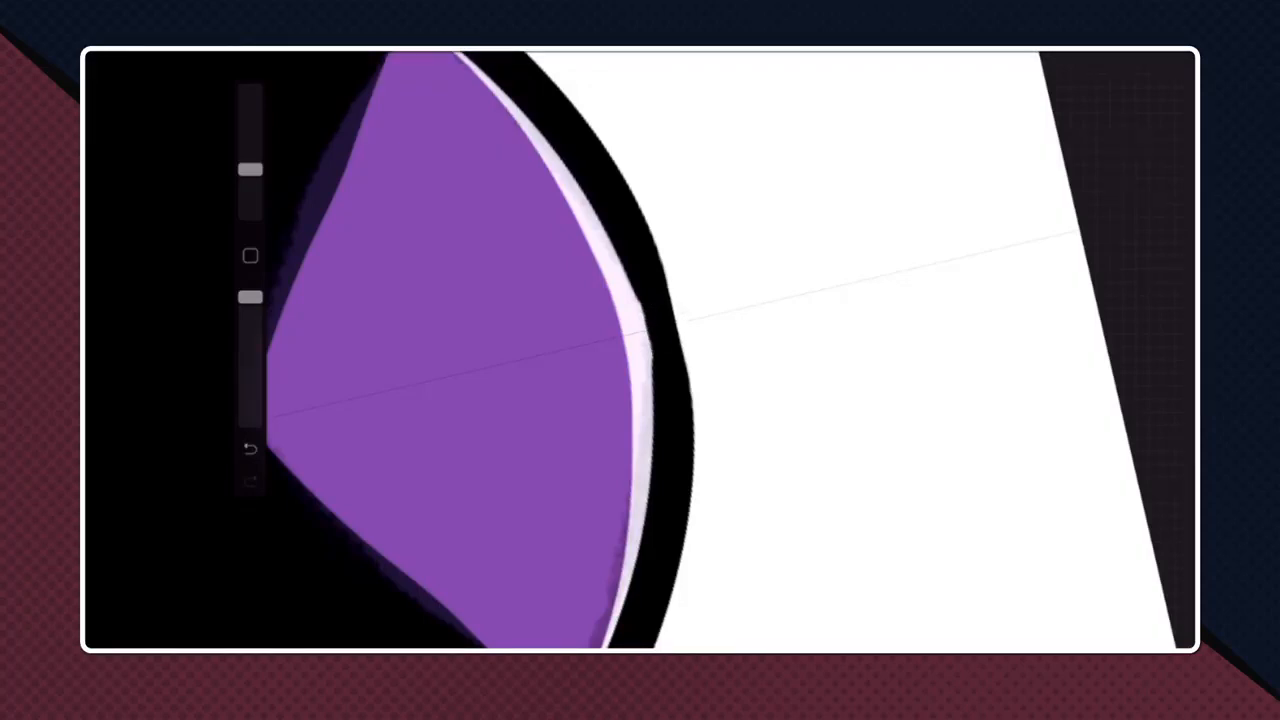
- Smooth the outer edge of the hood outline at the crown with a mirrored stroke, undoing and redrawing the first try
{"action": "scroll", "coordinate": [660, 350], "scroll_direction": "down", "scroll_amount": 10}
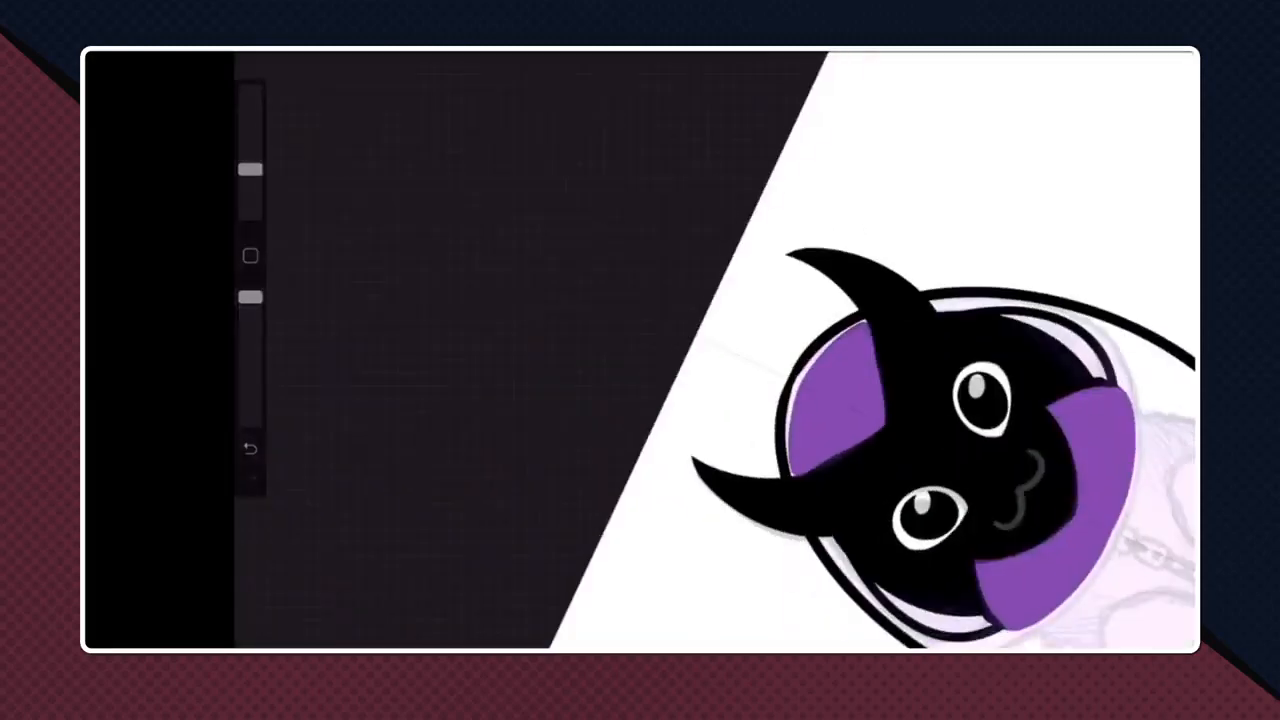
{"action": "scroll", "coordinate": [700, 350], "scroll_direction": "up", "scroll_amount": 10}
{"action": "scroll", "coordinate": [645, 405], "scroll_direction": "up", "scroll_amount": 4}
{"action": "left_click_drag", "start_coordinate": [575, 430], "coordinate": [662, 312]}
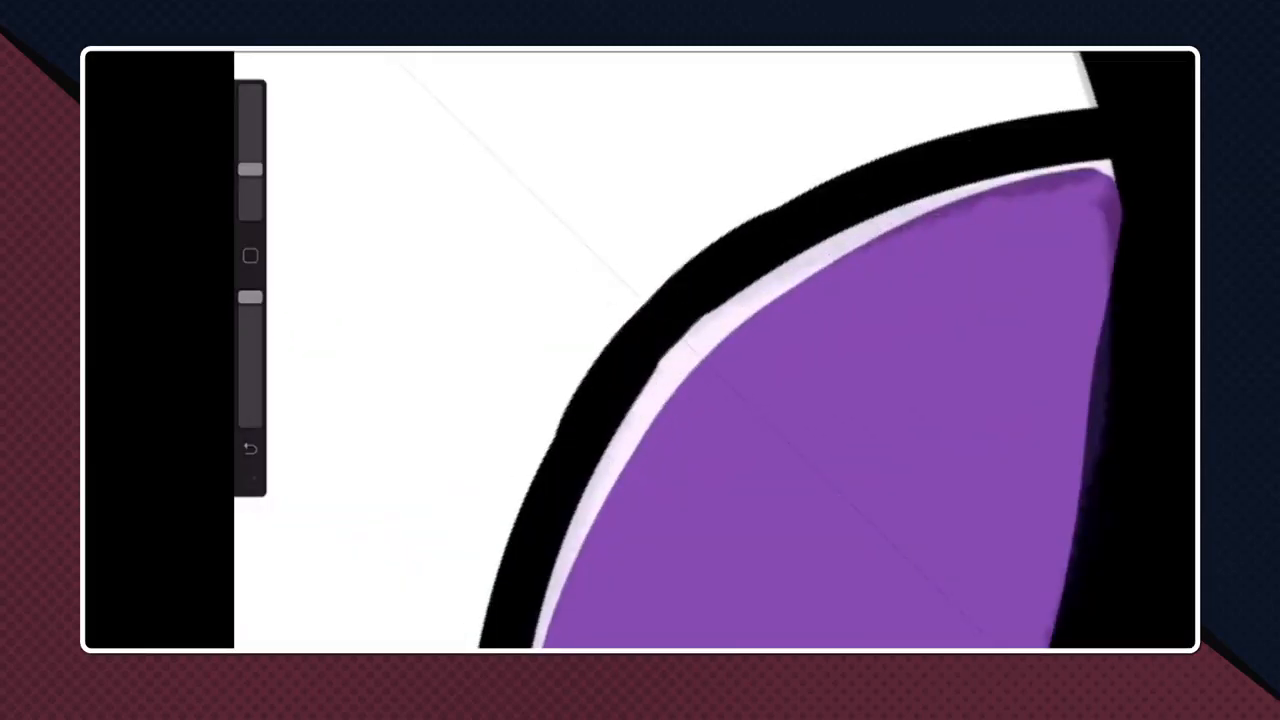
{"action": "key", "text": "ctrl+z"}
{"action": "left_click_drag", "start_coordinate": [575, 430], "coordinate": [662, 312]}
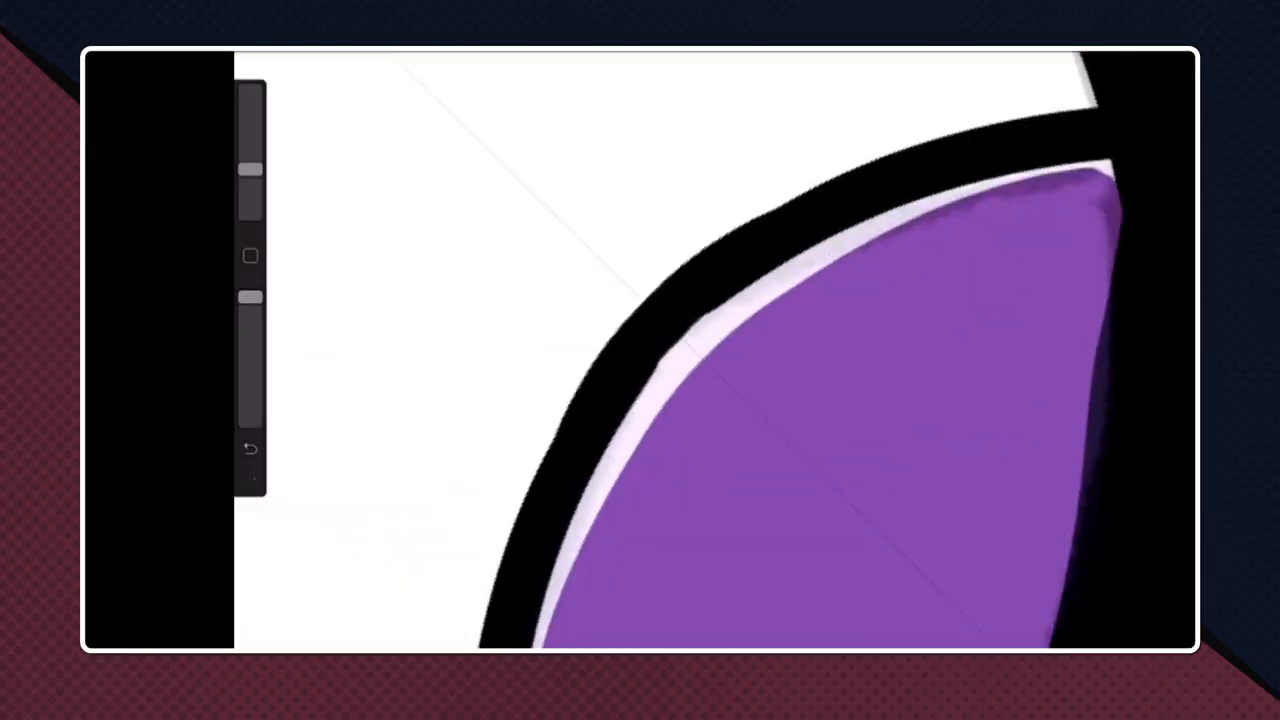
- Smooth the inner edge of the hood outline where the mirrored curves meet at the crown
{"action": "scroll", "coordinate": [700, 350], "scroll_direction": "down", "scroll_amount": 10}
{"action": "scroll", "coordinate": [830, 390], "scroll_direction": "up", "scroll_amount": 10}
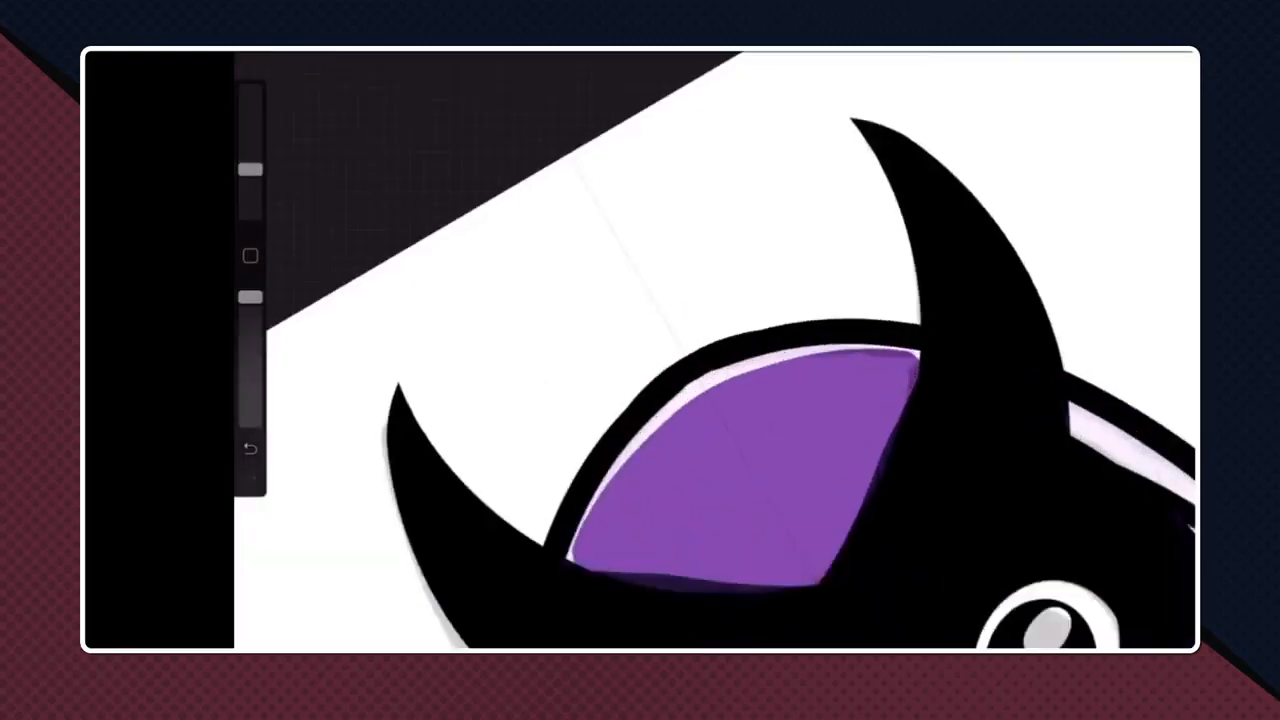
{"action": "left_click_drag", "start_coordinate": [250, 297], "coordinate": [250, 317]}
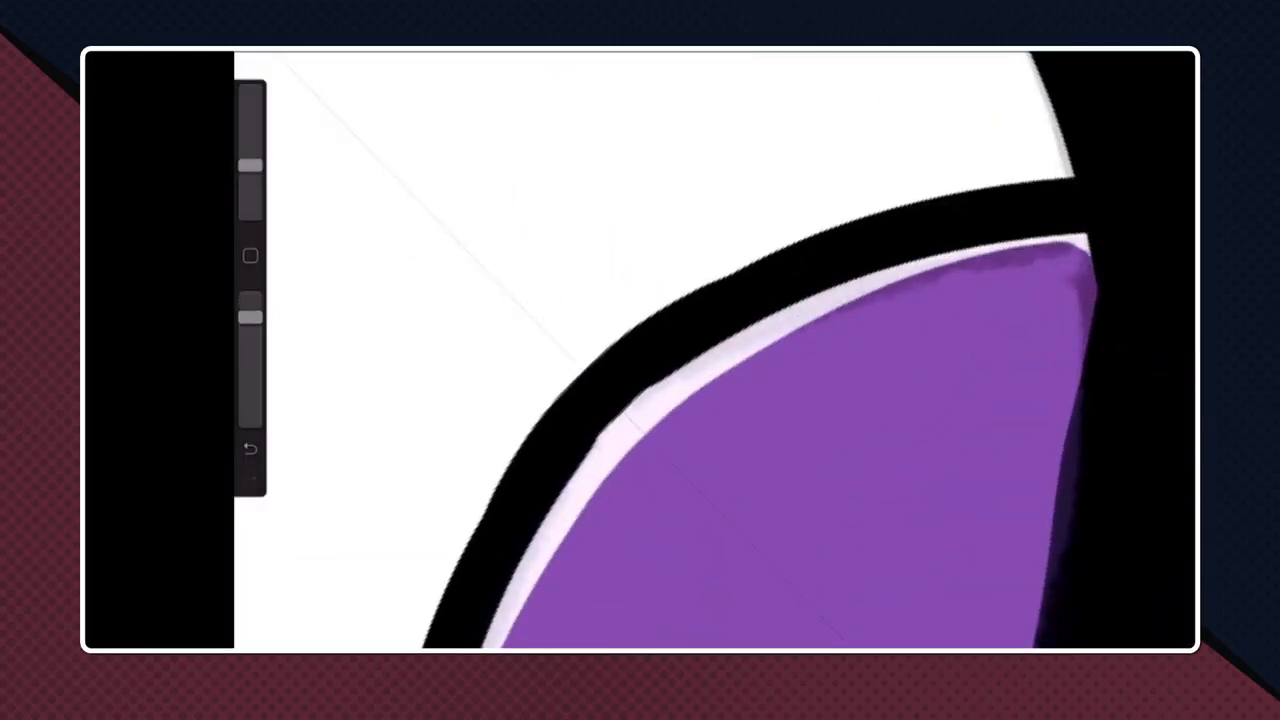
{"action": "left_click_drag", "start_coordinate": [630, 405], "coordinate": [725, 340]}
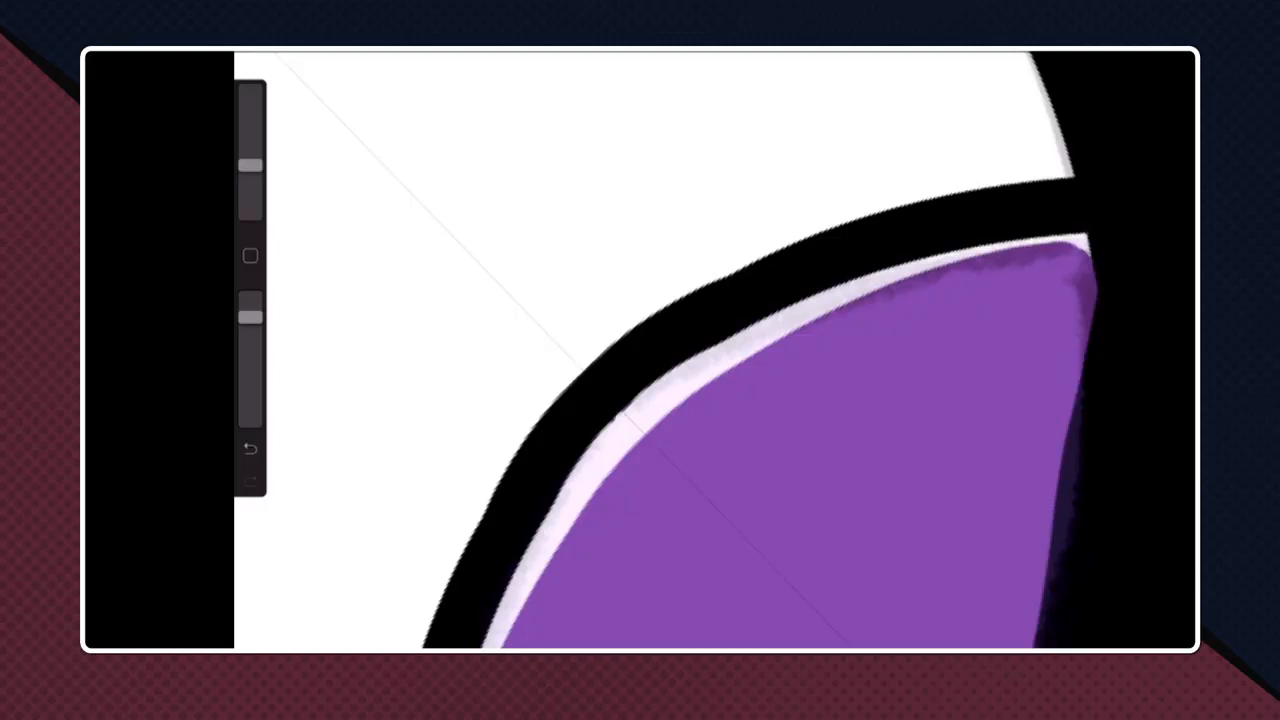
- Touch up the hood outline's inner edge near the crown and draw the mirrored lower hood curve under the chin with the Monoline brush
{"action": "left_click_drag", "start_coordinate": [640, 392], "coordinate": [772, 316]}
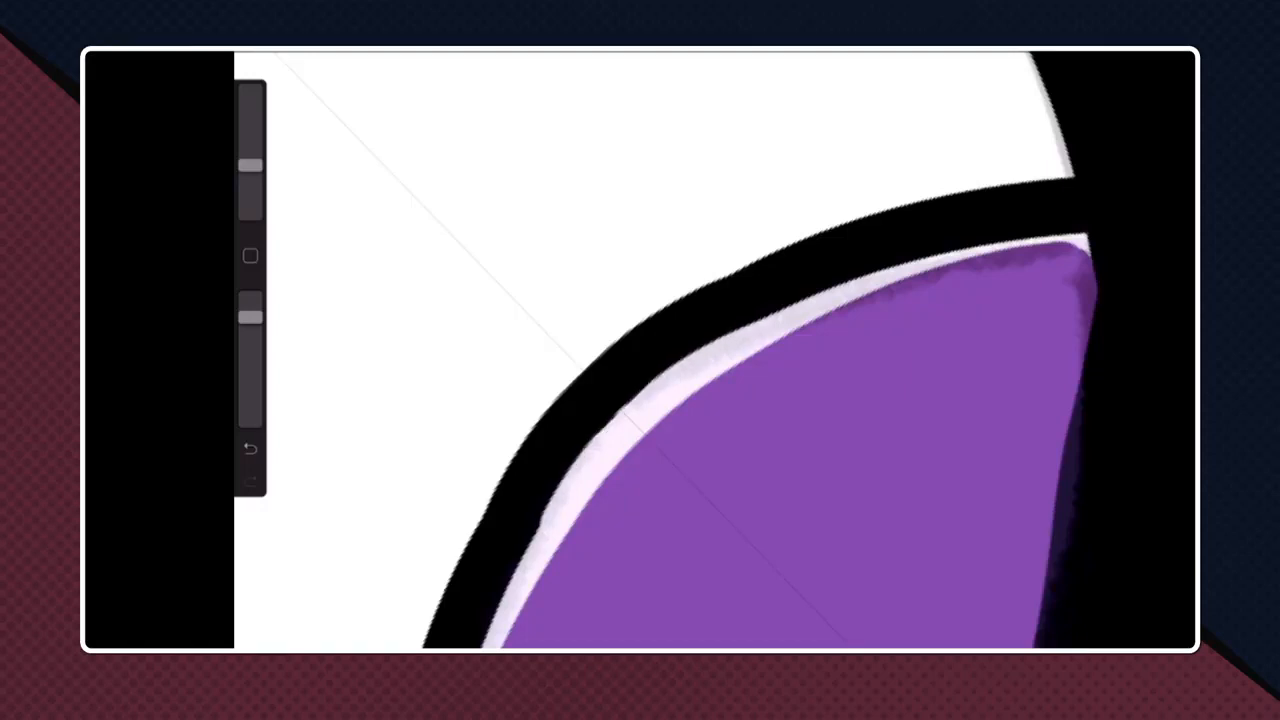
{"action": "scroll", "coordinate": [715, 350], "scroll_direction": "down", "scroll_amount": 10}
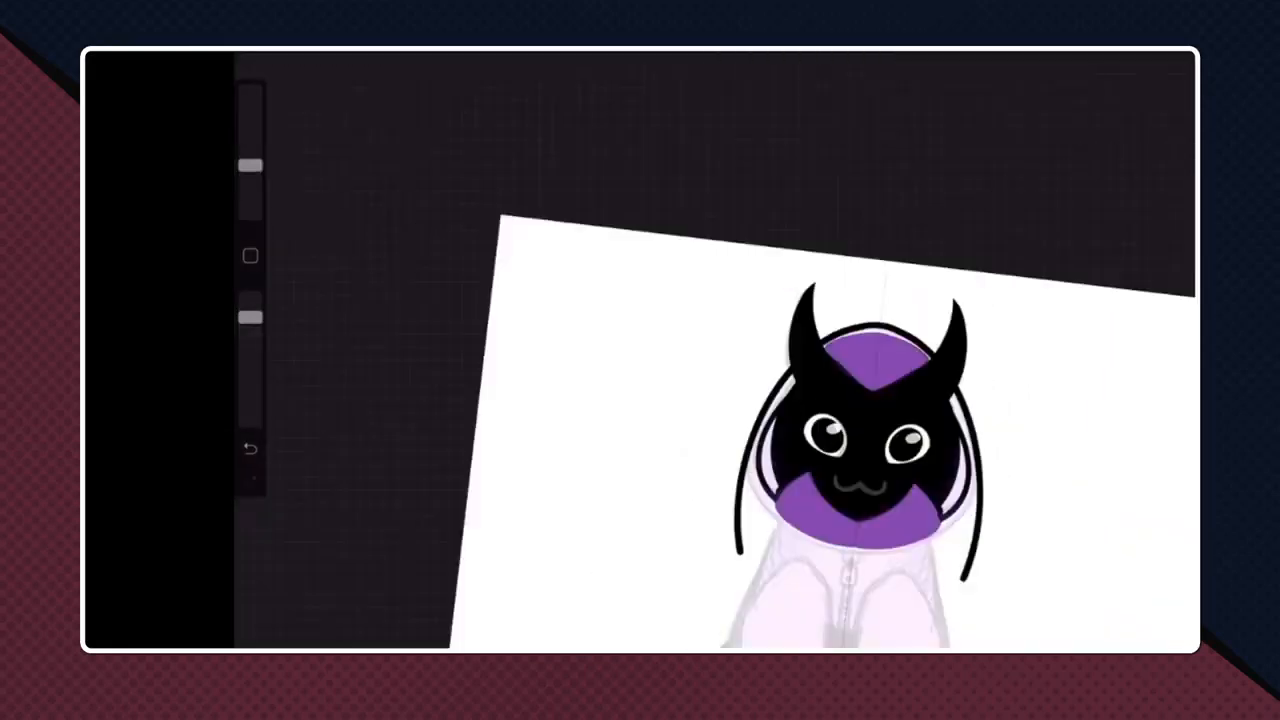
{"action": "scroll", "coordinate": [715, 350], "scroll_direction": "up", "scroll_amount": 4}
{"action": "left_click", "coordinate": [957, 52]}
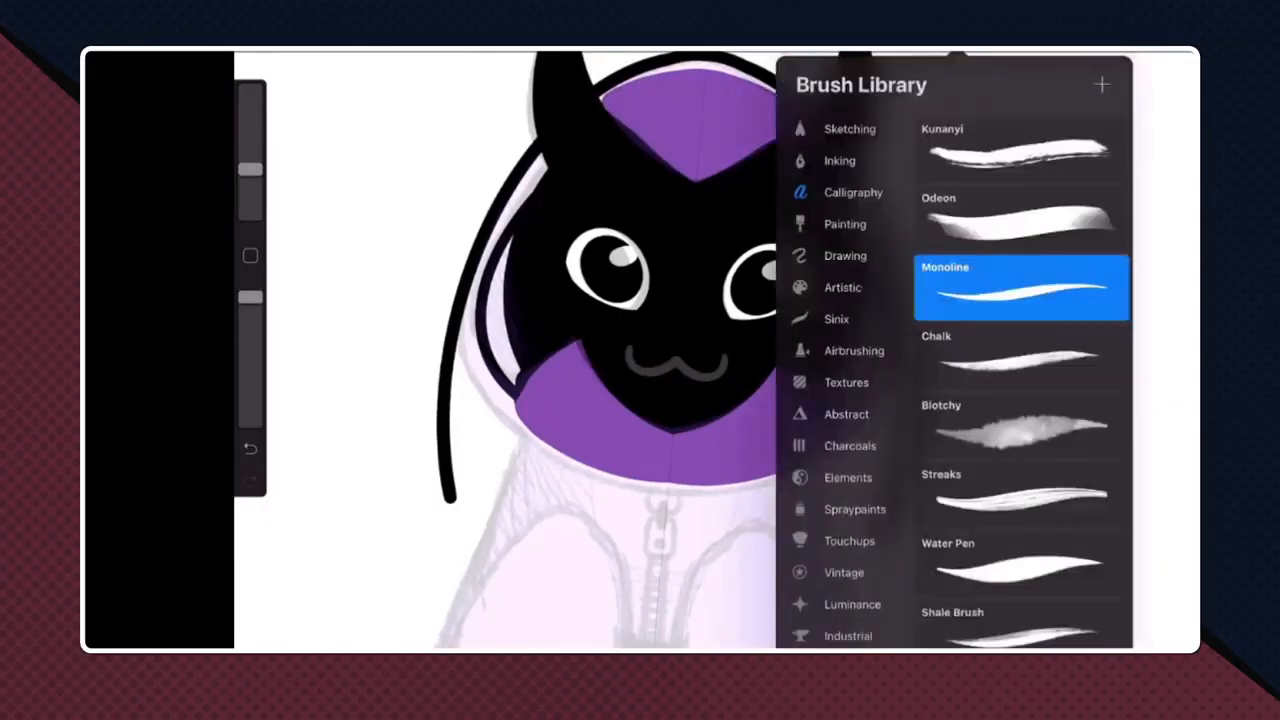
{"action": "left_click", "coordinate": [655, 350]}
{"action": "scroll", "coordinate": [715, 350], "scroll_direction": "up", "scroll_amount": 2}
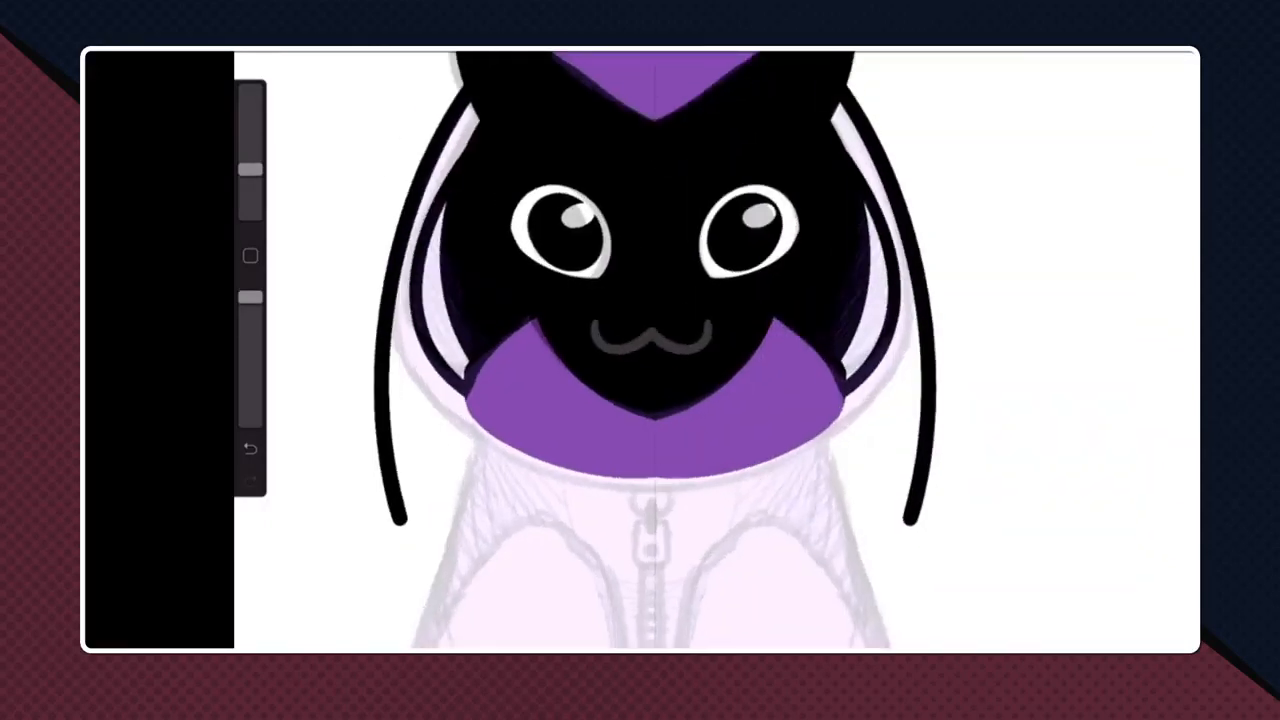
{"action": "mouse_move", "coordinate": [911, 290]}
{"action": "left_mouse_down"}
{"action": "mouse_move", "coordinate": [912, 350]}
{"action": "mouse_move", "coordinate": [646, 503]}
{"action": "mouse_move", "coordinate": [614, 503]}
{"action": "mouse_move", "coordinate": [647, 492]}
{"action": "left_mouse_up"}
- Erase the tails of the outer hood curves that extend past the lower hood curve on both sides
{"action": "key", "text": "e"}
{"action": "scroll", "coordinate": [655, 350], "scroll_direction": "up", "scroll_amount": 1}
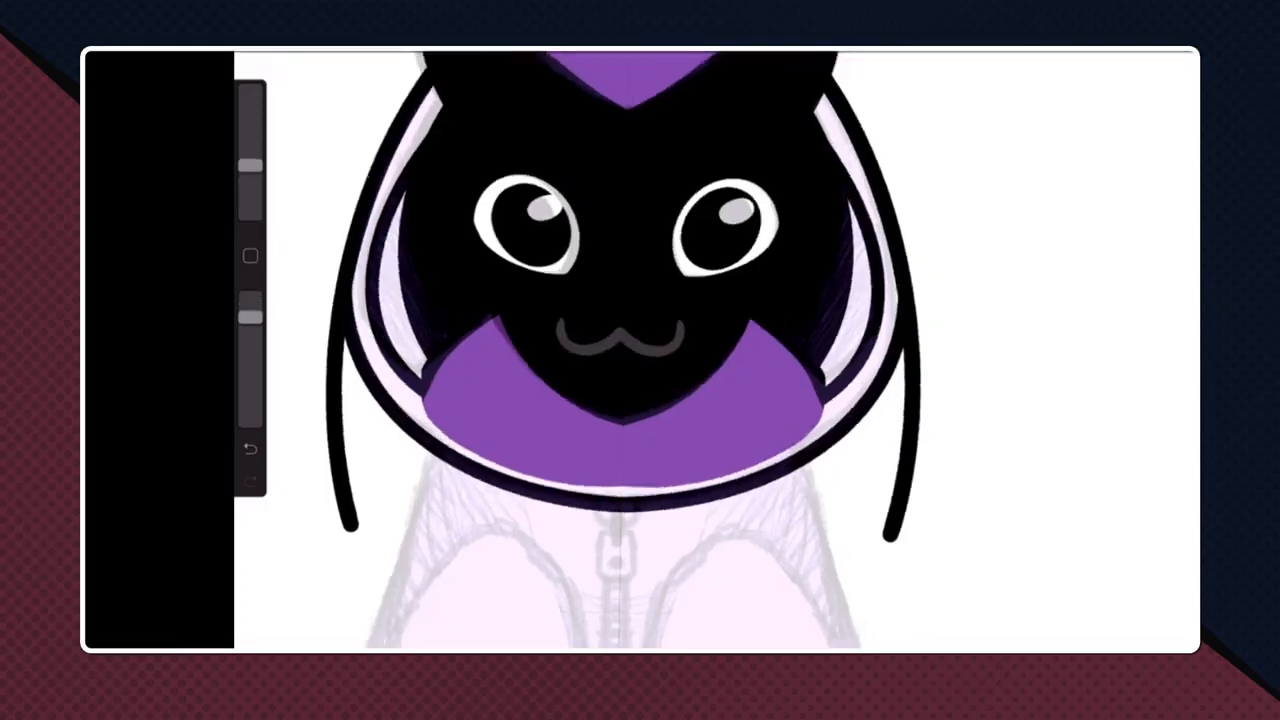
{"action": "scroll", "coordinate": [717, 350], "scroll_direction": "up", "scroll_amount": 5}
{"action": "mouse_move", "coordinate": [698, 428]}
{"action": "left_mouse_down"}
{"action": "mouse_move", "coordinate": [560, 525]}
{"action": "mouse_move", "coordinate": [560, 555]}
{"action": "left_mouse_up"}
{"action": "left_click_drag", "start_coordinate": [738, 355], "coordinate": [606, 462]}
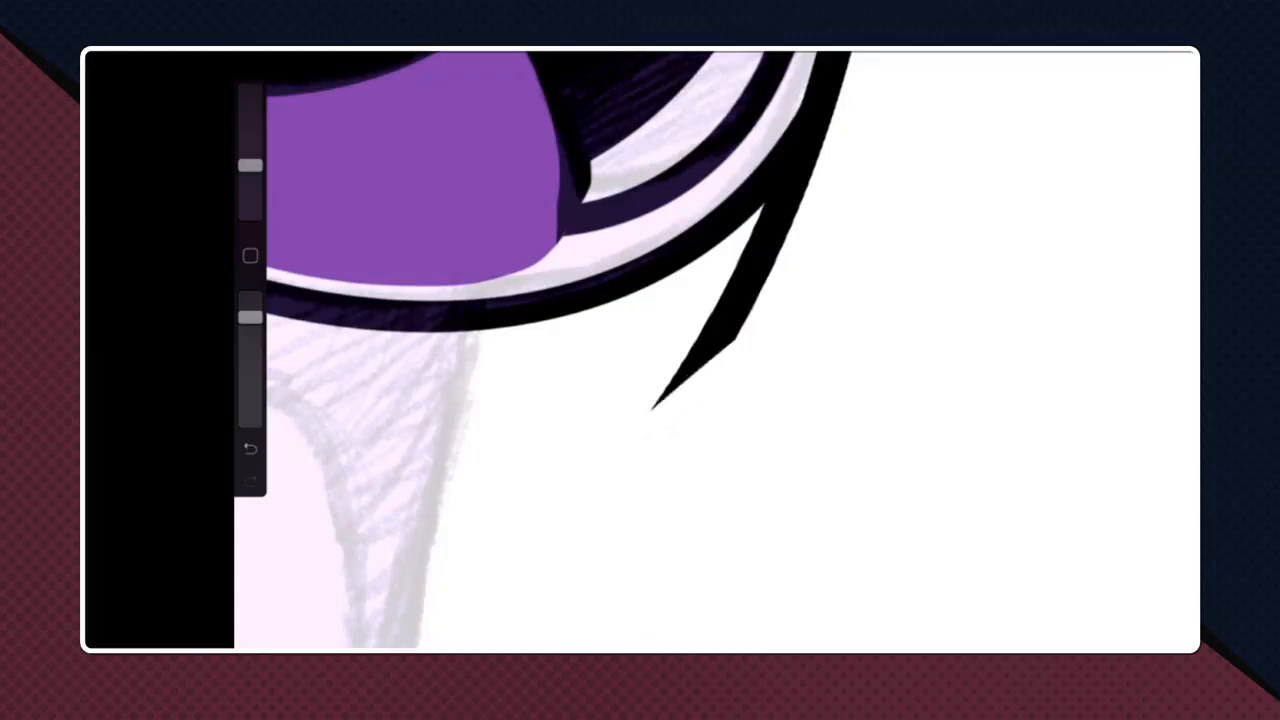
{"action": "left_click_drag", "start_coordinate": [775, 282], "coordinate": [668, 385]}
{"action": "left_click_drag", "start_coordinate": [793, 256], "coordinate": [706, 326]}
{"action": "left_click_drag", "start_coordinate": [812, 212], "coordinate": [722, 292]}
- Trim and round the outer corners where the side and lower hood curves meet, undoing and redoing the last erasure
{"action": "scroll", "coordinate": [717, 350], "scroll_direction": "up", "scroll_amount": 2}
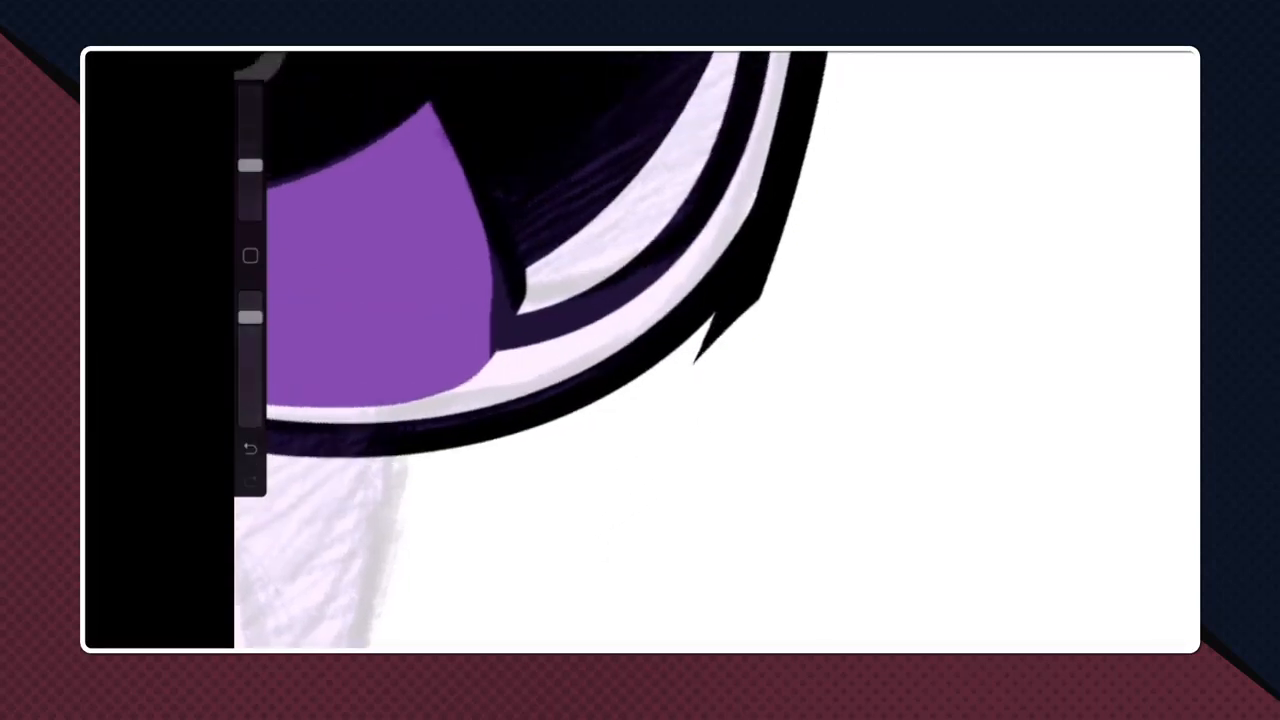
{"action": "left_click_drag", "start_coordinate": [774, 256], "coordinate": [708, 336]}
{"action": "left_click_drag", "start_coordinate": [786, 226], "coordinate": [708, 328]}
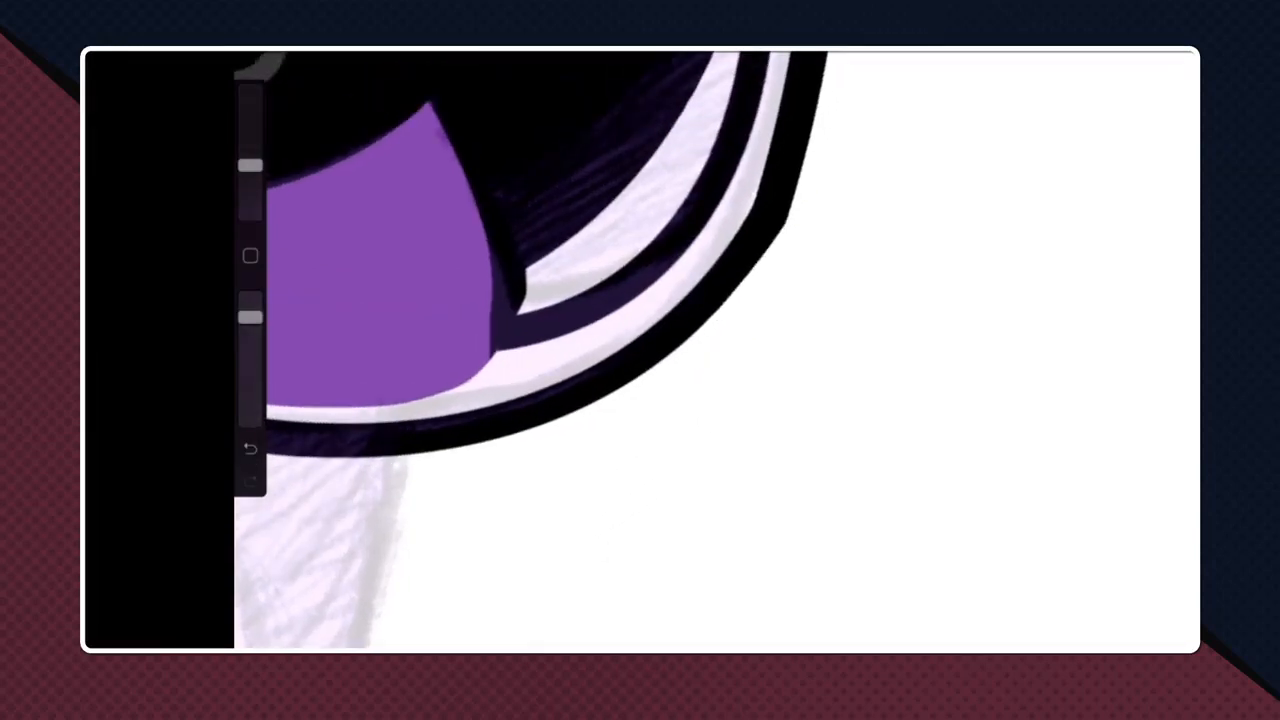
{"action": "left_click_drag", "start_coordinate": [796, 188], "coordinate": [722, 304]}
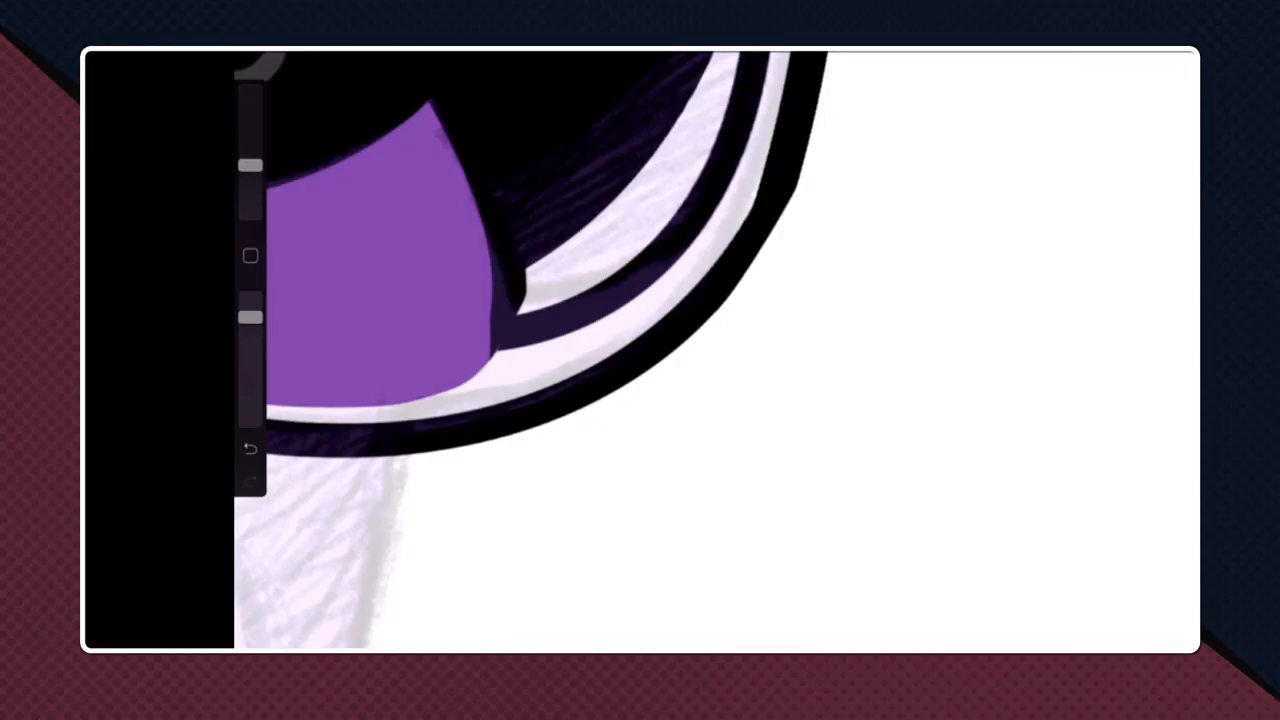
{"action": "key", "text": "ctrl+z"}
{"action": "scroll", "coordinate": [717, 350], "scroll_direction": "up", "scroll_amount": 2}
{"action": "left_click_drag", "start_coordinate": [731, 276], "coordinate": [696, 338]}
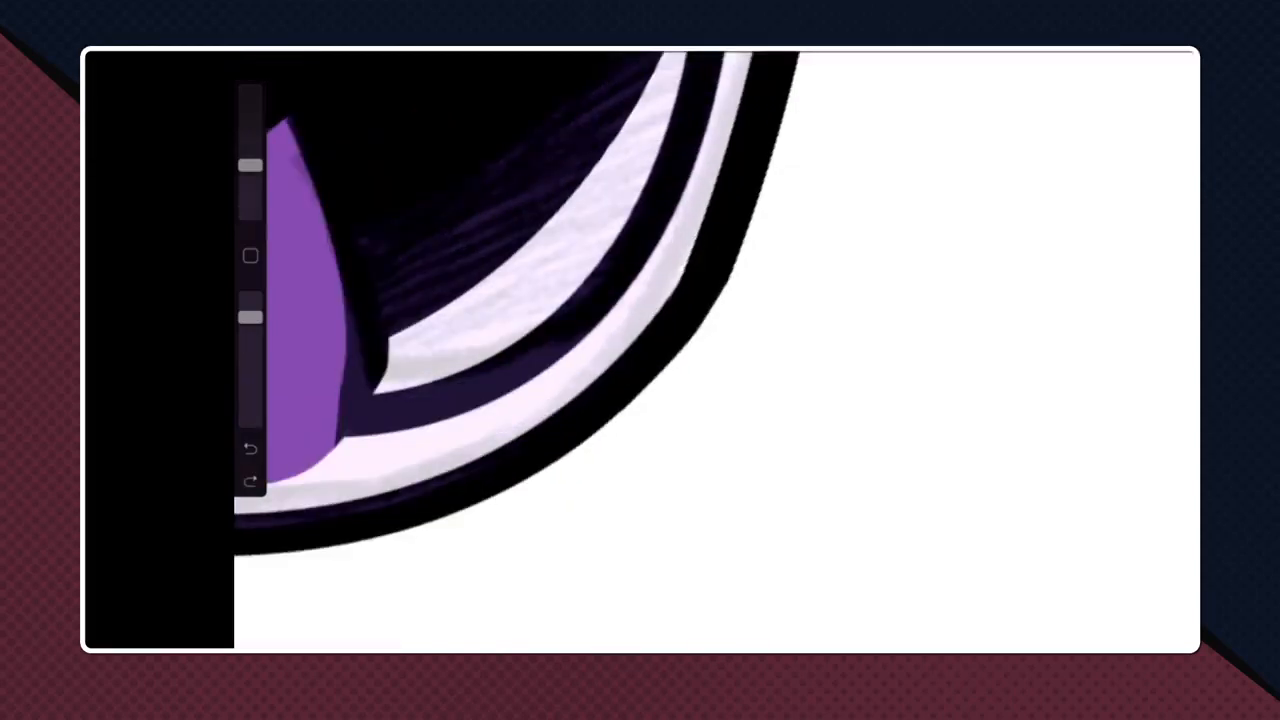
{"action": "scroll", "coordinate": [640, 350], "scroll_direction": "down", "scroll_amount": 10}
{"action": "scroll", "coordinate": [660, 340], "scroll_direction": "up", "scroll_amount": 5}
{"action": "scroll", "coordinate": [688, 306], "scroll_direction": "up", "scroll_amount": 3}
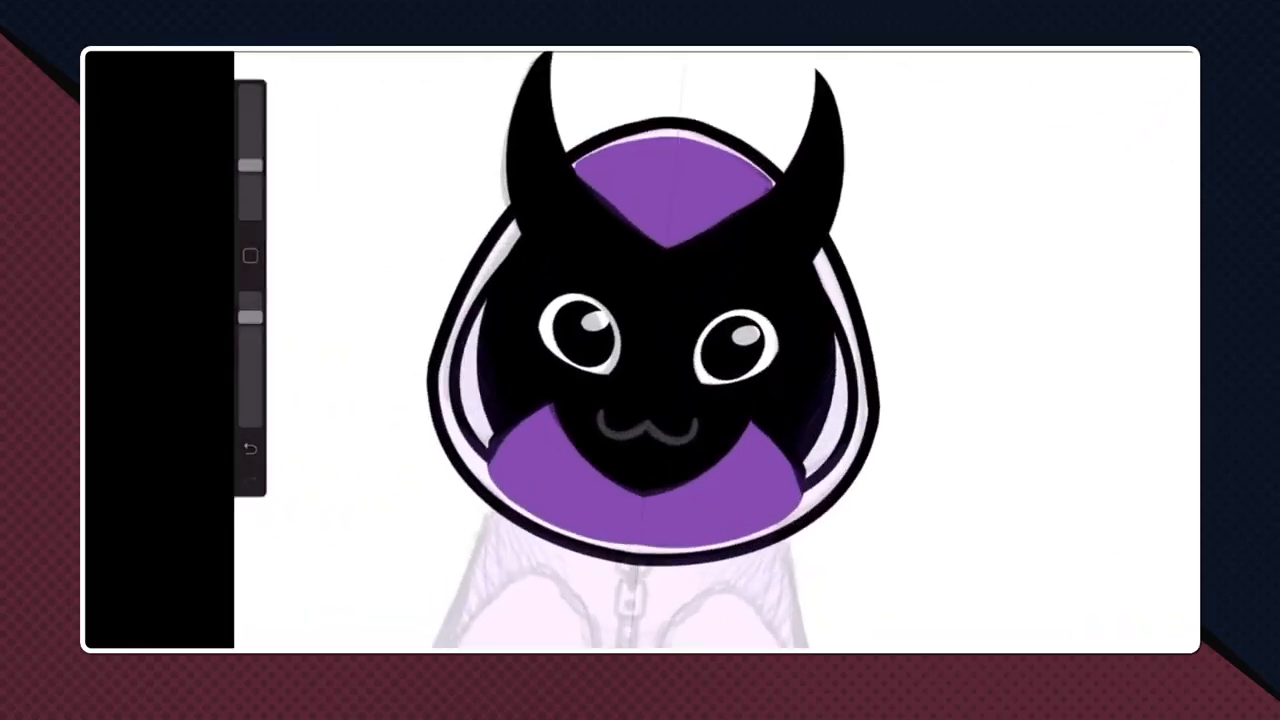
- Sample the hood's purple and automatically select the area enclosed by the hood outline on Layer 8
{"action": "left_click", "coordinate": [250, 256]}
{"action": "left_click", "coordinate": [704, 173]}
{"action": "left_click", "coordinate": [1128, 50]}
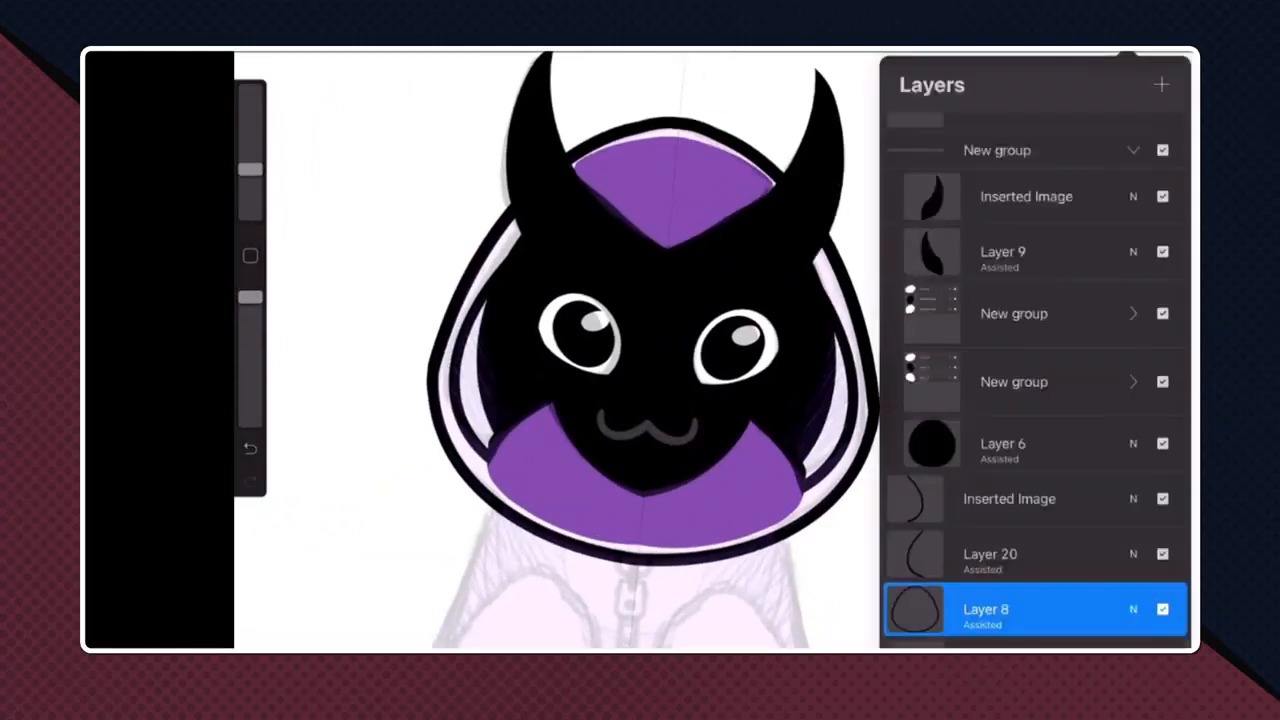
{"action": "scroll", "coordinate": [1035, 380], "scroll_direction": "down", "scroll_amount": 2}
{"action": "left_click", "coordinate": [985, 545]}
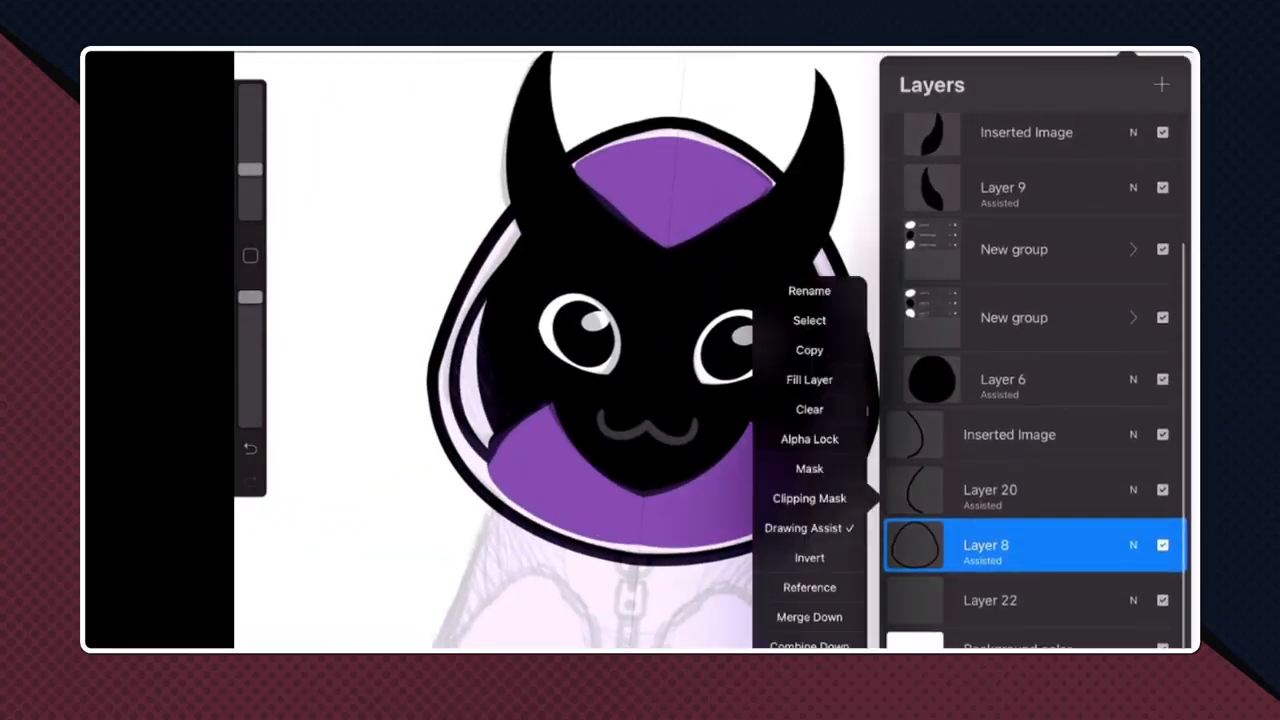
{"action": "left_click", "coordinate": [809, 588]}
{"action": "left_click", "coordinate": [385, 50]}
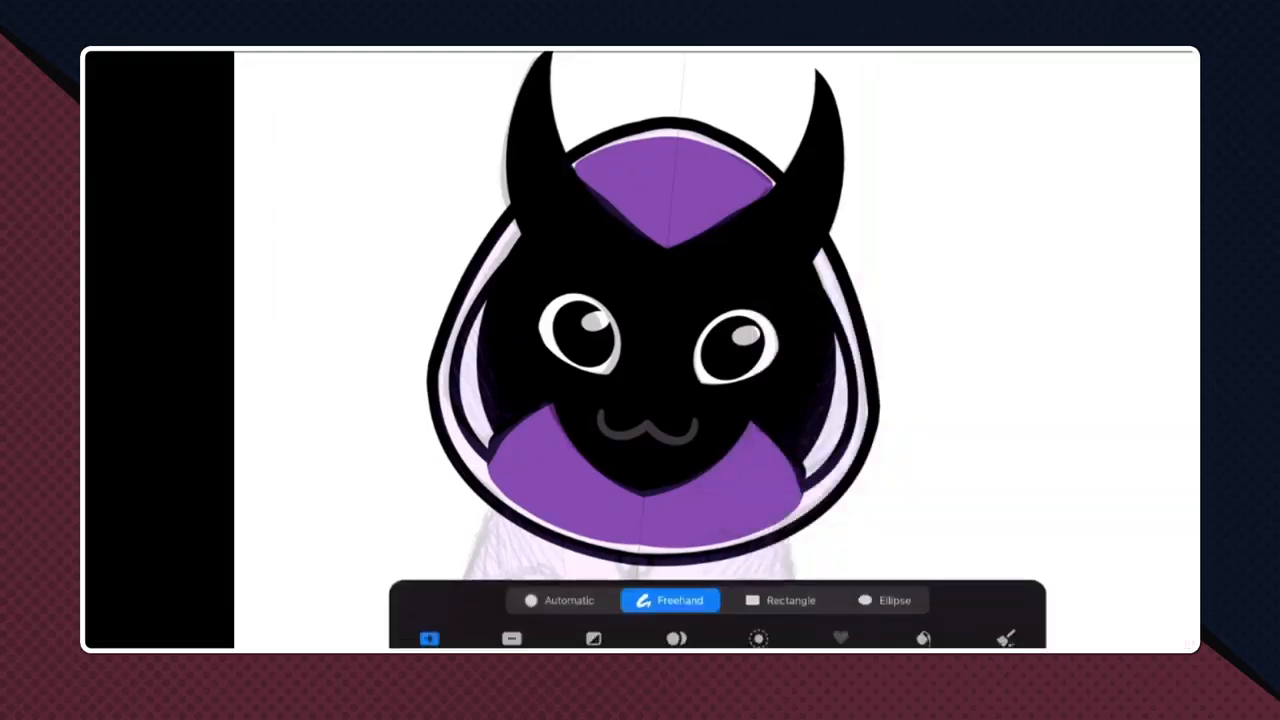
{"action": "left_click", "coordinate": [664, 194]}
{"action": "left_click", "coordinate": [560, 600]}
{"action": "left_click", "coordinate": [652, 342]}
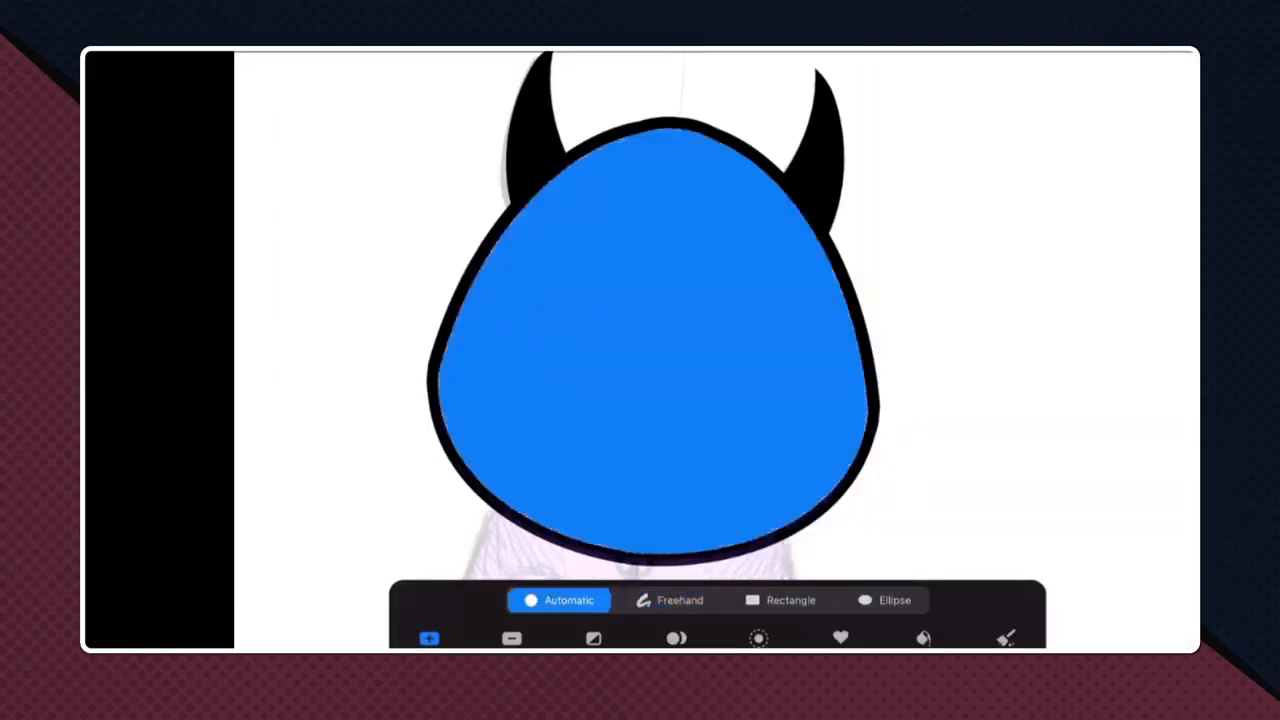
- Add a new layer beneath the hood outline and fill the selected hood area with the sampled purple
{"action": "left_click", "coordinate": [1127, 50]}
{"action": "scroll", "coordinate": [1034, 450], "scroll_direction": "down", "scroll_amount": 1}
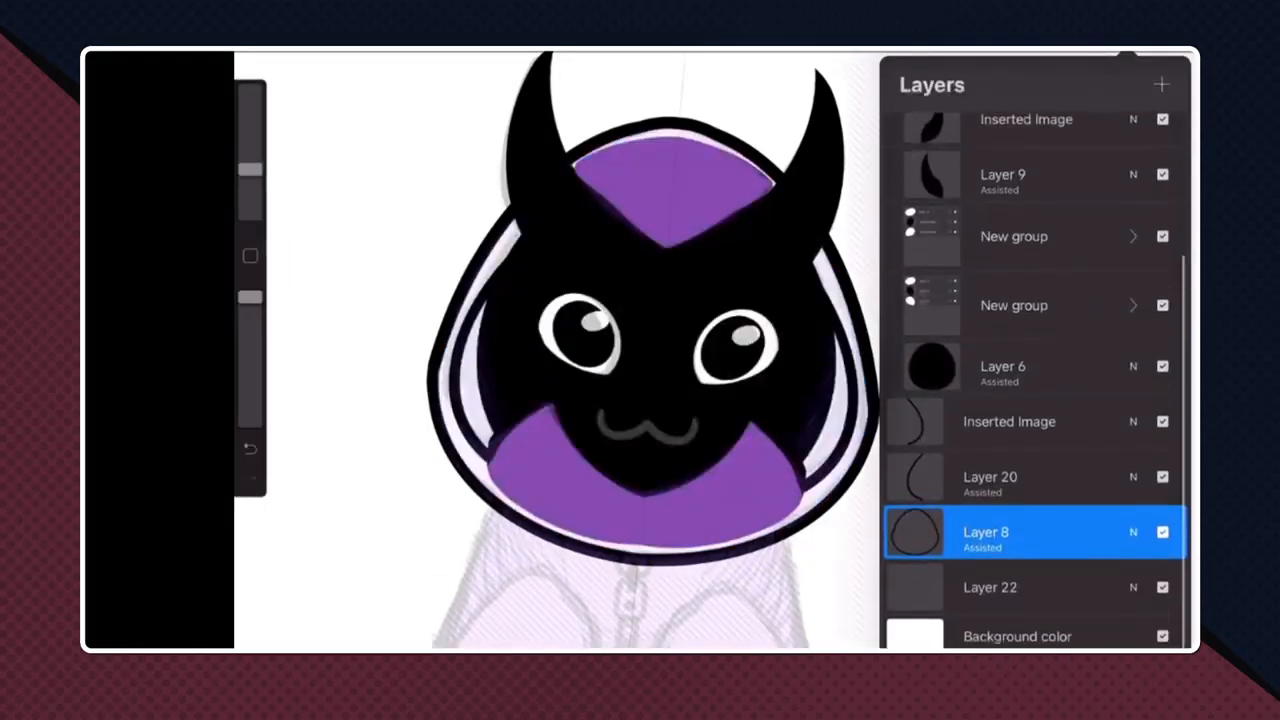
{"action": "left_click", "coordinate": [1012, 600]}
{"action": "left_click", "coordinate": [1161, 85]}
{"action": "left_click", "coordinate": [1127, 52]}
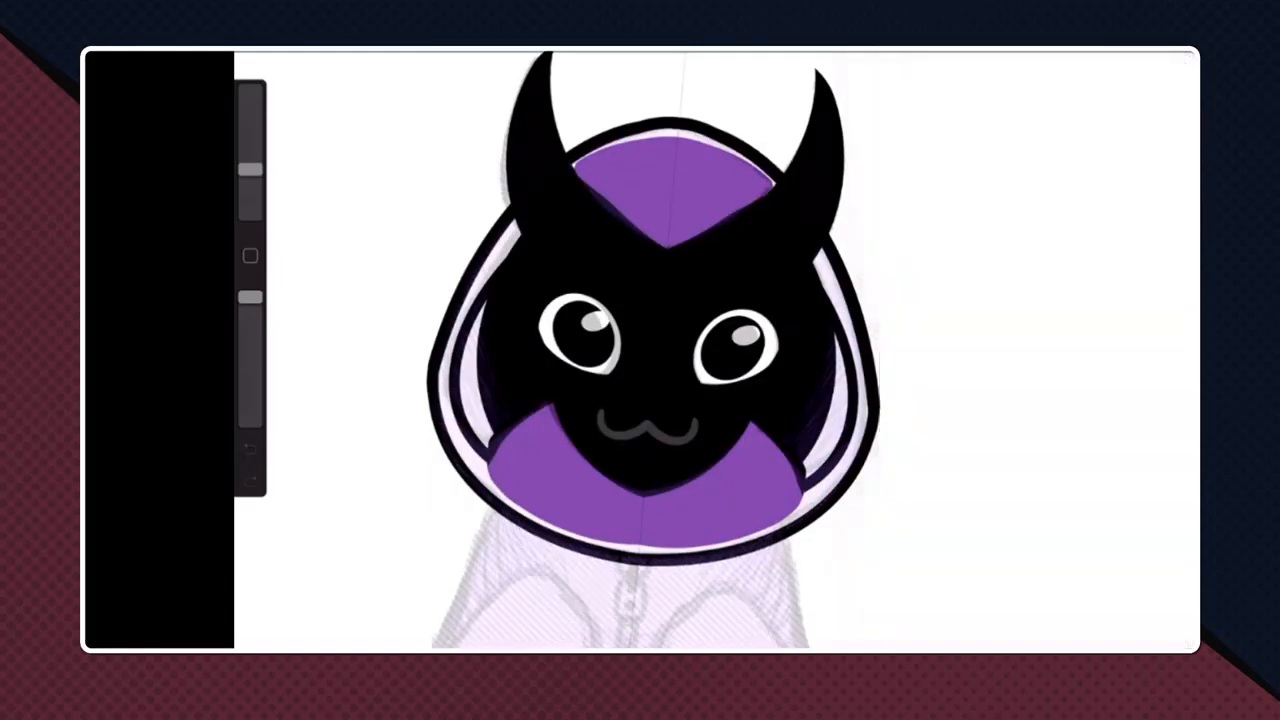
{"action": "left_click_drag", "start_coordinate": [1173, 52], "coordinate": [700, 500]}
{"action": "scroll", "coordinate": [672, 350], "scroll_direction": "up", "scroll_amount": 2}
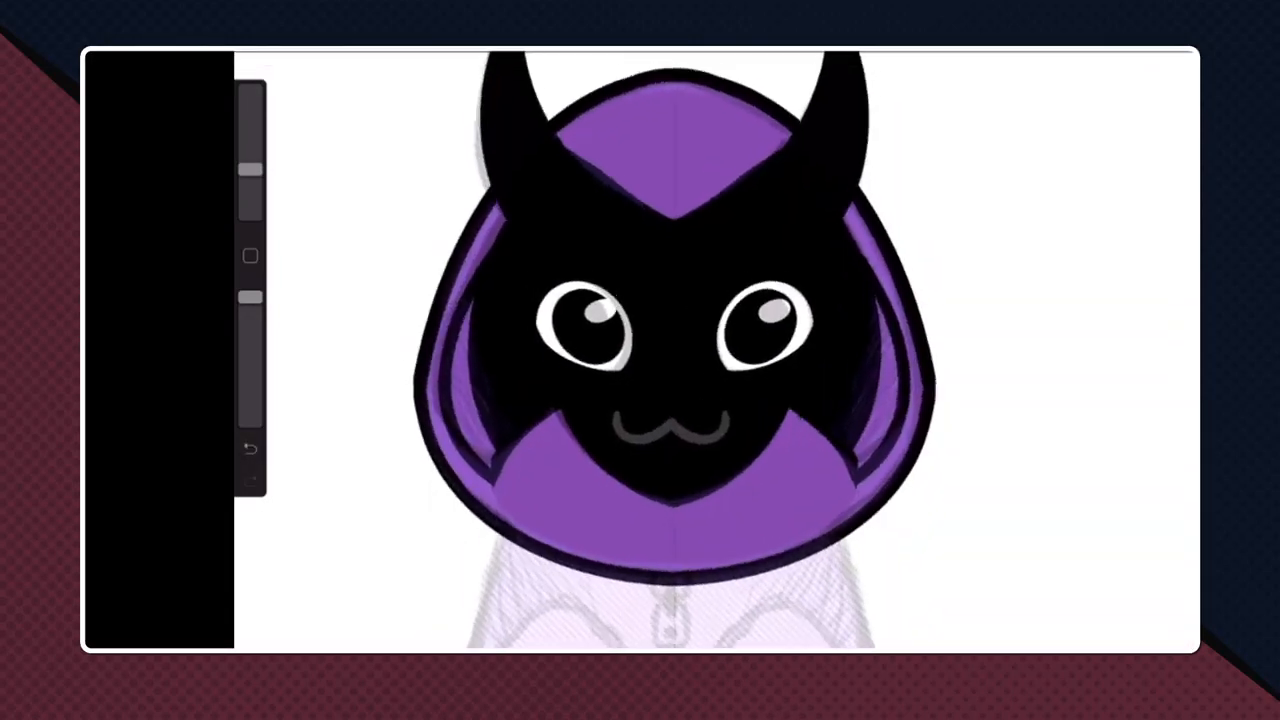
{"action": "scroll", "coordinate": [672, 350], "scroll_direction": "down", "scroll_amount": 3}
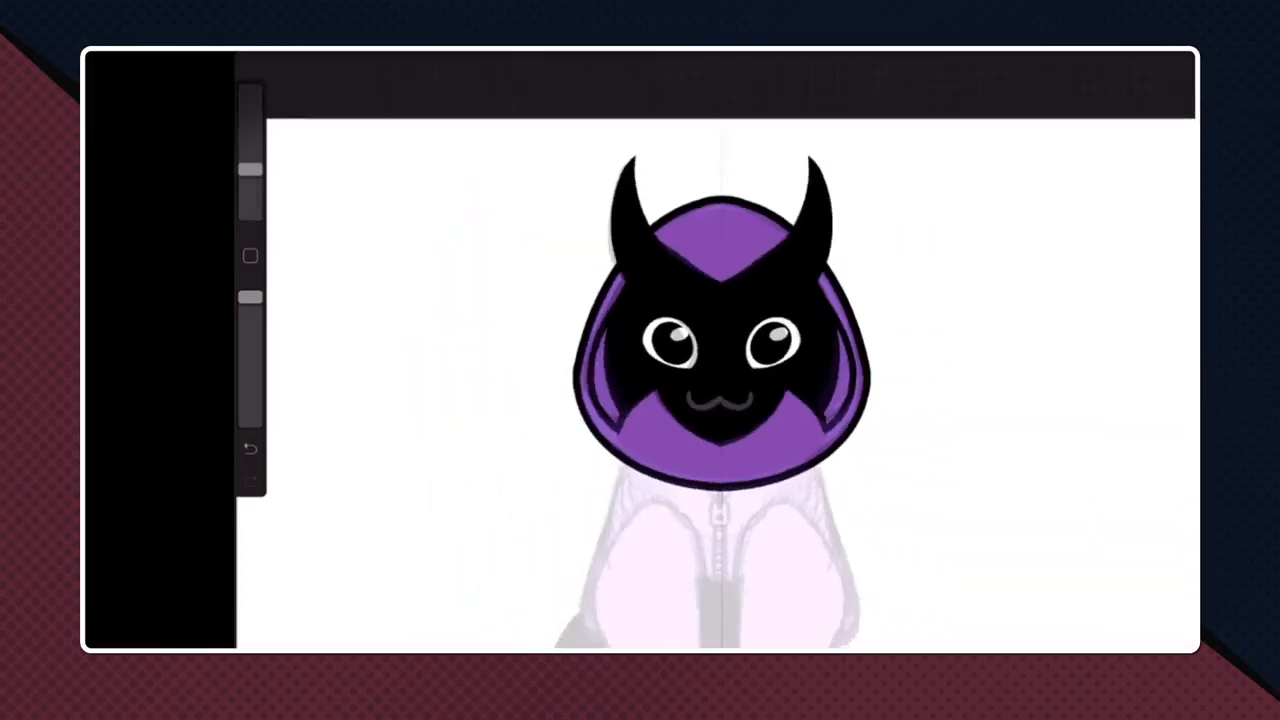
- Add another layer between the purple hood fill and the hood outline, and enable Drawing Assist on it
{"action": "scroll", "coordinate": [700, 350], "scroll_direction": "up", "scroll_amount": 2}
{"action": "left_click", "coordinate": [1127, 52]}
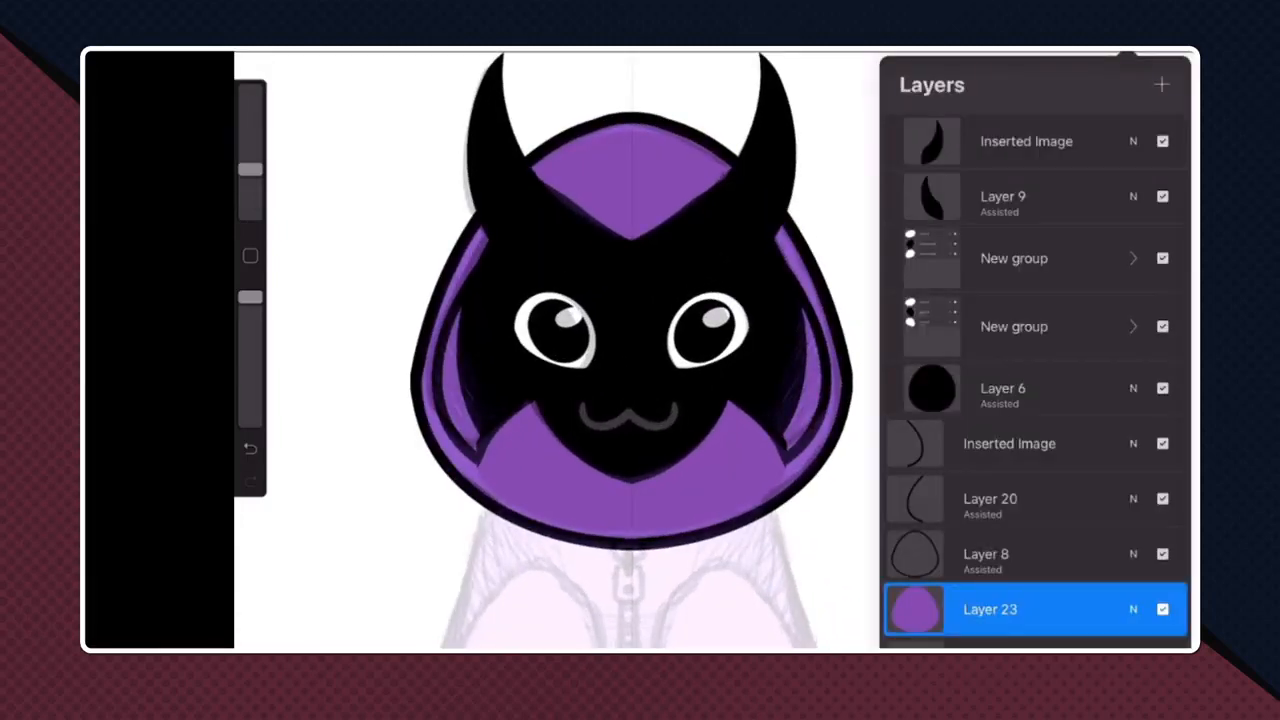
{"action": "left_click", "coordinate": [1161, 84]}
{"action": "left_click", "coordinate": [640, 350]}
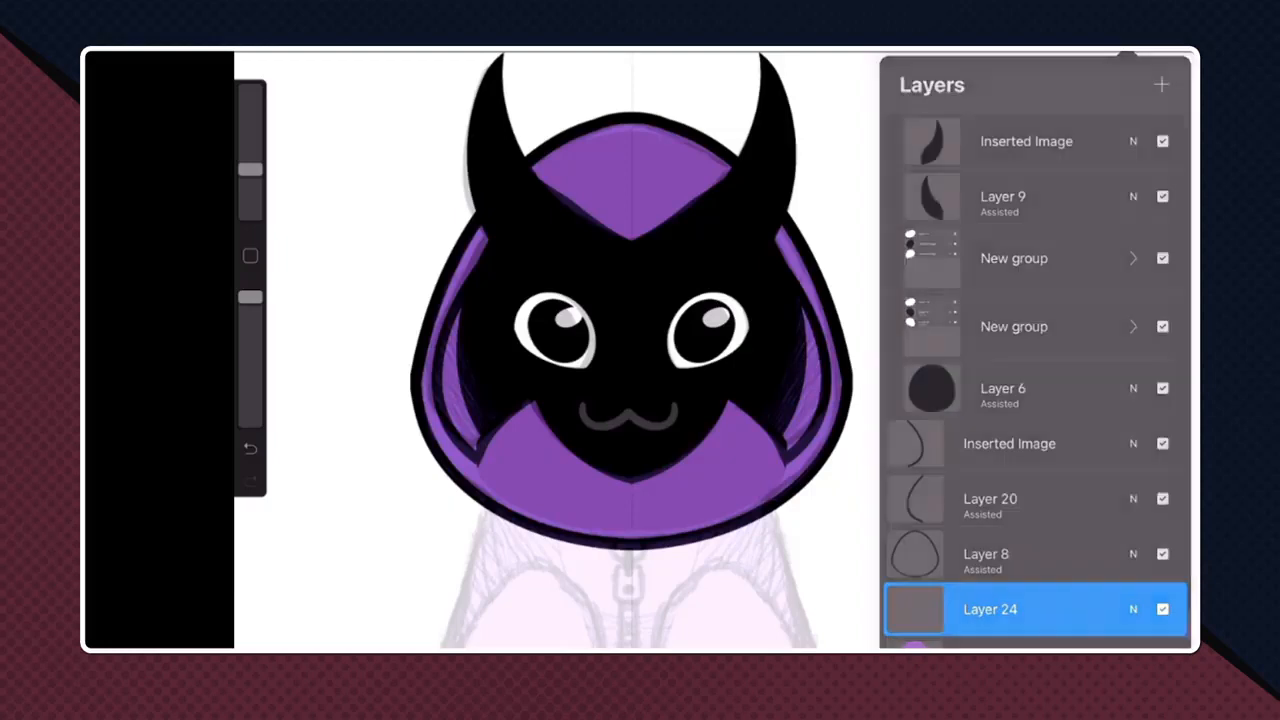
{"action": "scroll", "coordinate": [600, 350], "scroll_direction": "up", "scroll_amount": 2}
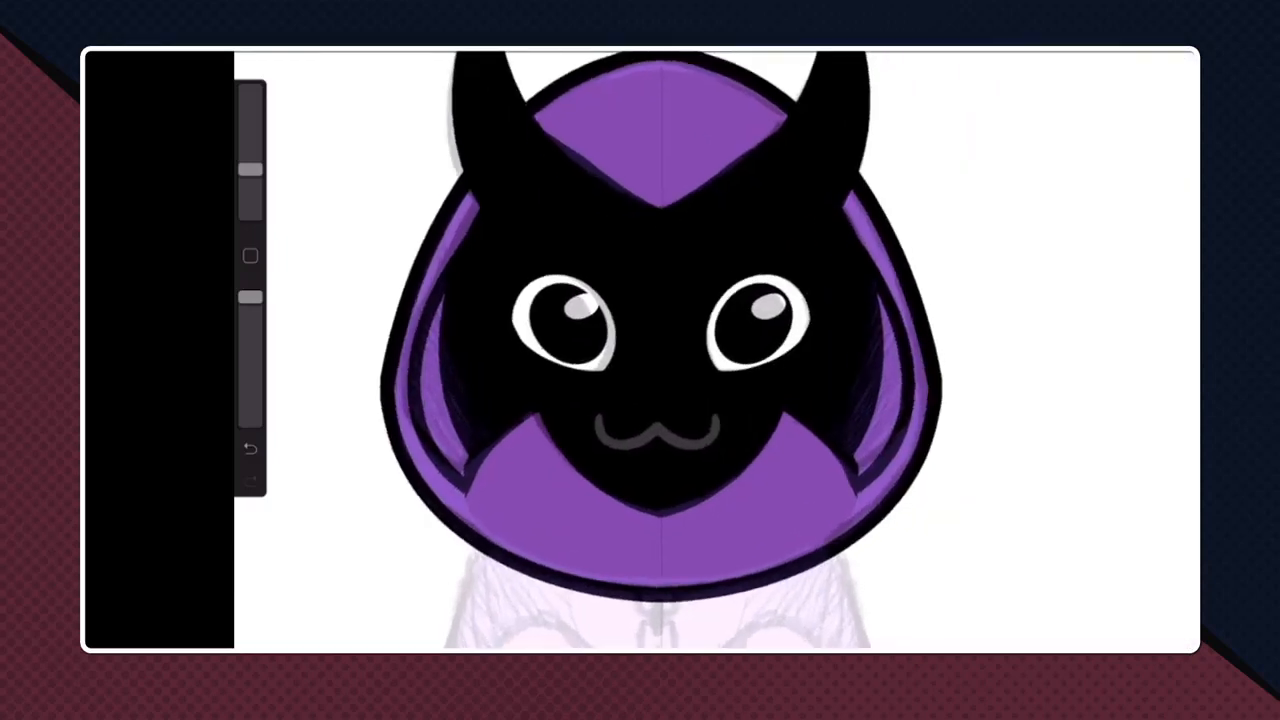
{"action": "left_click", "coordinate": [1127, 52]}
{"action": "left_click", "coordinate": [915, 554]}
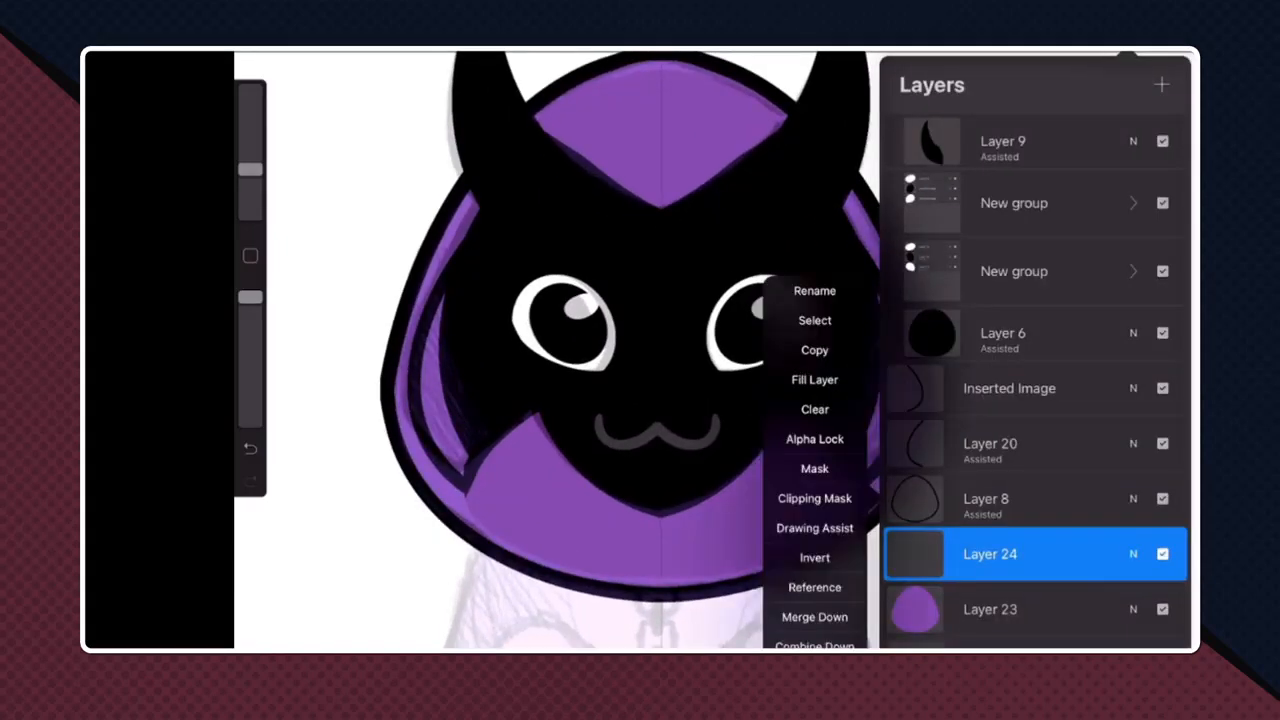
{"action": "left_click", "coordinate": [815, 528]}
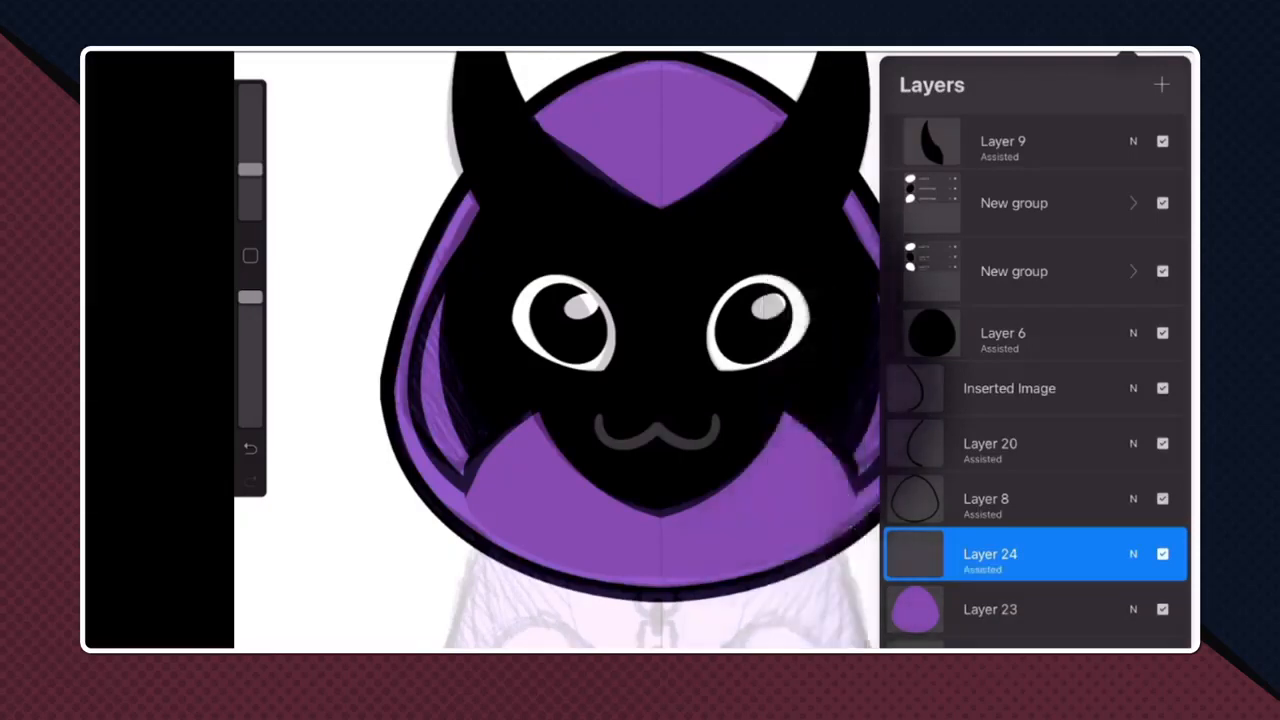
{"action": "left_click", "coordinate": [640, 350]}
- Try a mirrored stroke at the forehead and a darker purple stroke inside the hood's sides, undoing both
{"action": "left_click_drag", "start_coordinate": [665, 212], "coordinate": [756, 152]}
{"action": "key", "text": "ctrl+z"}
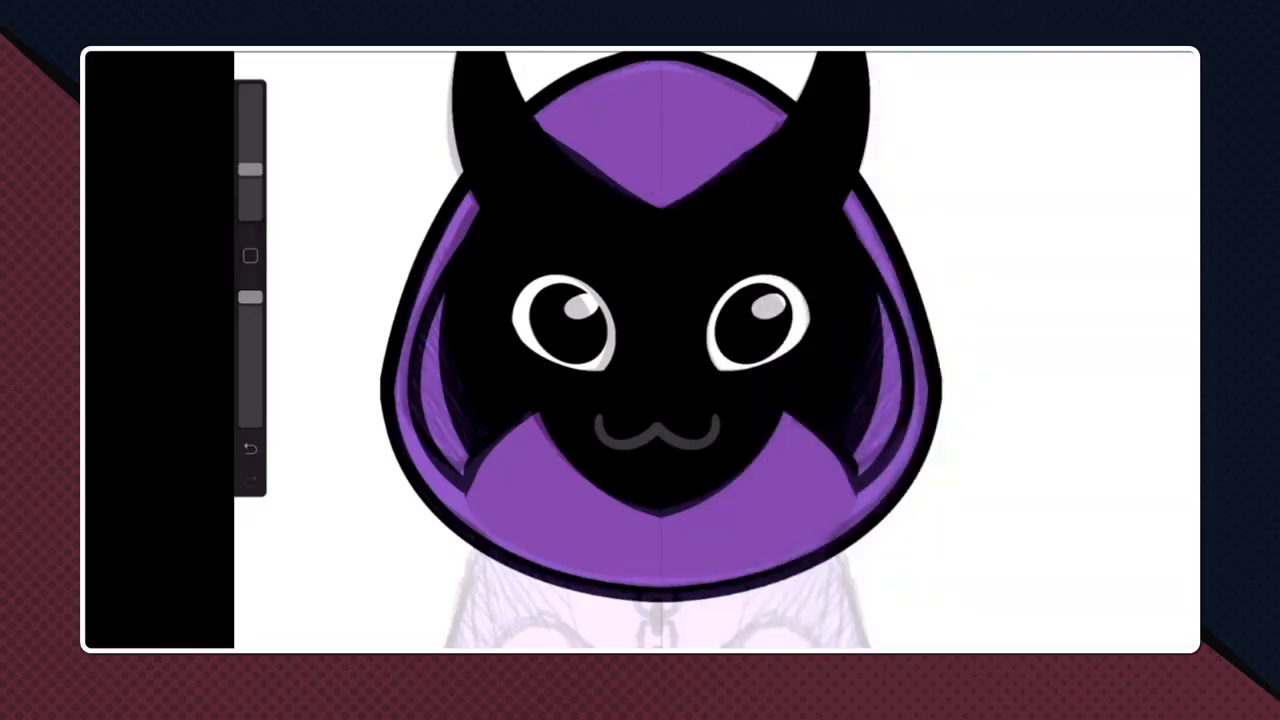
{"action": "left_click", "coordinate": [250, 256]}
{"action": "left_click", "coordinate": [702, 128]}
{"action": "left_click", "coordinate": [1175, 52]}
{"action": "left_click_drag", "start_coordinate": [1038, 212], "coordinate": [1061, 253]}
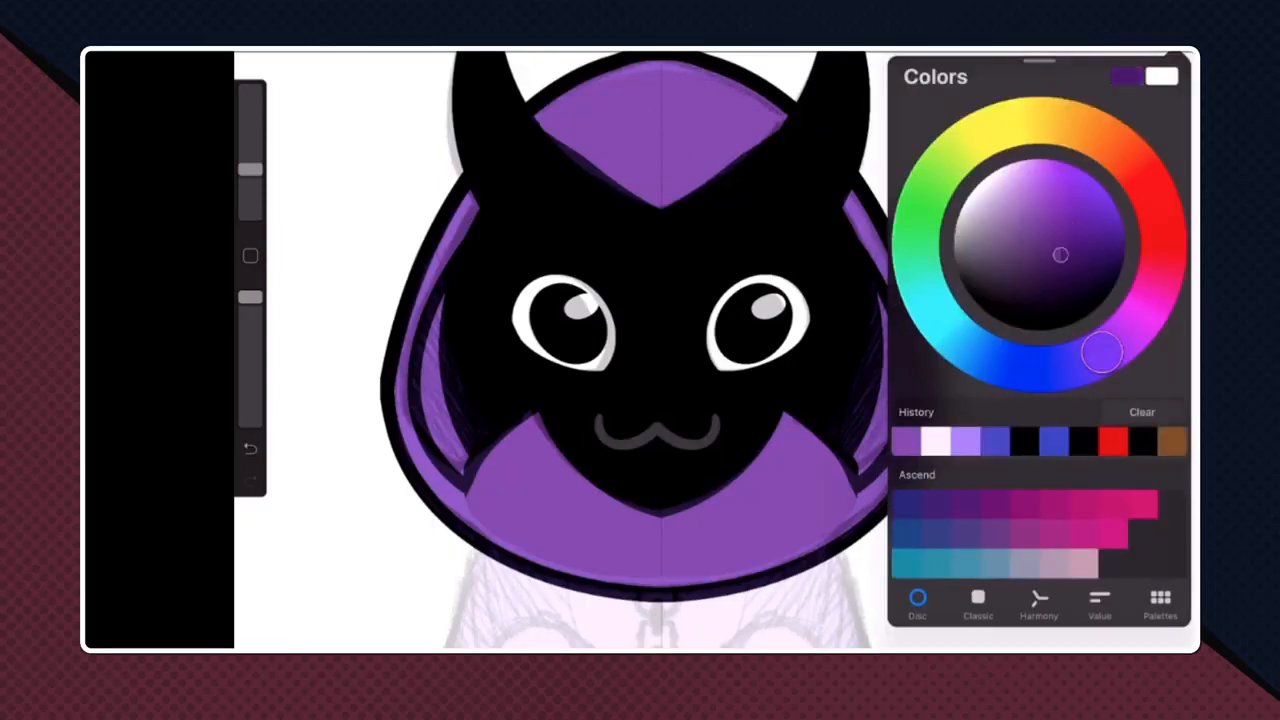
{"action": "left_click", "coordinate": [957, 52]}
{"action": "left_click", "coordinate": [957, 52]}
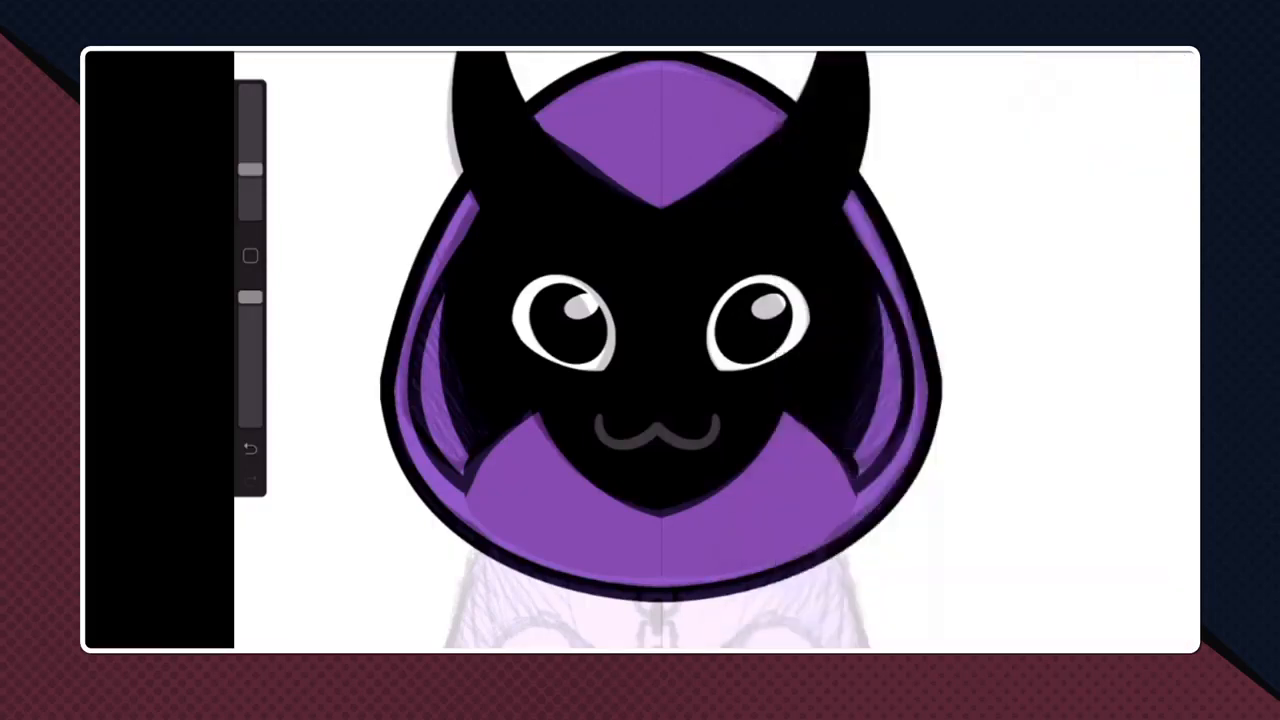
{"action": "mouse_move", "coordinate": [883, 298]}
{"action": "left_mouse_down"}
{"action": "mouse_move", "coordinate": [896, 420]}
{"action": "mouse_move", "coordinate": [861, 471]}
{"action": "left_mouse_up"}
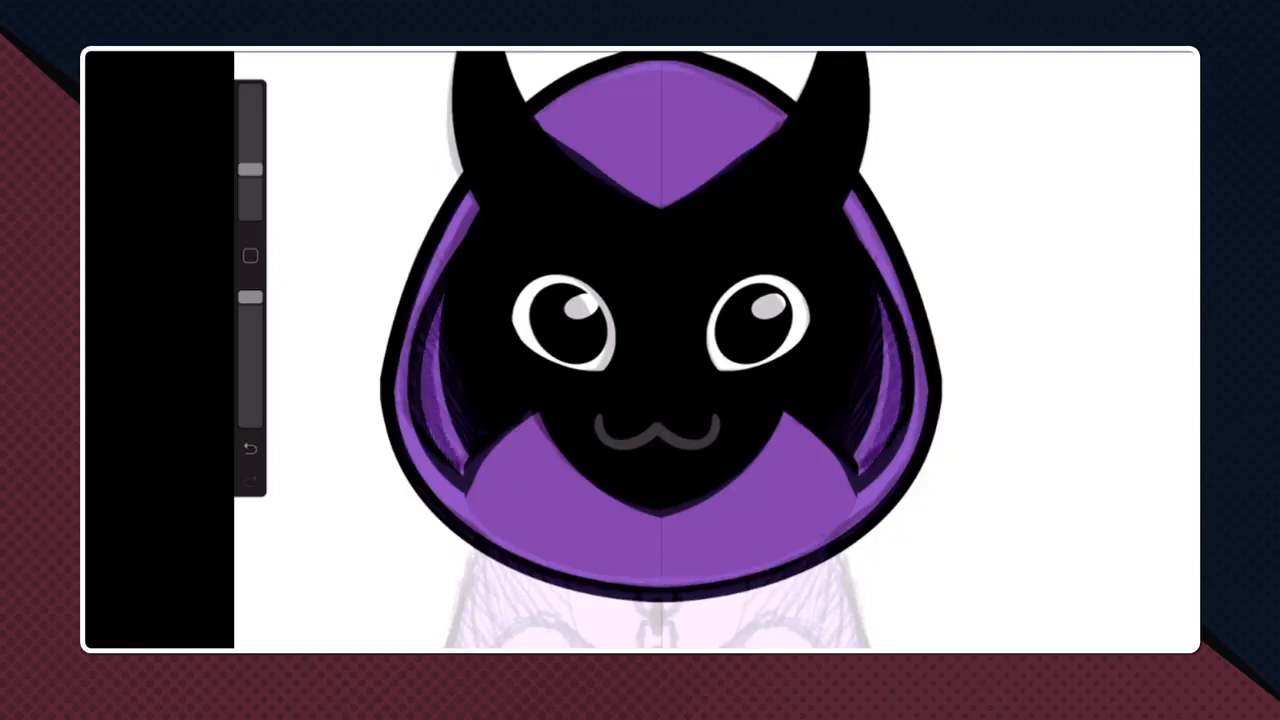
{"action": "key", "text": "ctrl+z"}
- Choose a deeper dark purple, outline the hood's inner side areas with mirrored strokes, and fill the enclosed interior
{"action": "left_click", "coordinate": [1175, 52]}
{"action": "left_click", "coordinate": [1045, 285]}
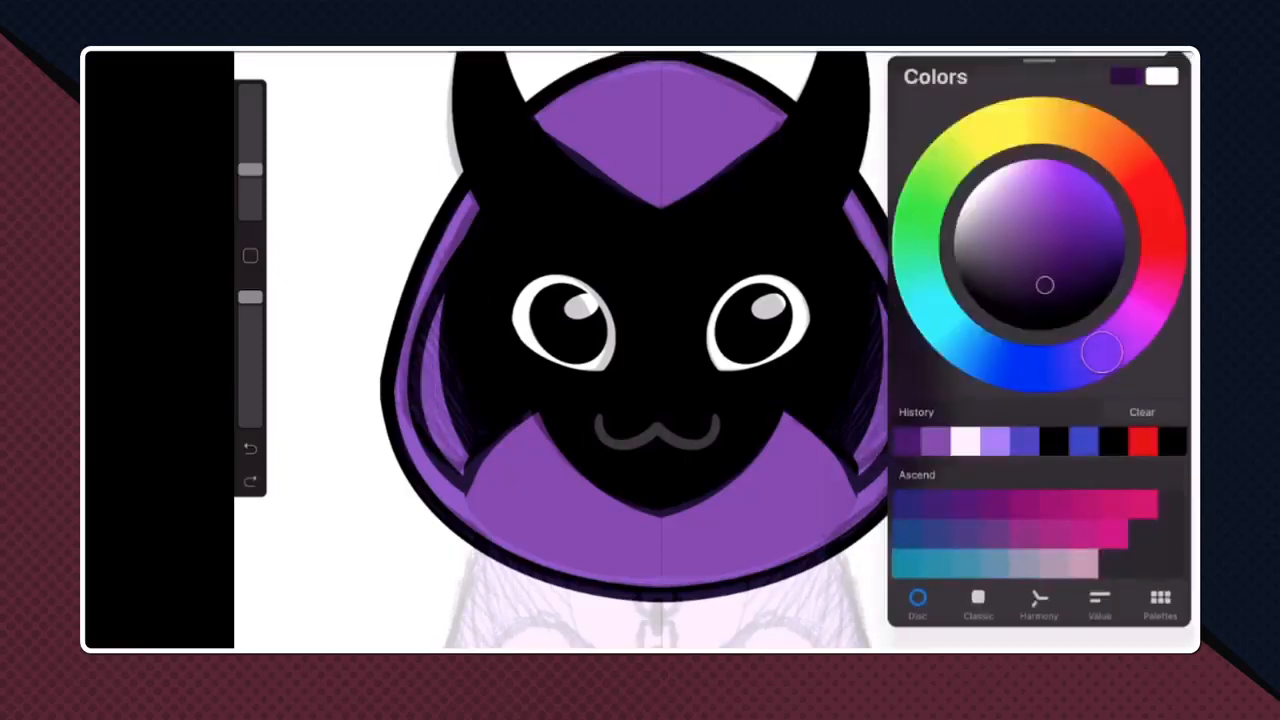
{"action": "left_click", "coordinate": [1175, 52]}
{"action": "mouse_move", "coordinate": [883, 298]}
{"action": "left_mouse_down"}
{"action": "mouse_move", "coordinate": [895, 390]}
{"action": "mouse_move", "coordinate": [862, 470]}
{"action": "left_mouse_up"}
{"action": "left_click_drag", "start_coordinate": [874, 418], "coordinate": [855, 466]}
{"action": "left_click_drag", "start_coordinate": [882, 372], "coordinate": [872, 424]}
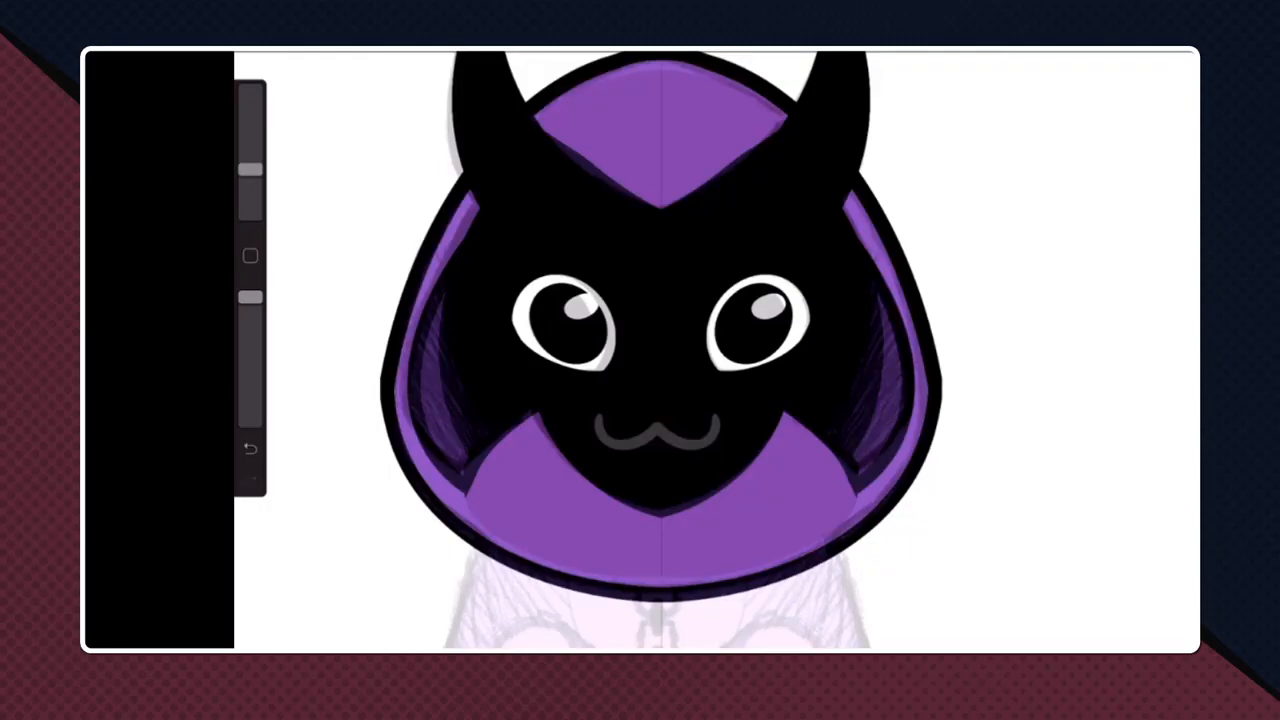
{"action": "left_click_drag", "start_coordinate": [1175, 52], "coordinate": [630, 323]}
- Hide the sketch on Layer 1 so that only the clean artwork is shown
{"action": "scroll", "coordinate": [665, 350], "scroll_direction": "down", "scroll_amount": 5}
{"action": "left_click", "coordinate": [1125, 54]}
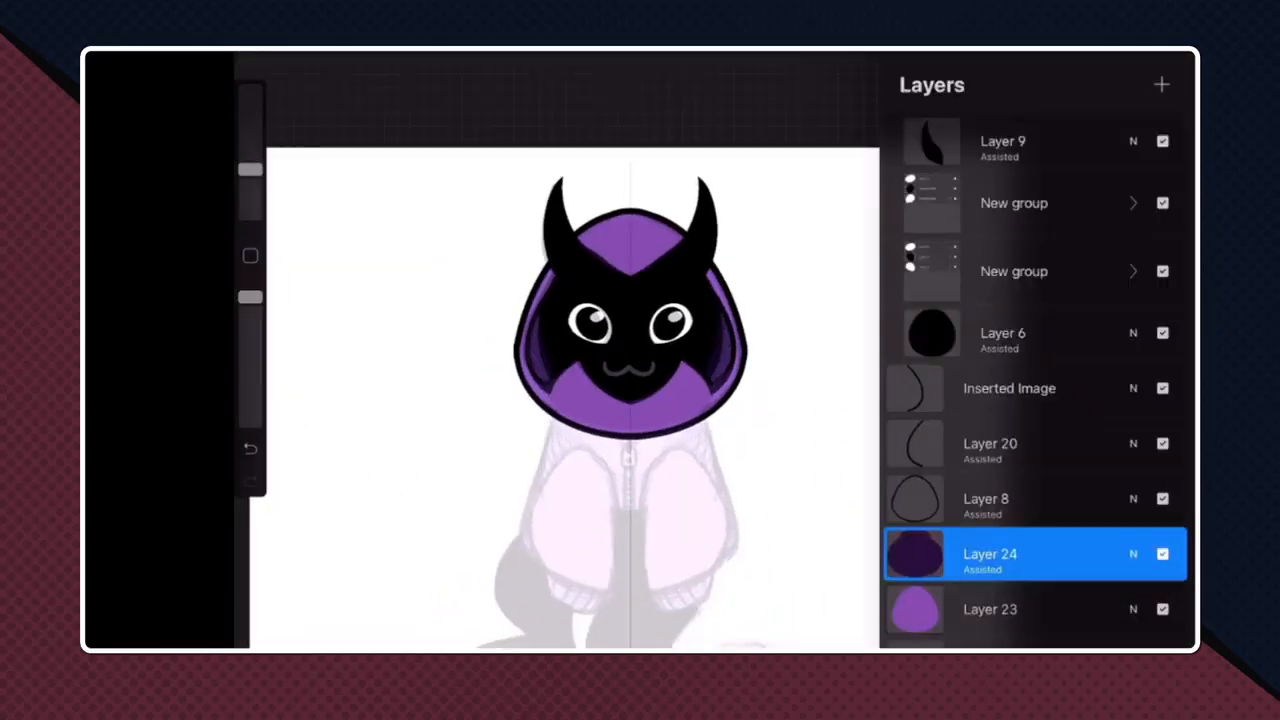
{"action": "scroll", "coordinate": [1035, 380], "scroll_direction": "up", "scroll_amount": 5}
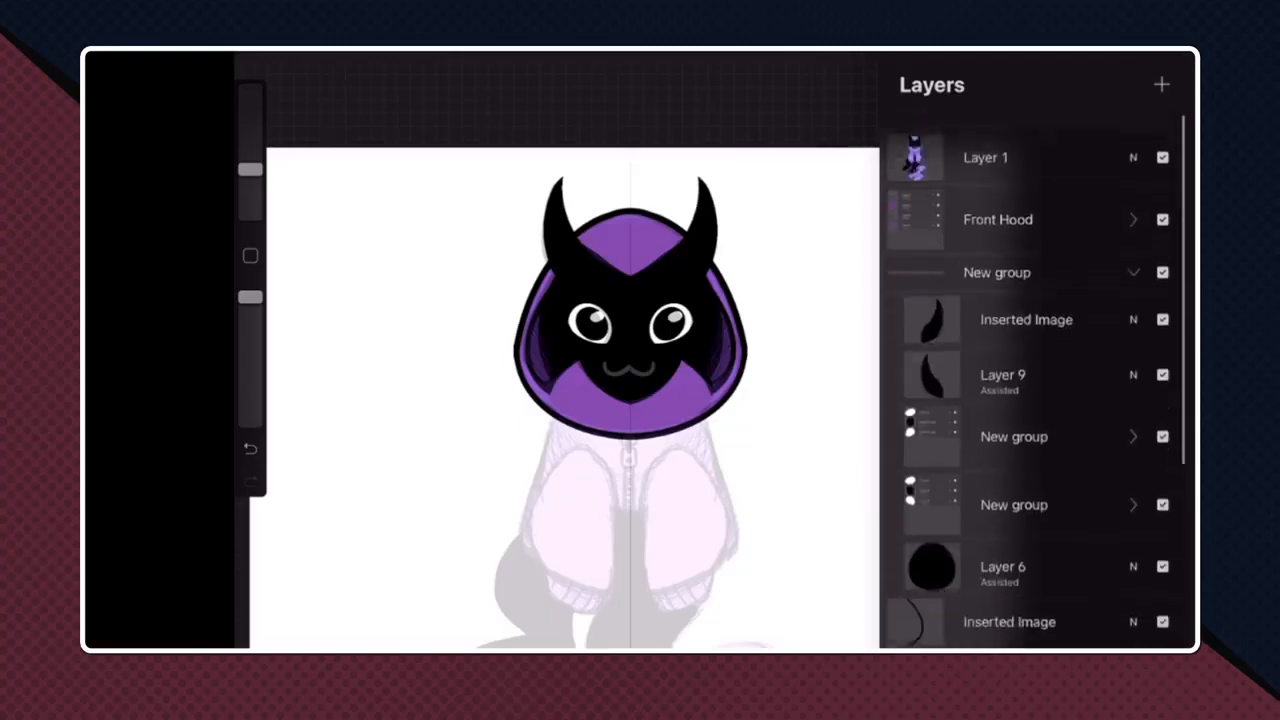
{"action": "left_click", "coordinate": [1162, 140]}
{"action": "left_click", "coordinate": [1162, 140]}
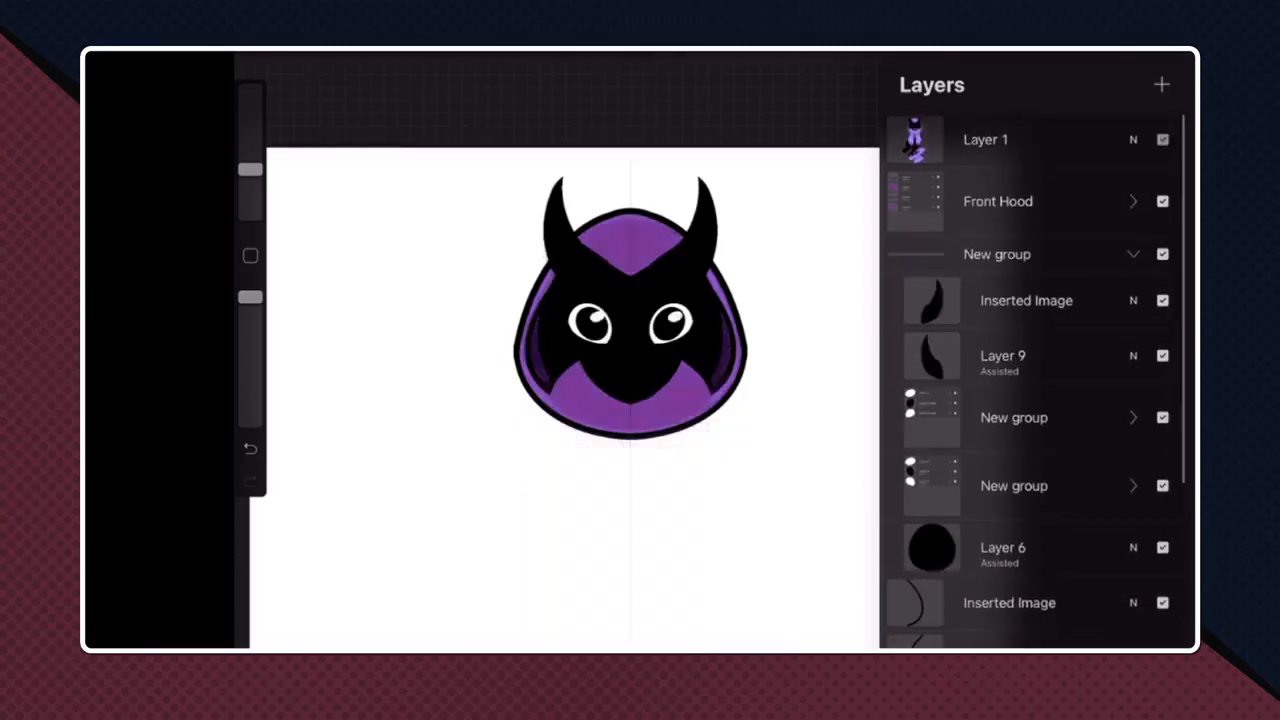
{"action": "left_click", "coordinate": [1162, 140]}
- Sample the lighter purple from the hood's rim as the painting colour
{"action": "scroll", "coordinate": [610, 325], "scroll_direction": "up", "scroll_amount": 5}
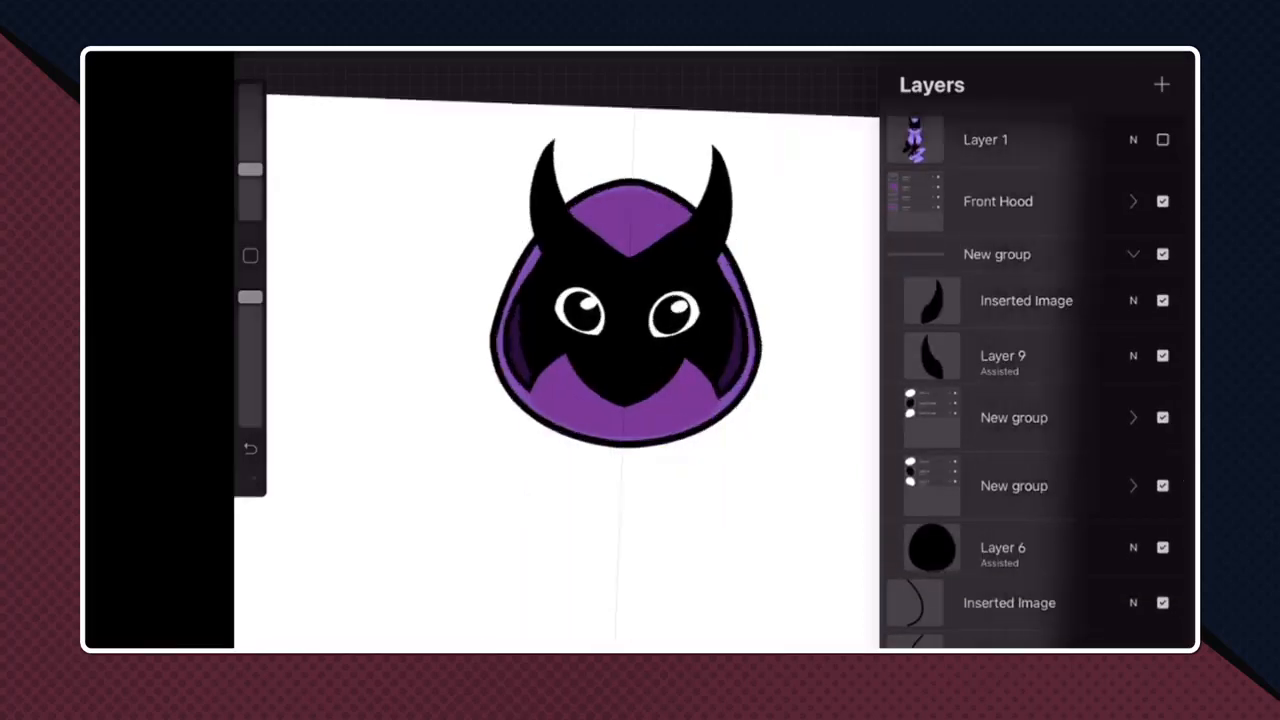
{"action": "left_click", "coordinate": [794, 194]}
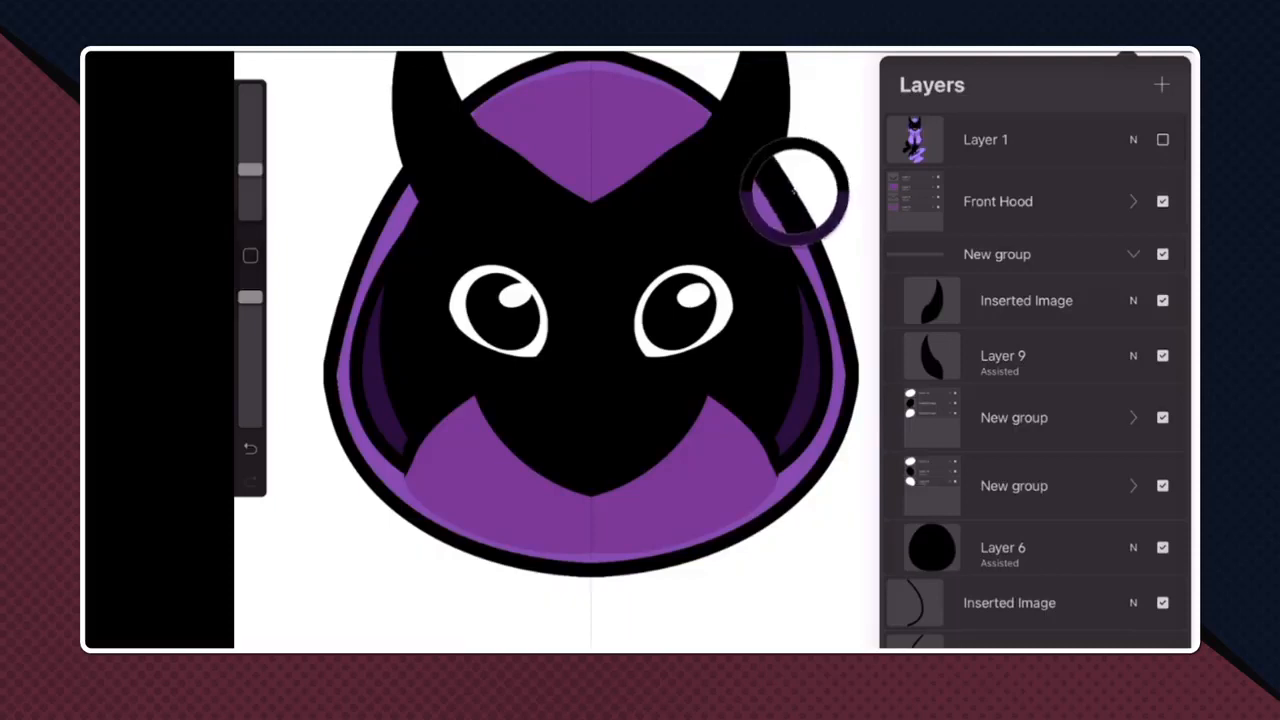
{"action": "left_click", "coordinate": [351, 414]}
{"action": "scroll", "coordinate": [640, 350], "scroll_direction": "up", "scroll_amount": 4}
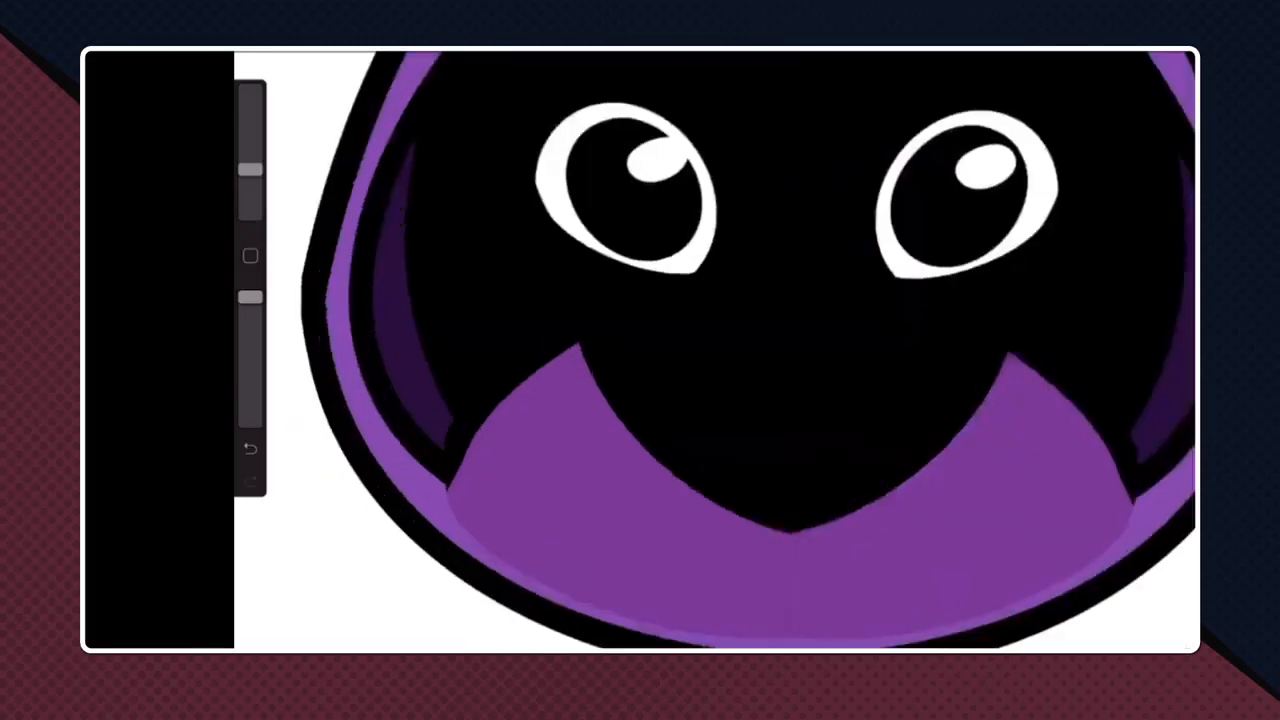
- Select Layer 23 with the light purple hood fill and enable Drawing Assist on it
{"action": "left_click", "coordinate": [1132, 53]}
{"action": "left_click", "coordinate": [1010, 609]}
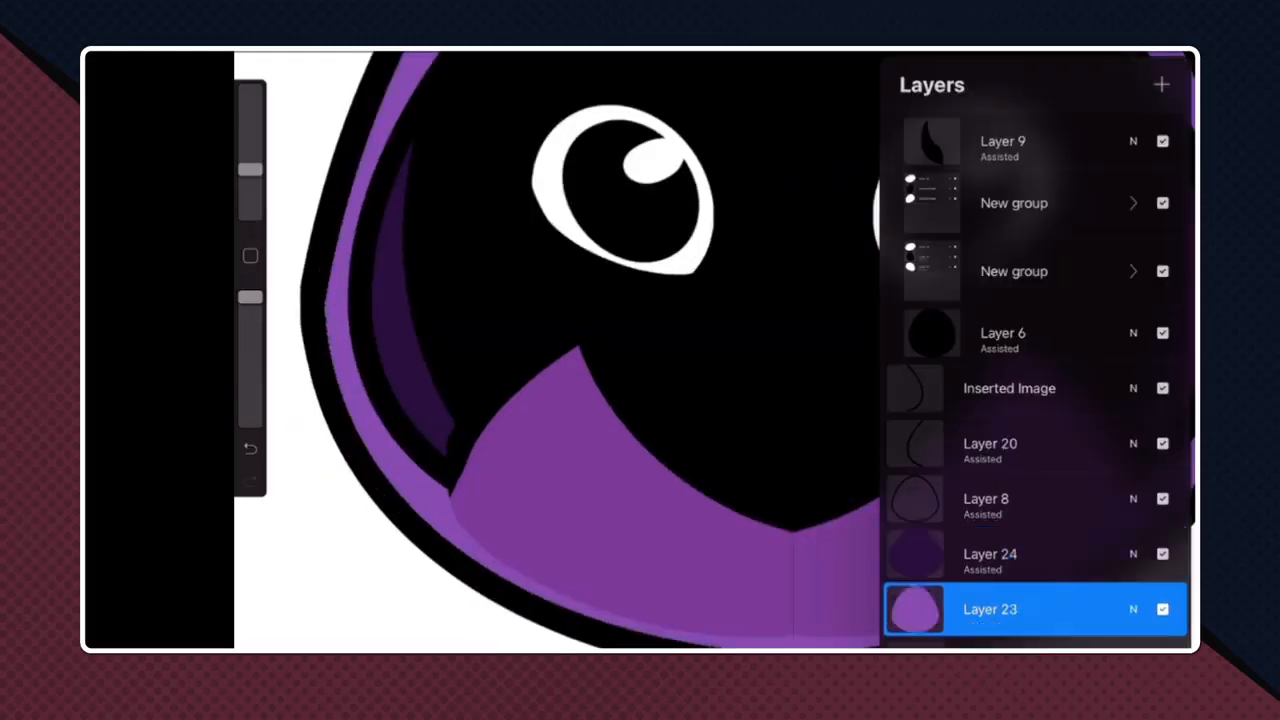
{"action": "scroll", "coordinate": [600, 350], "scroll_direction": "up", "scroll_amount": 2}
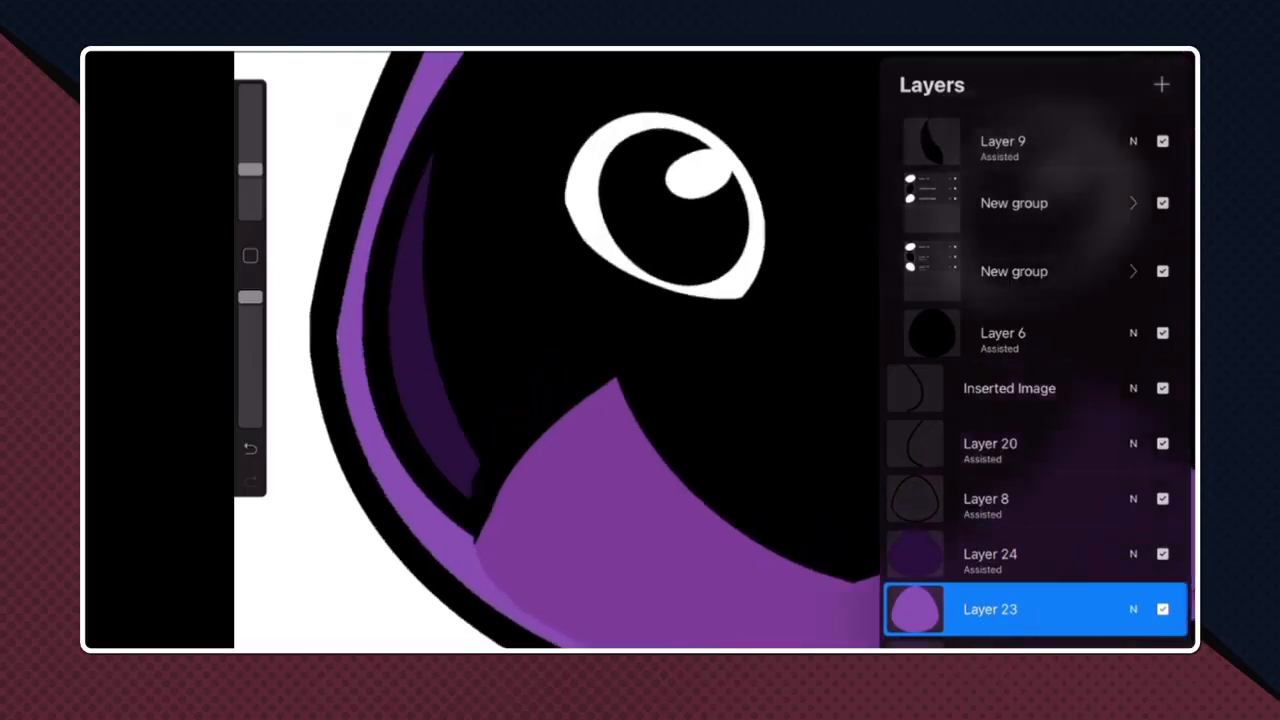
{"action": "left_click", "coordinate": [990, 609]}
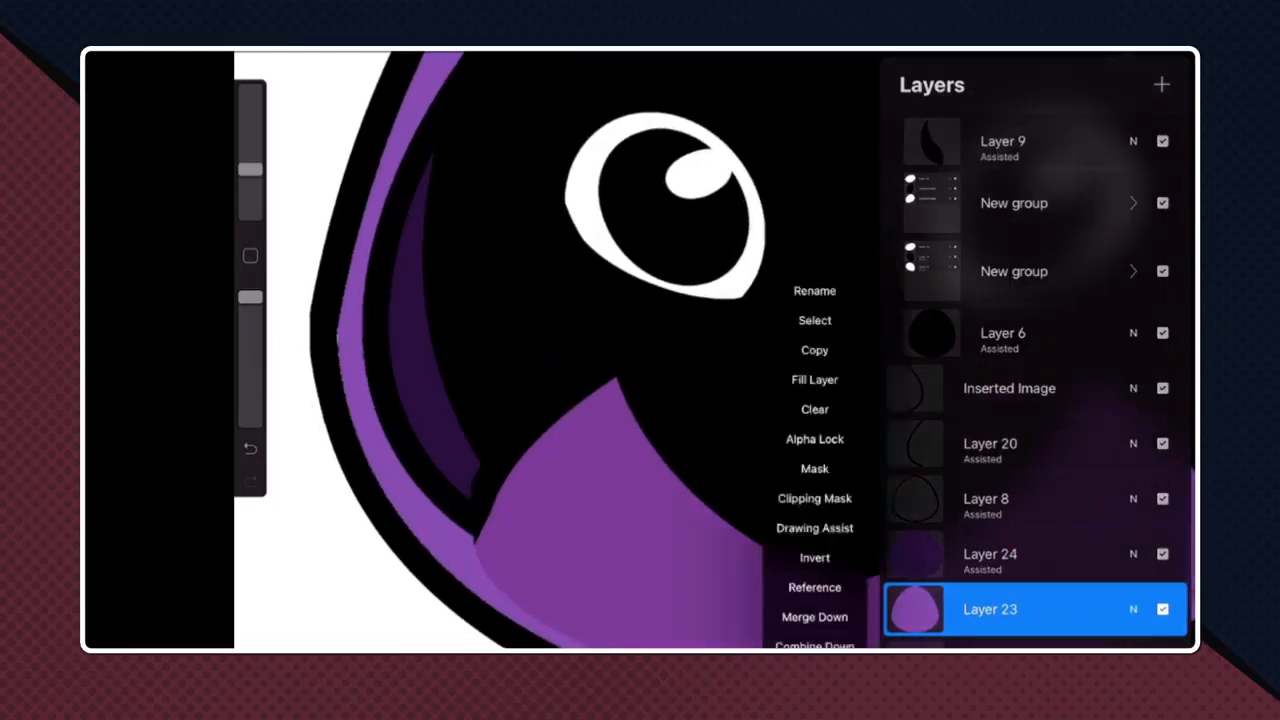
{"action": "left_click", "coordinate": [815, 528]}
{"action": "left_click", "coordinate": [600, 350]}
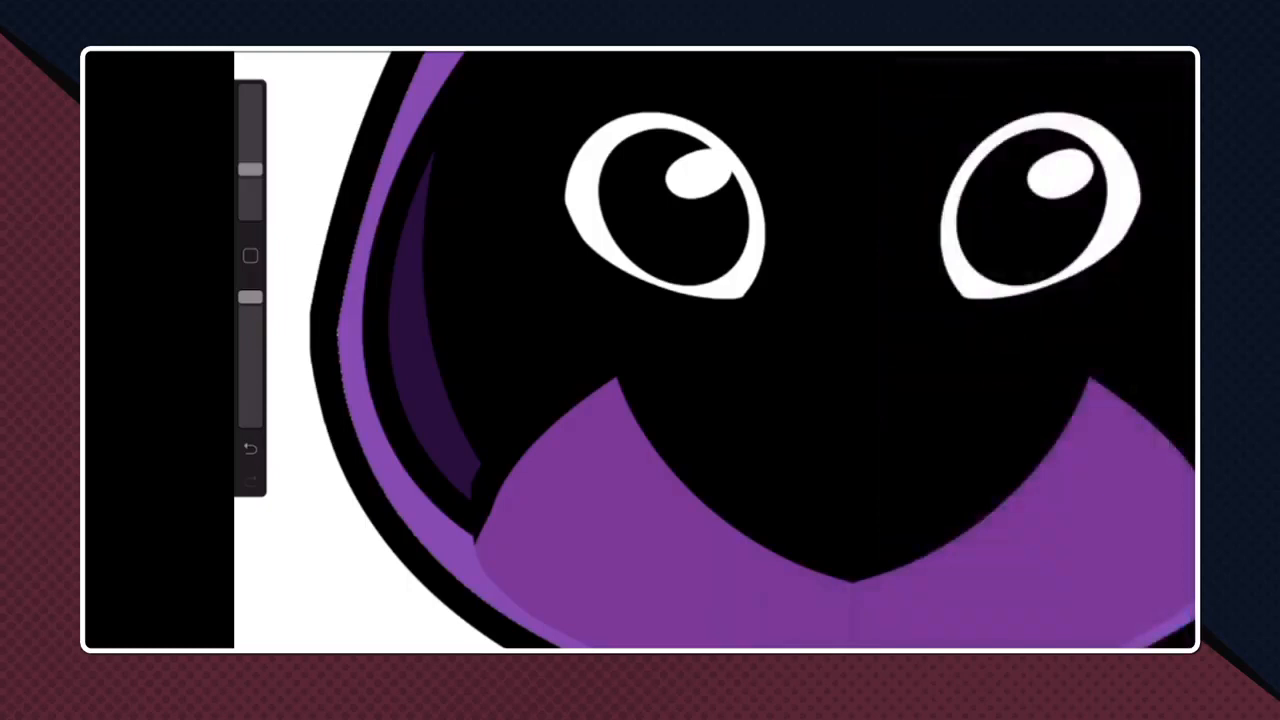
- Paint mirrored light purple strokes along the hood's inner rim to clean up the fill where it meets the black outline
{"action": "mouse_move", "coordinate": [341, 365]}
{"action": "left_mouse_down"}
{"action": "mouse_move", "coordinate": [398, 518]}
{"action": "mouse_move", "coordinate": [445, 567]}
{"action": "left_mouse_up"}
{"action": "left_click_drag", "start_coordinate": [600, 350], "coordinate": [622, 336]}
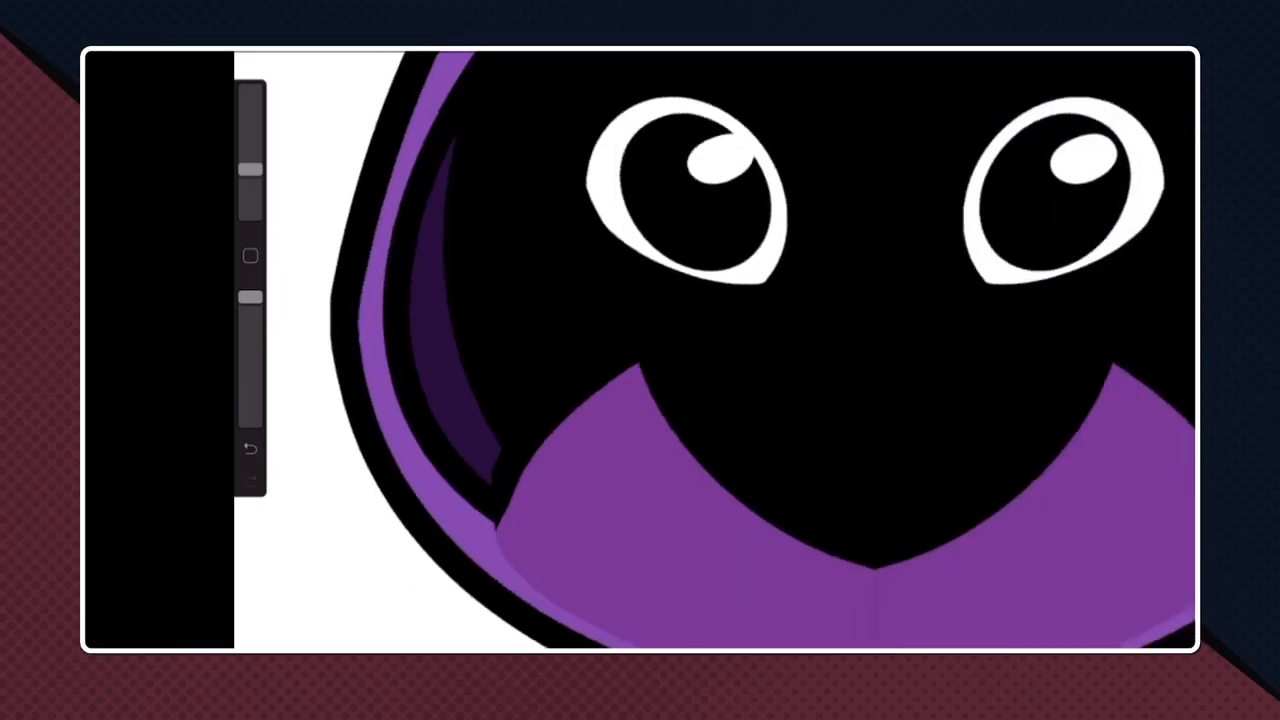
{"action": "left_click_drag", "start_coordinate": [497, 525], "coordinate": [682, 148]}
{"action": "left_click_drag", "start_coordinate": [578, 286], "coordinate": [565, 535]}
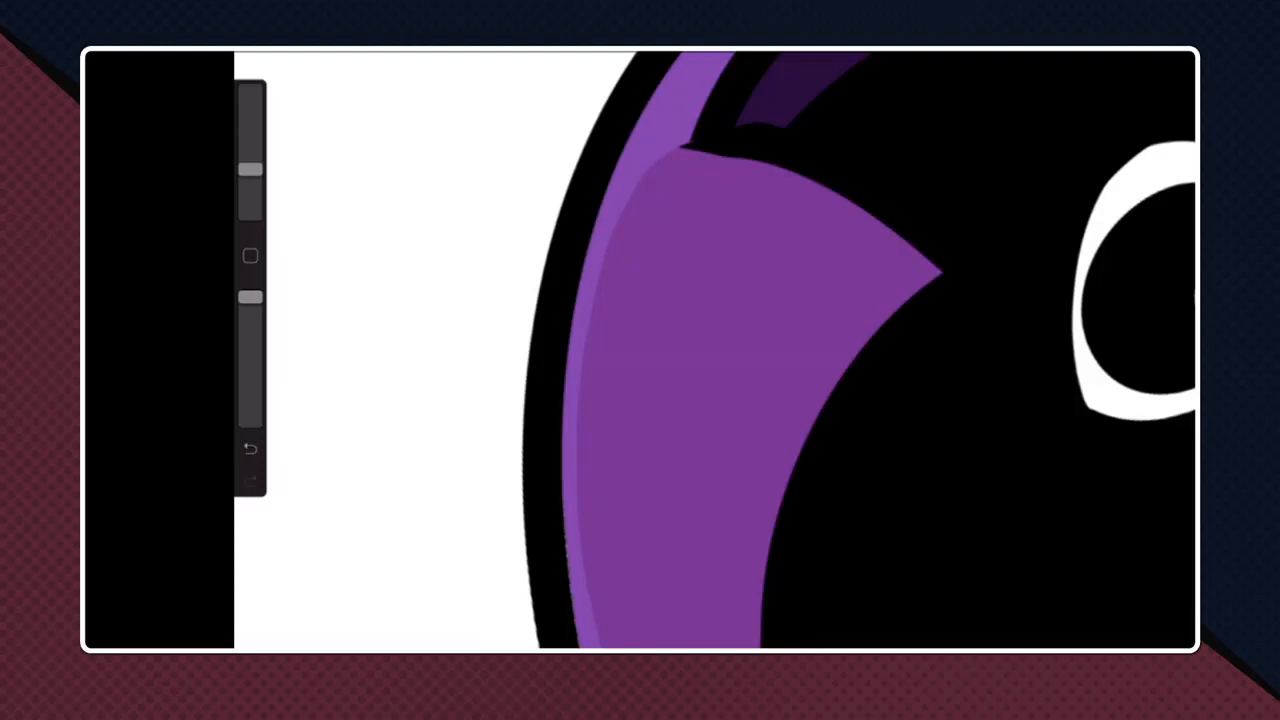
{"action": "left_click_drag", "start_coordinate": [700, 450], "coordinate": [734, 253]}
{"action": "left_click_drag", "start_coordinate": [757, 428], "coordinate": [850, 500]}
{"action": "mouse_move", "coordinate": [462, 540]}
{"action": "left_mouse_down"}
{"action": "mouse_move", "coordinate": [588, 308]}
{"action": "mouse_move", "coordinate": [714, 166]}
{"action": "left_mouse_up"}
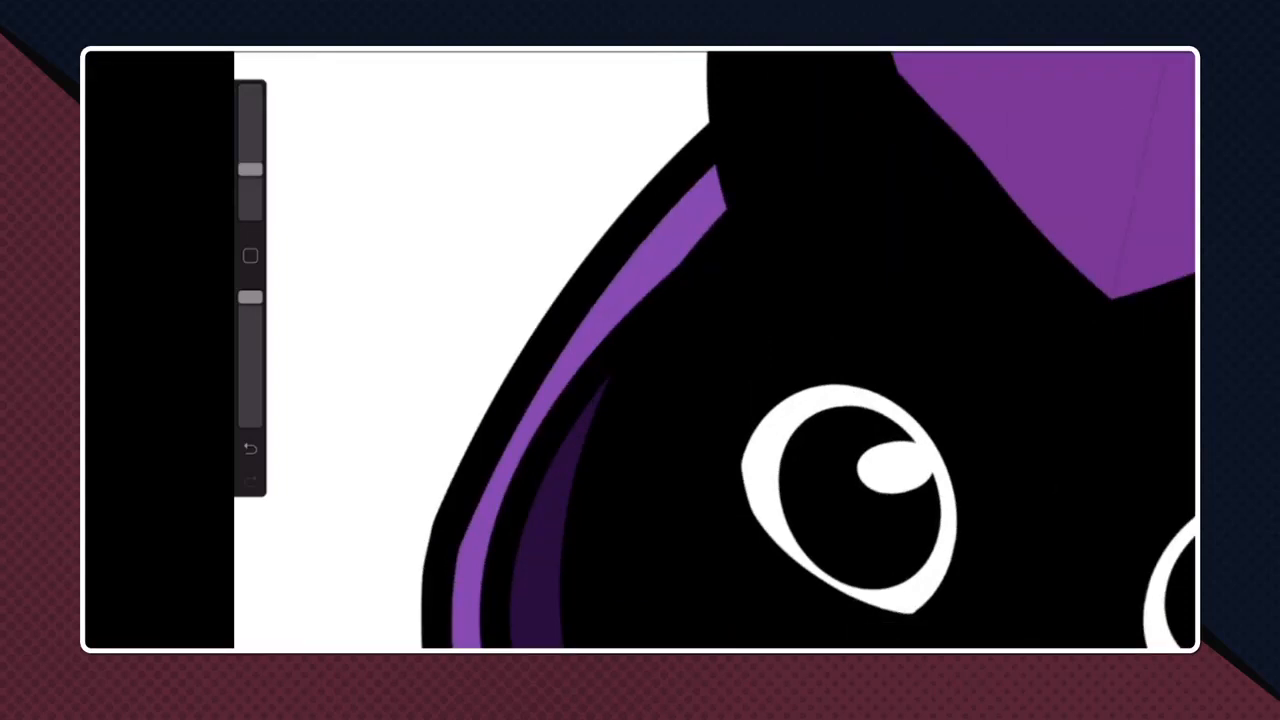
{"action": "left_click_drag", "start_coordinate": [715, 350], "coordinate": [530, 580]}
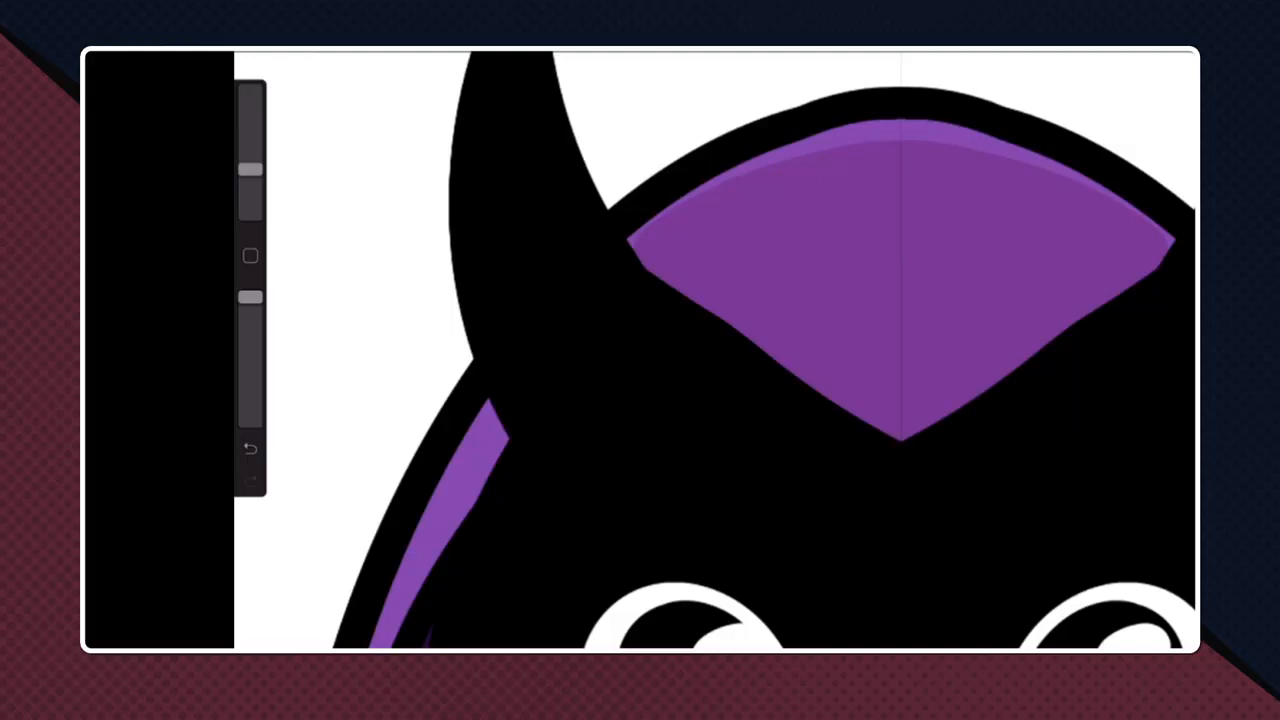
{"action": "scroll", "coordinate": [715, 350], "scroll_direction": "down", "scroll_amount": 5}
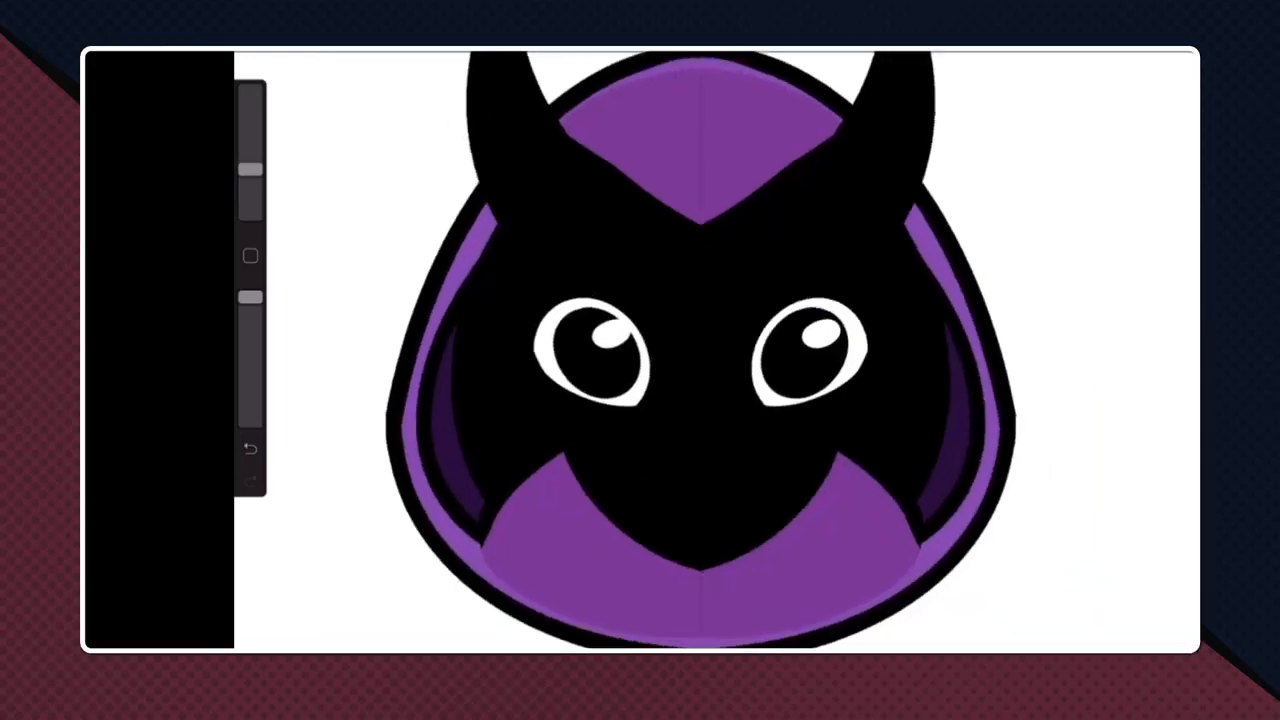
- Sample the rim's light purple, then alpha-lock Layer 3 in the Front Hood group and fill its forehead piece with that colour
{"action": "left_click", "coordinate": [250, 256]}
{"action": "left_click", "coordinate": [723, 69]}
{"action": "left_click", "coordinate": [1127, 52]}
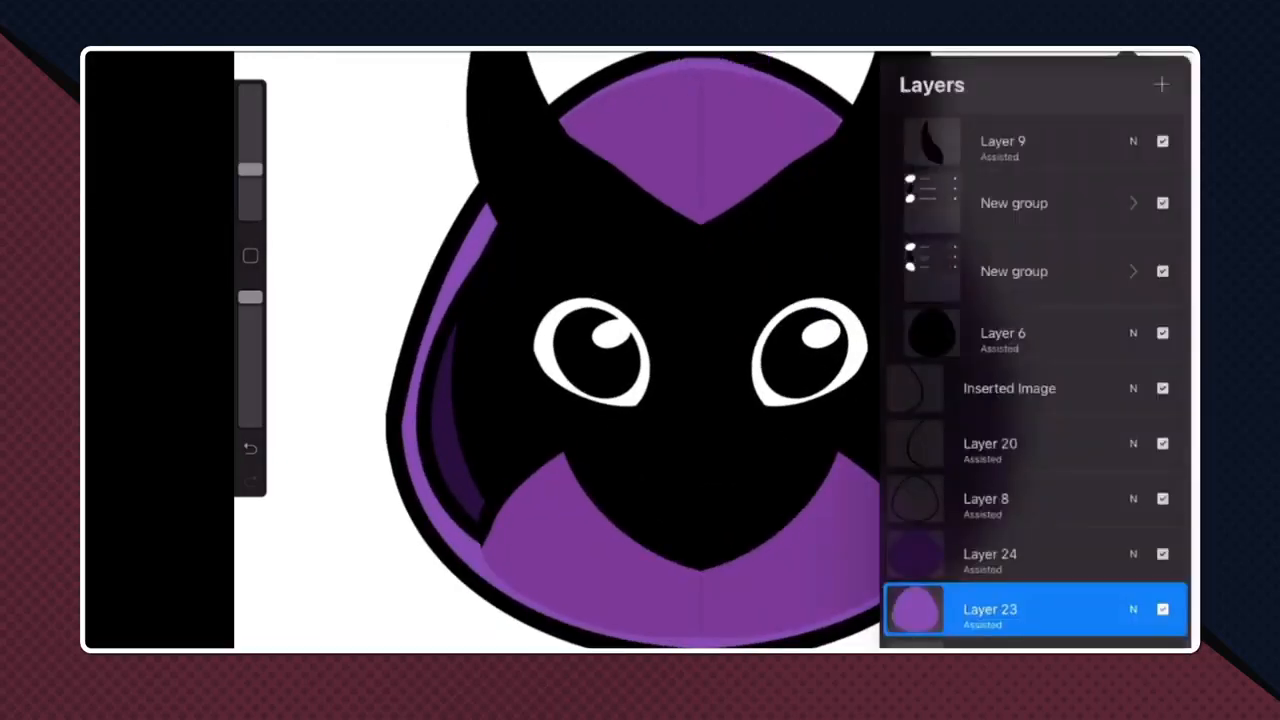
{"action": "scroll", "coordinate": [1035, 400], "scroll_direction": "up", "scroll_amount": 5}
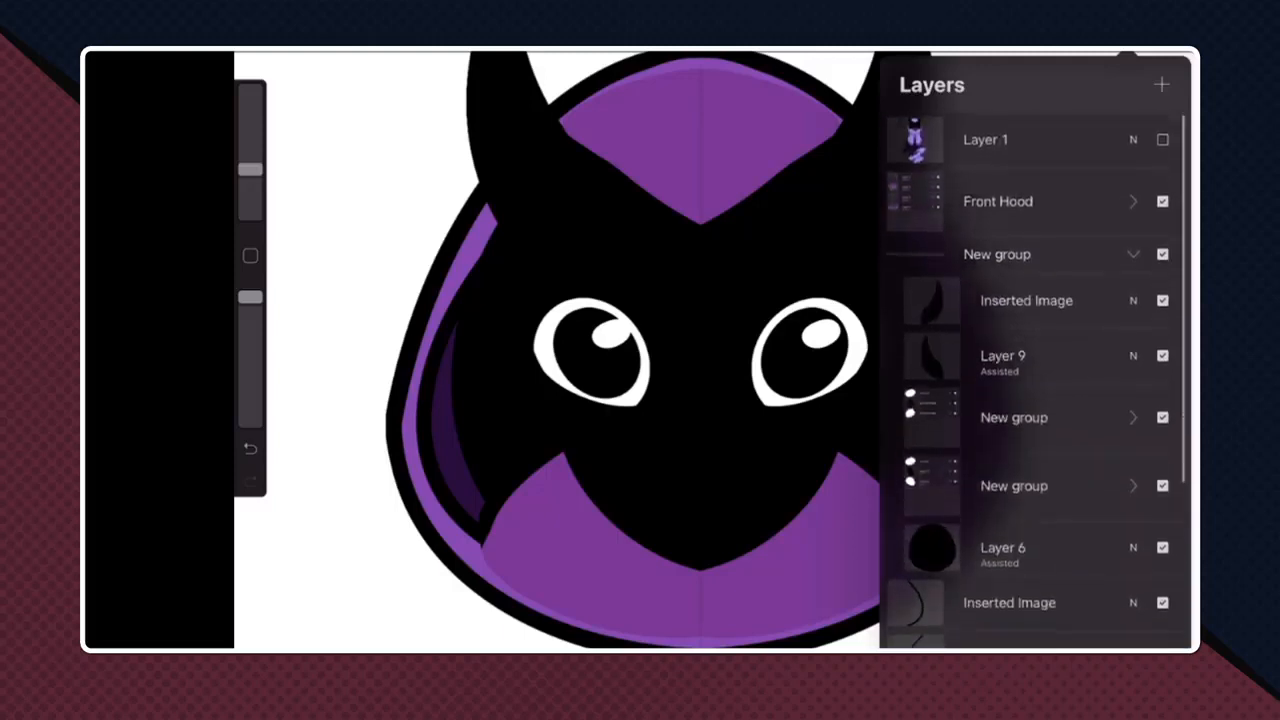
{"action": "left_click", "coordinate": [1035, 288]}
{"action": "left_click", "coordinate": [1035, 288]}
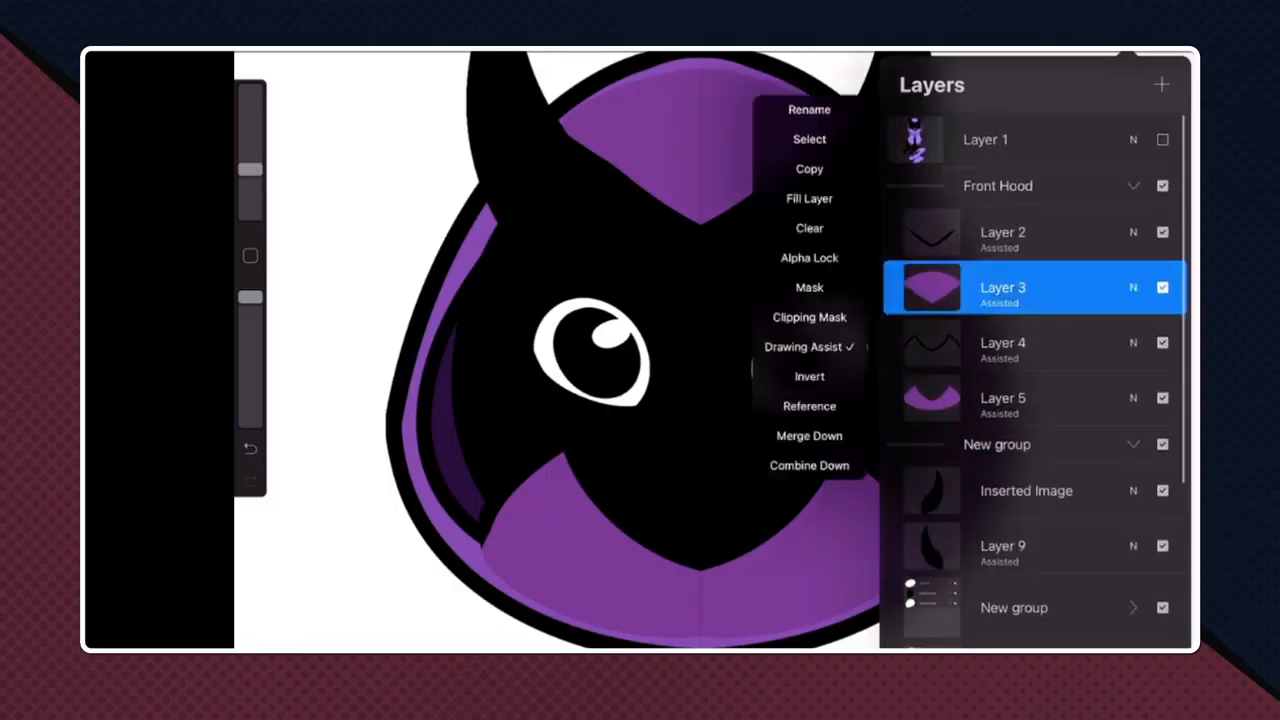
{"action": "left_click", "coordinate": [809, 258]}
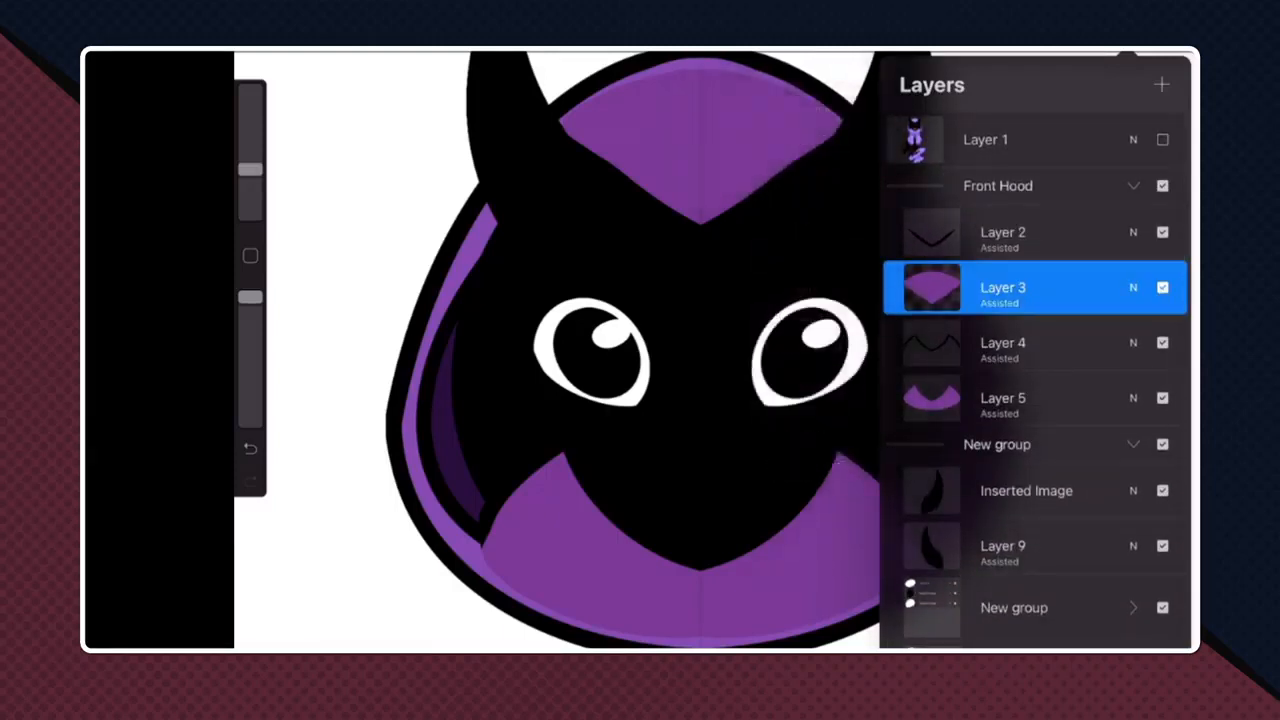
{"action": "left_click", "coordinate": [1035, 288]}
{"action": "left_click", "coordinate": [809, 199]}
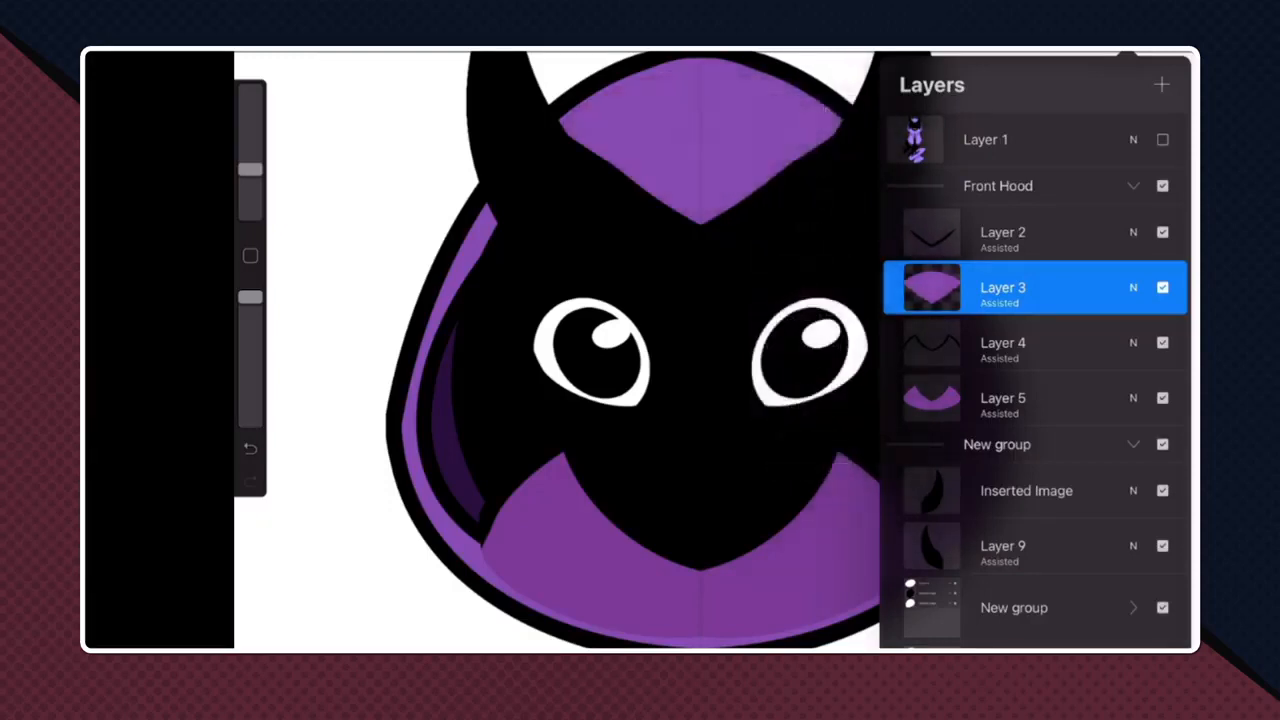
- Alpha-lock Layer 5 and fill the hood's lower front piece with the same light purple
{"action": "left_click", "coordinate": [1035, 398]}
{"action": "left_click", "coordinate": [1035, 398]}
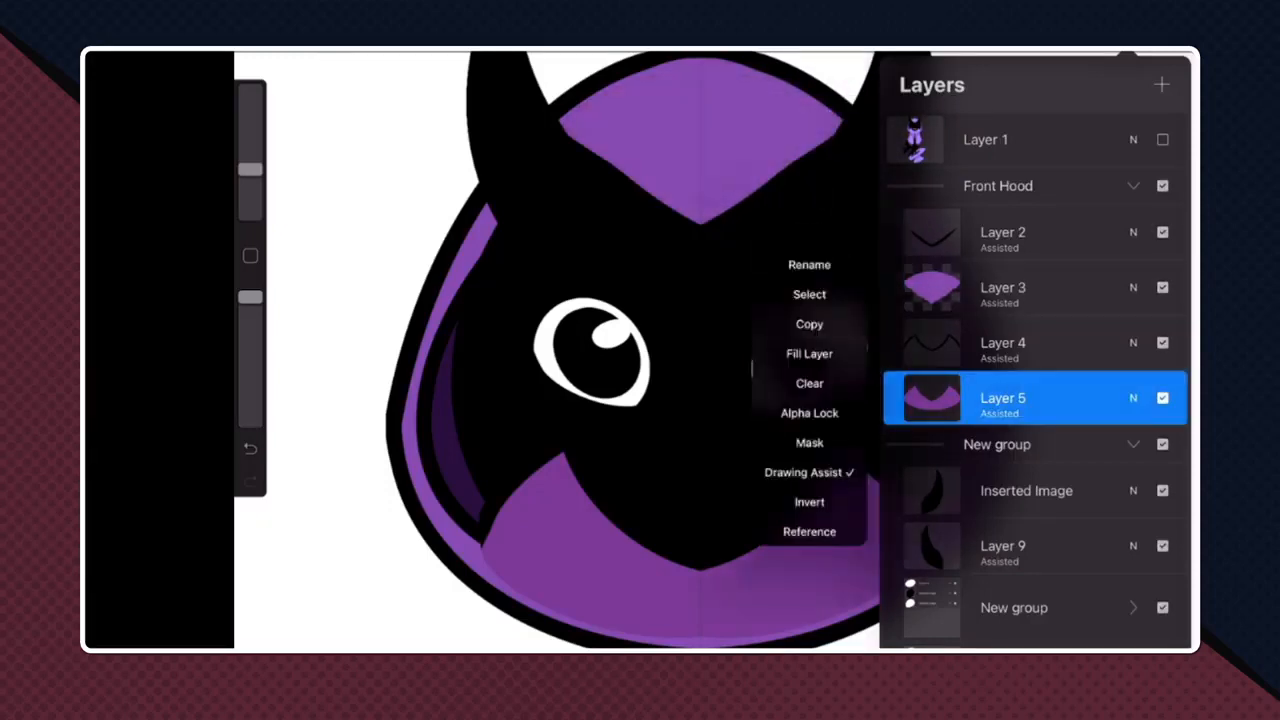
{"action": "left_click", "coordinate": [809, 413]}
{"action": "left_click", "coordinate": [1035, 398]}
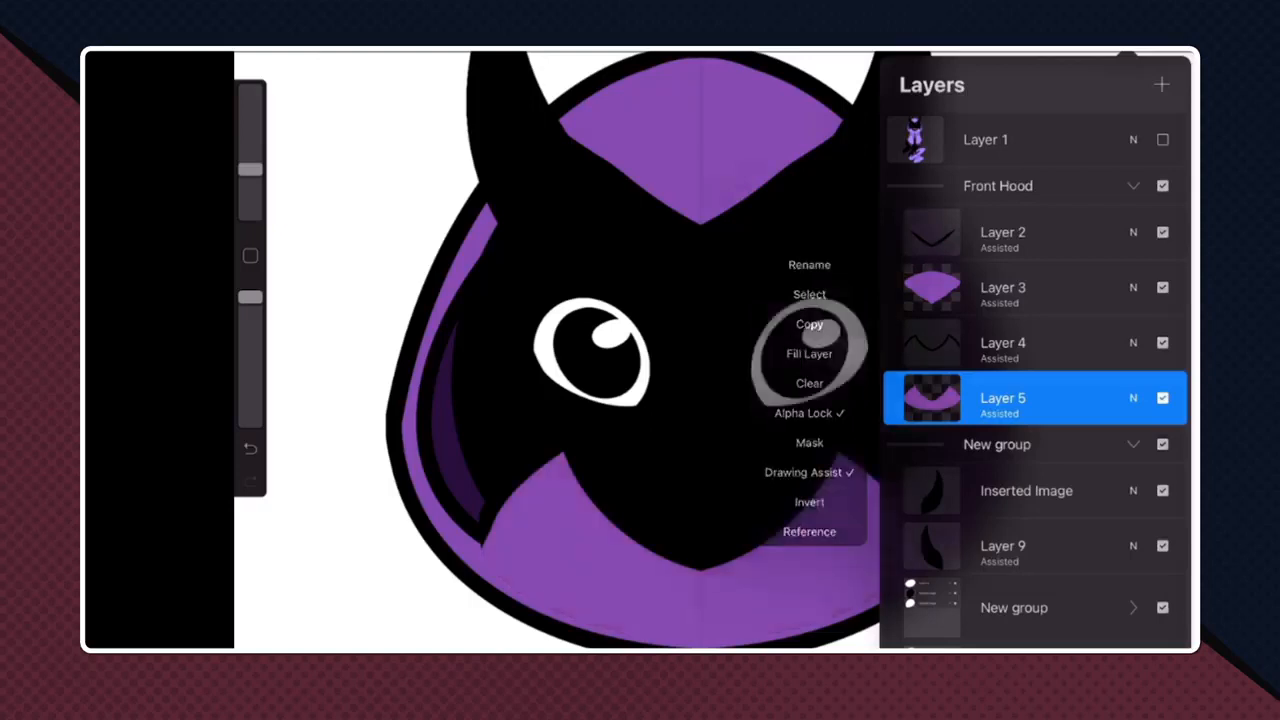
{"action": "left_click", "coordinate": [600, 350]}
{"action": "scroll", "coordinate": [700, 350], "scroll_direction": "down", "scroll_amount": 5}
{"action": "scroll", "coordinate": [700, 350], "scroll_direction": "up", "scroll_amount": 3}
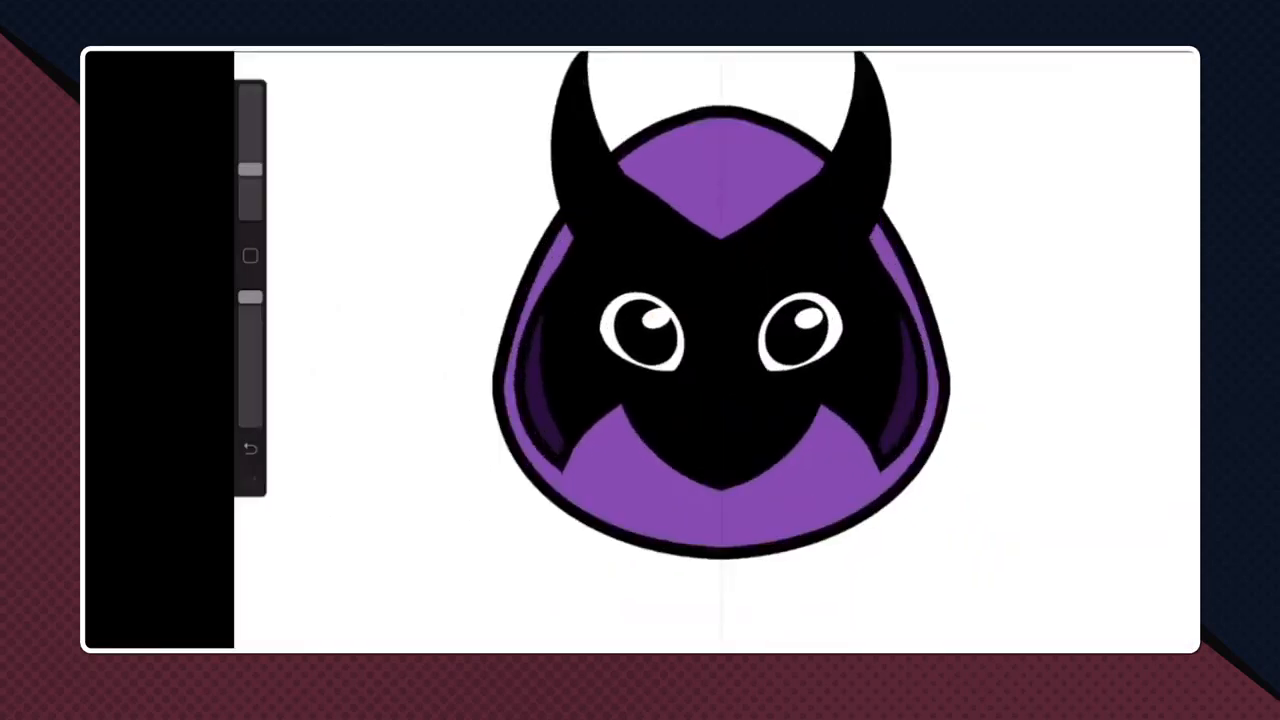
{"action": "left_click", "coordinate": [1127, 52]}
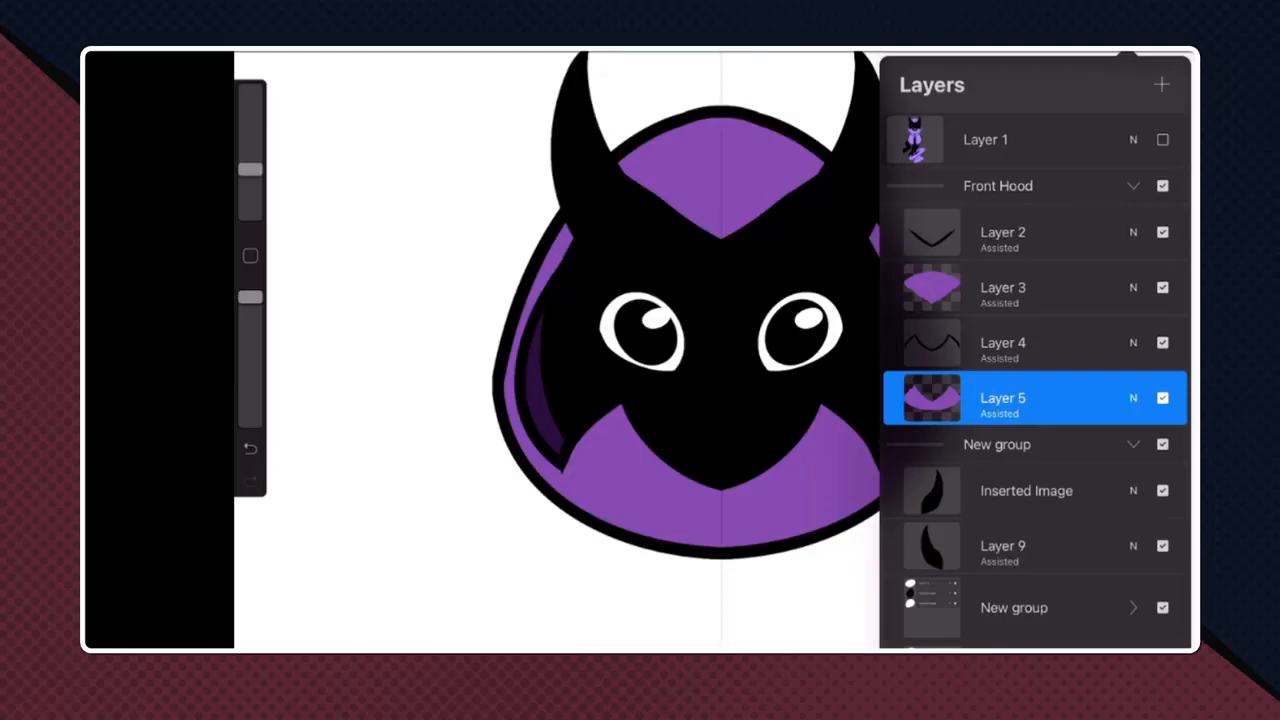
{"action": "scroll", "coordinate": [1034, 380], "scroll_direction": "down", "scroll_amount": 10}
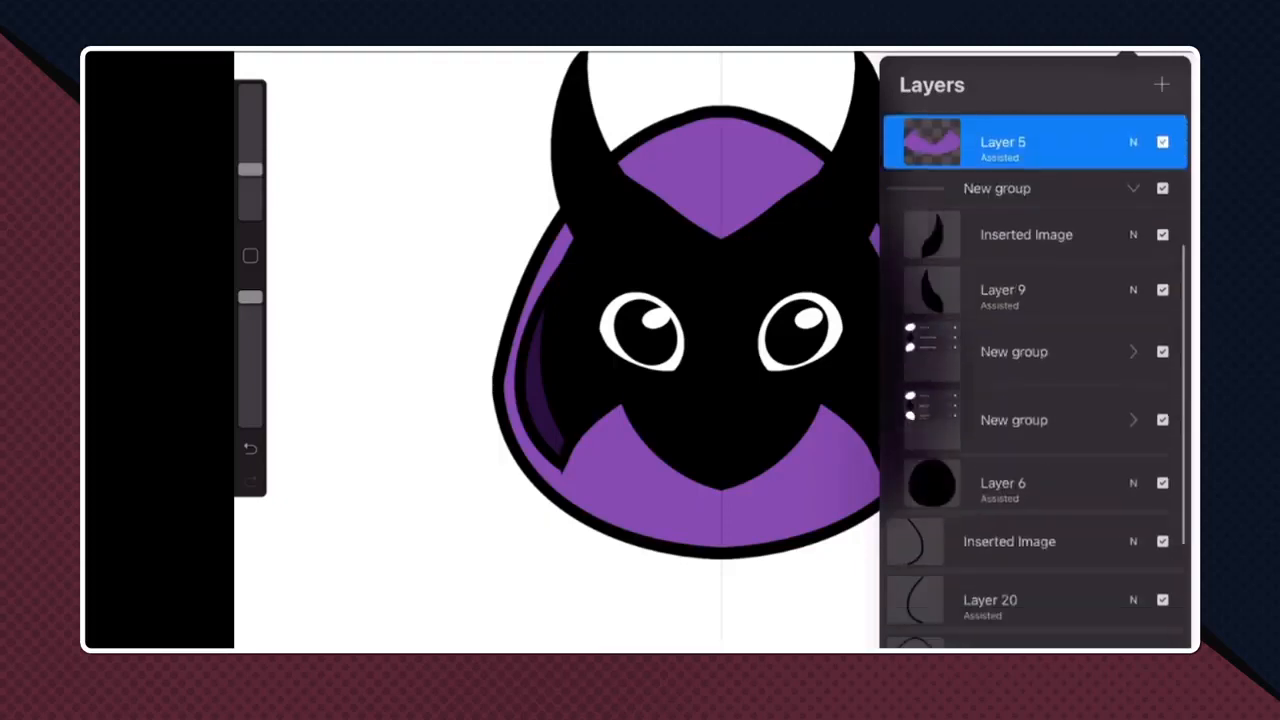
{"action": "scroll", "coordinate": [1034, 380], "scroll_direction": "up", "scroll_amount": 4}
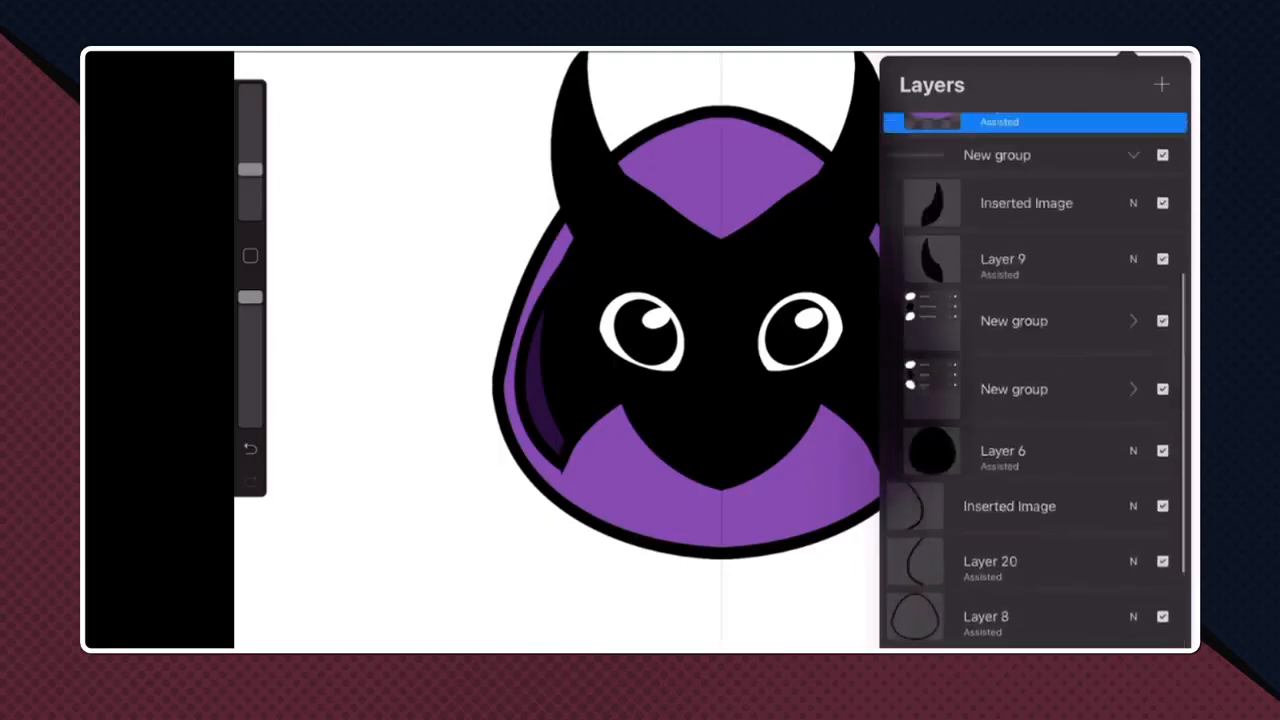
{"action": "scroll", "coordinate": [1034, 380], "scroll_direction": "down", "scroll_amount": 4}
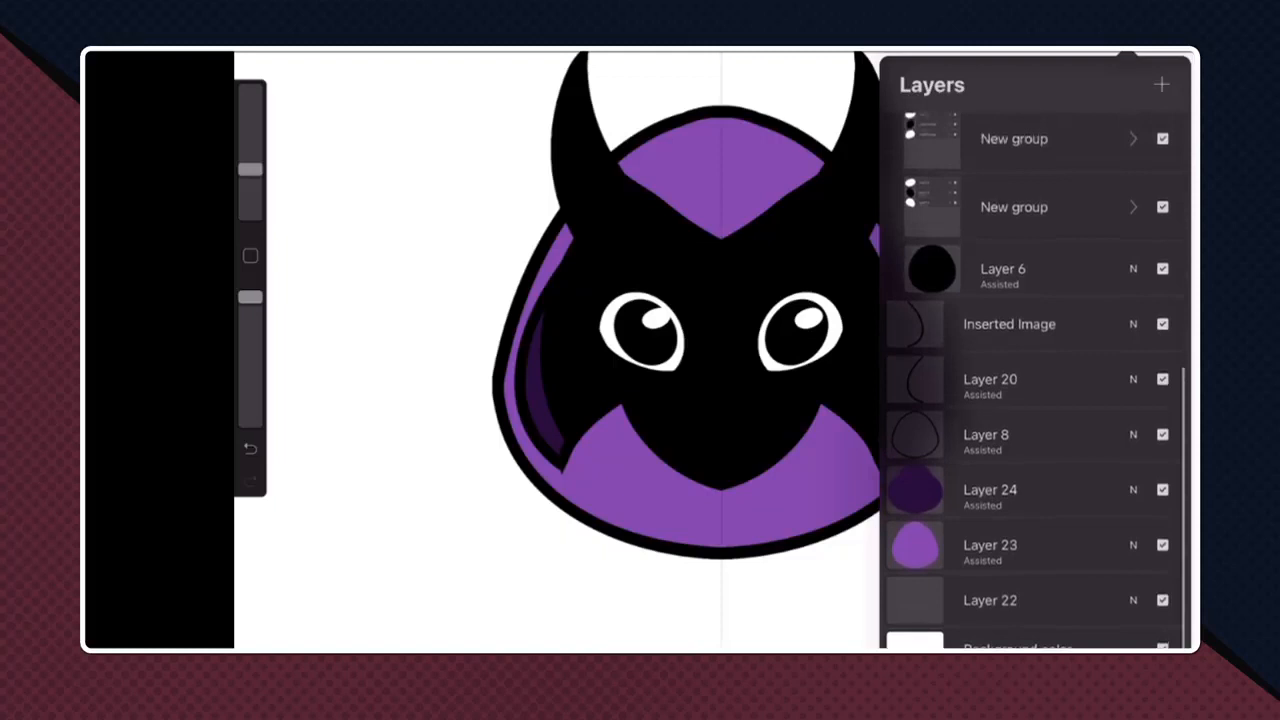
{"action": "left_click", "coordinate": [400, 350]}
{"action": "scroll", "coordinate": [720, 330], "scroll_direction": "down", "scroll_amount": 5}
{"action": "scroll", "coordinate": [720, 330], "scroll_direction": "up", "scroll_amount": 4}
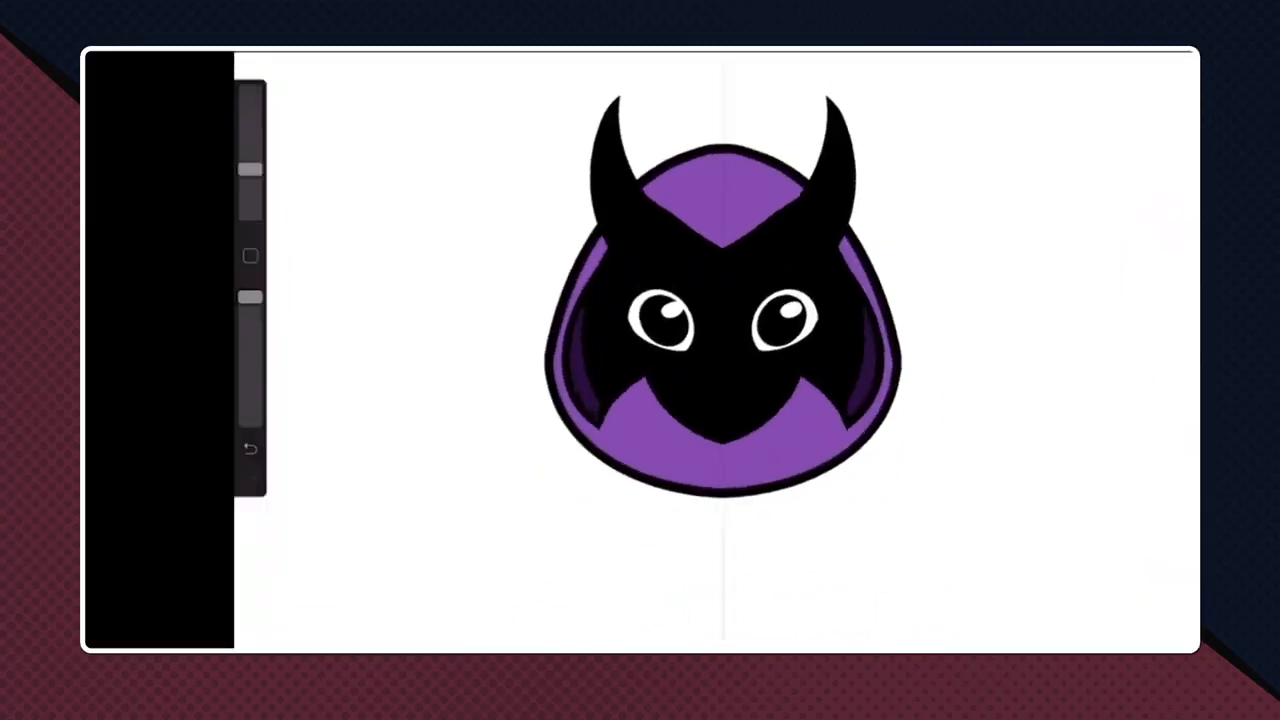
- Collapse the Front Hood and face groups, and combine Inserted Image and Layers 20, 8, 24 and 23 into a new group
{"action": "left_click", "coordinate": [1127, 50]}
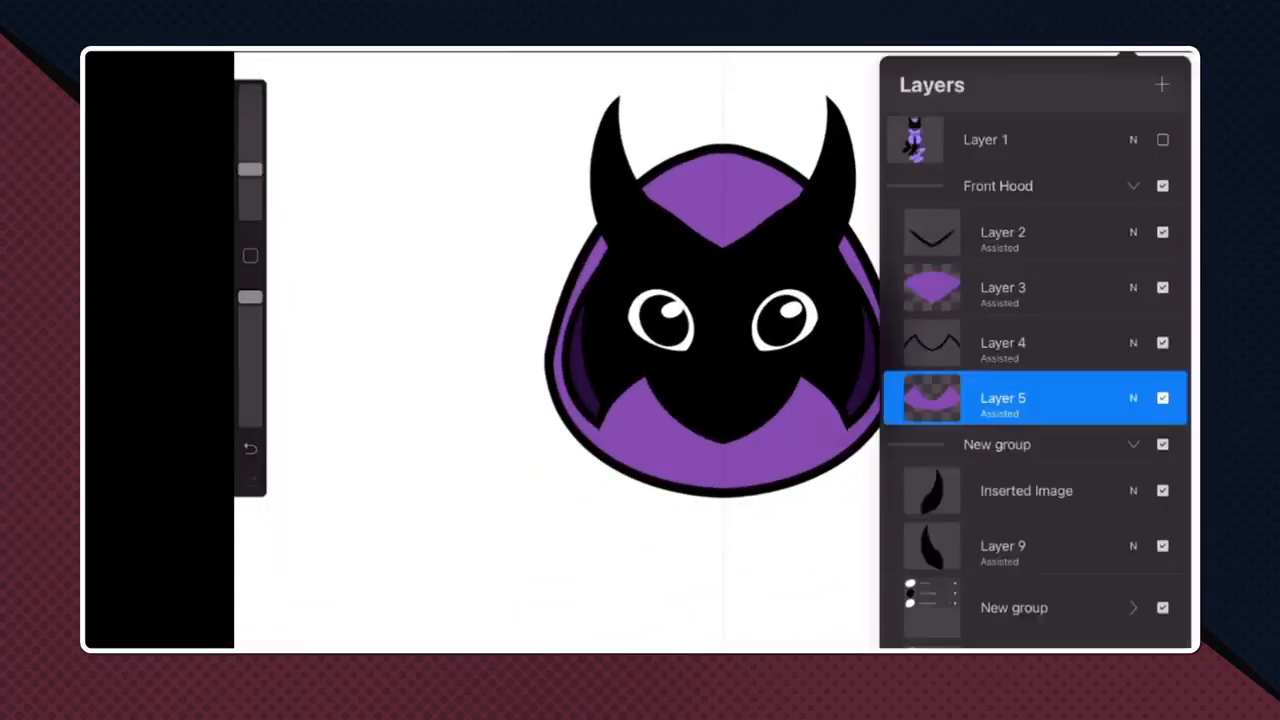
{"action": "left_click", "coordinate": [1133, 186]}
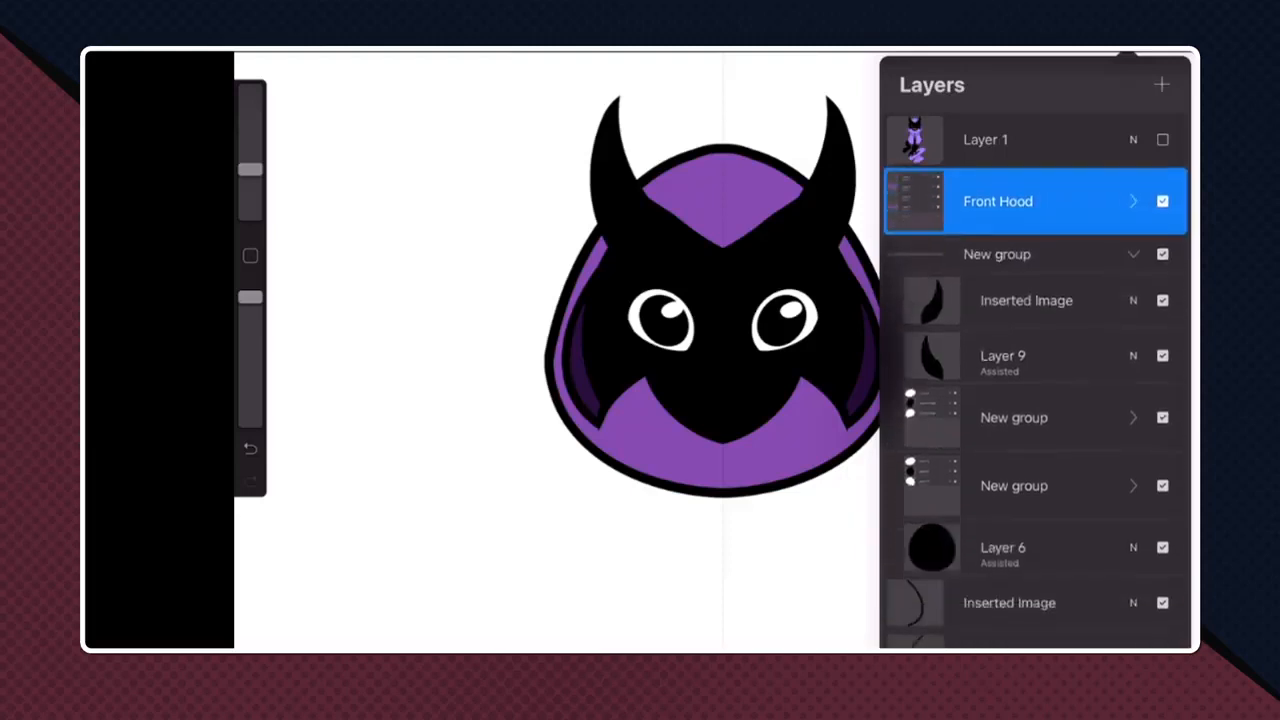
{"action": "left_click", "coordinate": [1133, 254]}
{"action": "left_click", "coordinate": [1010, 331]}
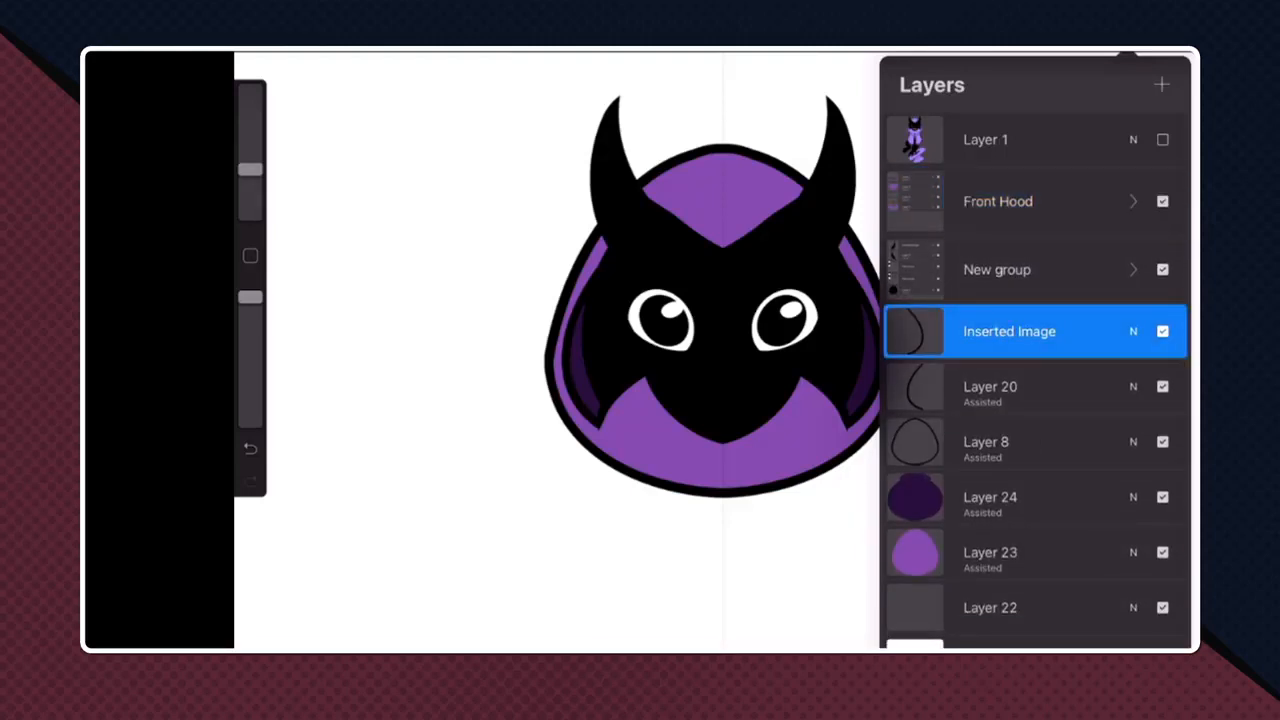
{"action": "left_click_drag", "start_coordinate": [1000, 387], "coordinate": [1080, 387]}
{"action": "left_click_drag", "start_coordinate": [1000, 442], "coordinate": [1080, 442]}
{"action": "left_click_drag", "start_coordinate": [1000, 497], "coordinate": [1080, 497]}
{"action": "left_click_drag", "start_coordinate": [1000, 552], "coordinate": [1080, 552]}
{"action": "left_click", "coordinate": [1154, 84]}
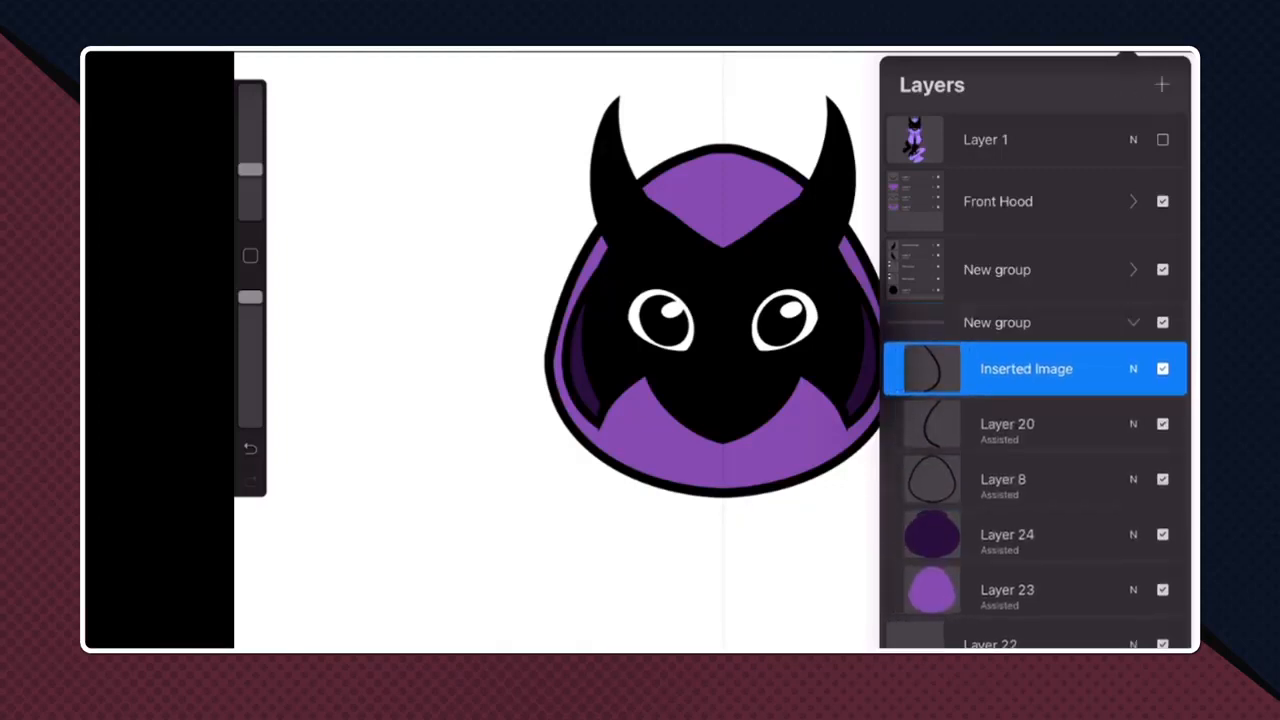
- Collapse the new back-hood group and toggle its visibility off and on to check which artwork it holds
{"action": "left_click", "coordinate": [1133, 322]}
{"action": "left_click", "coordinate": [1162, 338]}
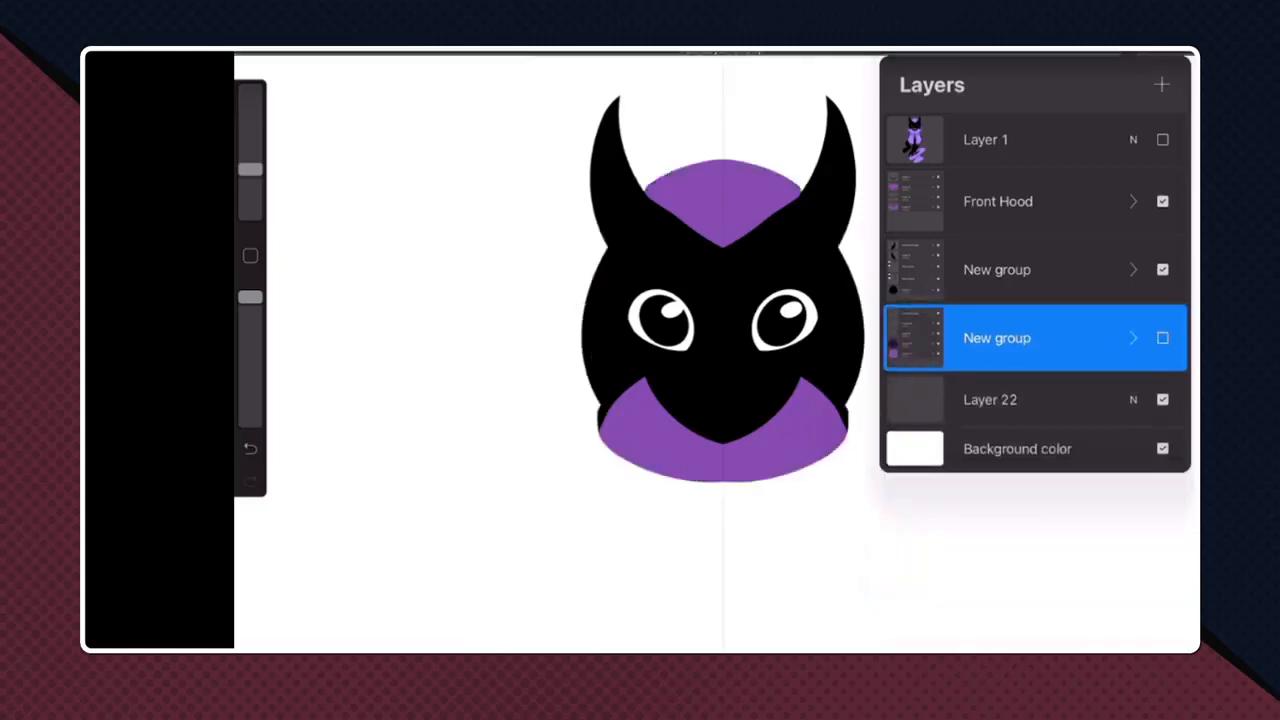
{"action": "left_click", "coordinate": [1162, 338]}
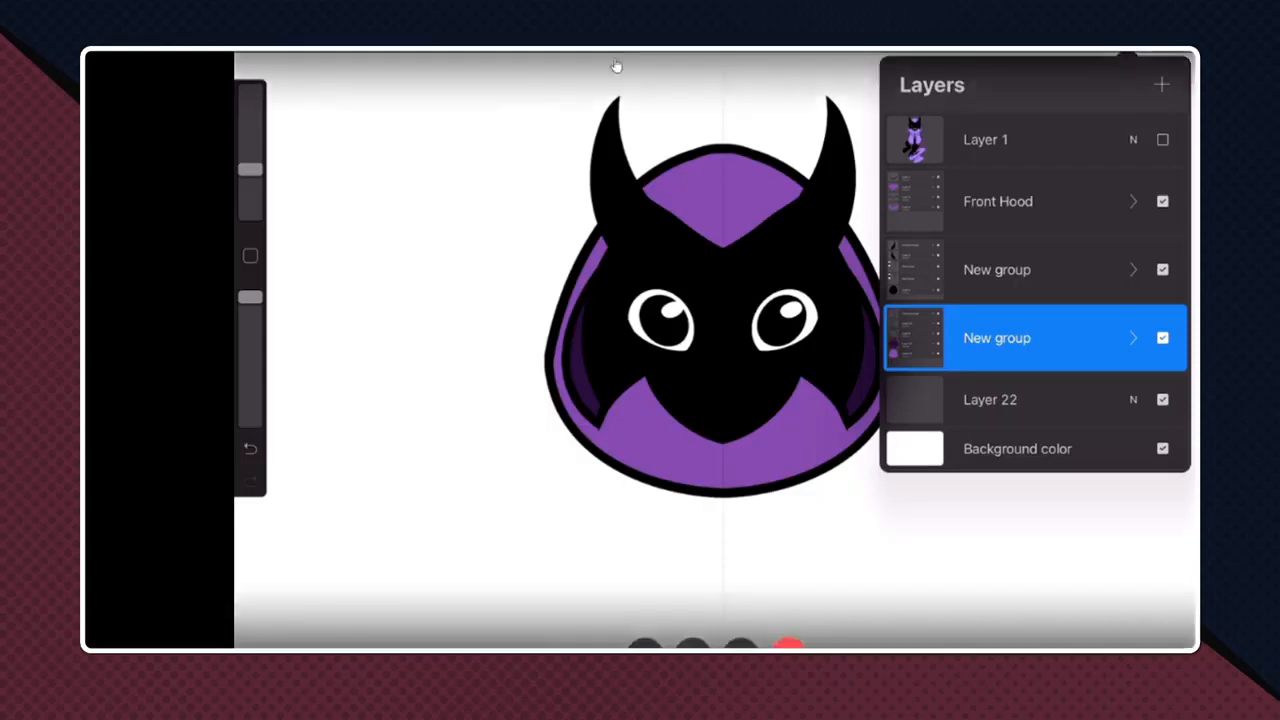
- Return to the Discord call's grid, start watching the other participant's stream, and hide the participants without video
{"action": "left_click", "coordinate": [722, 230]}
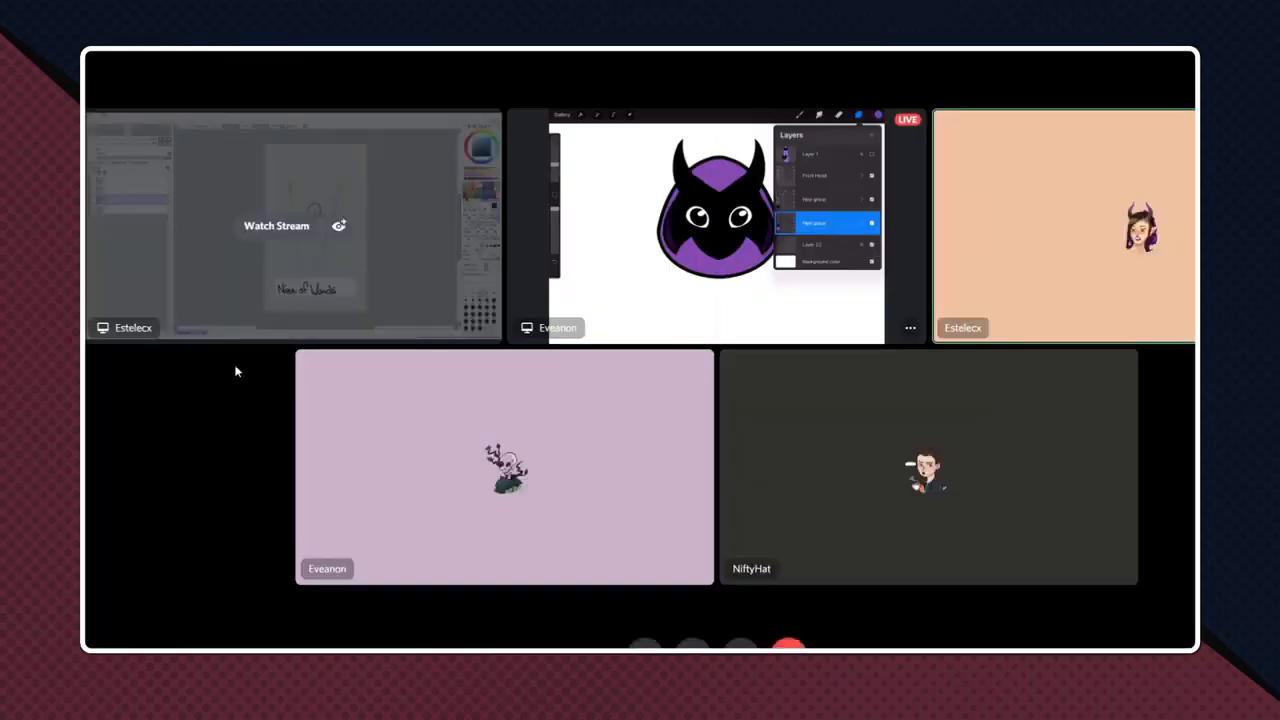
{"action": "left_click", "coordinate": [338, 229]}
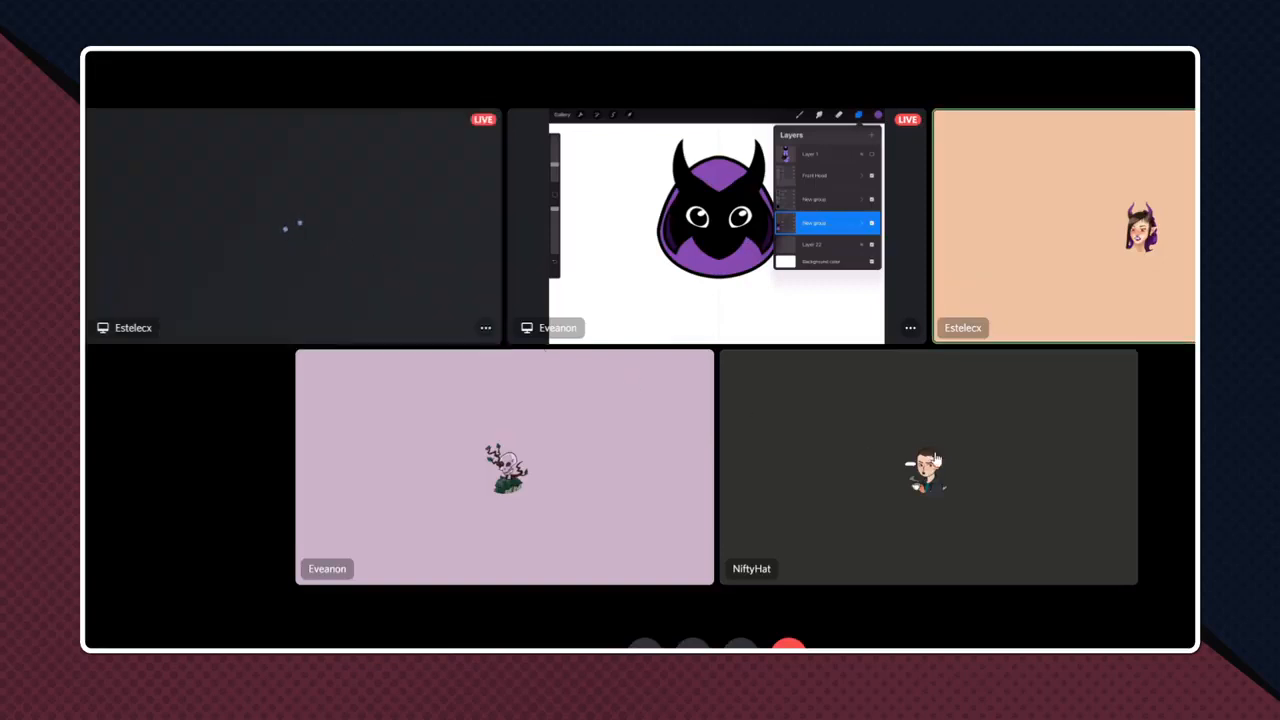
{"action": "right_click", "coordinate": [1120, 306]}
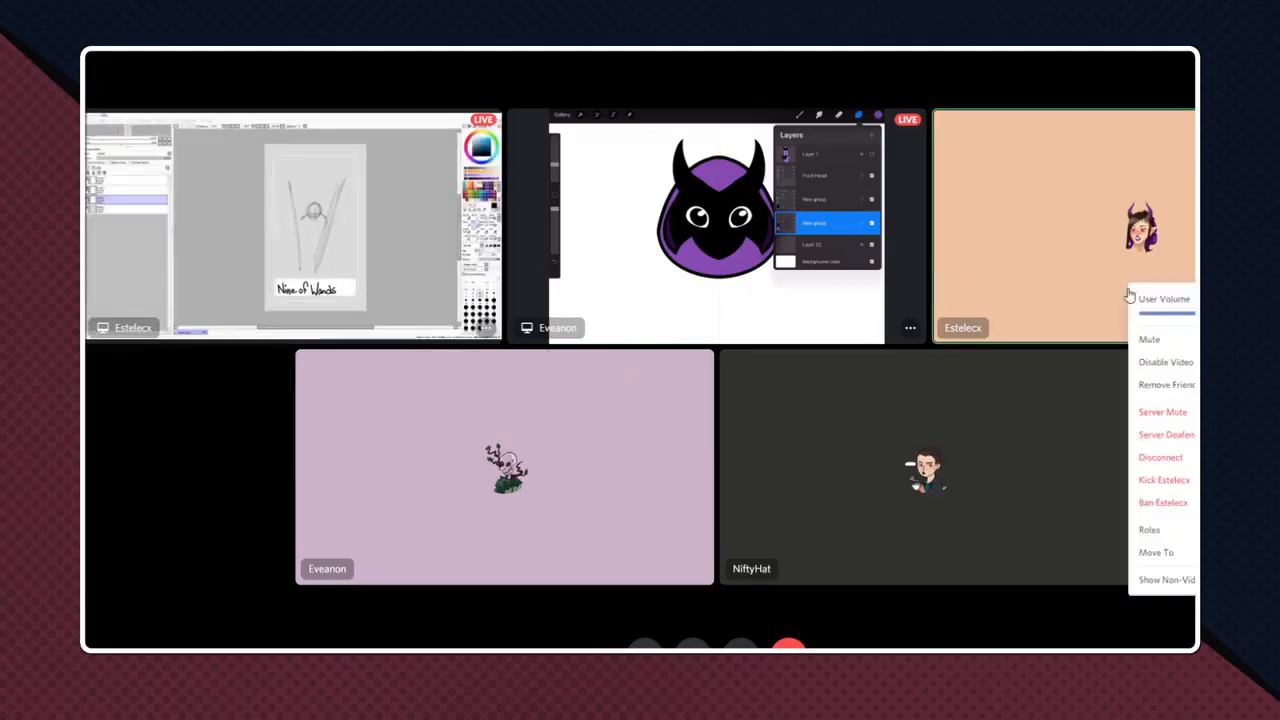
{"action": "left_click", "coordinate": [1165, 579]}
{"action": "key", "text": "Escape"}
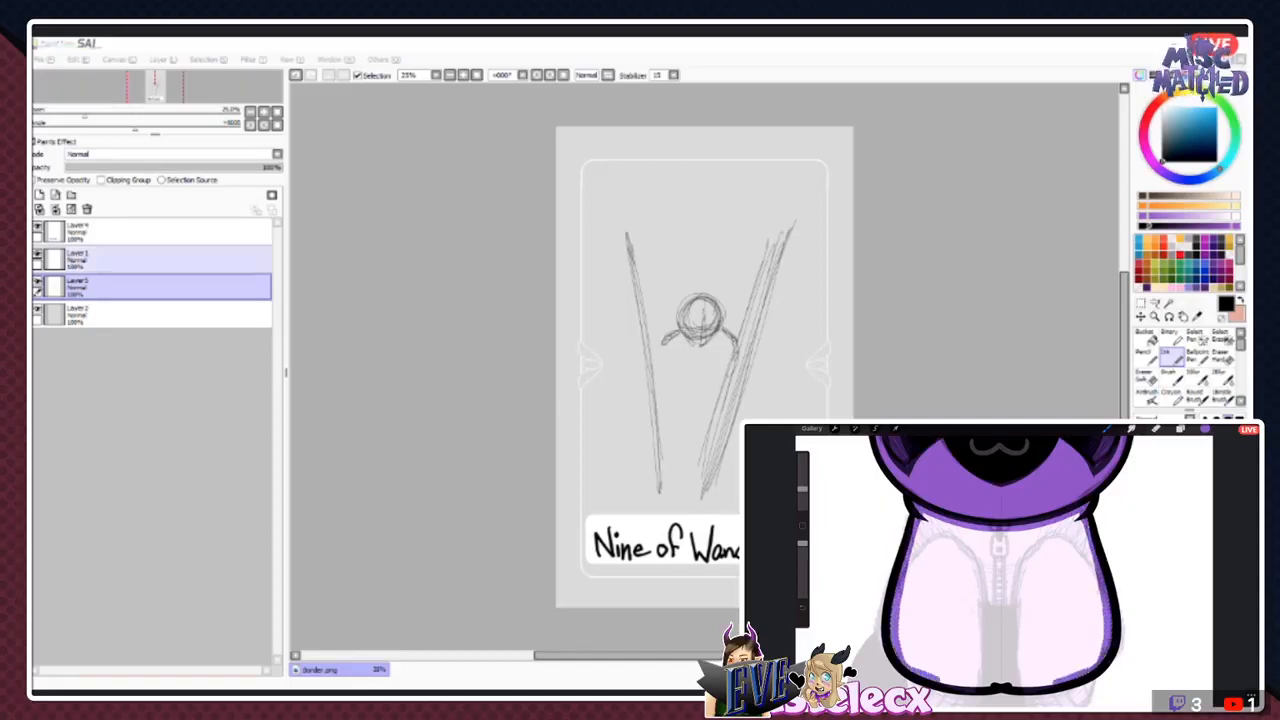
- Delete the rough figure sketch layer and add a new blank layer above Layer 2
{"action": "left_click", "coordinate": [87, 209]}
{"action": "left_click", "coordinate": [39, 195]}
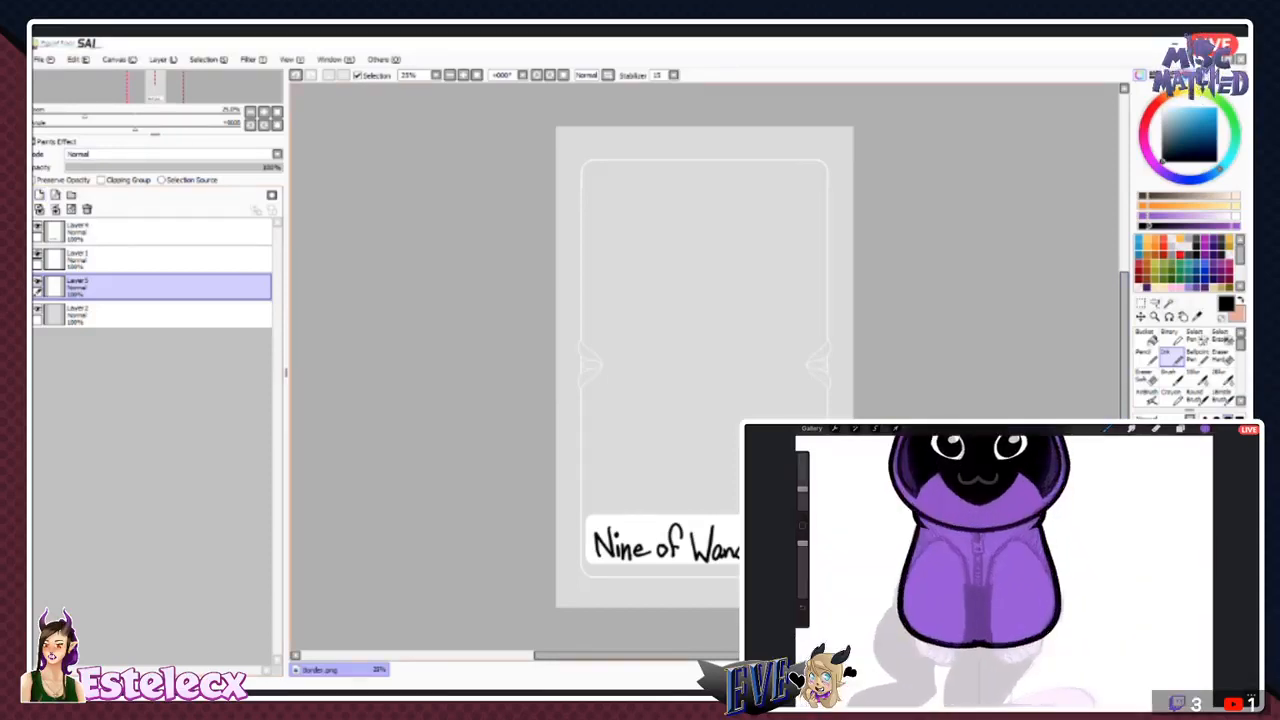
{"action": "left_click_drag", "start_coordinate": [781, 234], "coordinate": [732, 510]}
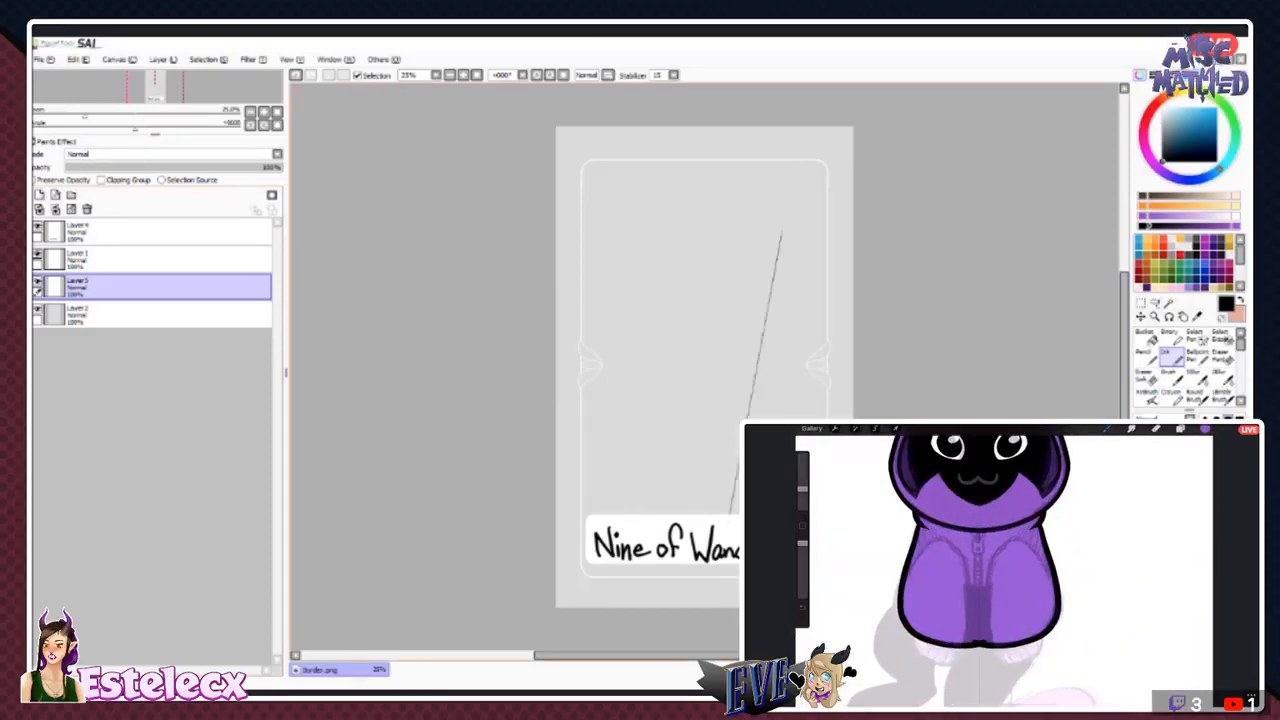
{"action": "left_click_drag", "start_coordinate": [634, 236], "coordinate": [686, 512]}
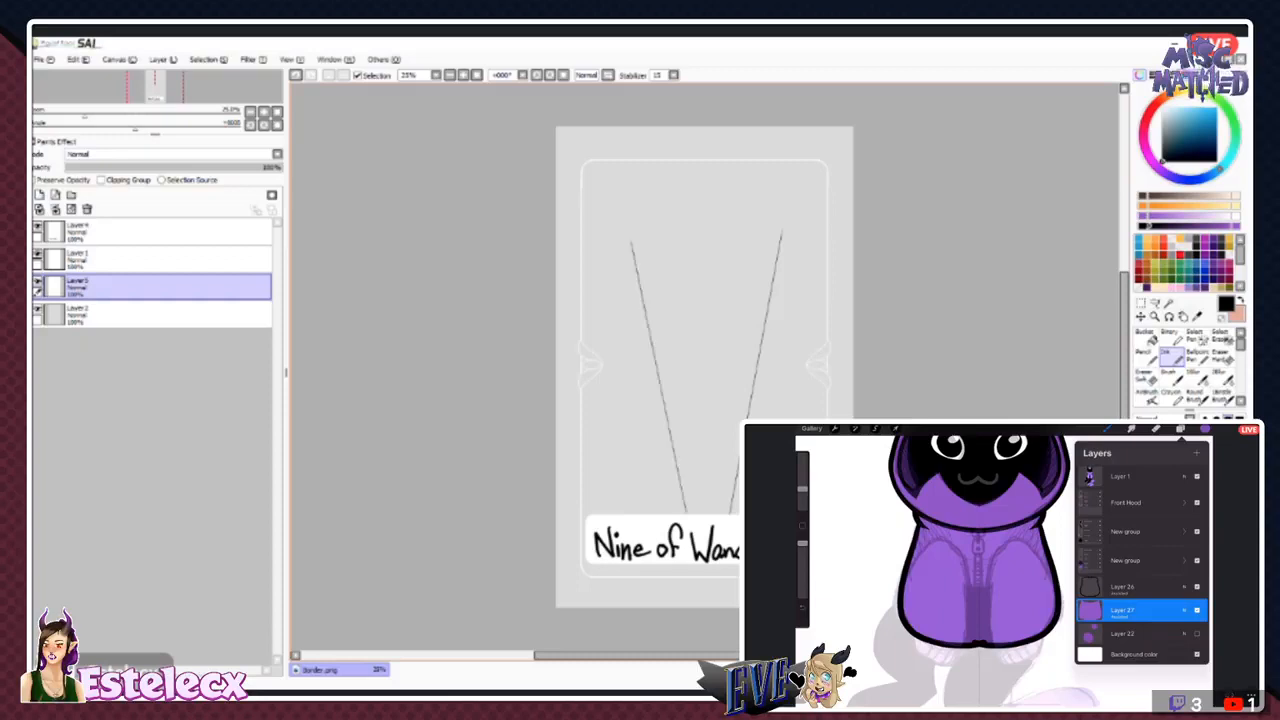
{"action": "key", "text": "ctrl+z"}
{"action": "key", "text": "ctrl+z"}
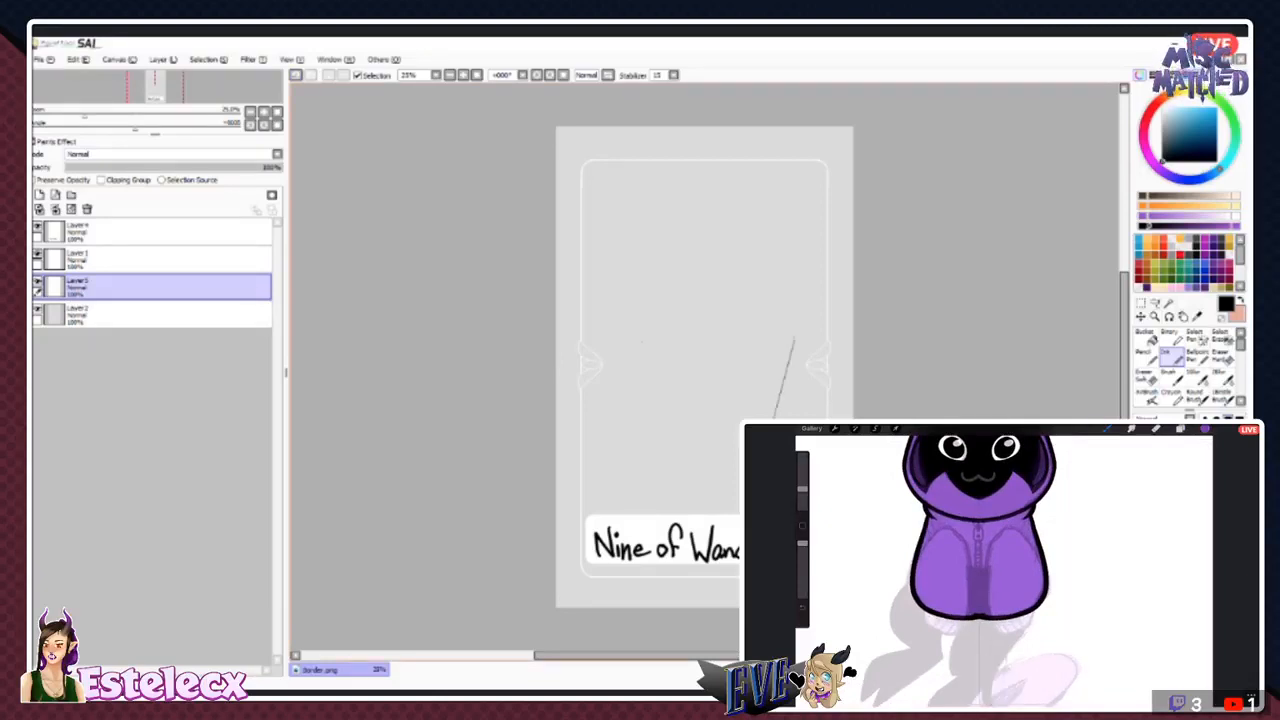
- Draw two straight guide lines converging toward the Nine of Wands title, and sketch a head circle with shoulder lines between them
{"action": "left_click_drag", "start_coordinate": [640, 342], "coordinate": [683, 514]}
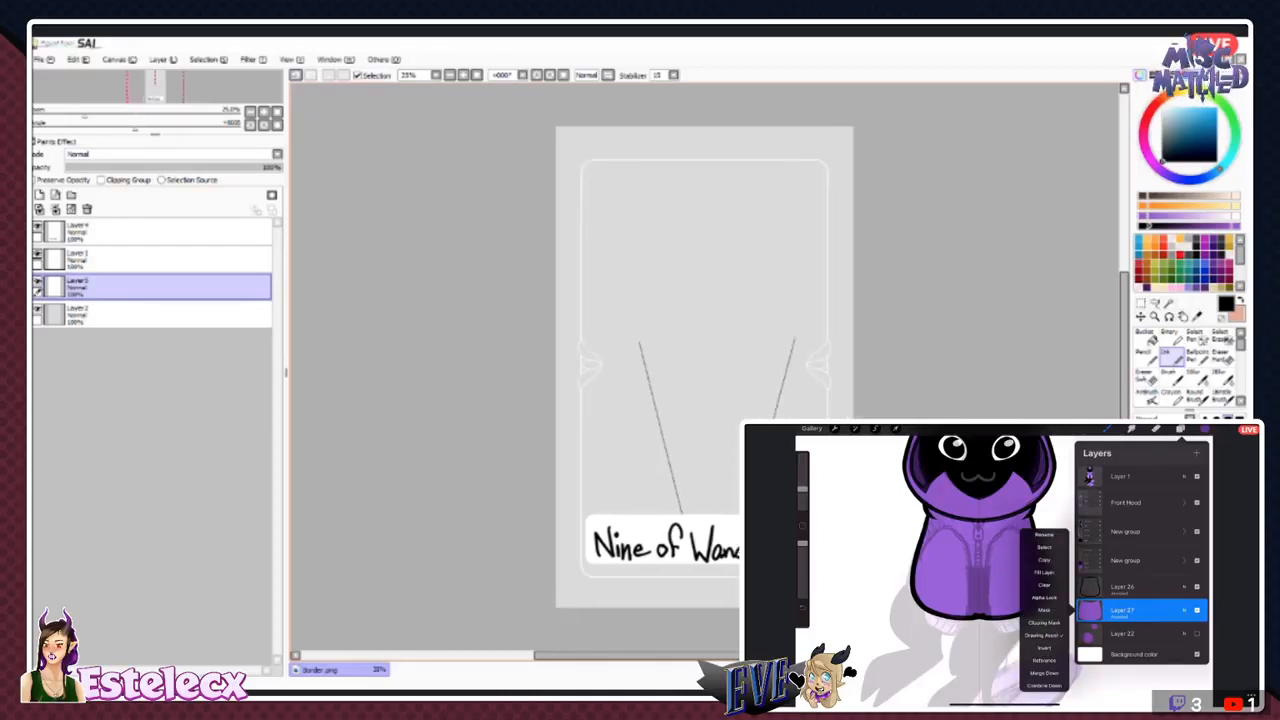
{"action": "key", "text": "Right"}
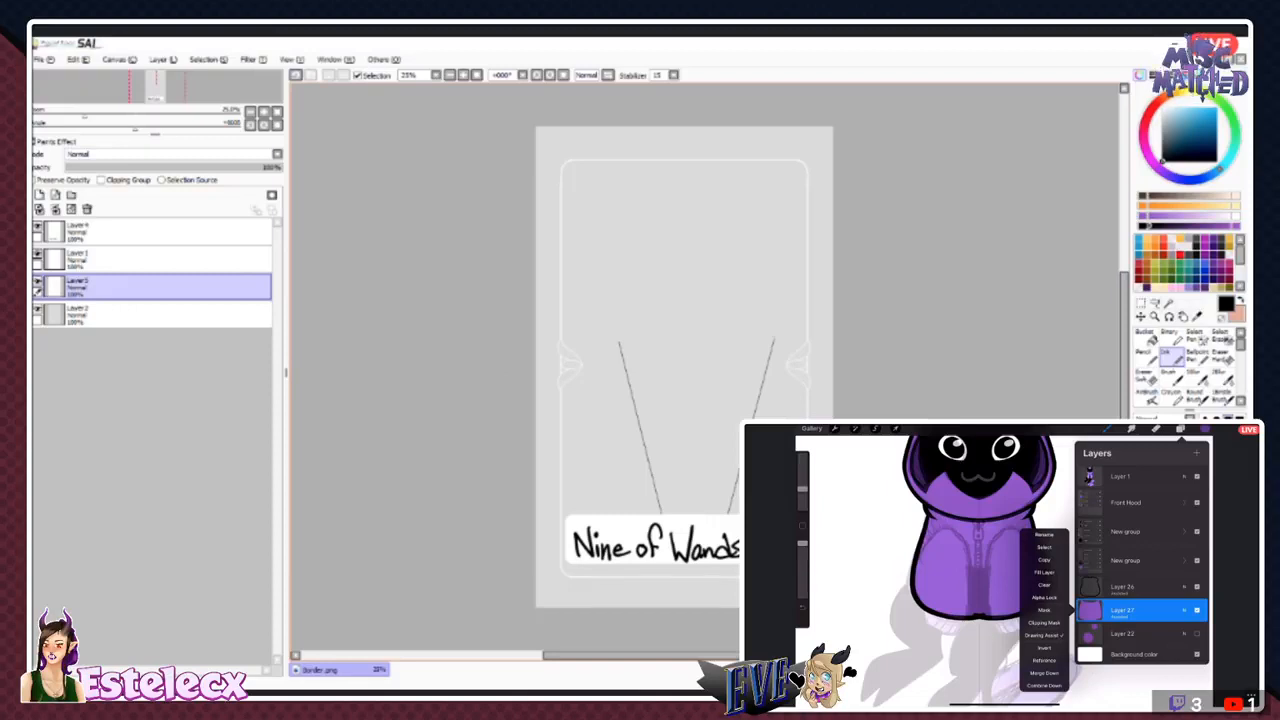
{"action": "mouse_move", "coordinate": [682, 315]}
{"action": "left_mouse_down"}
{"action": "mouse_move", "coordinate": [696, 311]}
{"action": "mouse_move", "coordinate": [714, 346]}
{"action": "mouse_move", "coordinate": [668, 342]}
{"action": "mouse_move", "coordinate": [692, 305]}
{"action": "mouse_move", "coordinate": [719, 336]}
{"action": "left_mouse_up"}
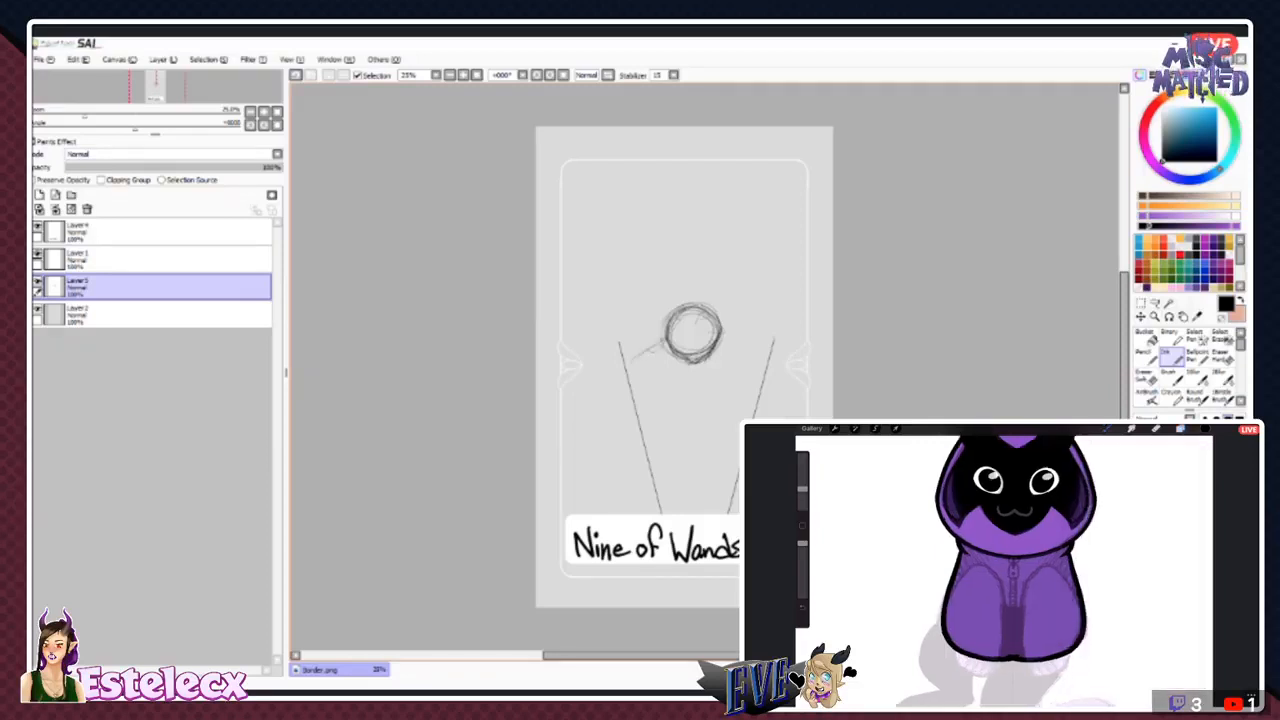
{"action": "left_click_drag", "start_coordinate": [664, 341], "coordinate": [634, 361]}
{"action": "left_click_drag", "start_coordinate": [721, 342], "coordinate": [749, 349]}
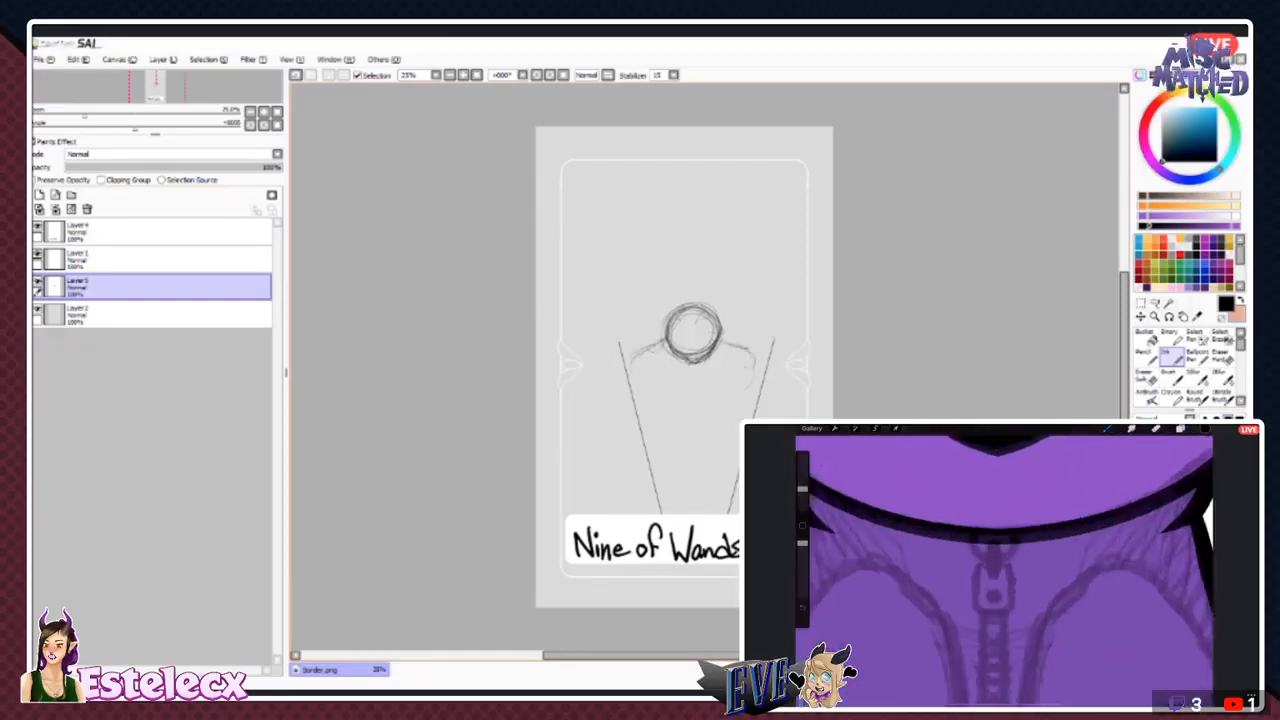
- Sketch the torso as stacked loose ovals tapering between the guide lines, rotating the canvas for the strokes and straightening it when done
{"action": "left_click", "coordinate": [550, 75]}
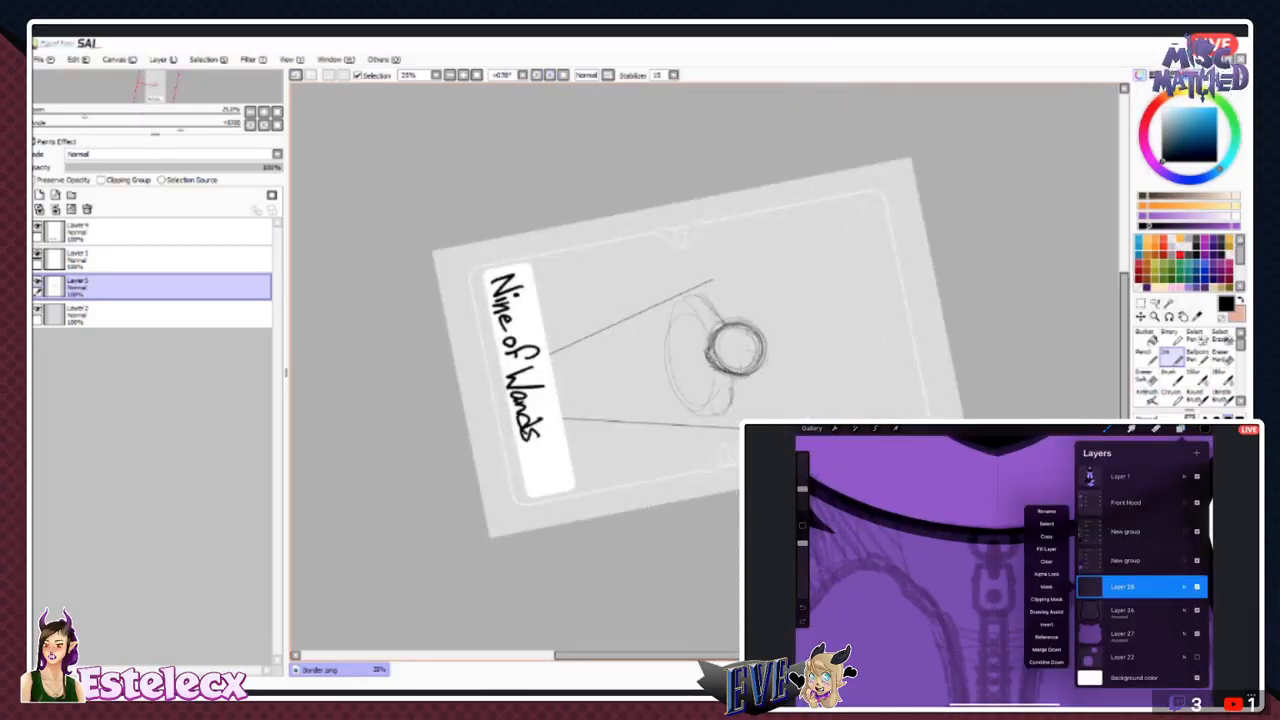
{"action": "mouse_move", "coordinate": [670, 325]}
{"action": "left_mouse_down"}
{"action": "mouse_move", "coordinate": [688, 312]}
{"action": "mouse_move", "coordinate": [682, 412]}
{"action": "mouse_move", "coordinate": [670, 411]}
{"action": "left_mouse_up"}
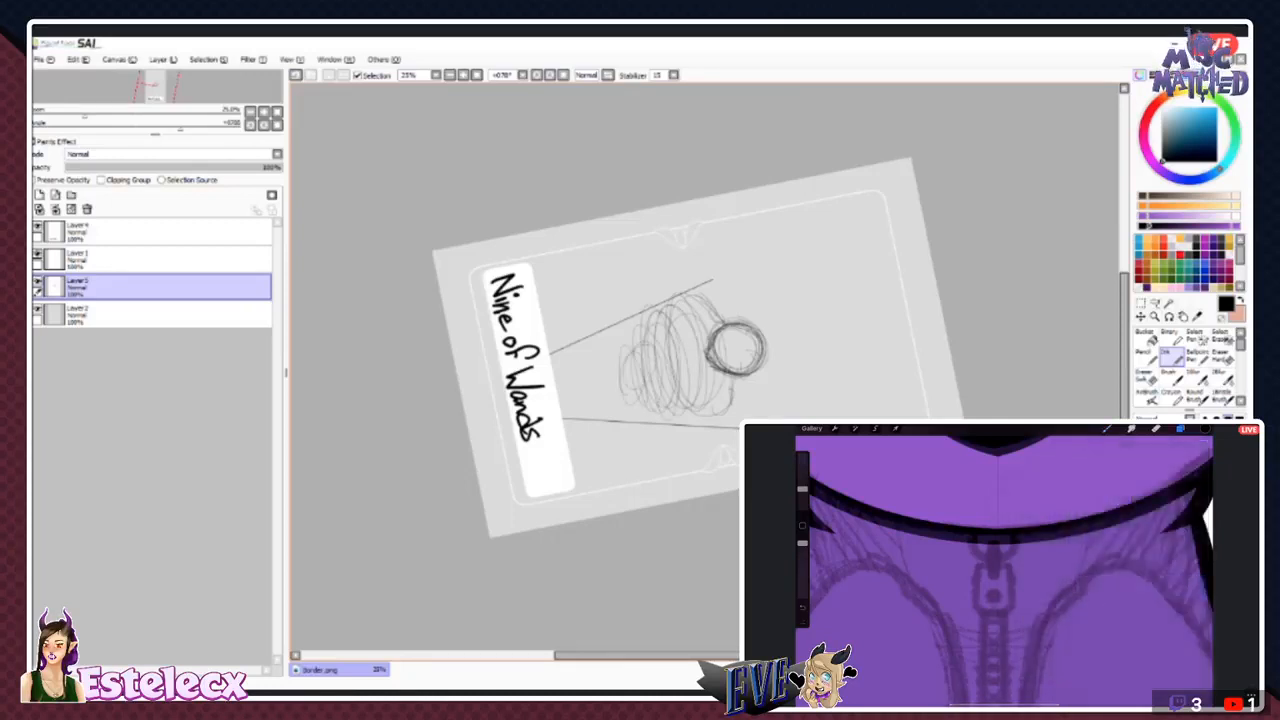
{"action": "mouse_move", "coordinate": [636, 348]}
{"action": "left_mouse_down"}
{"action": "mouse_move", "coordinate": [640, 387]}
{"action": "mouse_move", "coordinate": [638, 356]}
{"action": "mouse_move", "coordinate": [579, 402]}
{"action": "mouse_move", "coordinate": [590, 410]}
{"action": "left_mouse_up"}
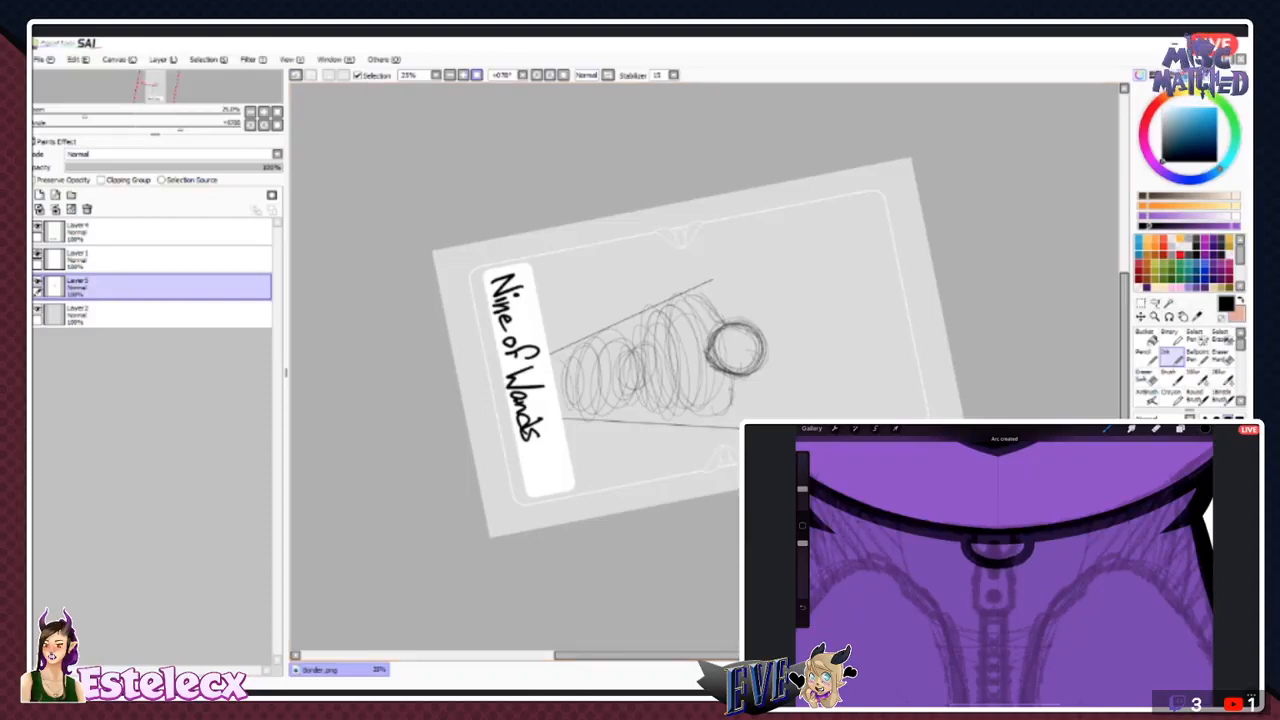
{"action": "left_click", "coordinate": [537, 75]}
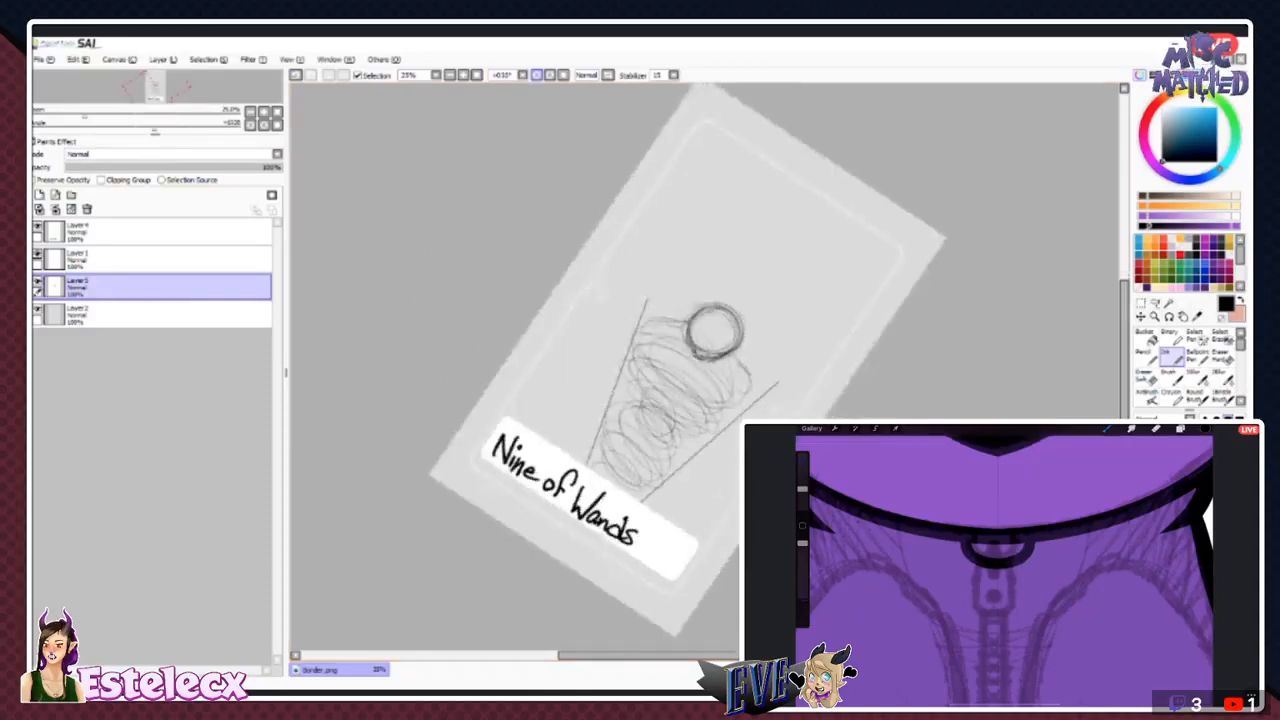
{"action": "left_click", "coordinate": [537, 75]}
{"action": "left_click", "coordinate": [537, 75]}
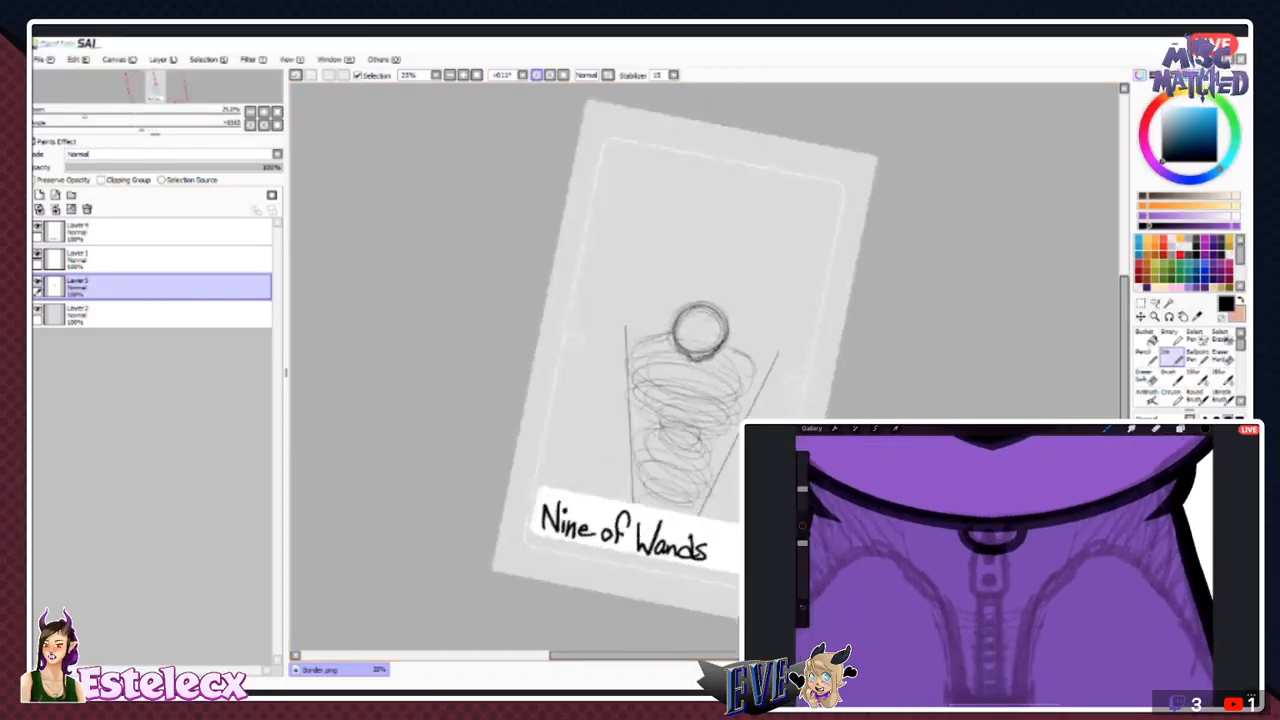
{"action": "left_click", "coordinate": [550, 75]}
{"action": "left_click", "coordinate": [550, 75]}
{"action": "left_click", "coordinate": [550, 75]}
{"action": "left_click", "coordinate": [550, 75]}
{"action": "left_click", "coordinate": [550, 75]}
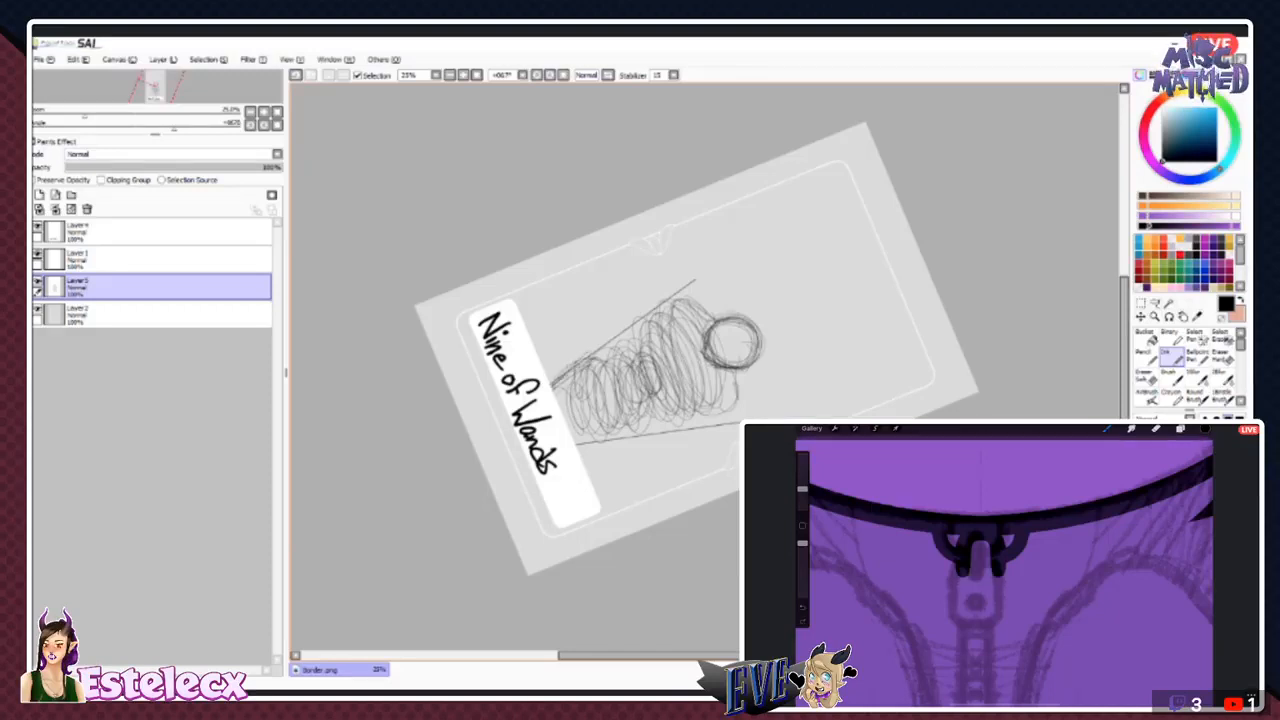
{"action": "left_click", "coordinate": [563, 75]}
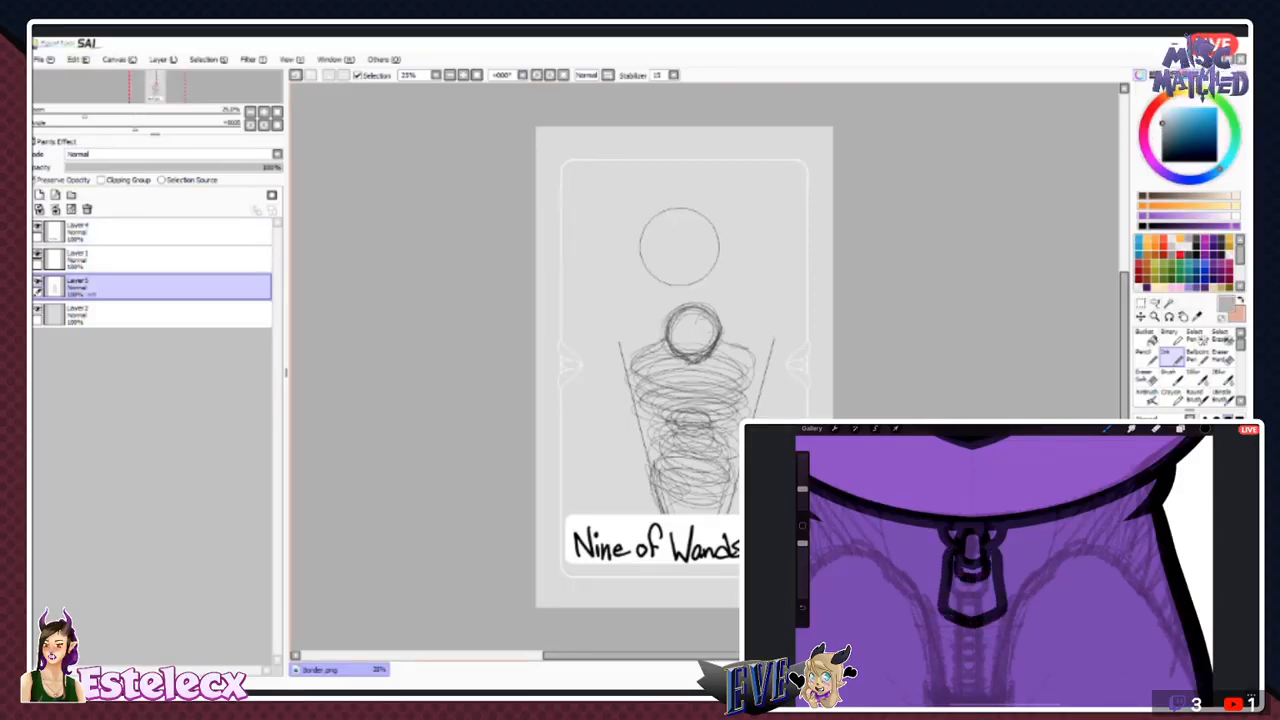
- Recolour the figure sketch to a soft grey with opacity preserved, and sketch rough upper arms over the shoulders
{"action": "mouse_move", "coordinate": [732, 312]}
{"action": "left_mouse_down"}
{"action": "mouse_move", "coordinate": [746, 418]}
{"action": "mouse_move", "coordinate": [643, 306]}
{"action": "mouse_move", "coordinate": [639, 346]}
{"action": "mouse_move", "coordinate": [673, 326]}
{"action": "mouse_move", "coordinate": [669, 386]}
{"action": "mouse_move", "coordinate": [743, 553]}
{"action": "mouse_move", "coordinate": [721, 533]}
{"action": "mouse_move", "coordinate": [688, 543]}
{"action": "mouse_move", "coordinate": [570, 403]}
{"action": "mouse_move", "coordinate": [645, 376]}
{"action": "mouse_move", "coordinate": [724, 268]}
{"action": "left_mouse_up"}
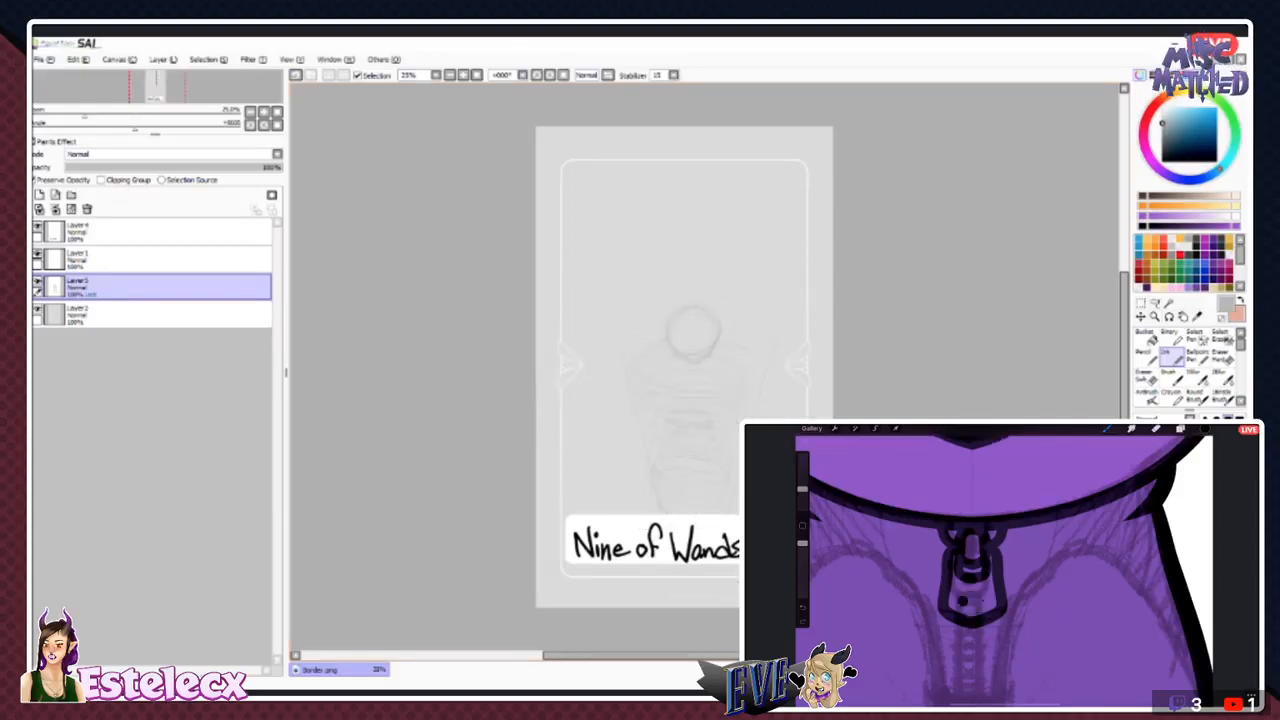
{"action": "left_click_drag", "start_coordinate": [1162, 124], "coordinate": [1162, 129]}
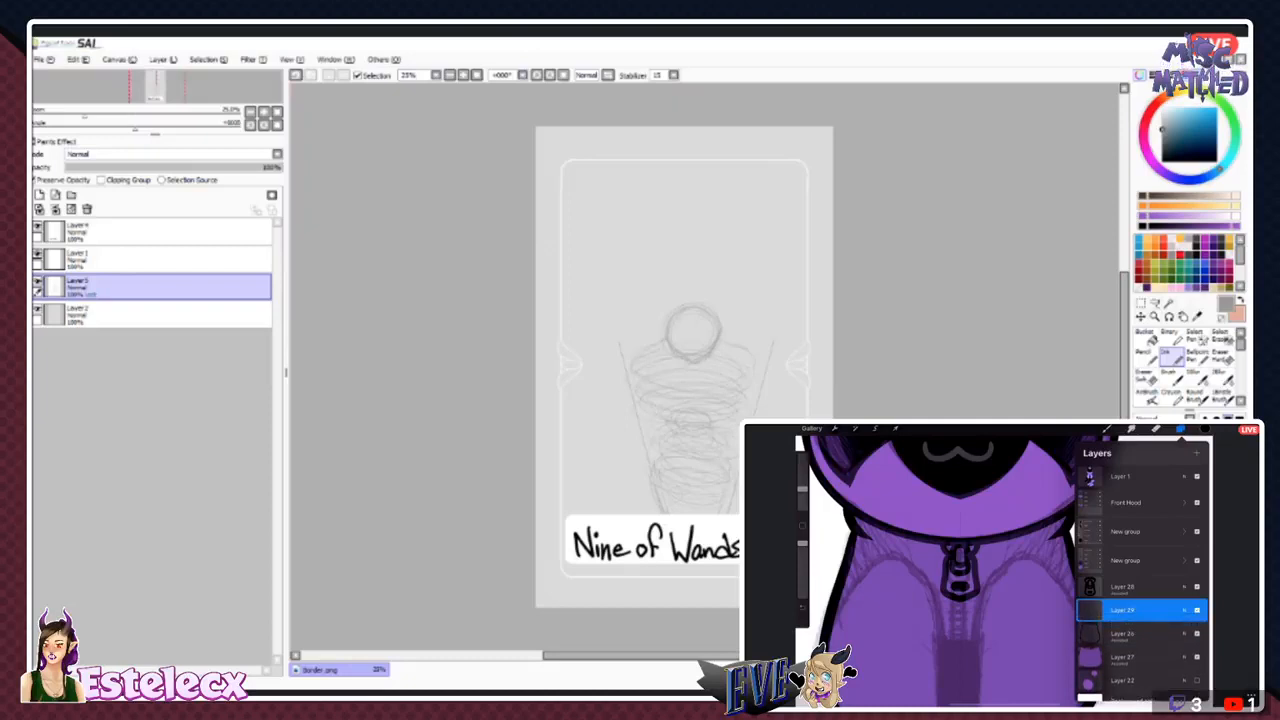
{"action": "left_click", "coordinate": [1172, 378]}
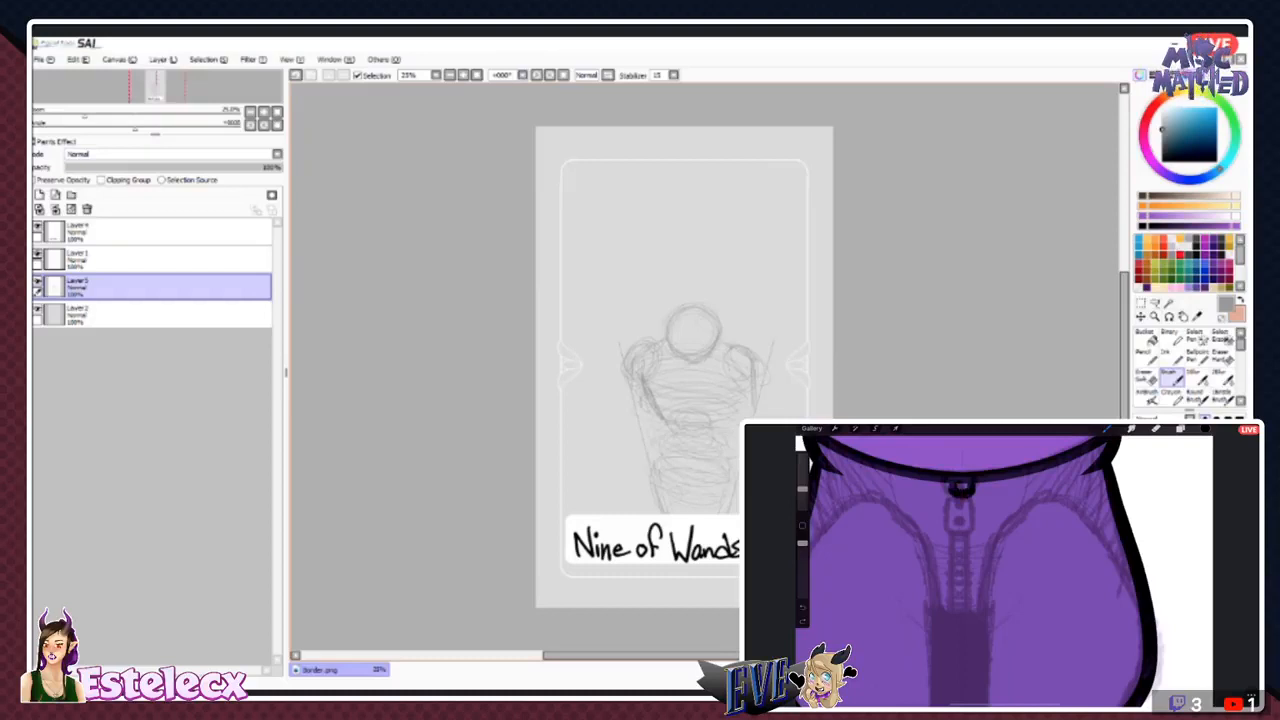
- Lasso the head circle, enlarge it slightly and centre it above the shoulders, clear the selection and return to the Ink tool
{"action": "key", "text": "l"}
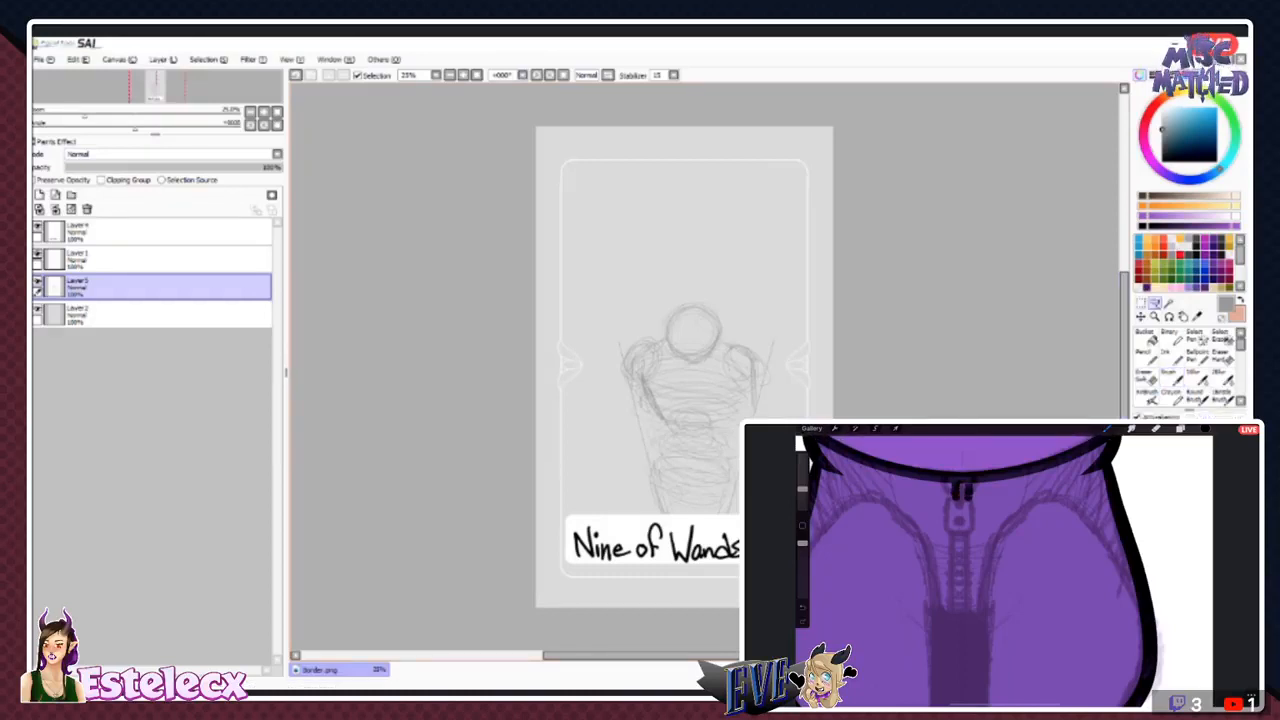
{"action": "mouse_move", "coordinate": [663, 314]}
{"action": "left_mouse_down"}
{"action": "mouse_move", "coordinate": [673, 357]}
{"action": "mouse_move", "coordinate": [704, 365]}
{"action": "mouse_move", "coordinate": [727, 323]}
{"action": "mouse_move", "coordinate": [669, 298]}
{"action": "mouse_move", "coordinate": [663, 312]}
{"action": "left_mouse_up"}
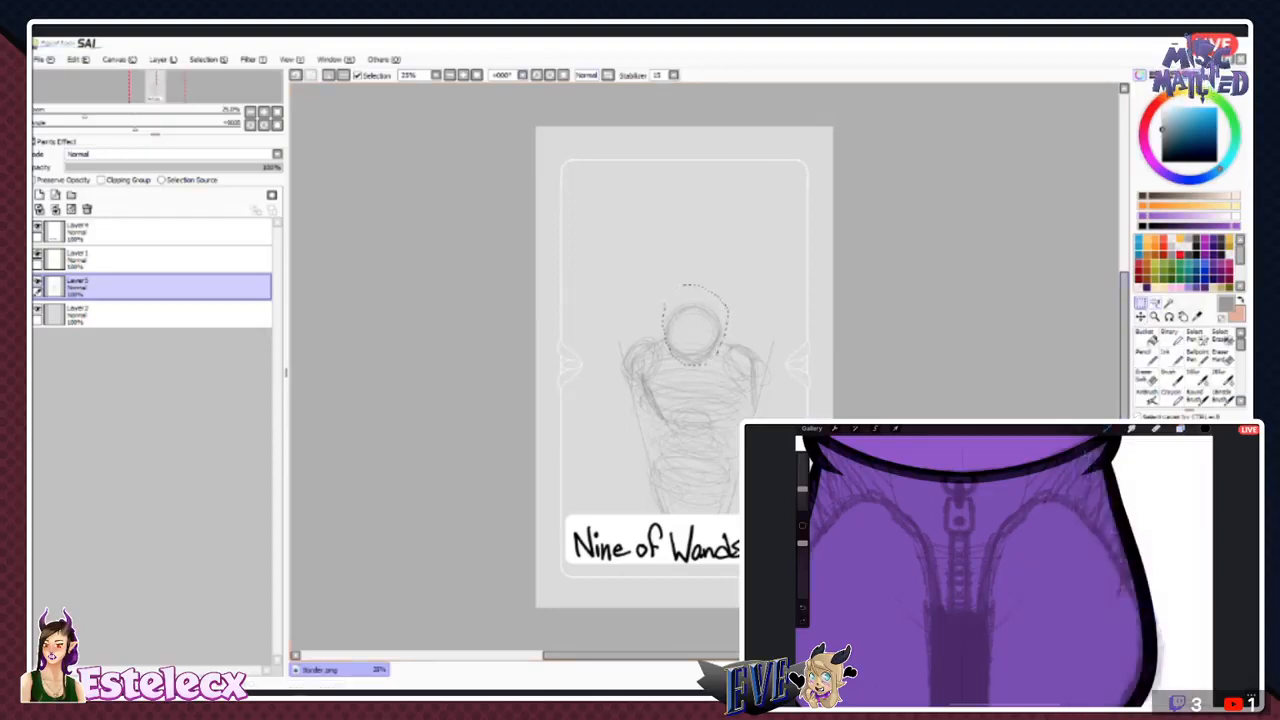
{"action": "key", "text": "ctrl+t"}
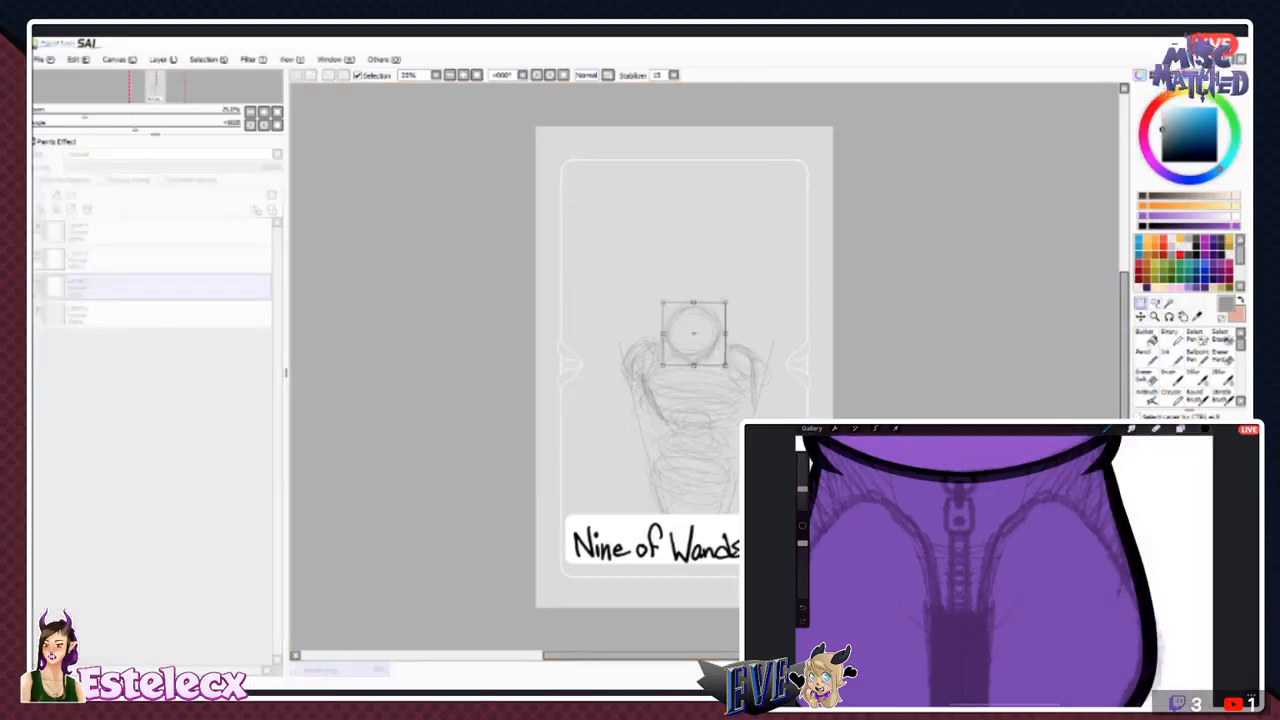
{"action": "left_click_drag", "start_coordinate": [662, 302], "coordinate": [643, 284]}
{"action": "left_click_drag", "start_coordinate": [685, 325], "coordinate": [695, 324]}
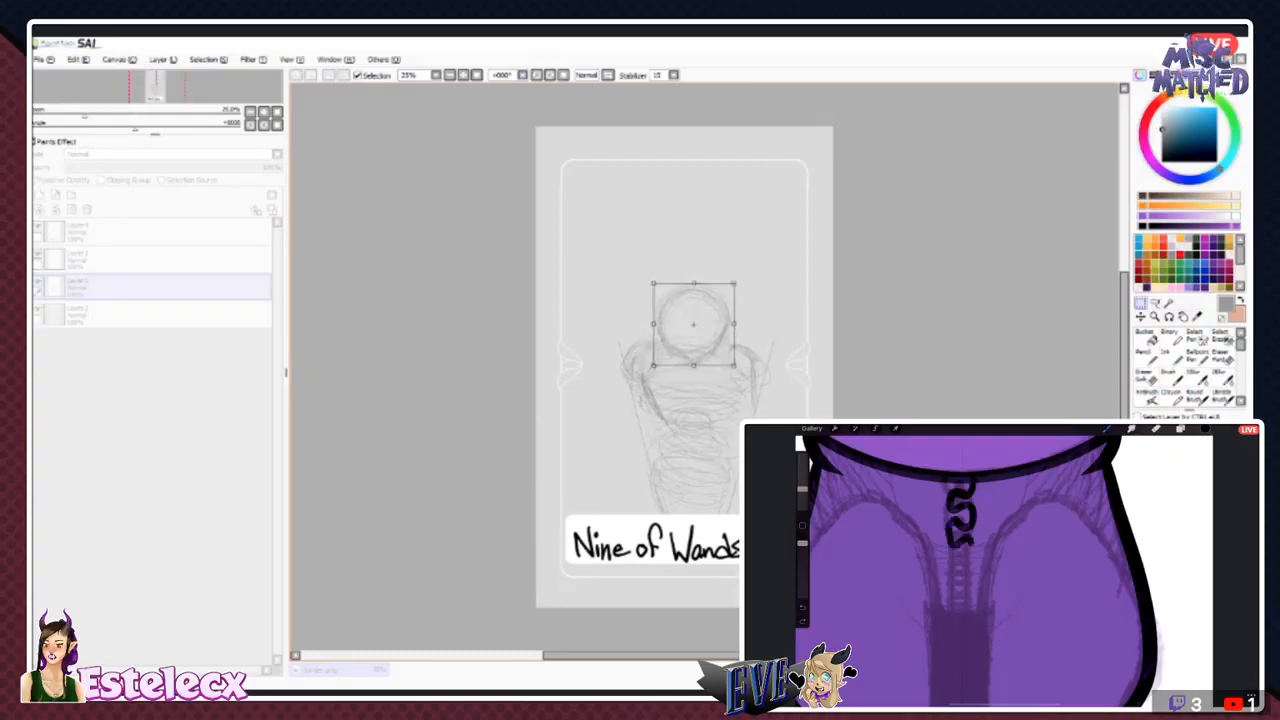
{"action": "left_click_drag", "start_coordinate": [654, 284], "coordinate": [660, 290]}
{"action": "left_click_drag", "start_coordinate": [697, 328], "coordinate": [694, 326]}
{"action": "key", "text": "Return"}
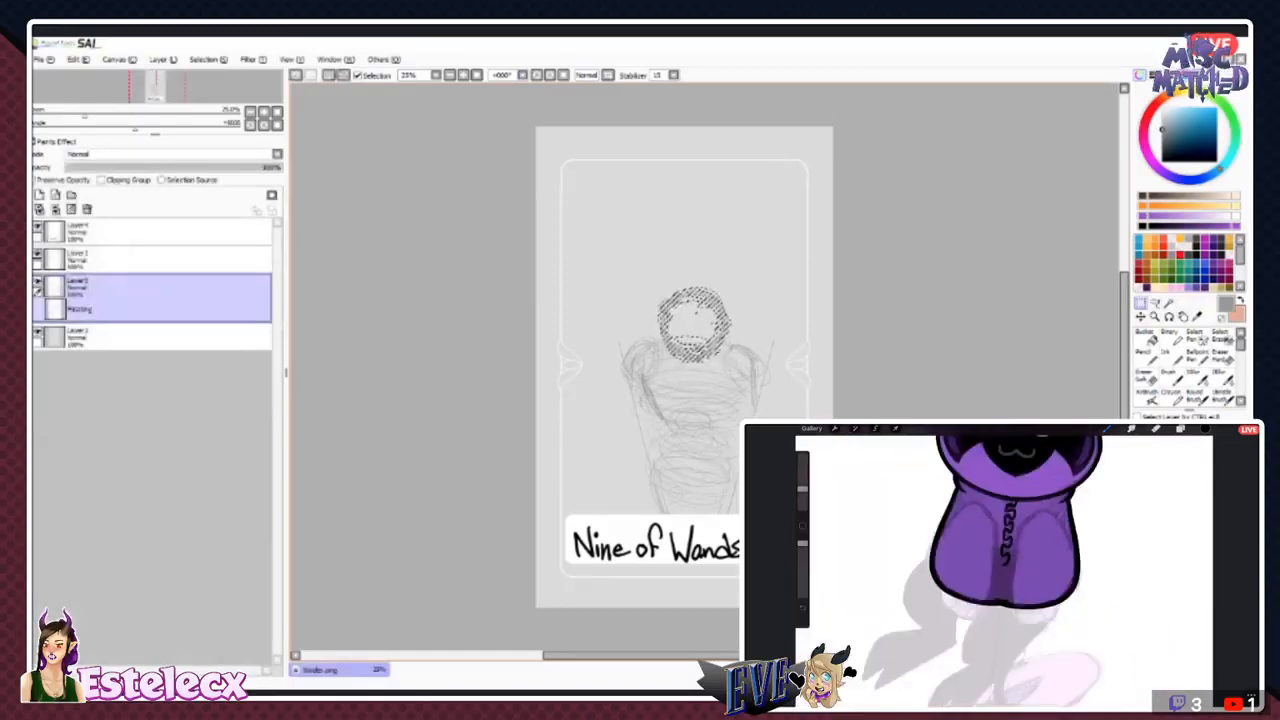
{"action": "left_click", "coordinate": [208, 60]}
{"action": "key", "text": "ctrl+d"}
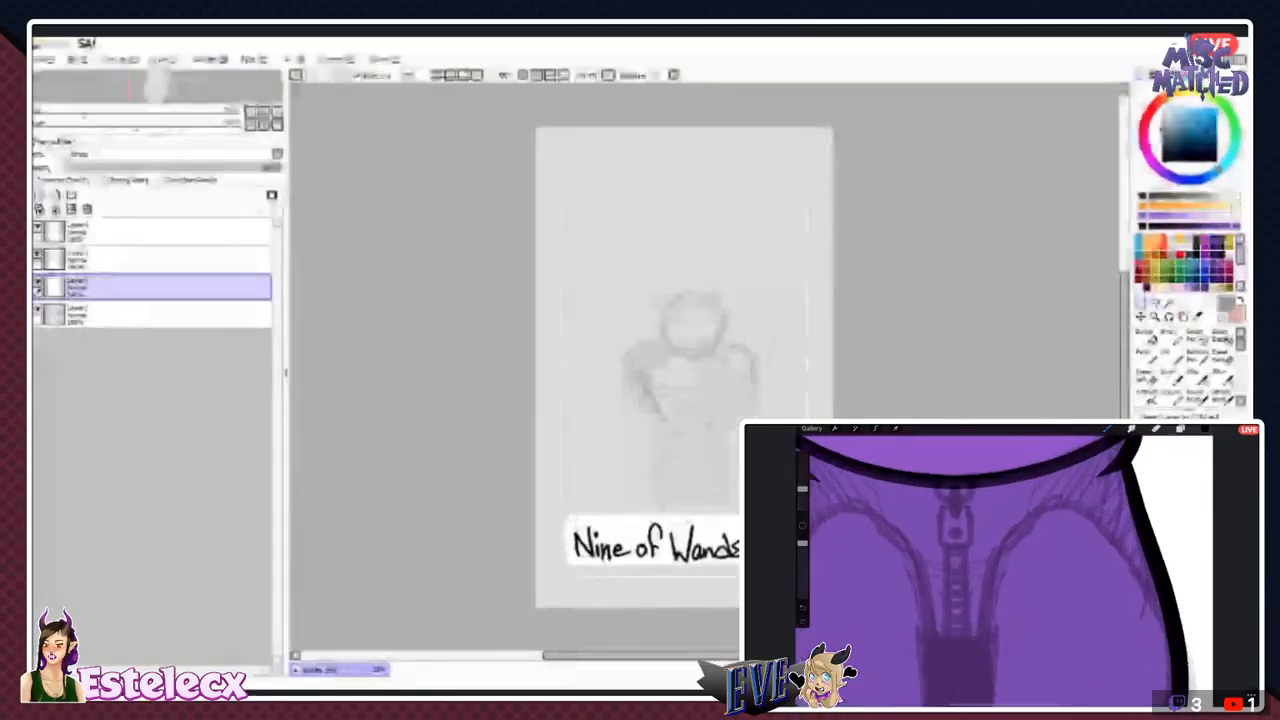
{"action": "left_click", "coordinate": [1171, 359]}
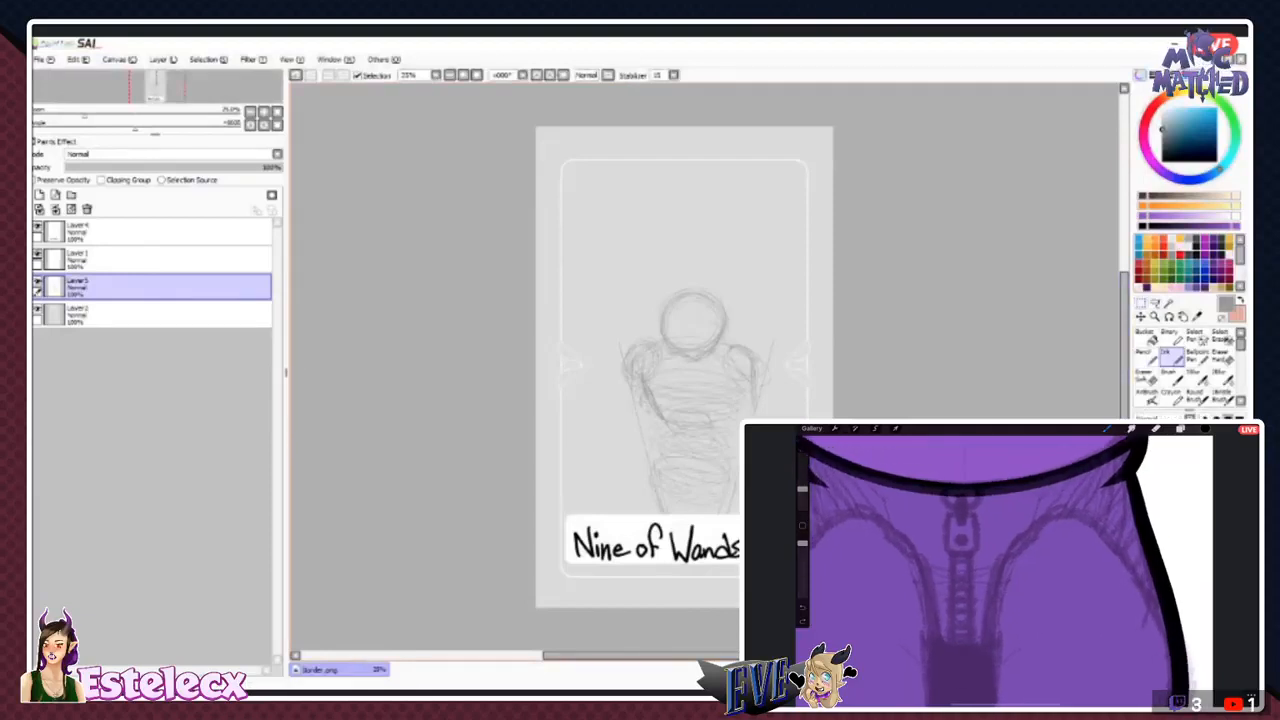
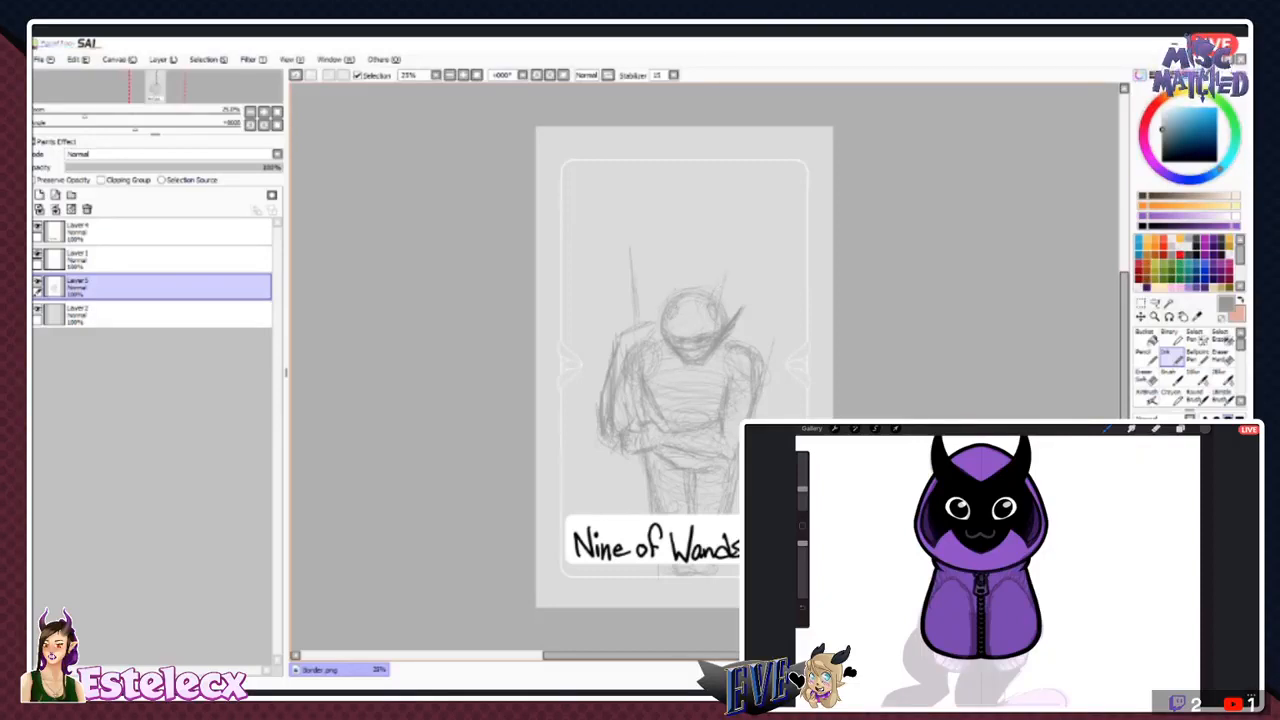
- Sketch tall horns and cloak lines on the central figure, and rough in two background figures with crossed wands behind its shoulders
{"action": "left_click_drag", "start_coordinate": [710, 305], "coordinate": [726, 261]}
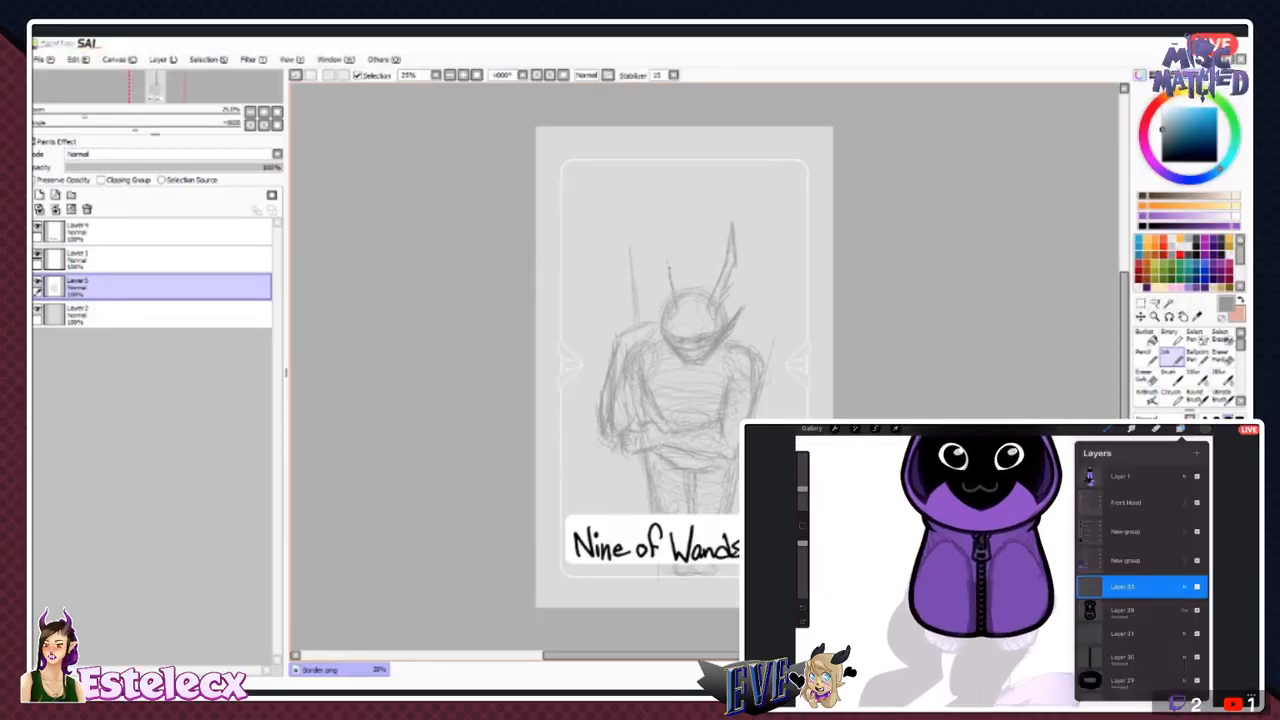
{"action": "mouse_move", "coordinate": [668, 243]}
{"action": "left_mouse_down"}
{"action": "mouse_move", "coordinate": [667, 220]}
{"action": "mouse_move", "coordinate": [658, 272]}
{"action": "left_mouse_up"}
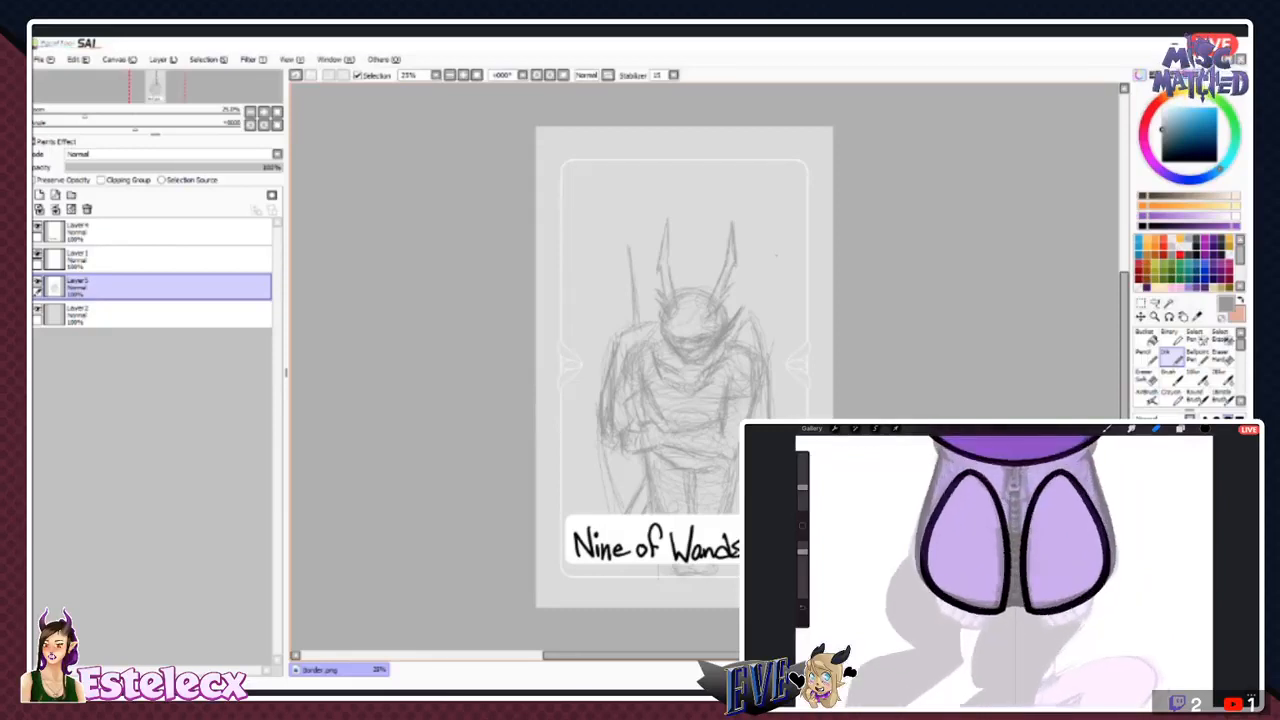
{"action": "left_click_drag", "start_coordinate": [762, 247], "coordinate": [758, 287]}
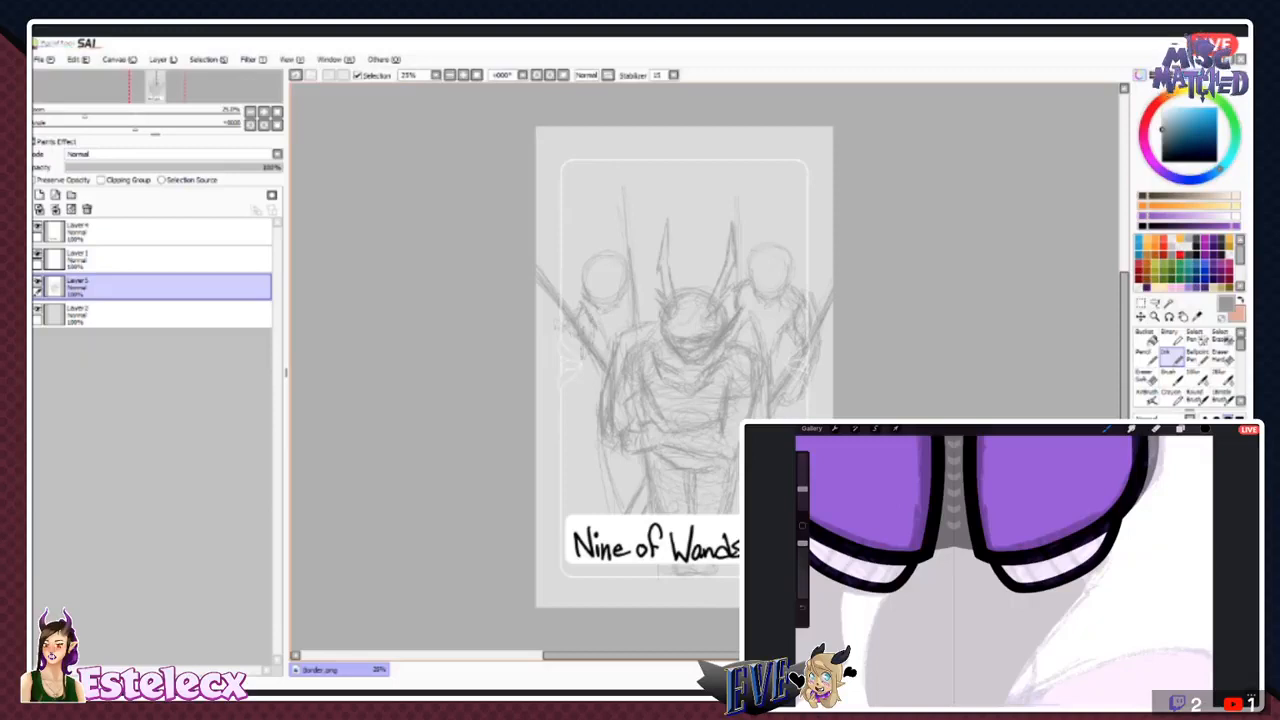
{"action": "key", "text": "l"}
{"action": "mouse_move", "coordinate": [674, 100]}
{"action": "left_mouse_down"}
{"action": "mouse_move", "coordinate": [693, 470]}
{"action": "mouse_move", "coordinate": [486, 620]}
{"action": "mouse_move", "coordinate": [630, 86]}
{"action": "mouse_move", "coordinate": [676, 90]}
{"action": "left_mouse_up"}
{"action": "left_click", "coordinate": [208, 60]}
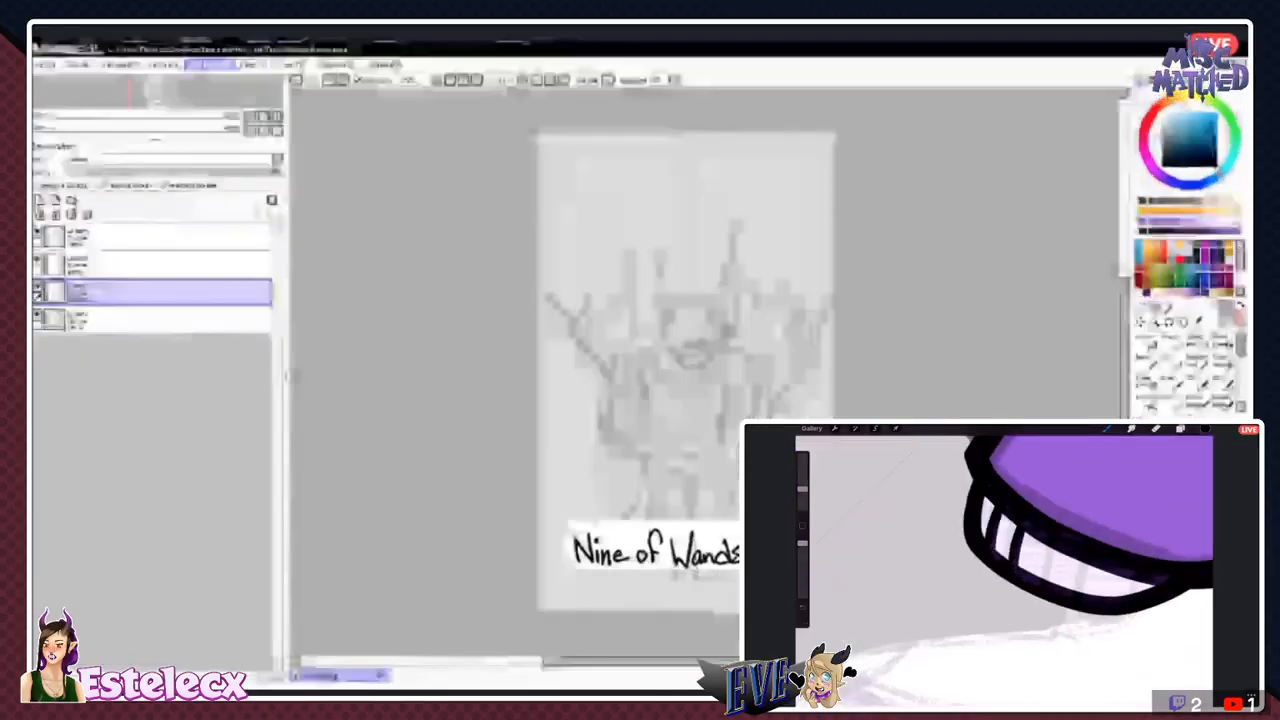
{"action": "mouse_move", "coordinate": [80, 60]}
{"action": "left_click", "coordinate": [86, 117]}
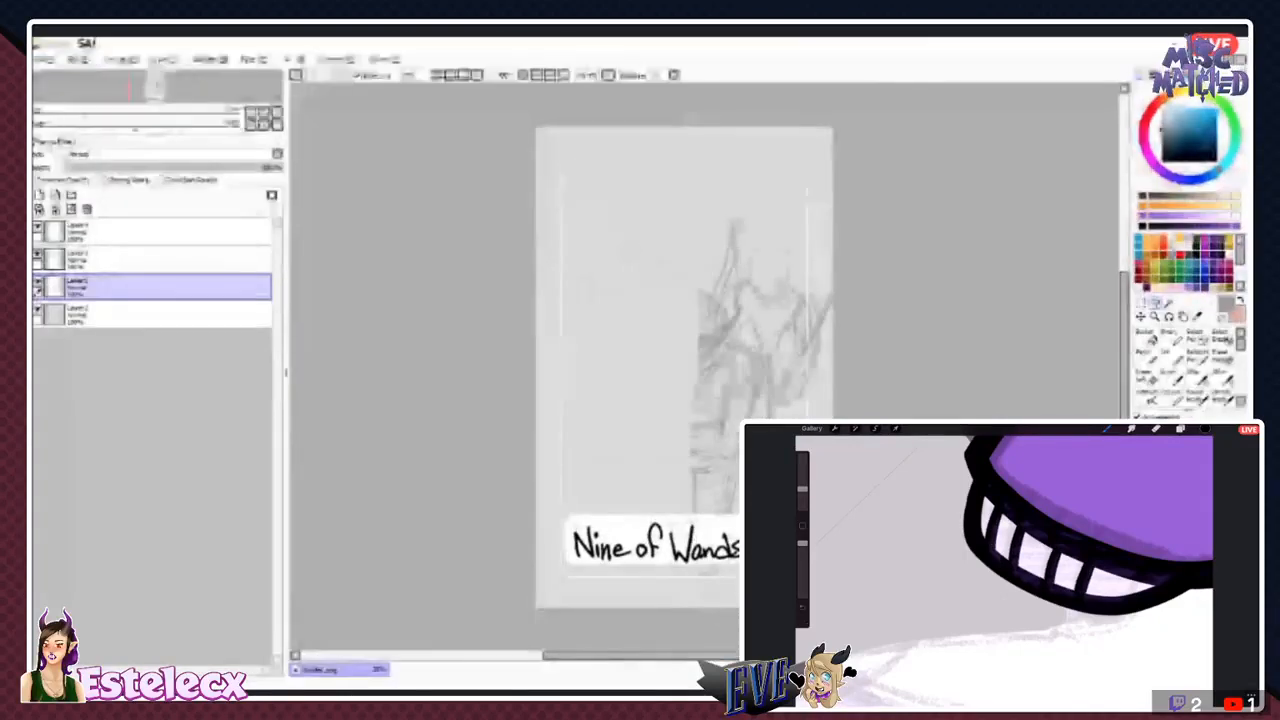
{"action": "key", "text": "ctrl+z"}
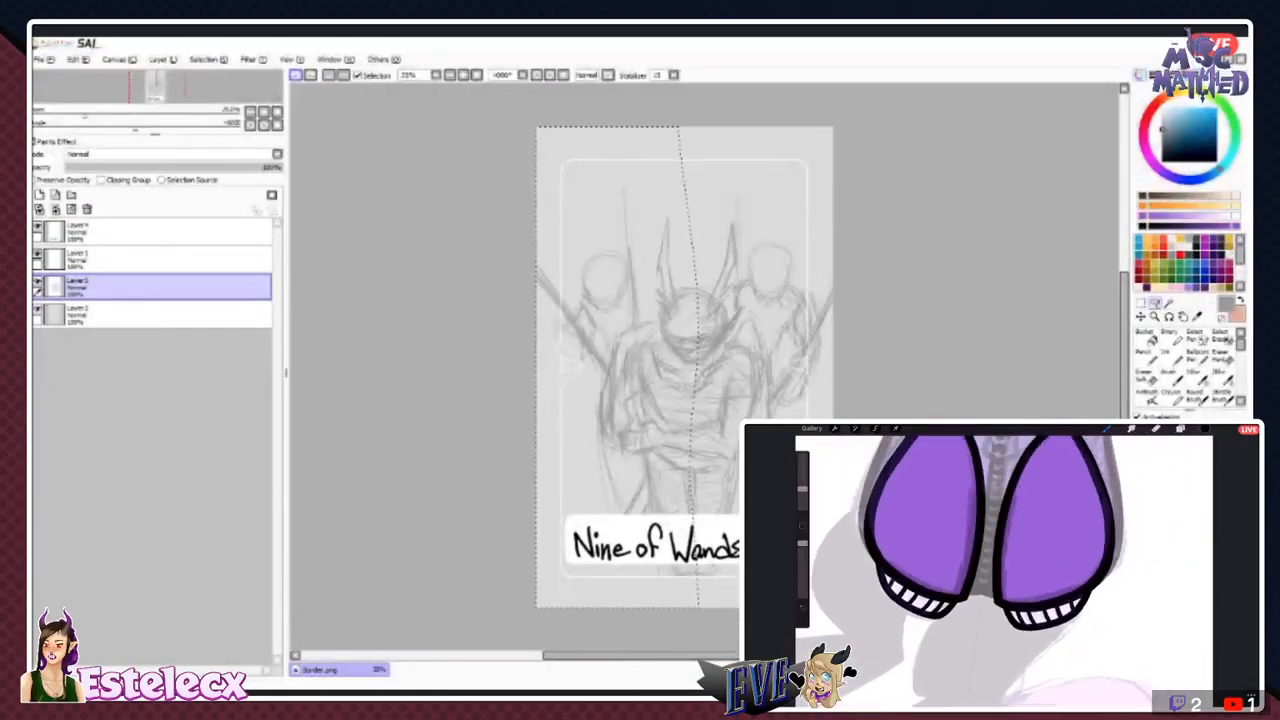
{"action": "left_click", "coordinate": [208, 60]}
{"action": "left_click", "coordinate": [216, 80]}
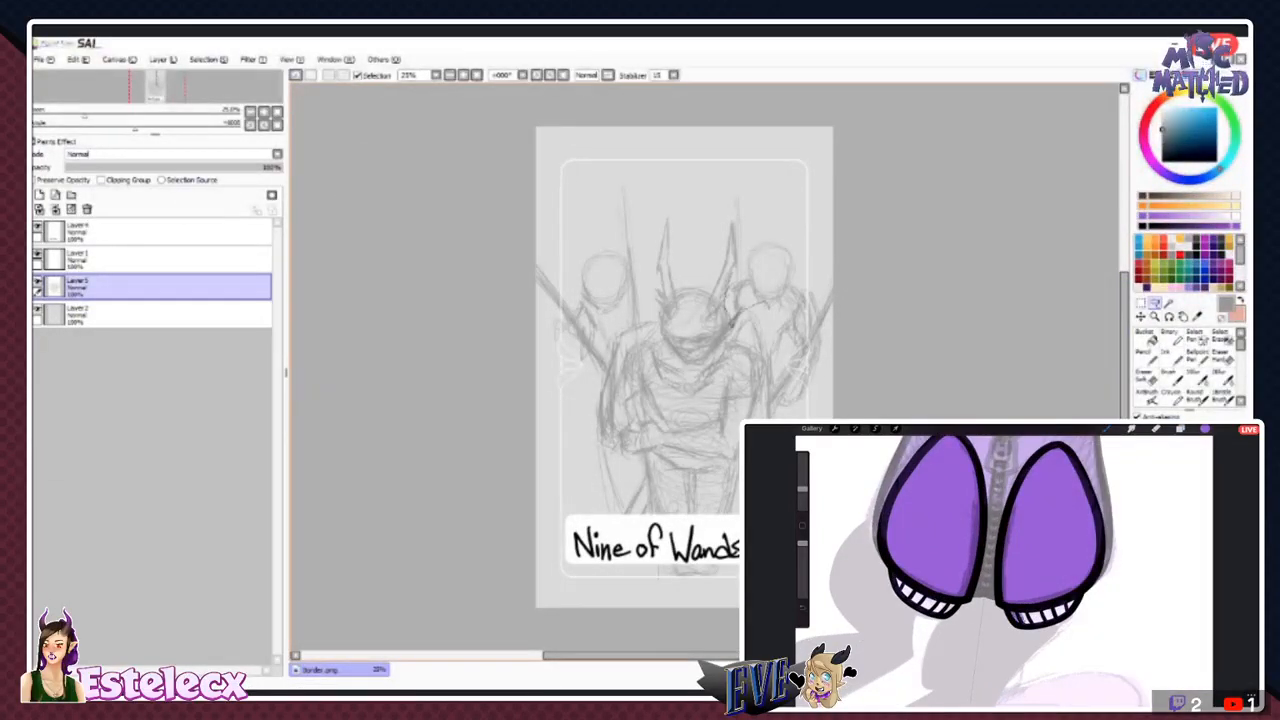
- Lasso the two background figures with their wands, cut and paste them onto a new layer, and place it below the central figure's layer
{"action": "mouse_move", "coordinate": [868, 414]}
{"action": "left_mouse_down"}
{"action": "mouse_move", "coordinate": [762, 104]}
{"action": "mouse_move", "coordinate": [502, 236]}
{"action": "mouse_move", "coordinate": [562, 448]}
{"action": "mouse_move", "coordinate": [574, 432]}
{"action": "left_mouse_up"}
{"action": "mouse_move", "coordinate": [586, 378]}
{"action": "left_mouse_down"}
{"action": "mouse_move", "coordinate": [641, 318]}
{"action": "mouse_move", "coordinate": [685, 164]}
{"action": "mouse_move", "coordinate": [743, 206]}
{"action": "mouse_move", "coordinate": [731, 290]}
{"action": "left_mouse_up"}
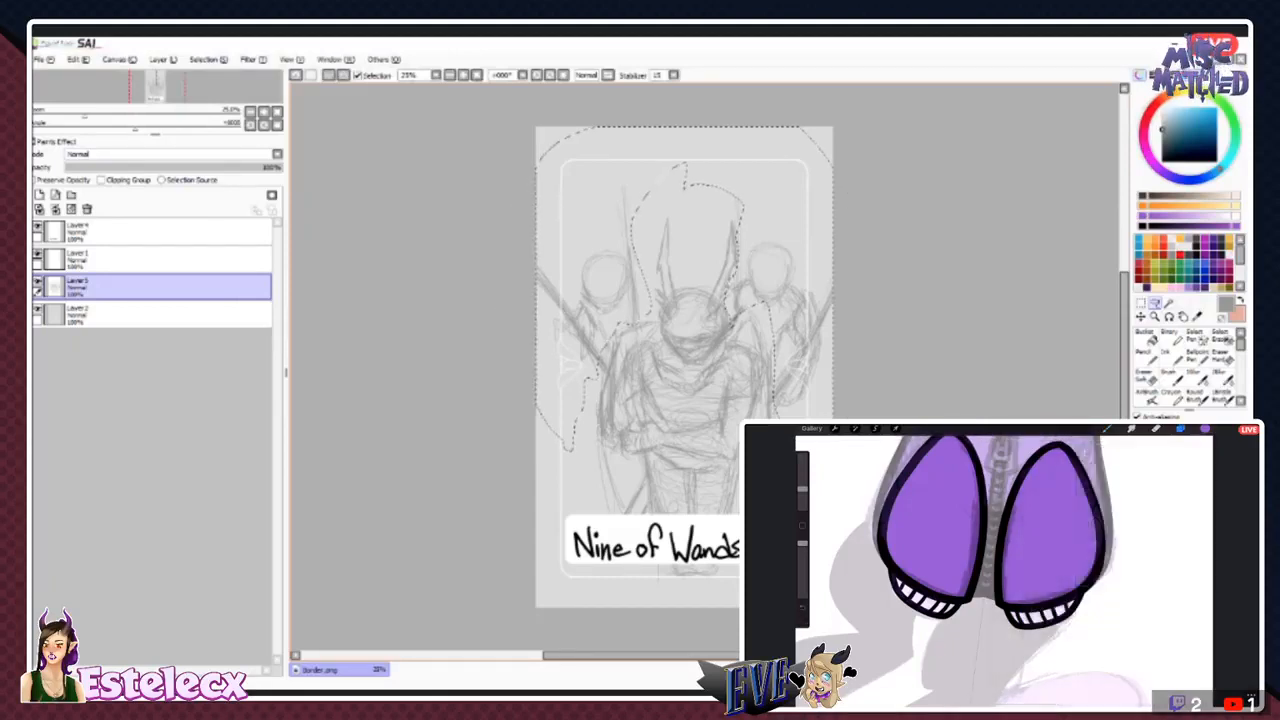
{"action": "left_click", "coordinate": [81, 111]}
{"action": "key", "text": "ctrl+v"}
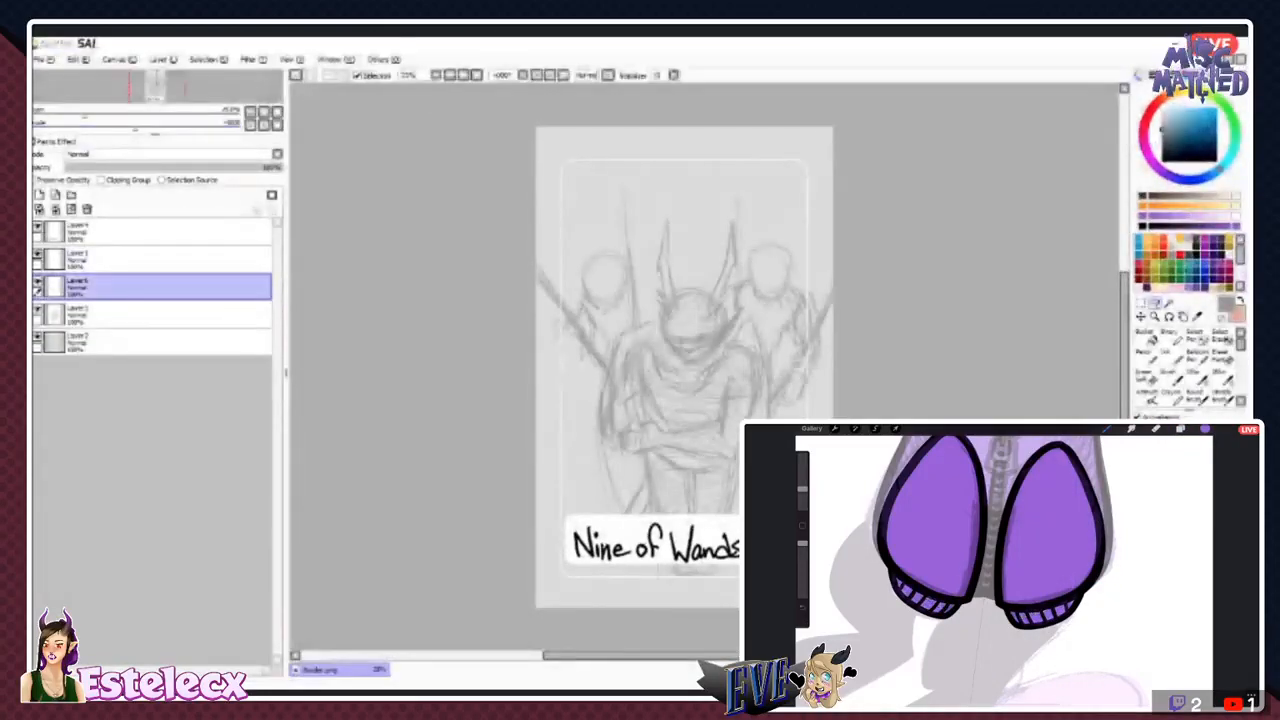
{"action": "left_click_drag", "start_coordinate": [150, 288], "coordinate": [150, 323]}
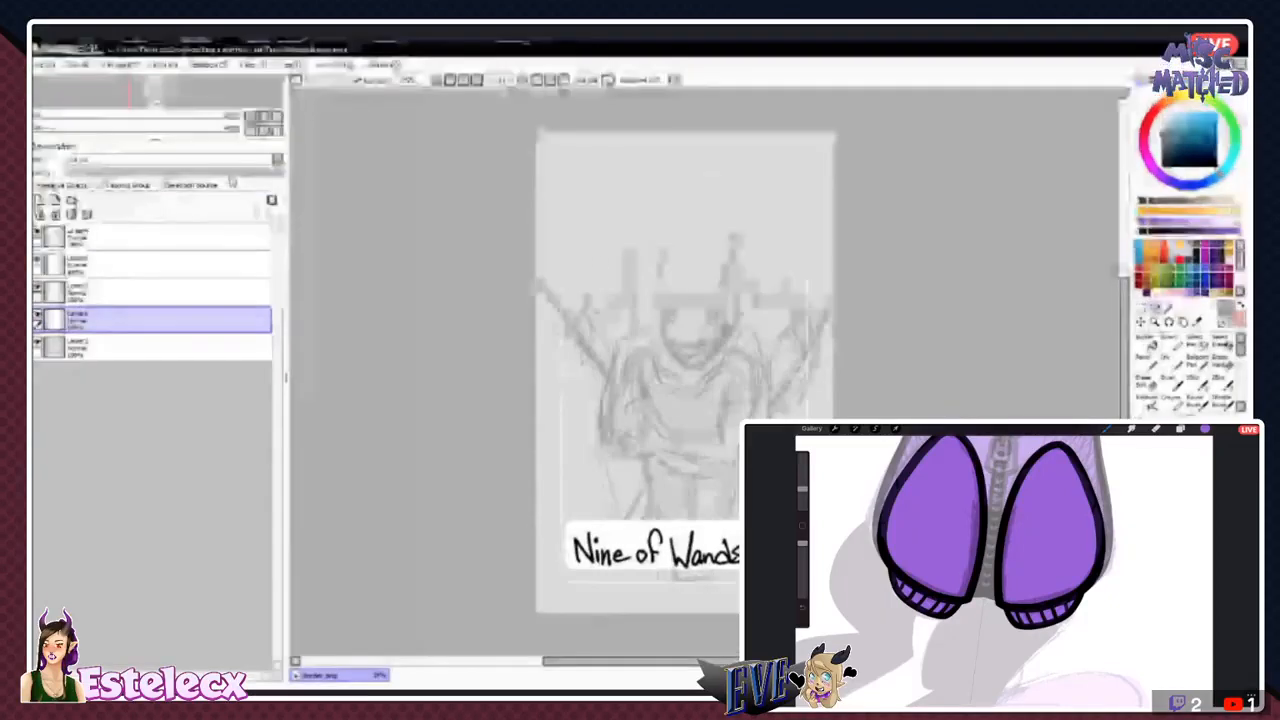
- Lower the central figure layer's opacity to about 54%
{"action": "left_click", "coordinate": [150, 287]}
{"action": "left_click", "coordinate": [238, 167]}
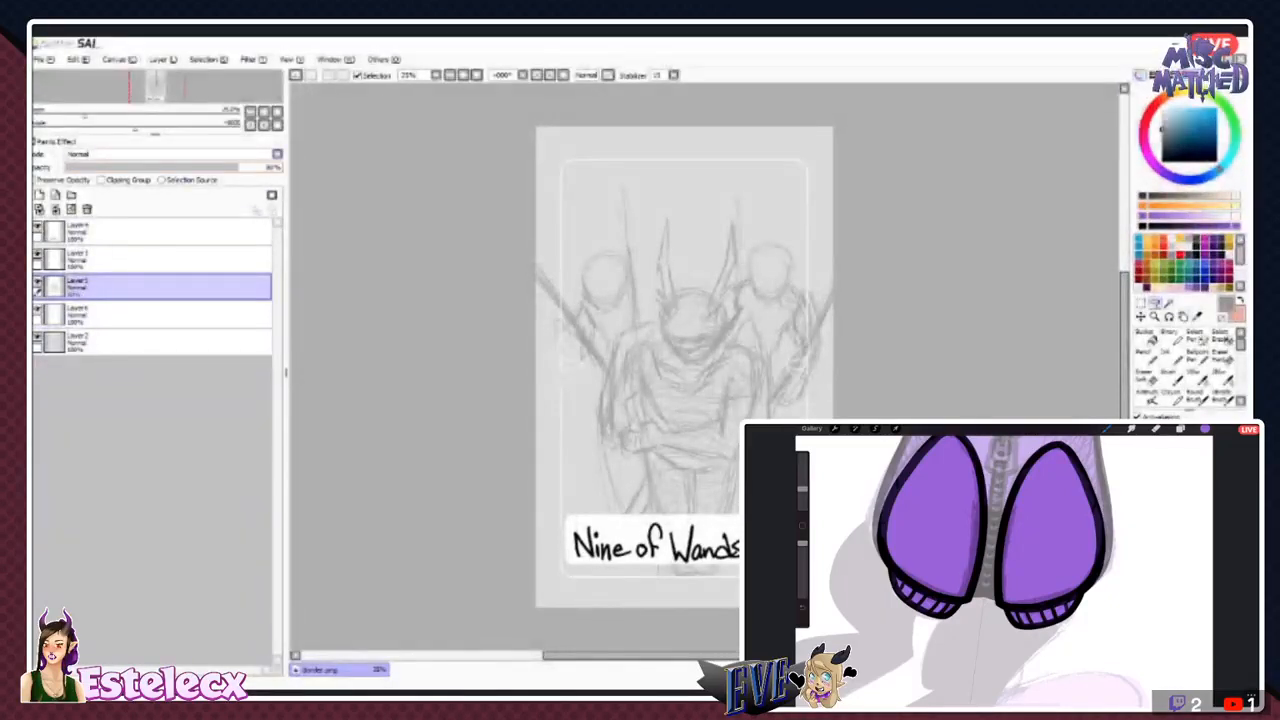
{"action": "left_click_drag", "start_coordinate": [238, 167], "coordinate": [199, 167]}
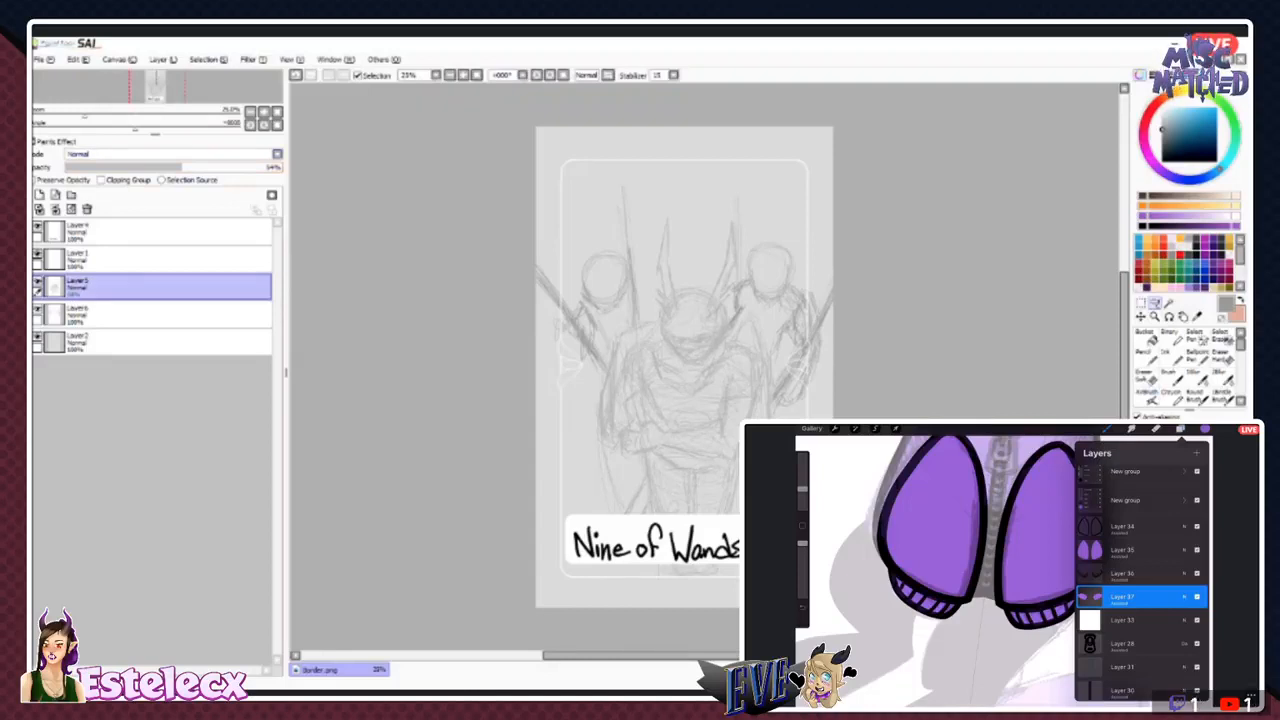
- Erase the left background figure and the wands around it from the background figures' layer
{"action": "left_click", "coordinate": [150, 315]}
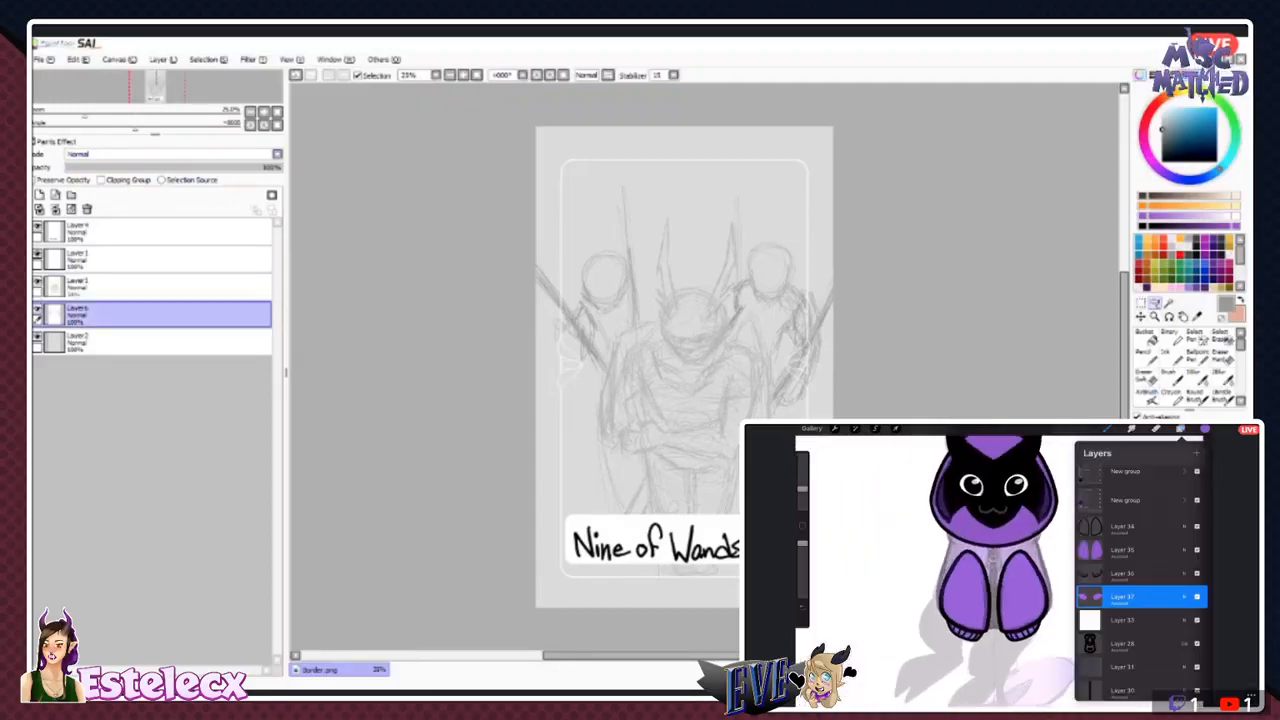
{"action": "left_click", "coordinate": [1171, 357]}
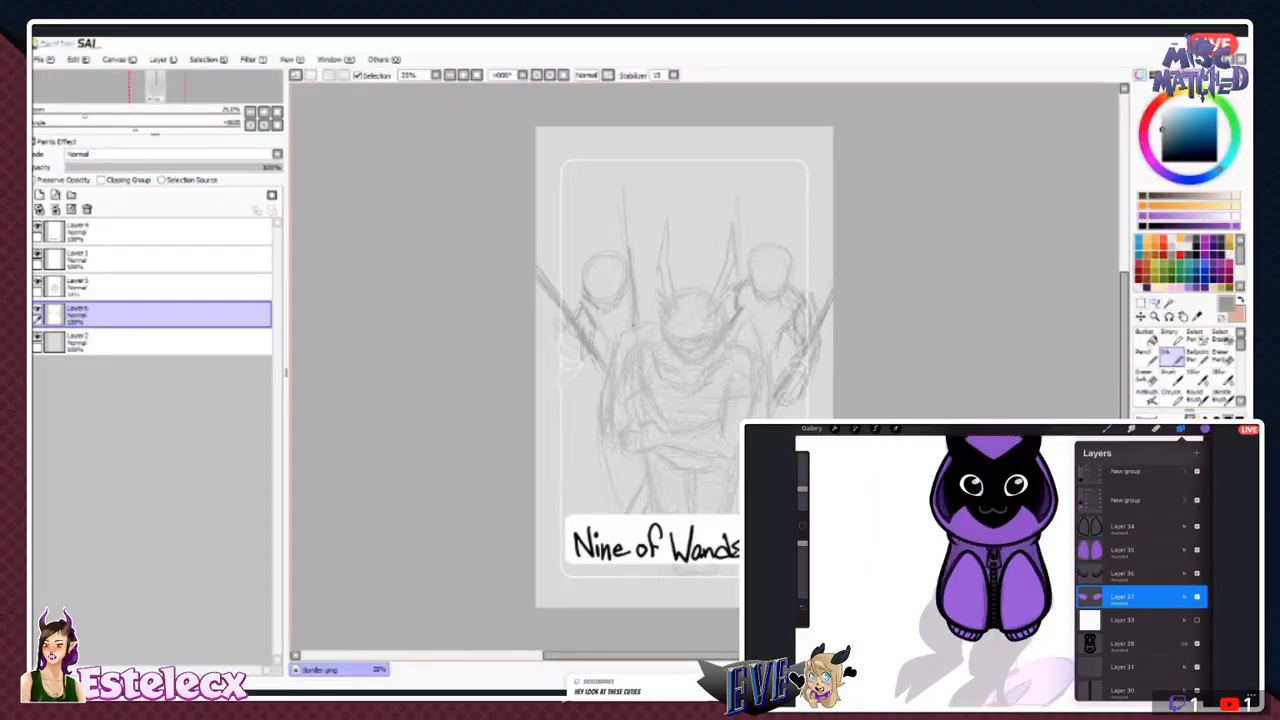
{"action": "left_click", "coordinate": [1222, 355]}
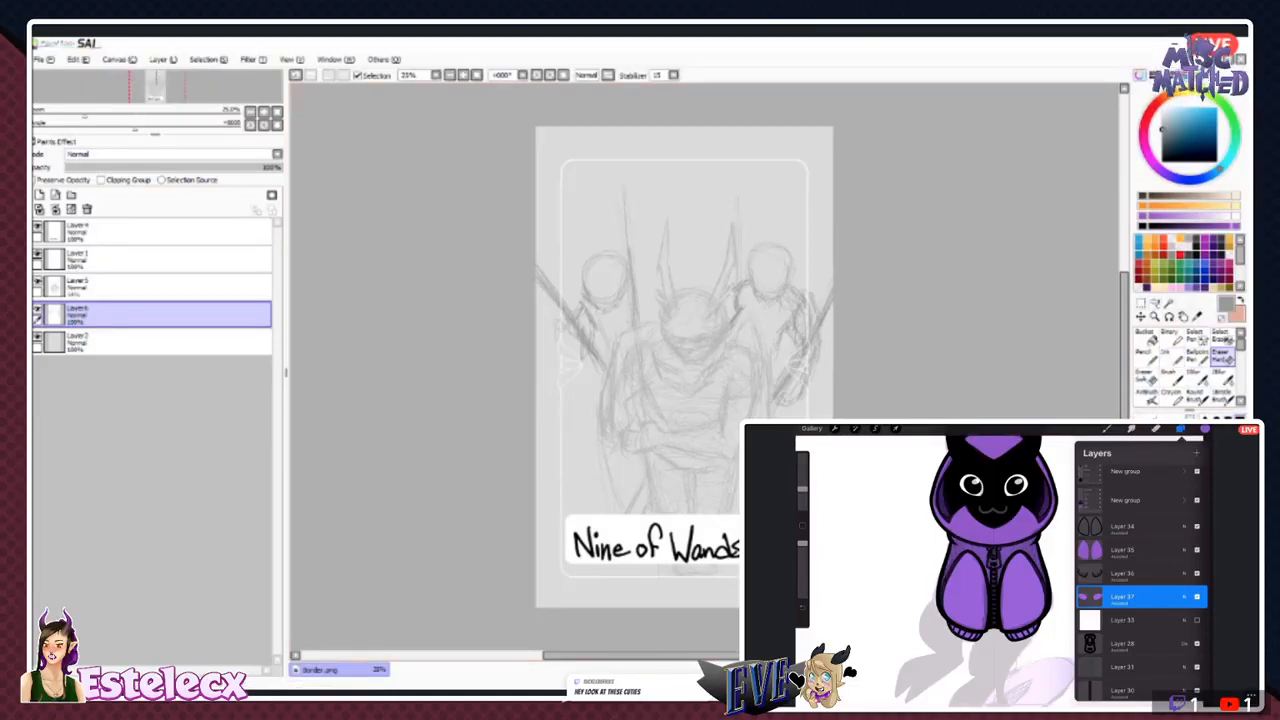
{"action": "left_click_drag", "start_coordinate": [621, 188], "coordinate": [629, 282]}
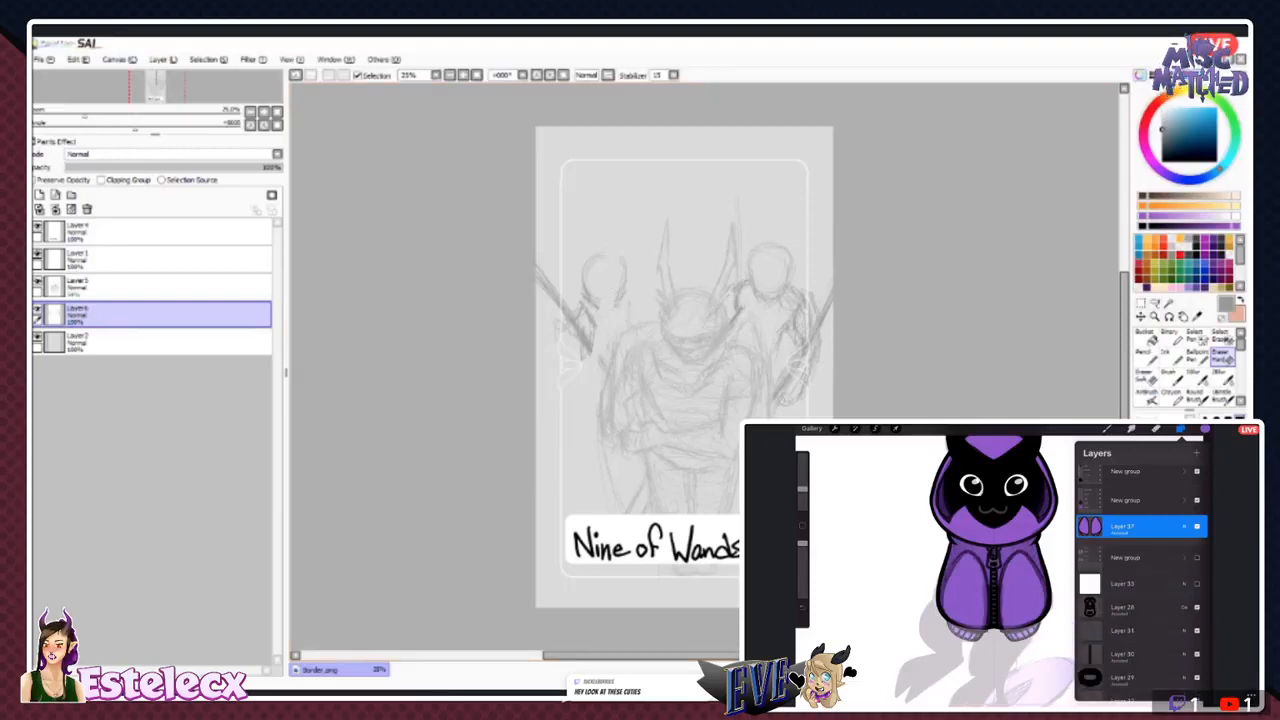
{"action": "mouse_move", "coordinate": [614, 262]}
{"action": "left_mouse_down"}
{"action": "mouse_move", "coordinate": [638, 350]}
{"action": "mouse_move", "coordinate": [580, 316]}
{"action": "mouse_move", "coordinate": [554, 344]}
{"action": "left_mouse_up"}
- Sketch long horns on the remaining background figure and rework its wand and arm, trimming stray lines with the eraser
{"action": "left_click", "coordinate": [1170, 352]}
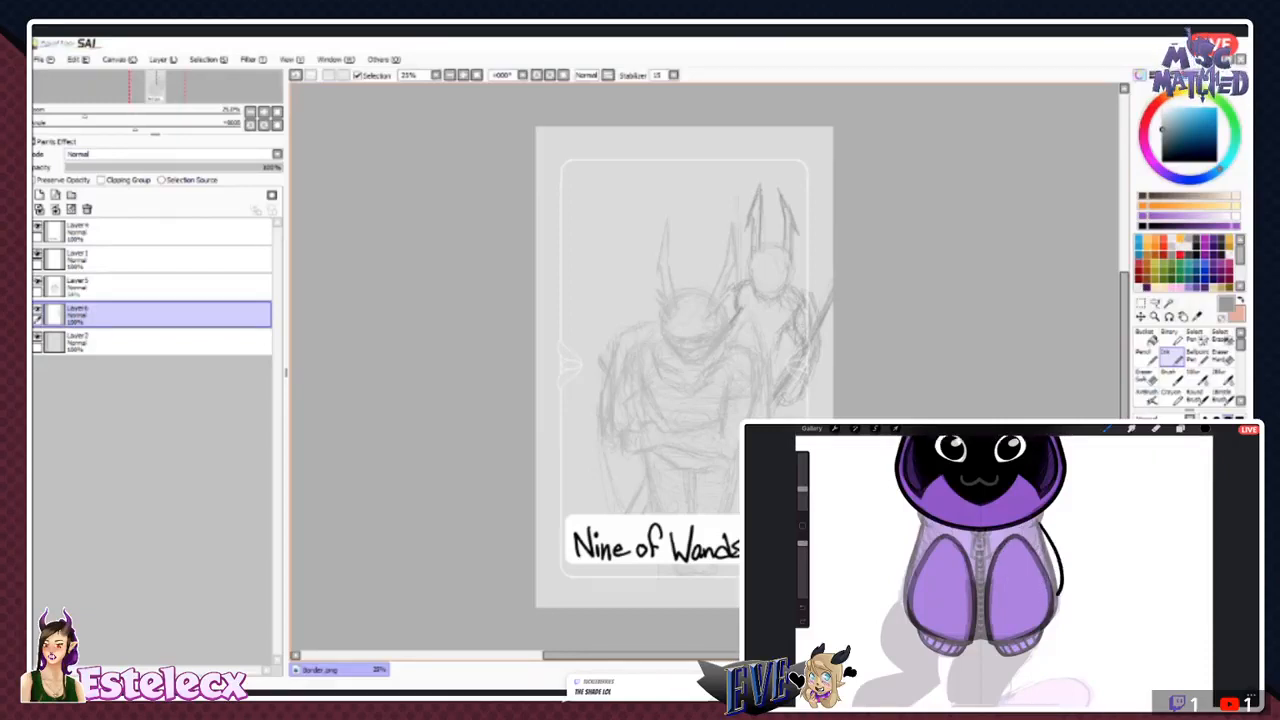
{"action": "left_click", "coordinate": [1222, 357]}
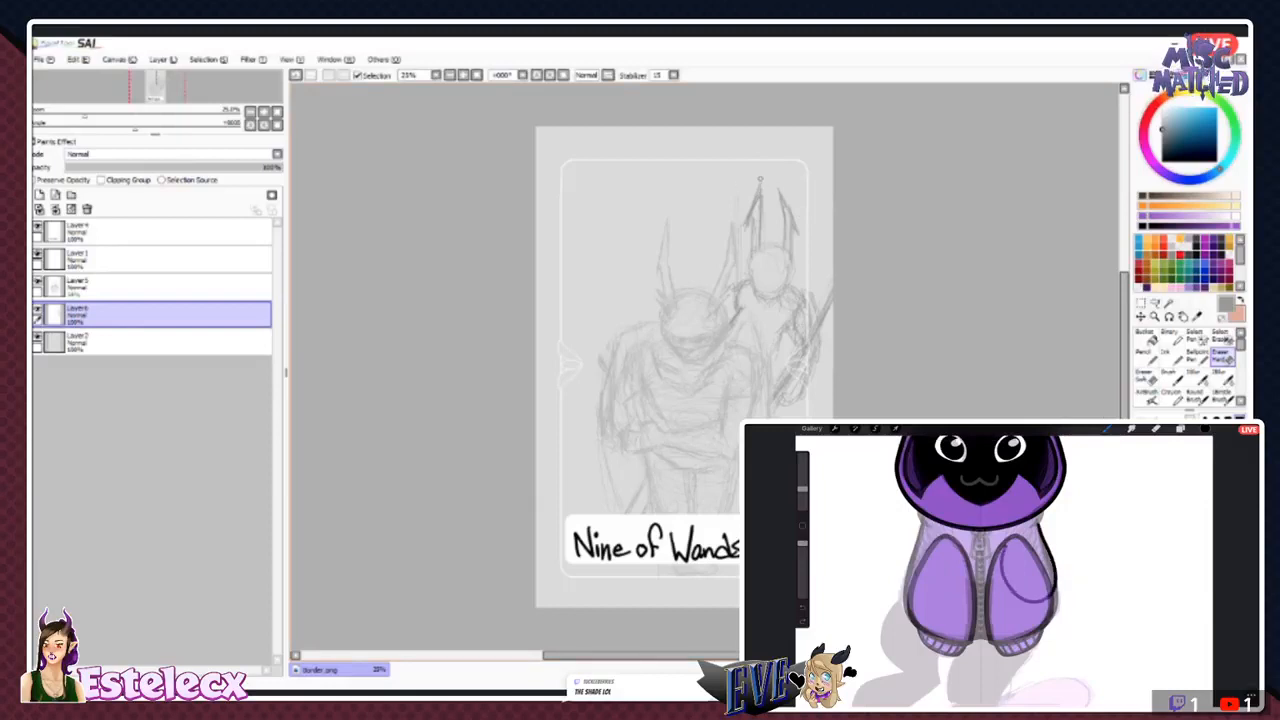
{"action": "left_click", "coordinate": [1171, 357]}
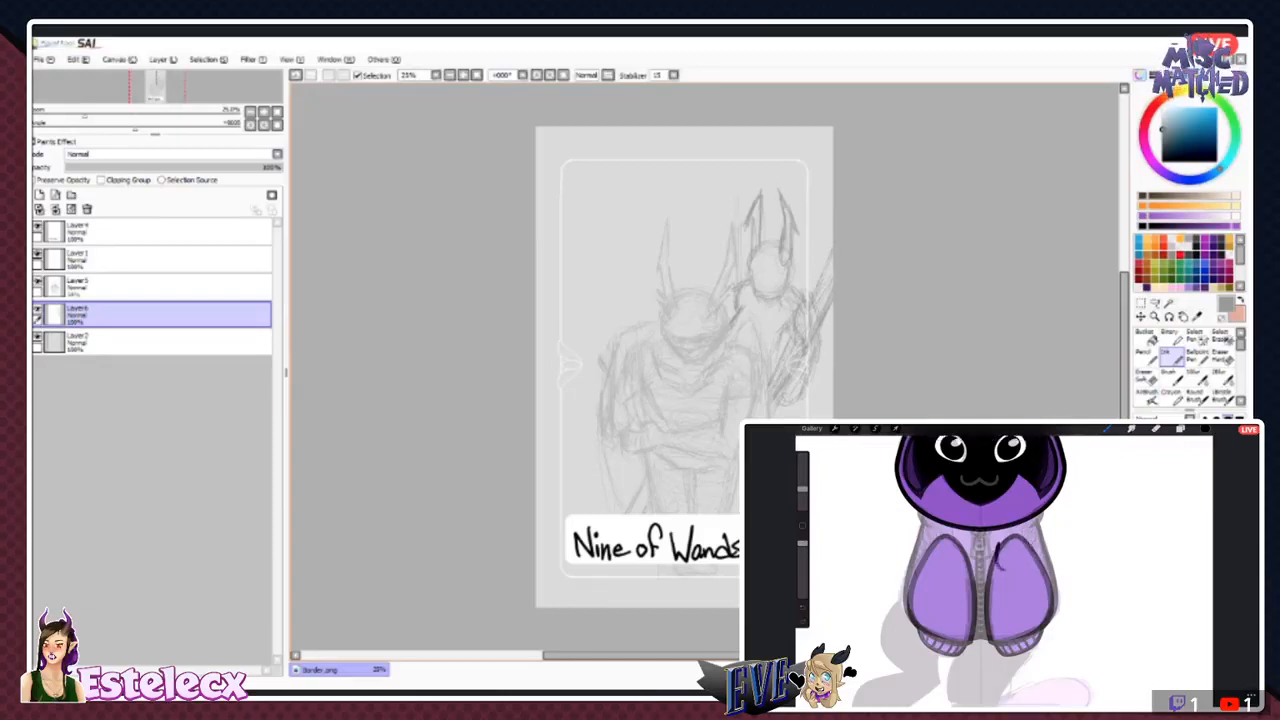
{"action": "left_click", "coordinate": [1222, 357]}
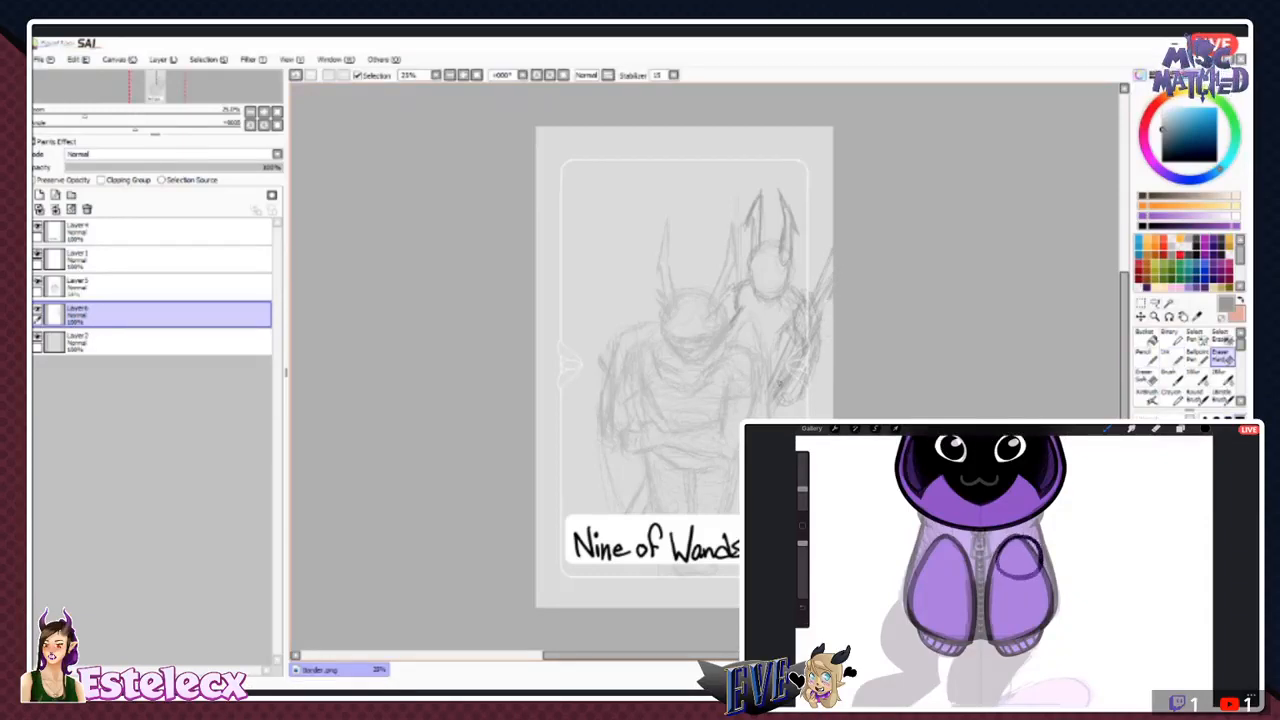
{"action": "left_click", "coordinate": [1171, 357]}
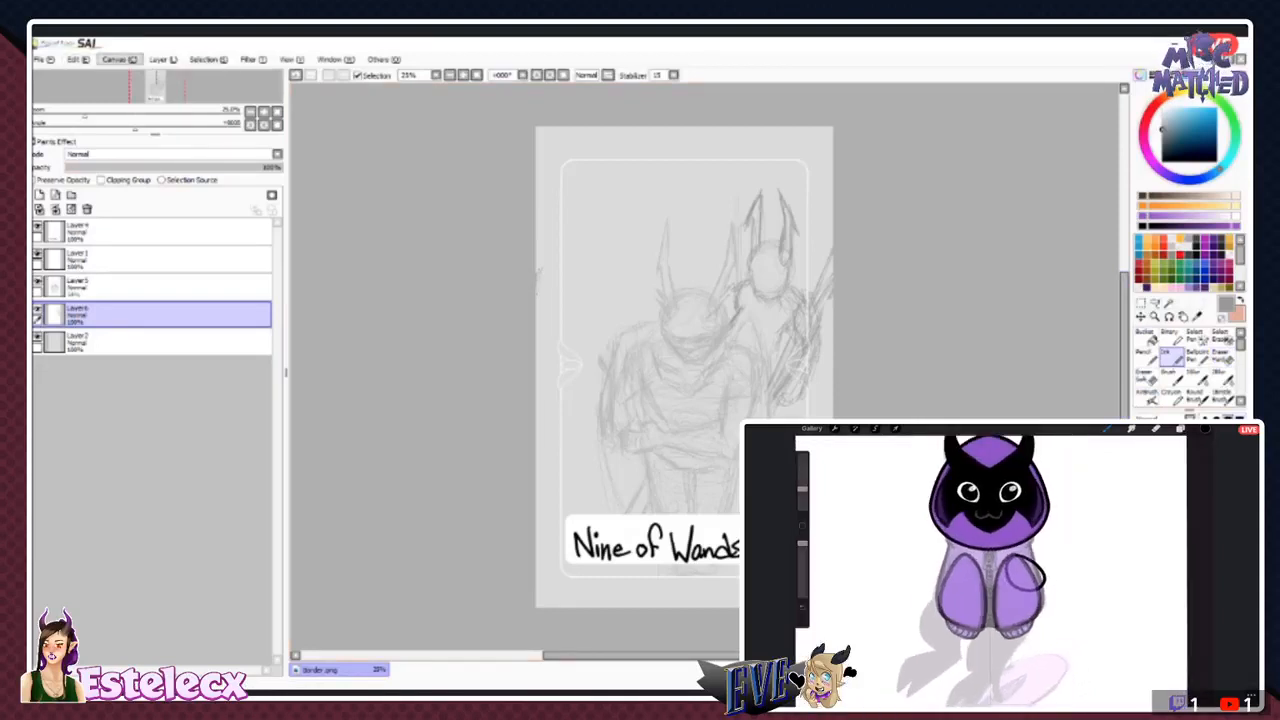
- Duplicate the horned background figure's layer, mirror the copy to the card's opposite side, and merge it down into the original
{"action": "left_click", "coordinate": [185, 150]}
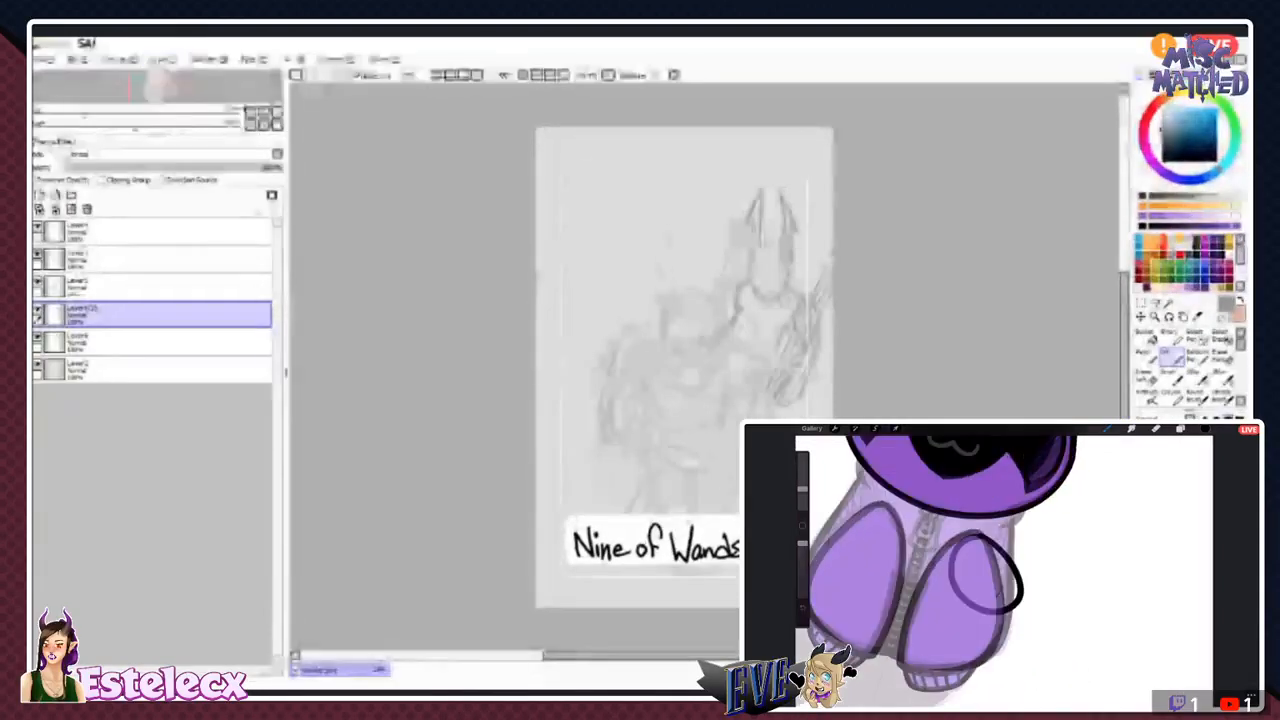
{"action": "left_click", "coordinate": [1141, 303]}
{"action": "key", "text": "ctrl+z"}
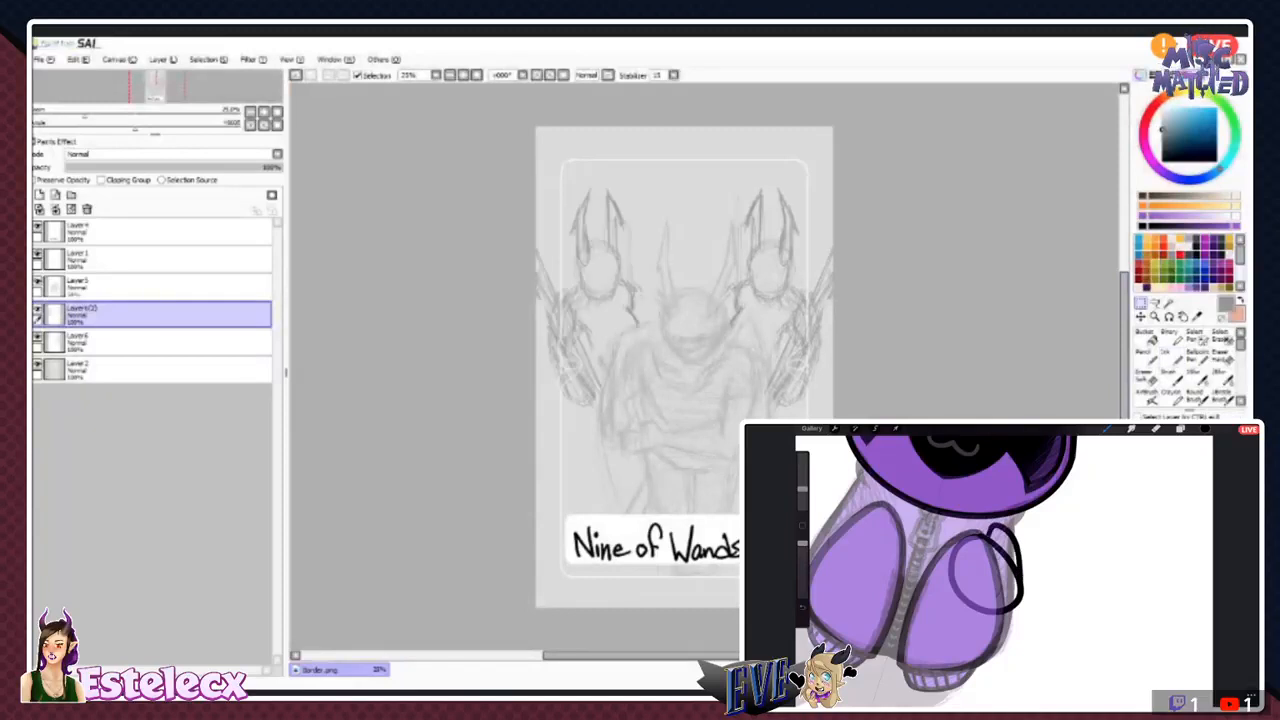
{"action": "left_click", "coordinate": [1170, 358]}
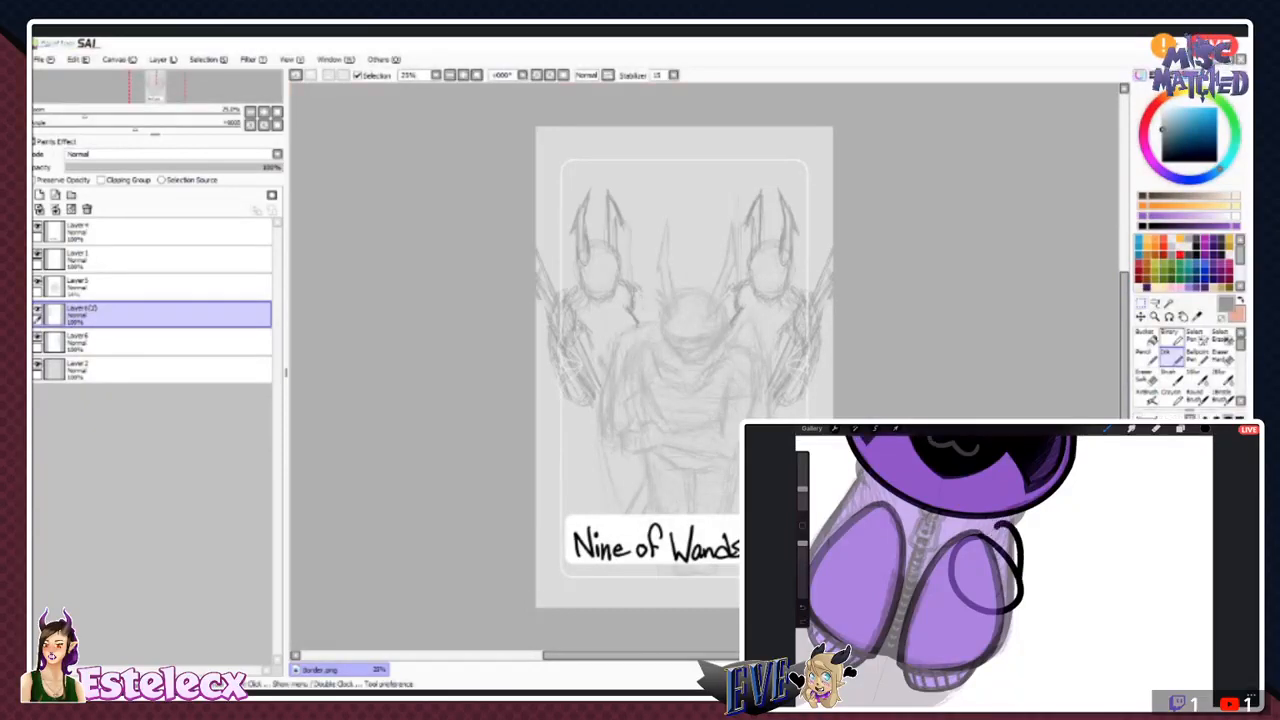
{"action": "left_click", "coordinate": [55, 209]}
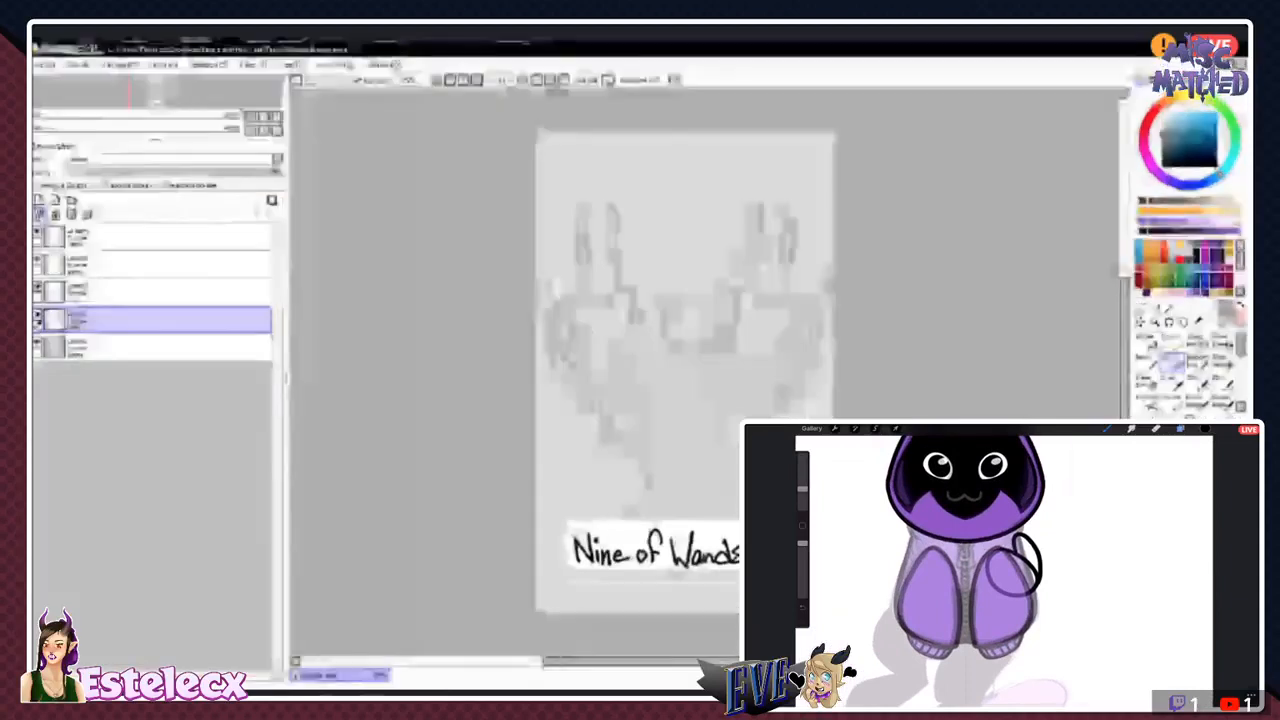
- Add a layer beneath the background figures' layer, and fade the circle sketch layer in the hooded character drawing
{"action": "left_click", "coordinate": [1180, 429]}
{"action": "left_click", "coordinate": [40, 195]}
{"action": "left_click", "coordinate": [1184, 597]}
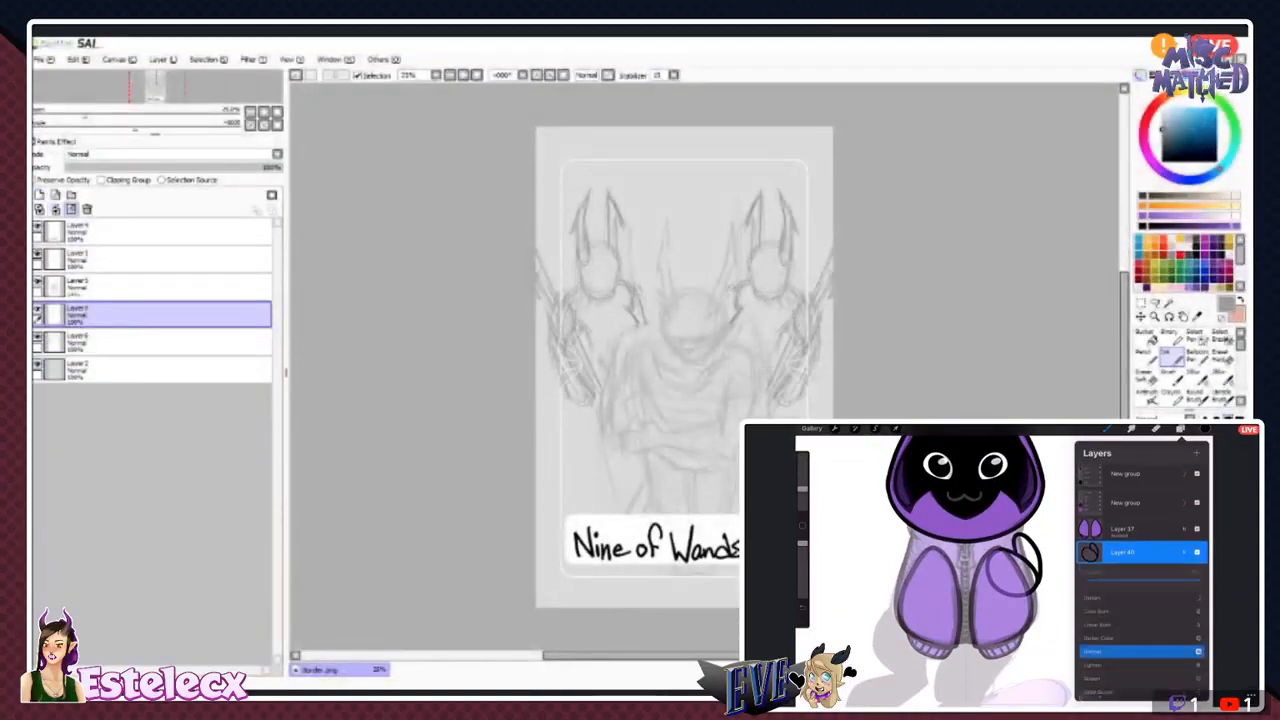
{"action": "left_click_drag", "start_coordinate": [1201, 566], "coordinate": [1112, 566]}
{"action": "left_click_drag", "start_coordinate": [150, 314], "coordinate": [150, 350]}
- Lower the background figures' layer opacity to about 60%, and add a layer with Drawing Assist above the hooded character's circle sketch
{"action": "left_click", "coordinate": [1184, 538]}
{"action": "left_click", "coordinate": [1196, 453]}
{"action": "left_click", "coordinate": [150, 315]}
{"action": "left_click", "coordinate": [217, 167]}
{"action": "left_click", "coordinate": [1122, 538]}
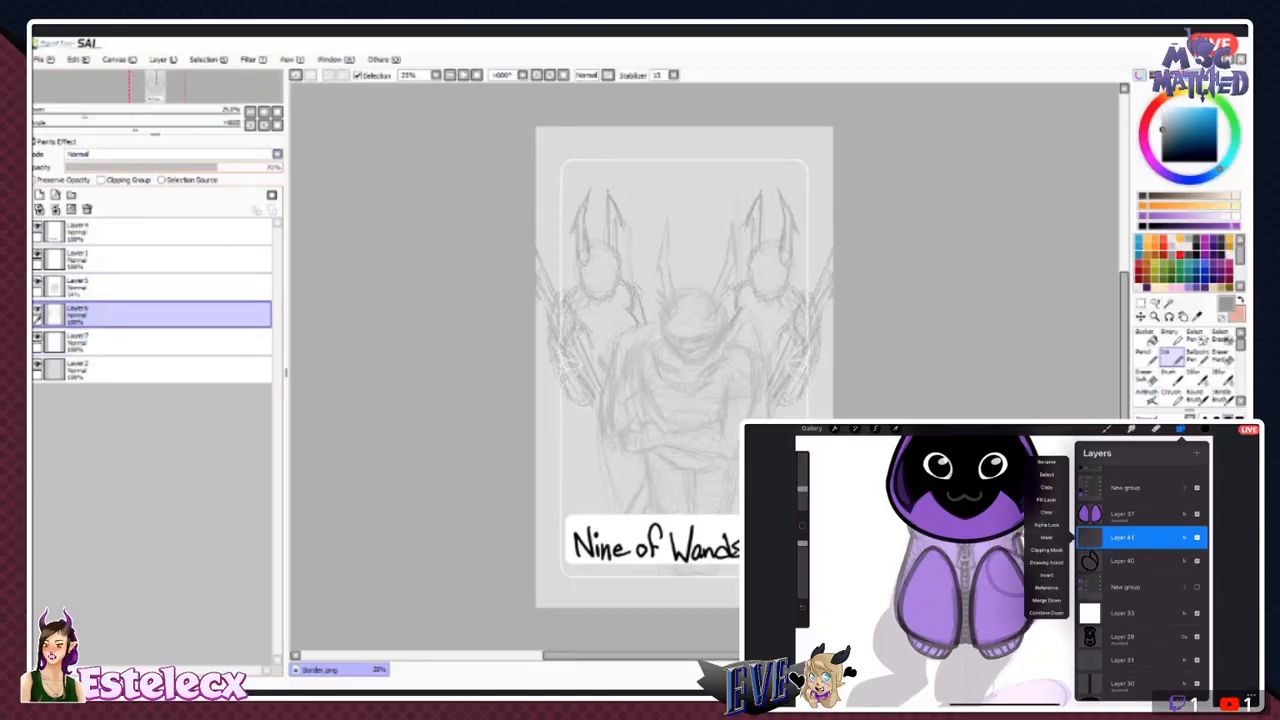
{"action": "left_click", "coordinate": [1046, 563]}
{"action": "left_click", "coordinate": [150, 342]}
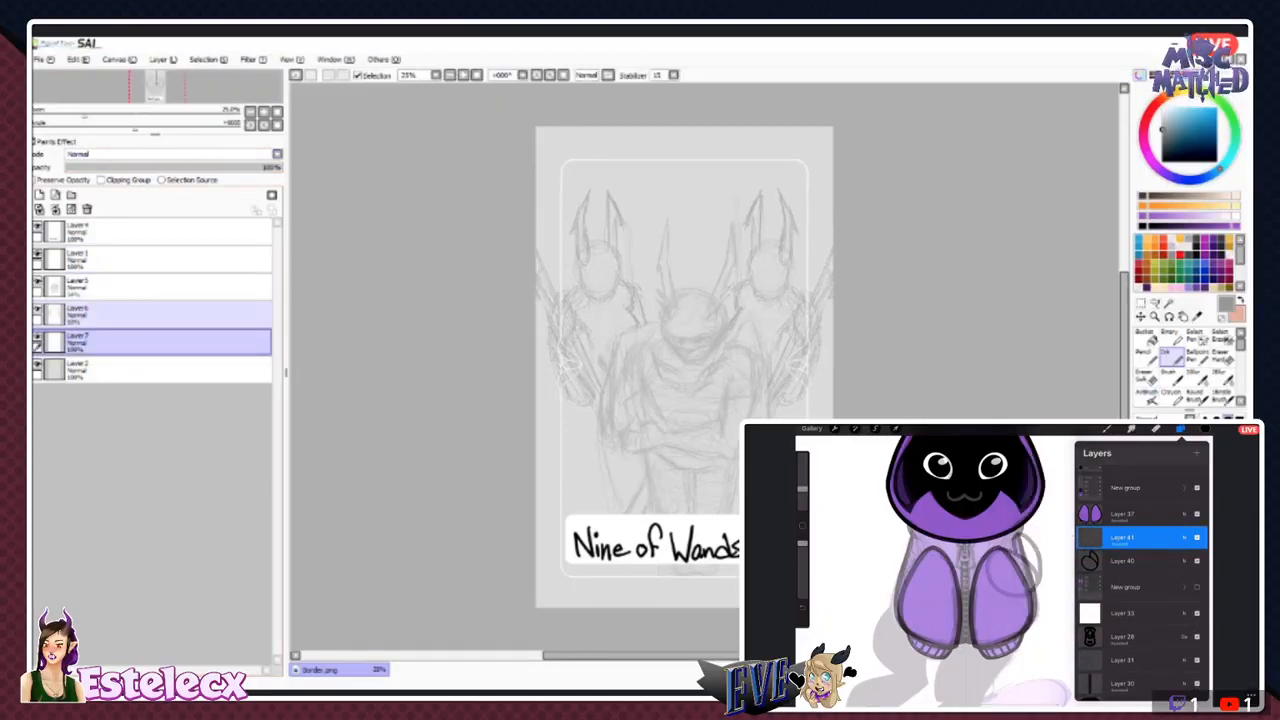
- Ink a curved line along the upper edge of the faded sketch circle over the hooded character's sleeve
{"action": "left_click", "coordinate": [1181, 428]}
{"action": "scroll", "coordinate": [1000, 570], "scroll_direction": "up", "scroll_amount": 2}
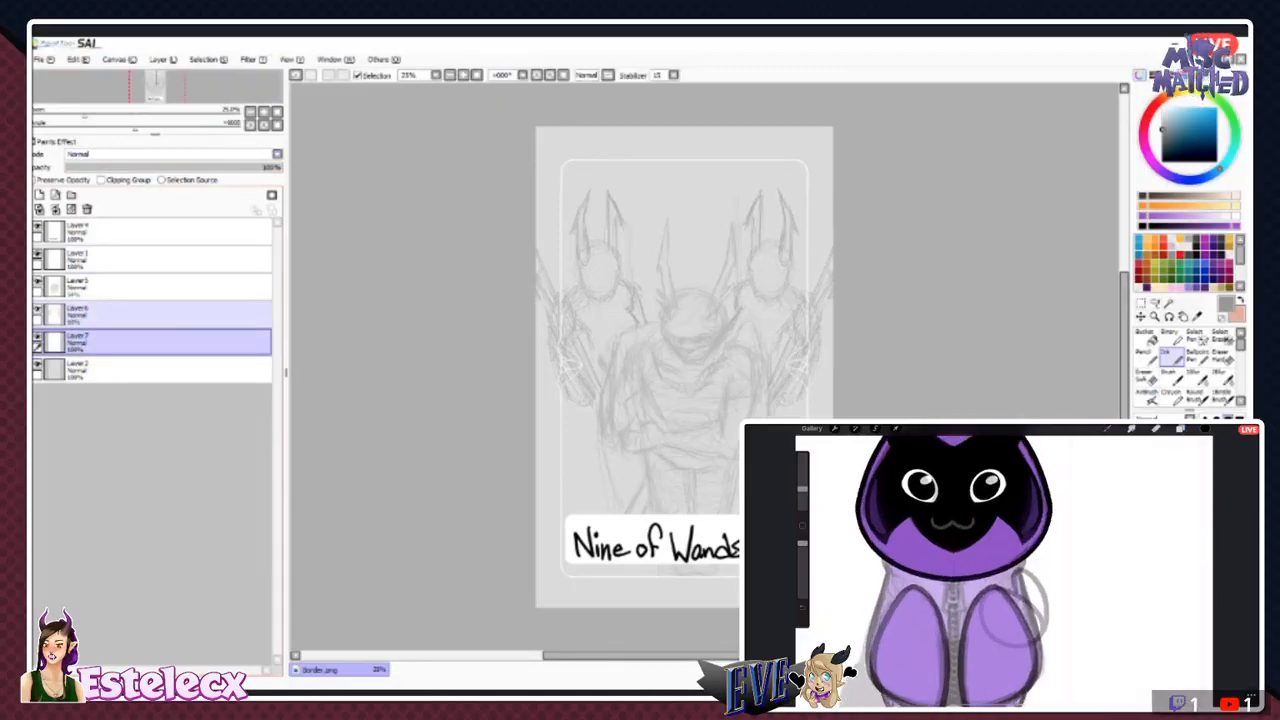
{"action": "left_click", "coordinate": [802, 525]}
{"action": "scroll", "coordinate": [1005, 590], "scroll_direction": "up", "scroll_amount": 3}
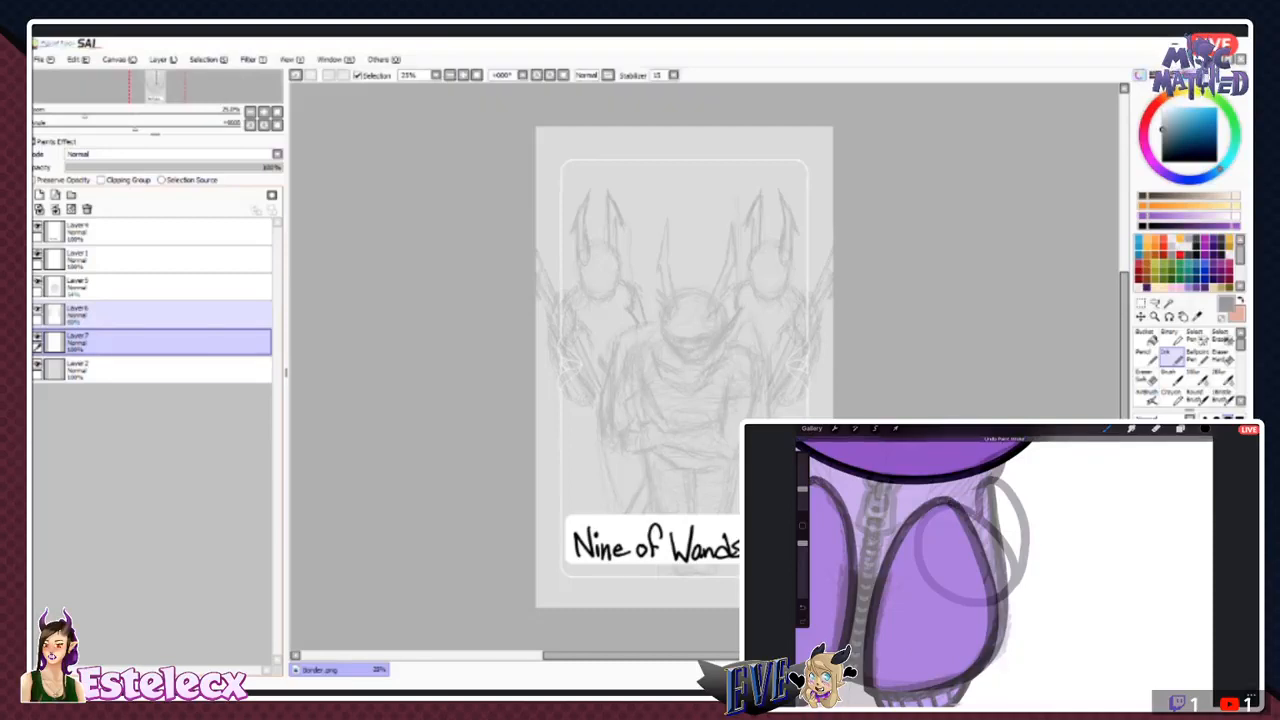
{"action": "left_click", "coordinate": [150, 315]}
{"action": "mouse_move", "coordinate": [968, 505]}
{"action": "left_mouse_down"}
{"action": "mouse_move", "coordinate": [1001, 528]}
{"action": "mouse_move", "coordinate": [1018, 570]}
{"action": "left_mouse_up"}
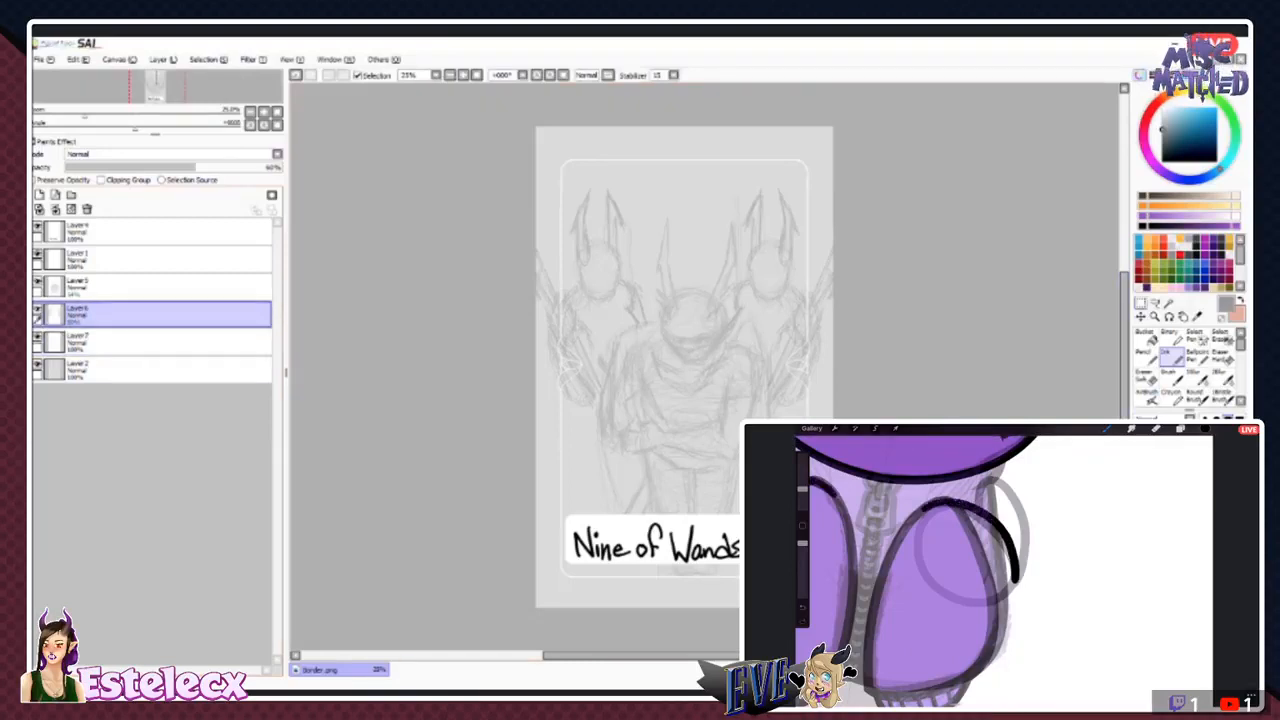
- Delete the empty layer below the background figures, and duplicate the figures' layer
{"action": "left_click", "coordinate": [1140, 303]}
{"action": "key", "text": "ctrl+z"}
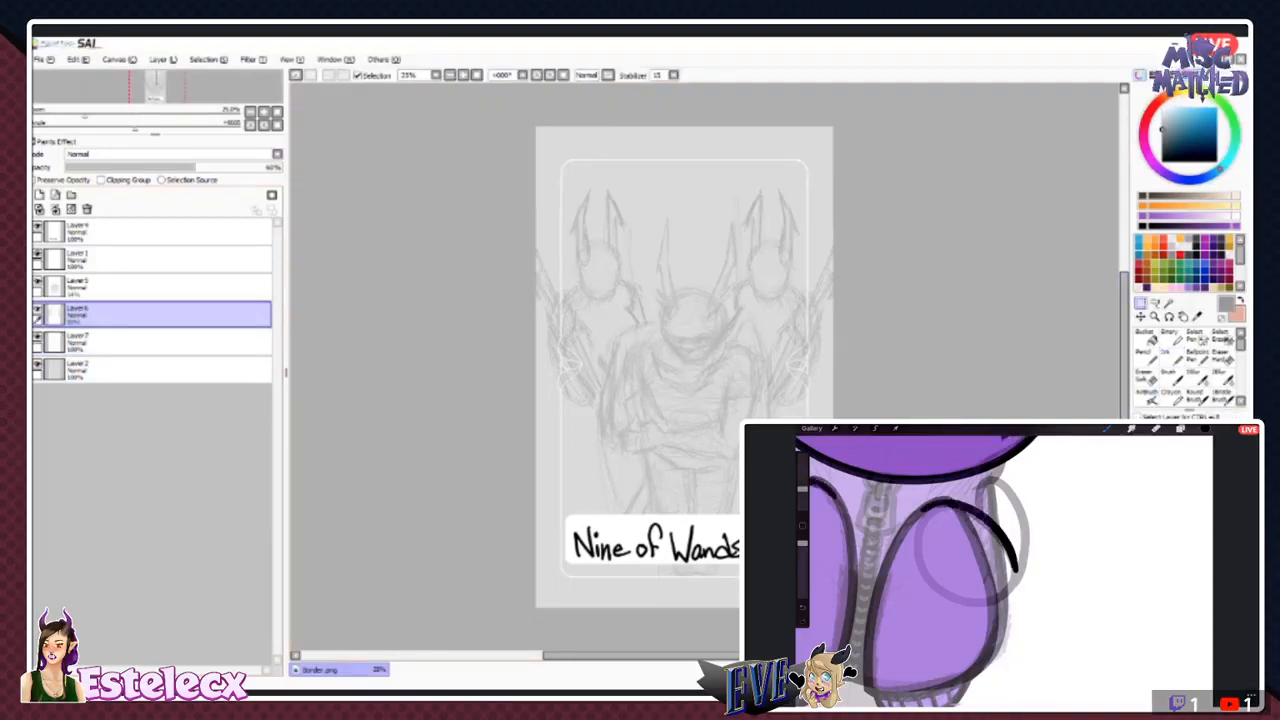
{"action": "left_click", "coordinate": [150, 342]}
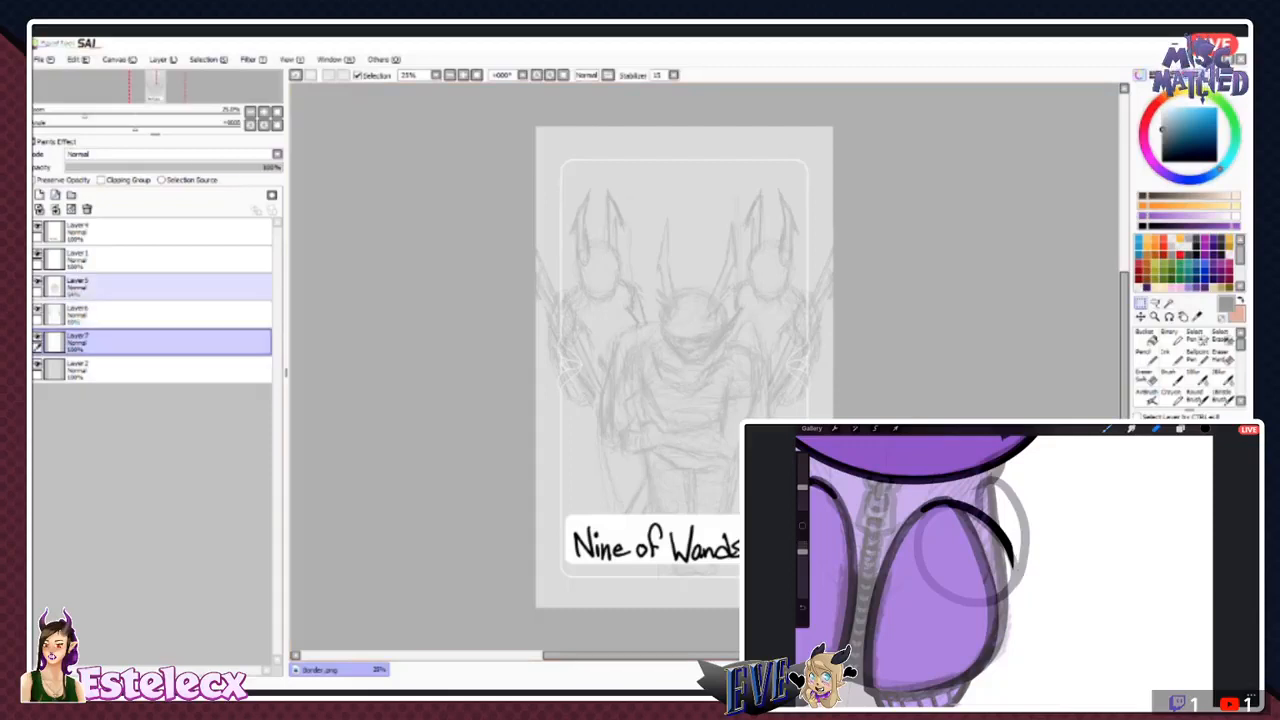
{"action": "left_click", "coordinate": [87, 209]}
{"action": "left_click", "coordinate": [130, 314]}
{"action": "left_click", "coordinate": [78, 60]}
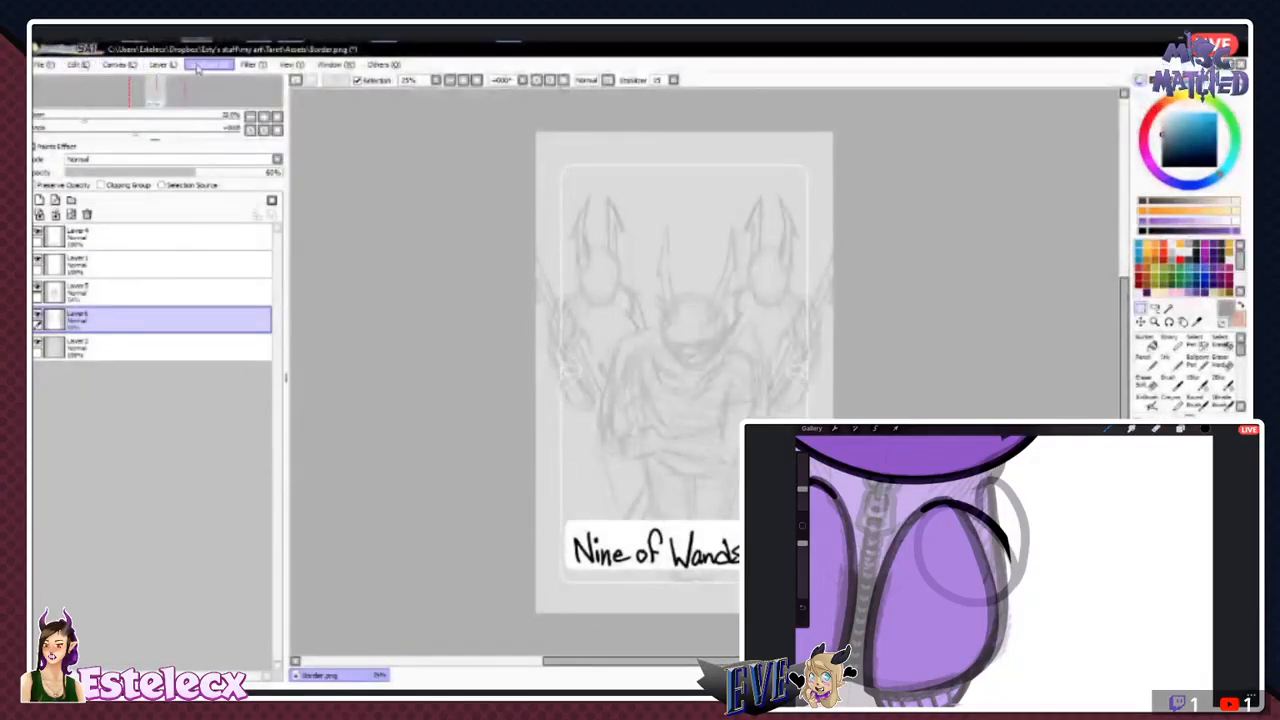
{"action": "left_click", "coordinate": [163, 121]}
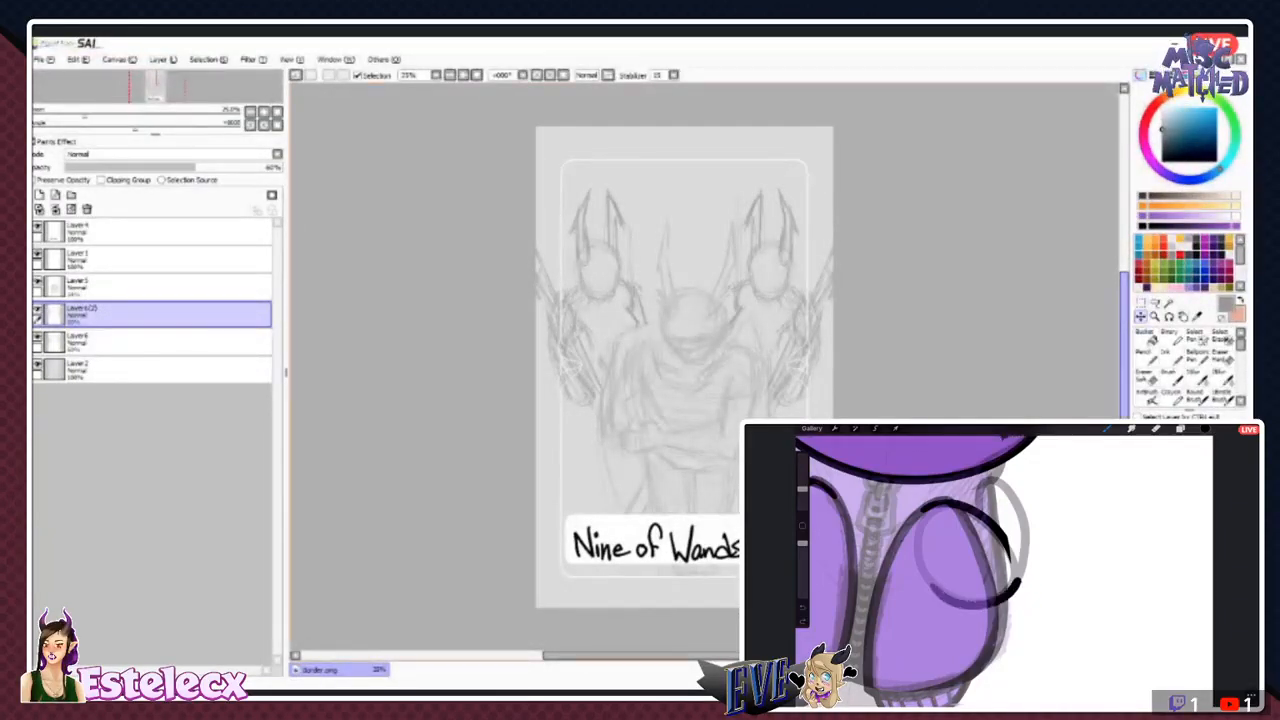
- Scale down the duplicated pair of horned figures so they read as a second row between the front pair
{"action": "key", "text": "ctrl+t"}
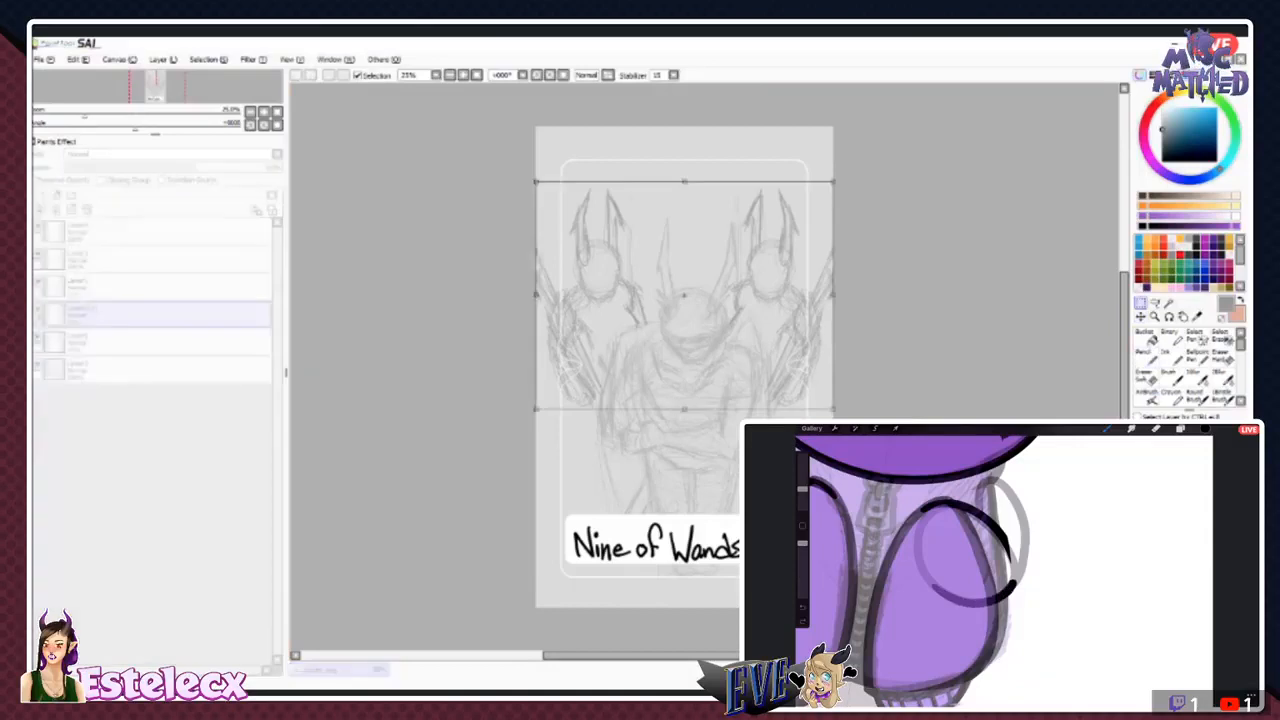
{"action": "mouse_move", "coordinate": [536, 182]}
{"action": "left_mouse_down"}
{"action": "mouse_move", "coordinate": [609, 238]}
{"action": "mouse_move", "coordinate": [560, 196]}
{"action": "mouse_move", "coordinate": [580, 214]}
{"action": "left_mouse_up"}
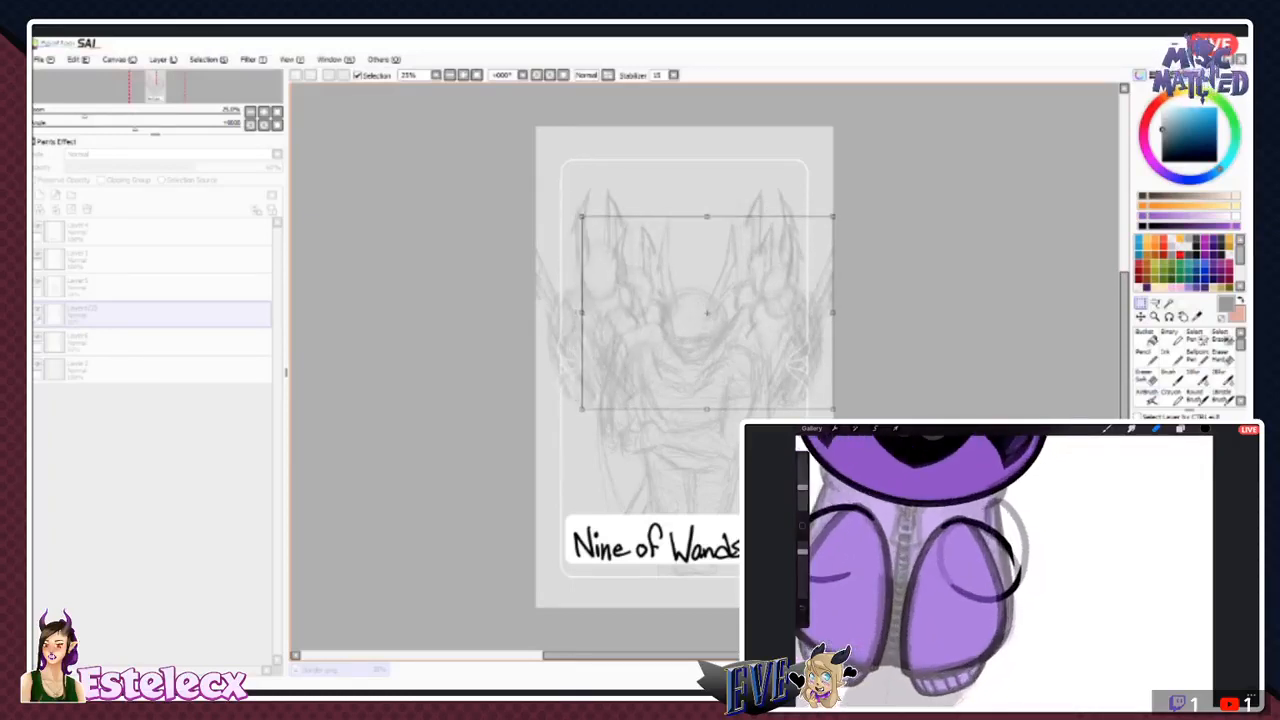
{"action": "key", "text": "Return"}
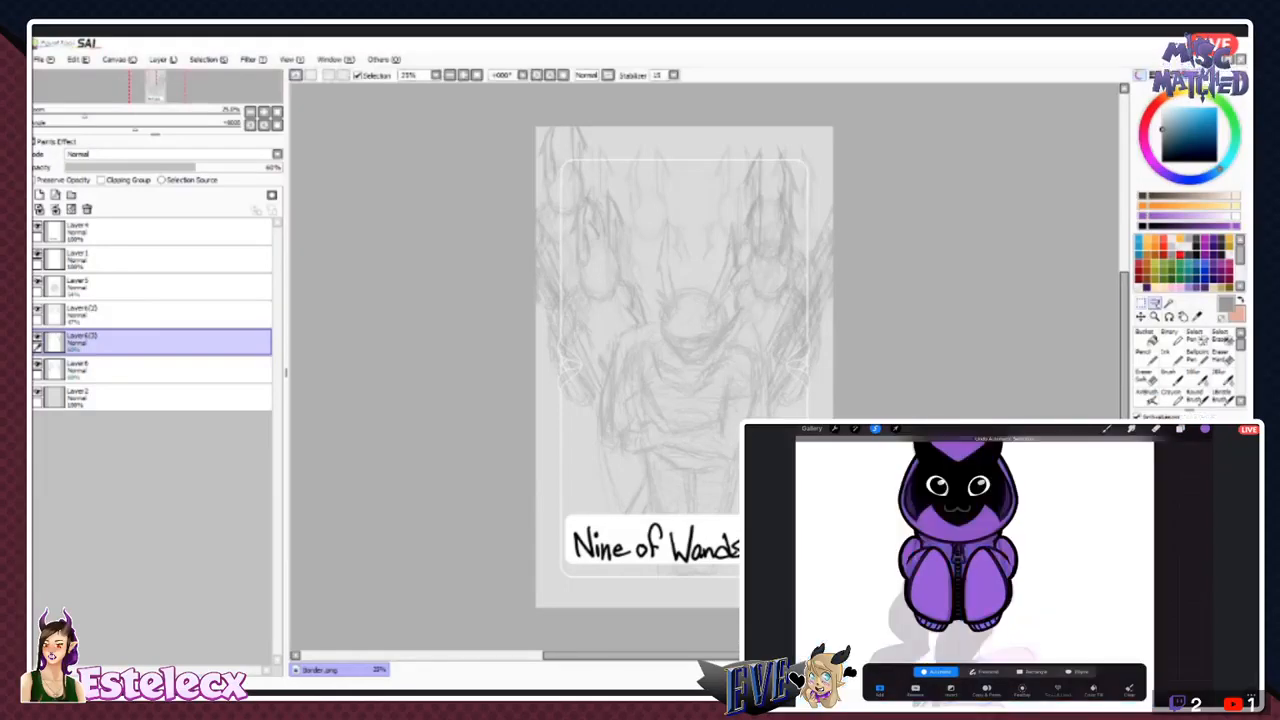
- Lasso the right-hand figure on the second duplicate layer and move it straight up
{"action": "mouse_move", "coordinate": [698, 106]}
{"action": "left_mouse_down"}
{"action": "mouse_move", "coordinate": [696, 290]}
{"action": "mouse_move", "coordinate": [738, 453]}
{"action": "left_mouse_up"}
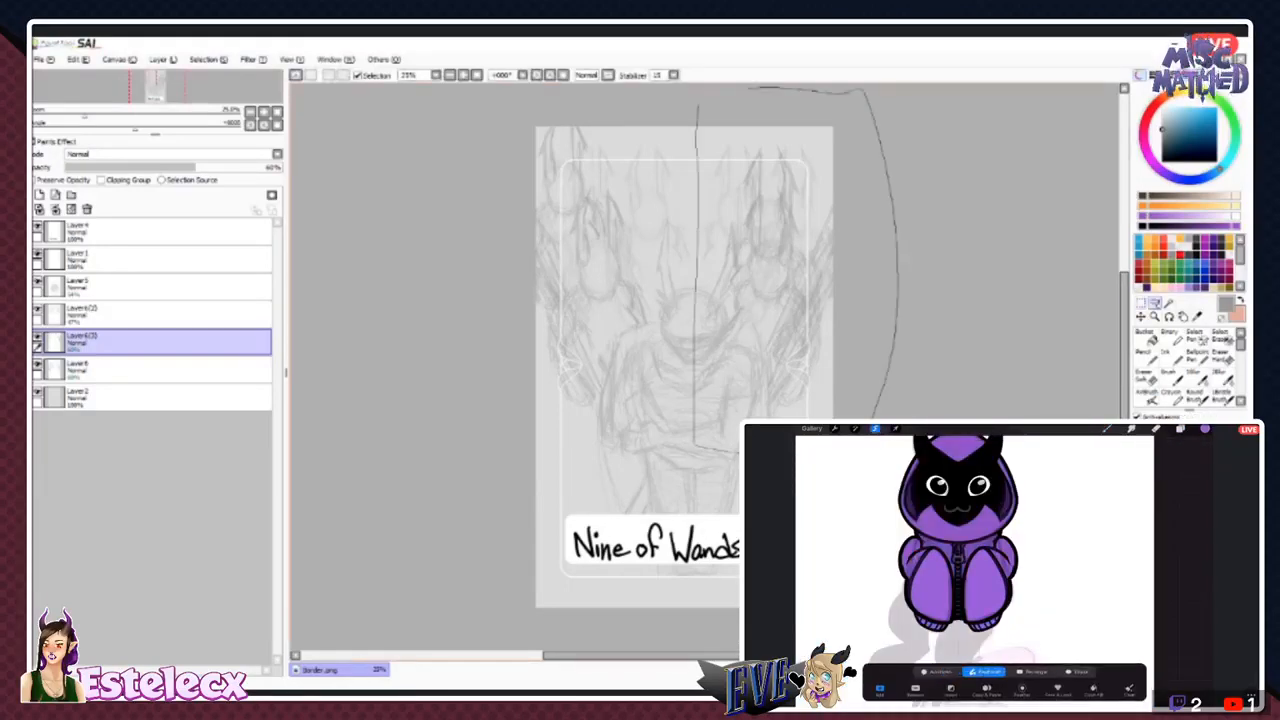
{"action": "left_click_drag", "start_coordinate": [752, 88], "coordinate": [698, 106]}
{"action": "mouse_move", "coordinate": [772, 290]}
{"action": "left_mouse_down"}
{"action": "mouse_move", "coordinate": [758, 222]}
{"action": "mouse_move", "coordinate": [774, 201]}
{"action": "left_mouse_up"}
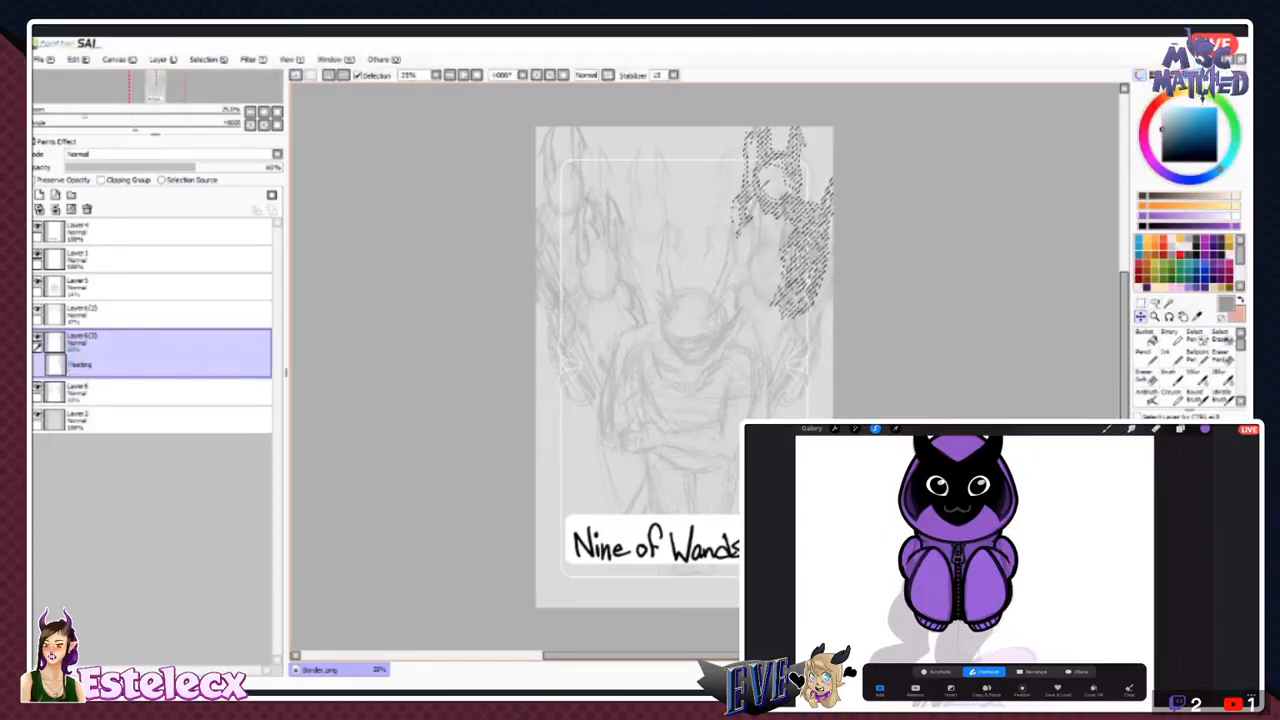
{"action": "left_click", "coordinate": [208, 60]}
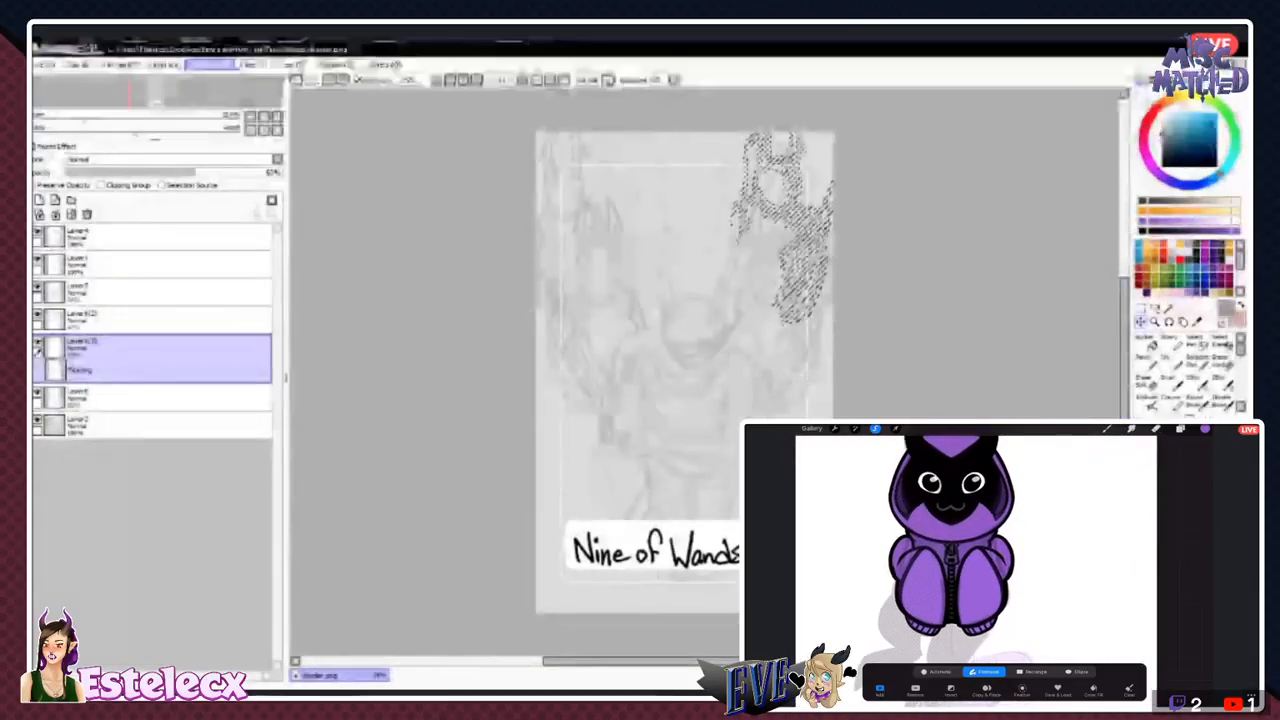
{"action": "left_click", "coordinate": [216, 76]}
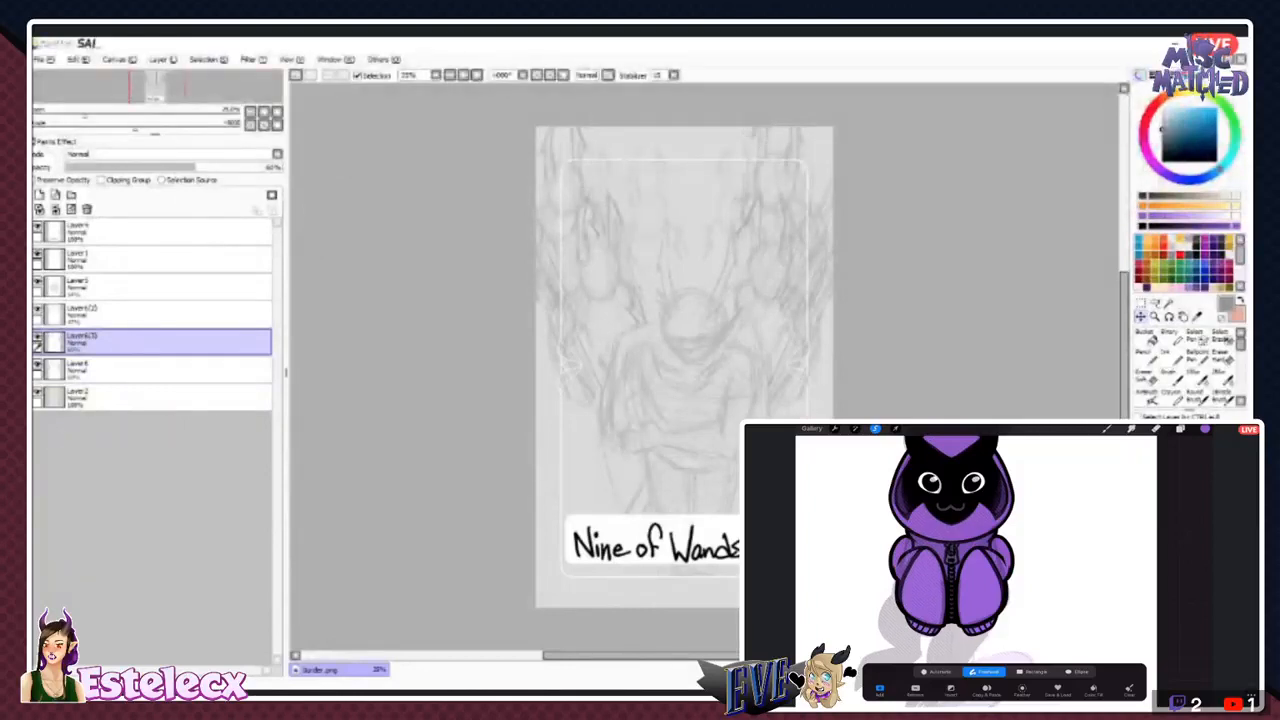
{"action": "key", "text": "ctrl+z"}
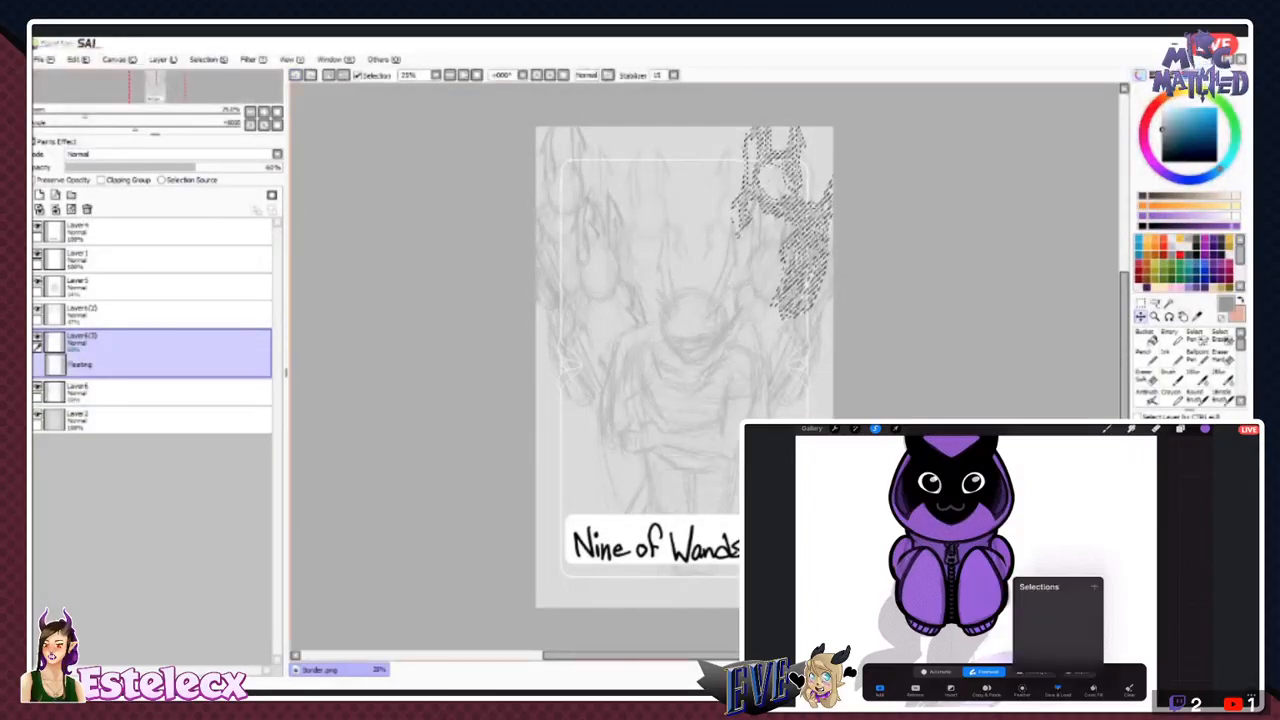
- Move the selected figure toward the card's centre, then cut it and paste it onto a new layer
{"action": "left_click_drag", "start_coordinate": [785, 225], "coordinate": [731, 337]}
{"action": "left_click", "coordinate": [119, 60]}
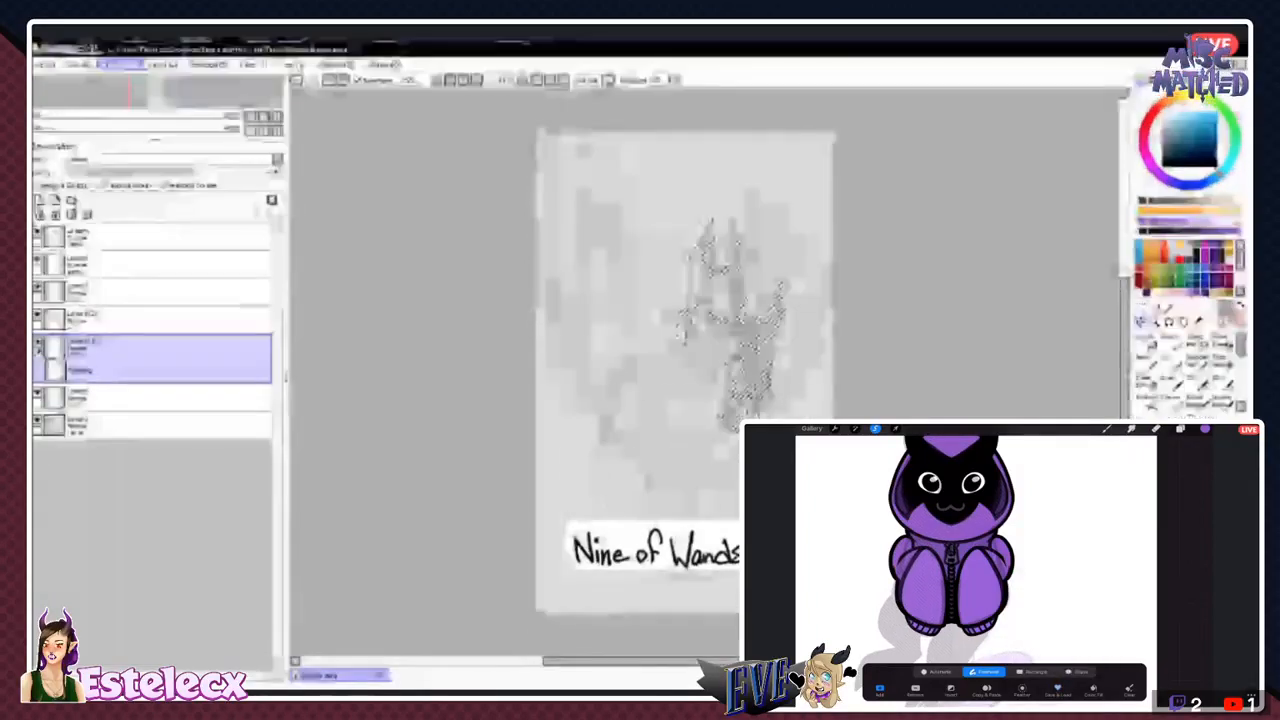
{"action": "left_click", "coordinate": [80, 111]}
{"action": "left_click", "coordinate": [79, 62]}
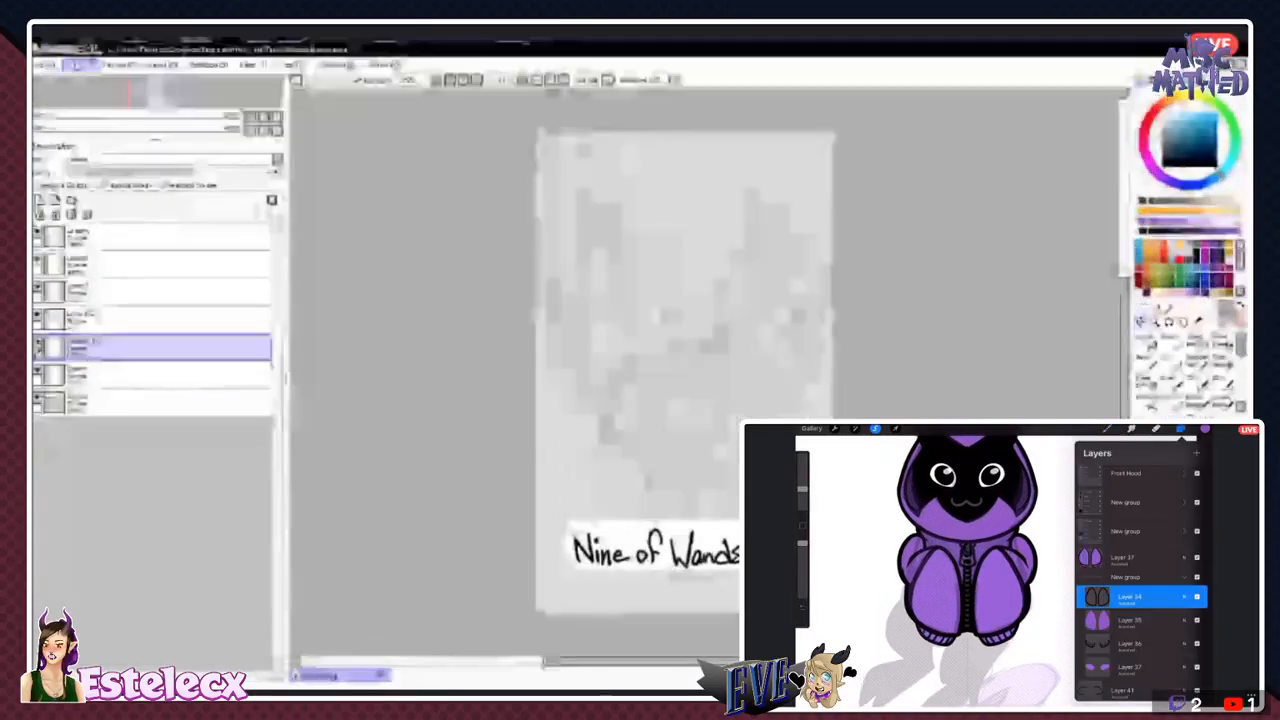
{"action": "left_click", "coordinate": [81, 130]}
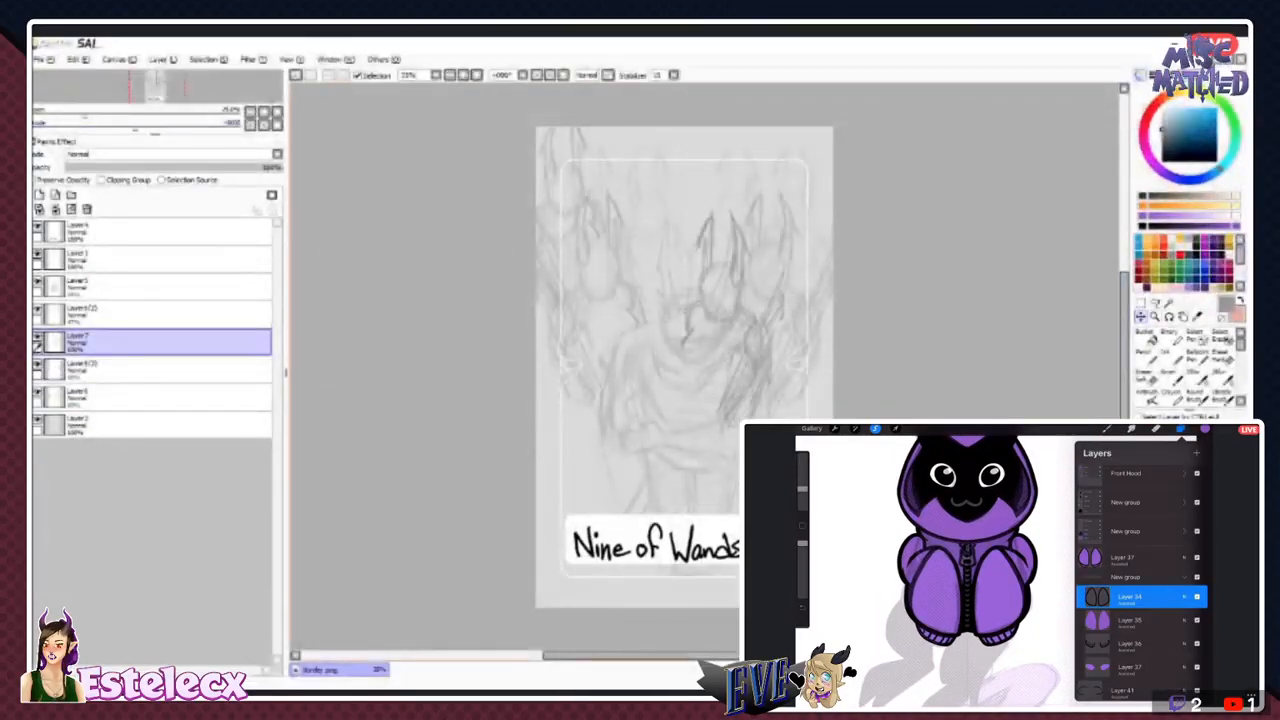
- Centre the pasted figure behind the cloaked figure's head, and move the rear duplicate layer's figures so one sits at the card's top centre
{"action": "left_click_drag", "start_coordinate": [718, 334], "coordinate": [691, 321]}
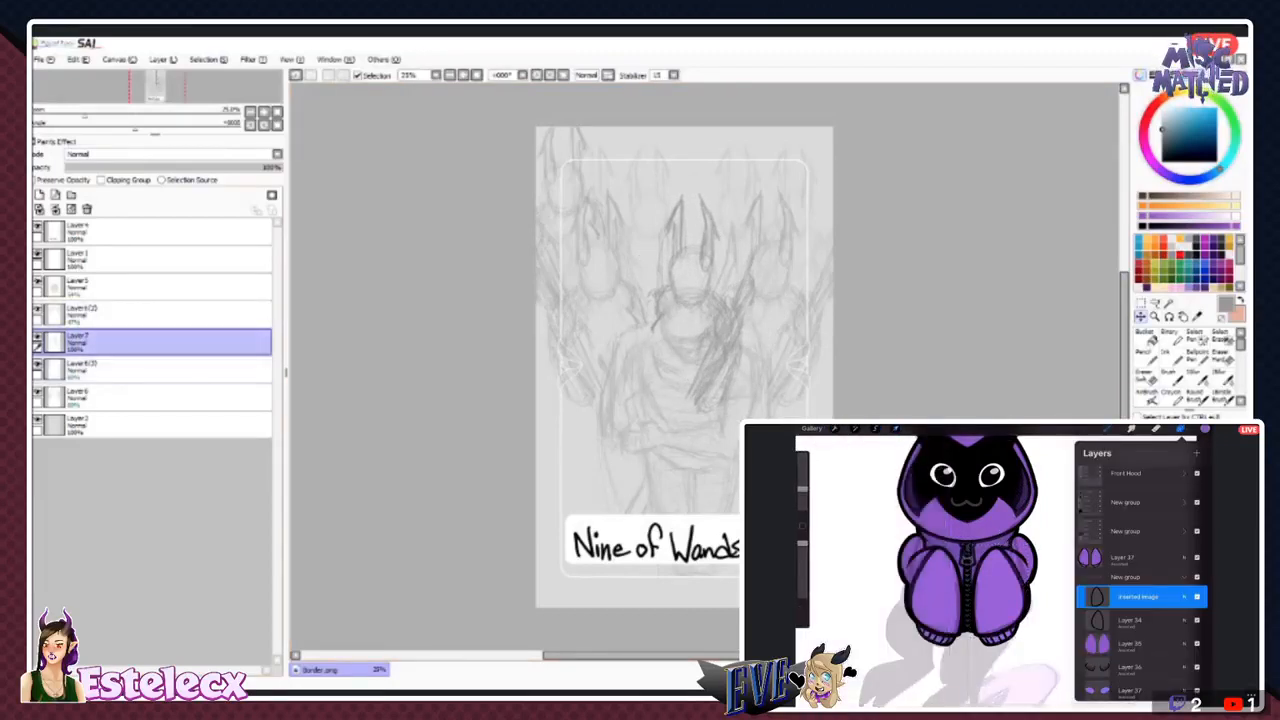
{"action": "left_click", "coordinate": [150, 370]}
{"action": "left_click_drag", "start_coordinate": [568, 225], "coordinate": [695, 215]}
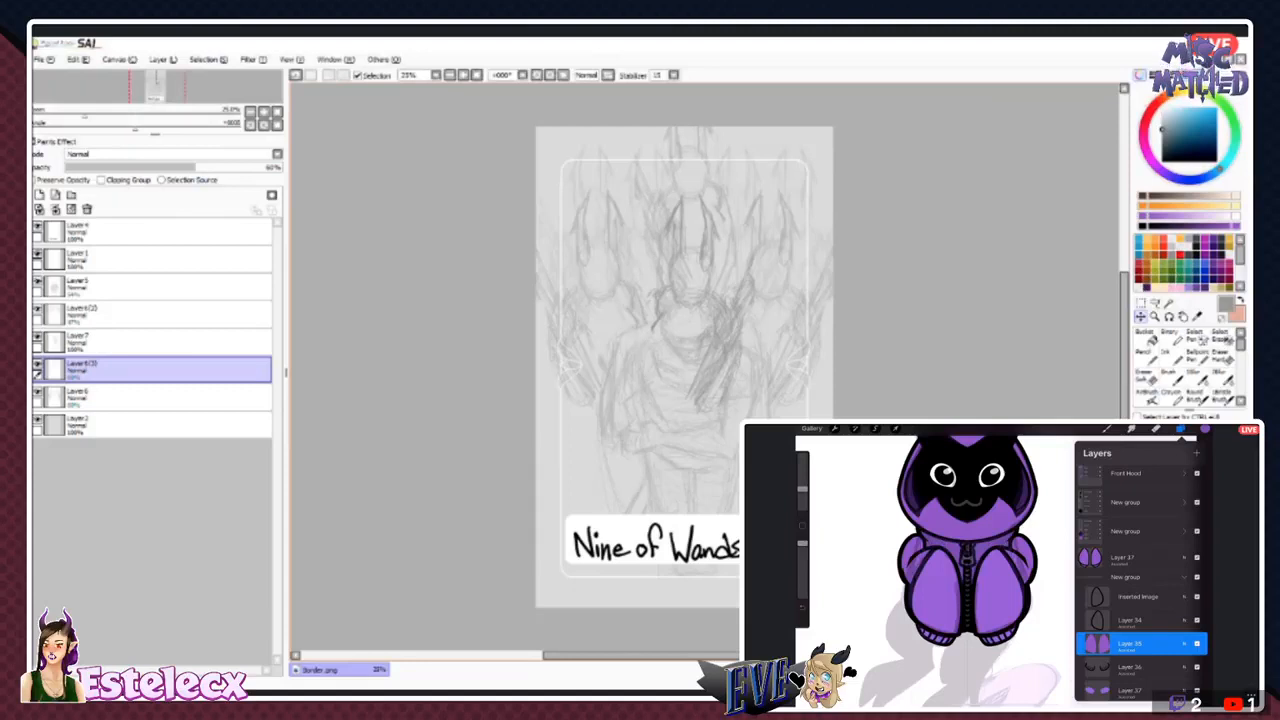
- Lower the pasted figure's layer opacity to about 40%, and raise the central cloaked figure's layer to about 90%
{"action": "left_click", "coordinate": [150, 342]}
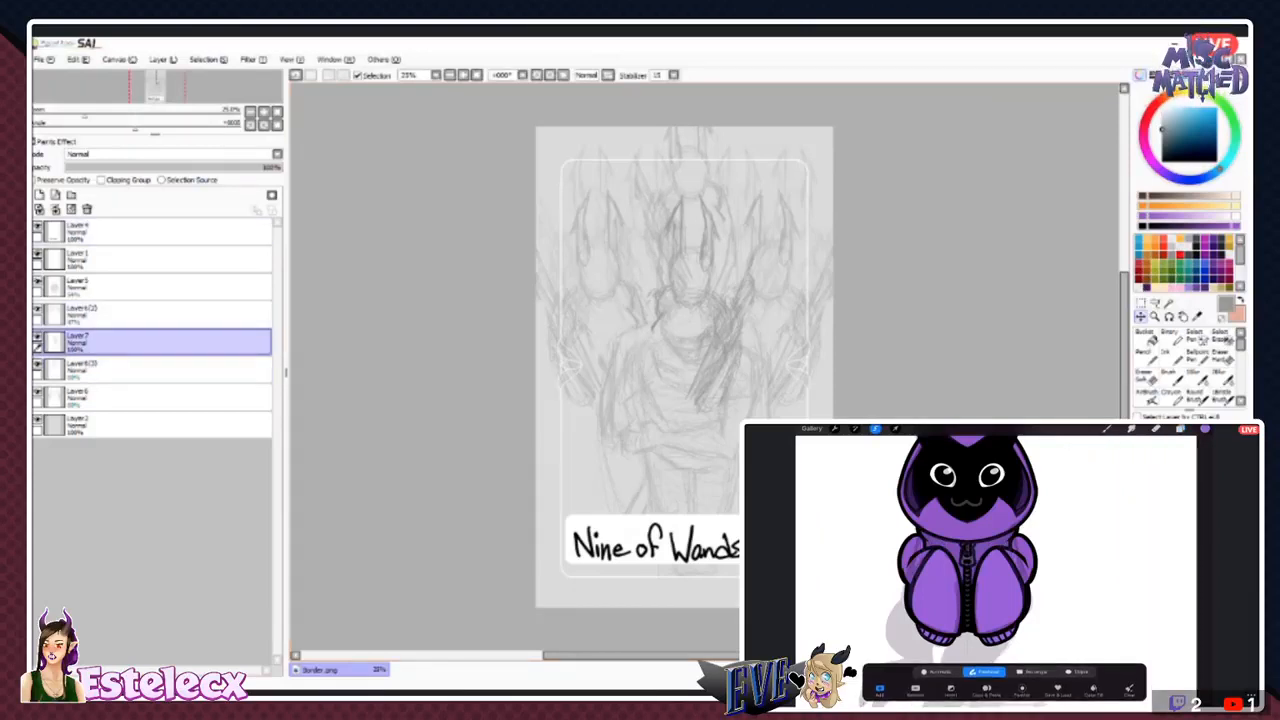
{"action": "left_click_drag", "start_coordinate": [160, 167], "coordinate": [152, 167]}
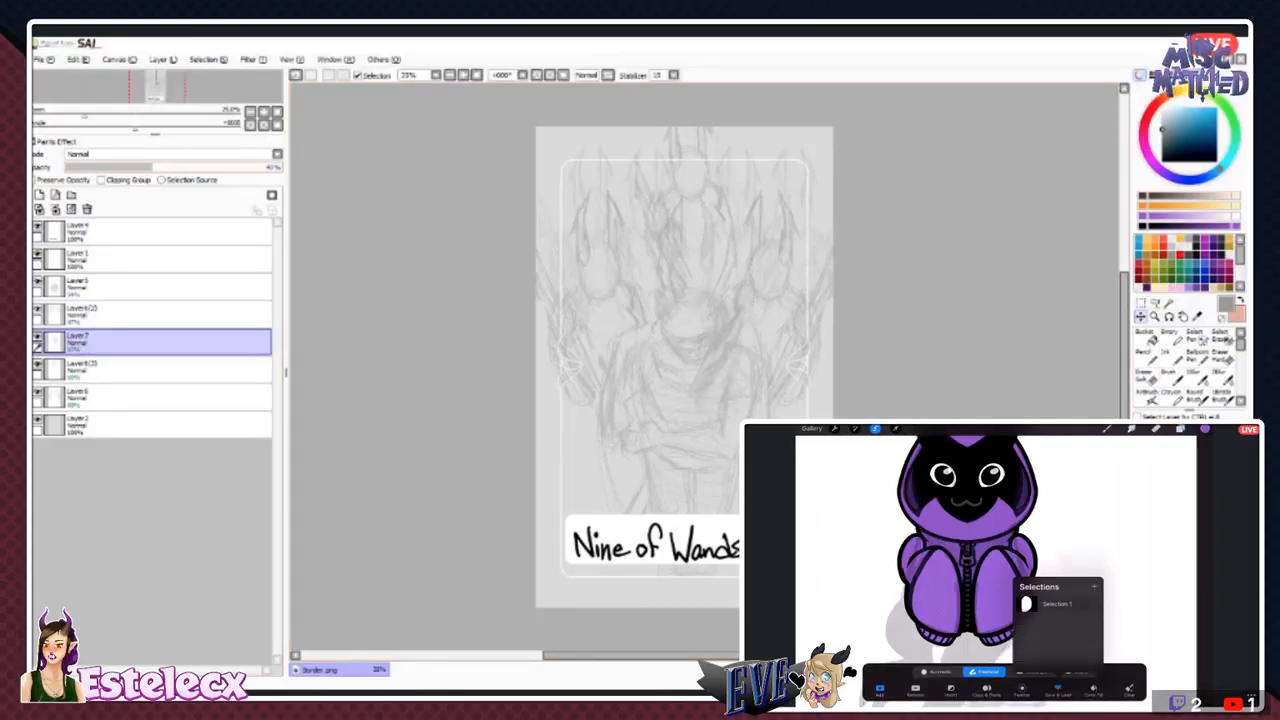
{"action": "left_click", "coordinate": [150, 287]}
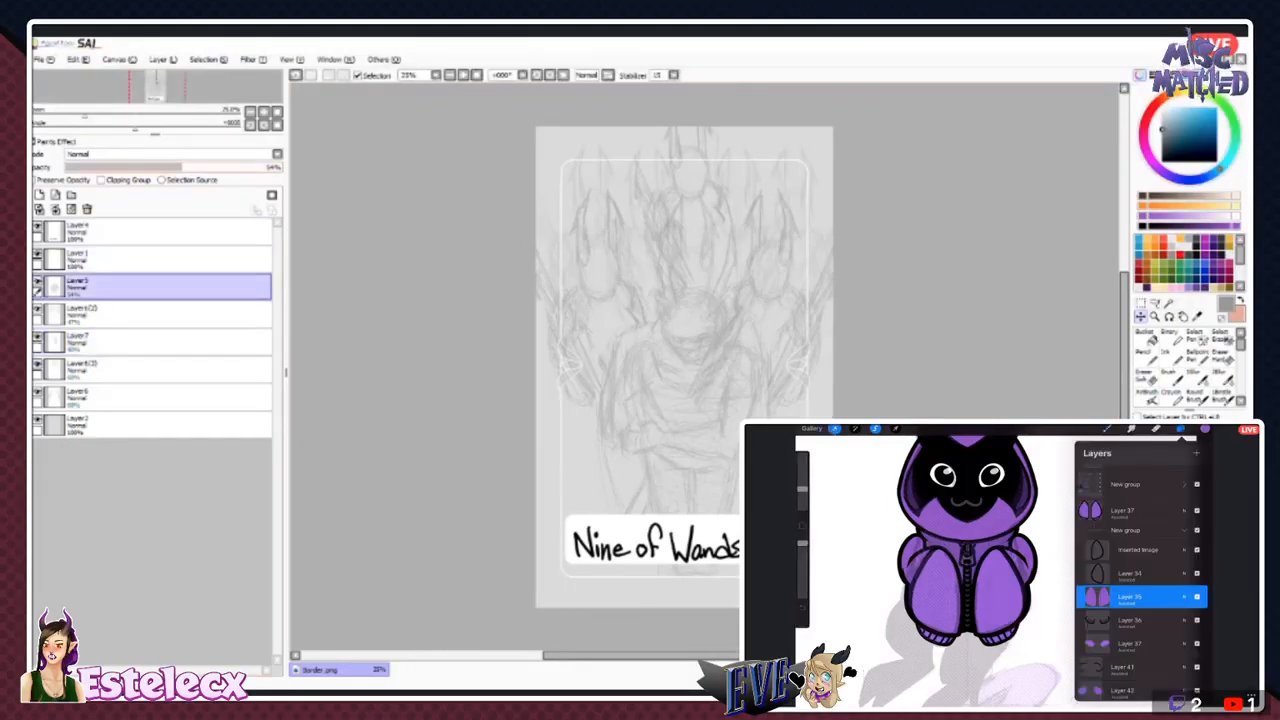
{"action": "left_click_drag", "start_coordinate": [279, 167], "coordinate": [260, 167]}
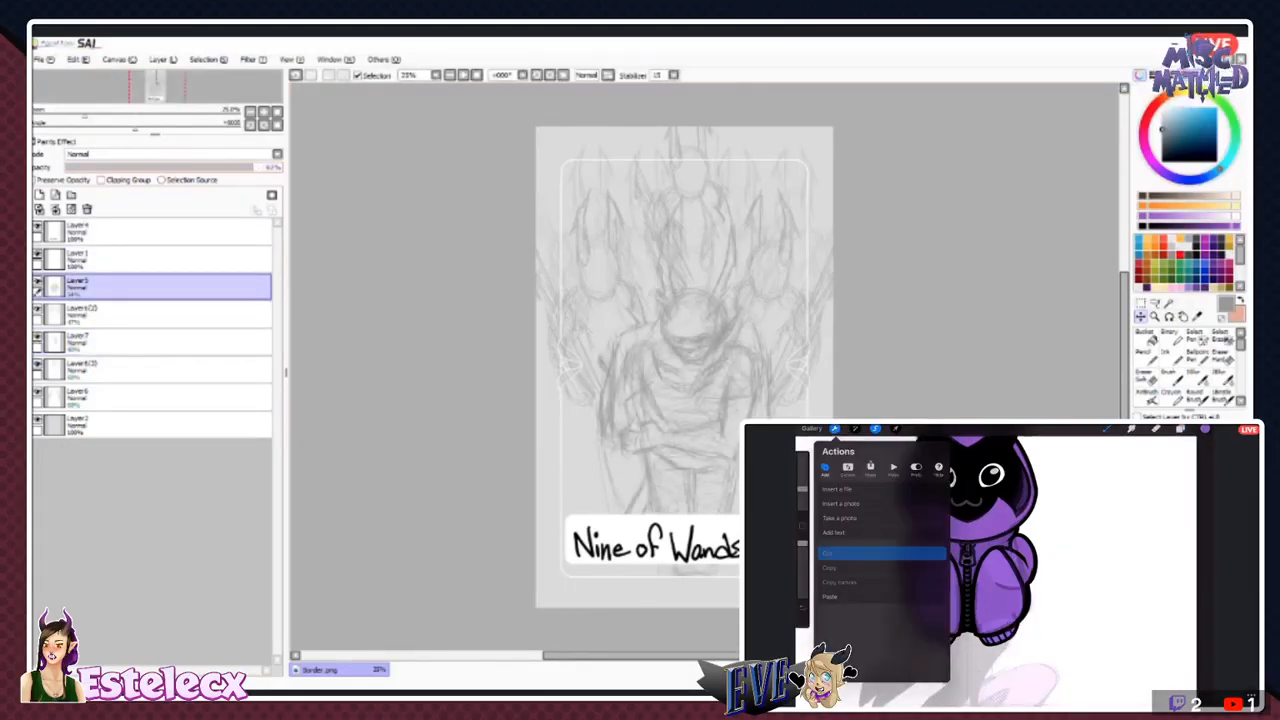
- Raise the opacity of the Layer6(2) figures to about 80% and of the pasted figure's layer to about 70%
{"action": "left_click", "coordinate": [150, 315]}
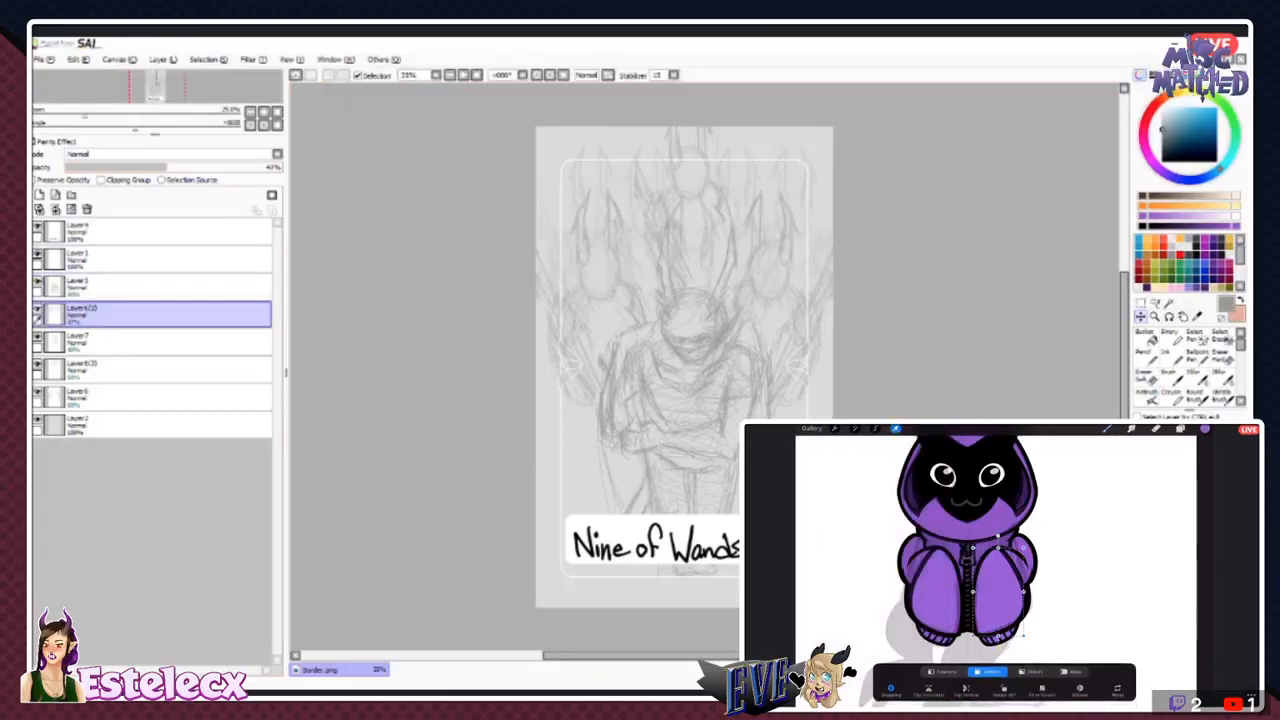
{"action": "left_click_drag", "start_coordinate": [212, 167], "coordinate": [245, 167]}
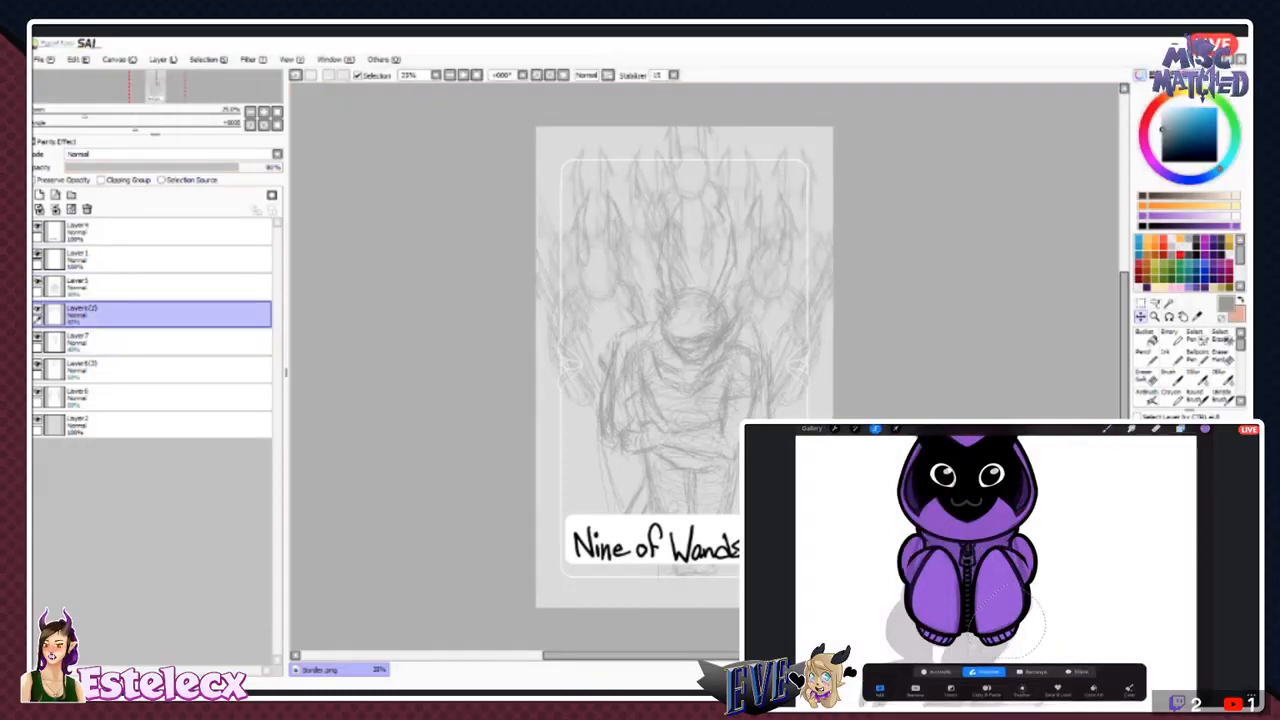
{"action": "left_click", "coordinate": [150, 342]}
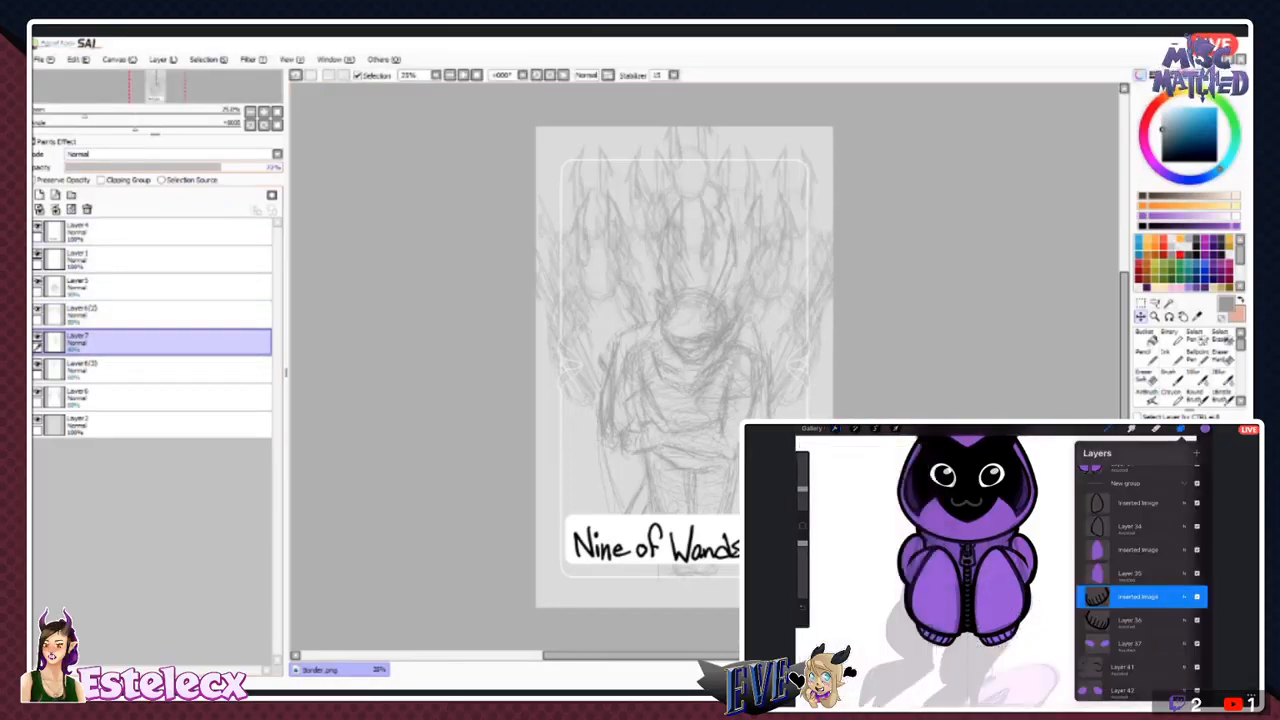
- Toggle the rear figures' layers to identify them, and move Layer6 directly beneath the central figure's layer
{"action": "left_click", "coordinate": [150, 370]}
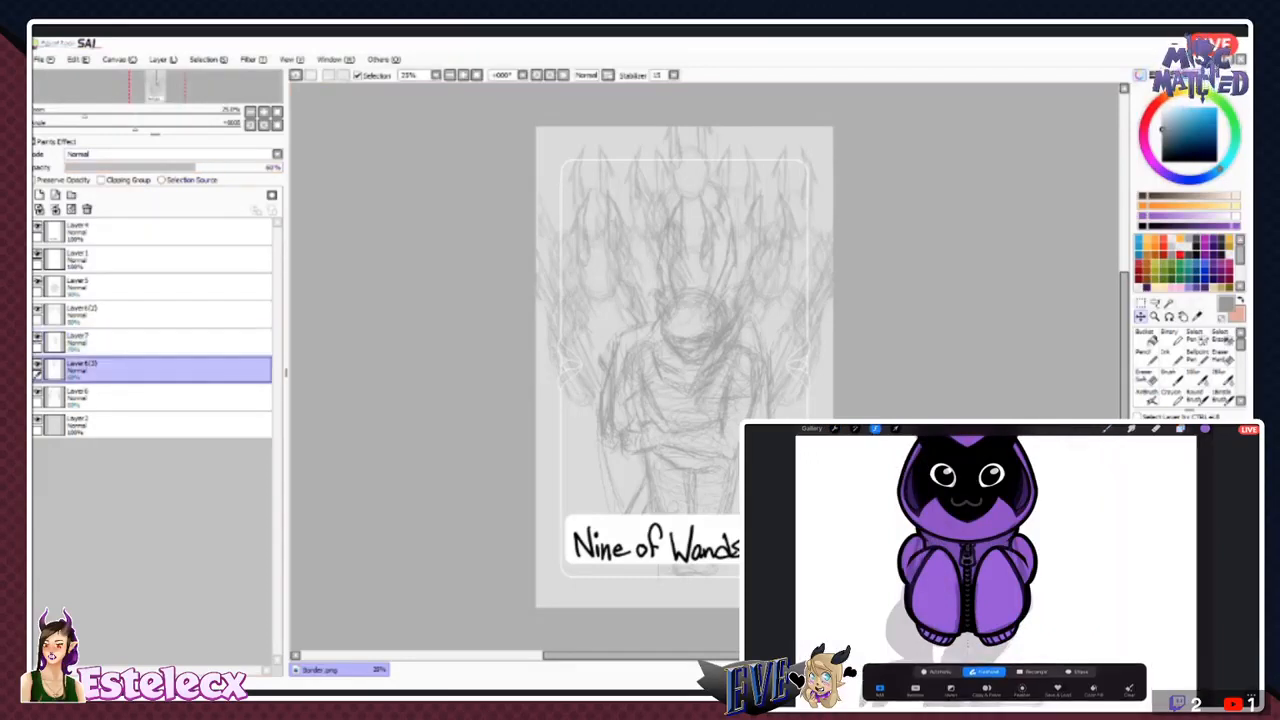
{"action": "left_click", "coordinate": [38, 365]}
{"action": "left_click", "coordinate": [38, 365]}
{"action": "left_click", "coordinate": [38, 393]}
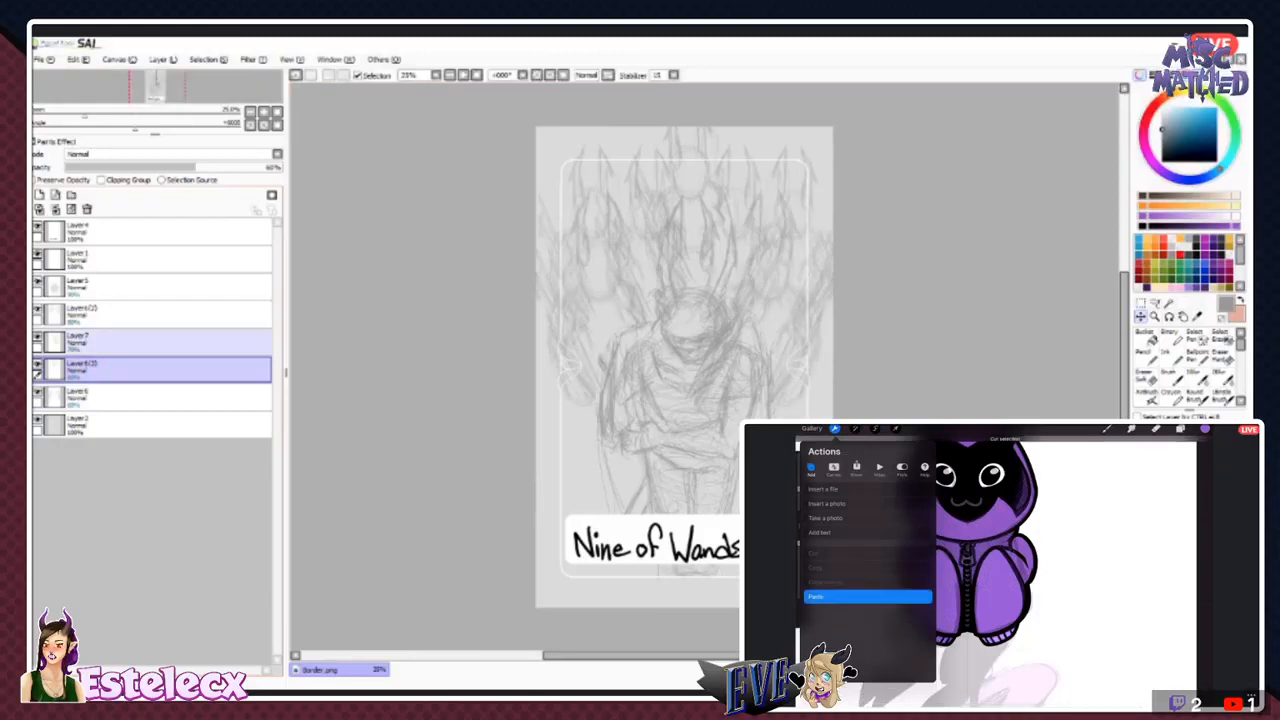
{"action": "left_click_drag", "start_coordinate": [150, 397], "coordinate": [150, 292]}
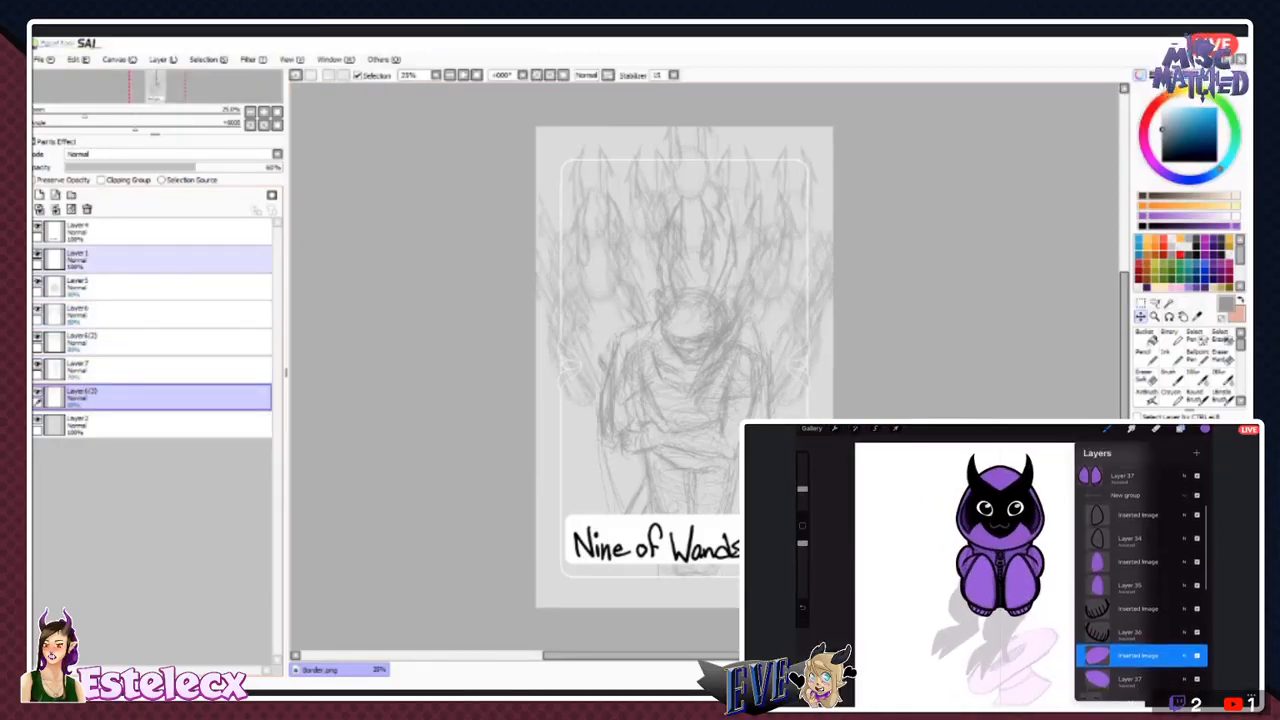
- Stagger the background figure layers' opacities from front to back at about 80%, 70%, 60% and 50%
{"action": "left_click", "coordinate": [150, 314]}
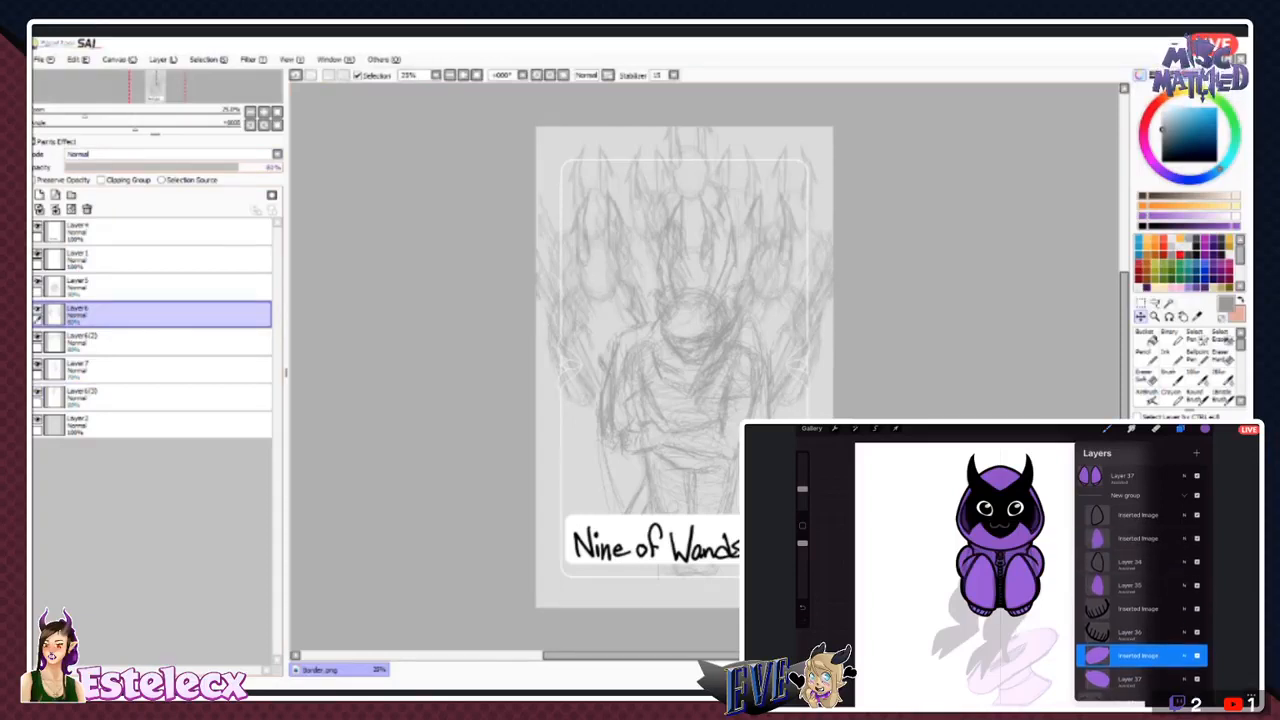
{"action": "left_click", "coordinate": [150, 342]}
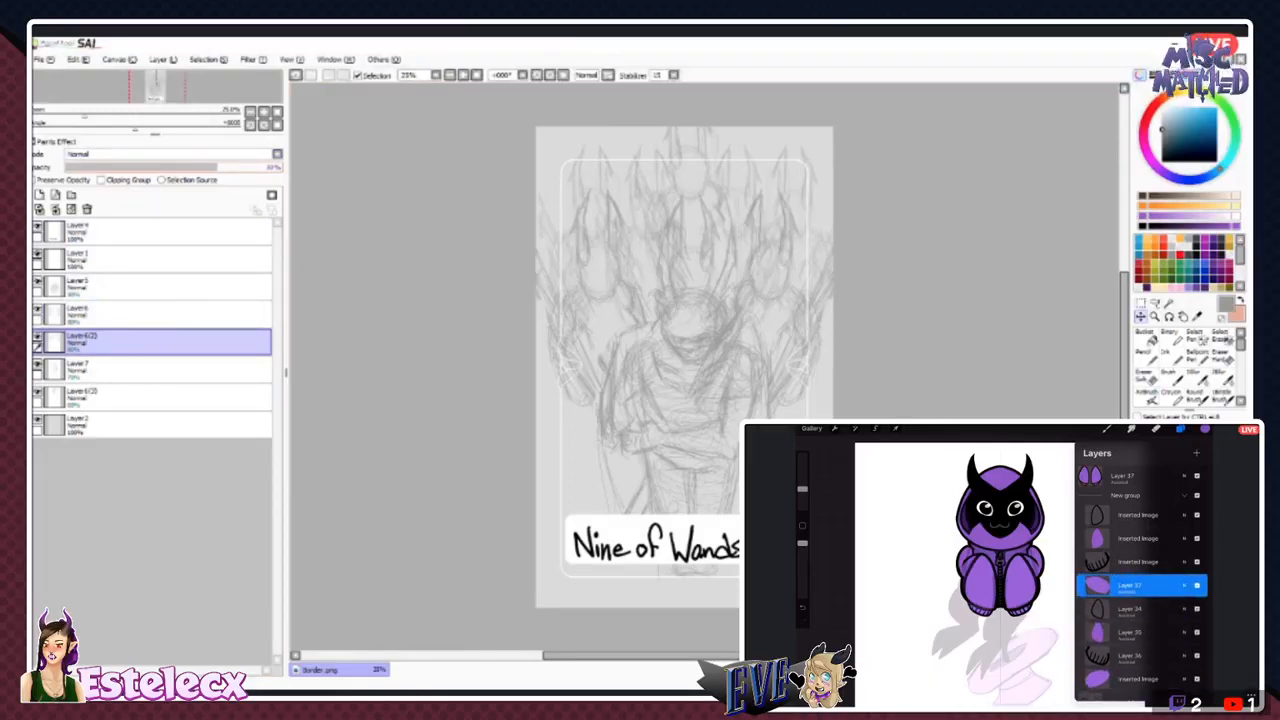
{"action": "left_click", "coordinate": [150, 370]}
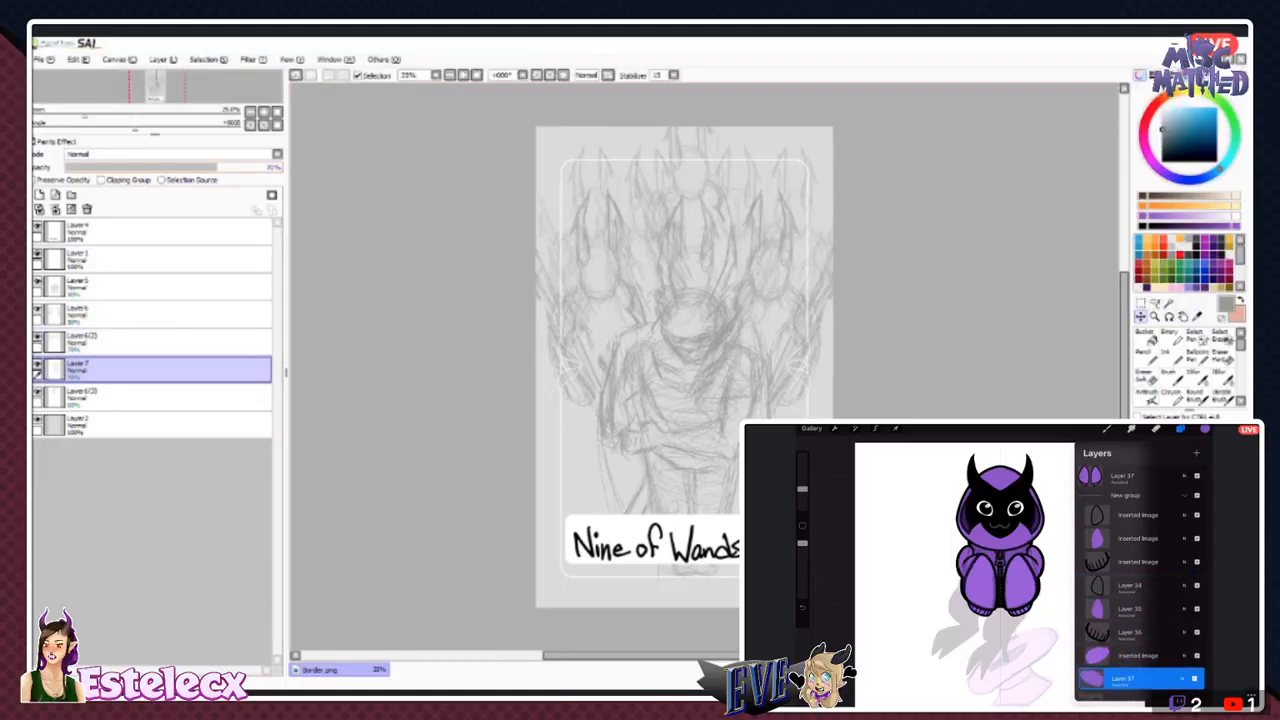
{"action": "left_click_drag", "start_coordinate": [217, 167], "coordinate": [186, 167]}
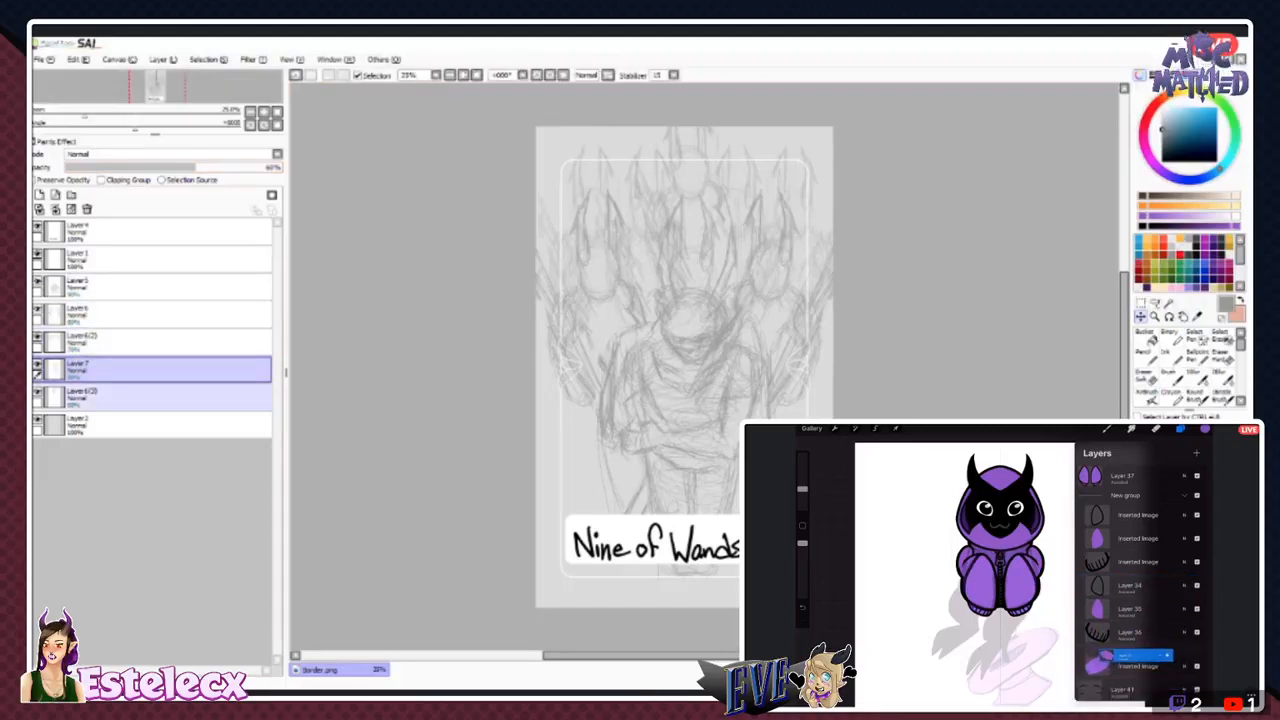
{"action": "left_click", "coordinate": [150, 398]}
{"action": "left_click", "coordinate": [167, 167]}
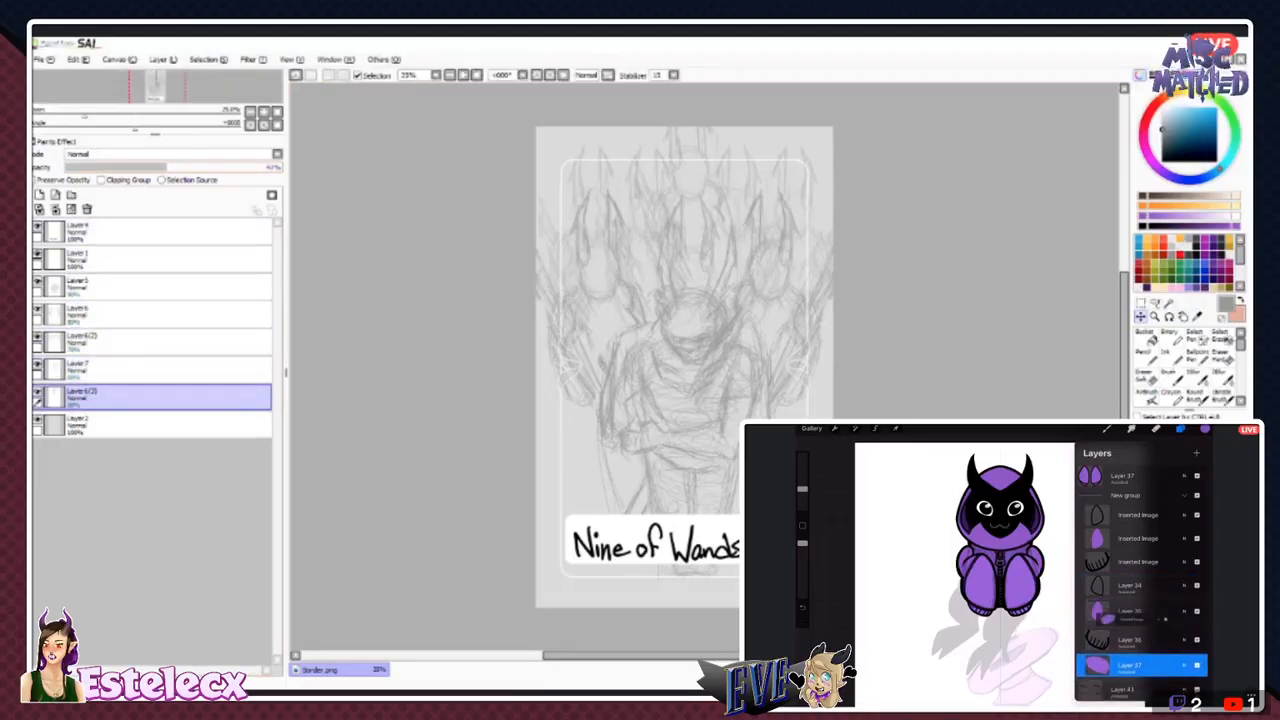
{"action": "left_click_drag", "start_coordinate": [167, 167], "coordinate": [174, 167]}
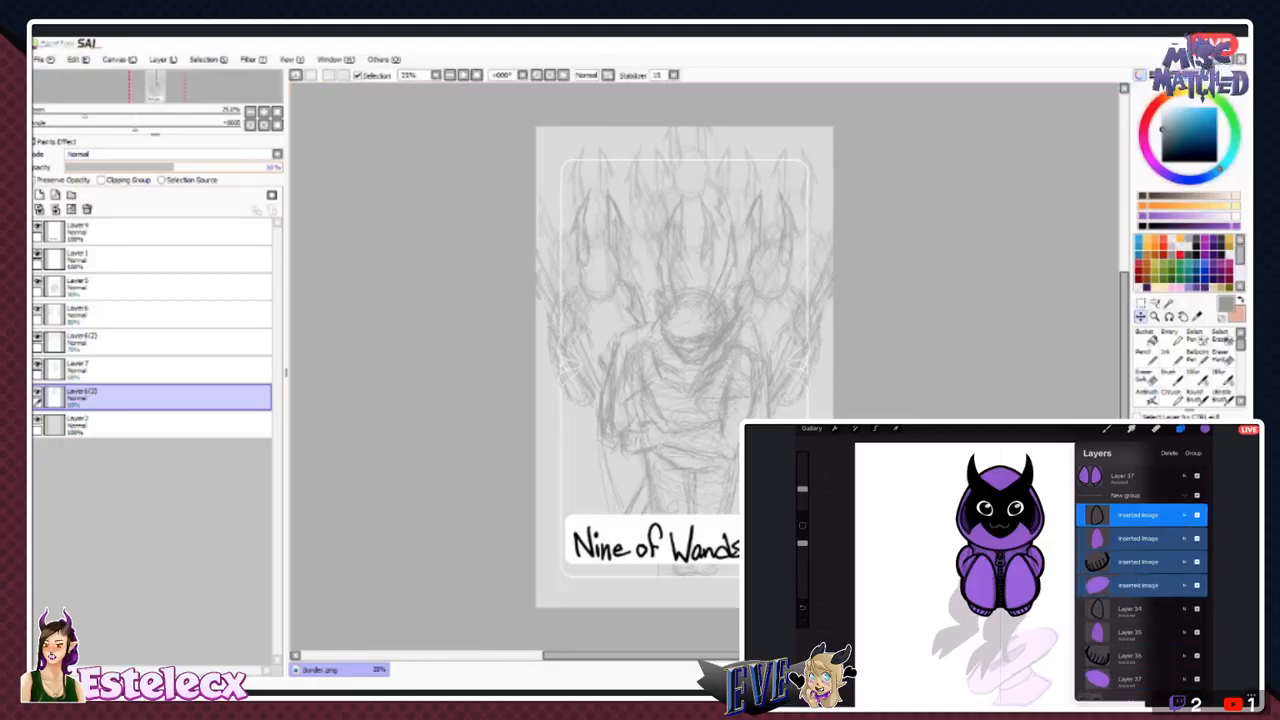
- Toggle Layer6's visibility to check the front pair of figures, and make that layer active with the Ink brush
{"action": "left_click", "coordinate": [150, 370], "text": "ctrl"}
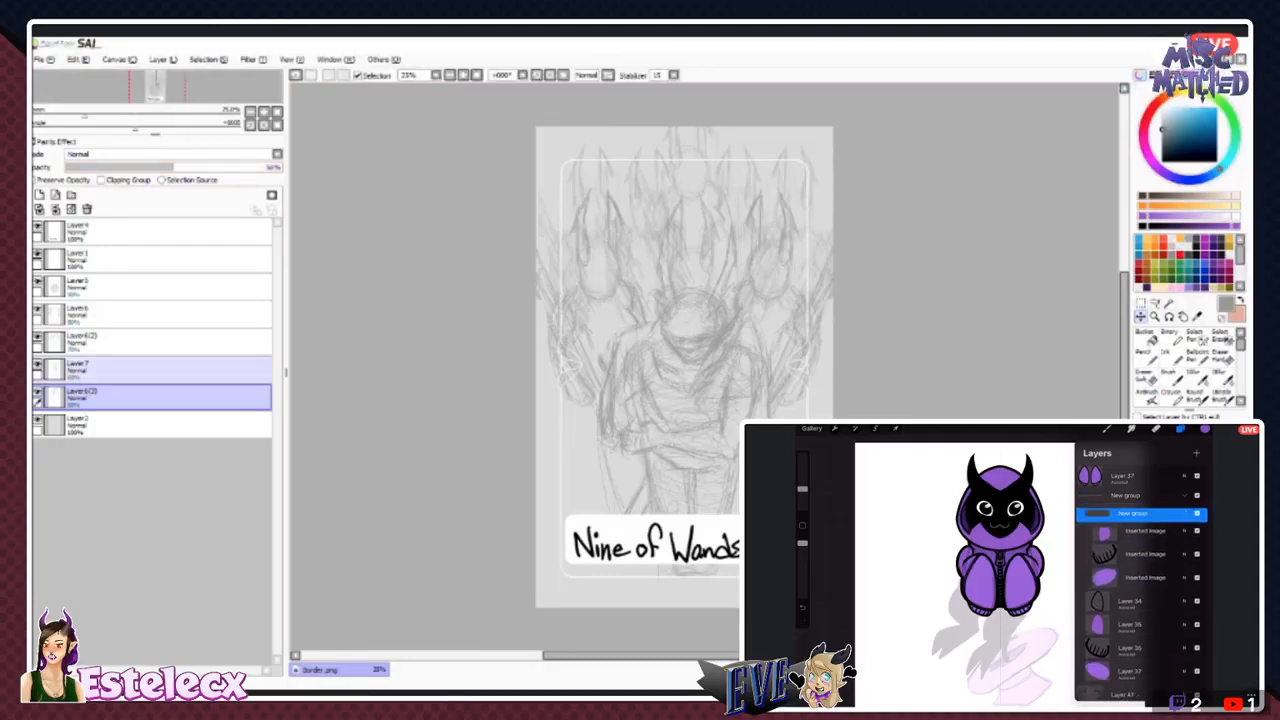
{"action": "left_click", "coordinate": [38, 309]}
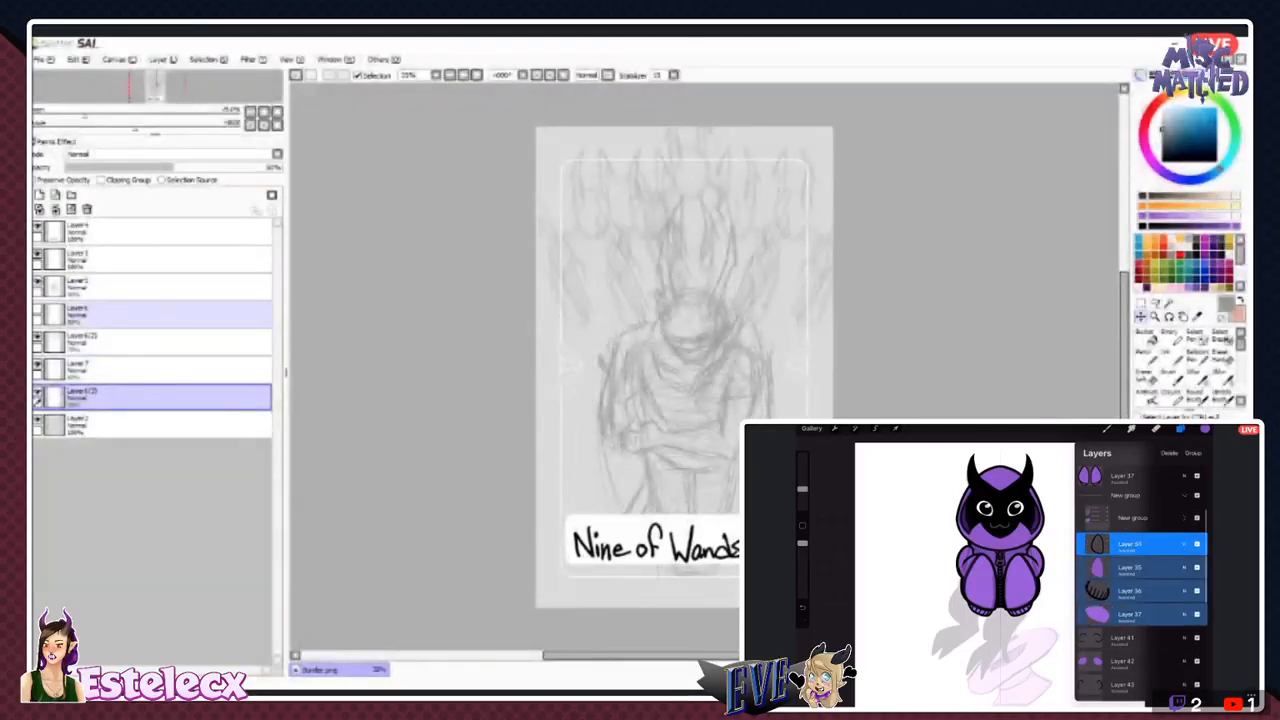
{"action": "left_click", "coordinate": [38, 309]}
{"action": "left_click", "coordinate": [150, 314]}
{"action": "left_click", "coordinate": [1172, 357]}
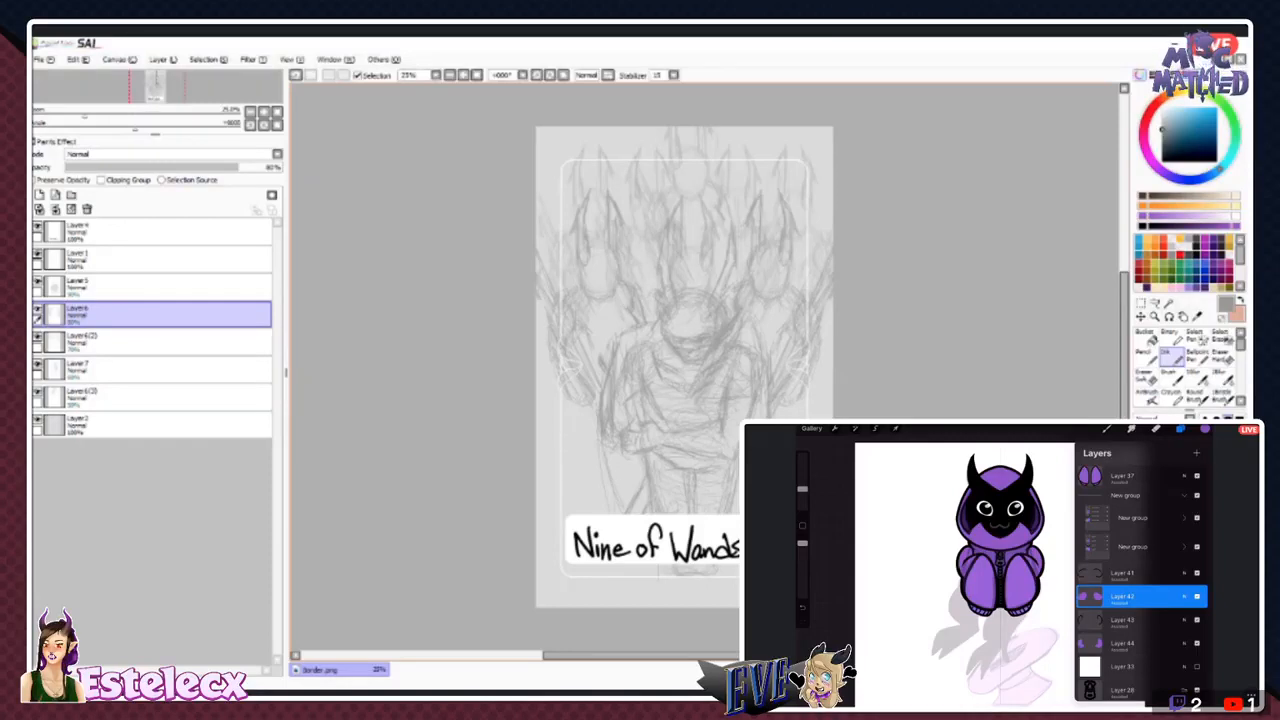
- In Procreate, cut the right-hand part of the arm line art from Layer 41 and paste it as a separate layer
{"action": "left_click", "coordinate": [1140, 573]}
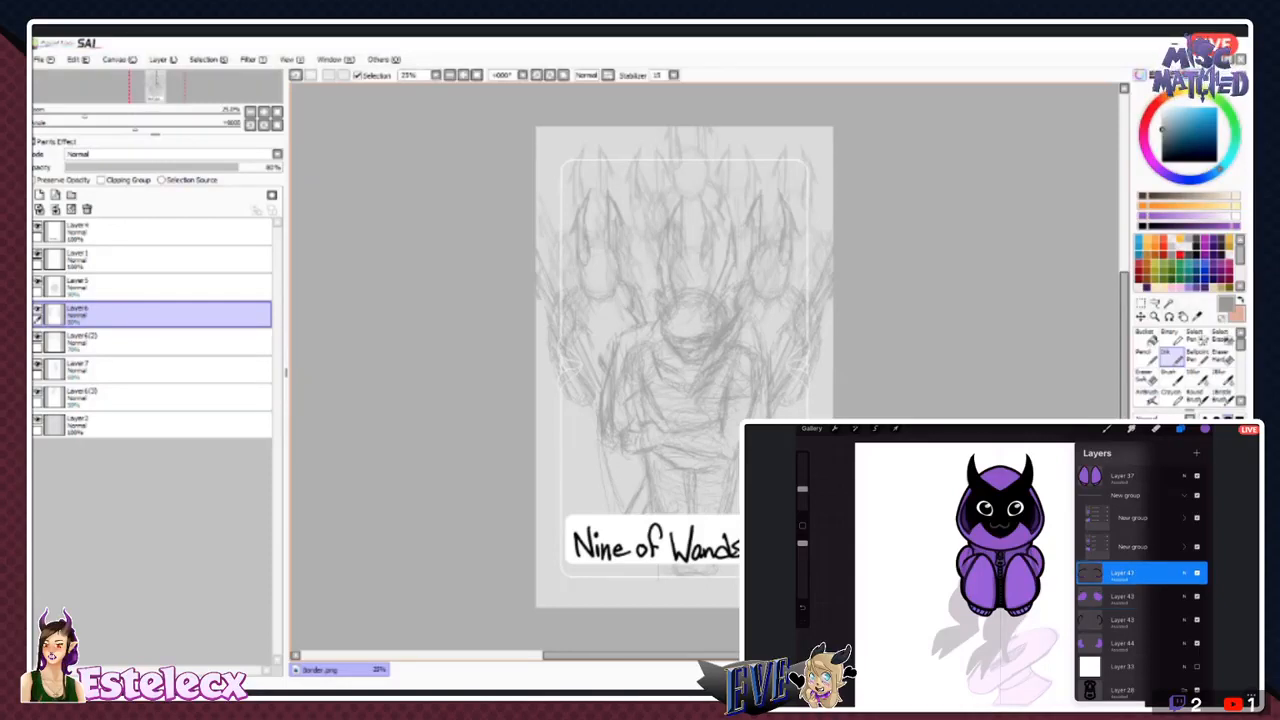
{"action": "left_click", "coordinate": [875, 428]}
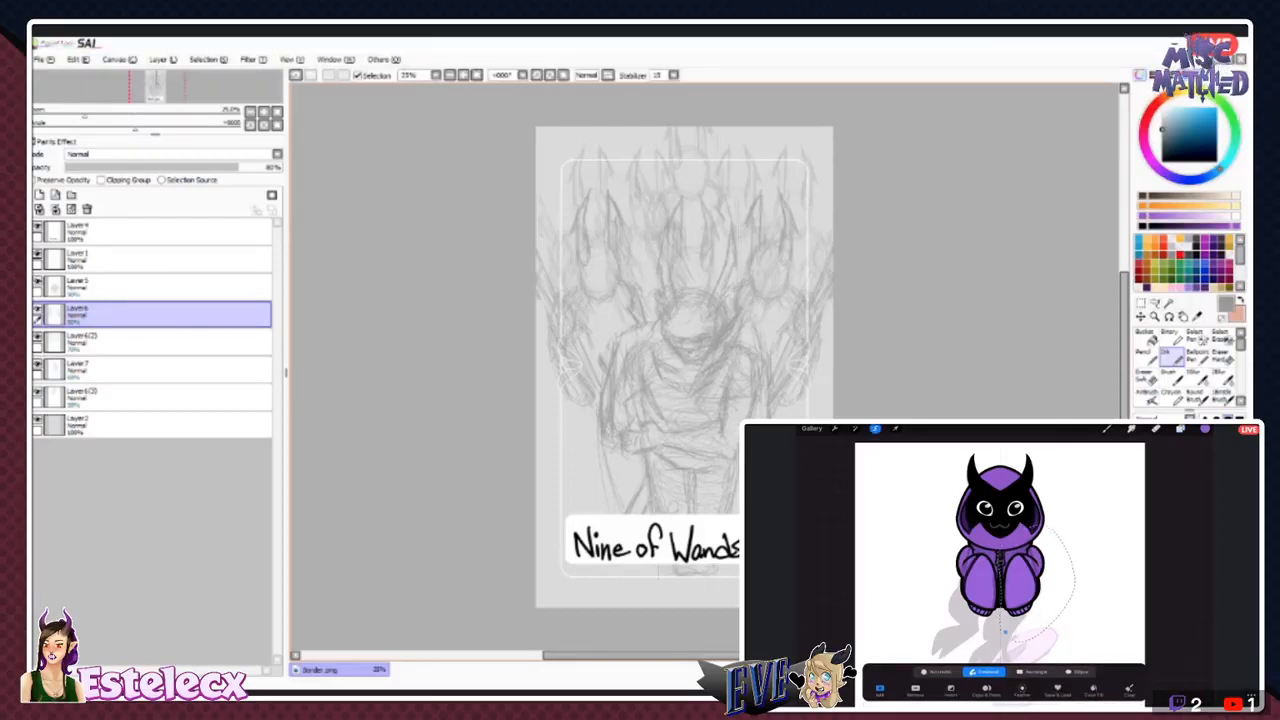
{"action": "left_click", "coordinate": [1180, 429]}
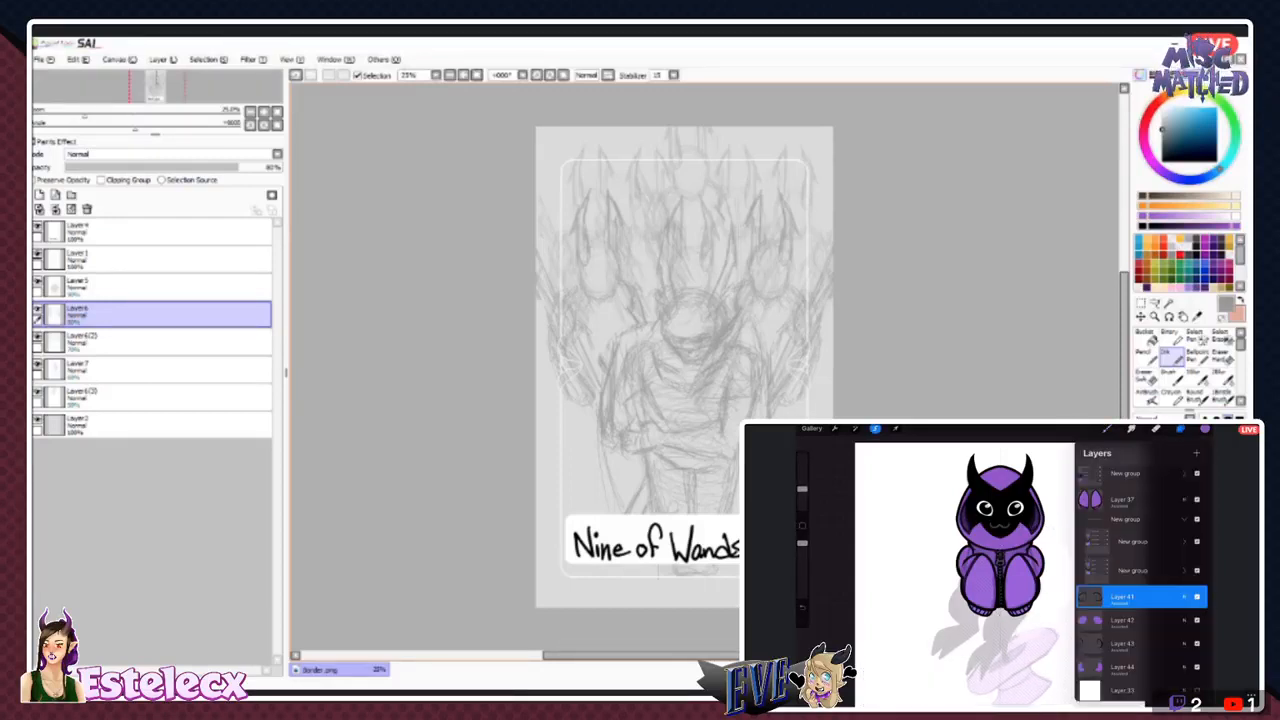
{"action": "left_click", "coordinate": [834, 428]}
{"action": "left_click", "coordinate": [828, 553]}
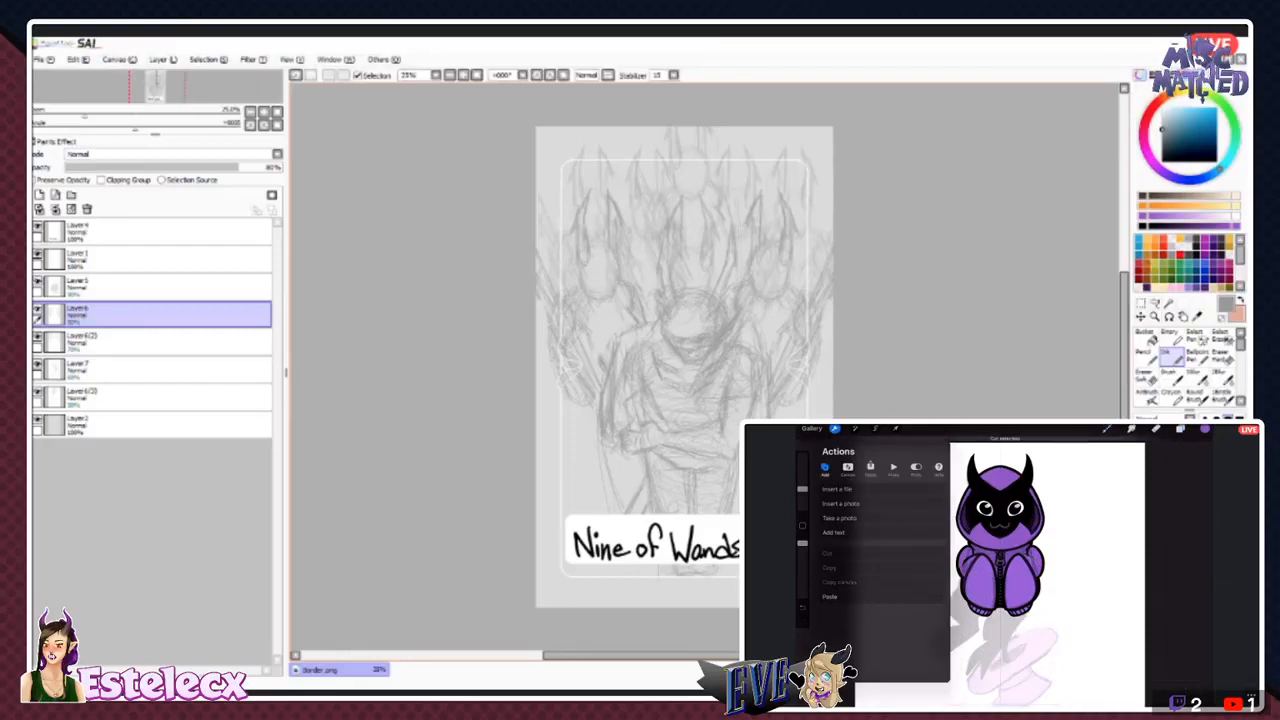
{"action": "left_click", "coordinate": [829, 596]}
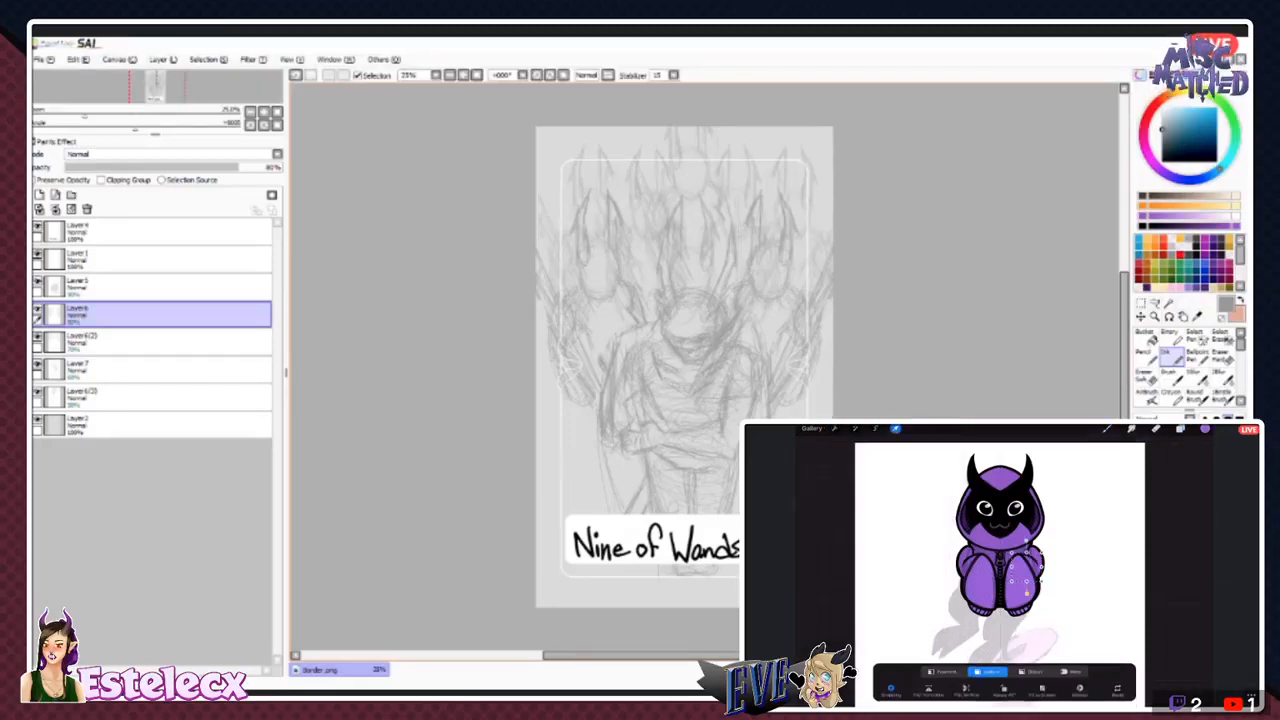
- Cut the right-hand part of the purple arm fill from Layer 42 and paste it onto its own layer
{"action": "left_click", "coordinate": [1180, 429]}
{"action": "left_click", "coordinate": [1140, 643]}
{"action": "left_click", "coordinate": [875, 428]}
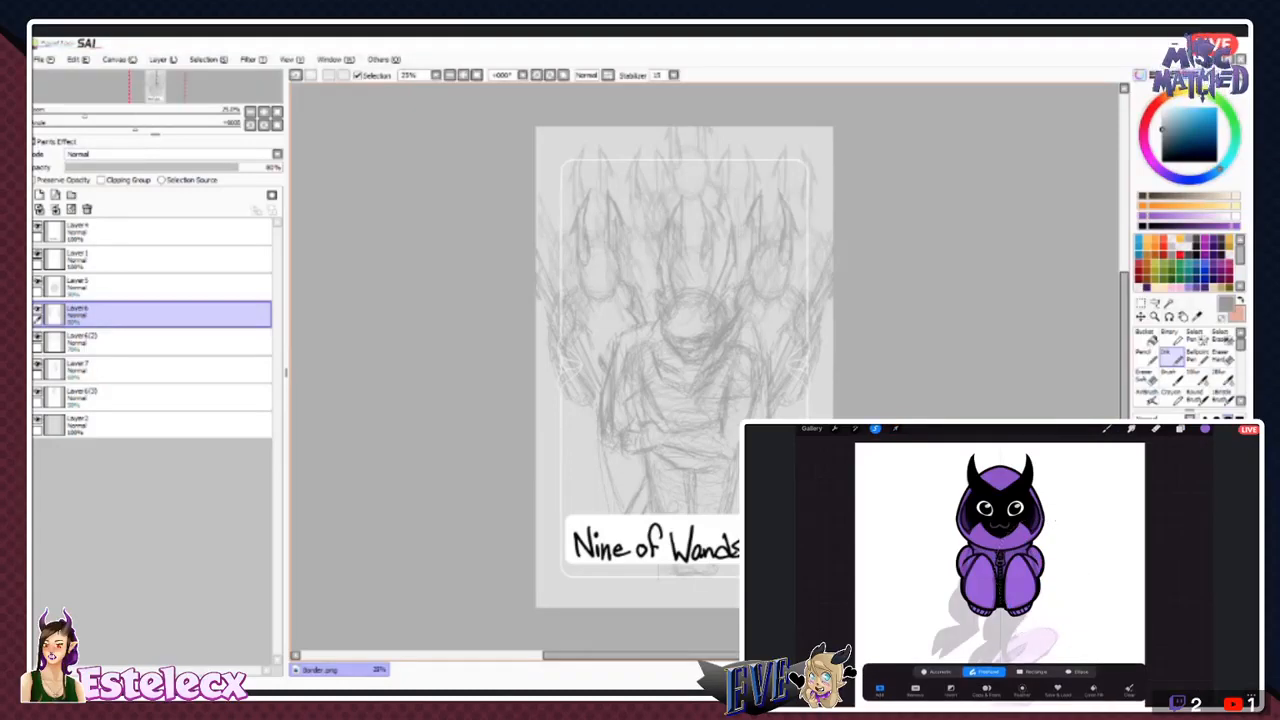
{"action": "left_click", "coordinate": [835, 428]}
{"action": "left_click", "coordinate": [814, 553]}
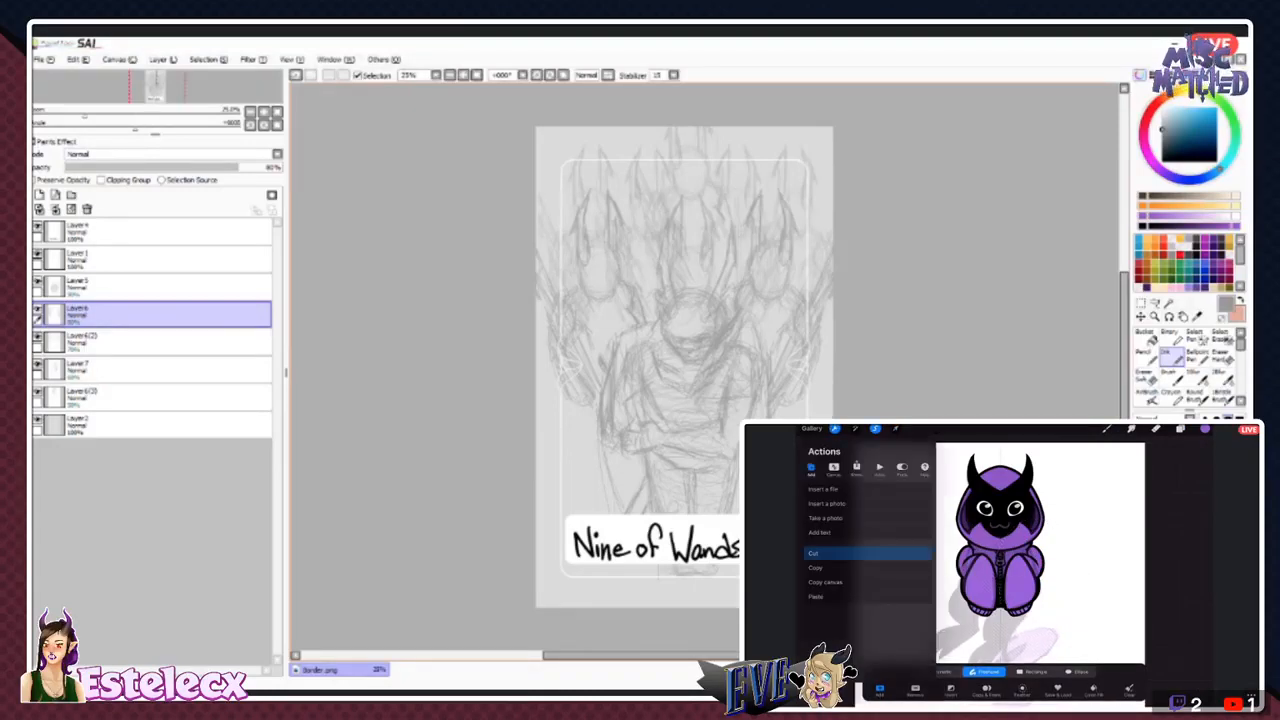
{"action": "left_click", "coordinate": [817, 597]}
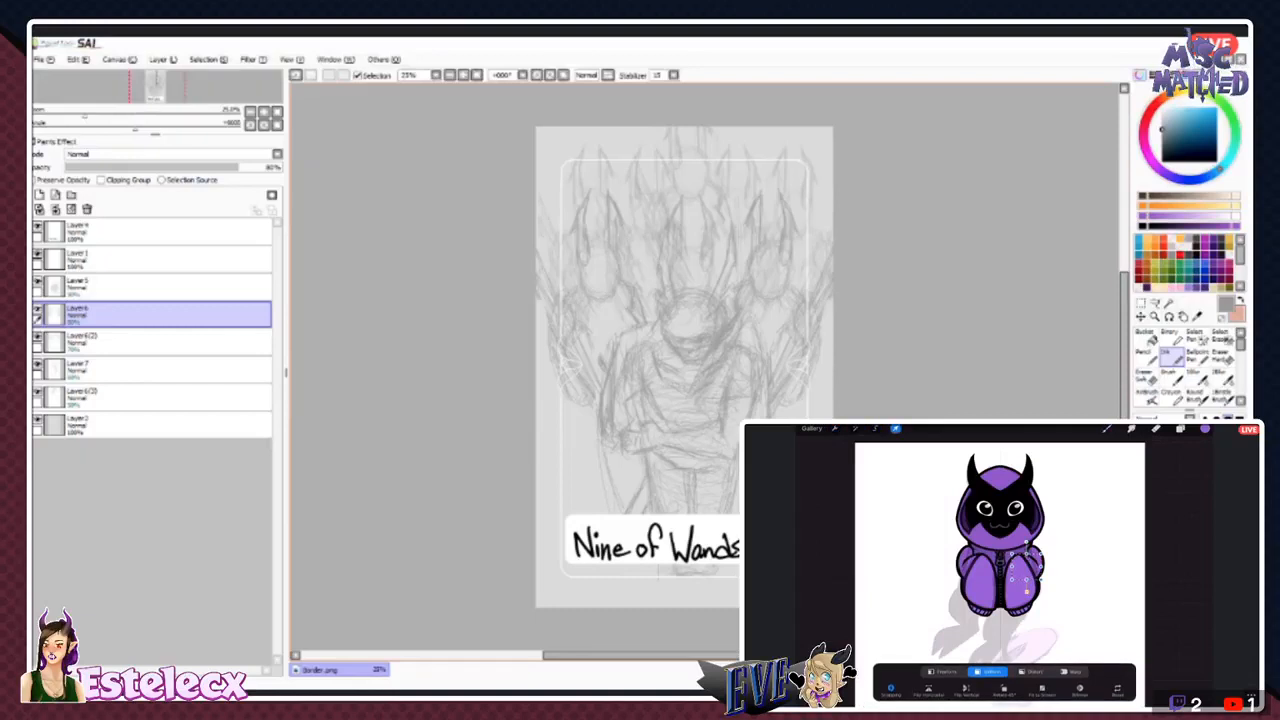
- Split the right-hand arm outline off Layer 43 by redoing the freehand selection, cutting it and pasting it as a new layer
{"action": "left_click", "coordinate": [1181, 428]}
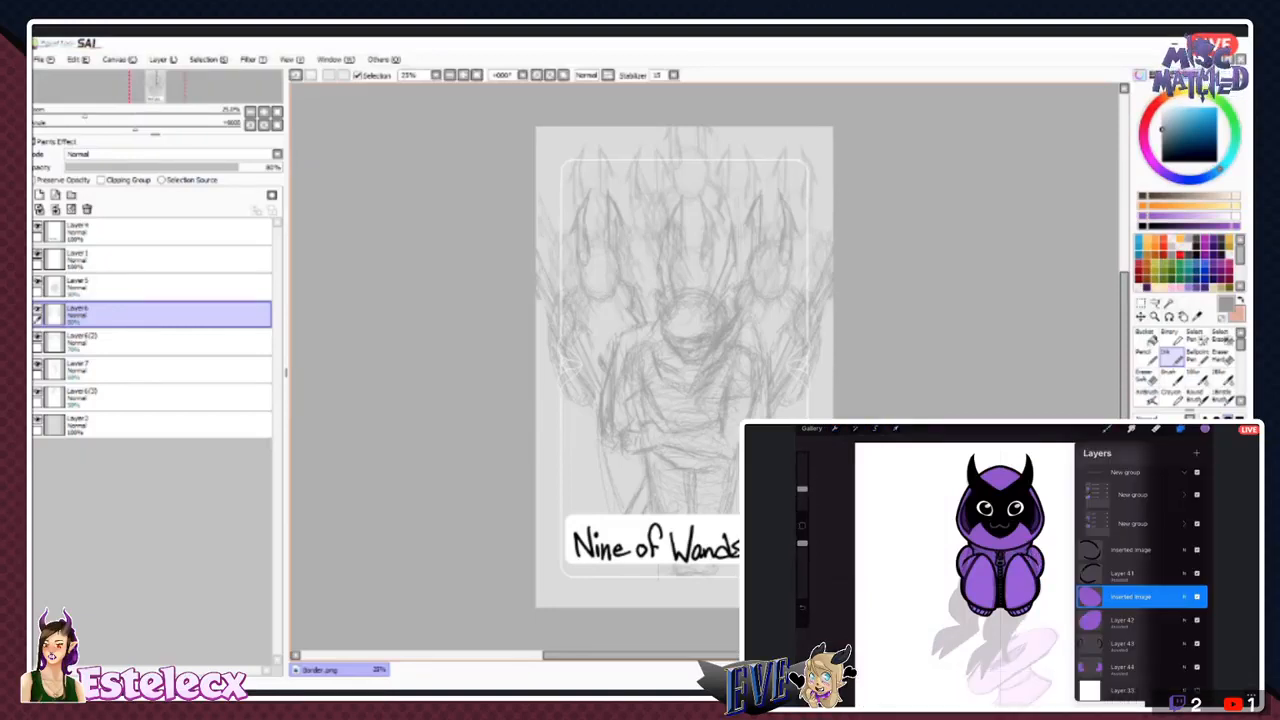
{"action": "left_click", "coordinate": [1130, 644]}
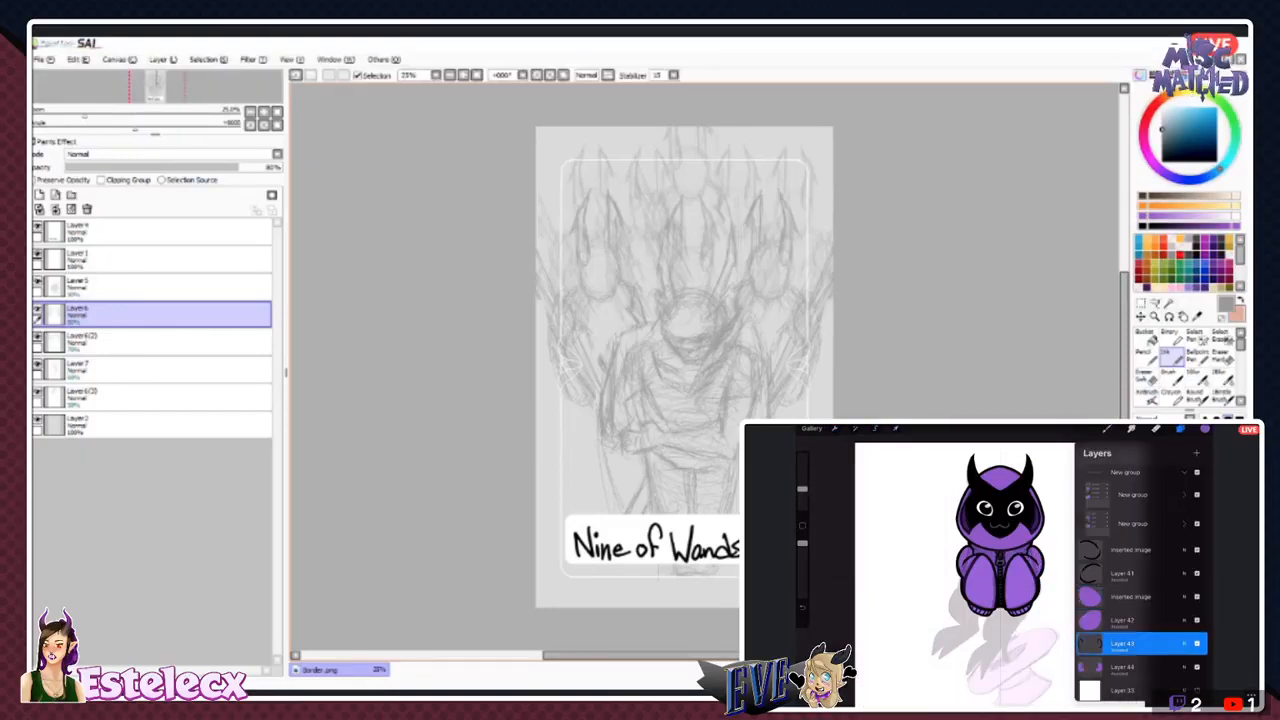
{"action": "left_click", "coordinate": [875, 428]}
{"action": "key", "text": "ctrl+z"}
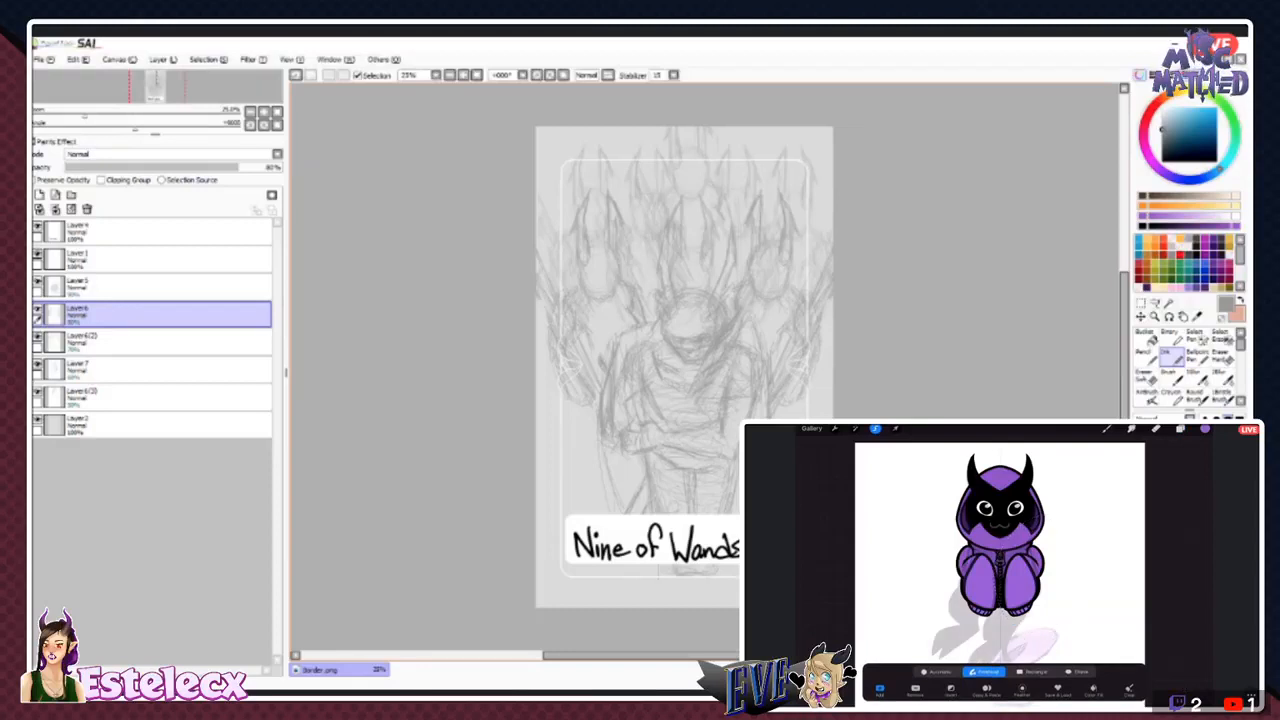
{"action": "left_click", "coordinate": [835, 428]}
{"action": "left_click", "coordinate": [814, 553]}
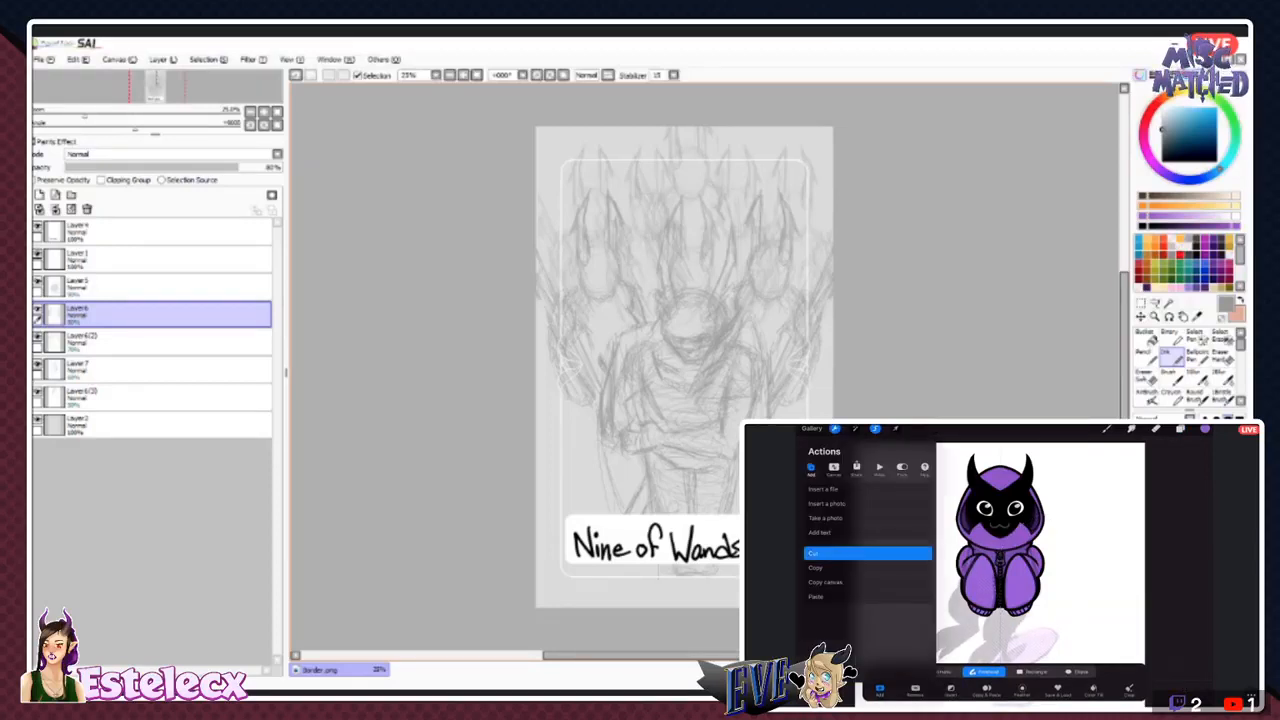
{"action": "left_click", "coordinate": [816, 597]}
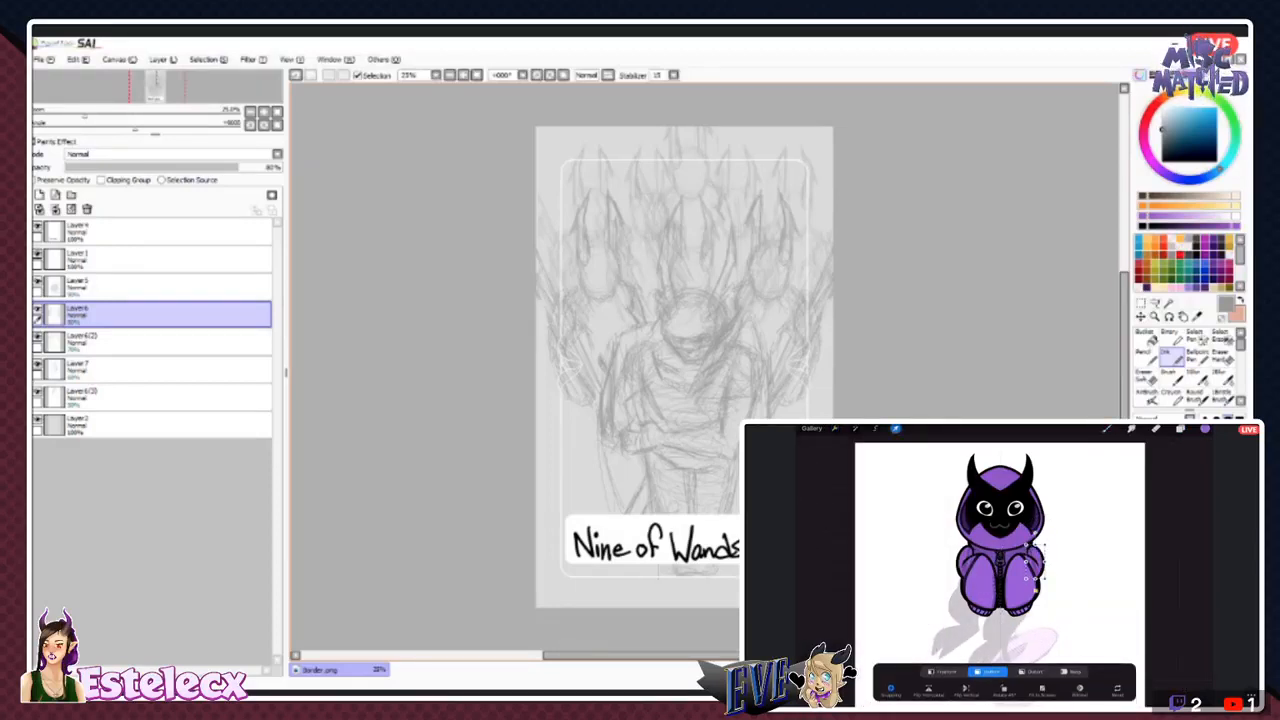
- Move the right-hand arm fill out of Layer 44 onto a separate layer with a freehand selection, cut and paste
{"action": "left_click", "coordinate": [1180, 428]}
{"action": "left_click", "coordinate": [875, 428]}
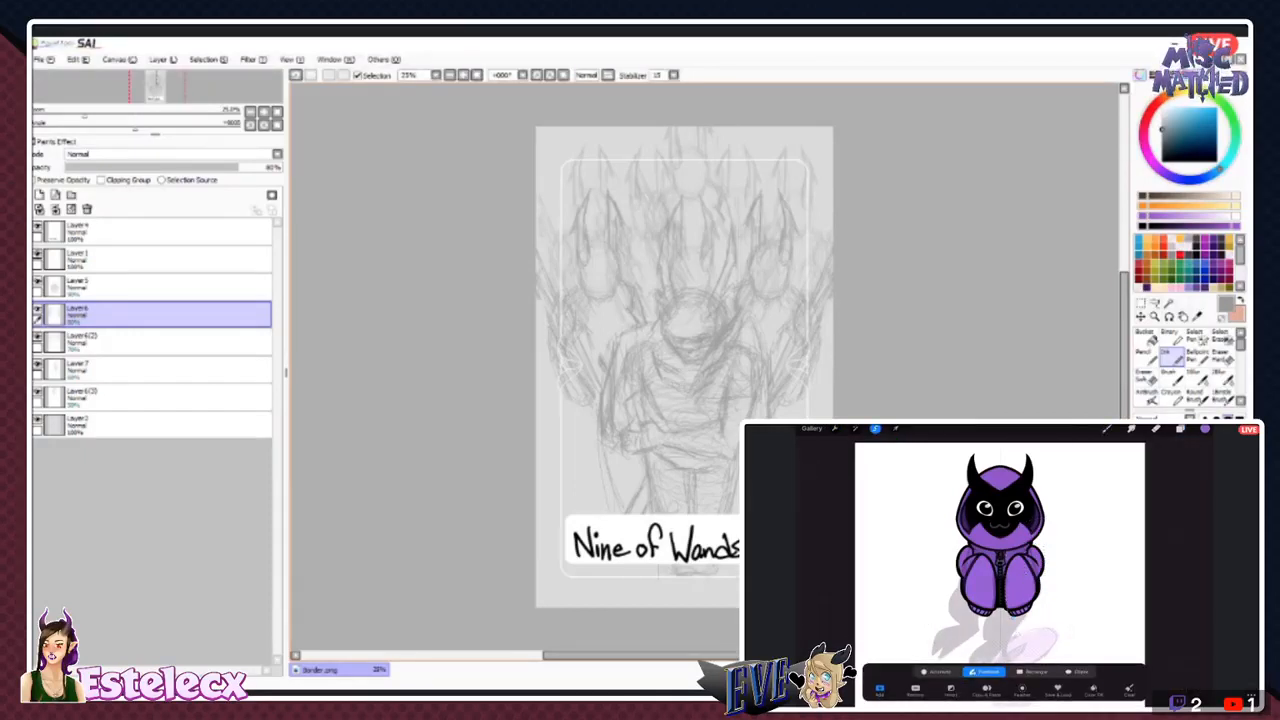
{"action": "left_click", "coordinate": [835, 428]}
{"action": "left_click", "coordinate": [814, 553]}
{"action": "left_click", "coordinate": [816, 597]}
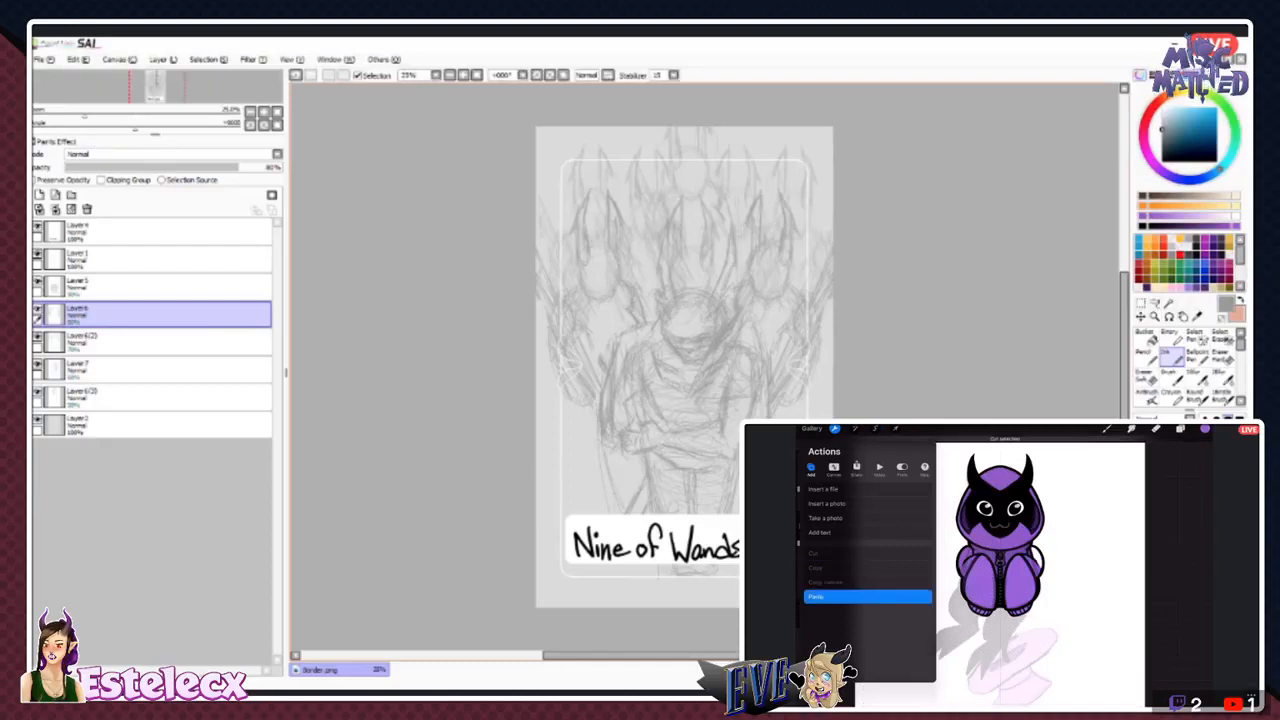
{"action": "left_click", "coordinate": [1180, 428]}
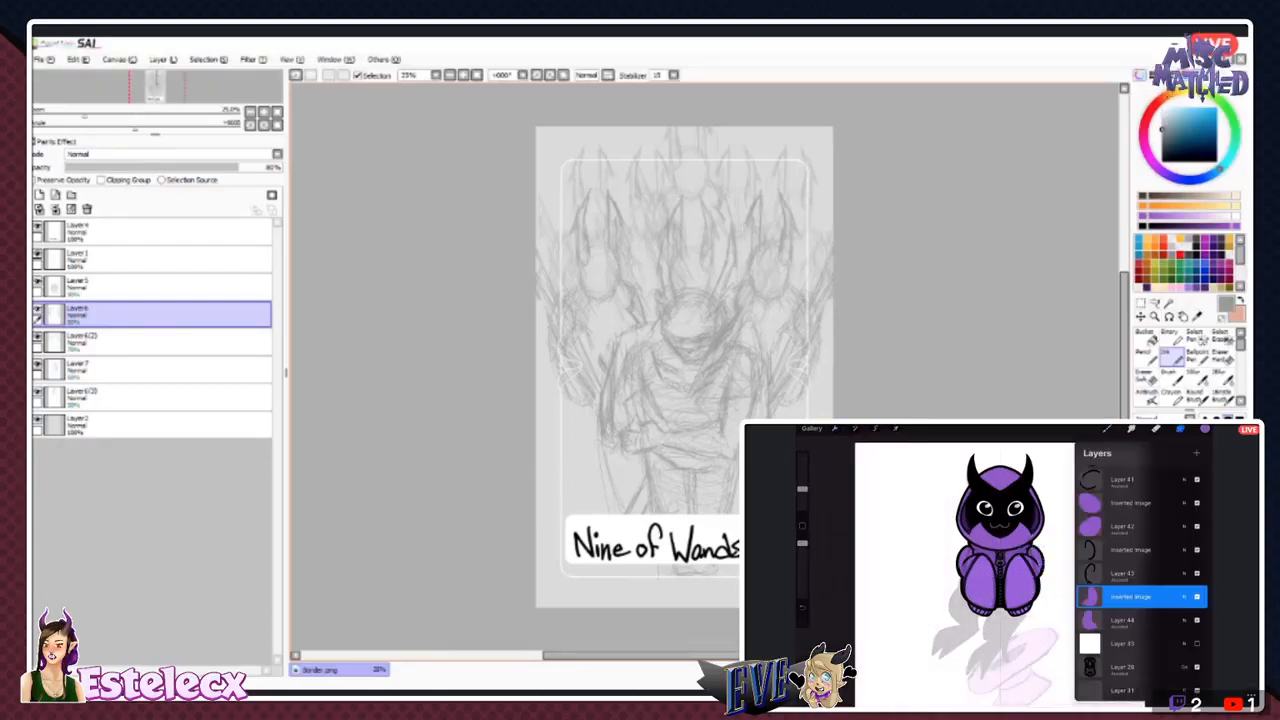
- Reorder the four Inserted Image layers so they sit together directly above Layer 41
{"action": "scroll", "coordinate": [1141, 580], "scroll_direction": "up", "scroll_amount": 1}
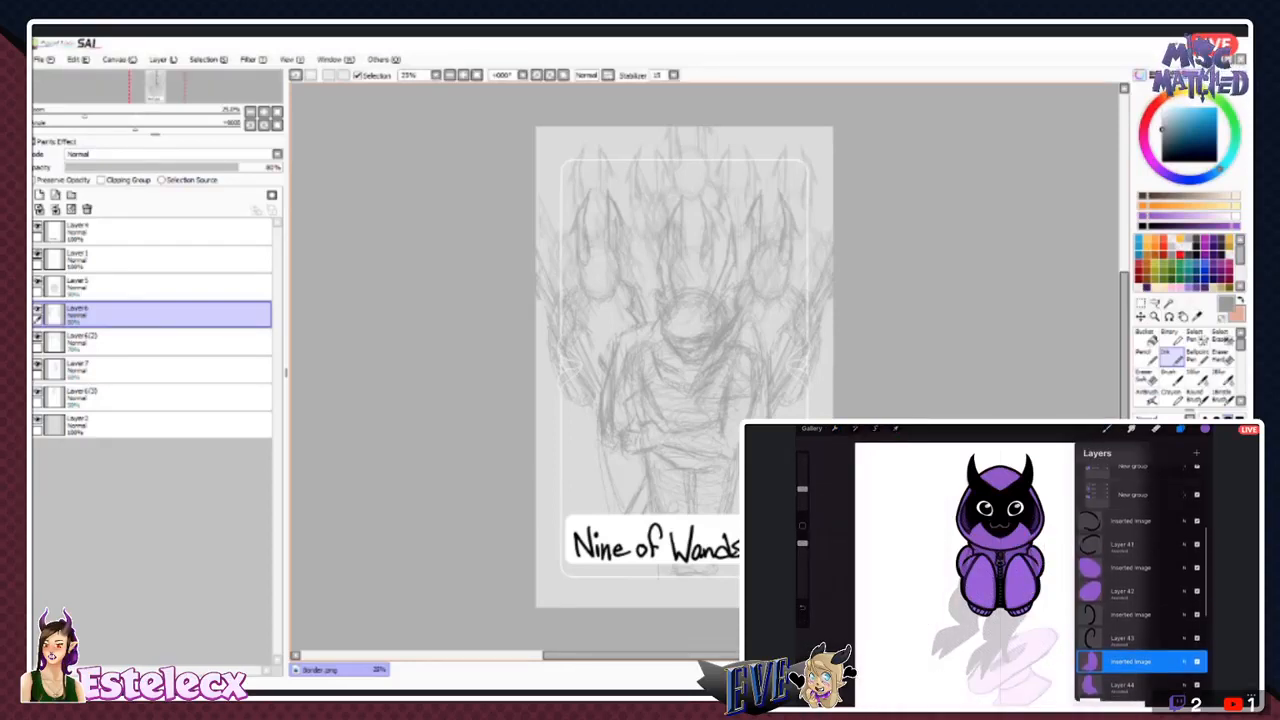
{"action": "left_click_drag", "start_coordinate": [1131, 568], "coordinate": [1131, 541]}
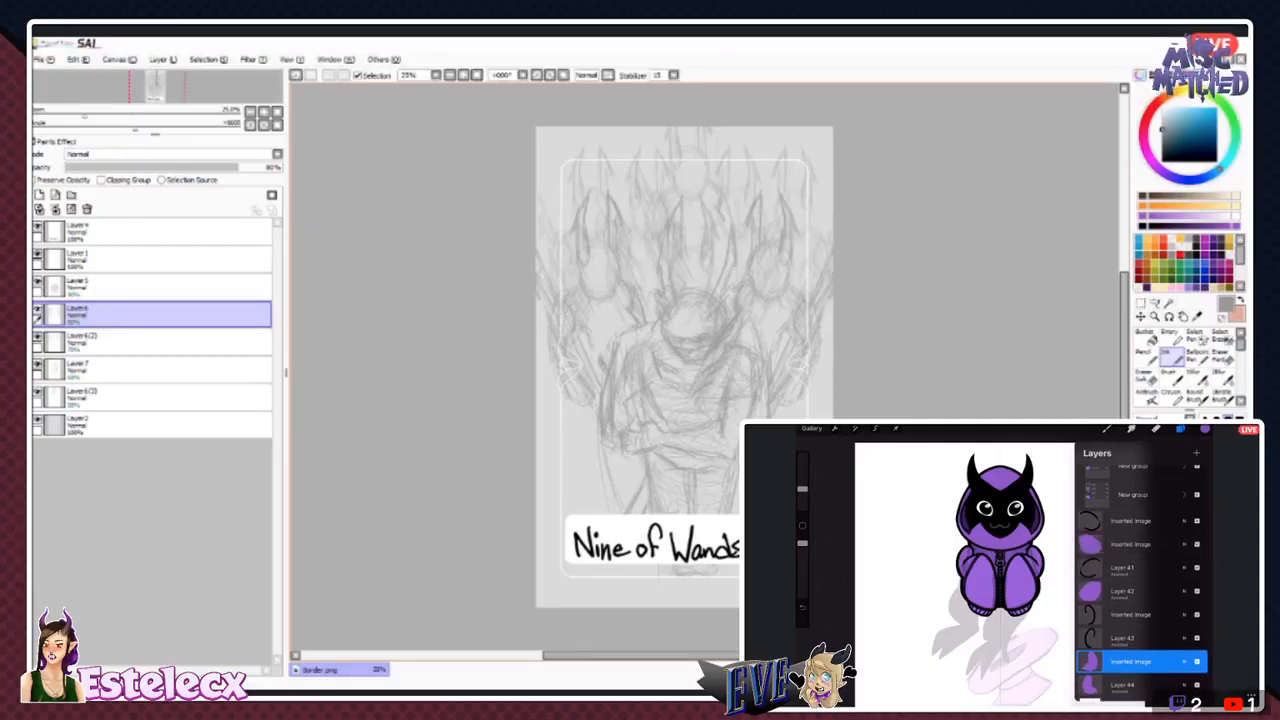
{"action": "left_click", "coordinate": [1184, 520]}
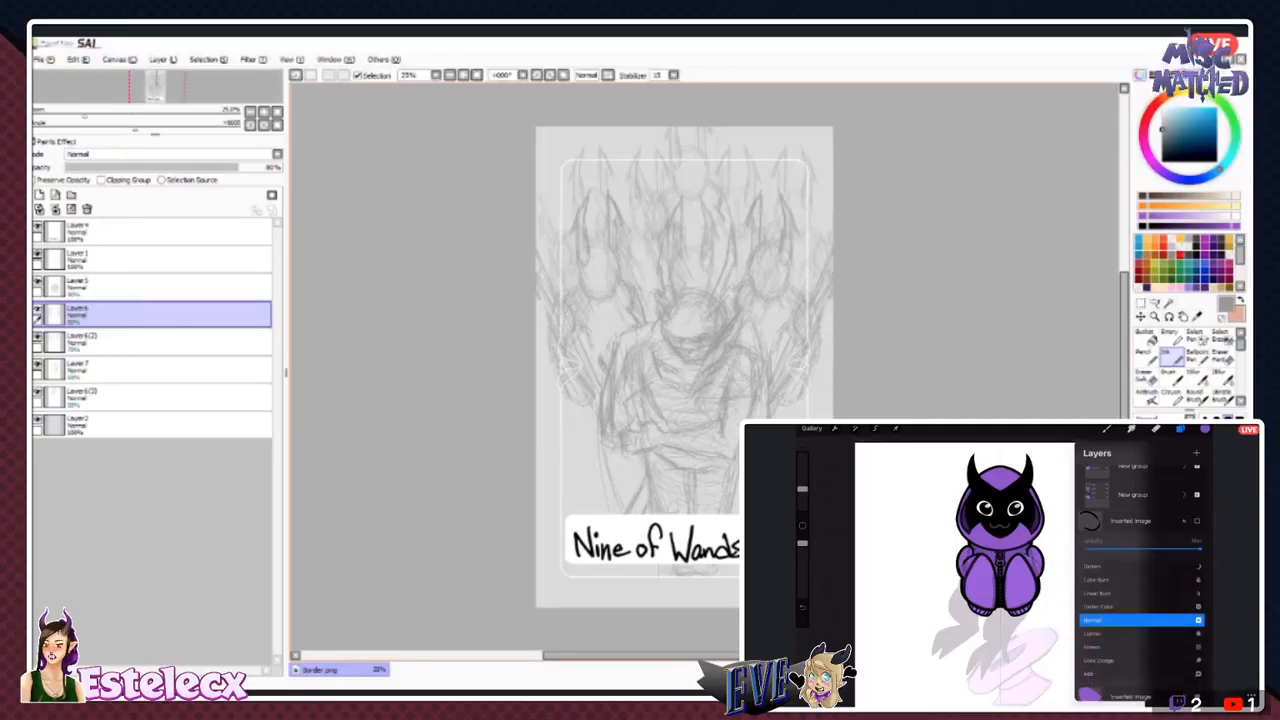
{"action": "left_click", "coordinate": [1184, 520]}
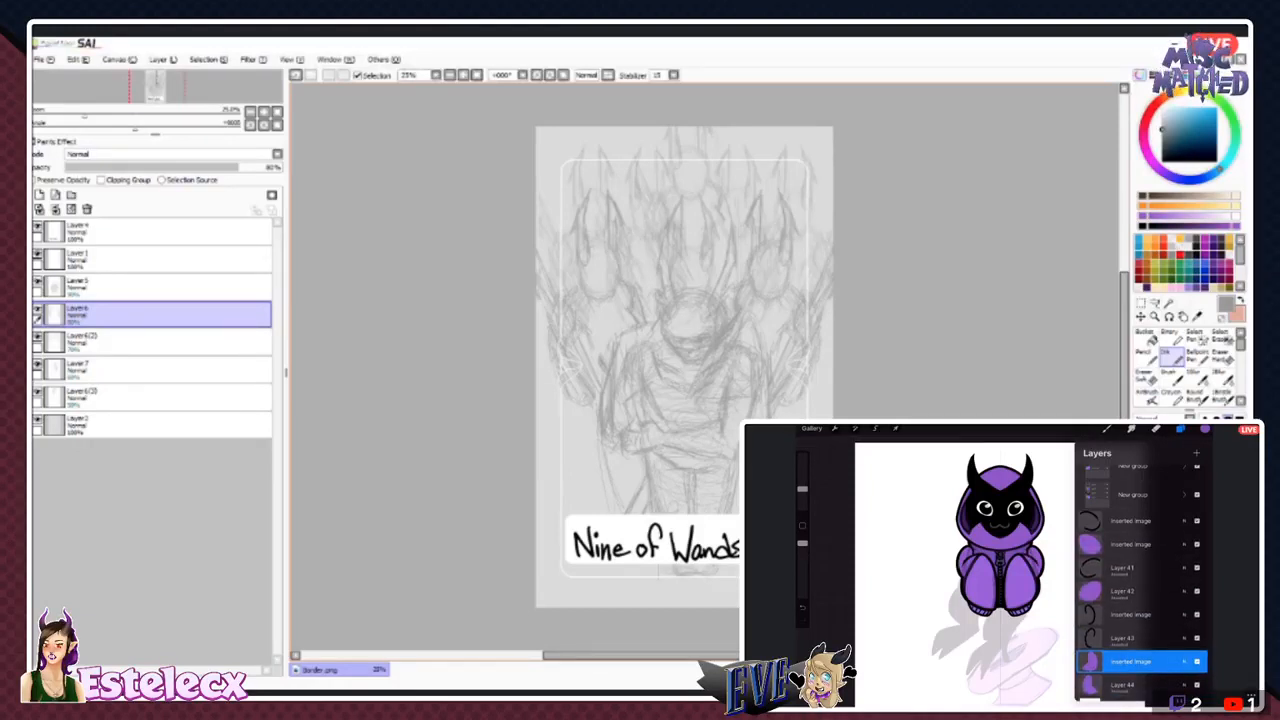
{"action": "left_click", "coordinate": [1131, 615]}
{"action": "left_click_drag", "start_coordinate": [1131, 615], "coordinate": [1134, 567]}
{"action": "left_click_drag", "start_coordinate": [1131, 661], "coordinate": [1131, 591]}
- Group the four Inserted Image layers and collapse the group
{"action": "left_click", "coordinate": [1131, 521]}
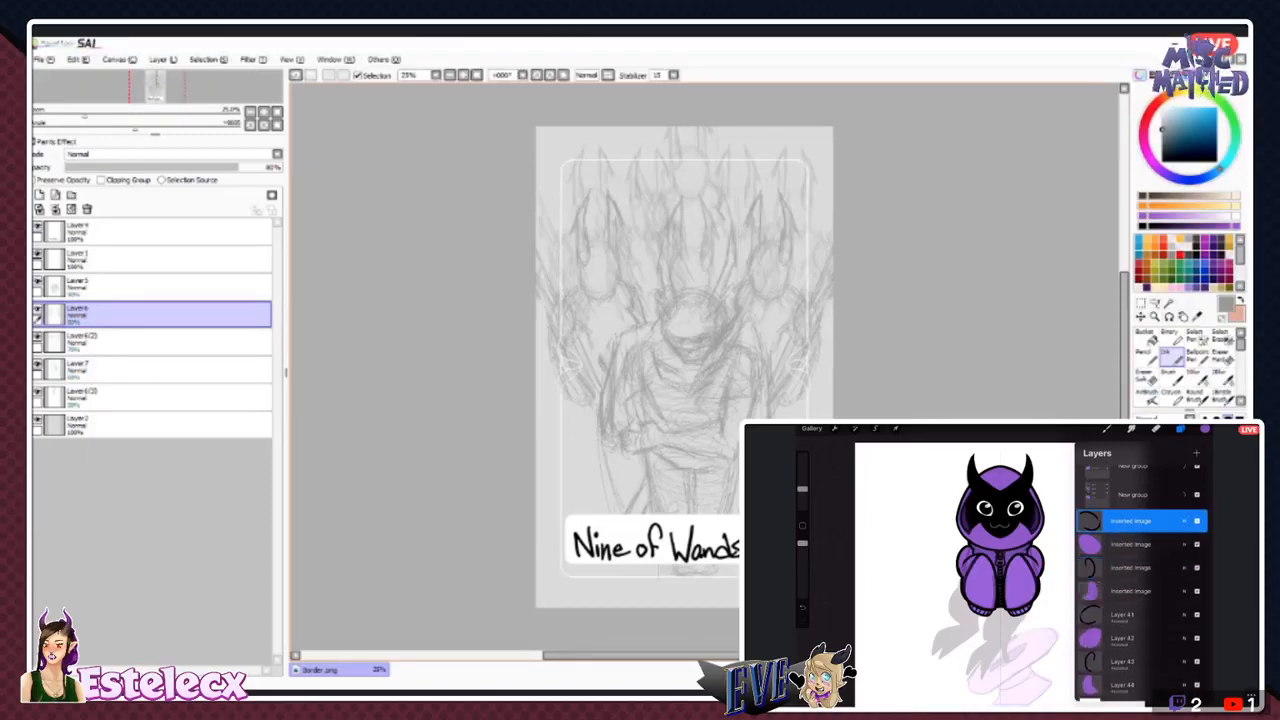
{"action": "left_click_drag", "start_coordinate": [1125, 544], "coordinate": [1165, 544]}
{"action": "left_click_drag", "start_coordinate": [1125, 568], "coordinate": [1165, 573]}
{"action": "left_click", "coordinate": [1170, 453]}
{"action": "left_click", "coordinate": [1185, 517]}
- Group Layers 41, 42, 43 and 44 and collapse the group
{"action": "left_click", "coordinate": [1131, 550]}
{"action": "left_click_drag", "start_coordinate": [1125, 597], "coordinate": [1165, 620]}
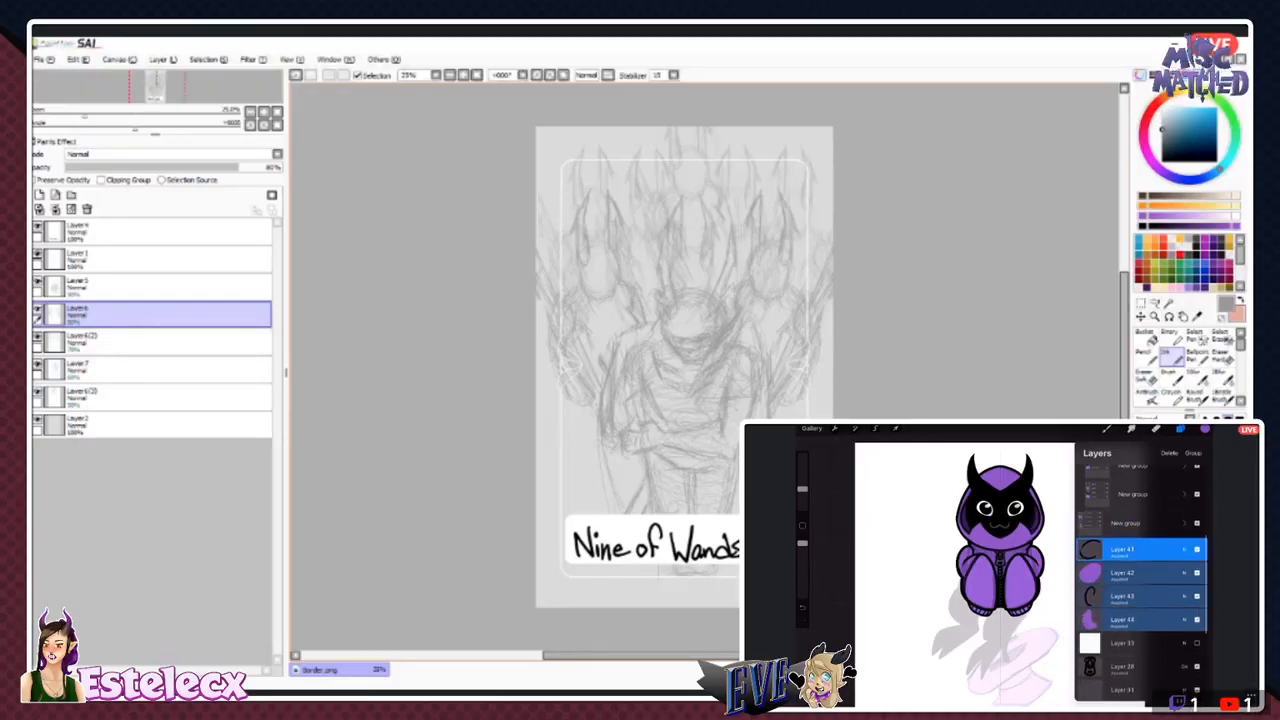
{"action": "left_click", "coordinate": [1193, 453]}
{"action": "left_click", "coordinate": [1185, 552]}
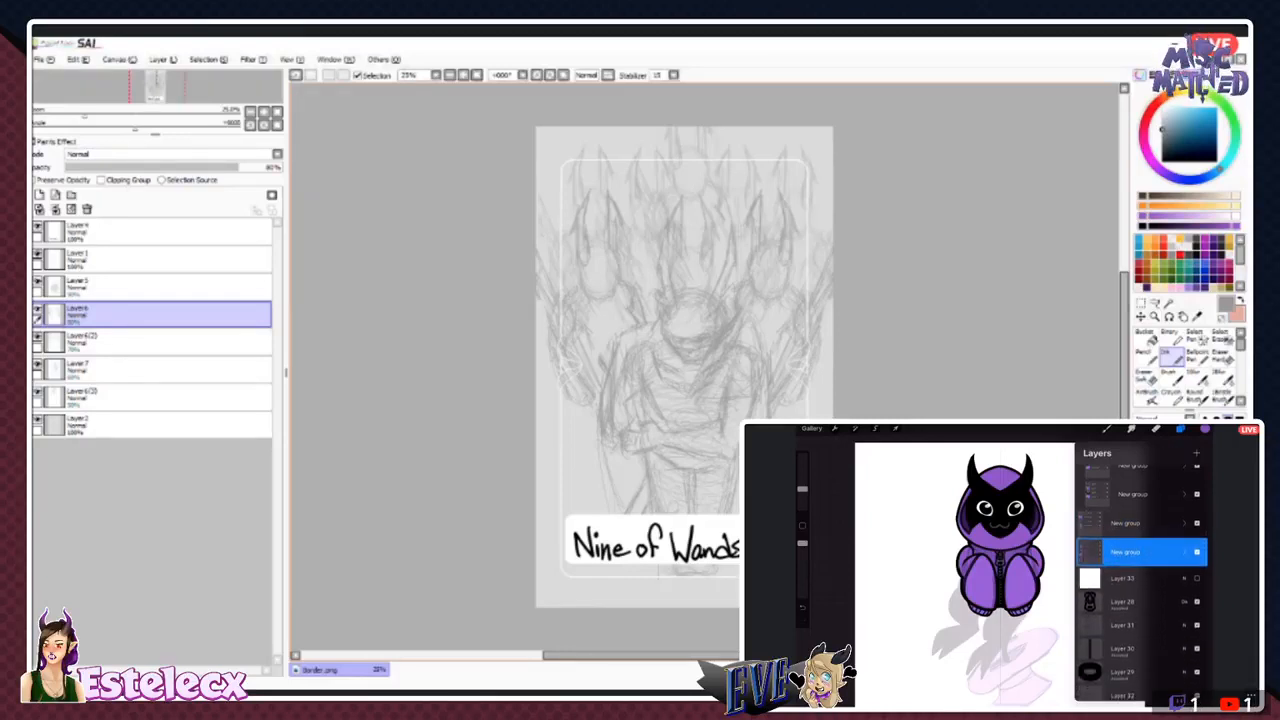
- Collapse the parent group, add a new layer, and move it directly beneath Layer 27
{"action": "scroll", "coordinate": [1141, 575], "scroll_direction": "up", "scroll_amount": 2}
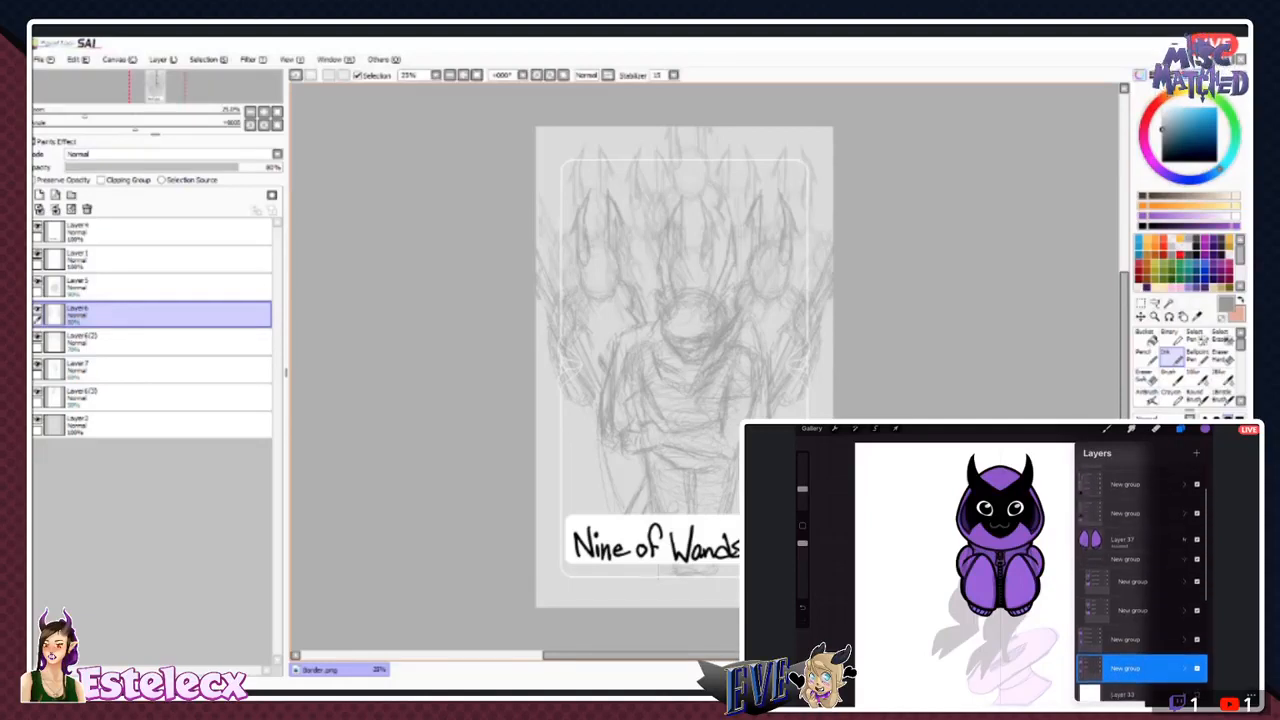
{"action": "left_click", "coordinate": [1185, 559]}
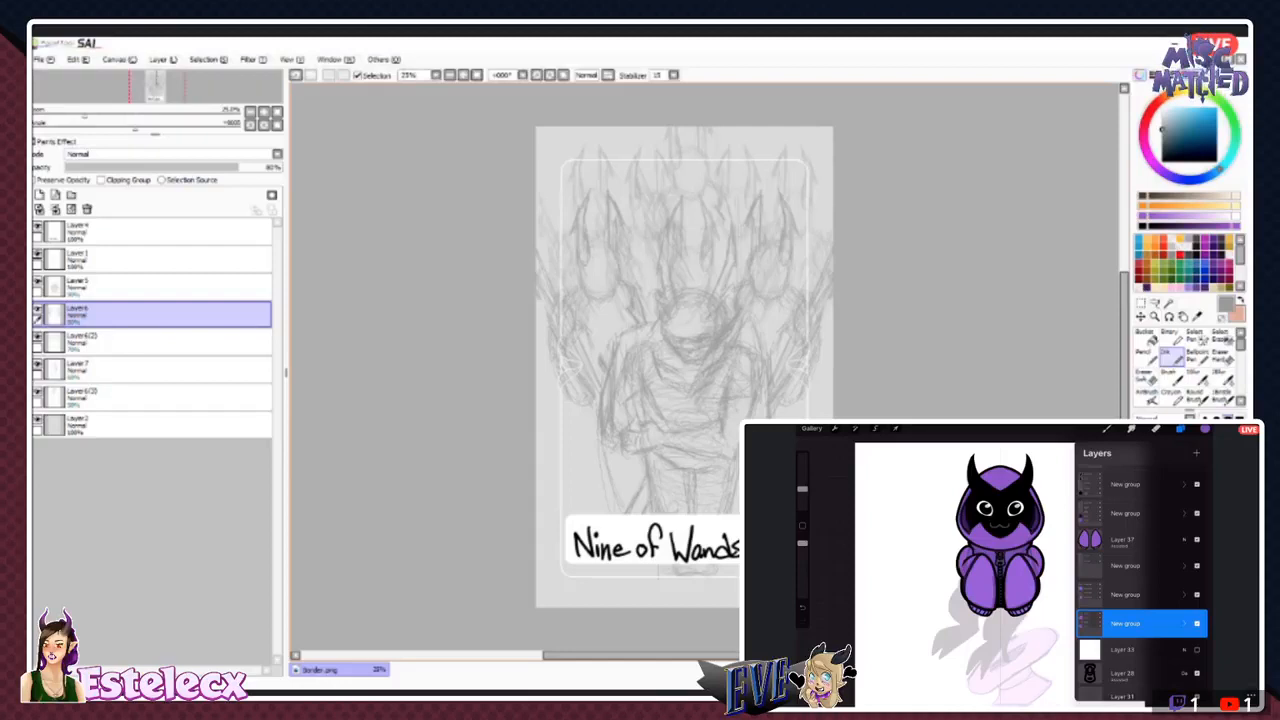
{"action": "left_click", "coordinate": [1124, 650]}
{"action": "left_click", "coordinate": [1196, 453]}
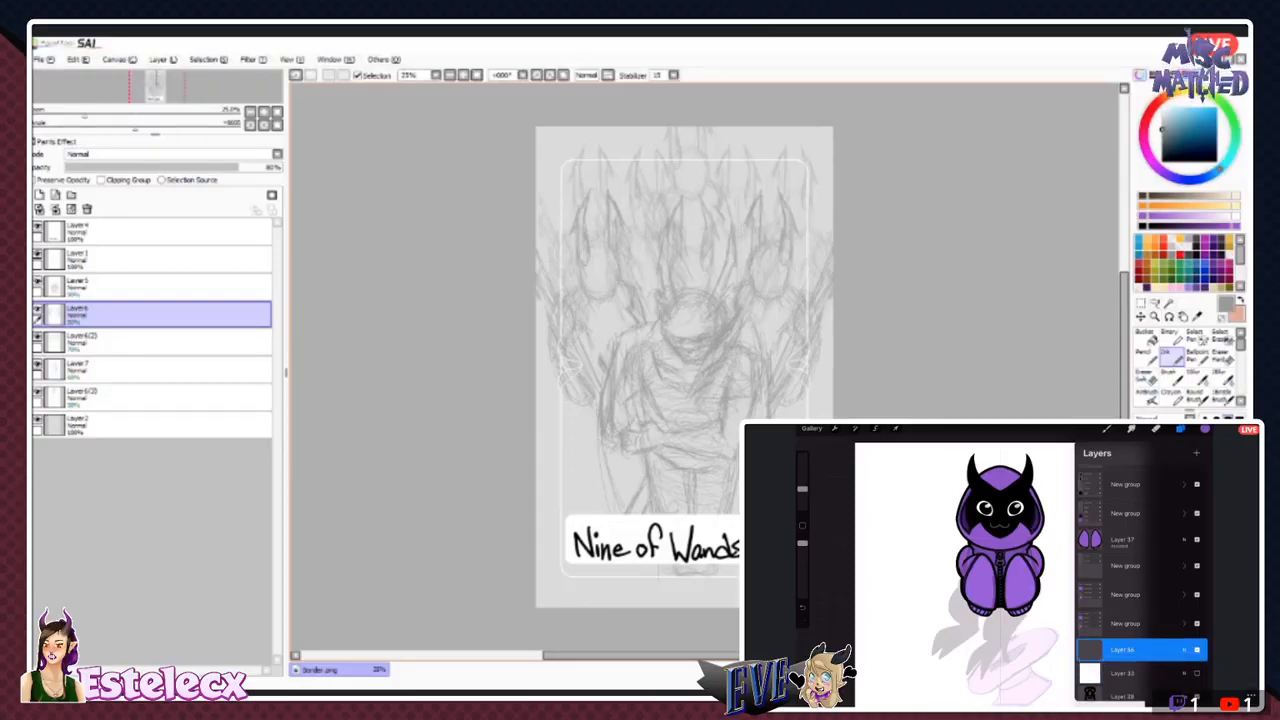
{"action": "mouse_move", "coordinate": [1140, 650]}
{"action": "left_mouse_down"}
{"action": "mouse_move", "coordinate": [1162, 689]}
{"action": "mouse_move", "coordinate": [1155, 661]}
{"action": "left_mouse_up"}
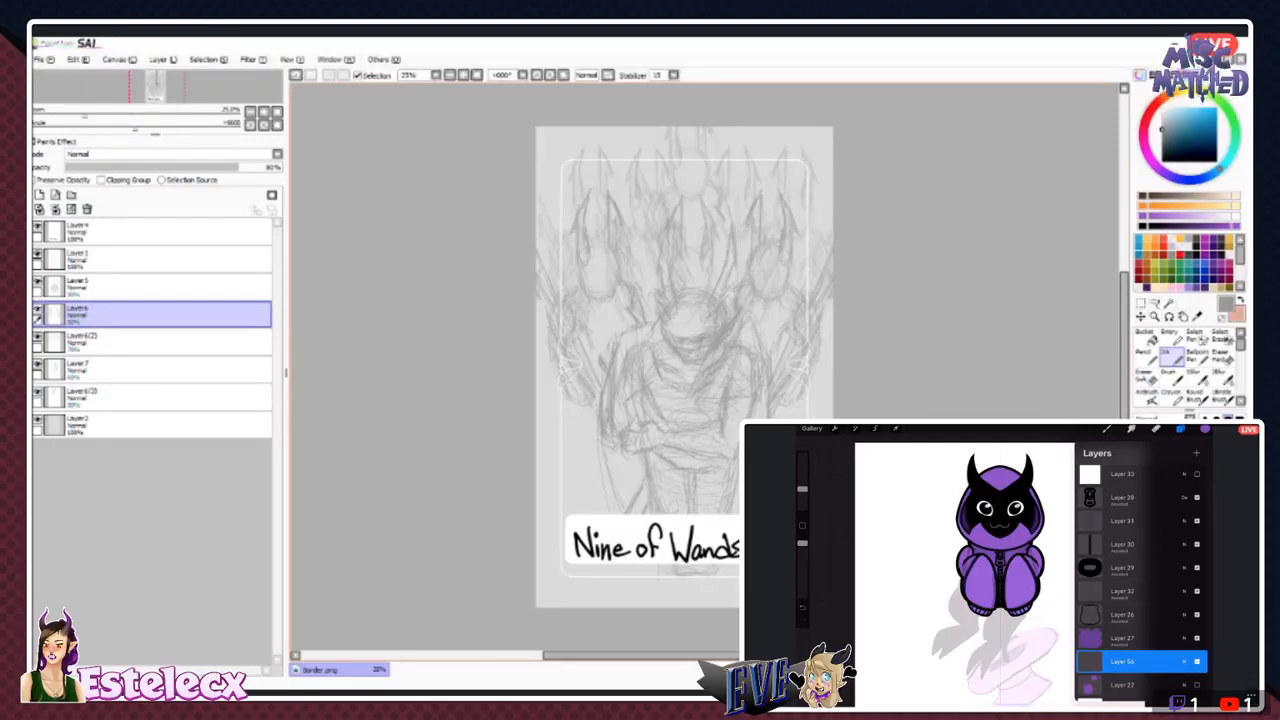
- Sample black from the character and start inking over the grey sketch below the feet on the new layer
{"action": "left_click", "coordinate": [1180, 429]}
{"action": "scroll", "coordinate": [975, 507], "scroll_direction": "up", "scroll_amount": 5}
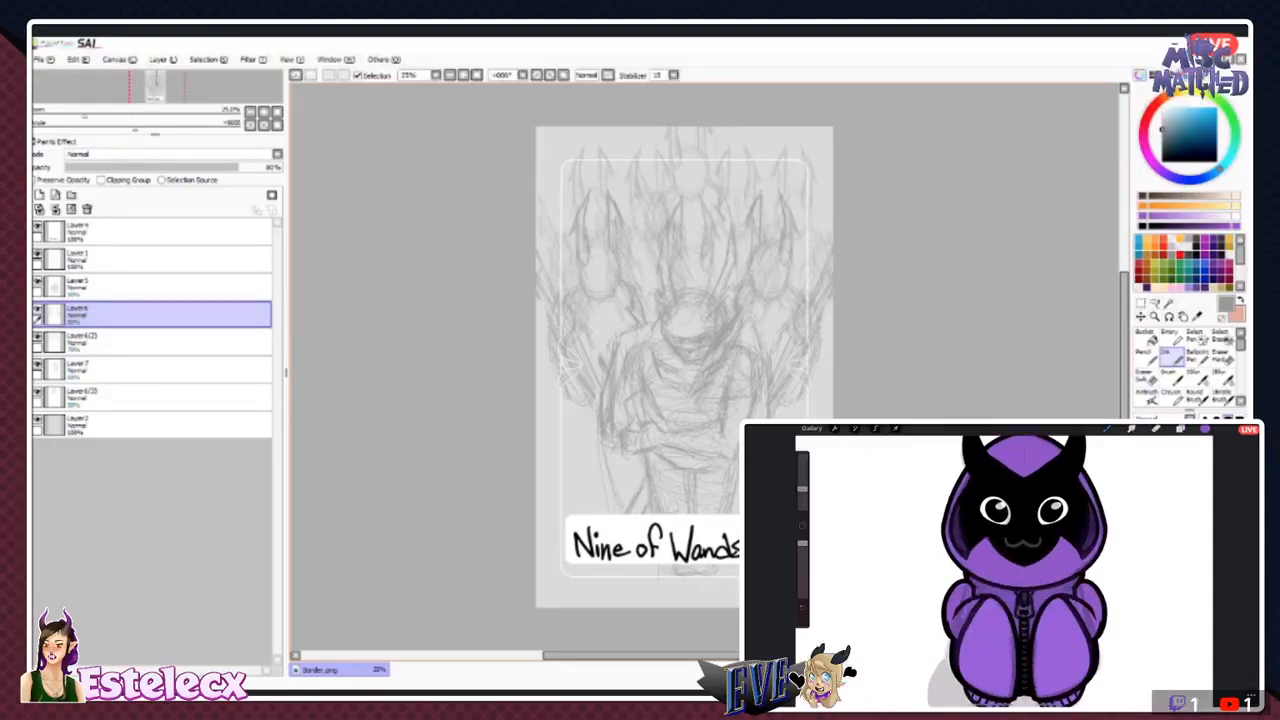
{"action": "left_click", "coordinate": [802, 525]}
{"action": "left_click_drag", "start_coordinate": [1020, 590], "coordinate": [1028, 510]}
{"action": "left_click_drag", "start_coordinate": [1020, 600], "coordinate": [1012, 530]}
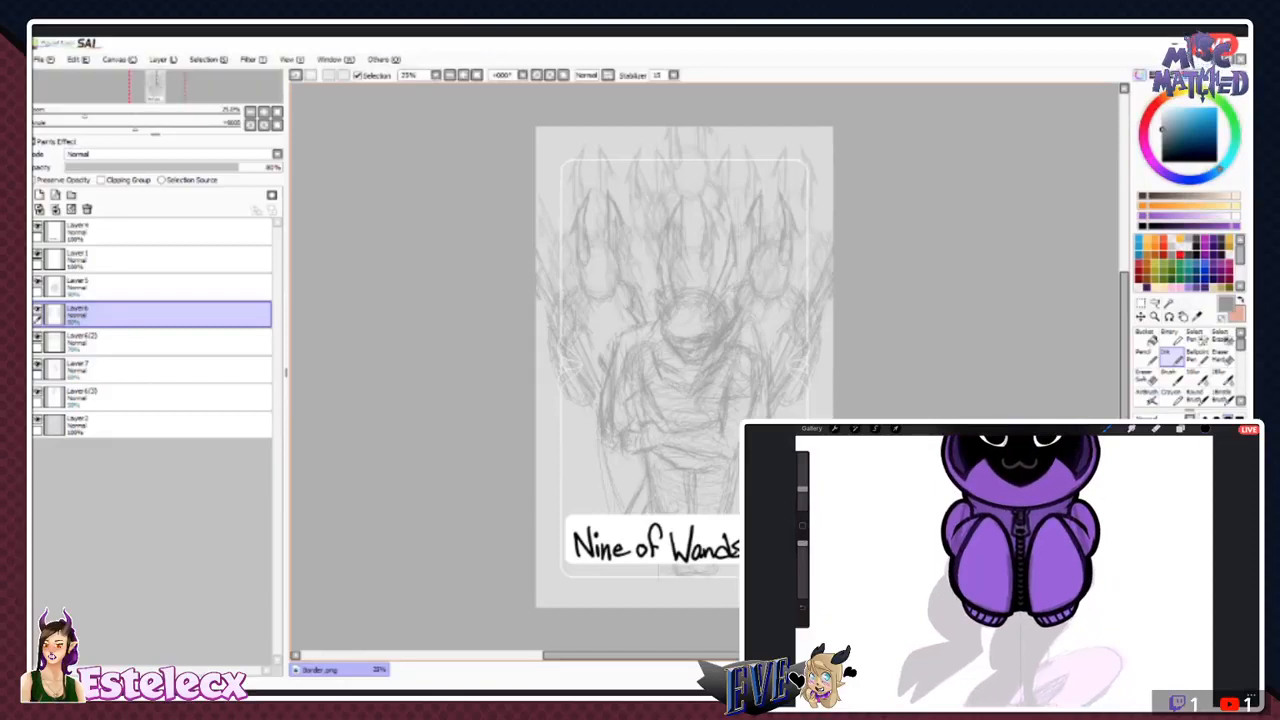
{"action": "left_click", "coordinate": [1180, 429]}
{"action": "left_click", "coordinate": [1123, 676]}
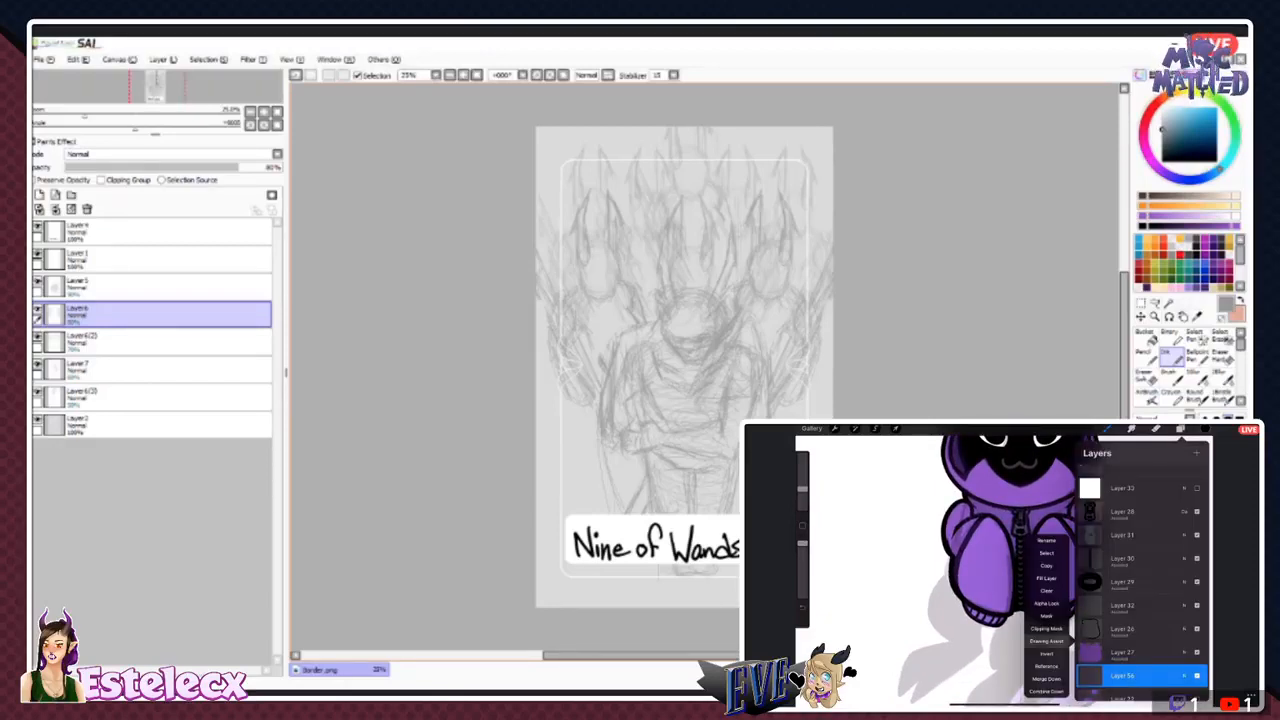
{"action": "left_click", "coordinate": [1180, 429]}
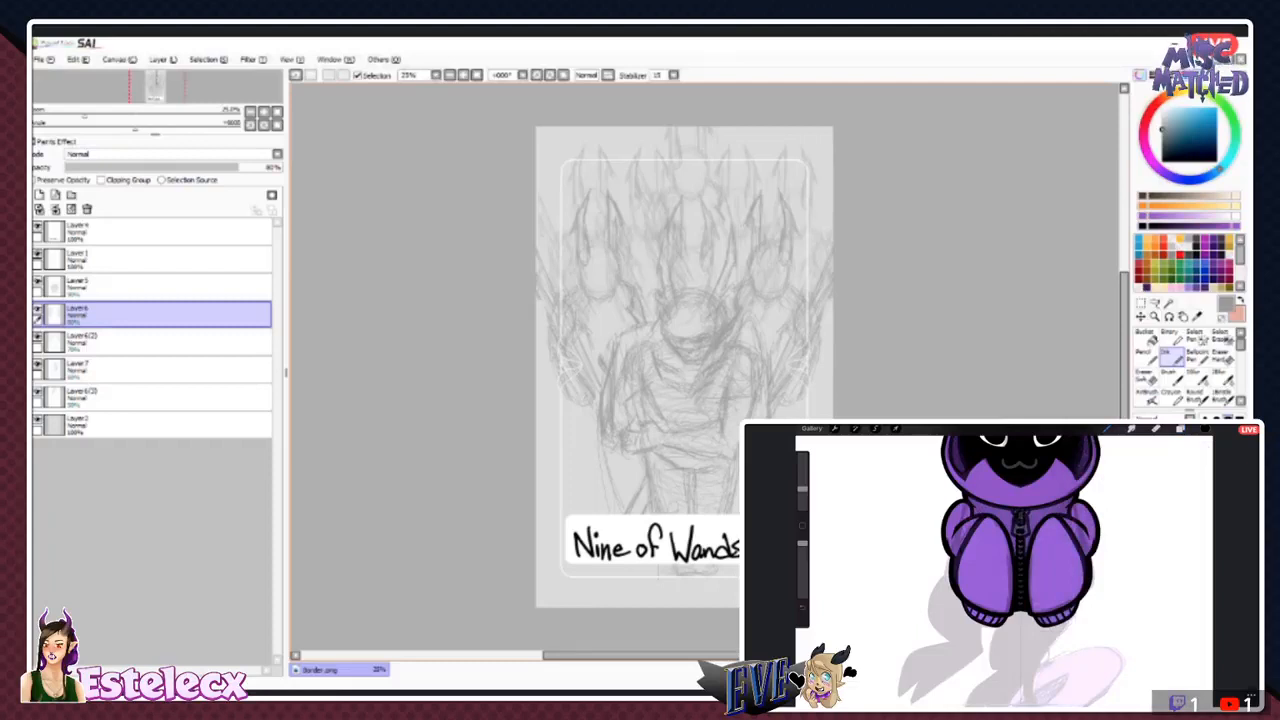
{"action": "left_click_drag", "start_coordinate": [1078, 604], "coordinate": [1079, 604]}
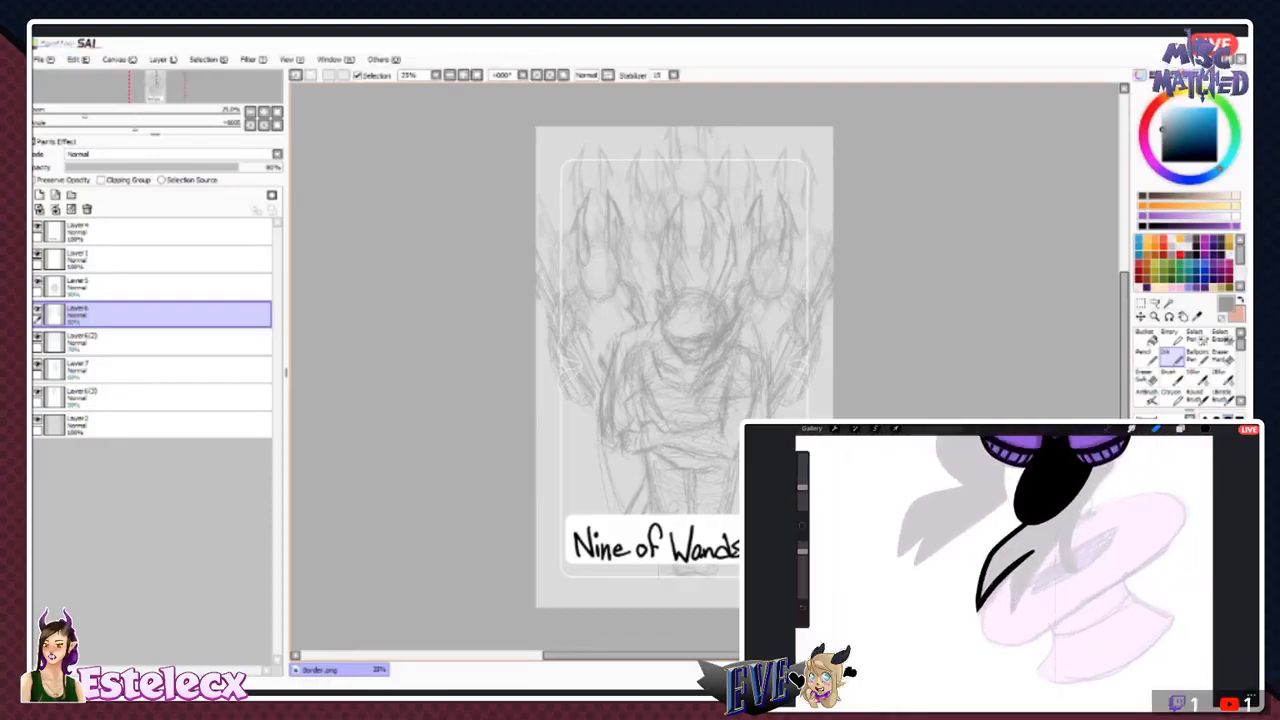
- In PaintTool SAI, gather the five figure layers from Layer5 downward into a new folder, and toggle the rearmost figures' layer to check it
{"action": "left_click", "coordinate": [130, 287]}
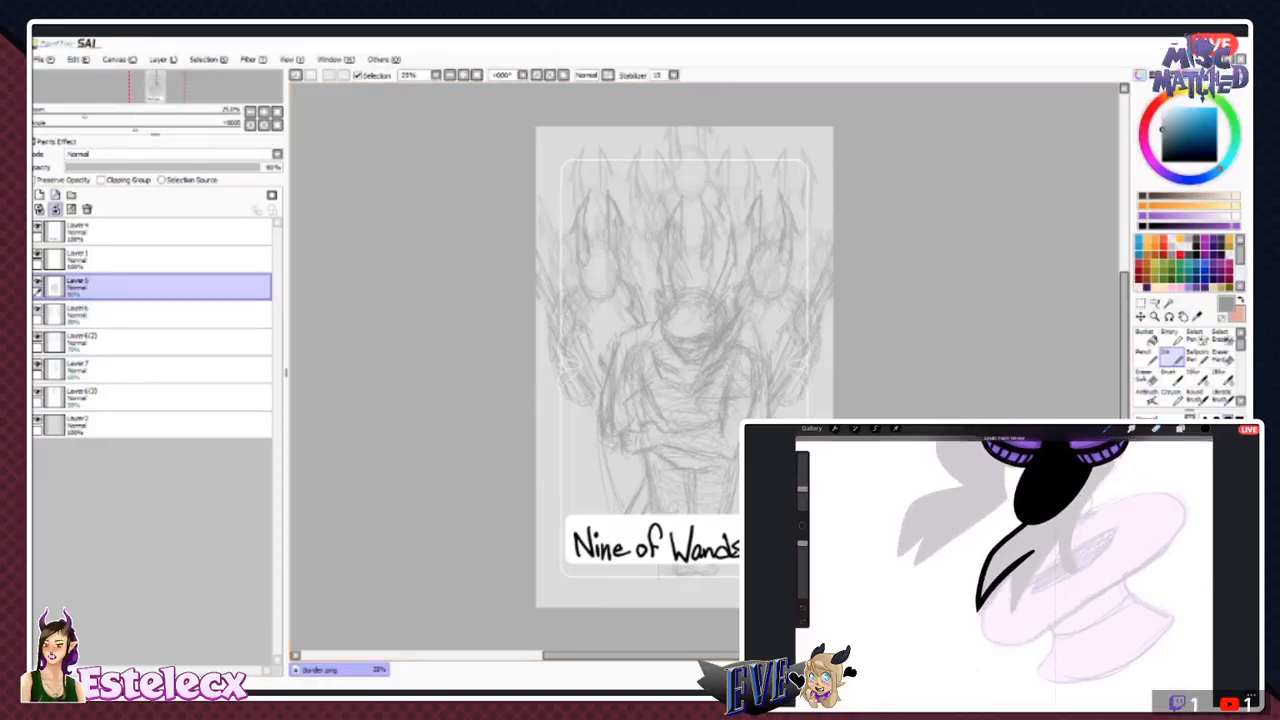
{"action": "left_click", "coordinate": [71, 195]}
{"action": "left_click_drag", "start_coordinate": [130, 315], "coordinate": [130, 289]}
{"action": "left_click_drag", "start_coordinate": [130, 342], "coordinate": [130, 320]}
{"action": "left_click_drag", "start_coordinate": [130, 370], "coordinate": [130, 347]}
{"action": "left_click_drag", "start_coordinate": [130, 398], "coordinate": [130, 374]}
{"action": "left_click_drag", "start_coordinate": [130, 425], "coordinate": [130, 400]}
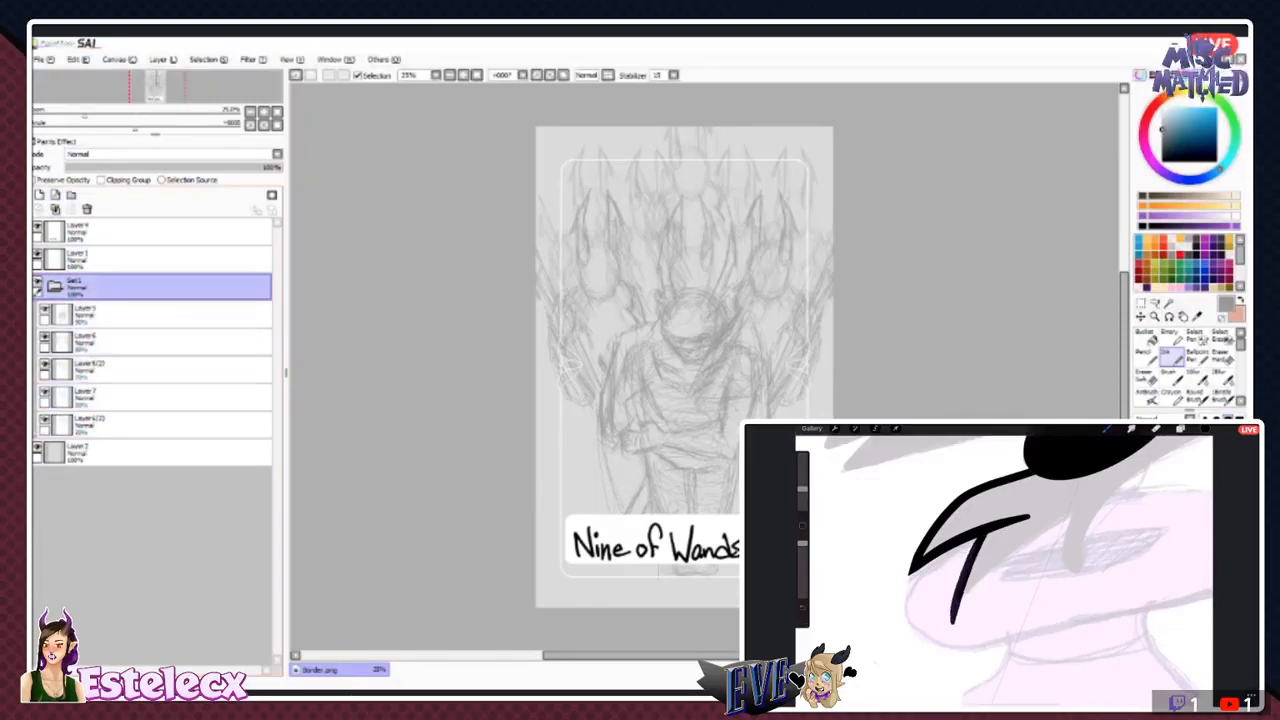
{"action": "left_click", "coordinate": [44, 420]}
{"action": "left_click", "coordinate": [44, 420]}
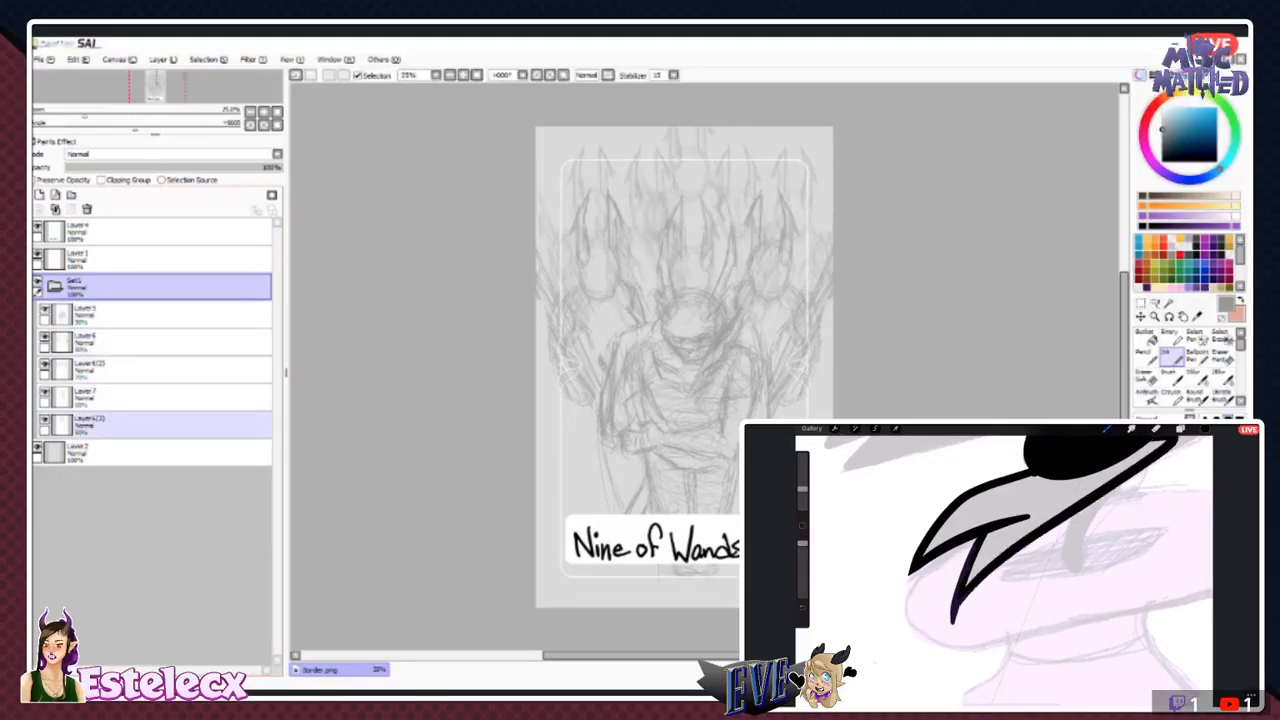
- Collapse the figure folder, fade it to below 30% opacity, and make Layer1 above it active for a cleaner sketch
{"action": "left_click", "coordinate": [55, 287]}
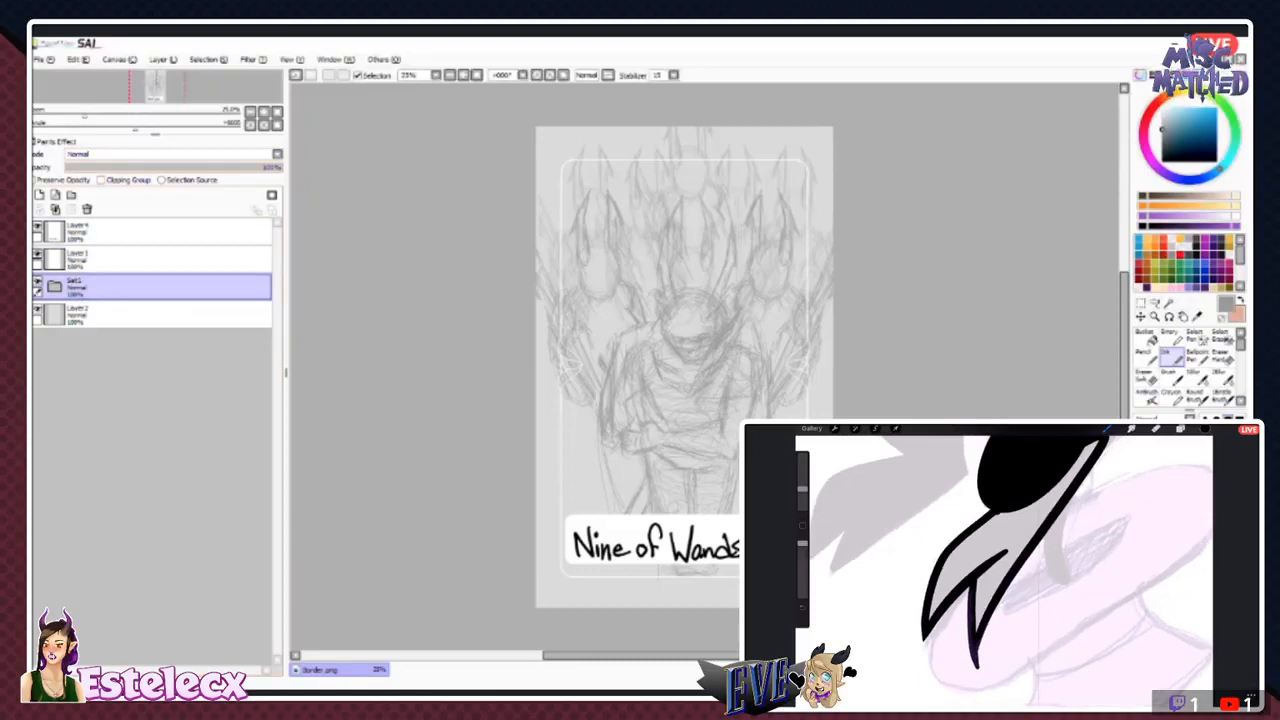
{"action": "left_click", "coordinate": [127, 167]}
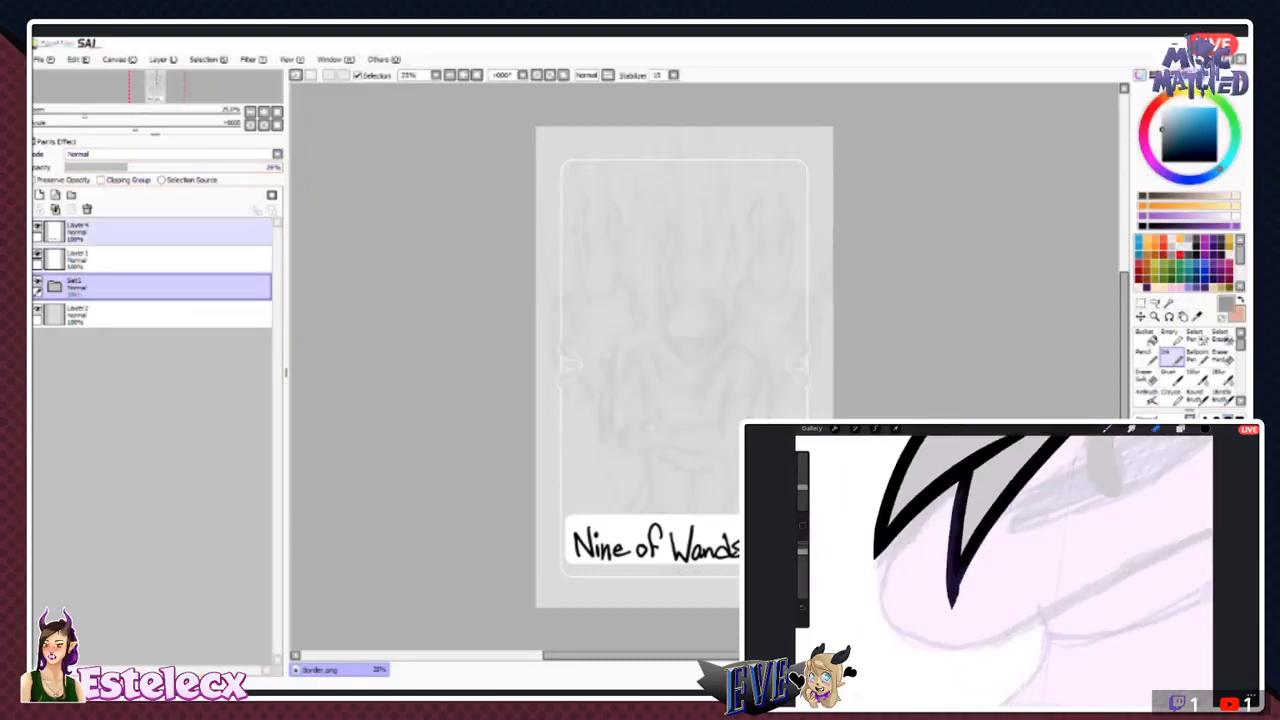
{"action": "left_click", "coordinate": [150, 260]}
{"action": "left_click", "coordinate": [463, 75]}
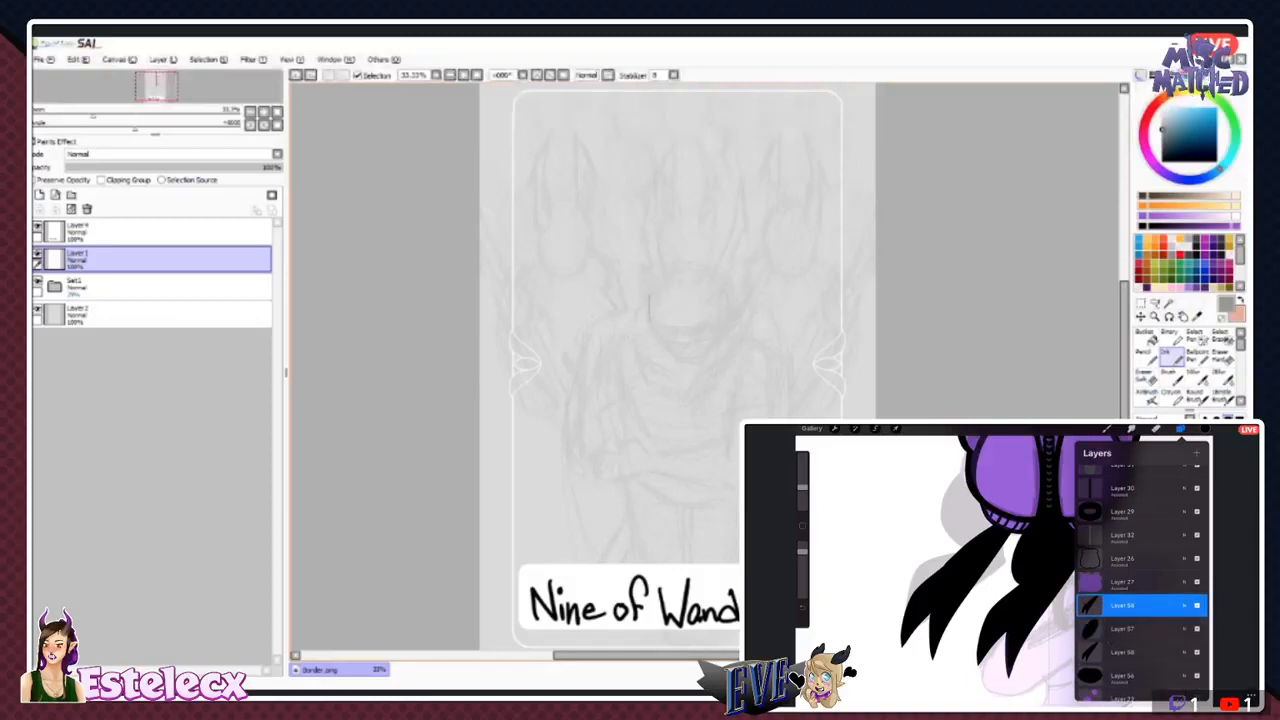
- Sketch the central figure's jaw, slanted eyes, nose and mouth over the faded head guide on Layer1
{"action": "mouse_move", "coordinate": [655, 337]}
{"action": "left_mouse_down"}
{"action": "mouse_move", "coordinate": [675, 360]}
{"action": "mouse_move", "coordinate": [706, 356]}
{"action": "left_mouse_up"}
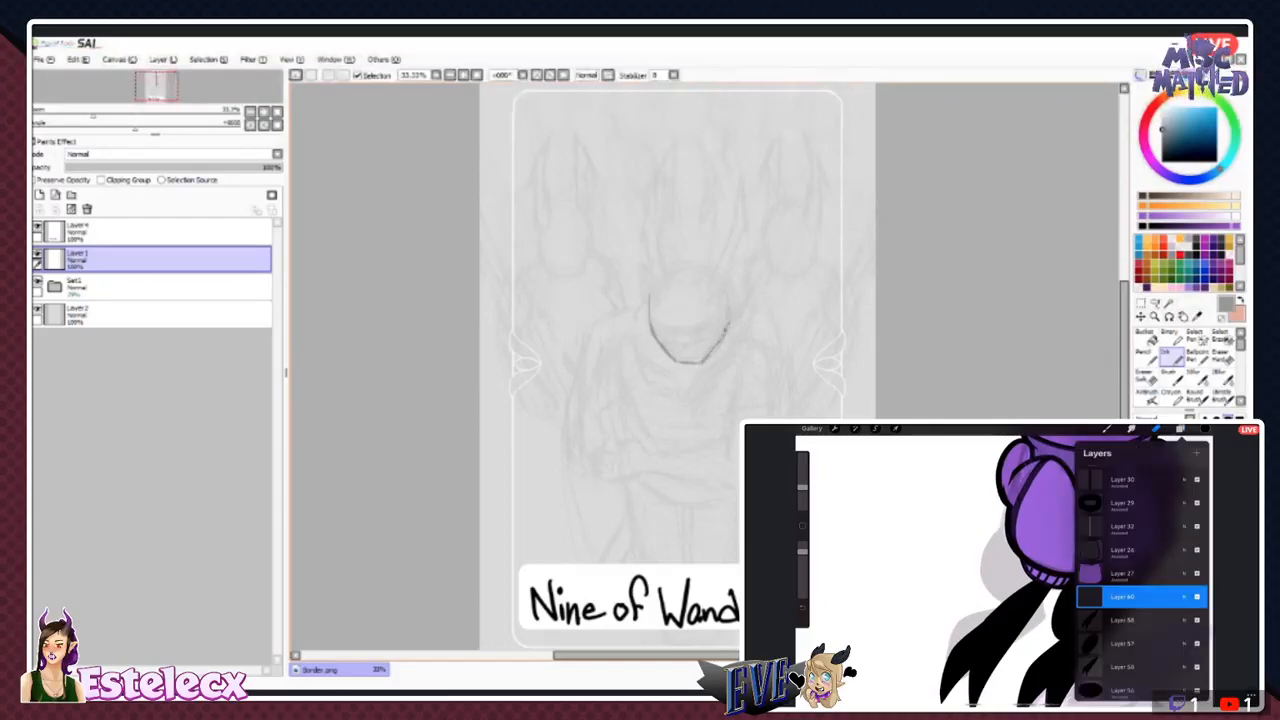
{"action": "mouse_move", "coordinate": [729, 300]}
{"action": "left_mouse_down"}
{"action": "mouse_move", "coordinate": [725, 331]}
{"action": "mouse_move", "coordinate": [698, 362]}
{"action": "left_mouse_up"}
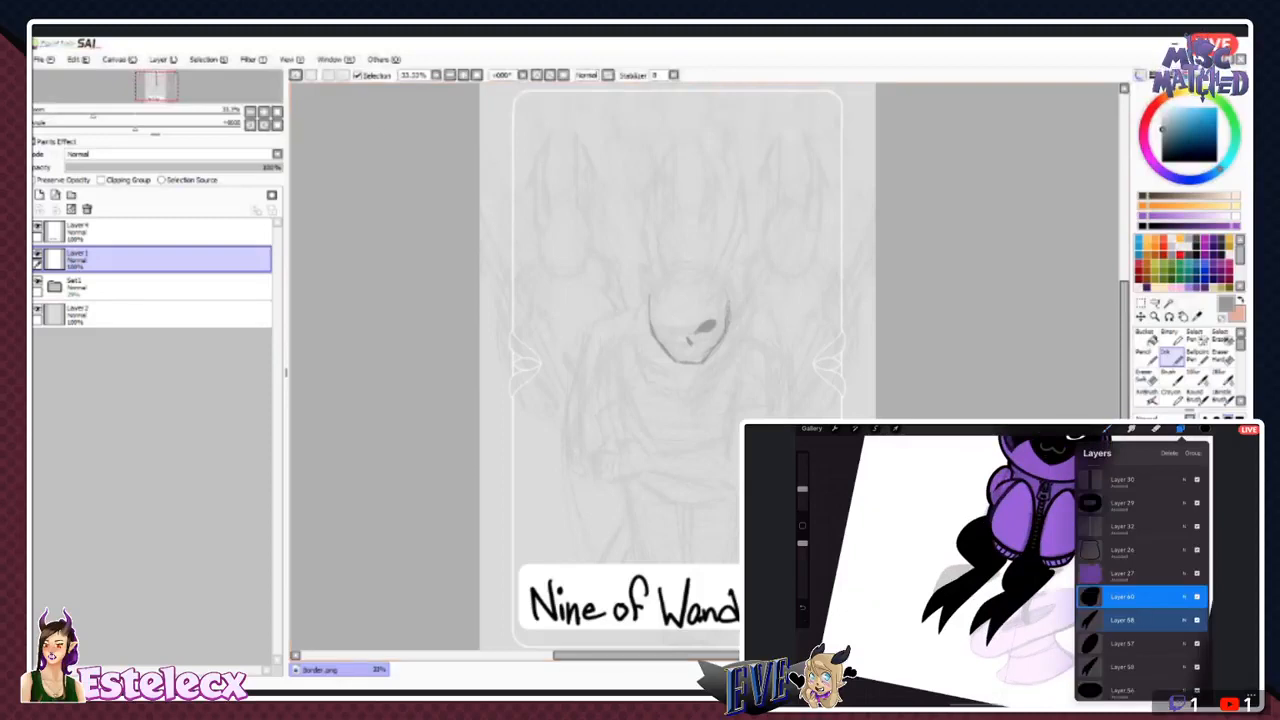
{"action": "key", "text": "ctrl+z"}
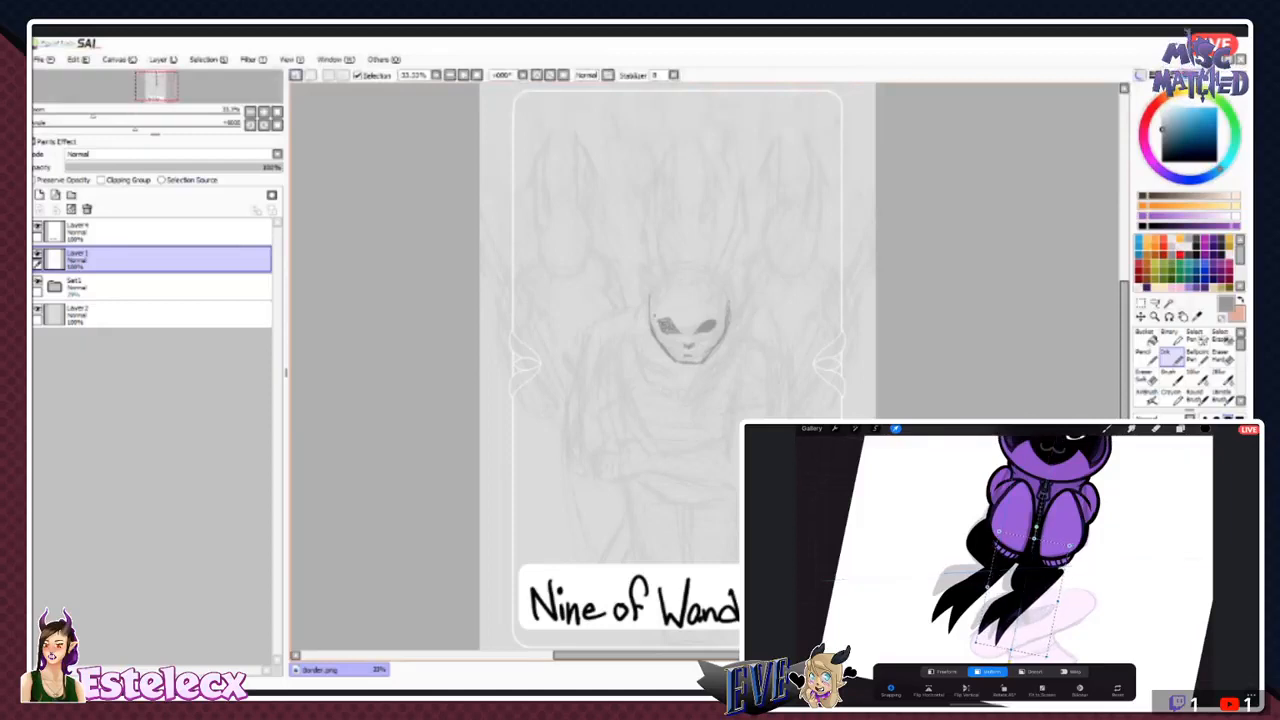
{"action": "key", "text": "e"}
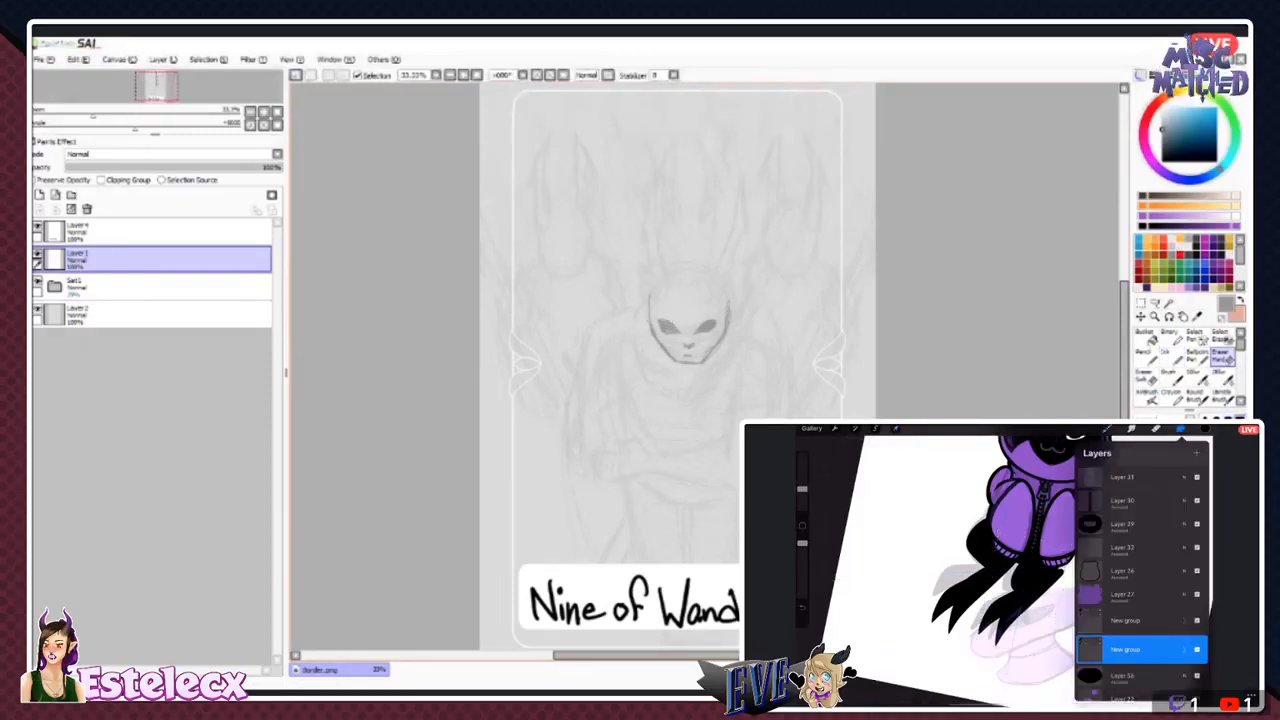
- Lasso the face's left eye, nudge it into better alignment with the other eye, and deselect it
{"action": "left_click", "coordinate": [1155, 304]}
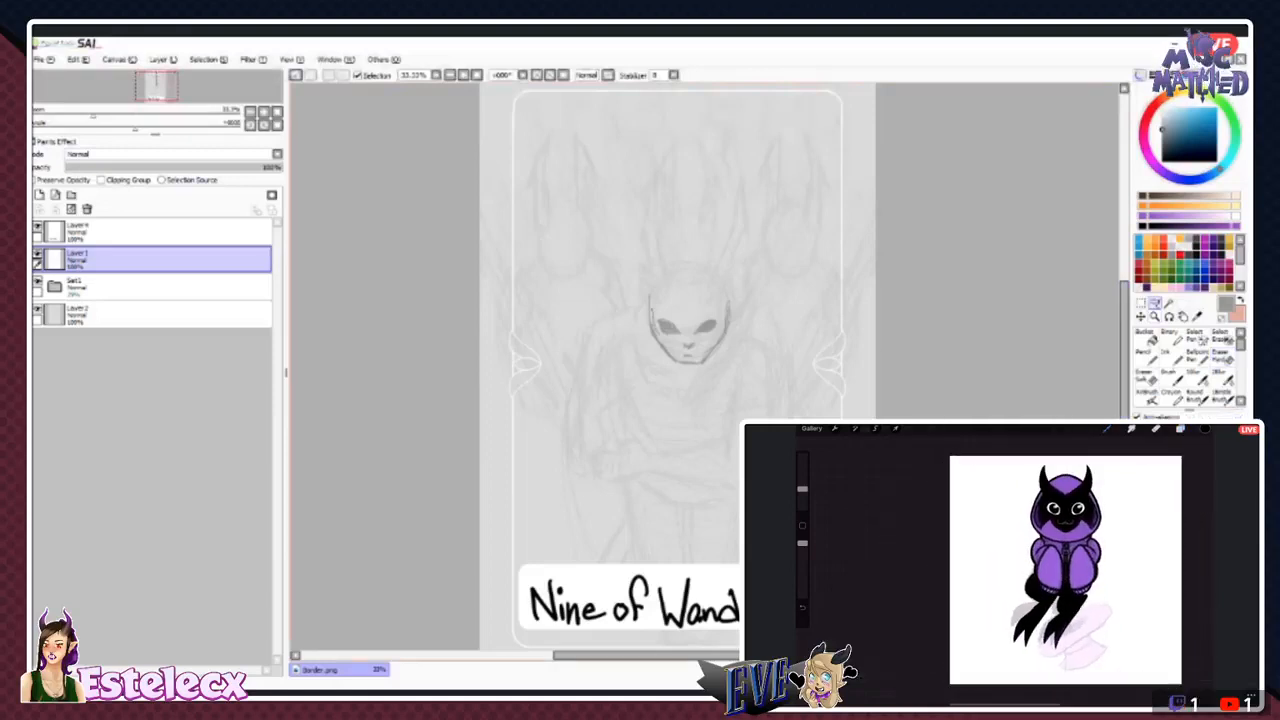
{"action": "mouse_move", "coordinate": [653, 318]}
{"action": "left_mouse_down"}
{"action": "mouse_move", "coordinate": [684, 334]}
{"action": "mouse_move", "coordinate": [654, 310]}
{"action": "left_mouse_up"}
{"action": "left_click", "coordinate": [1140, 317]}
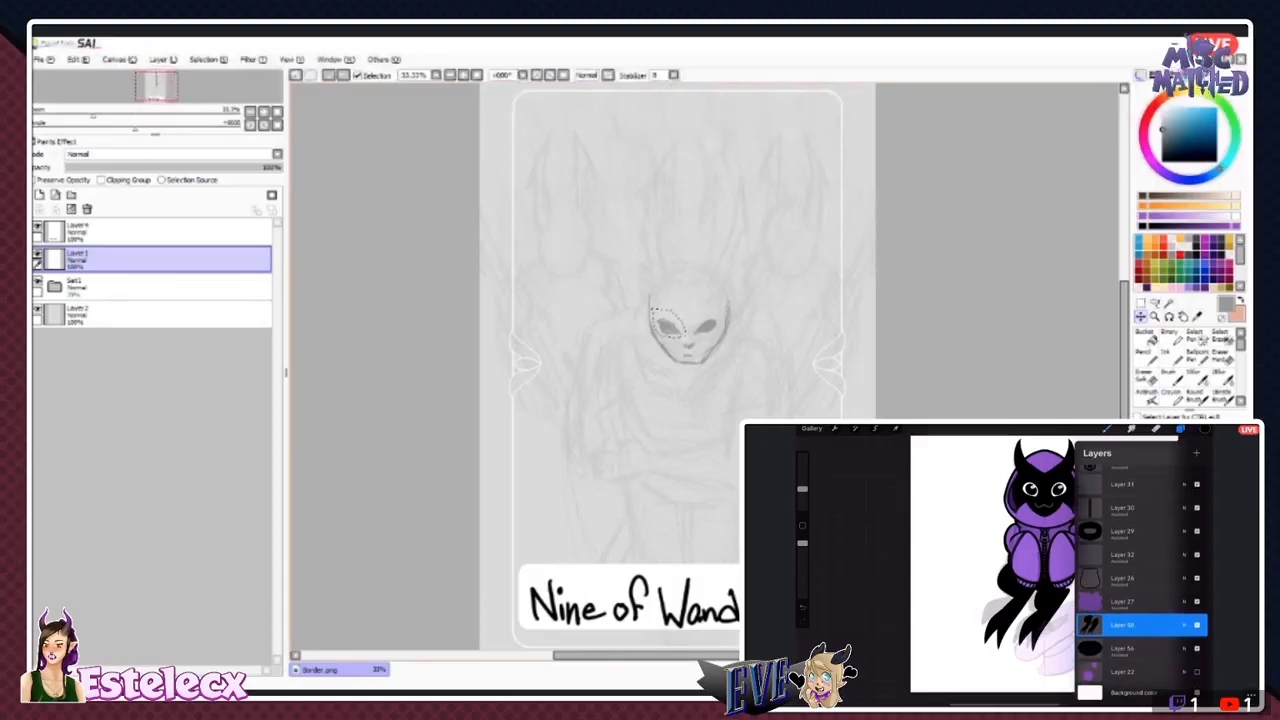
{"action": "left_click_drag", "start_coordinate": [668, 326], "coordinate": [667, 326]}
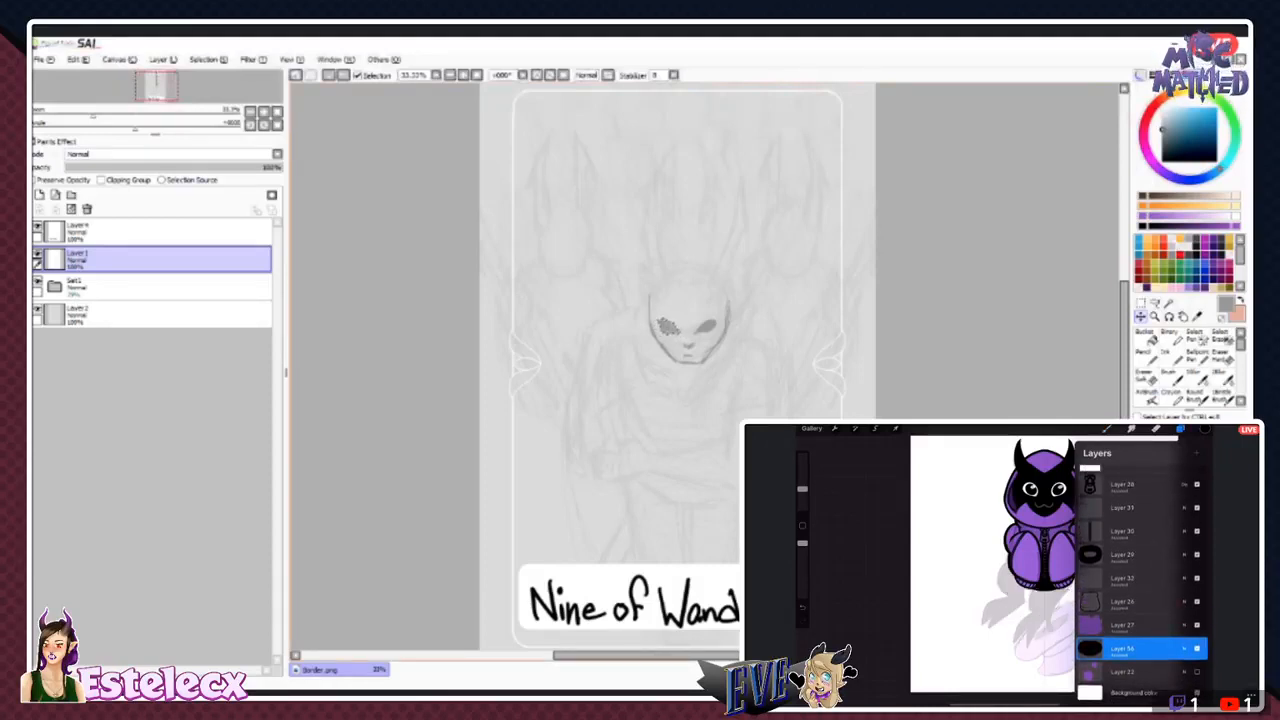
{"action": "left_click", "coordinate": [208, 60]}
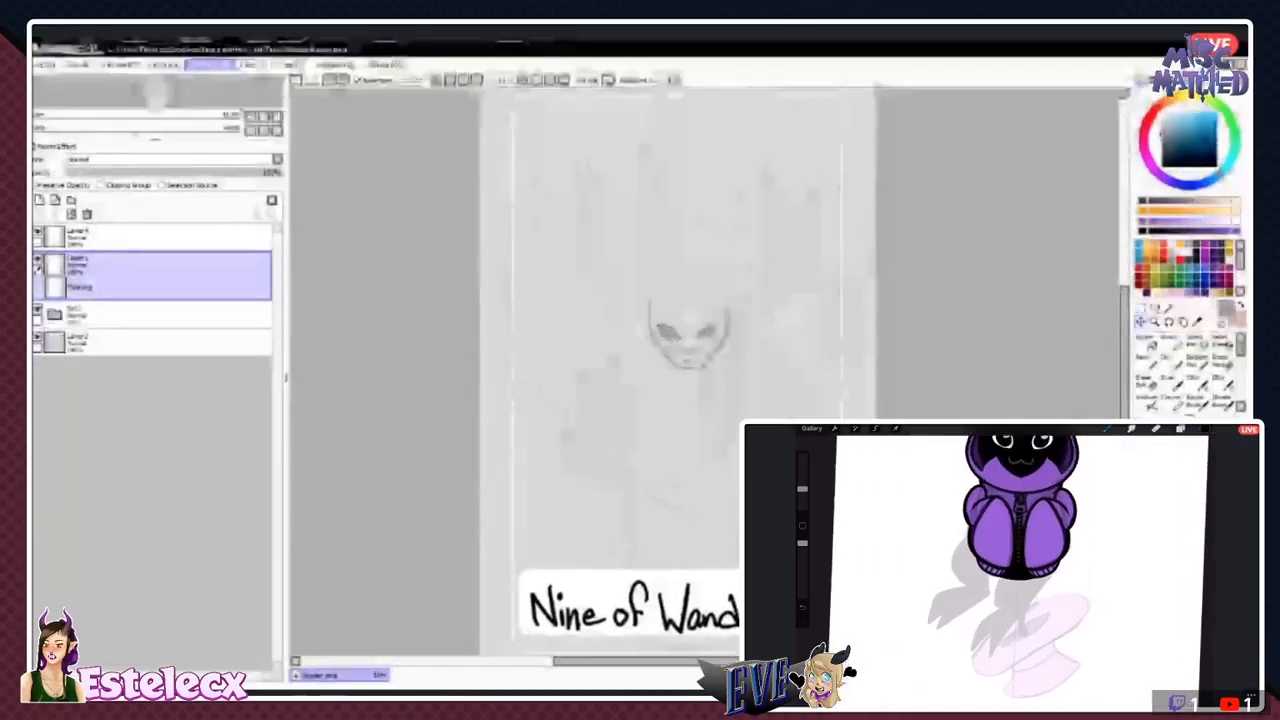
{"action": "key", "text": "ctrl+d"}
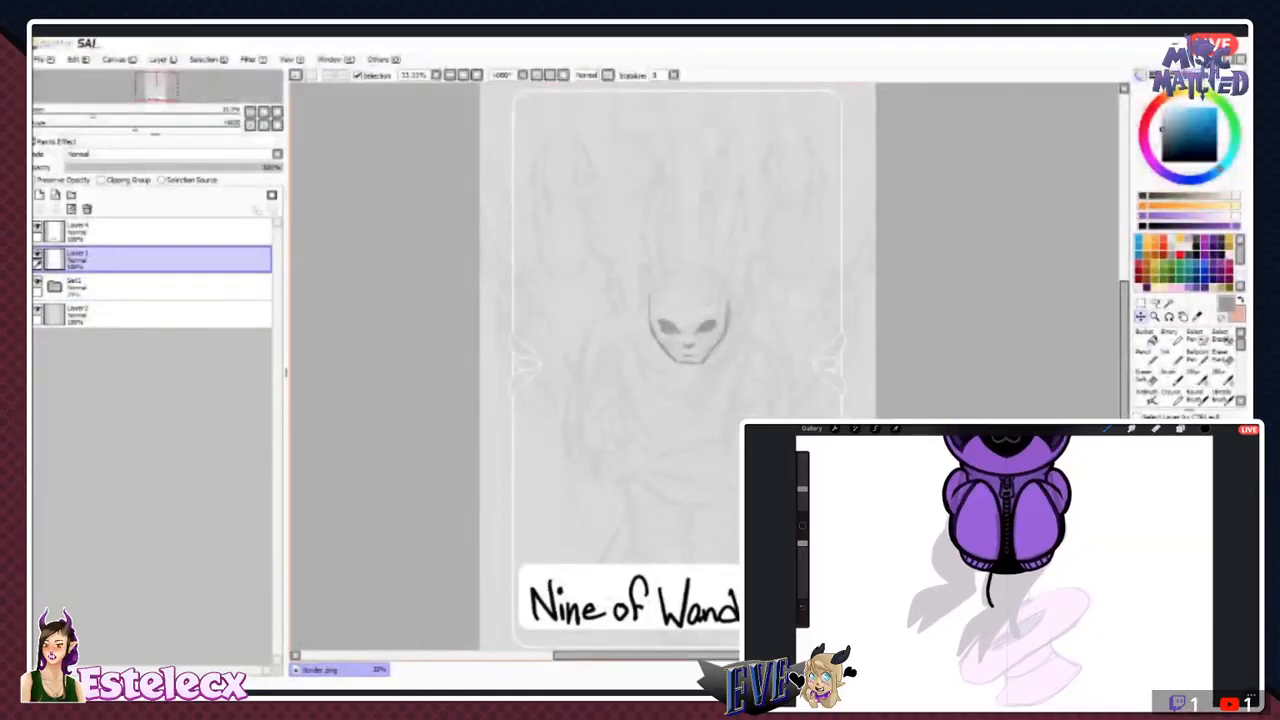
- Ink the shaded pointed ears on both sides of the face and two jagged horns rising from the head
{"action": "left_click", "coordinate": [1172, 357]}
{"action": "left_click_drag", "start_coordinate": [727, 323], "coordinate": [746, 290]}
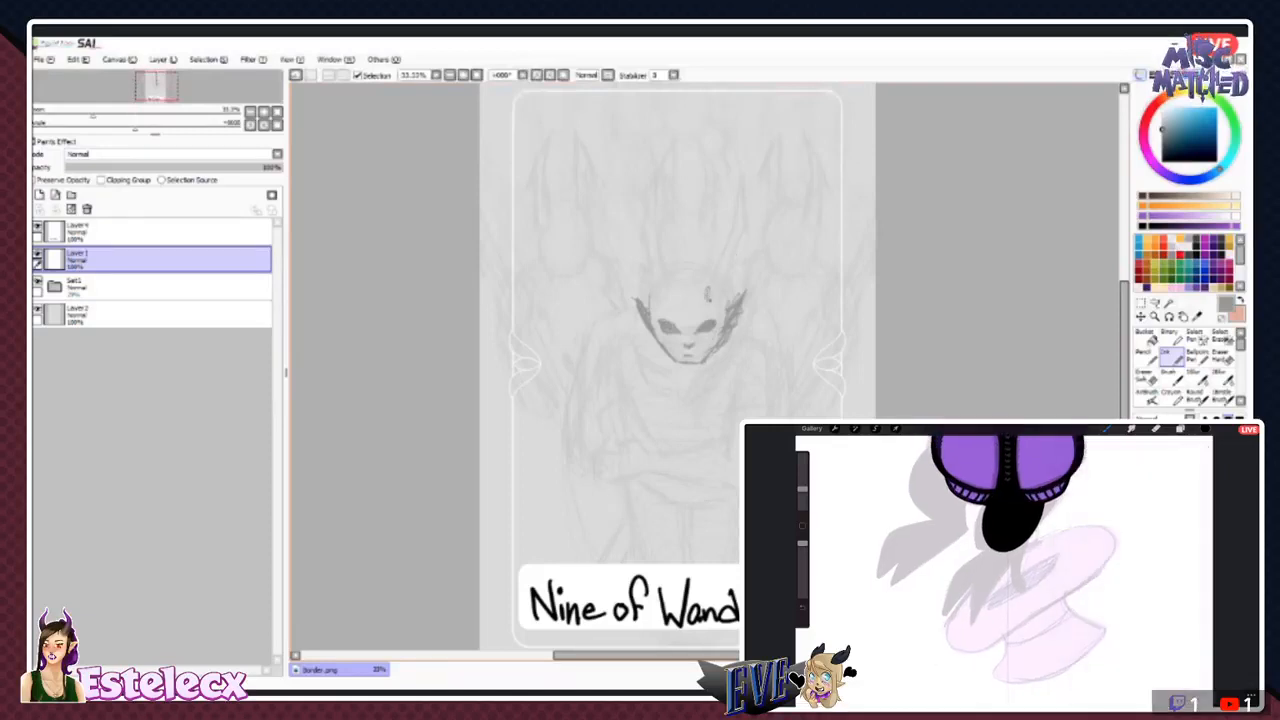
{"action": "mouse_move", "coordinate": [732, 246]}
{"action": "left_mouse_down"}
{"action": "mouse_move", "coordinate": [716, 277]}
{"action": "mouse_move", "coordinate": [743, 231]}
{"action": "mouse_move", "coordinate": [742, 180]}
{"action": "mouse_move", "coordinate": [760, 234]}
{"action": "left_mouse_up"}
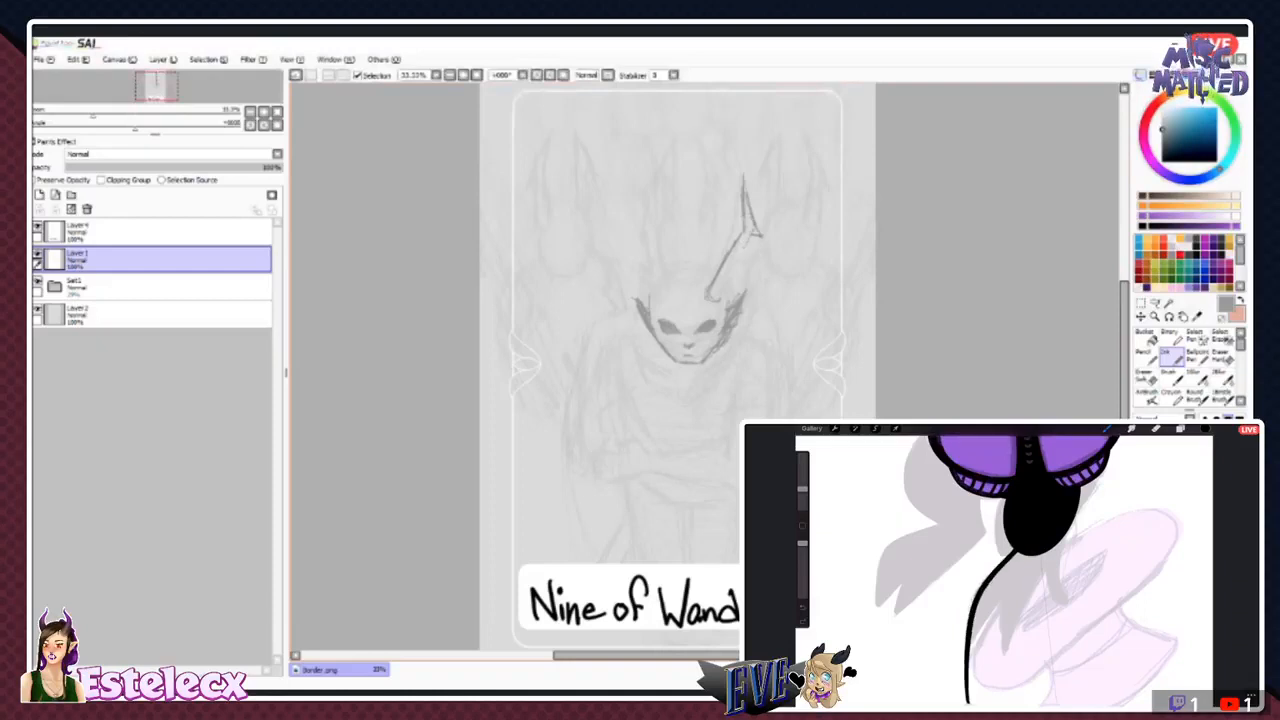
{"action": "mouse_move", "coordinate": [739, 257]}
{"action": "left_mouse_down"}
{"action": "mouse_move", "coordinate": [733, 270]}
{"action": "mouse_move", "coordinate": [744, 264]}
{"action": "left_mouse_up"}
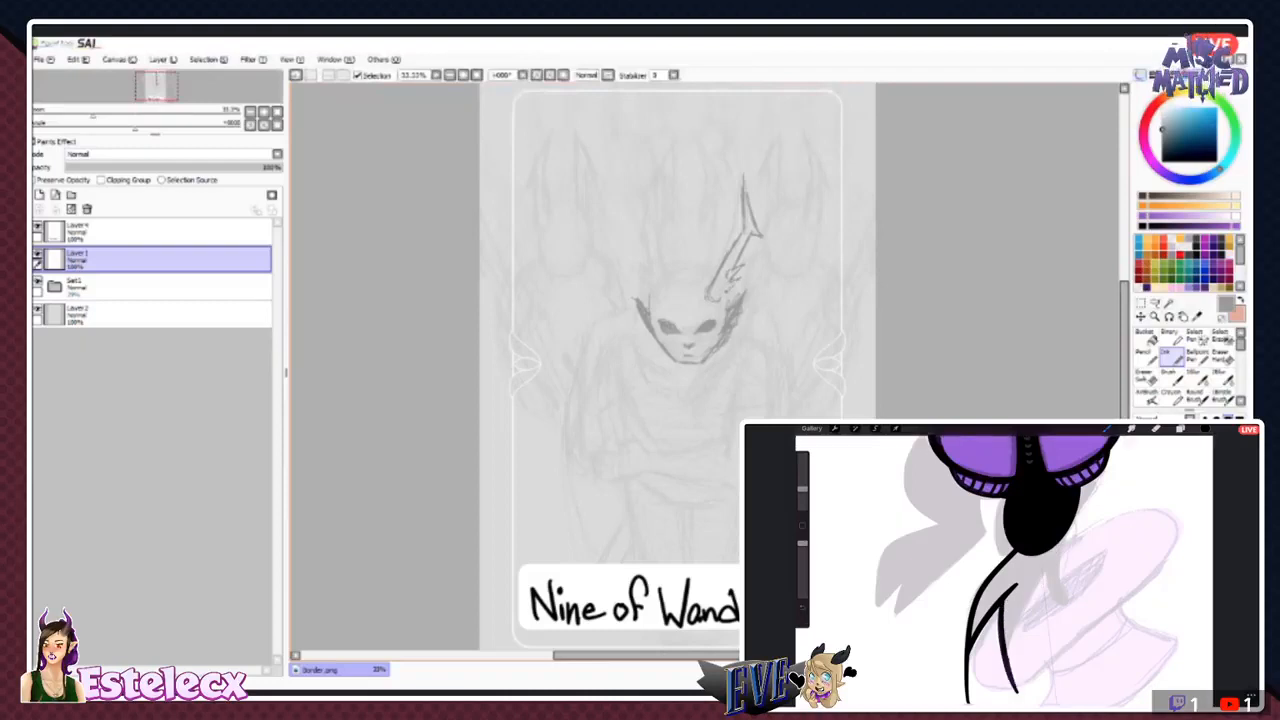
{"action": "left_click_drag", "start_coordinate": [735, 283], "coordinate": [724, 295]}
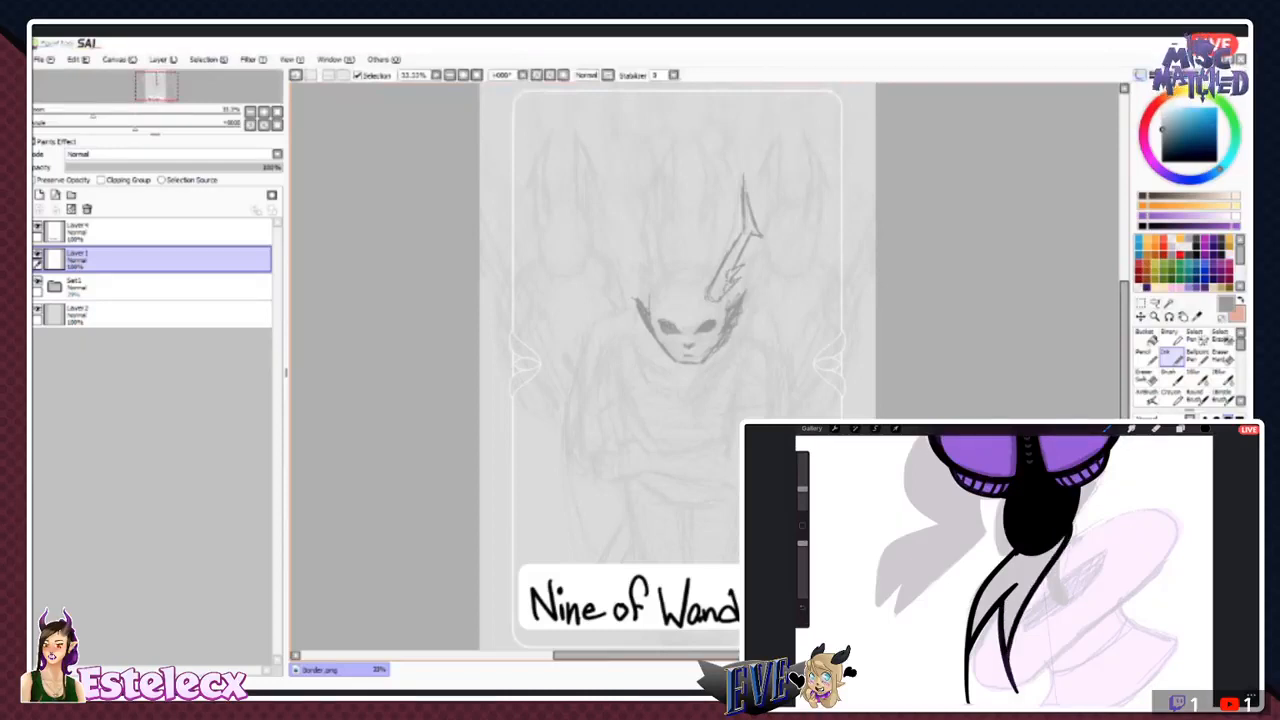
{"action": "mouse_move", "coordinate": [652, 239]}
{"action": "left_mouse_down"}
{"action": "mouse_move", "coordinate": [662, 290]}
{"action": "mouse_move", "coordinate": [655, 260]}
{"action": "left_mouse_up"}
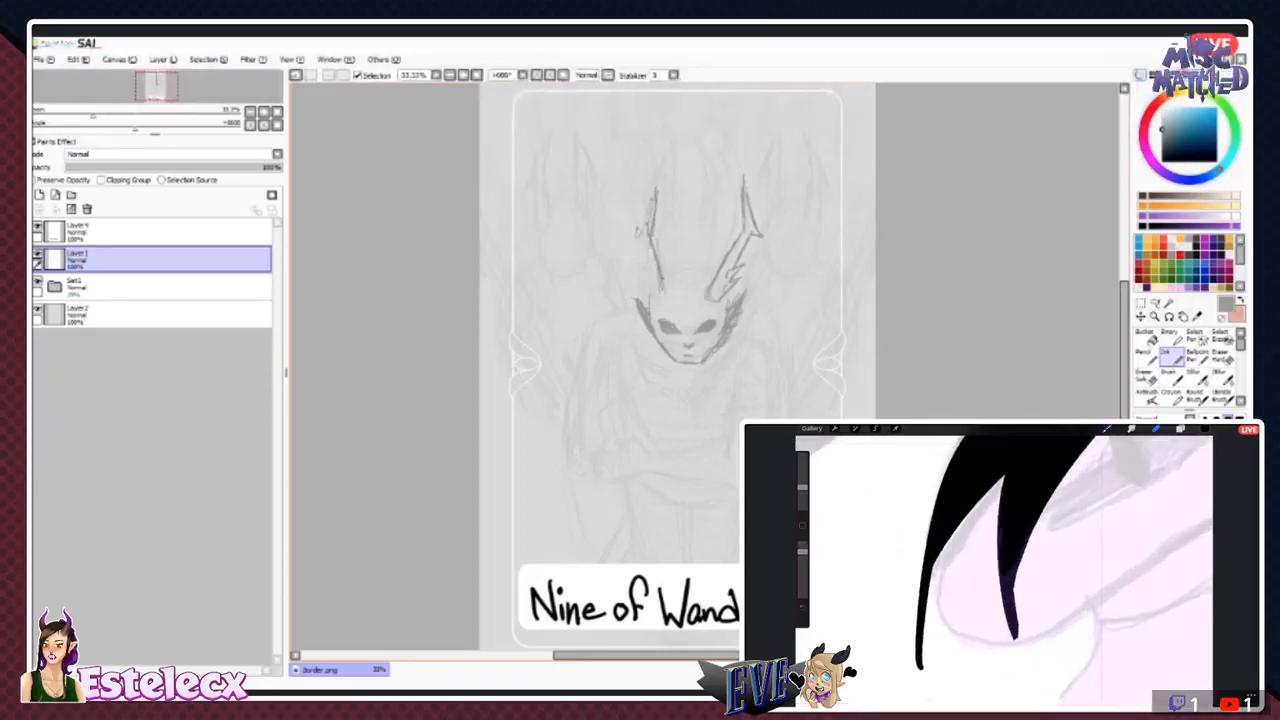
{"action": "mouse_move", "coordinate": [652, 202]}
{"action": "left_mouse_down"}
{"action": "mouse_move", "coordinate": [628, 248]}
{"action": "mouse_move", "coordinate": [656, 290]}
{"action": "mouse_move", "coordinate": [668, 286]}
{"action": "left_mouse_up"}
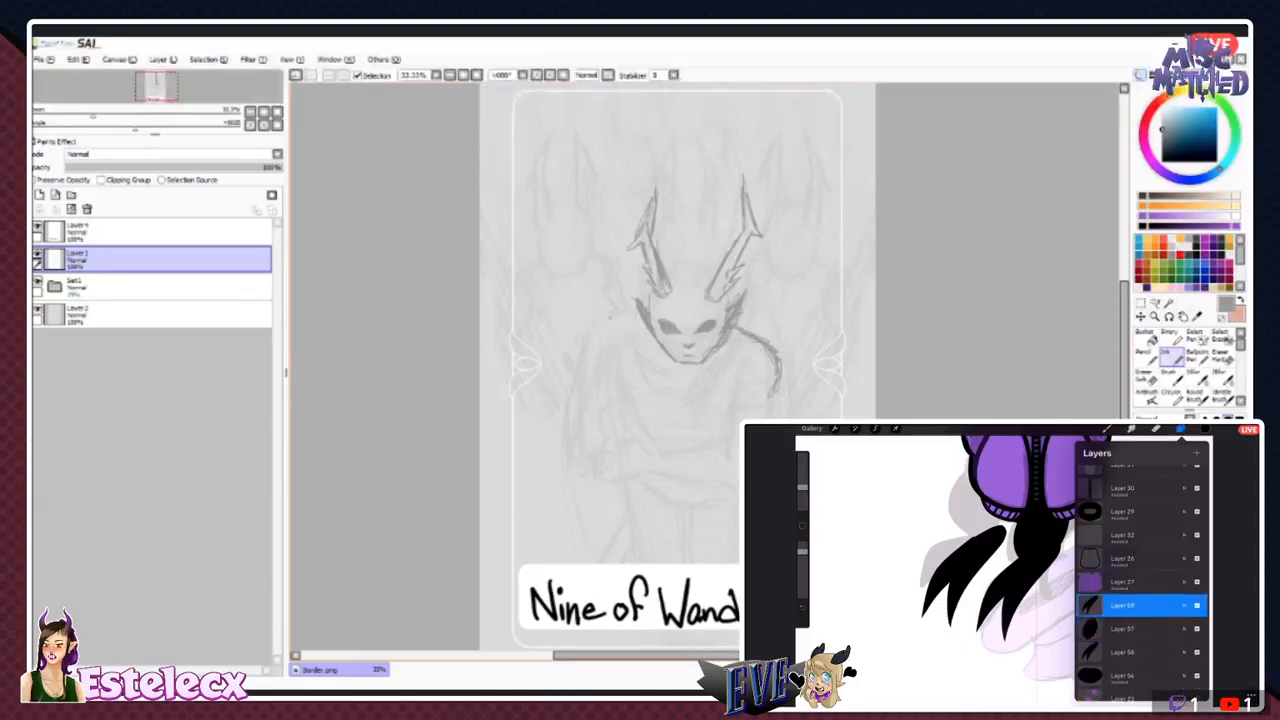
- Sketch the shoulders, folded arms, collar and hair, with the raised hand gripping a tall pointed staff
{"action": "mouse_move", "coordinate": [598, 320]}
{"action": "left_mouse_down"}
{"action": "mouse_move", "coordinate": [592, 334]}
{"action": "mouse_move", "coordinate": [632, 316]}
{"action": "mouse_move", "coordinate": [632, 339]}
{"action": "mouse_move", "coordinate": [615, 342]}
{"action": "left_mouse_up"}
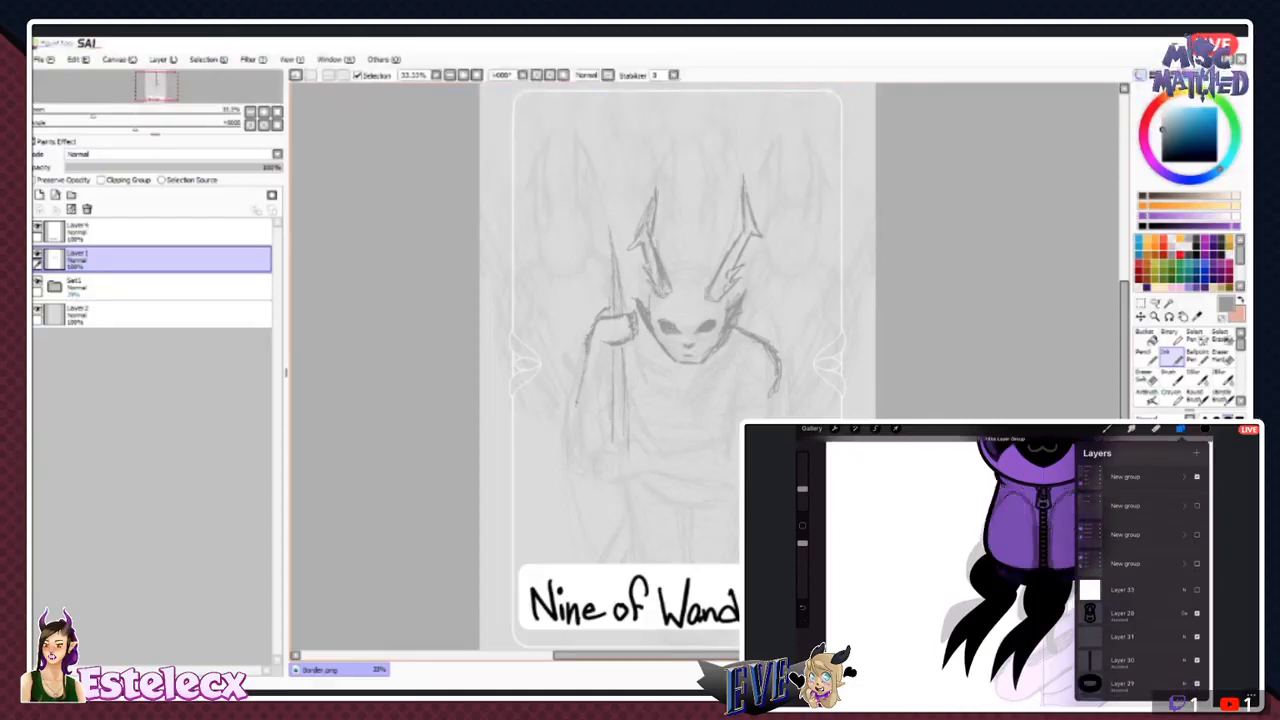
{"action": "mouse_move", "coordinate": [578, 412]}
{"action": "left_mouse_down"}
{"action": "mouse_move", "coordinate": [578, 435]}
{"action": "mouse_move", "coordinate": [600, 441]}
{"action": "left_mouse_up"}
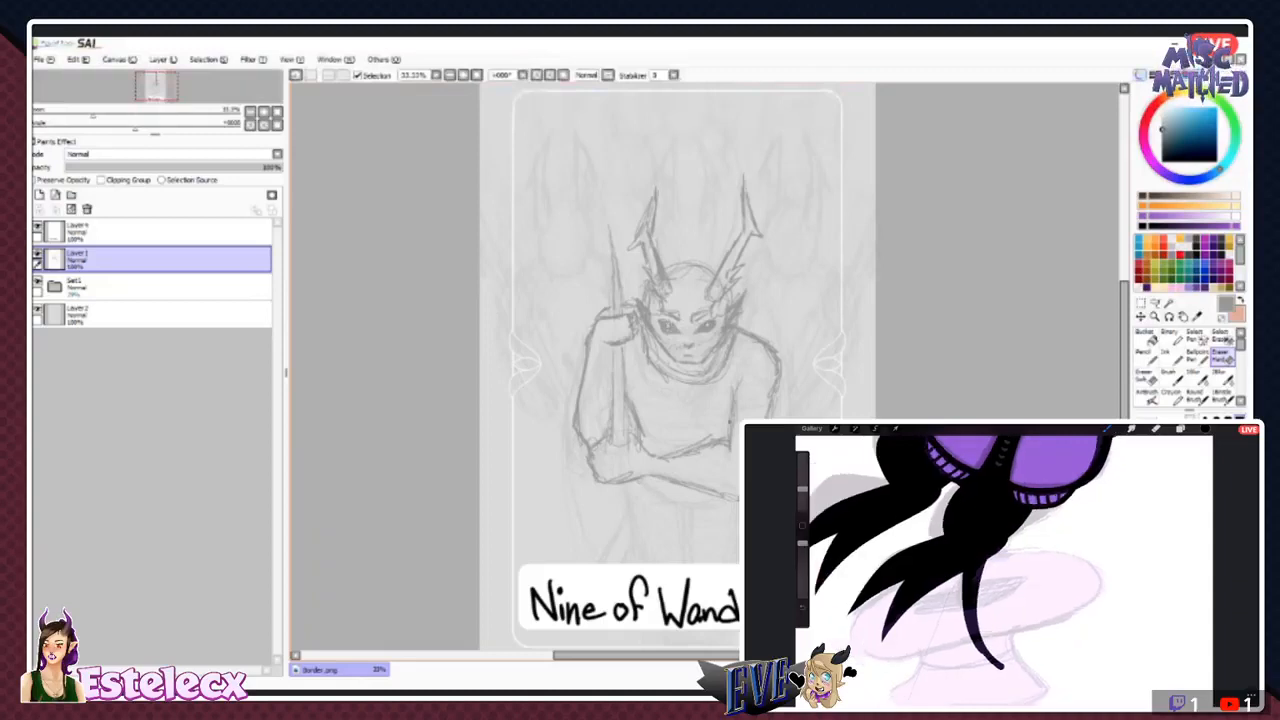
{"action": "left_click", "coordinate": [1171, 357]}
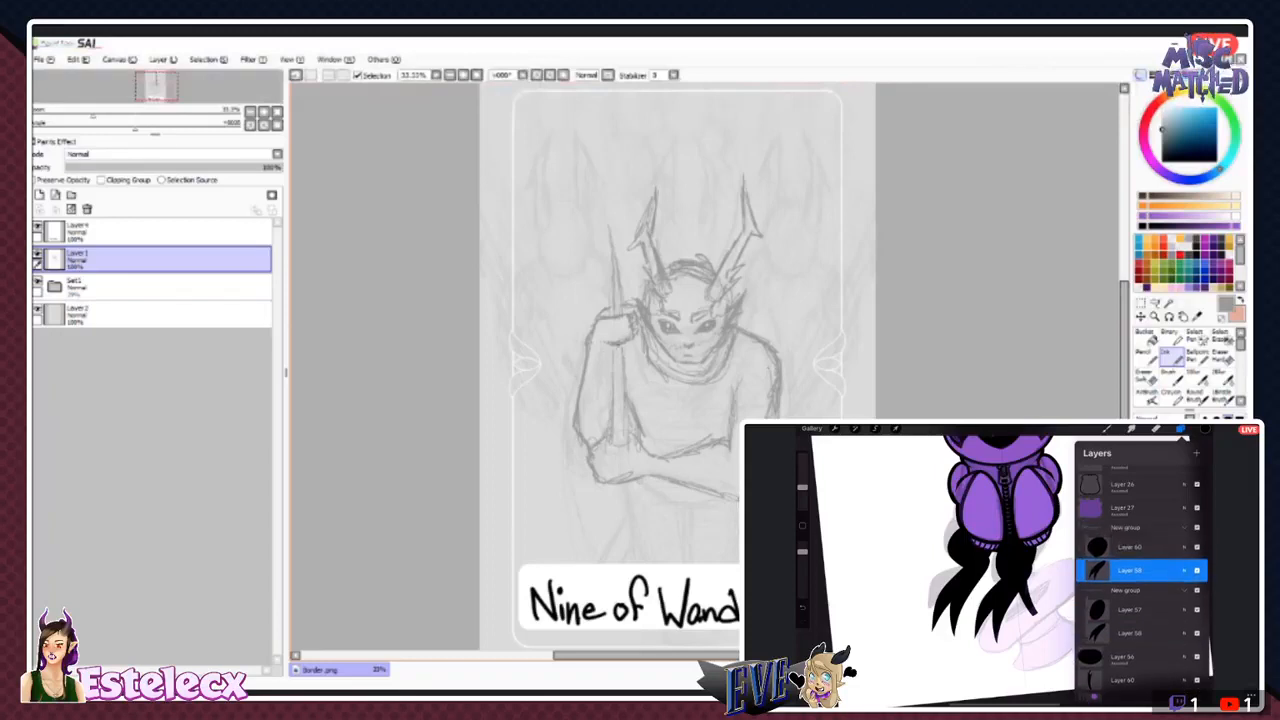
- Try extending the staff below the forearm toward the title plate
{"action": "left_click_drag", "start_coordinate": [634, 498], "coordinate": [628, 577]}
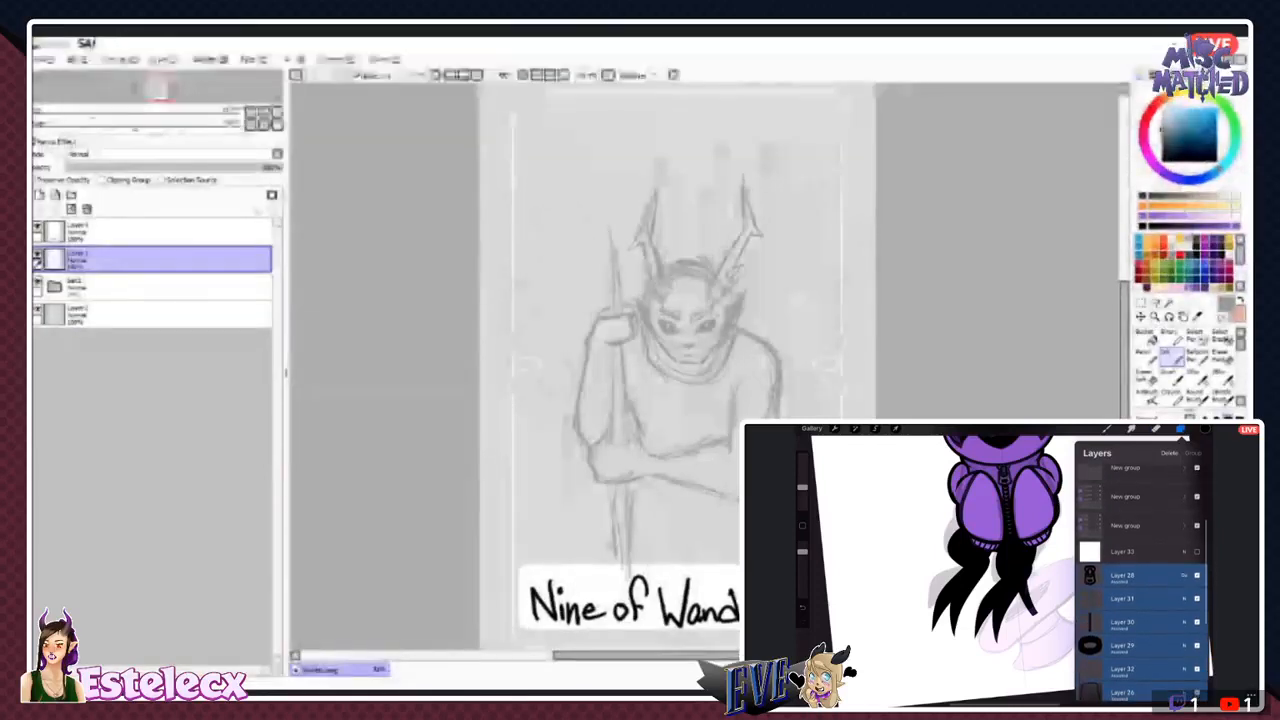
{"action": "mouse_move", "coordinate": [110, 264]}
{"action": "left_mouse_down"}
{"action": "mouse_move", "coordinate": [110, 301]}
{"action": "mouse_move", "coordinate": [110, 246]}
{"action": "left_mouse_up"}
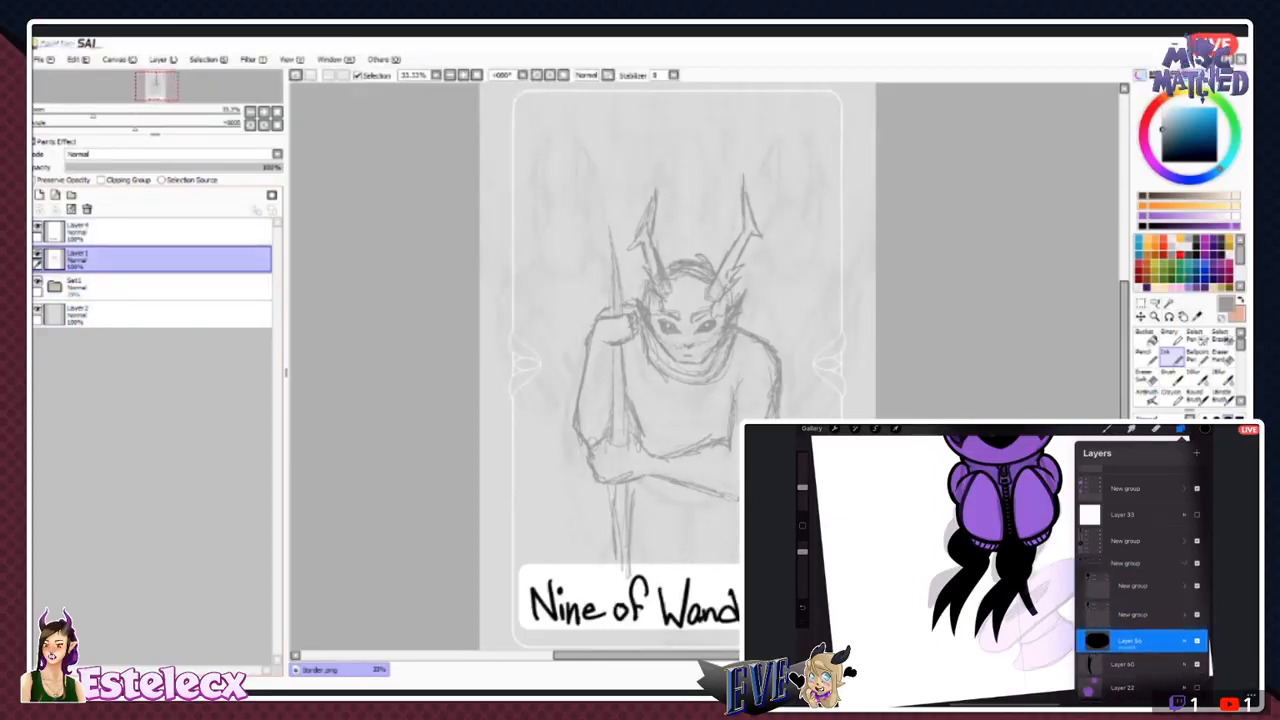
{"action": "left_click", "coordinate": [38, 254]}
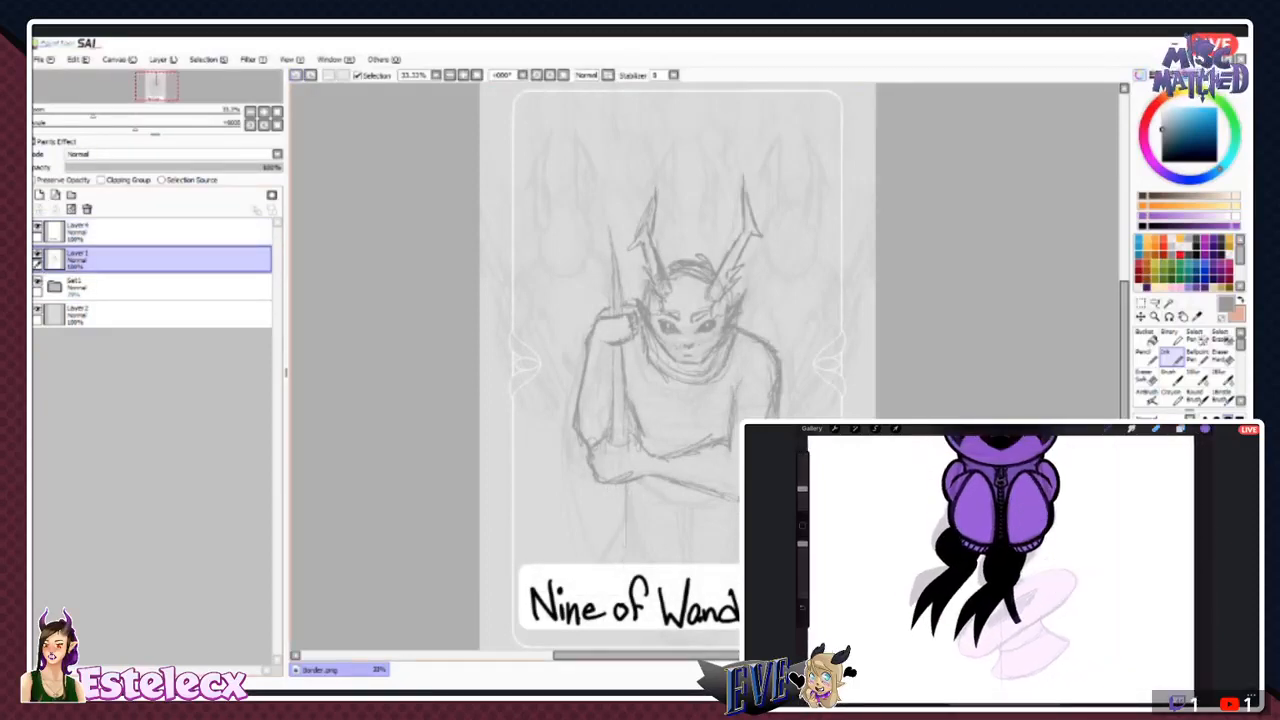
- Lasso the whole horned figure, cut and paste it onto its own layer, and place Layer1 above that layer
{"action": "left_click_drag", "start_coordinate": [736, 138], "coordinate": [786, 375]}
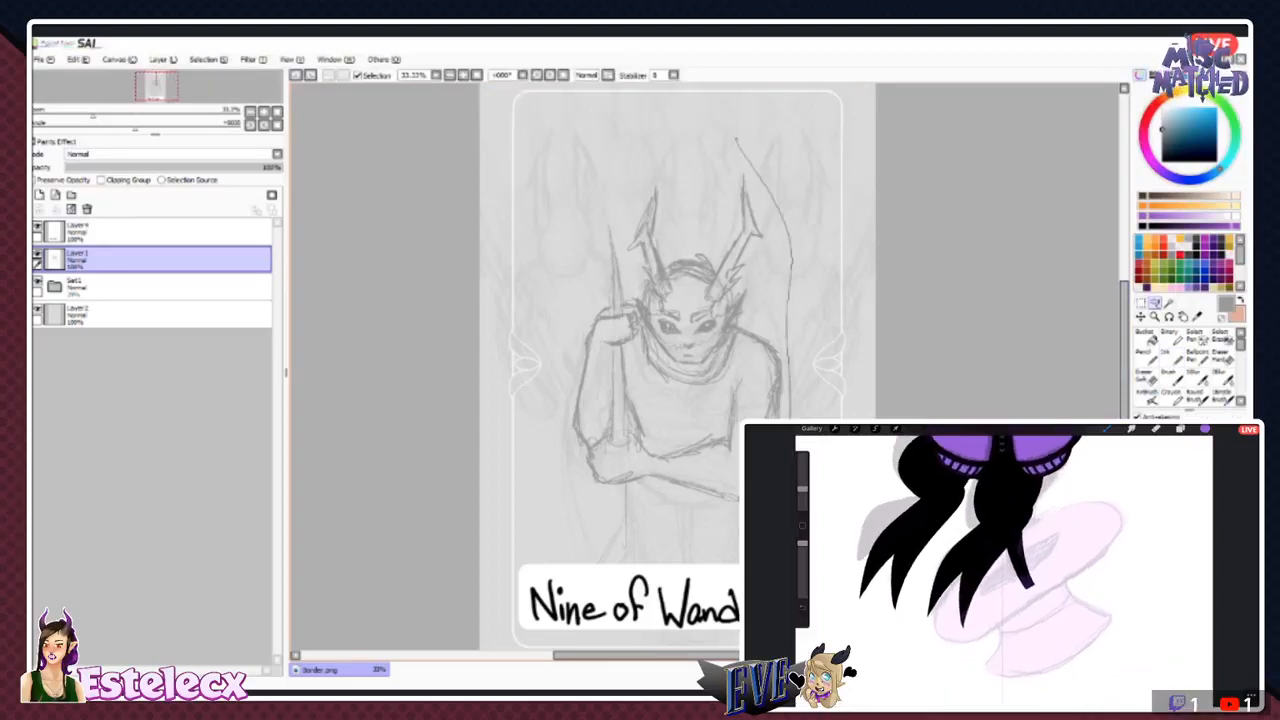
{"action": "key", "text": "ctrl+z"}
{"action": "mouse_move", "coordinate": [680, 132]}
{"action": "left_mouse_down"}
{"action": "mouse_move", "coordinate": [790, 206]}
{"action": "mouse_move", "coordinate": [800, 400]}
{"action": "left_mouse_up"}
{"action": "mouse_move", "coordinate": [725, 533]}
{"action": "left_mouse_down"}
{"action": "mouse_move", "coordinate": [646, 543]}
{"action": "mouse_move", "coordinate": [568, 518]}
{"action": "mouse_move", "coordinate": [550, 381]}
{"action": "mouse_move", "coordinate": [613, 178]}
{"action": "mouse_move", "coordinate": [676, 135]}
{"action": "left_mouse_up"}
{"action": "key", "text": "ctrl+c"}
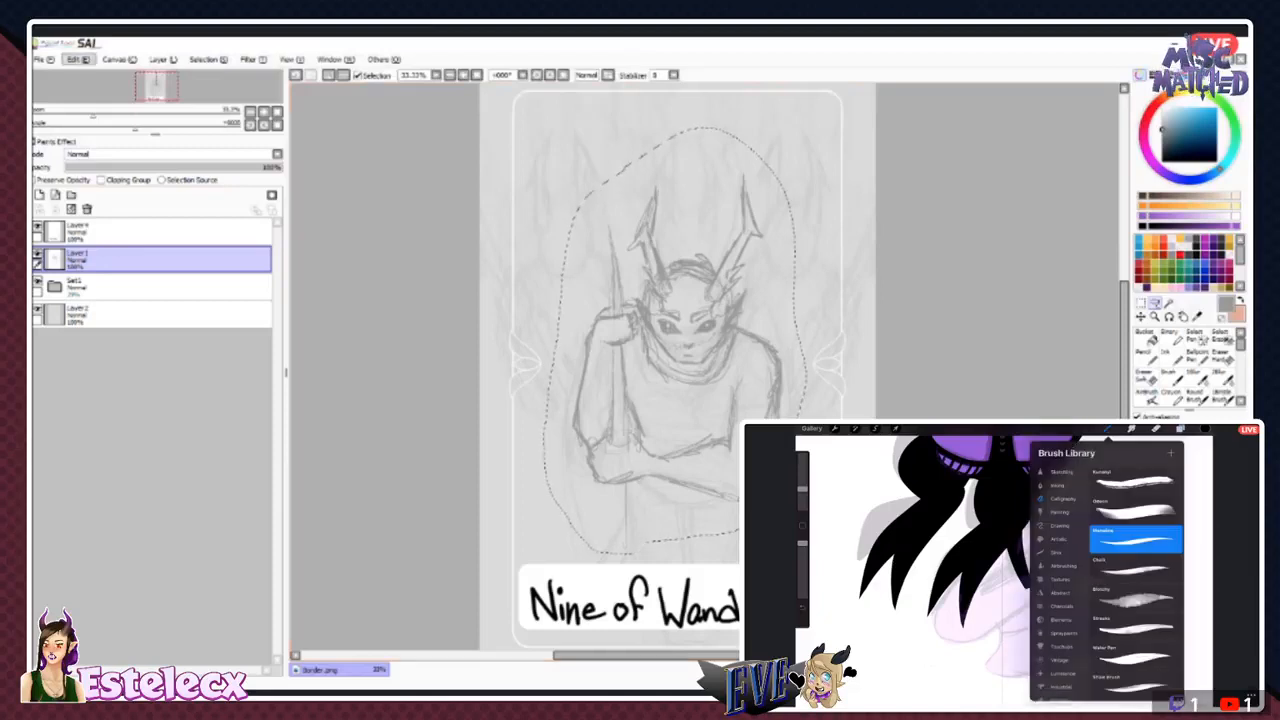
{"action": "key", "text": "ctrl+x"}
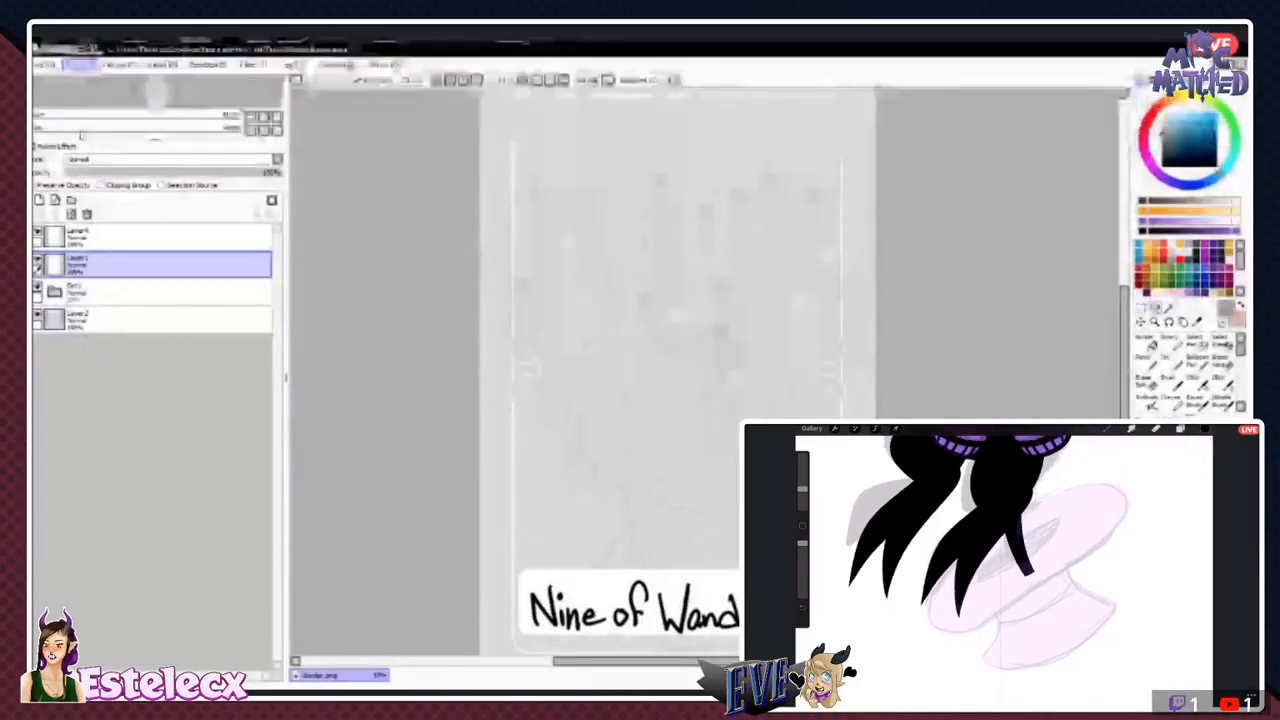
{"action": "key", "text": "ctrl+v"}
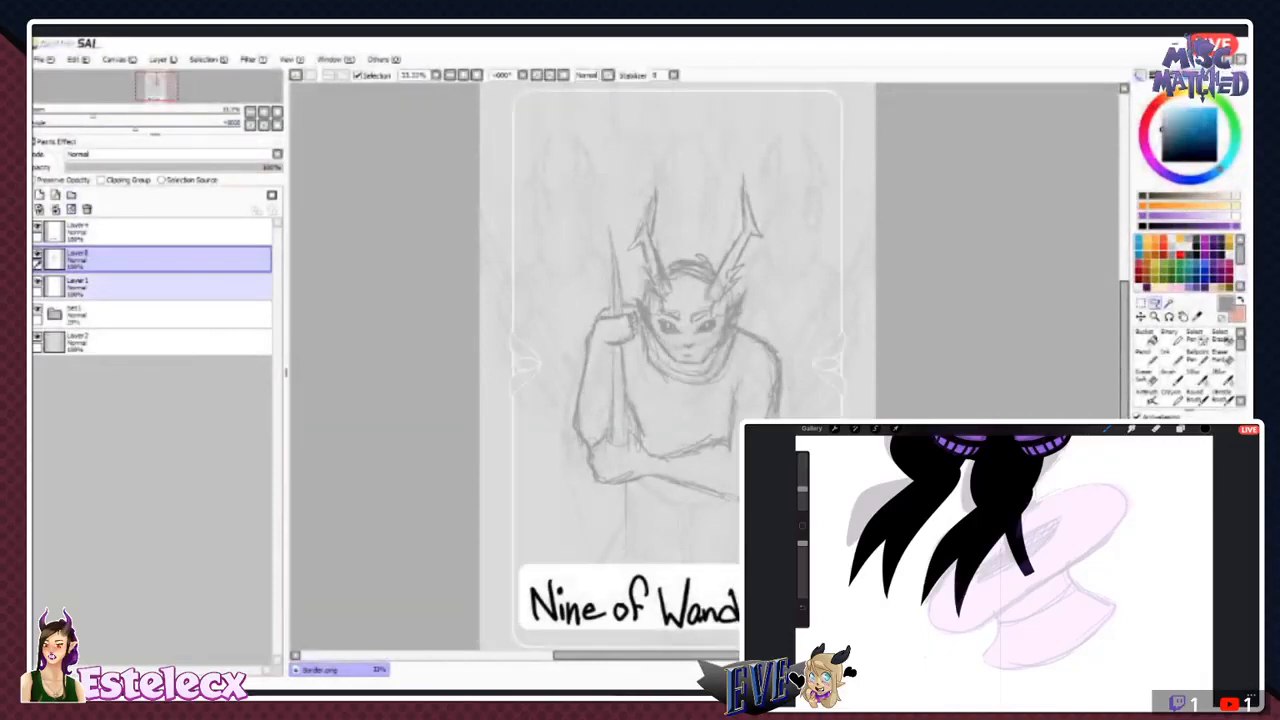
{"action": "left_click_drag", "start_coordinate": [150, 286], "coordinate": [150, 240]}
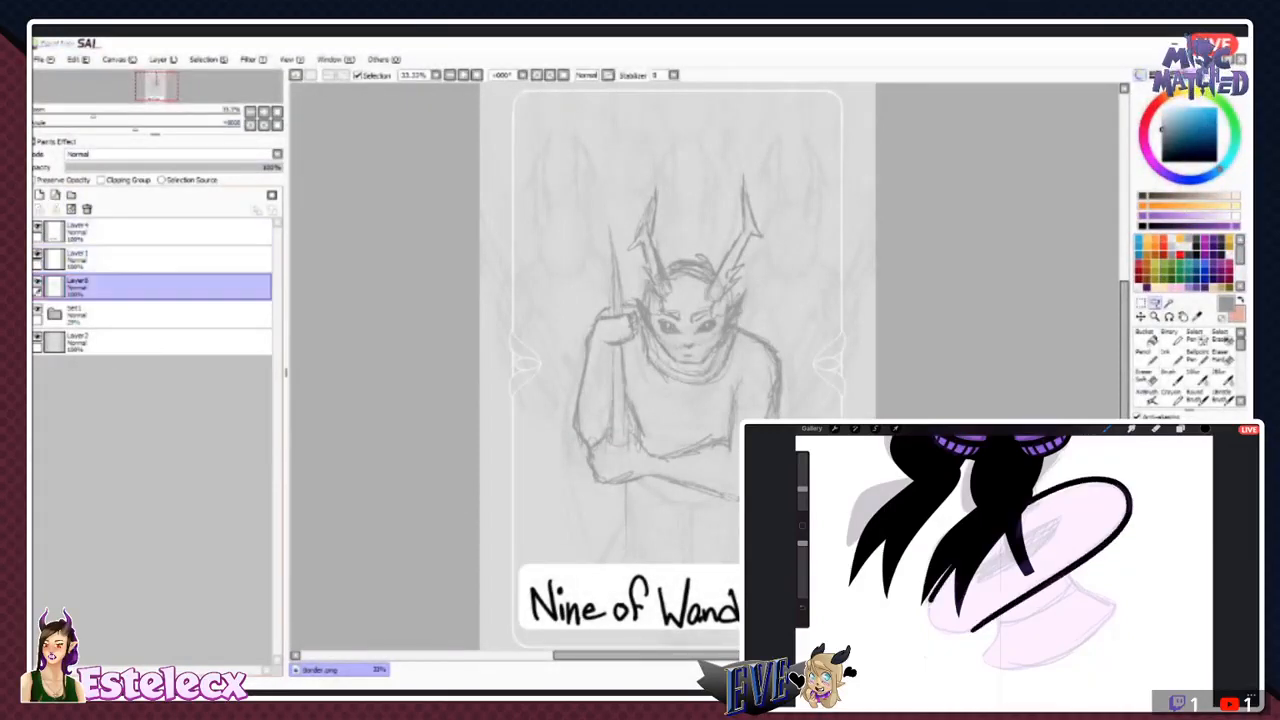
{"action": "left_click", "coordinate": [150, 259], "text": "ctrl"}
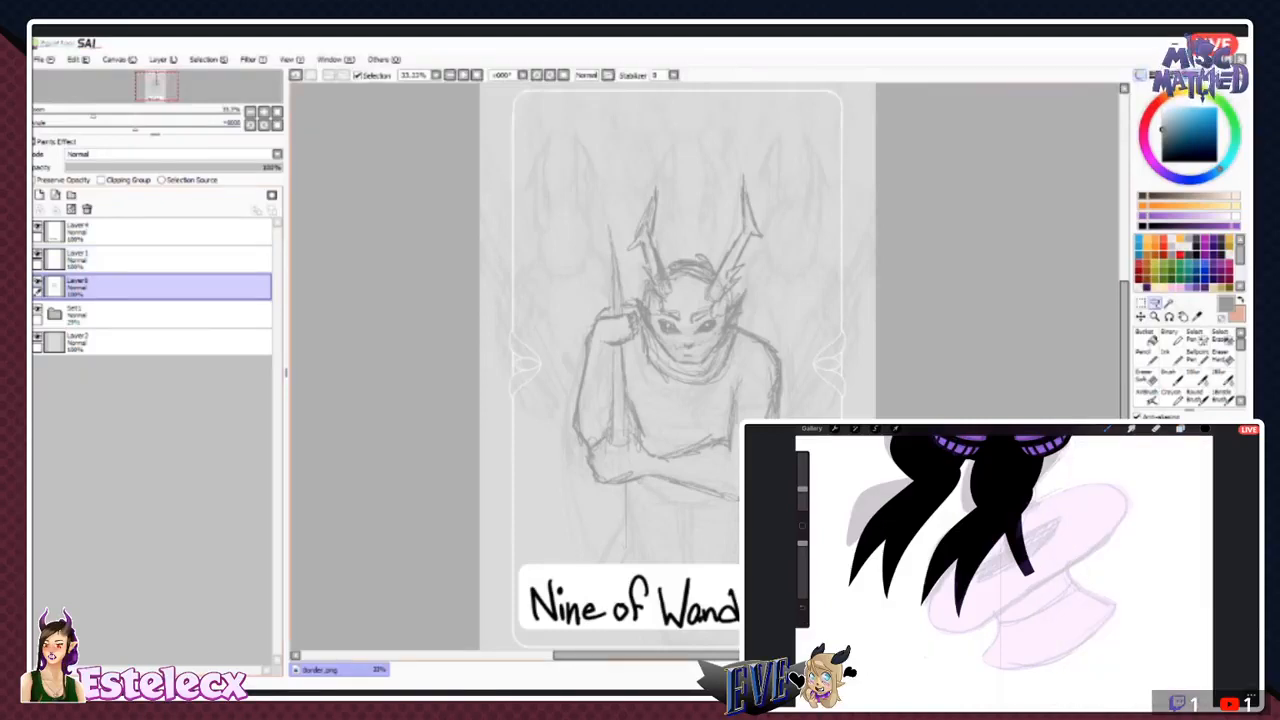
{"action": "left_click_drag", "start_coordinate": [739, 380], "coordinate": [716, 440]}
{"action": "key", "text": "ctrl+d"}
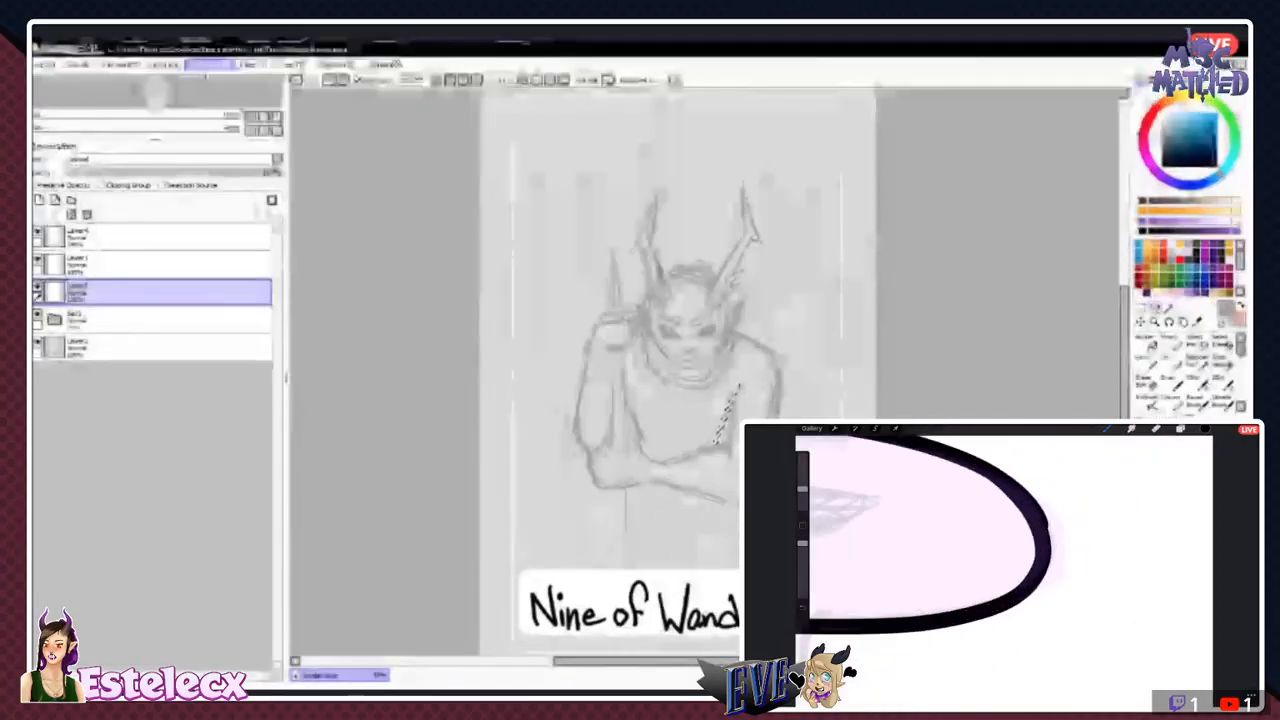
- Strengthen the line between chest and upper arm, and refine the forearm and the fingers wrapped around the staff
{"action": "left_click", "coordinate": [1171, 357]}
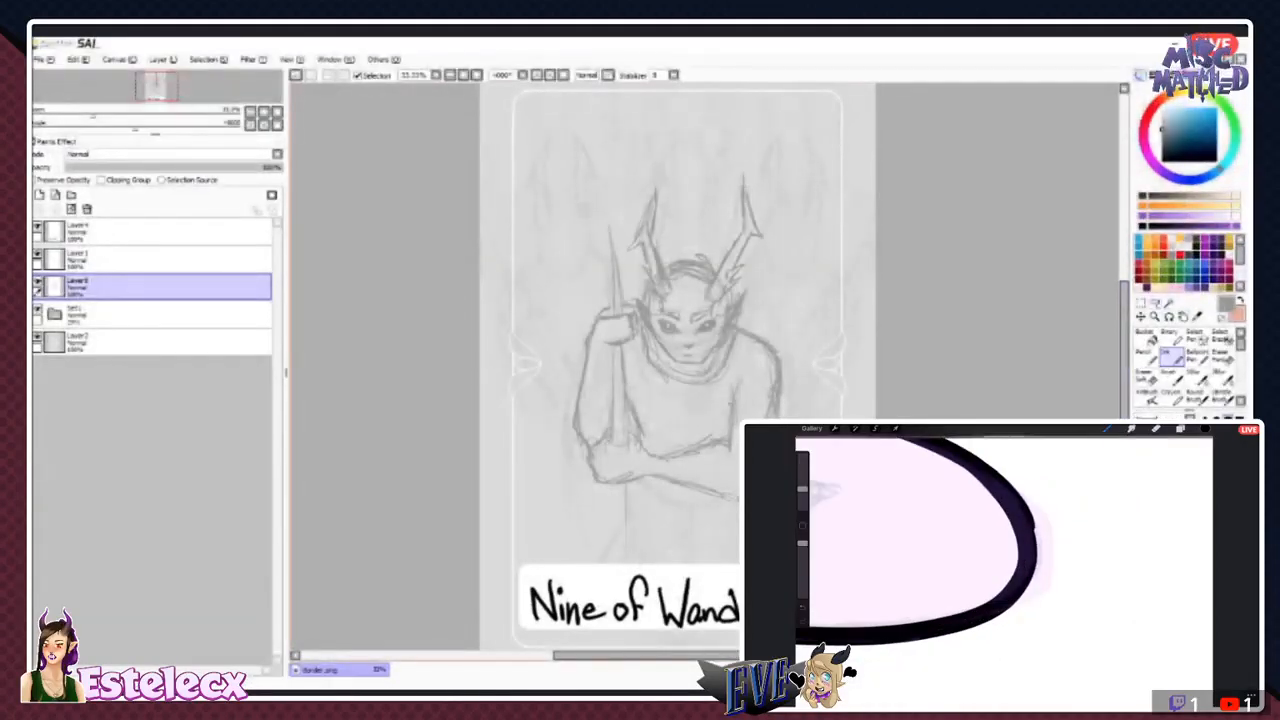
{"action": "mouse_move", "coordinate": [717, 447]}
{"action": "left_mouse_down"}
{"action": "mouse_move", "coordinate": [726, 461]}
{"action": "mouse_move", "coordinate": [738, 394]}
{"action": "left_mouse_up"}
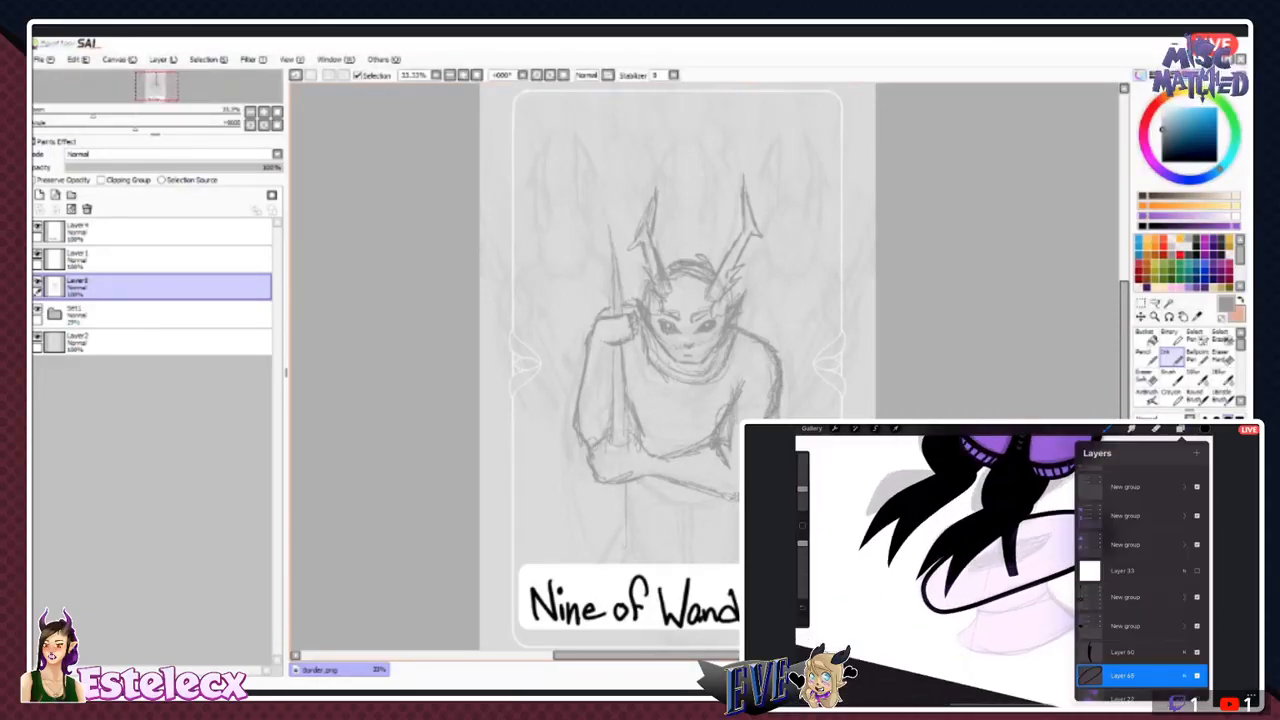
{"action": "left_click_drag", "start_coordinate": [714, 486], "coordinate": [735, 499]}
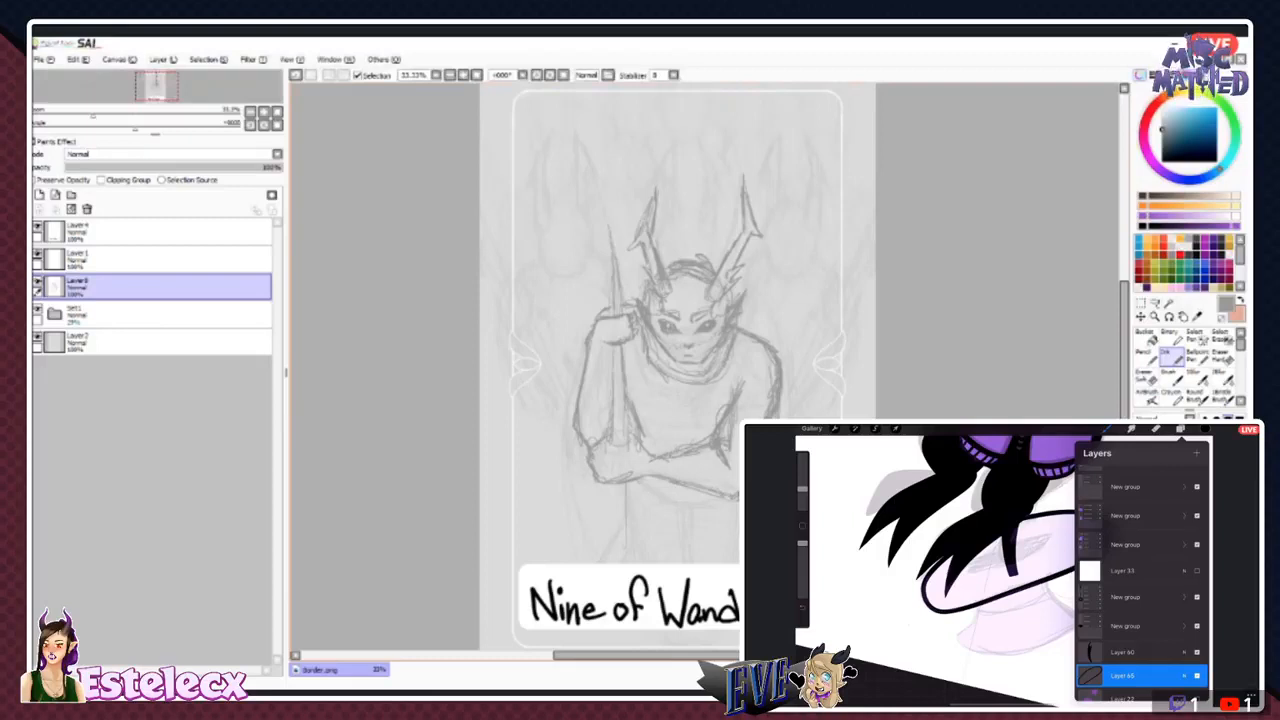
{"action": "key", "text": "e"}
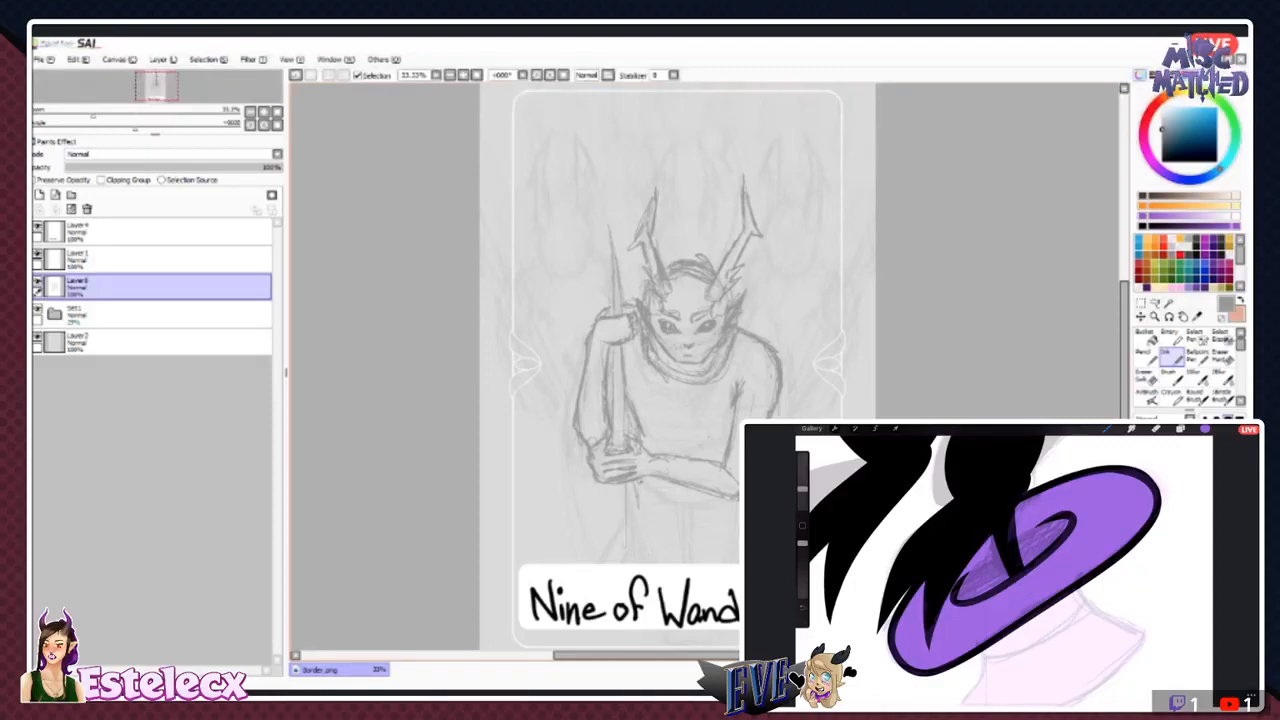
- Extend the staff's tip upward into a long tapering point, and sketch its lower end and the legs below the folded arms
{"action": "left_click", "coordinate": [1180, 428]}
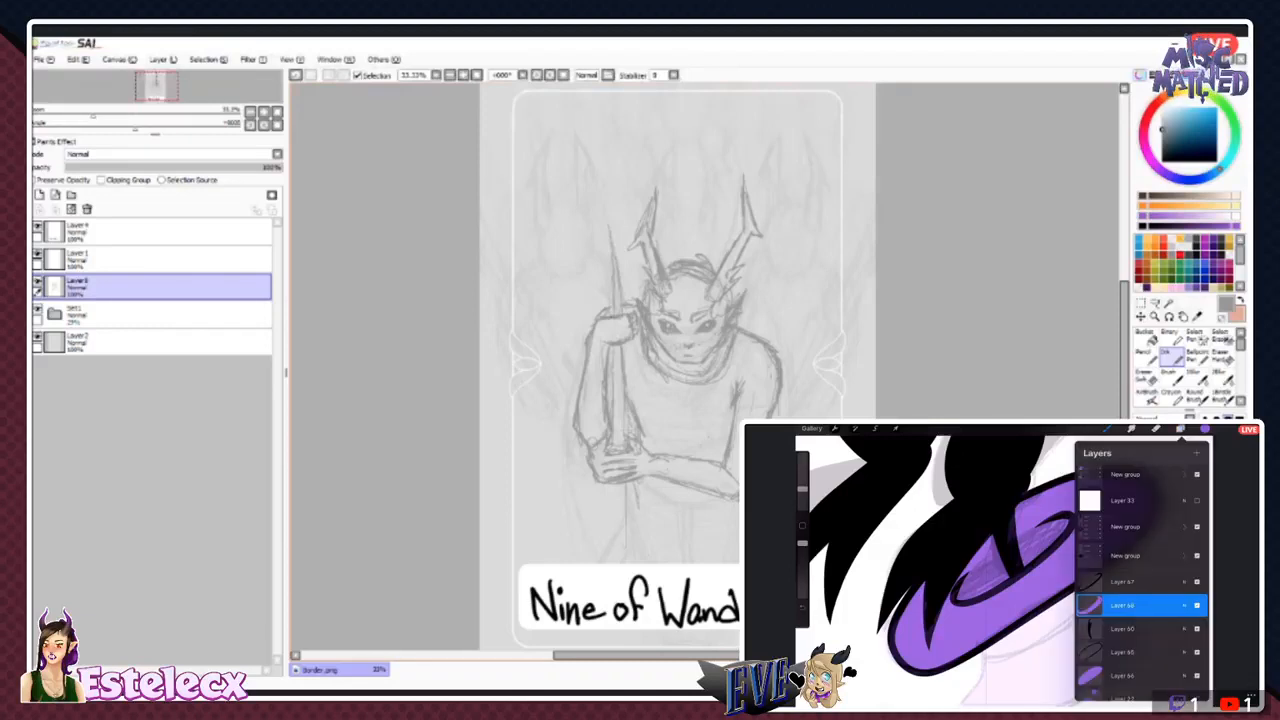
{"action": "left_click_drag", "start_coordinate": [603, 212], "coordinate": [609, 281]}
{"action": "left_click_drag", "start_coordinate": [597, 174], "coordinate": [615, 256]}
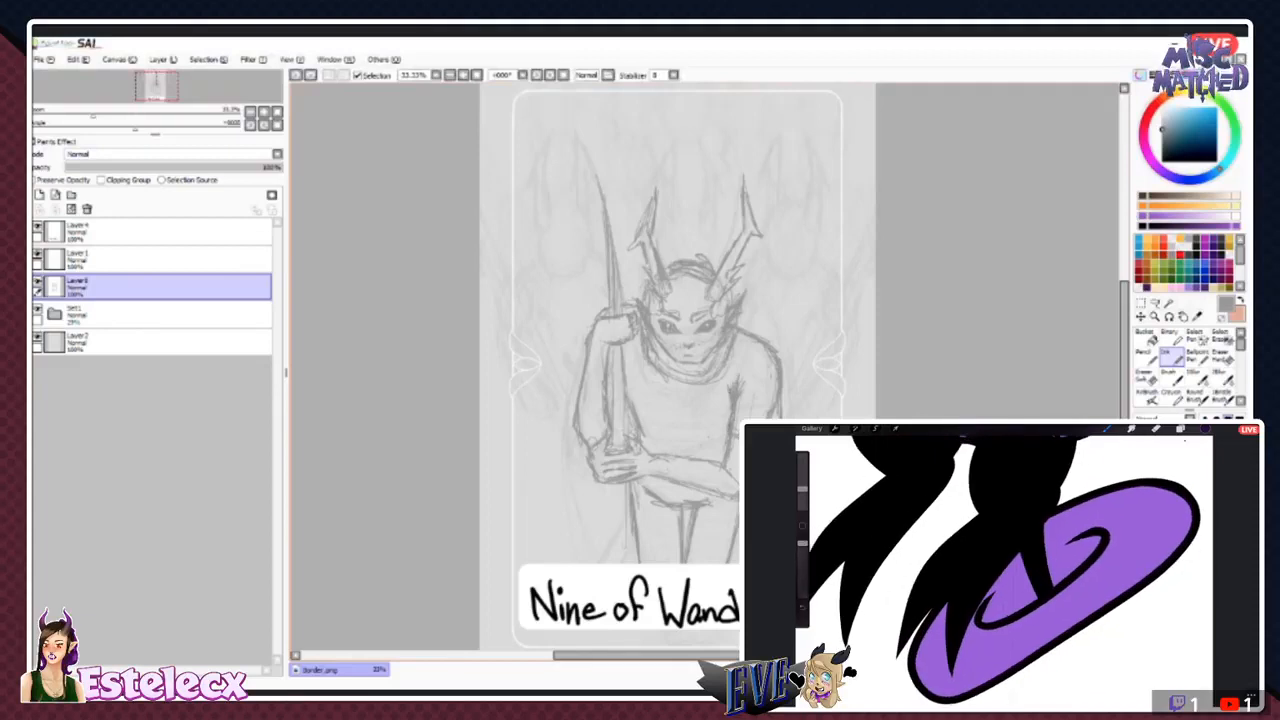
- Rework the face with a furrowed brow and stronger nose and mouth, lasso and adjust the eye nearest the staff, and add a beard
{"action": "key", "text": "e"}
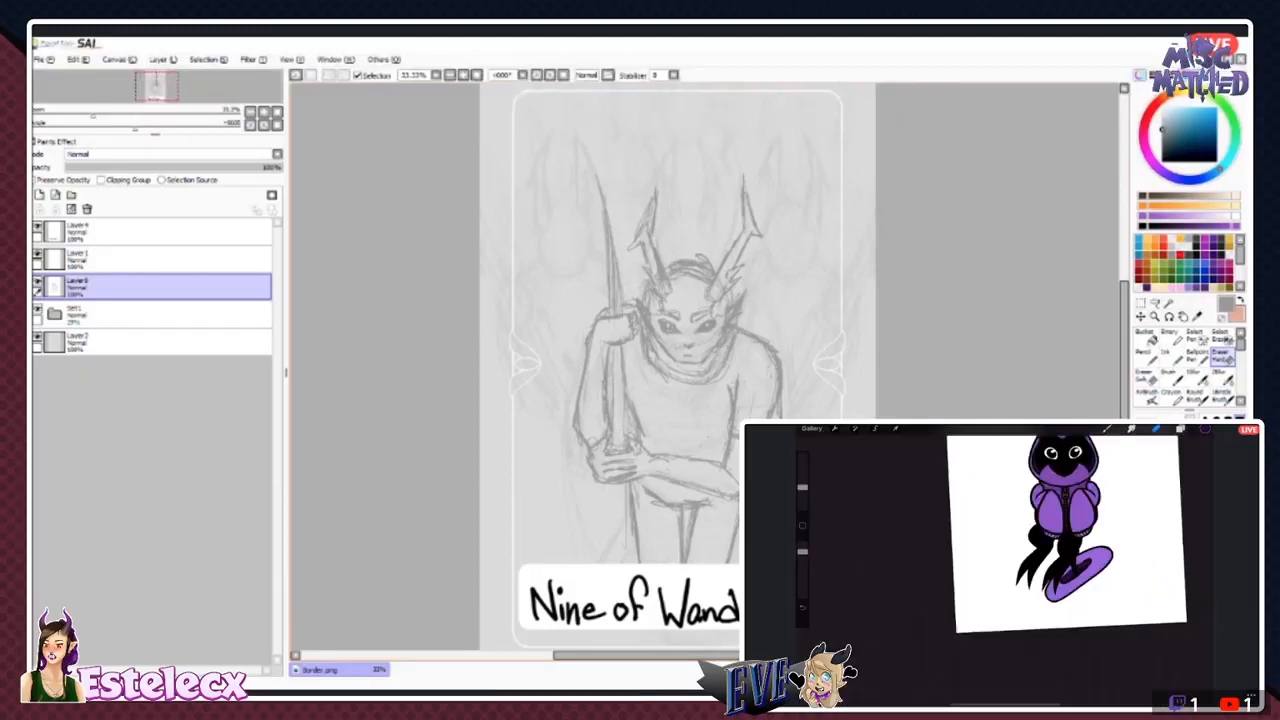
{"action": "key", "text": "n"}
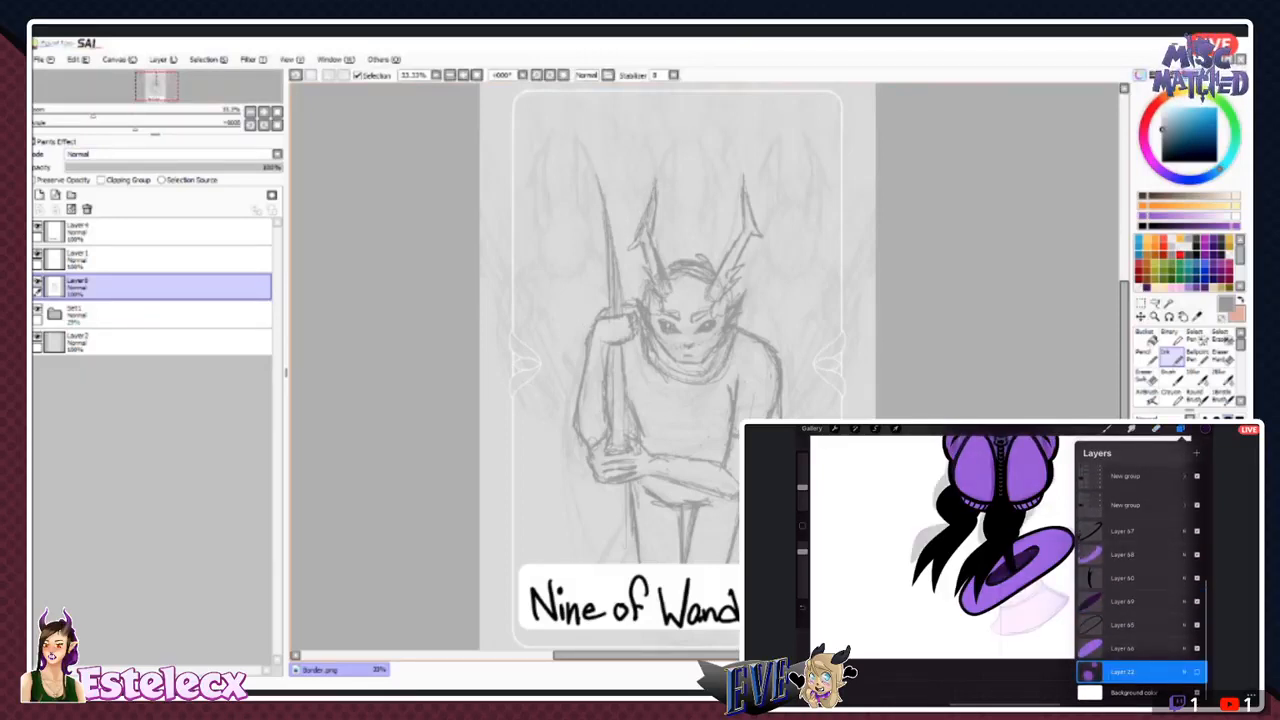
{"action": "key", "text": "e"}
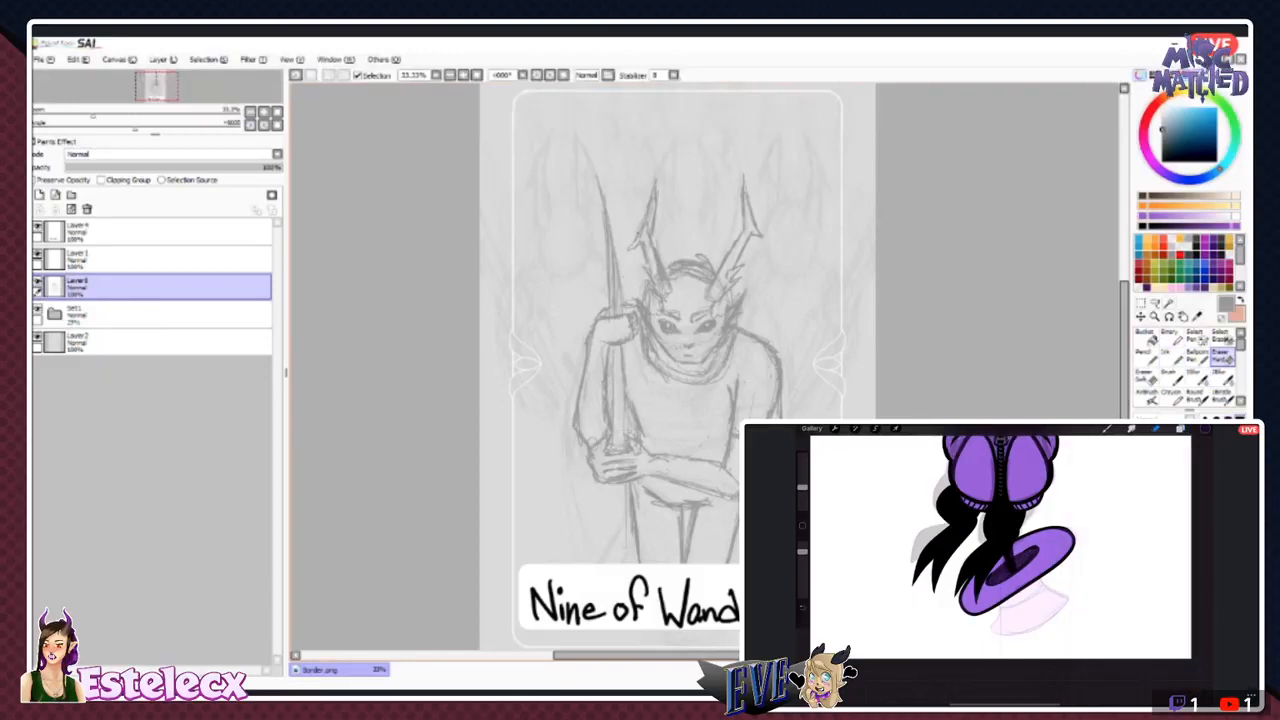
{"action": "left_click", "coordinate": [1171, 357]}
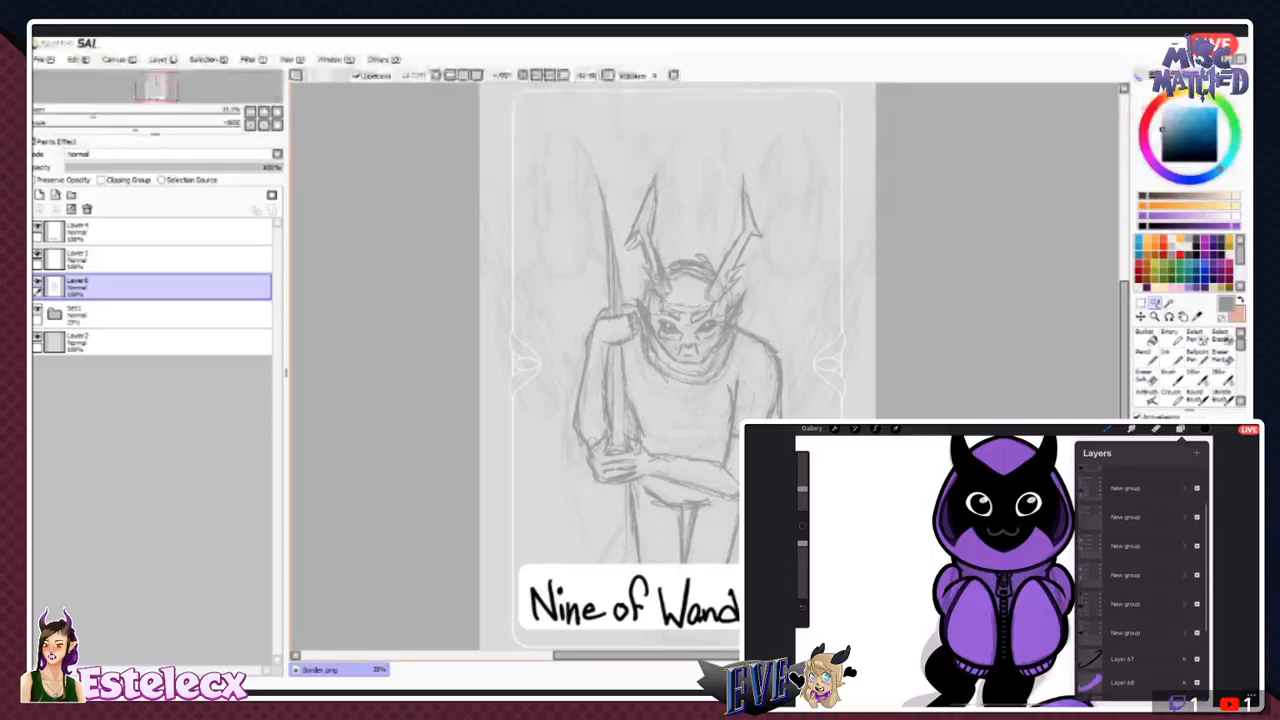
{"action": "mouse_move", "coordinate": [670, 306]}
{"action": "left_mouse_down"}
{"action": "mouse_move", "coordinate": [700, 302]}
{"action": "mouse_move", "coordinate": [687, 313]}
{"action": "left_mouse_up"}
{"action": "key", "text": "ctrl"}
{"action": "key", "text": "ctrl+d"}
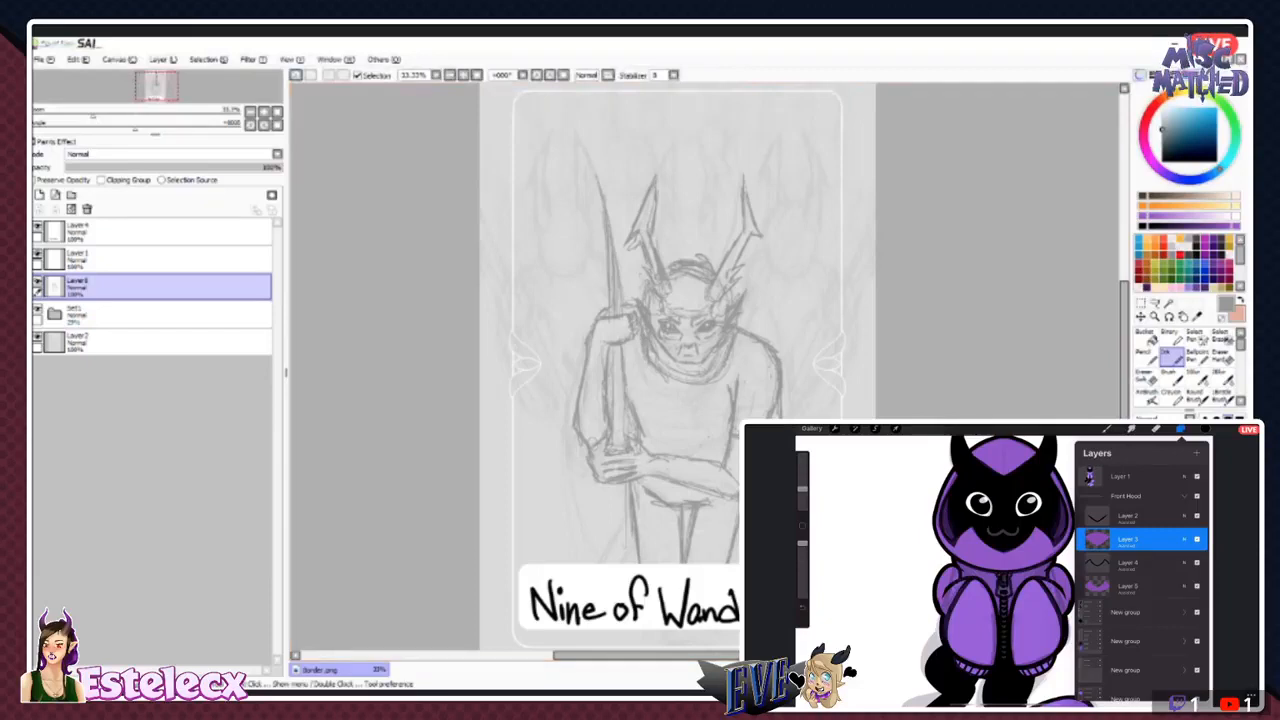
{"action": "left_click", "coordinate": [1171, 377]}
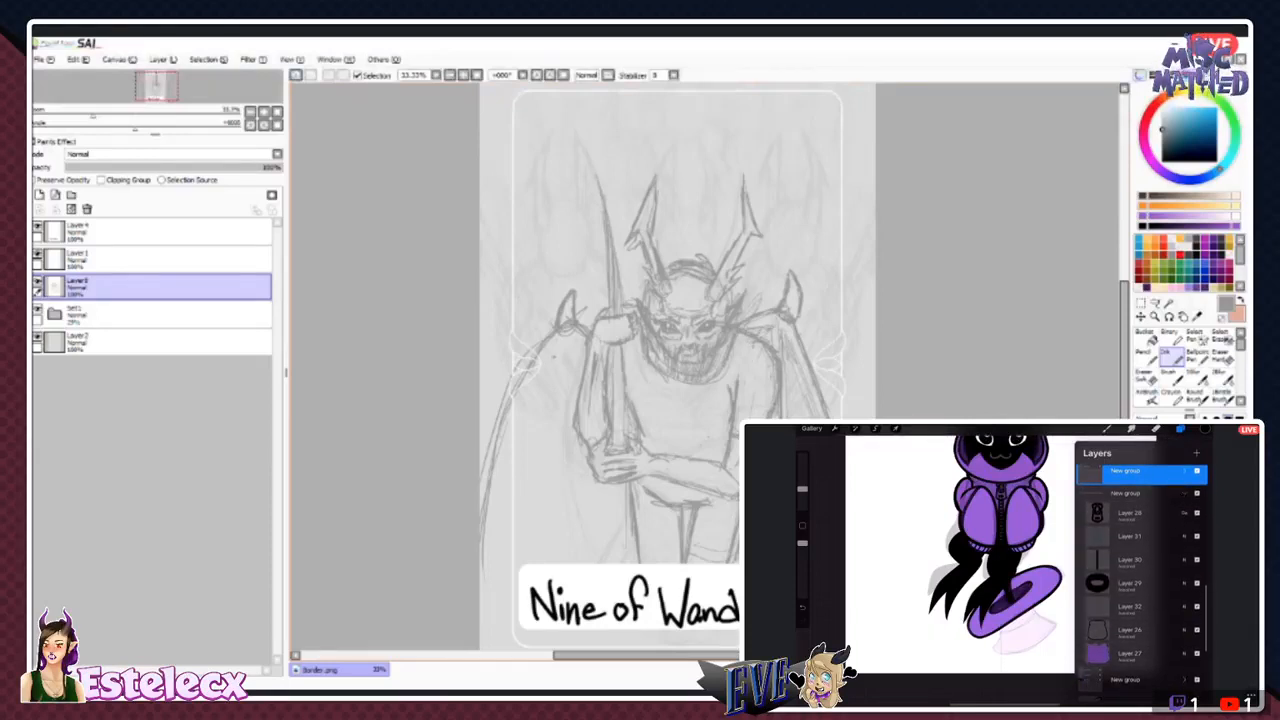
- Try shifting the wing outline beside the staff toward the card's edge, adding wing ribs and a curved line above the title plate
{"action": "left_click", "coordinate": [1155, 303]}
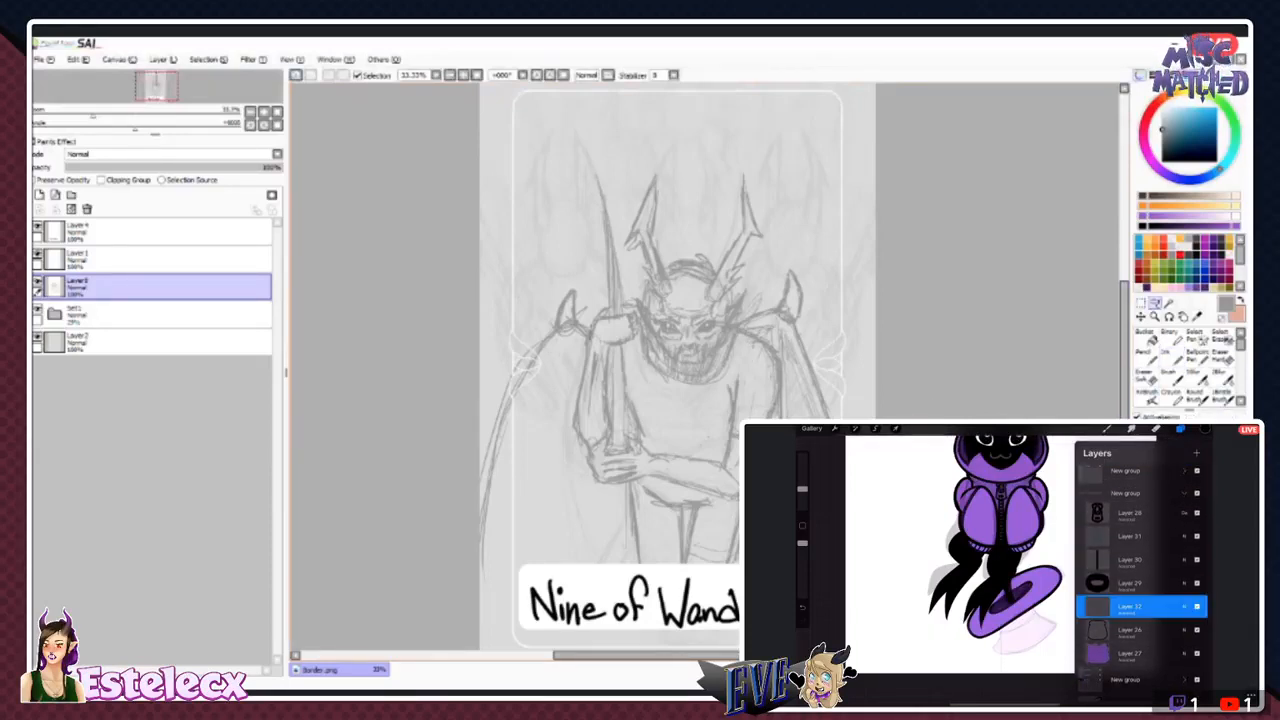
{"action": "mouse_move", "coordinate": [471, 603]}
{"action": "left_mouse_down"}
{"action": "mouse_move", "coordinate": [580, 264]}
{"action": "mouse_move", "coordinate": [592, 318]}
{"action": "mouse_move", "coordinate": [552, 322]}
{"action": "left_mouse_up"}
{"action": "left_click", "coordinate": [1140, 316]}
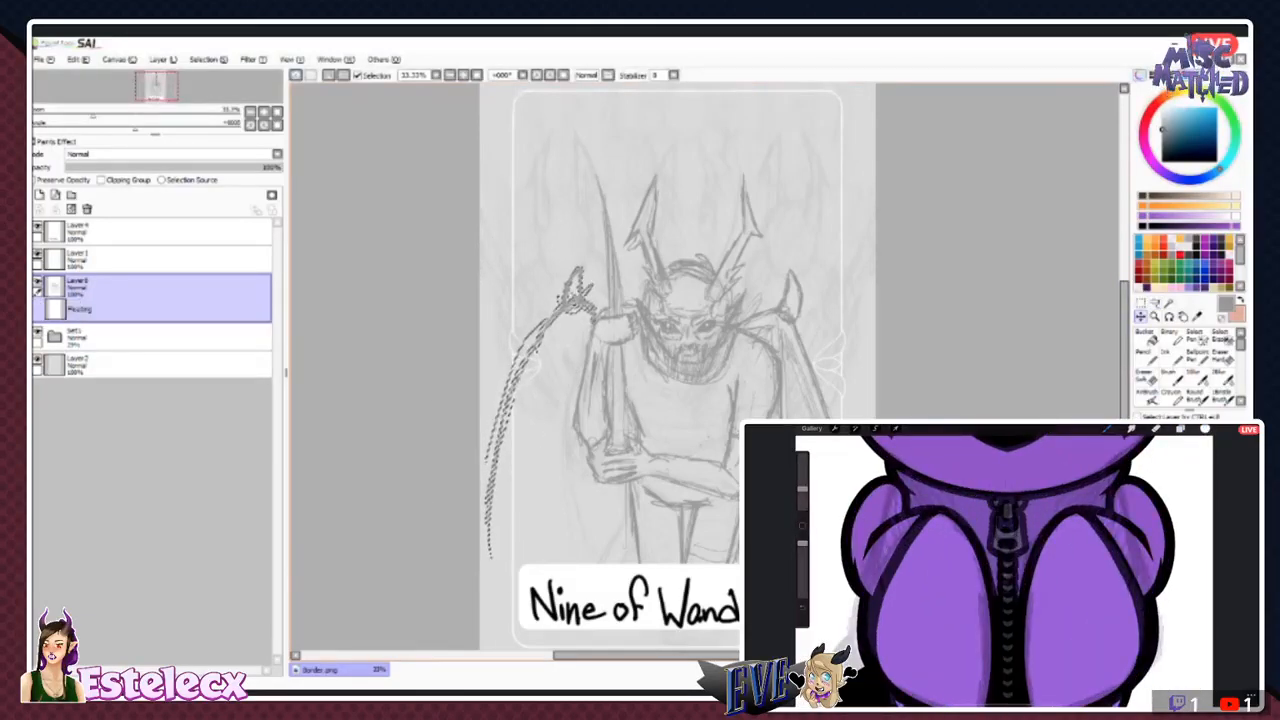
{"action": "left_click_drag", "start_coordinate": [552, 322], "coordinate": [538, 324]}
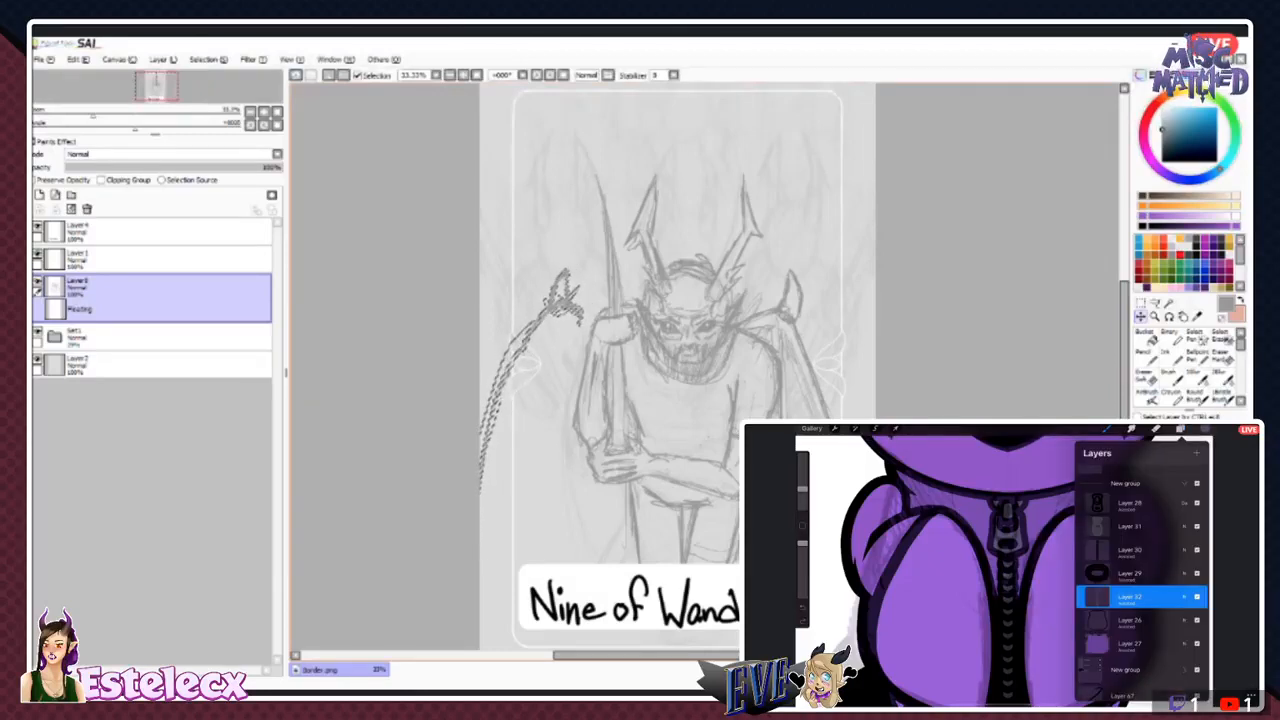
{"action": "left_click", "coordinate": [215, 75]}
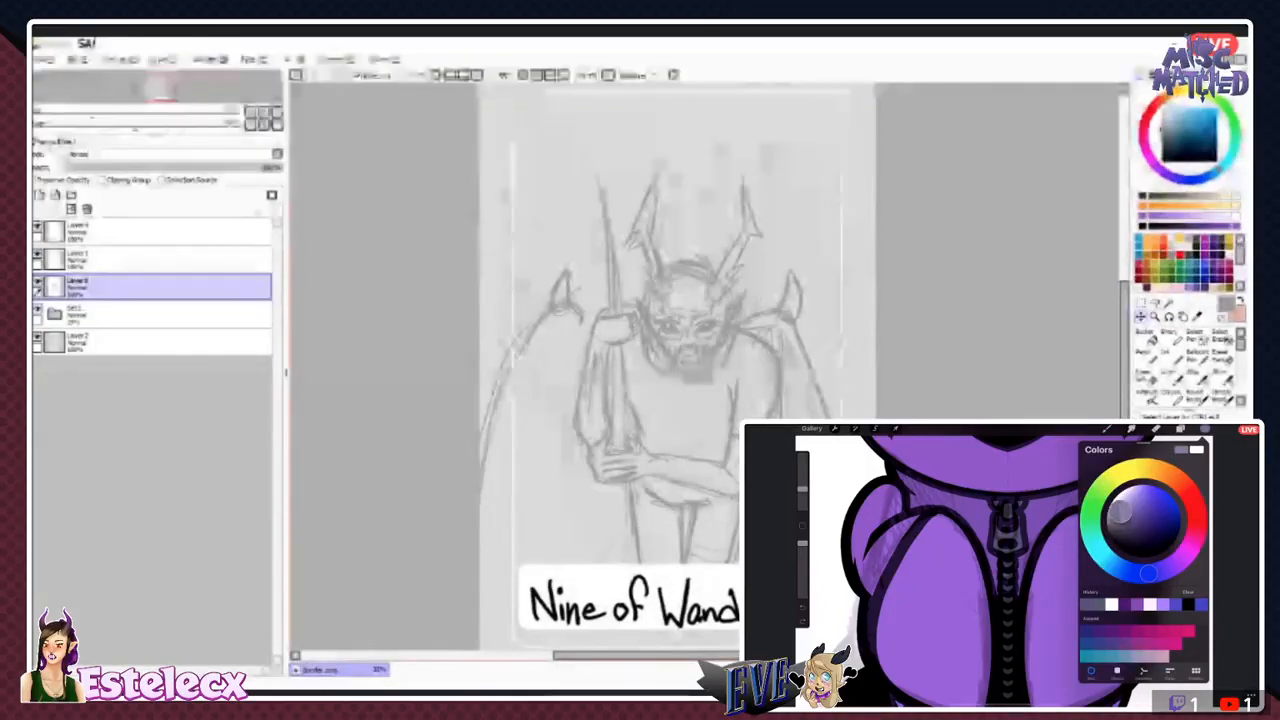
{"action": "left_click", "coordinate": [1171, 357]}
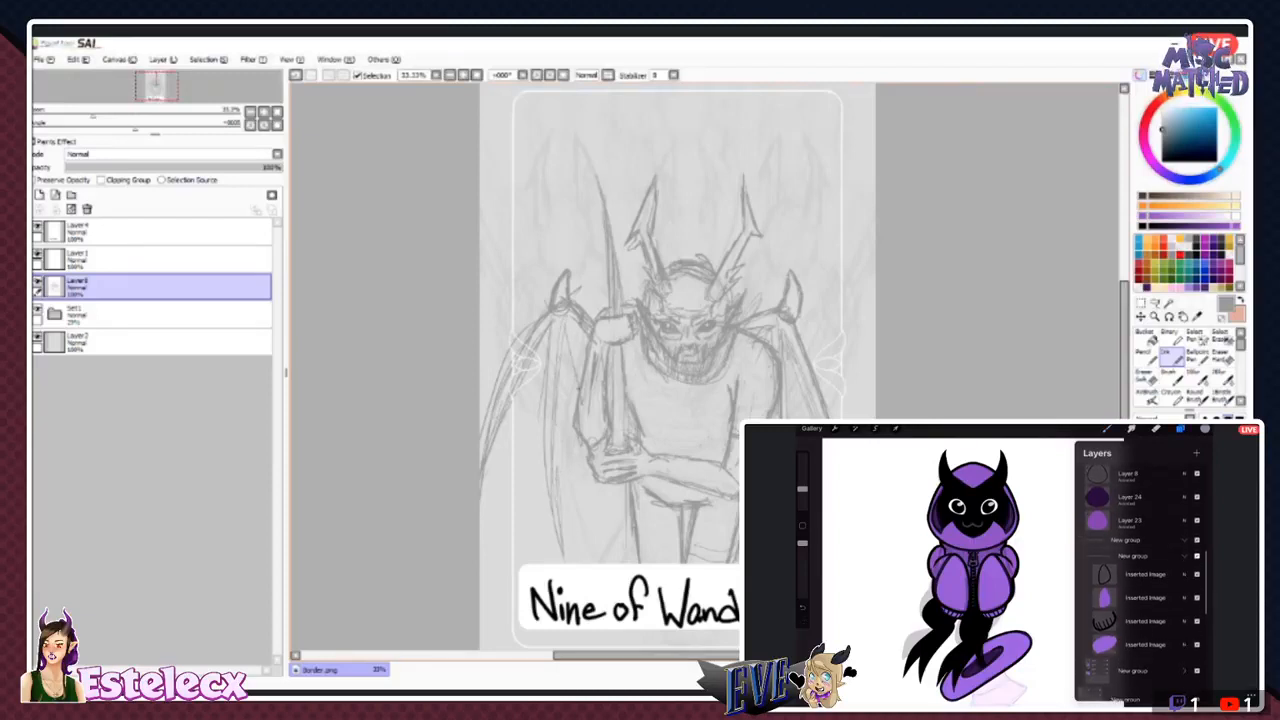
{"action": "left_click_drag", "start_coordinate": [484, 578], "coordinate": [567, 544]}
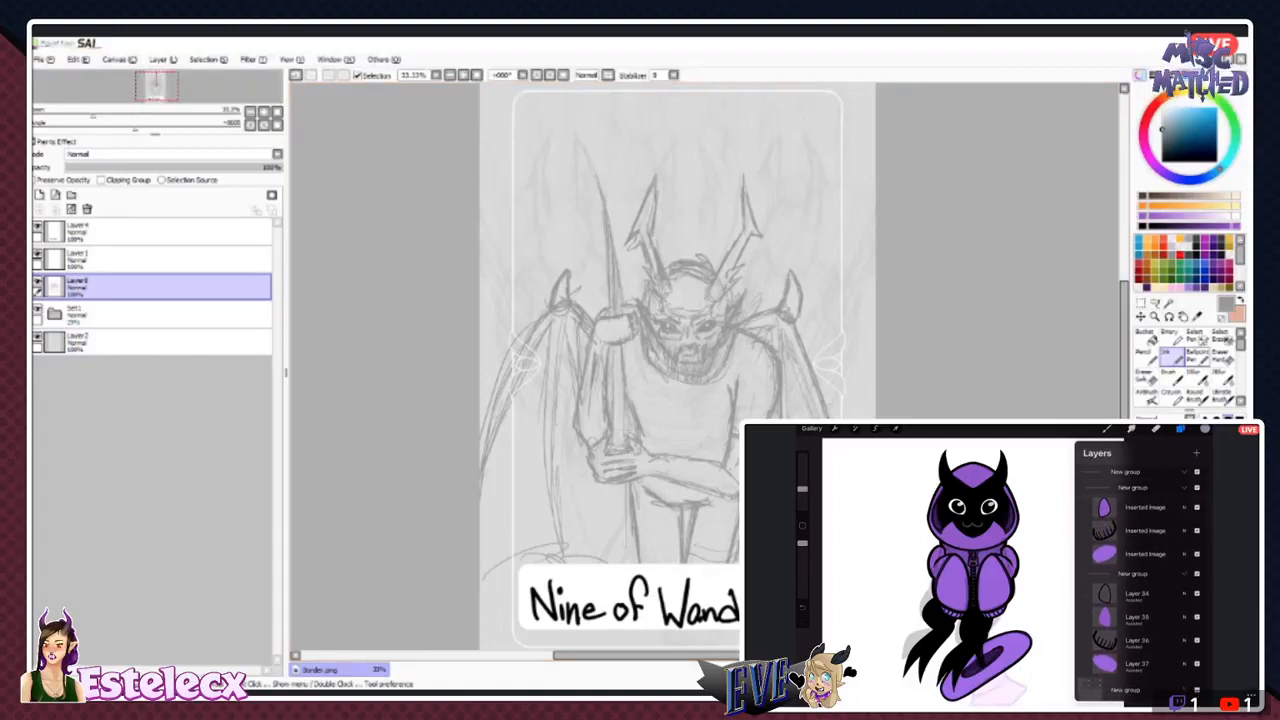
- Erase both rough bat wings and the curved line above the title plate
{"action": "key", "text": "e"}
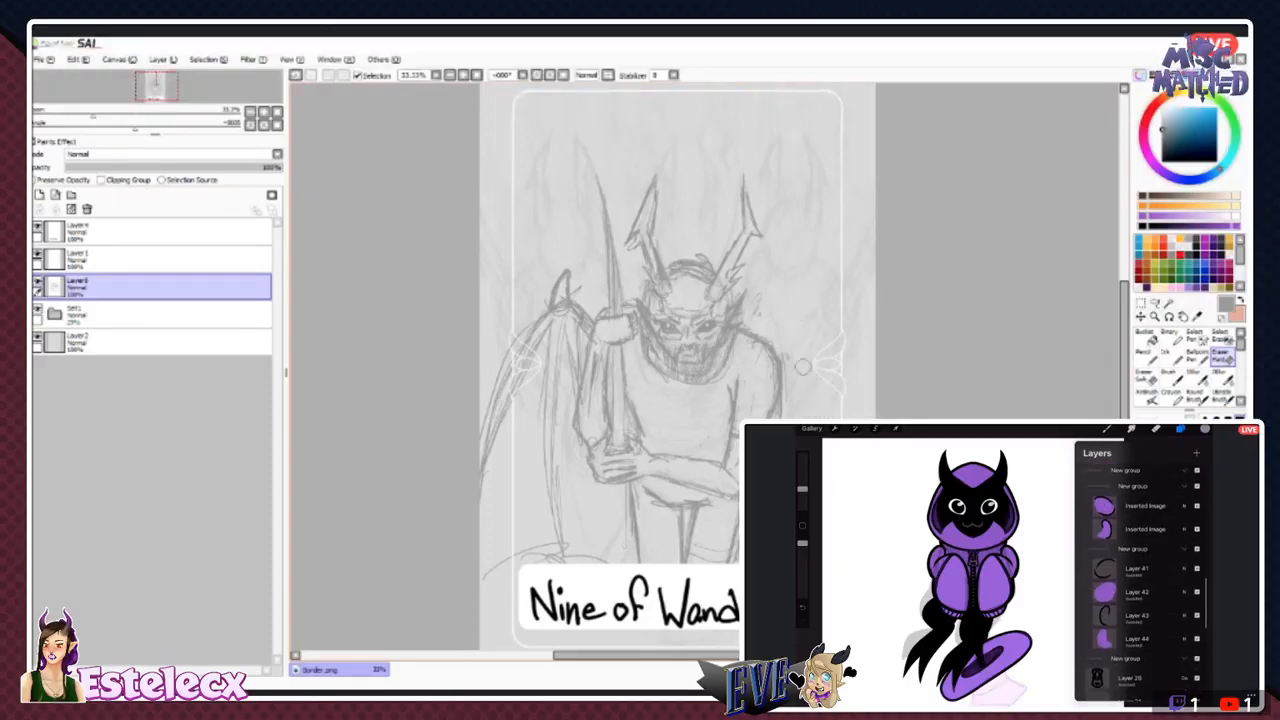
{"action": "left_click", "coordinate": [1163, 353]}
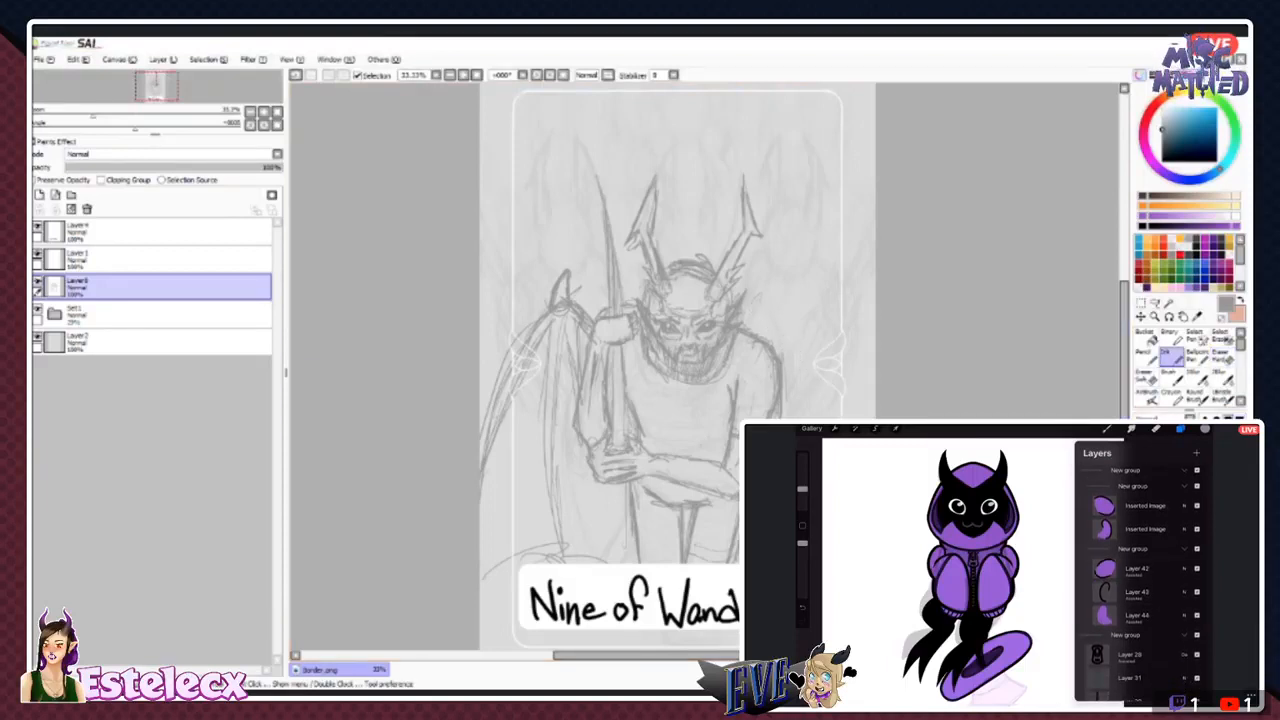
{"action": "left_click", "coordinate": [1195, 353]}
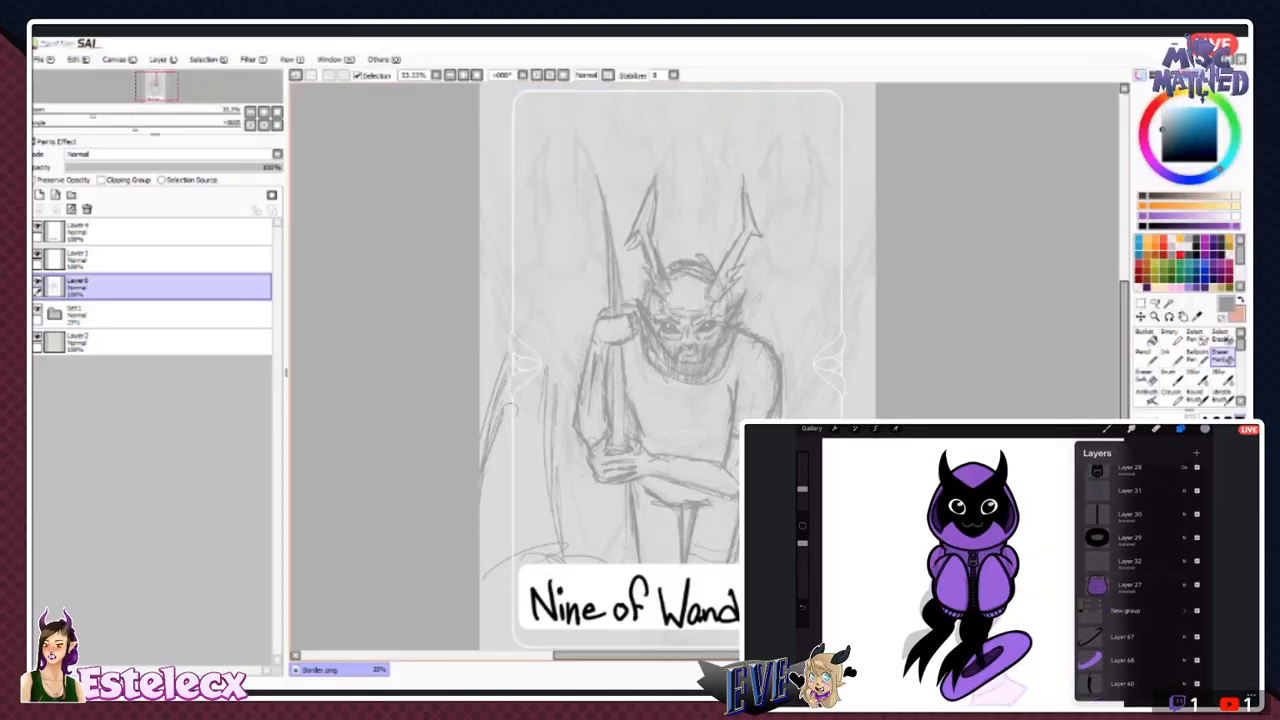
{"action": "left_click_drag", "start_coordinate": [493, 412], "coordinate": [483, 496]}
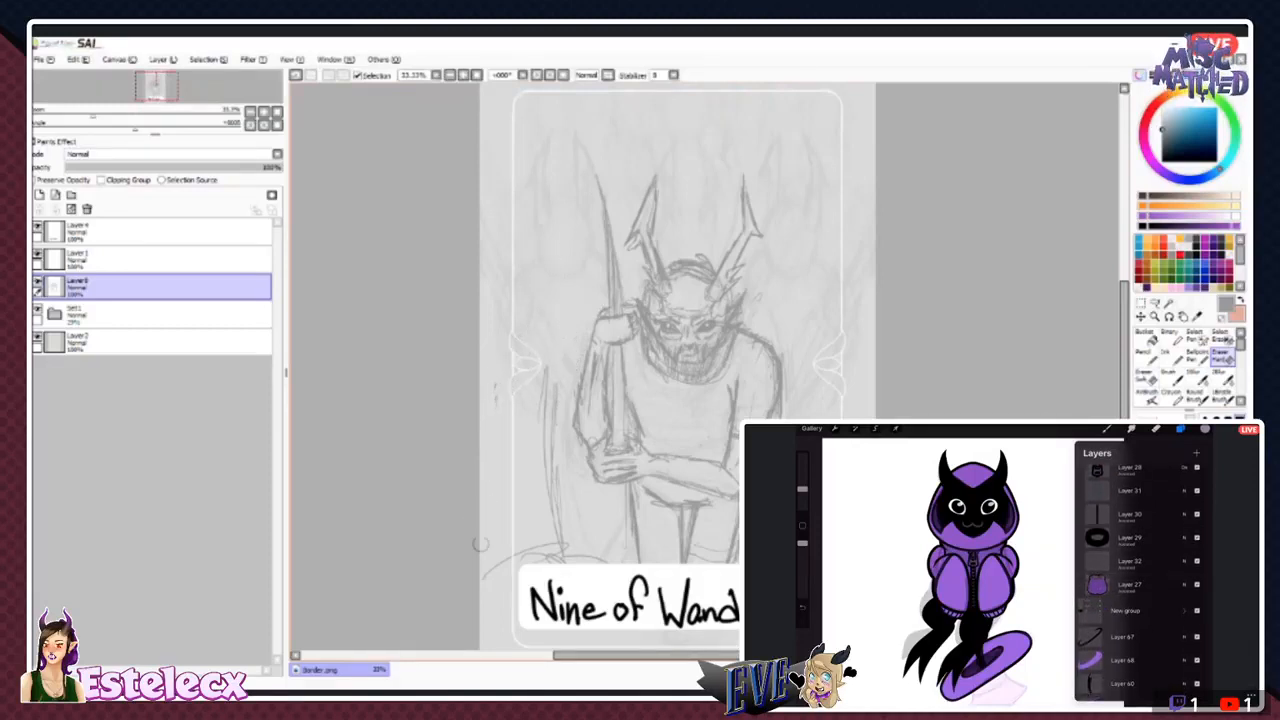
{"action": "left_click_drag", "start_coordinate": [549, 418], "coordinate": [562, 554]}
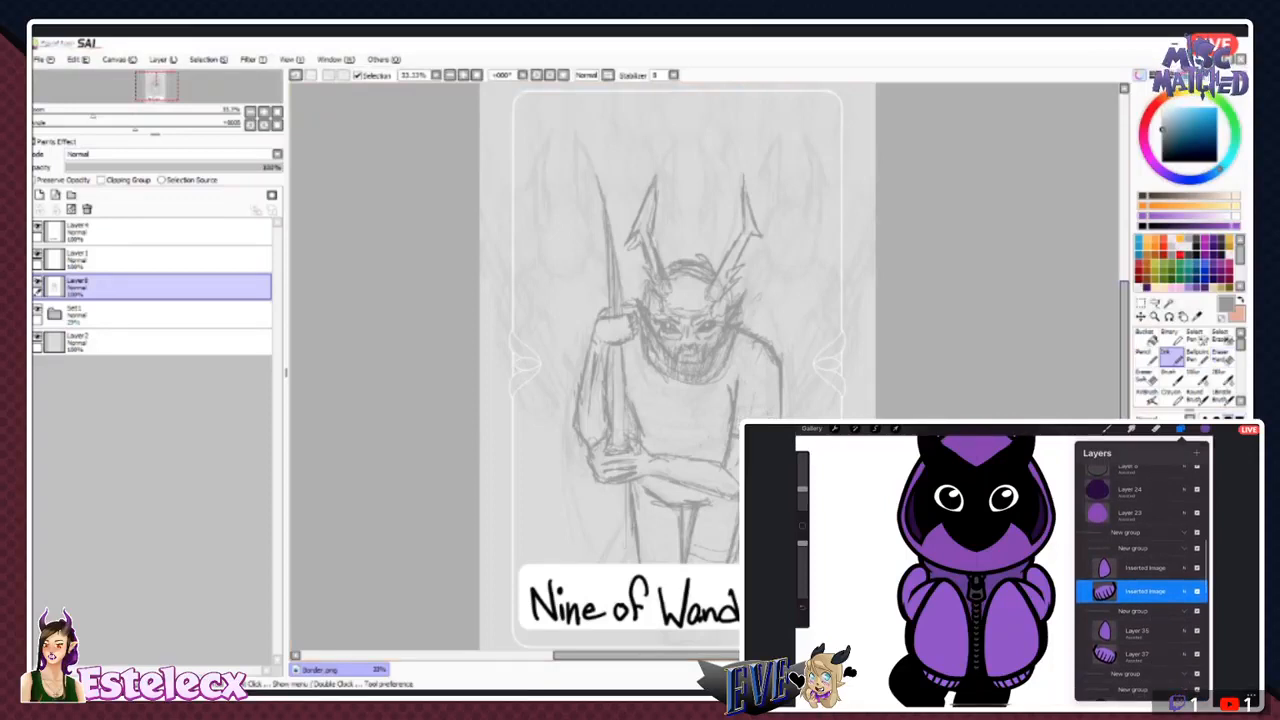
- Sketch a new pair of clawed wings, with the staff-side wing angled outward and long wing fingers running down past the title plate
{"action": "scroll", "coordinate": [1142, 580], "scroll_direction": "down", "scroll_amount": 5}
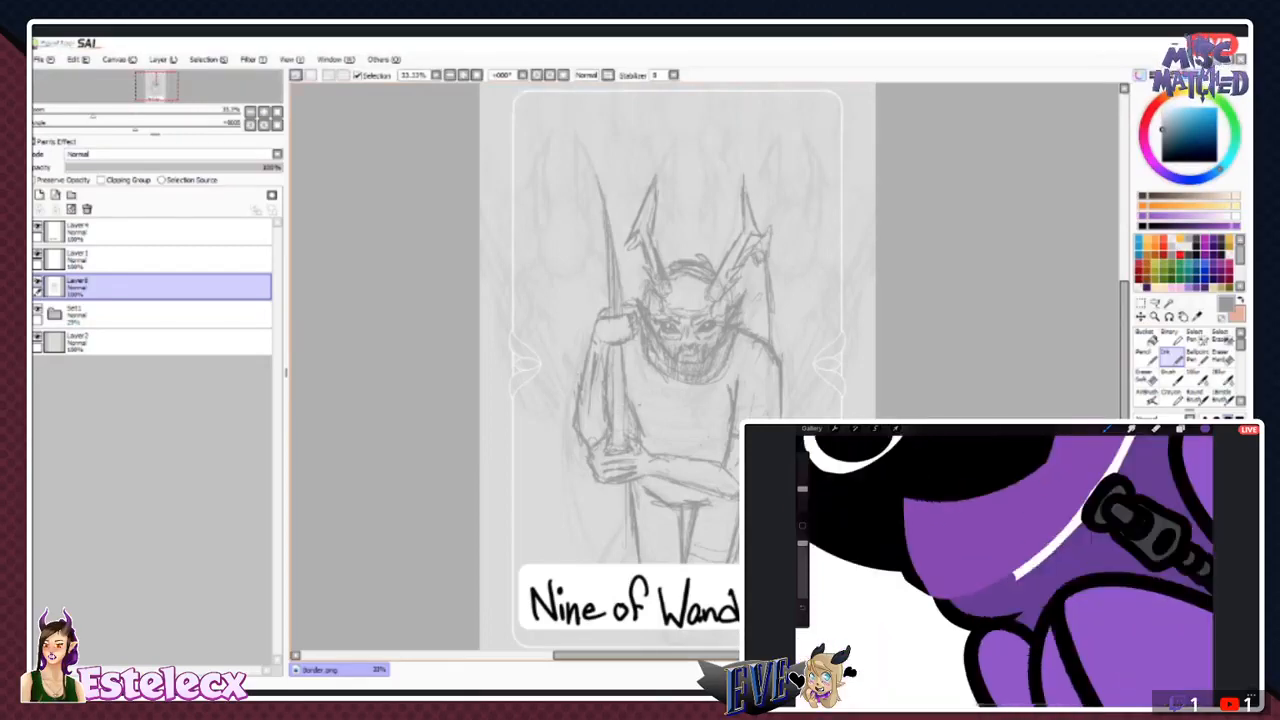
{"action": "mouse_move", "coordinate": [555, 407]}
{"action": "left_mouse_down"}
{"action": "mouse_move", "coordinate": [497, 306]}
{"action": "mouse_move", "coordinate": [530, 349]}
{"action": "left_mouse_up"}
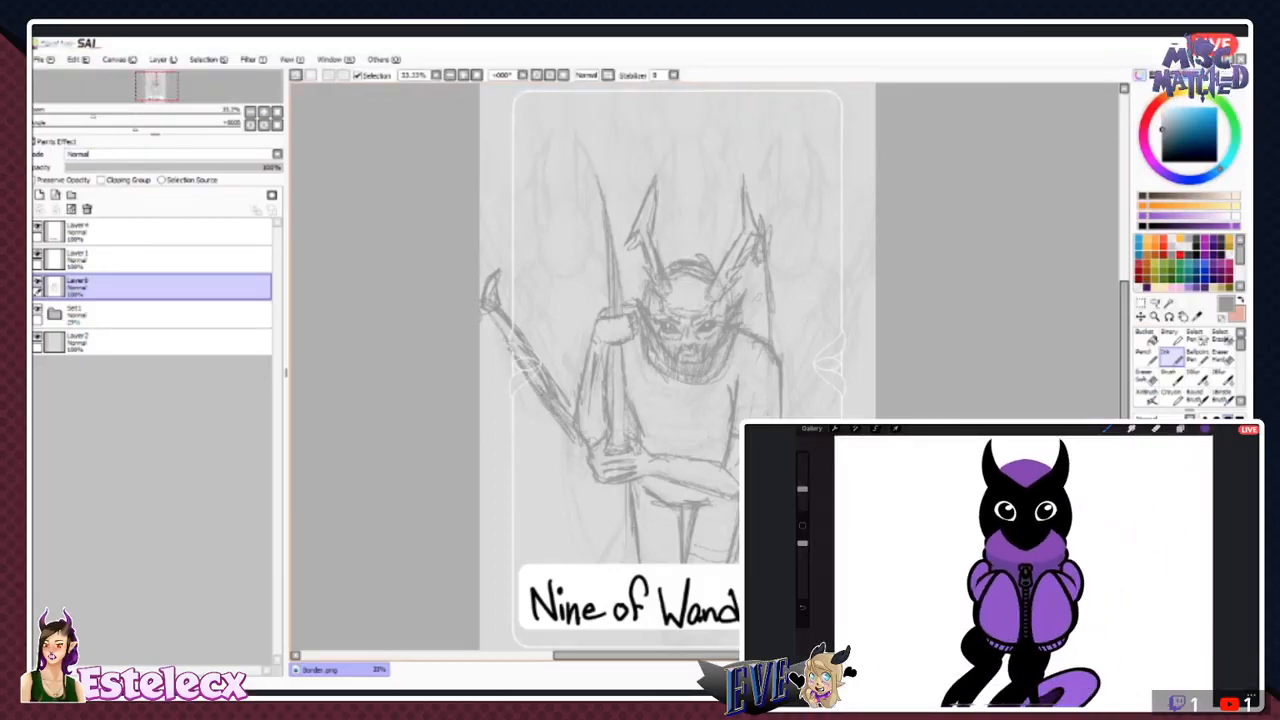
{"action": "left_click_drag", "start_coordinate": [489, 324], "coordinate": [518, 570]}
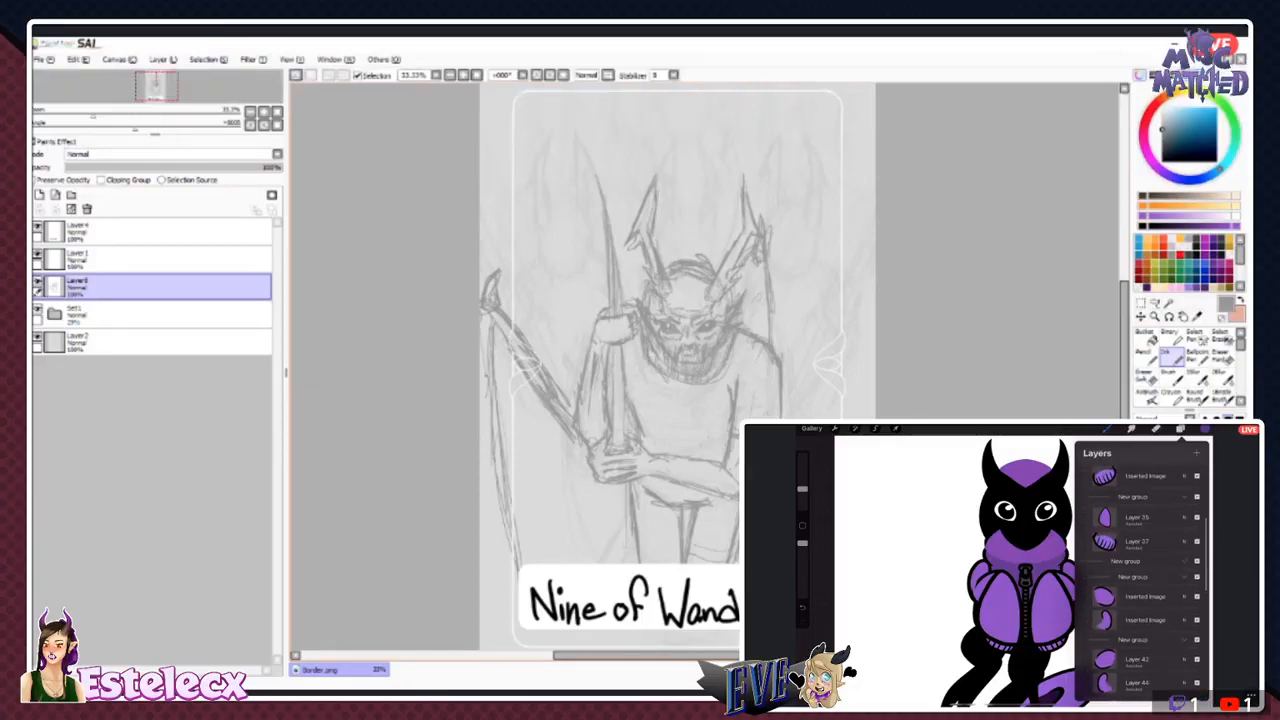
{"action": "left_click_drag", "start_coordinate": [486, 358], "coordinate": [511, 588]}
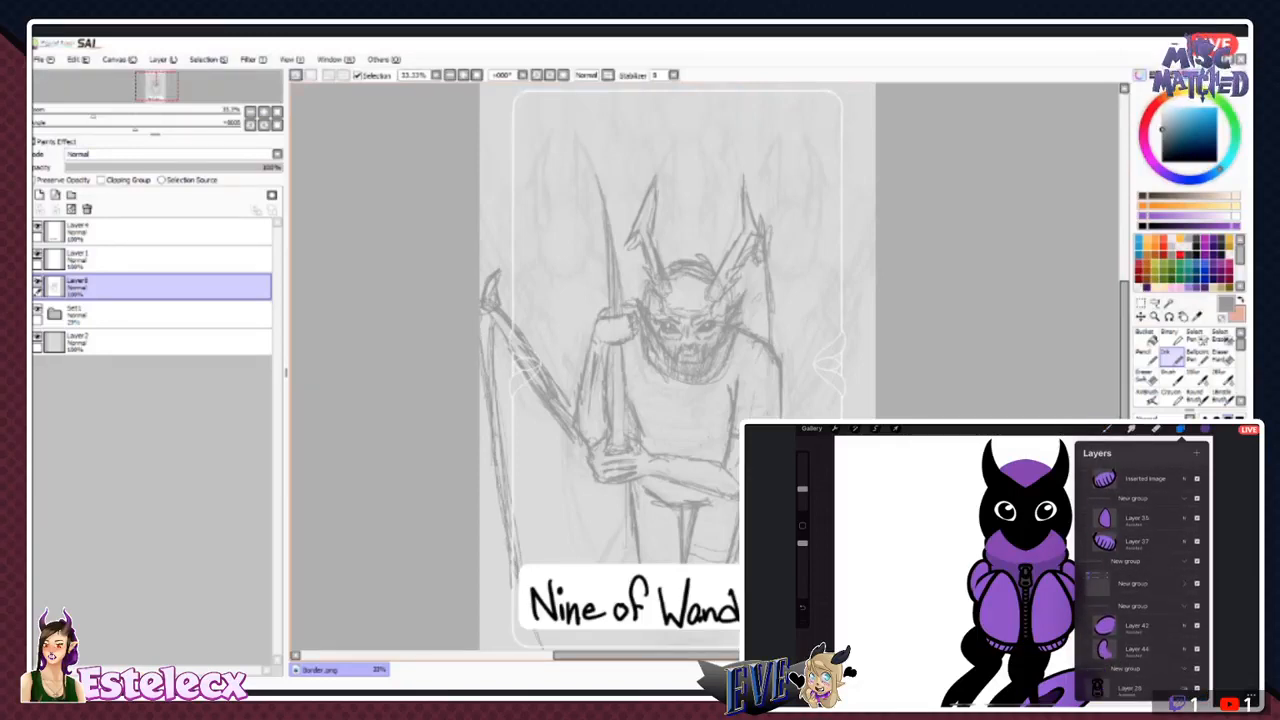
{"action": "mouse_move", "coordinate": [568, 545]}
{"action": "left_mouse_down"}
{"action": "mouse_move", "coordinate": [622, 516]}
{"action": "mouse_move", "coordinate": [570, 556]}
{"action": "left_mouse_up"}
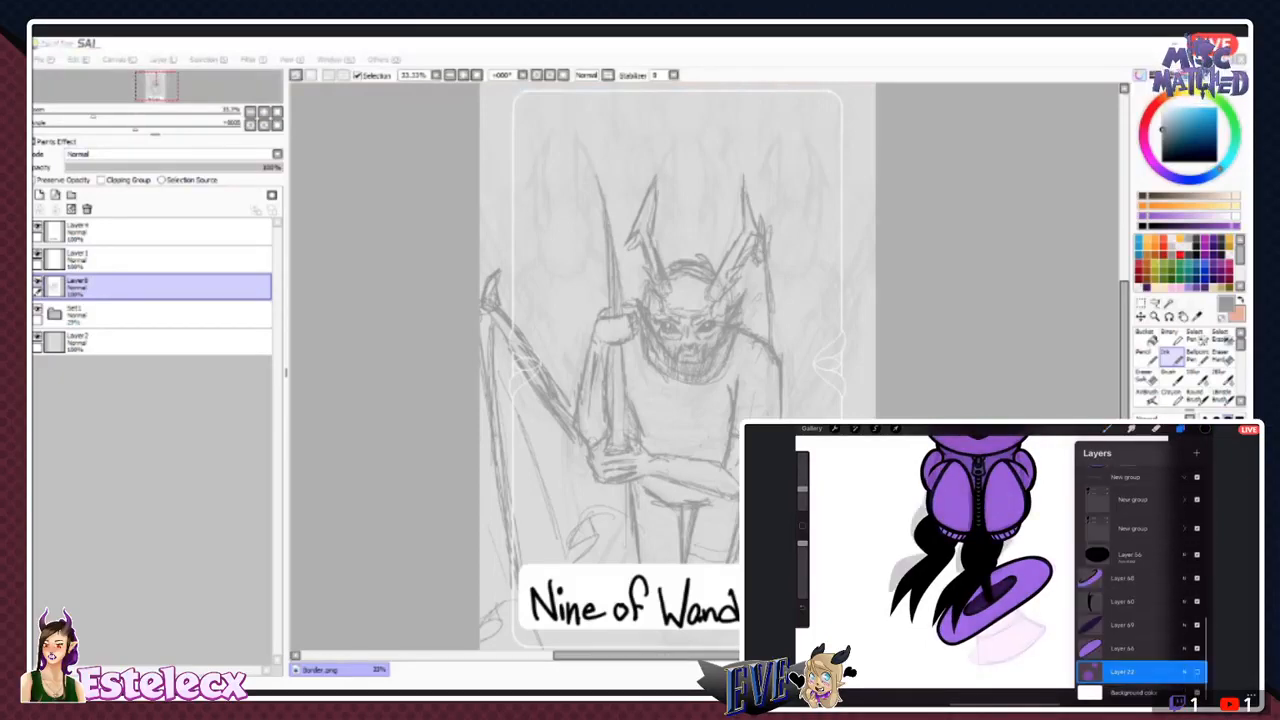
- Lasso the partial wing beside the horn opposite the staff and move it outward from the head
{"action": "key", "text": "l"}
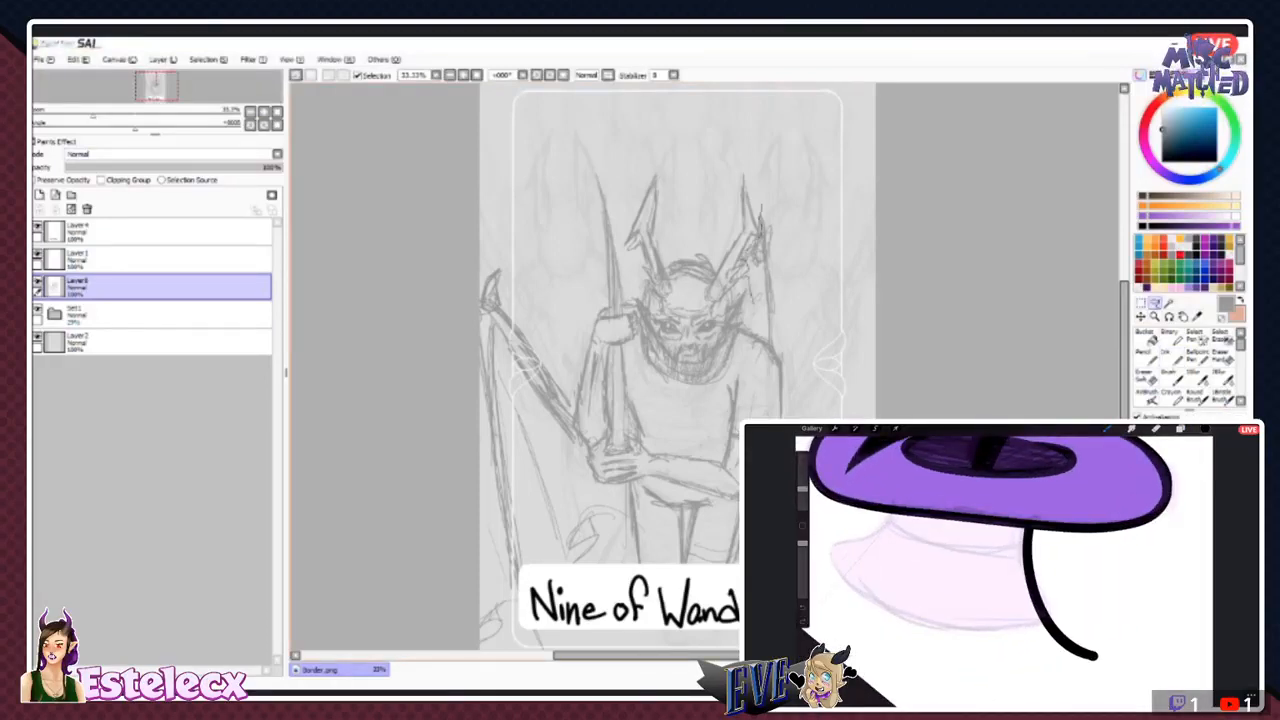
{"action": "mouse_move", "coordinate": [813, 414]}
{"action": "left_mouse_down"}
{"action": "mouse_move", "coordinate": [737, 580]}
{"action": "mouse_move", "coordinate": [845, 520]}
{"action": "mouse_move", "coordinate": [840, 264]}
{"action": "mouse_move", "coordinate": [763, 207]}
{"action": "left_mouse_up"}
{"action": "left_click", "coordinate": [1140, 316]}
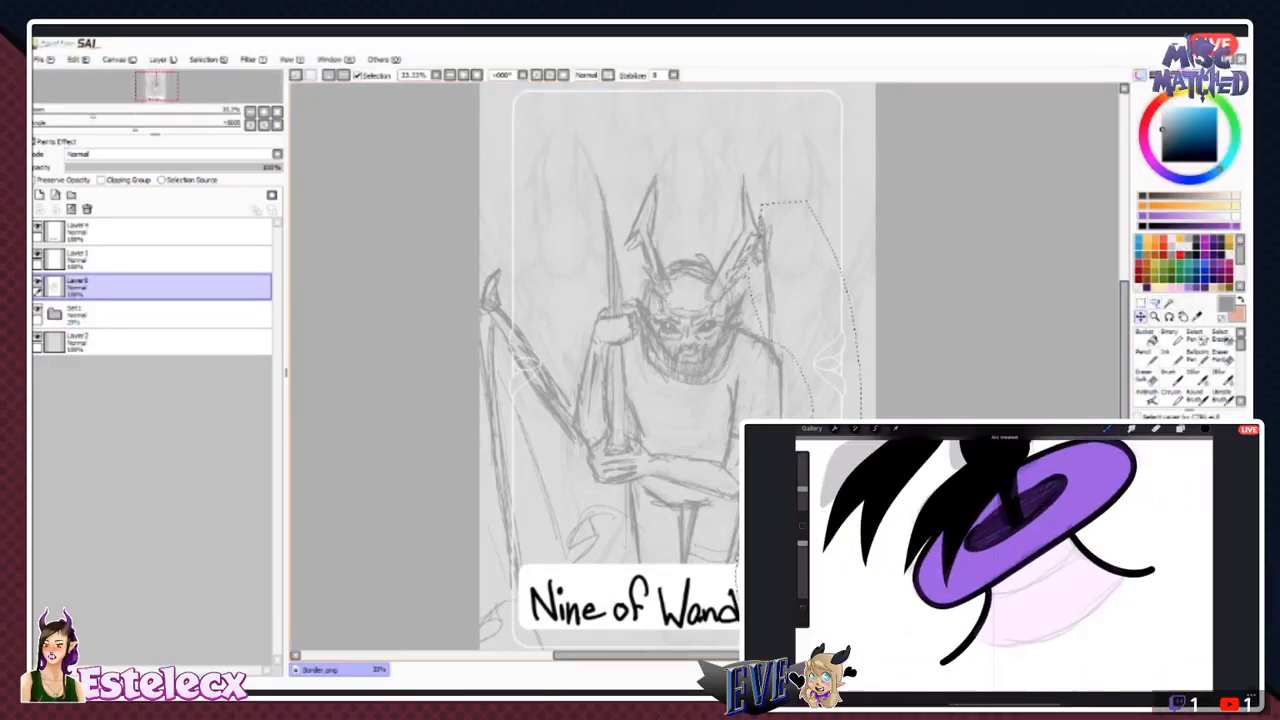
{"action": "mouse_move", "coordinate": [765, 265]}
{"action": "left_mouse_down"}
{"action": "mouse_move", "coordinate": [802, 257]}
{"action": "mouse_move", "coordinate": [798, 273]}
{"action": "left_mouse_up"}
{"action": "key", "text": "ctrl+d"}
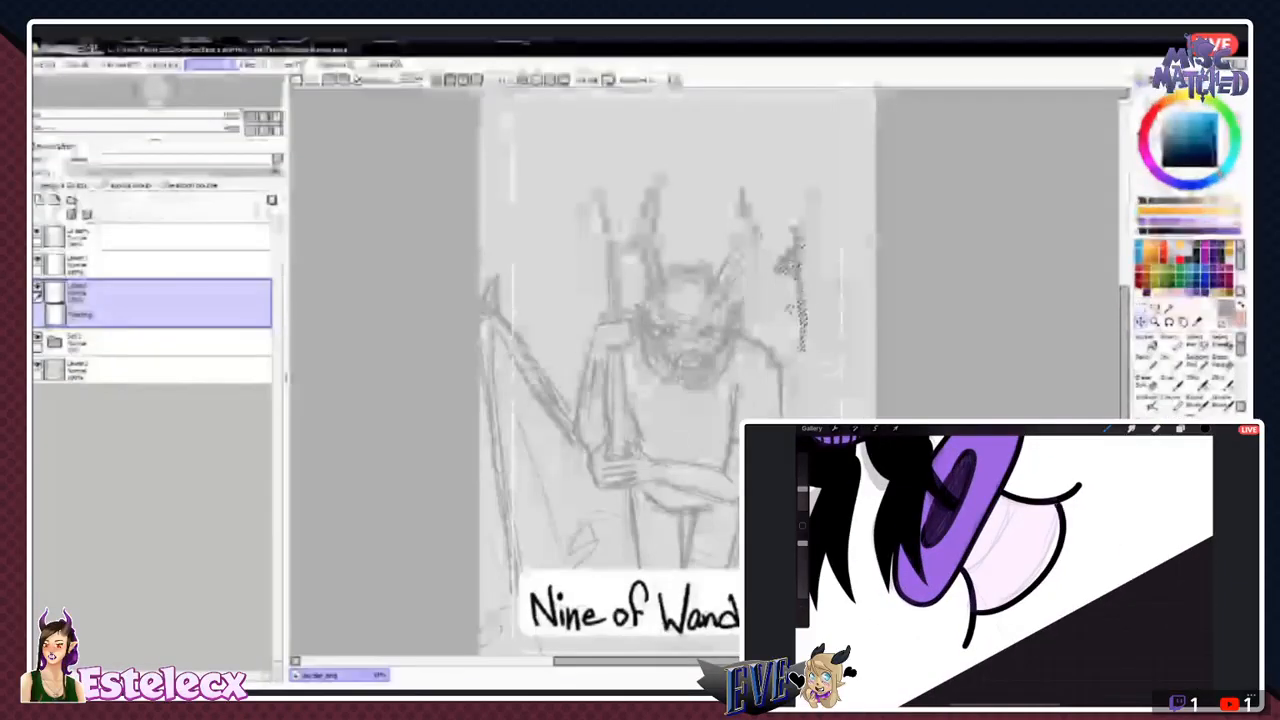
- Connect the moved wing to the shoulder, add its ribs and the shirt sleeve hem, and refine the claws at both wing tips
{"action": "left_click", "coordinate": [1172, 357]}
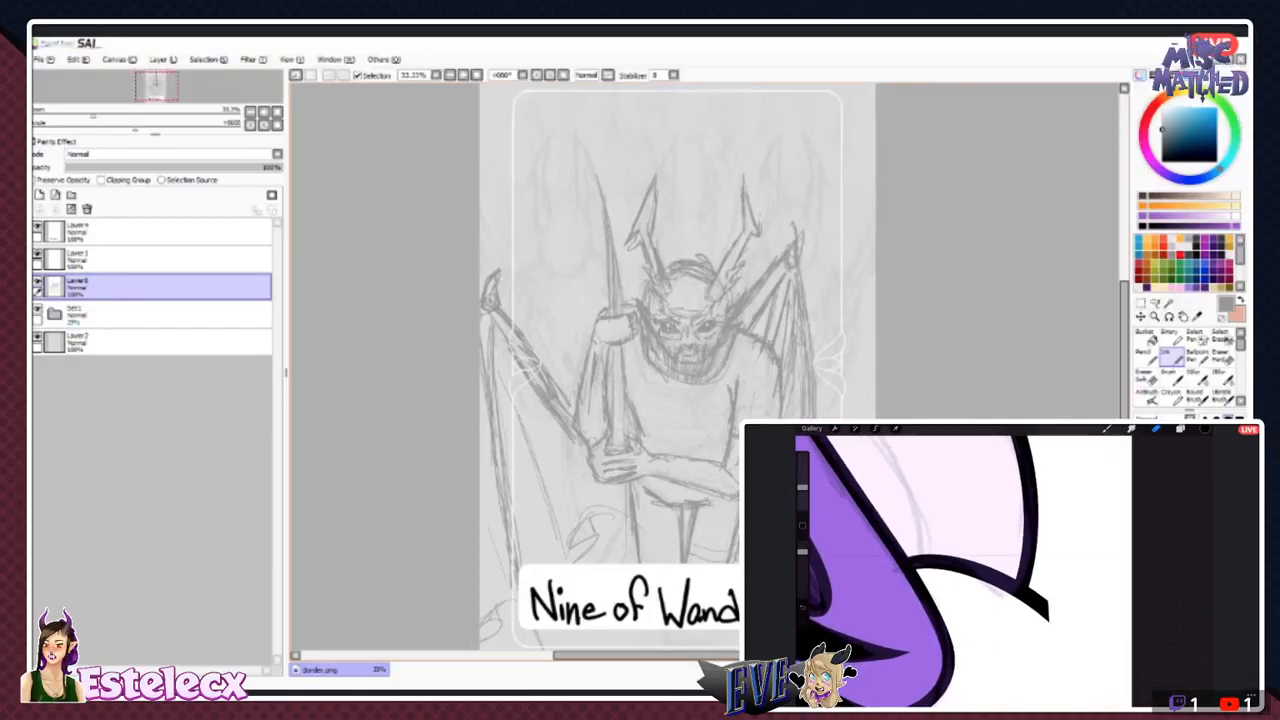
{"action": "scroll", "coordinate": [660, 370], "scroll_direction": "down", "scroll_amount": 1}
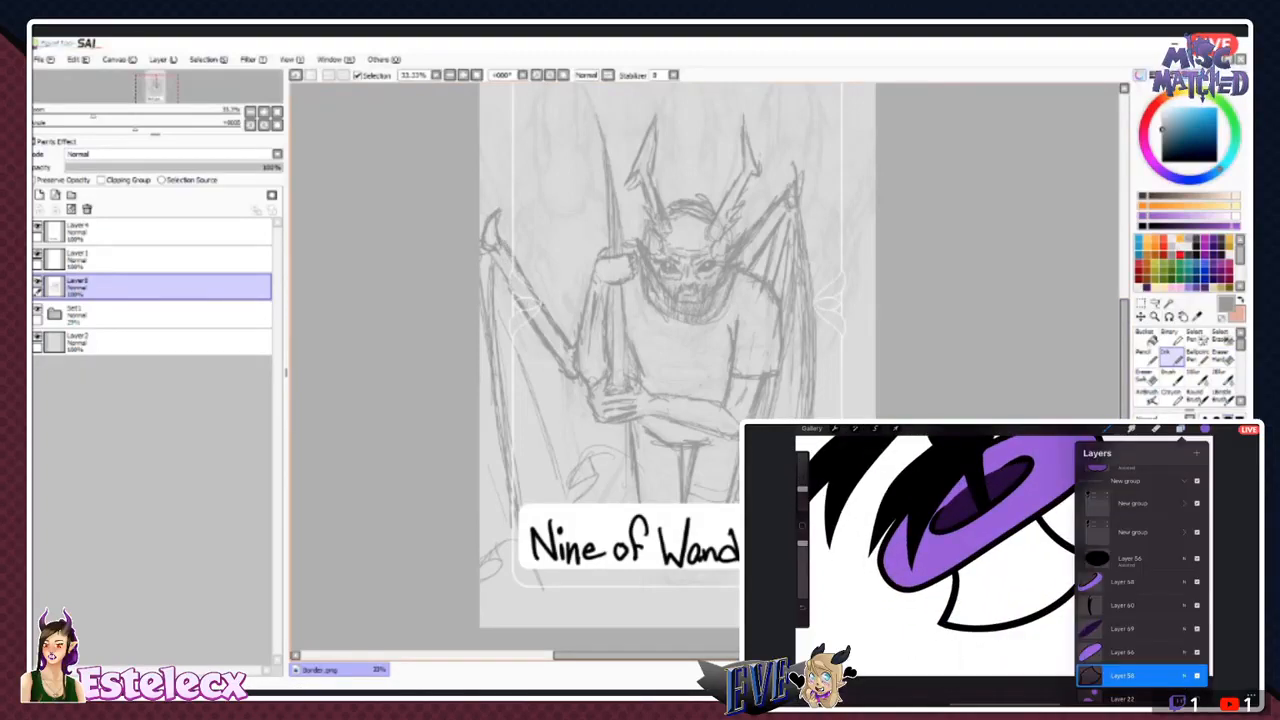
{"action": "left_click", "coordinate": [1222, 357]}
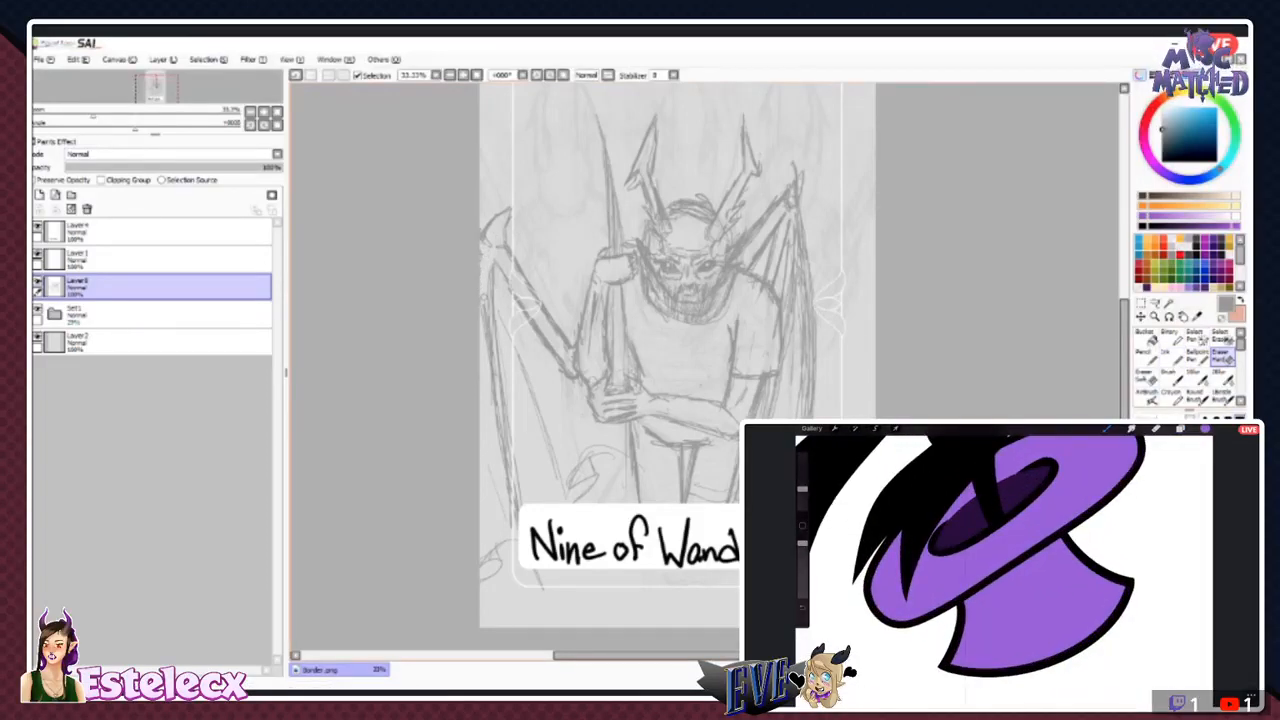
{"action": "left_click", "coordinate": [1171, 357]}
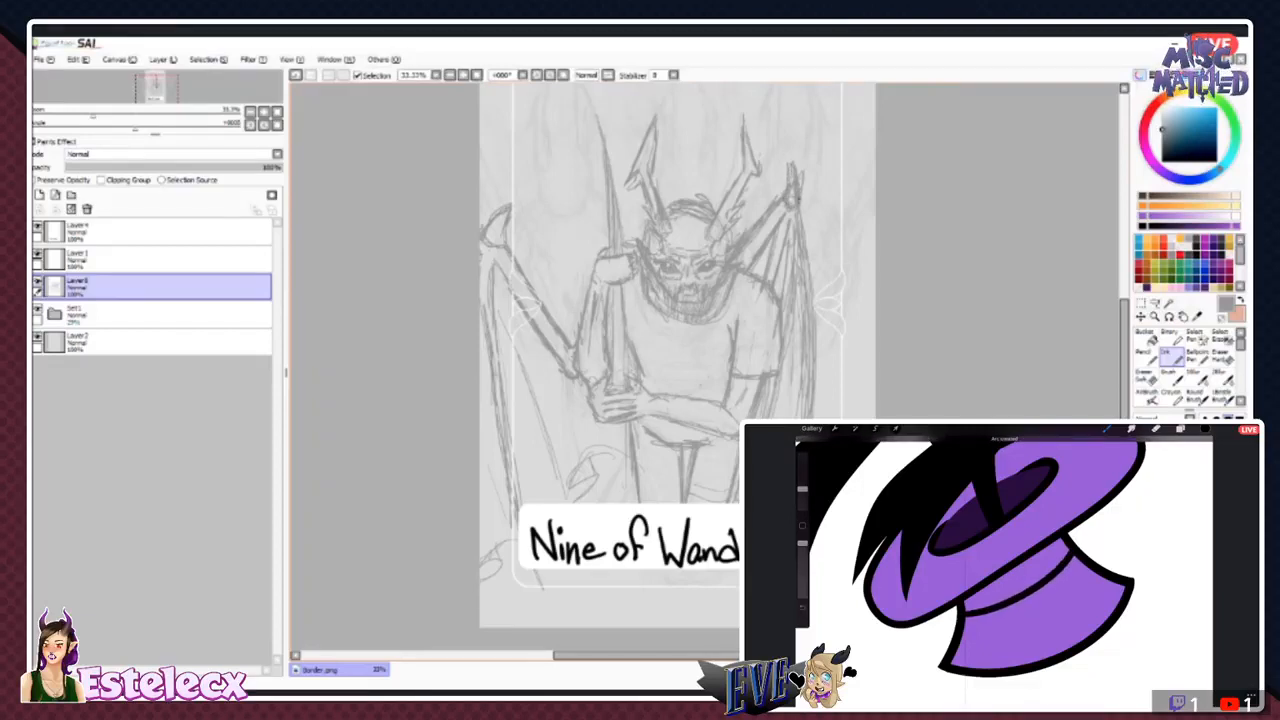
{"action": "left_click", "coordinate": [1222, 358]}
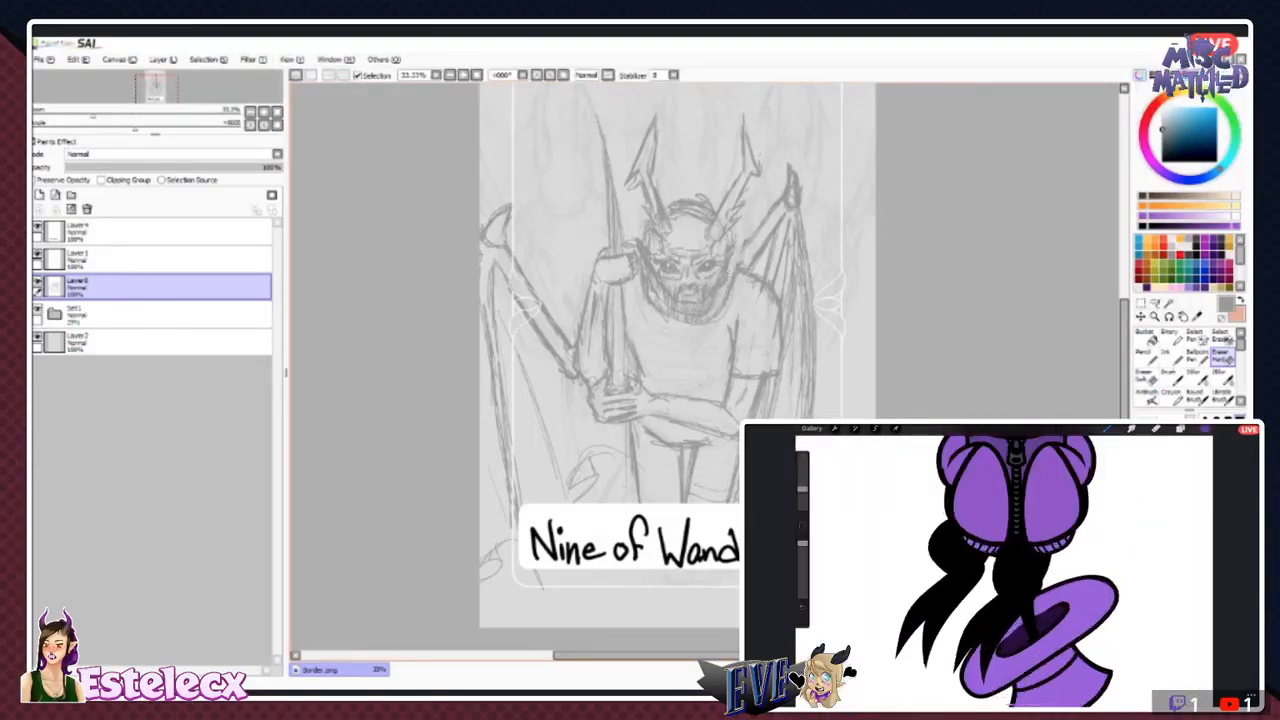
{"action": "left_click", "coordinate": [1172, 350]}
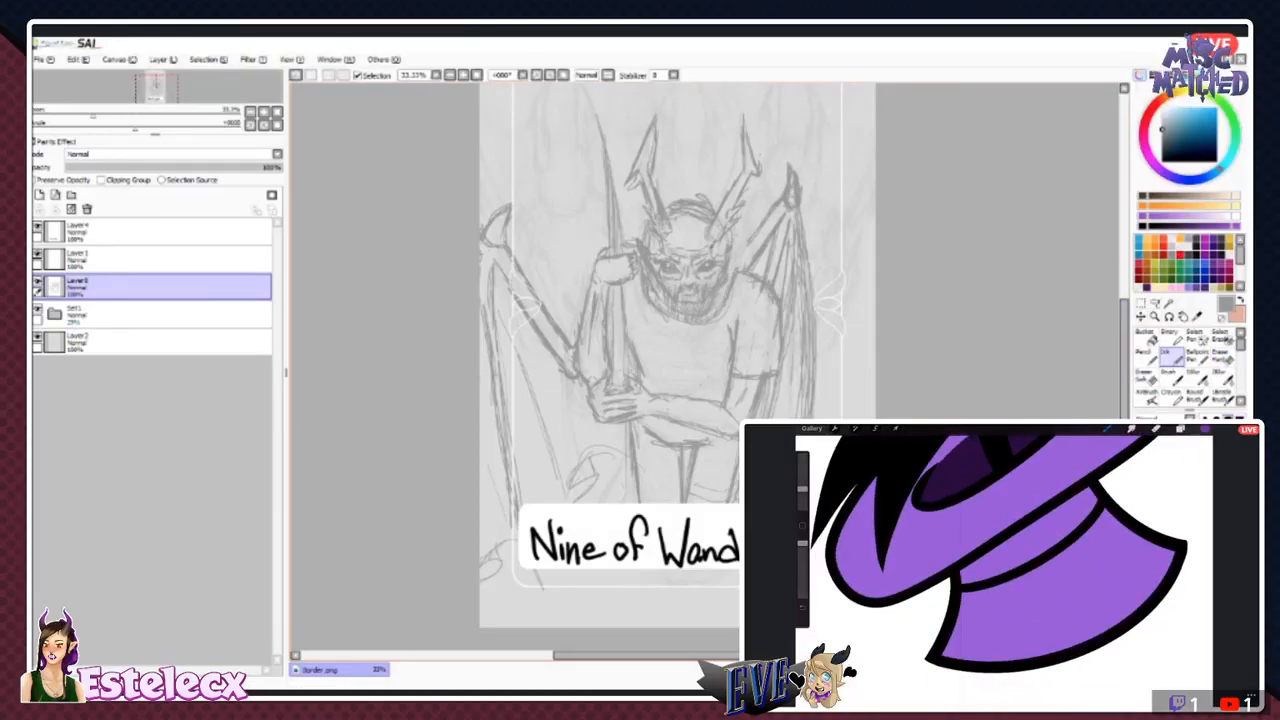
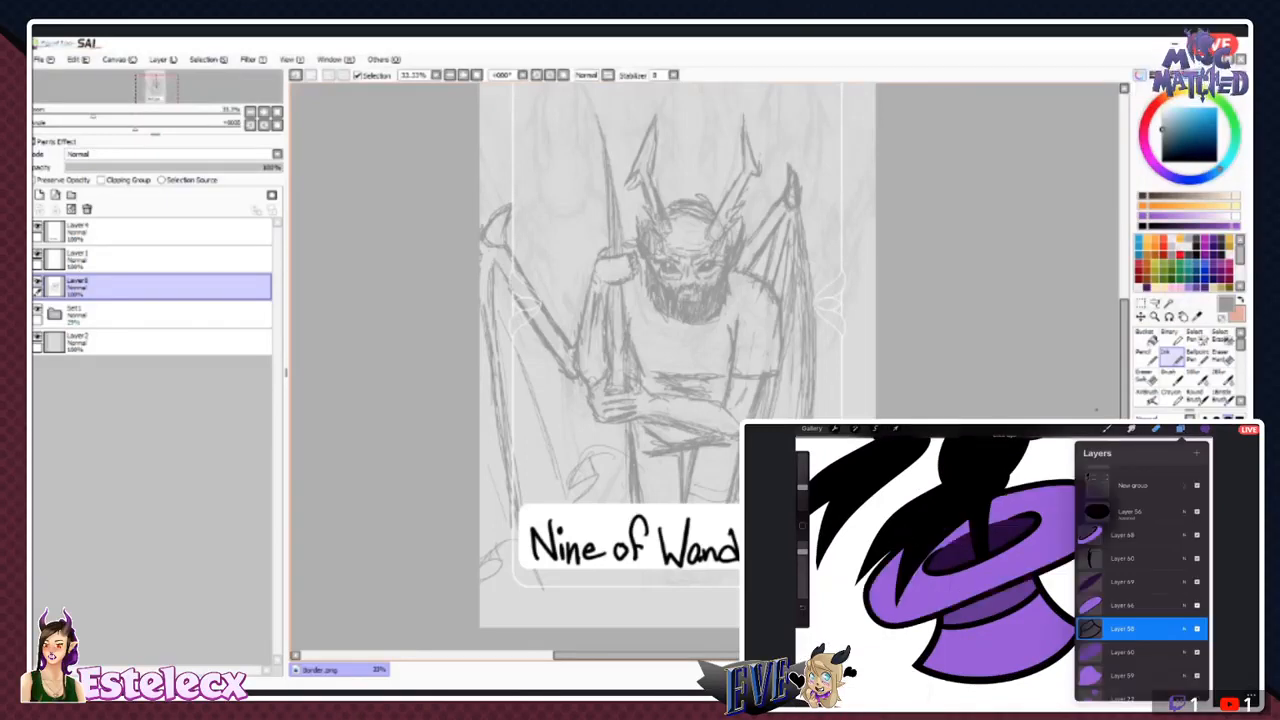
- Erase the inner strut of the wing opposite the staff and redraw it from the shoulder up to the wing tip
{"action": "scroll", "coordinate": [677, 350], "scroll_direction": "up", "scroll_amount": 3}
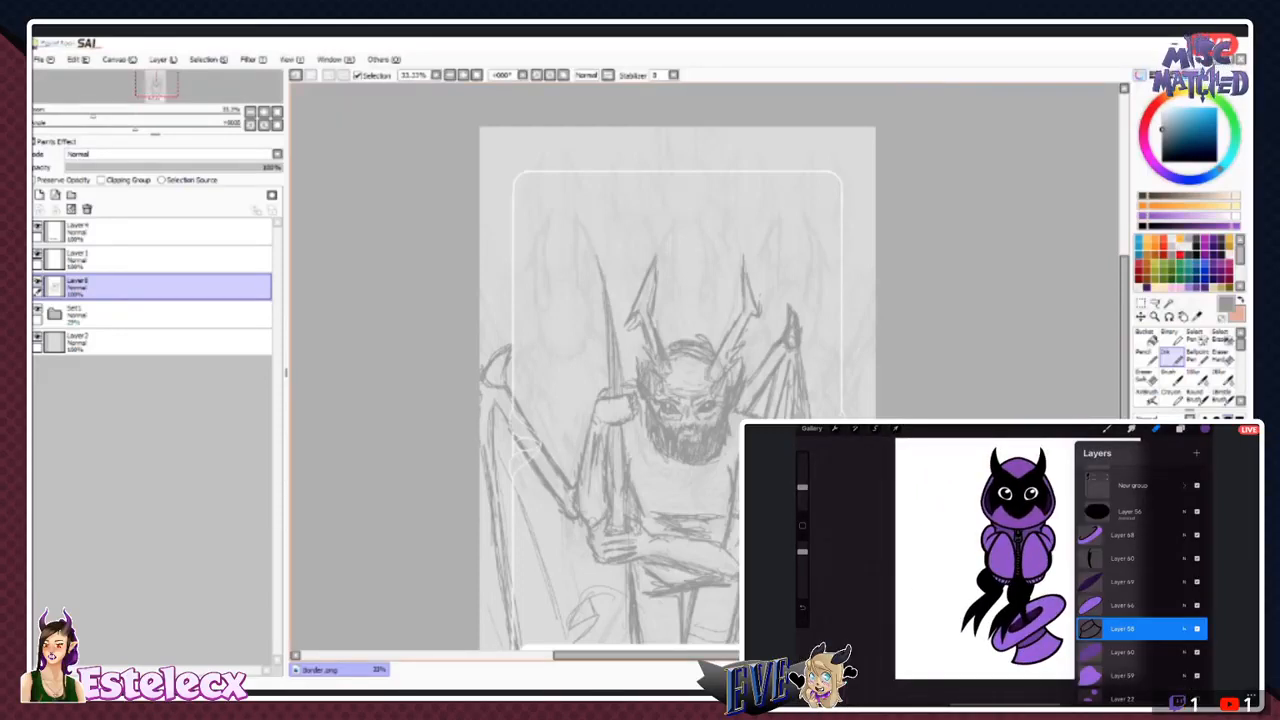
{"action": "left_click", "coordinate": [1220, 356]}
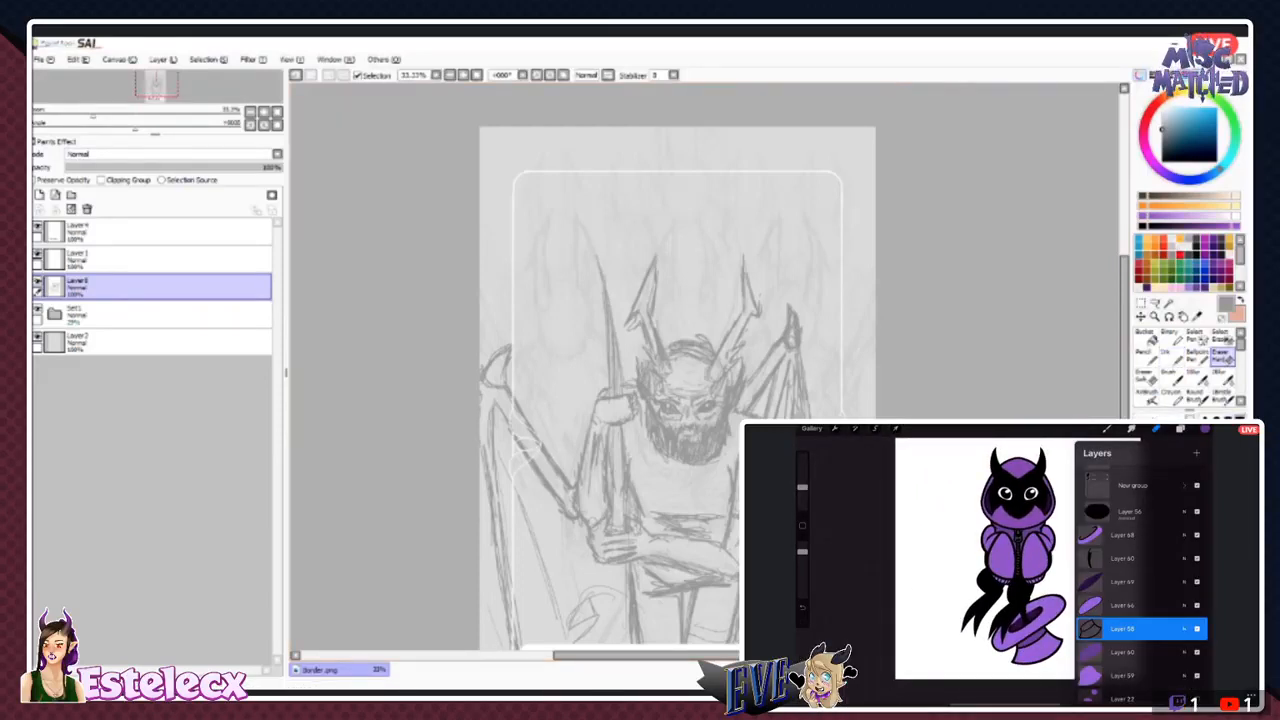
{"action": "left_click_drag", "start_coordinate": [763, 358], "coordinate": [760, 398]}
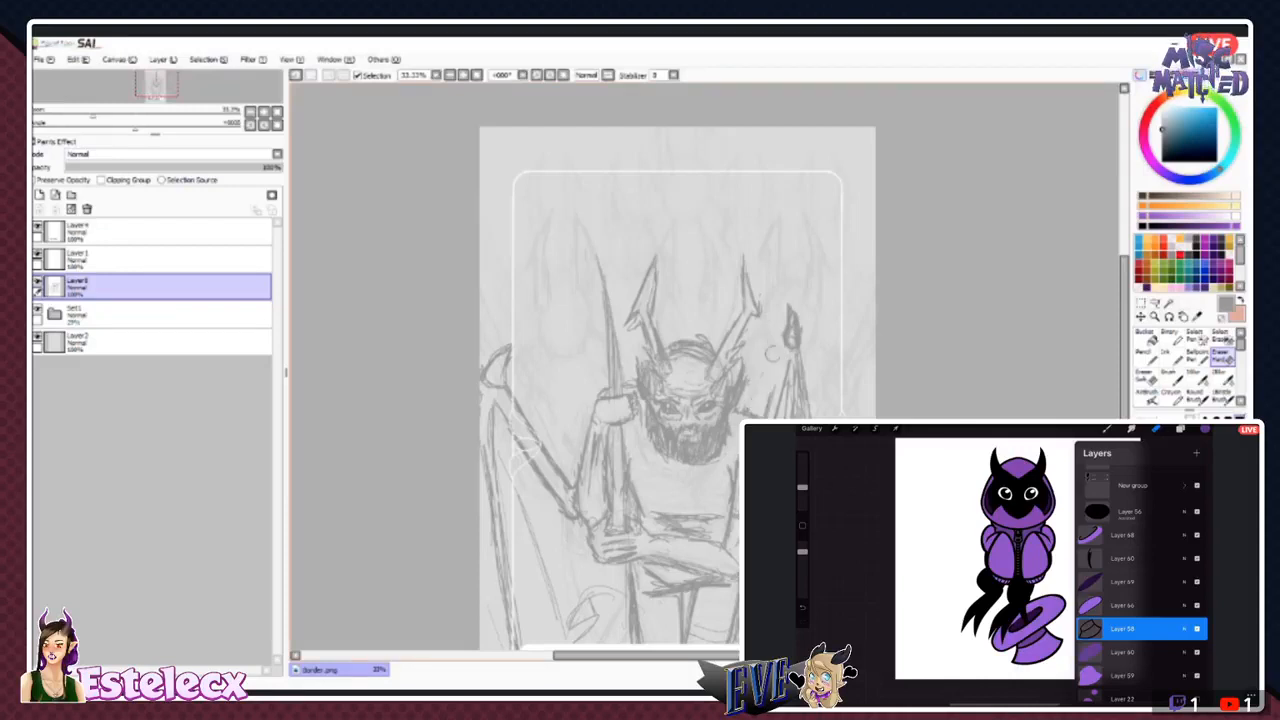
{"action": "left_click", "coordinate": [1170, 357]}
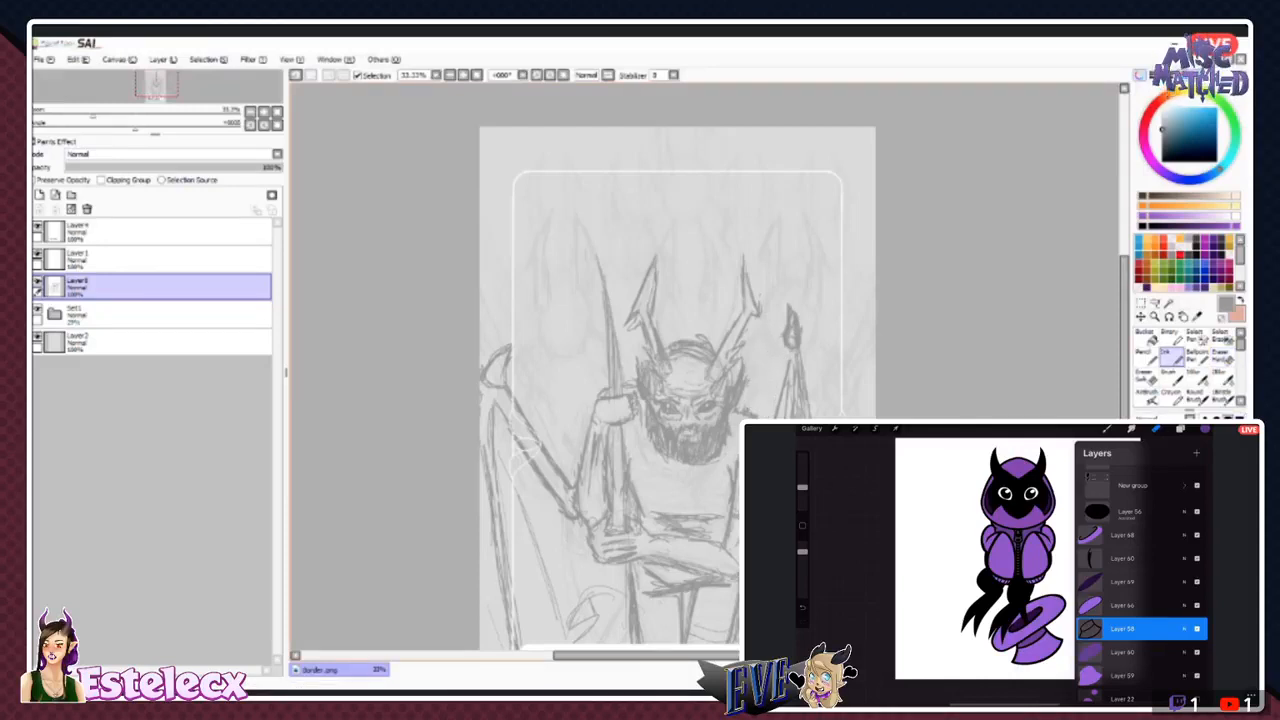
{"action": "left_click_drag", "start_coordinate": [776, 347], "coordinate": [766, 381]}
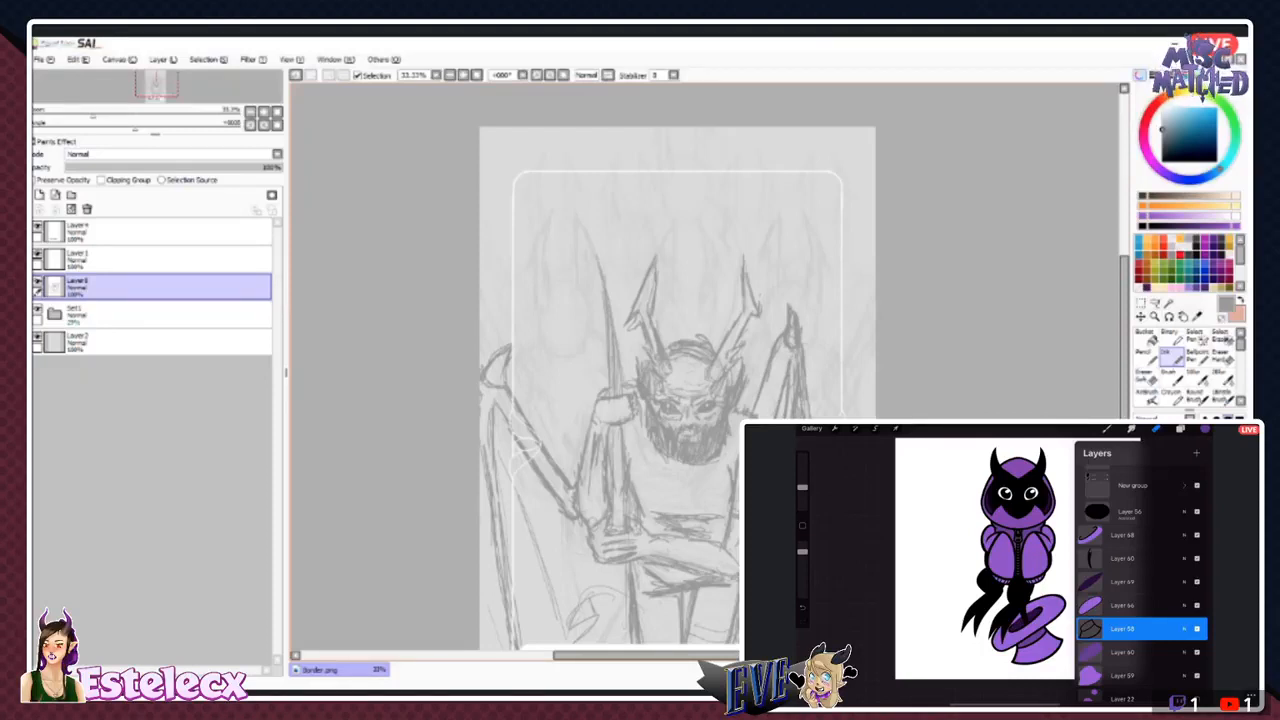
- Erase the dark claw at the tip of that wing and redraw it as a cleaner curved spike
{"action": "key", "text": "e"}
{"action": "mouse_move", "coordinate": [796, 346]}
{"action": "left_mouse_down"}
{"action": "mouse_move", "coordinate": [793, 304]}
{"action": "mouse_move", "coordinate": [799, 347]}
{"action": "mouse_move", "coordinate": [777, 303]}
{"action": "left_mouse_up"}
{"action": "left_click", "coordinate": [1171, 357]}
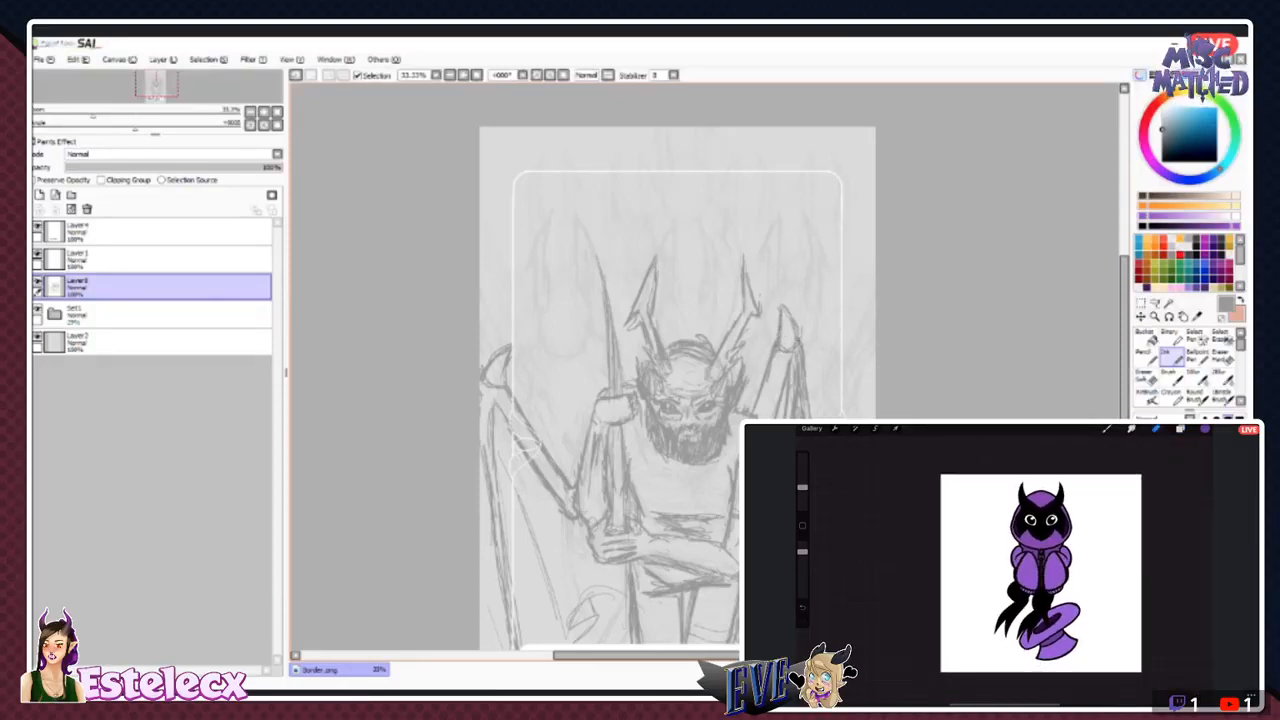
- Clean up the stray lines below the redrawn claw and resketch the wing's outer edge and ribs
{"action": "key", "text": "e"}
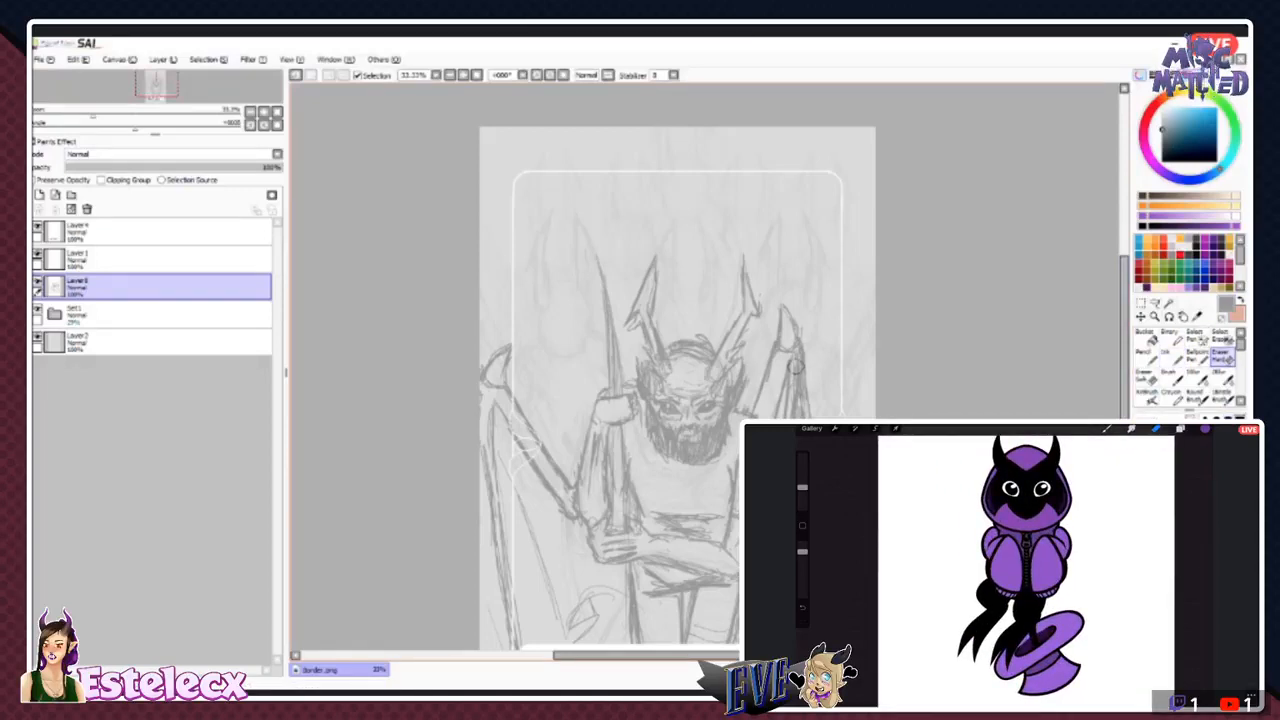
{"action": "left_click_drag", "start_coordinate": [797, 367], "coordinate": [792, 390]}
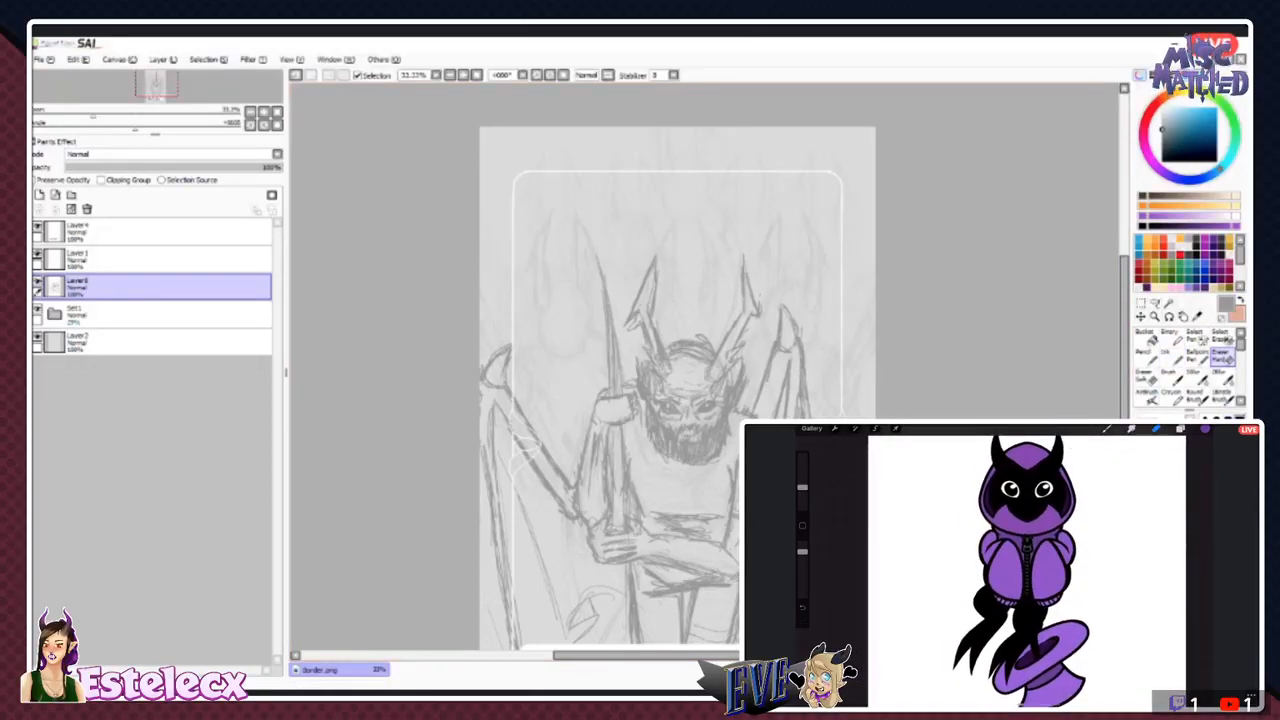
{"action": "left_click_drag", "start_coordinate": [797, 366], "coordinate": [803, 412]}
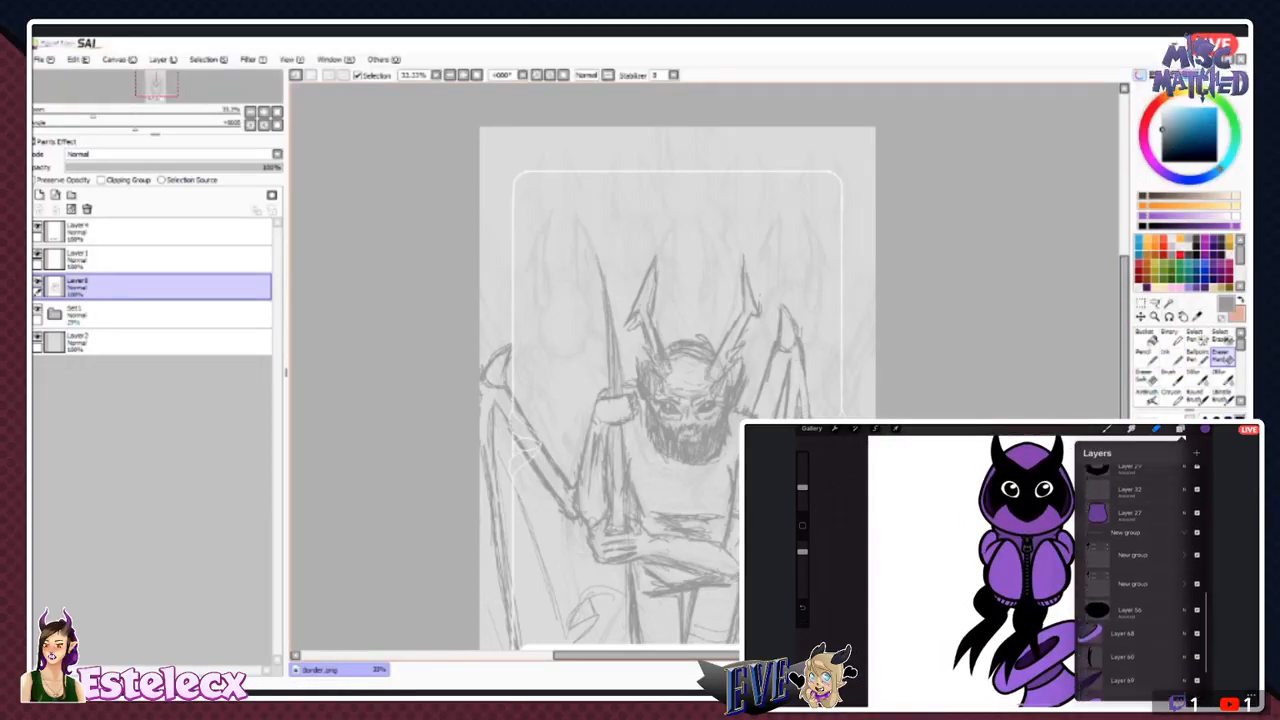
{"action": "left_click", "coordinate": [1170, 357]}
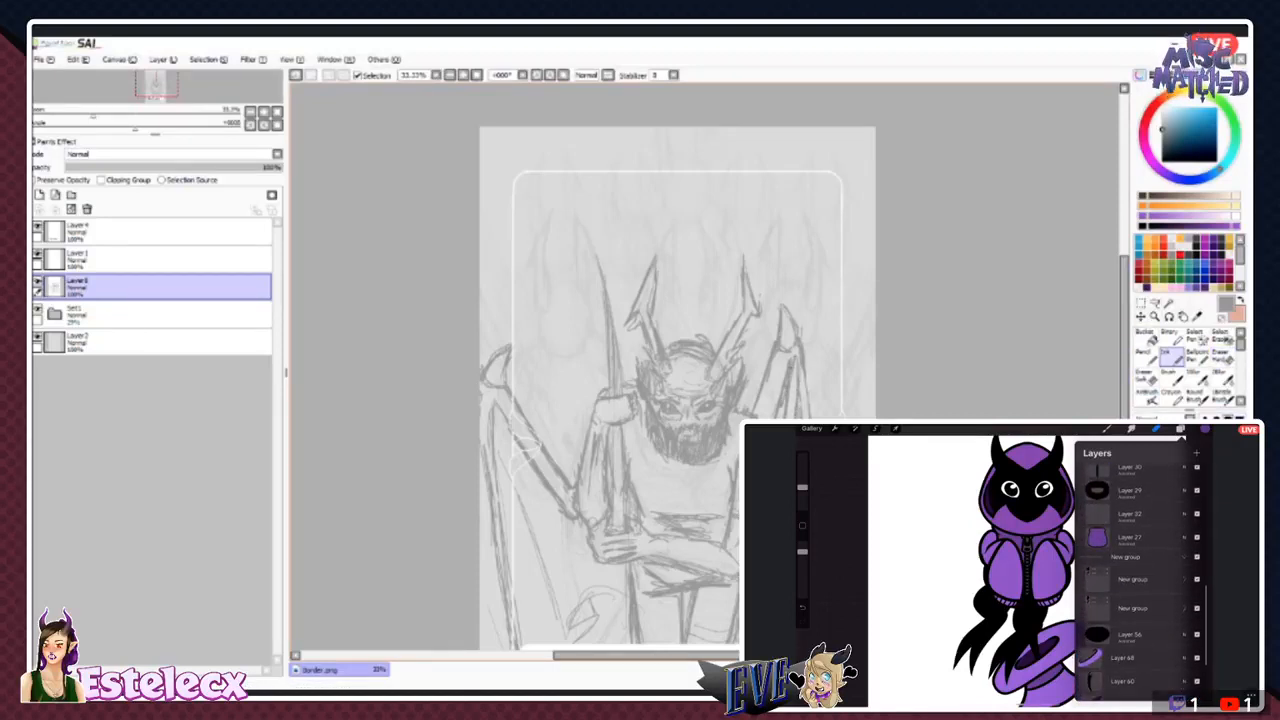
{"action": "left_click", "coordinate": [1222, 357]}
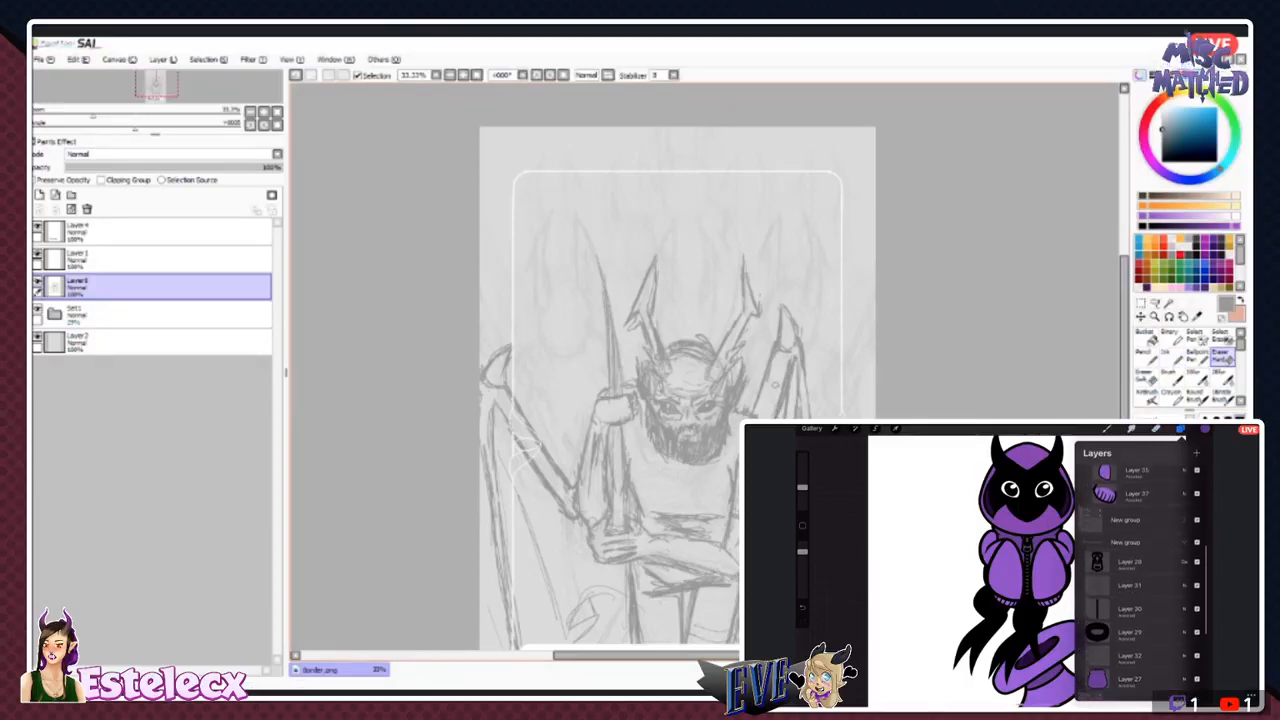
{"action": "left_click_drag", "start_coordinate": [796, 350], "coordinate": [784, 390]}
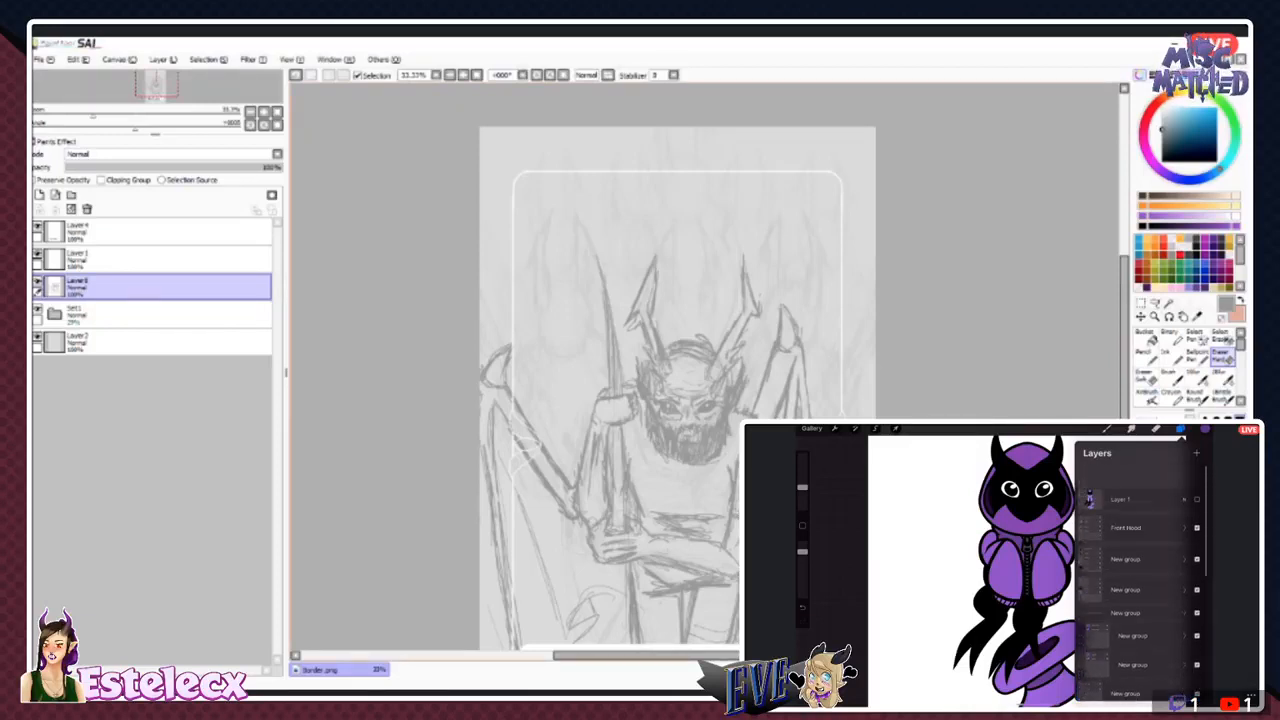
{"action": "left_click", "coordinate": [1171, 357]}
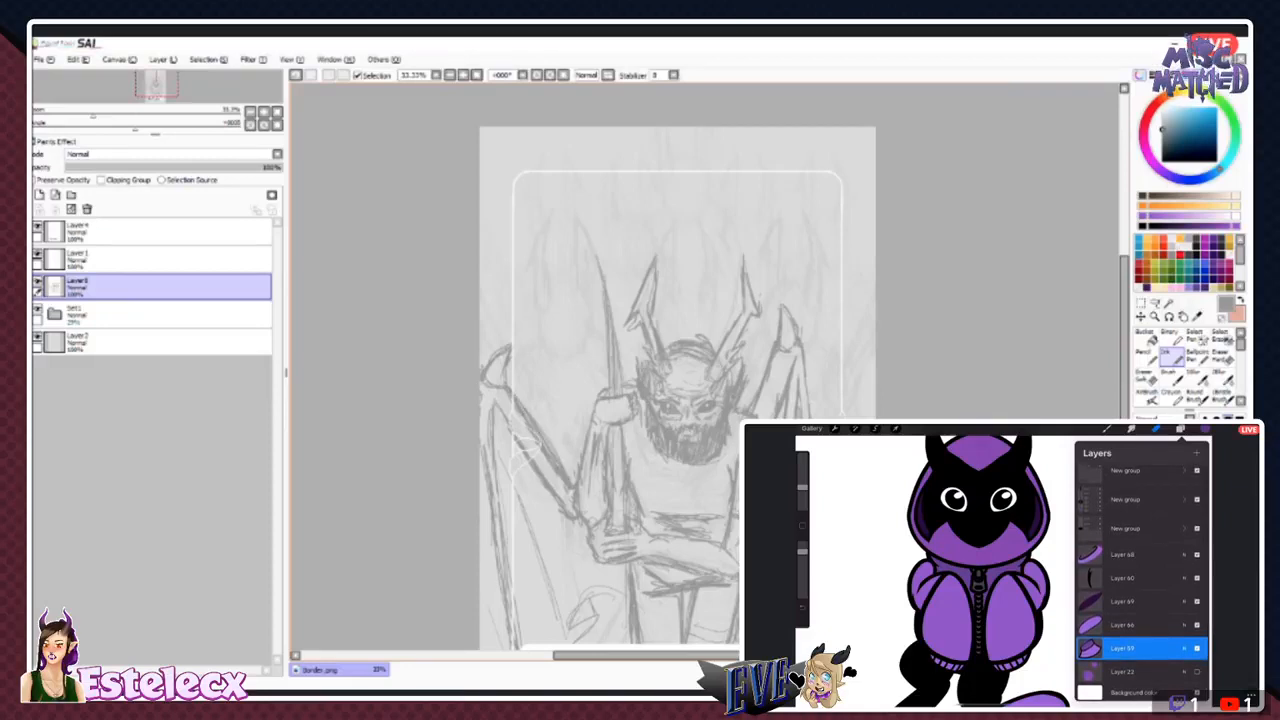
- Clean up the staff-side wing's arm and sketch its membrane edges curving down toward the title plate
{"action": "key", "text": "e"}
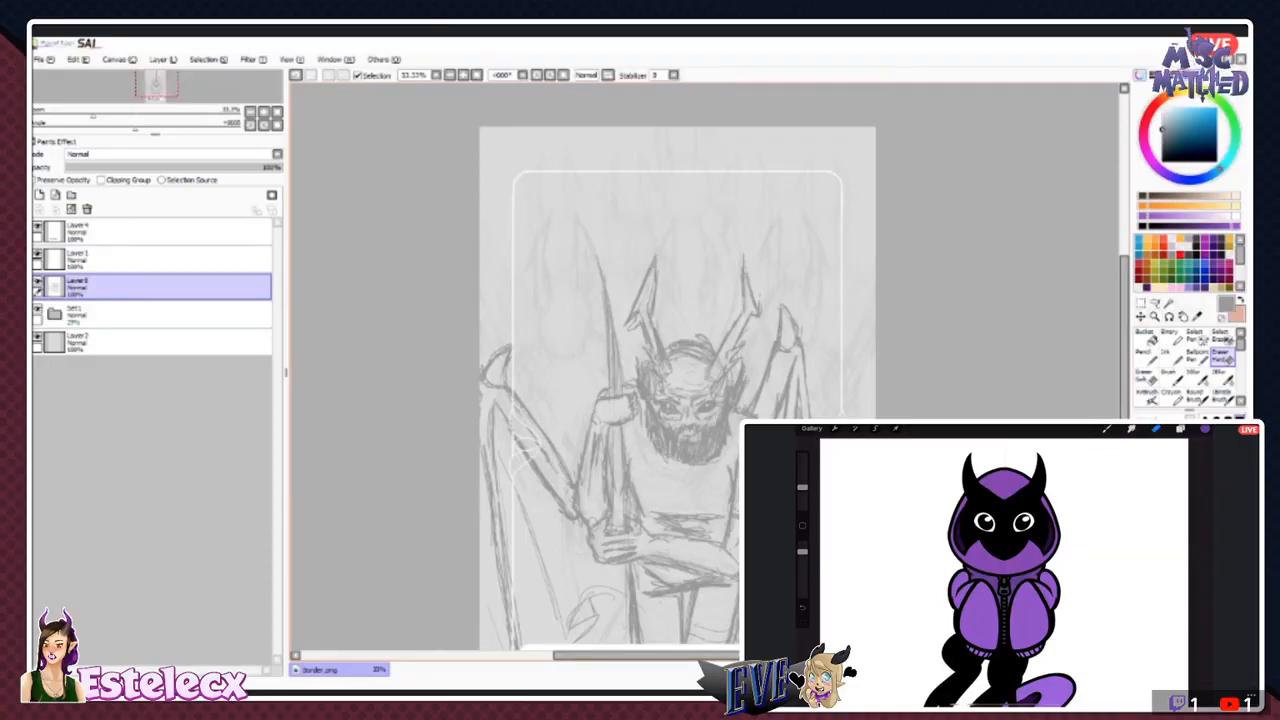
{"action": "left_click", "coordinate": [1171, 357]}
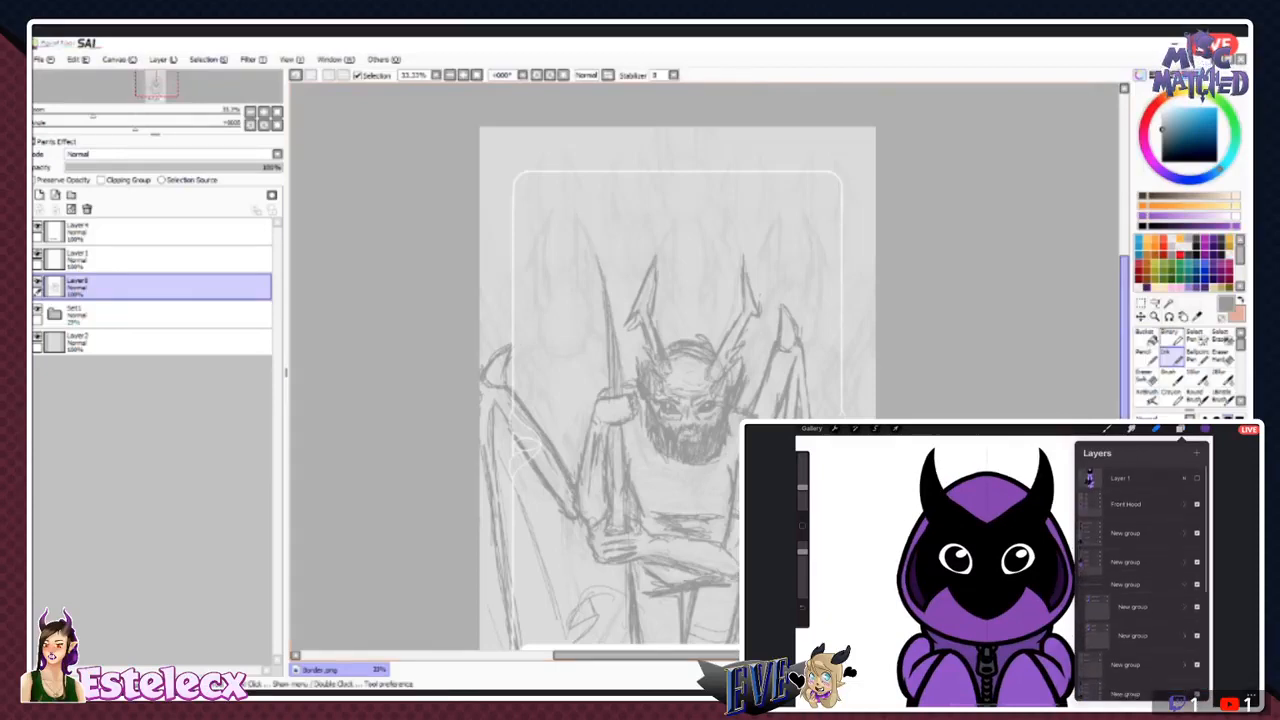
{"action": "left_click", "coordinate": [1222, 352]}
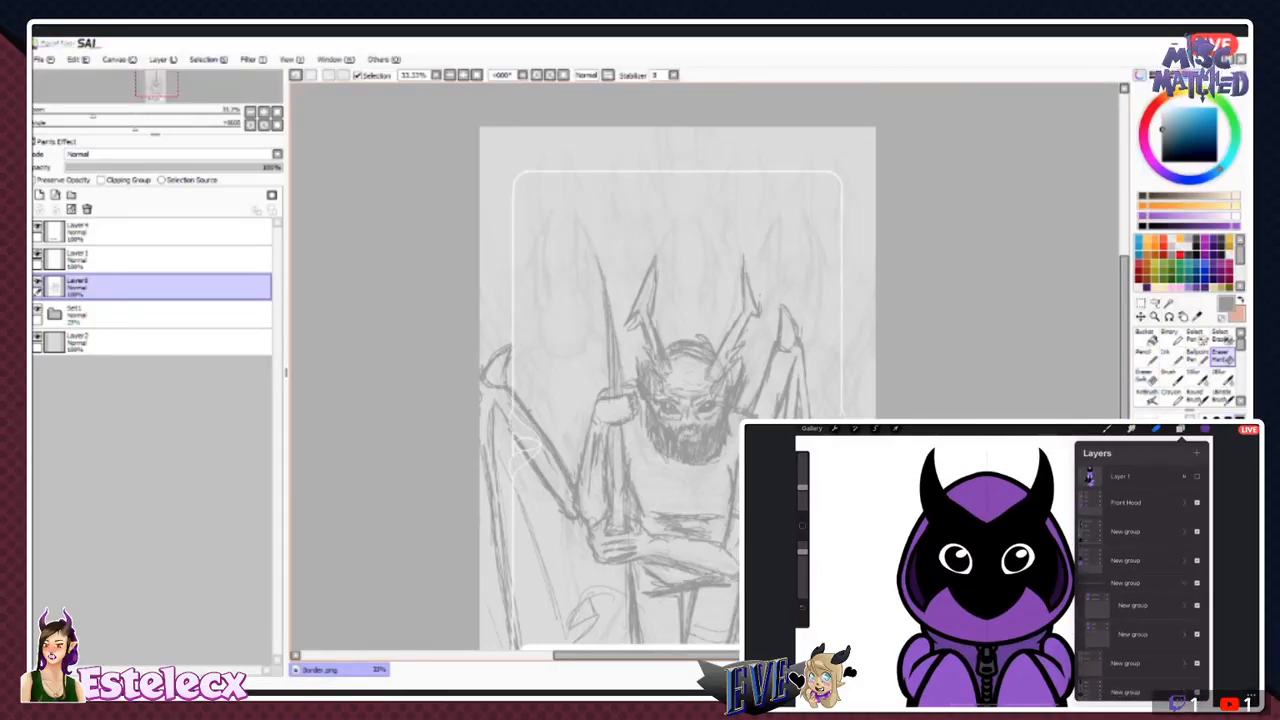
{"action": "left_click_drag", "start_coordinate": [540, 424], "coordinate": [568, 477]}
{"action": "left_click", "coordinate": [1171, 356]}
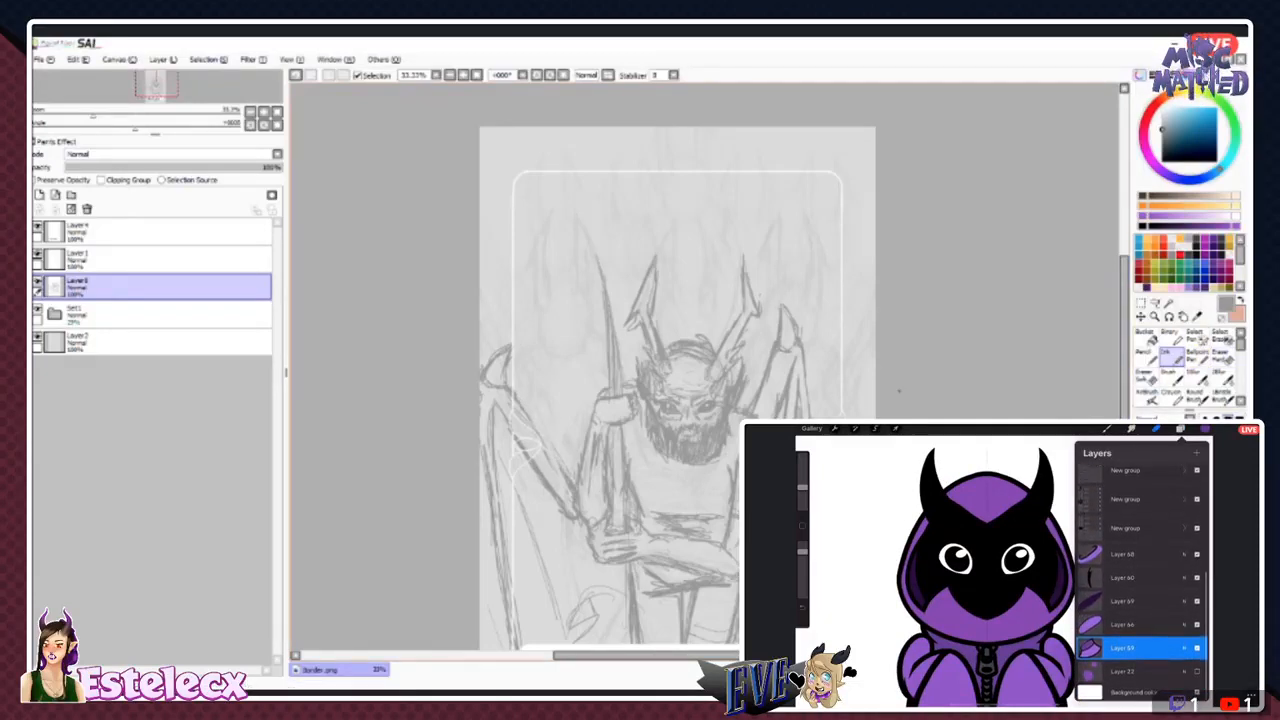
{"action": "left_click_drag", "start_coordinate": [532, 424], "coordinate": [562, 470]}
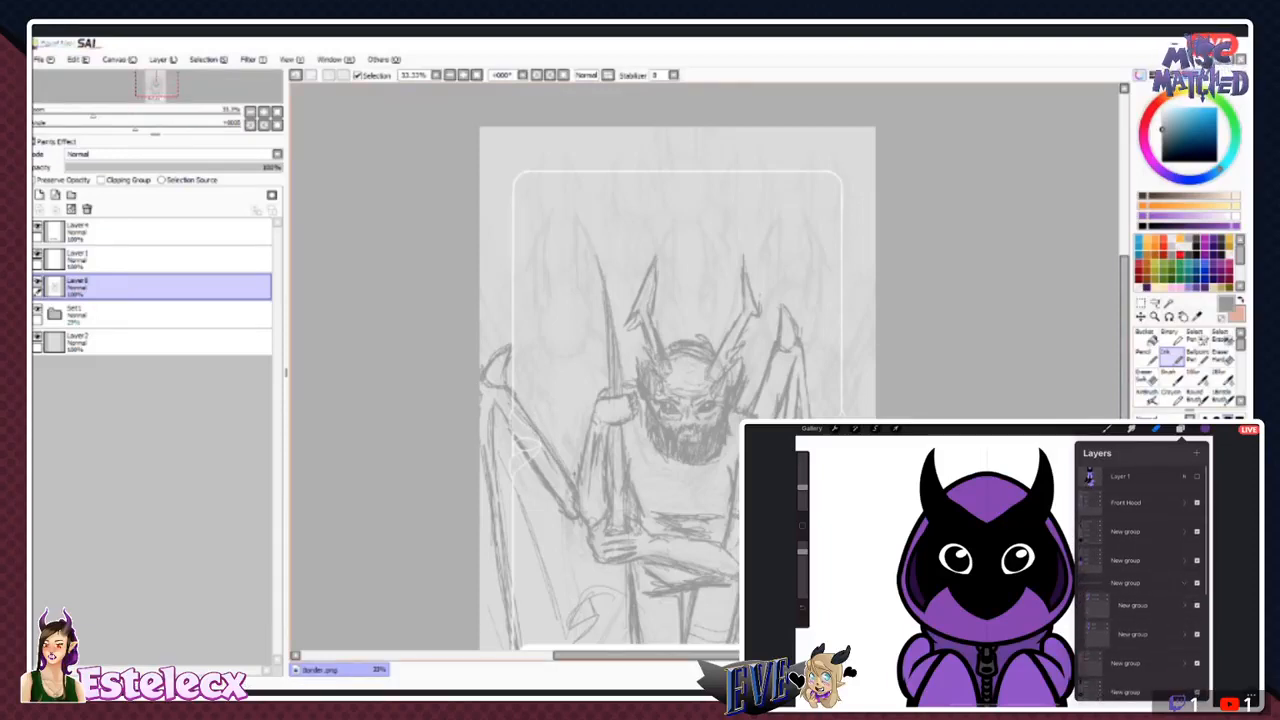
{"action": "left_click_drag", "start_coordinate": [618, 600], "coordinate": [570, 612]}
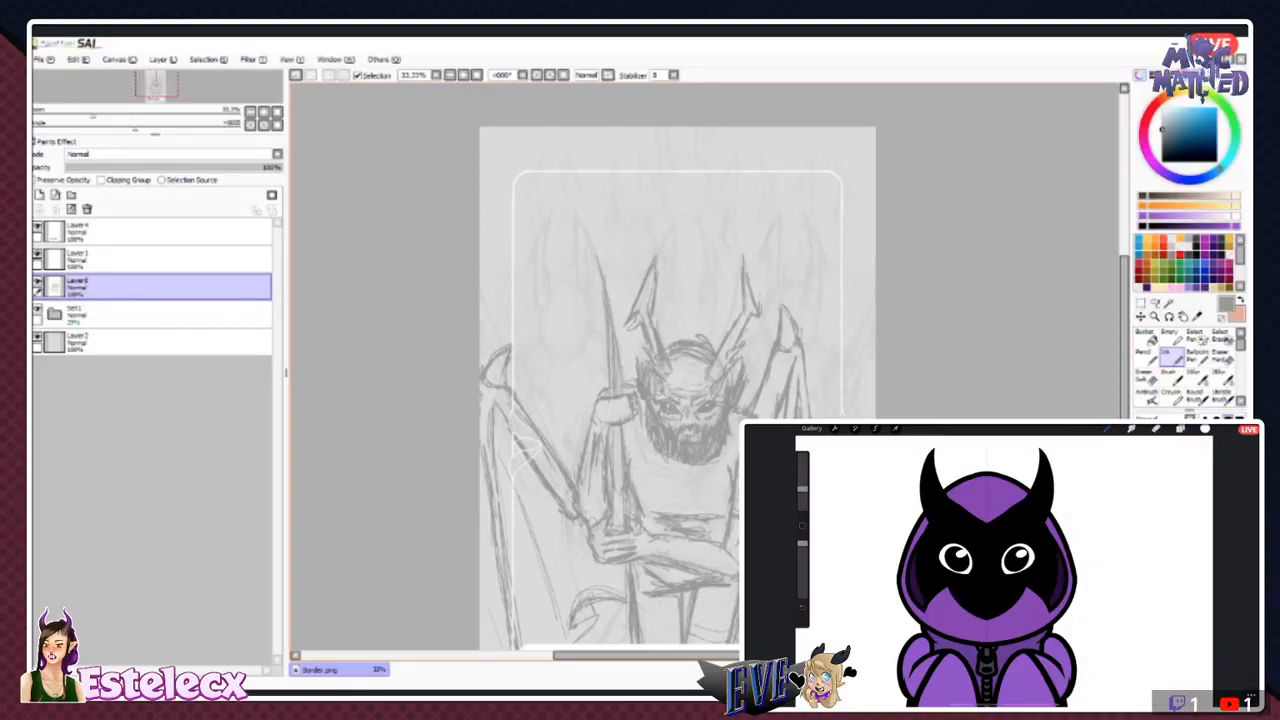
- Add a new layer beneath the figure sketch and draw a background figure's oval head with a curved face band beside the staff
{"action": "scroll", "coordinate": [677, 367], "scroll_direction": "down", "scroll_amount": 3}
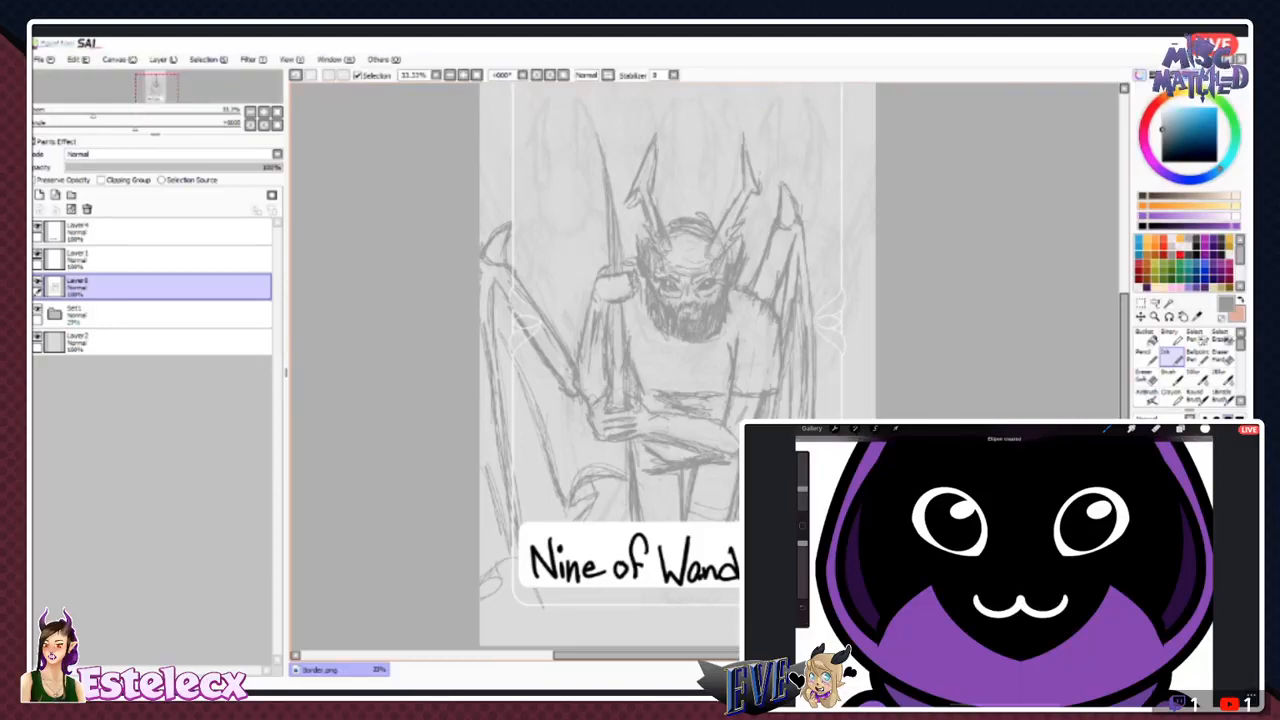
{"action": "scroll", "coordinate": [678, 350], "scroll_direction": "up", "scroll_amount": 2}
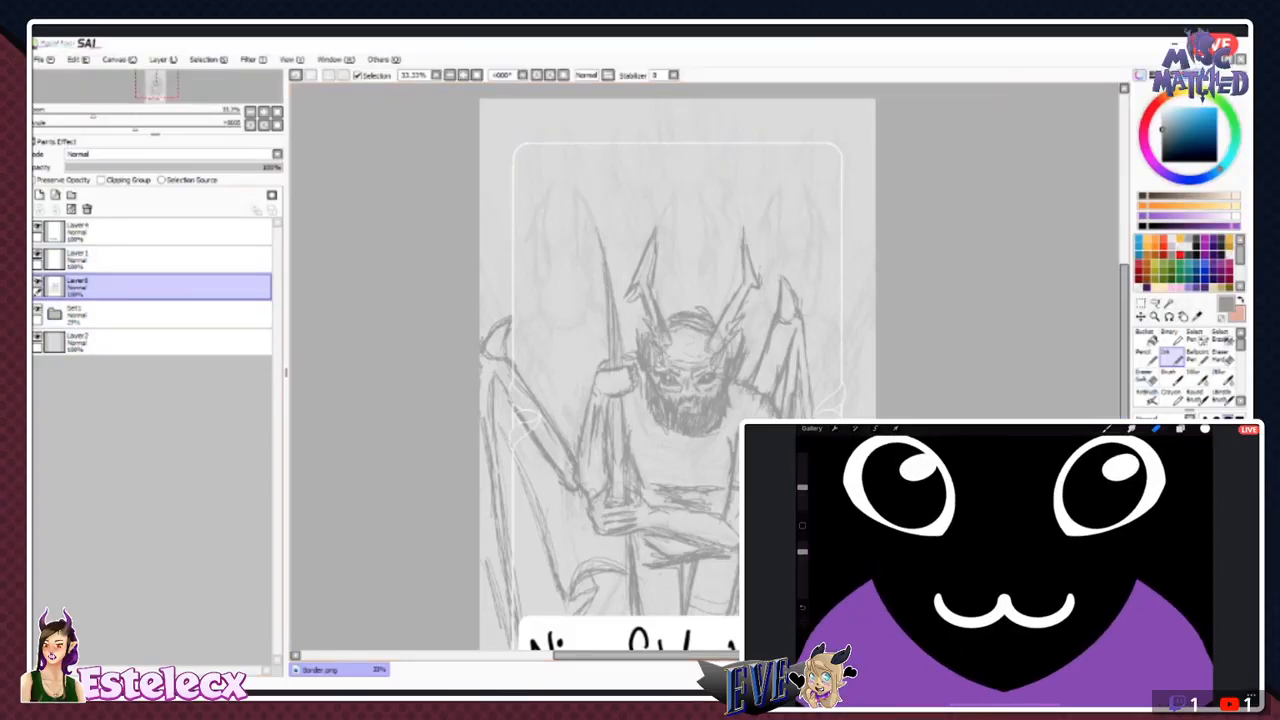
{"action": "left_click", "coordinate": [40, 195]}
{"action": "left_click_drag", "start_coordinate": [140, 287], "coordinate": [140, 325]}
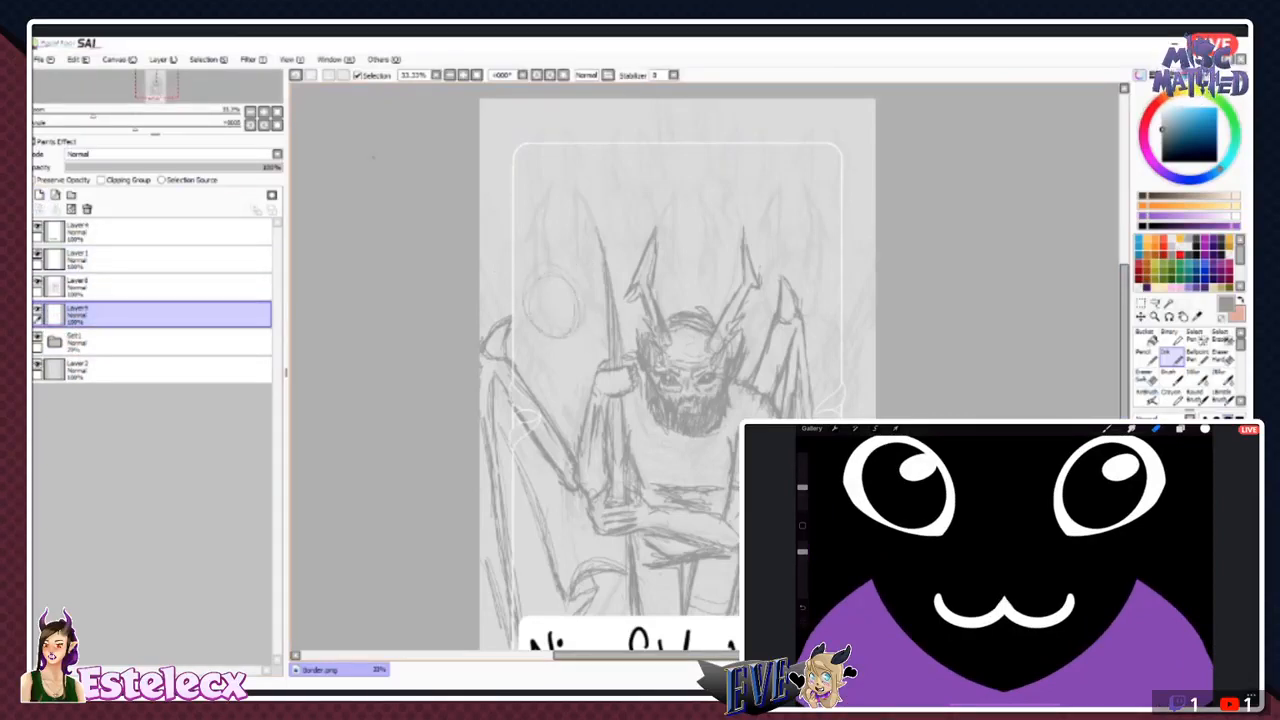
{"action": "key", "text": "ctrl+z"}
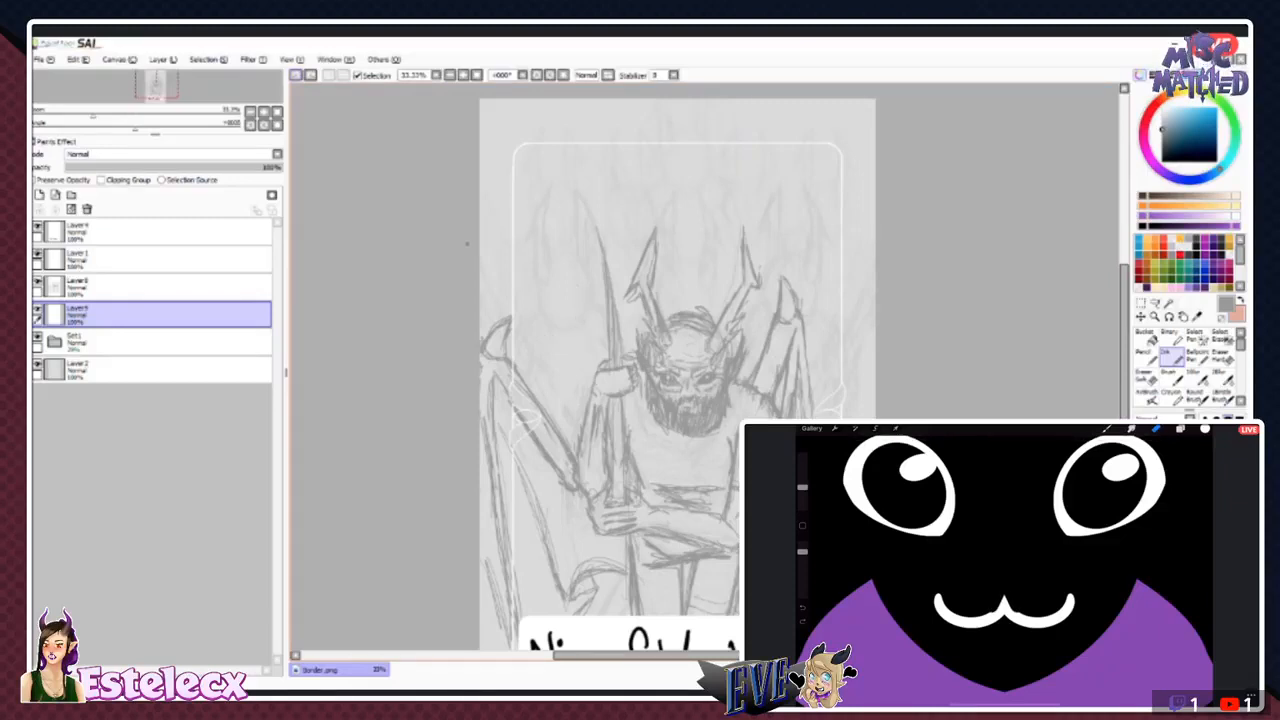
{"action": "left_click_drag", "start_coordinate": [550, 252], "coordinate": [591, 284]}
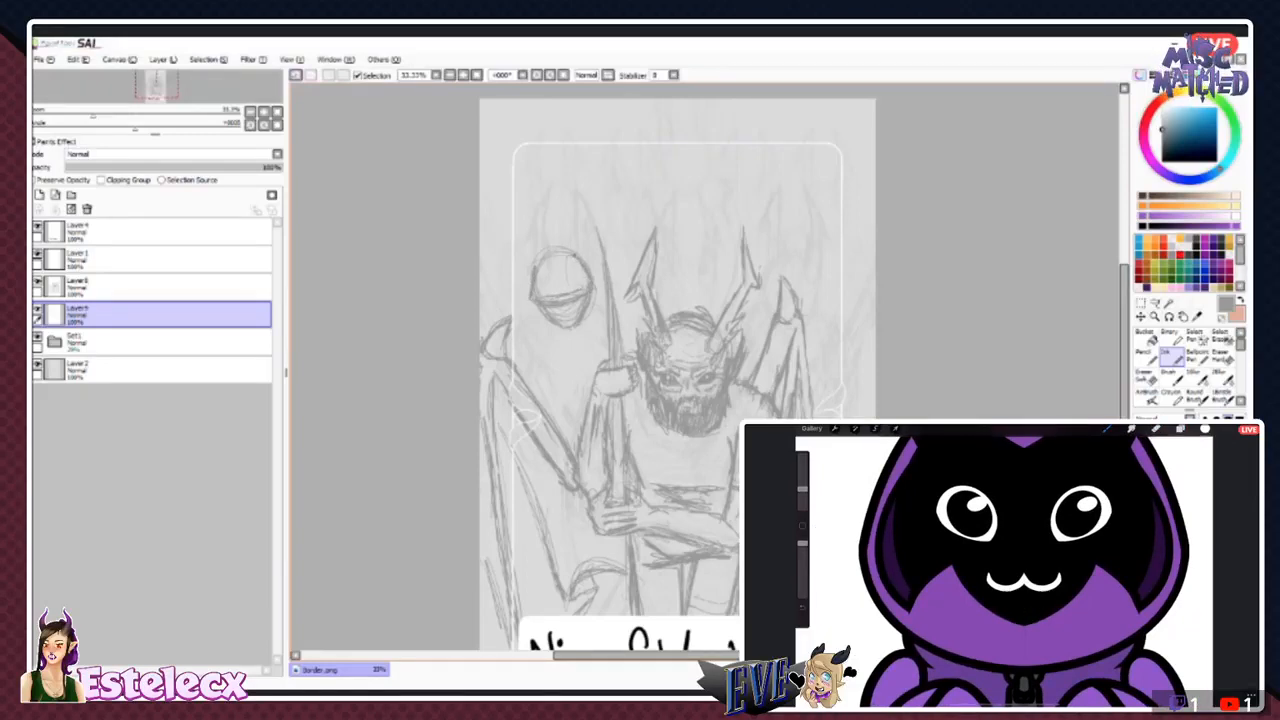
{"action": "mouse_move", "coordinate": [577, 192]}
{"action": "left_mouse_down"}
{"action": "mouse_move", "coordinate": [572, 260]}
{"action": "mouse_move", "coordinate": [599, 234]}
{"action": "left_mouse_up"}
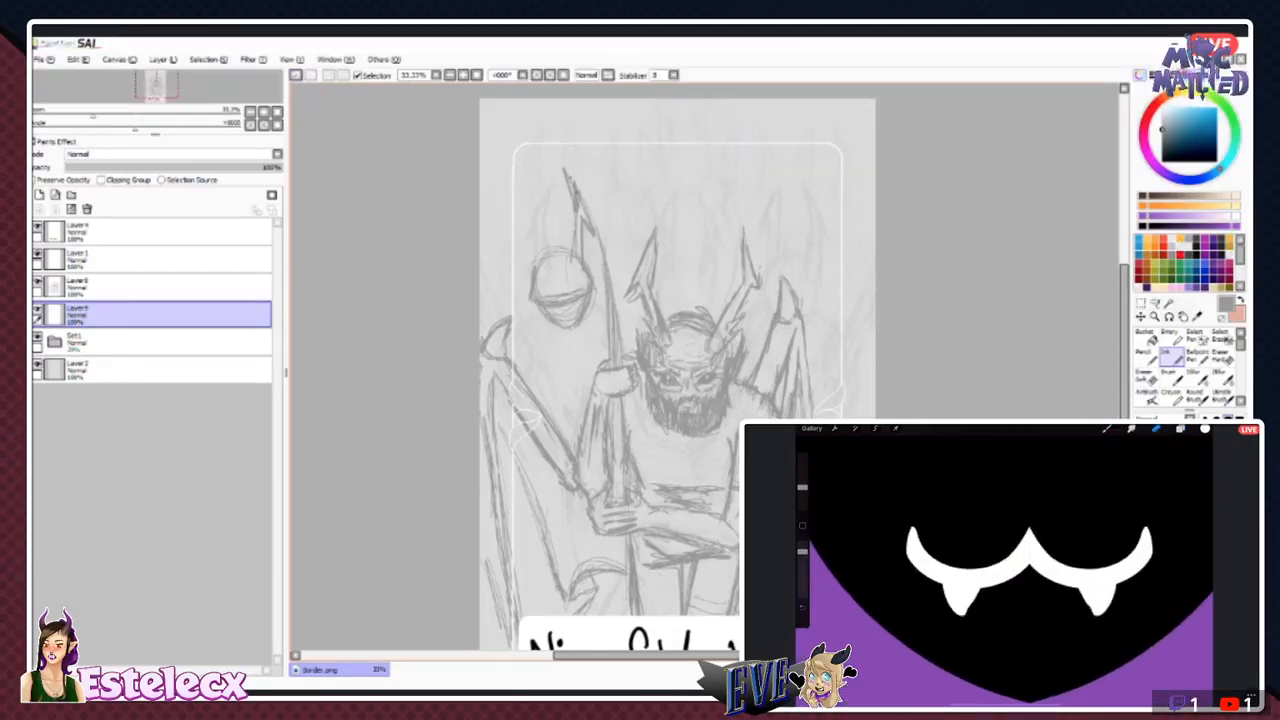
{"action": "key", "text": "ctrl+z"}
{"action": "key", "text": "ctrl+z"}
{"action": "key", "text": "ctrl+z"}
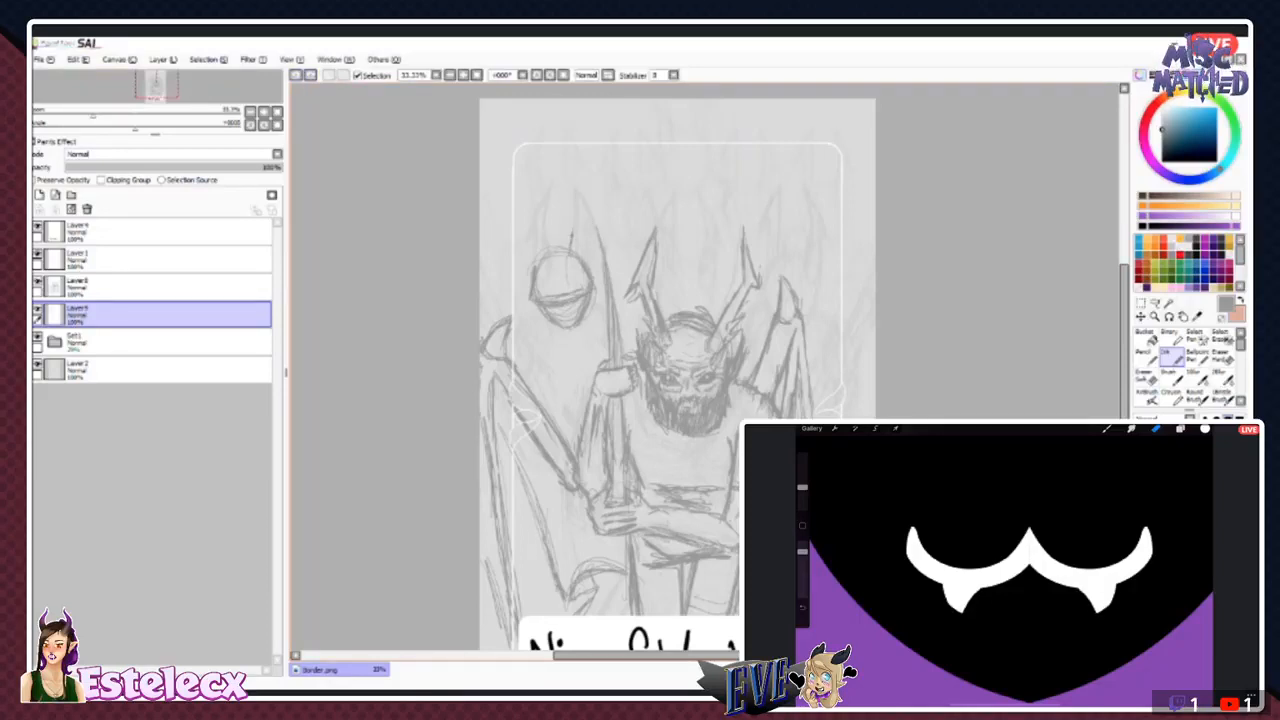
- Sketch two horns, the neck and the shoulders on the background figure, toggling its layer's visibility to compare the composition
{"action": "left_click_drag", "start_coordinate": [572, 234], "coordinate": [566, 204]}
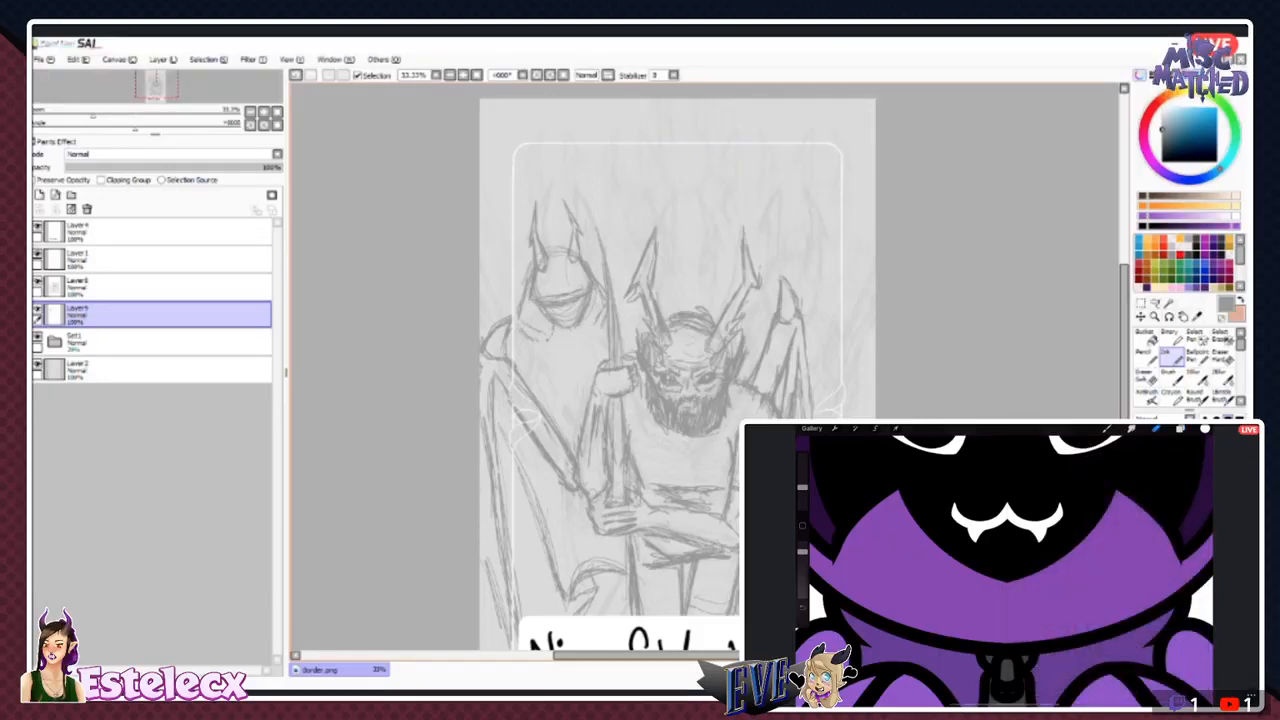
{"action": "left_click_drag", "start_coordinate": [135, 168], "coordinate": [337, 196]}
{"action": "left_click", "coordinate": [37, 309]}
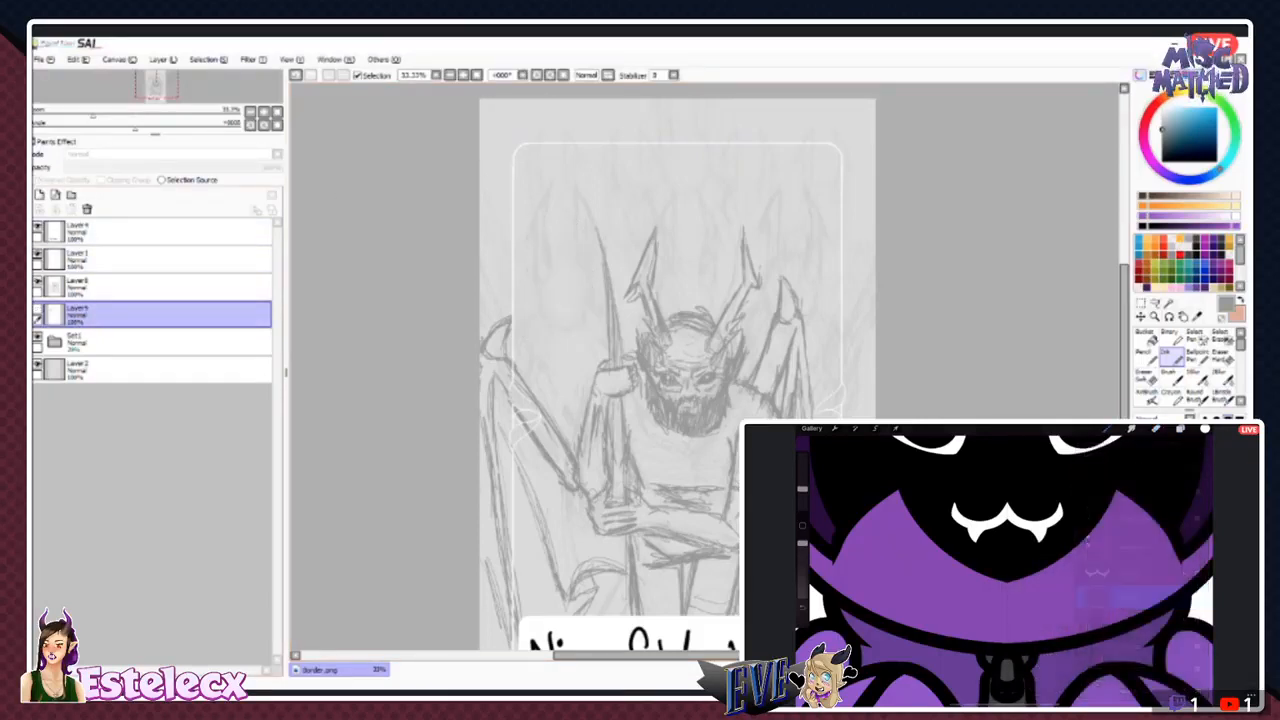
{"action": "left_click", "coordinate": [37, 309]}
{"action": "left_click", "coordinate": [37, 309]}
{"action": "left_click", "coordinate": [37, 309]}
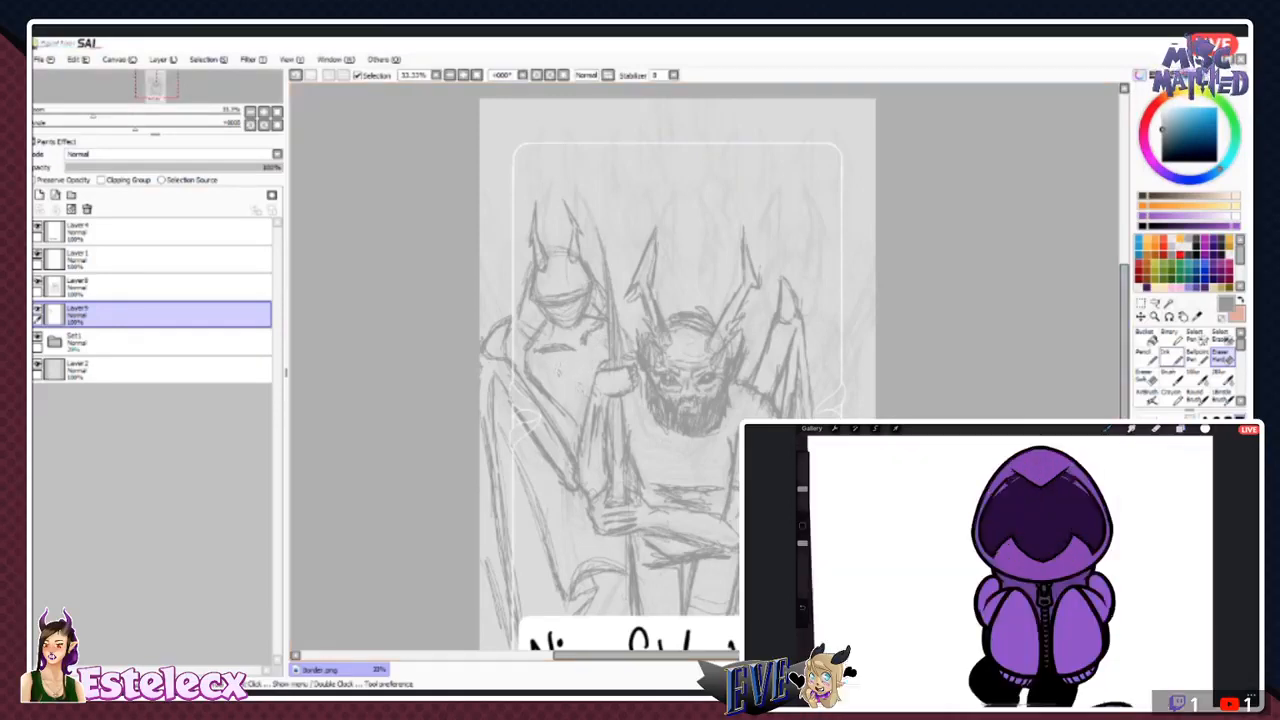
- Erase and rework the background figure's torso and arm lines, and add an upright staff along the card's outer edge
{"action": "key", "text": "n"}
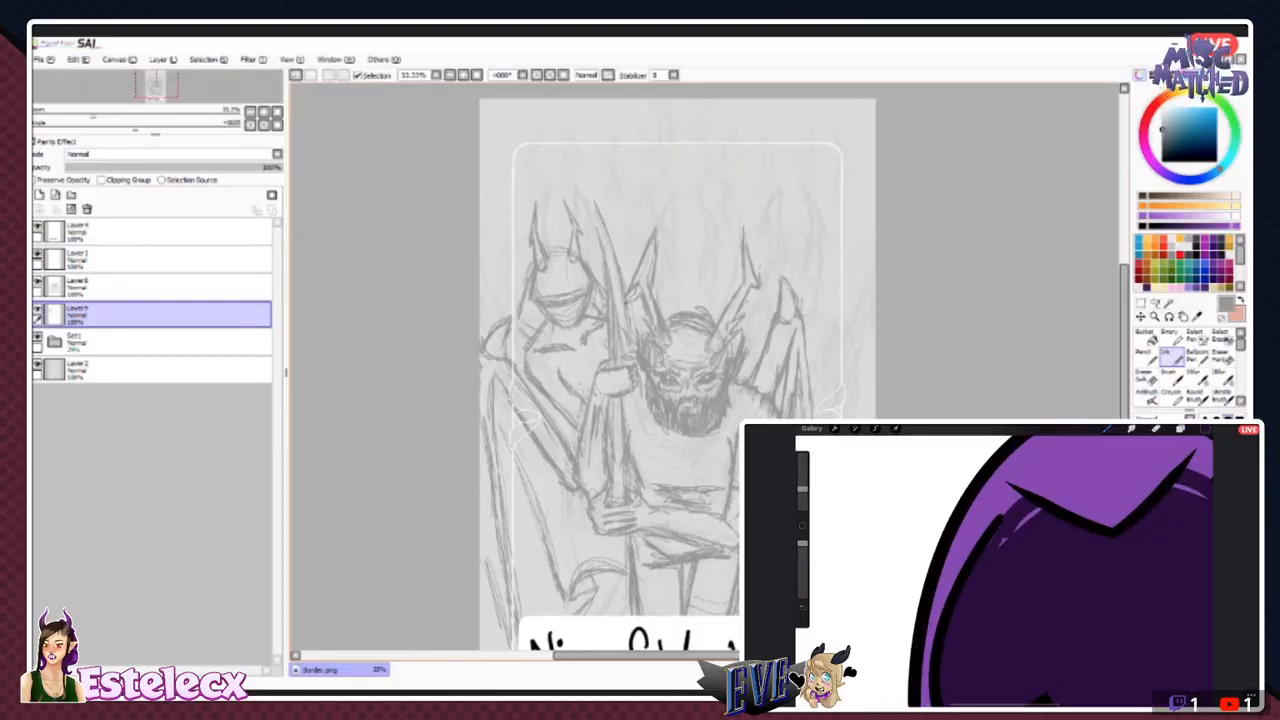
{"action": "left_click_drag", "start_coordinate": [588, 200], "coordinate": [612, 250]}
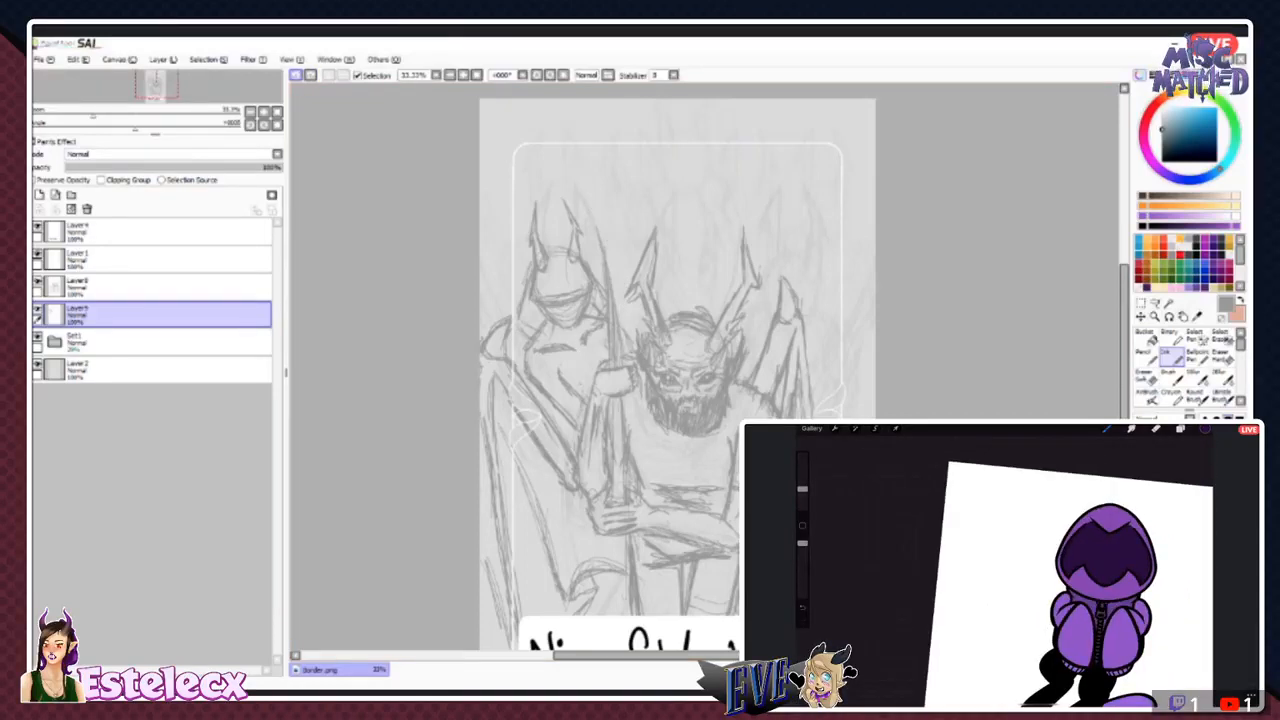
{"action": "key", "text": "e"}
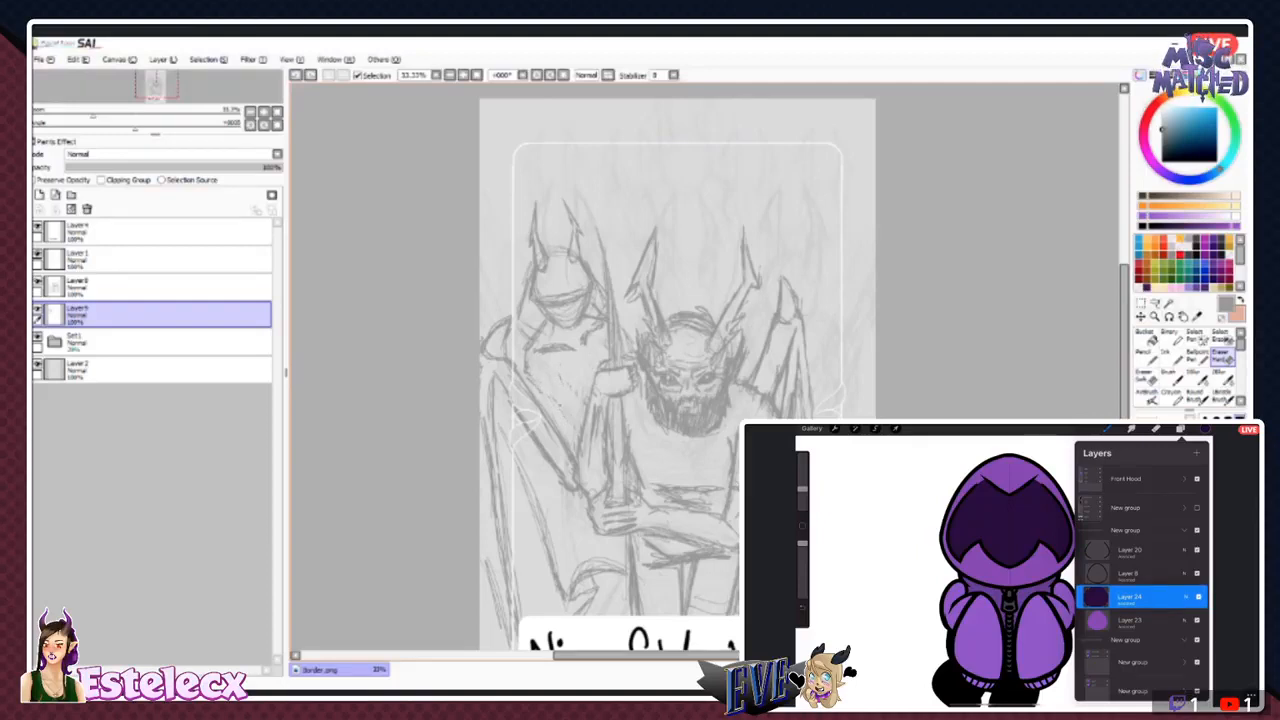
{"action": "left_click", "coordinate": [1171, 356]}
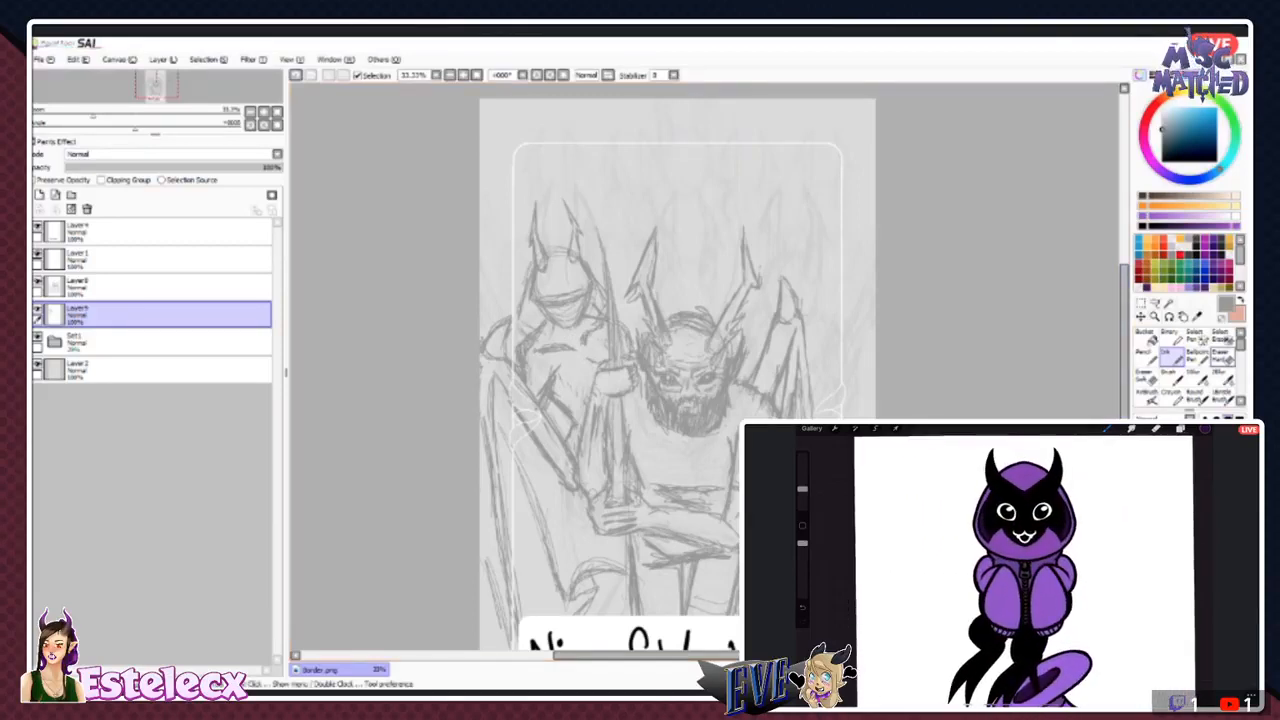
{"action": "key", "text": "e"}
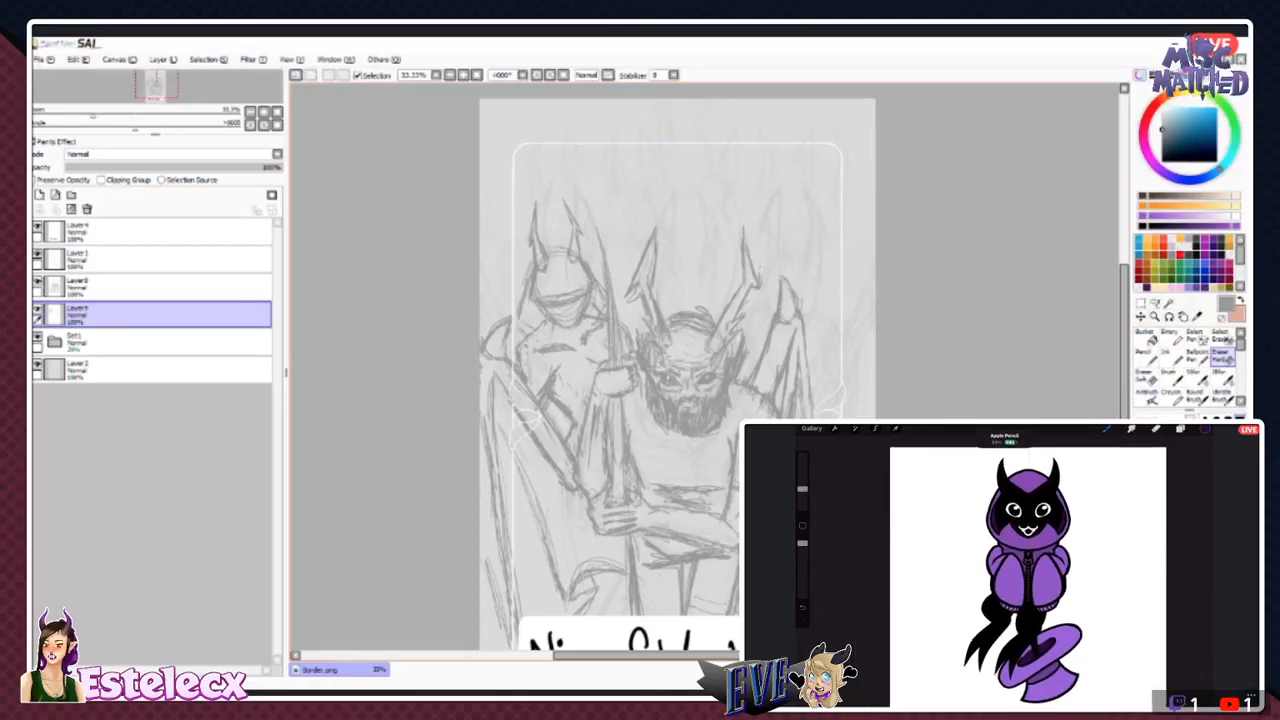
{"action": "left_click", "coordinate": [1171, 357]}
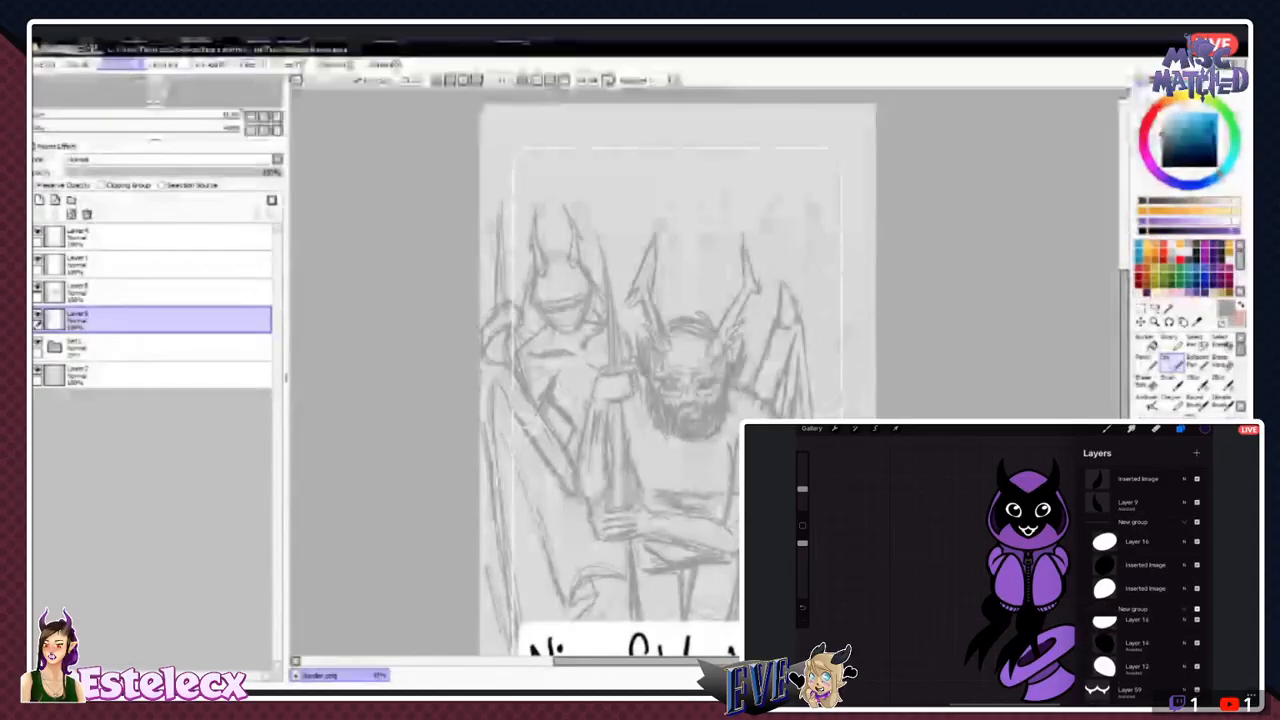
- Duplicate the background figure's layer, flip the copy horizontally, and move it to the opposite side of the central figure
{"action": "left_click", "coordinate": [163, 64]}
{"action": "left_click", "coordinate": [166, 126]}
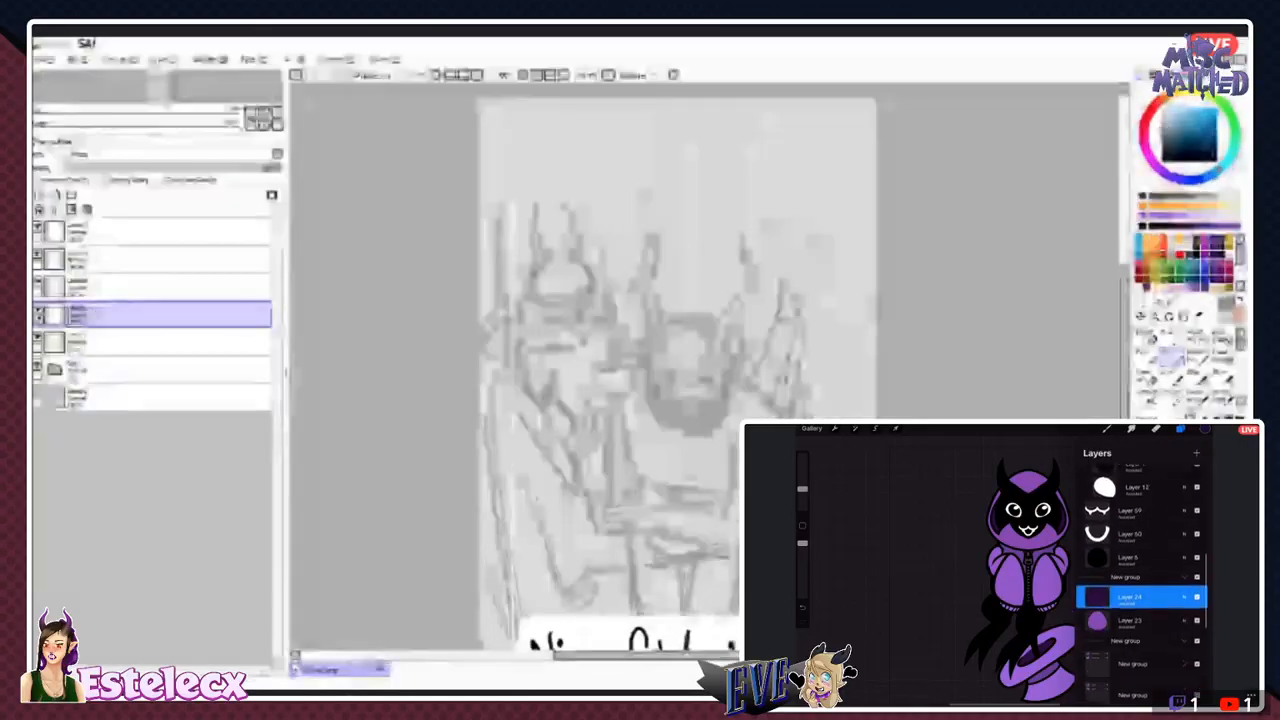
{"action": "left_click", "coordinate": [1140, 302]}
{"action": "left_click", "coordinate": [1162, 470]}
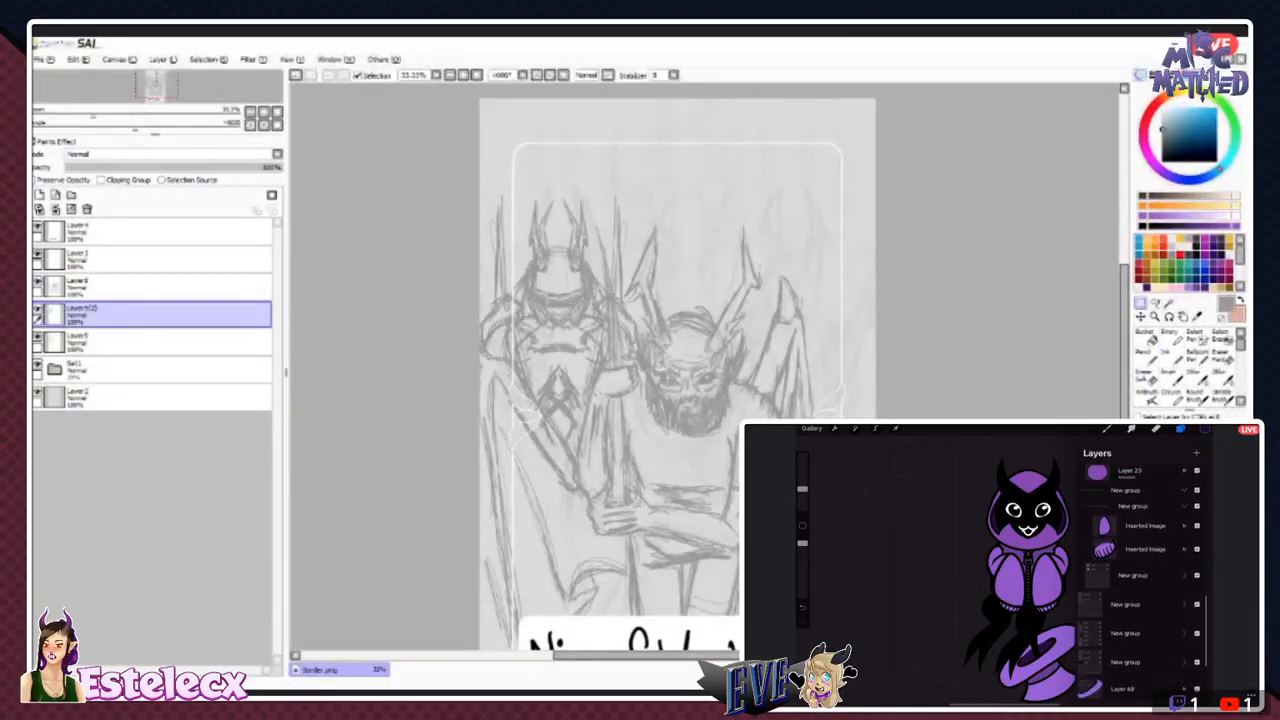
{"action": "left_click", "coordinate": [1140, 317]}
{"action": "left_click_drag", "start_coordinate": [560, 320], "coordinate": [802, 325]}
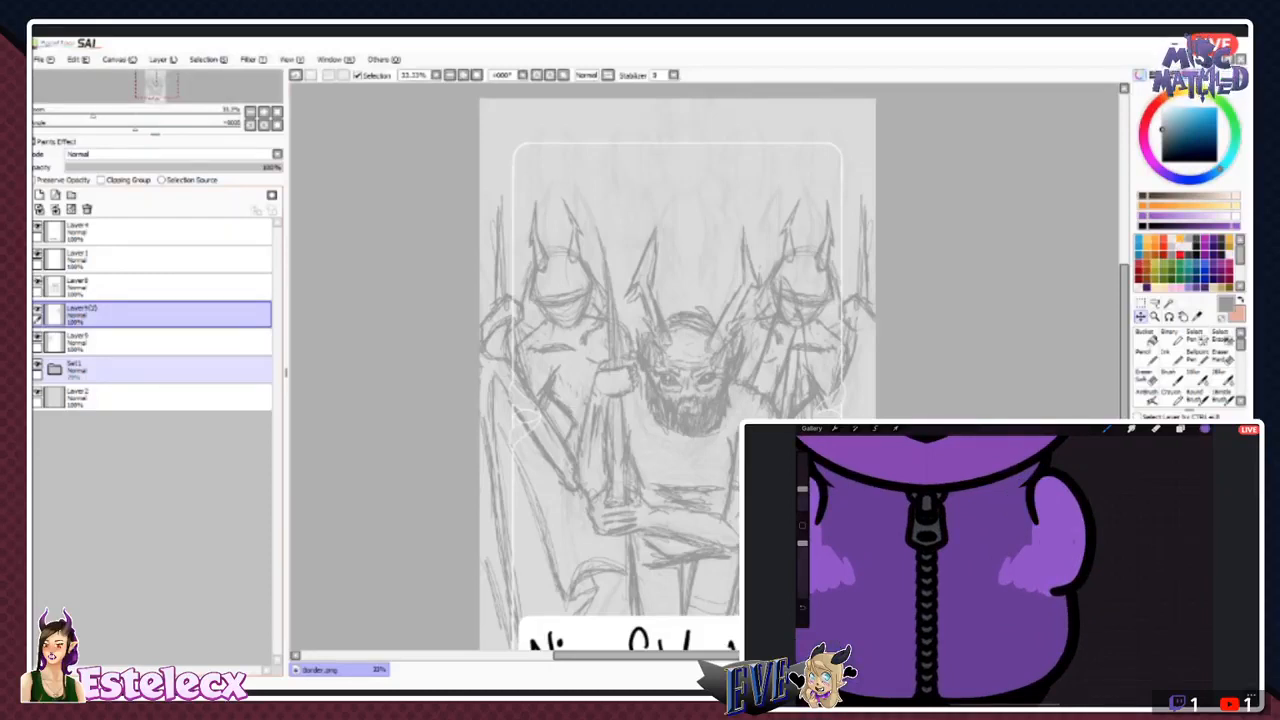
- On the central figure's layer, lasso the wing overlapping the mirrored figure and transform it to a rotated position closer to the body
{"action": "left_click", "coordinate": [170, 287]}
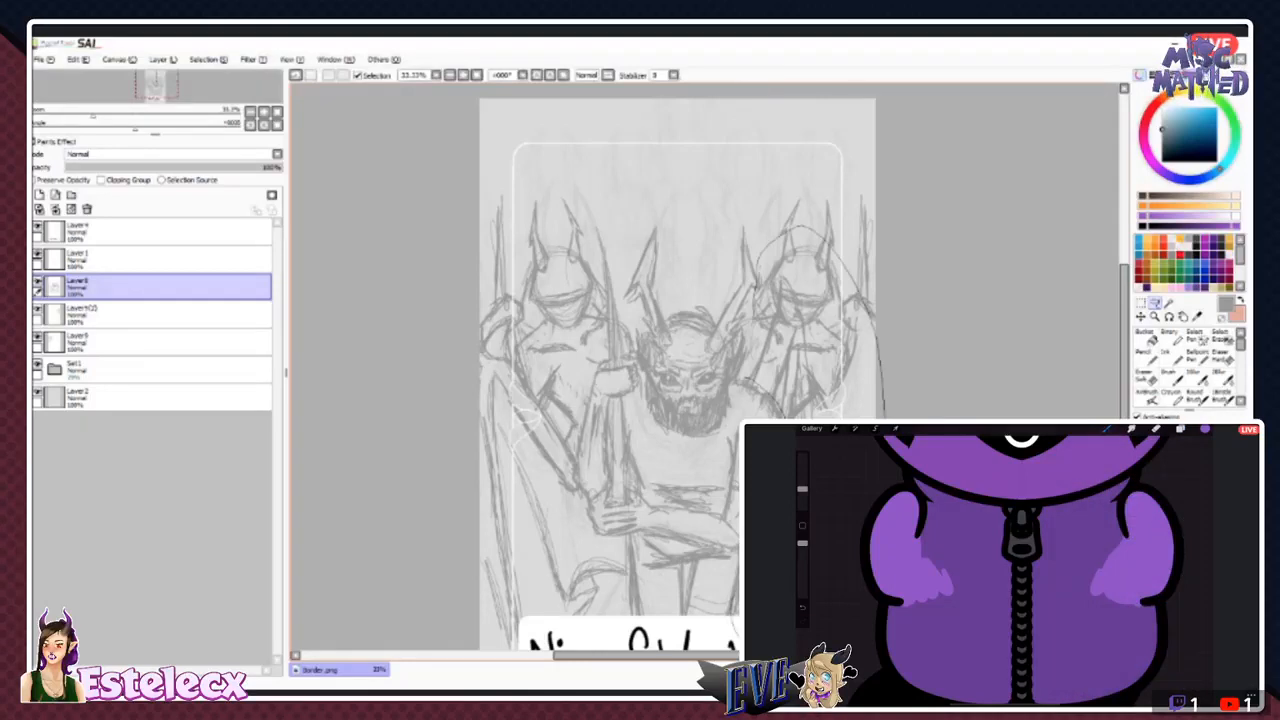
{"action": "left_click_drag", "start_coordinate": [756, 290], "coordinate": [759, 262]}
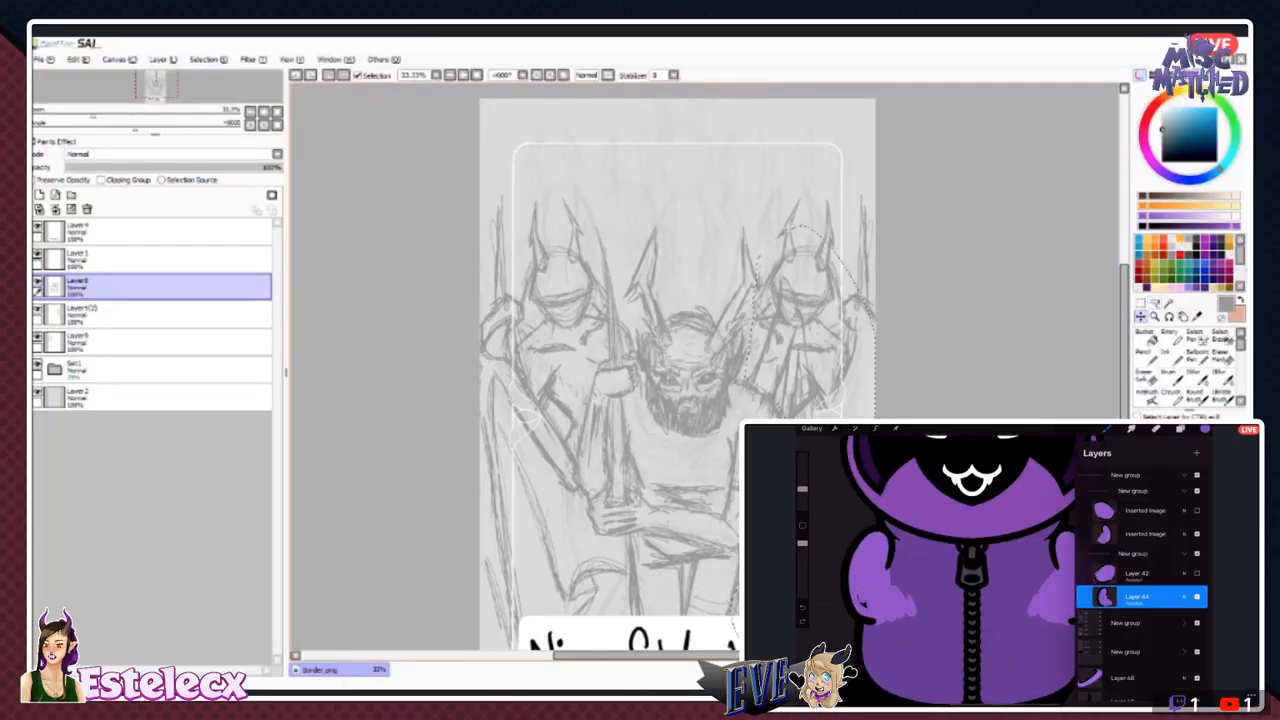
{"action": "left_click_drag", "start_coordinate": [780, 345], "coordinate": [820, 360]}
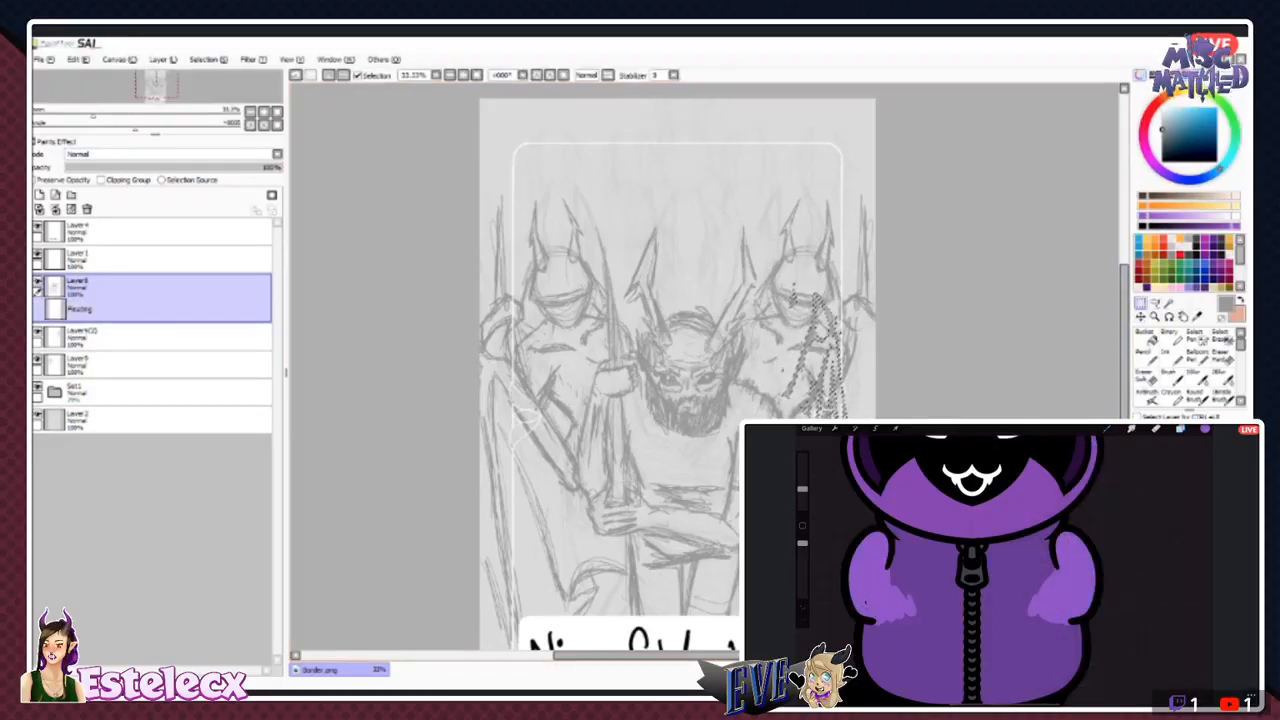
{"action": "key", "text": "ctrl+t"}
{"action": "left_click_drag", "start_coordinate": [930, 268], "coordinate": [977, 297]}
{"action": "mouse_move", "coordinate": [846, 291]}
{"action": "left_mouse_down"}
{"action": "mouse_move", "coordinate": [805, 286]}
{"action": "mouse_move", "coordinate": [794, 312]}
{"action": "left_mouse_up"}
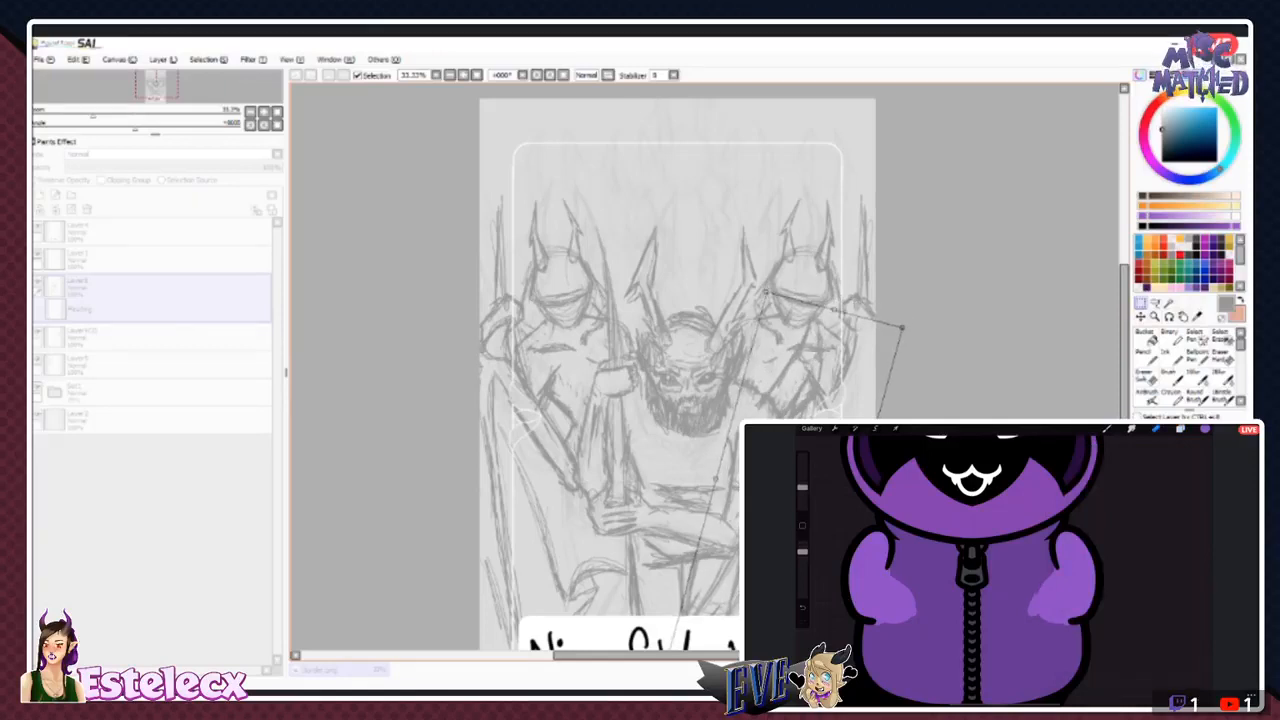
{"action": "key", "text": "Return"}
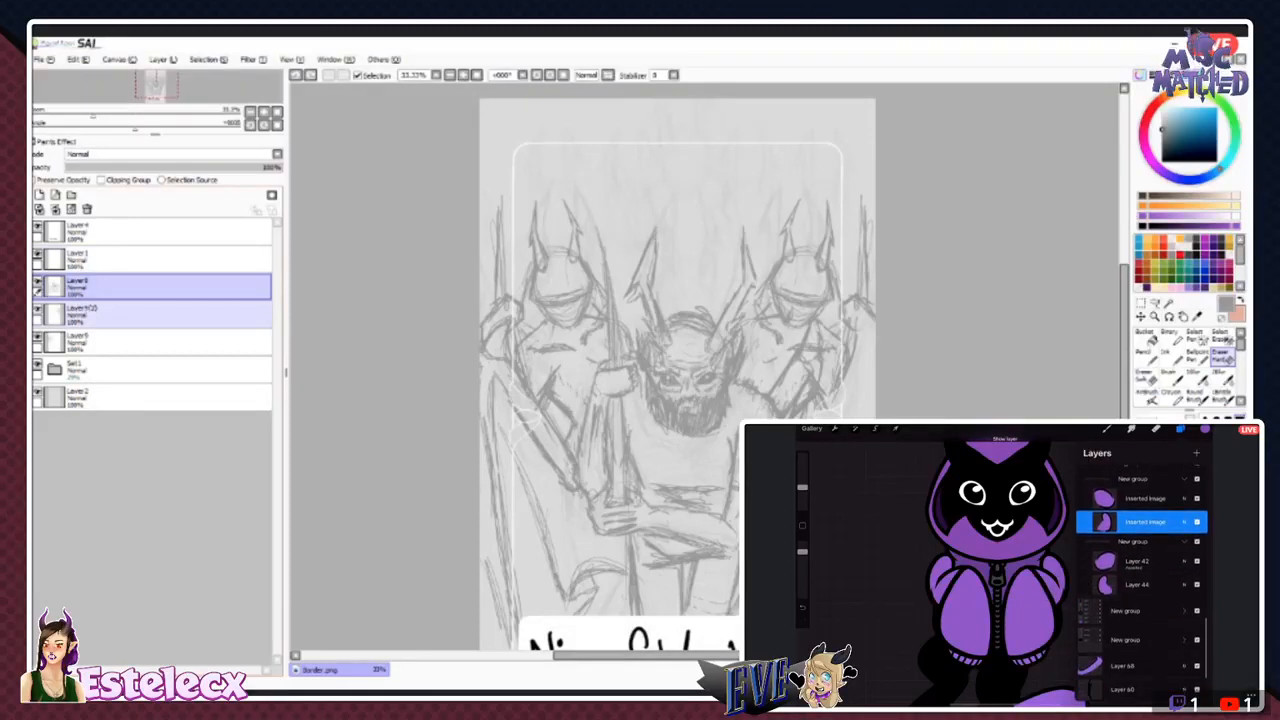
- Toggle the mirrored figure's layer to compare its overlap with the wing, and touch up its lower torso and arm lines
{"action": "left_click", "coordinate": [38, 309]}
{"action": "left_click", "coordinate": [38, 309]}
{"action": "left_click", "coordinate": [100, 315]}
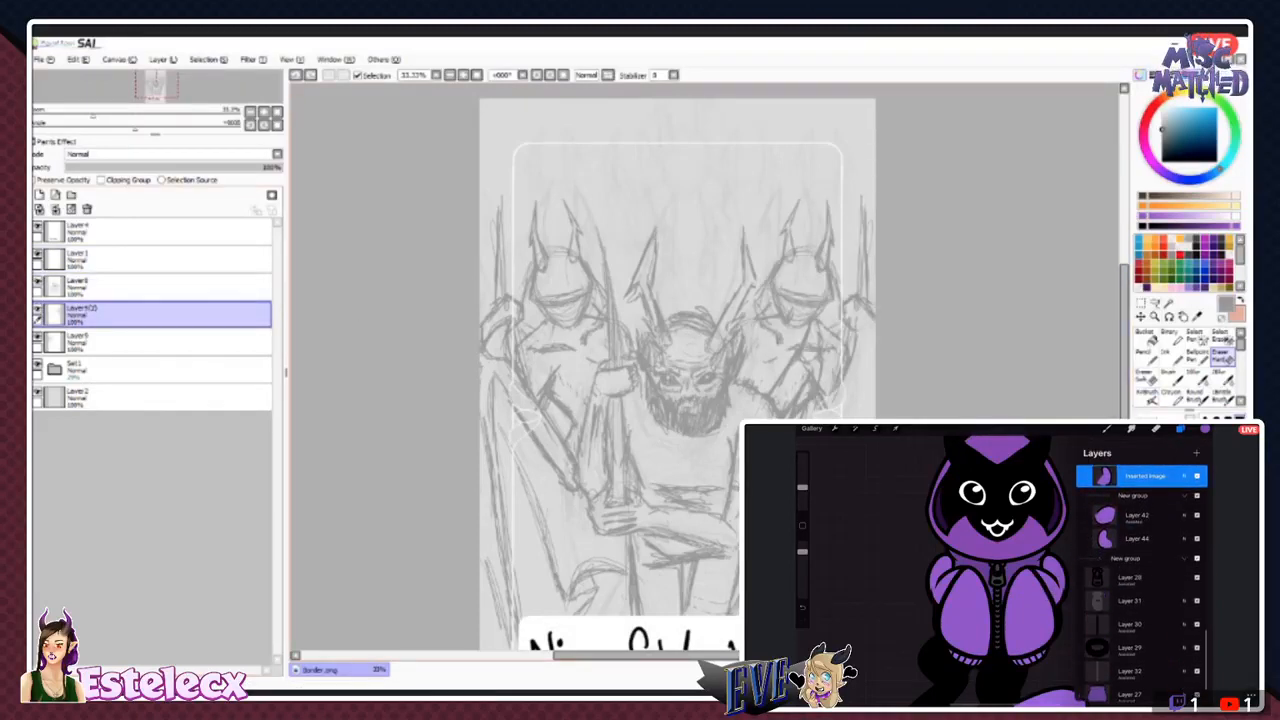
{"action": "left_click", "coordinate": [120, 287]}
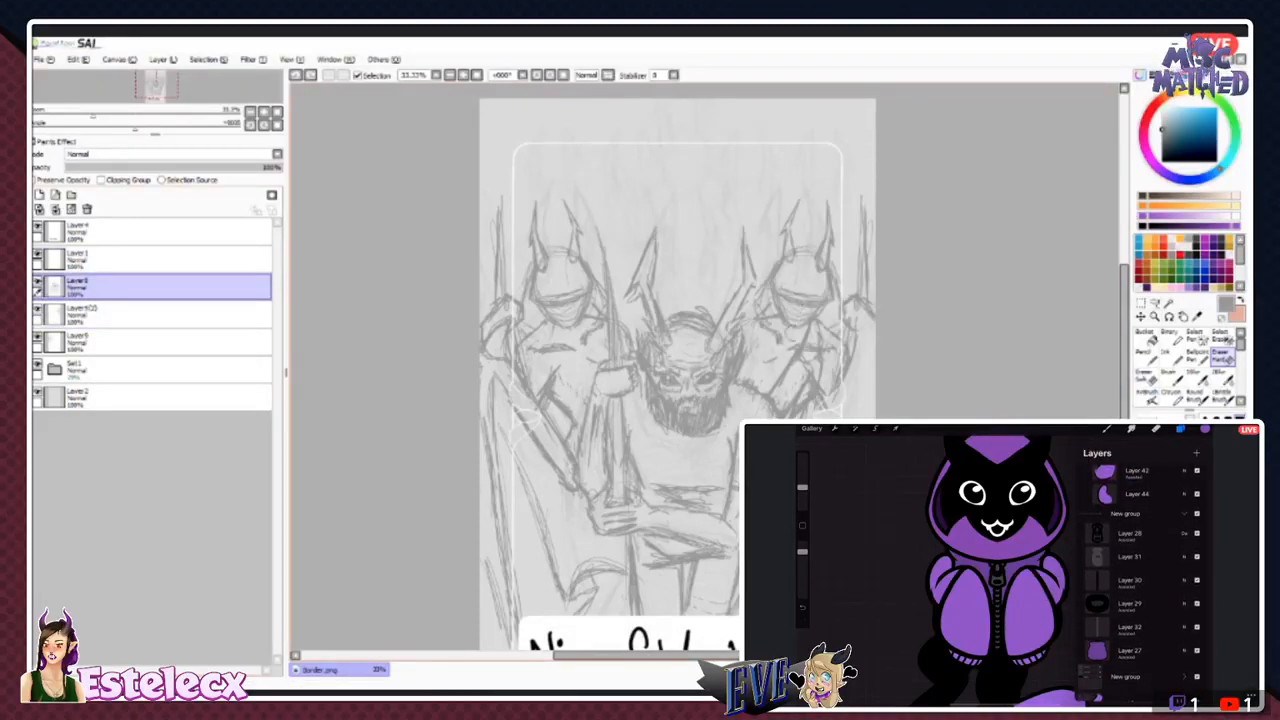
{"action": "left_click", "coordinate": [1171, 357]}
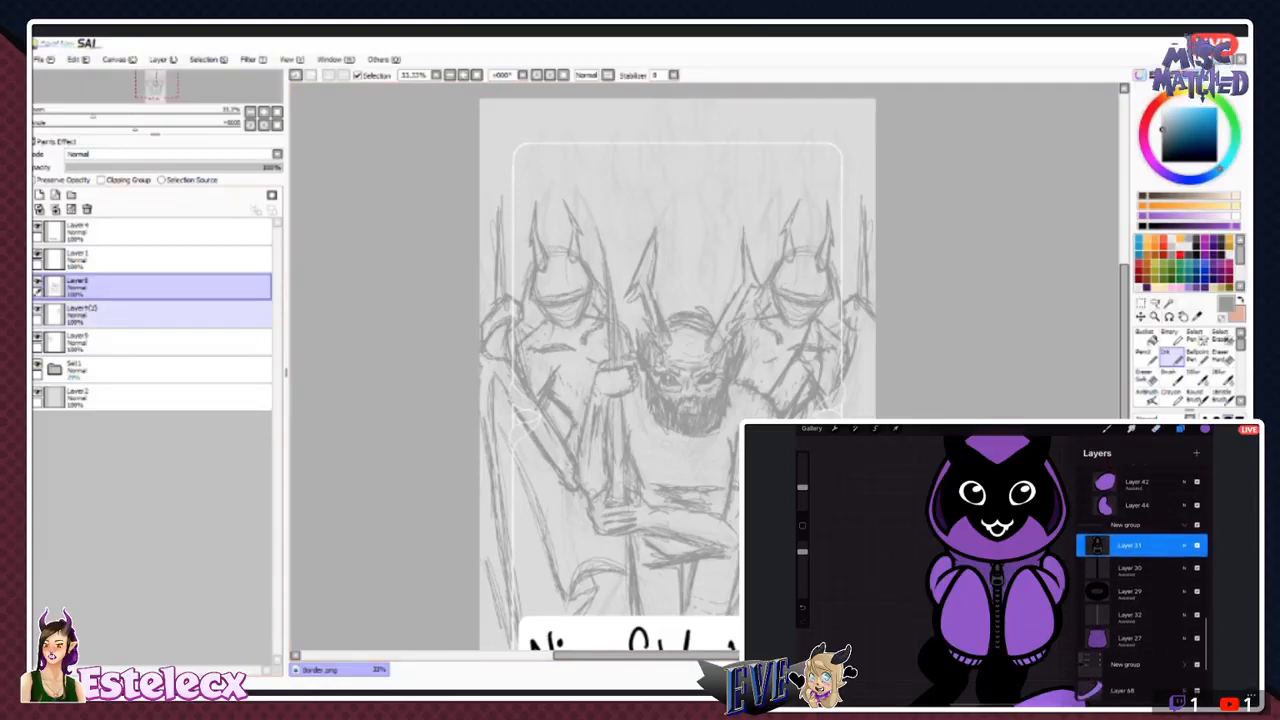
{"action": "left_click", "coordinate": [150, 314]}
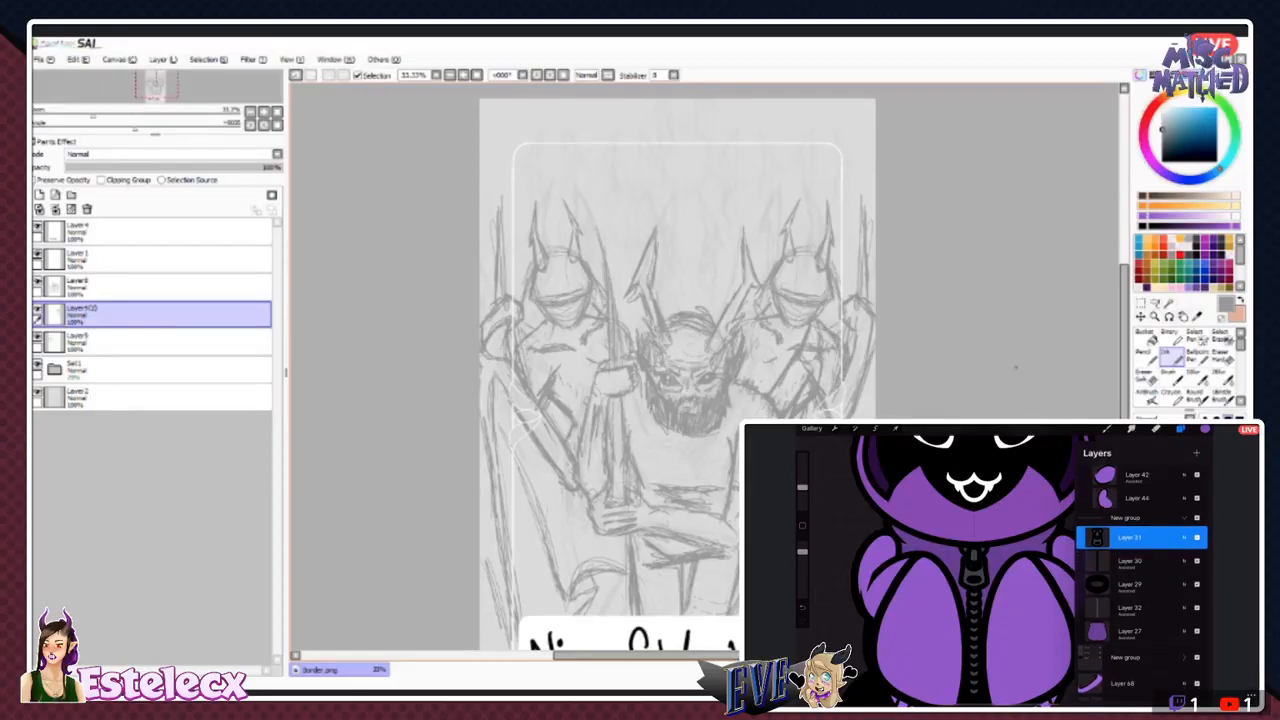
{"action": "key", "text": "e"}
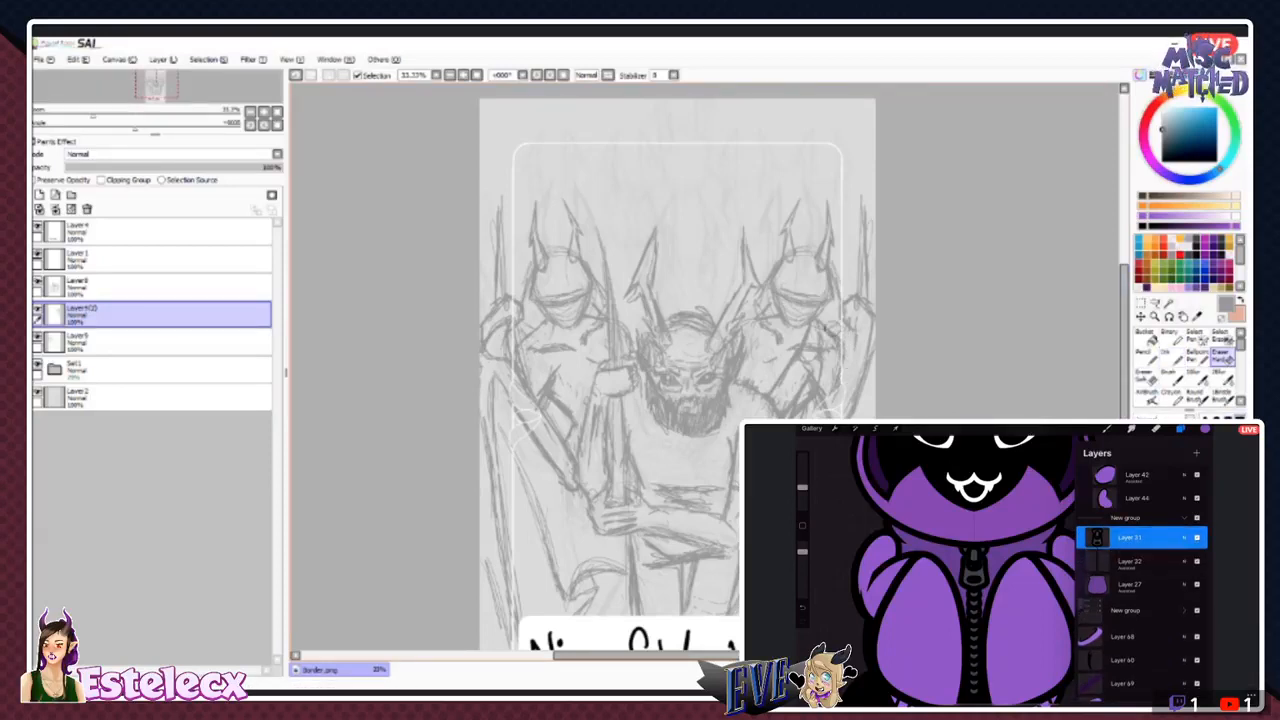
{"action": "key", "text": "n"}
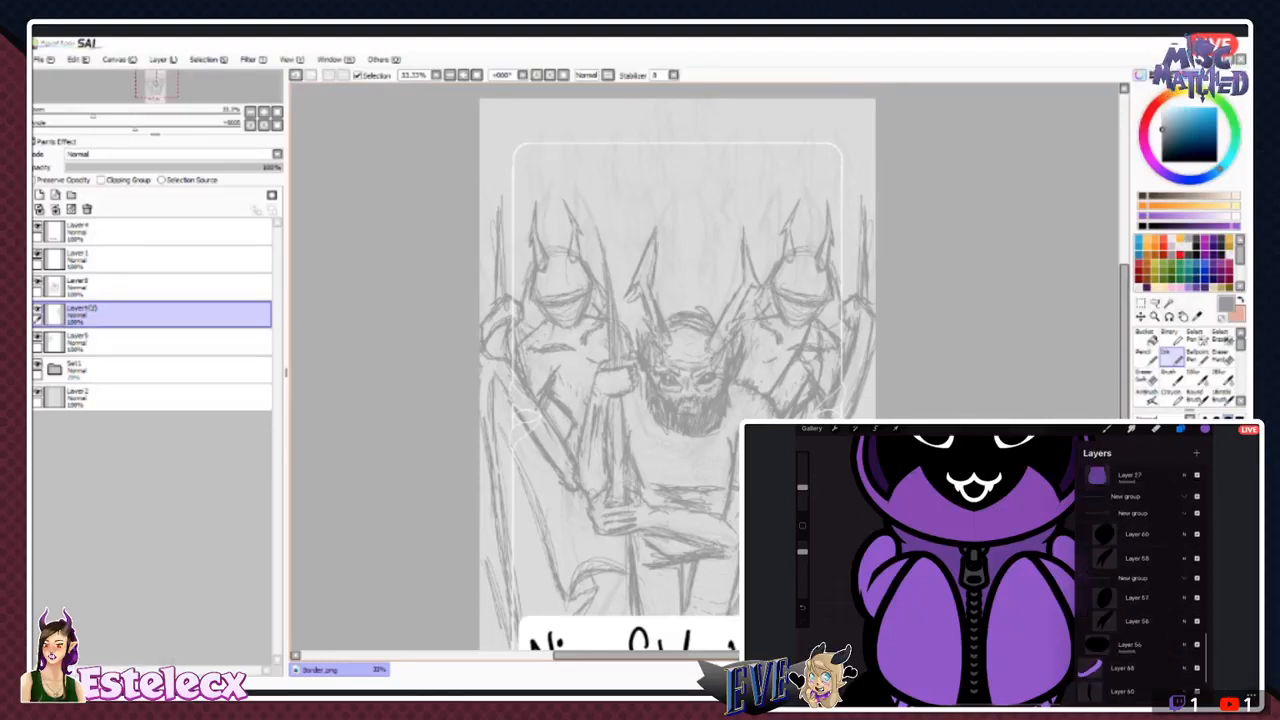
- Hide the central figure's layer and delete the layer holding the original background figure
{"action": "scroll", "coordinate": [677, 366], "scroll_direction": "down", "scroll_amount": 2}
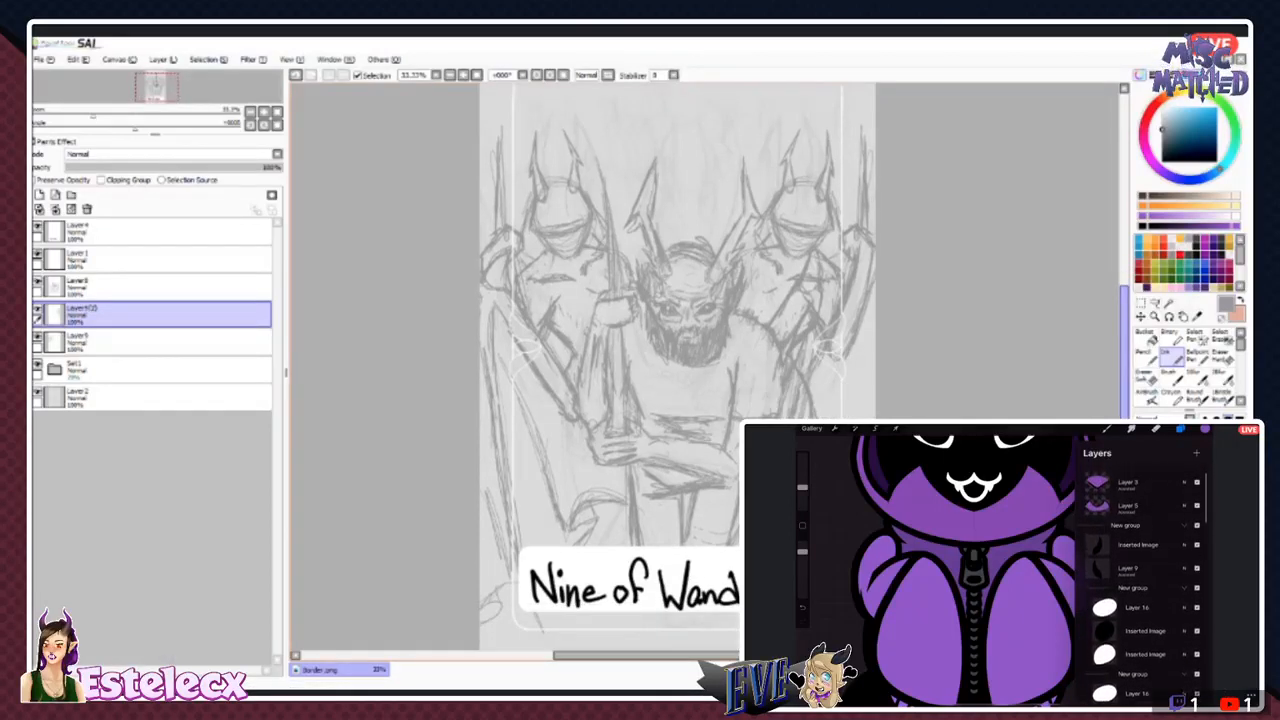
{"action": "left_click", "coordinate": [38, 282]}
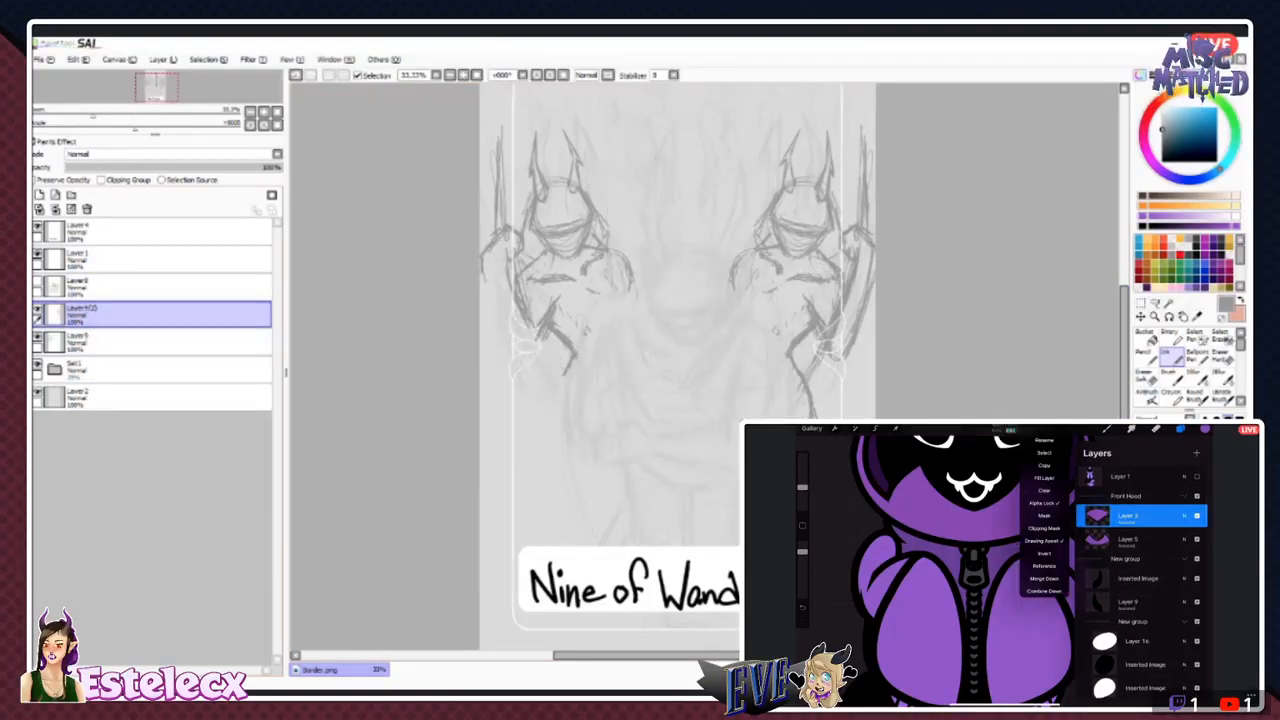
{"action": "left_click", "coordinate": [120, 343]}
{"action": "left_click", "coordinate": [87, 209]}
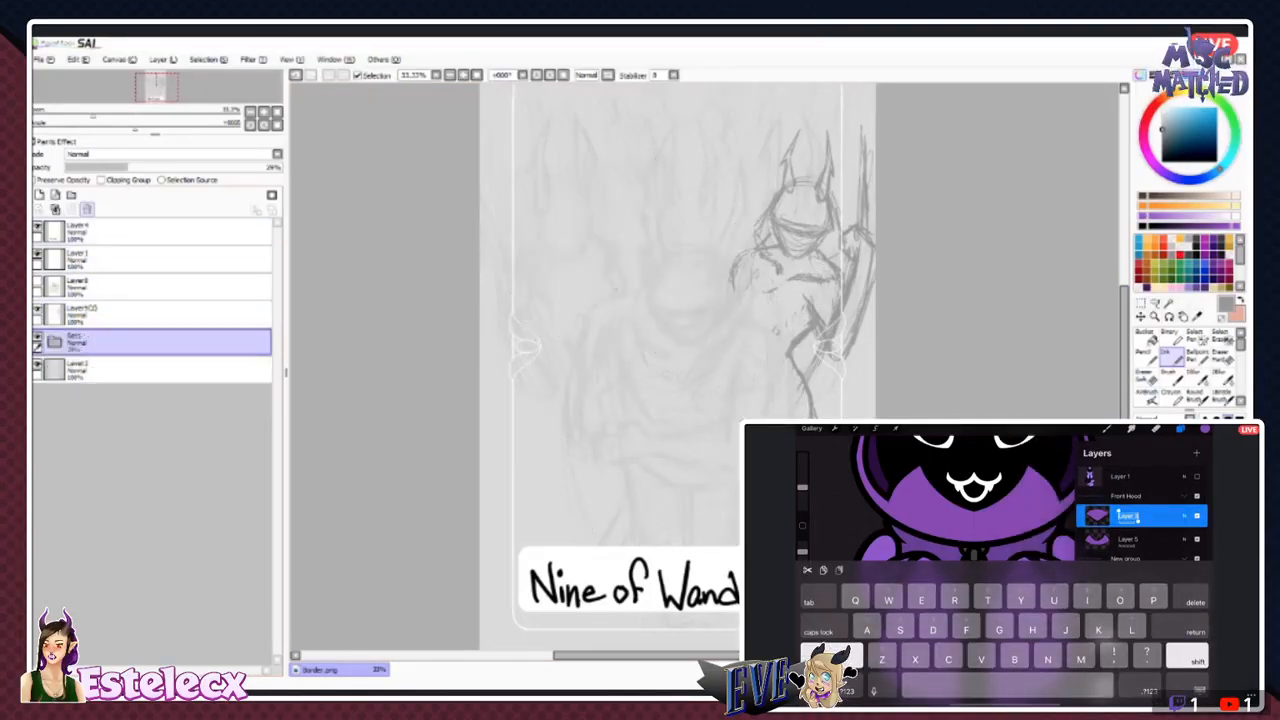
- Sketch the mirrored figure's chest fluff, waist, hips, hanging bent arm and long leg line down toward the title plate
{"action": "left_click", "coordinate": [130, 315]}
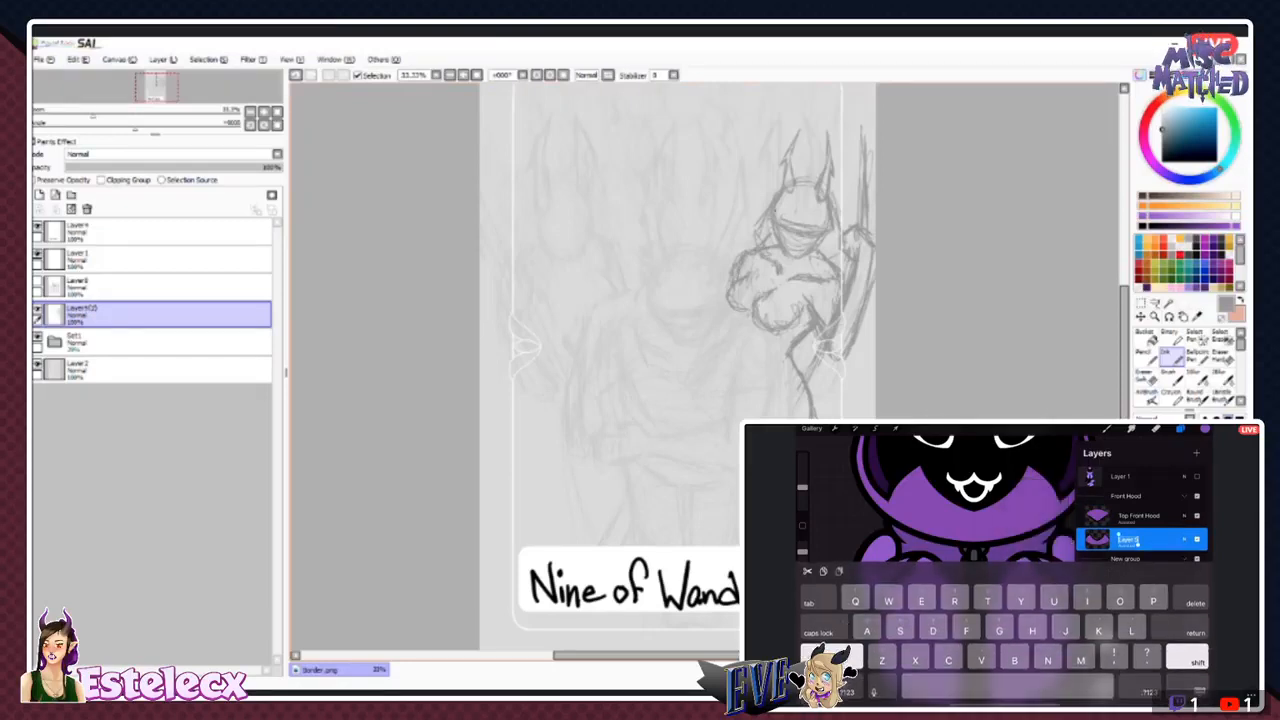
{"action": "left_click_drag", "start_coordinate": [741, 312], "coordinate": [743, 352]}
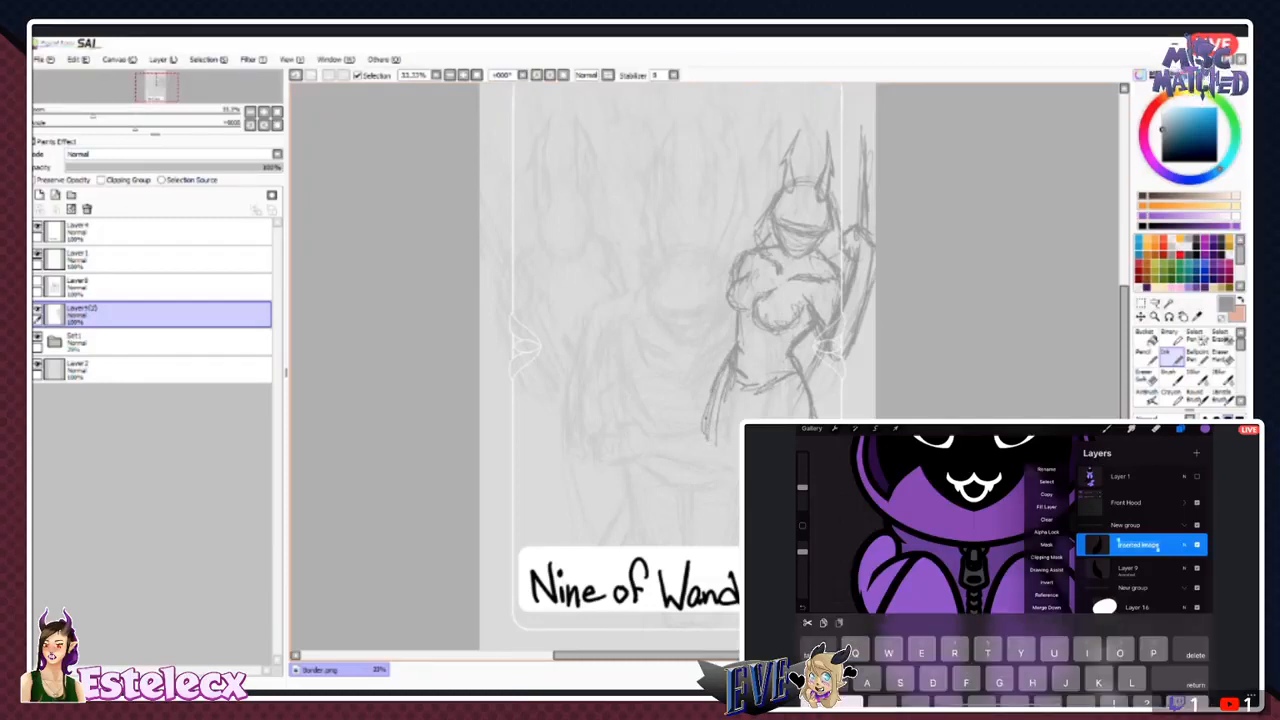
{"action": "key", "text": "e"}
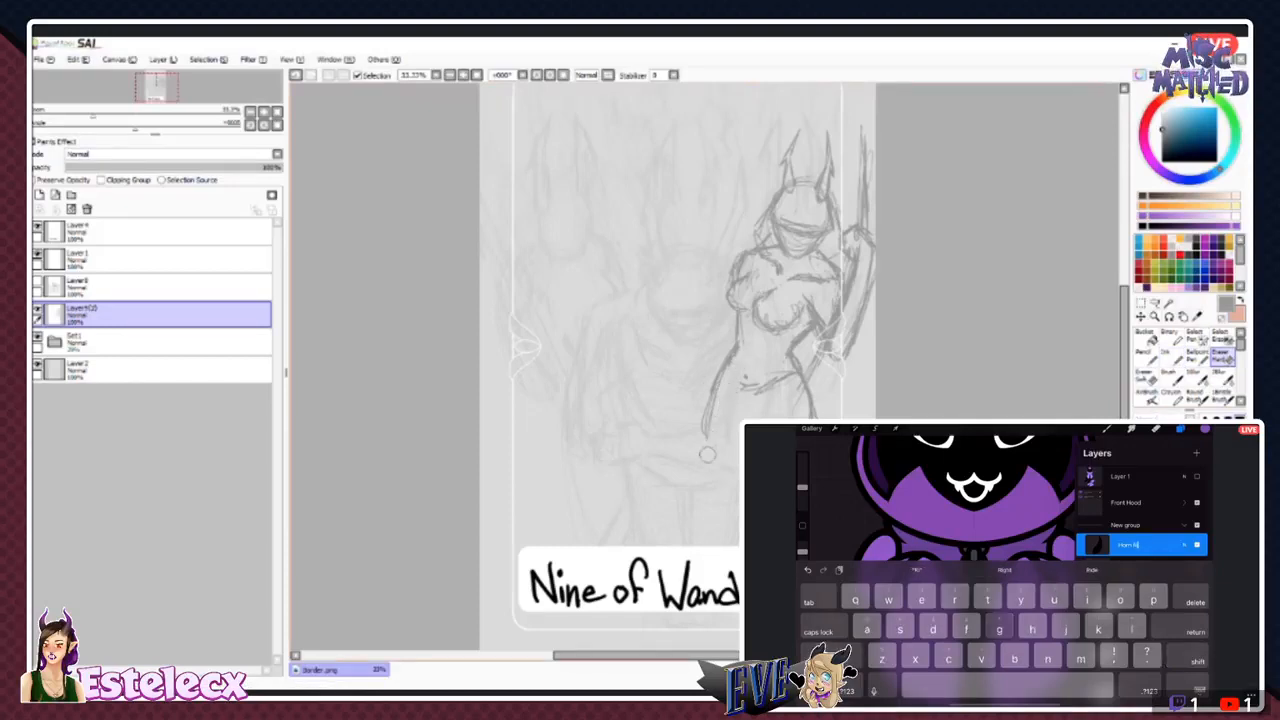
{"action": "left_click_drag", "start_coordinate": [717, 398], "coordinate": [715, 436]}
{"action": "key", "text": "n"}
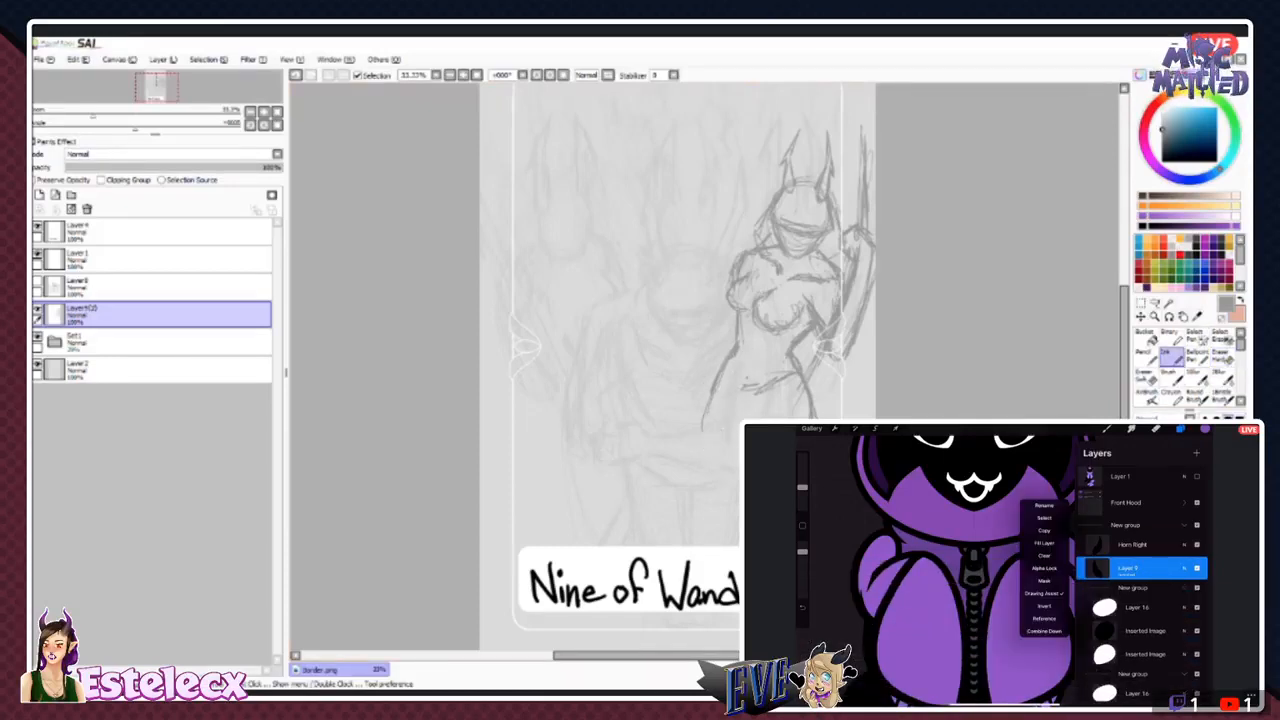
{"action": "left_click_drag", "start_coordinate": [734, 350], "coordinate": [710, 488]}
{"action": "left_click_drag", "start_coordinate": [709, 412], "coordinate": [716, 505]}
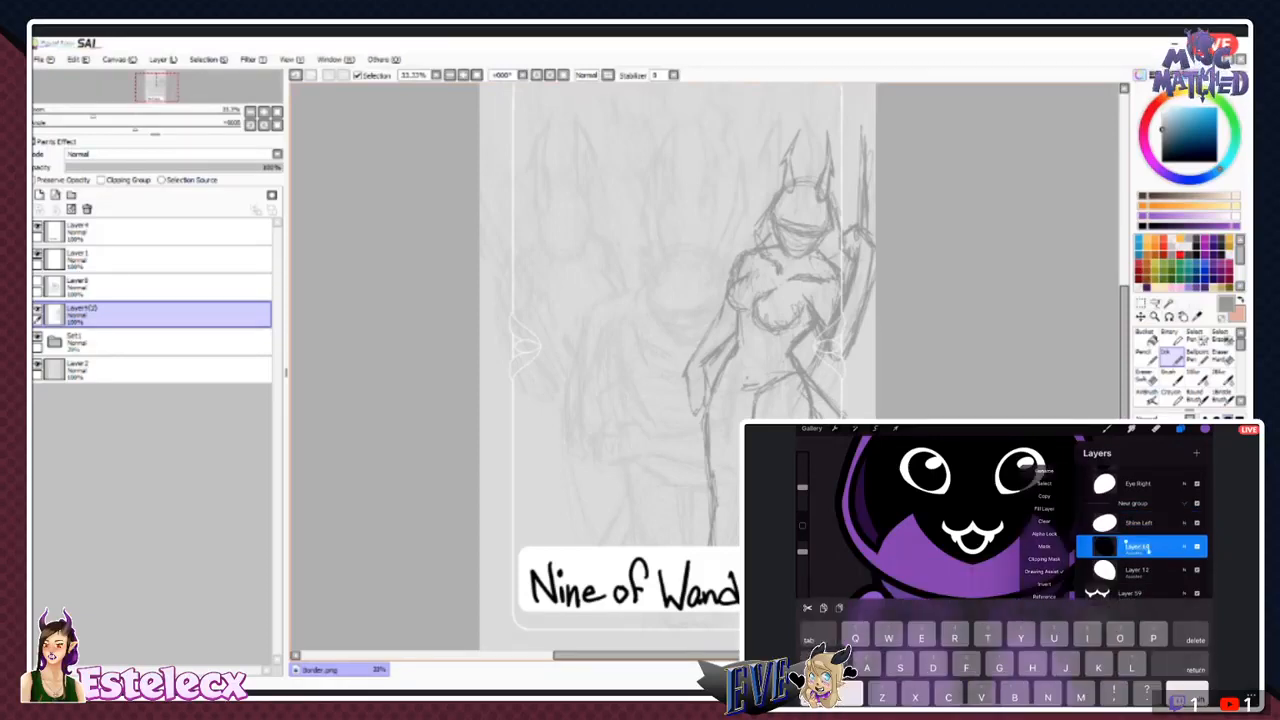
- In Procreate, rename the hooded character's left pupil layer as Pupil Left and the white eye layer below it as Eye Left
{"action": "type", "text": "upil Left"}
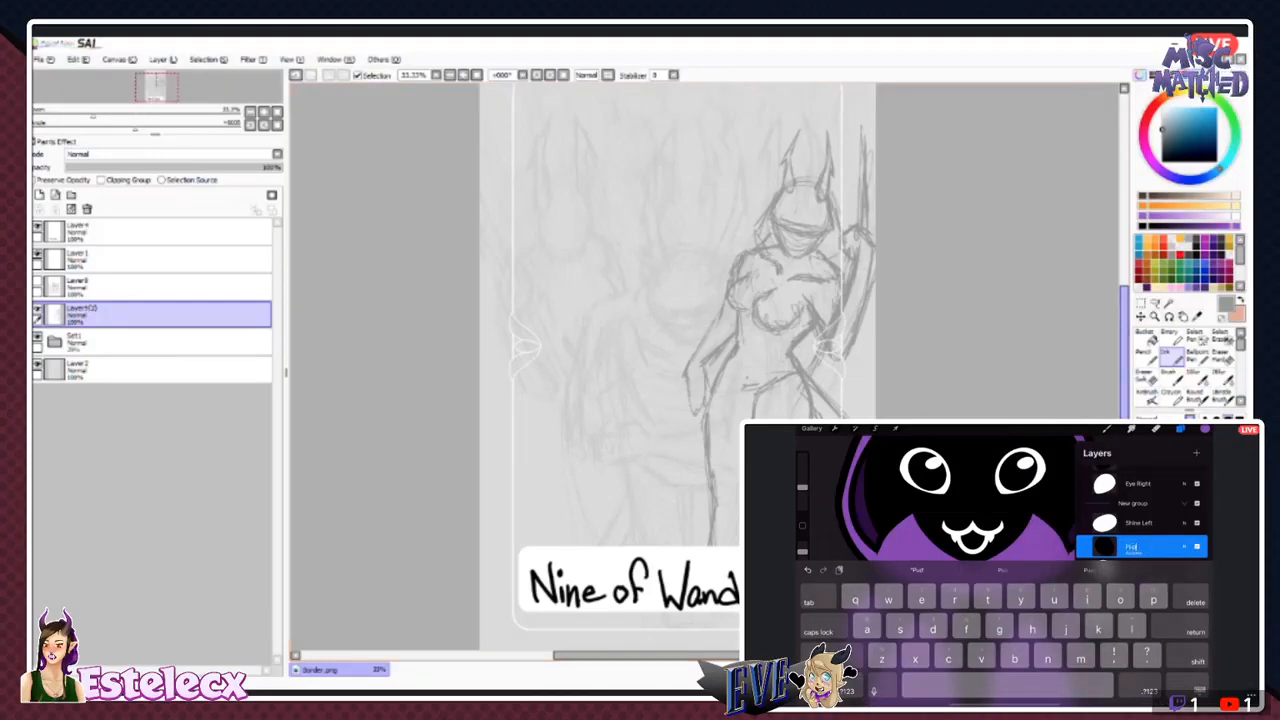
{"action": "type", "text": "e"}
{"action": "key", "text": "Return"}
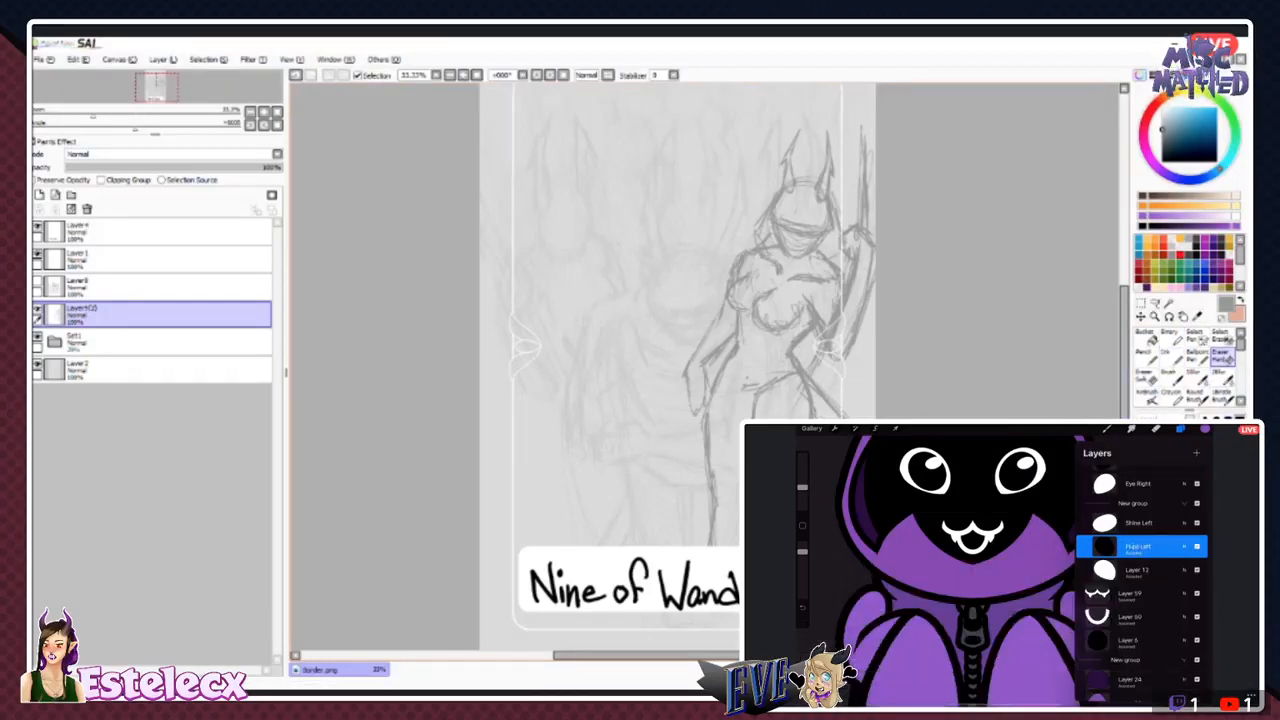
{"action": "left_click", "coordinate": [1138, 570]}
{"action": "left_click", "coordinate": [1138, 570]}
{"action": "left_click", "coordinate": [1044, 513]}
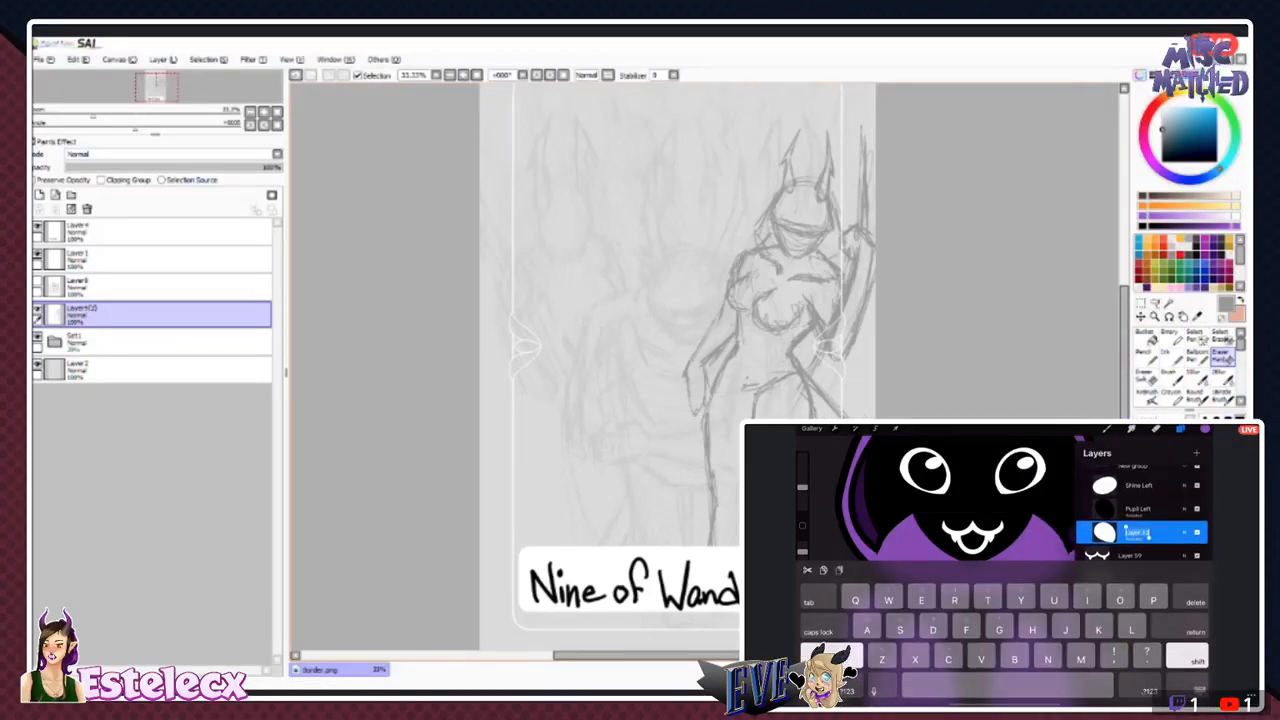
{"action": "type", "text": "Eye Left"}
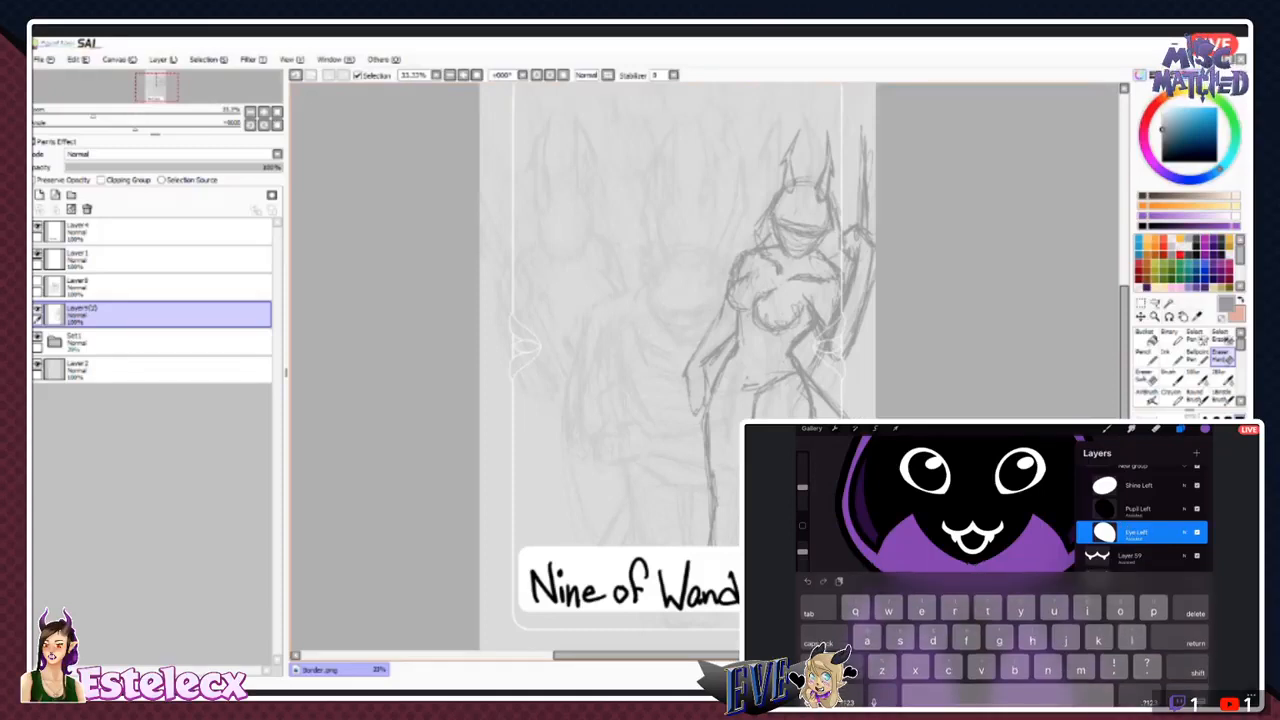
{"action": "key", "text": "Return"}
- Rename the group holding the right shine, pupil and eye layers as Eye R
{"action": "key", "text": "n"}
{"action": "scroll", "coordinate": [1140, 580], "scroll_direction": "up", "scroll_amount": 2}
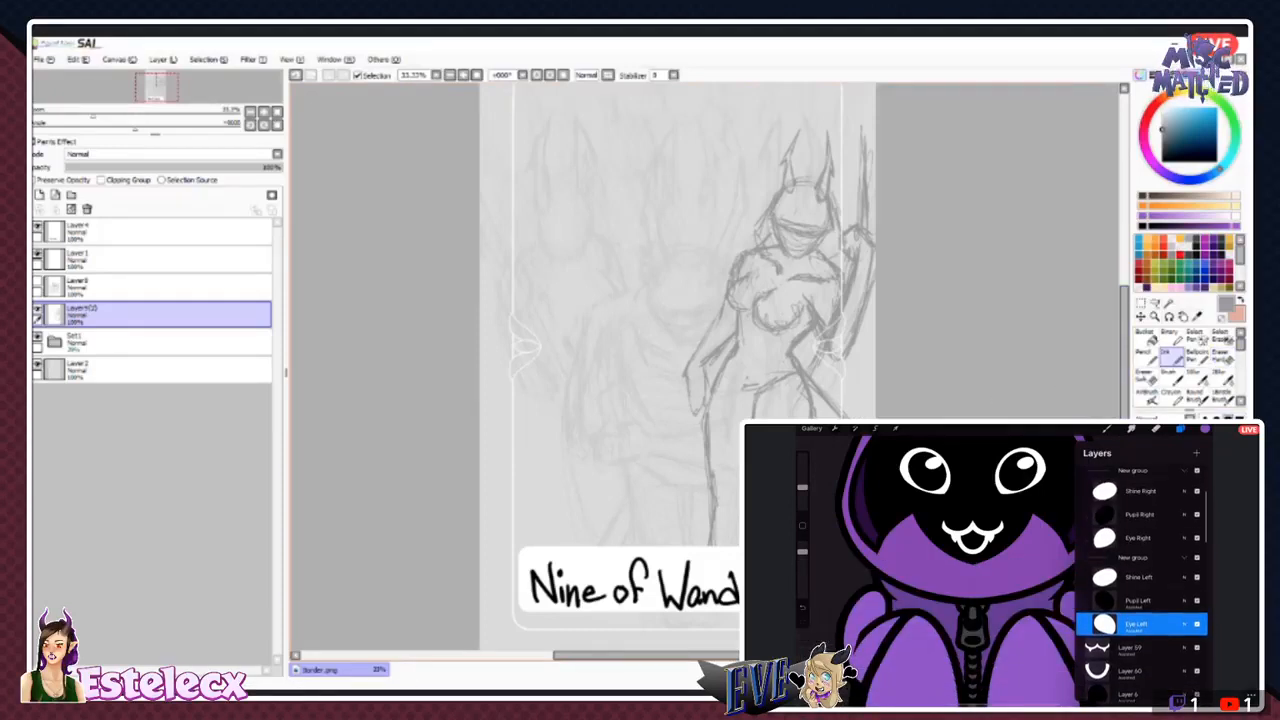
{"action": "double_click", "coordinate": [1133, 520]}
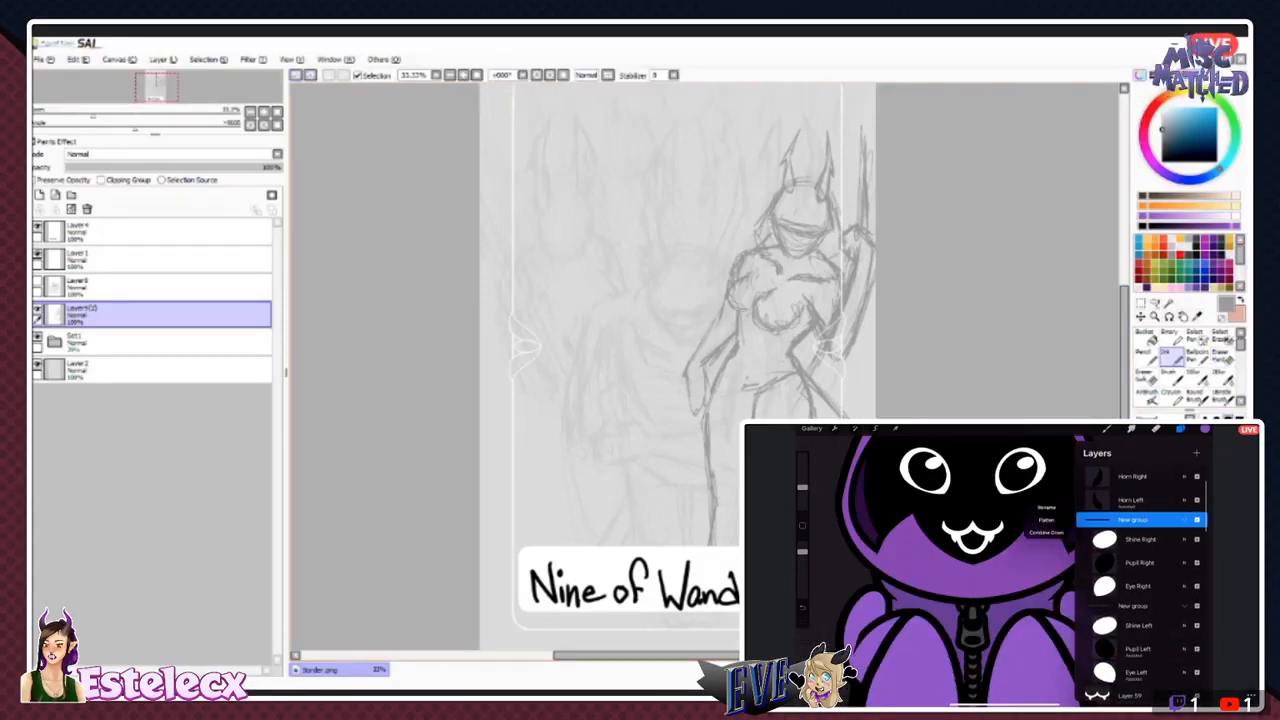
{"action": "left_click", "coordinate": [1046, 507]}
{"action": "type", "text": "Eye"}
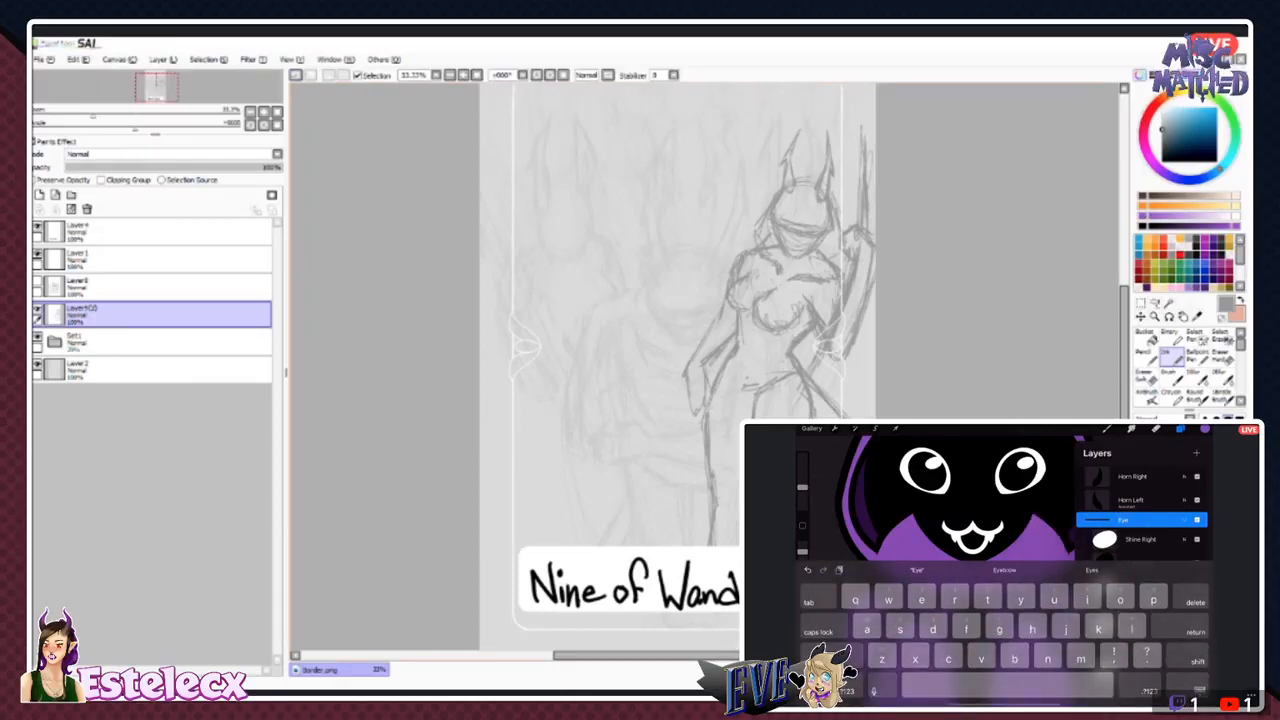
{"action": "type", "text": " R"}
{"action": "key", "text": "Return"}
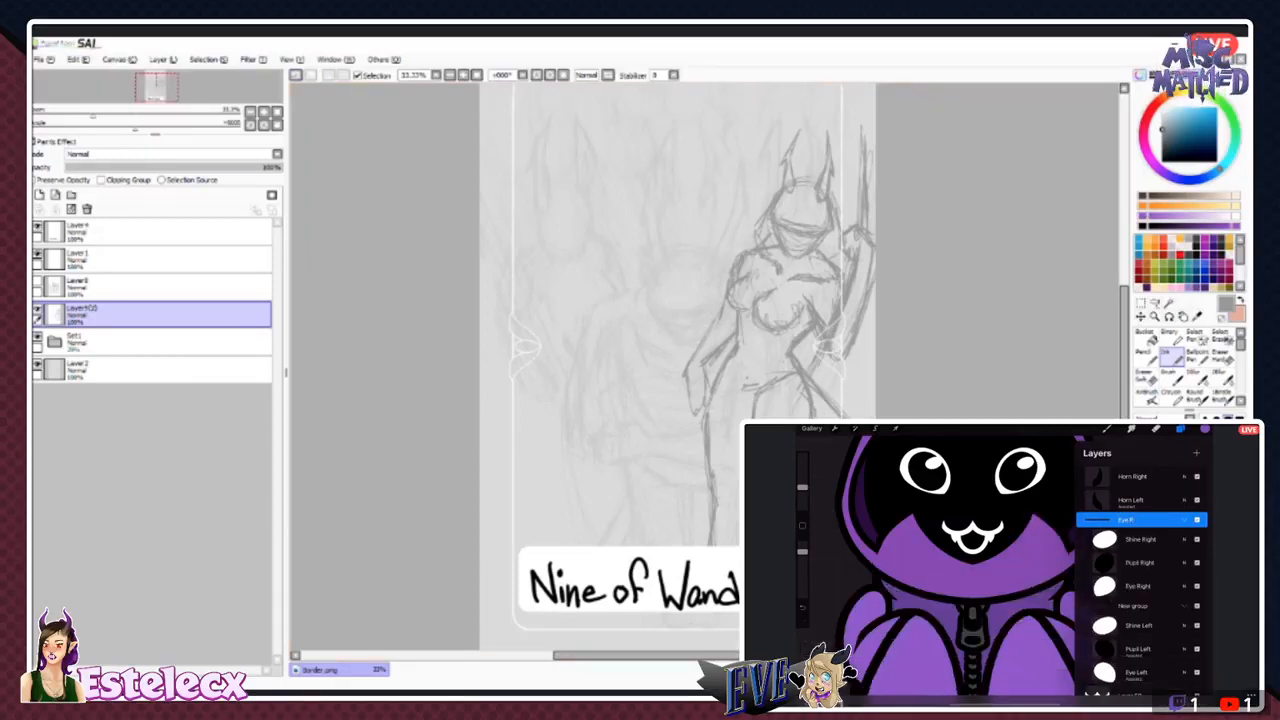
- Collapse the right eye's group and rename the group holding the left eye layers as Eye L
{"action": "left_click", "coordinate": [1184, 520]}
{"action": "double_click", "coordinate": [1133, 548]}
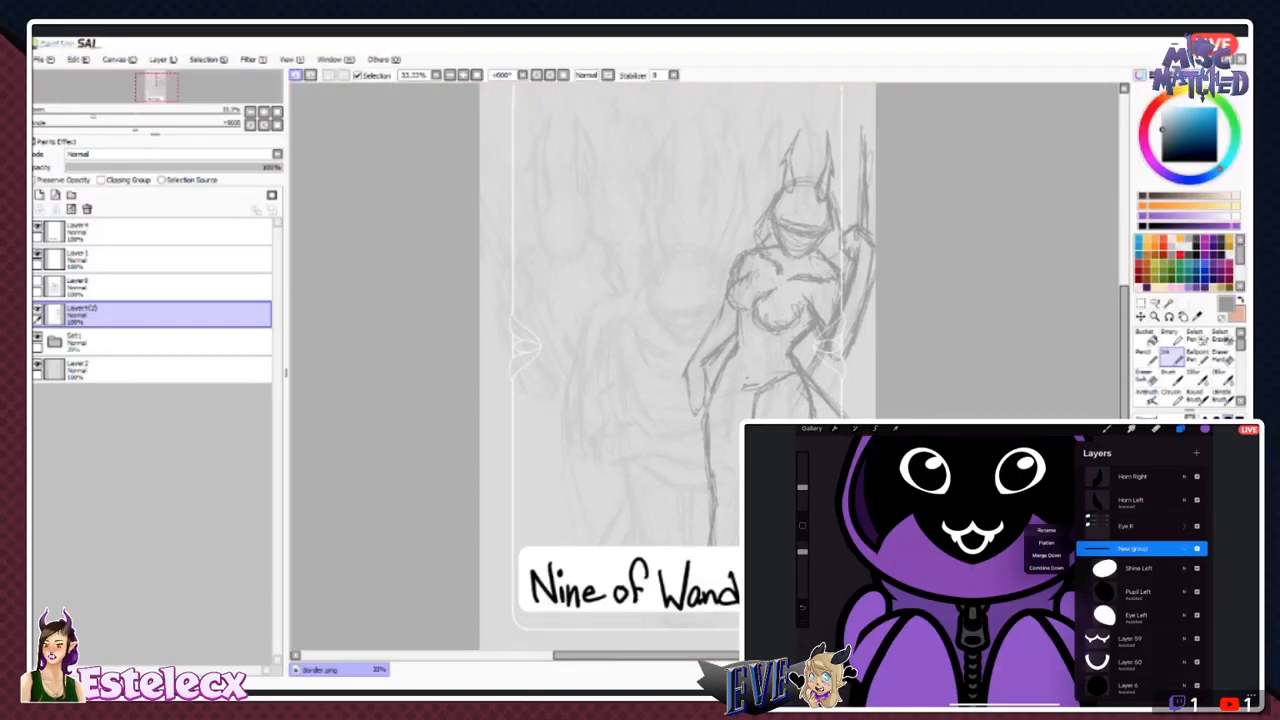
{"action": "left_click", "coordinate": [1046, 530]}
{"action": "type", "text": "Eye"}
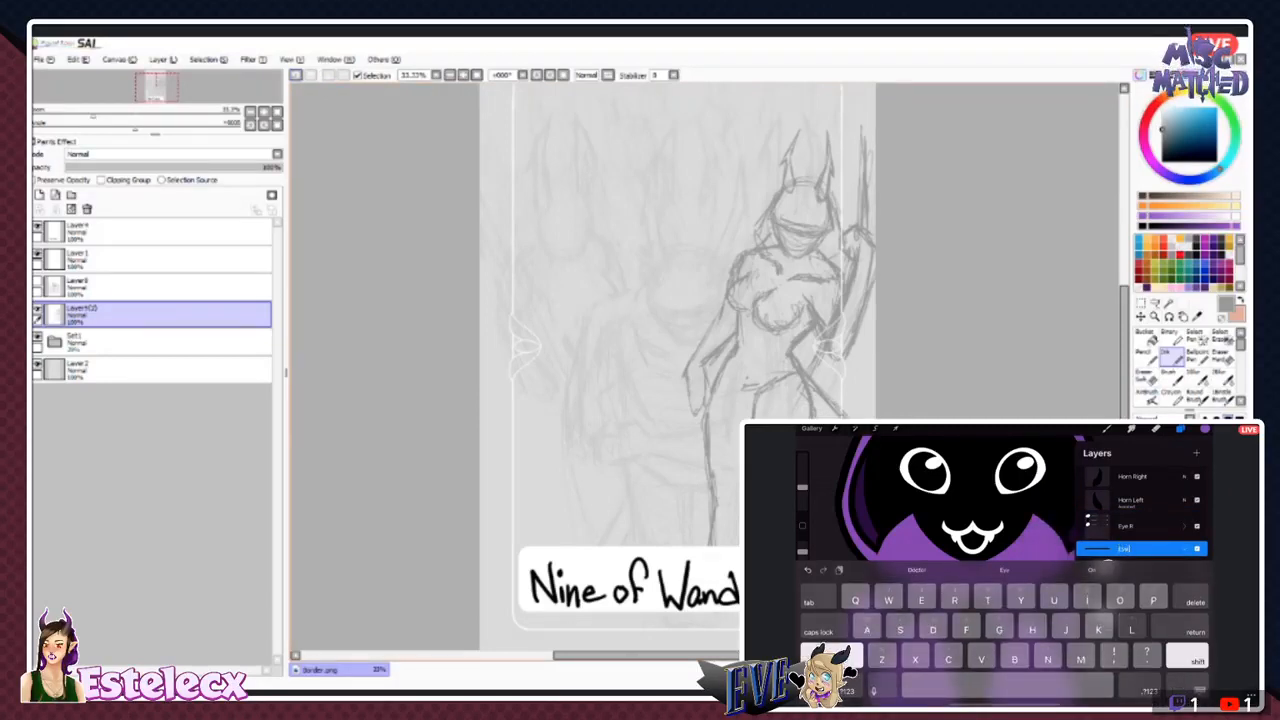
{"action": "type", "text": " L"}
{"action": "key", "text": "Return"}
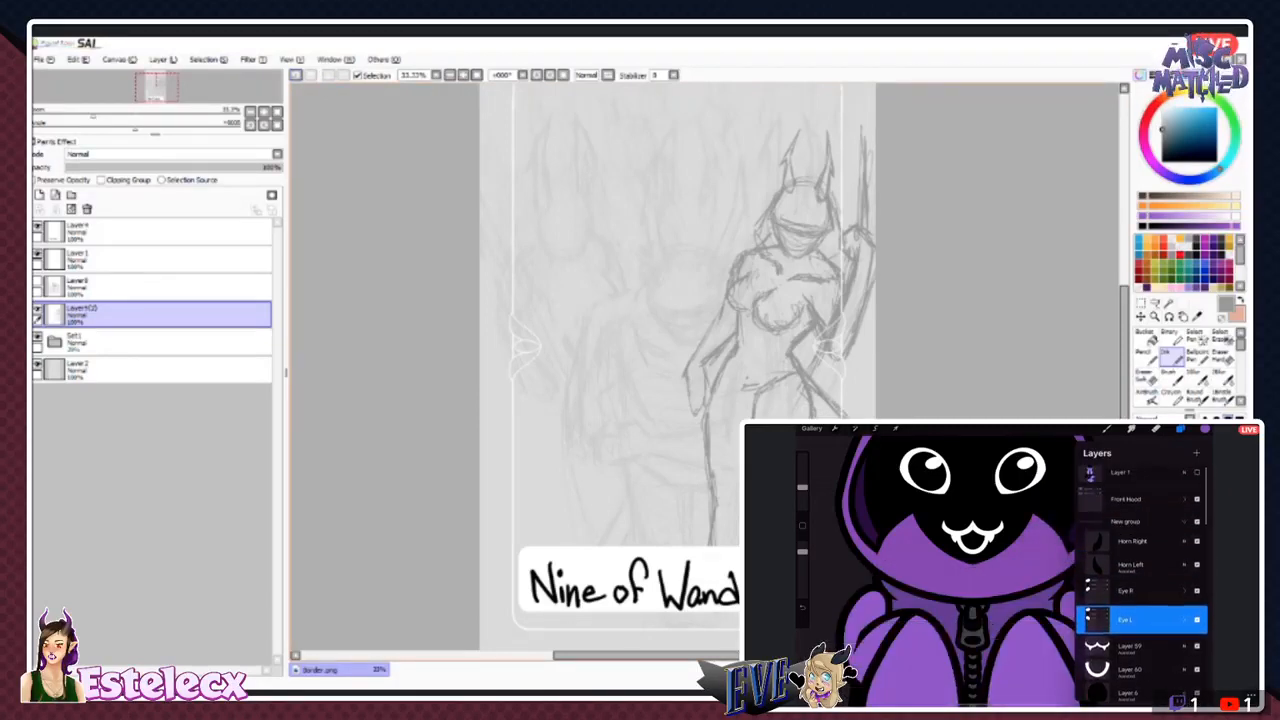
- Toggle the visibility of the unnamed group holding the horn, eye and mouth layers to check it, and rename it Head
{"action": "left_click", "coordinate": [1130, 520]}
{"action": "left_click", "coordinate": [1130, 520]}
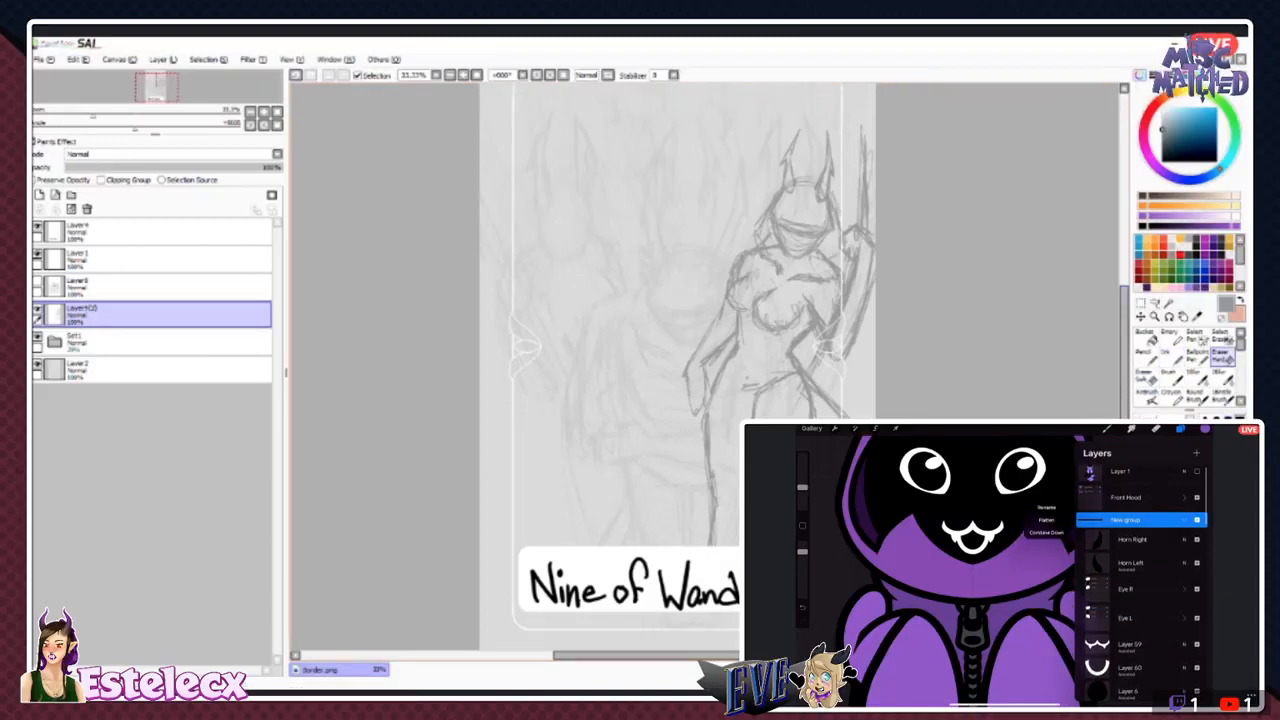
{"action": "left_click", "coordinate": [1197, 520]}
{"action": "left_click", "coordinate": [1197, 520]}
{"action": "left_click", "coordinate": [1197, 520]}
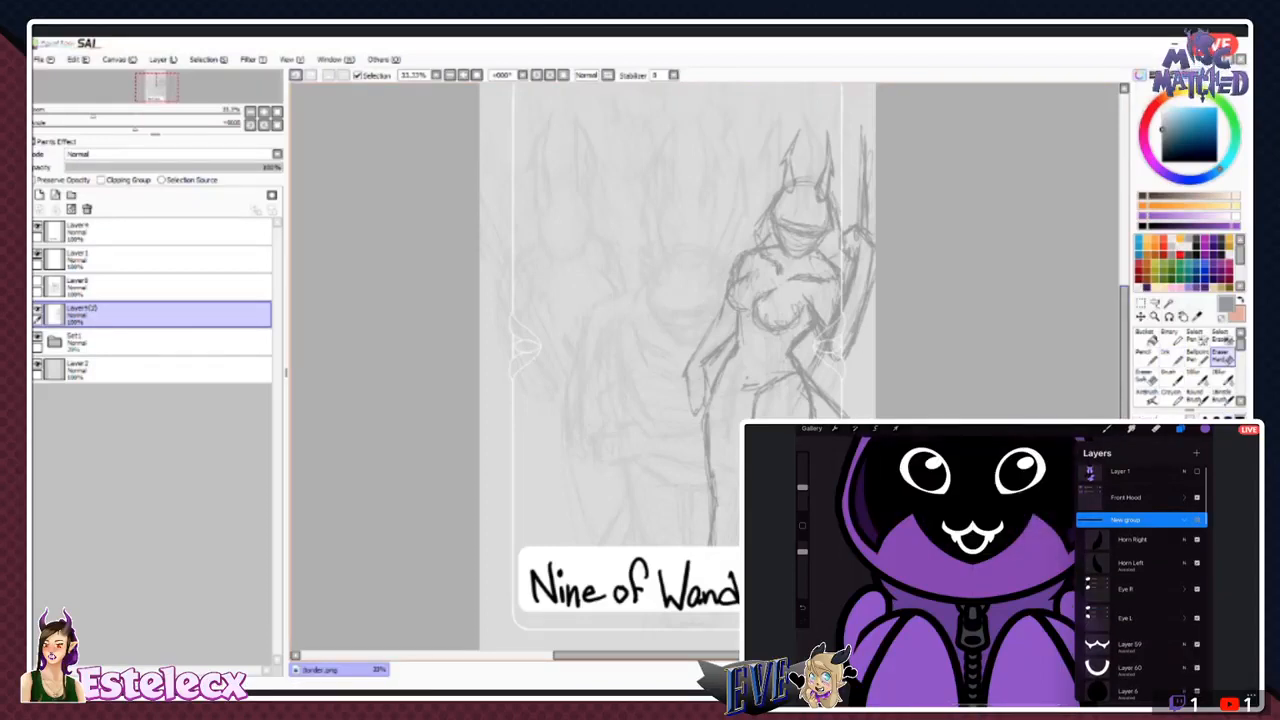
{"action": "left_click", "coordinate": [1197, 520]}
{"action": "left_click", "coordinate": [1171, 357]}
{"action": "left_click", "coordinate": [1130, 520]}
{"action": "left_click", "coordinate": [1046, 507]}
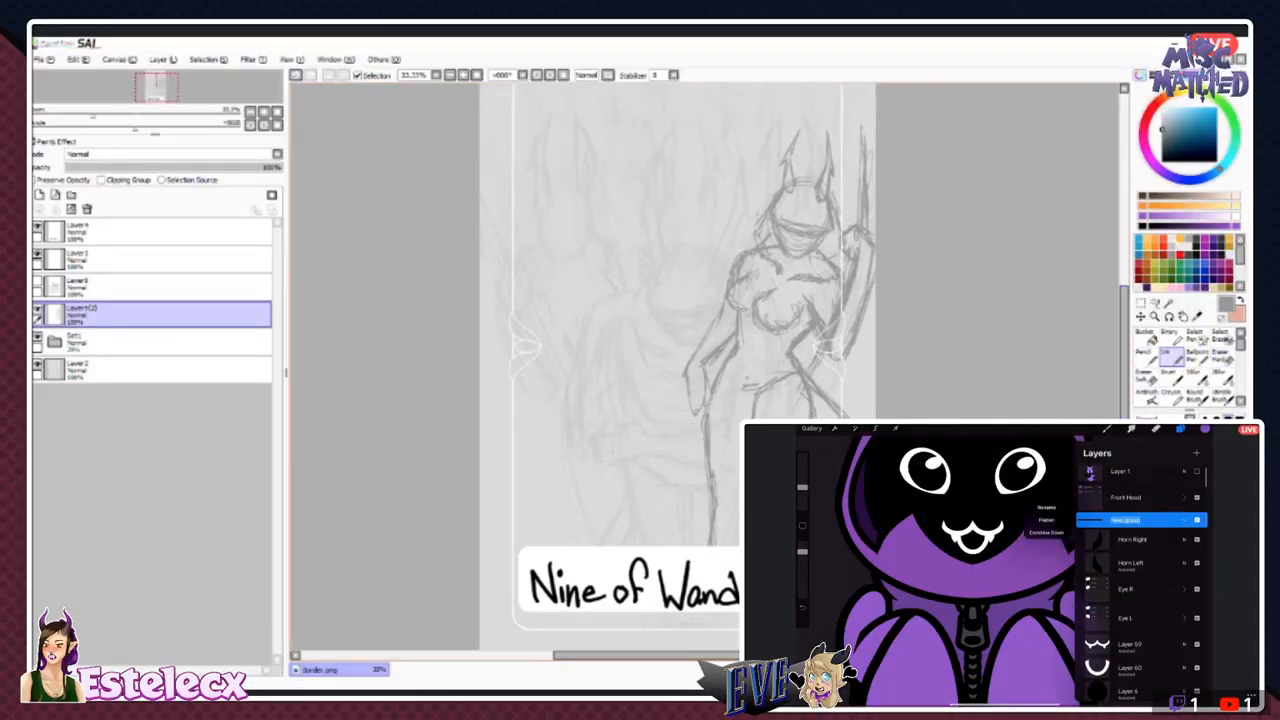
{"action": "type", "text": "Head"}
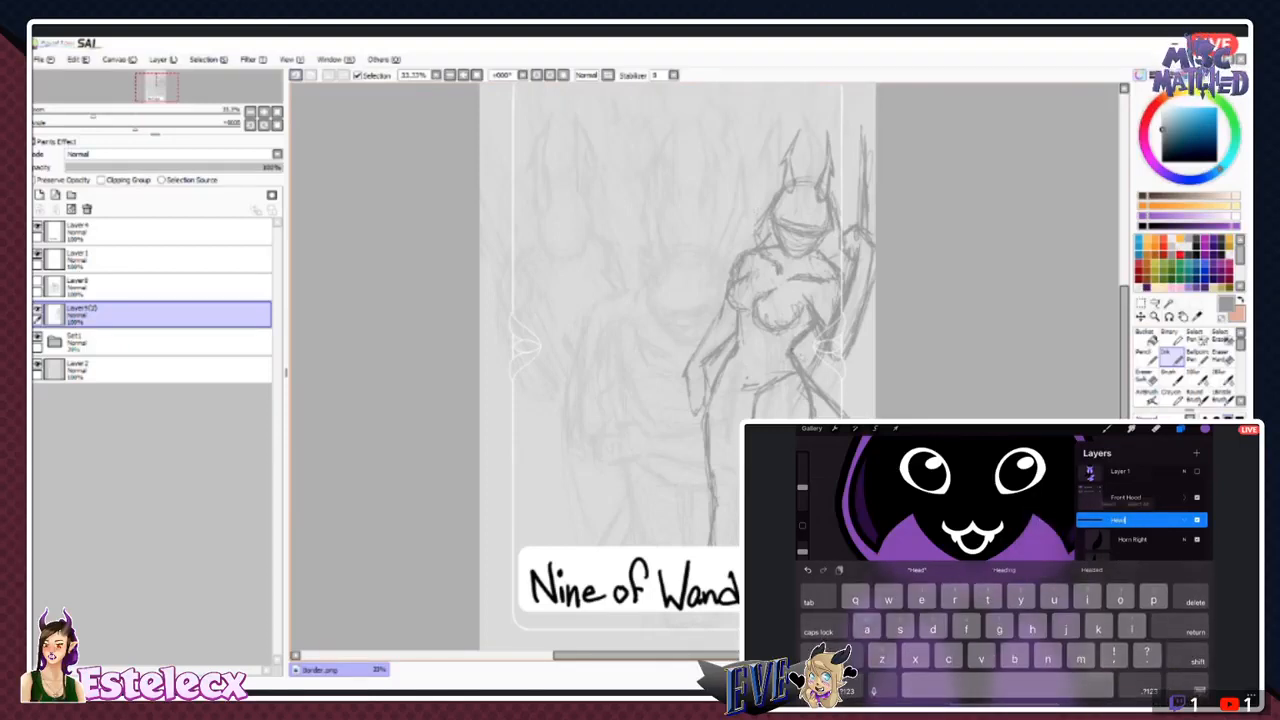
{"action": "key", "text": "Return"}
{"action": "left_click_drag", "start_coordinate": [794, 353], "coordinate": [814, 356]}
- Rename the layer with the upper mouth line and fangs, just below the Eye L group, as Mouth Upper
{"action": "scroll", "coordinate": [1140, 570], "scroll_direction": "down", "scroll_amount": 1}
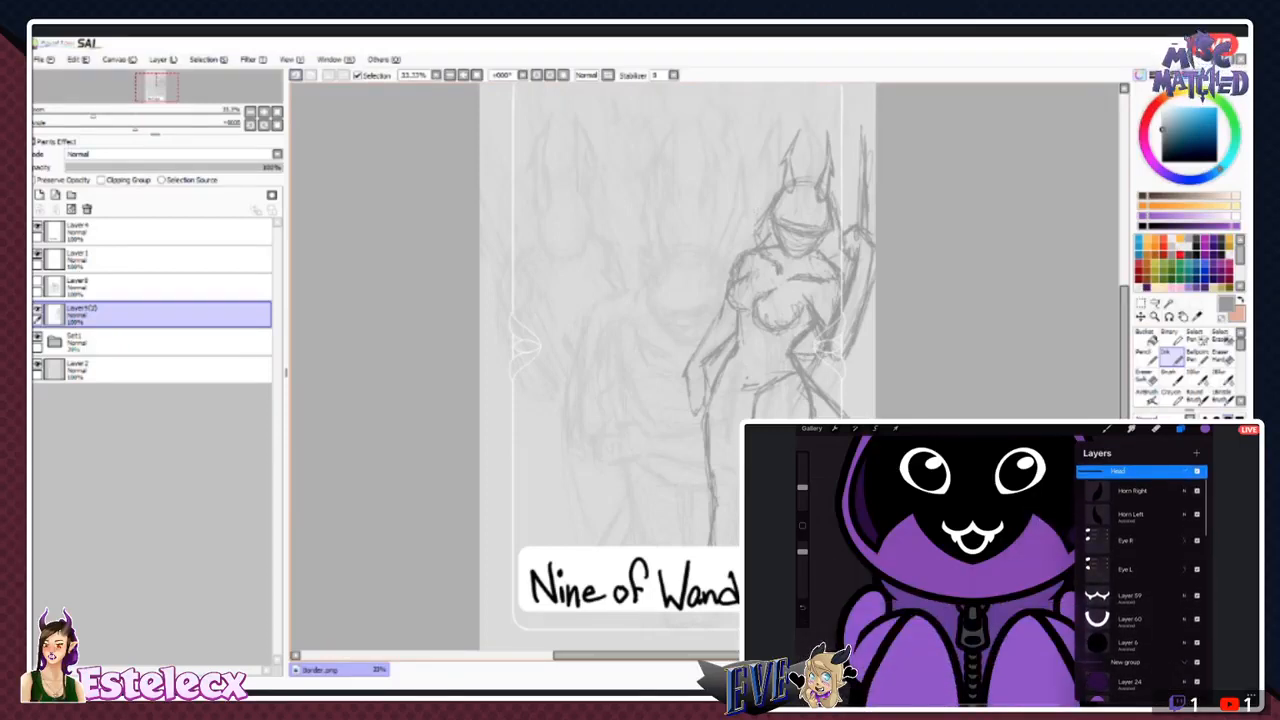
{"action": "double_click", "coordinate": [1130, 596]}
{"action": "left_click", "coordinate": [1044, 520]}
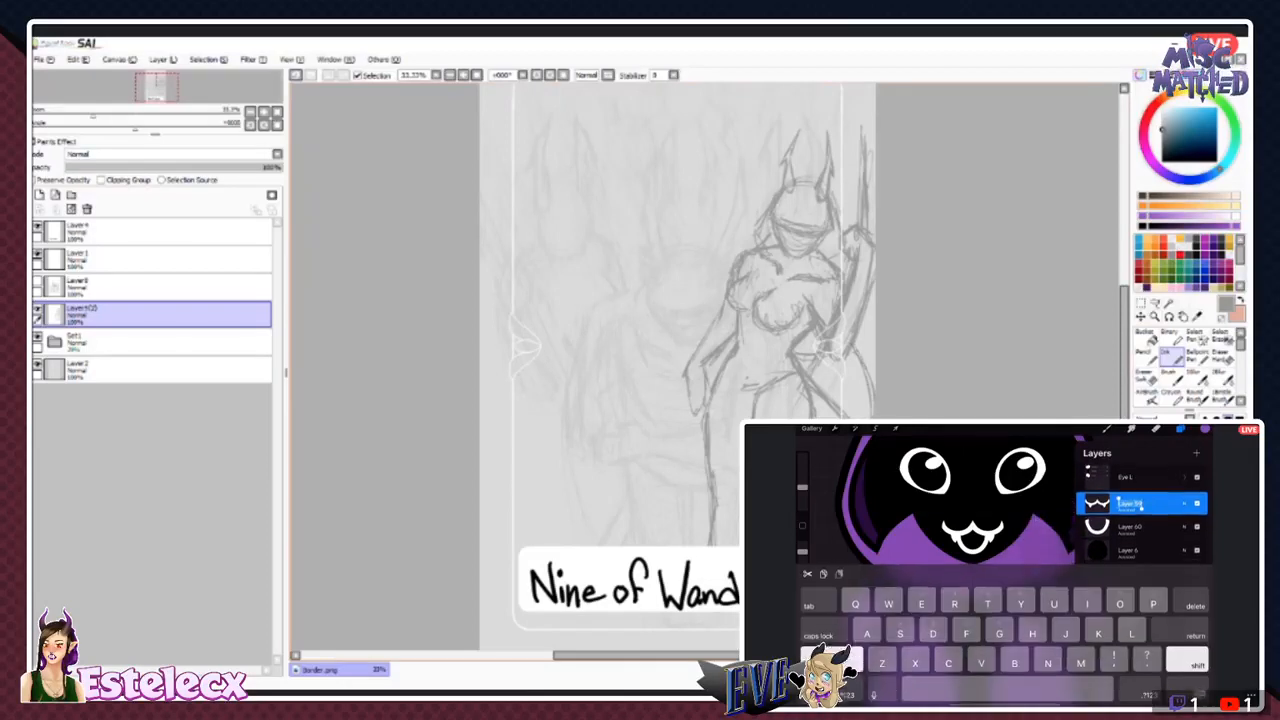
{"action": "type", "text": "Mouth Upper"}
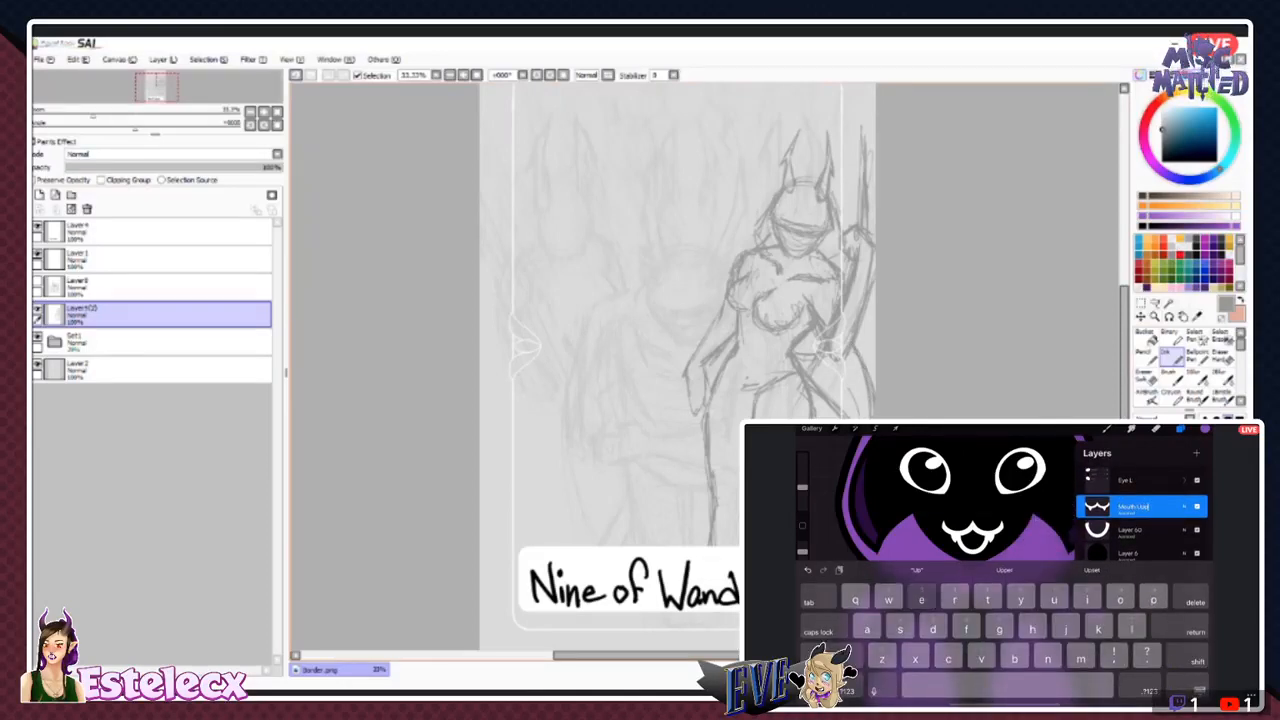
{"action": "key", "text": "Return"}
- Rename the curved lower mouth layer beneath Mouth Upper as Mouth Lower
{"action": "double_click", "coordinate": [1130, 530]}
{"action": "left_click", "coordinate": [1044, 454]}
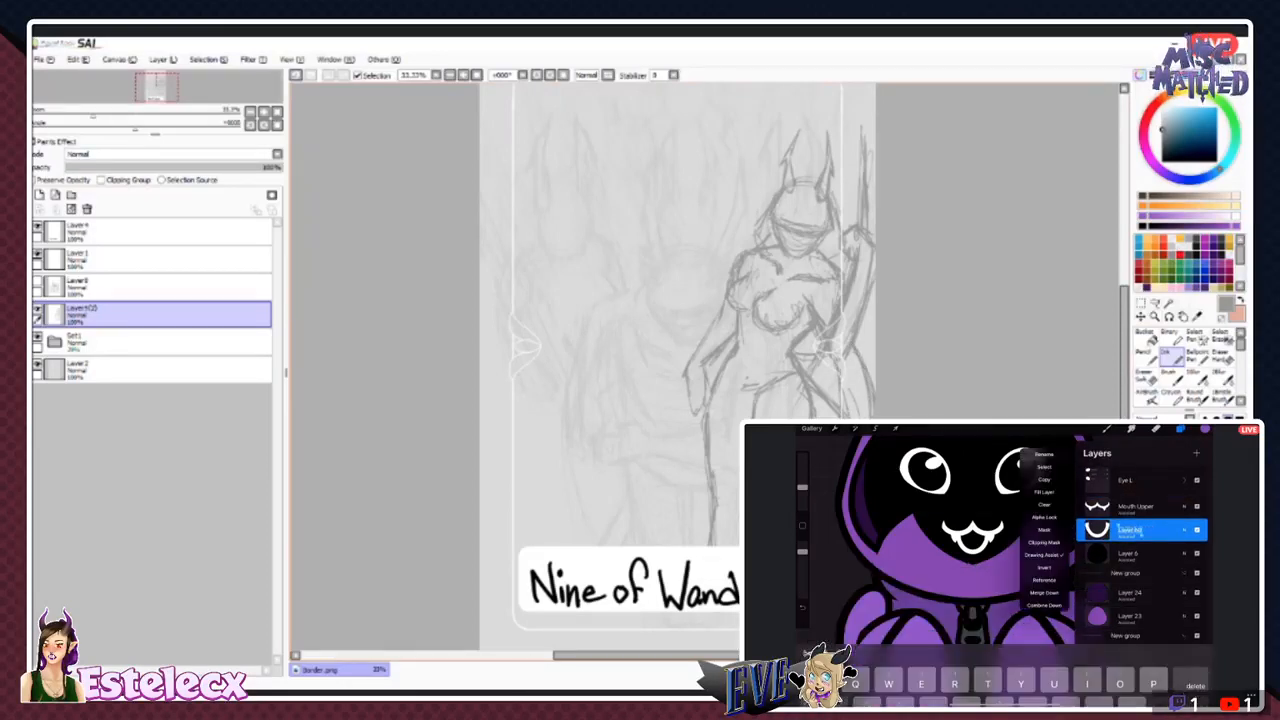
{"action": "type", "text": "Mouth Lower"}
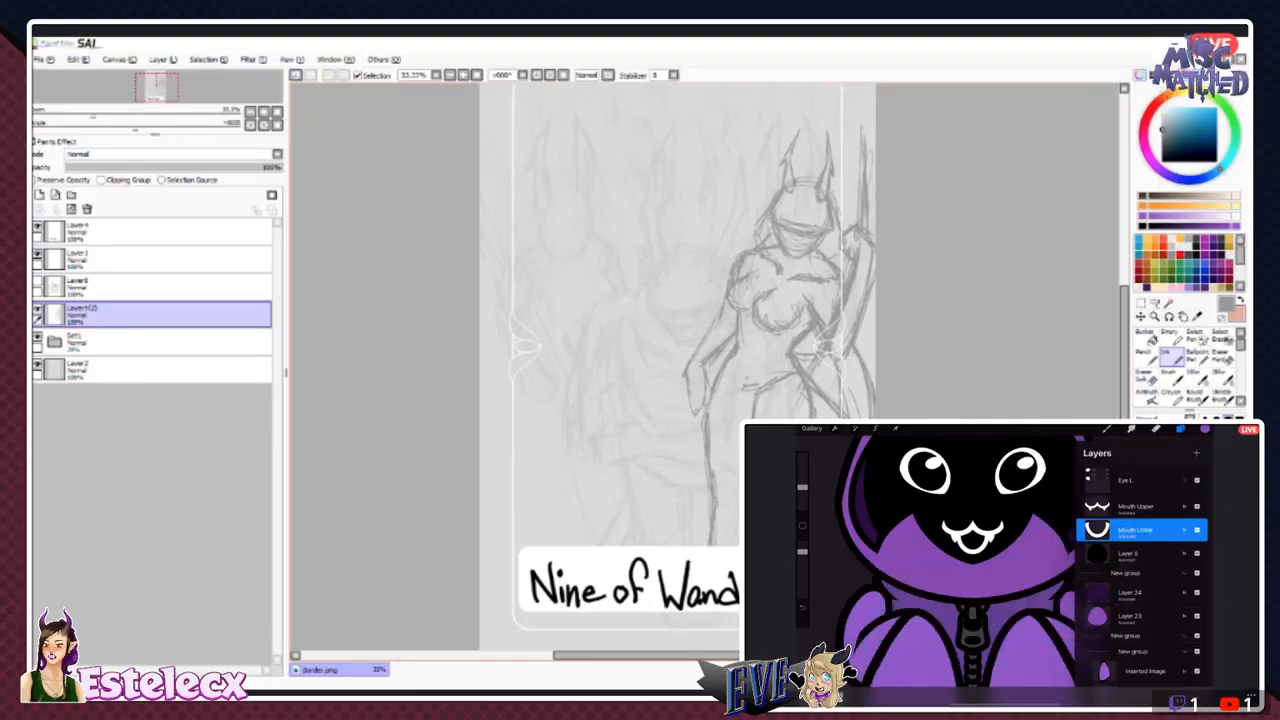
{"action": "key", "text": "Return"}
- Rename the black face shape layer below Mouth Lower as Head Ball and collapse the Head group
{"action": "double_click", "coordinate": [1128, 553]}
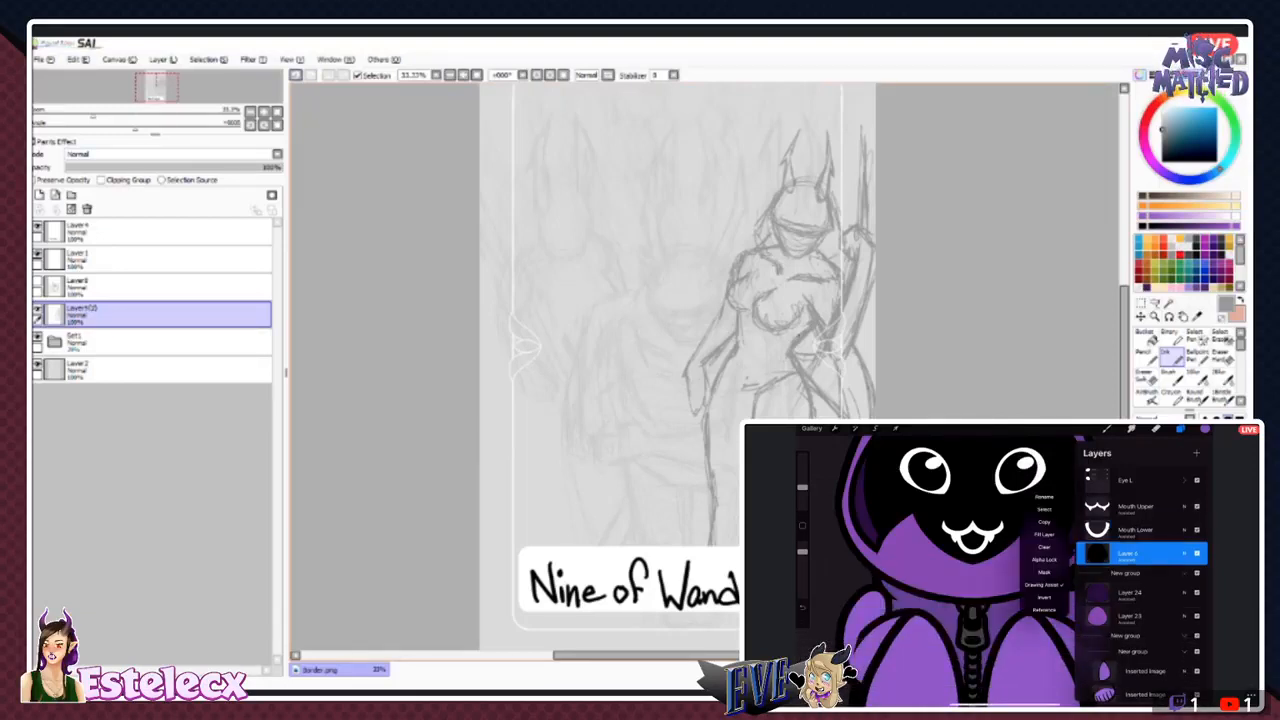
{"action": "left_click", "coordinate": [1044, 497]}
{"action": "type", "text": "Head"}
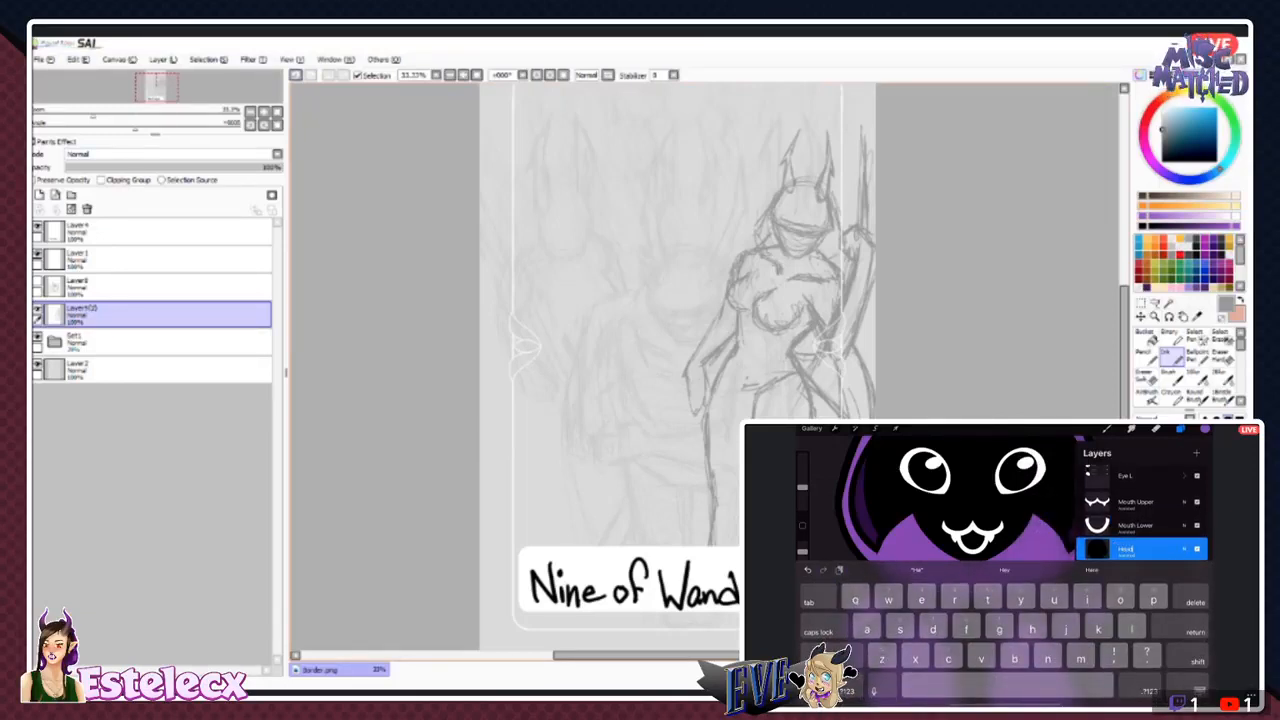
{"action": "type", "text": " Ball"}
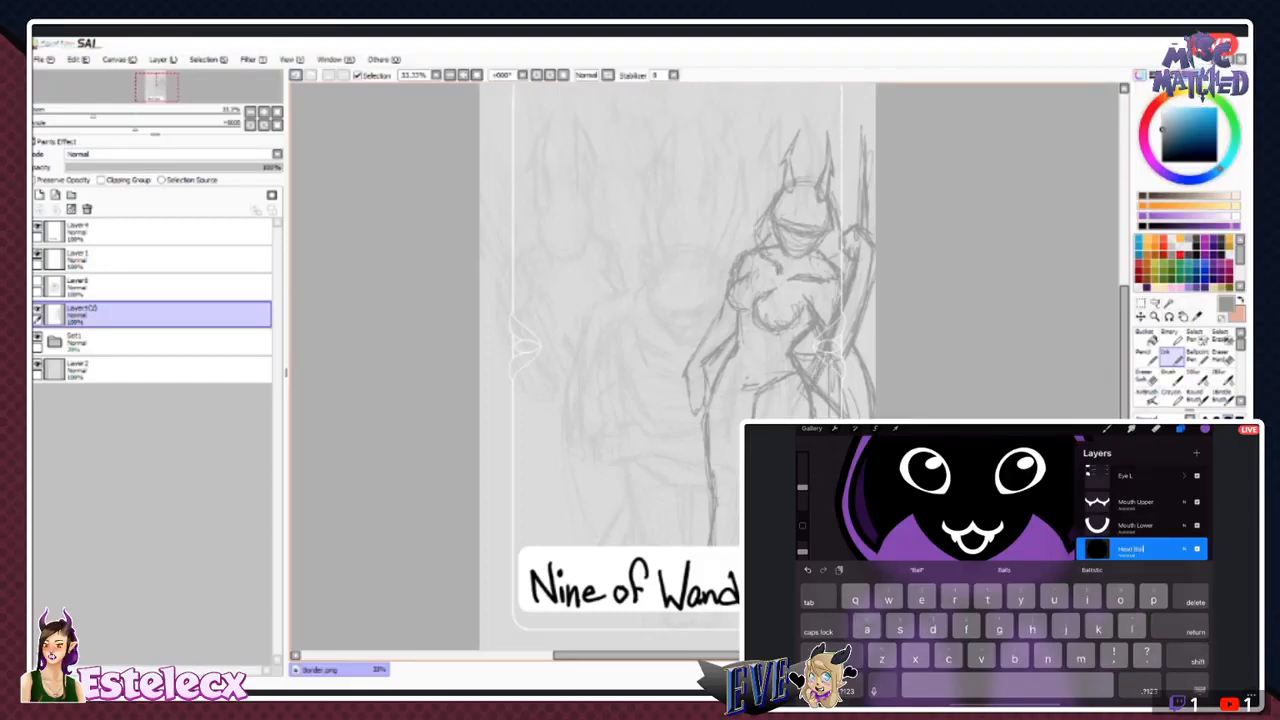
{"action": "key", "text": "Return"}
{"action": "scroll", "coordinate": [1140, 580], "scroll_direction": "up", "scroll_amount": 3}
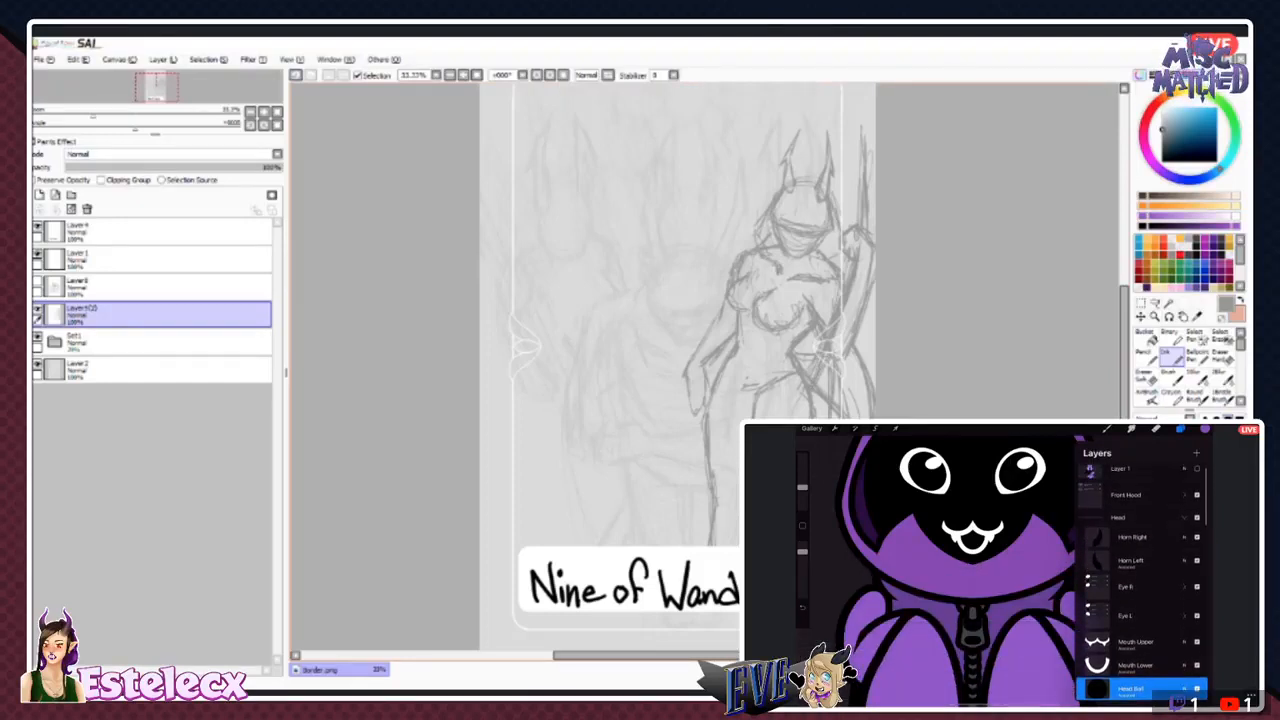
{"action": "left_click", "coordinate": [1185, 526]}
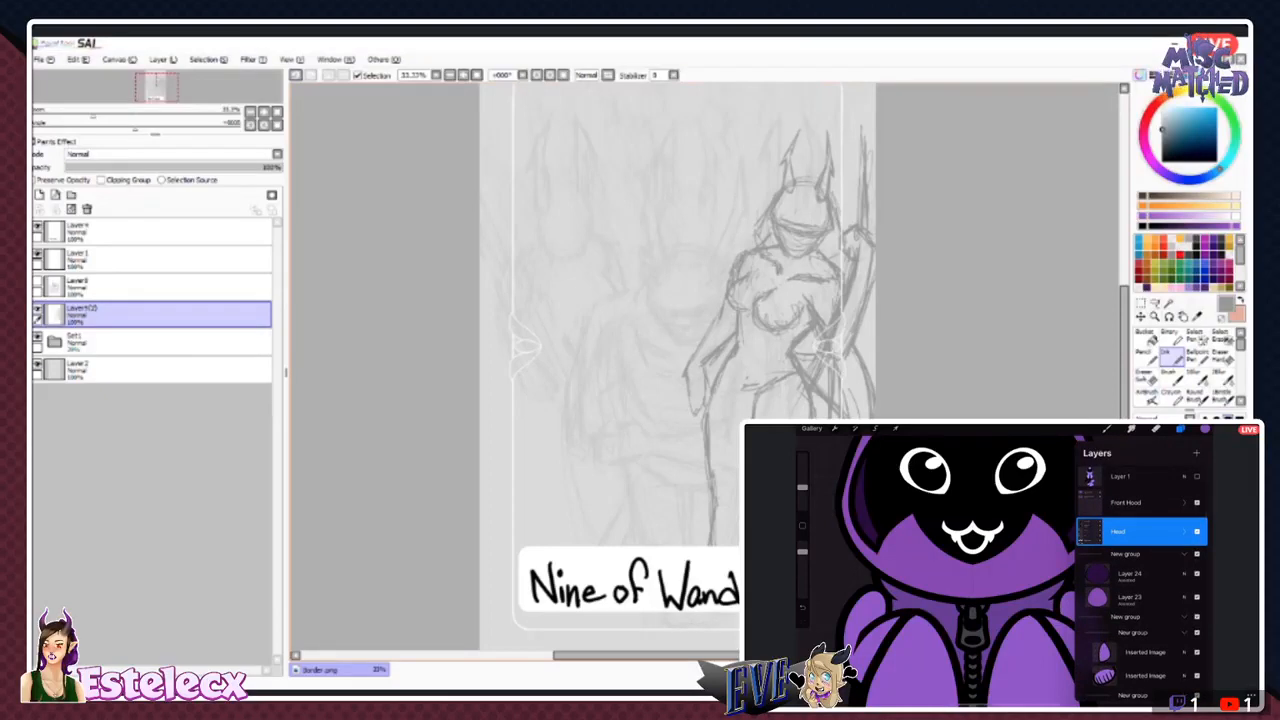
- Rename the dark purple Layer 24 in the unnamed group below Head as Hood Inner
{"action": "scroll", "coordinate": [1140, 580], "scroll_direction": "down", "scroll_amount": 1}
{"action": "left_click", "coordinate": [1130, 559]}
{"action": "left_click", "coordinate": [1130, 559]}
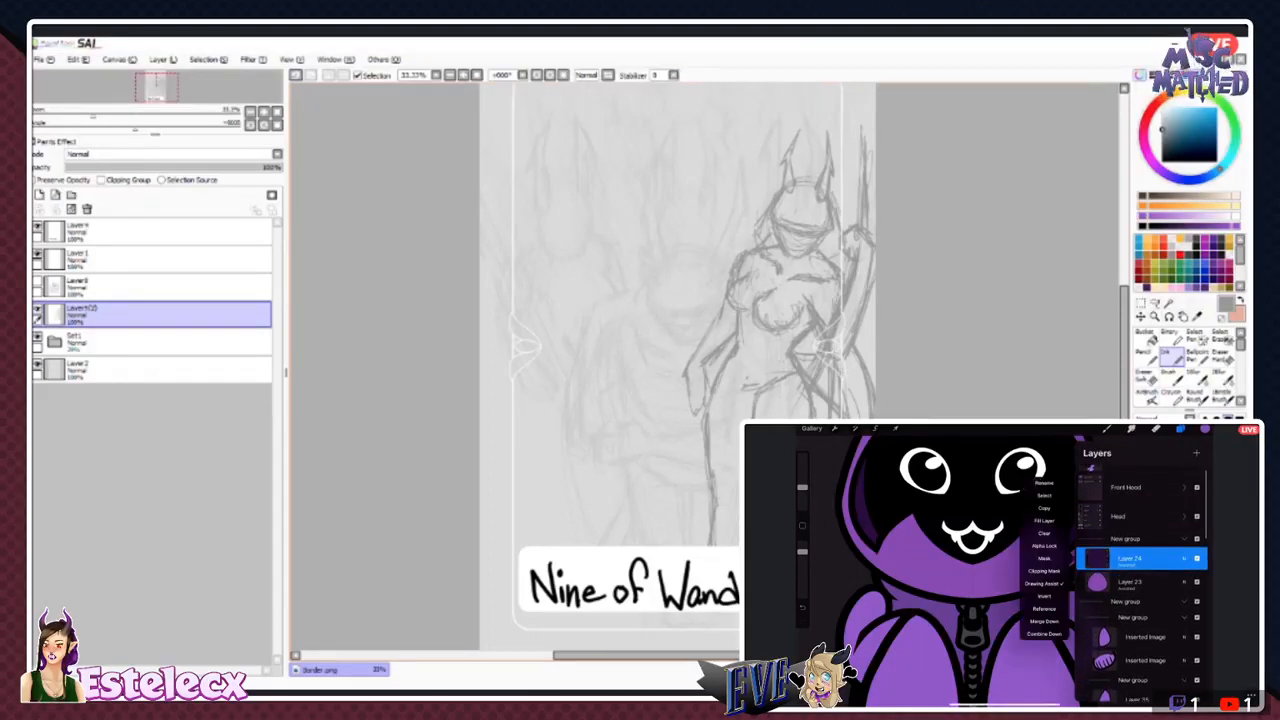
{"action": "left_click", "coordinate": [1044, 483]}
{"action": "type", "text": "Hi"}
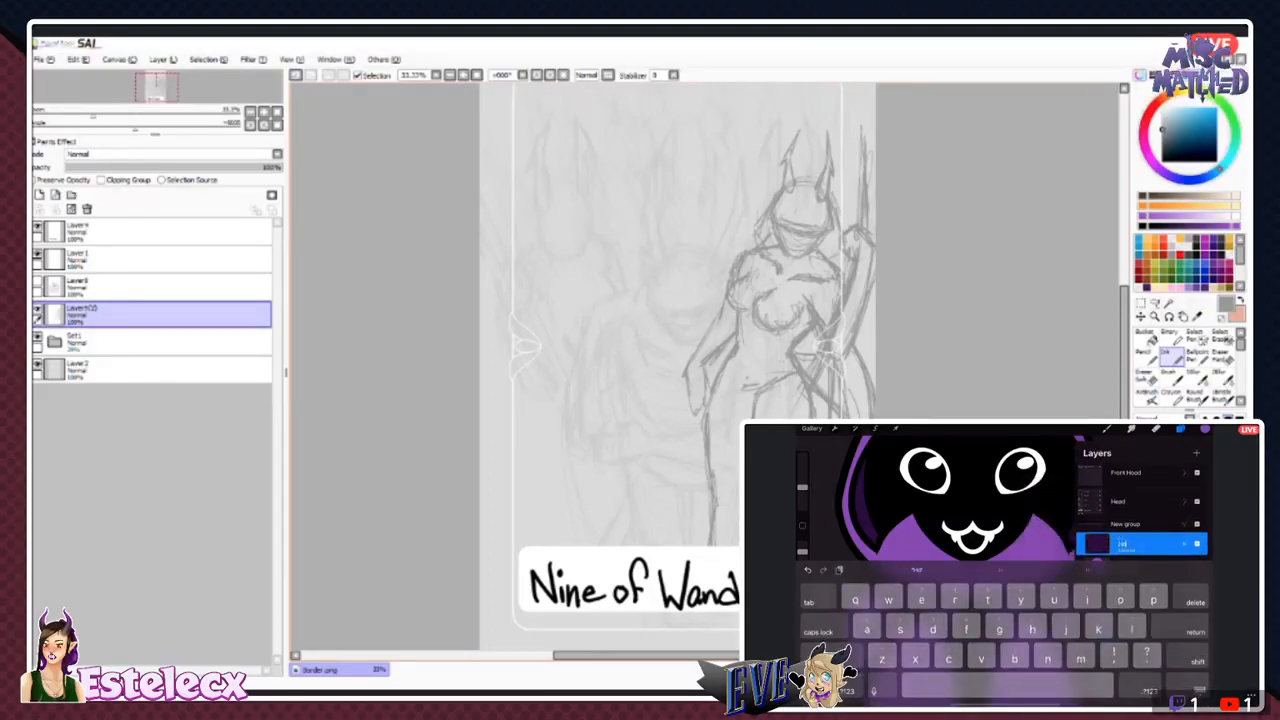
{"action": "type", "text": "od "}
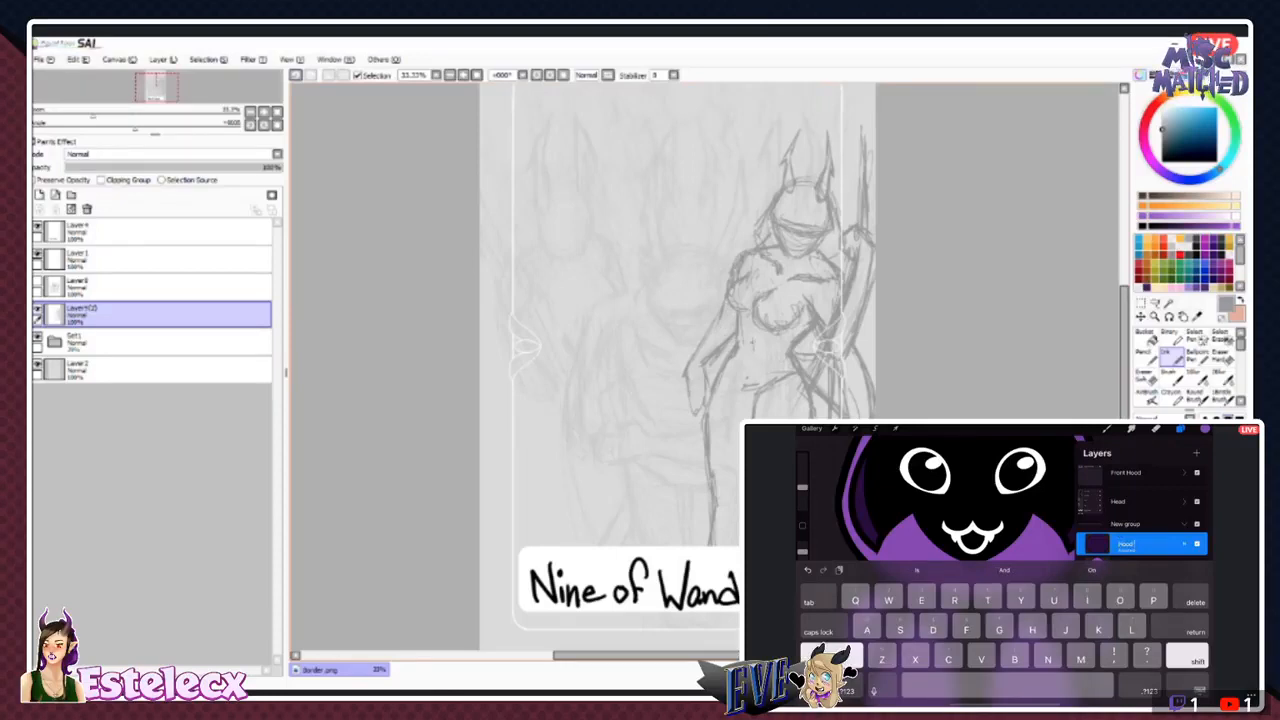
{"action": "type", "text": "Inner"}
{"action": "key", "text": "Return"}
- Rename the lighter purple Layer 23 beneath Hood Inner as Hood Main
{"action": "left_click", "coordinate": [1130, 567]}
{"action": "left_click", "coordinate": [1130, 567]}
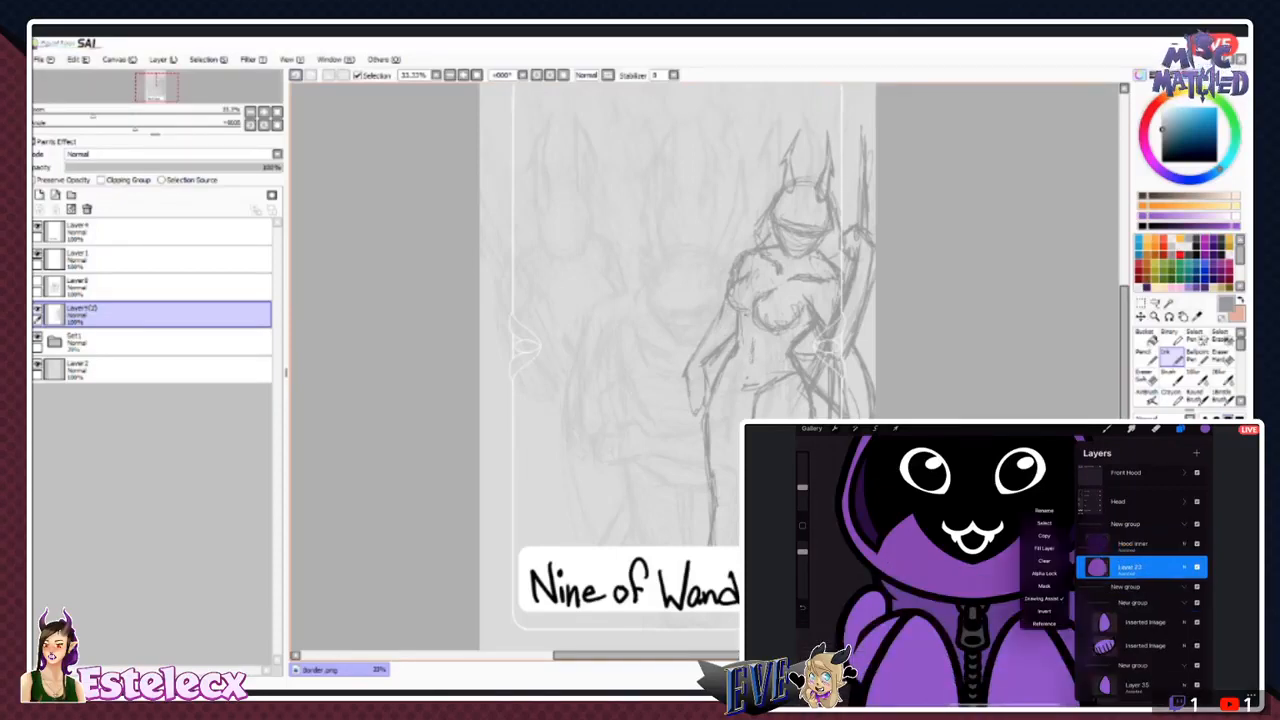
{"action": "left_click", "coordinate": [1044, 510]}
{"action": "left_click", "coordinate": [1130, 567]}
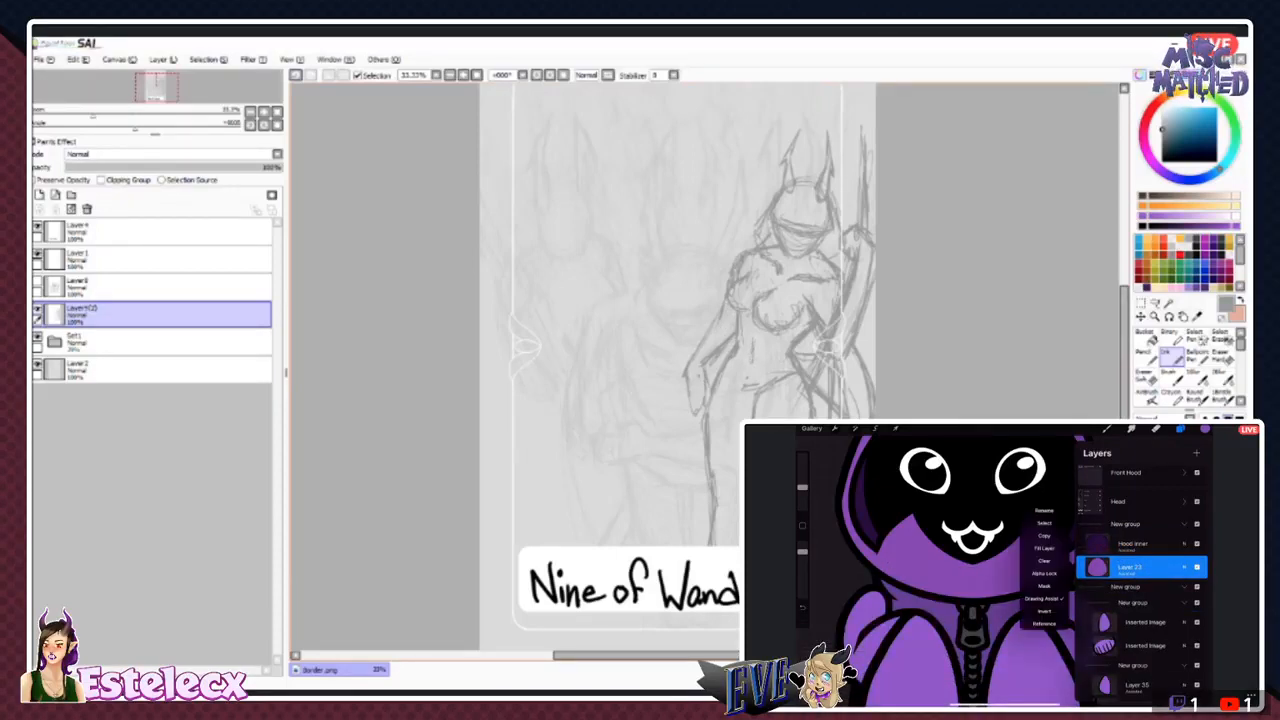
{"action": "left_click", "coordinate": [1044, 512]}
{"action": "type", "text": "Hood Main"}
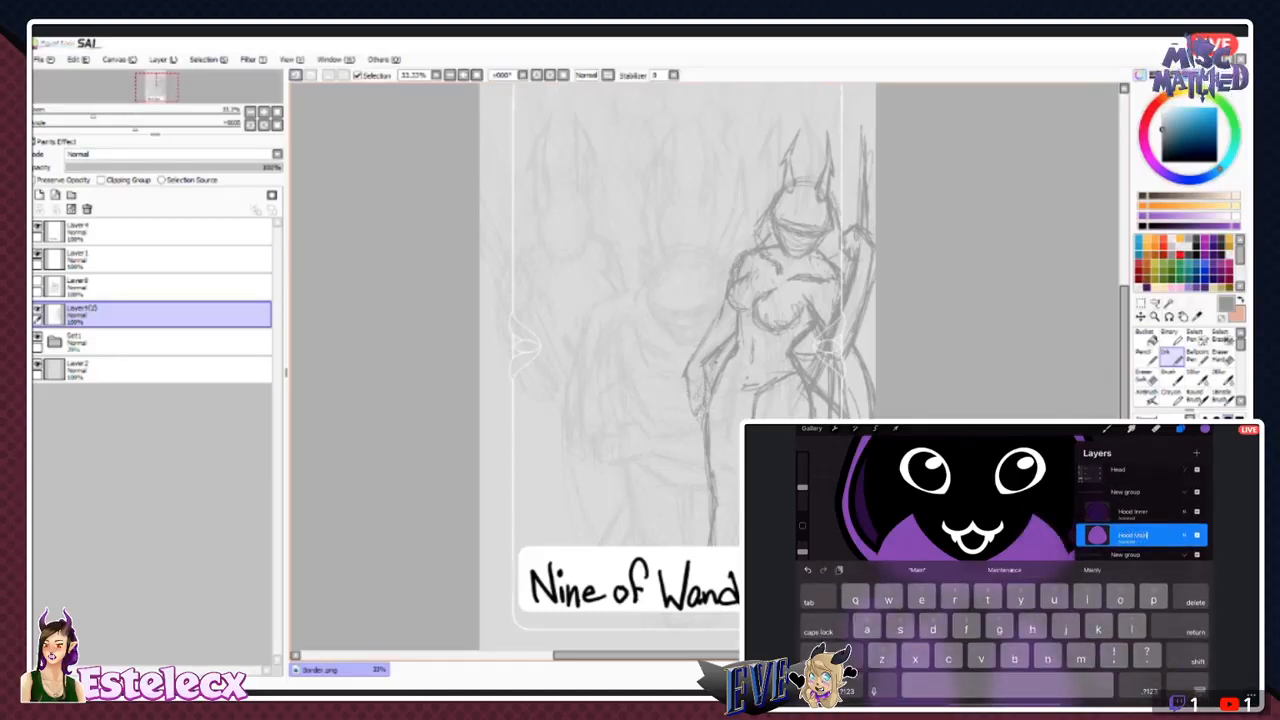
{"action": "key", "text": "Return"}
- Rename the group holding Hood Inner and Hood Main as Hood and collapse it
{"action": "left_click", "coordinate": [1126, 492]}
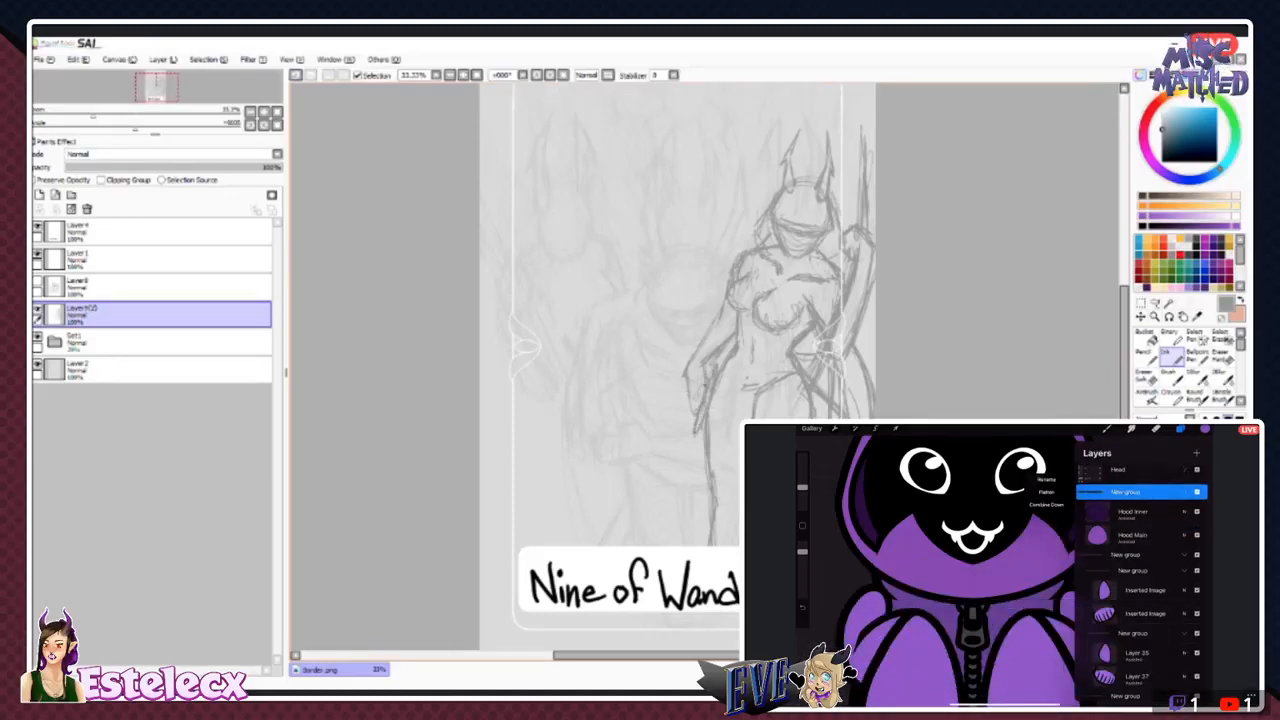
{"action": "left_click", "coordinate": [1046, 479]}
{"action": "type", "text": "Hood"}
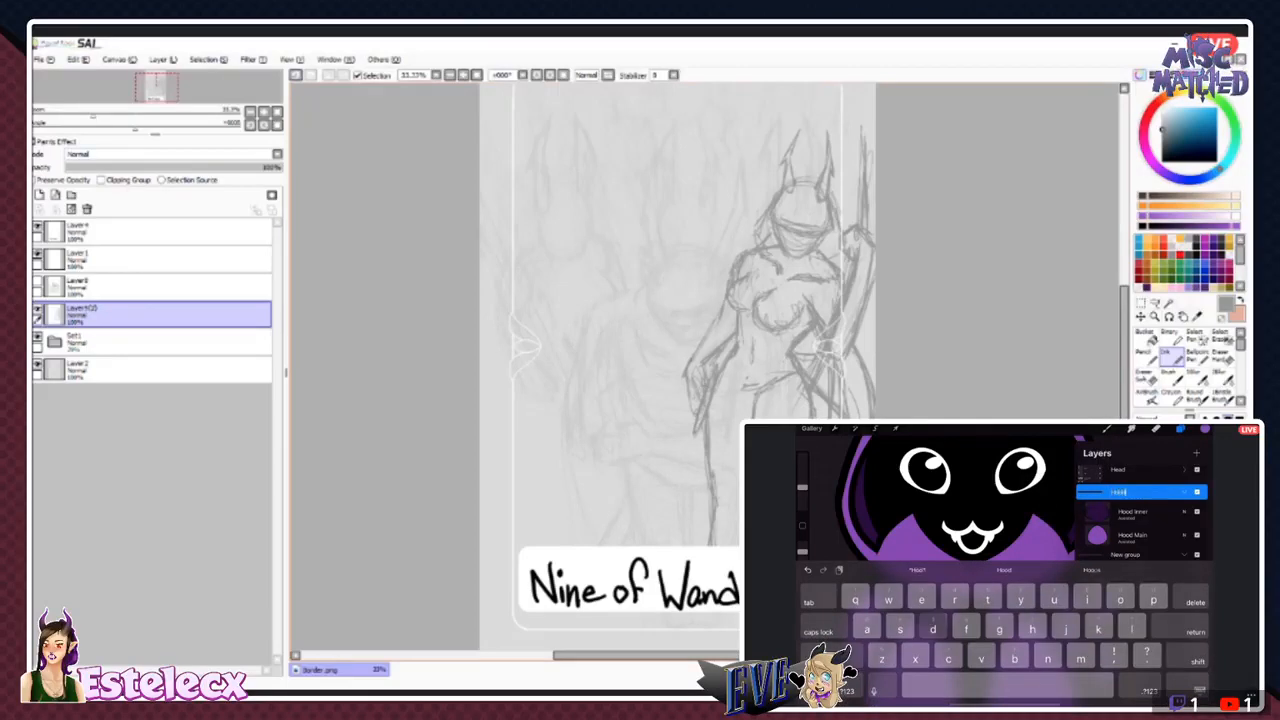
{"action": "type", "text": "d"}
{"action": "key", "text": "Return"}
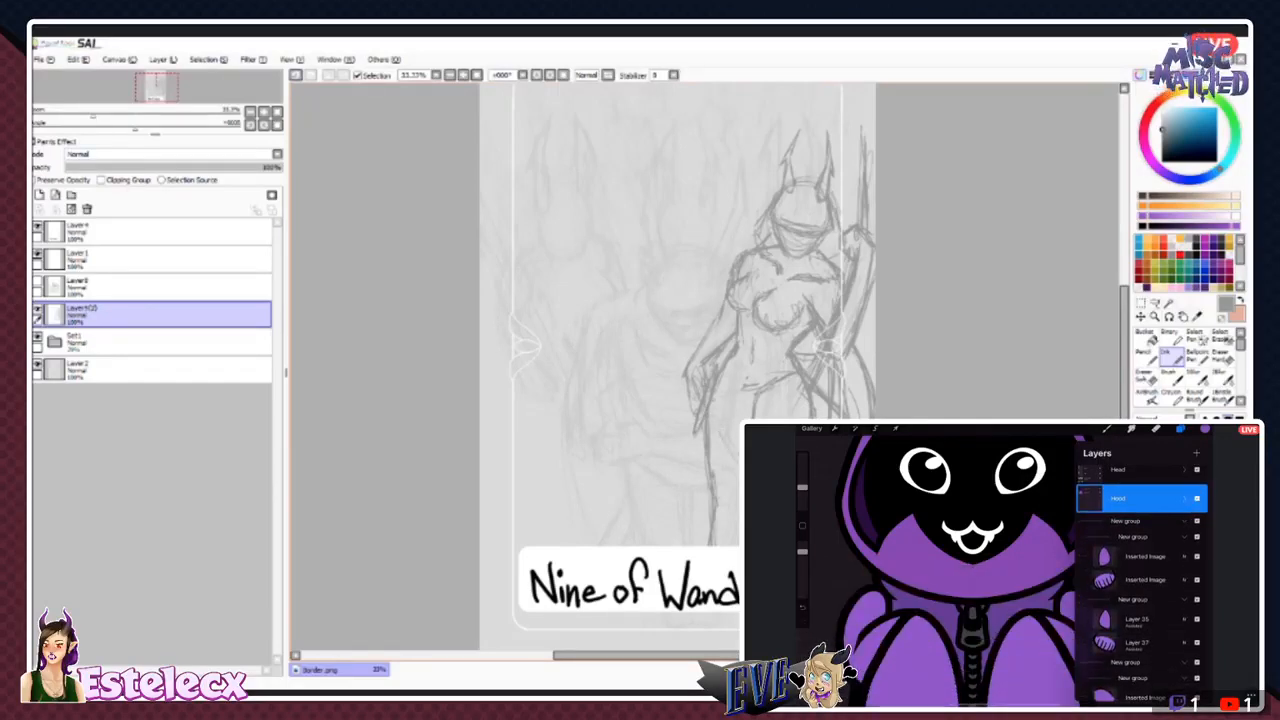
- Rename the first inserted image layer in the nested group below Hood as Upper Arm Right
{"action": "scroll", "coordinate": [1140, 560], "scroll_direction": "down", "scroll_amount": 1}
{"action": "double_click", "coordinate": [1145, 538]}
{"action": "left_click", "coordinate": [1046, 462]}
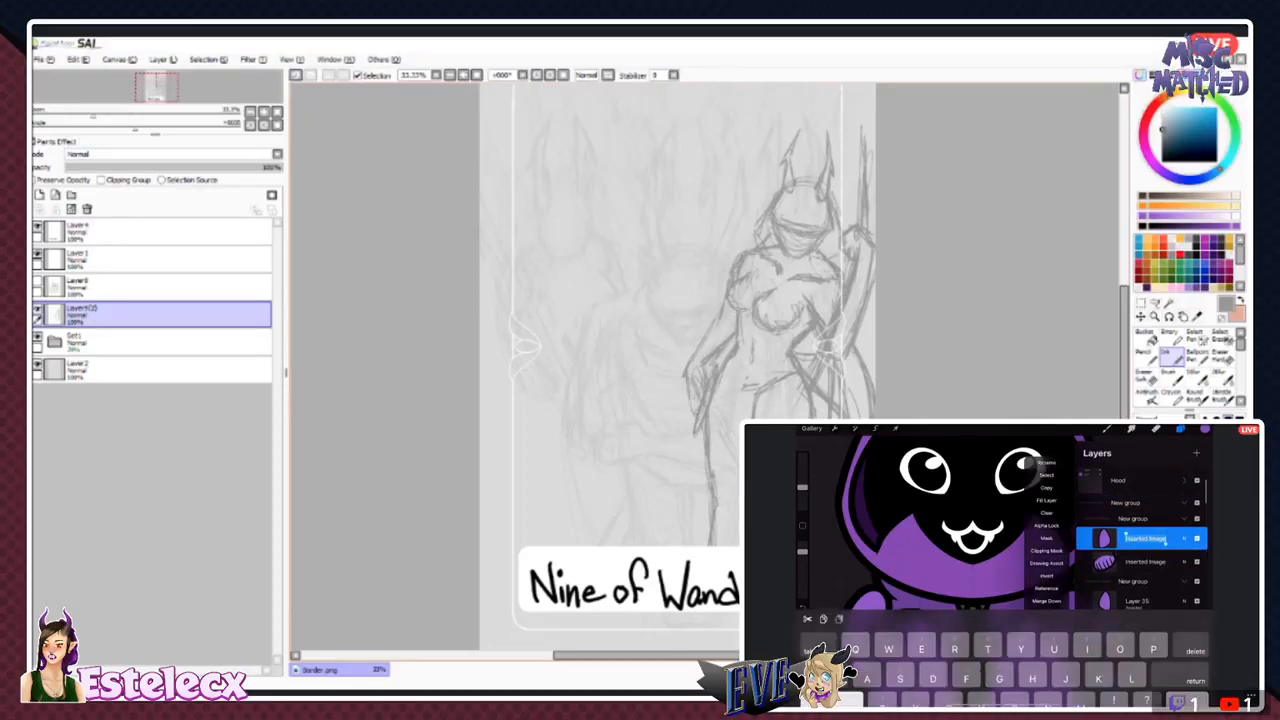
{"action": "key", "text": "BackSpace"}
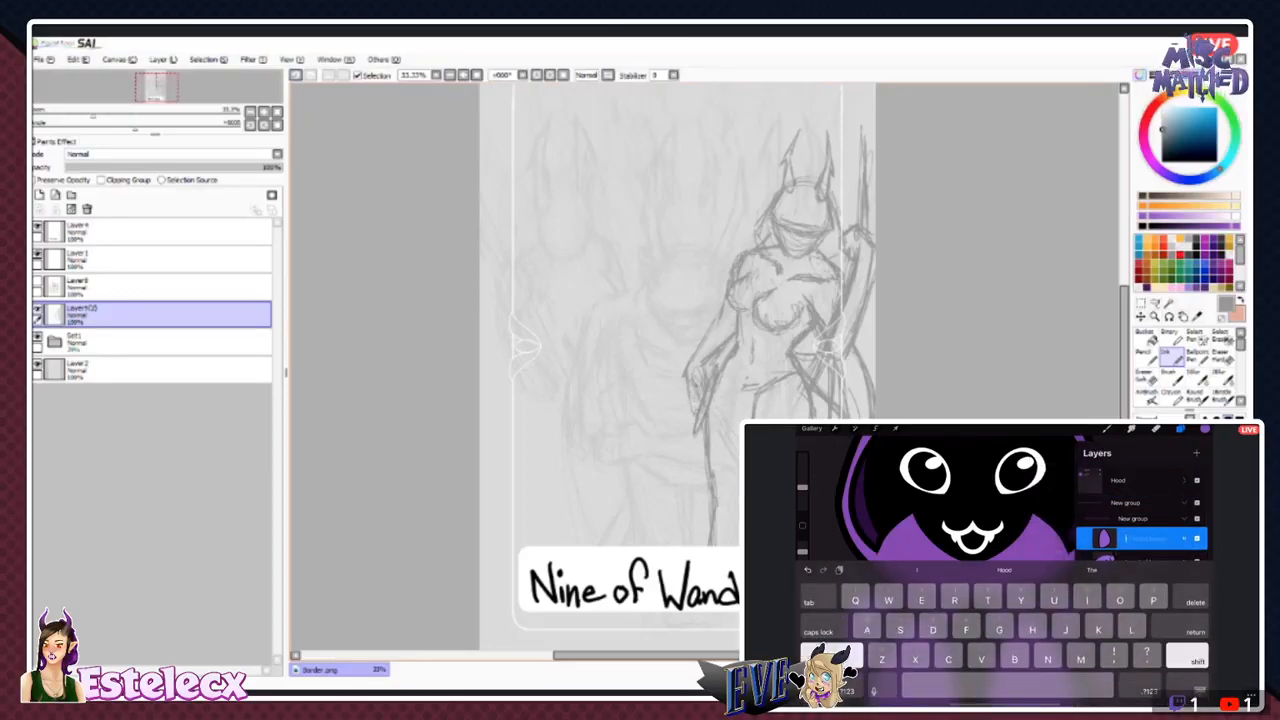
{"action": "type", "text": "Upper"}
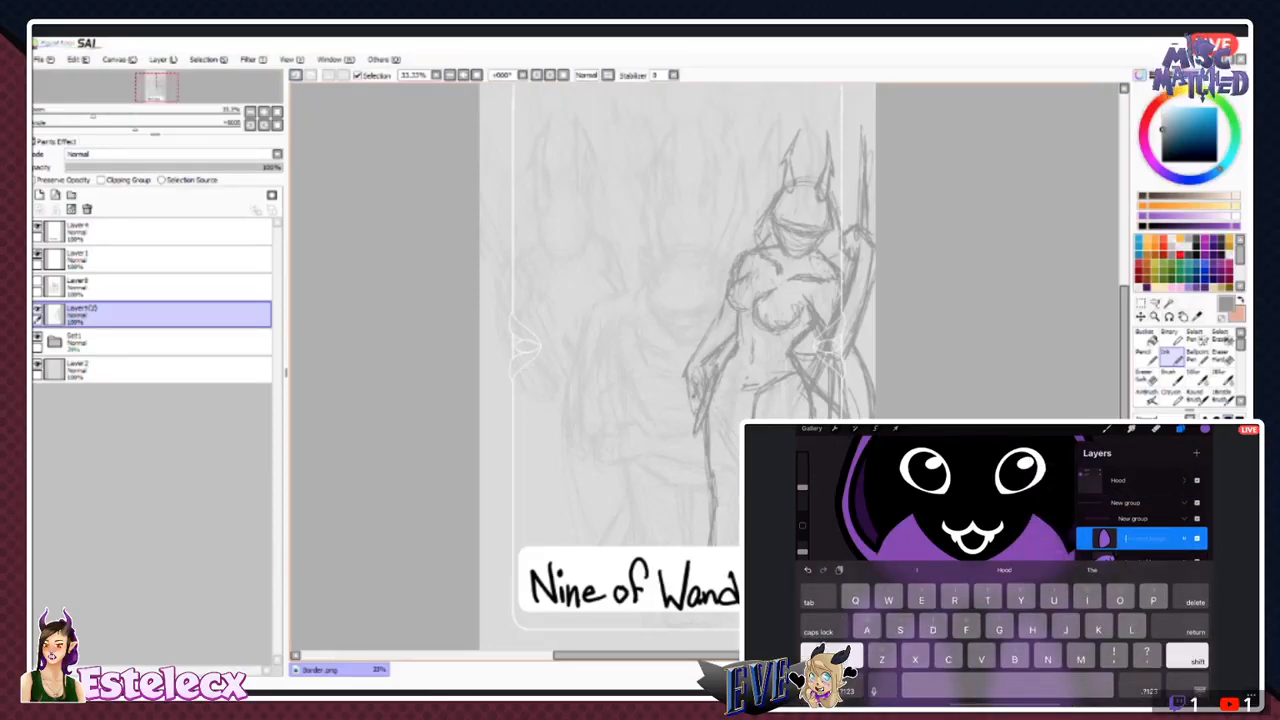
{"action": "type", "text": " Arm Right"}
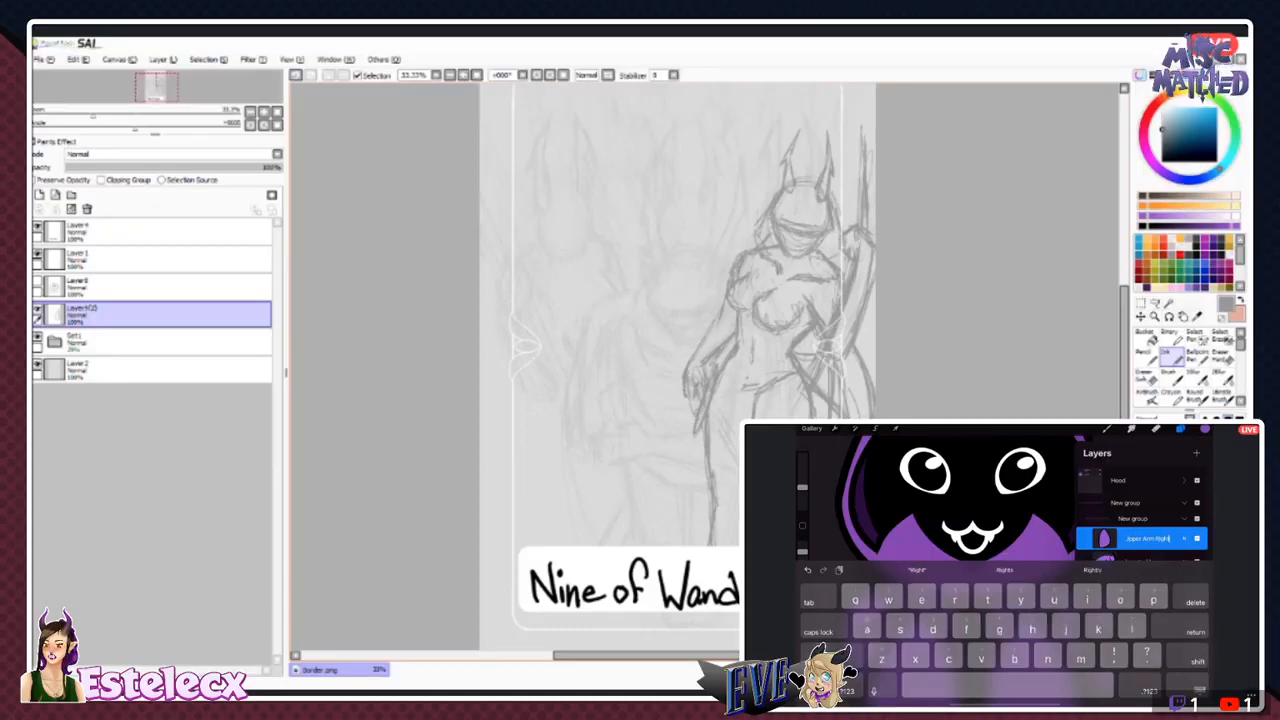
{"action": "key", "text": "Return"}
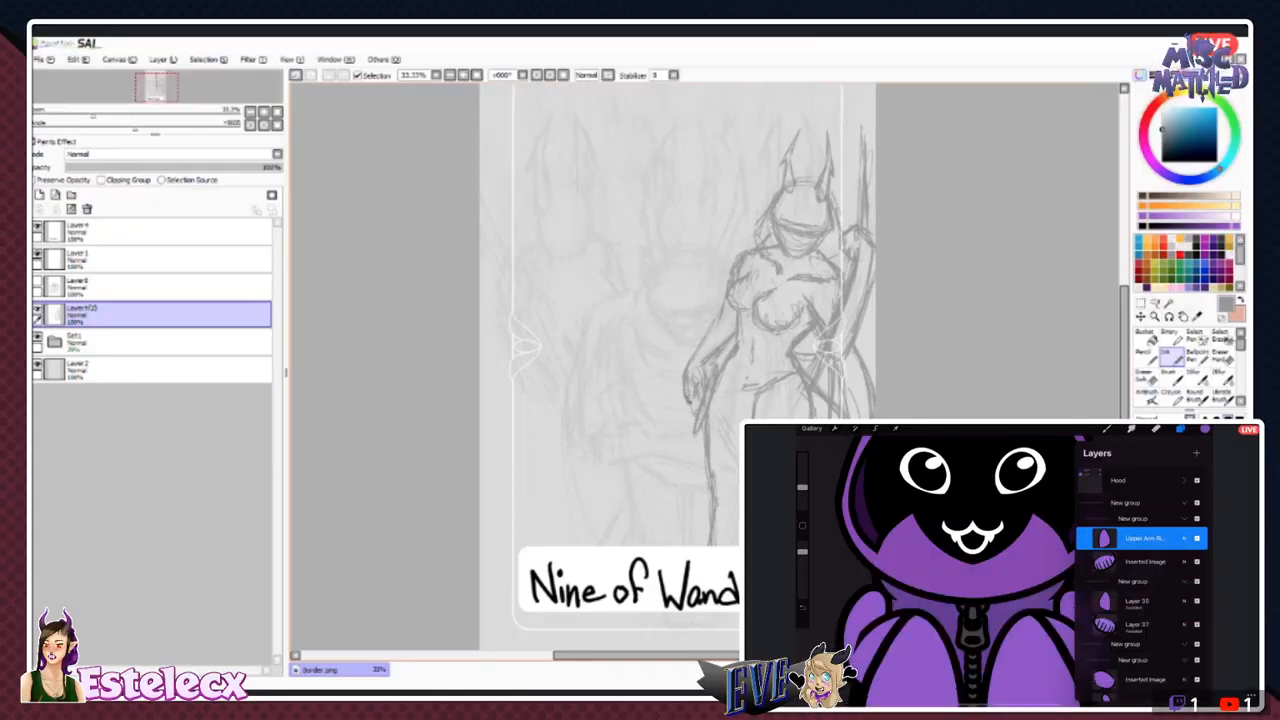
- Rename the striped inserted image layer below the right arm layer as Cuff Right
{"action": "double_click", "coordinate": [1145, 562]}
{"action": "left_click", "coordinate": [1046, 505]}
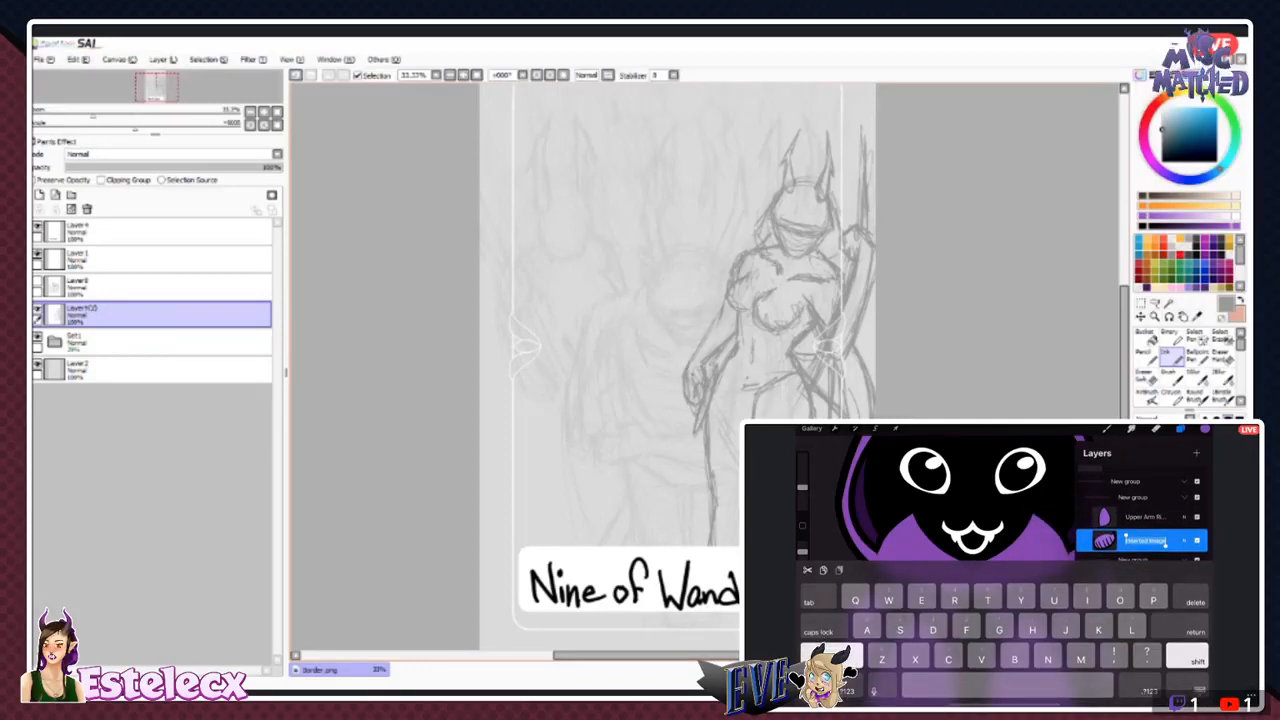
{"action": "type", "text": "L"}
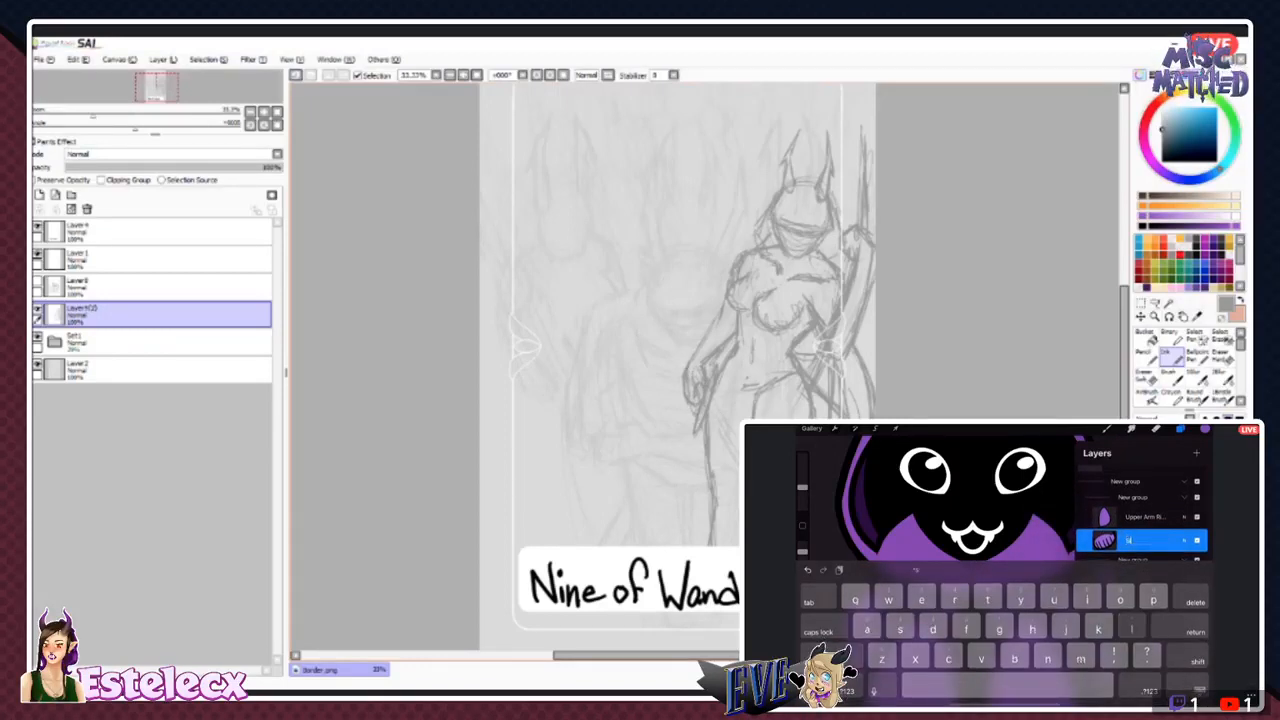
{"action": "key", "text": "BackSpace"}
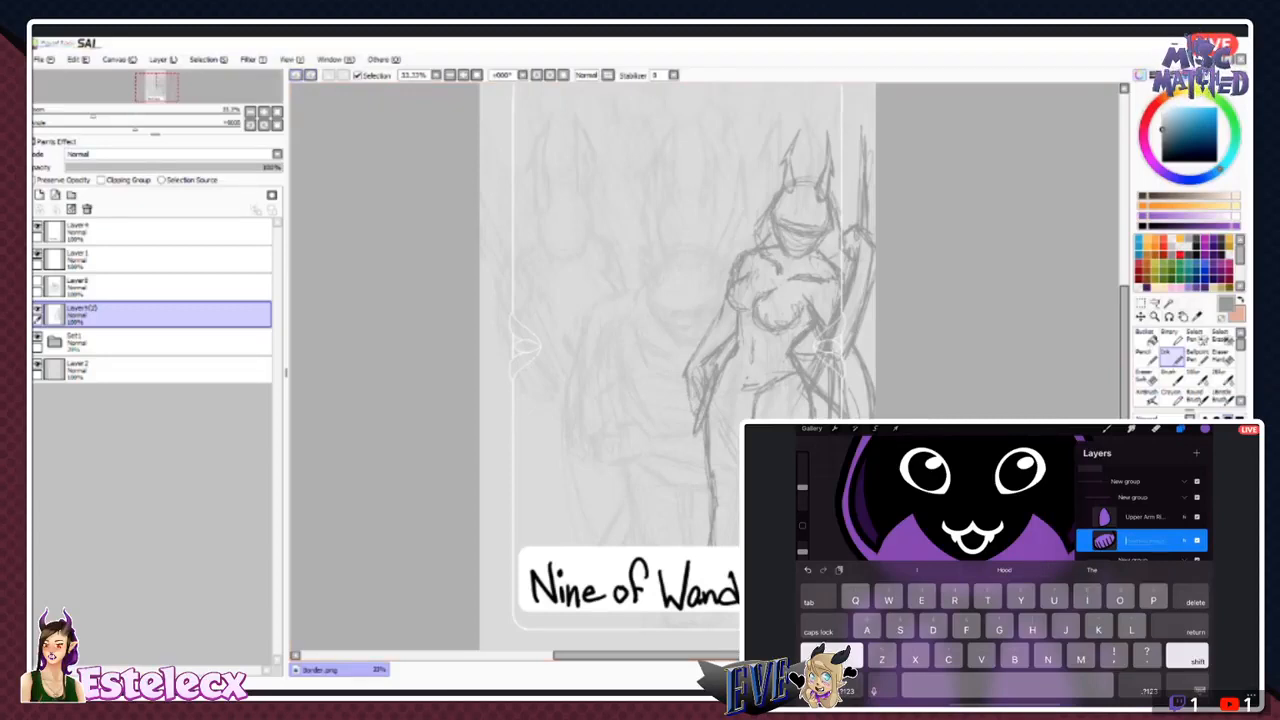
{"action": "type", "text": "Cuff Right"}
{"action": "key", "text": "Return"}
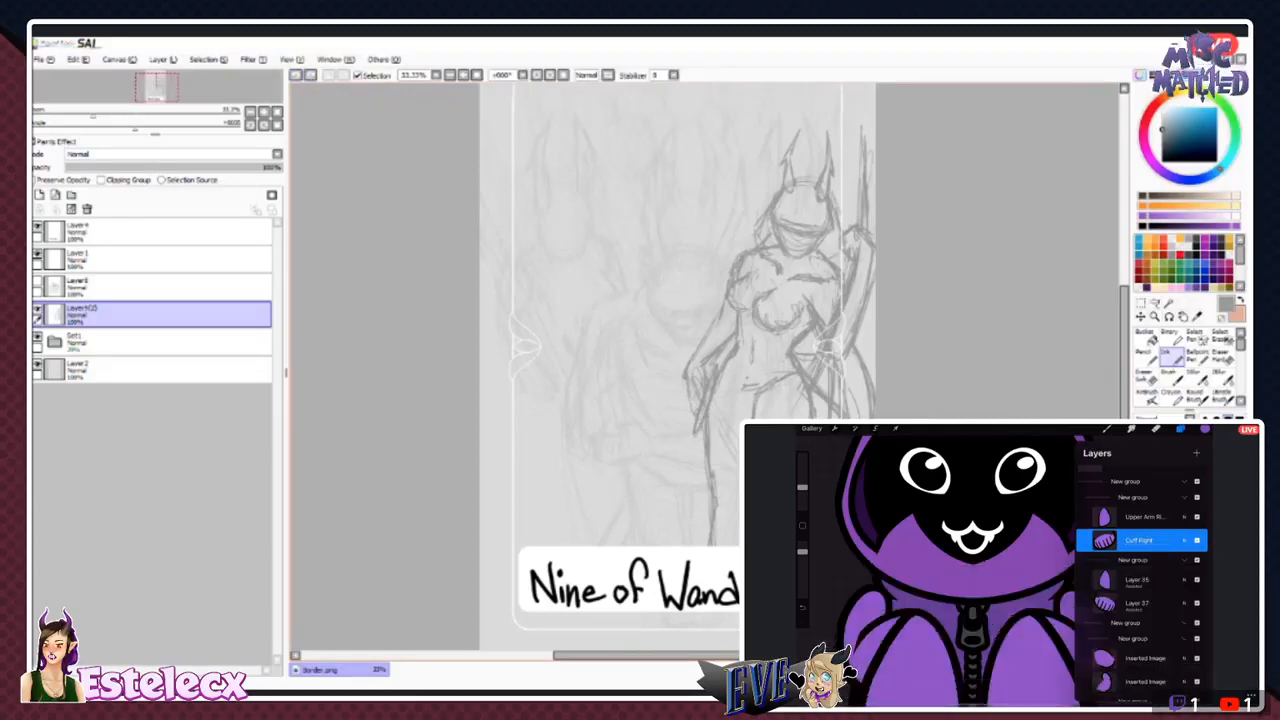
- Rename the Upper Arm Right layer as Forearm Right
{"action": "left_click", "coordinate": [1103, 516]}
{"action": "left_click", "coordinate": [1046, 441]}
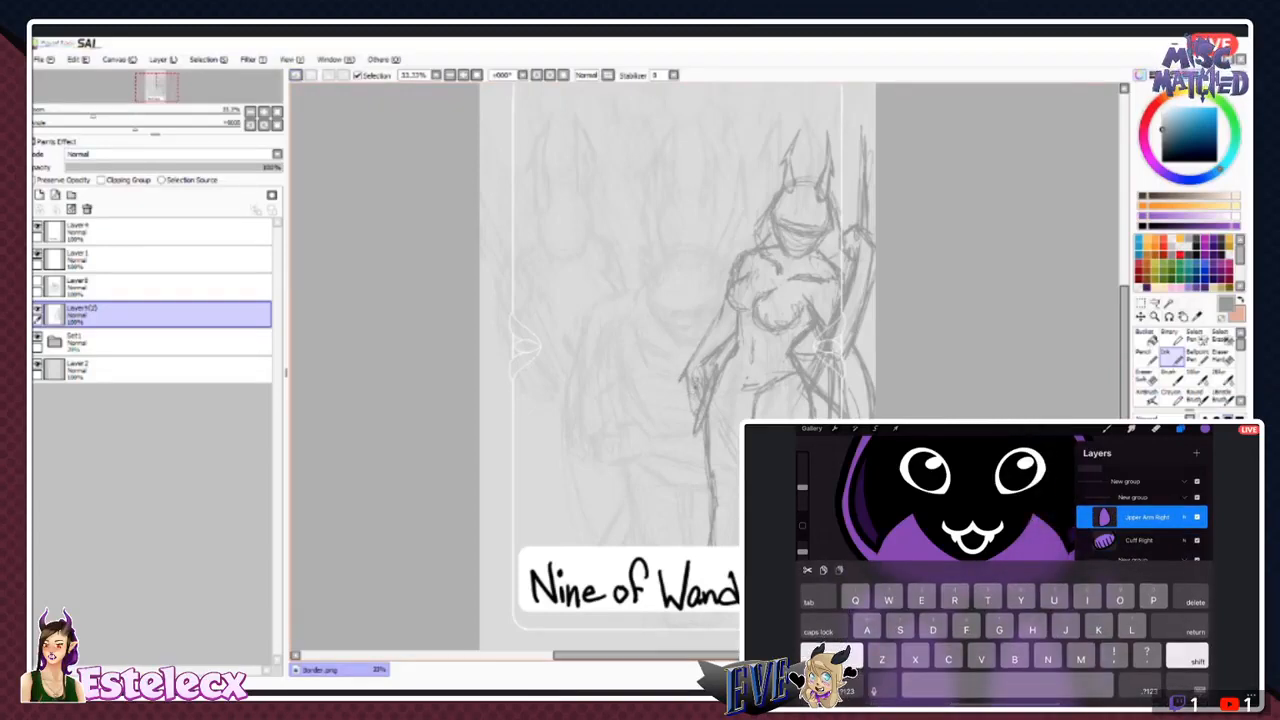
{"action": "type", "text": "F"}
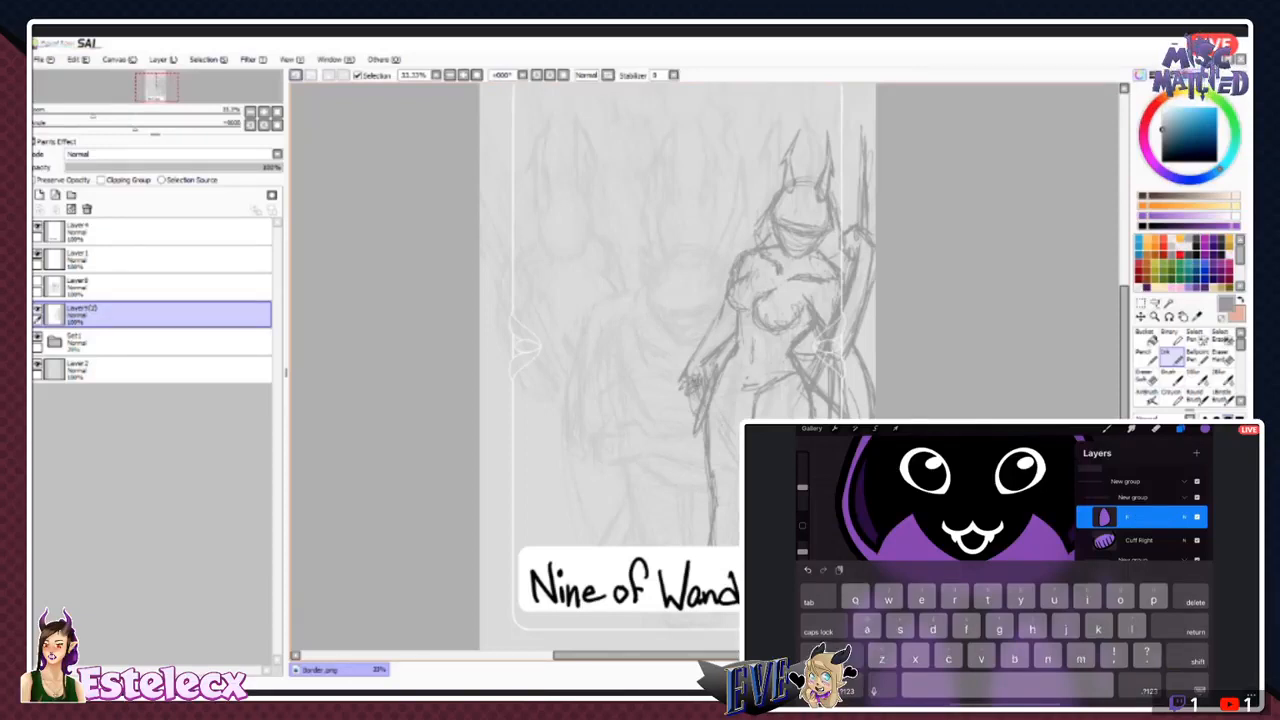
{"action": "type", "text": "orearm Right"}
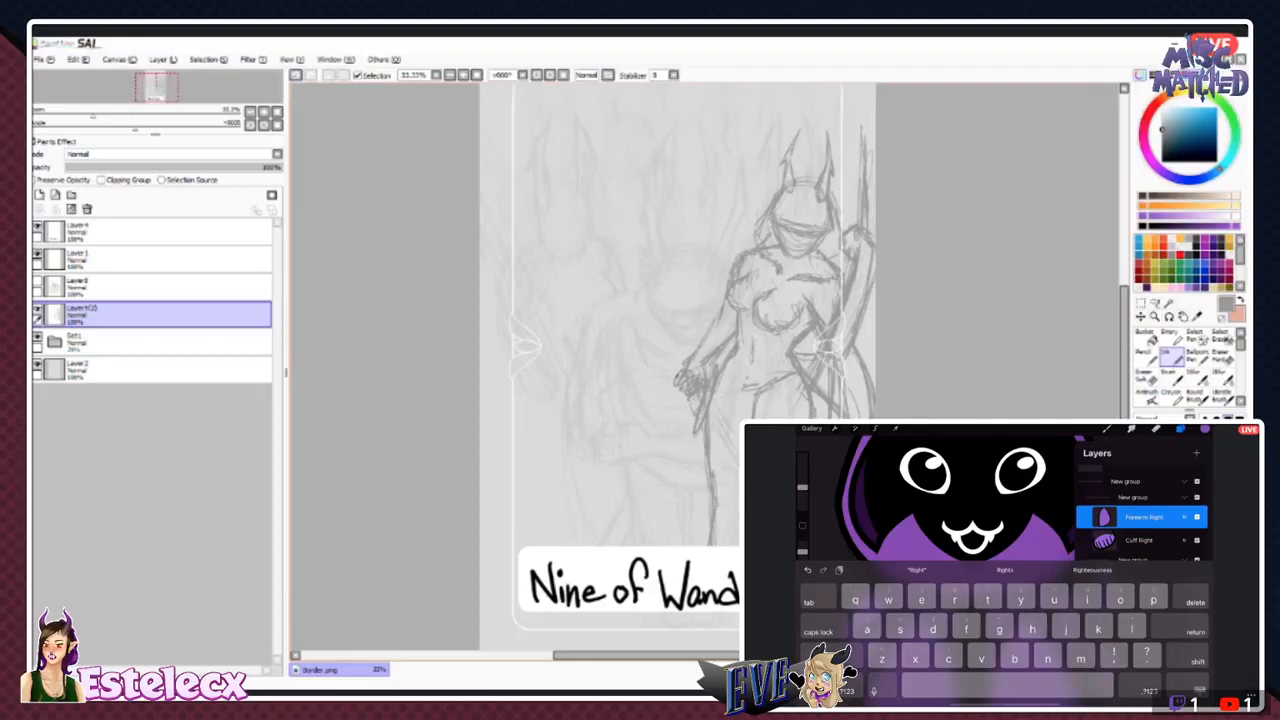
{"action": "key", "text": "Return"}
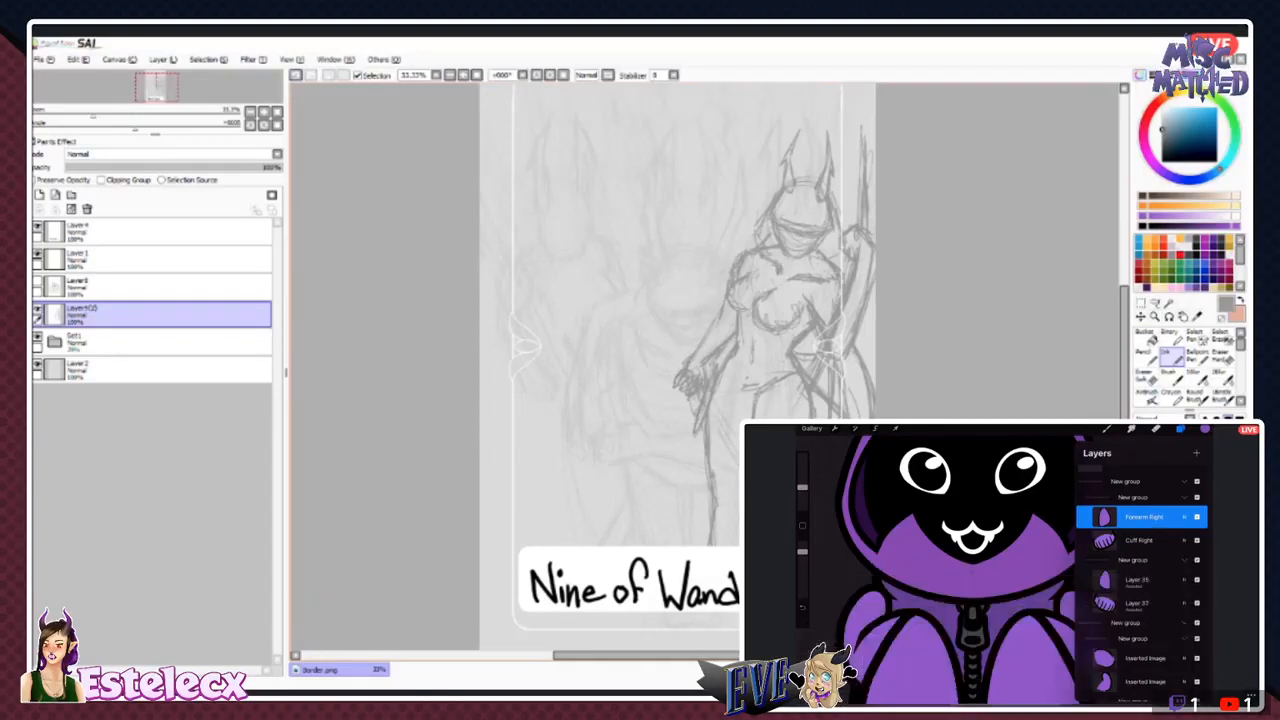
- Rename the nested group holding Forearm Right and Cuff Right as Front Arm Right
{"action": "left_click", "coordinate": [1133, 497]}
{"action": "left_click", "coordinate": [1133, 497]}
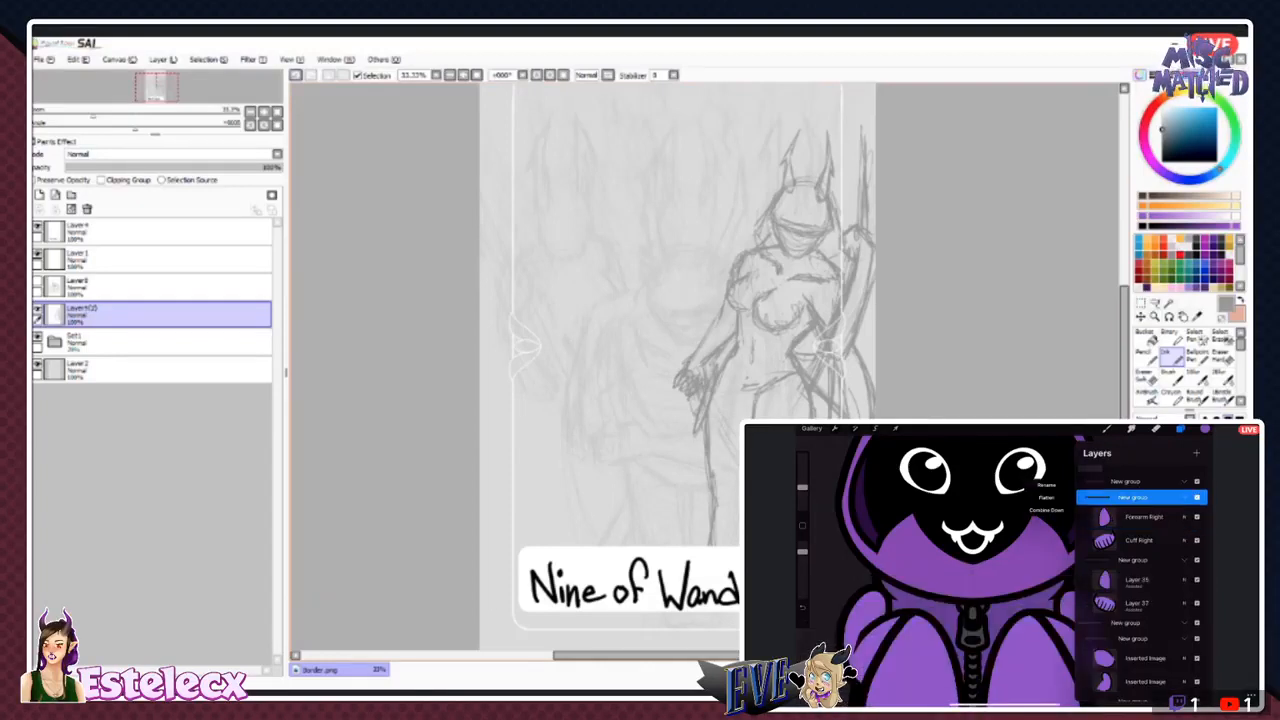
{"action": "left_click", "coordinate": [1044, 470]}
{"action": "type", "text": "Front "}
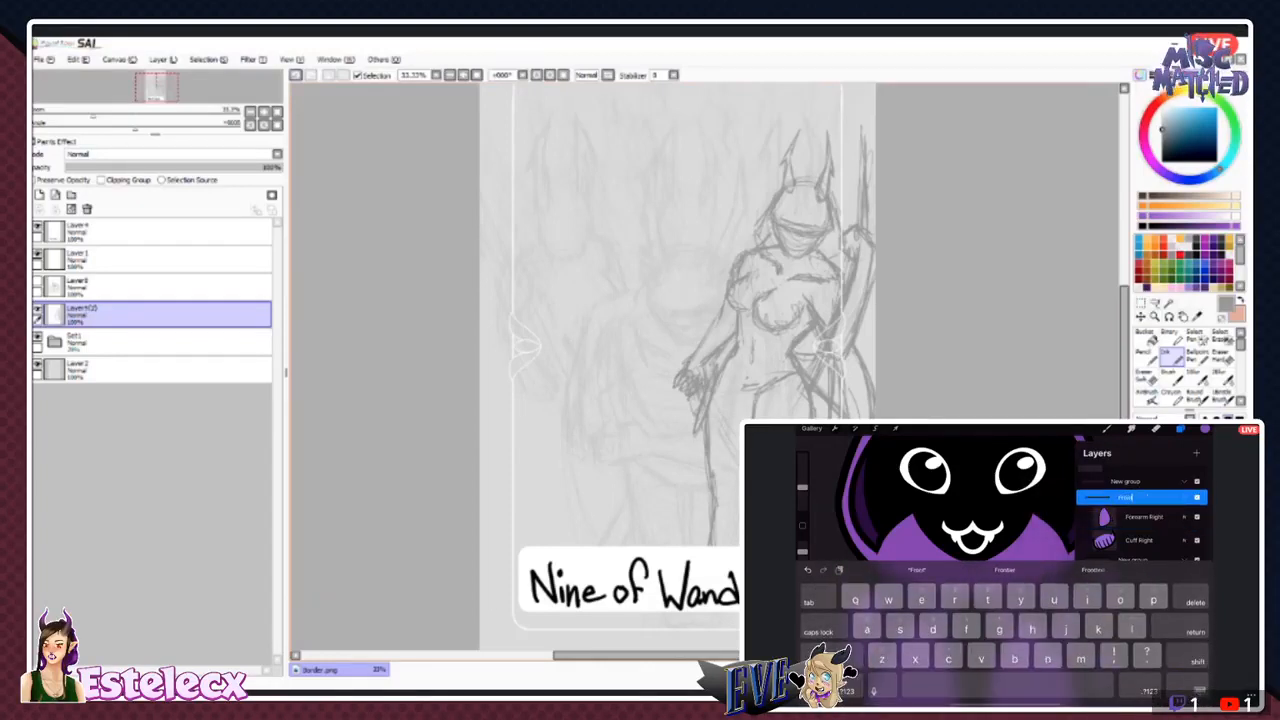
{"action": "type", "text": "Arm Right"}
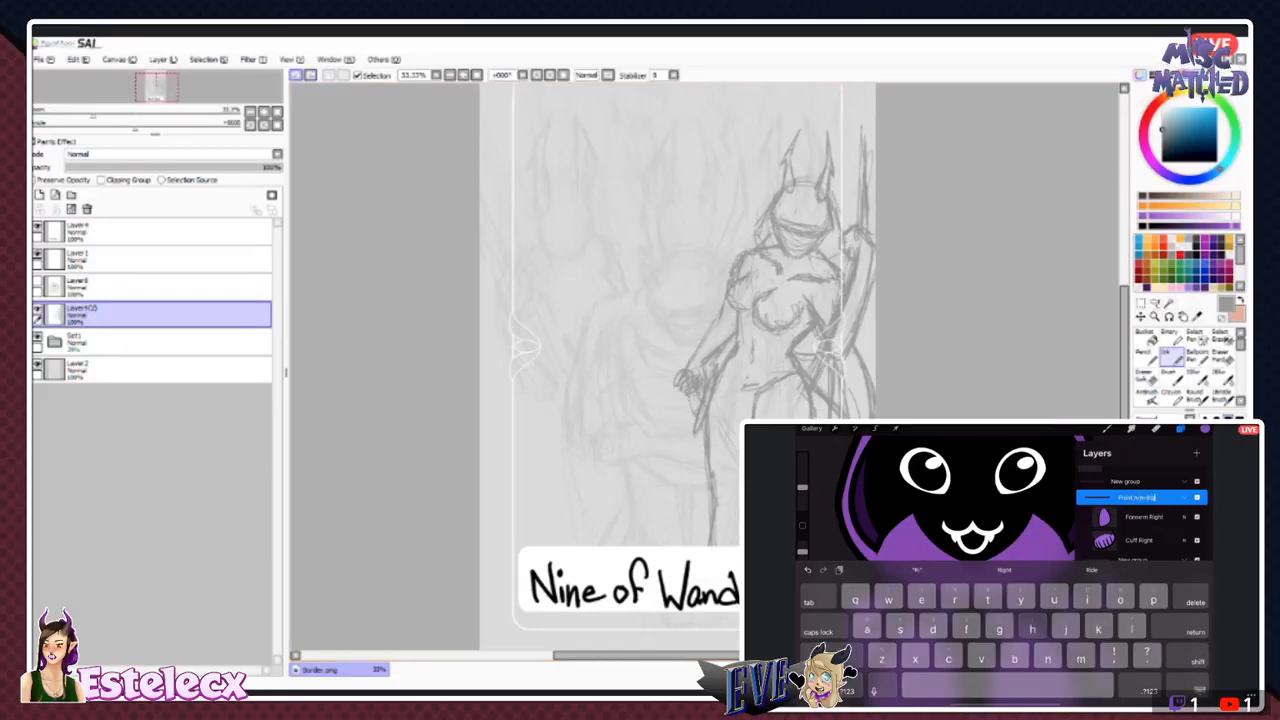
{"action": "key", "text": "Return"}
- Rename the nested group directly below Cuff Right as Front Arm Left
{"action": "double_click", "coordinate": [1133, 560]}
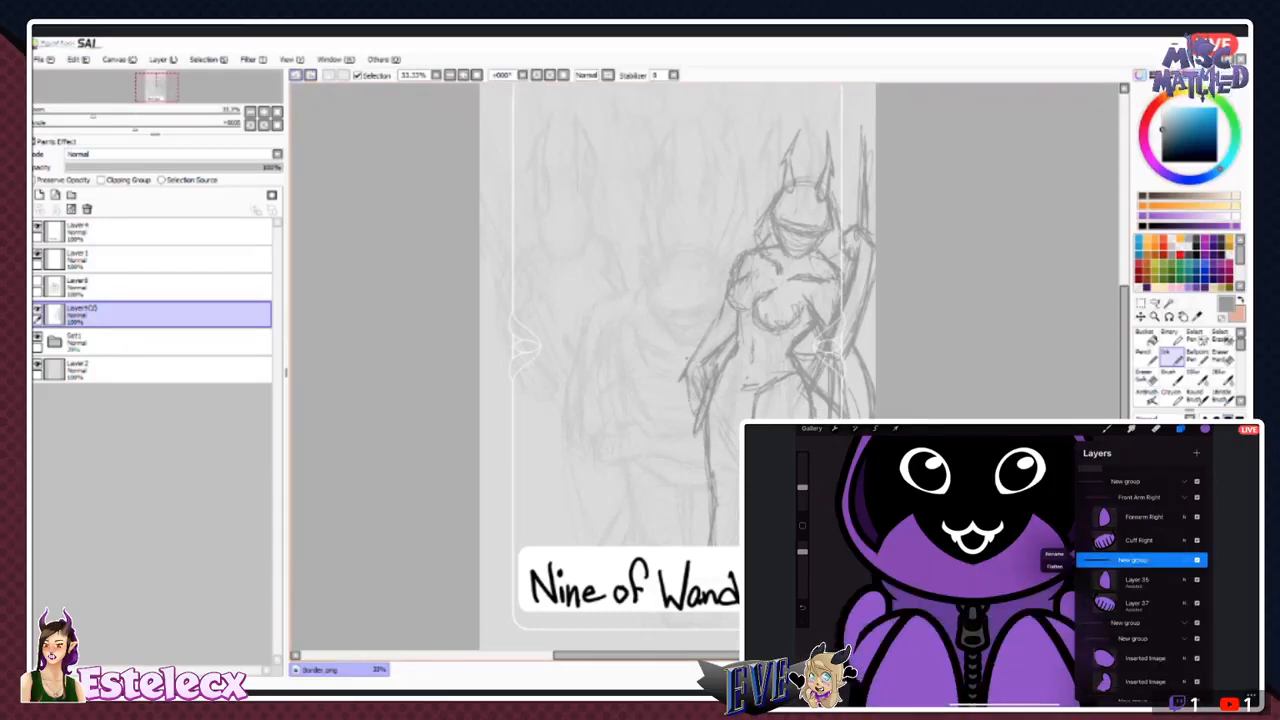
{"action": "left_click", "coordinate": [1054, 554]}
{"action": "type", "text": "Left"}
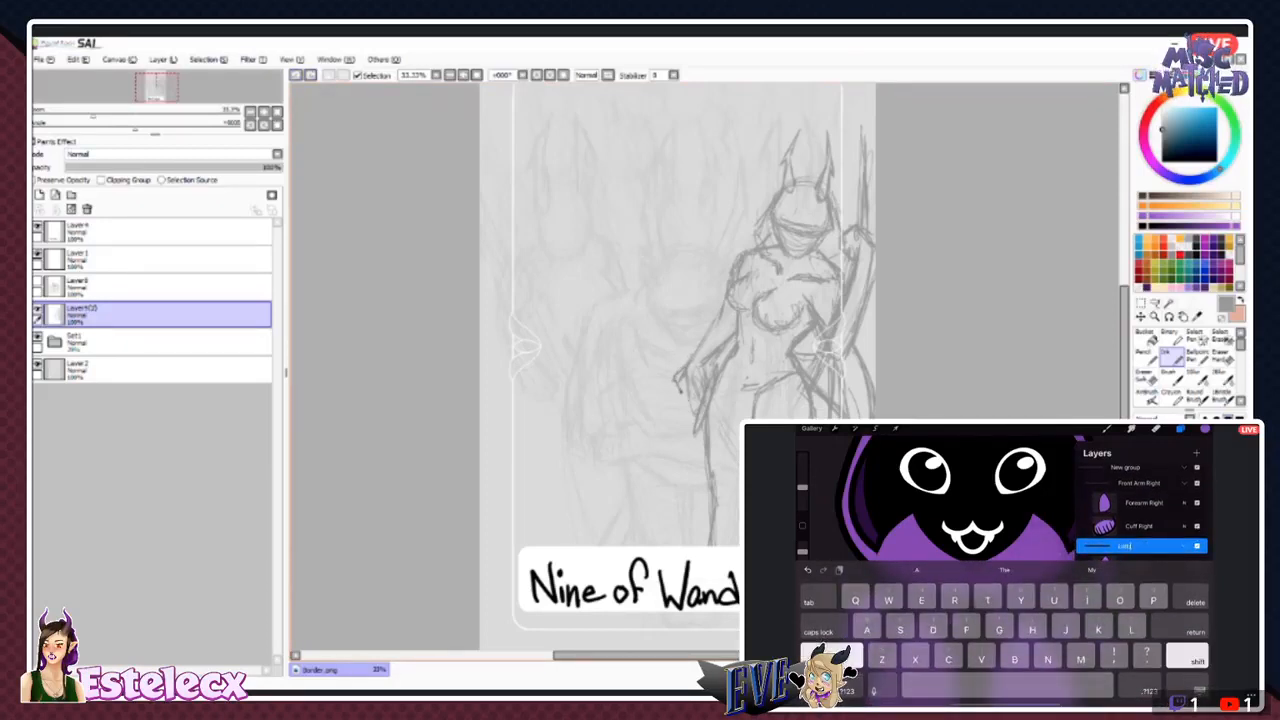
{"action": "key", "text": "BackSpace"}
{"action": "key", "text": "BackSpace"}
{"action": "type", "text": "Front Ar"}
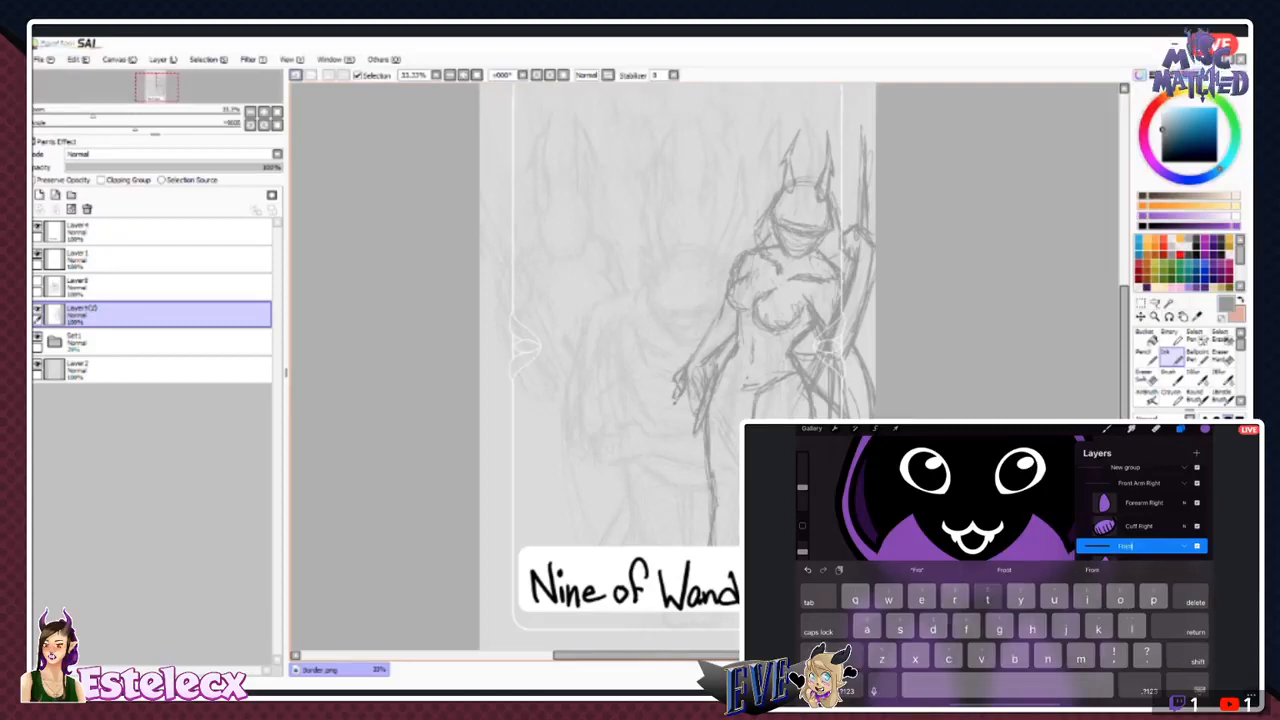
{"action": "type", "text": "m Left"}
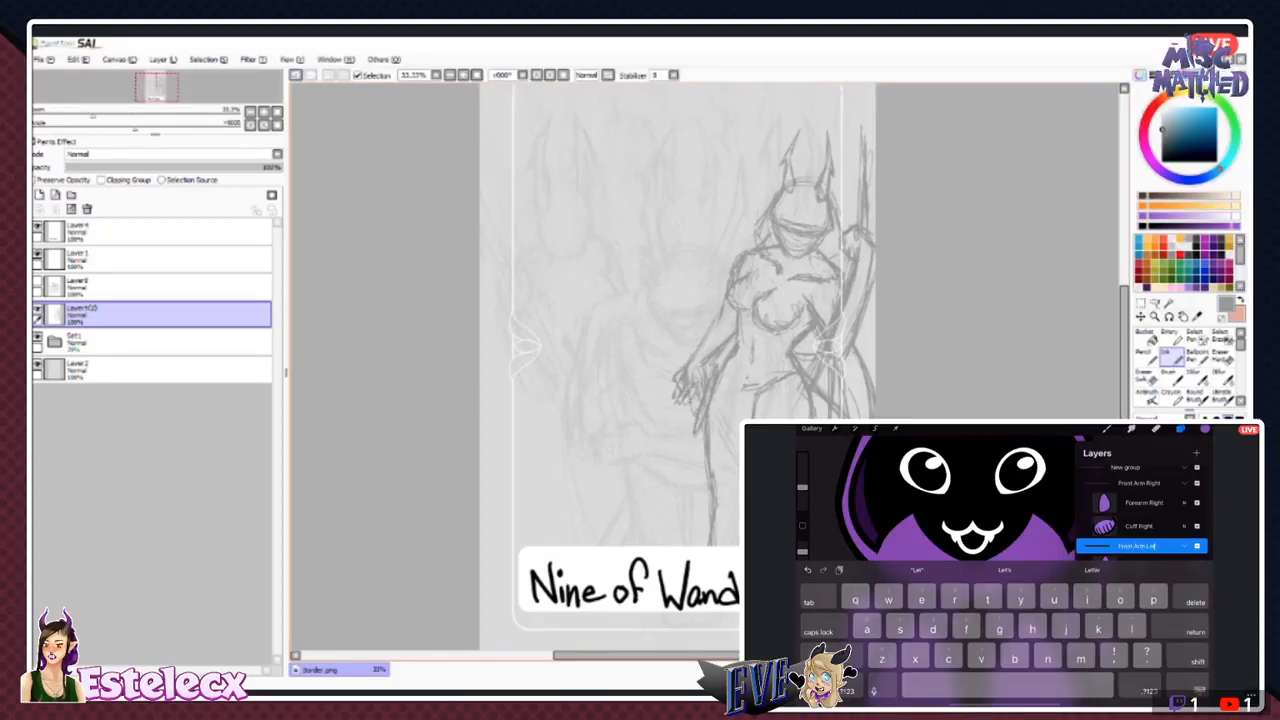
{"action": "key", "text": "Return"}
- Rename the first layer in the Front Arm Left group as Forearm Left
{"action": "left_click", "coordinate": [1137, 567]}
{"action": "left_click", "coordinate": [1137, 567]}
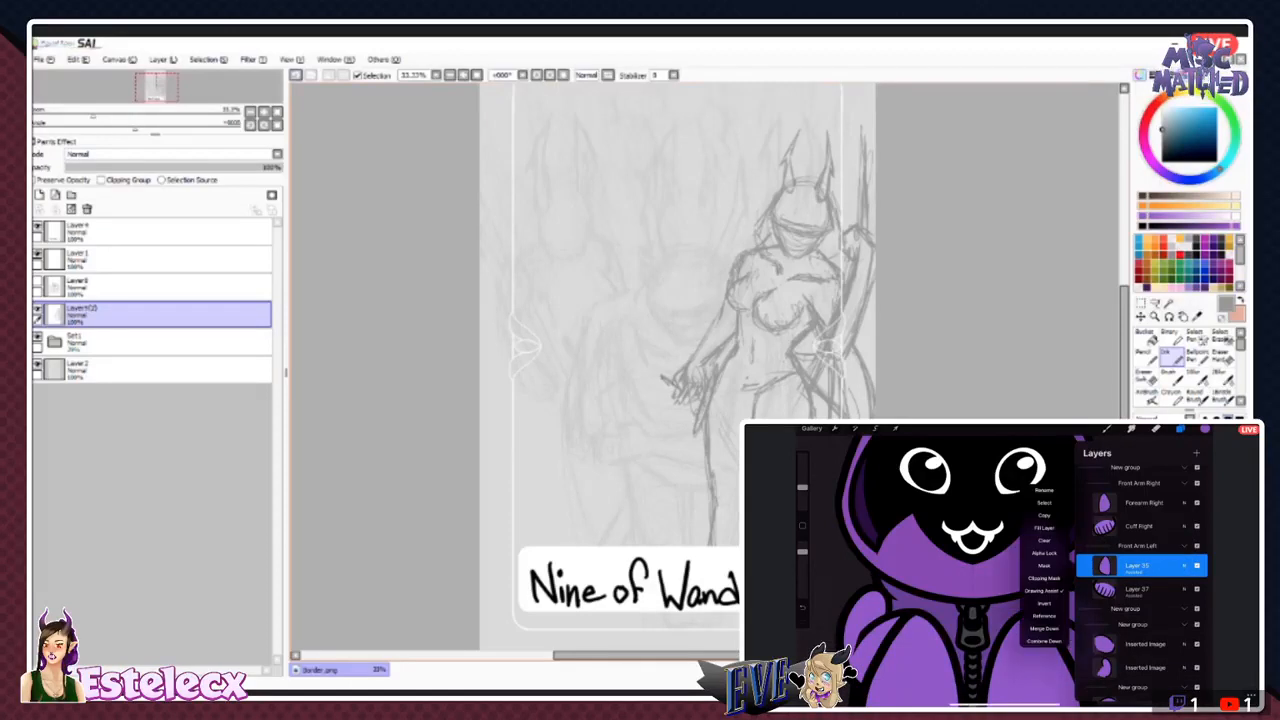
{"action": "left_click", "coordinate": [1040, 521]}
{"action": "type", "text": "Fr"}
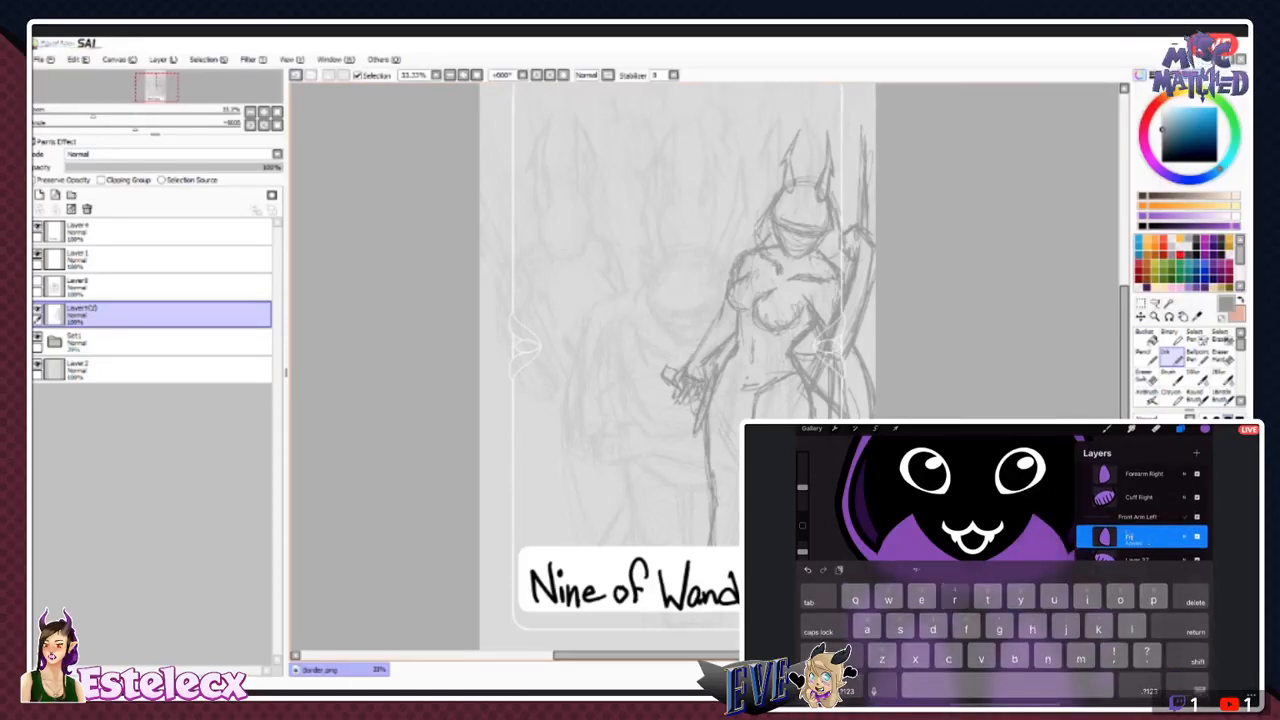
{"action": "type", "text": "rearm Left"}
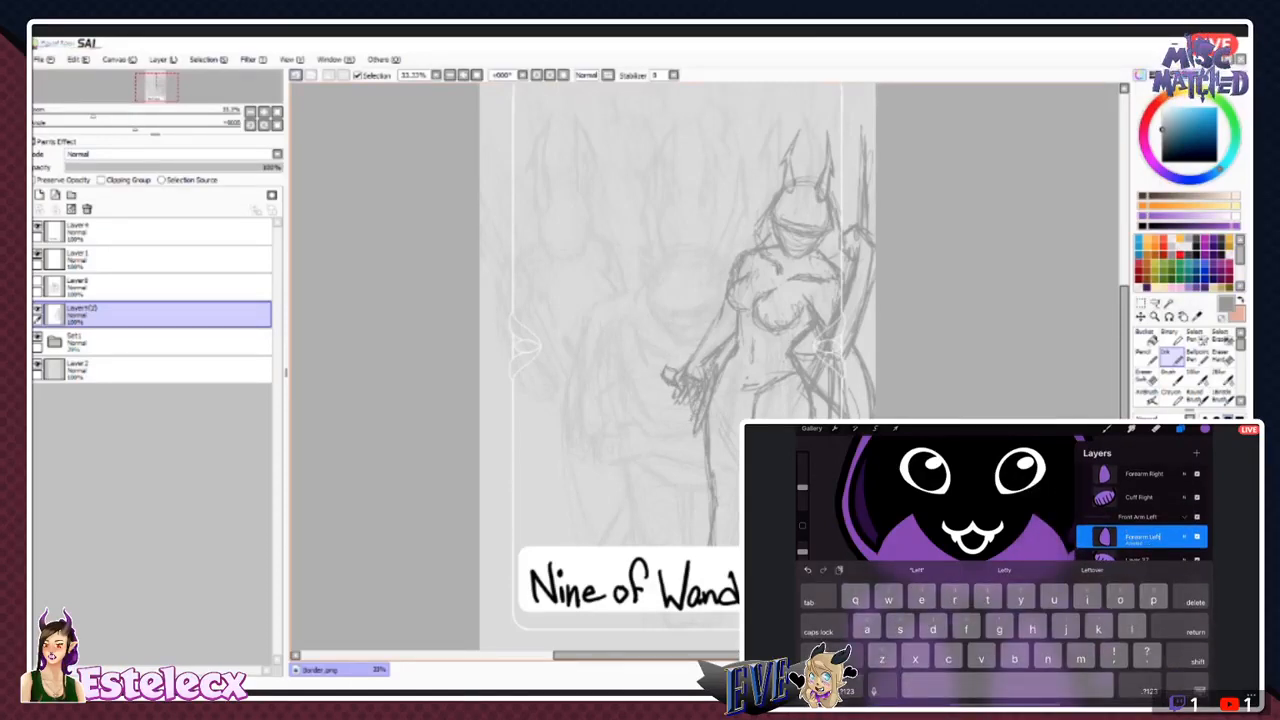
{"action": "key", "text": "Return"}
- Rename the striped Layer 37 beneath Forearm Left as Cuff Left
{"action": "left_click", "coordinate": [1137, 560]}
{"action": "left_click", "coordinate": [1137, 560]}
{"action": "left_click", "coordinate": [1040, 507]}
{"action": "type", "text": "er 83"}
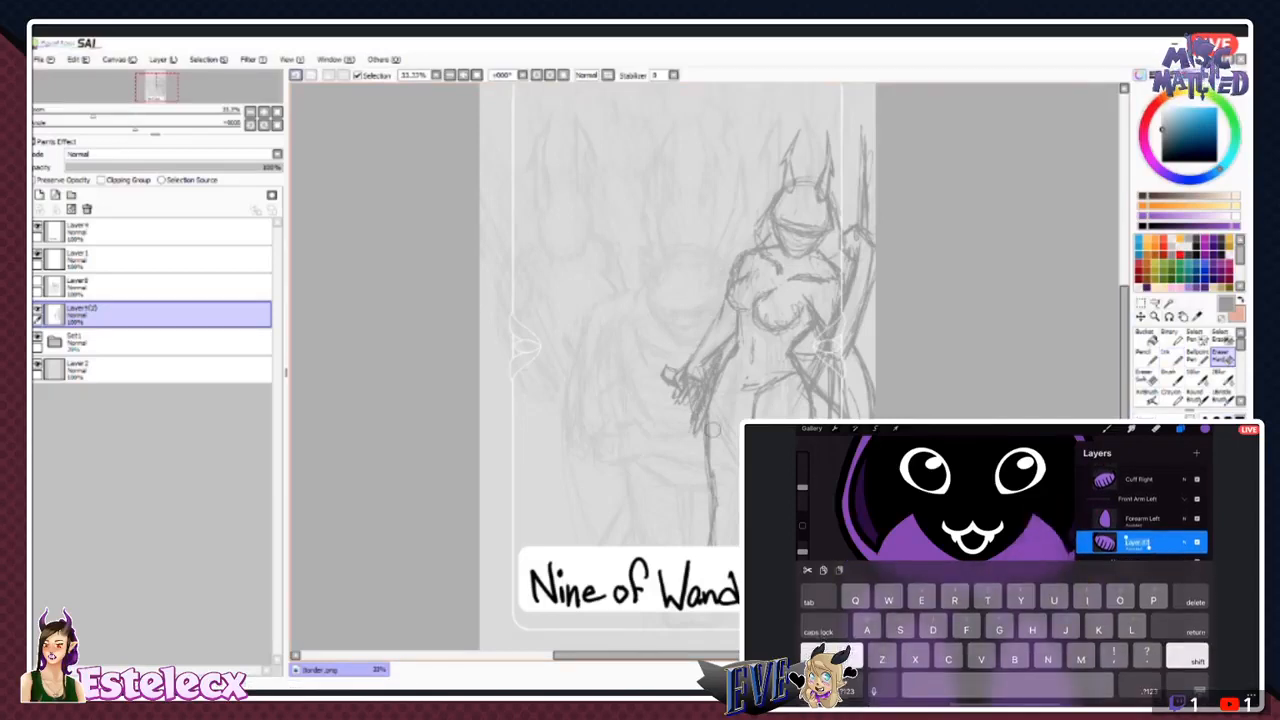
{"action": "type", "text": "Cuff Left"}
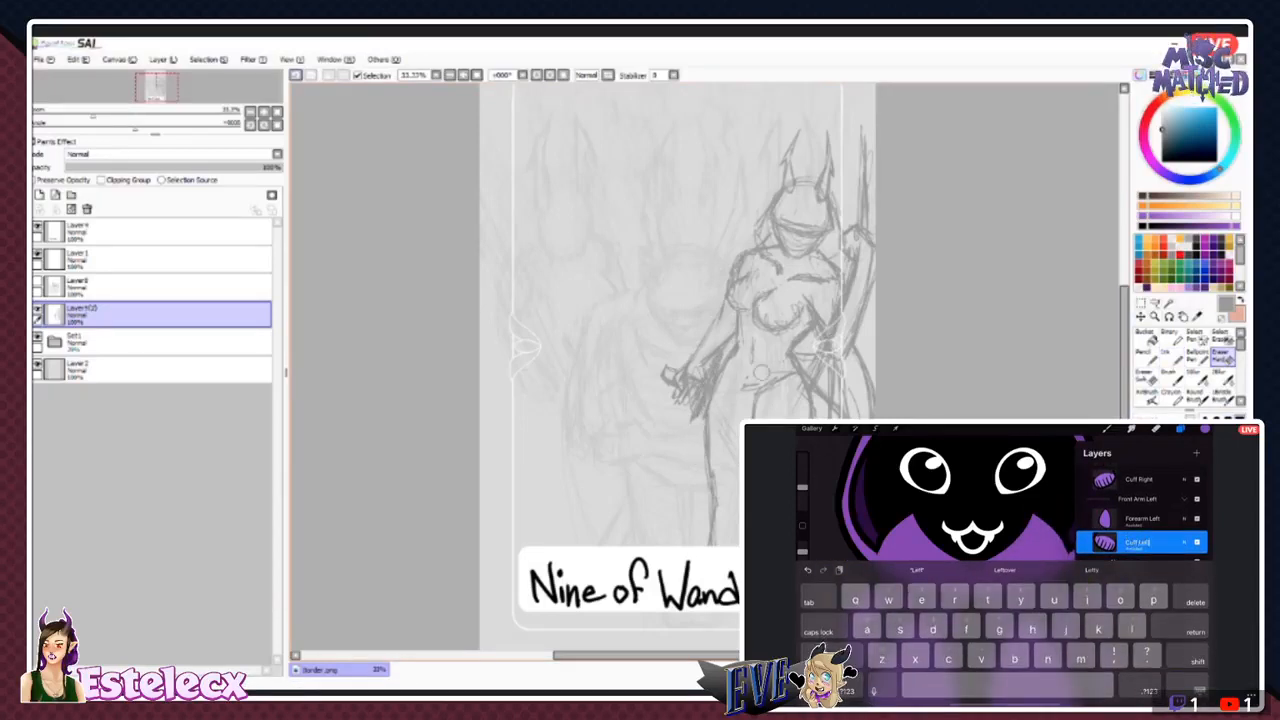
{"action": "key", "text": "Return"}
{"action": "scroll", "coordinate": [1140, 560], "scroll_direction": "up", "scroll_amount": 2}
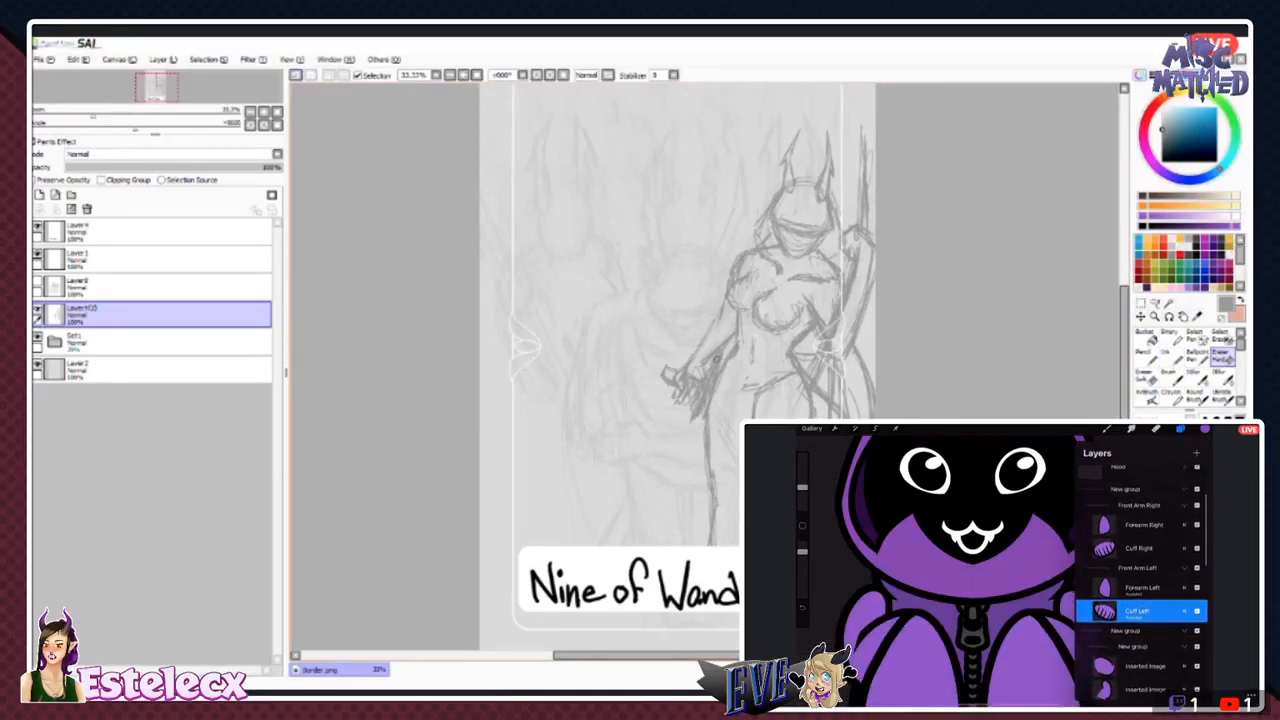
- Collapse the Front Arm Right and Front Arm Left groups, and erase stray lines beside the sketched figure's lowered hand
{"action": "left_click_drag", "start_coordinate": [718, 360], "coordinate": [699, 414]}
{"action": "left_click", "coordinate": [1184, 505]}
{"action": "left_click", "coordinate": [1184, 533]}
{"action": "left_click", "coordinate": [1171, 357]}
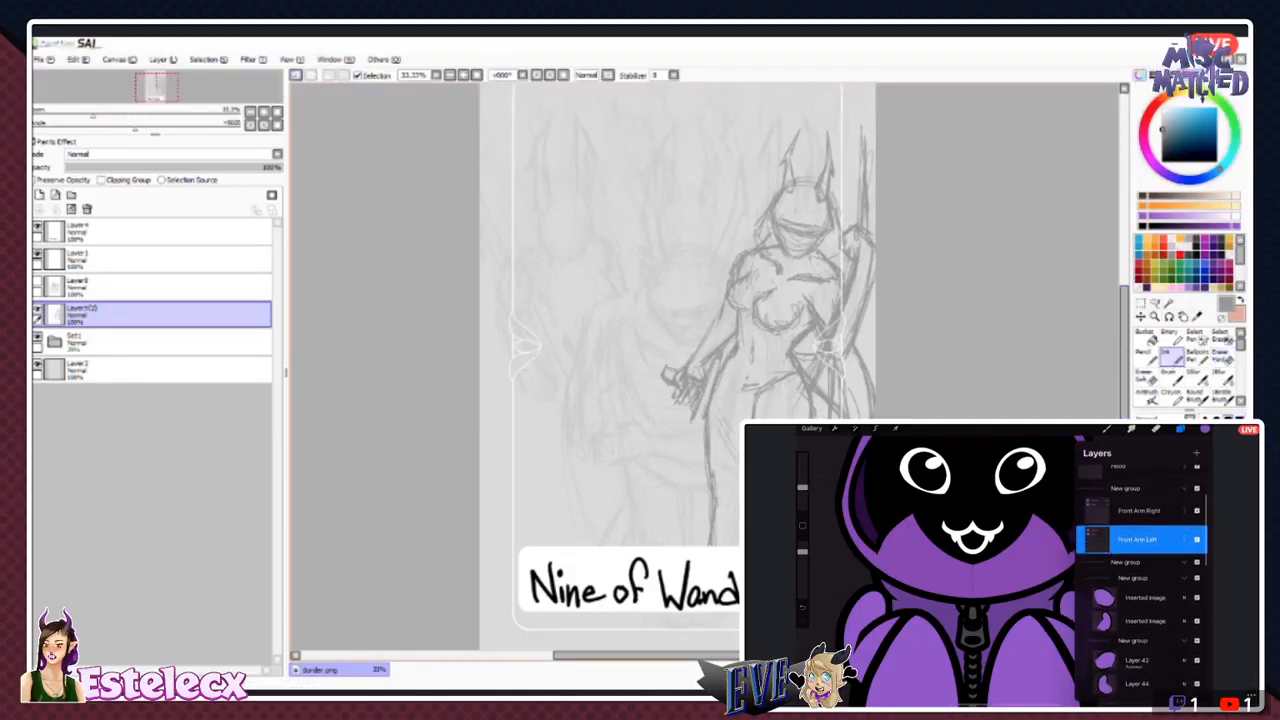
- Rename the group containing both front arms as Arms and collapse it, and sketch a short handle in the figure's lowered hand
{"action": "scroll", "coordinate": [1140, 560], "scroll_direction": "up", "scroll_amount": 2}
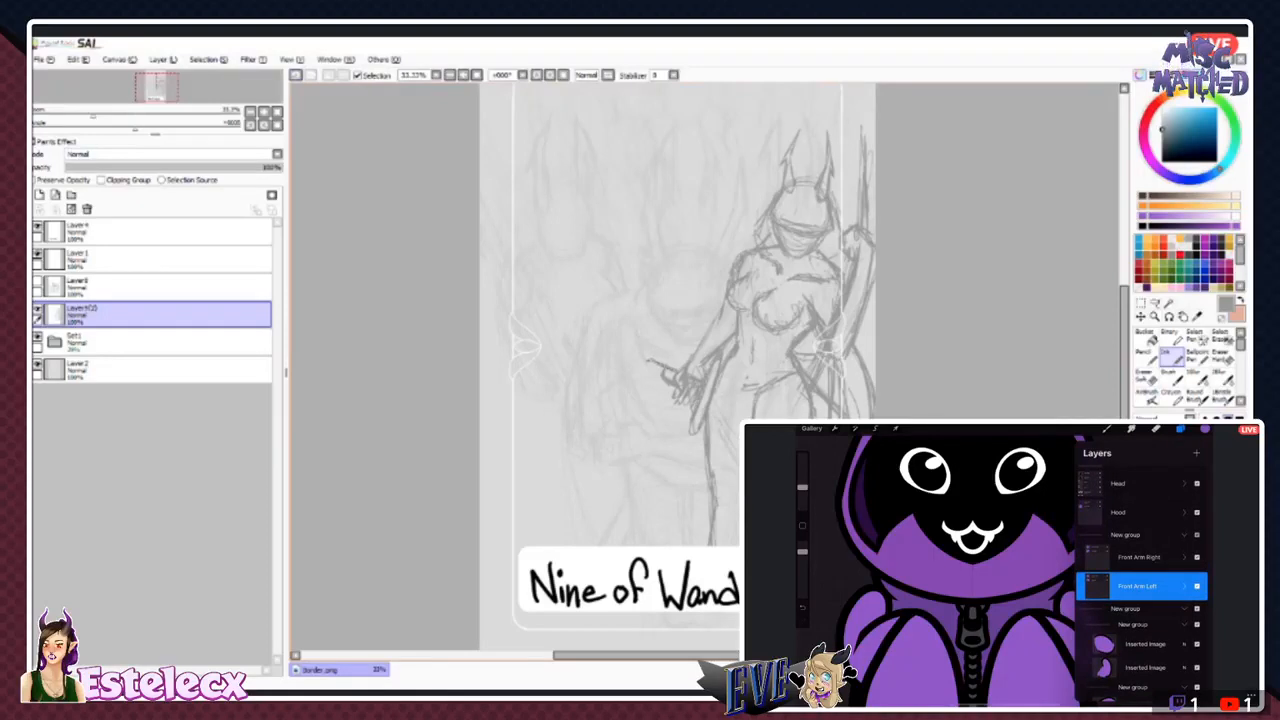
{"action": "left_click", "coordinate": [1197, 535]}
{"action": "mouse_move", "coordinate": [648, 361]}
{"action": "left_mouse_down"}
{"action": "mouse_move", "coordinate": [646, 375]}
{"action": "mouse_move", "coordinate": [676, 384]}
{"action": "left_mouse_up"}
{"action": "left_click", "coordinate": [1197, 535]}
{"action": "left_click", "coordinate": [1125, 535]}
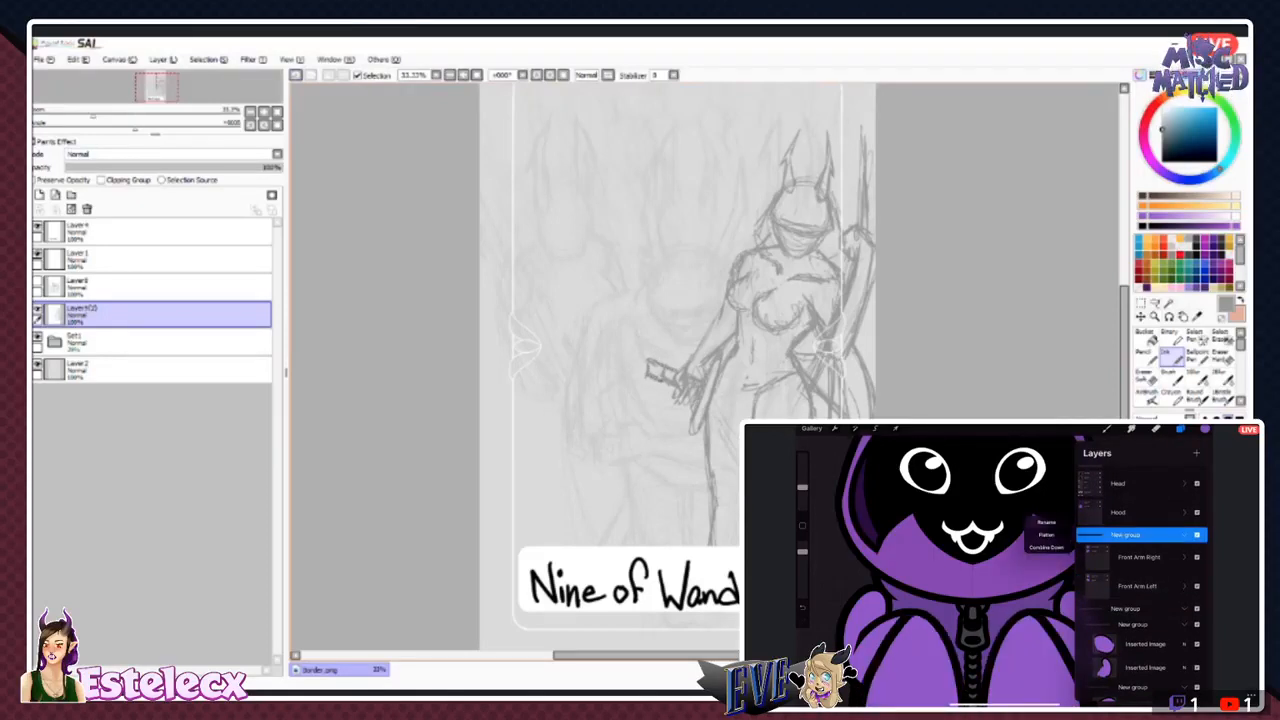
{"action": "left_click", "coordinate": [1046, 522]}
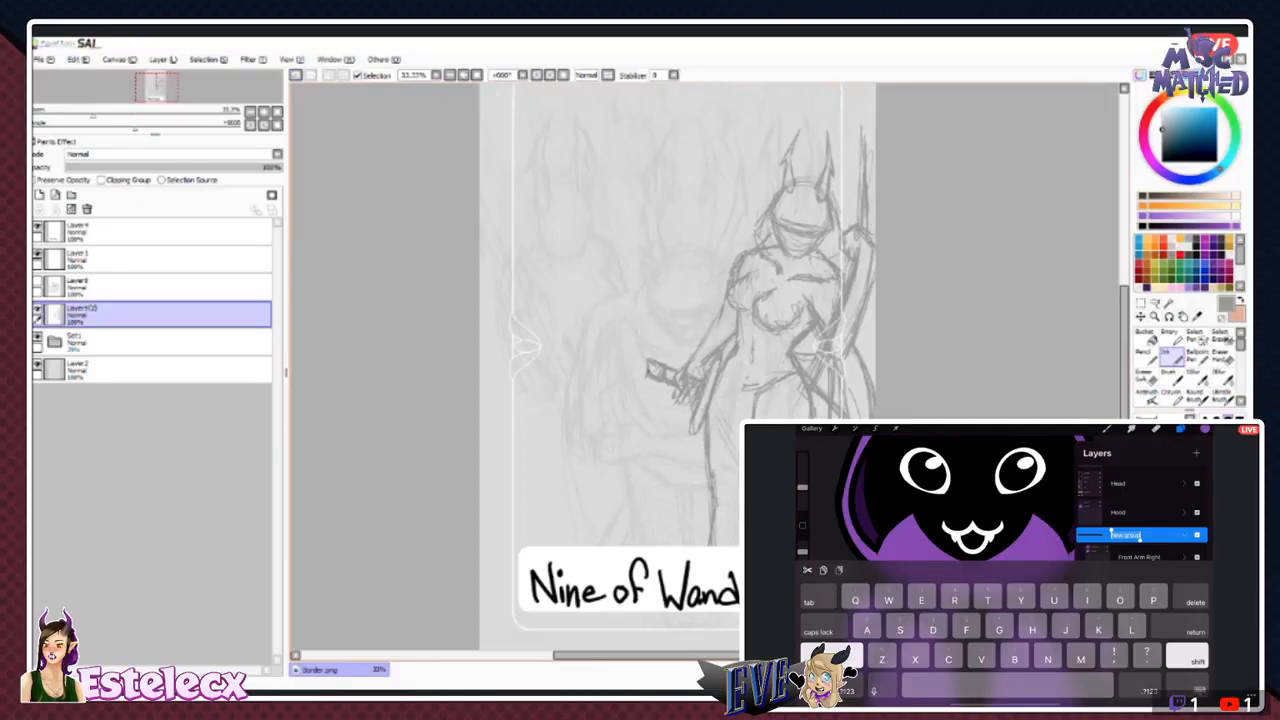
{"action": "type", "text": "Arms"}
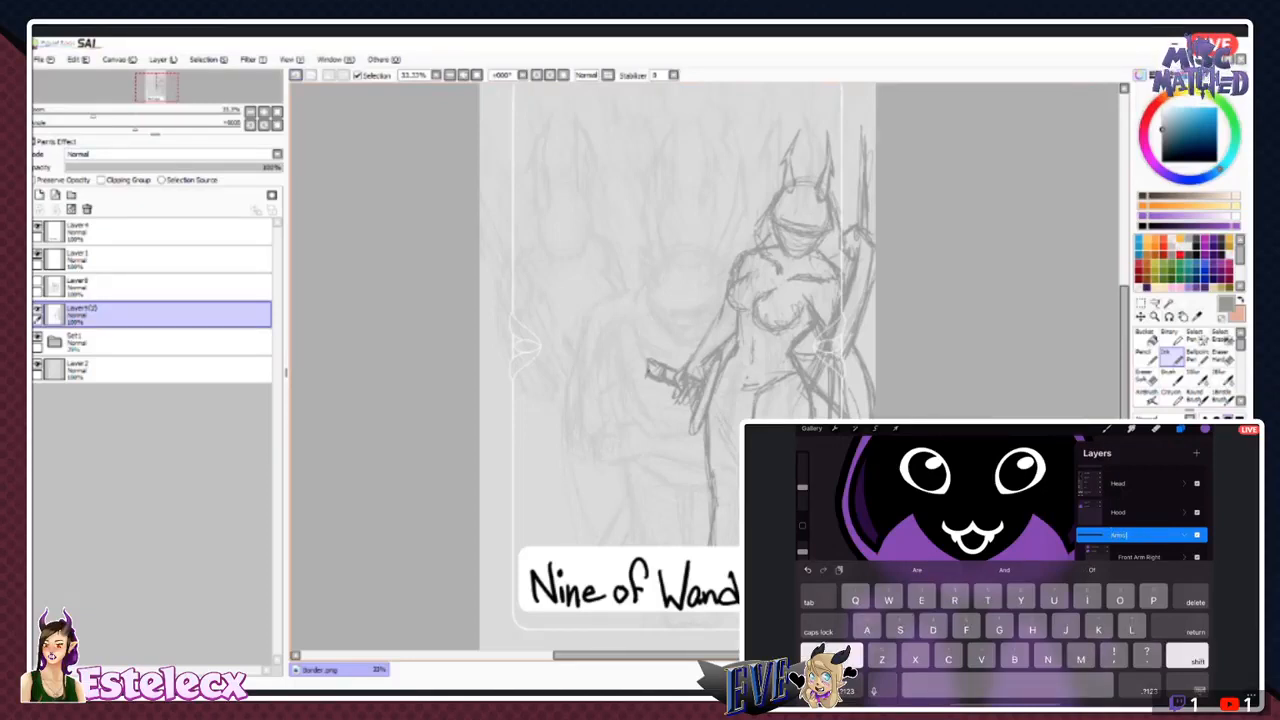
{"action": "key", "text": "Return"}
{"action": "left_click", "coordinate": [1185, 535]}
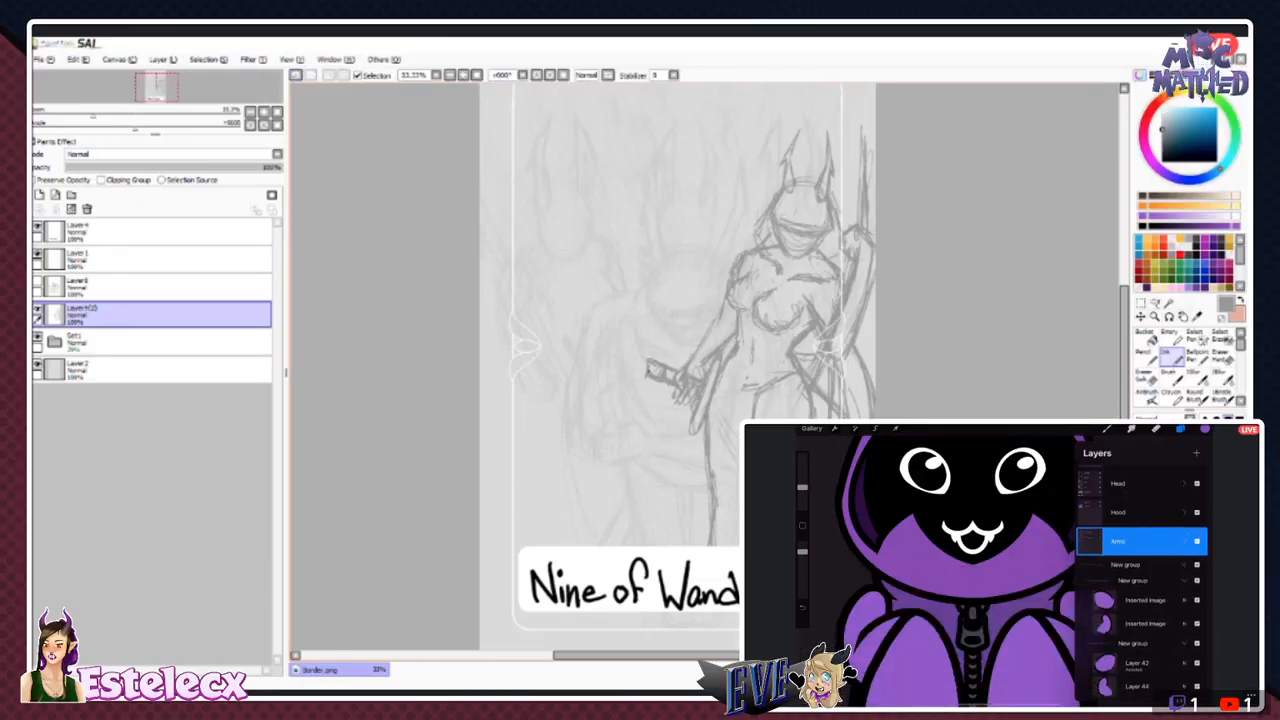
- Hide and show the Arms group to check which parts of the character it contains
{"action": "left_click", "coordinate": [1197, 541]}
{"action": "left_click", "coordinate": [1197, 541]}
{"action": "scroll", "coordinate": [1141, 600], "scroll_direction": "down", "scroll_amount": 1}
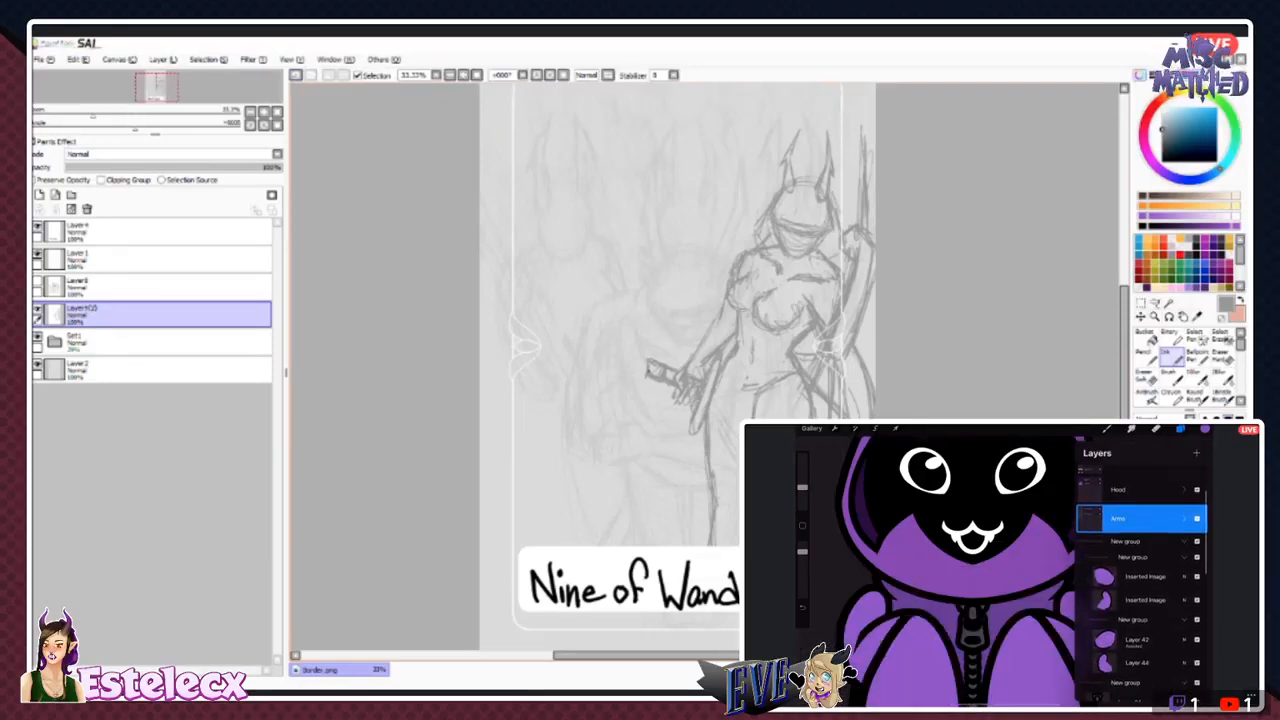
{"action": "left_click", "coordinate": [1197, 518]}
{"action": "left_click", "coordinate": [1197, 518]}
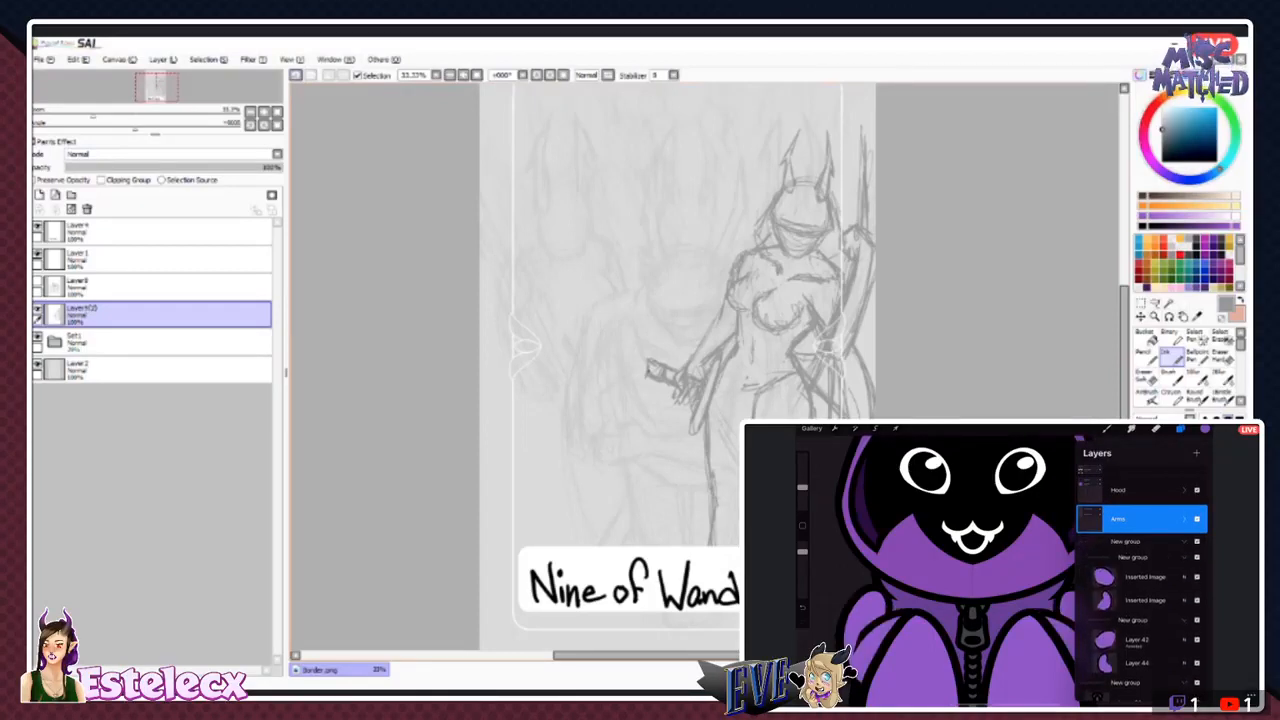
{"action": "scroll", "coordinate": [1141, 580], "scroll_direction": "down", "scroll_amount": 1}
{"action": "scroll", "coordinate": [1141, 580], "scroll_direction": "down", "scroll_amount": 1}
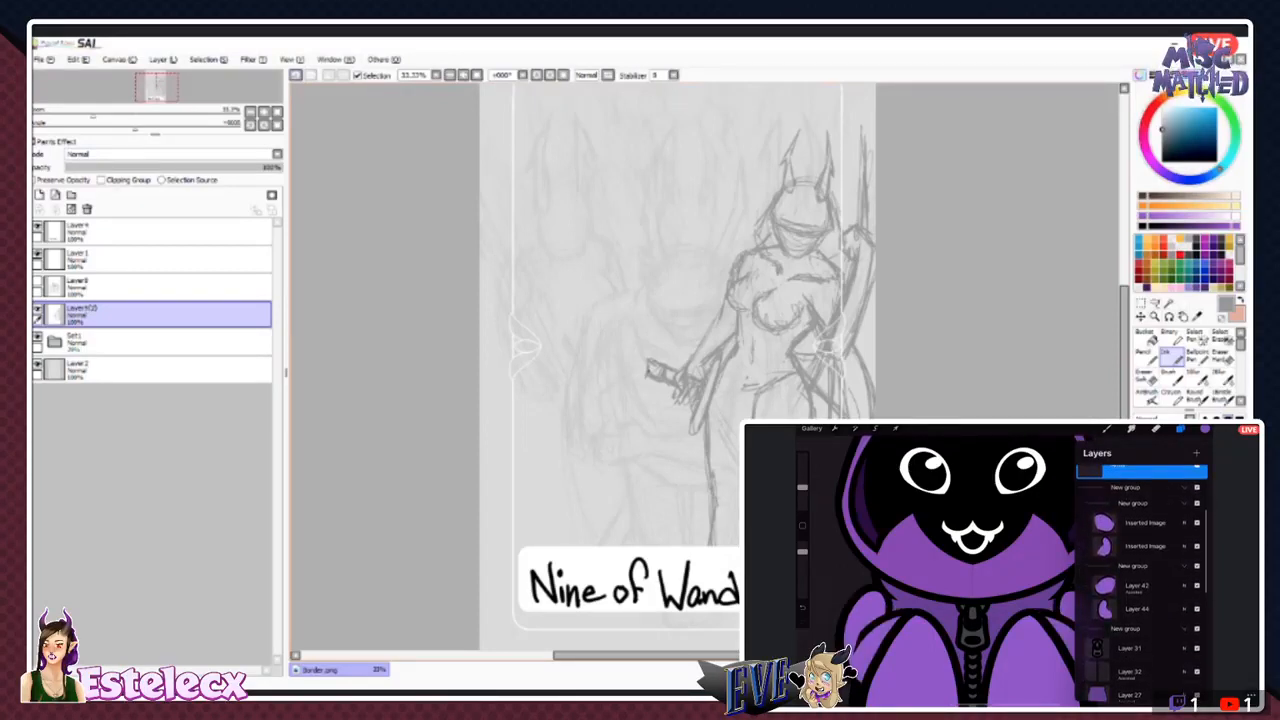
- Hide and show the two nested groups below Arms to identify which body parts their layers hold
{"action": "left_click", "coordinate": [1145, 523]}
{"action": "left_click", "coordinate": [1145, 523]}
{"action": "left_click", "coordinate": [1145, 523]}
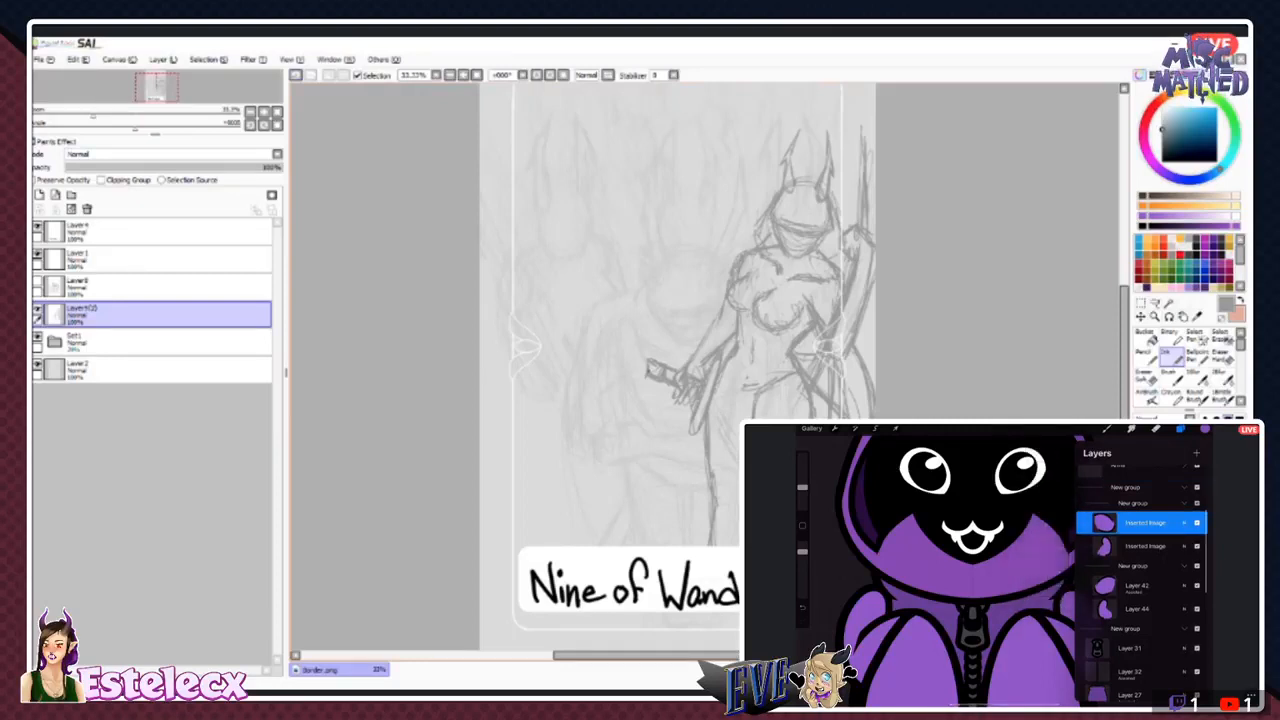
{"action": "left_click", "coordinate": [1197, 503]}
{"action": "left_click", "coordinate": [1197, 503]}
{"action": "left_click", "coordinate": [1197, 503]}
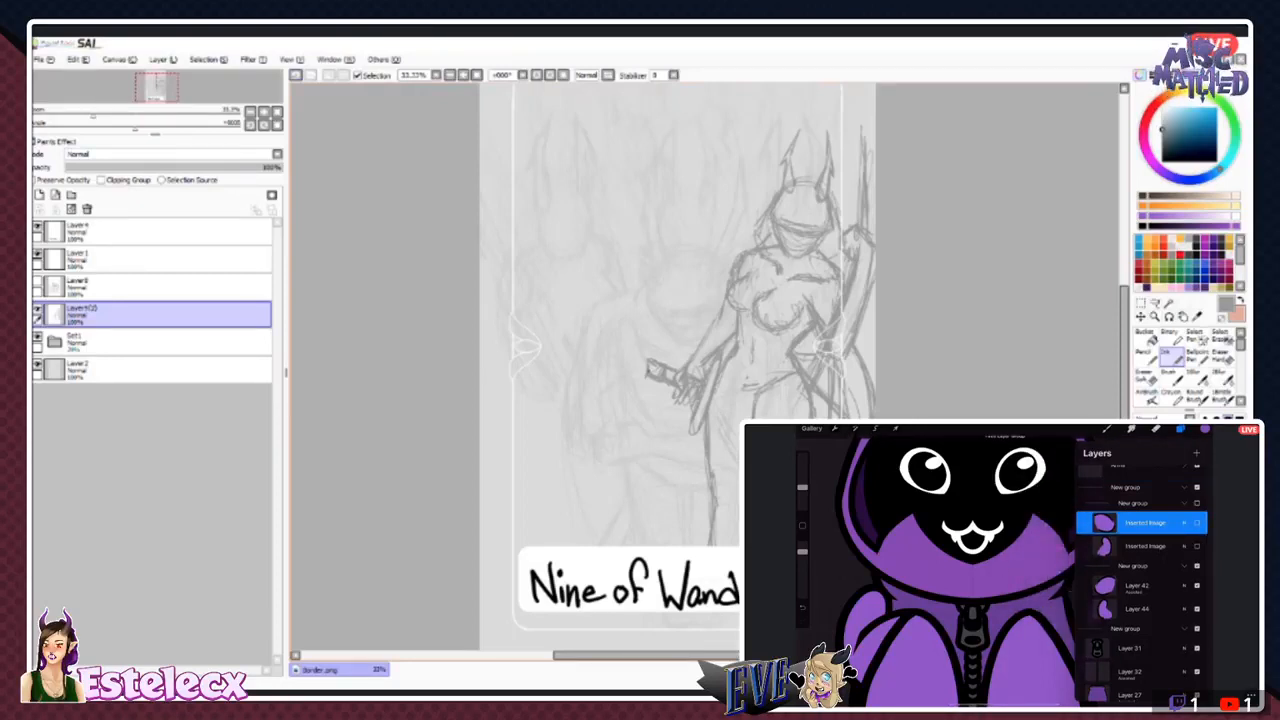
{"action": "left_click", "coordinate": [1197, 503]}
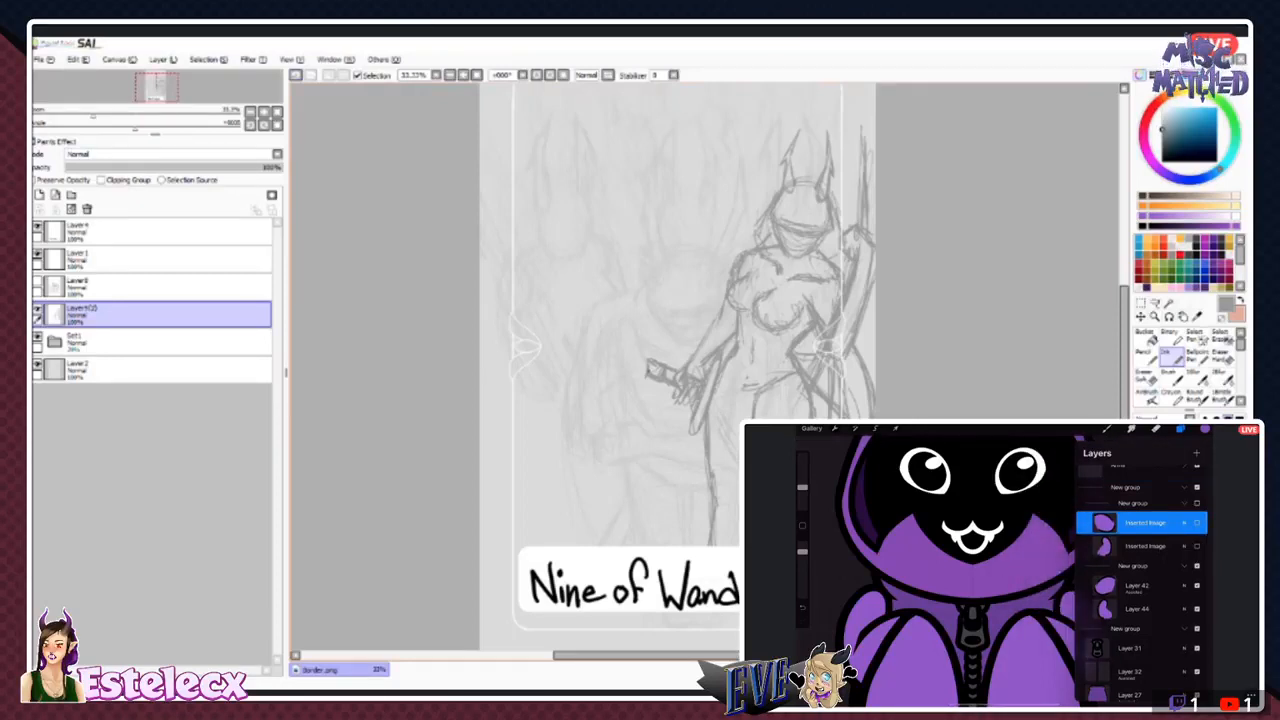
{"action": "left_click", "coordinate": [1197, 503]}
{"action": "left_click", "coordinate": [1197, 566]}
{"action": "left_click", "coordinate": [1197, 566]}
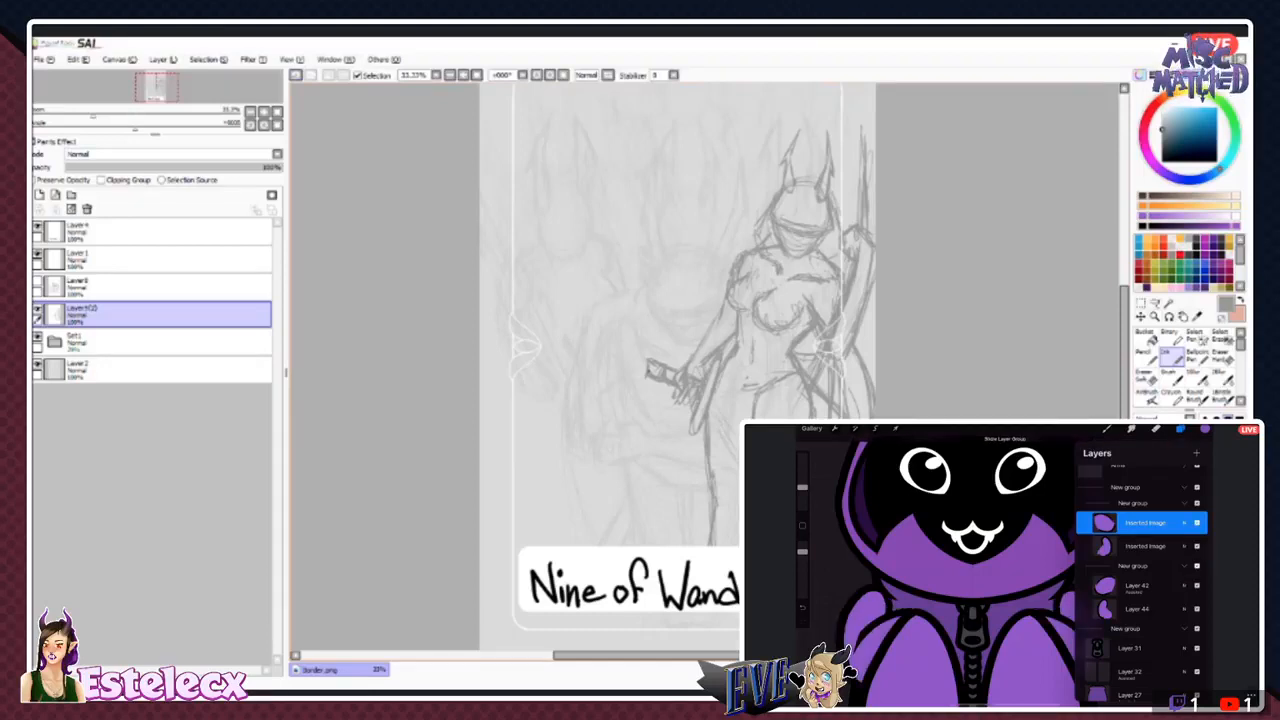
{"action": "scroll", "coordinate": [1142, 570], "scroll_direction": "down", "scroll_amount": 1}
{"action": "scroll", "coordinate": [1142, 570], "scroll_direction": "up", "scroll_amount": 1}
{"action": "scroll", "coordinate": [680, 350], "scroll_direction": "up", "scroll_amount": 1}
{"action": "left_click", "coordinate": [1197, 546]}
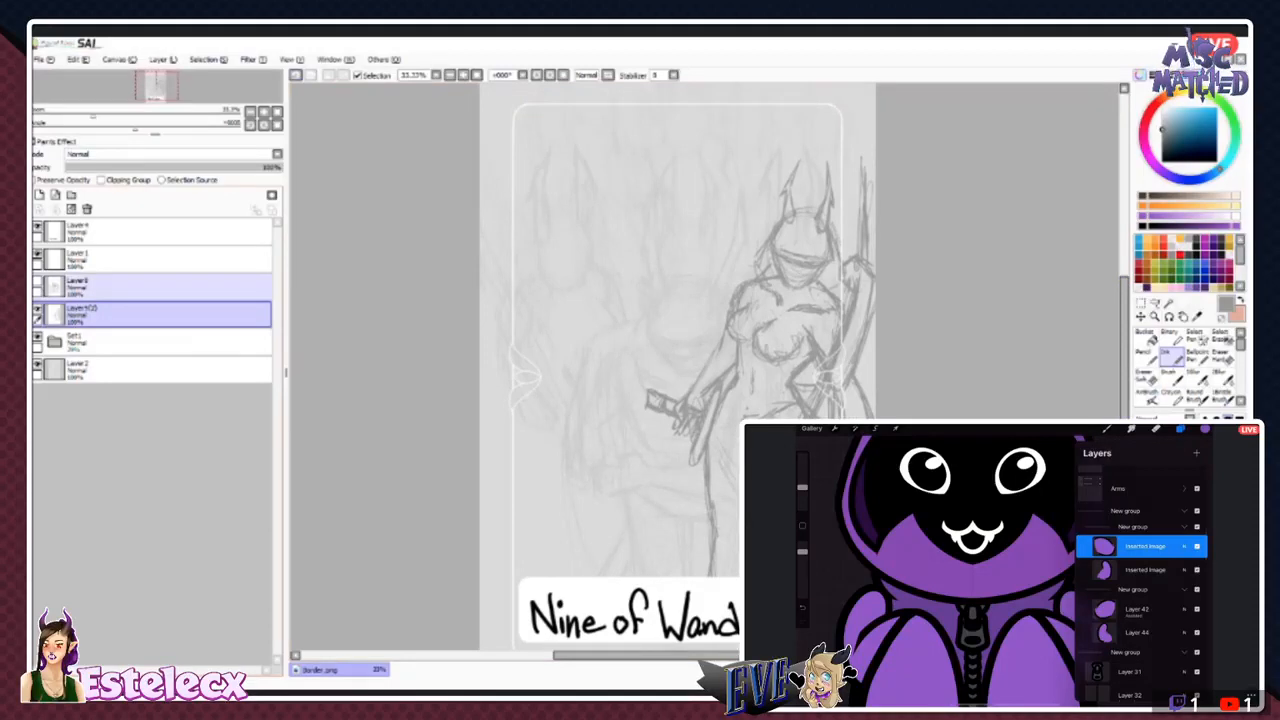
- Erase the short handle held in the sketched figure's lowered hand
{"action": "left_click", "coordinate": [1145, 546]}
{"action": "left_click", "coordinate": [1223, 357]}
{"action": "left_click", "coordinate": [1041, 474]}
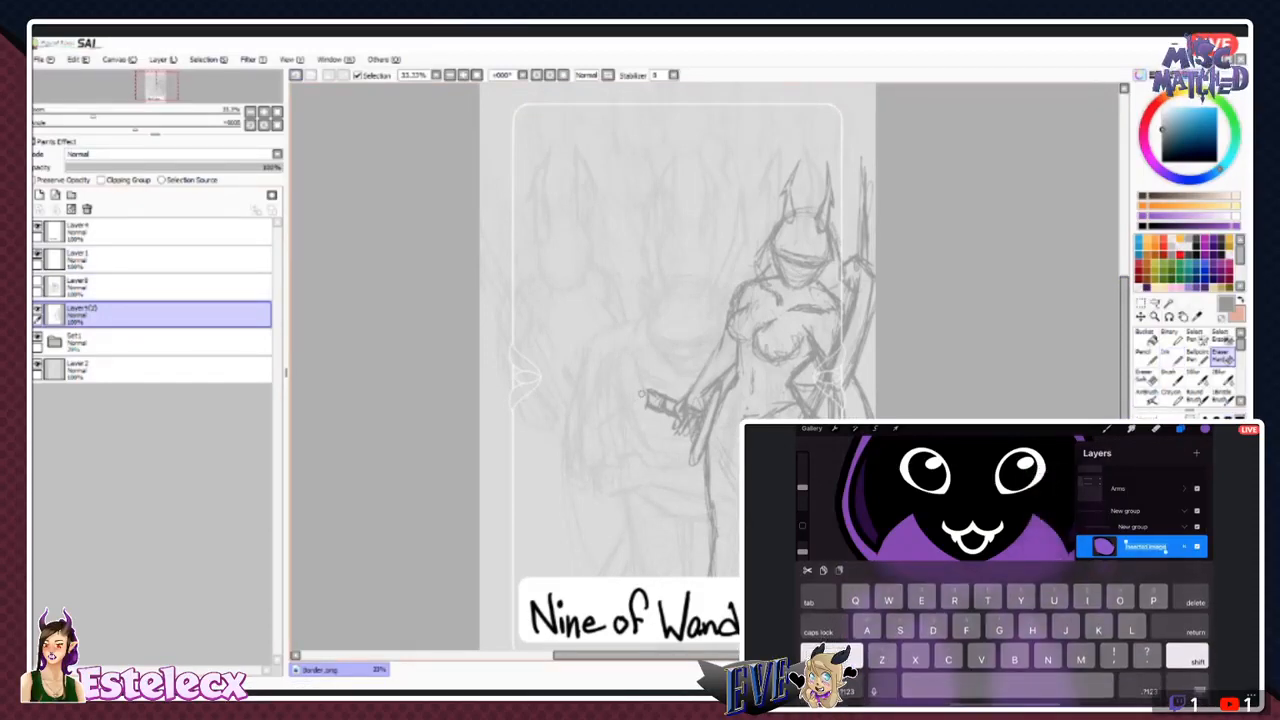
{"action": "left_click", "coordinate": [1197, 546]}
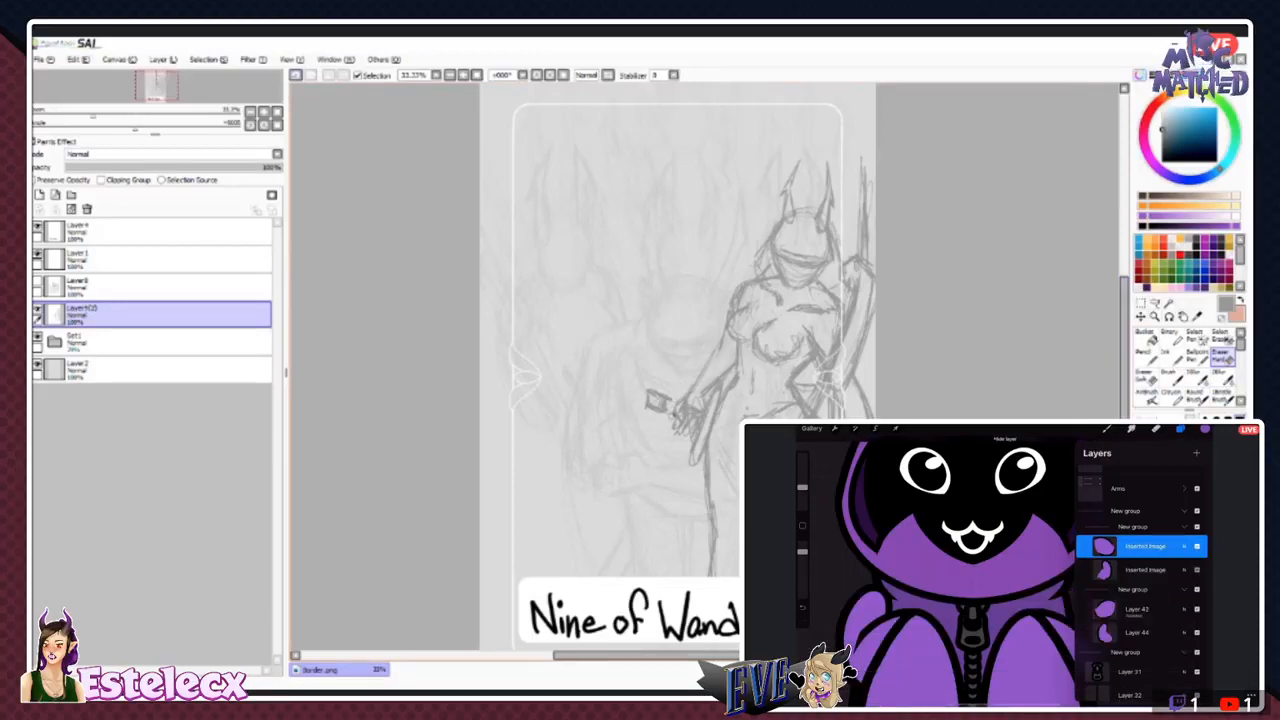
{"action": "left_click", "coordinate": [1145, 546]}
{"action": "left_click_drag", "start_coordinate": [664, 397], "coordinate": [658, 408]}
{"action": "left_click", "coordinate": [1145, 546]}
{"action": "left_click", "coordinate": [1145, 546]}
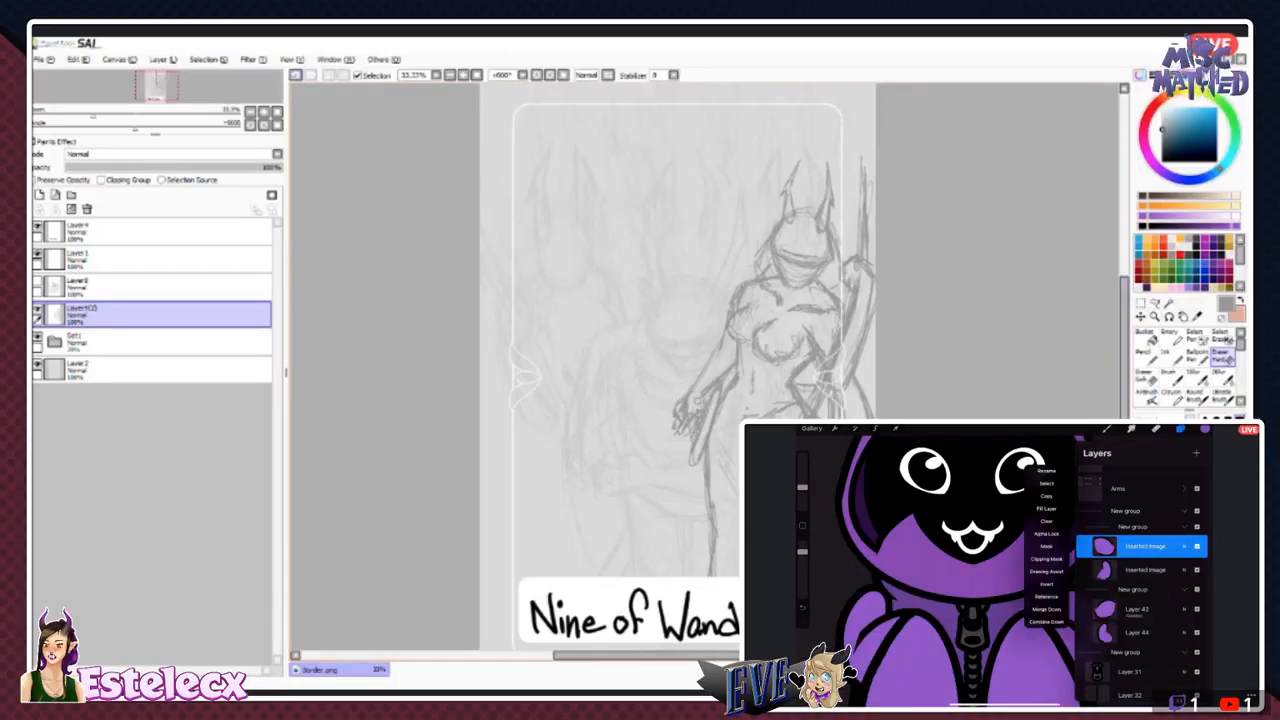
{"action": "left_click", "coordinate": [1046, 483]}
{"action": "key", "text": "ctrl+z"}
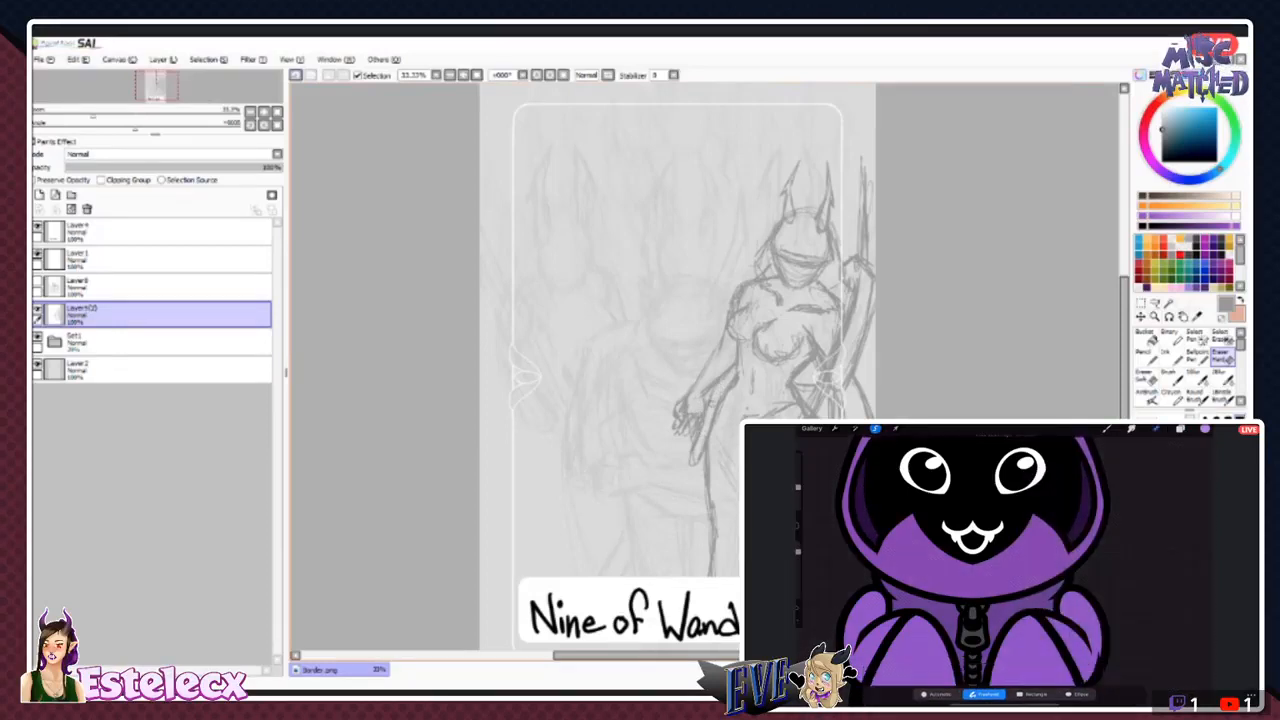
- Rename the upper inserted image layer in the first nested group below Arms as Arm Right, and erase the sketched figure's lowered hand
{"action": "left_click", "coordinate": [1180, 429]}
{"action": "left_click", "coordinate": [1103, 596]}
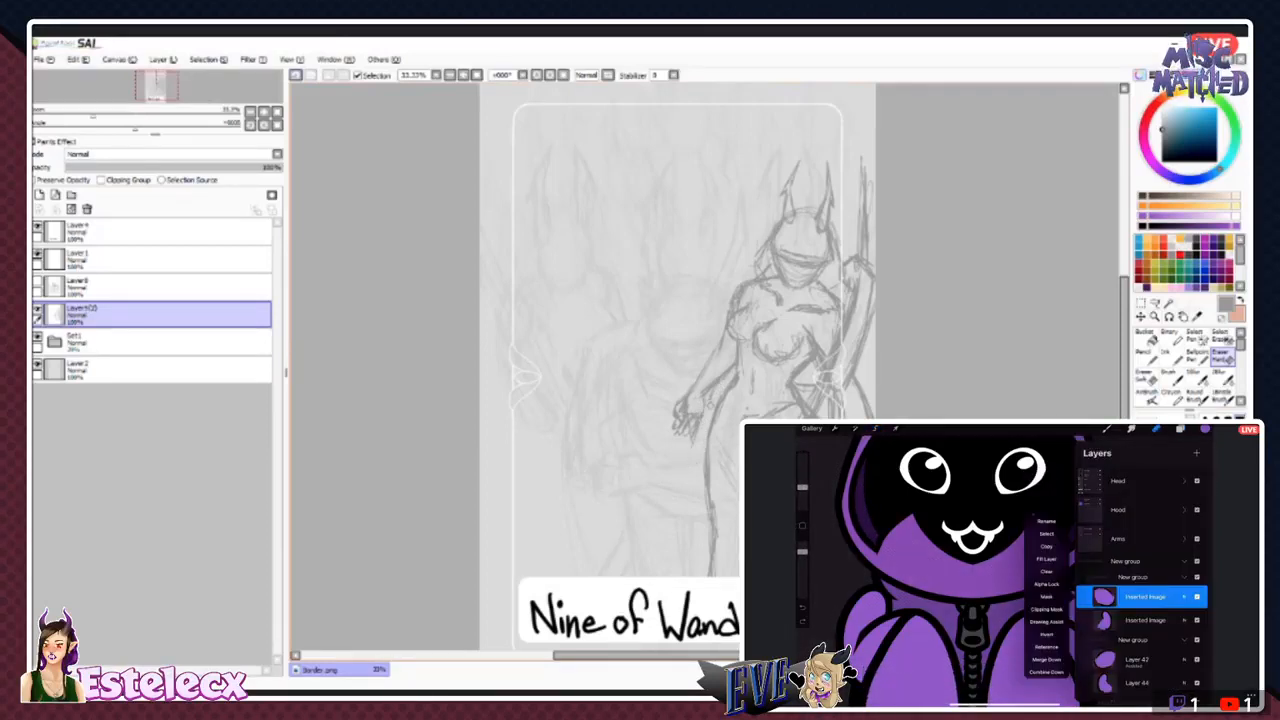
{"action": "left_click", "coordinate": [1046, 521]}
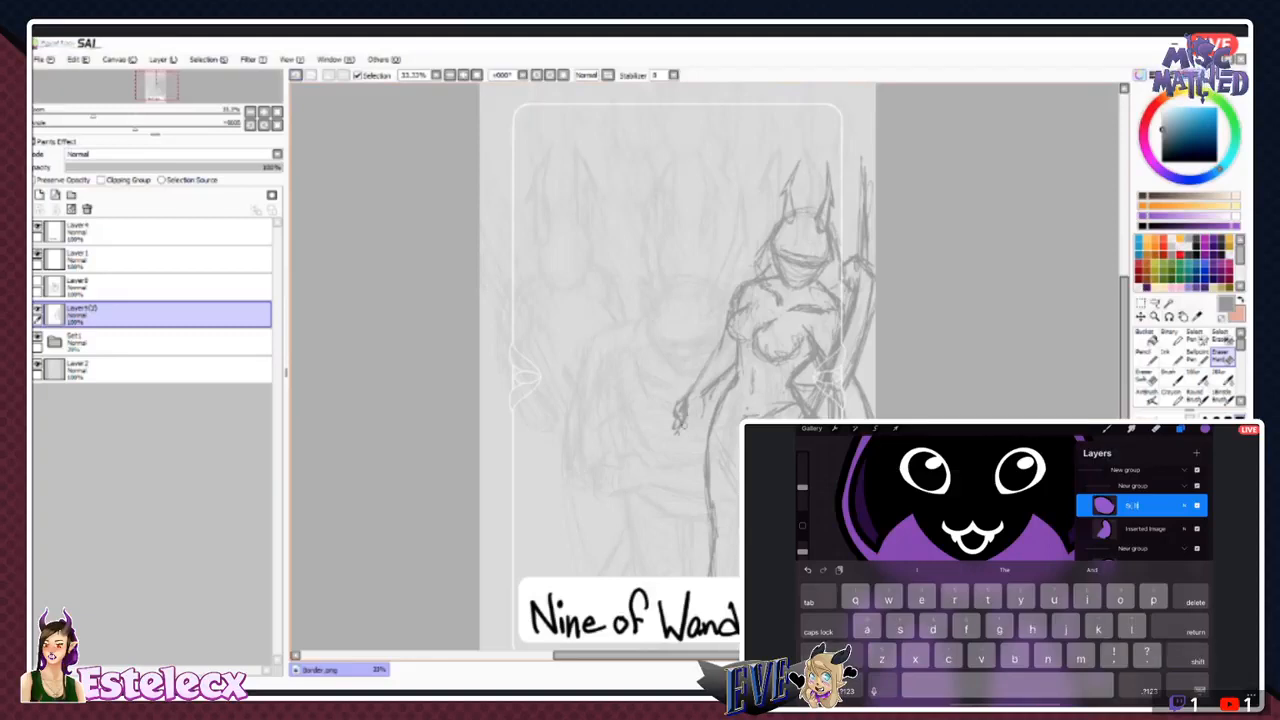
{"action": "type", "text": "Arm"}
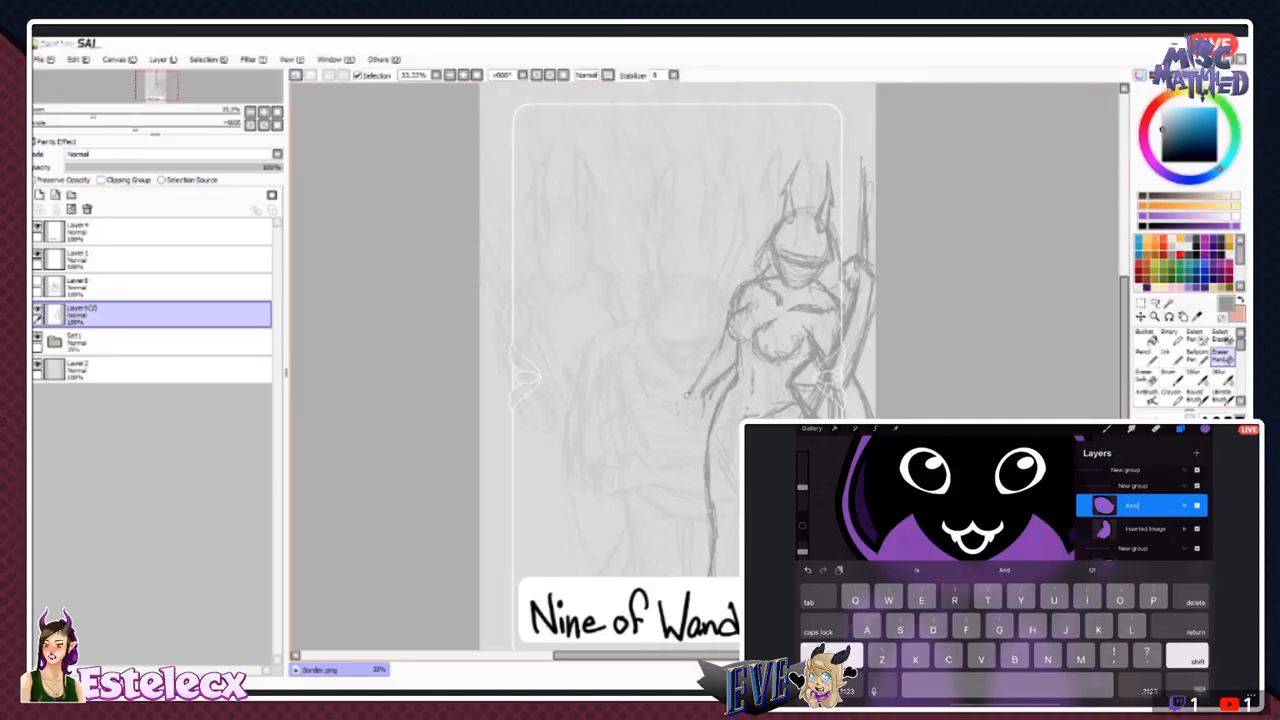
{"action": "type", "text": " Right"}
{"action": "key", "text": "Return"}
- Rename the remaining inserted image layer below Arm Right as Shoulder Right
{"action": "left_click", "coordinate": [1145, 529]}
{"action": "left_click", "coordinate": [1145, 529]}
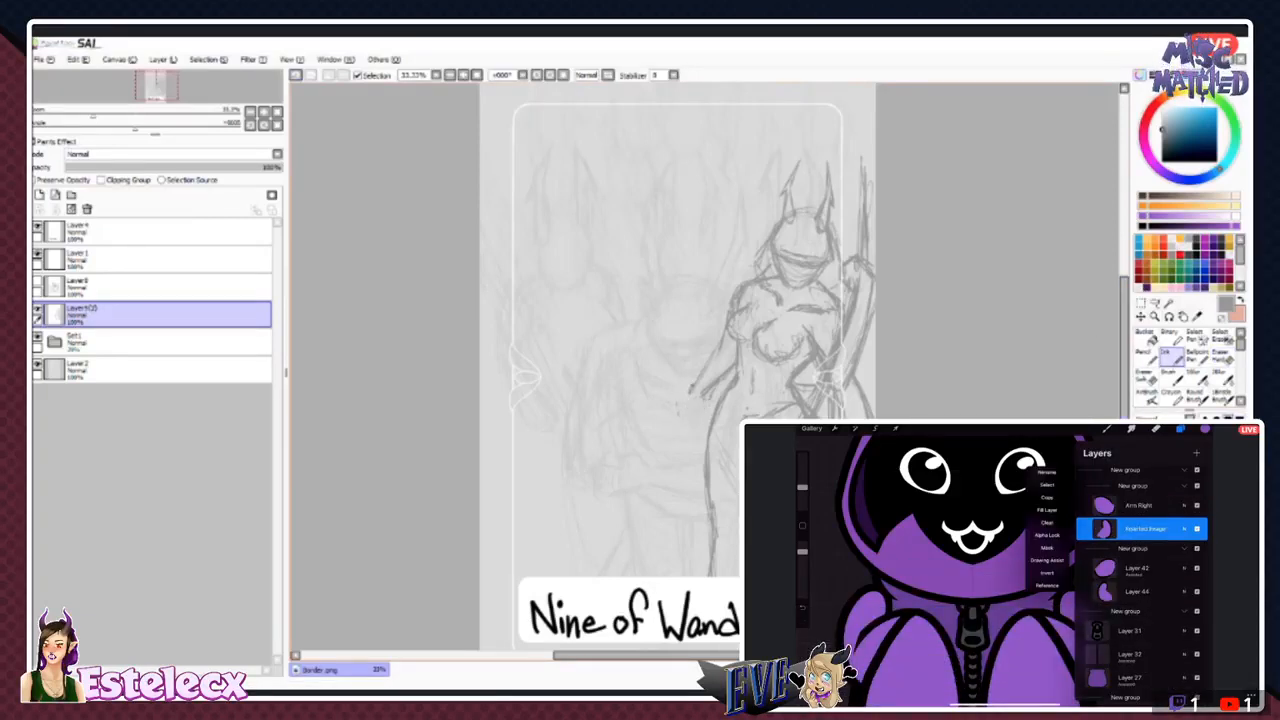
{"action": "left_click", "coordinate": [1047, 472]}
{"action": "type", "text": "Shoul"}
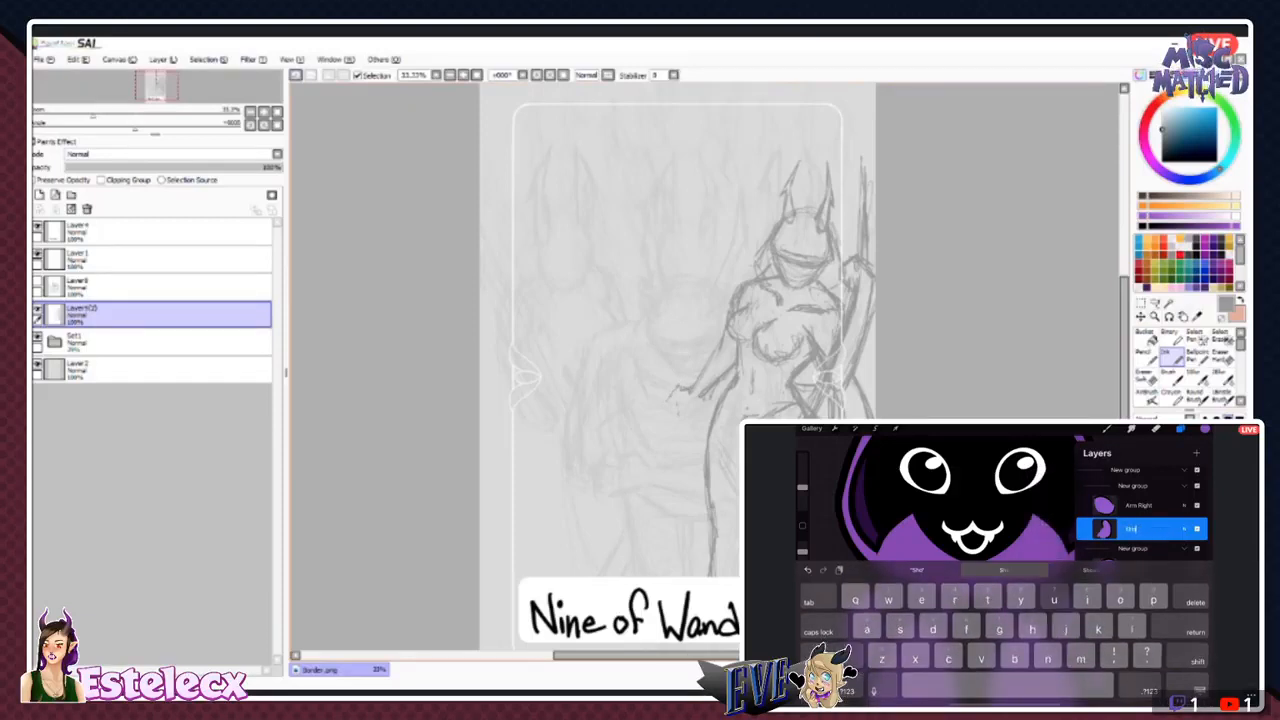
{"action": "type", "text": "der Right"}
{"action": "key", "text": "Return"}
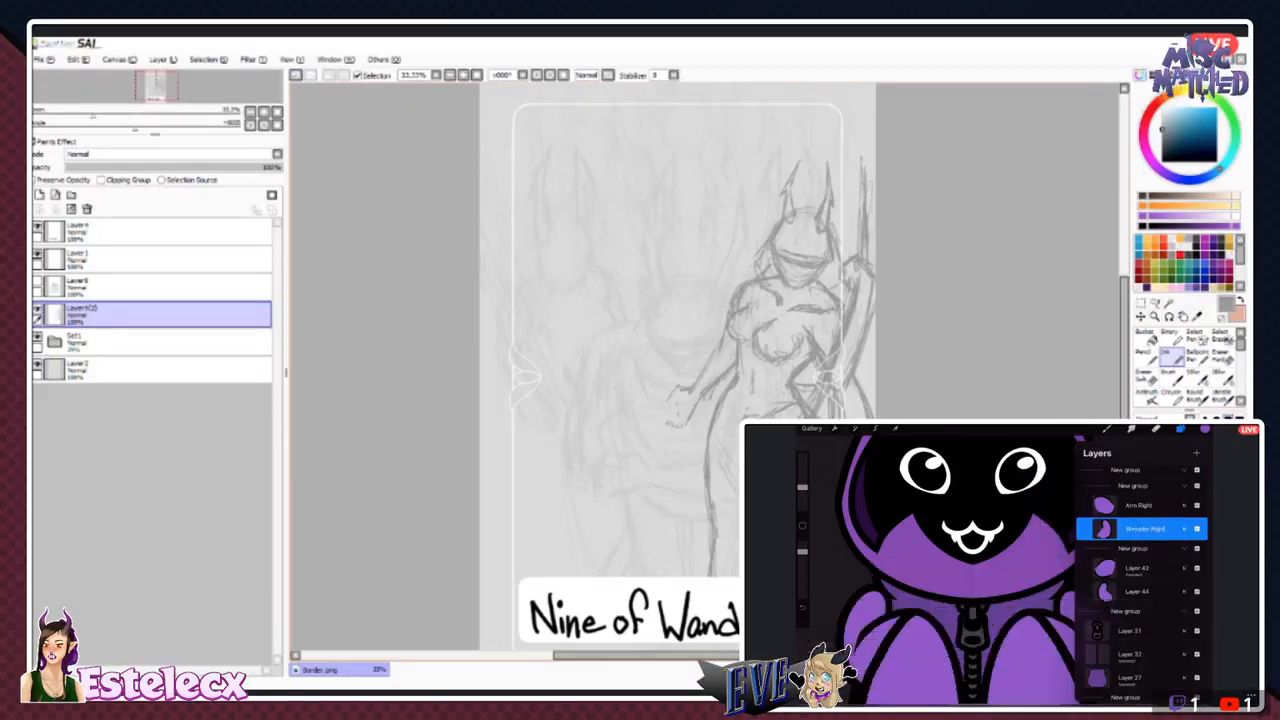
- Rename Layer 42 in the second nested group as Arm Left, and finish the outline of the sketched figure's new lowered fist
{"action": "left_click", "coordinate": [1137, 568]}
{"action": "left_click", "coordinate": [1137, 568]}
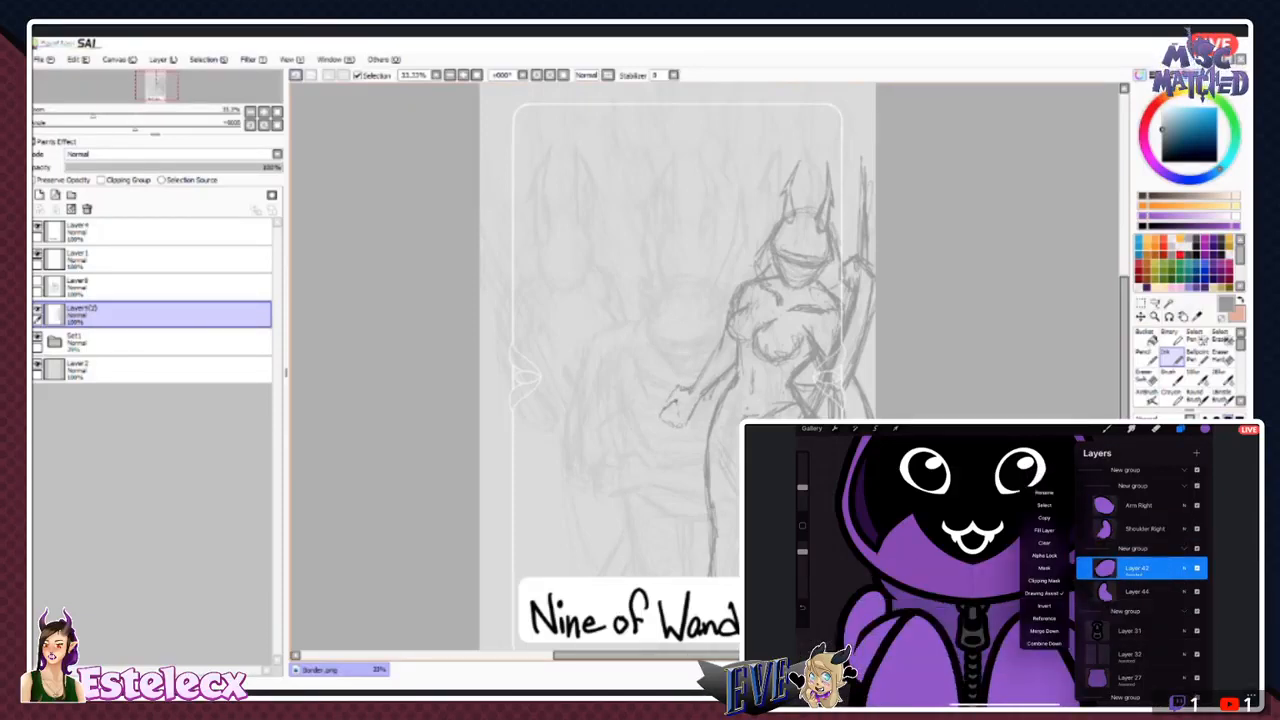
{"action": "left_click", "coordinate": [1044, 492]}
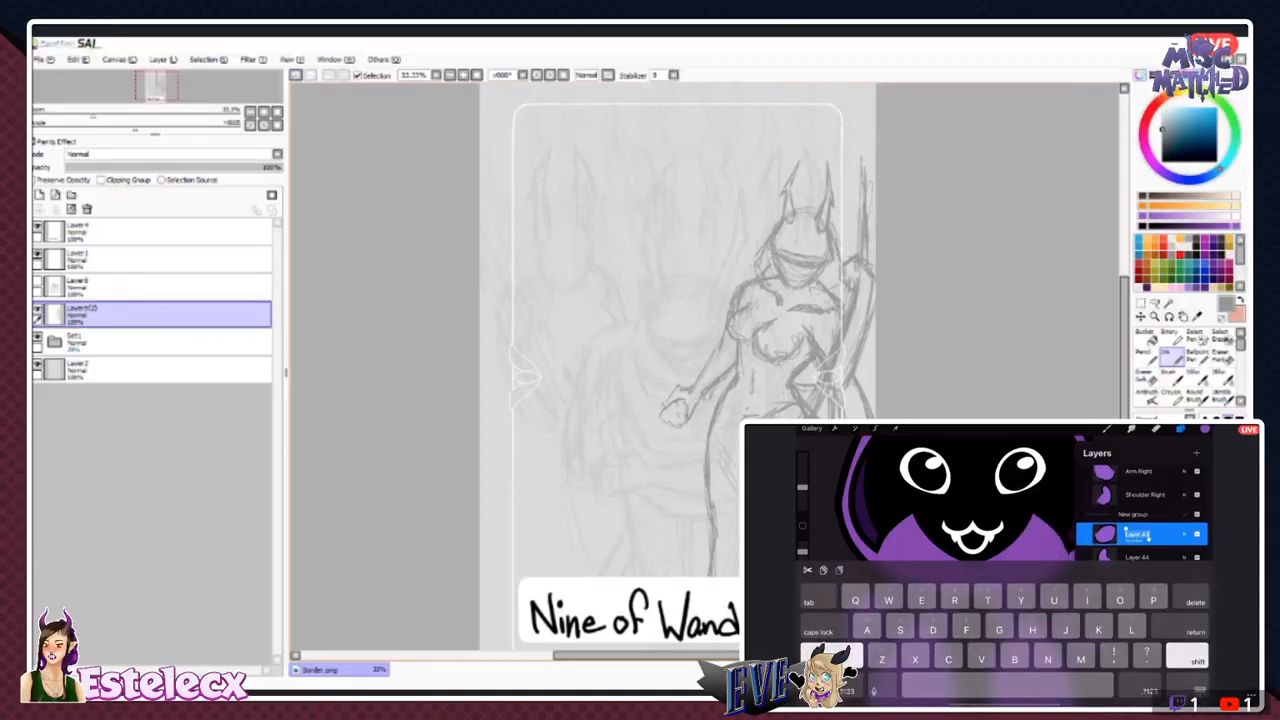
{"action": "type", "text": "Arm Left"}
{"action": "key", "text": "Return"}
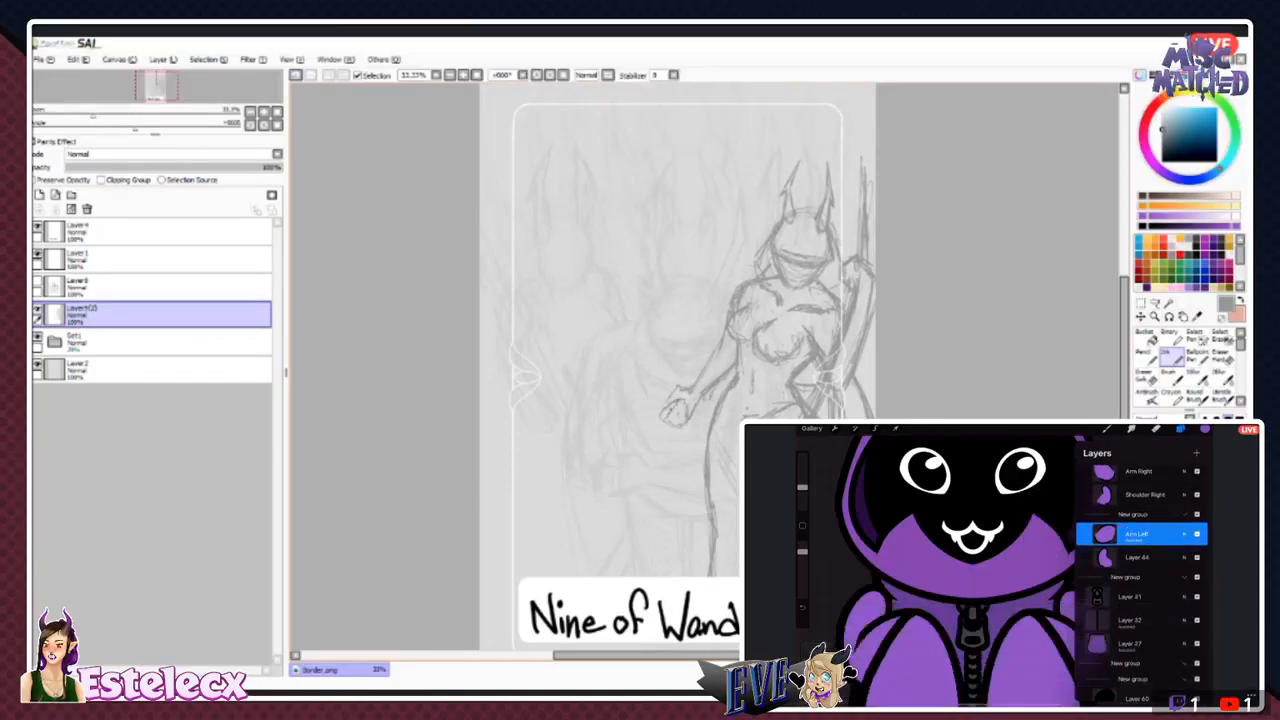
- Rename Layer 44, directly below Arm Left, as Shoulder Left
{"action": "left_click", "coordinate": [1137, 557]}
{"action": "left_click", "coordinate": [1137, 557]}
{"action": "left_click", "coordinate": [1047, 501]}
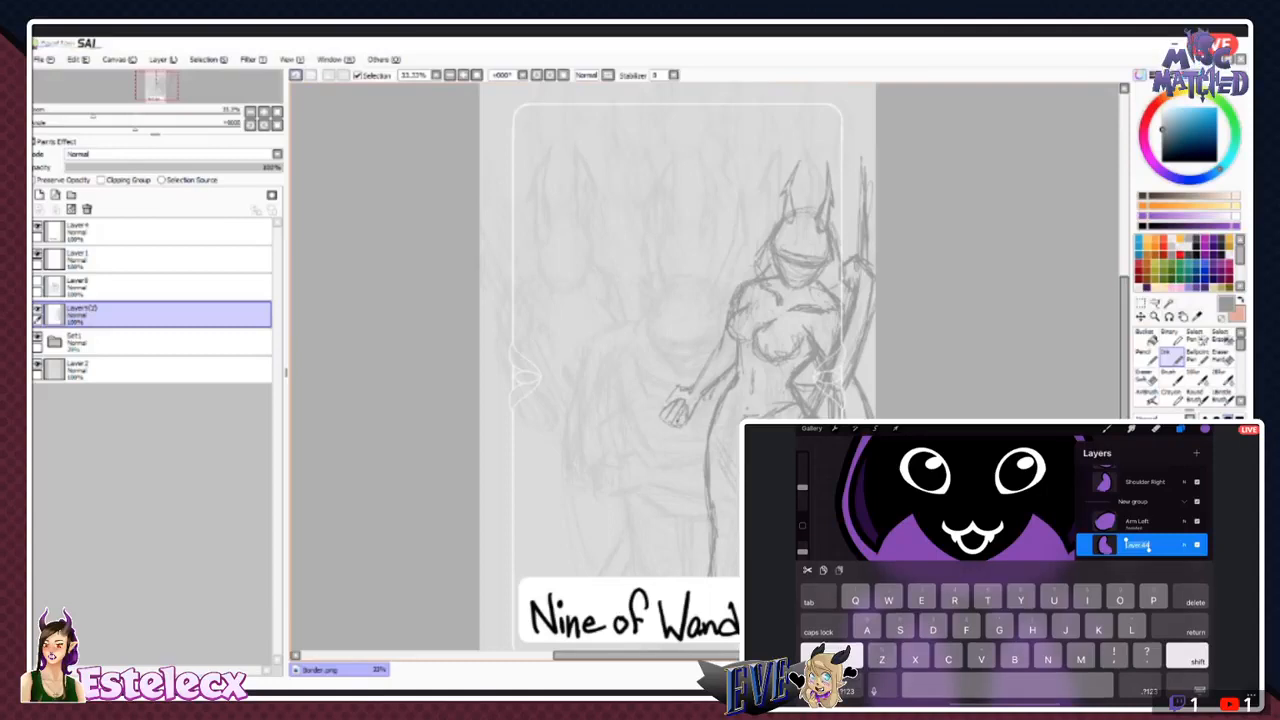
{"action": "type", "text": "Shoulder Le"}
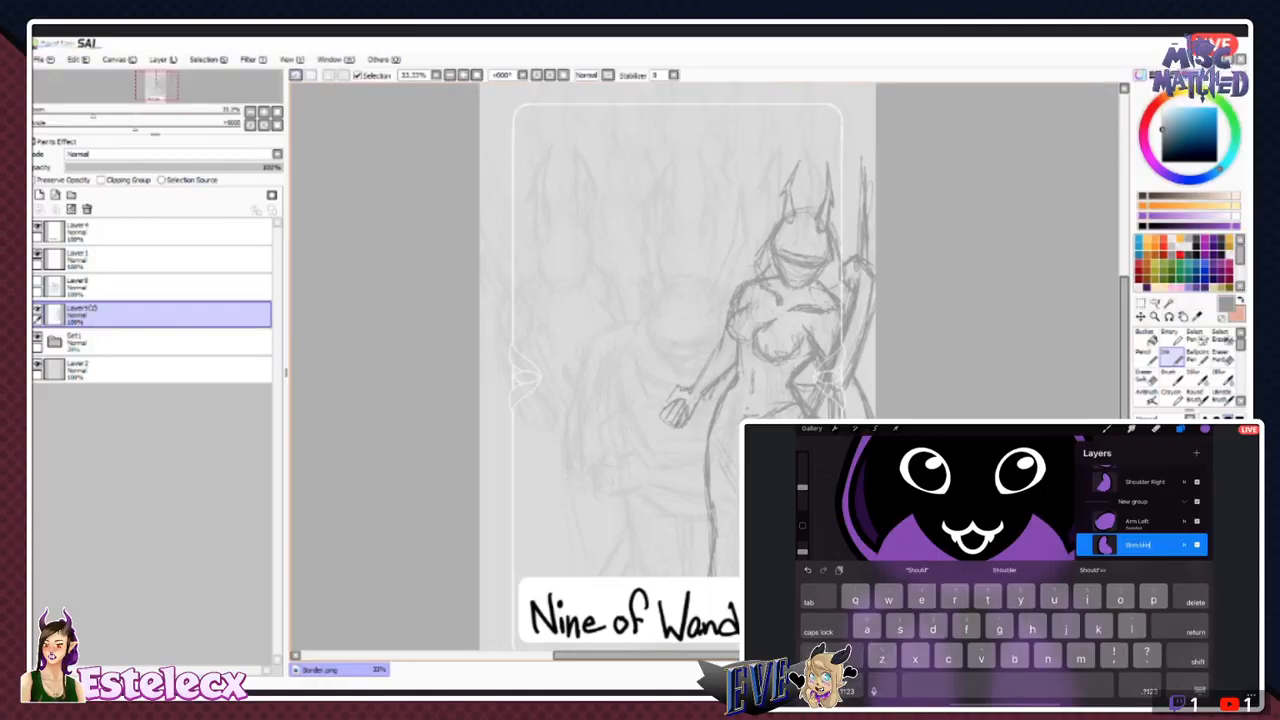
{"action": "type", "text": "ft"}
{"action": "key", "text": "Return"}
- Collapse the two nested groups holding the arm and shoulder layers, and rename the zipper layer below them as Zip
{"action": "scroll", "coordinate": [1141, 560], "scroll_direction": "up", "scroll_amount": 1}
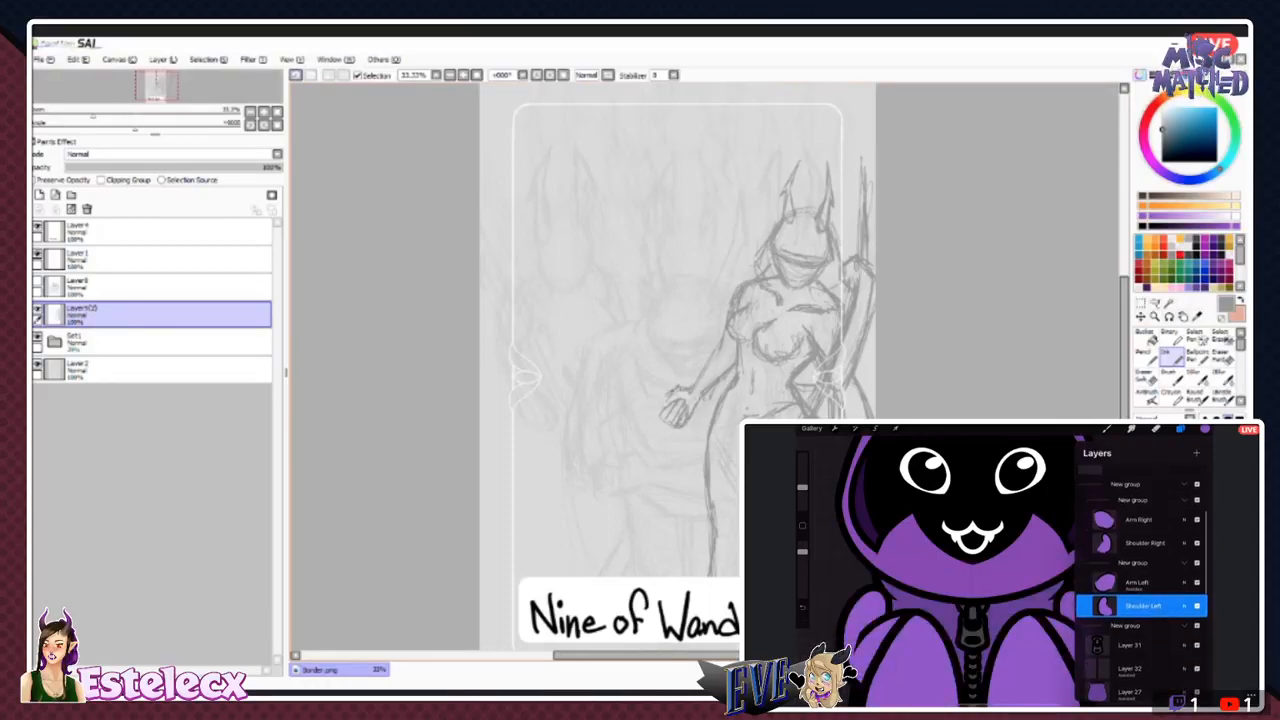
{"action": "left_click", "coordinate": [1184, 564]}
{"action": "left_click", "coordinate": [1184, 499]}
{"action": "scroll", "coordinate": [1141, 560], "scroll_direction": "up", "scroll_amount": 1}
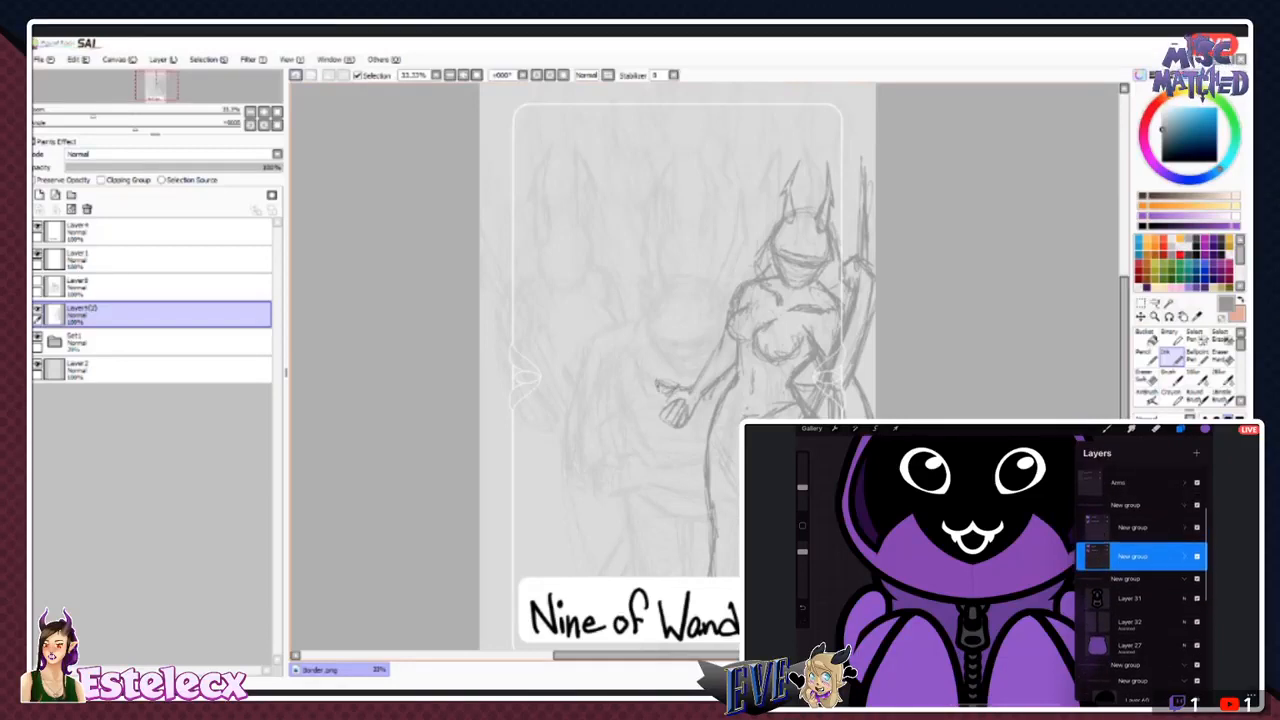
{"action": "scroll", "coordinate": [1141, 560], "scroll_direction": "down", "scroll_amount": 1}
{"action": "left_click", "coordinate": [1130, 562]}
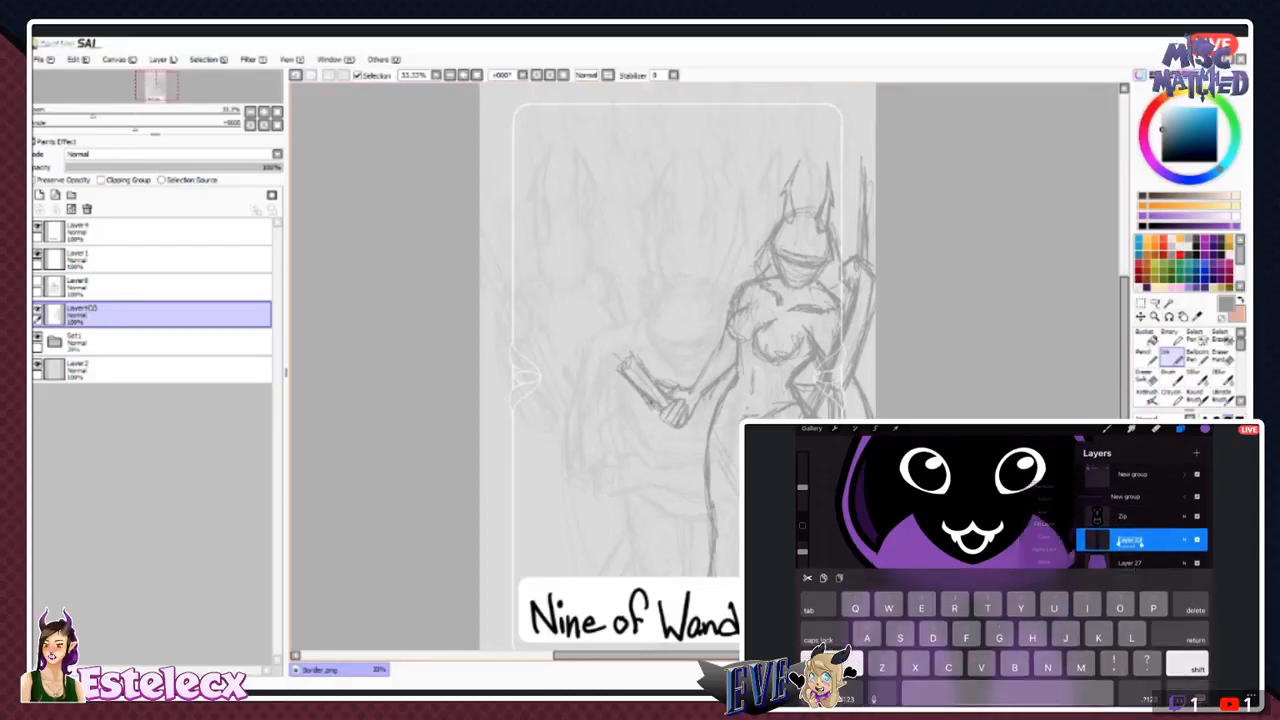
- Refine the sketched figure's torso and side lines, and erase the staff above its raised hand
{"action": "key", "text": "ctrl+z"}
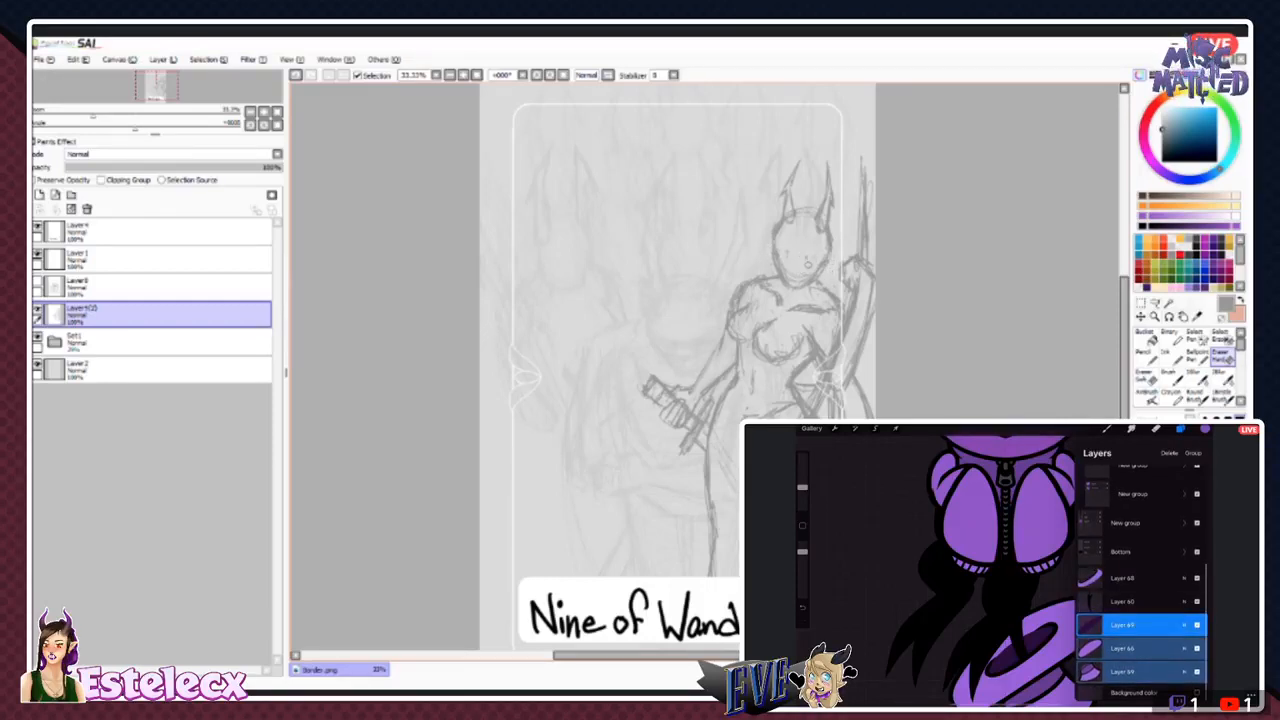
{"action": "key", "text": "n"}
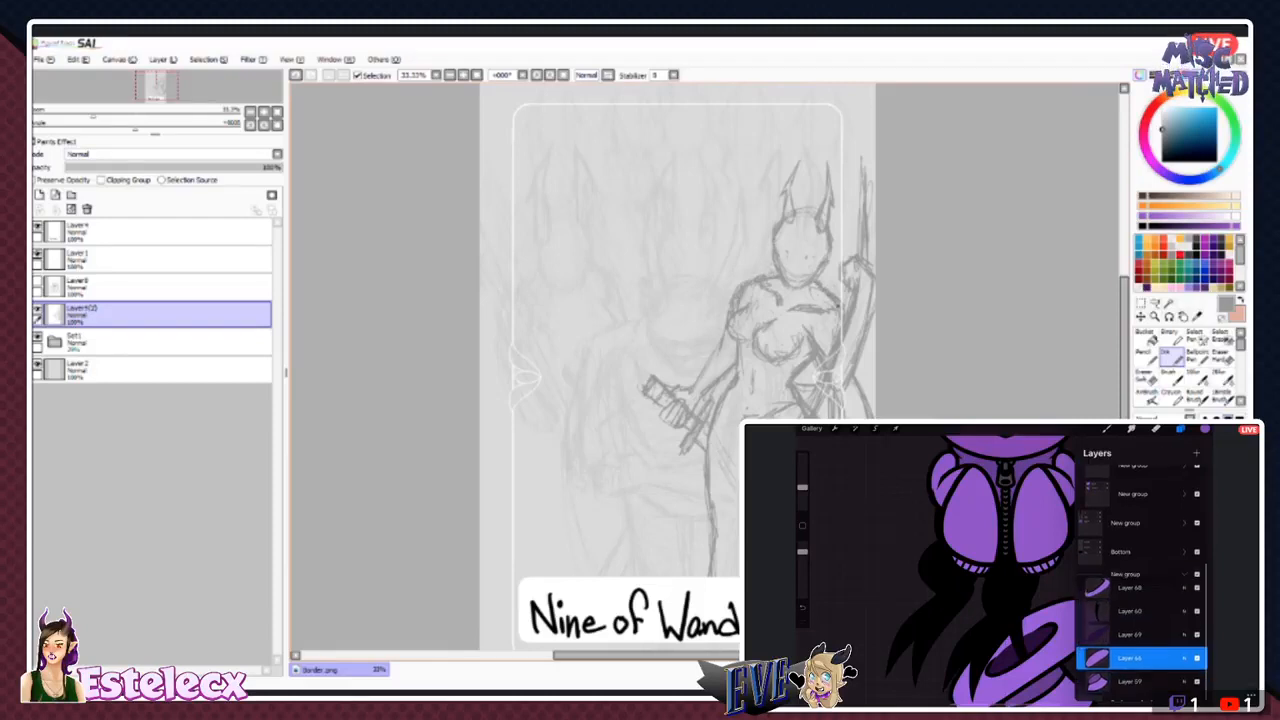
{"action": "key", "text": "e"}
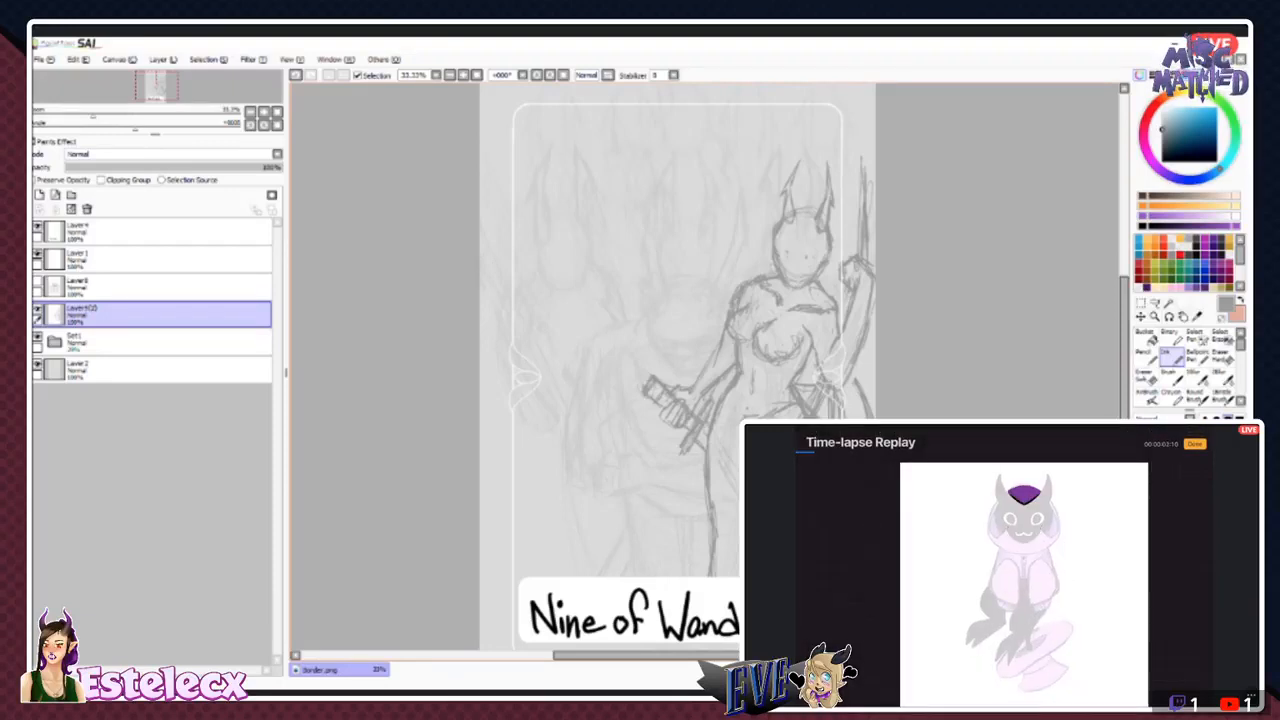
{"action": "left_click", "coordinate": [1198, 357]}
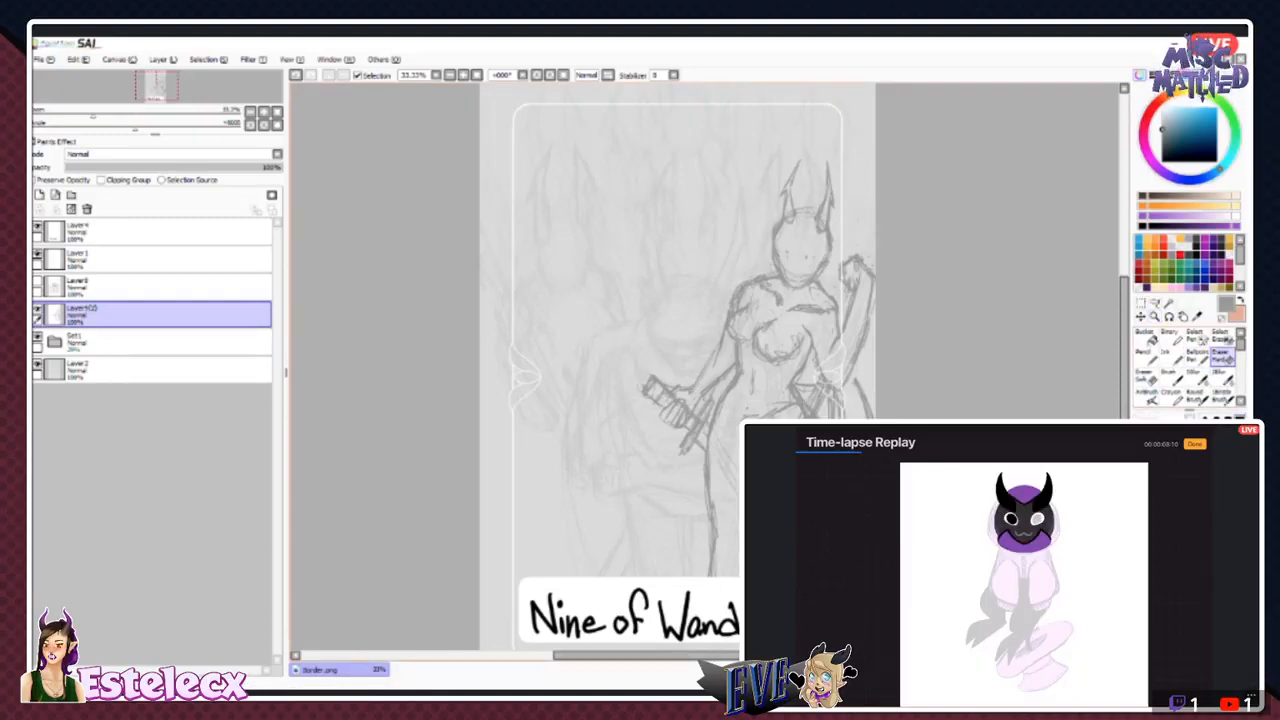
- Lasso the sketched figure's raised forearm and hand, and rotate and move them across the waist with a free transform
{"action": "left_click", "coordinate": [1155, 303]}
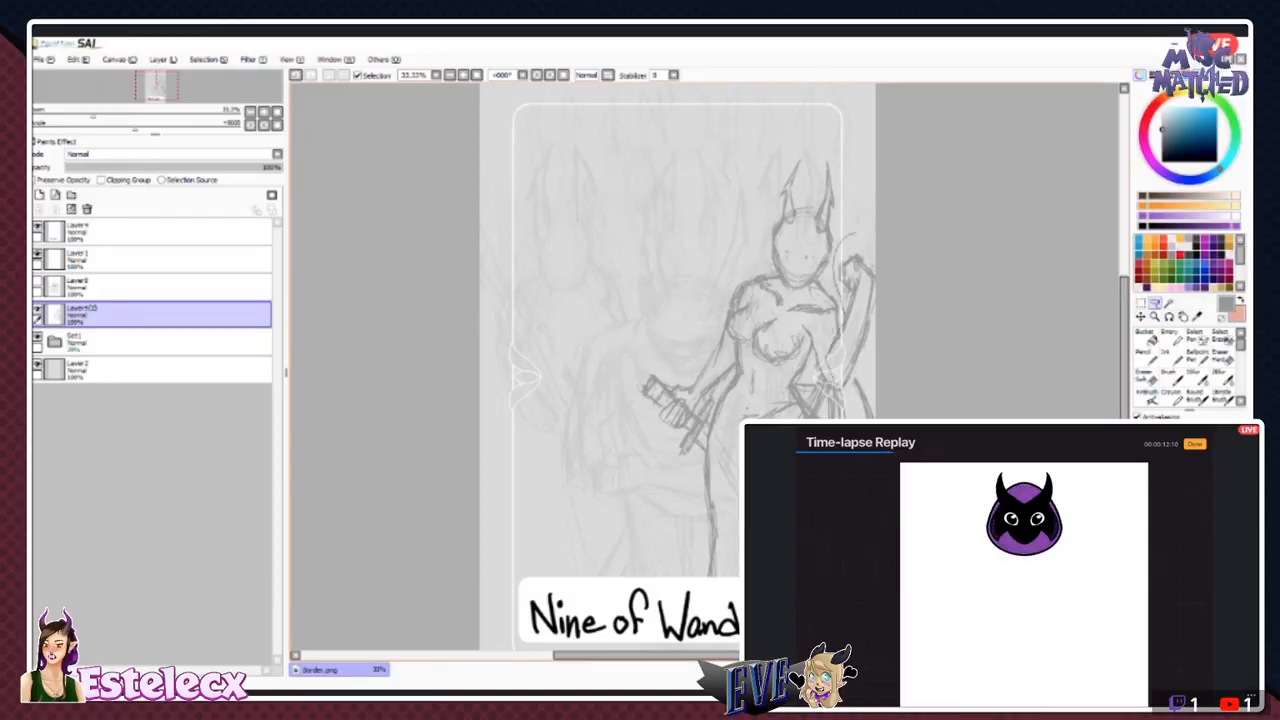
{"action": "mouse_move", "coordinate": [828, 368]}
{"action": "left_mouse_down"}
{"action": "mouse_move", "coordinate": [876, 310]}
{"action": "mouse_move", "coordinate": [858, 234]}
{"action": "left_mouse_up"}
{"action": "left_click", "coordinate": [1141, 303]}
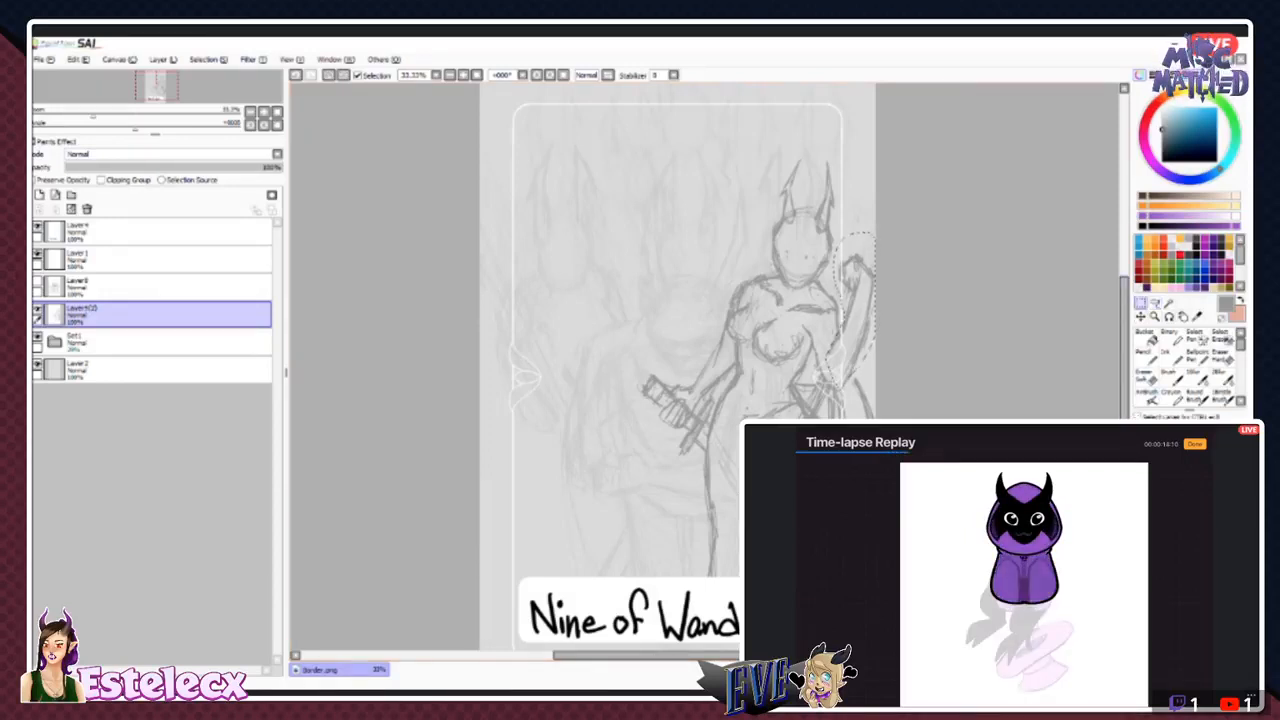
{"action": "key", "text": "ctrl+t"}
{"action": "left_click_drag", "start_coordinate": [902, 350], "coordinate": [810, 309]}
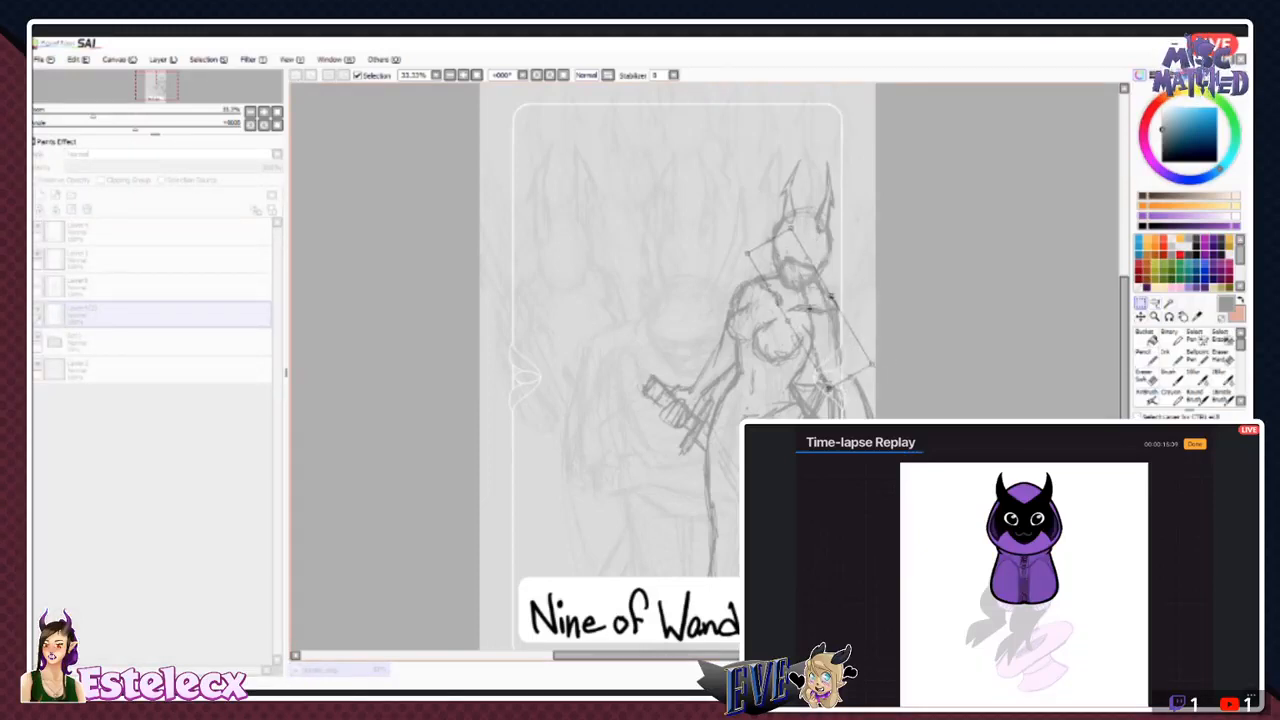
{"action": "left_click_drag", "start_coordinate": [872, 388], "coordinate": [899, 353]}
{"action": "left_click_drag", "start_coordinate": [810, 309], "coordinate": [798, 320]}
{"action": "left_click_drag", "start_coordinate": [899, 353], "coordinate": [893, 267]}
{"action": "left_click_drag", "start_coordinate": [797, 318], "coordinate": [773, 370]}
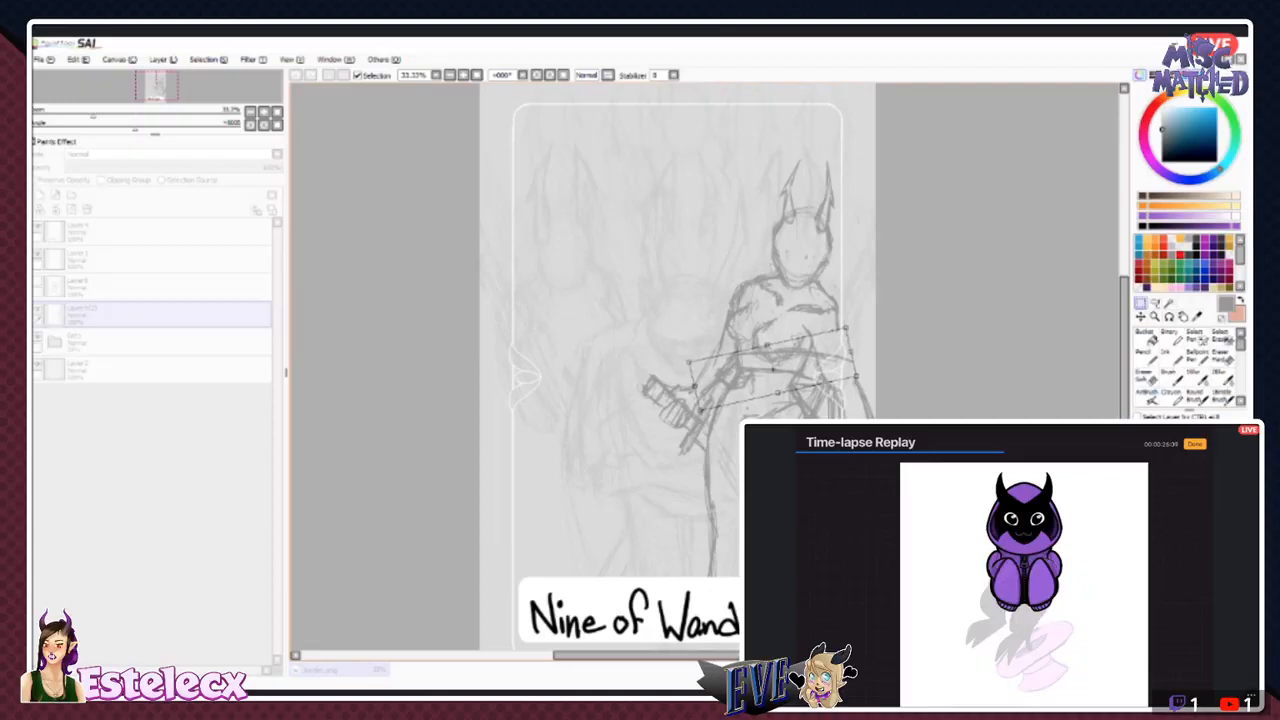
- Flip the transformed forearm, lower it slightly onto the figure's waist and apply the transform
{"action": "key", "text": "h"}
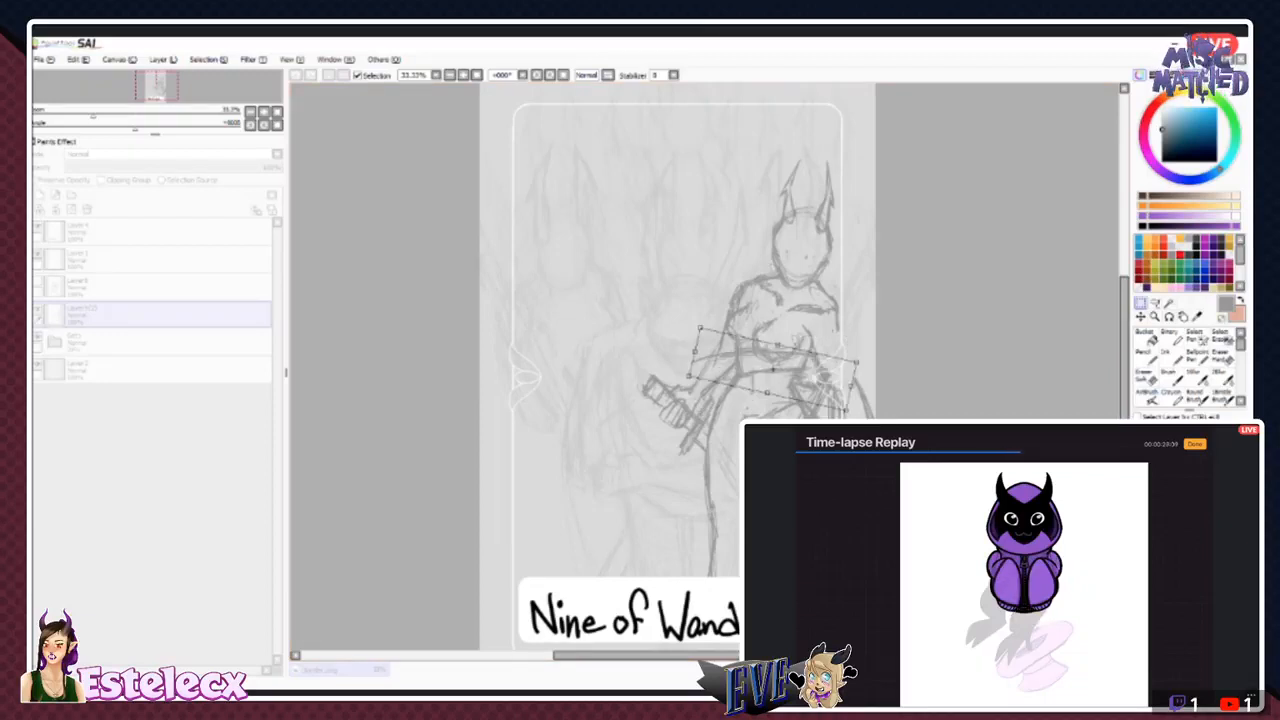
{"action": "key", "text": "h"}
{"action": "key", "text": "h"}
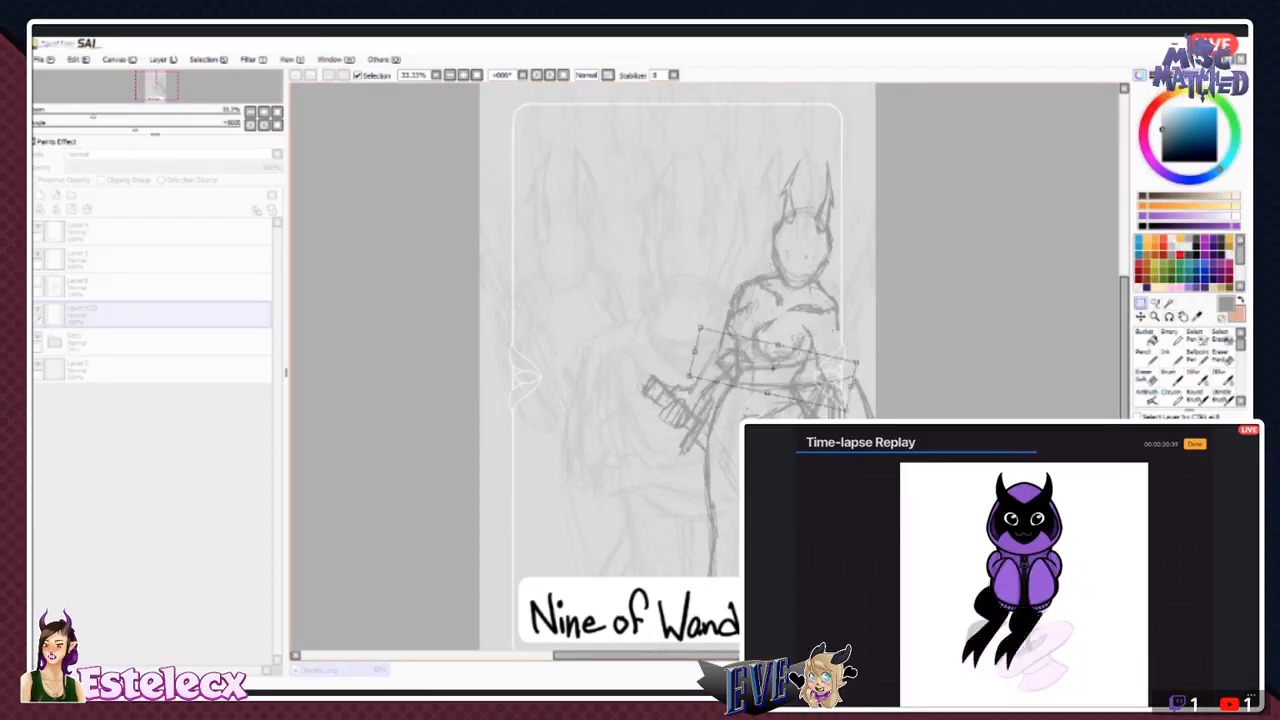
{"action": "left_click_drag", "start_coordinate": [773, 369], "coordinate": [771, 381]}
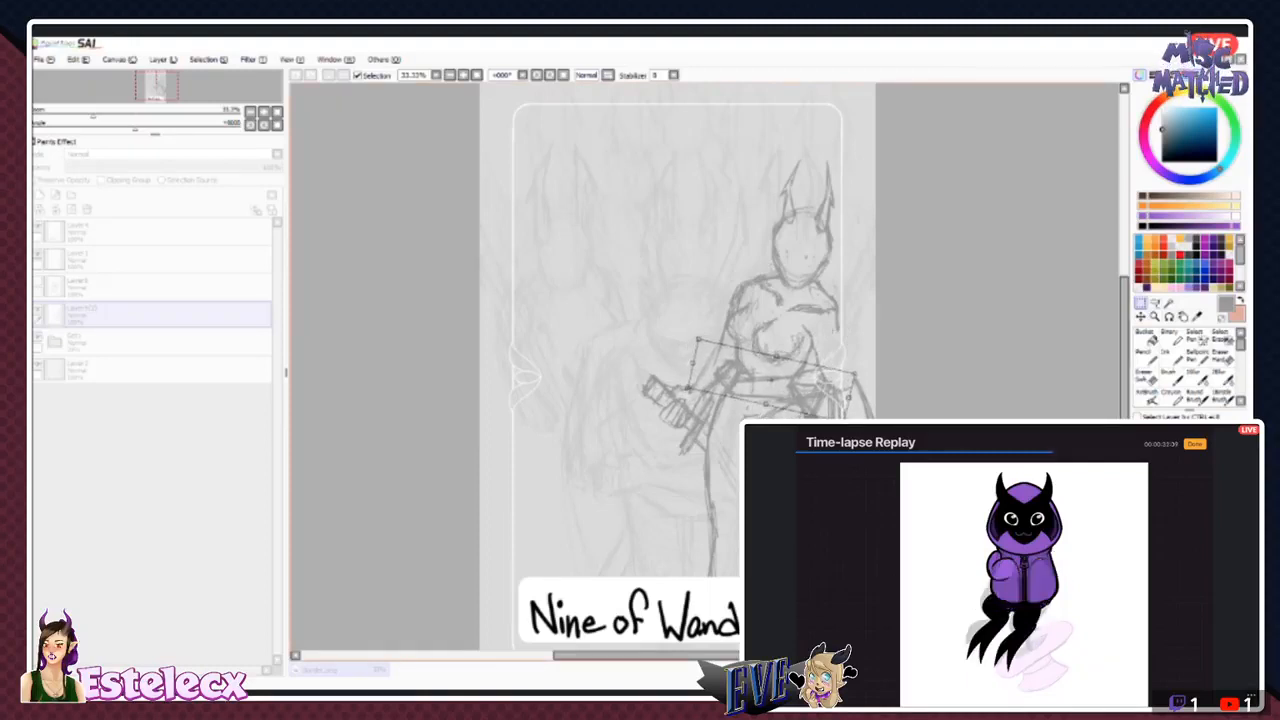
{"action": "key", "text": "Return"}
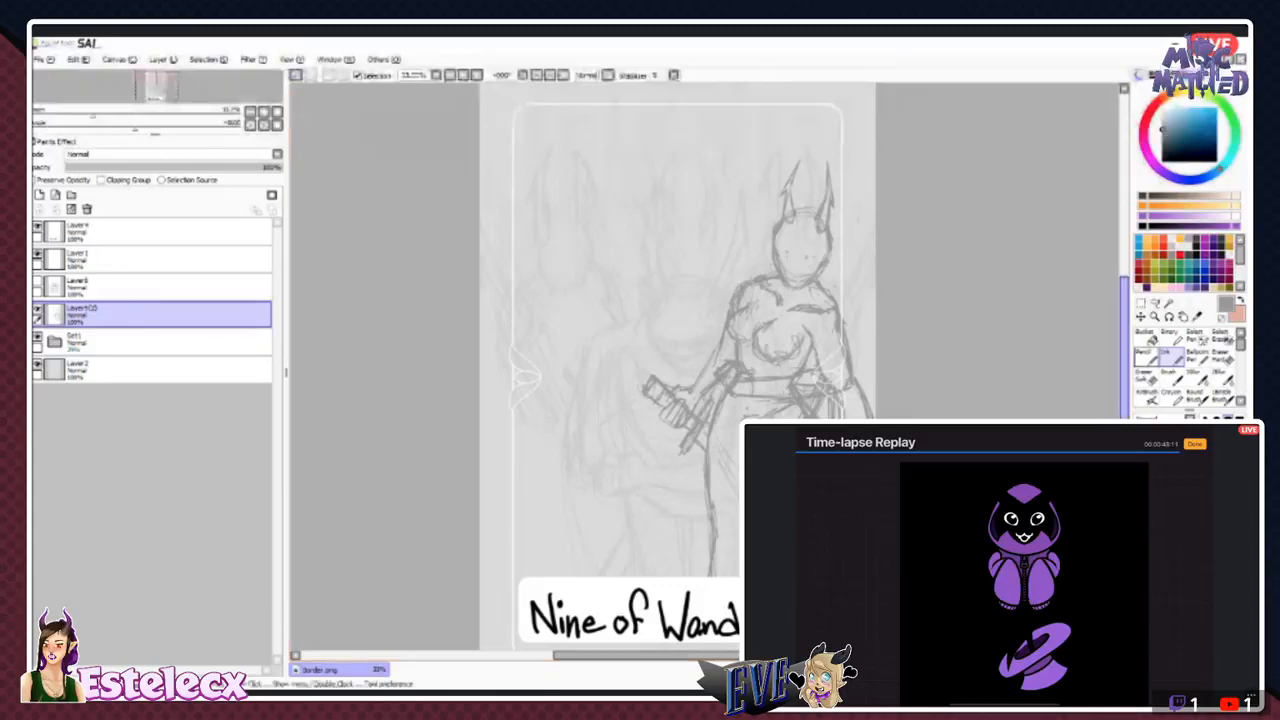
- Clean up the lines around the hand at the waist, and sketch a slanted staff rising beside the figure's torso
{"action": "key", "text": "e"}
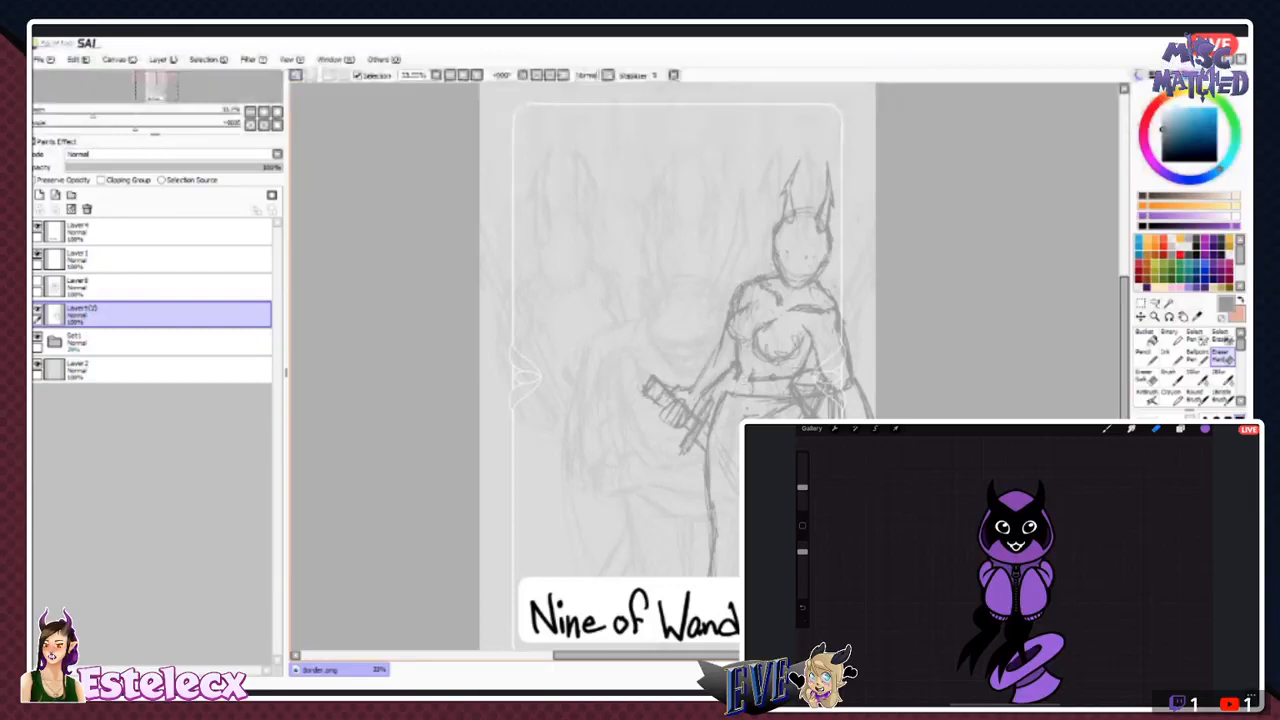
{"action": "left_click", "coordinate": [1171, 357]}
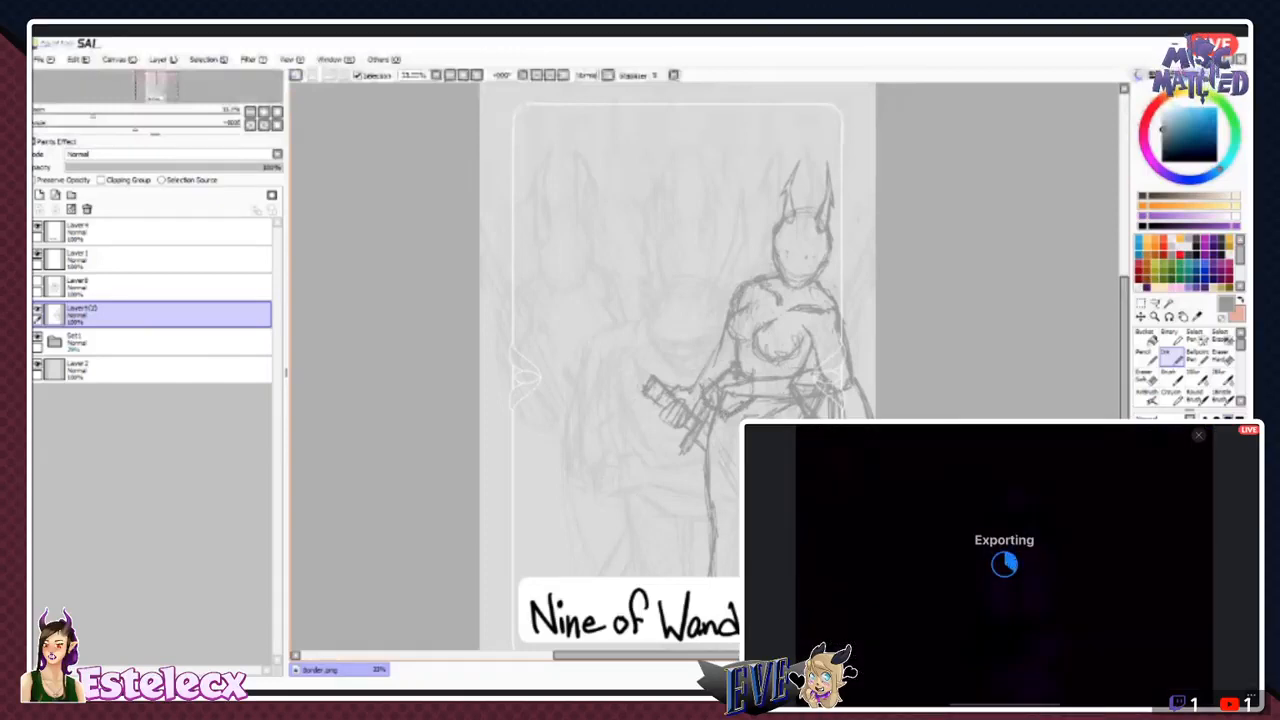
{"action": "left_click_drag", "start_coordinate": [721, 335], "coordinate": [700, 284]}
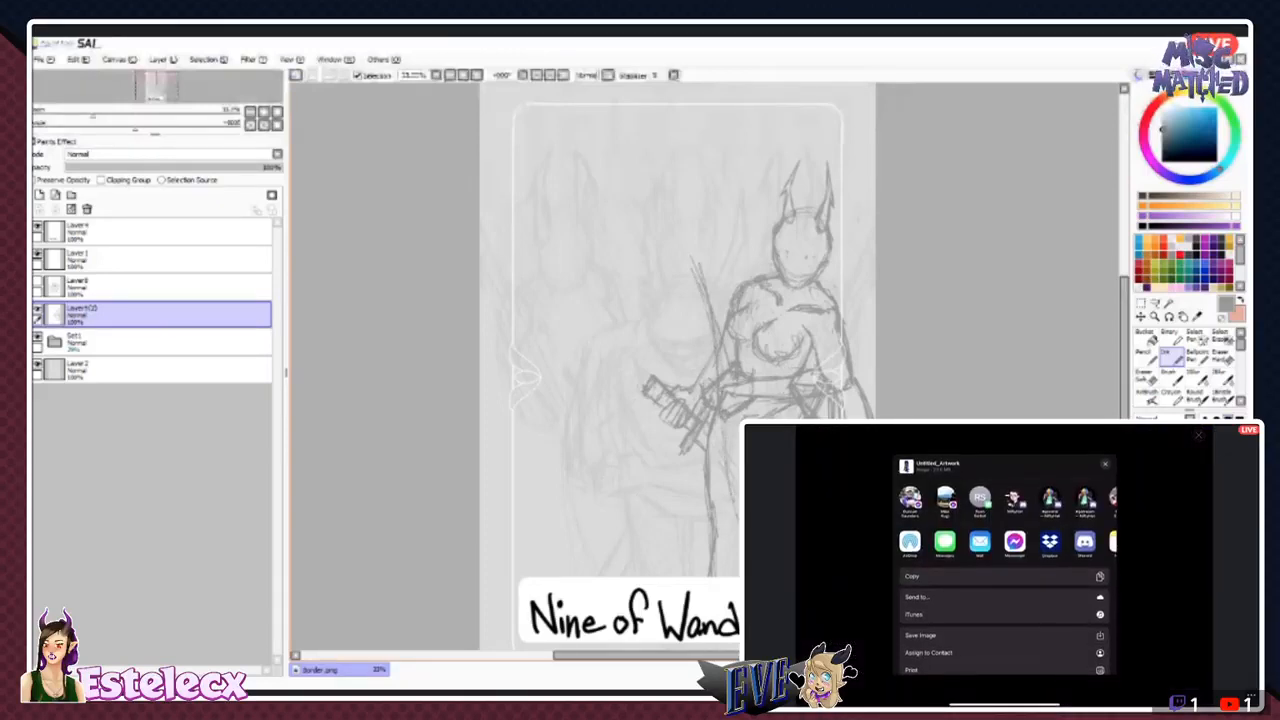
- Try to save the exported hooded character artwork to Dropbox
{"action": "scroll", "coordinate": [1004, 575], "scroll_direction": "down", "scroll_amount": 2}
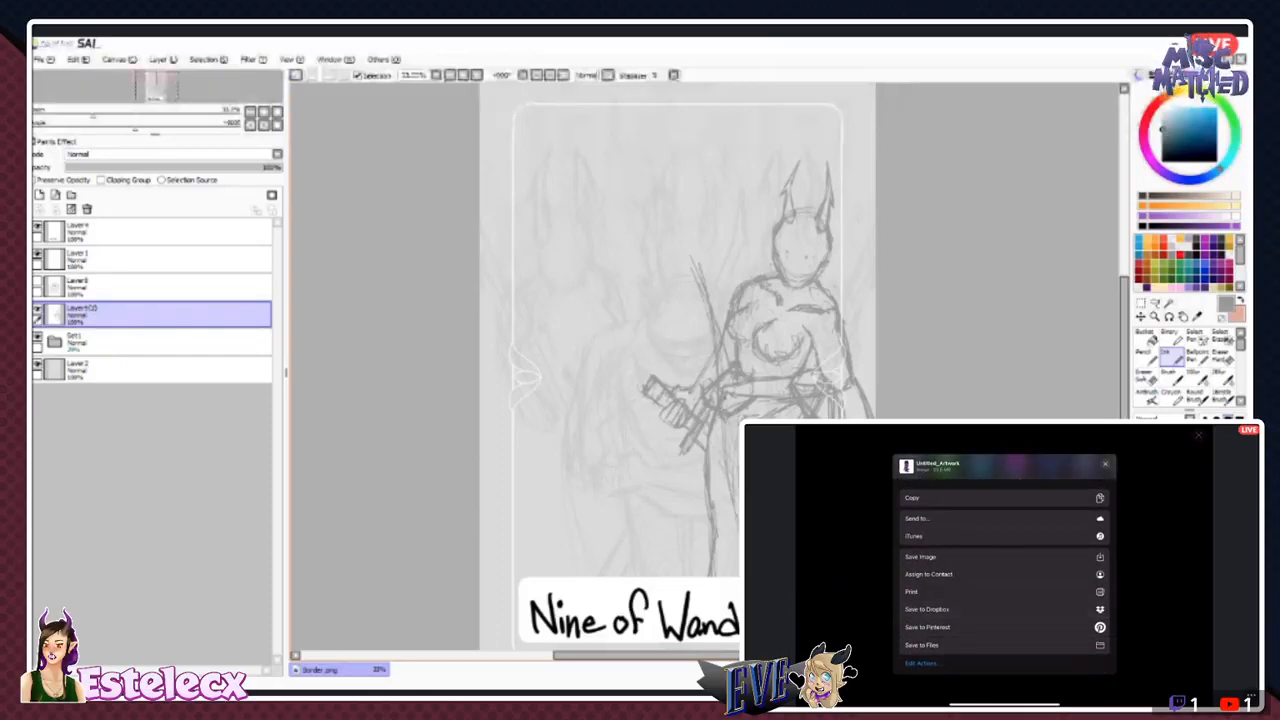
{"action": "left_click", "coordinate": [1003, 609]}
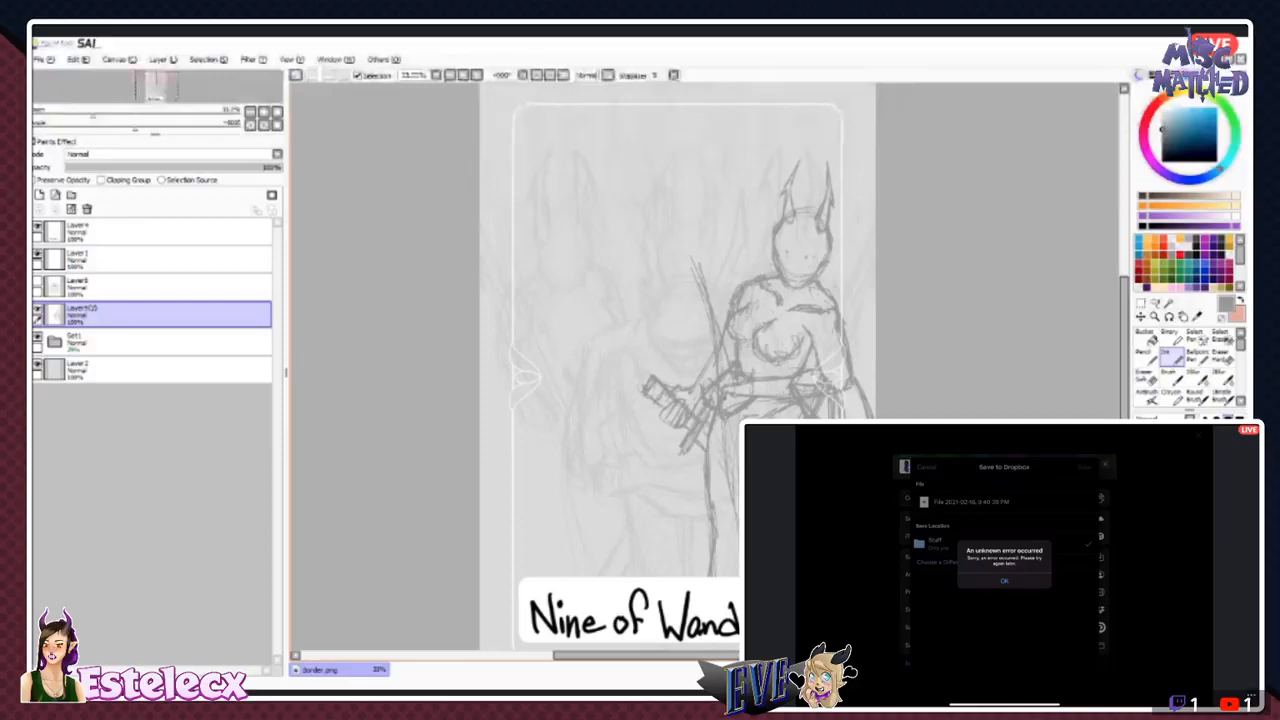
{"action": "left_click", "coordinate": [1004, 581]}
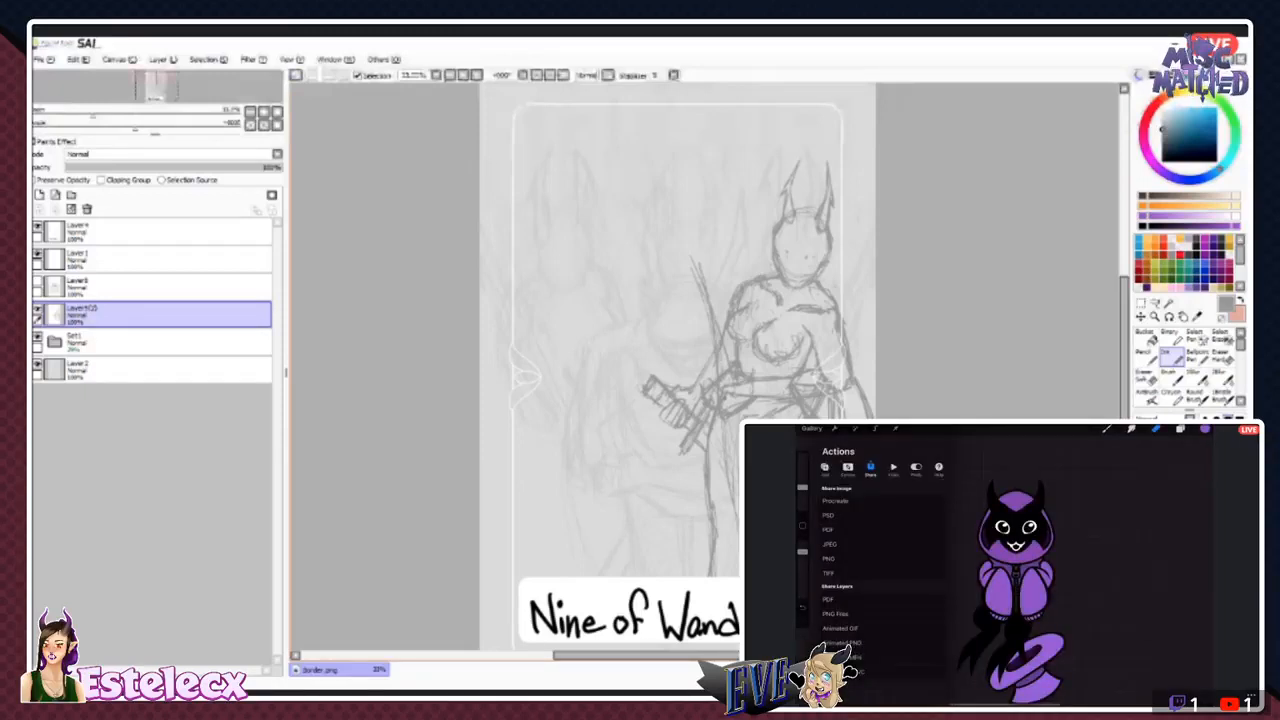
- Export the hooded character artwork again as a PSD and choose to save it to Files
{"action": "left_click", "coordinate": [835, 428]}
{"action": "left_click", "coordinate": [835, 428]}
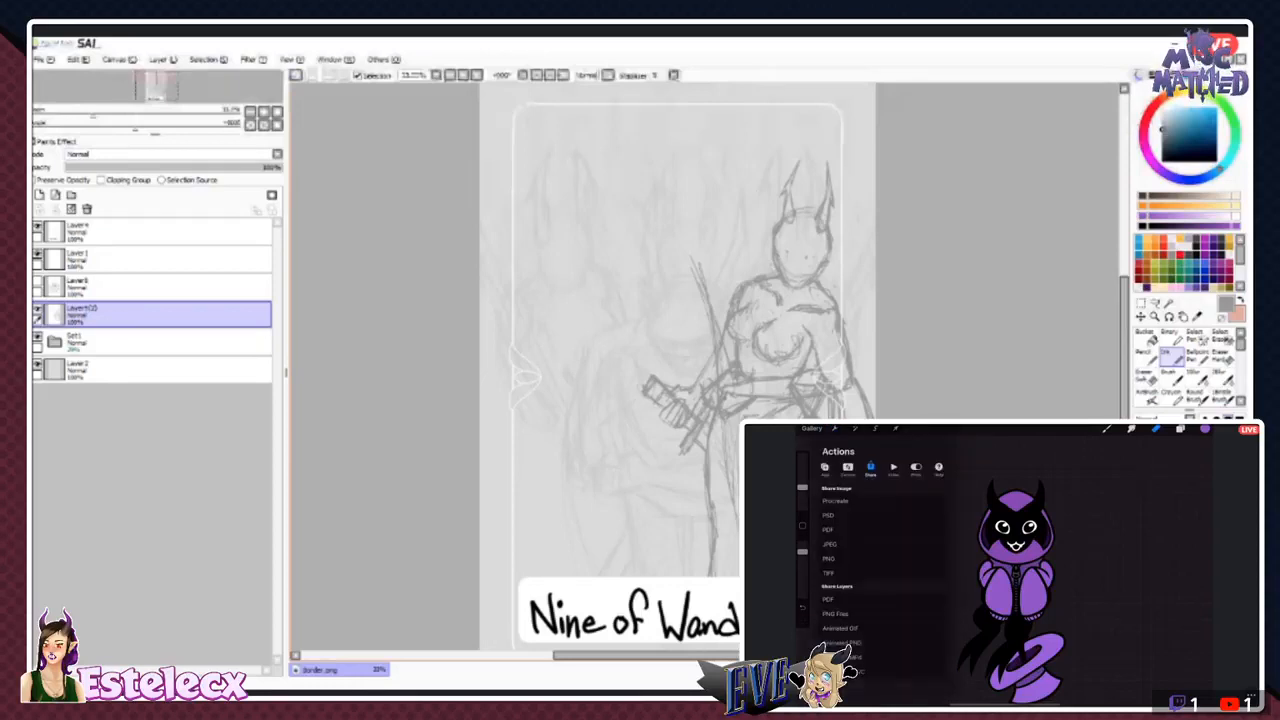
{"action": "left_click", "coordinate": [828, 558]}
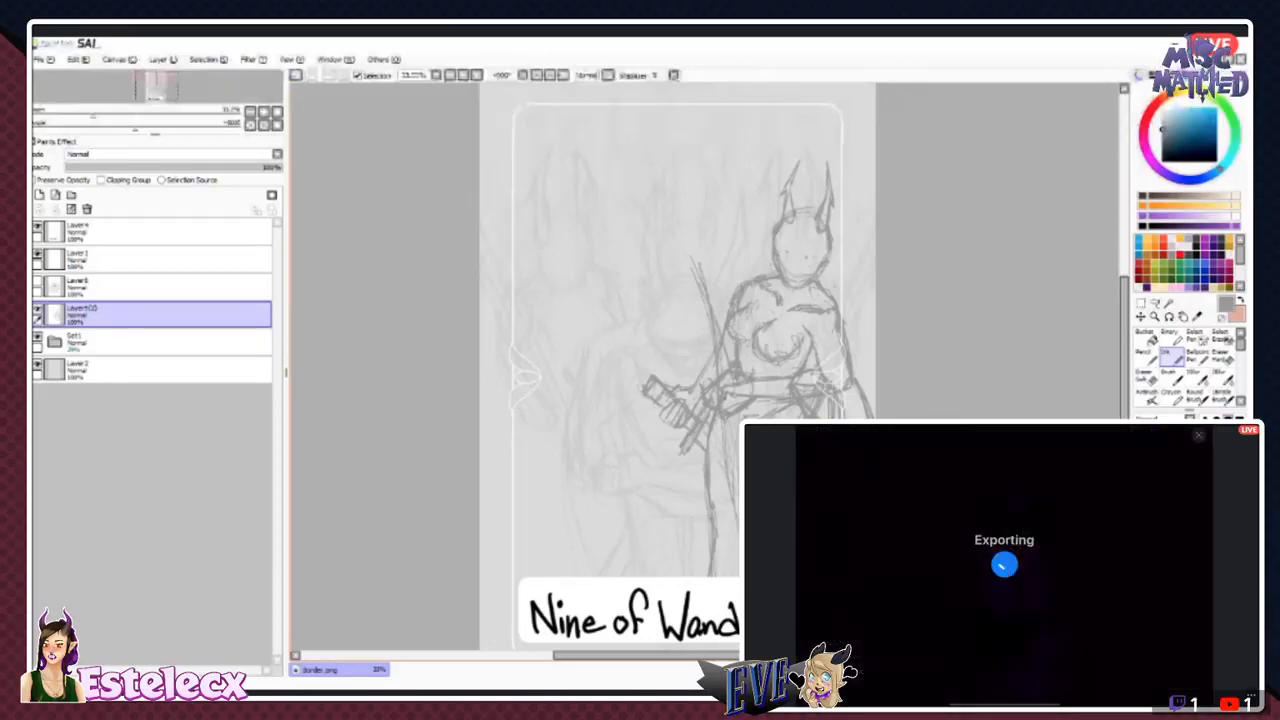
{"action": "left_click", "coordinate": [921, 636]}
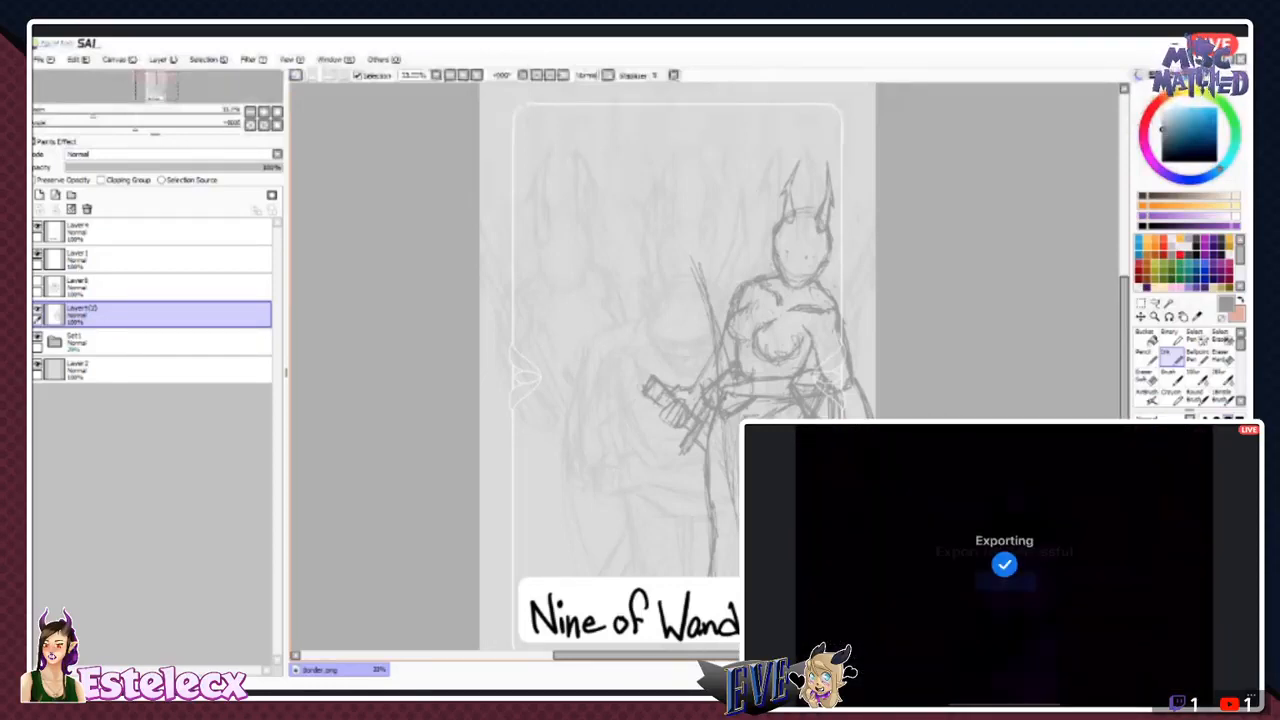
{"action": "left_click", "coordinate": [828, 515]}
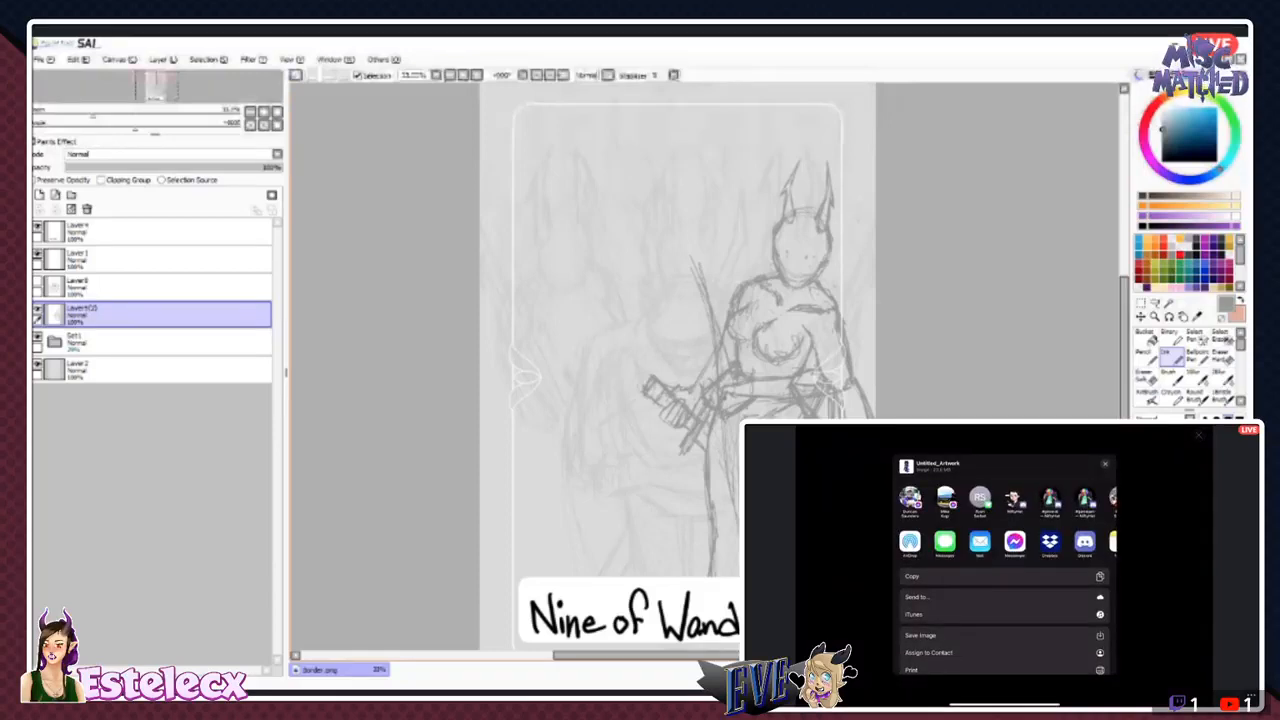
{"action": "scroll", "coordinate": [1005, 560], "scroll_direction": "down", "scroll_amount": 1}
{"action": "scroll", "coordinate": [1005, 565], "scroll_direction": "down", "scroll_amount": 1}
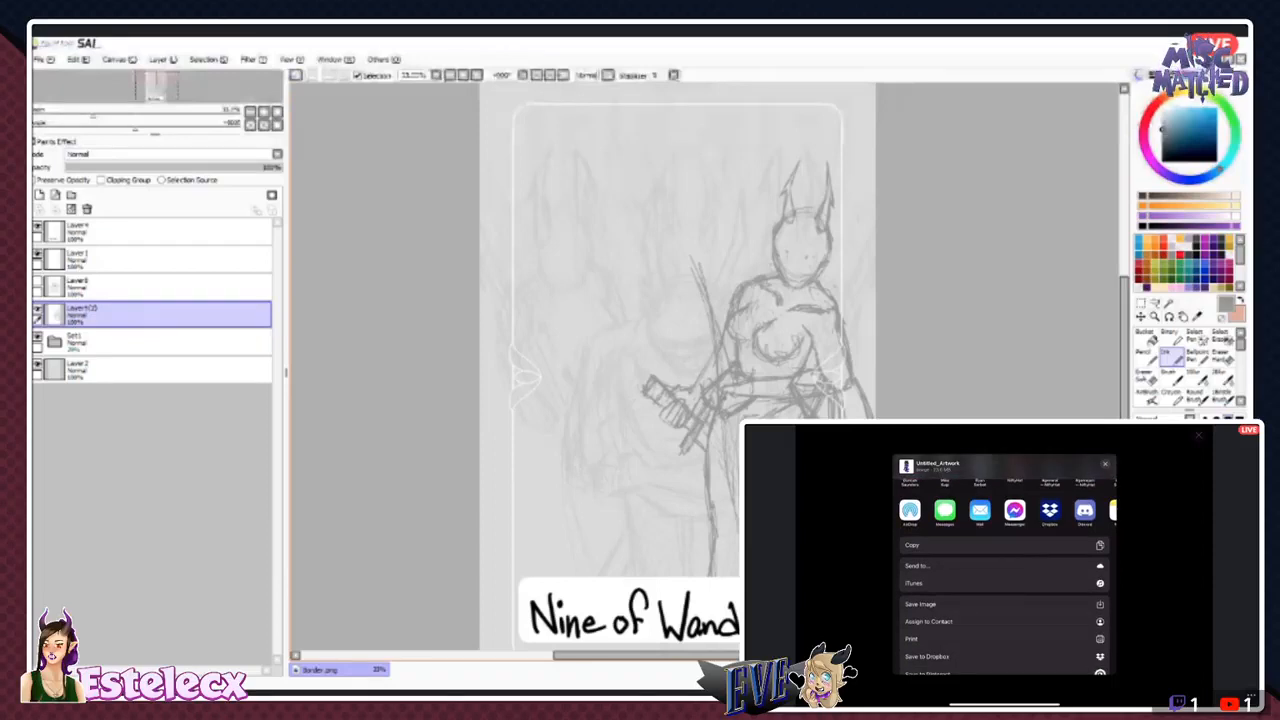
{"action": "left_click", "coordinate": [927, 650]}
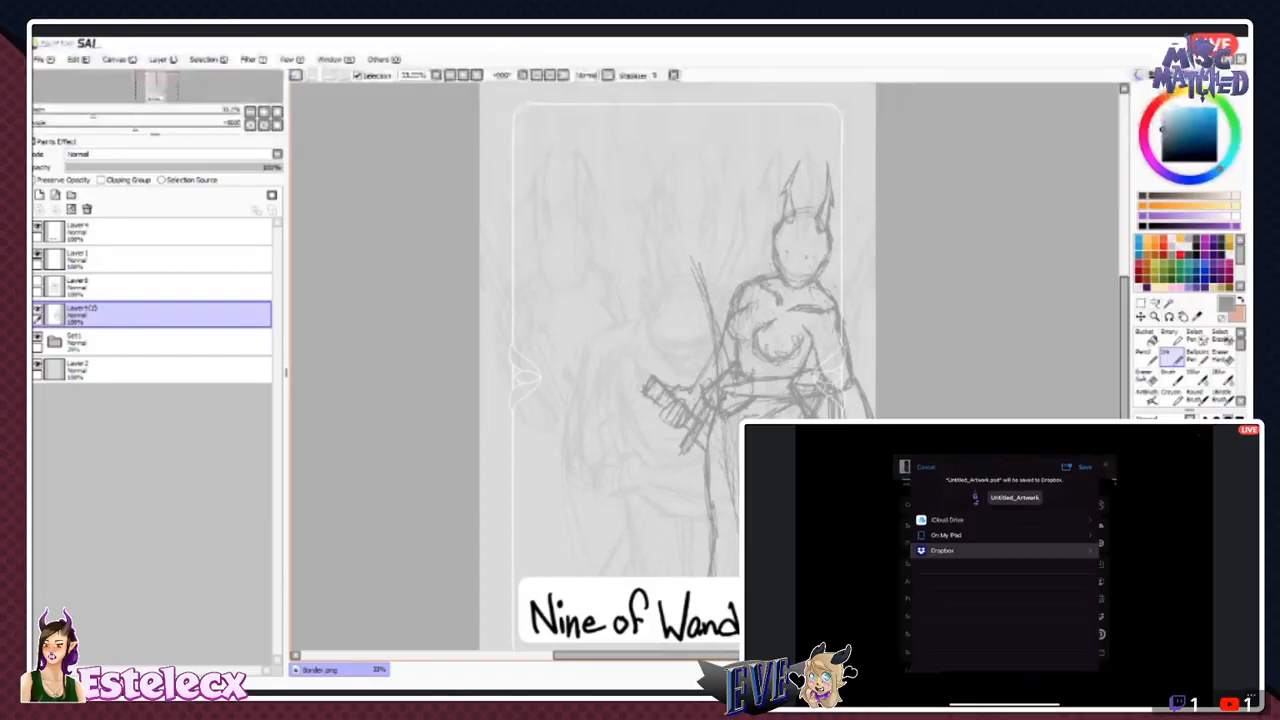
- Rename the exported file as Nifty and save it to the Dropbox location
{"action": "left_click", "coordinate": [1014, 497]}
{"action": "left_click", "coordinate": [1076, 547]}
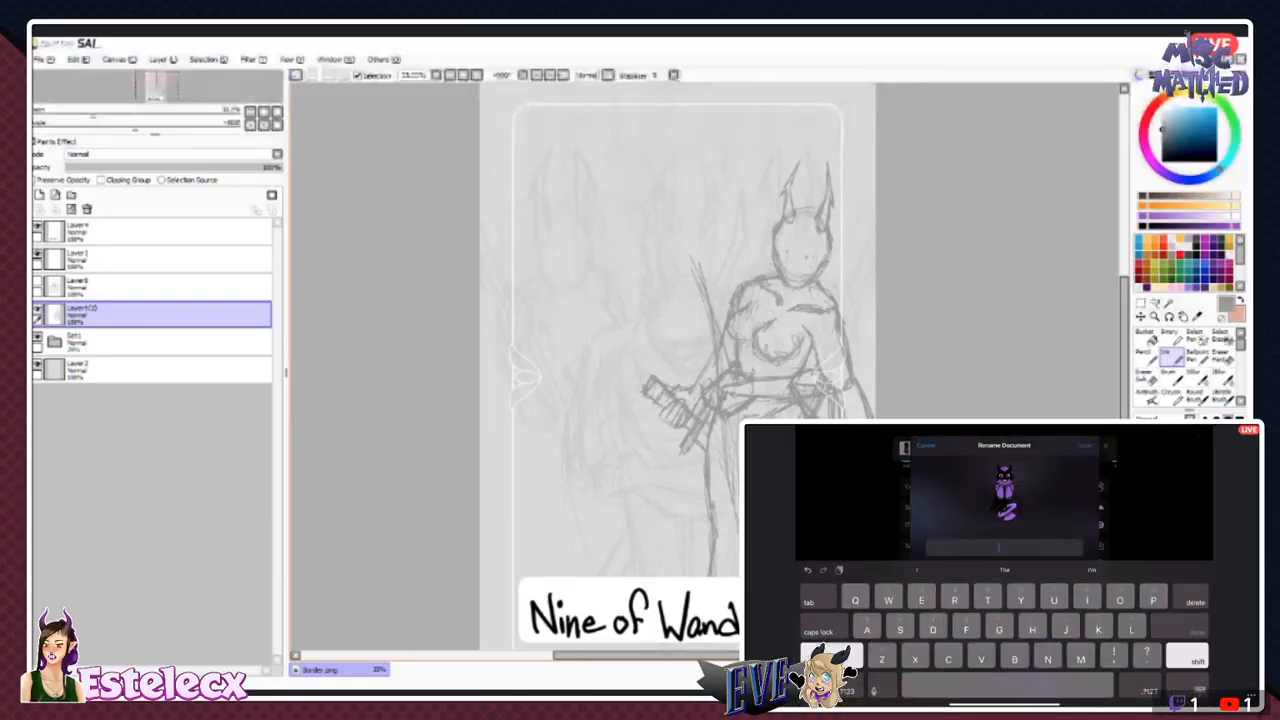
{"action": "type", "text": "Nifty"}
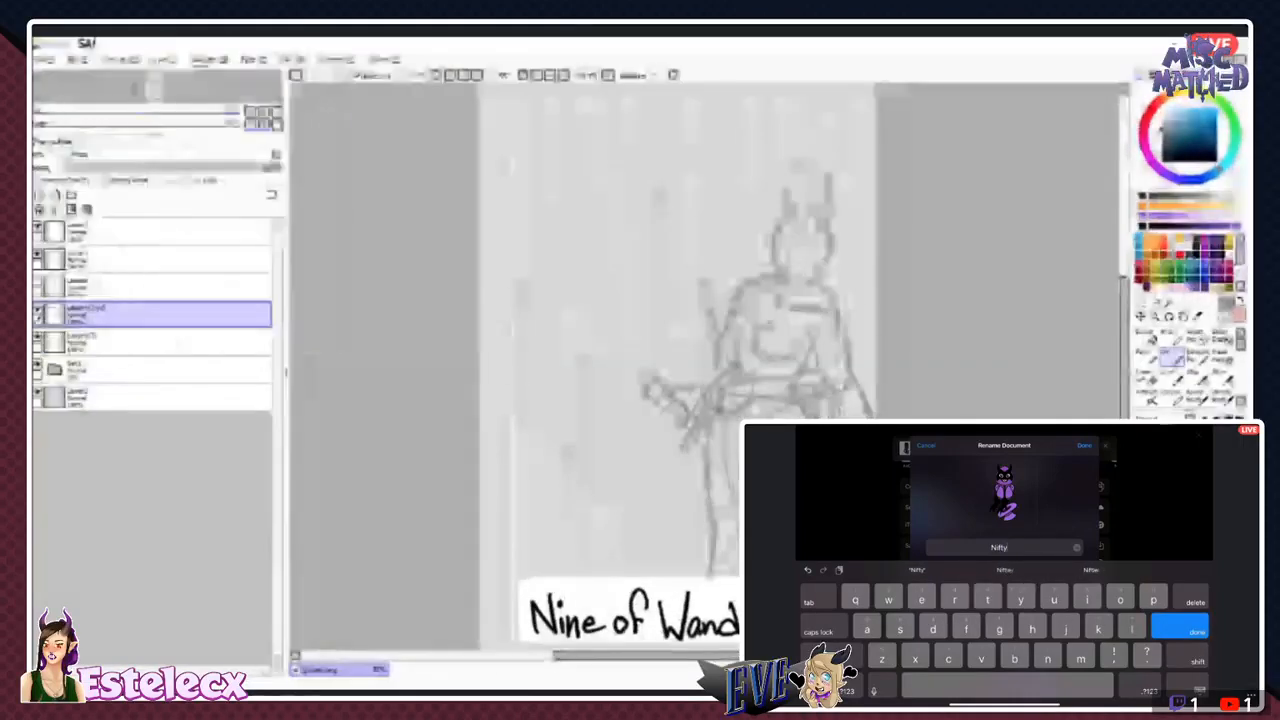
{"action": "key", "text": "Return"}
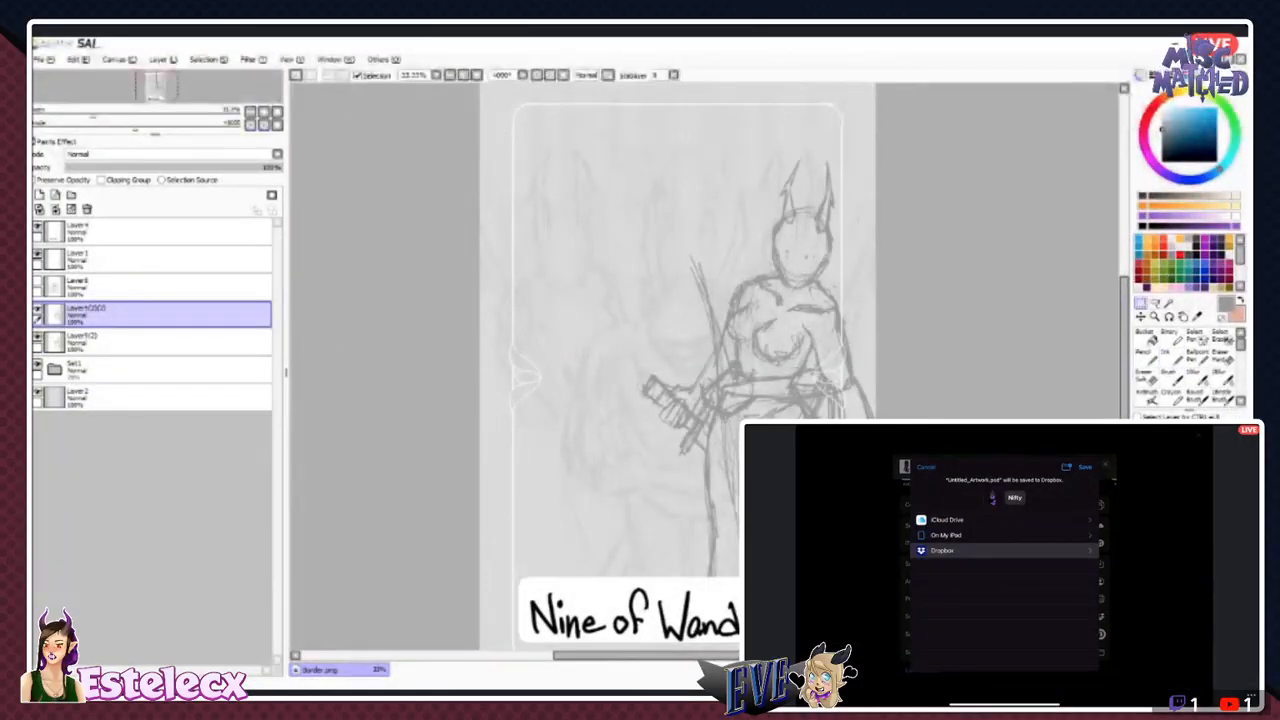
{"action": "key", "text": "h"}
{"action": "left_click", "coordinate": [1085, 467]}
- Move the mirrored copy of the horned figure to the left side of the Nine of Wands card
{"action": "key", "text": "ctrl"}
{"action": "left_click_drag", "start_coordinate": [740, 360], "coordinate": [564, 366]}
{"action": "left_click", "coordinate": [1080, 560]}
{"action": "scroll", "coordinate": [1016, 575], "scroll_direction": "down", "scroll_amount": 2}
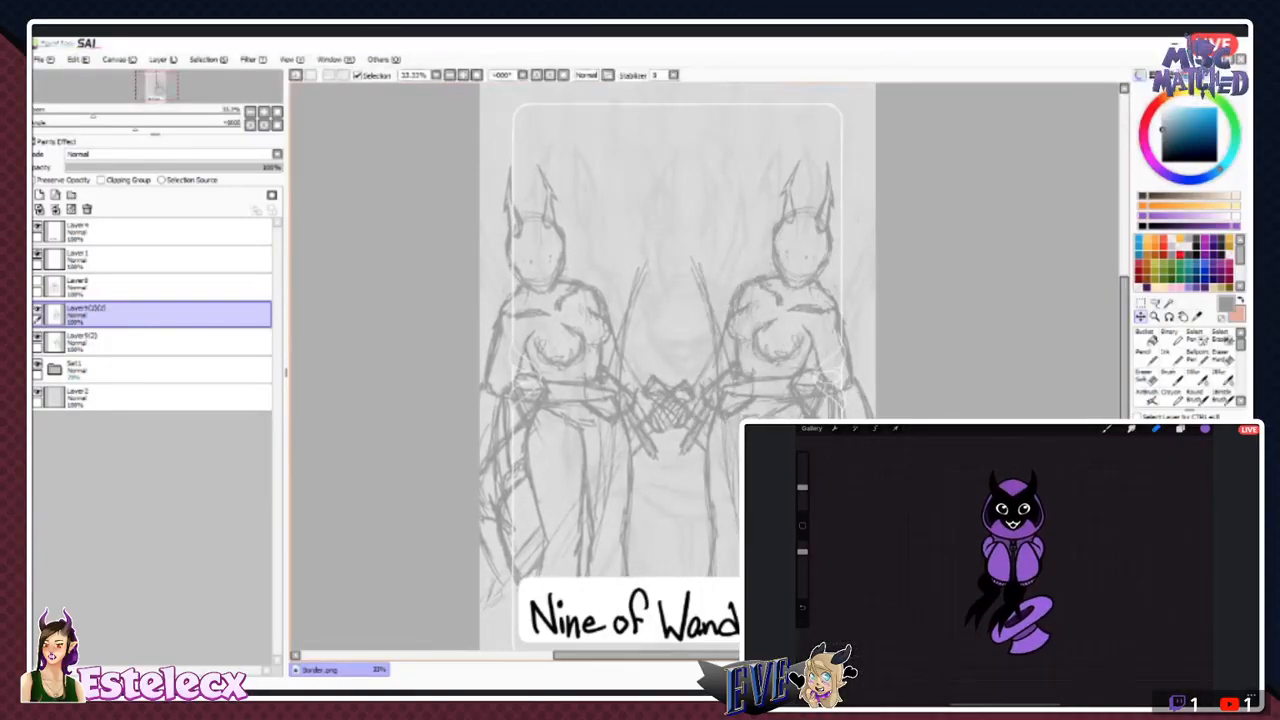
- Show the bearded figure's sketch layer and shift it slightly left and up between the two horned figures
{"action": "left_click", "coordinate": [37, 282]}
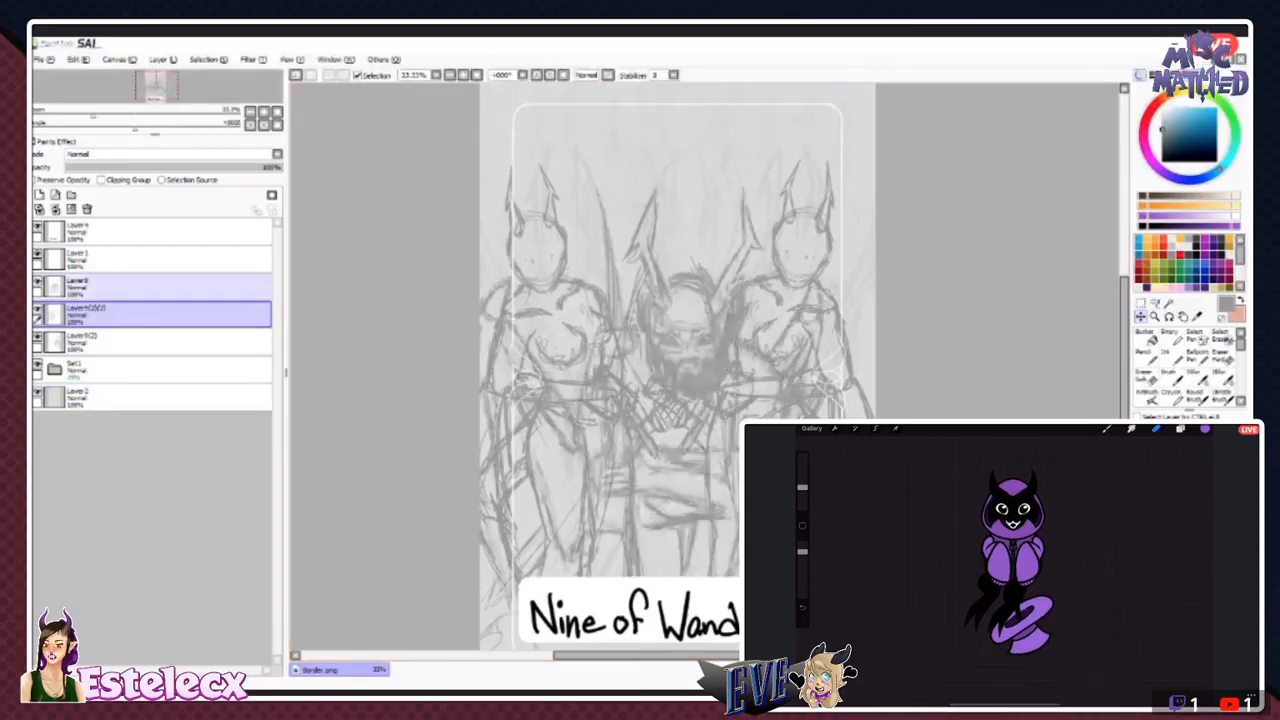
{"action": "left_click", "coordinate": [150, 287]}
{"action": "left_click_drag", "start_coordinate": [690, 380], "coordinate": [670, 367]}
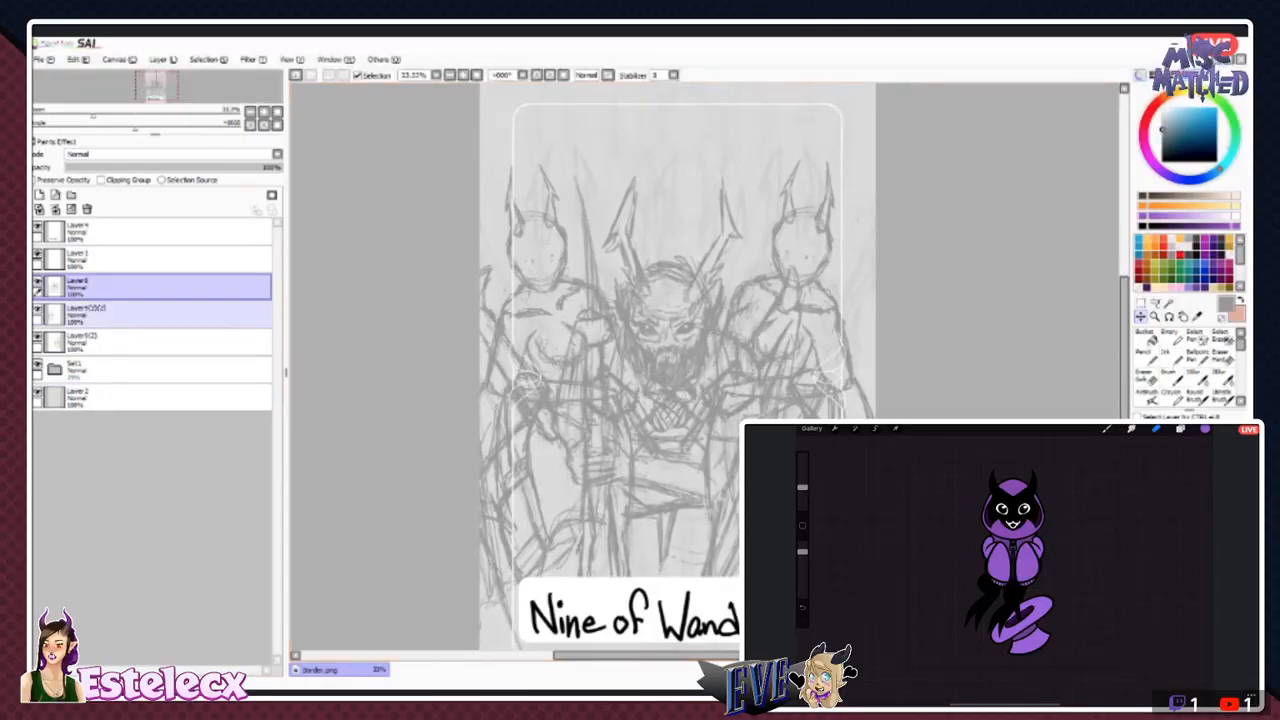
- Link the two standing horned figures' layers and raise both figures slightly on the card
{"action": "left_click", "coordinate": [130, 315]}
{"action": "left_click", "coordinate": [38, 347]}
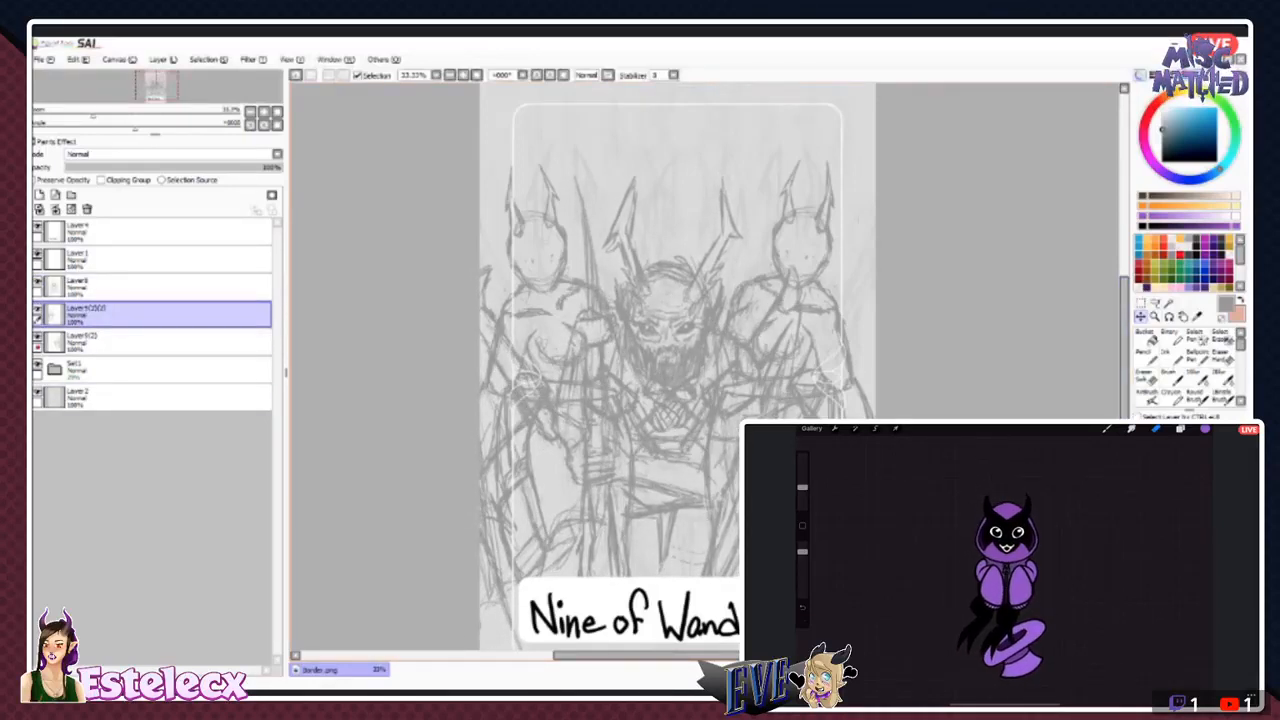
{"action": "mouse_move", "coordinate": [680, 375]}
{"action": "left_mouse_down"}
{"action": "mouse_move", "coordinate": [685, 345]}
{"action": "mouse_move", "coordinate": [689, 356]}
{"action": "left_mouse_up"}
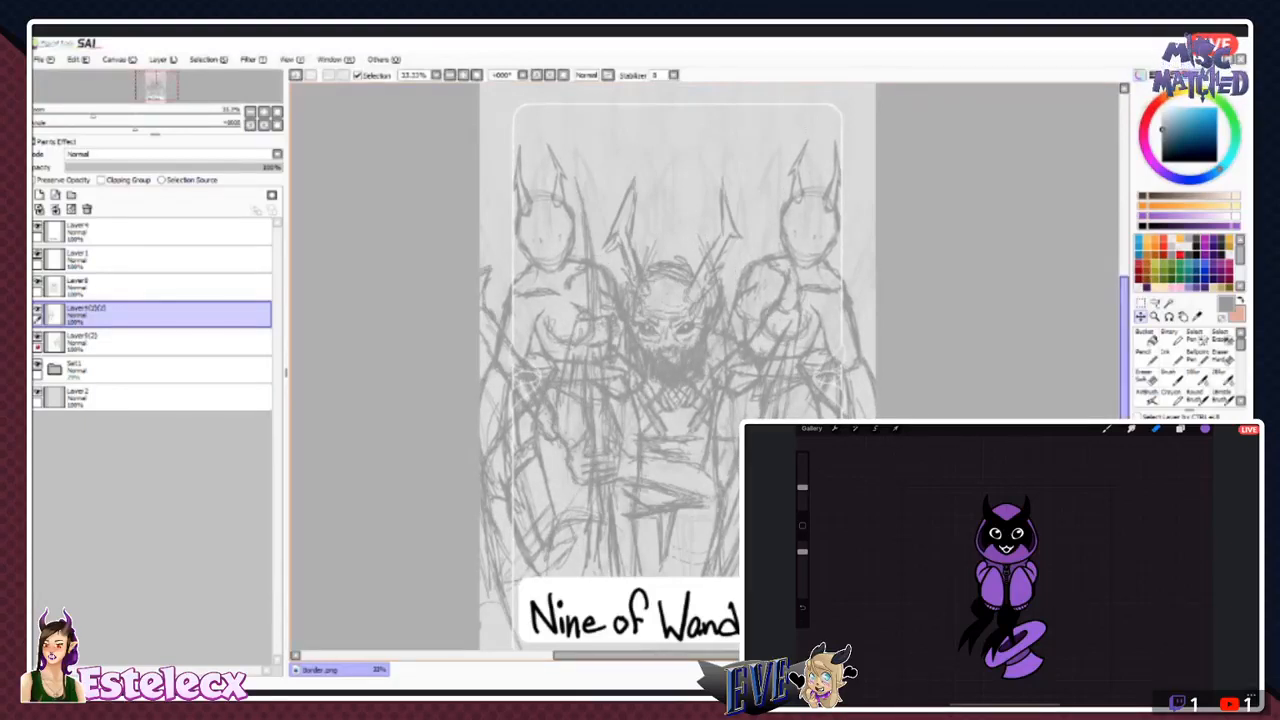
{"action": "left_click_drag", "start_coordinate": [1124, 350], "coordinate": [1124, 339]}
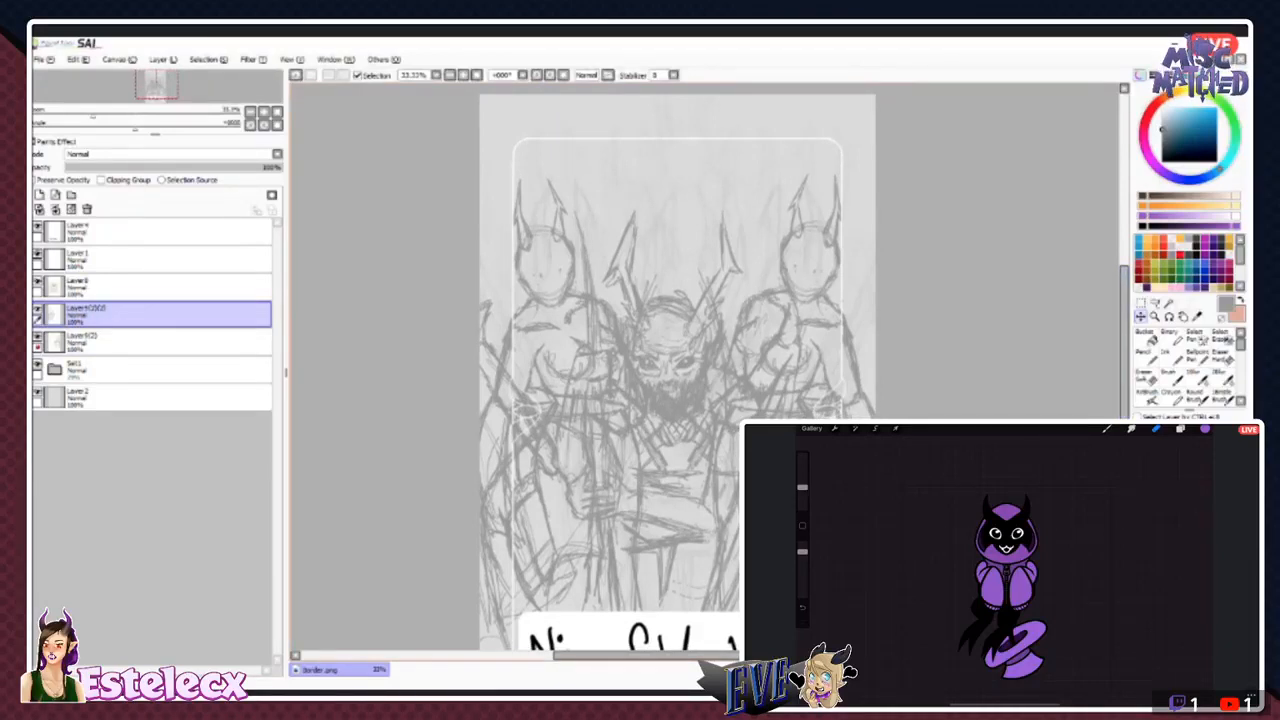
{"action": "left_click", "coordinate": [209, 60]}
{"action": "mouse_move", "coordinate": [163, 64]}
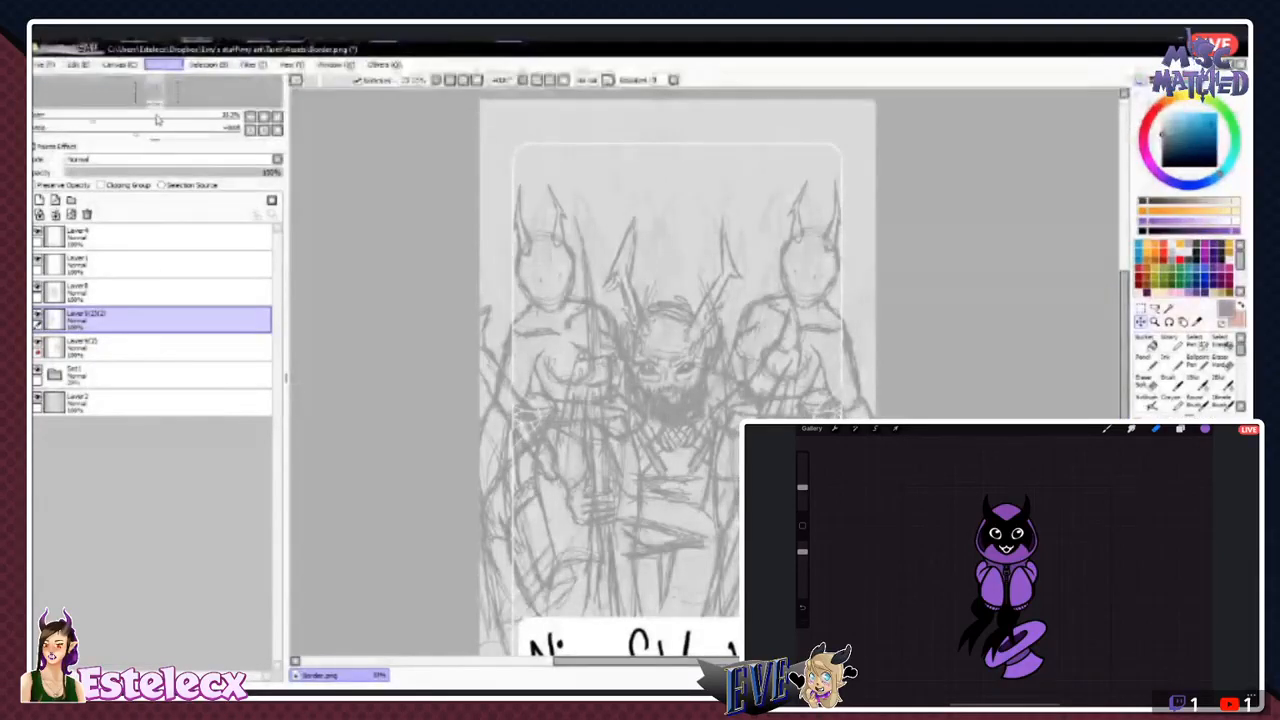
{"action": "left_click", "coordinate": [157, 119]}
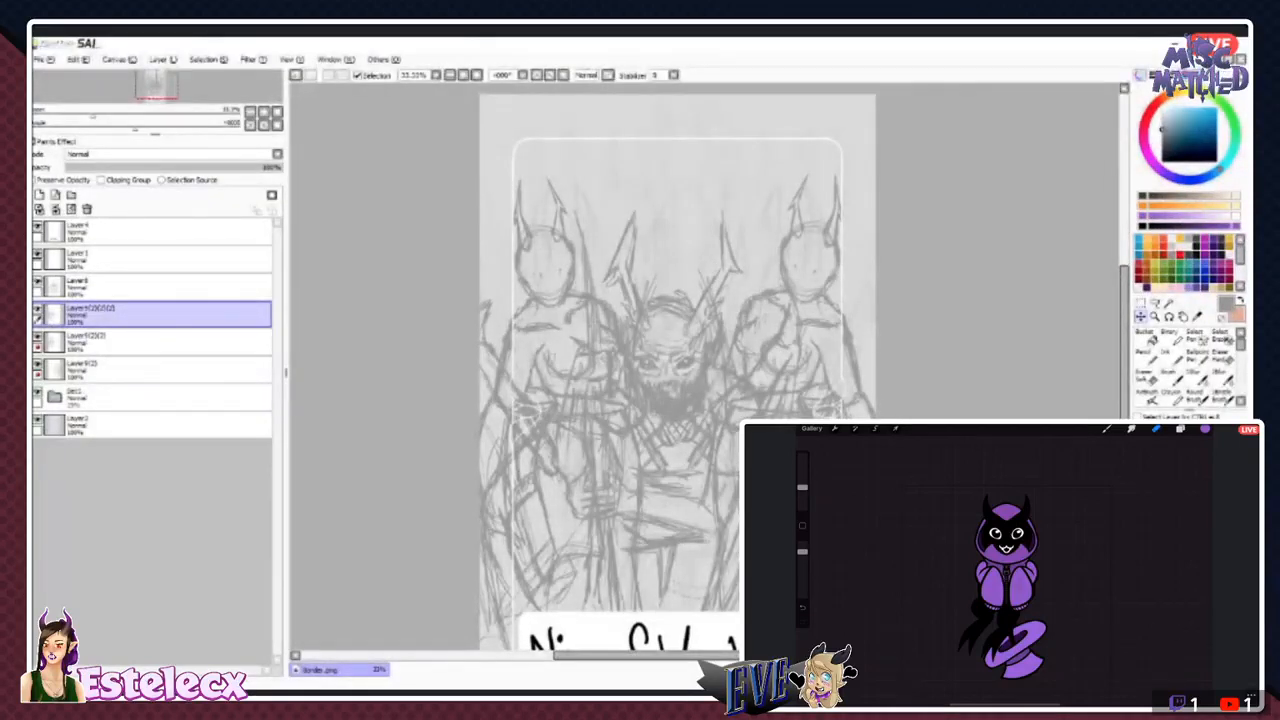
{"action": "left_click", "coordinate": [296, 75]}
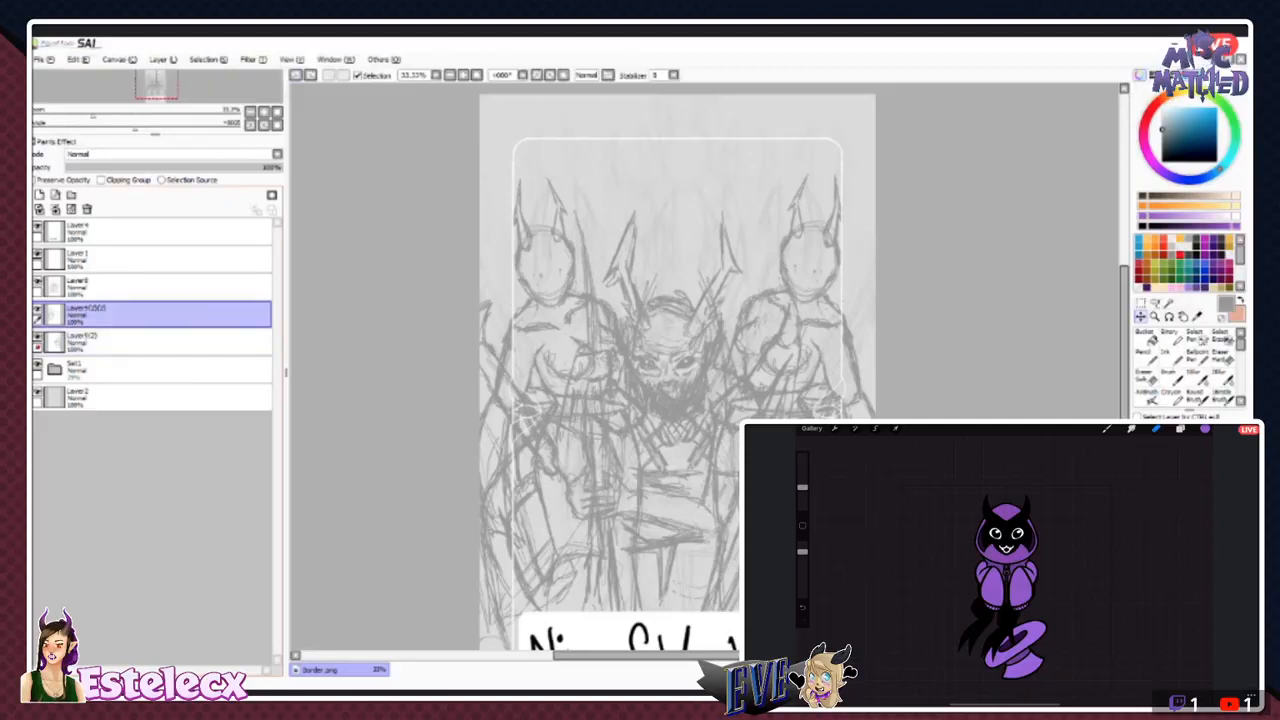
- Hide the left horned figure's layer and duplicate the right horned figure's layer
{"action": "left_click", "coordinate": [38, 309]}
{"action": "left_click", "coordinate": [90, 342]}
{"action": "left_click", "coordinate": [38, 337]}
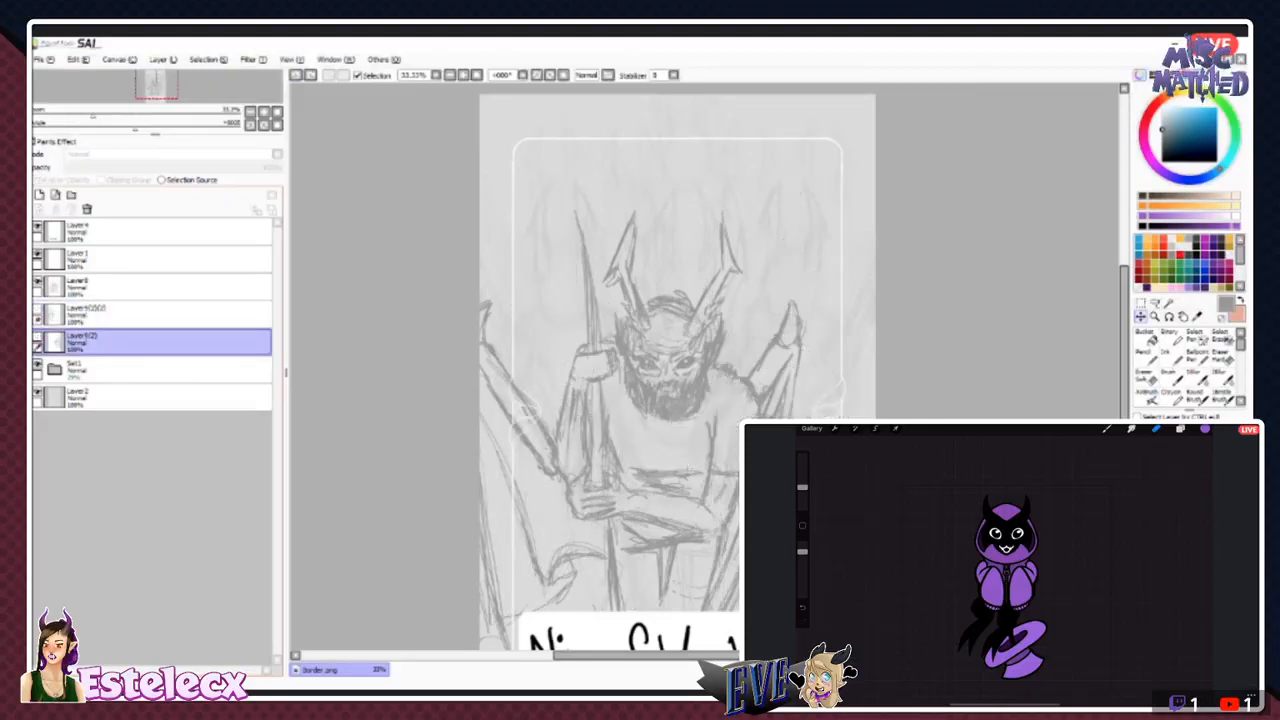
{"action": "left_click", "coordinate": [38, 337]}
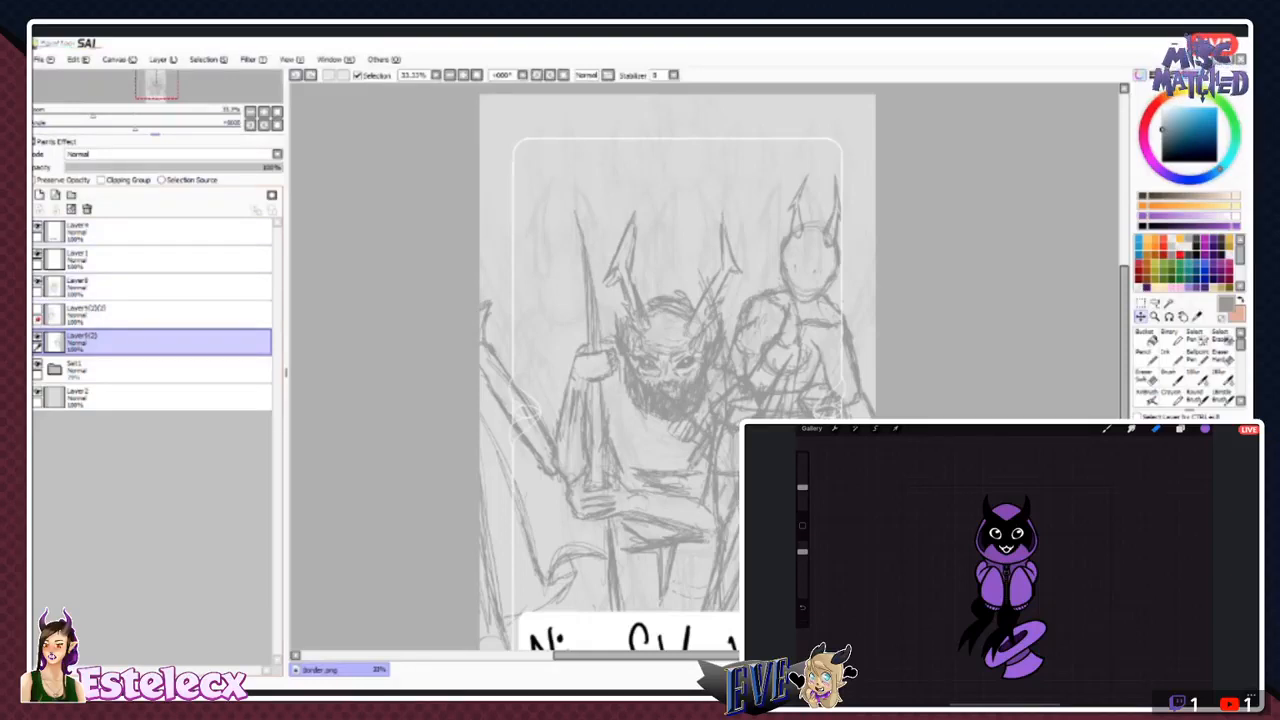
{"action": "left_click", "coordinate": [163, 60]}
{"action": "left_click", "coordinate": [190, 125]}
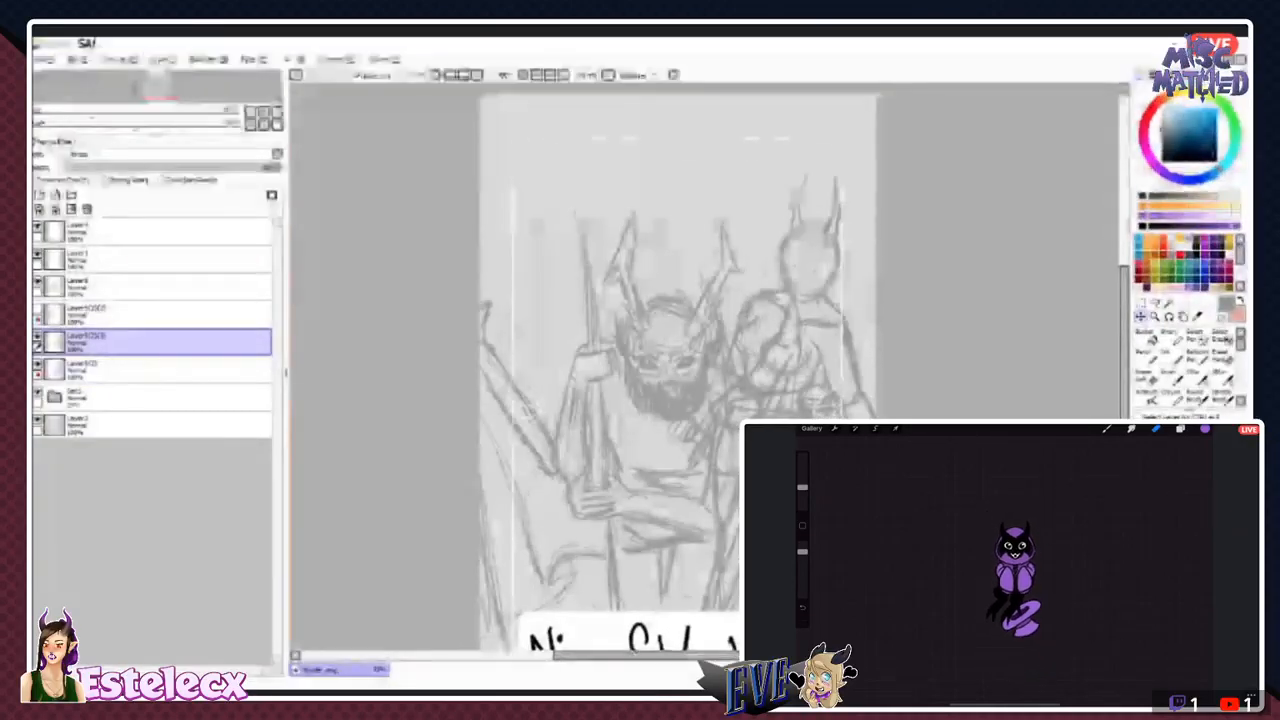
{"action": "key", "text": "ctrl+t"}
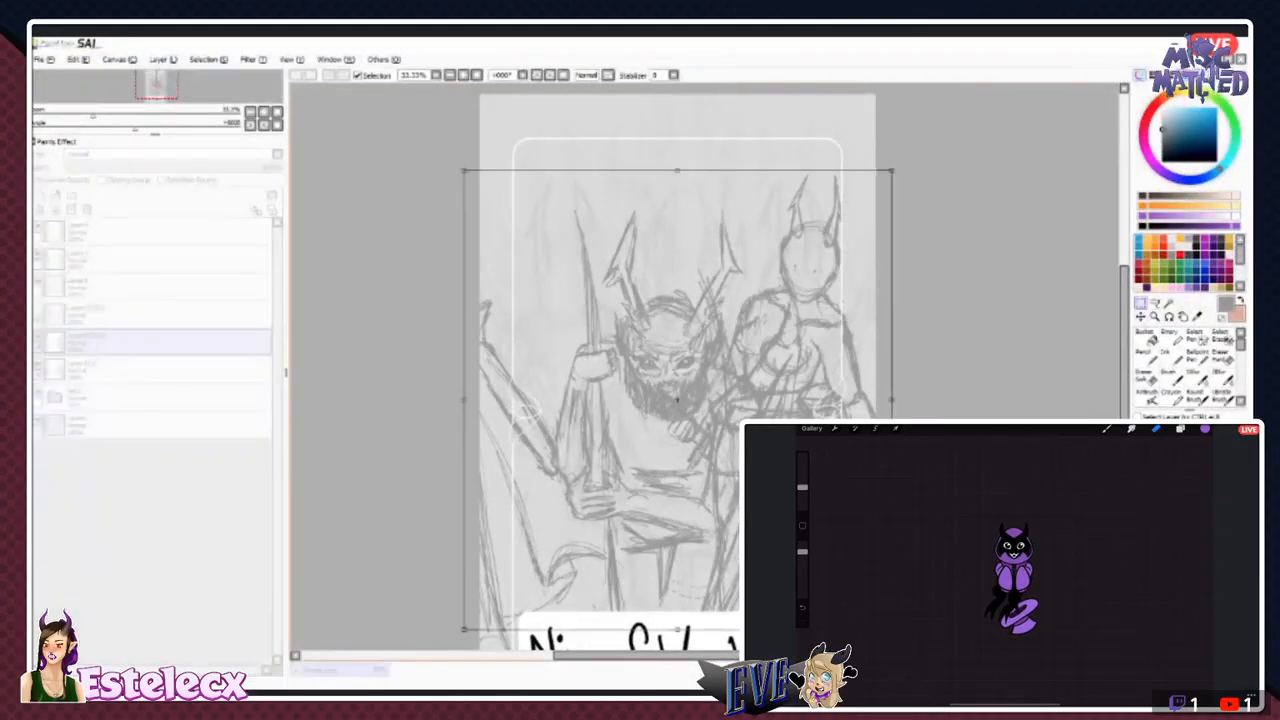
{"action": "left_click_drag", "start_coordinate": [677, 400], "coordinate": [616, 331]}
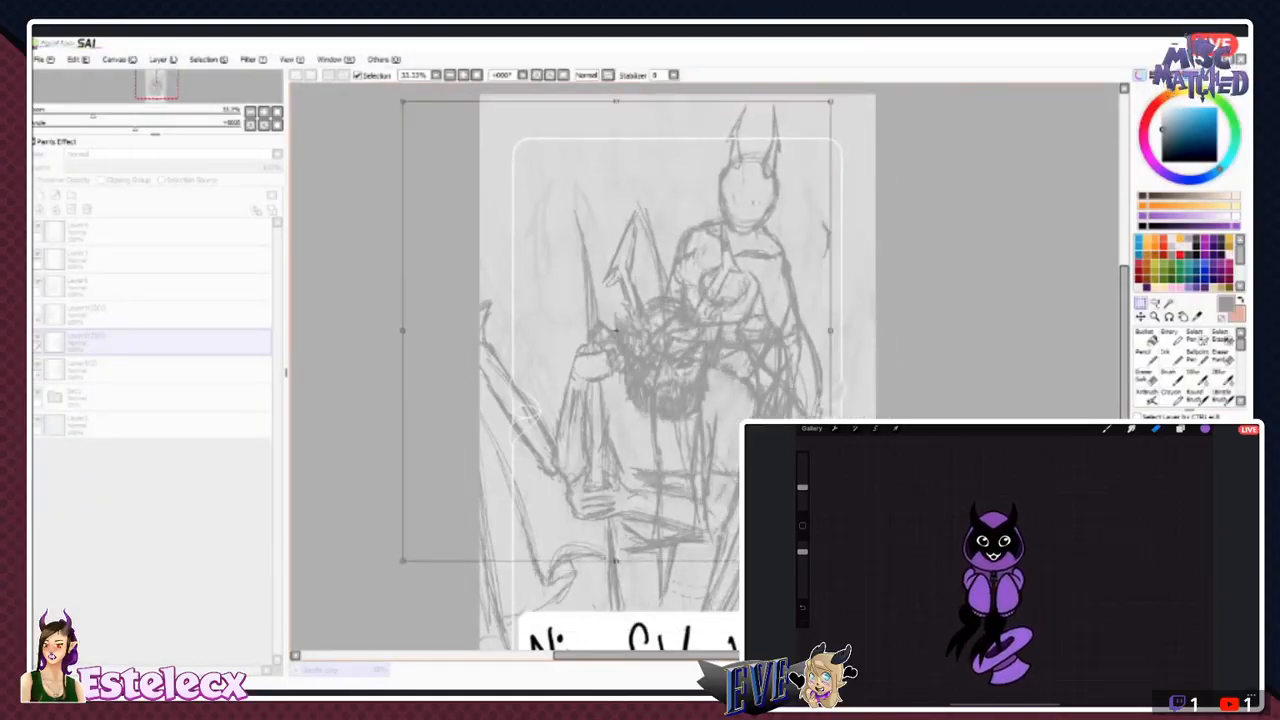
{"action": "key", "text": "Return"}
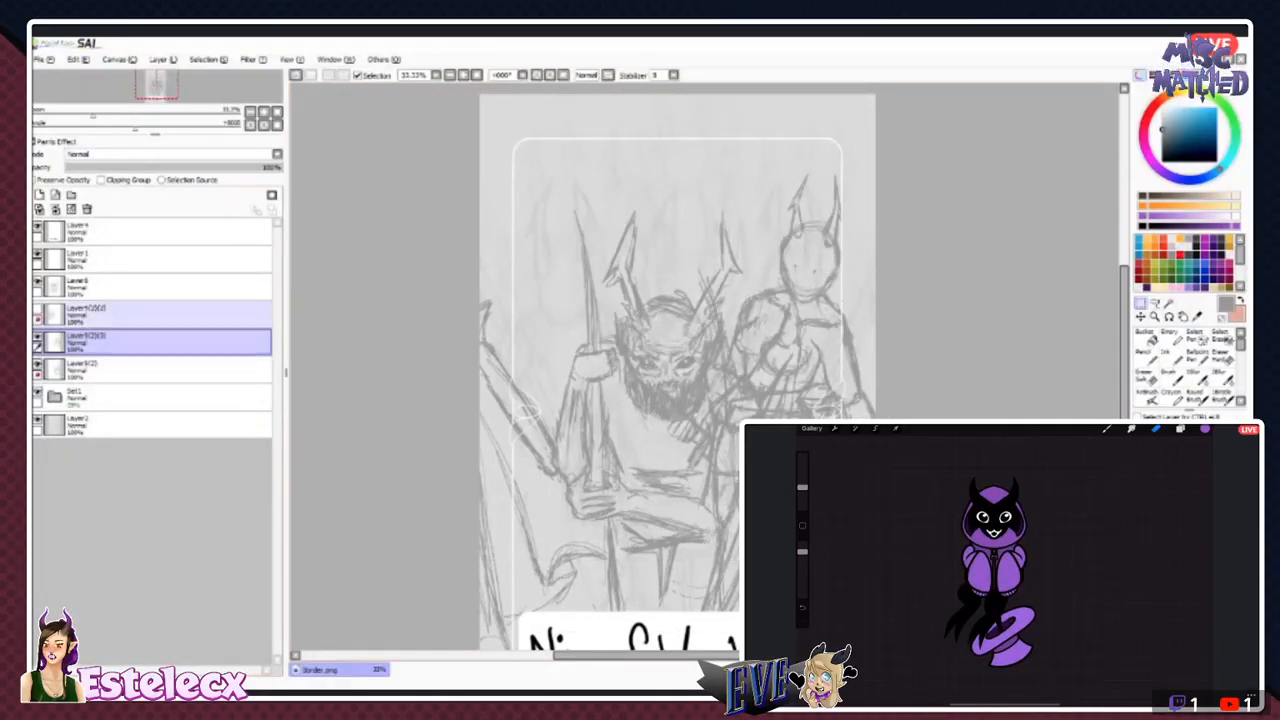
- Unlink the horned figure layers, then shrink the duplicate with a free transform and place it above and left of the right figure
{"action": "left_click", "coordinate": [170, 315]}
{"action": "left_click", "coordinate": [170, 342]}
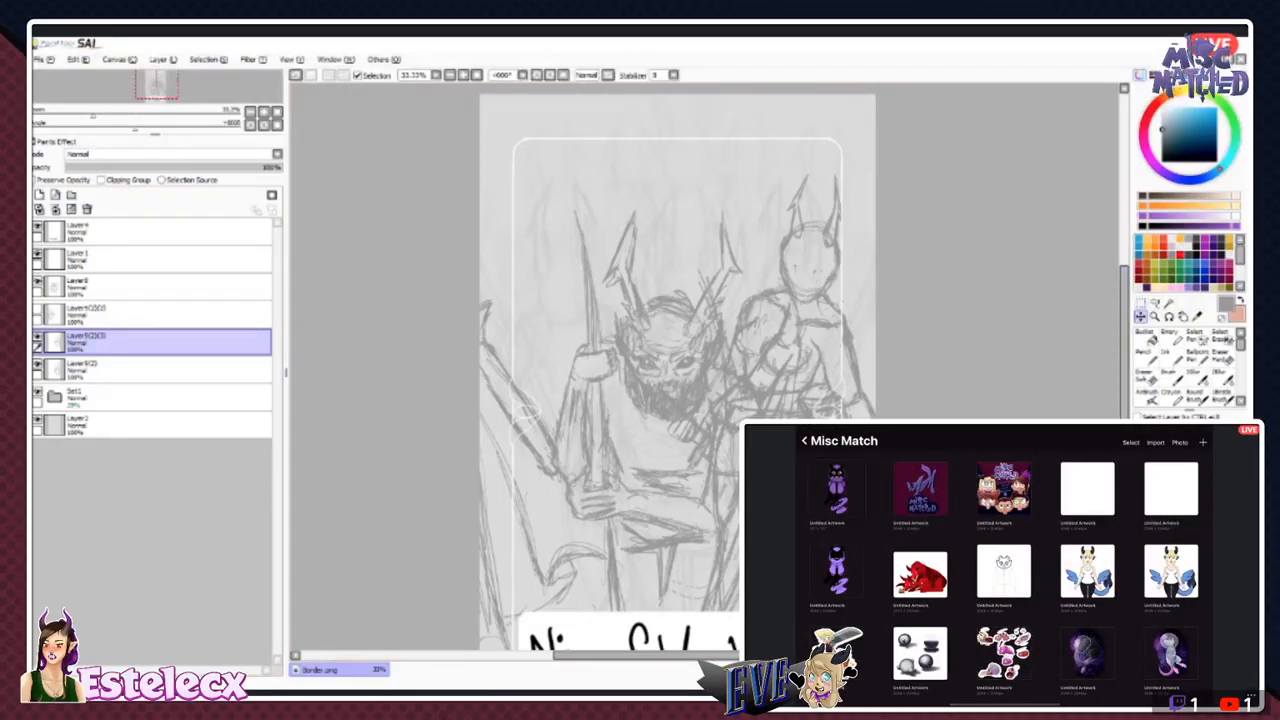
{"action": "key", "text": "ctrl+t"}
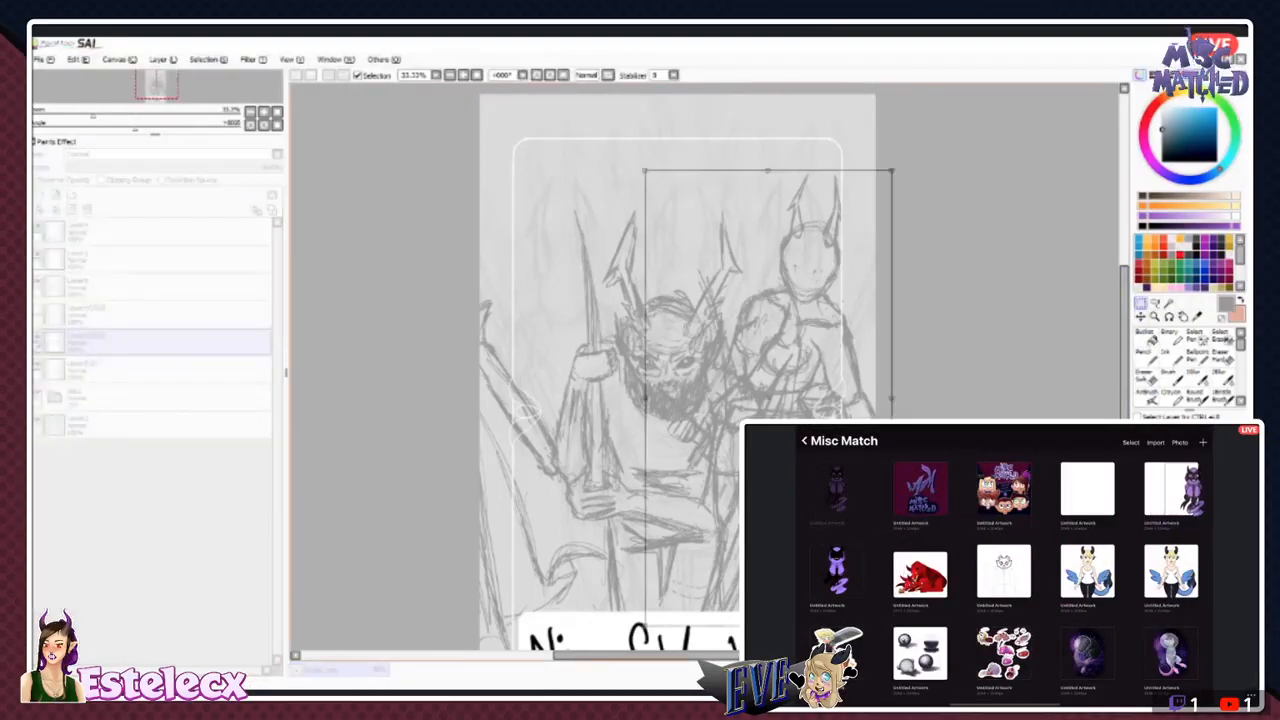
{"action": "left_click_drag", "start_coordinate": [645, 170], "coordinate": [683, 243]}
{"action": "mouse_move", "coordinate": [785, 375]}
{"action": "left_mouse_down"}
{"action": "mouse_move", "coordinate": [687, 212]}
{"action": "mouse_move", "coordinate": [783, 410]}
{"action": "mouse_move", "coordinate": [793, 488]}
{"action": "mouse_move", "coordinate": [716, 184]}
{"action": "mouse_move", "coordinate": [725, 226]}
{"action": "left_mouse_up"}
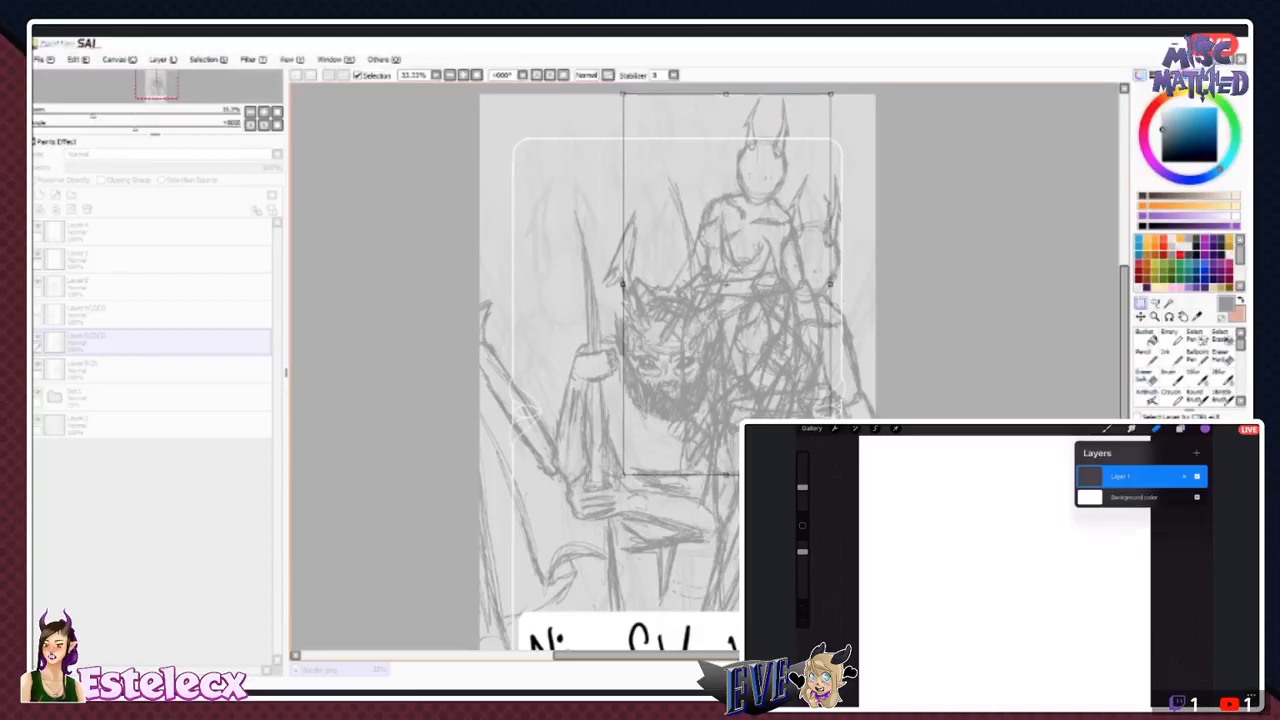
{"action": "key", "text": "Return"}
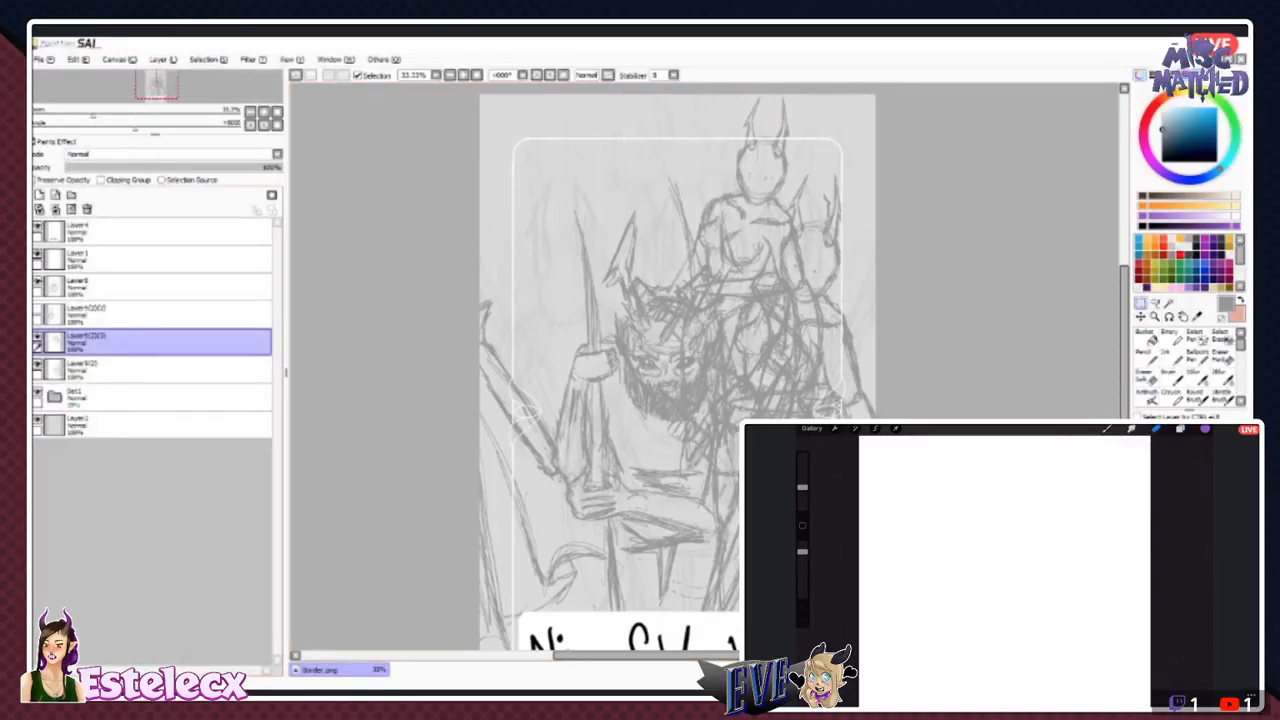
- Show the left horned figure's layer again and move the smaller copy's layer beneath the right figure's layer
{"action": "left_click", "coordinate": [38, 364]}
{"action": "left_click", "coordinate": [38, 364]}
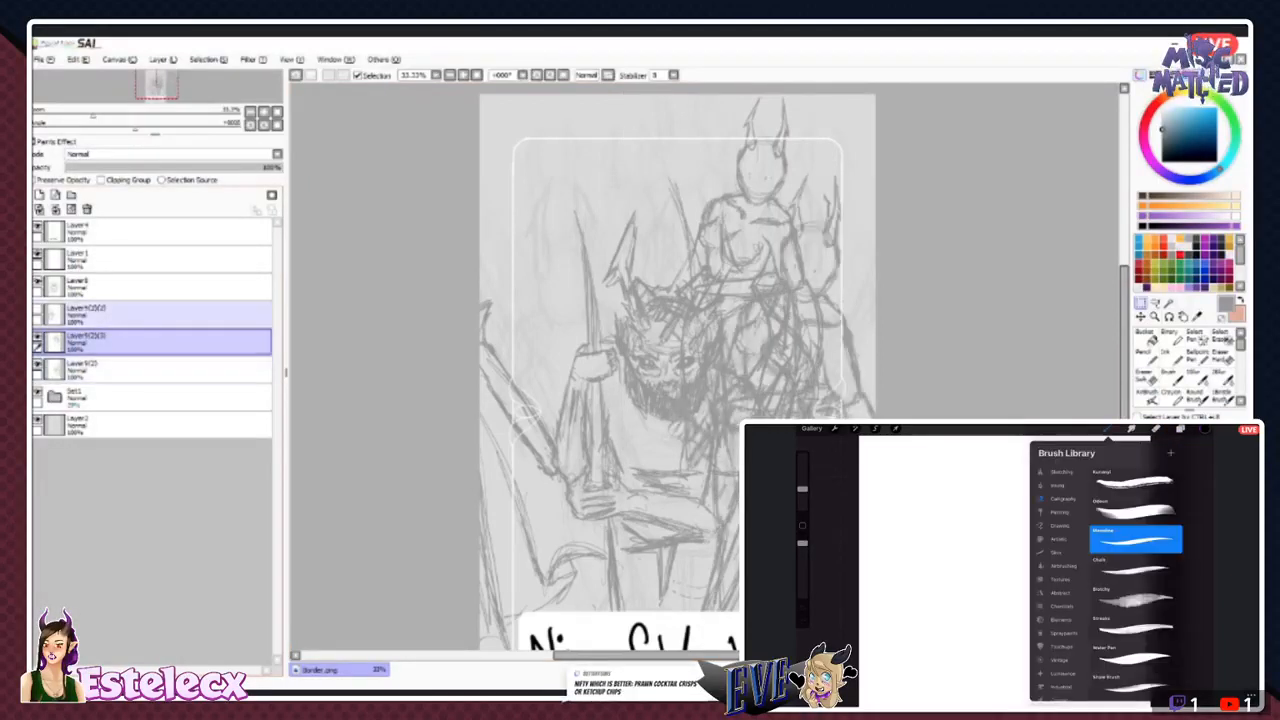
{"action": "left_click", "coordinate": [38, 310]}
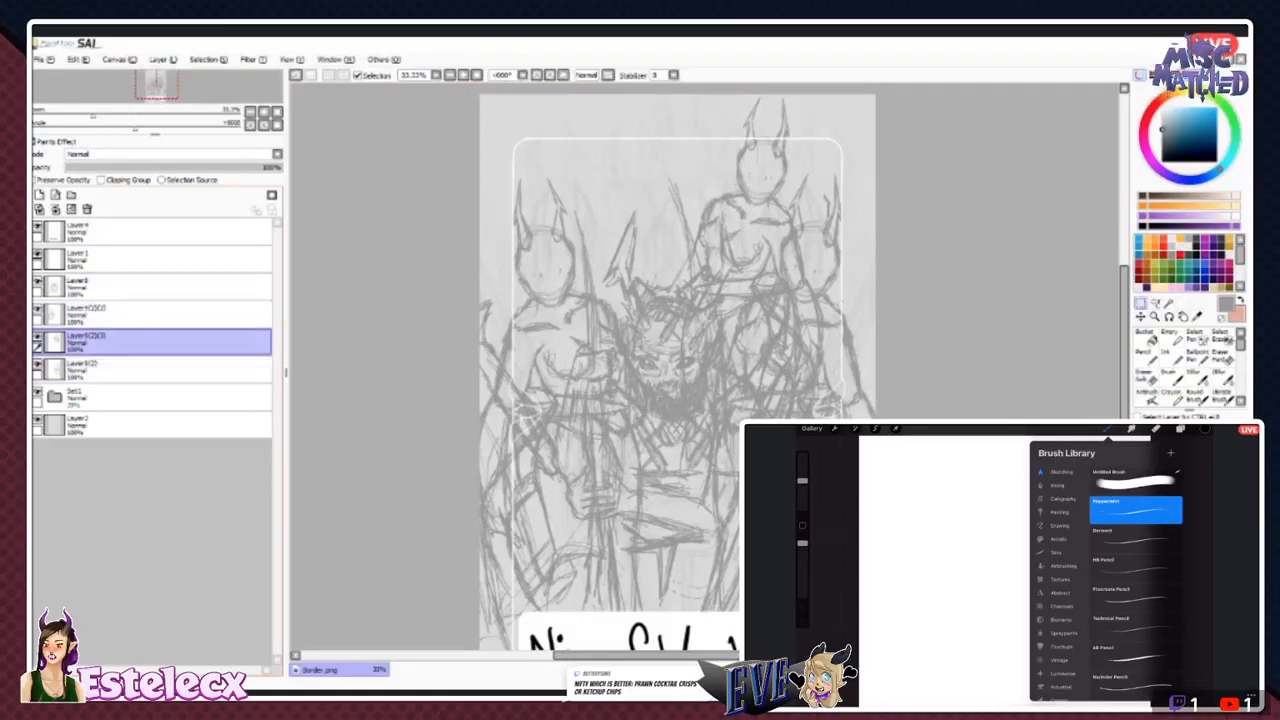
{"action": "left_click_drag", "start_coordinate": [130, 343], "coordinate": [130, 379]}
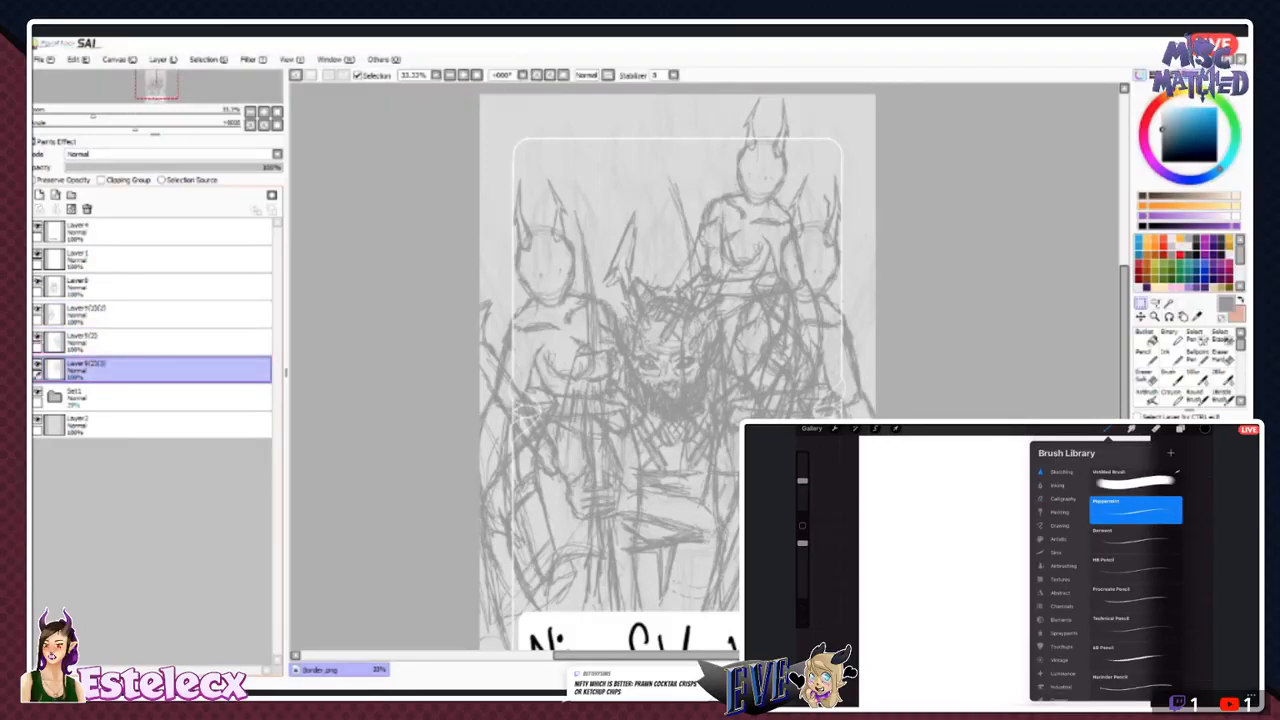
{"action": "left_click", "coordinate": [130, 315]}
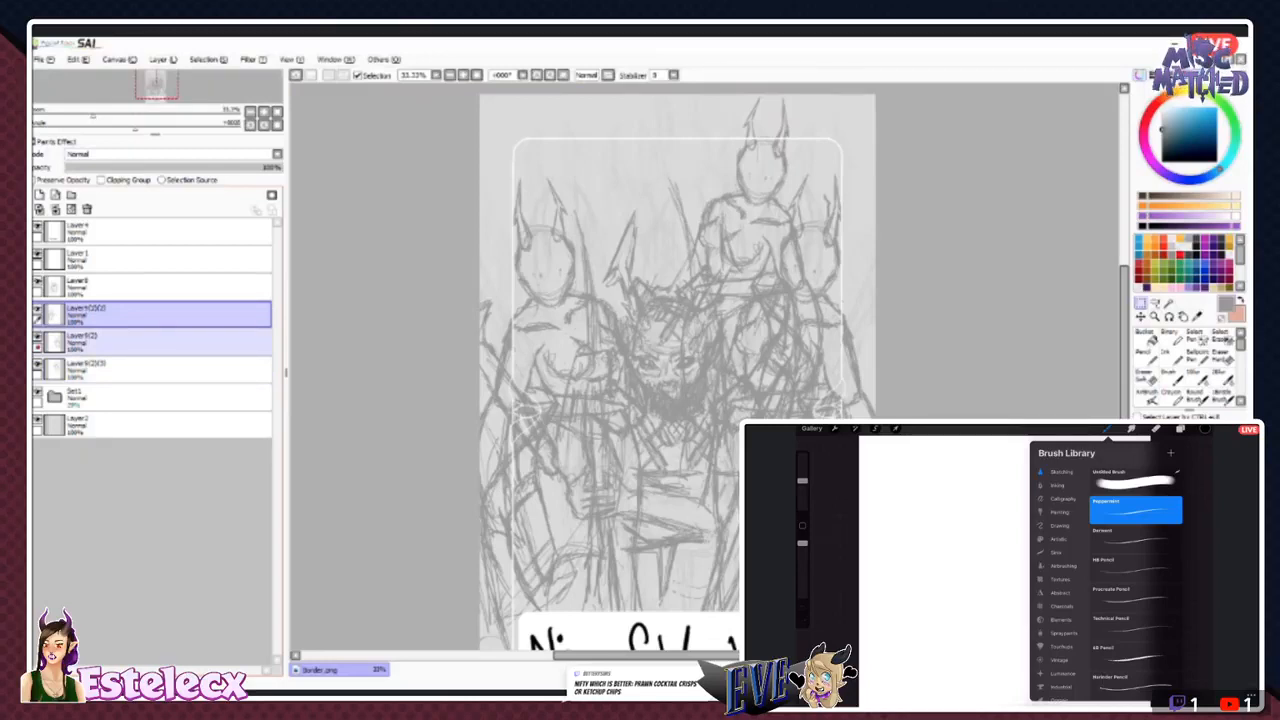
- Set the right front horned figure's layer opacity to 80% and the smaller rear figure's layer opacity to 60%
{"action": "left_click", "coordinate": [130, 343]}
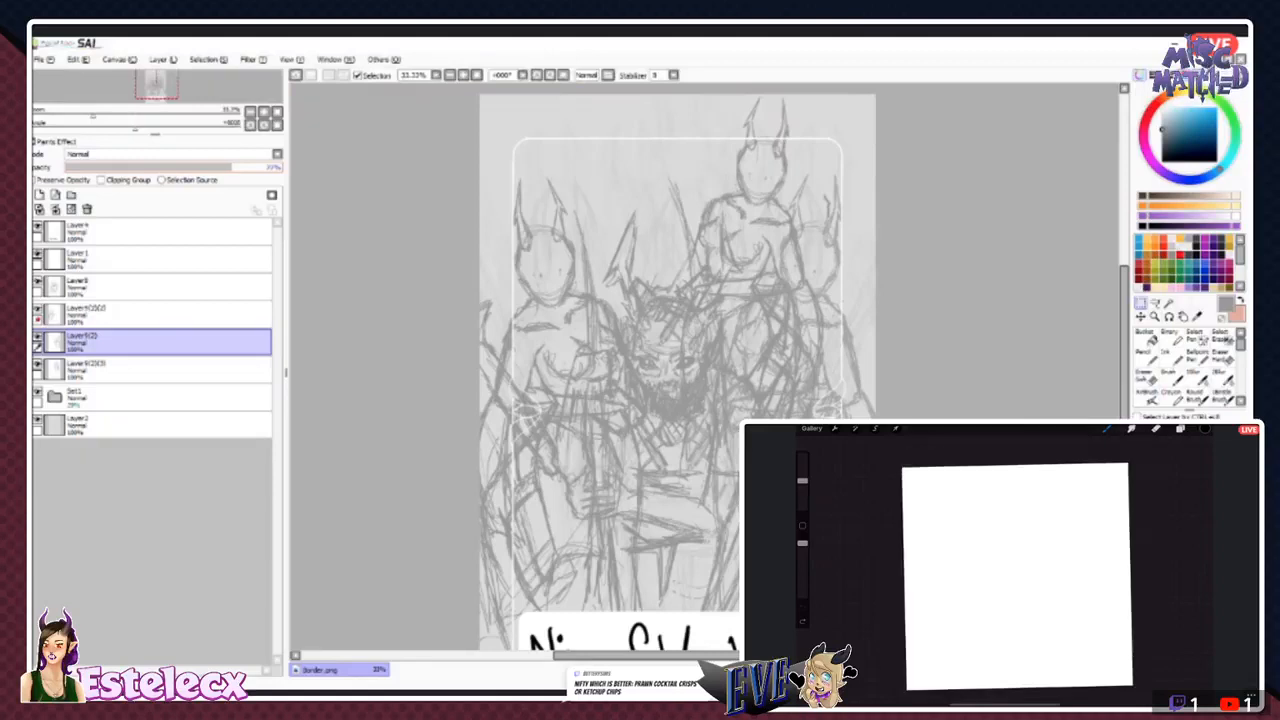
{"action": "left_click_drag", "start_coordinate": [231, 167], "coordinate": [238, 167]}
{"action": "left_click", "coordinate": [130, 371]}
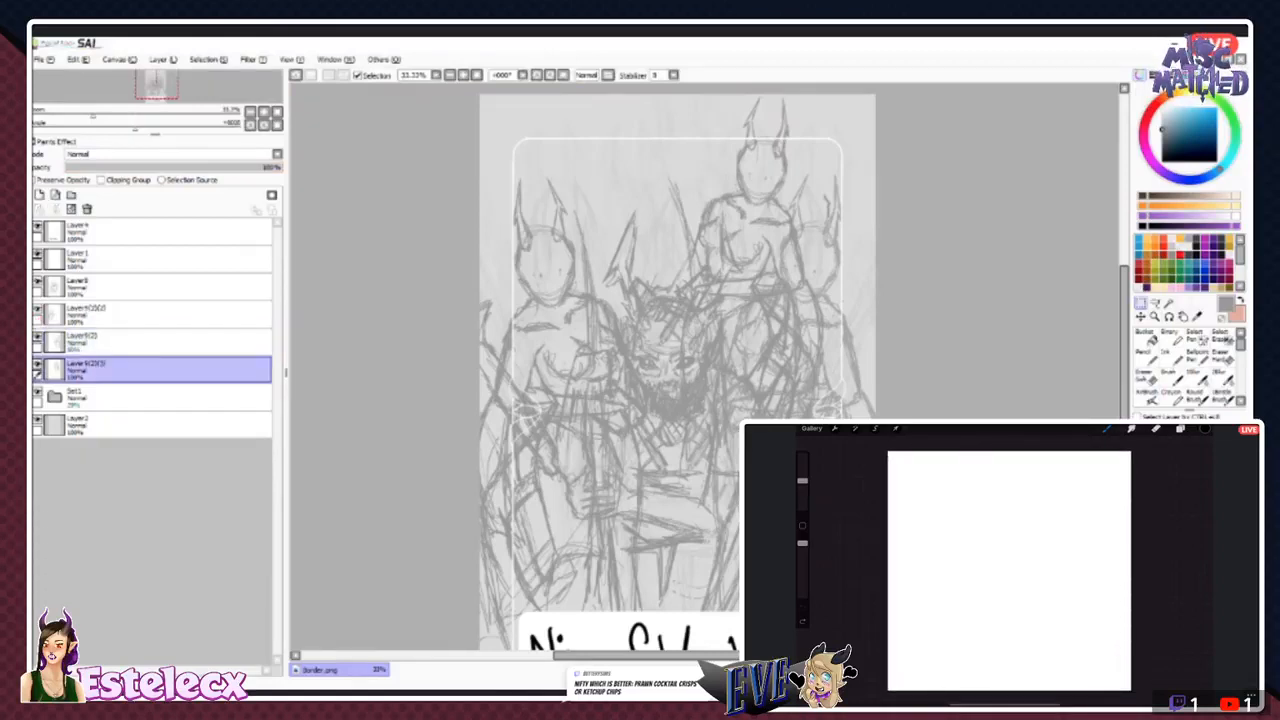
{"action": "left_click_drag", "start_coordinate": [204, 167], "coordinate": [199, 167]}
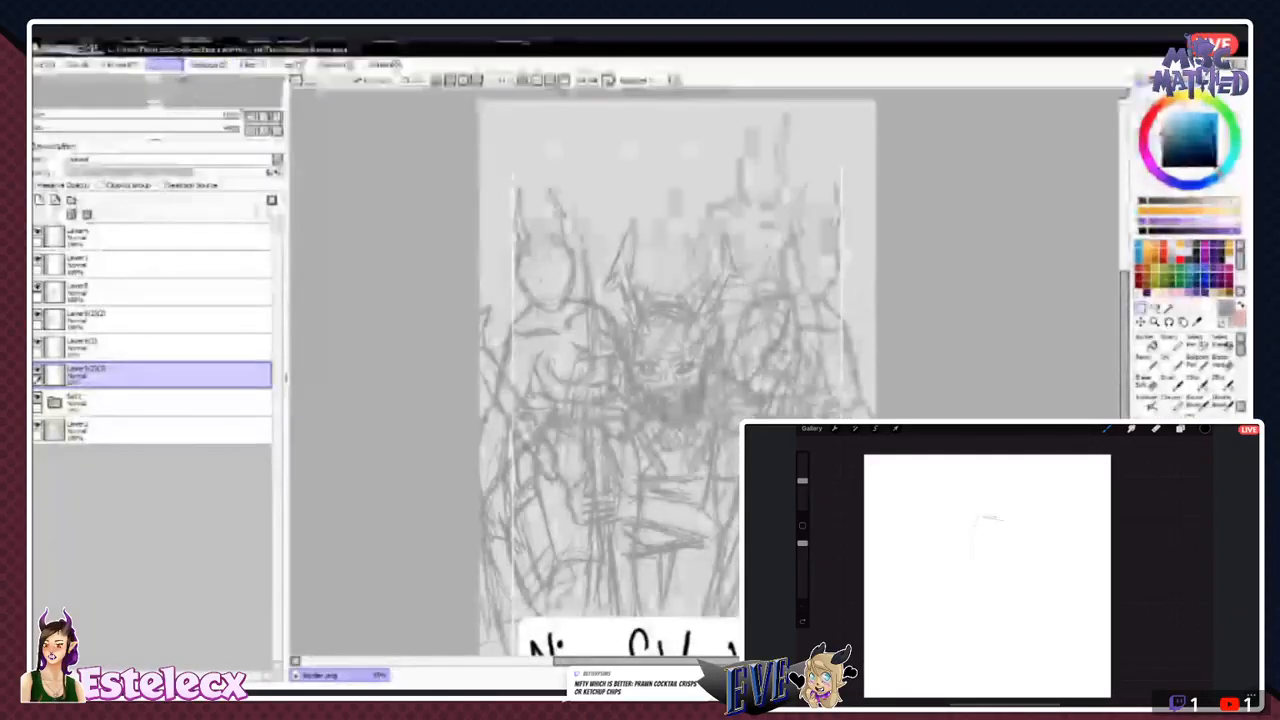
- Duplicate the smaller rear horned figure and move the copy to the card's upper-left corner, behind the left front figure
{"action": "left_click", "coordinate": [190, 140]}
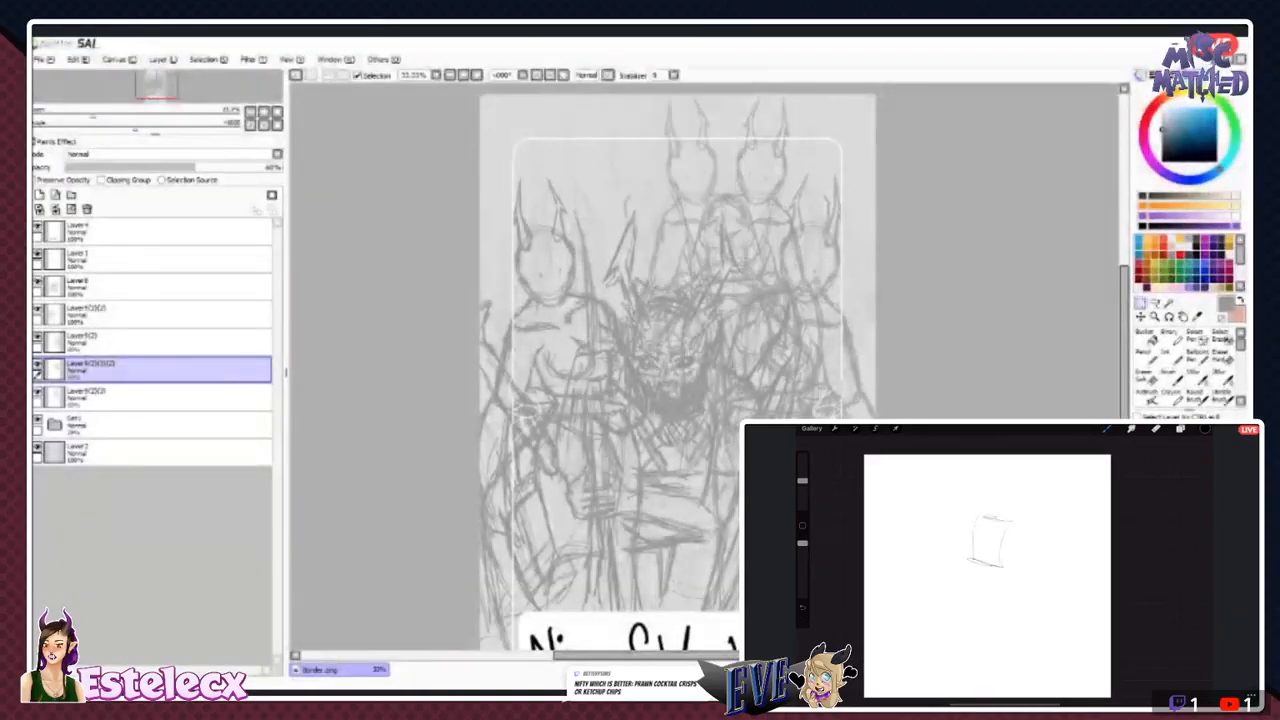
{"action": "left_click_drag", "start_coordinate": [700, 280], "coordinate": [597, 281]}
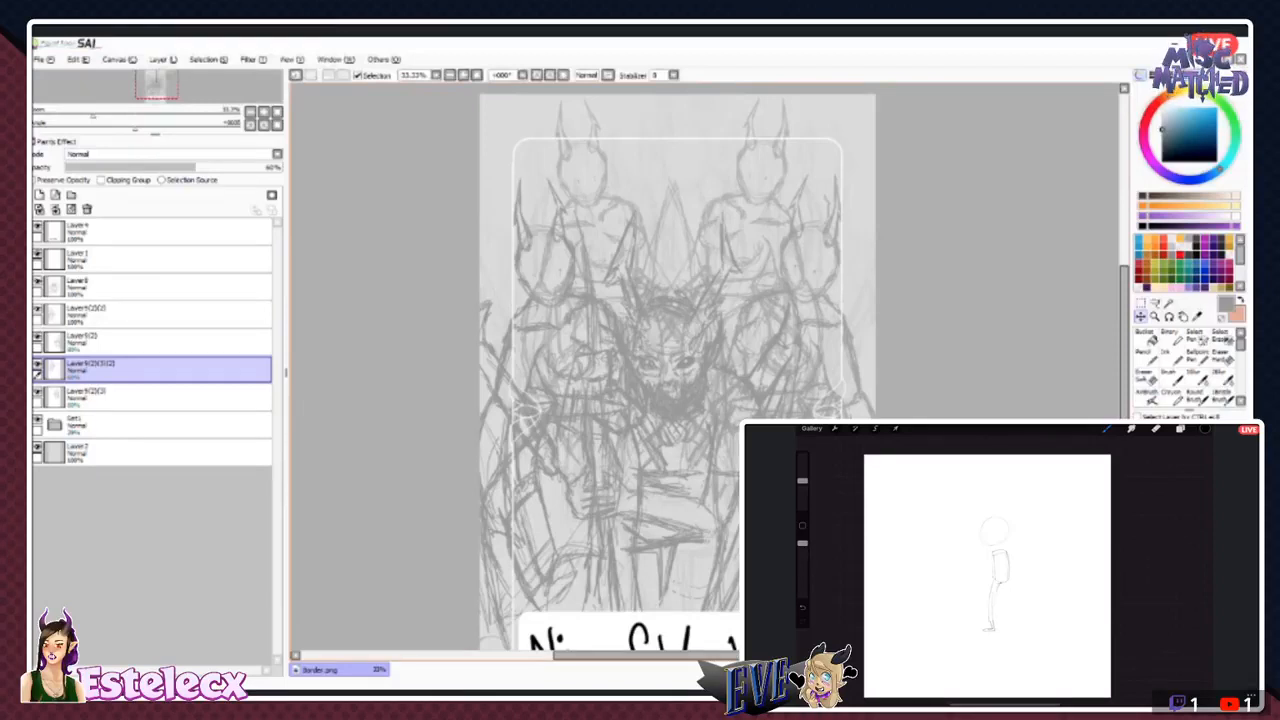
{"action": "mouse_move", "coordinate": [600, 240]}
{"action": "left_mouse_down"}
{"action": "mouse_move", "coordinate": [611, 240]}
{"action": "mouse_move", "coordinate": [540, 241]}
{"action": "left_mouse_up"}
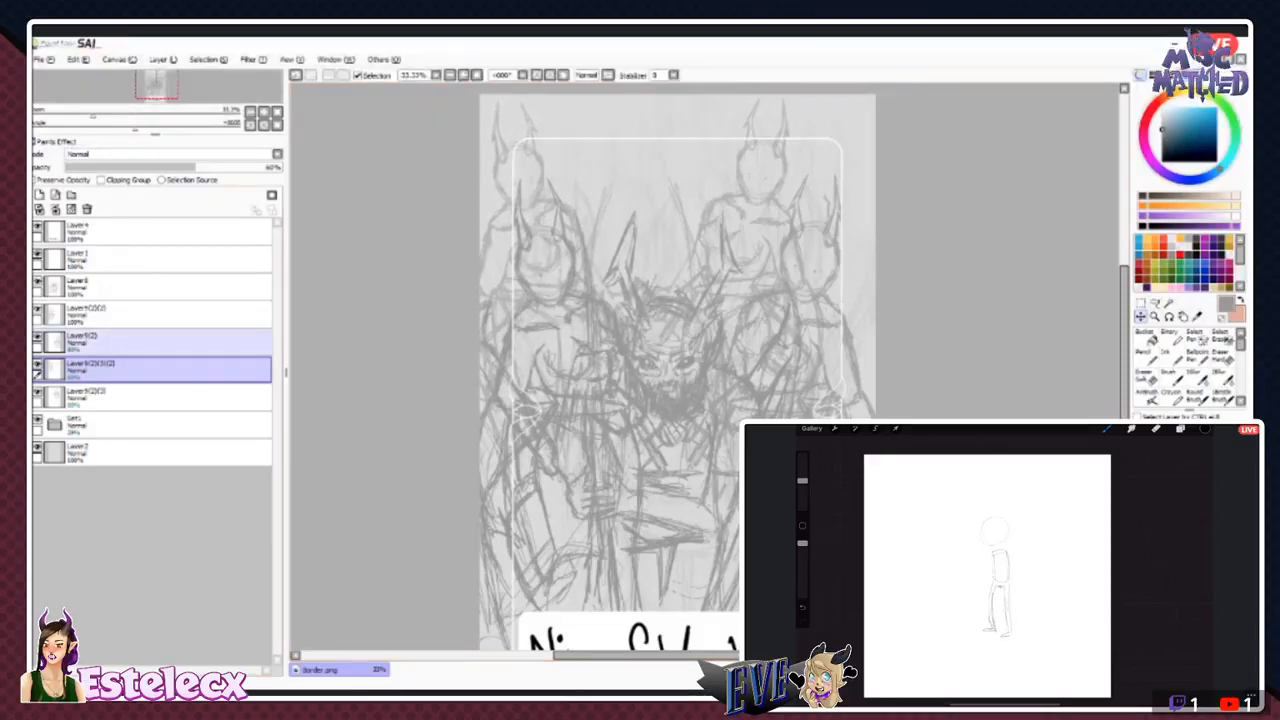
- Identify the upper-right smaller figure's layer by toggling visibility and move that figure to the top centre, behind the bearded figure
{"action": "left_click", "coordinate": [120, 342]}
{"action": "left_click", "coordinate": [38, 337]}
{"action": "left_click", "coordinate": [38, 337]}
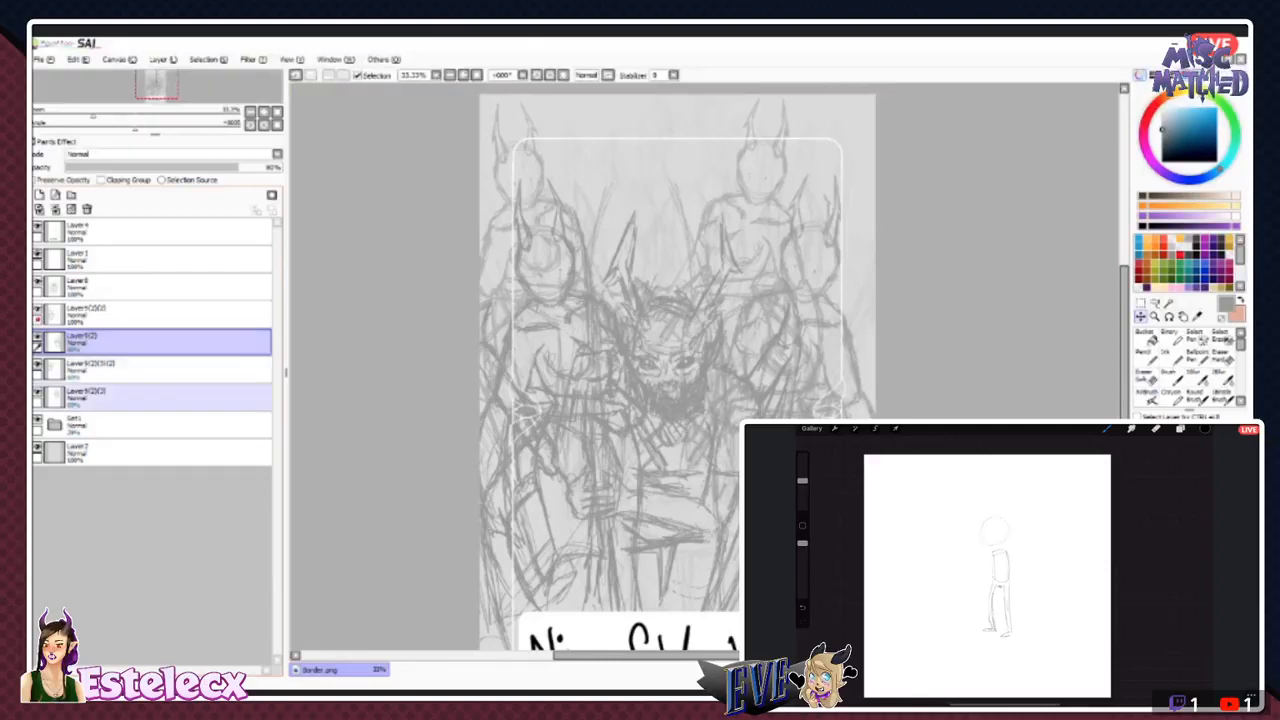
{"action": "left_click", "coordinate": [120, 397]}
{"action": "left_click", "coordinate": [38, 392]}
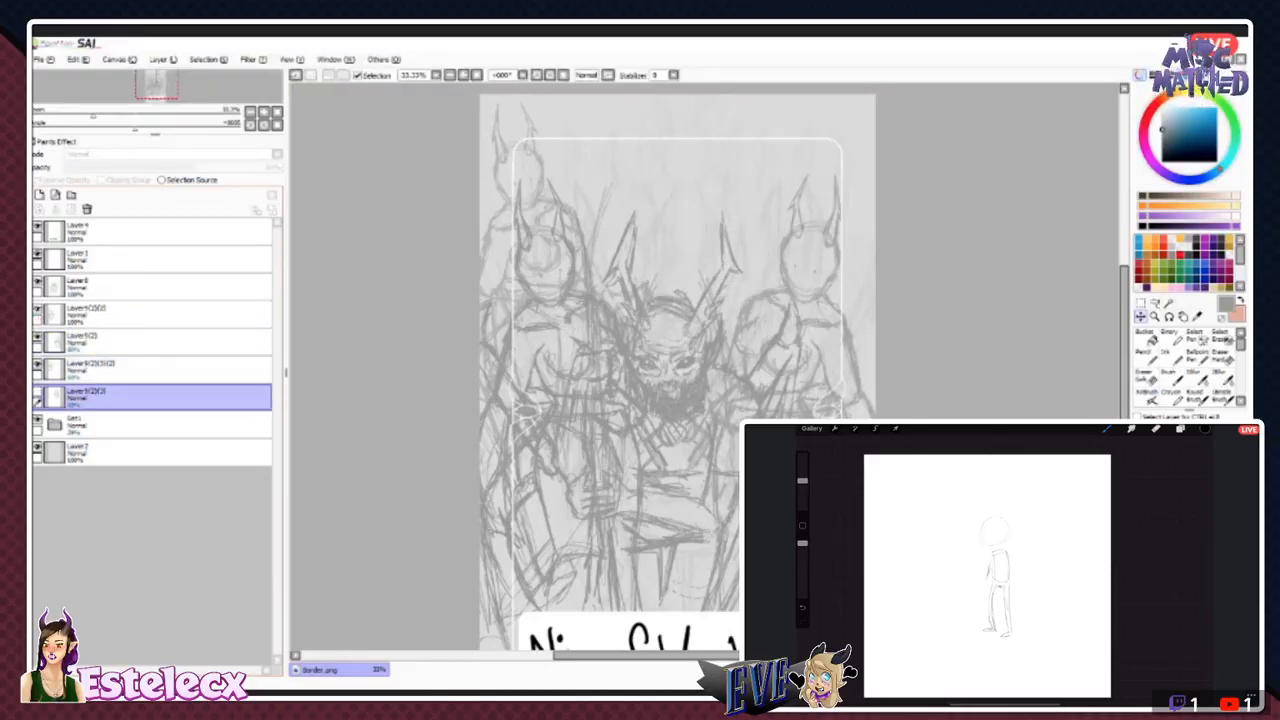
{"action": "left_click", "coordinate": [38, 392]}
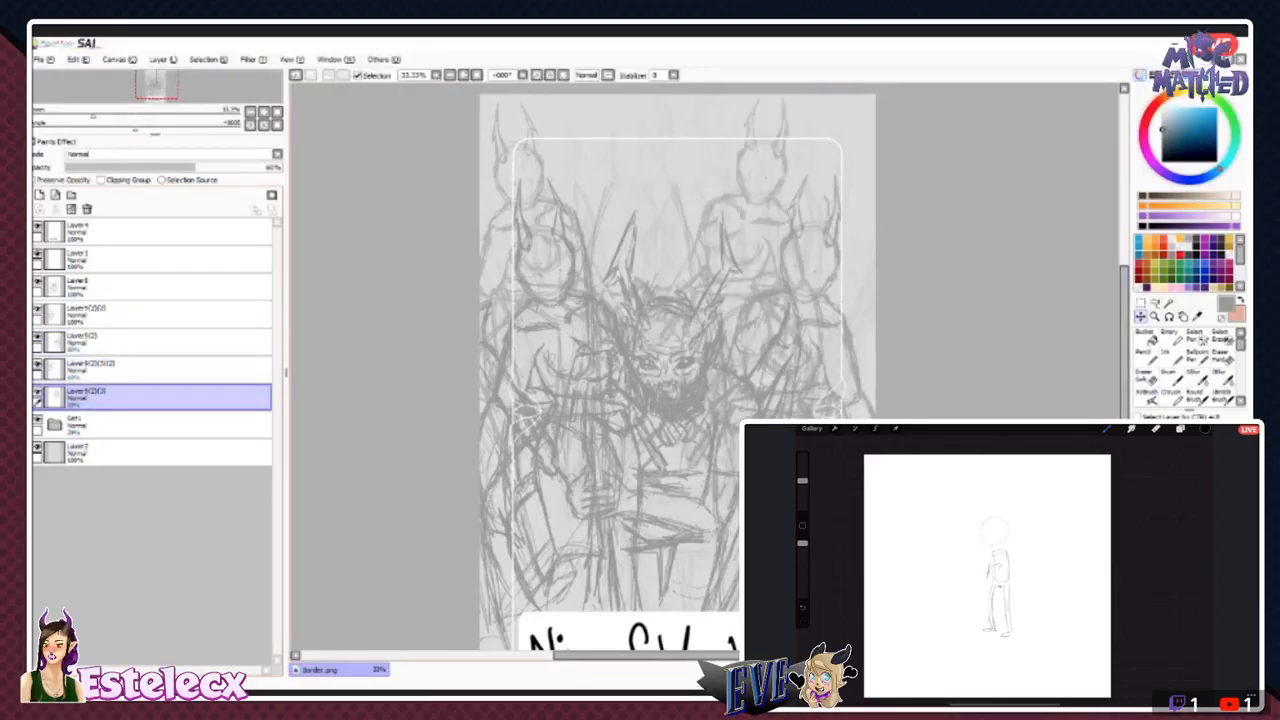
{"action": "mouse_move", "coordinate": [762, 230]}
{"action": "left_mouse_down"}
{"action": "mouse_move", "coordinate": [649, 225]}
{"action": "mouse_move", "coordinate": [661, 231]}
{"action": "left_mouse_up"}
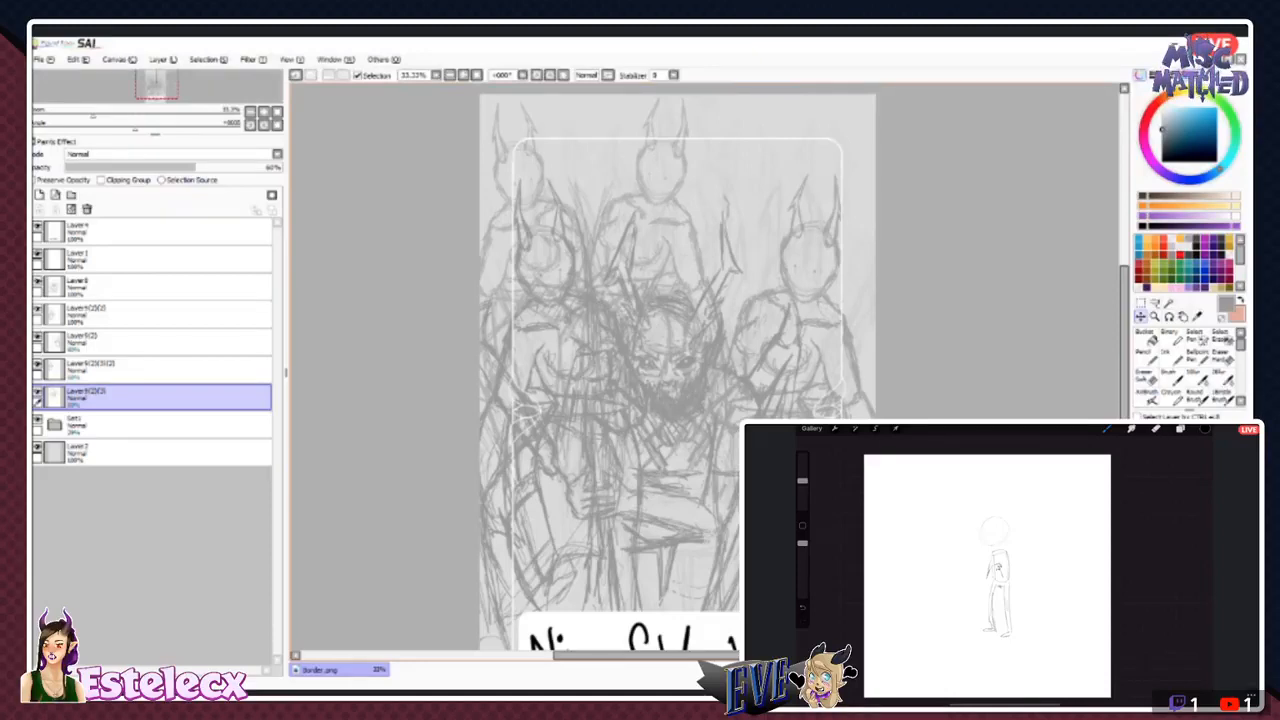
- Merge the two smaller rear figures' layers at 100% opacity and set the merged layer's opacity to 60%
{"action": "left_click", "coordinate": [150, 370]}
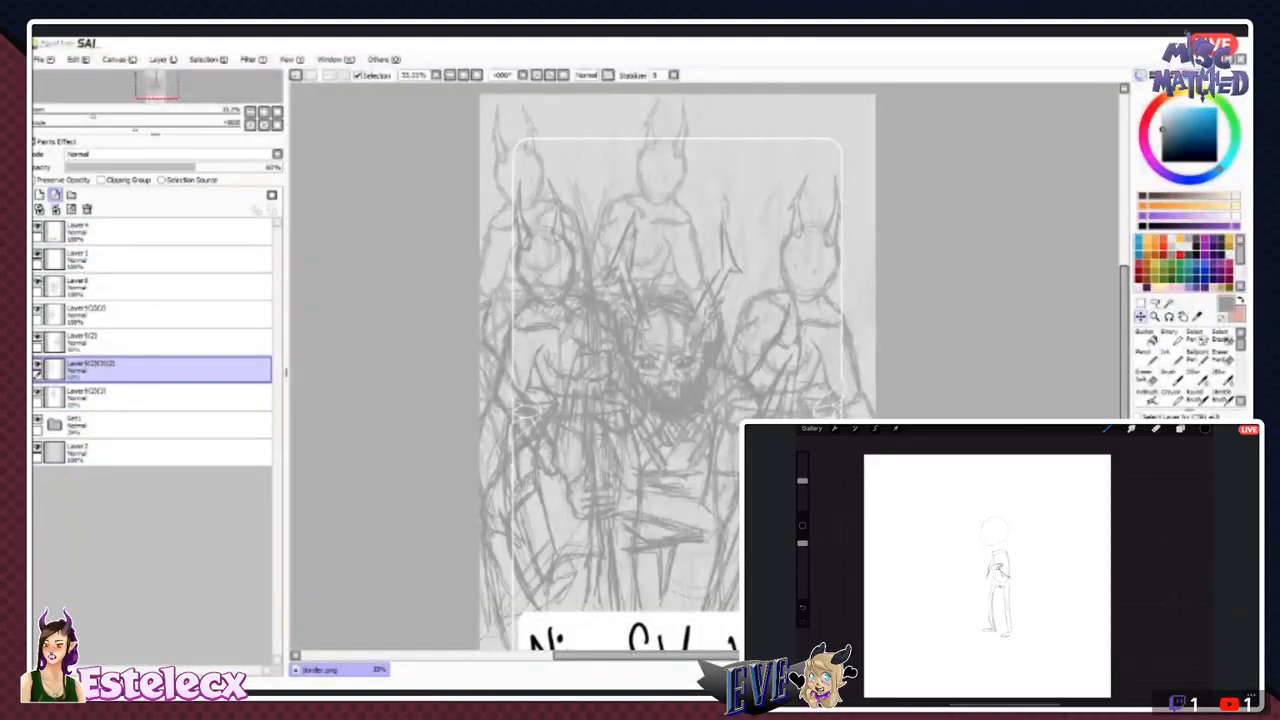
{"action": "left_click", "coordinate": [56, 209]}
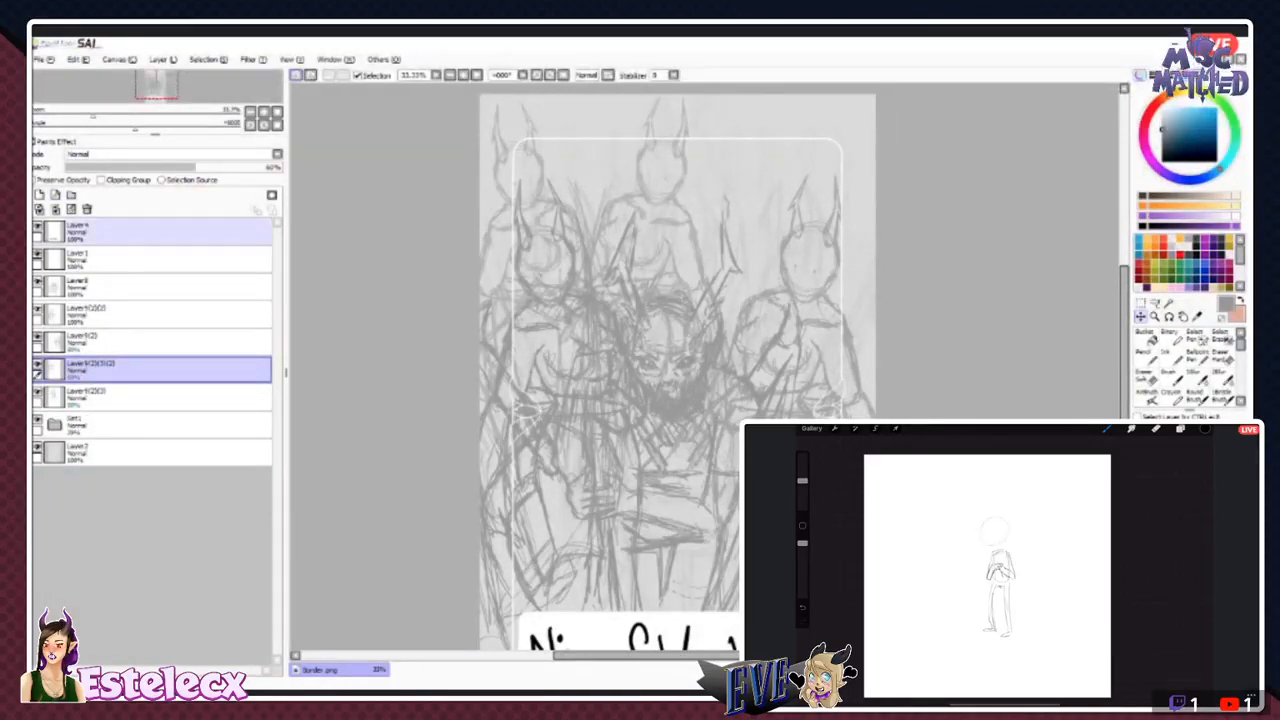
{"action": "left_click", "coordinate": [261, 167]}
{"action": "left_click", "coordinate": [160, 398]}
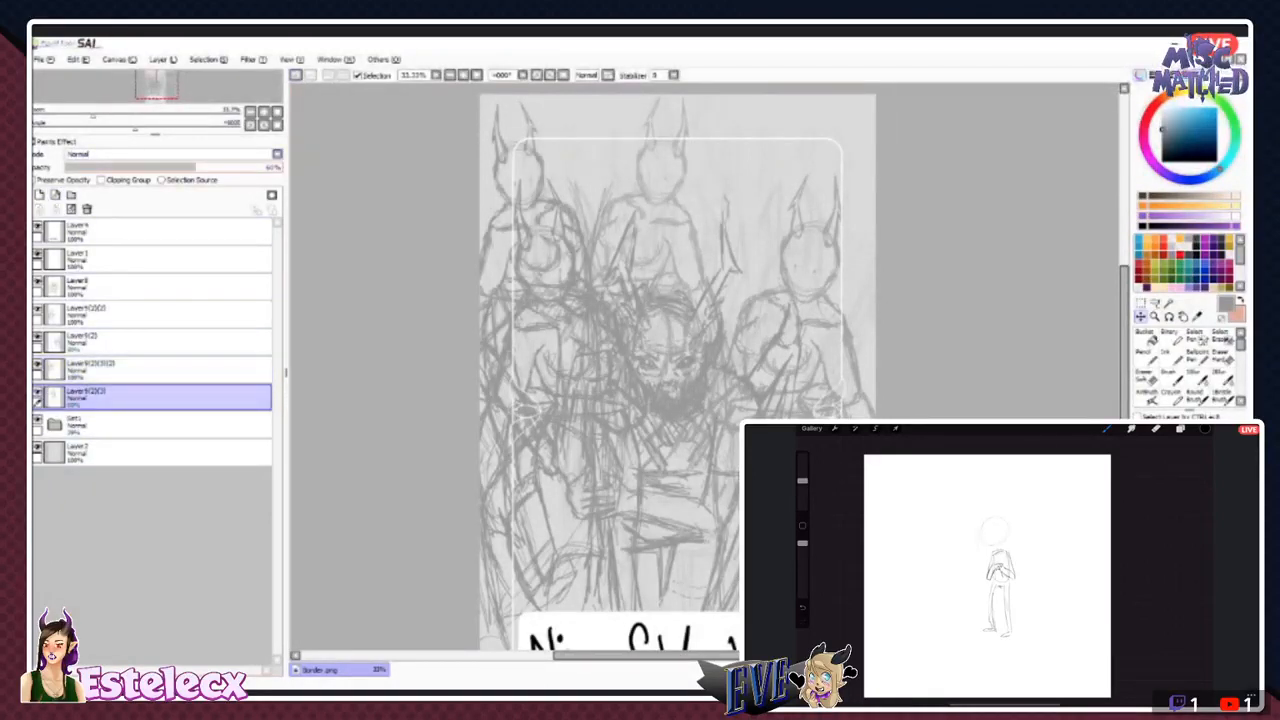
{"action": "left_click", "coordinate": [270, 167]}
{"action": "left_click", "coordinate": [160, 370]}
{"action": "left_click", "coordinate": [56, 209]}
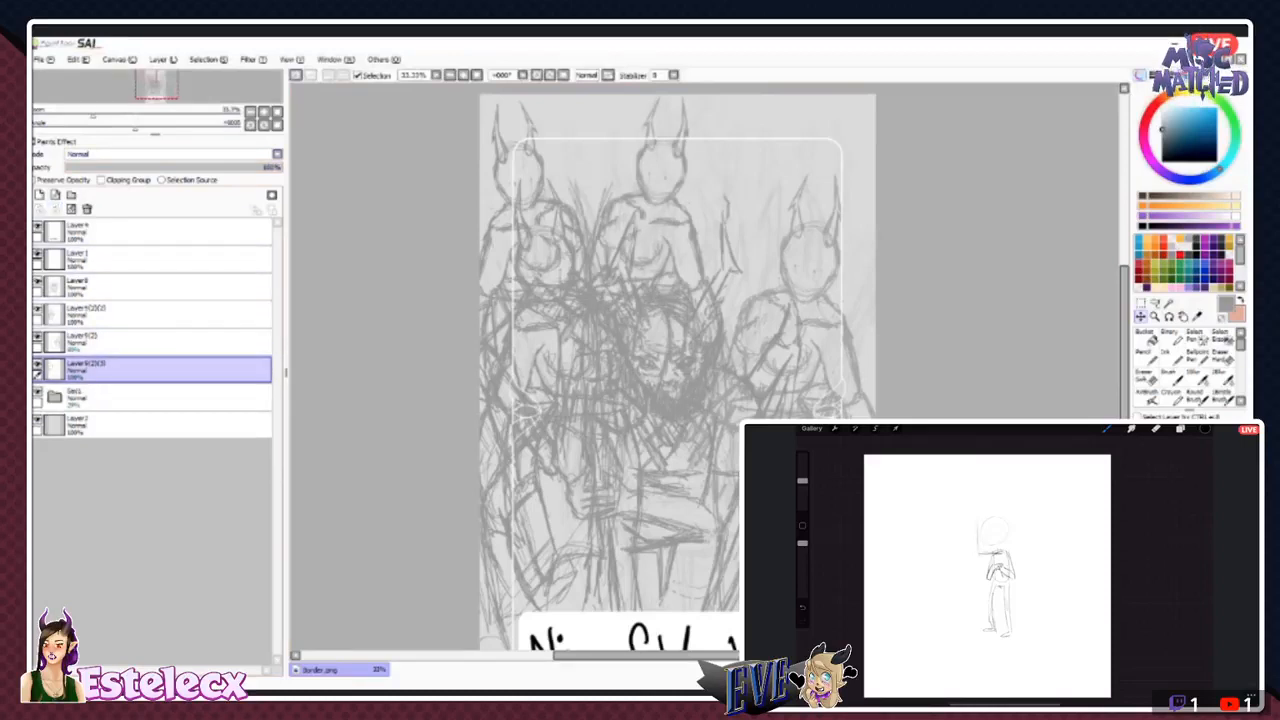
{"action": "left_click", "coordinate": [138, 167]}
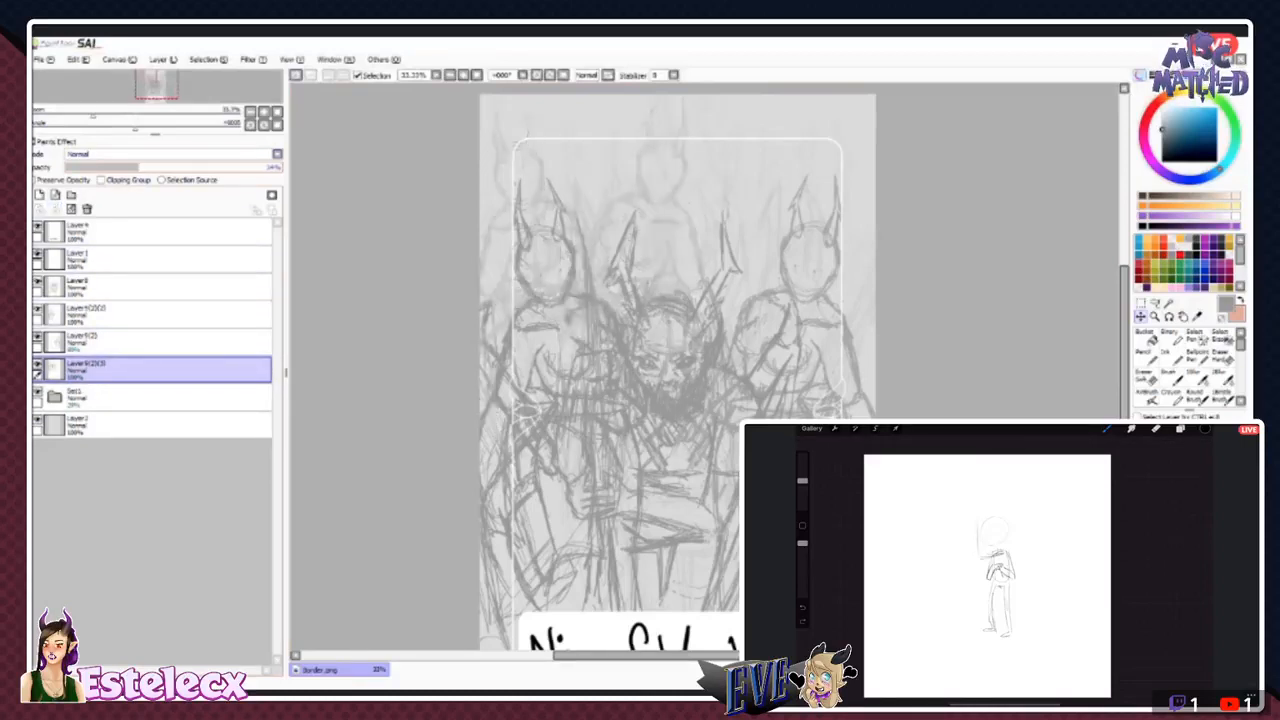
{"action": "left_click_drag", "start_coordinate": [138, 167], "coordinate": [203, 167]}
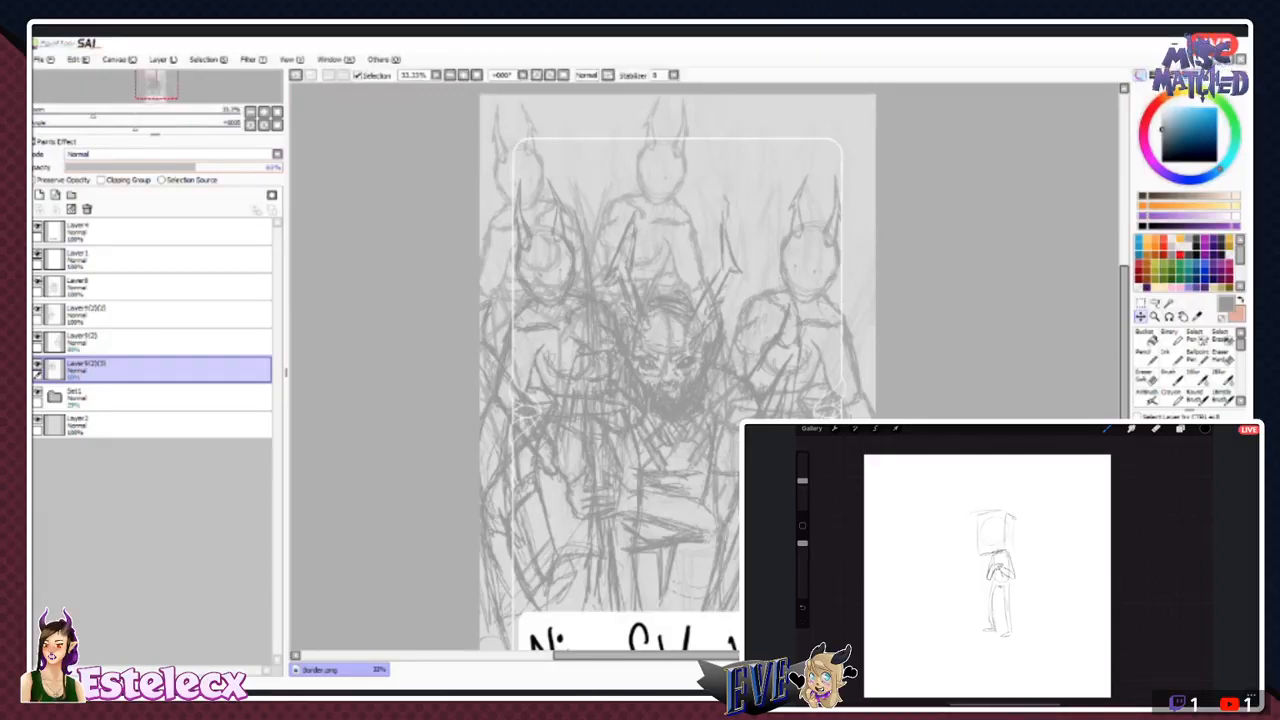
- Duplicate the merged pair of rear figures and shift the copy right so the four heads alternate evenly
{"action": "left_click", "coordinate": [150, 342], "text": "ctrl"}
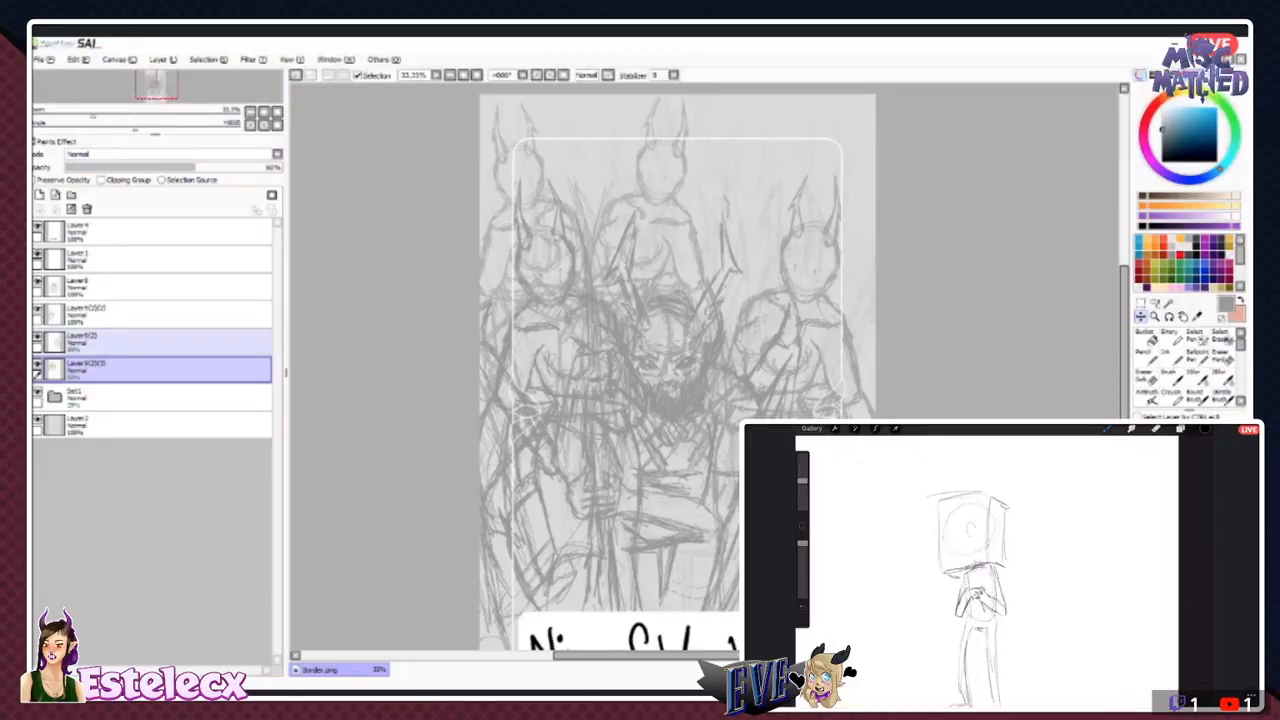
{"action": "left_click", "coordinate": [150, 370]}
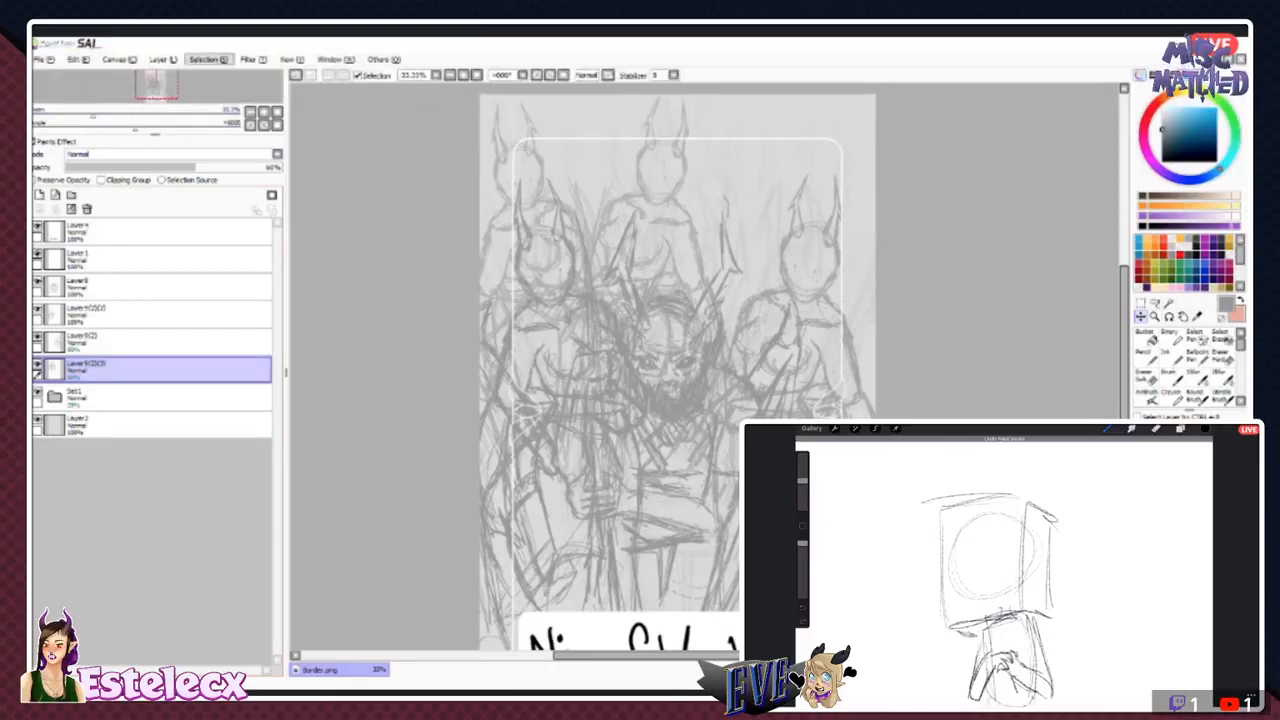
{"action": "left_click", "coordinate": [190, 130]}
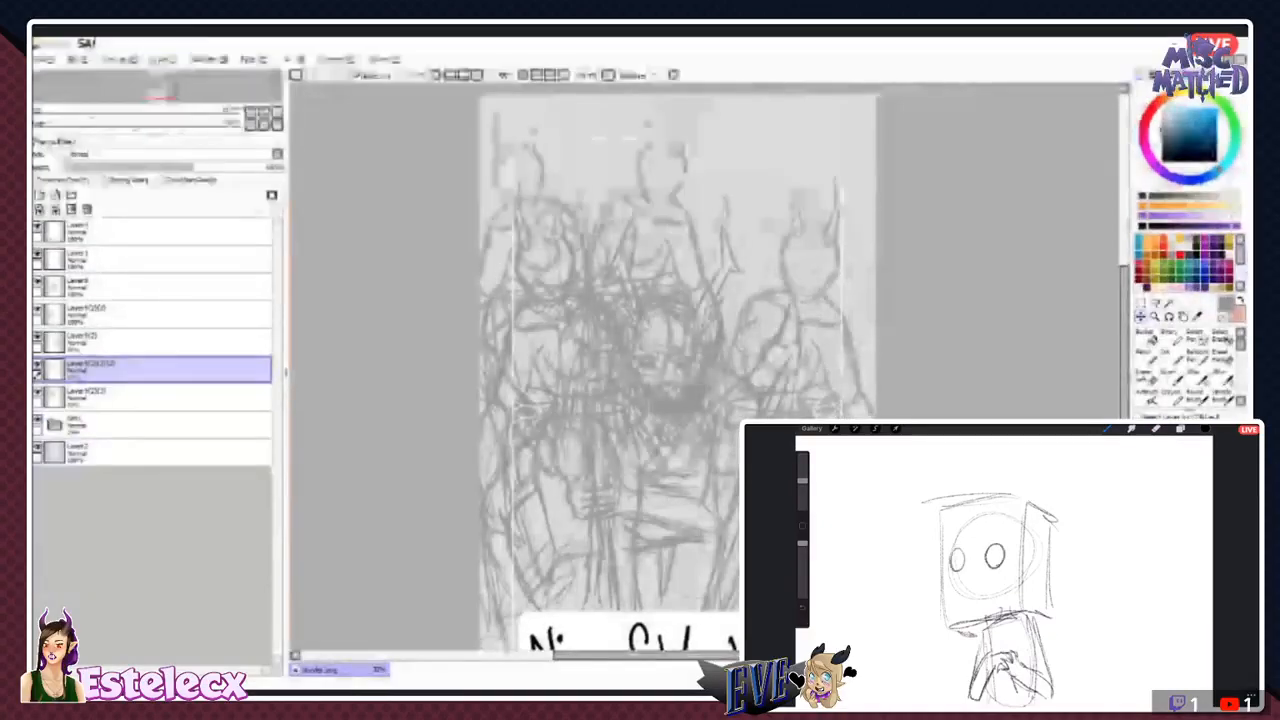
{"action": "mouse_move", "coordinate": [600, 300]}
{"action": "left_mouse_down"}
{"action": "mouse_move", "coordinate": [798, 300]}
{"action": "mouse_move", "coordinate": [674, 302]}
{"action": "left_mouse_up"}
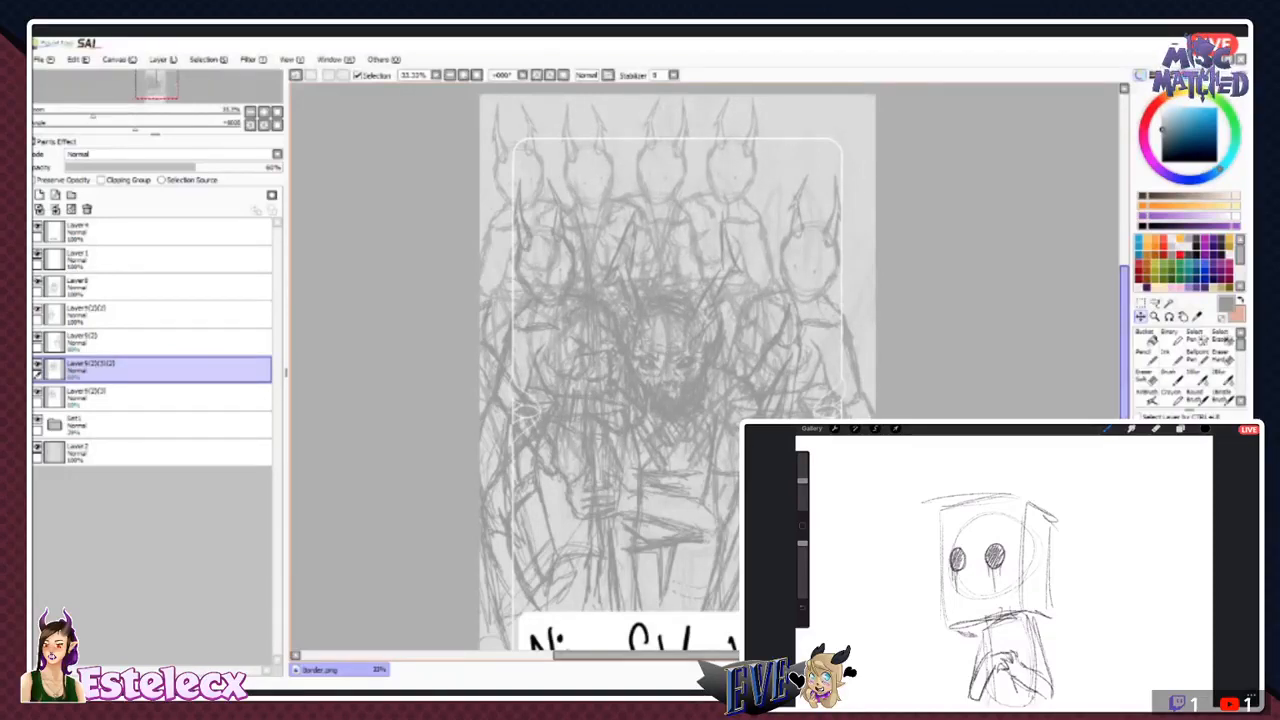
- Preserve opacity on the bearded figure's layer and recolour its sketch lines black with the Ink brush
{"action": "left_click", "coordinate": [150, 287]}
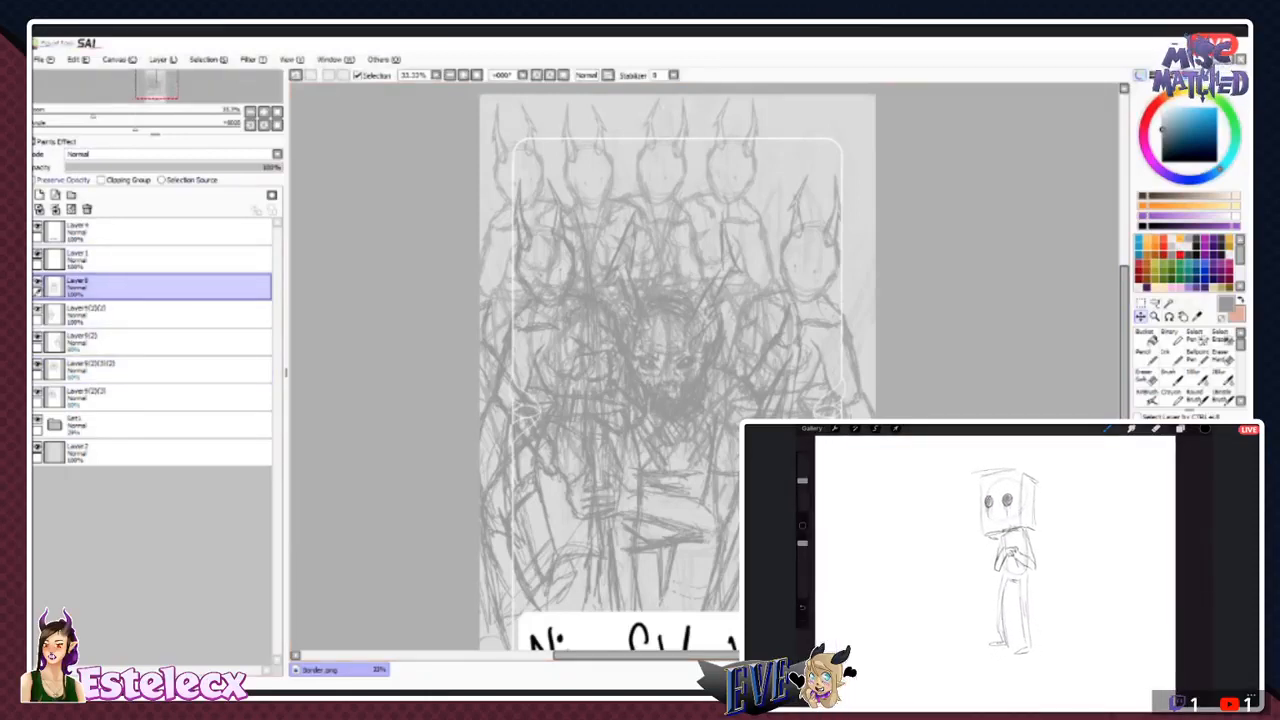
{"action": "left_click", "coordinate": [62, 180]}
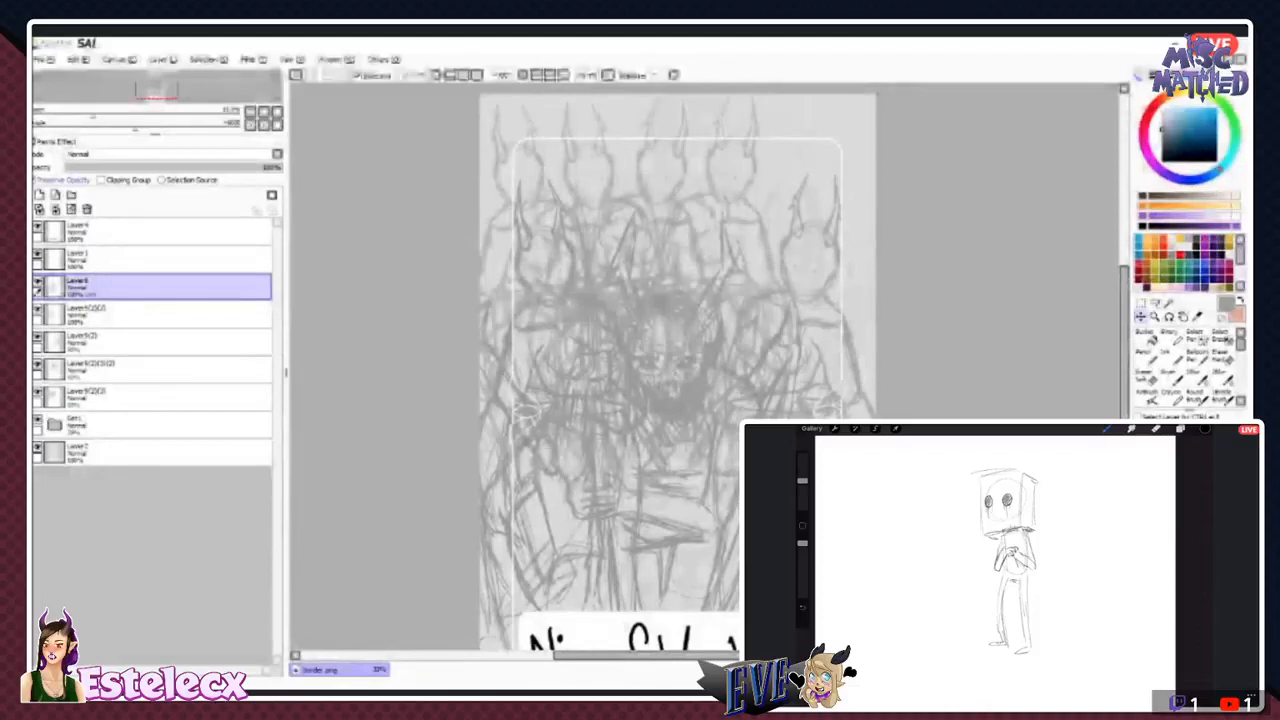
{"action": "left_click", "coordinate": [1146, 338]}
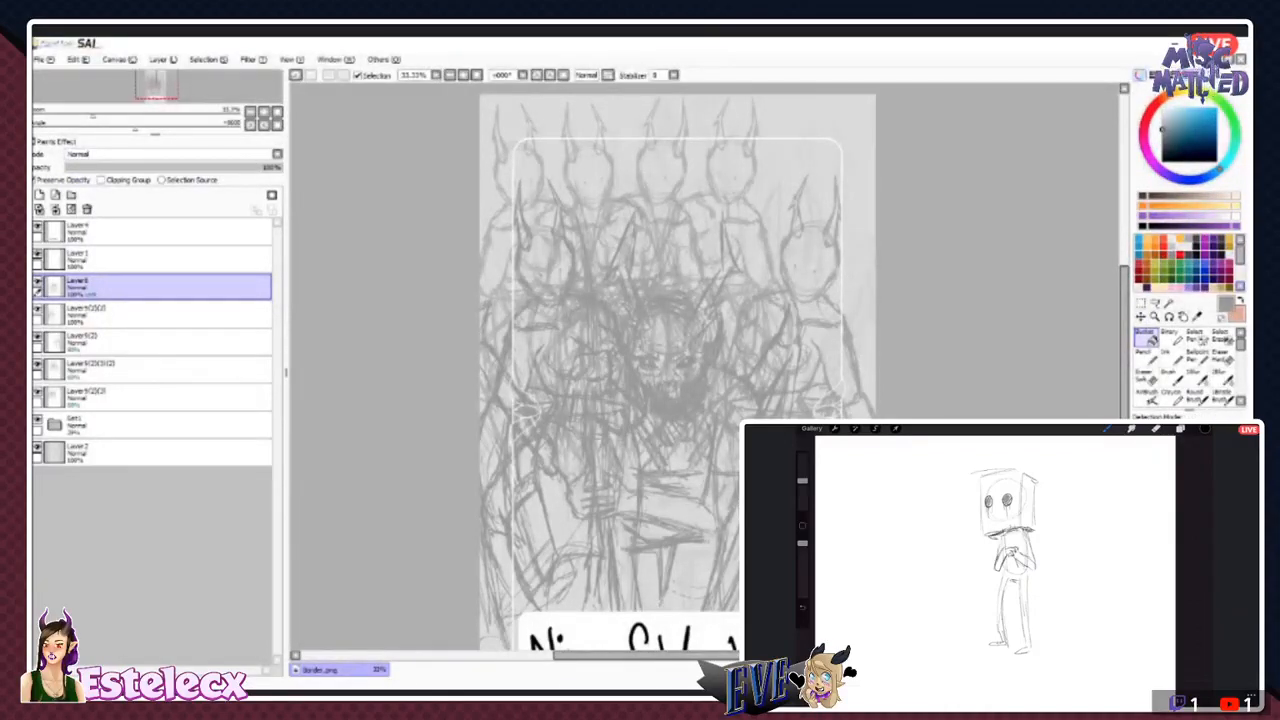
{"action": "left_click", "coordinate": [1241, 300]}
{"action": "left_click_drag", "start_coordinate": [1174, 144], "coordinate": [1163, 161]}
{"action": "left_click", "coordinate": [1172, 358]}
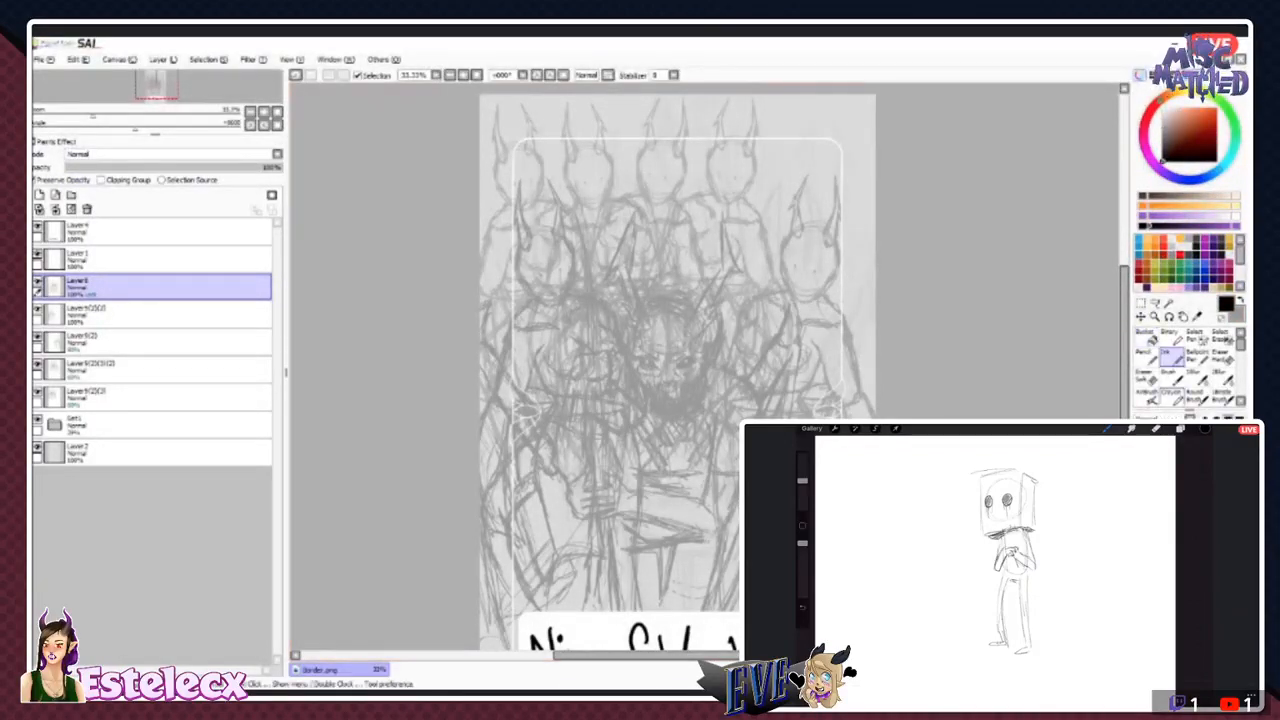
{"action": "mouse_move", "coordinate": [810, 278]}
{"action": "left_mouse_down"}
{"action": "mouse_move", "coordinate": [798, 345]}
{"action": "mouse_move", "coordinate": [530, 155]}
{"action": "mouse_move", "coordinate": [690, 360]}
{"action": "left_mouse_up"}
{"action": "mouse_move", "coordinate": [740, 460]}
{"action": "left_mouse_down"}
{"action": "mouse_move", "coordinate": [565, 325]}
{"action": "mouse_move", "coordinate": [730, 500]}
{"action": "mouse_move", "coordinate": [470, 345]}
{"action": "mouse_move", "coordinate": [505, 420]}
{"action": "mouse_move", "coordinate": [488, 520]}
{"action": "mouse_move", "coordinate": [346, 400]}
{"action": "left_mouse_up"}
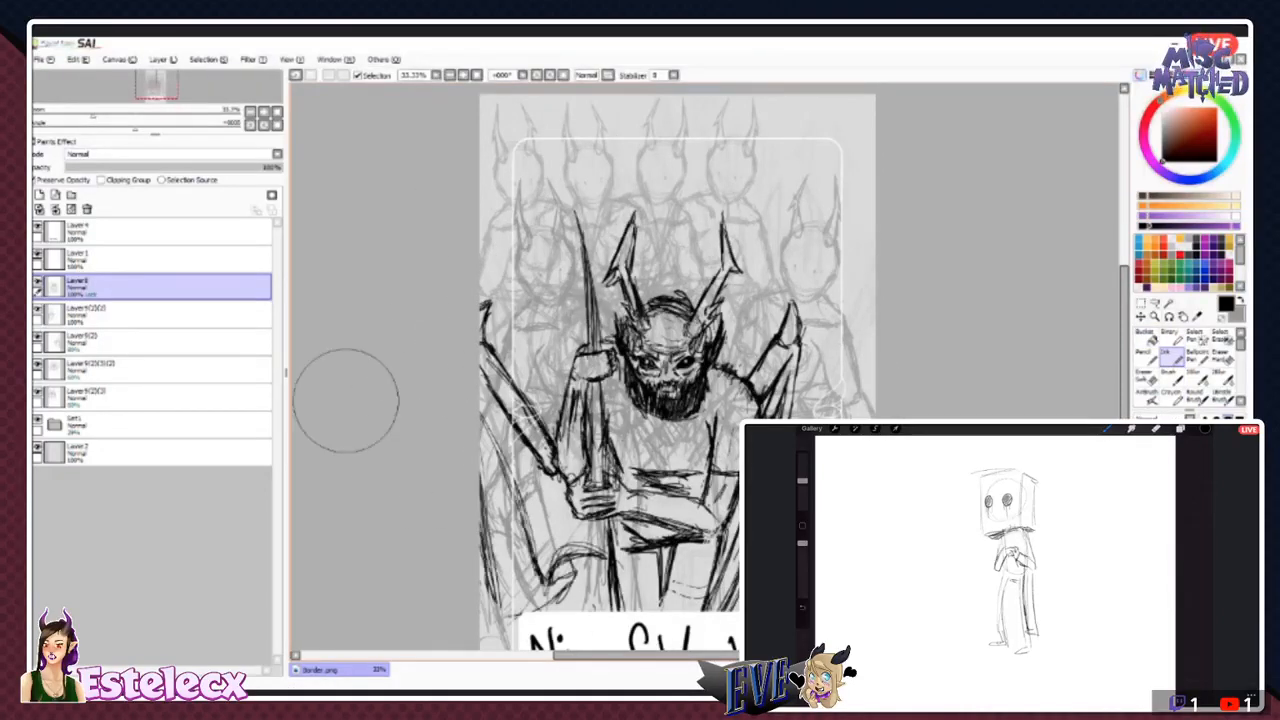
- Duplicate the second rear pair's layer and shift the copy right to add a fifth head at the card's upper-right corner
{"action": "key", "text": "Page_Down"}
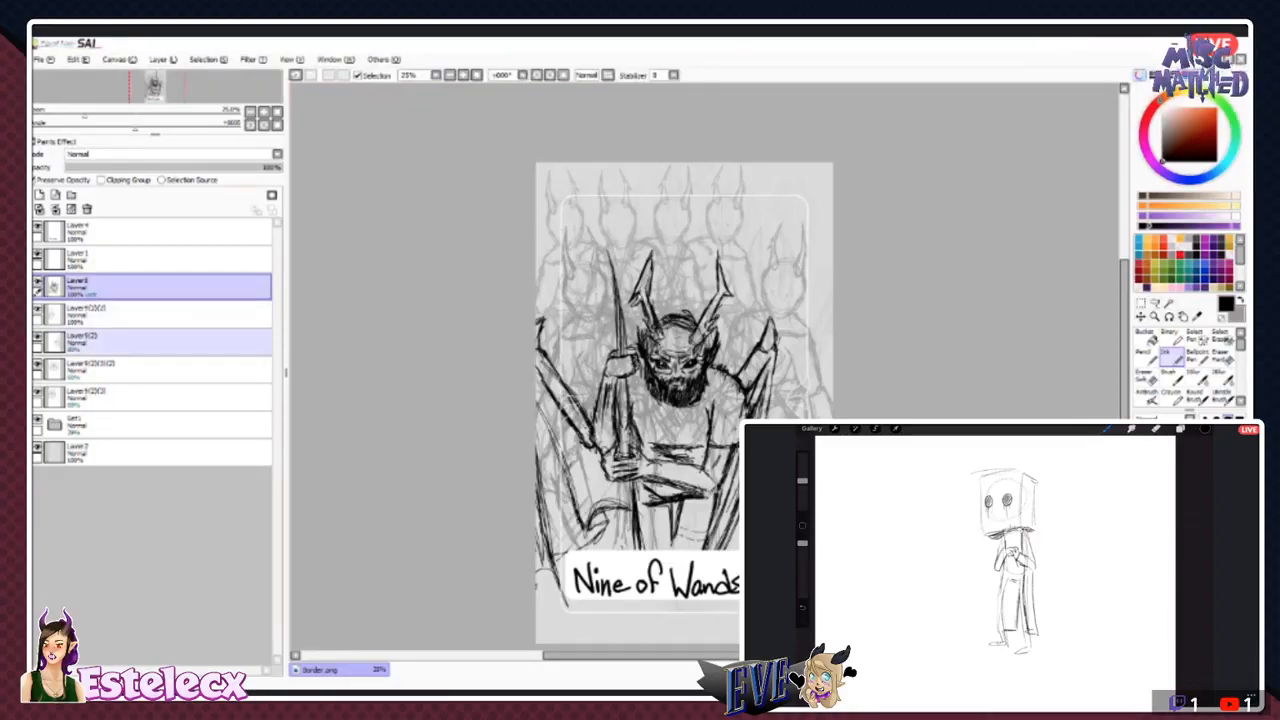
{"action": "left_click", "coordinate": [150, 370]}
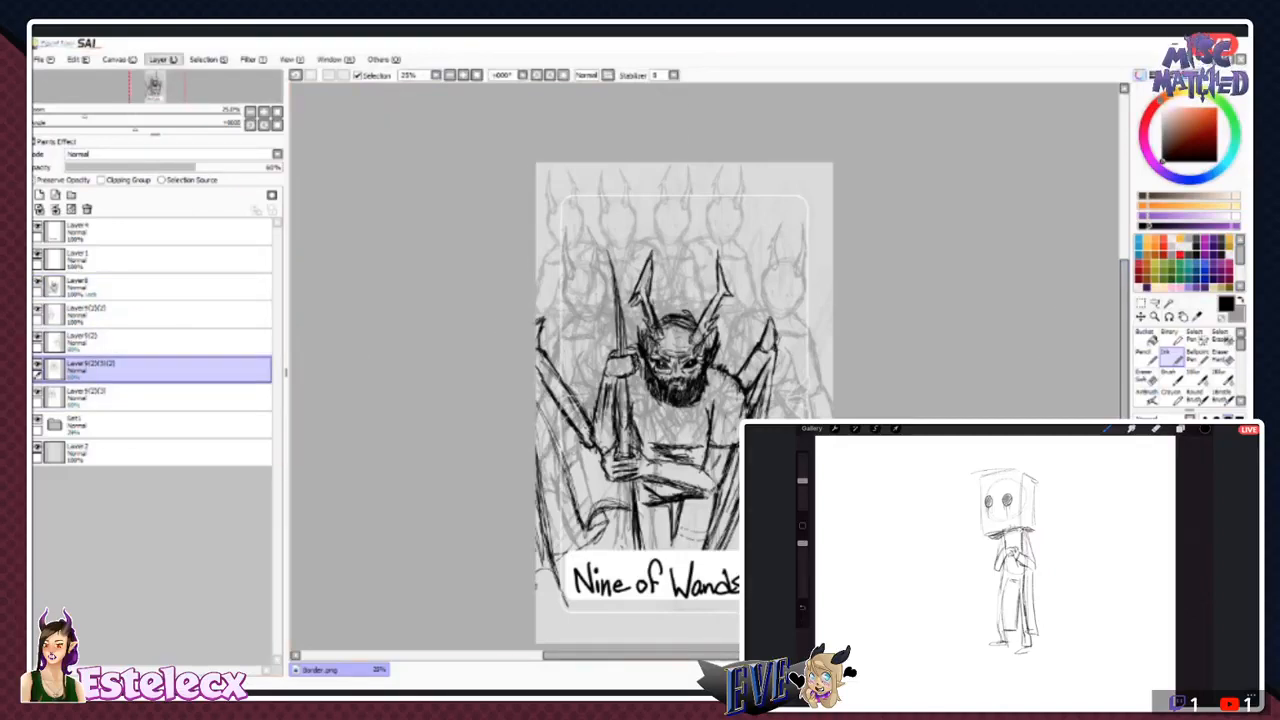
{"action": "left_click", "coordinate": [122, 60]}
{"action": "mouse_move", "coordinate": [162, 64]}
{"action": "left_click", "coordinate": [162, 115]}
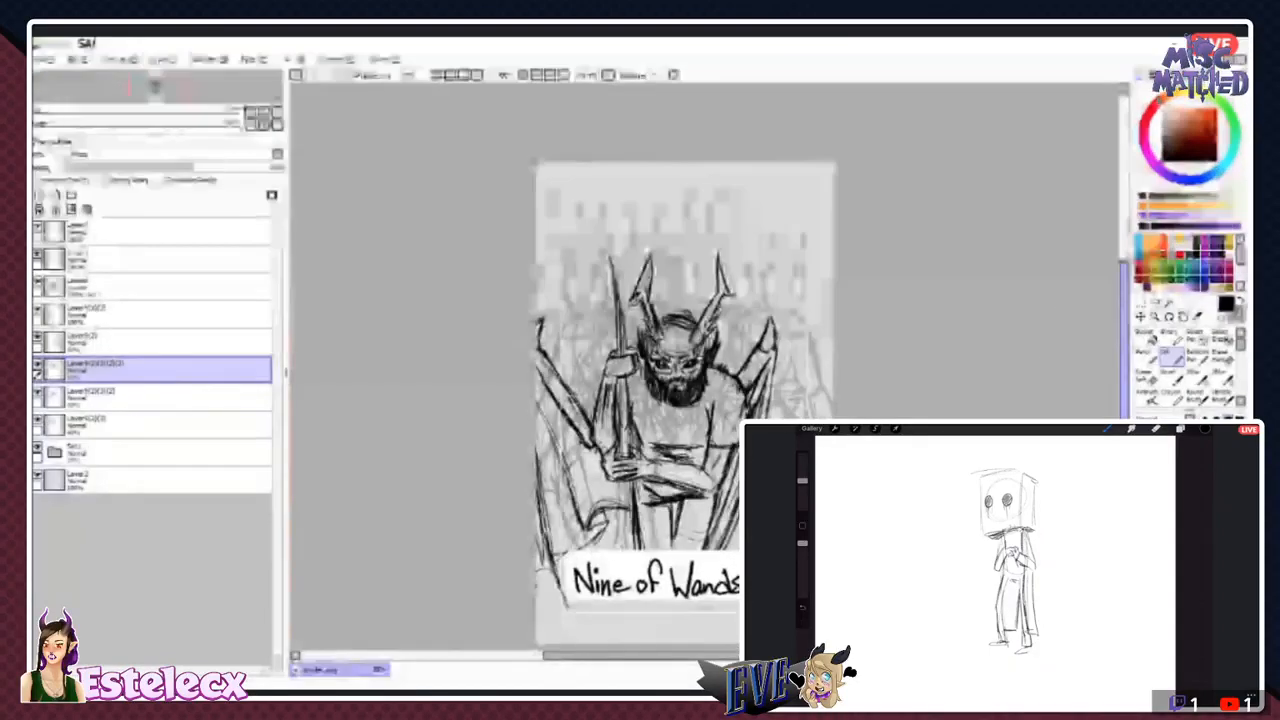
{"action": "mouse_move", "coordinate": [725, 250]}
{"action": "left_mouse_down"}
{"action": "mouse_move", "coordinate": [779, 250]}
{"action": "mouse_move", "coordinate": [768, 250]}
{"action": "left_mouse_up"}
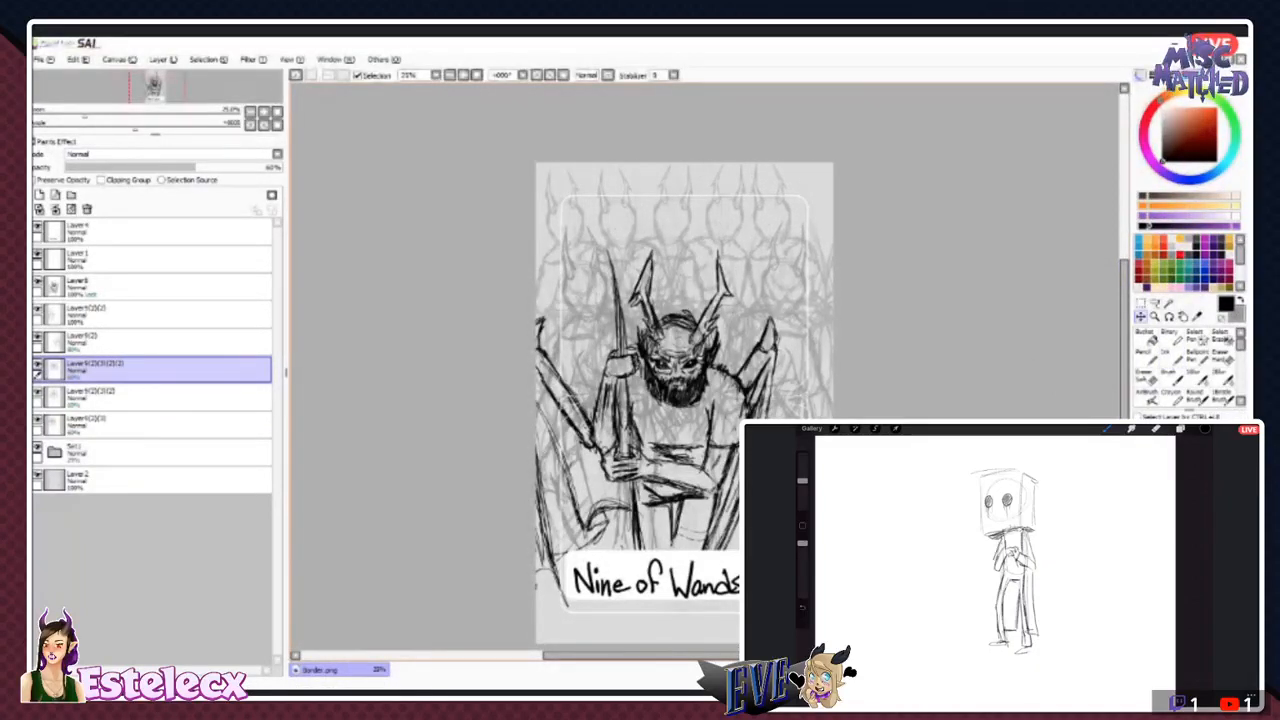
{"action": "left_click_drag", "start_coordinate": [768, 250], "coordinate": [802, 250]}
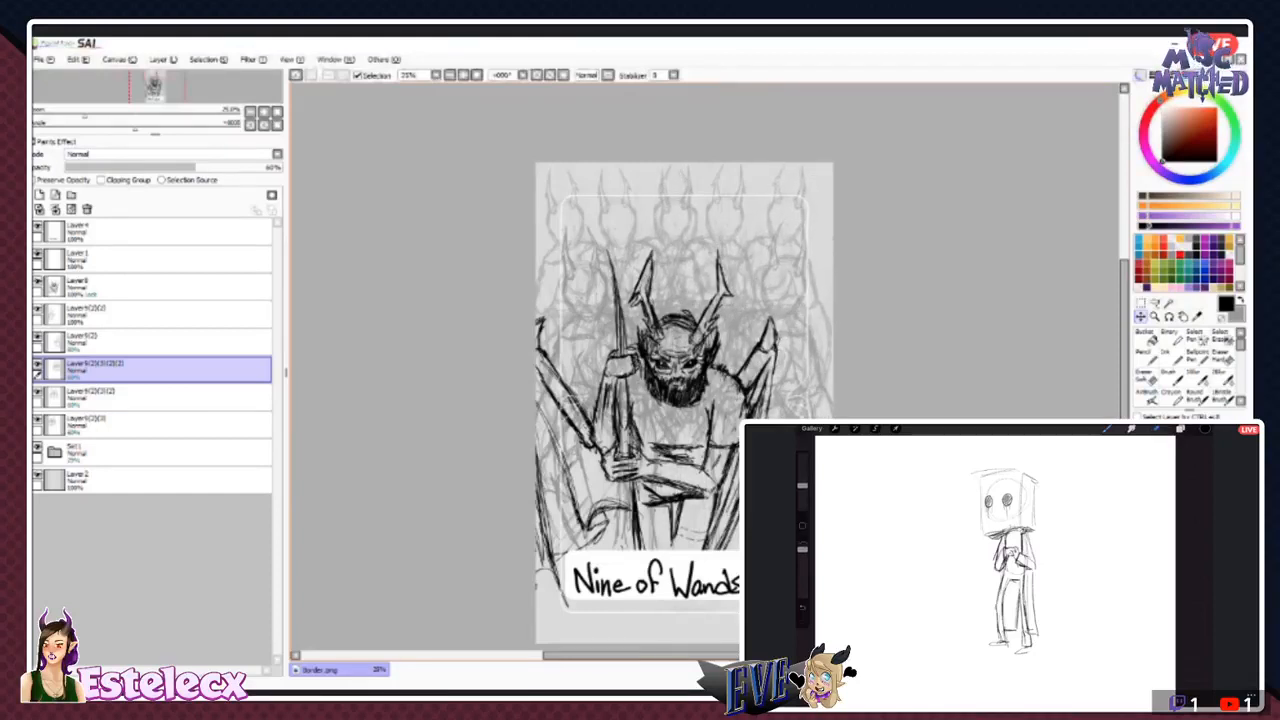
- Hide the horned-figure layers one after another and show them again to examine which figures each layer holds
{"action": "left_click", "coordinate": [1222, 356]}
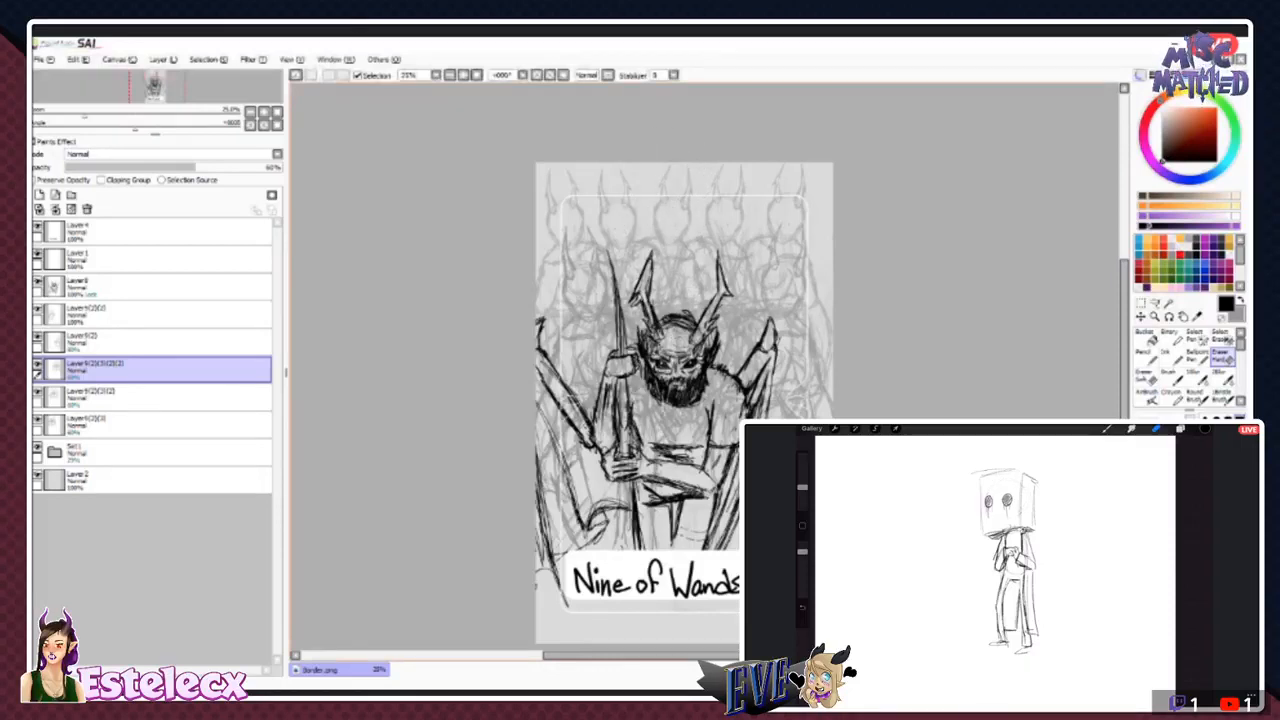
{"action": "left_click", "coordinate": [38, 337]}
{"action": "left_click", "coordinate": [38, 309]}
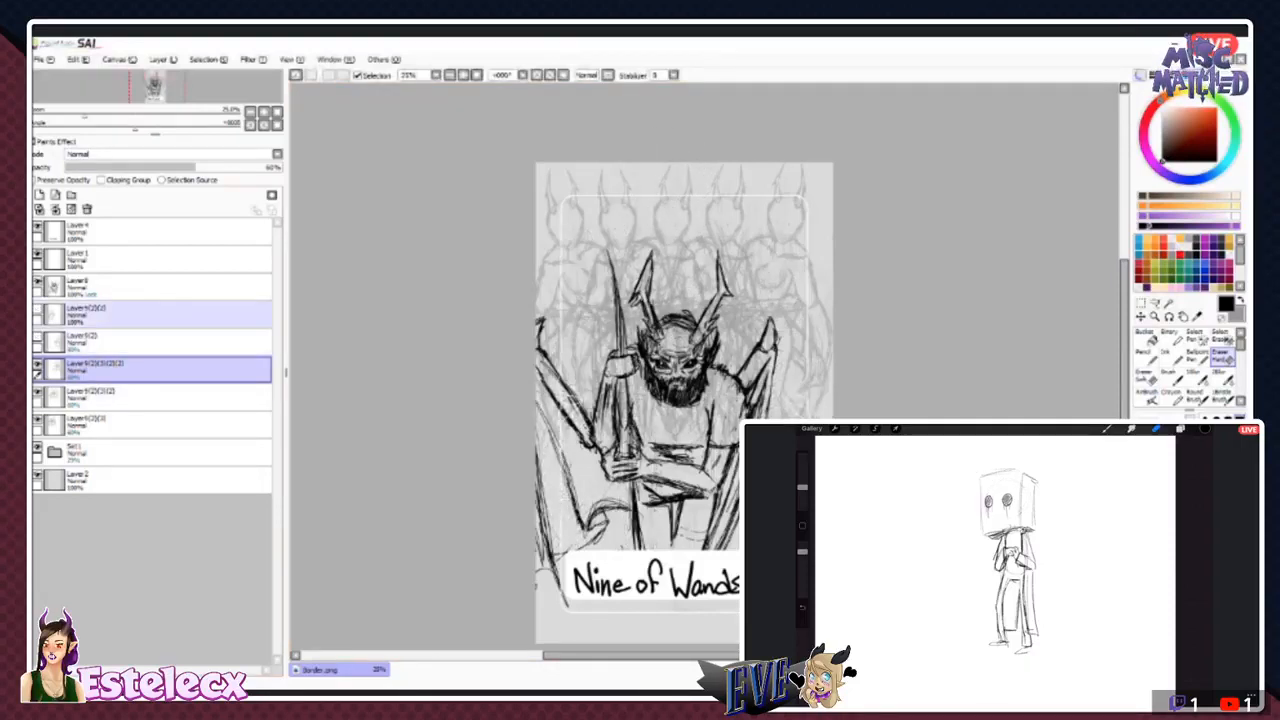
{"action": "left_click", "coordinate": [38, 393]}
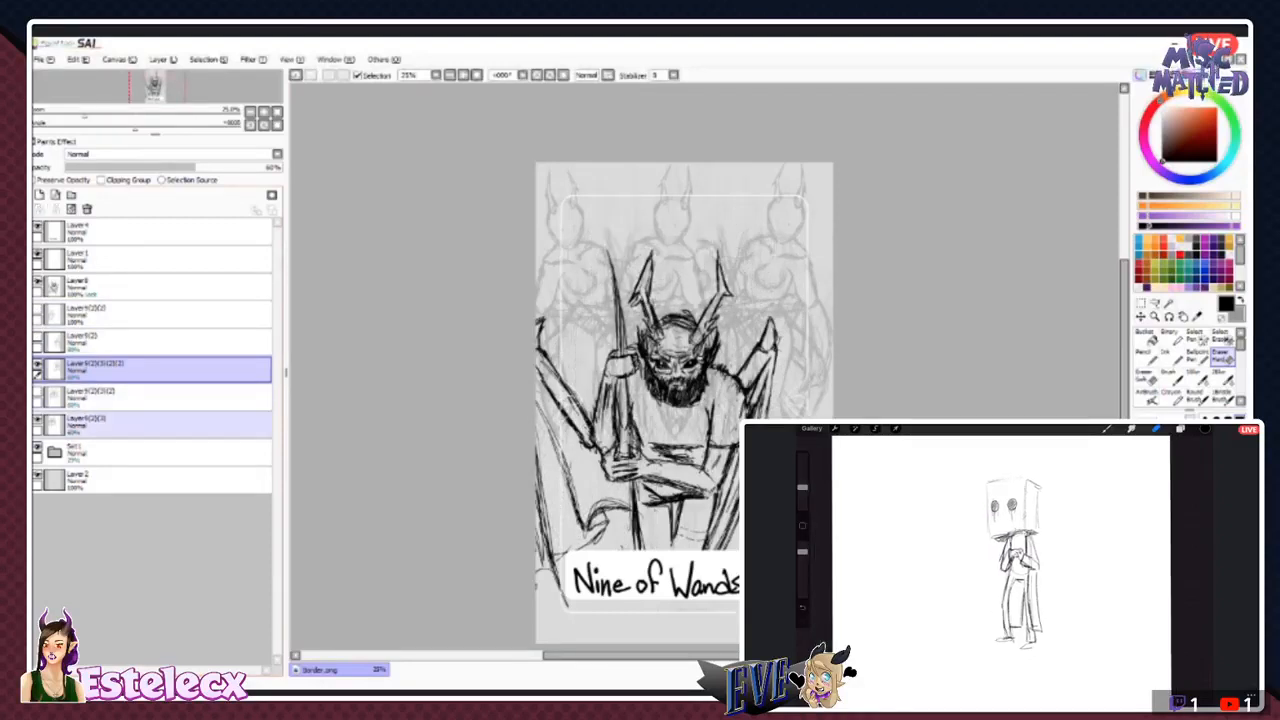
{"action": "left_click", "coordinate": [38, 420]}
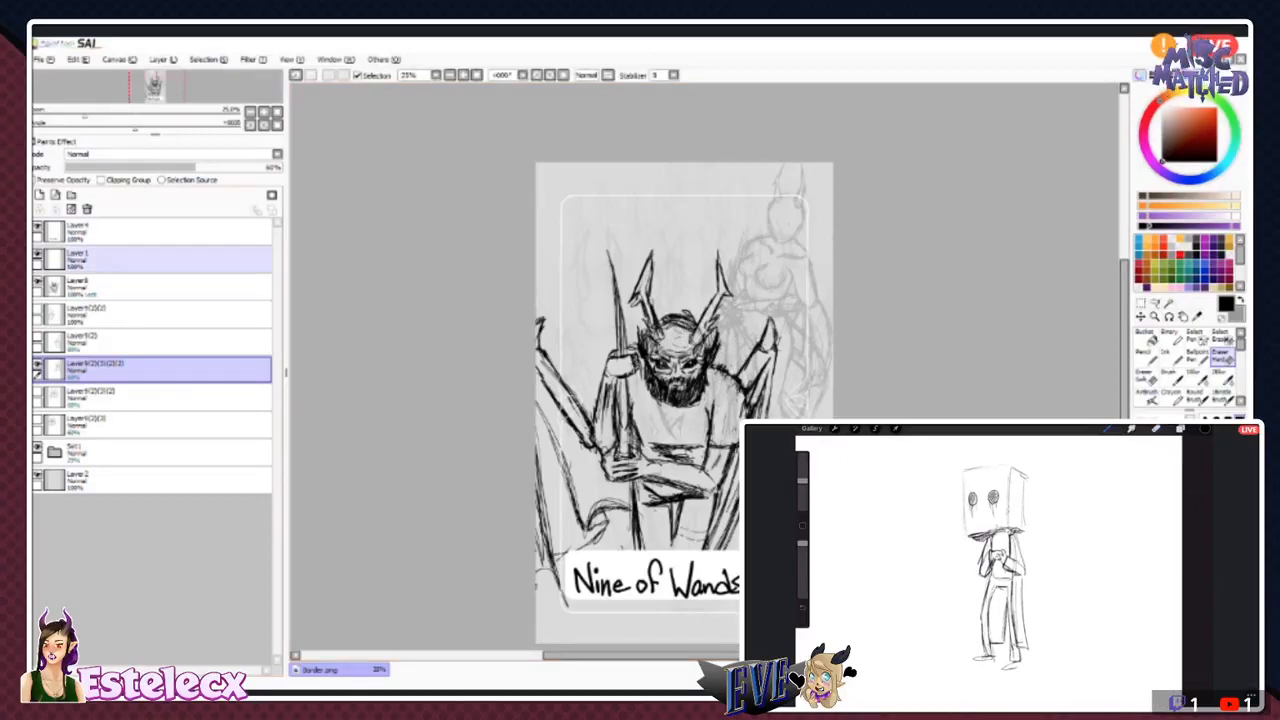
{"action": "left_click", "coordinate": [38, 392]}
{"action": "left_click", "coordinate": [60, 425]}
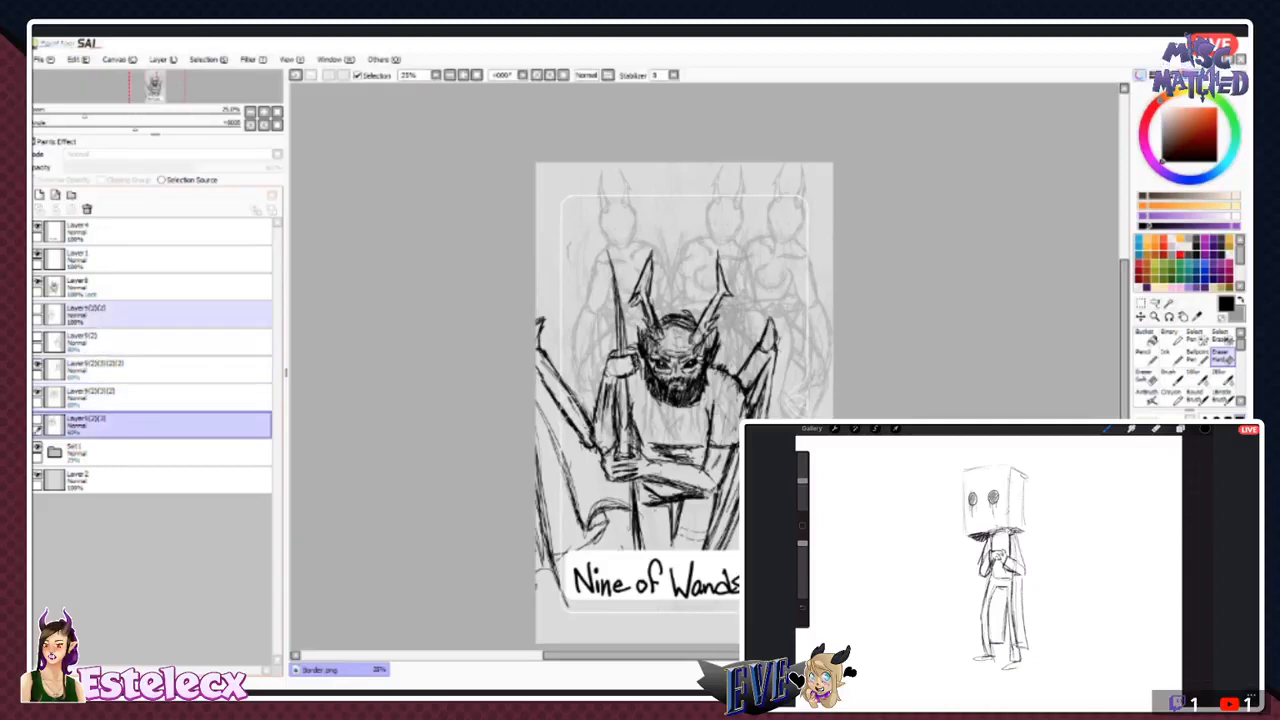
{"action": "left_click", "coordinate": [38, 337]}
{"action": "left_click", "coordinate": [38, 309]}
{"action": "left_click", "coordinate": [38, 420]}
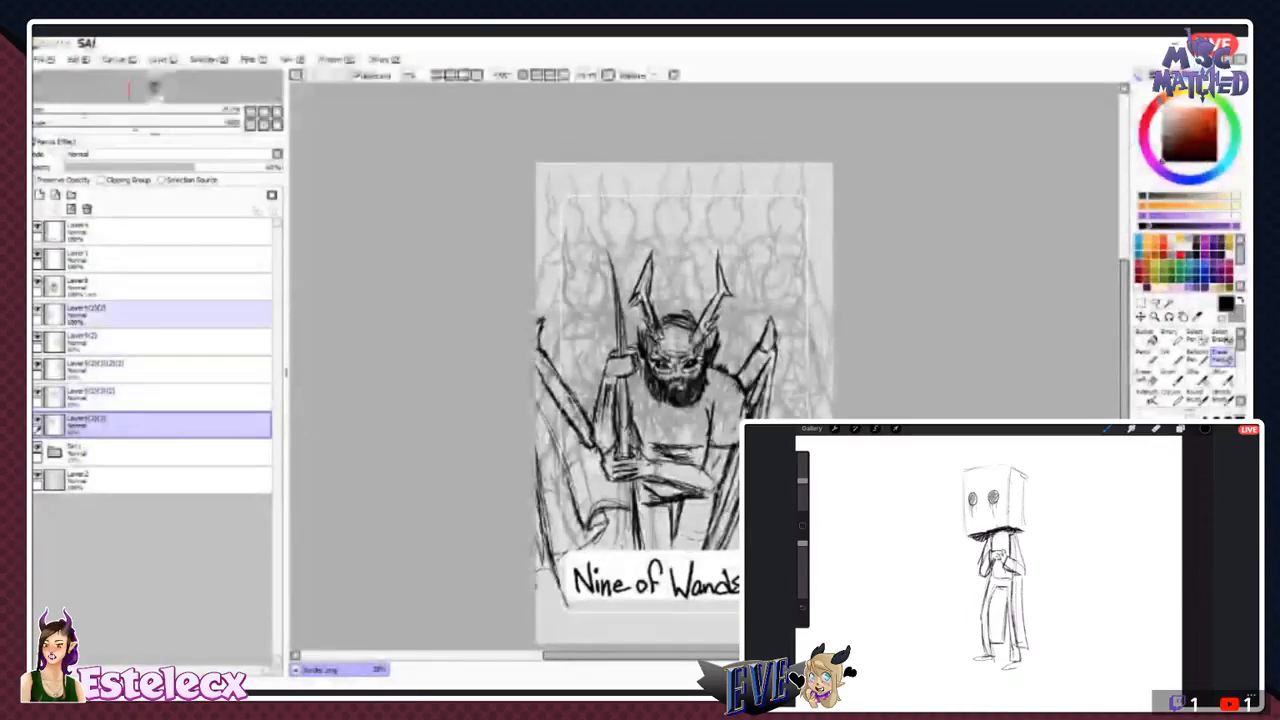
- Duplicate the topmost horned-figure layer just below the bearded figure's and shift the copy left within the middle row, checking it against the neighbouring layer
{"action": "left_click", "coordinate": [130, 315]}
{"action": "left_click", "coordinate": [164, 63]}
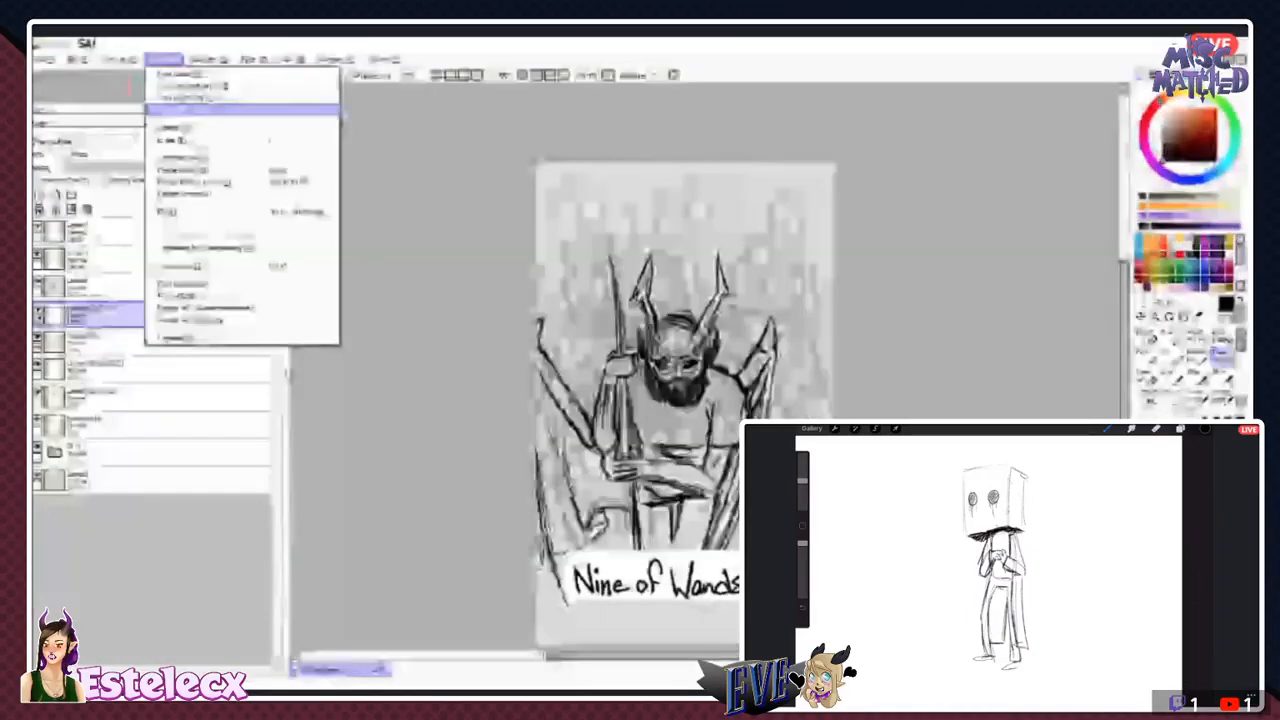
{"action": "left_click", "coordinate": [180, 109]}
{"action": "left_click", "coordinate": [1141, 319]}
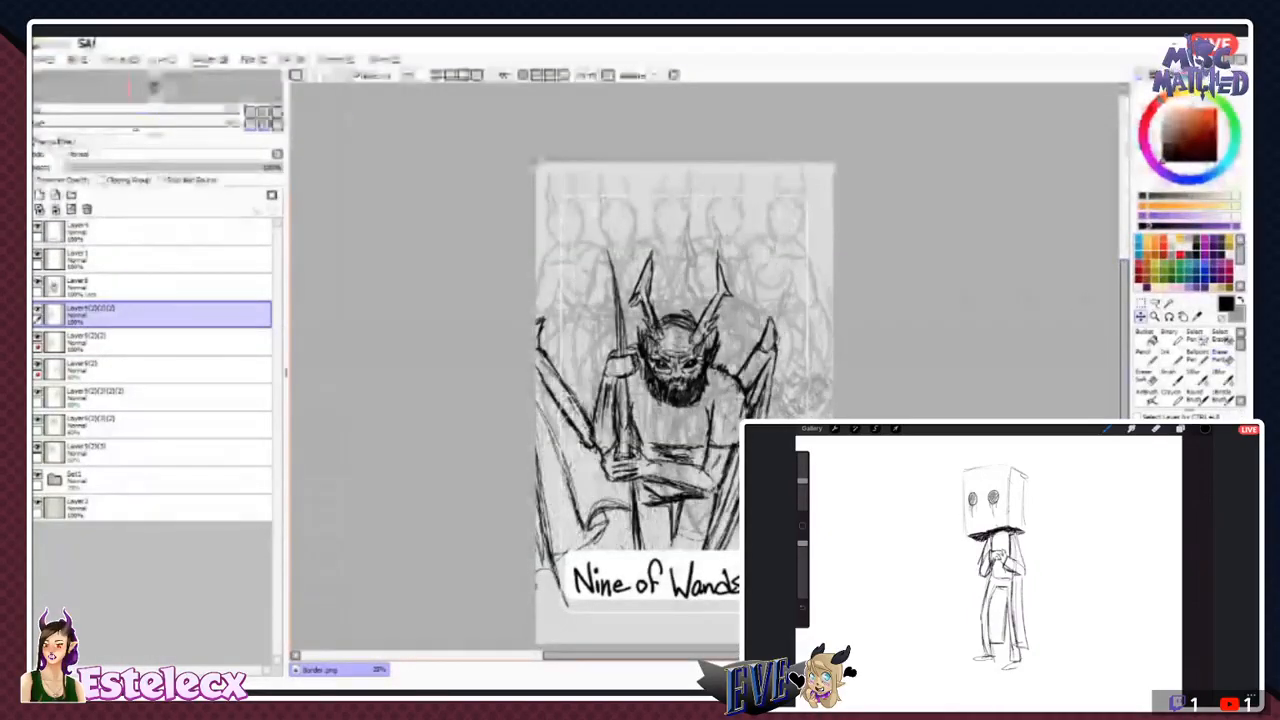
{"action": "left_click_drag", "start_coordinate": [740, 320], "coordinate": [618, 320]}
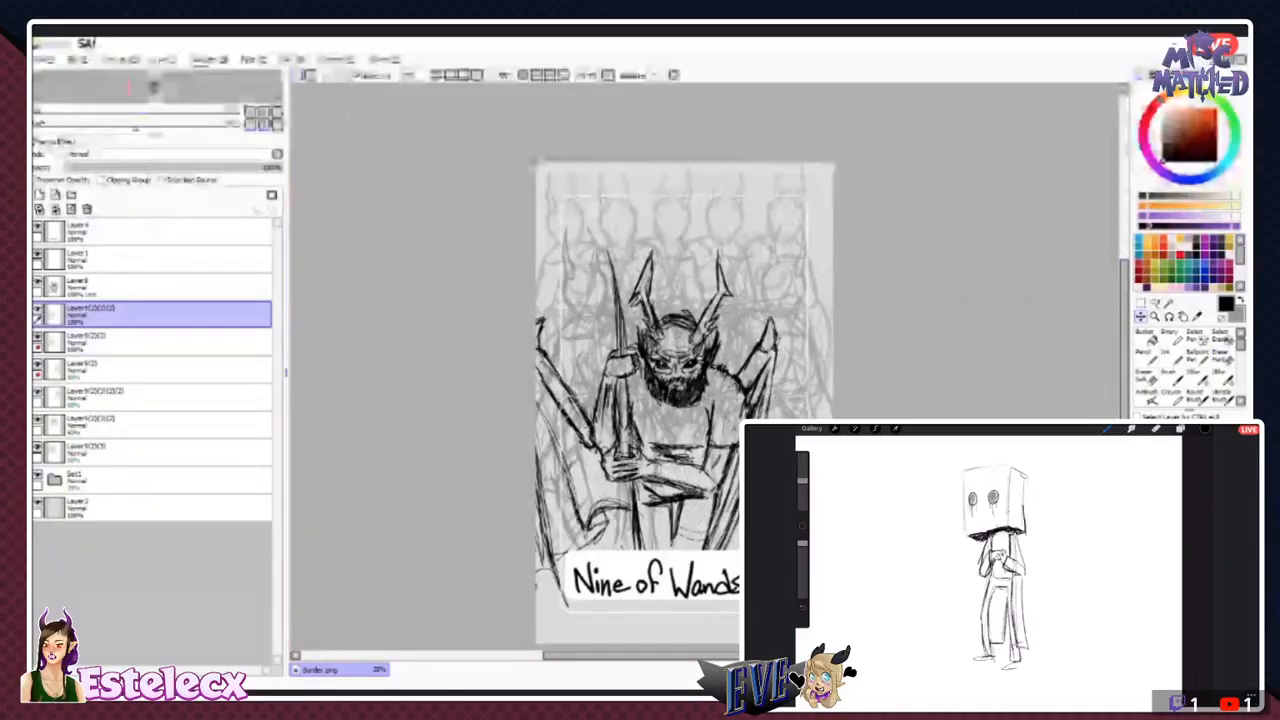
{"action": "left_click", "coordinate": [130, 342]}
{"action": "left_click", "coordinate": [130, 314]}
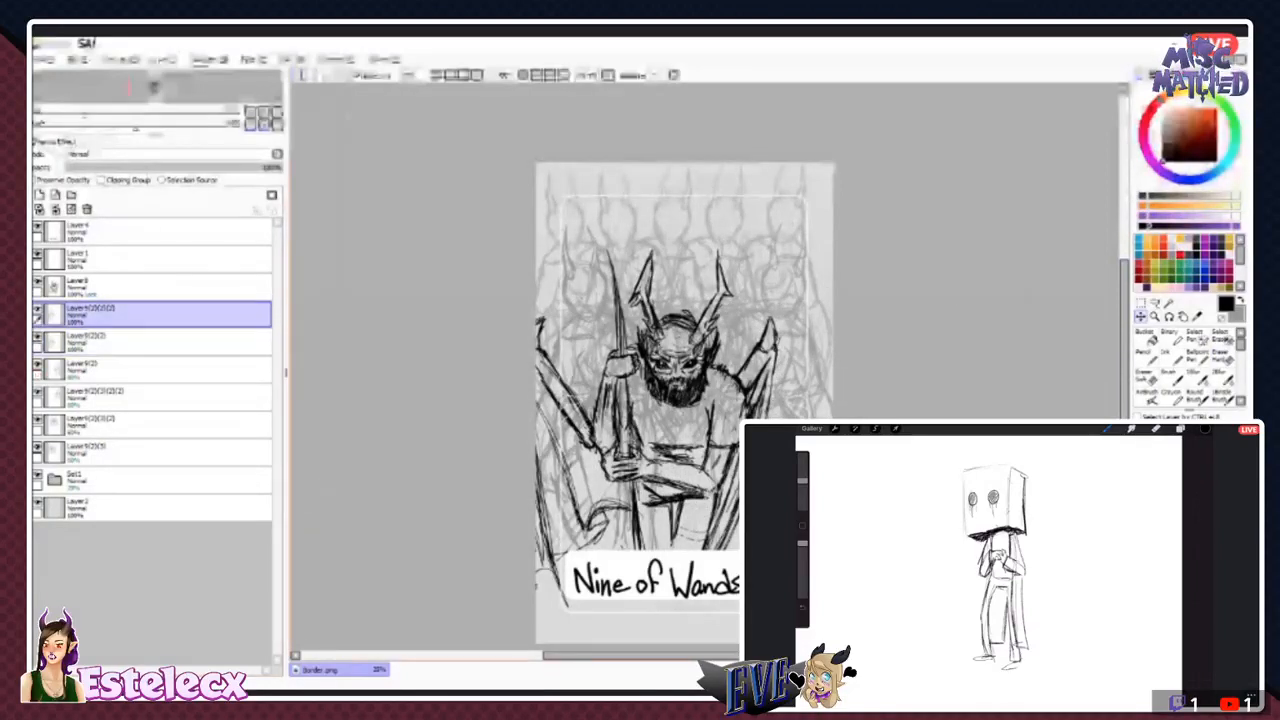
{"action": "left_click_drag", "start_coordinate": [720, 340], "coordinate": [680, 340]}
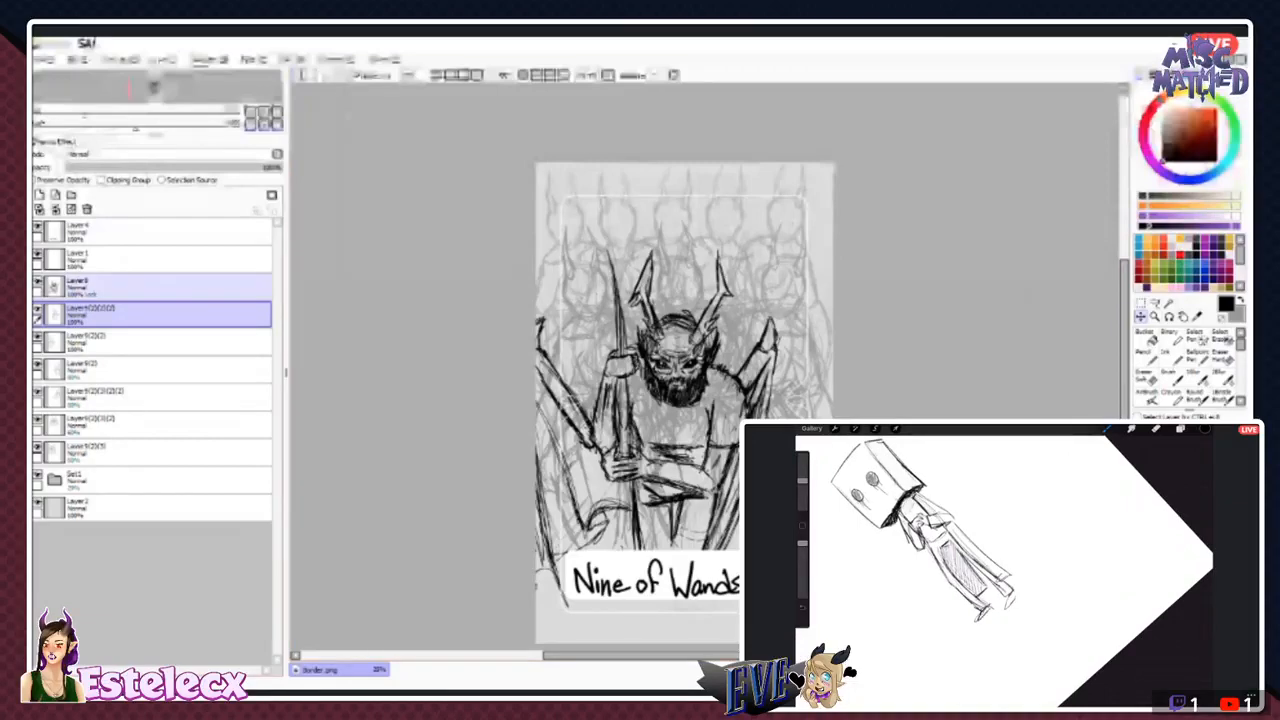
{"action": "left_click", "coordinate": [38, 337]}
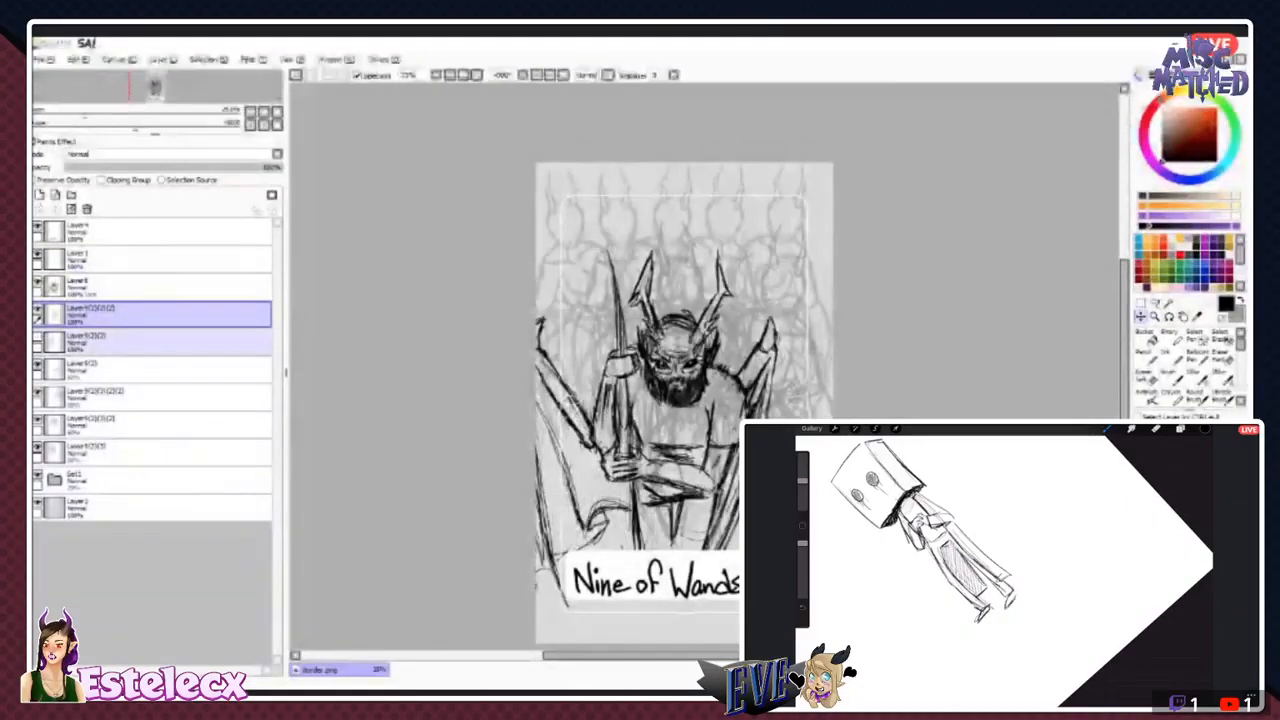
{"action": "left_click", "coordinate": [38, 337]}
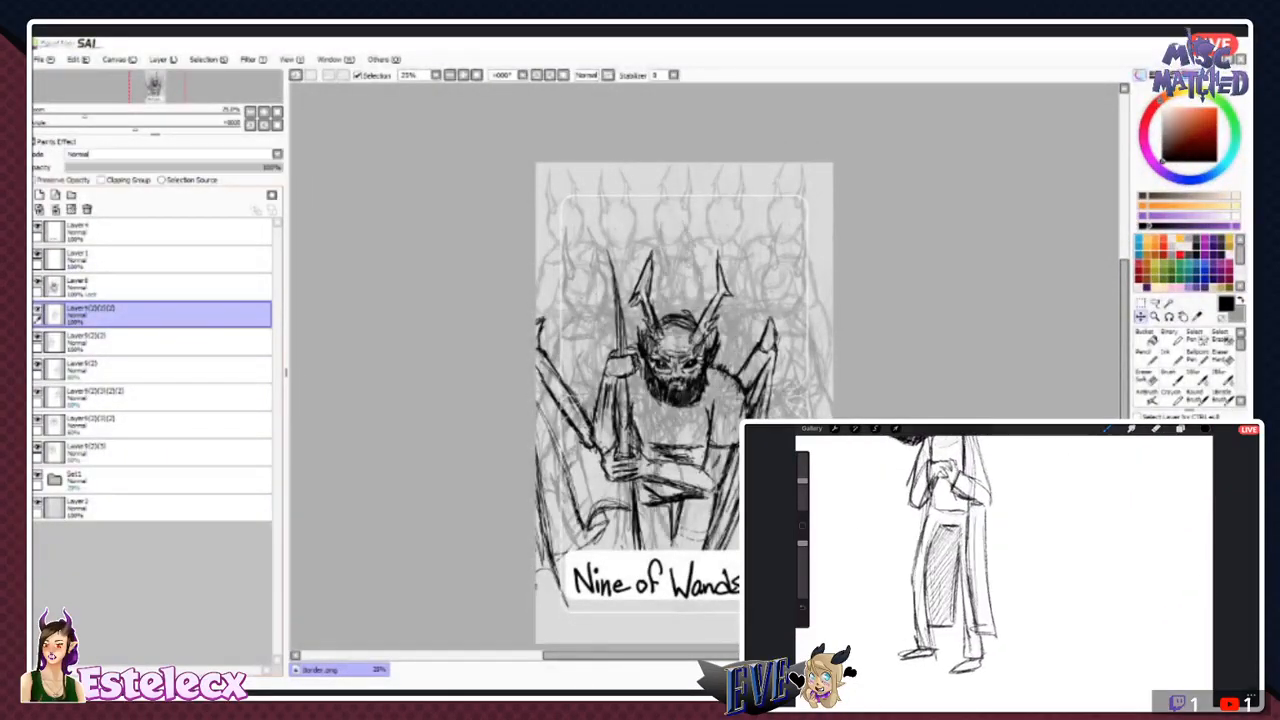
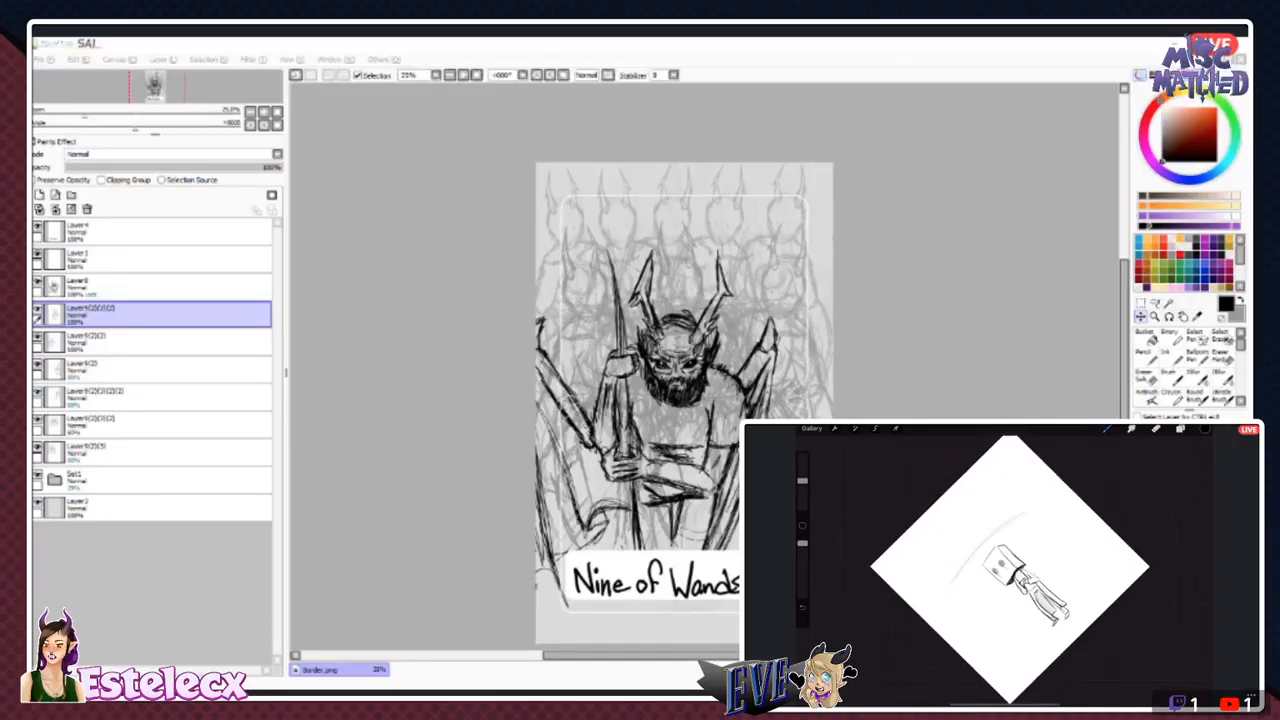
- Toggle the bearded figure's, border and horned-figure layers one by one to examine which figures each of them holds
{"action": "left_click", "coordinate": [38, 283]}
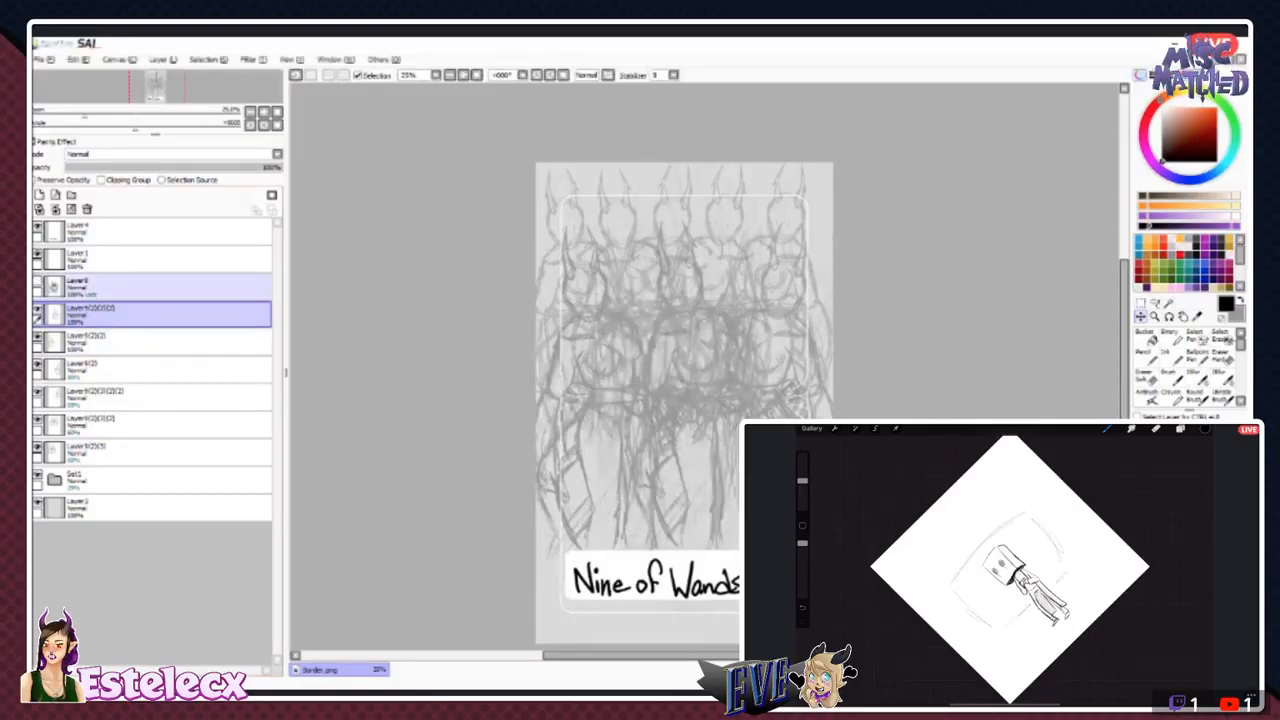
{"action": "left_click", "coordinate": [38, 283]}
{"action": "left_click", "coordinate": [38, 255]}
{"action": "left_click", "coordinate": [38, 255]}
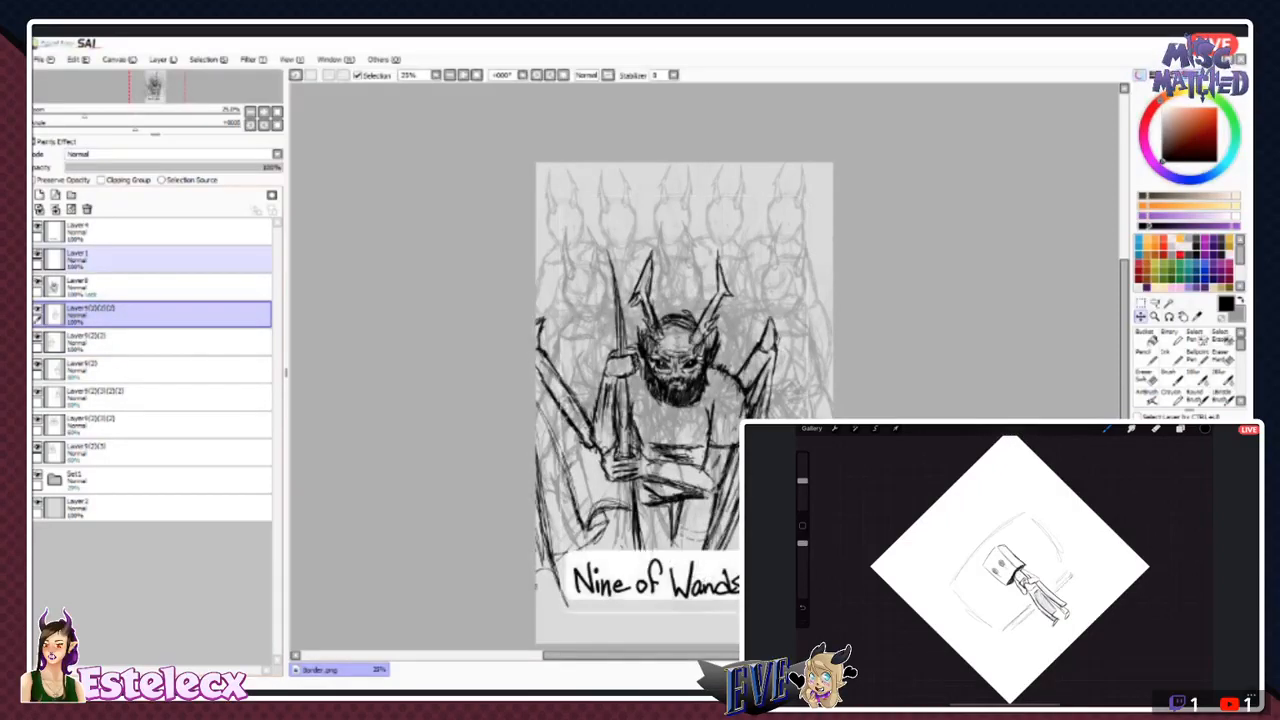
{"action": "left_click", "coordinate": [38, 365]}
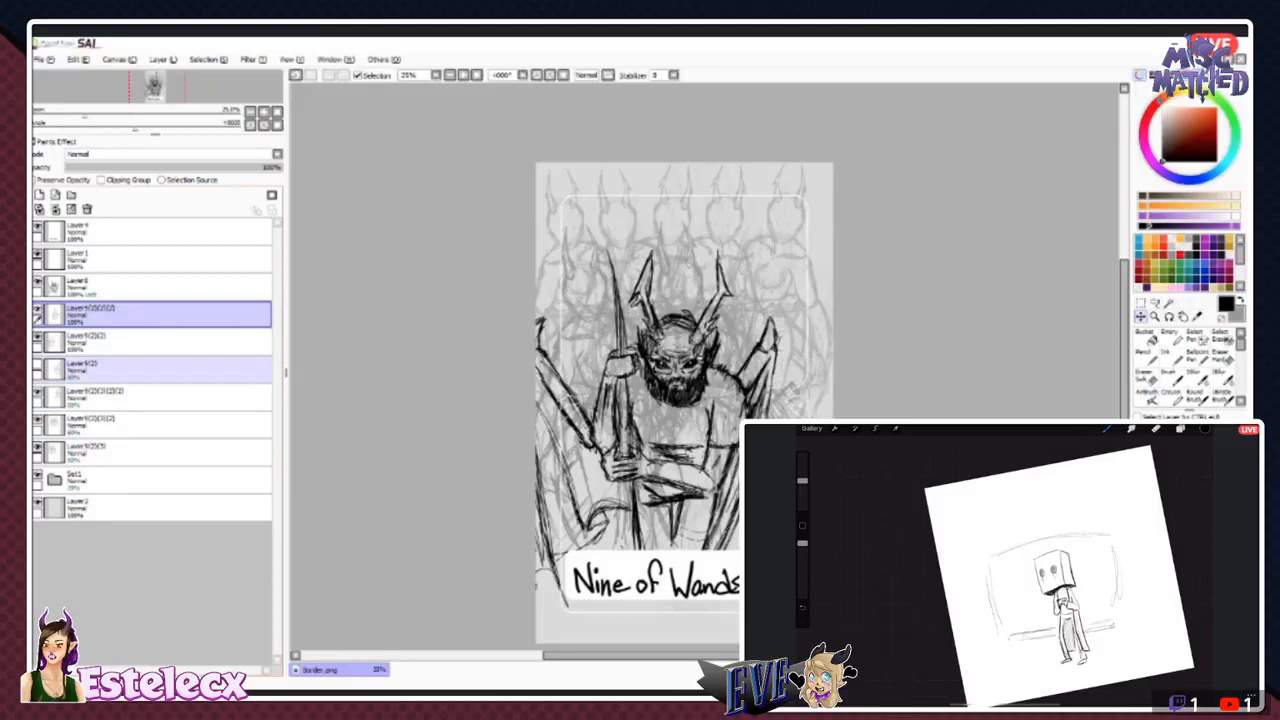
{"action": "left_click", "coordinate": [38, 365]}
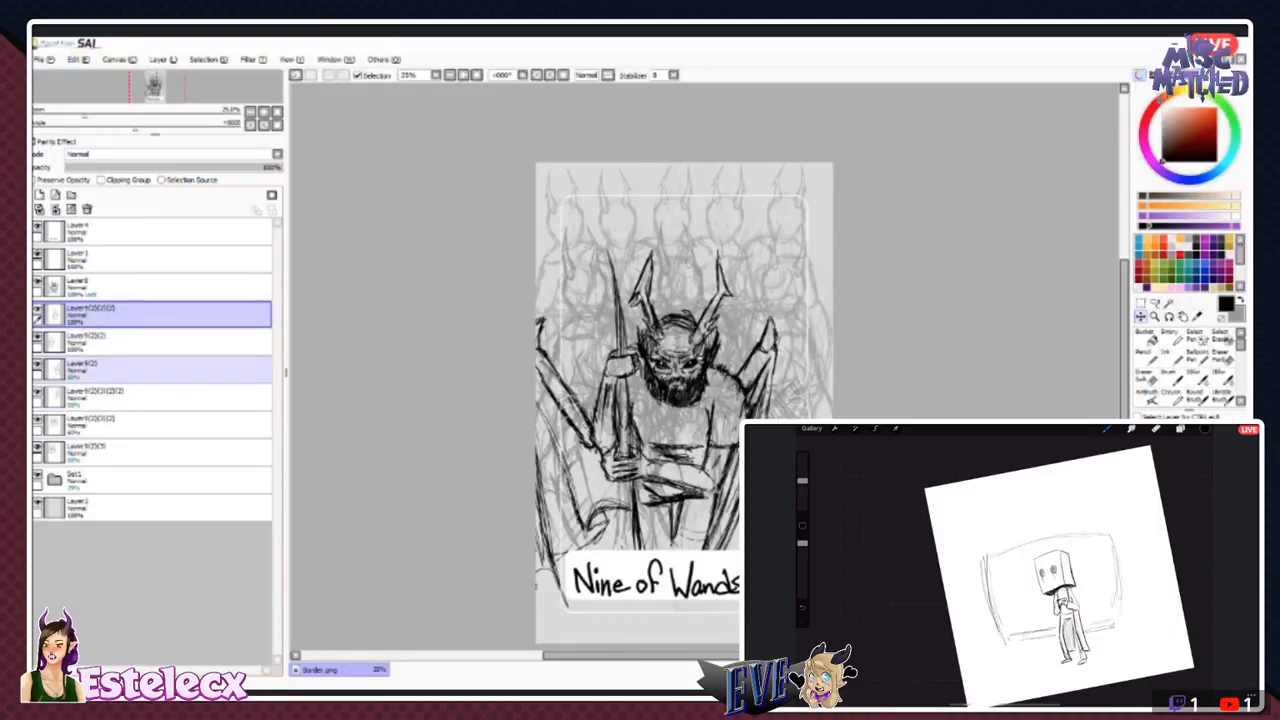
{"action": "left_click", "coordinate": [100, 370]}
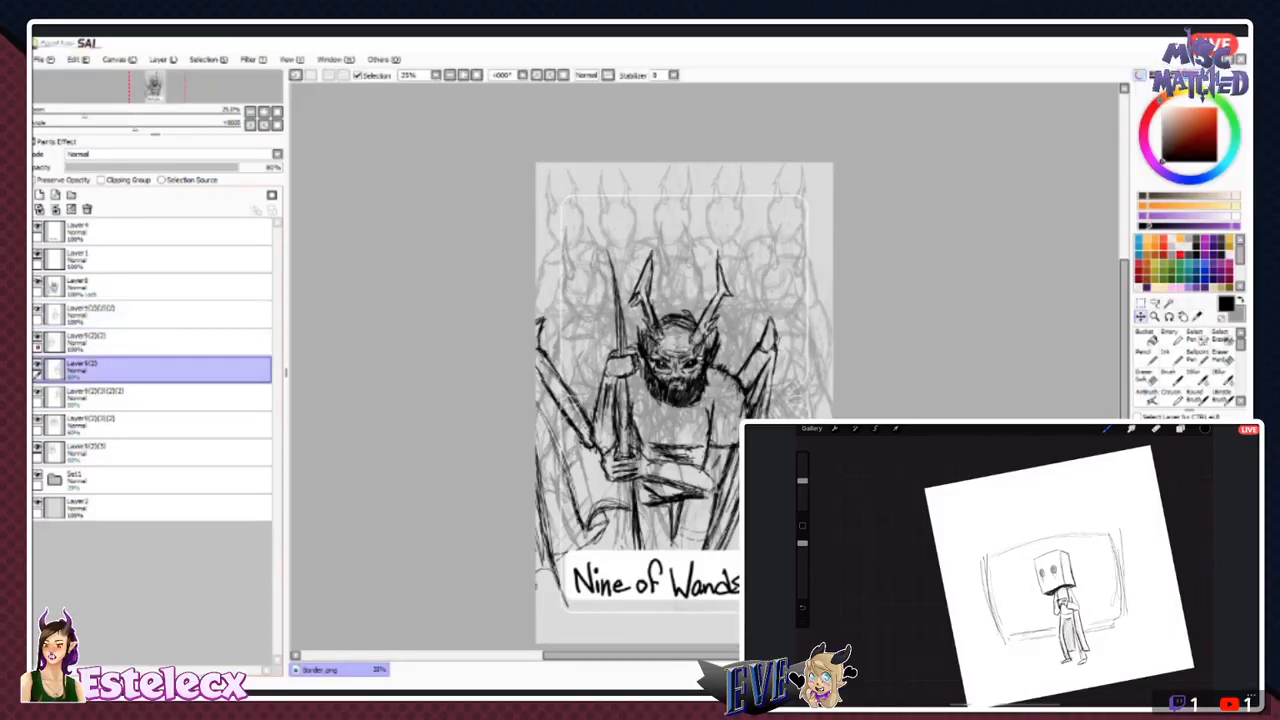
{"action": "left_click", "coordinate": [38, 337]}
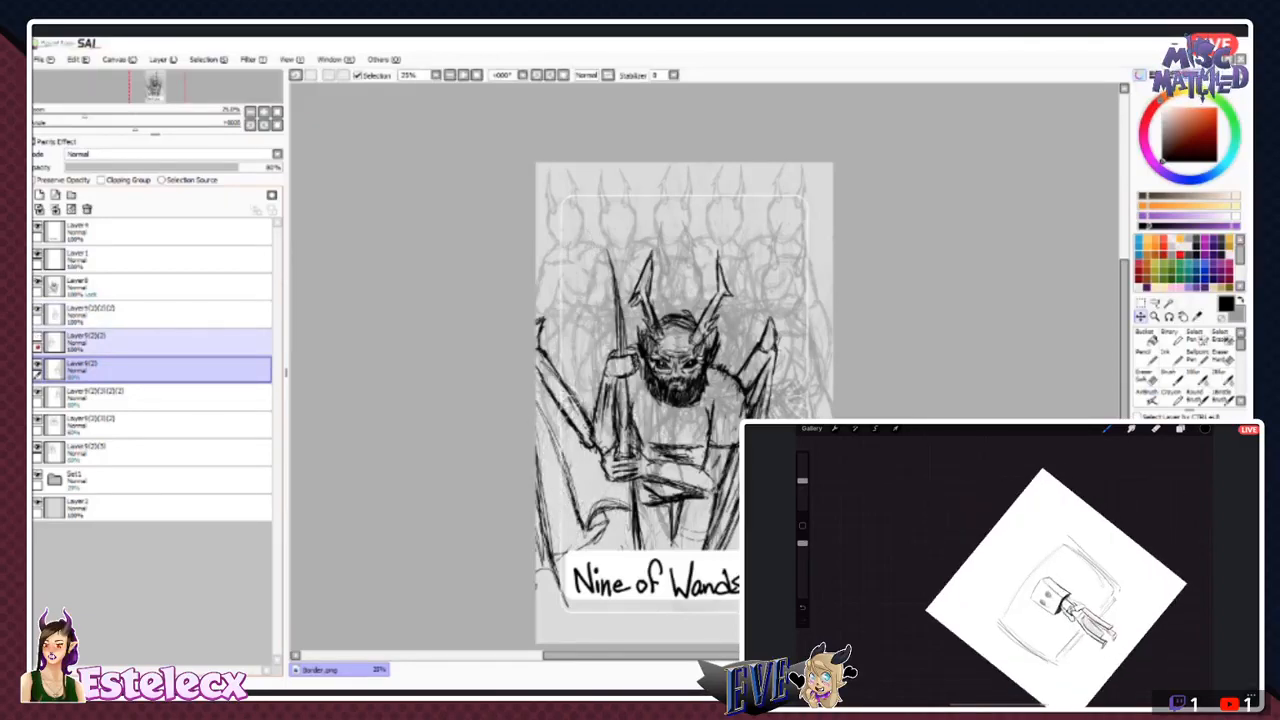
{"action": "left_click", "coordinate": [38, 337]}
{"action": "left_click", "coordinate": [38, 447]}
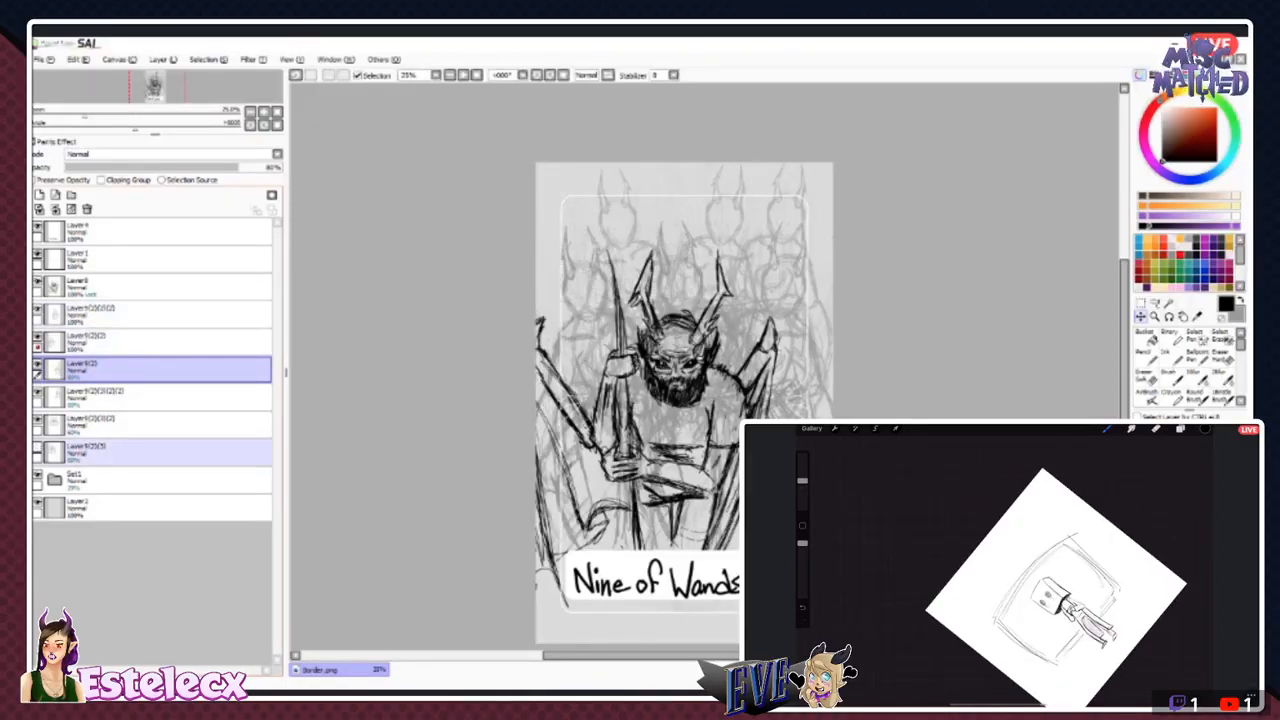
{"action": "left_click", "coordinate": [38, 447]}
{"action": "left_click", "coordinate": [38, 447]}
- Raise the rearmost horned-pair layer to 100% opacity and check it against the other figures by toggling its visibility
{"action": "left_click", "coordinate": [100, 453]}
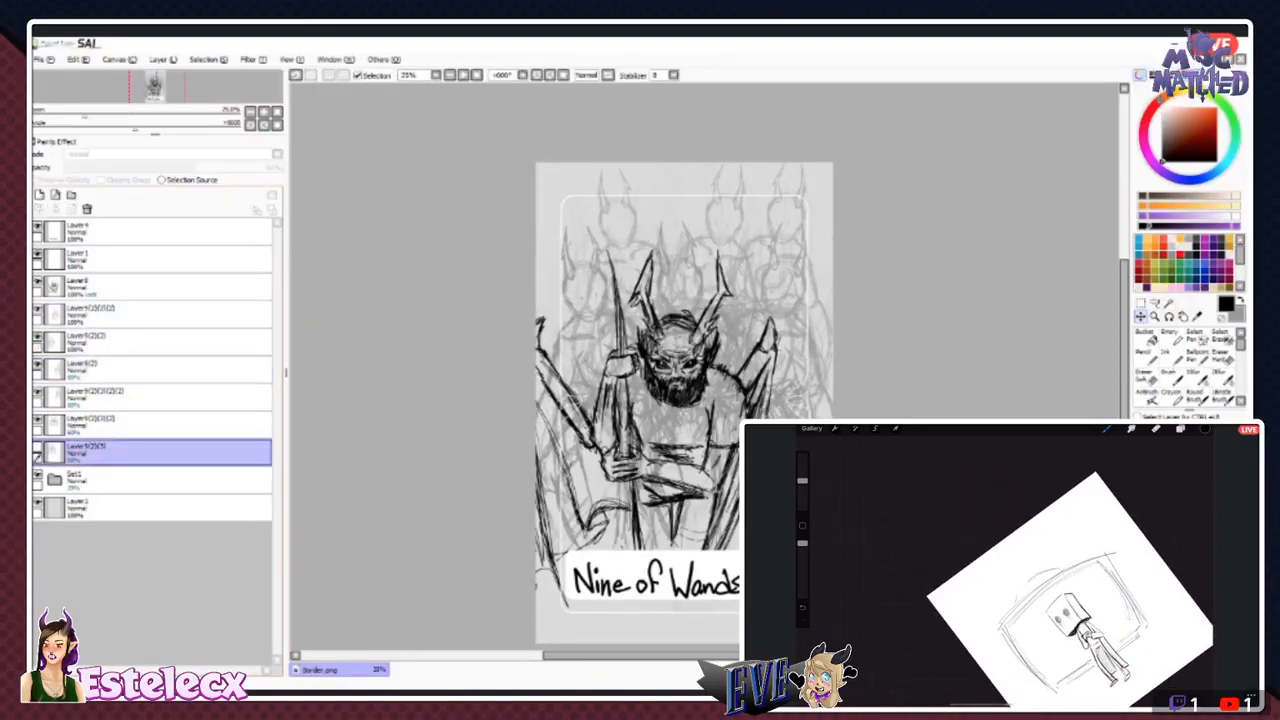
{"action": "left_click", "coordinate": [38, 447]}
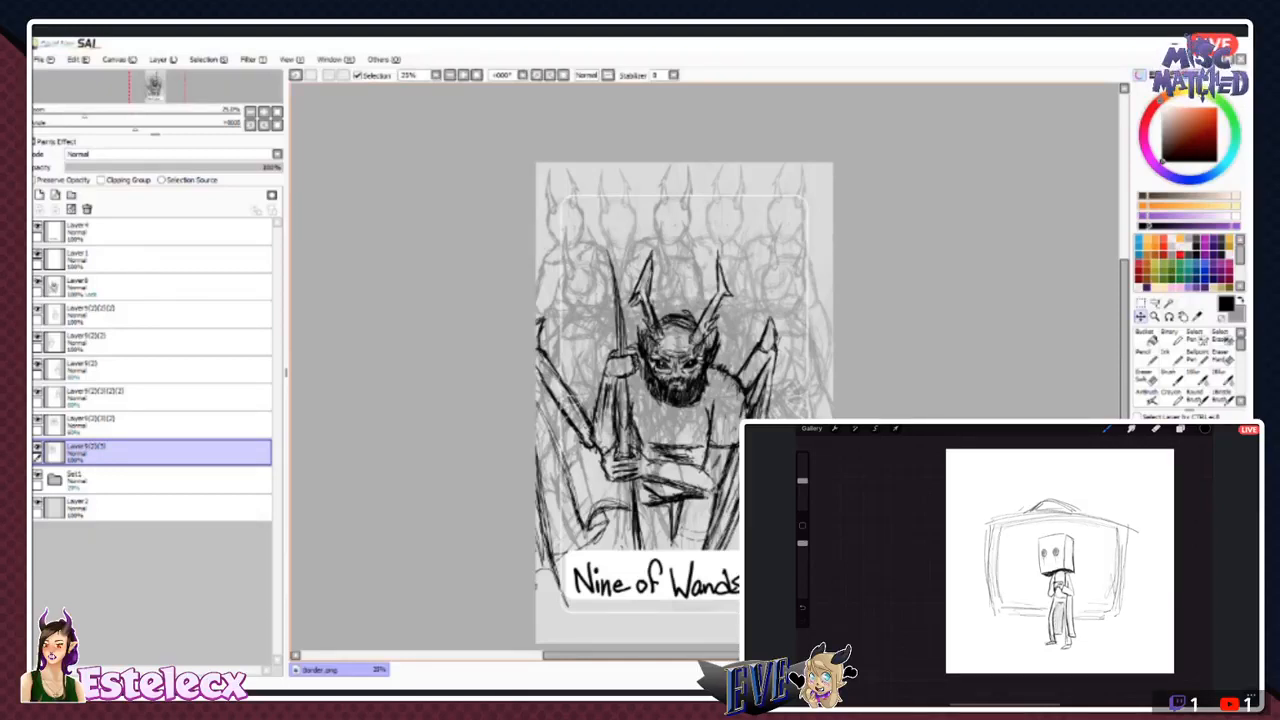
{"action": "left_click", "coordinate": [1223, 356]}
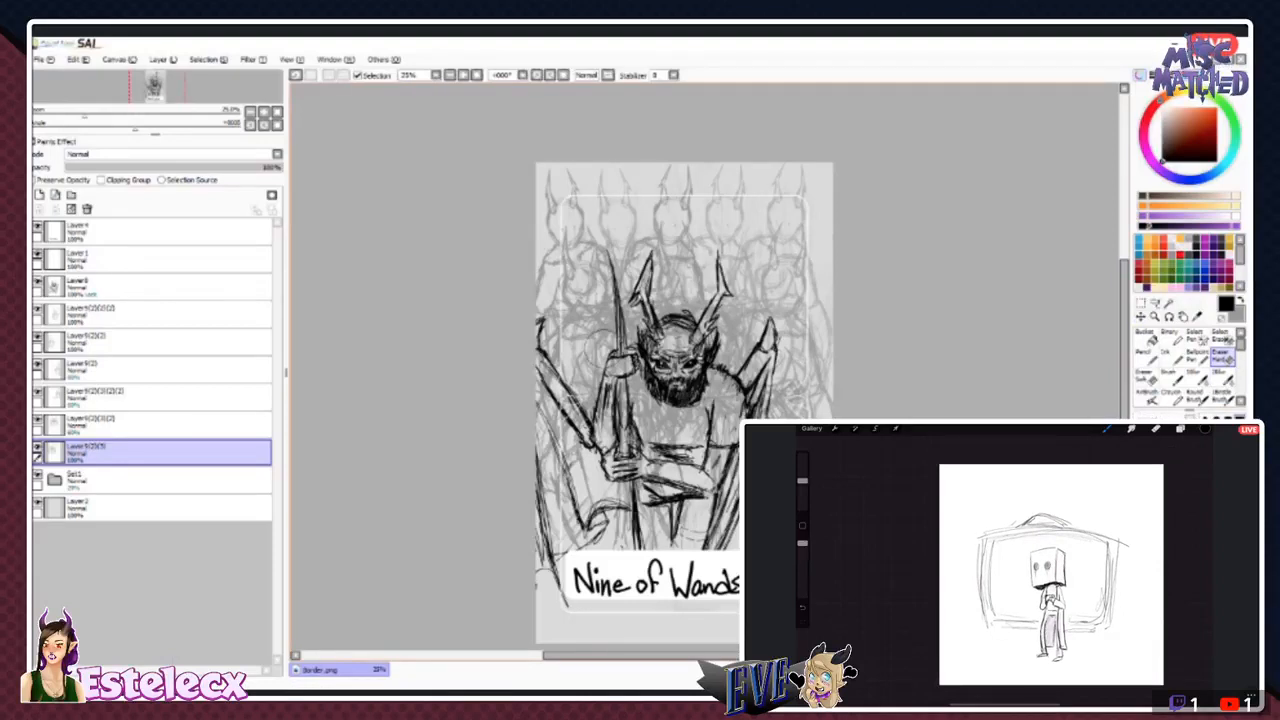
{"action": "left_click", "coordinate": [38, 447]}
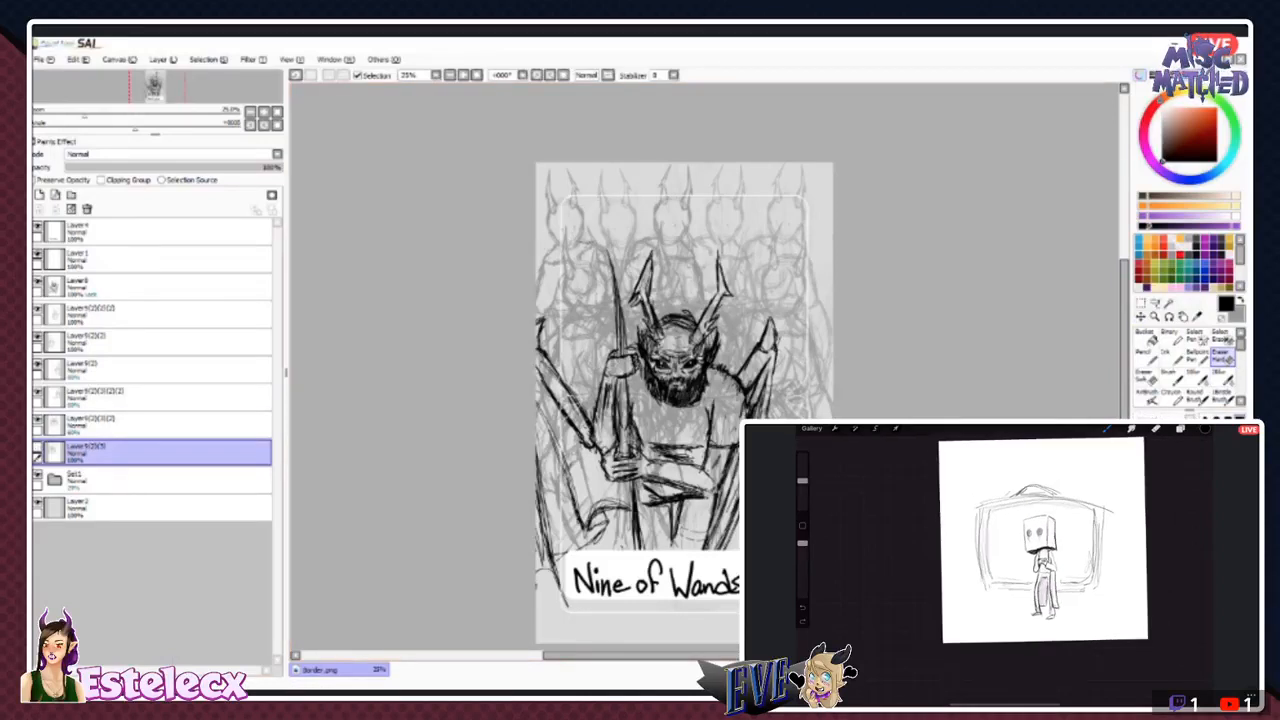
{"action": "left_click", "coordinate": [38, 447]}
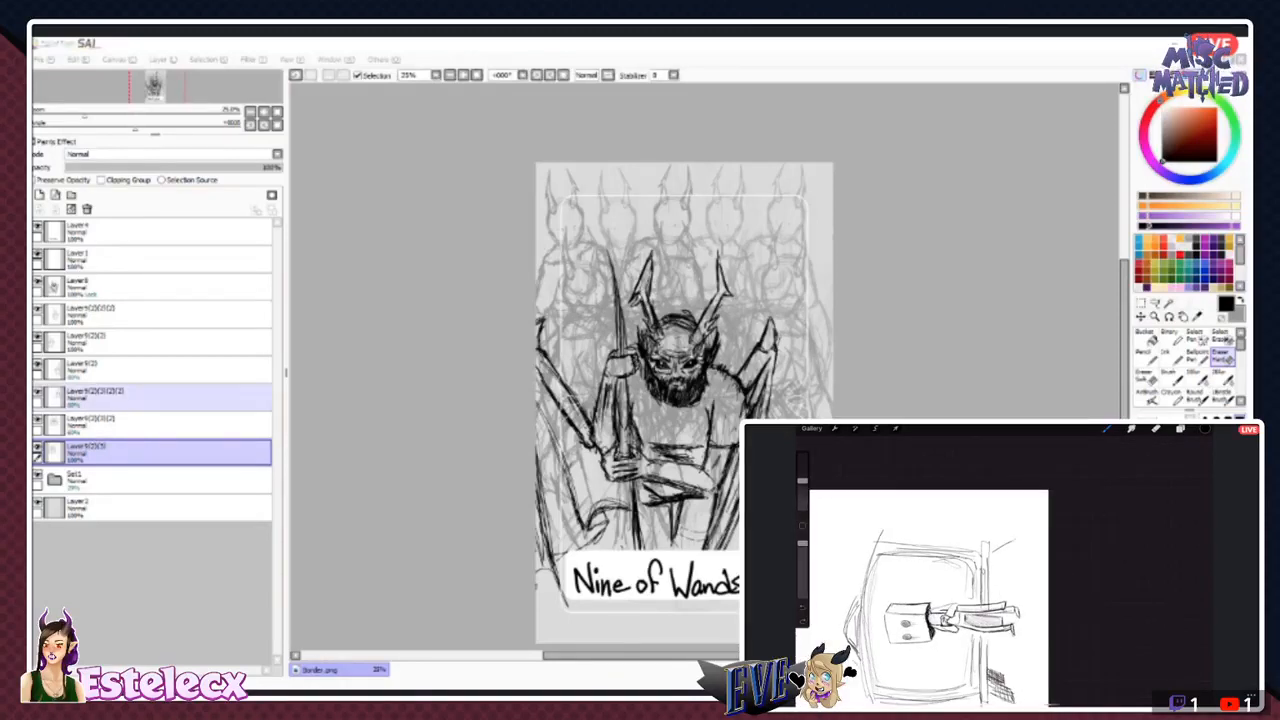
- Hide all horned-figure layers except the rearmost pair's layer
{"action": "left_click", "coordinate": [38, 309]}
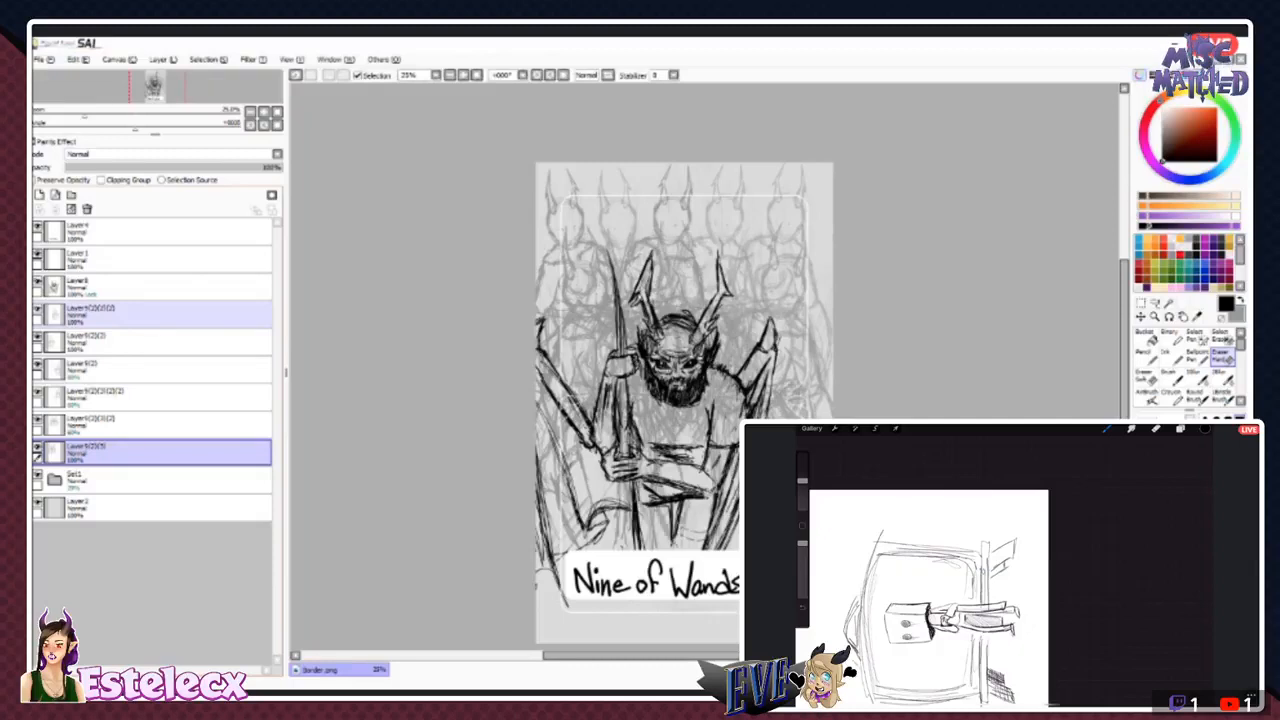
{"action": "left_click", "coordinate": [50, 283]}
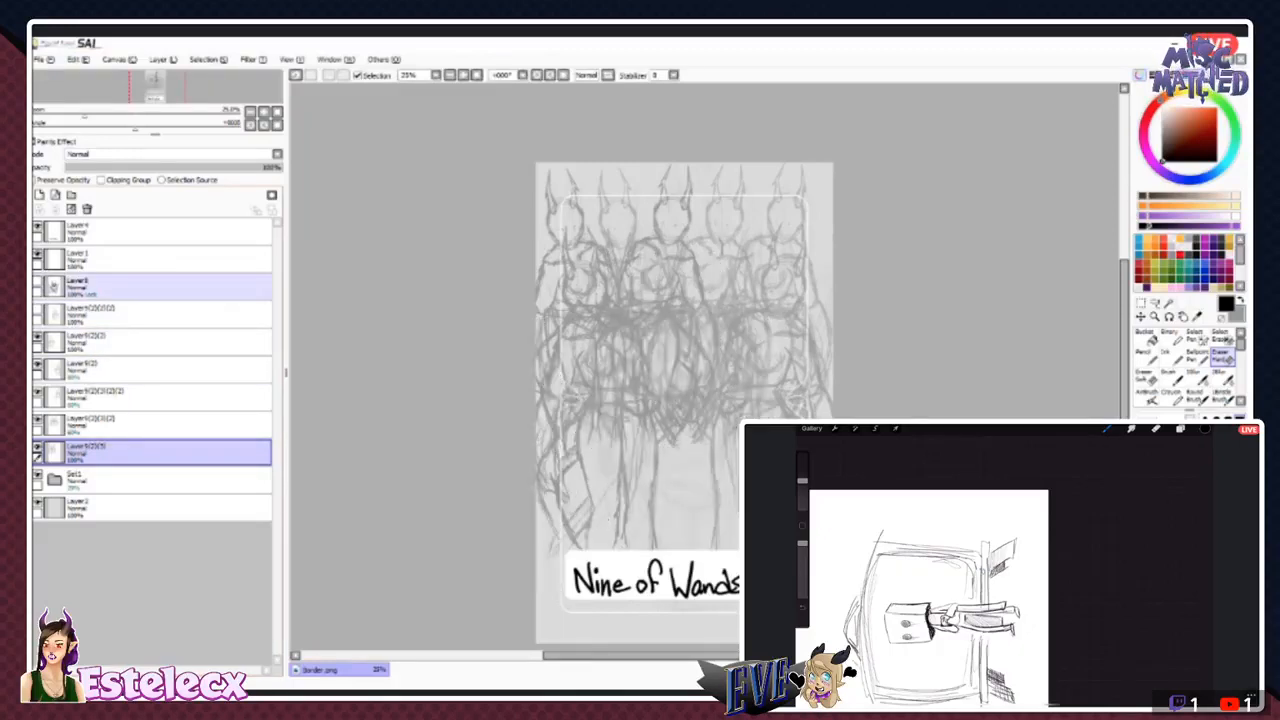
{"action": "left_click", "coordinate": [120, 287]}
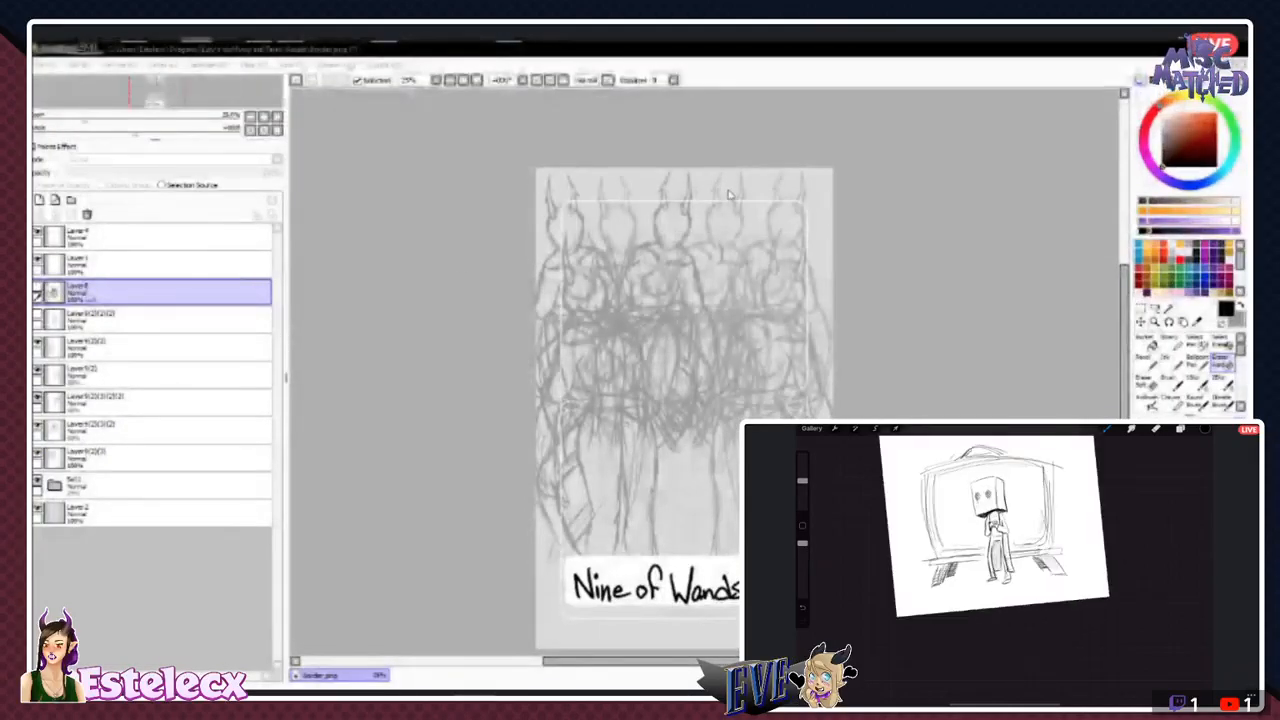
{"action": "left_click", "coordinate": [38, 283]}
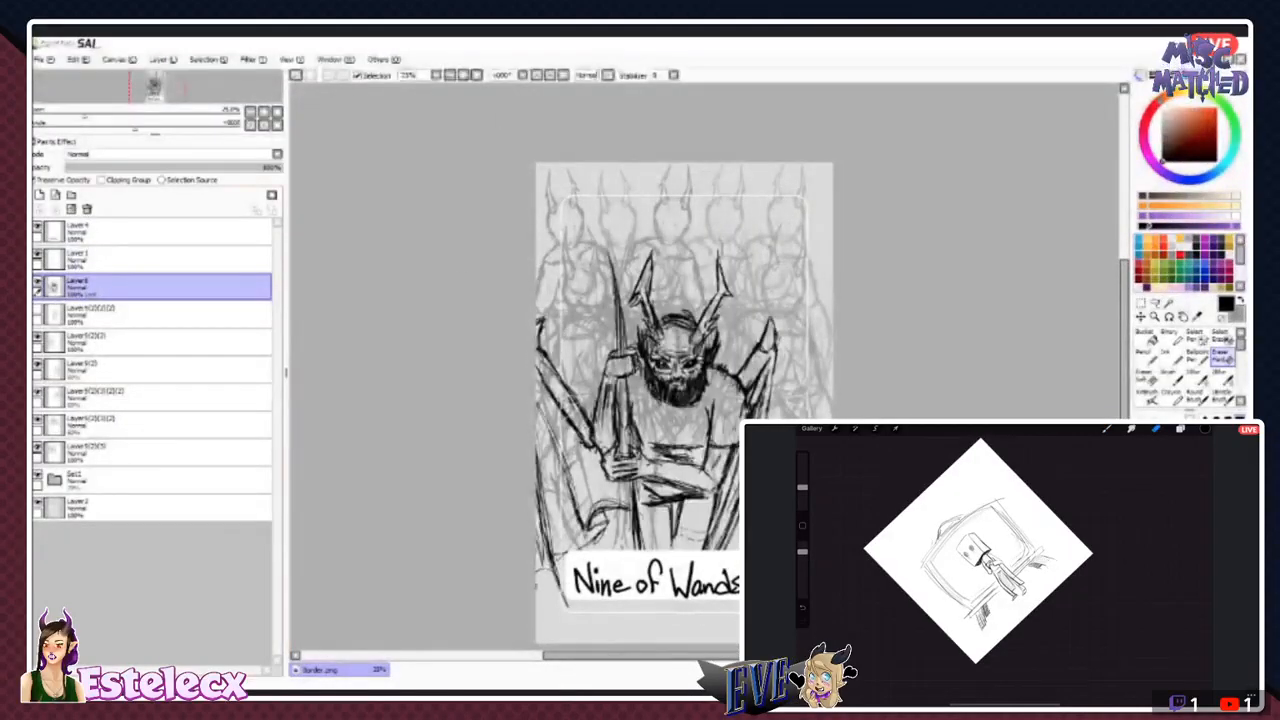
{"action": "left_click", "coordinate": [38, 338]}
{"action": "left_click", "coordinate": [120, 370]}
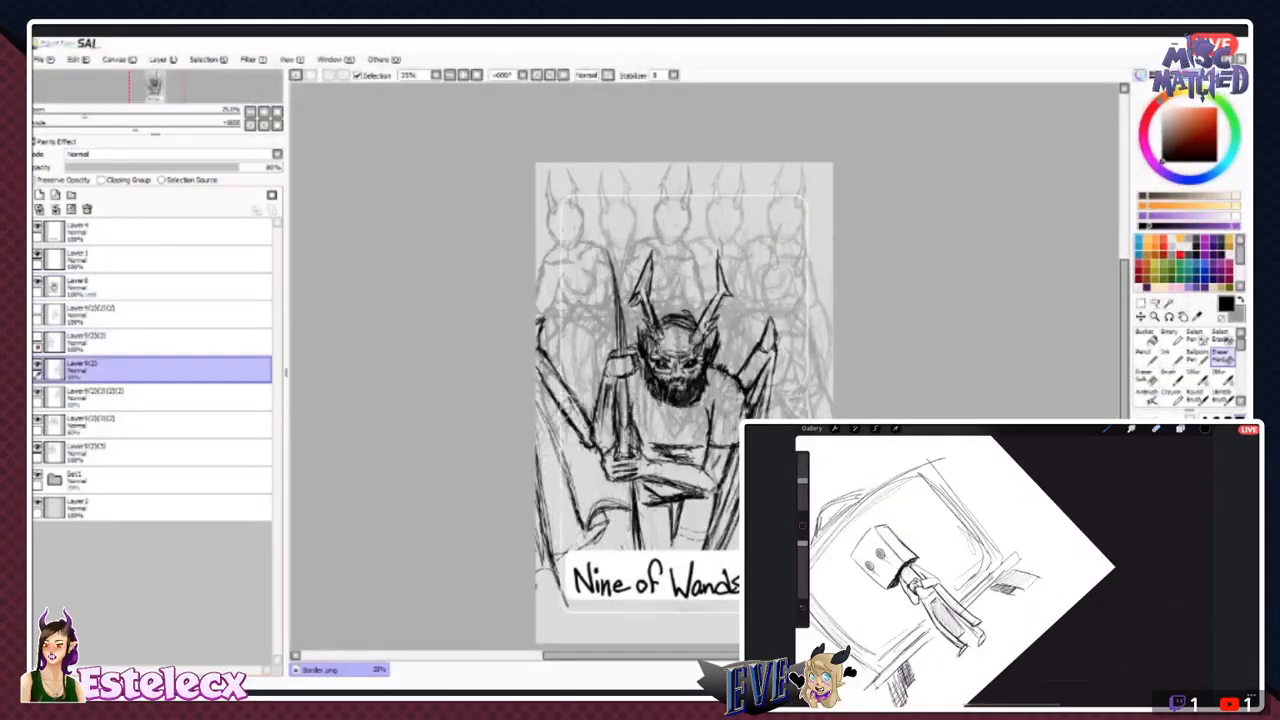
{"action": "left_click", "coordinate": [38, 365]}
{"action": "left_click", "coordinate": [38, 393]}
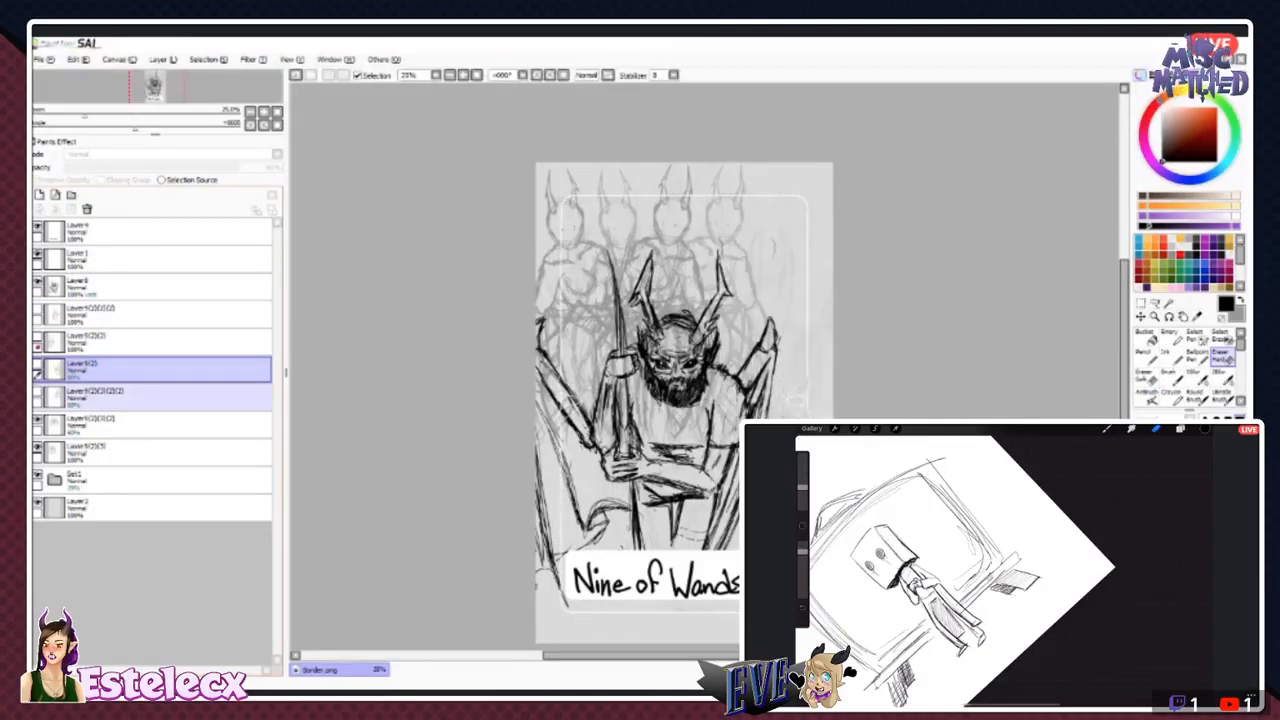
{"action": "left_click", "coordinate": [120, 425]}
{"action": "left_click", "coordinate": [38, 420]}
- Hide the bearded figure and delete the rearmost horned-pair layer
{"action": "left_click", "coordinate": [120, 452]}
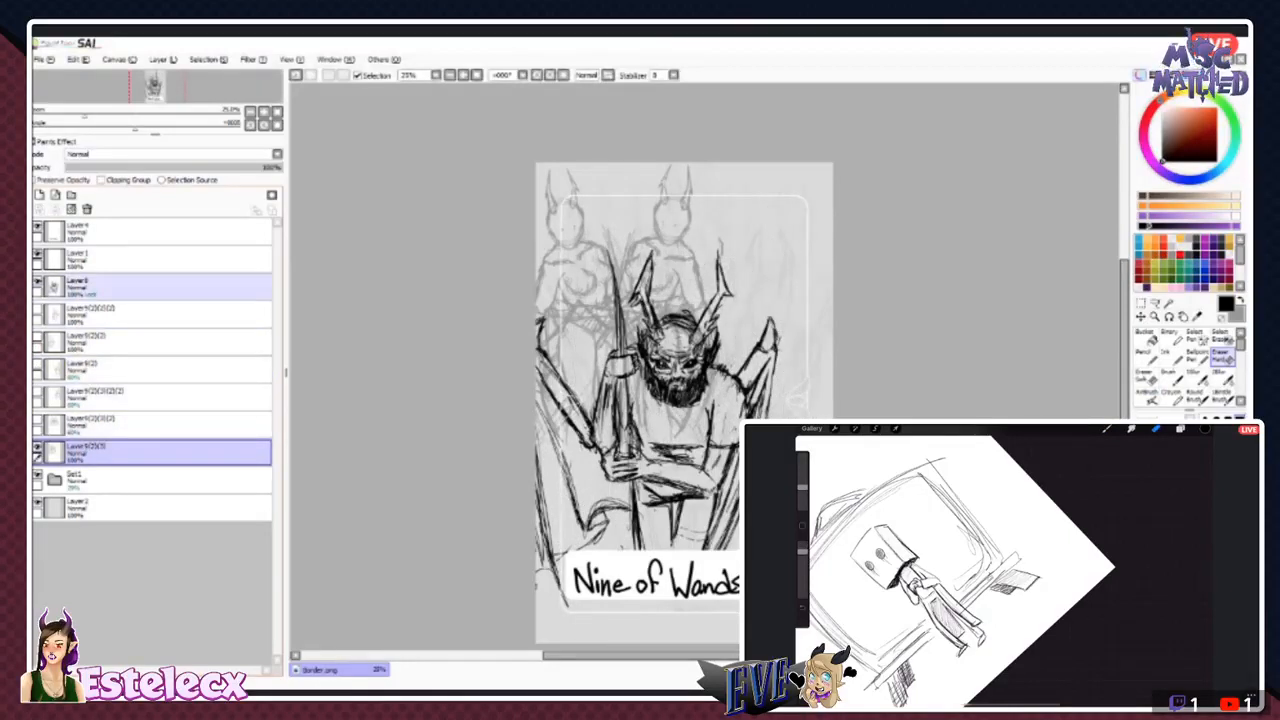
{"action": "left_click", "coordinate": [38, 283]}
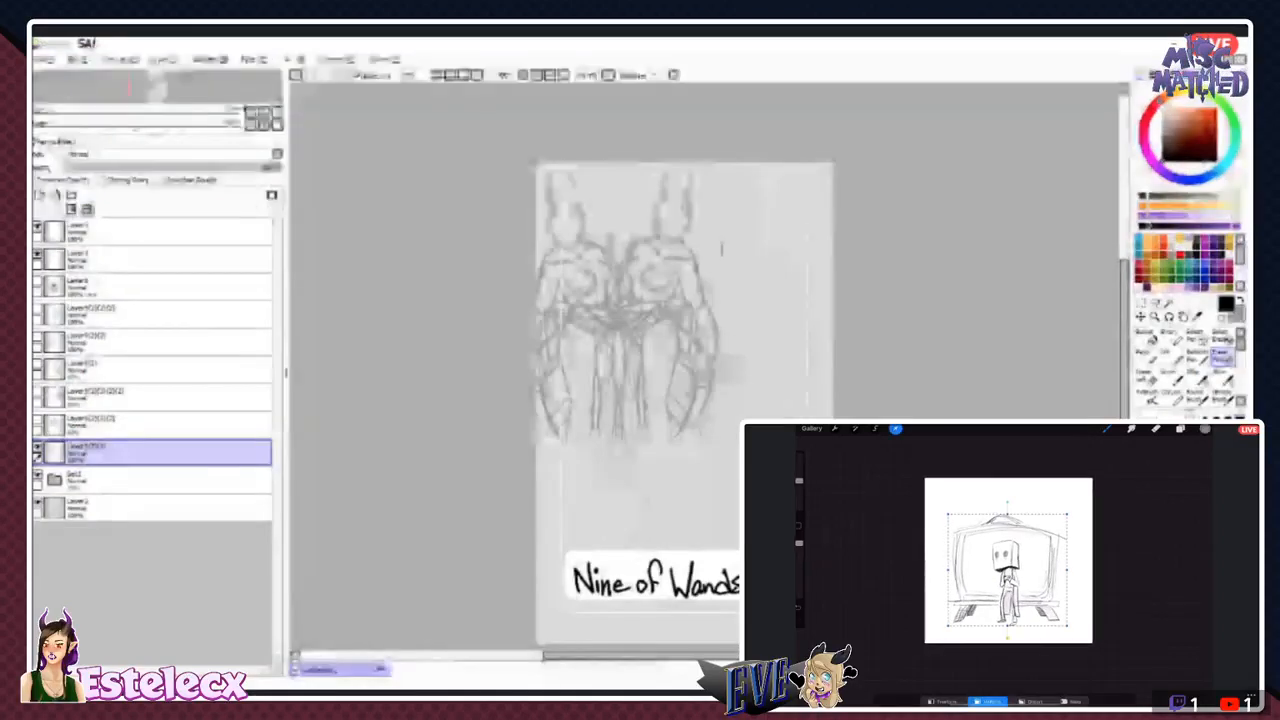
{"action": "left_click", "coordinate": [87, 209]}
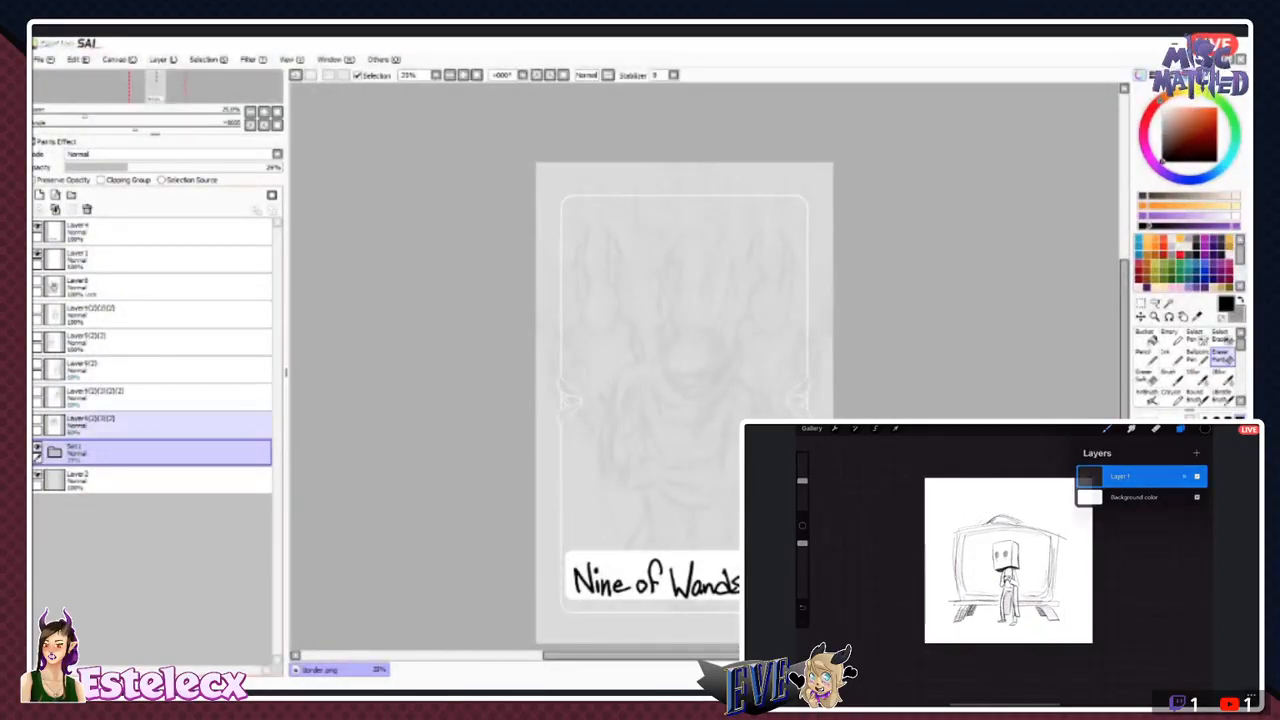
- Show the three lowest remaining horned-figure layers and delete the two rear-row ones, keeping the front figure at the card's right edge
{"action": "left_click", "coordinate": [37, 420]}
{"action": "left_click", "coordinate": [37, 393]}
{"action": "left_click", "coordinate": [37, 365]}
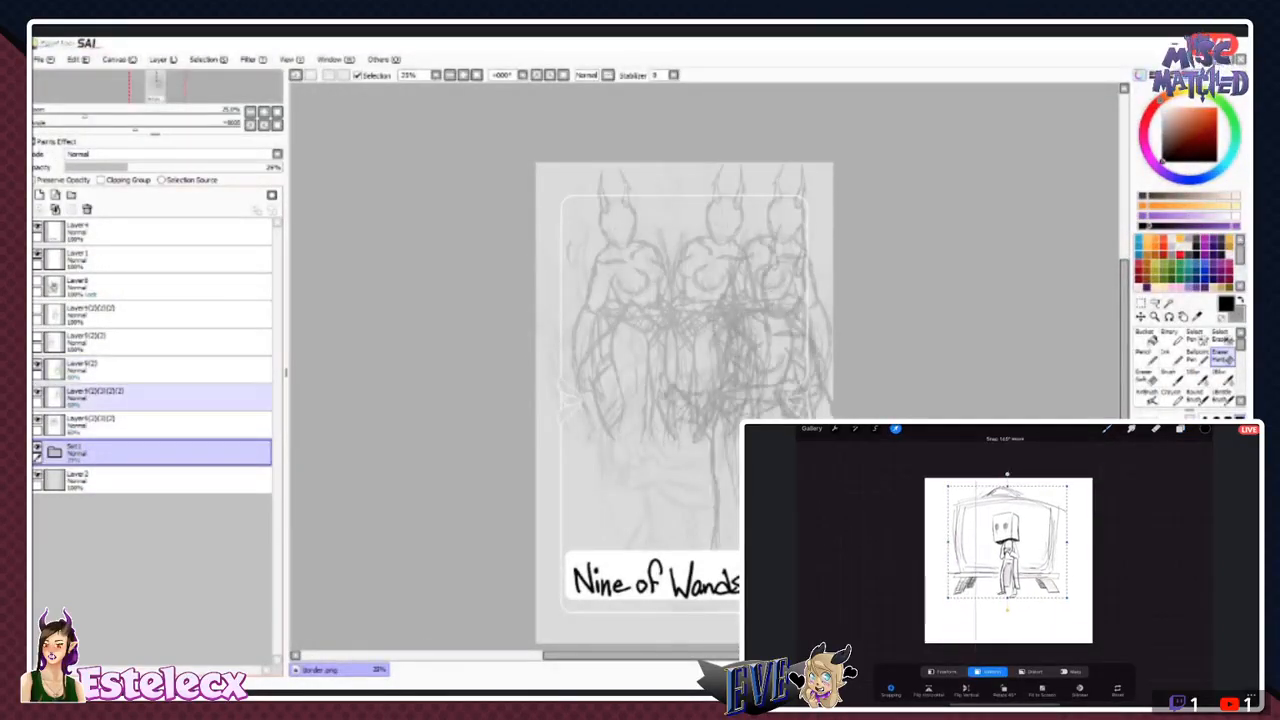
{"action": "left_click", "coordinate": [37, 420]}
{"action": "left_click", "coordinate": [37, 420]}
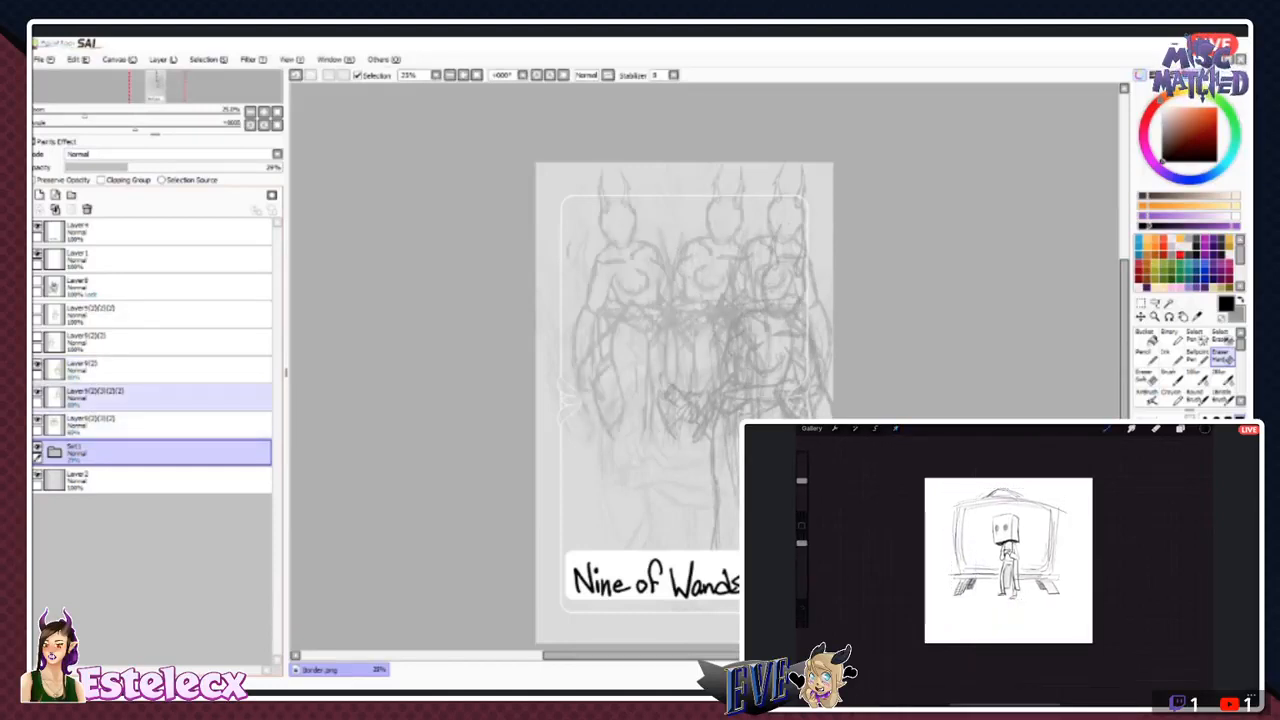
{"action": "left_click", "coordinate": [37, 393]}
{"action": "left_click", "coordinate": [37, 393]}
{"action": "left_click", "coordinate": [100, 397]}
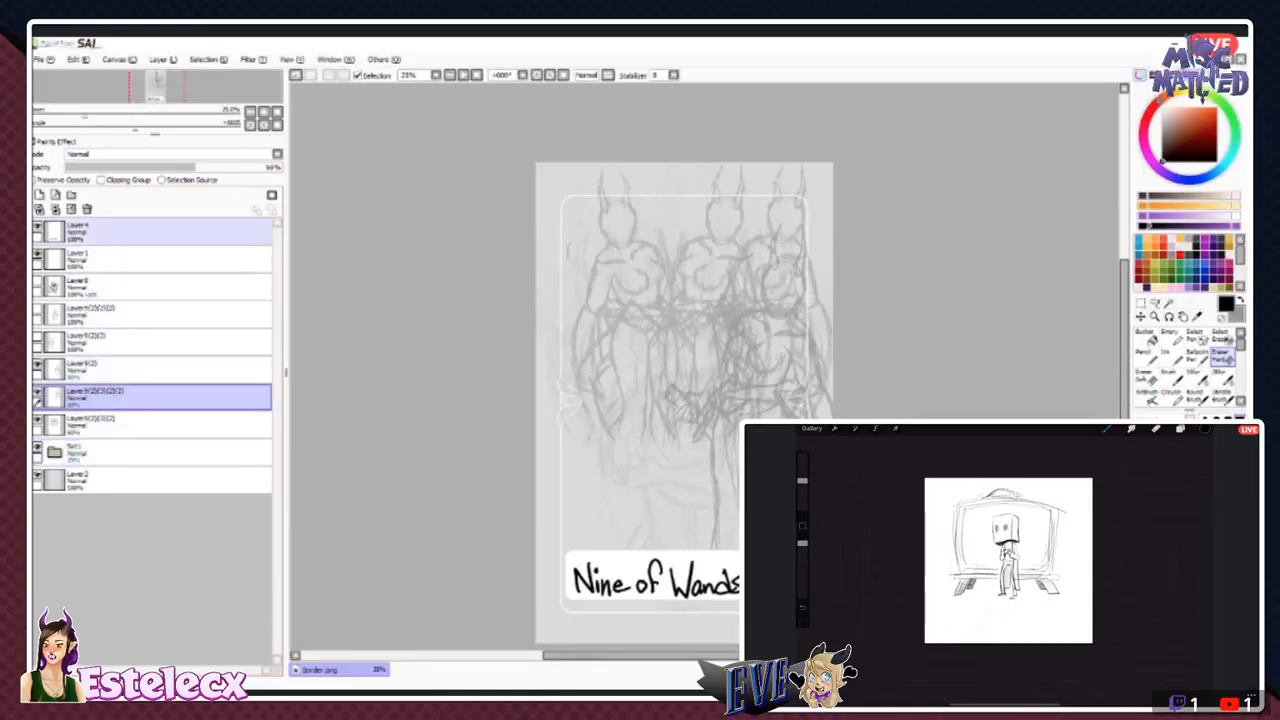
{"action": "left_click", "coordinate": [87, 209]}
{"action": "left_click", "coordinate": [87, 209]}
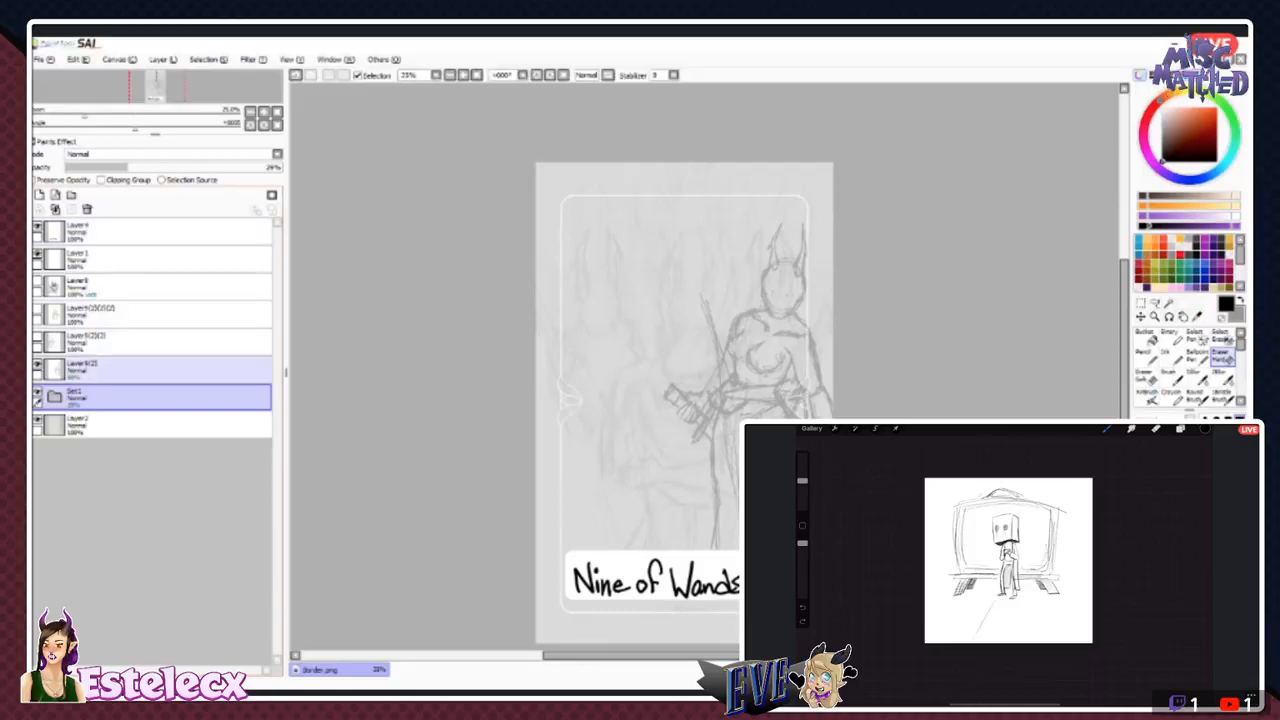
- Select the empty area surrounding the remaining horned figure with the Magic Wand, leaving the gap between its legs unselected
{"action": "left_click", "coordinate": [37, 364]}
{"action": "left_click", "coordinate": [37, 364]}
{"action": "left_click", "coordinate": [100, 369]}
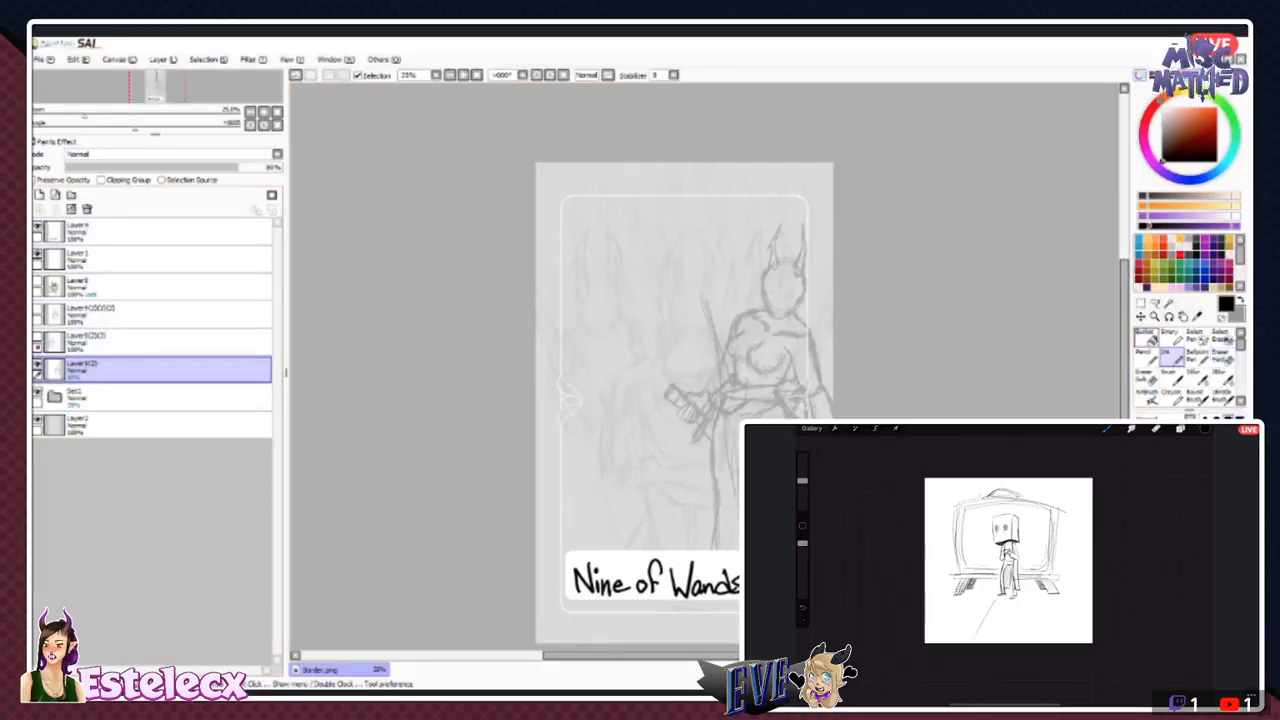
{"action": "key", "text": "x"}
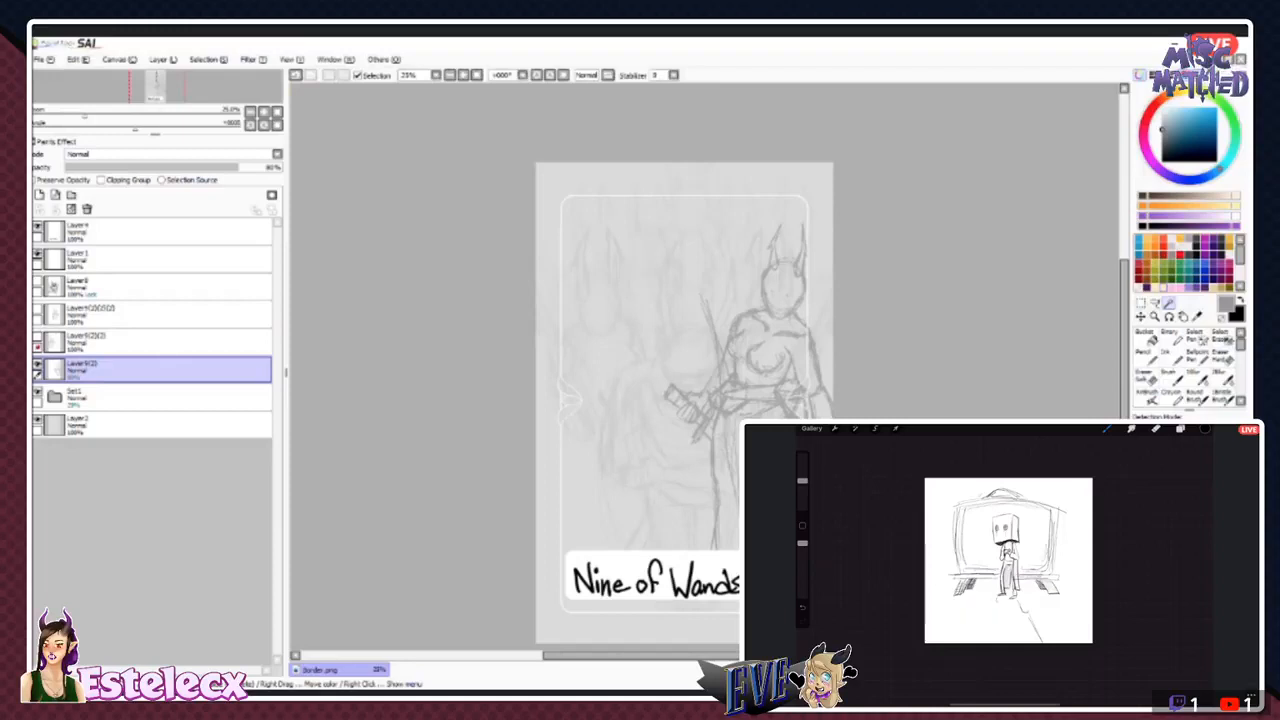
{"action": "left_click", "coordinate": [660, 280]}
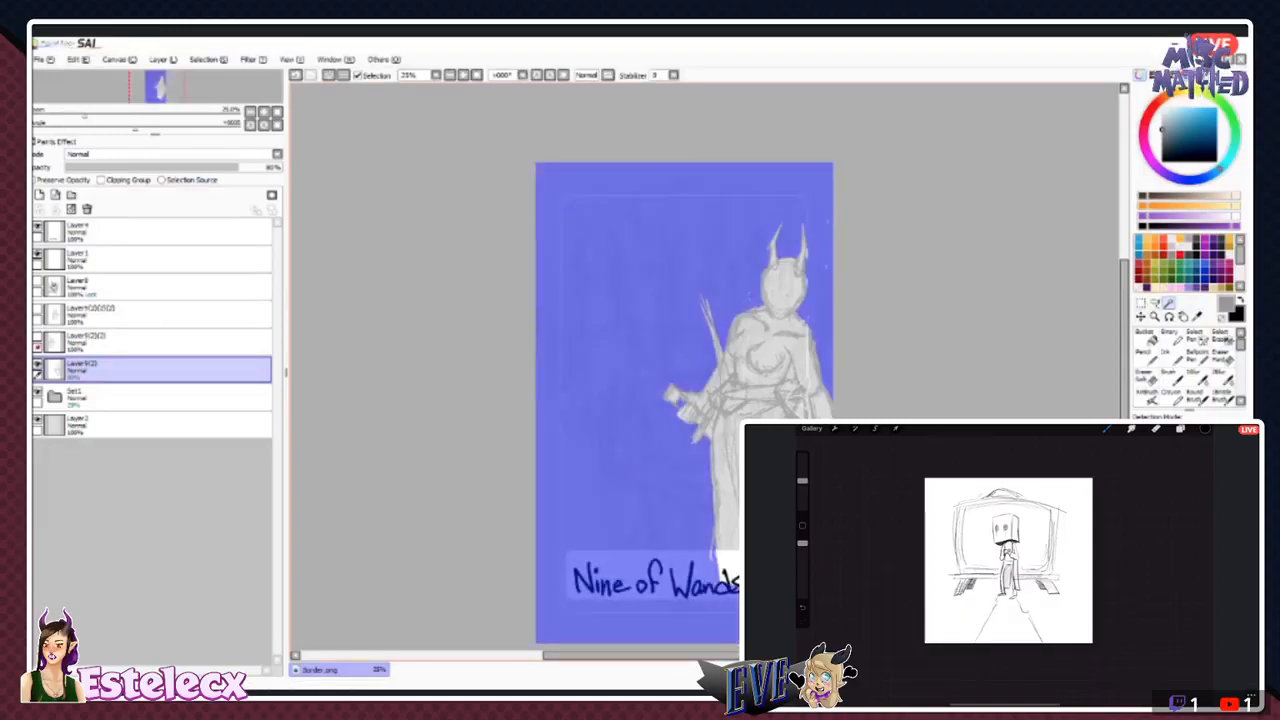
{"action": "left_click", "coordinate": [728, 520]}
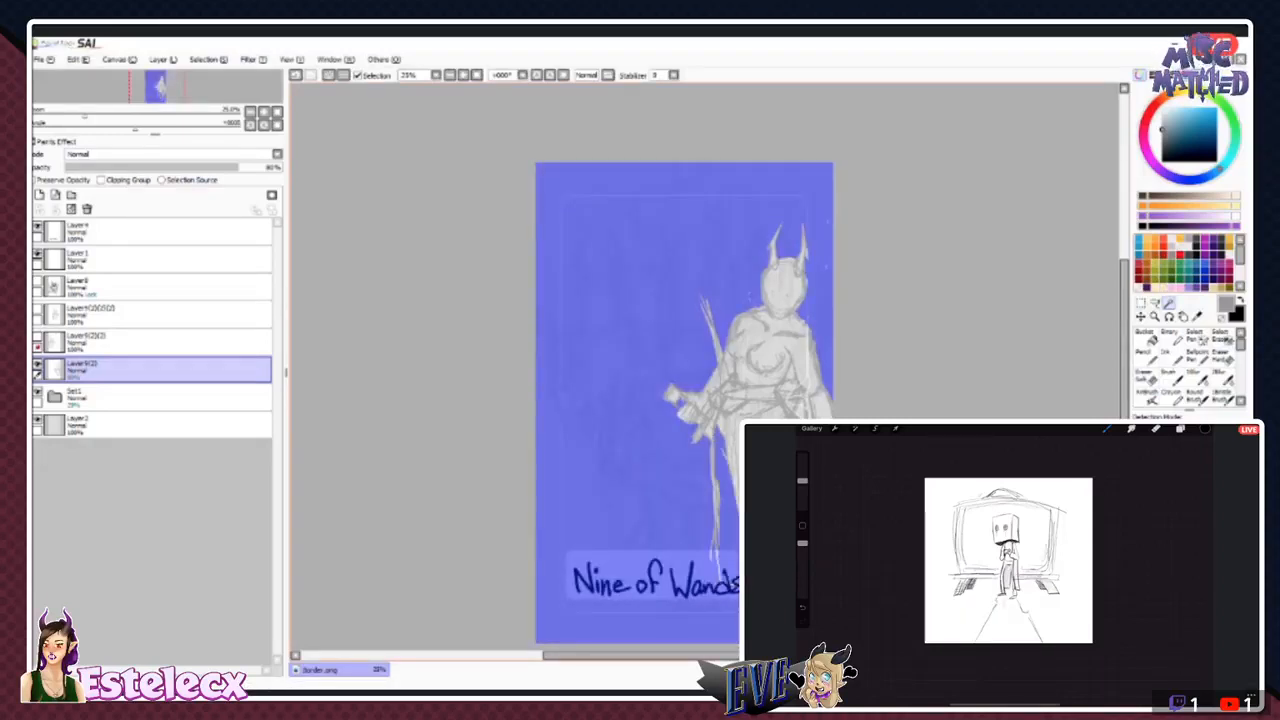
{"action": "key", "text": "ctrl+z"}
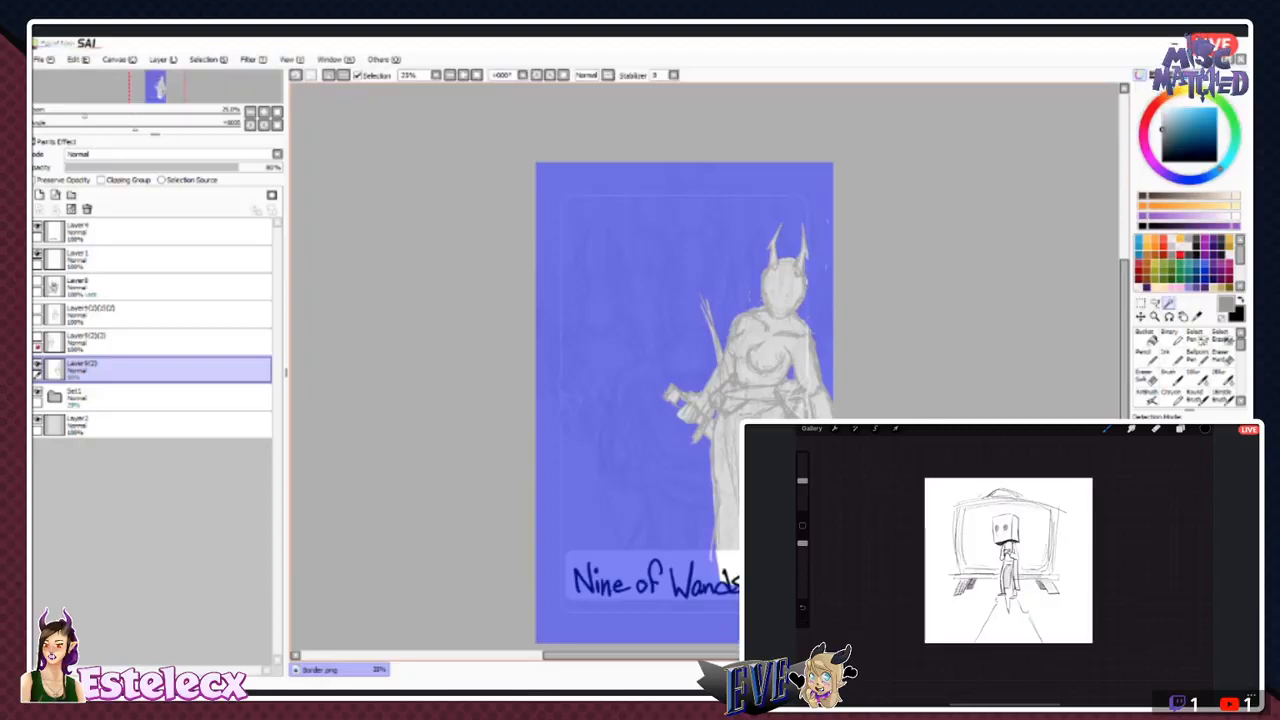
- Add a new layer directly below the horned figure's layer and choose a muted grey-blue for the Ink brush
{"action": "left_click", "coordinate": [150, 397]}
{"action": "left_click", "coordinate": [39, 195]}
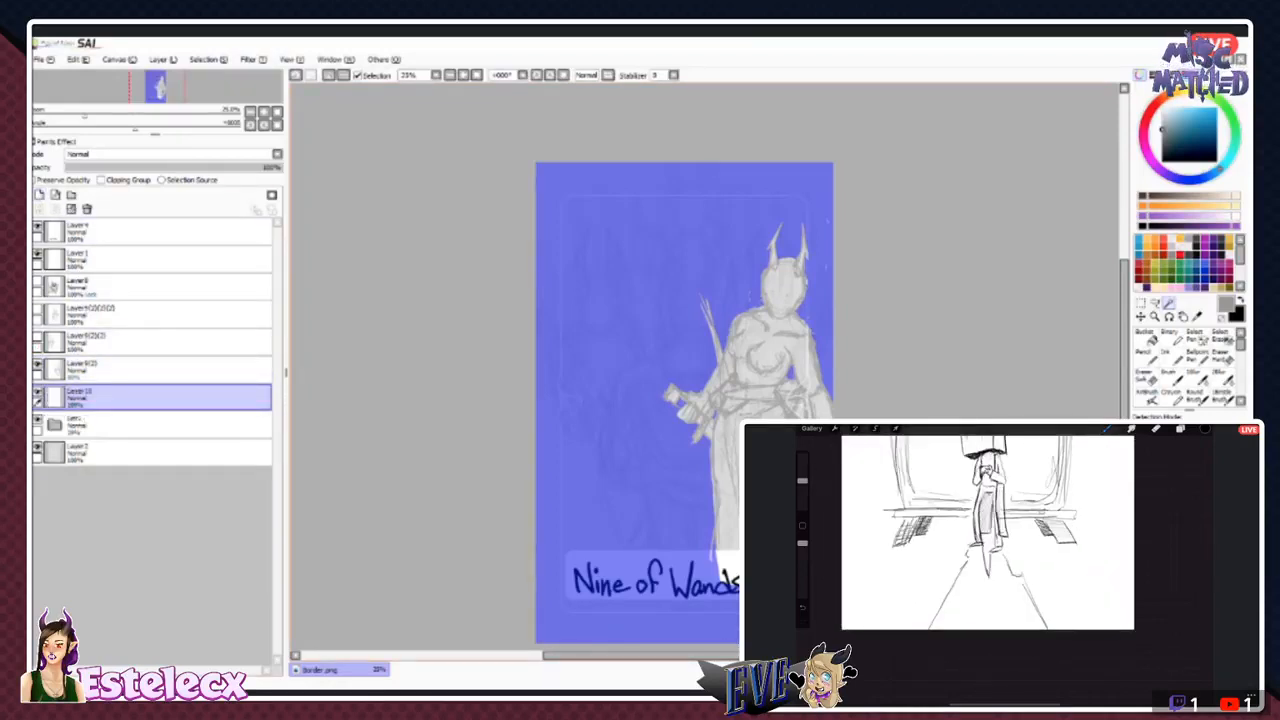
{"action": "left_click", "coordinate": [1170, 356]}
{"action": "left_click_drag", "start_coordinate": [1162, 125], "coordinate": [1171, 120]}
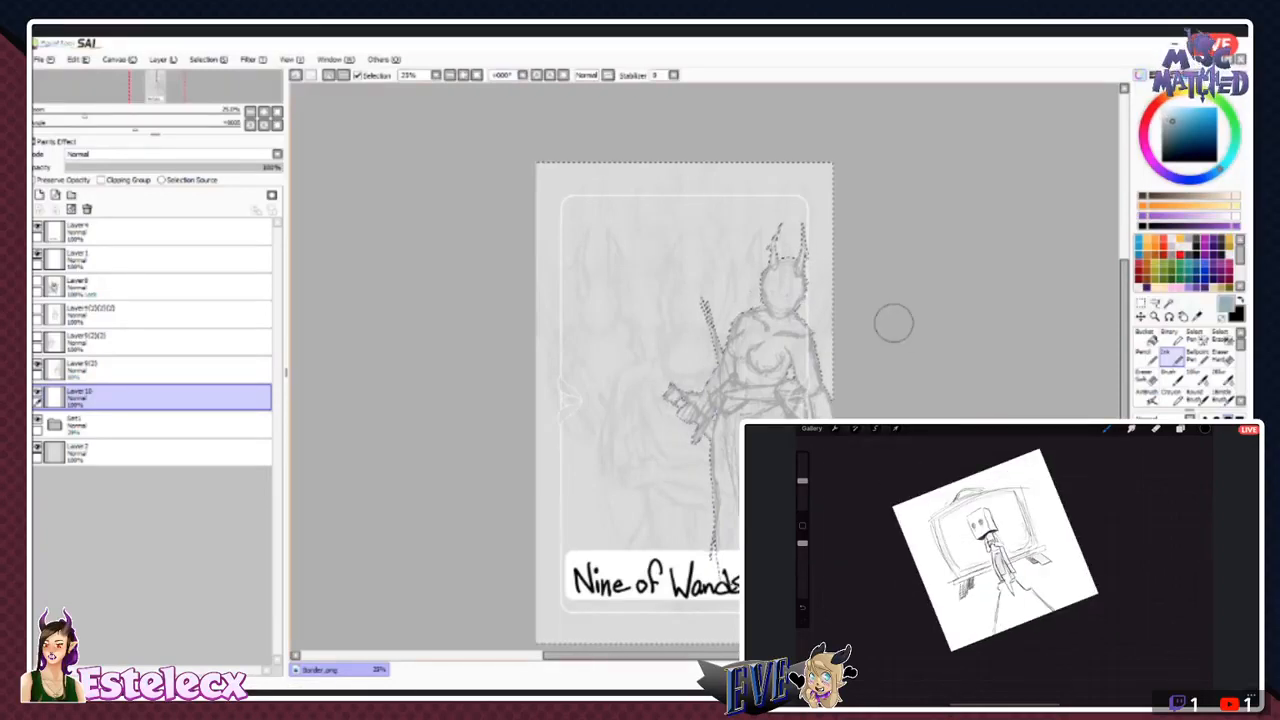
- Invert the selection and paint the horned figure's body solid grey-blue on the new layer
{"action": "left_click_drag", "start_coordinate": [754, 225], "coordinate": [774, 248]}
{"action": "left_click", "coordinate": [209, 60]}
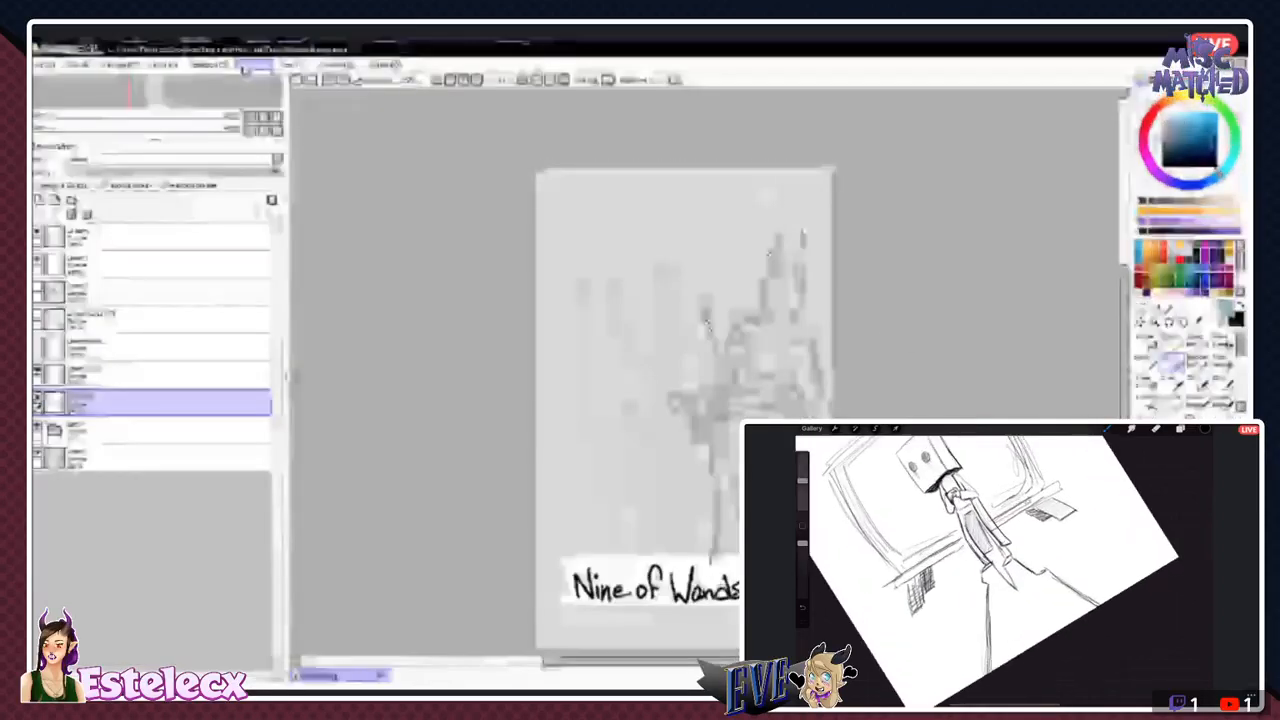
{"action": "left_click", "coordinate": [199, 96]}
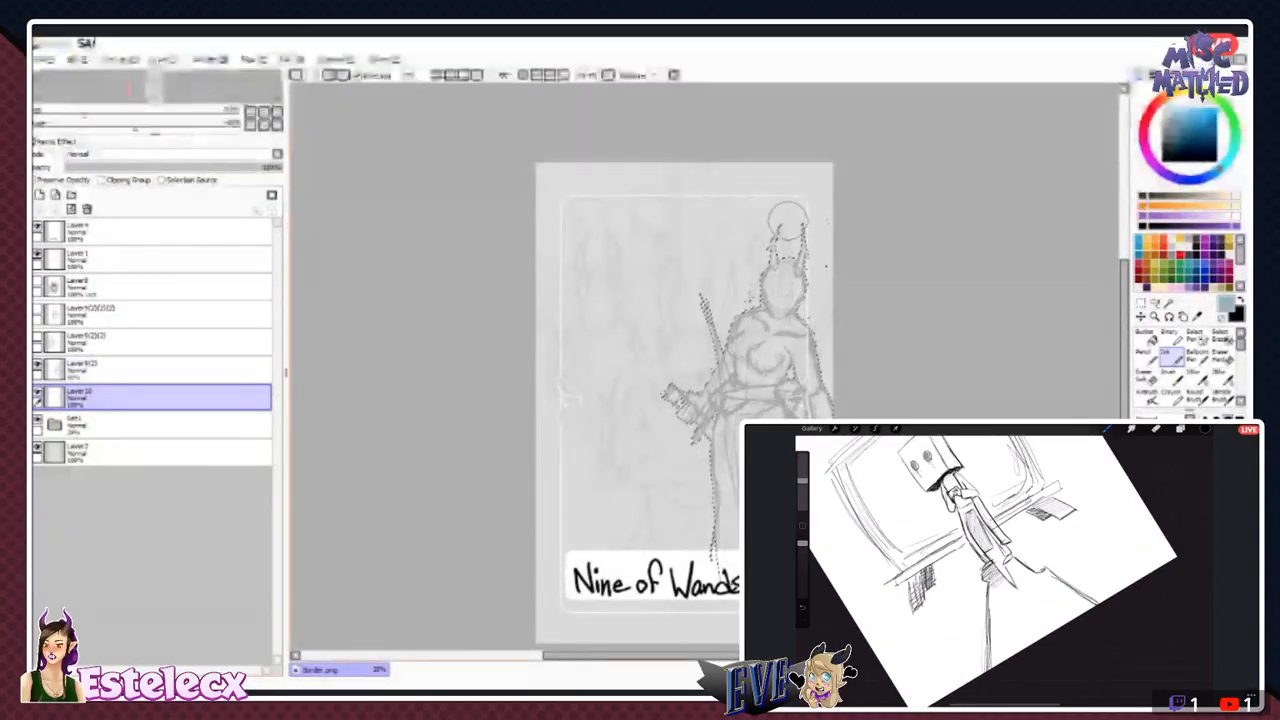
{"action": "mouse_move", "coordinate": [787, 218]}
{"action": "left_mouse_down"}
{"action": "mouse_move", "coordinate": [784, 340]}
{"action": "mouse_move", "coordinate": [790, 216]}
{"action": "mouse_move", "coordinate": [768, 258]}
{"action": "mouse_move", "coordinate": [818, 405]}
{"action": "mouse_move", "coordinate": [760, 332]}
{"action": "mouse_move", "coordinate": [757, 404]}
{"action": "mouse_move", "coordinate": [728, 385]}
{"action": "mouse_move", "coordinate": [720, 415]}
{"action": "mouse_move", "coordinate": [726, 528]}
{"action": "left_mouse_up"}
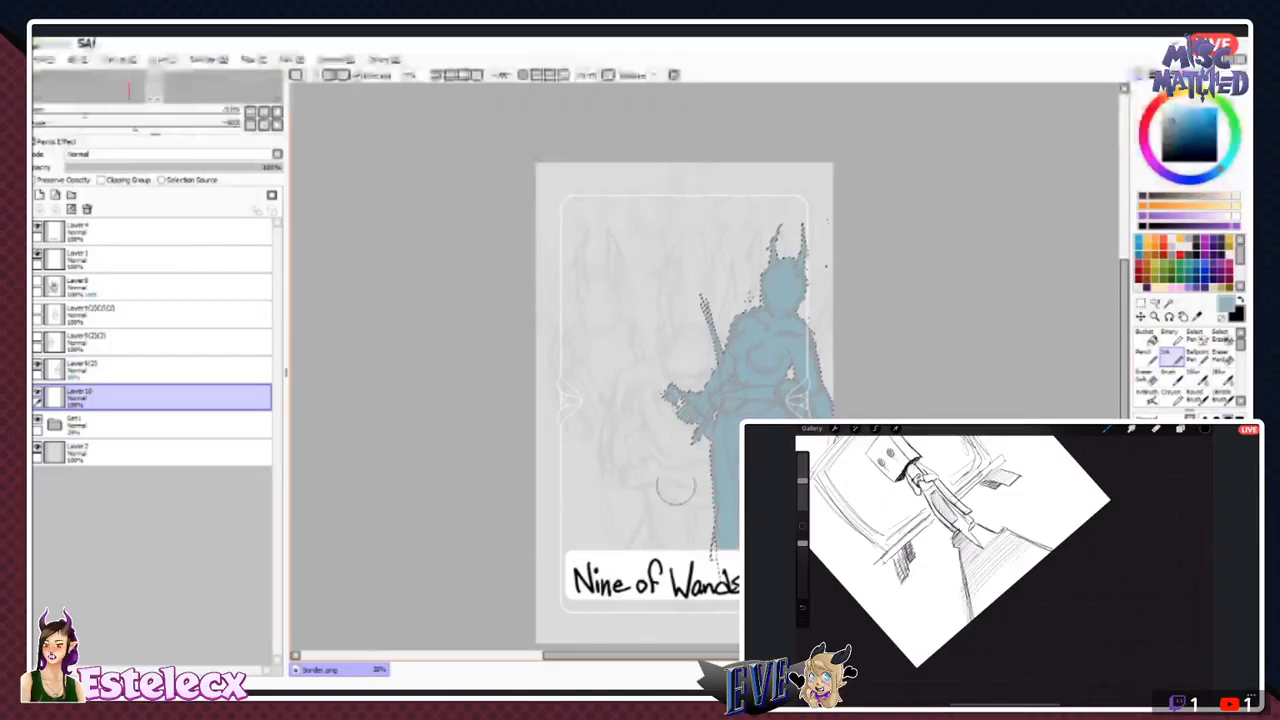
- Clear the selection and group the horned figure's line layer with its blue fill layer in a new collapsed layer folder
{"action": "key", "text": "ctrl+d"}
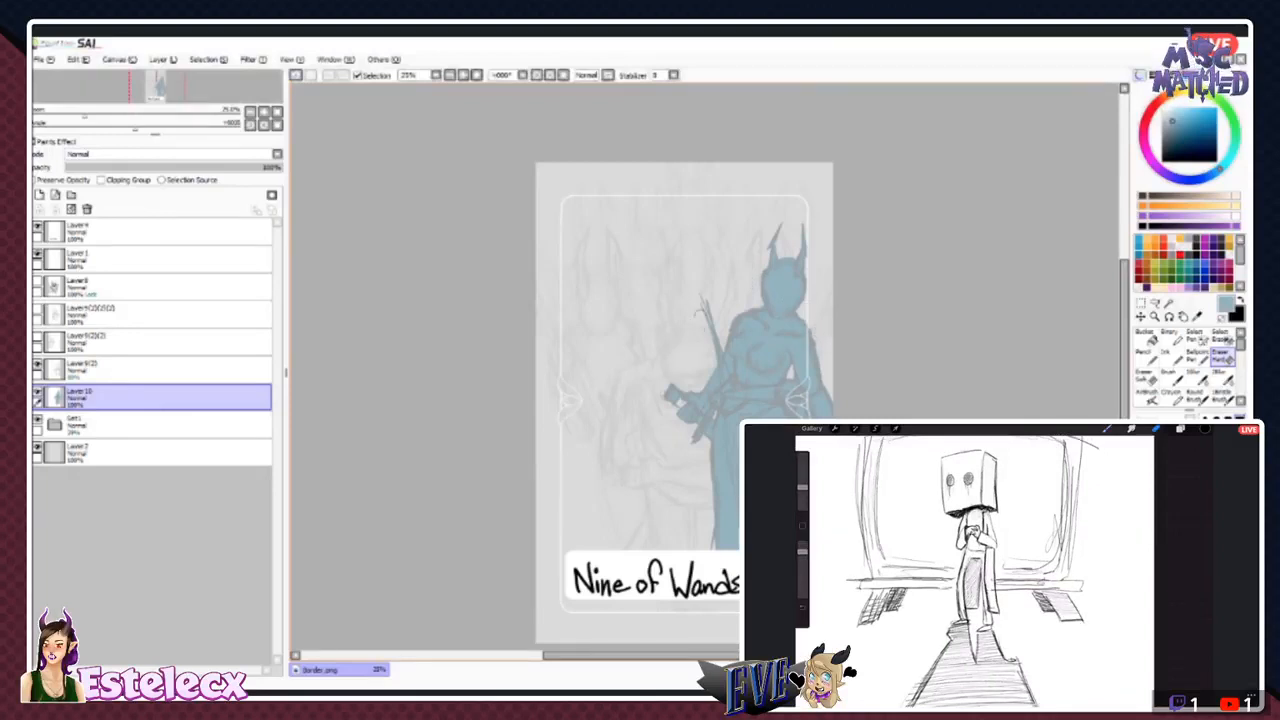
{"action": "left_click", "coordinate": [150, 370]}
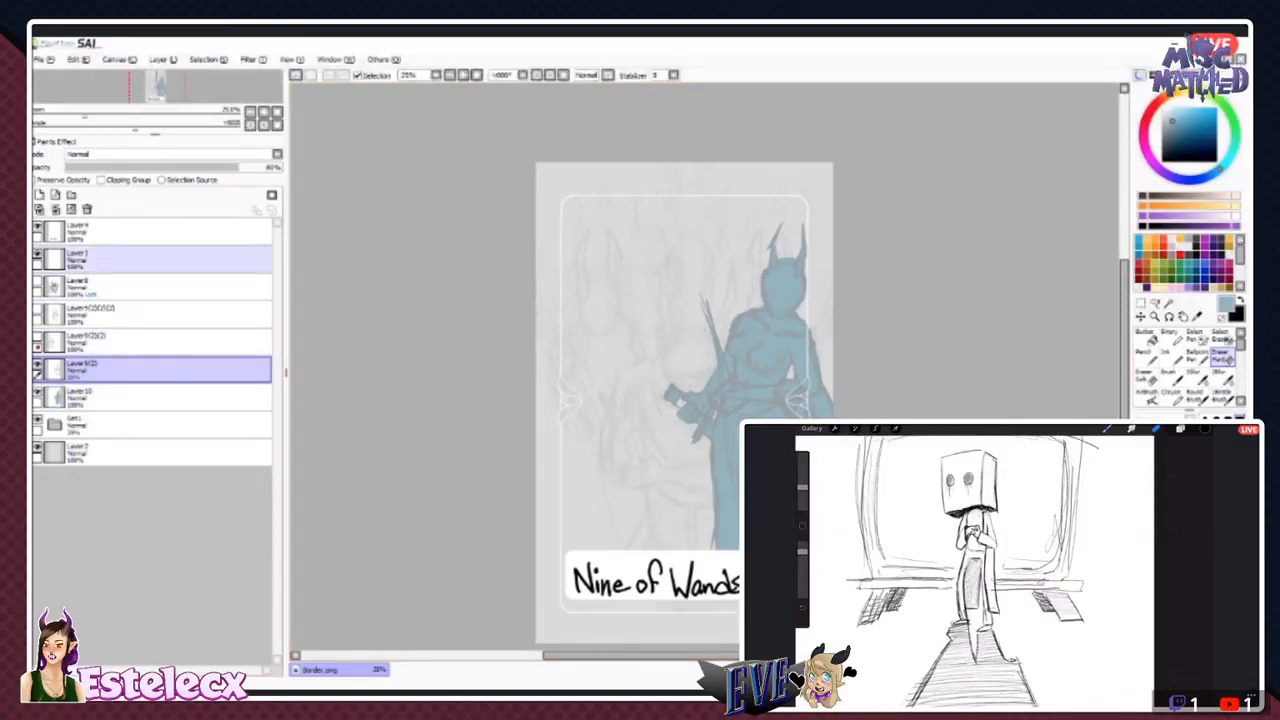
{"action": "left_click", "coordinate": [71, 195]}
{"action": "left_click_drag", "start_coordinate": [150, 398], "coordinate": [150, 371]}
{"action": "left_click_drag", "start_coordinate": [130, 425], "coordinate": [130, 404]}
{"action": "left_click", "coordinate": [55, 370]}
- Show the two hidden horned-figure line layers directly above the new folder and delete both of them
{"action": "left_click", "coordinate": [38, 337]}
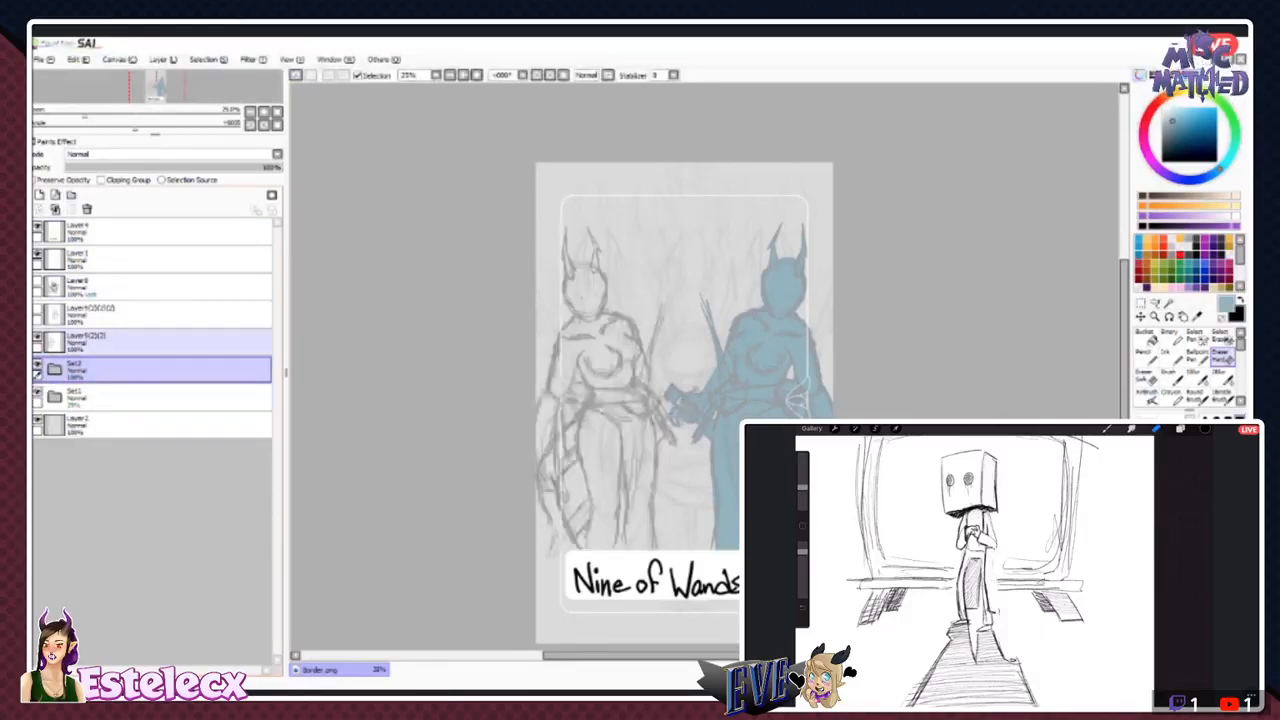
{"action": "left_click", "coordinate": [130, 343]}
{"action": "left_click", "coordinate": [38, 309]}
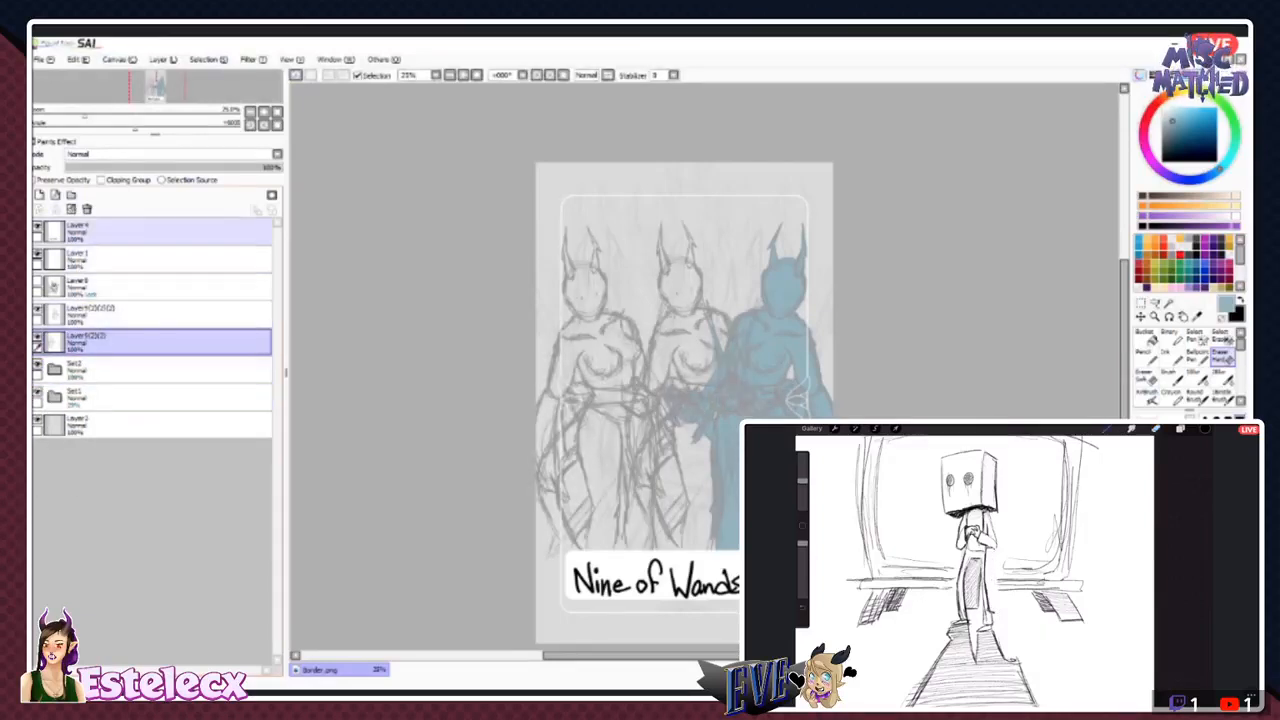
{"action": "left_click", "coordinate": [87, 209]}
{"action": "left_click", "coordinate": [130, 315]}
{"action": "left_click", "coordinate": [87, 209]}
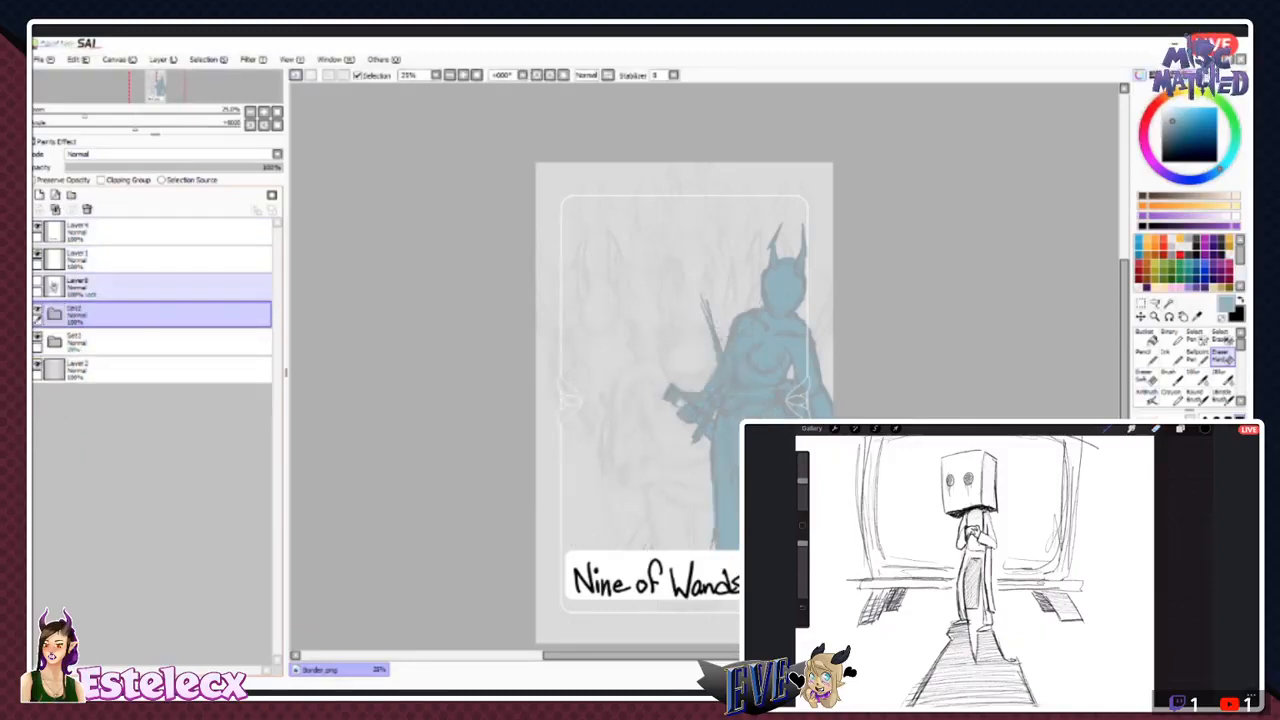
- Duplicate the blue horned figure's folder six times
{"action": "left_click", "coordinate": [163, 60]}
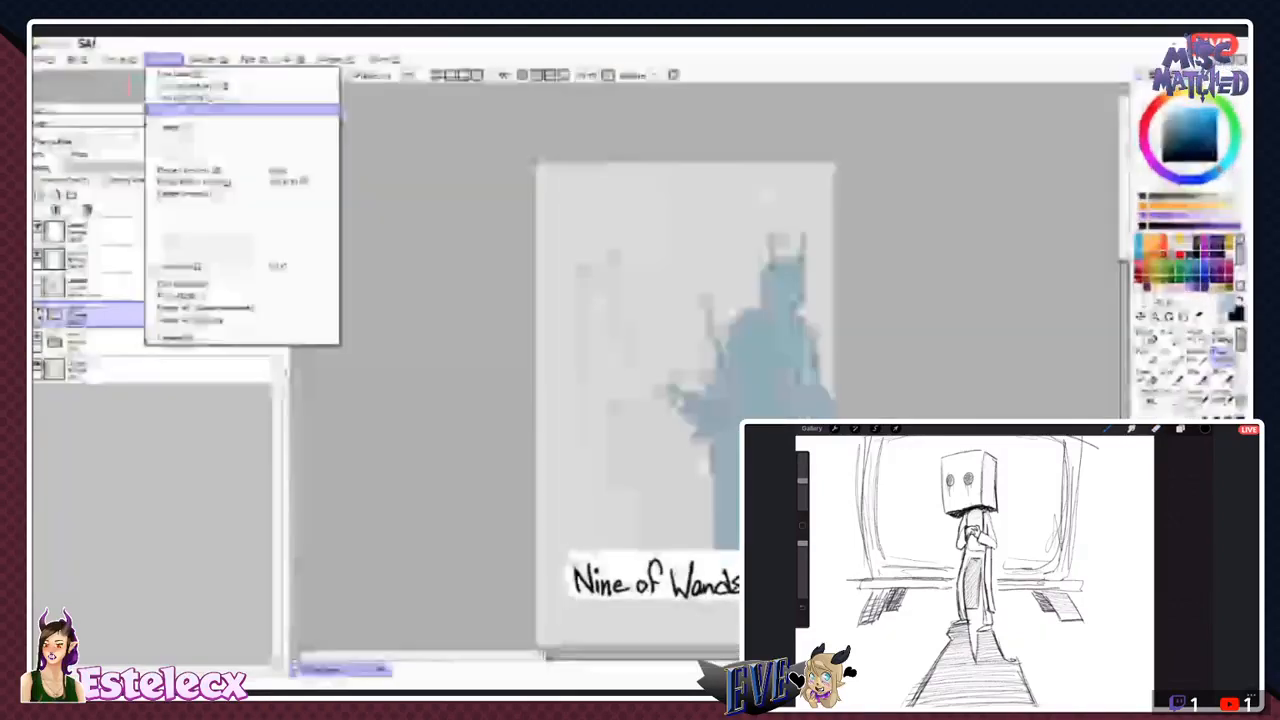
{"action": "left_click", "coordinate": [200, 108]}
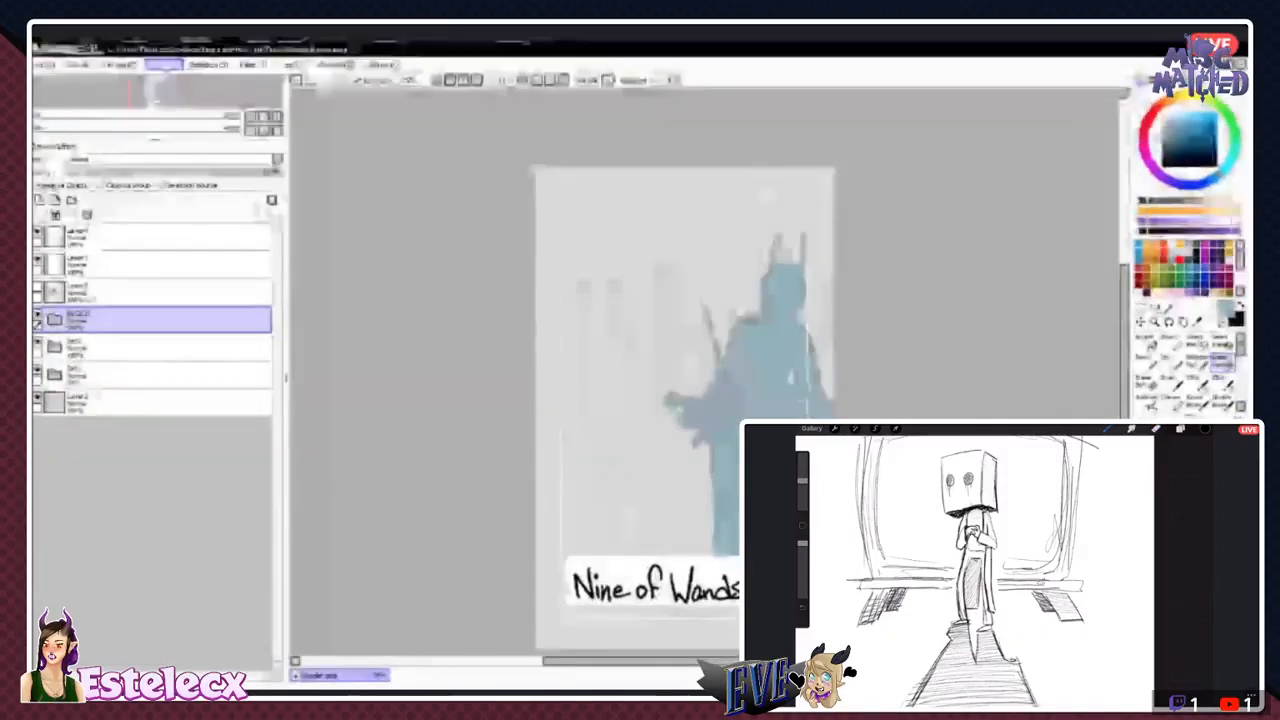
{"action": "left_click", "coordinate": [172, 121]}
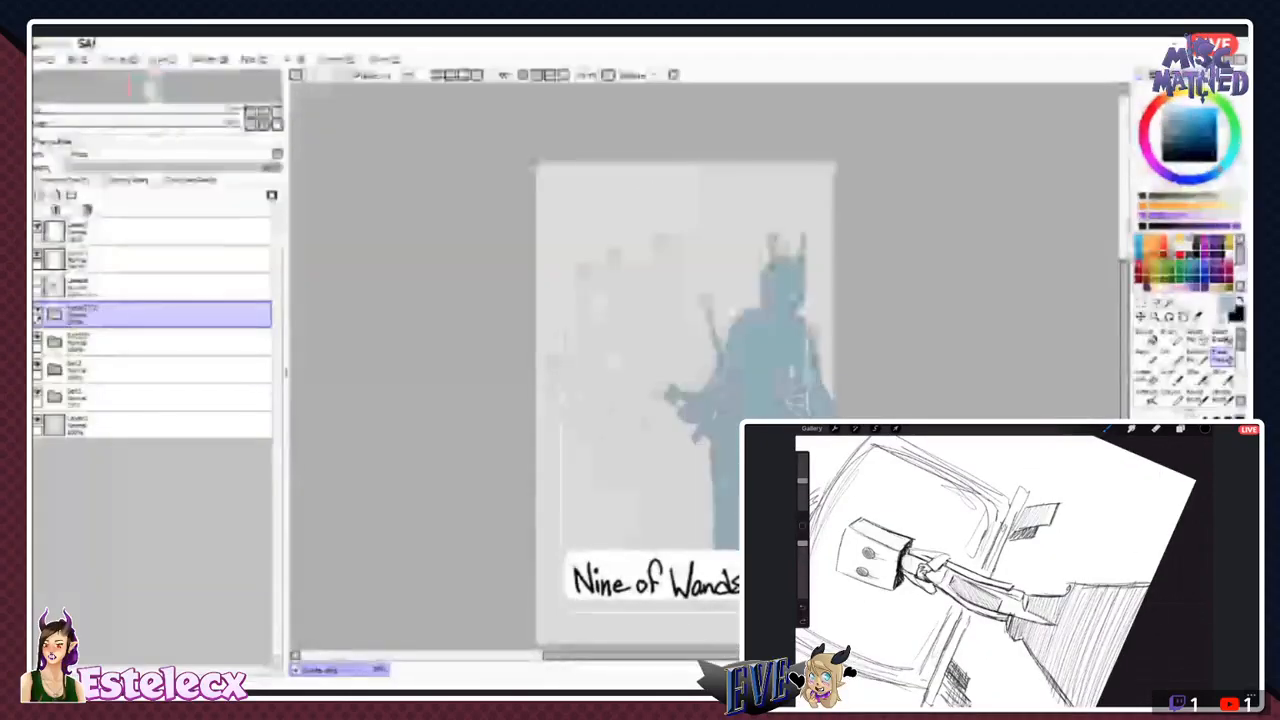
{"action": "left_click", "coordinate": [163, 62]}
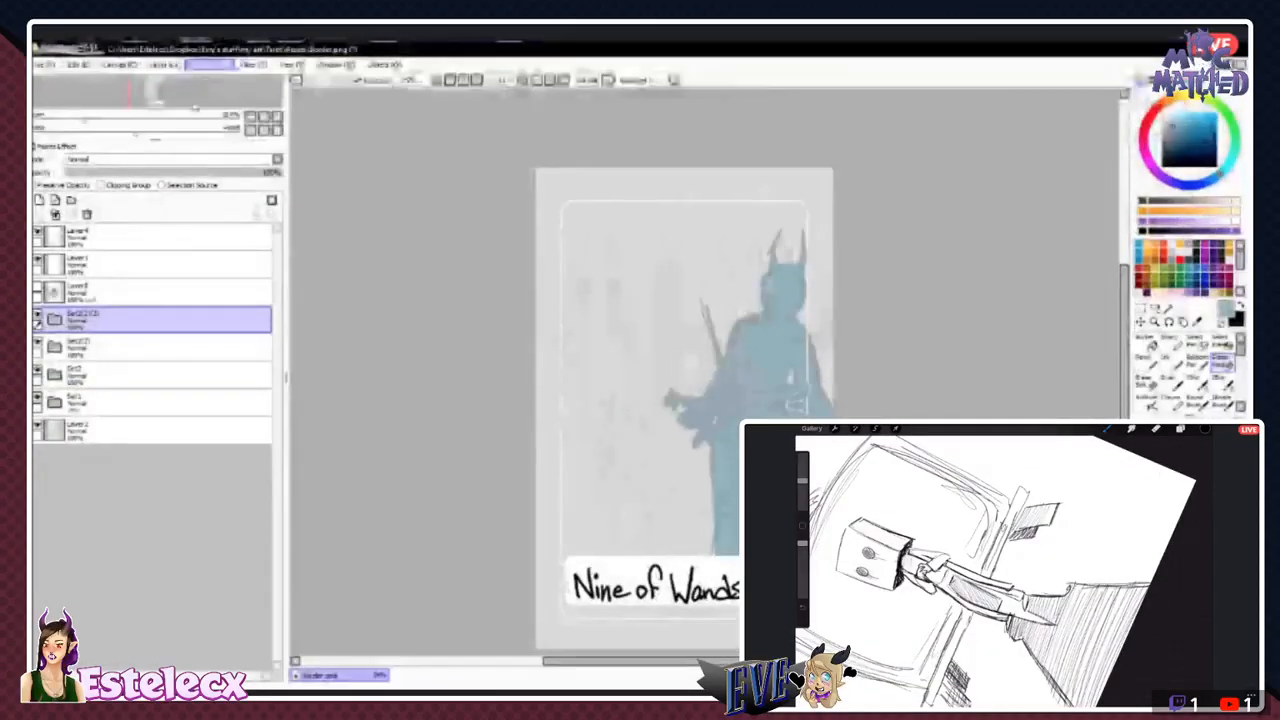
{"action": "left_click", "coordinate": [176, 120]}
{"action": "left_click", "coordinate": [163, 63]}
{"action": "left_click", "coordinate": [175, 119]}
{"action": "left_click", "coordinate": [163, 64]}
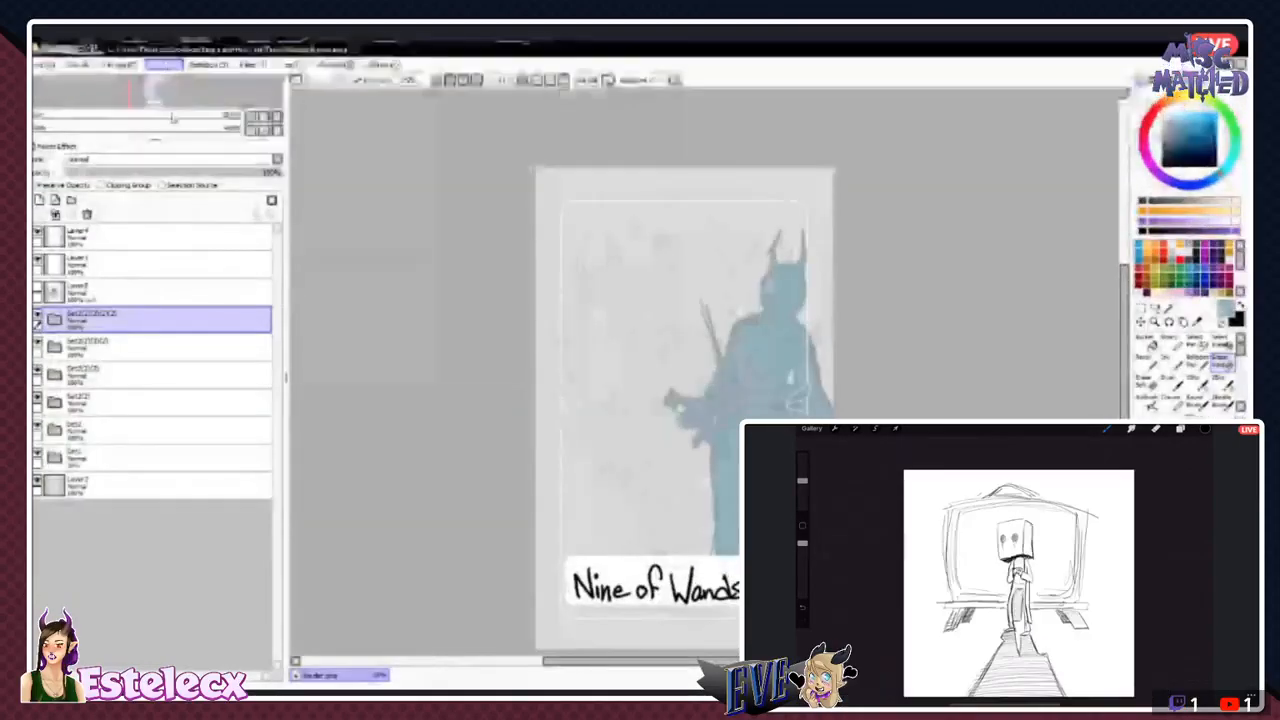
{"action": "left_click", "coordinate": [175, 119]}
{"action": "left_click", "coordinate": [164, 65]}
{"action": "left_click", "coordinate": [175, 119]}
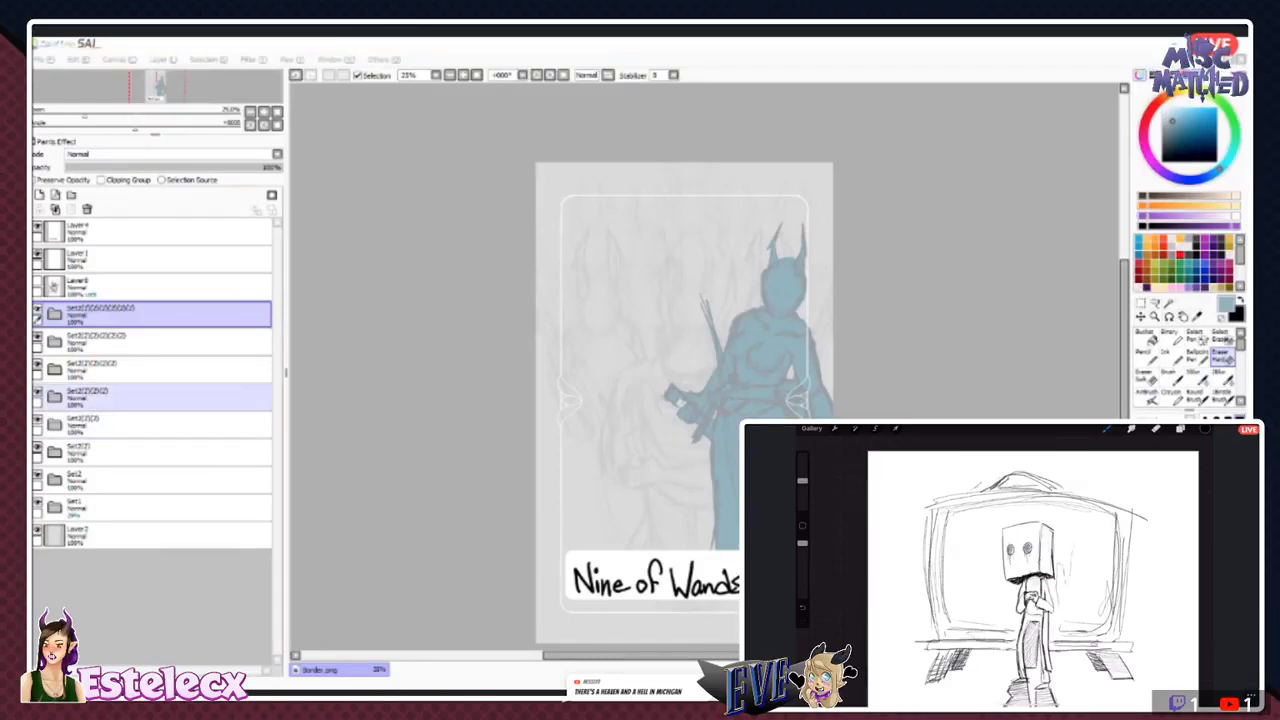
- Mirror the figure in the Set2 folder horizontally and move it to the card's left edge, facing the other front figure
{"action": "left_click", "coordinate": [38, 474]}
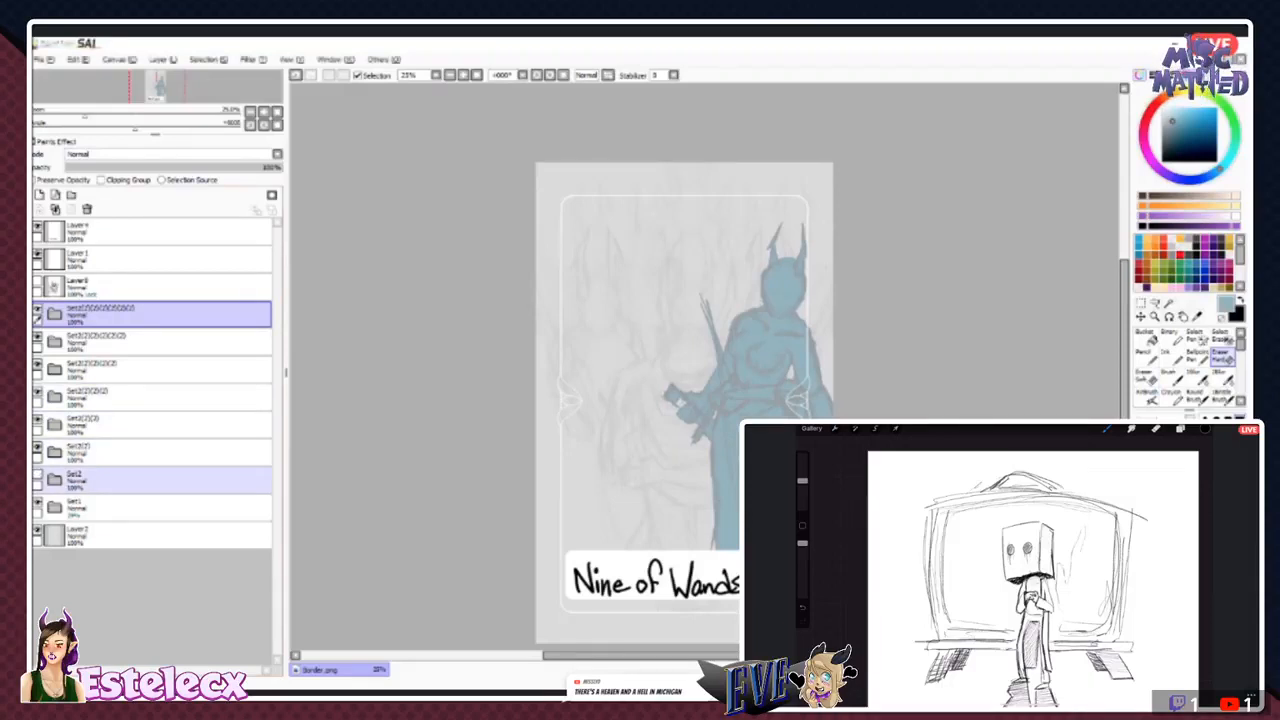
{"action": "left_click", "coordinate": [130, 481]}
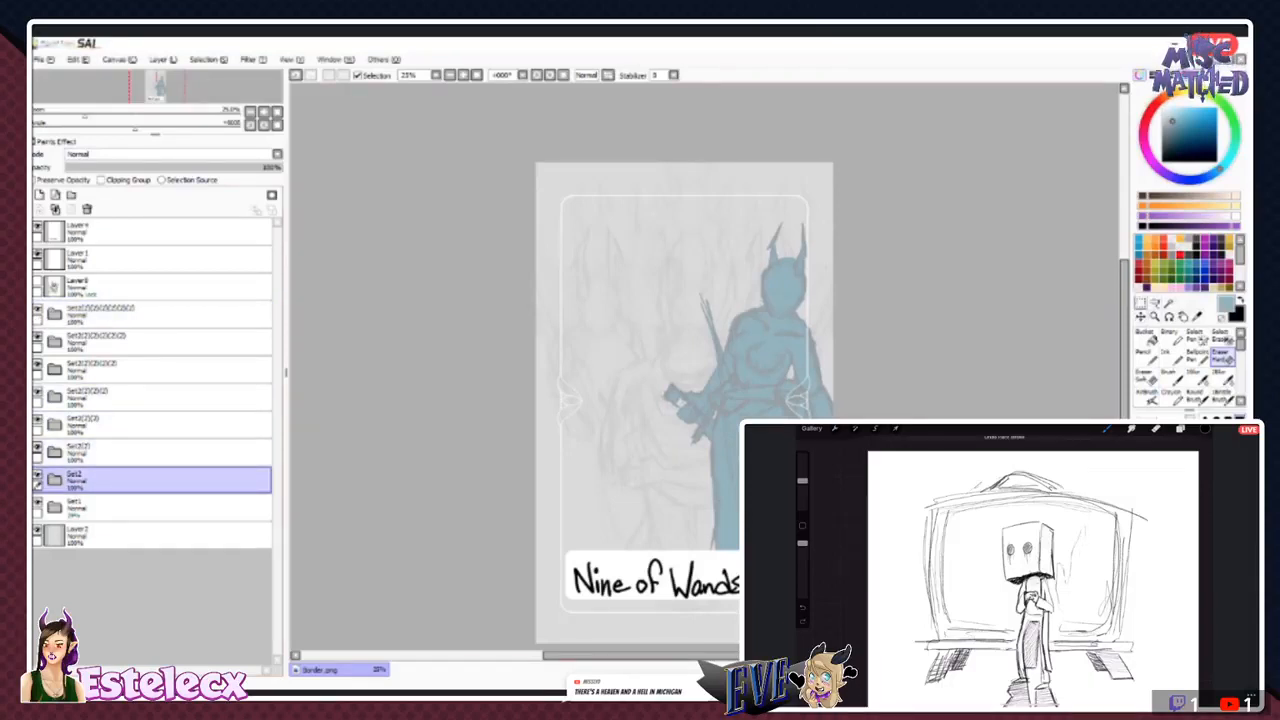
{"action": "key", "text": "ctrl+z"}
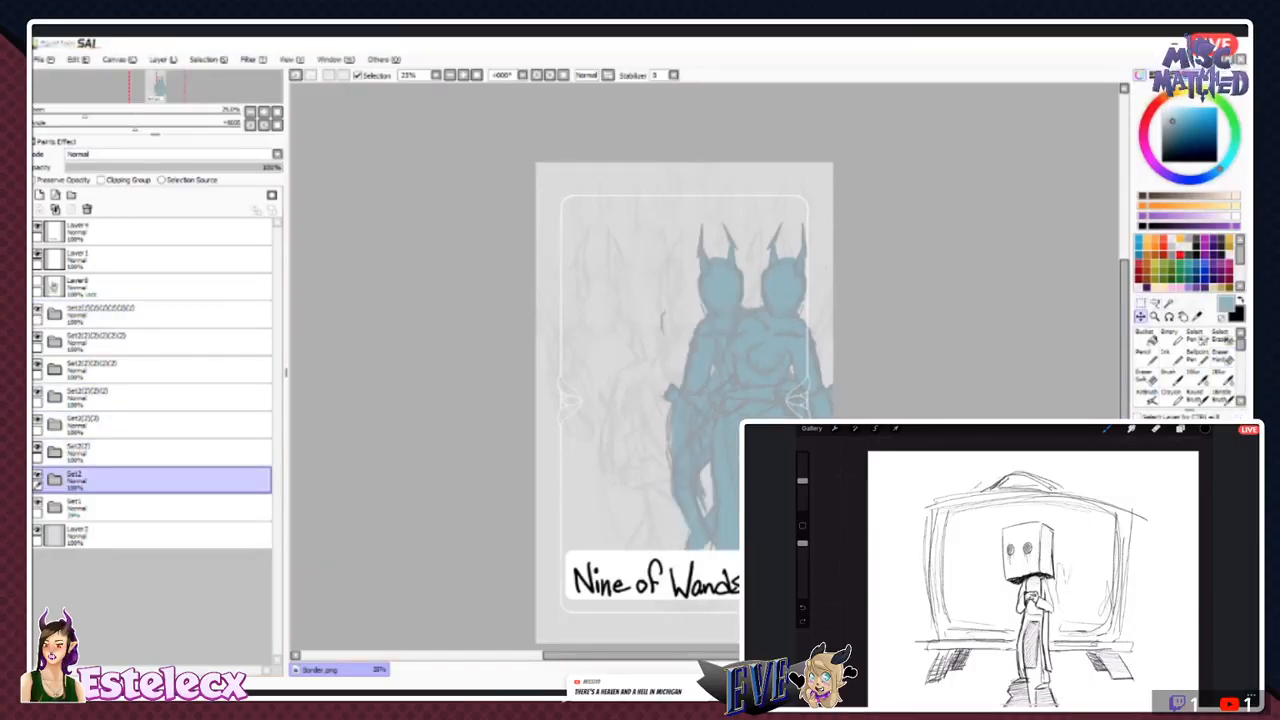
{"action": "left_click_drag", "start_coordinate": [700, 360], "coordinate": [553, 362]}
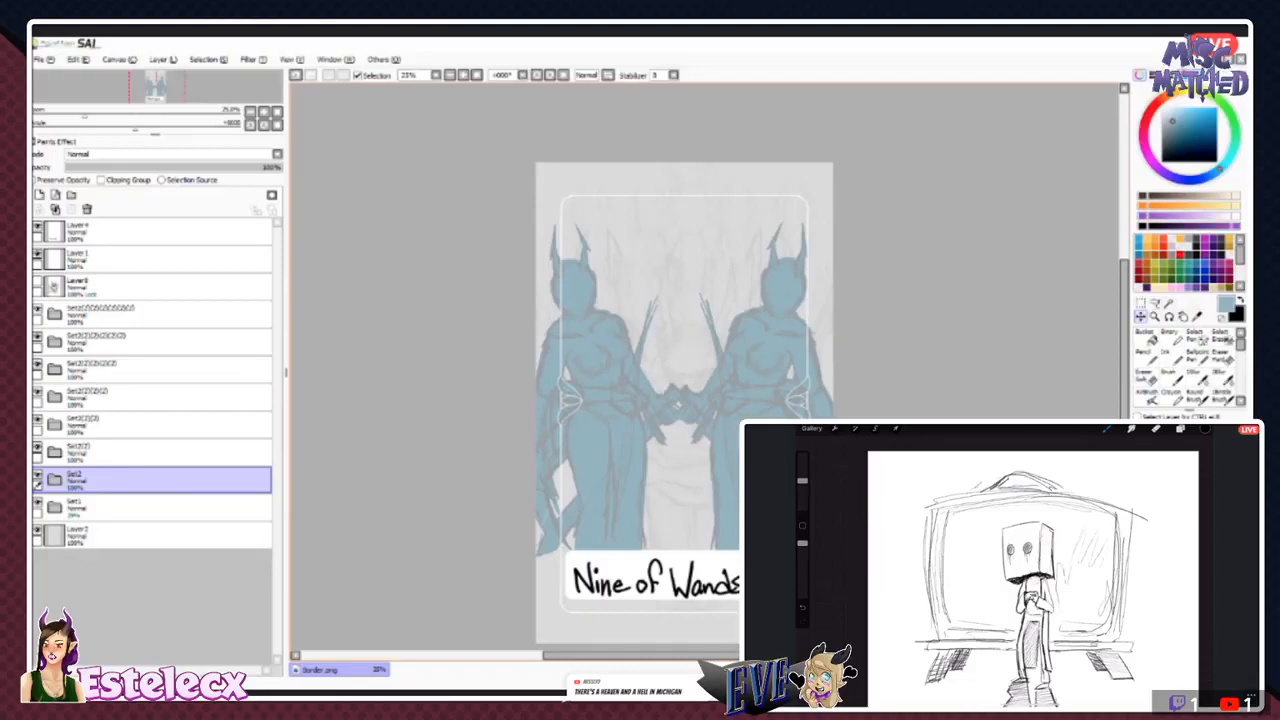
- Scale the Set2(2) figure to about two thirds, place it higher behind the right front figure, and show the bearded figure's layer
{"action": "left_click", "coordinate": [150, 452], "text": "ctrl"}
{"action": "left_click", "coordinate": [150, 452]}
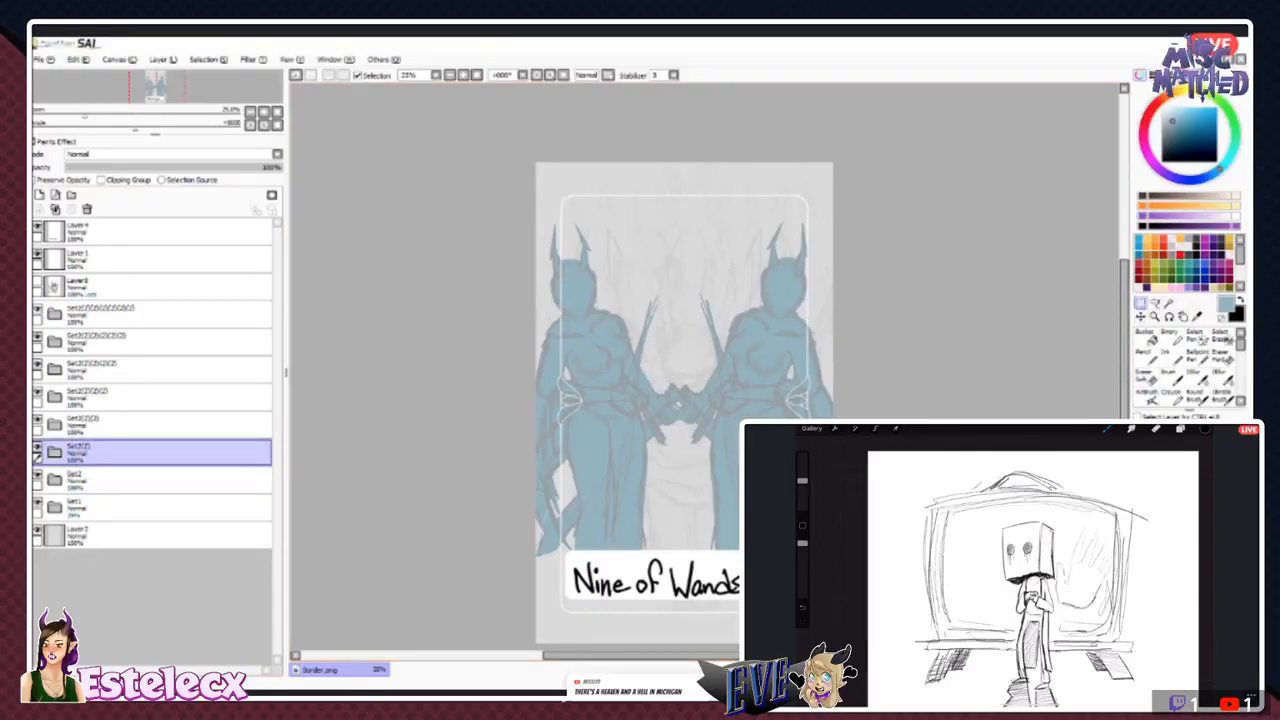
{"action": "key", "text": "ctrl+t"}
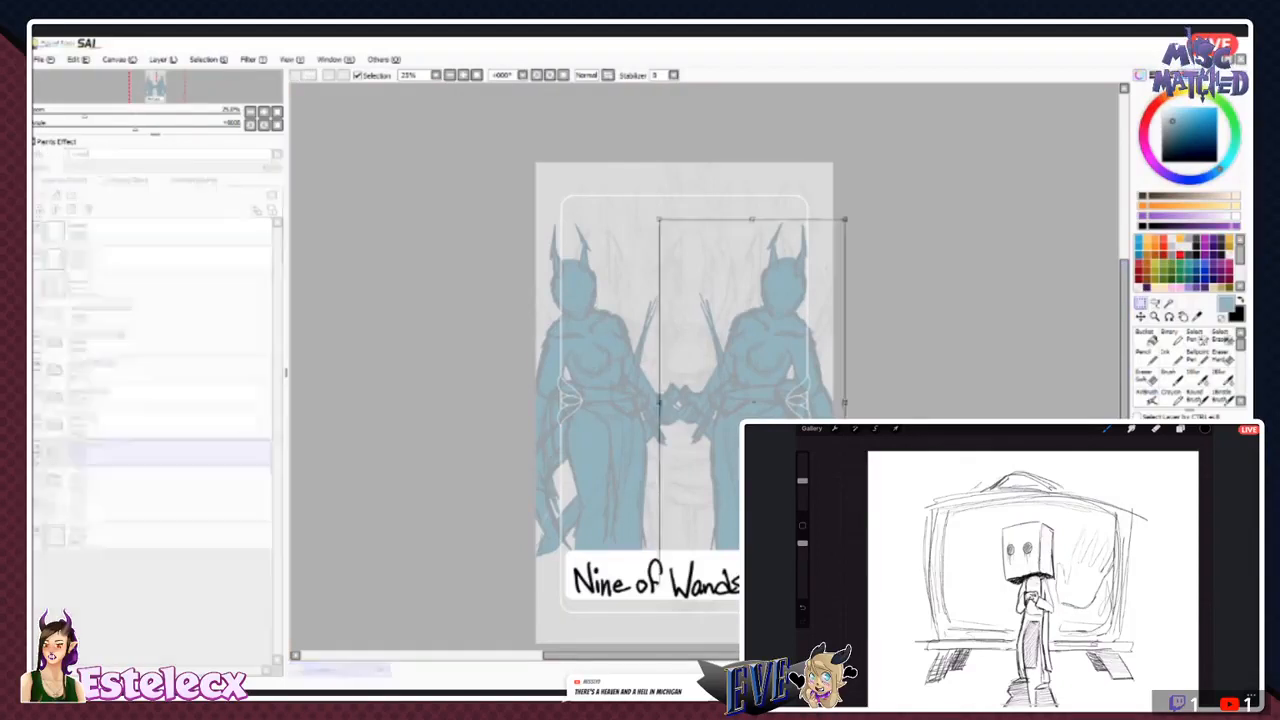
{"action": "left_click_drag", "start_coordinate": [658, 218], "coordinate": [712, 323]}
{"action": "left_click_drag", "start_coordinate": [772, 400], "coordinate": [712, 274]}
{"action": "left_click_drag", "start_coordinate": [652, 196], "coordinate": [658, 209]}
{"action": "left_click_drag", "start_coordinate": [658, 460], "coordinate": [661, 451]}
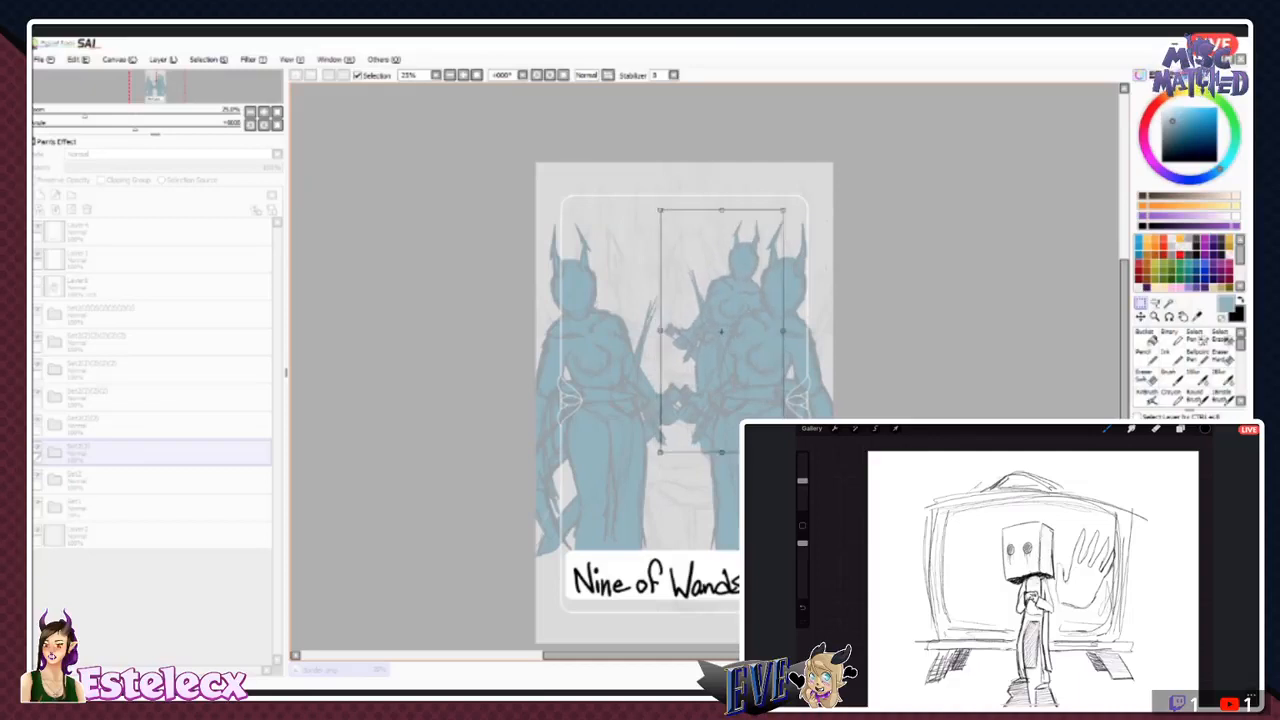
{"action": "left_click_drag", "start_coordinate": [700, 372], "coordinate": [697, 362]}
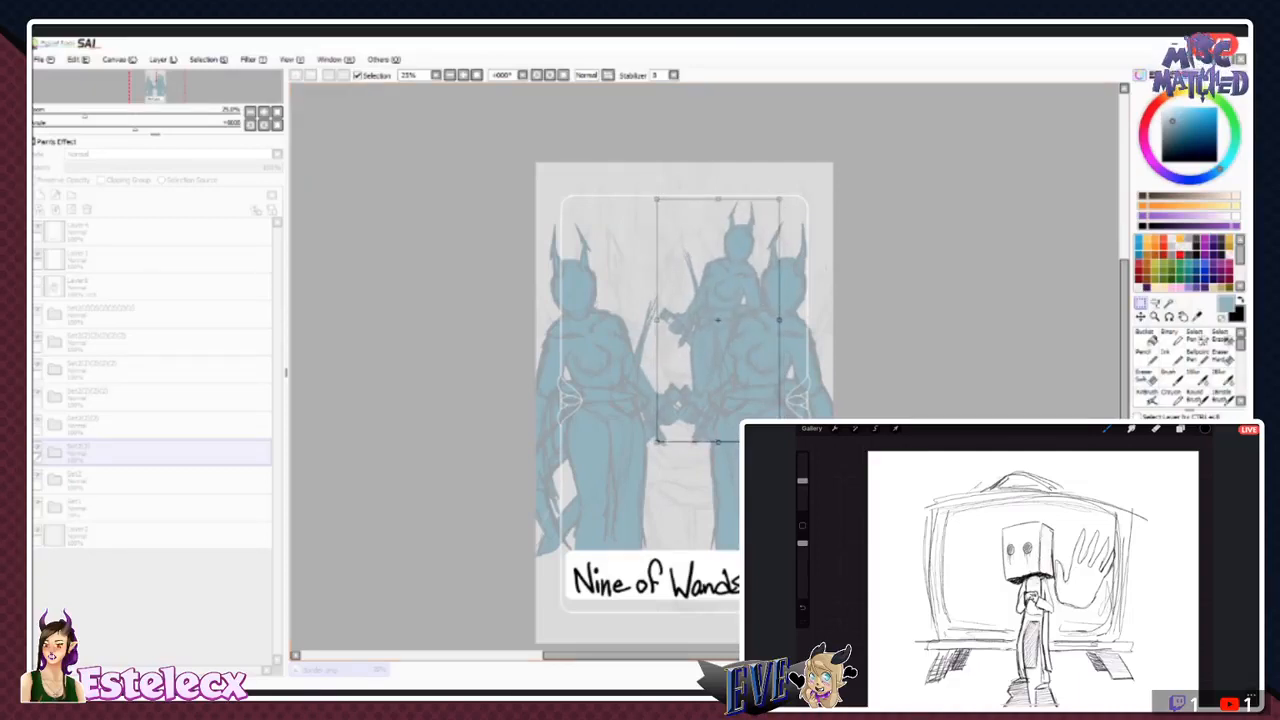
{"action": "key", "text": "Return"}
{"action": "left_click", "coordinate": [38, 282]}
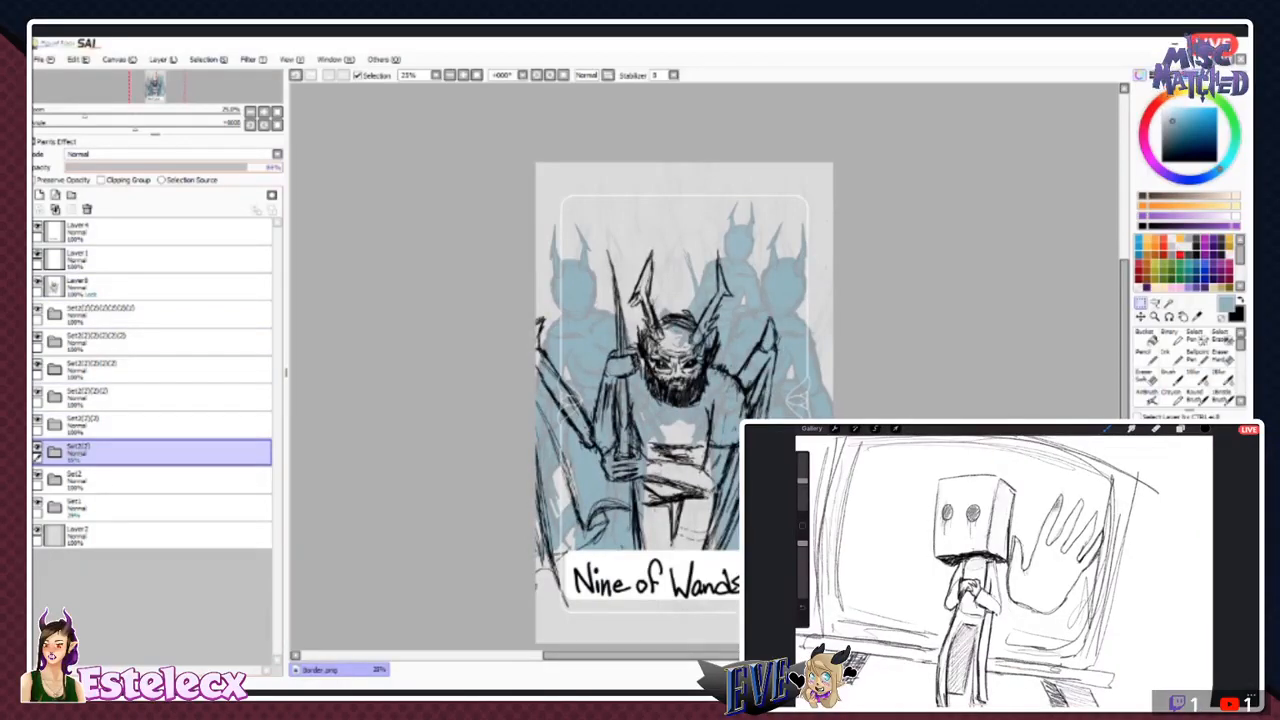
- Repaint the smaller rear figure's fill a paler blue with the Ink brush, using Preserve Opacity on its fill layer
{"action": "left_click", "coordinate": [55, 452]}
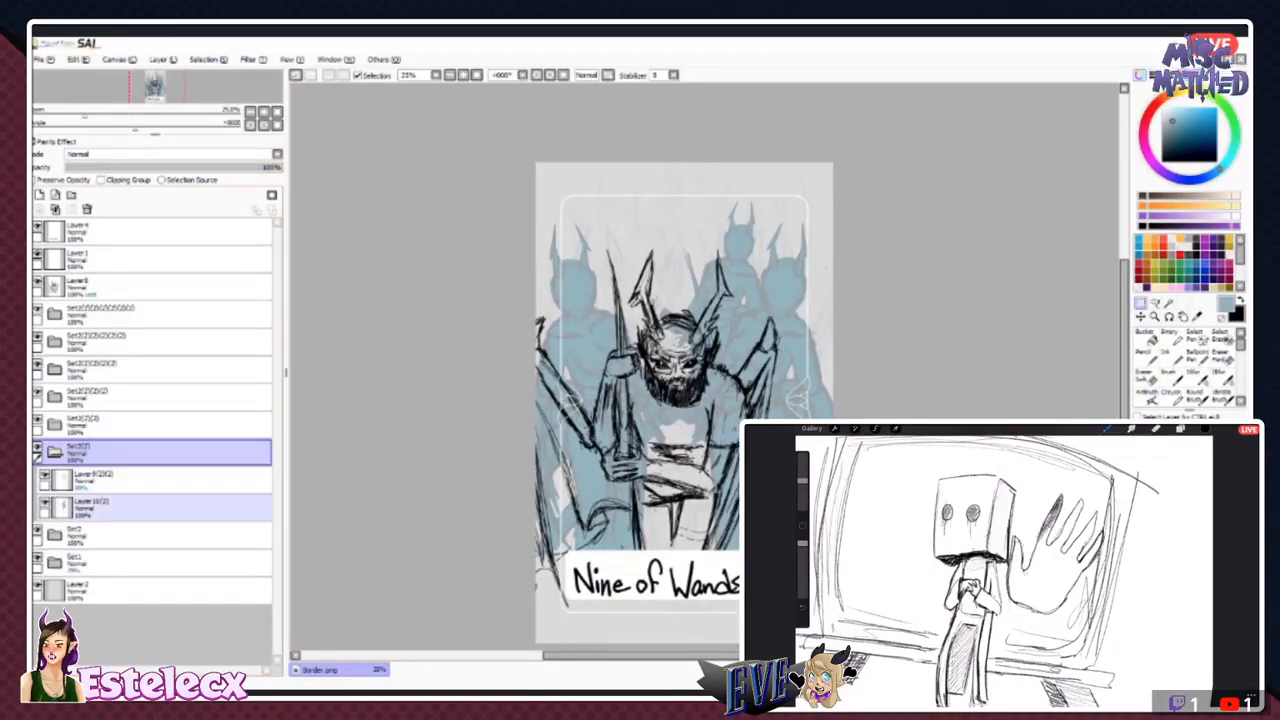
{"action": "left_click", "coordinate": [150, 508]}
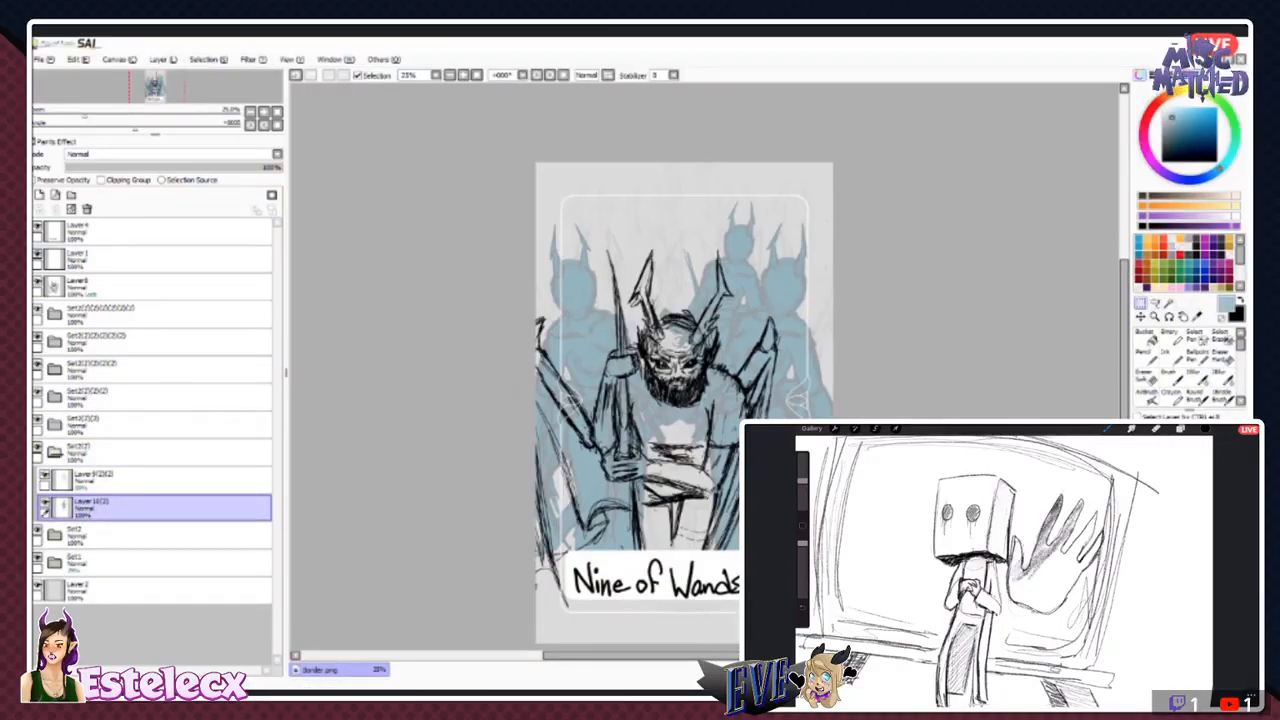
{"action": "left_click", "coordinate": [1171, 357]}
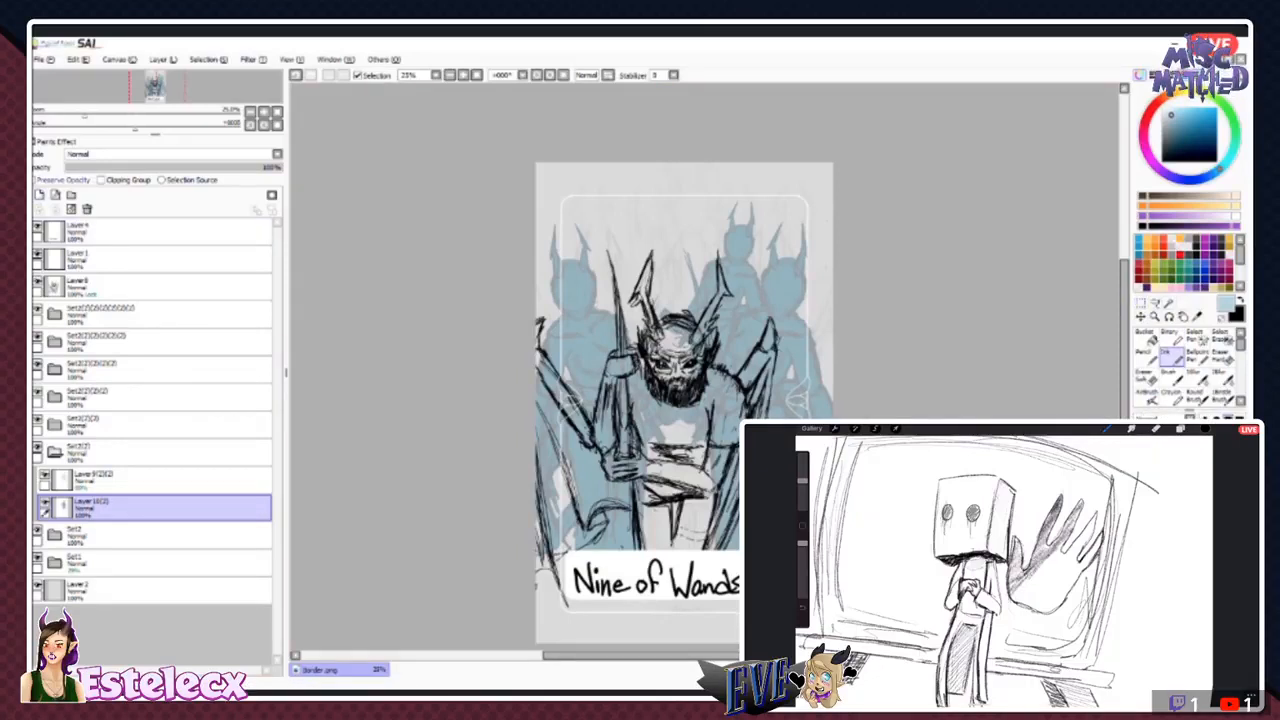
{"action": "left_click_drag", "start_coordinate": [763, 320], "coordinate": [682, 332]}
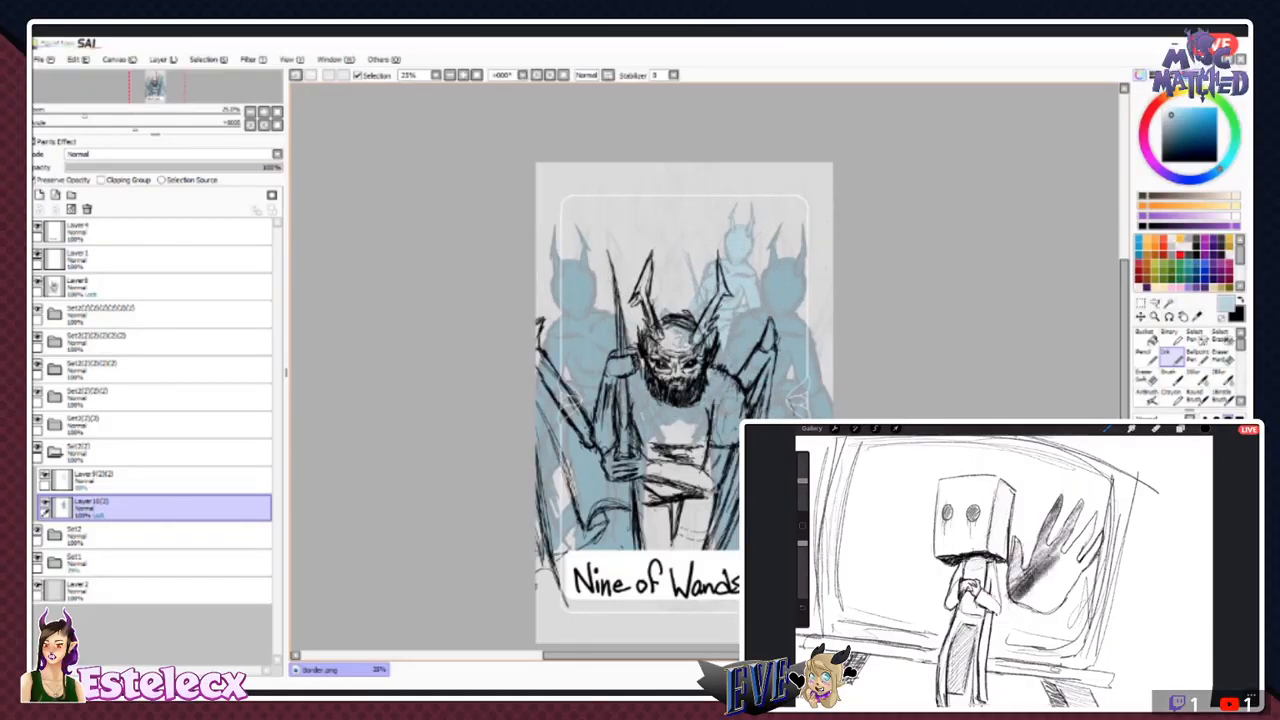
{"action": "left_click", "coordinate": [55, 452]}
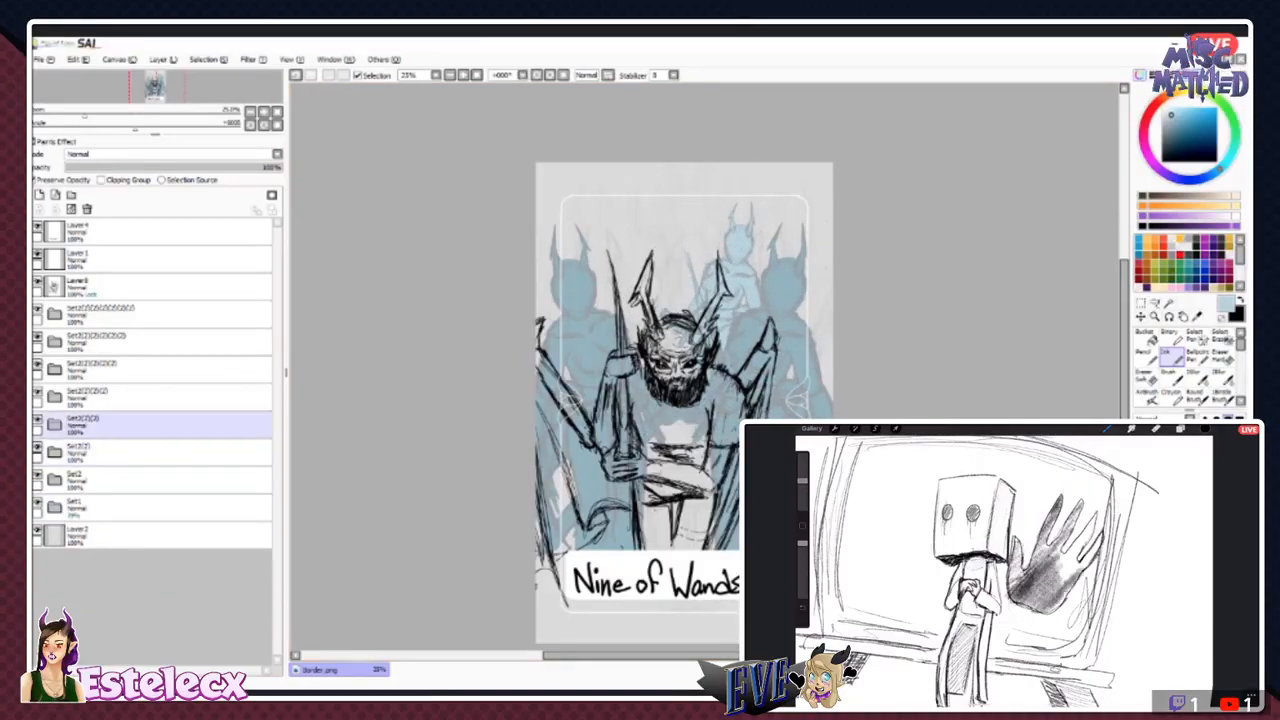
- Delete four of the surplus duplicate figure folders, keeping Set2, Set2(2) and one further copy
{"action": "left_click", "coordinate": [125, 425]}
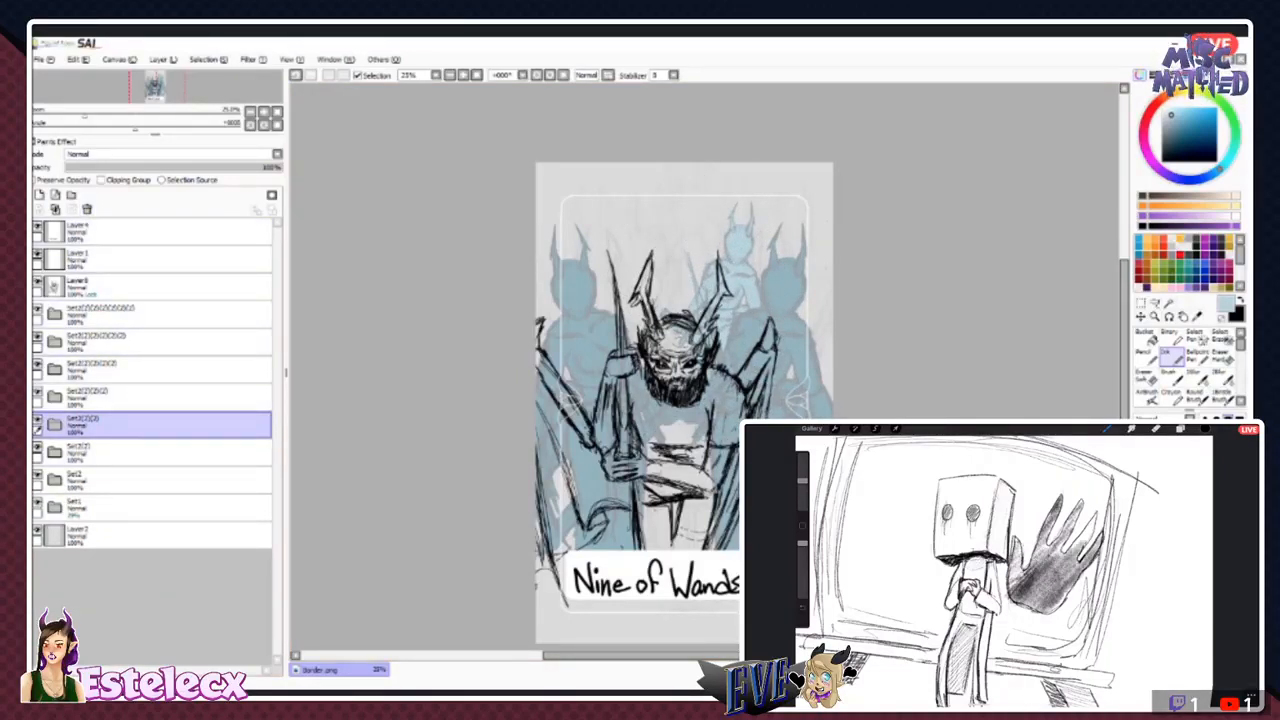
{"action": "left_click", "coordinate": [87, 209]}
{"action": "left_click", "coordinate": [125, 314]}
{"action": "left_click", "coordinate": [87, 209]}
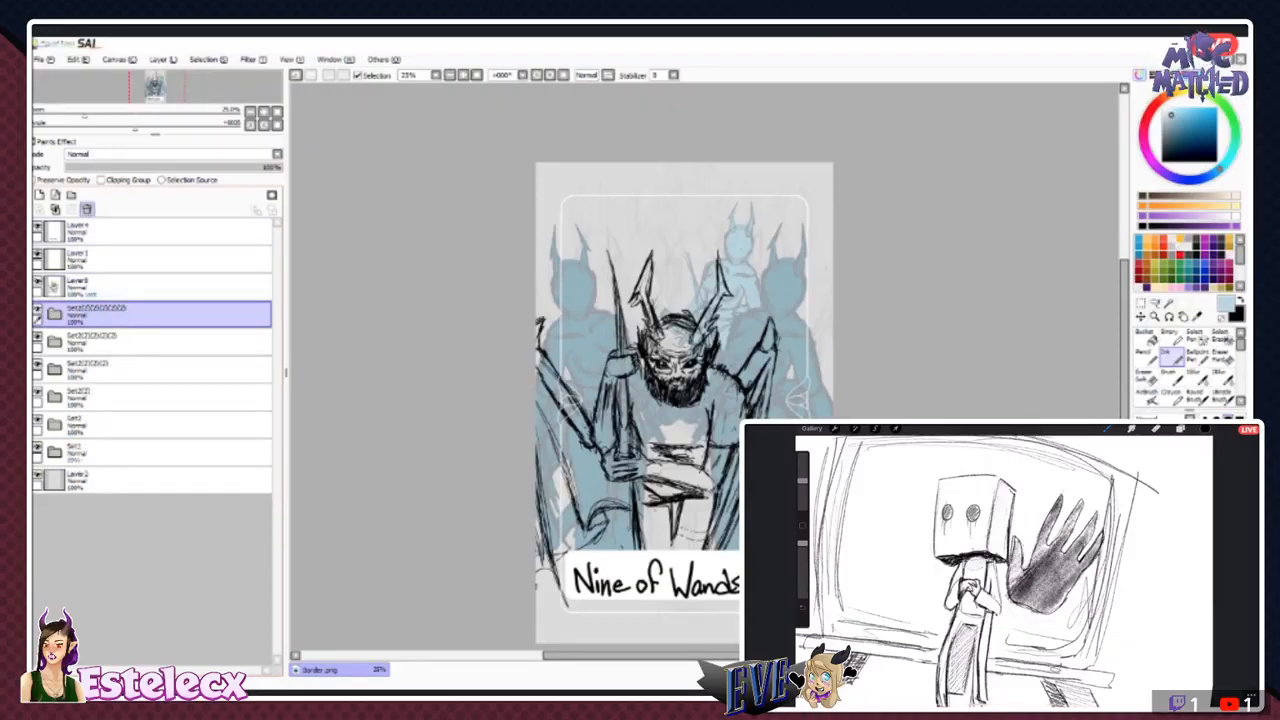
{"action": "left_click", "coordinate": [87, 209]}
{"action": "left_click", "coordinate": [87, 209]}
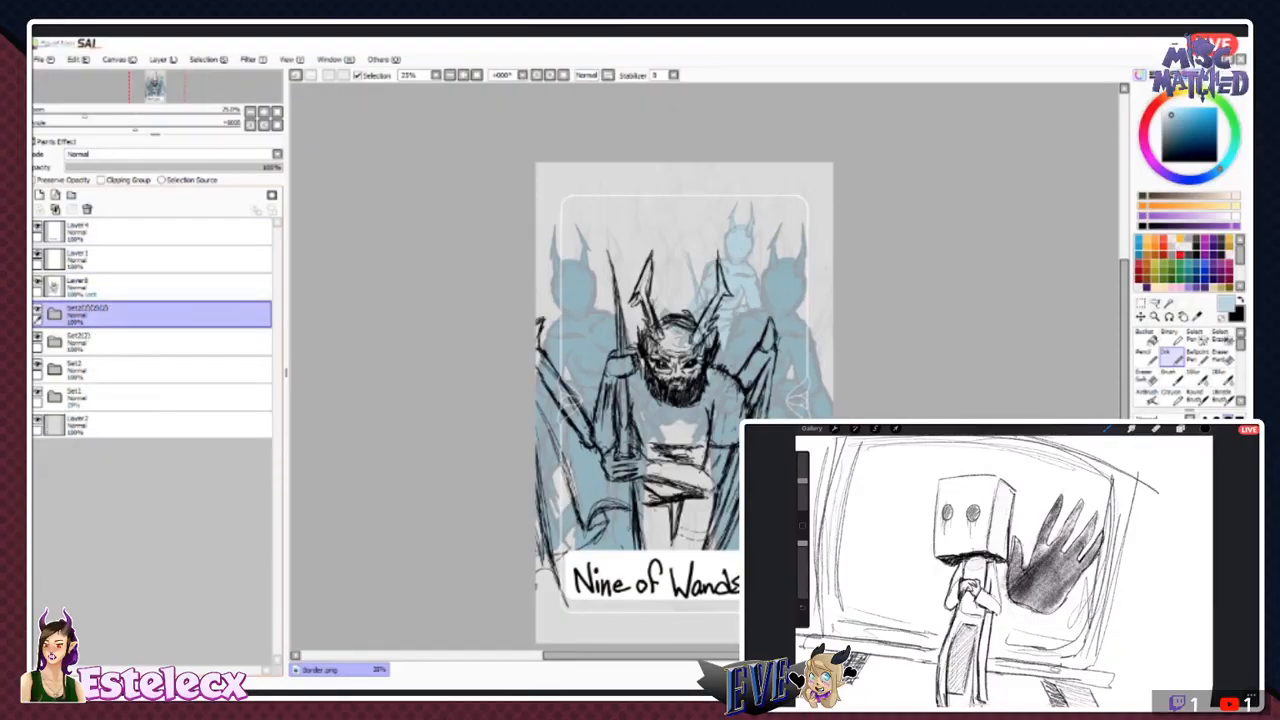
- Toggle the Set2(2) and Set2 folders off and on to identify which figure each one holds
{"action": "left_click", "coordinate": [37, 337]}
{"action": "left_click", "coordinate": [37, 337]}
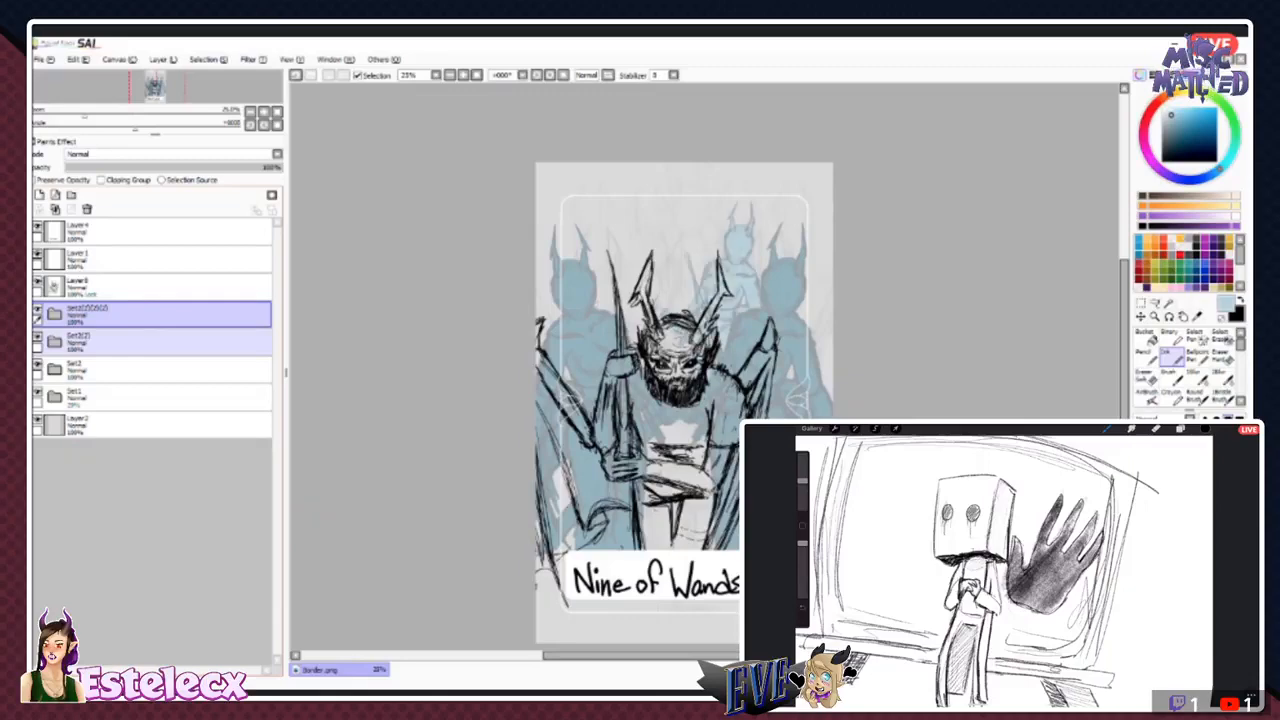
{"action": "left_click", "coordinate": [37, 365]}
{"action": "left_click", "coordinate": [37, 365]}
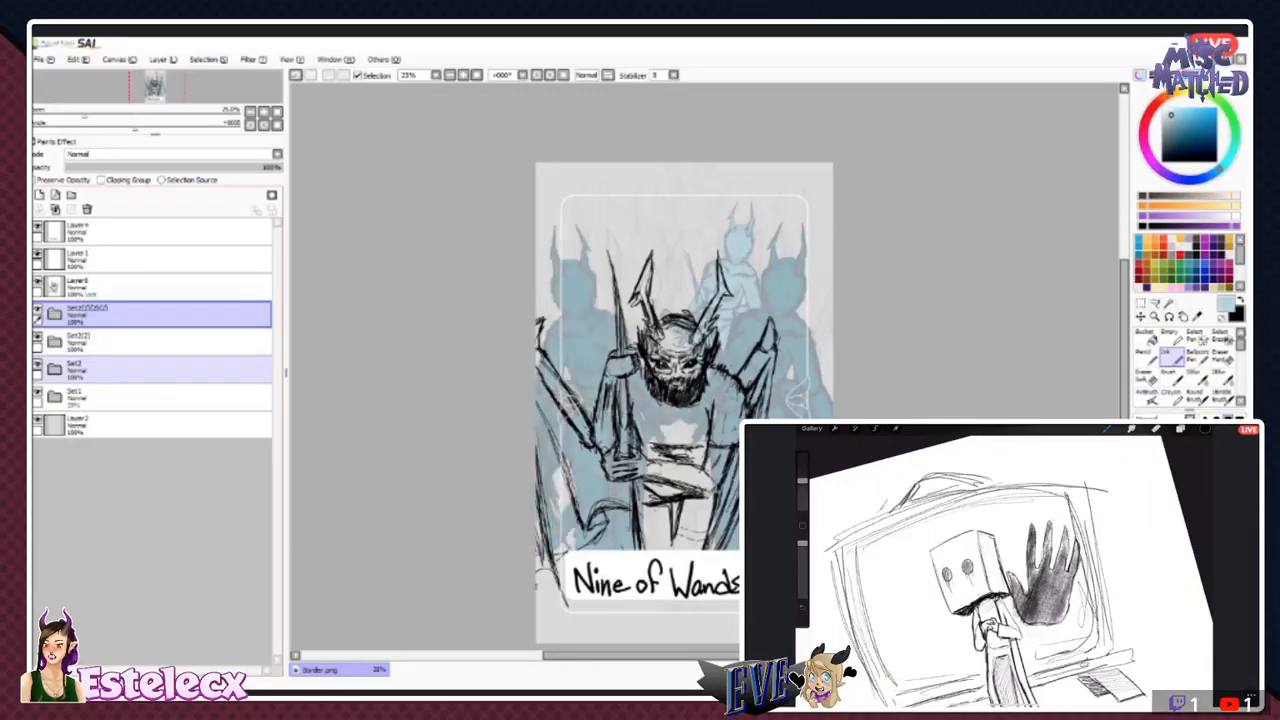
- Try deleting the topmost figure folder and undo the deletion
{"action": "left_click_drag", "start_coordinate": [100, 370], "coordinate": [100, 329]}
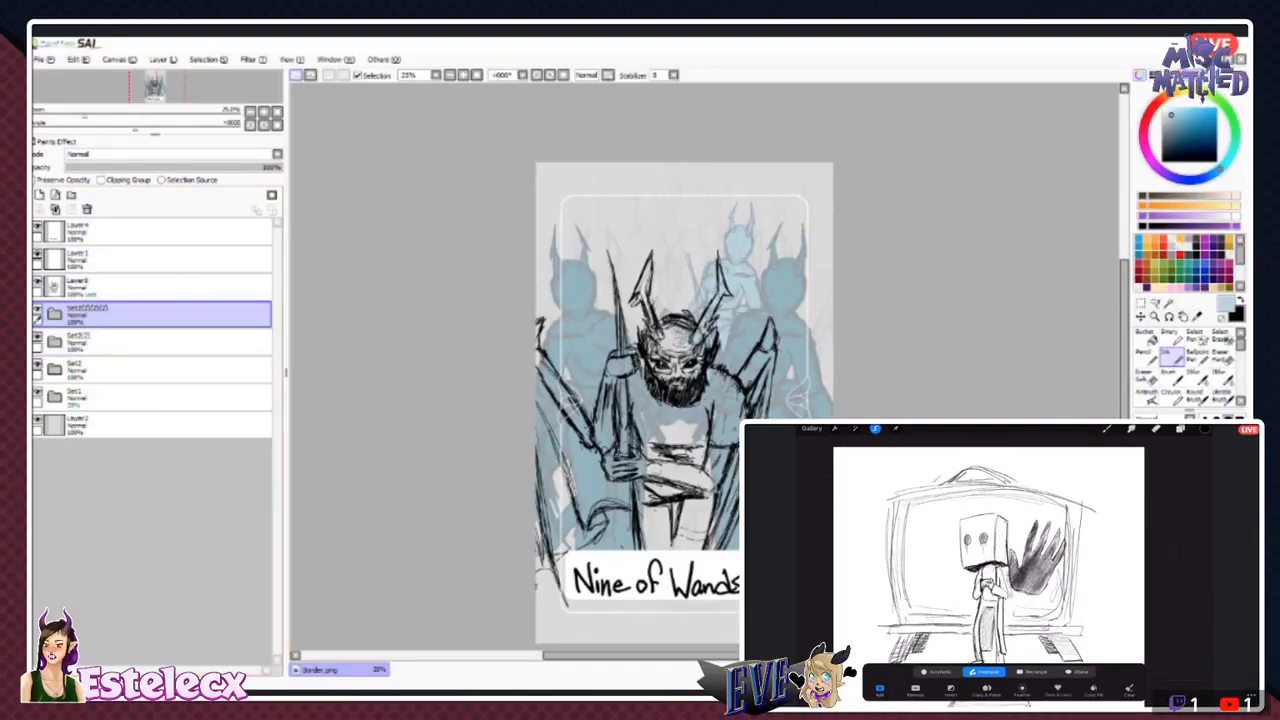
{"action": "left_click", "coordinate": [87, 209]}
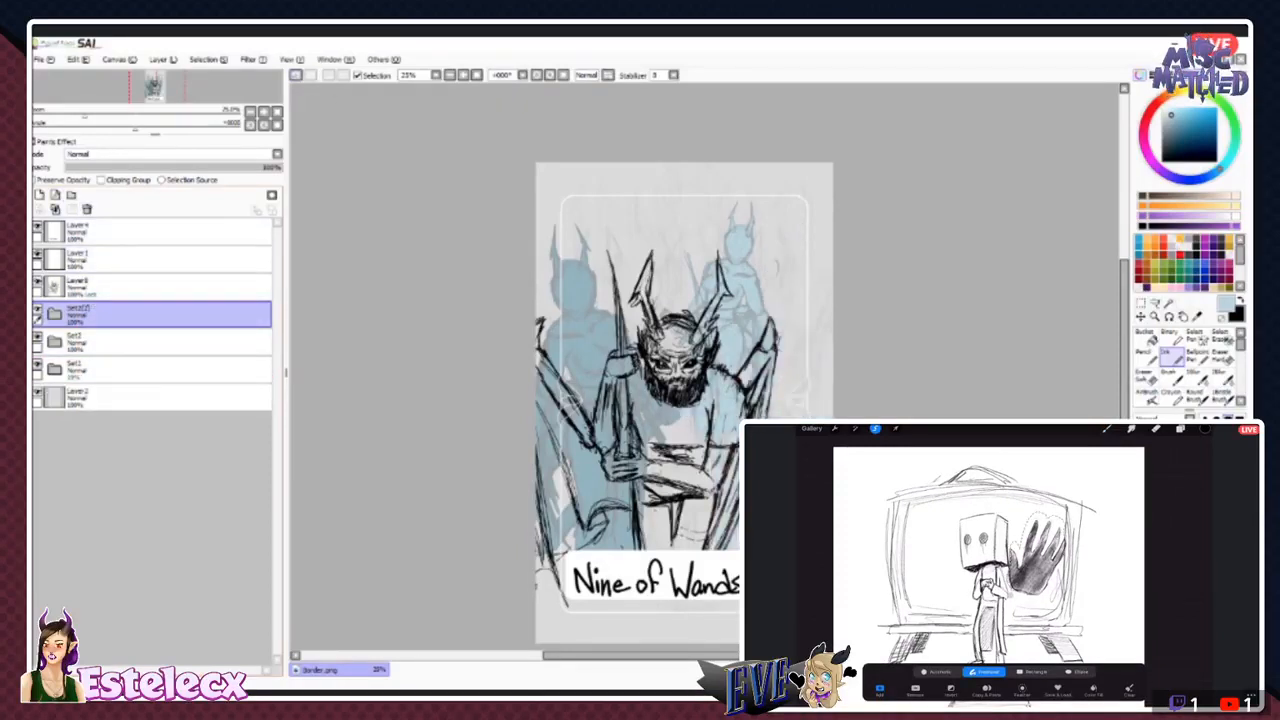
{"action": "key", "text": "ctrl+z"}
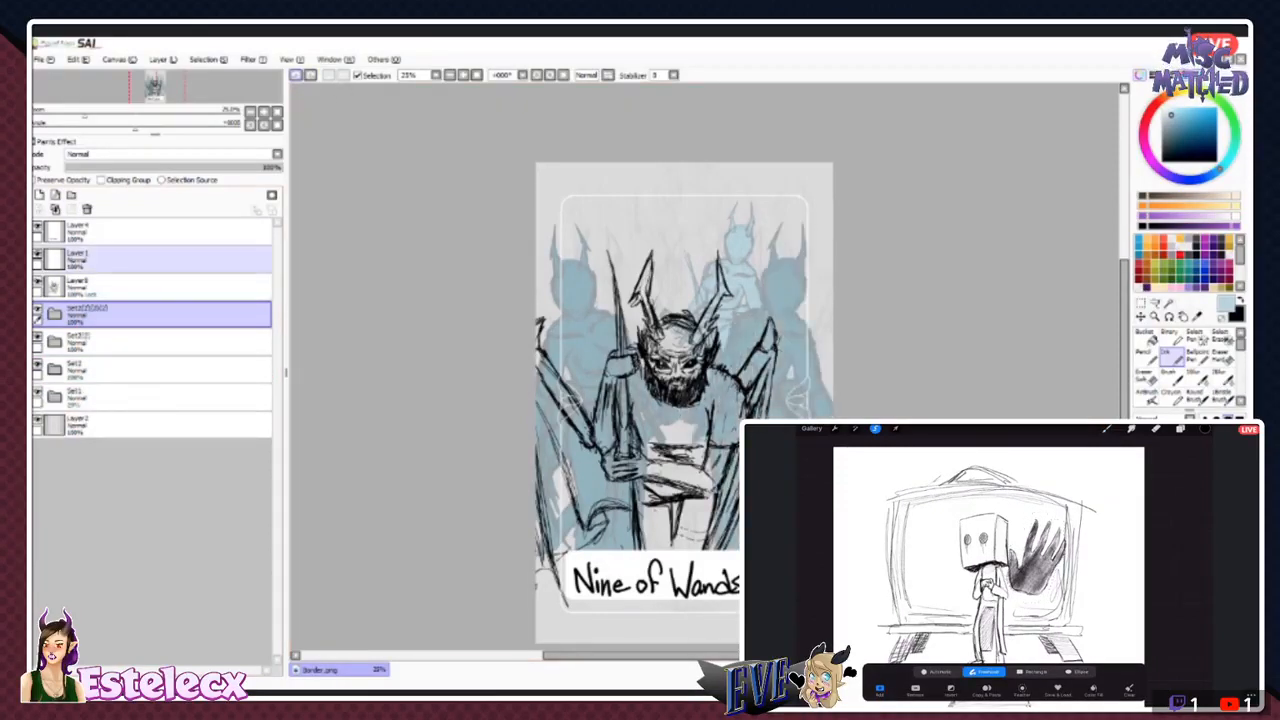
- Toggle each of the three figure folders off and on to check which horned figure belongs to which folder
{"action": "left_click", "coordinate": [38, 309]}
{"action": "left_click", "coordinate": [38, 309]}
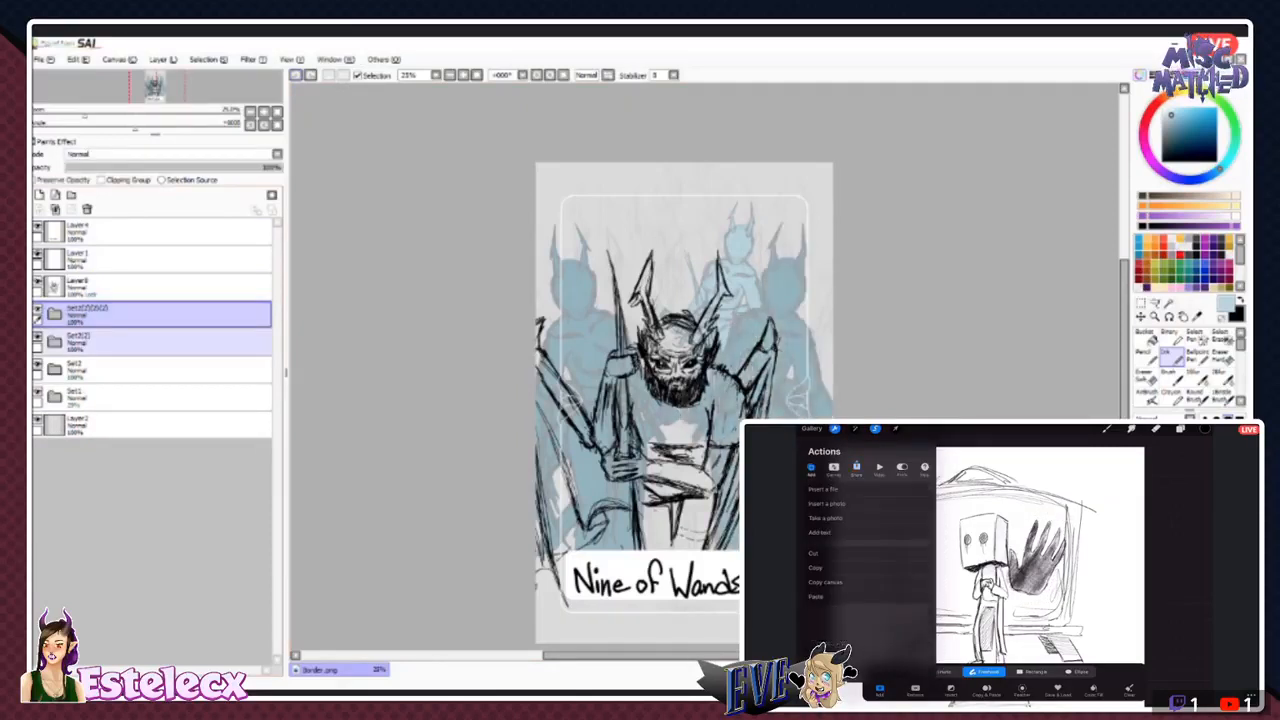
{"action": "left_click", "coordinate": [38, 337]}
{"action": "left_click", "coordinate": [38, 337]}
{"action": "left_click", "coordinate": [38, 365]}
{"action": "left_click", "coordinate": [38, 365]}
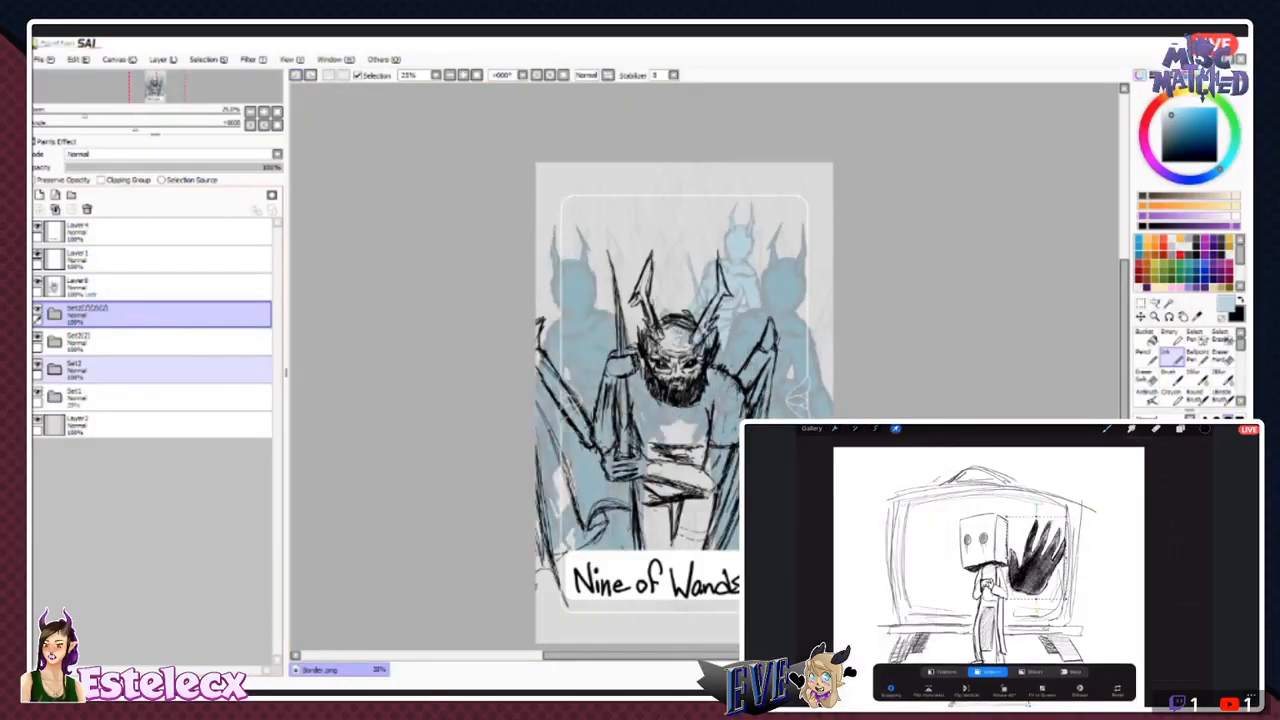
- Try moving the Set2(2) folder above the topmost figure folder and undo the reordering
{"action": "left_click", "coordinate": [38, 393]}
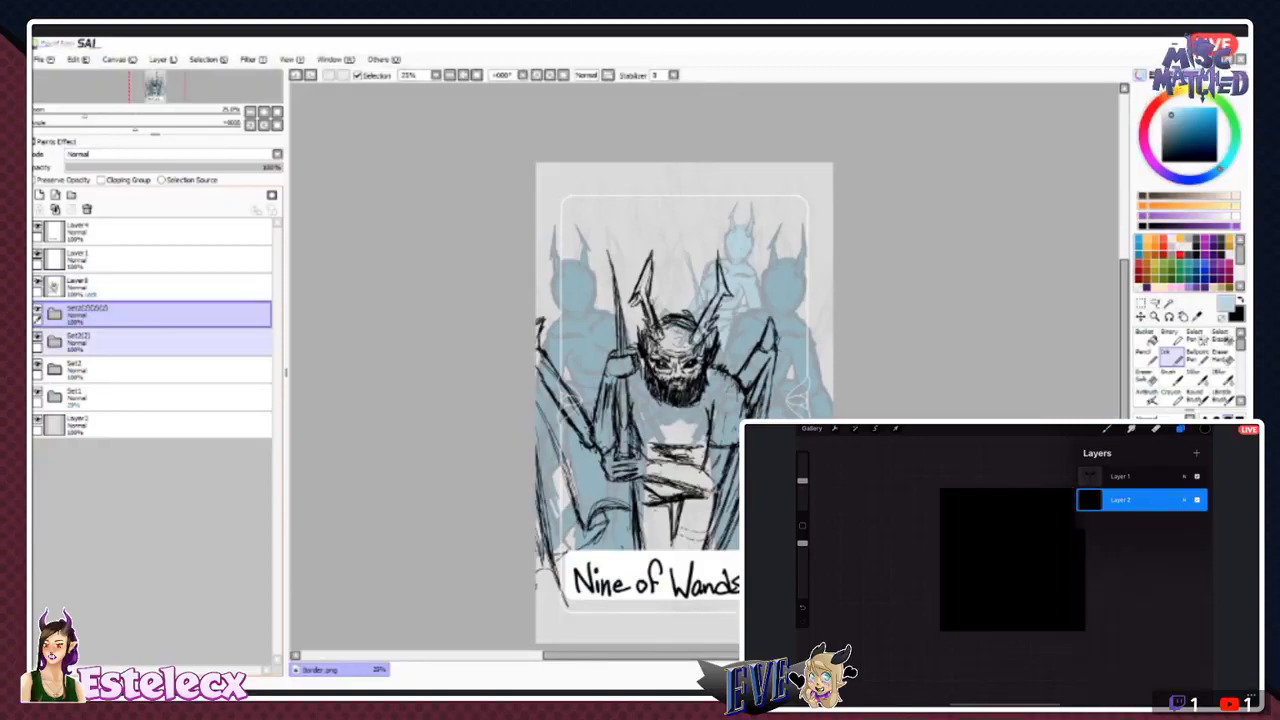
{"action": "left_click", "coordinate": [37, 337]}
{"action": "left_click", "coordinate": [100, 342]}
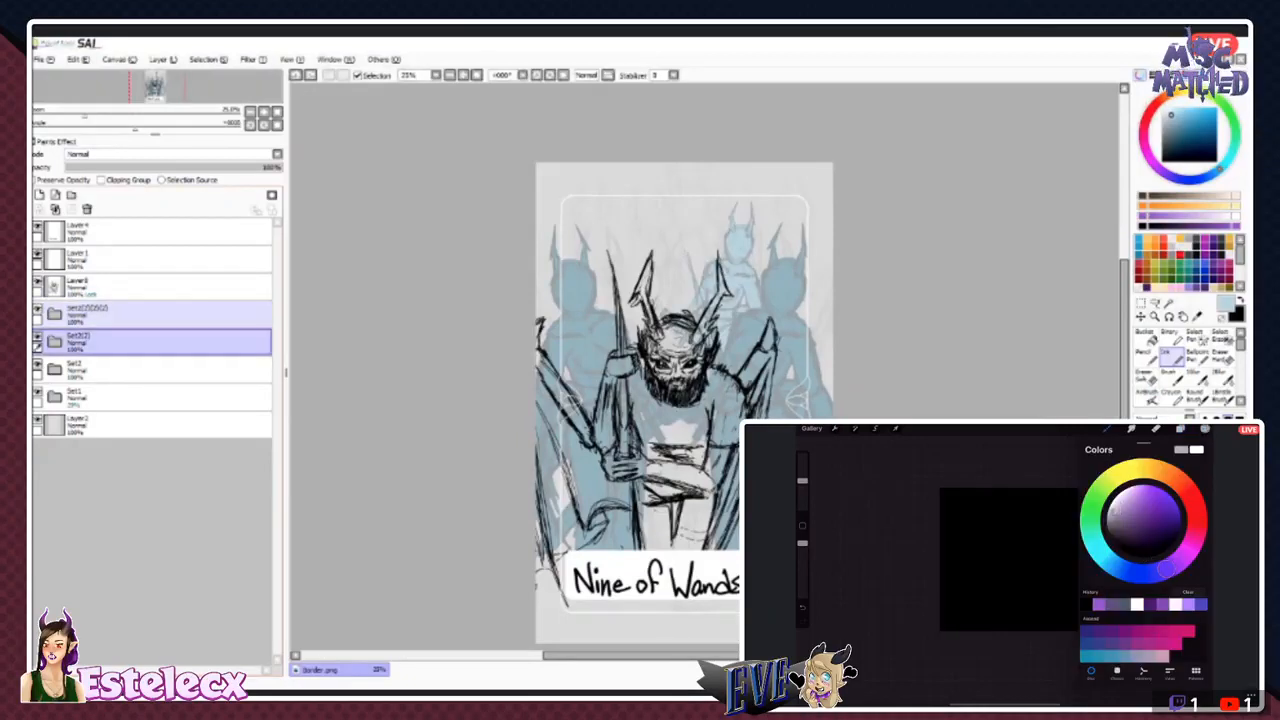
{"action": "left_click", "coordinate": [37, 309]}
{"action": "left_click", "coordinate": [37, 309]}
{"action": "left_click_drag", "start_coordinate": [130, 342], "coordinate": [130, 303]}
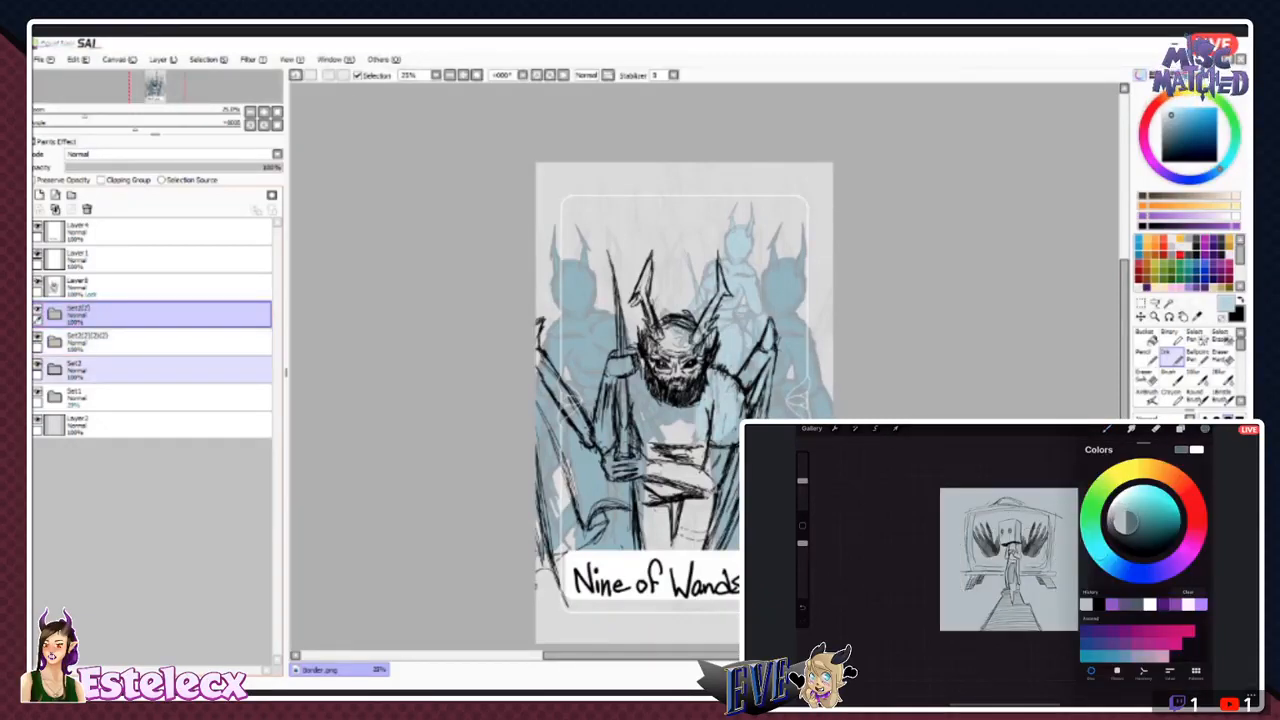
{"action": "left_click", "coordinate": [296, 75]}
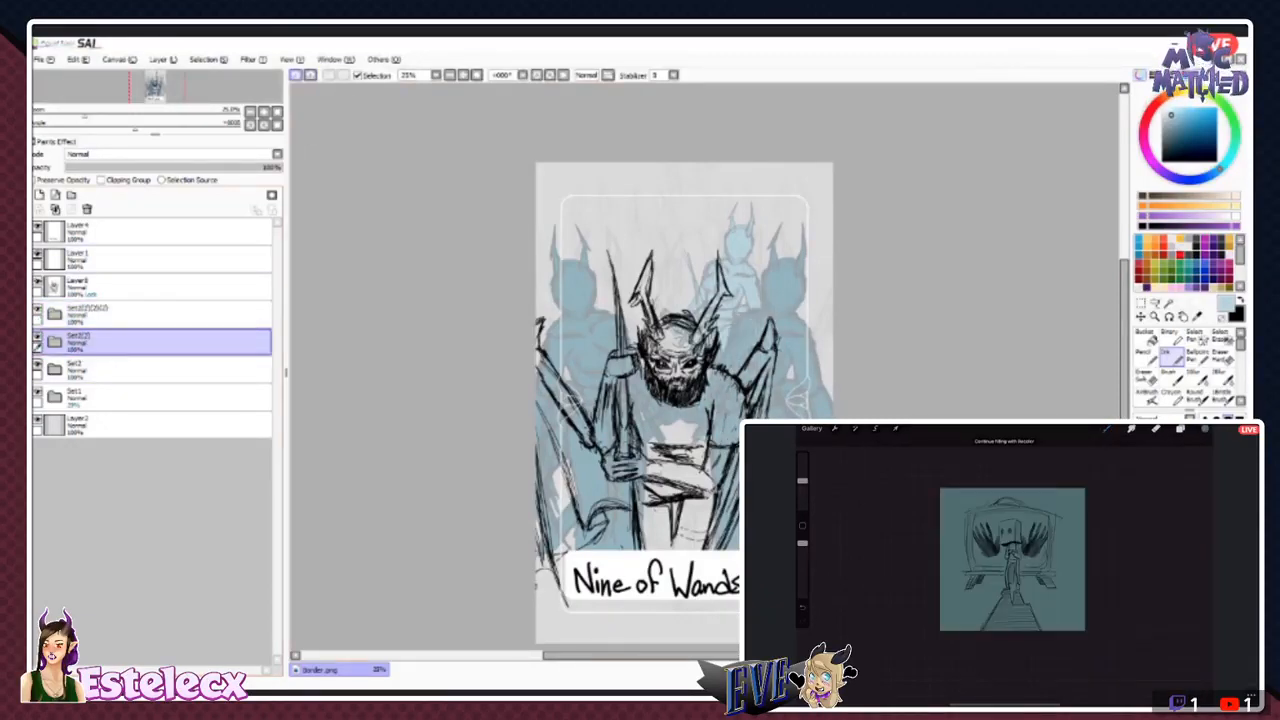
- Move the Set2(2) folder below Set2, toggling their visibility to check which horned figure each one holds
{"action": "left_click", "coordinate": [130, 370]}
{"action": "left_click", "coordinate": [38, 365]}
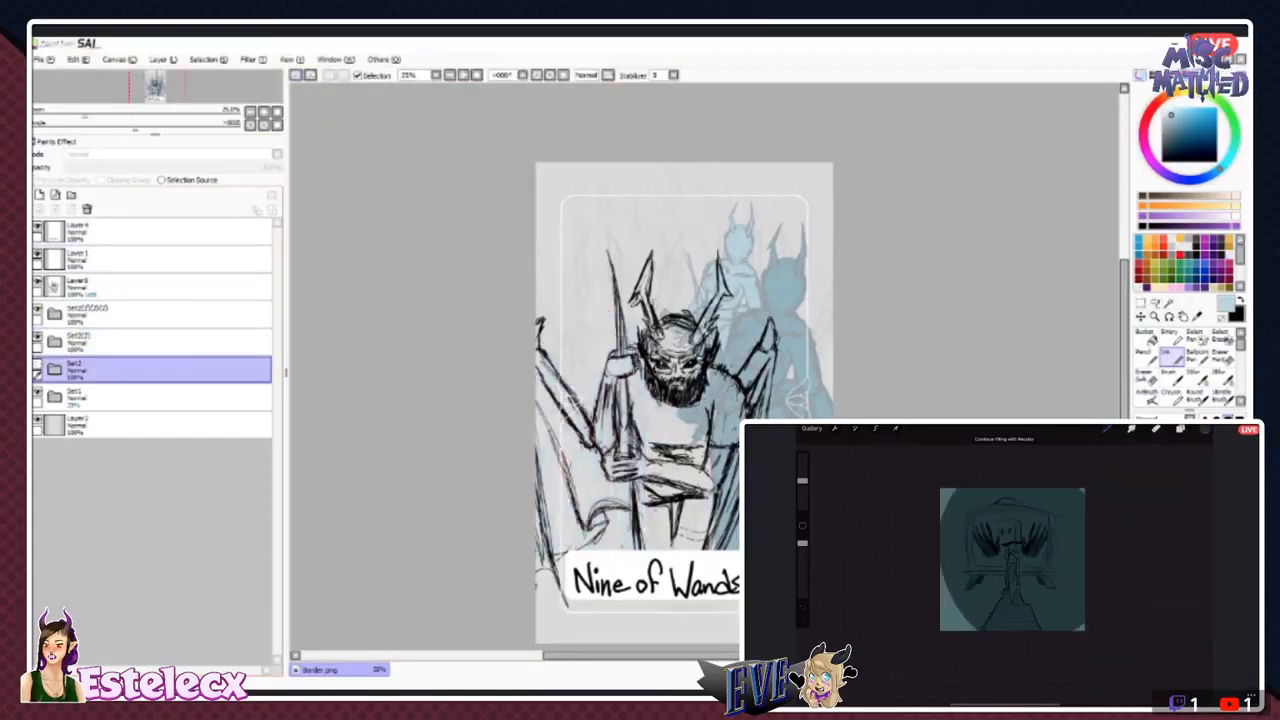
{"action": "left_click", "coordinate": [38, 365]}
{"action": "left_click_drag", "start_coordinate": [130, 342], "coordinate": [130, 381]}
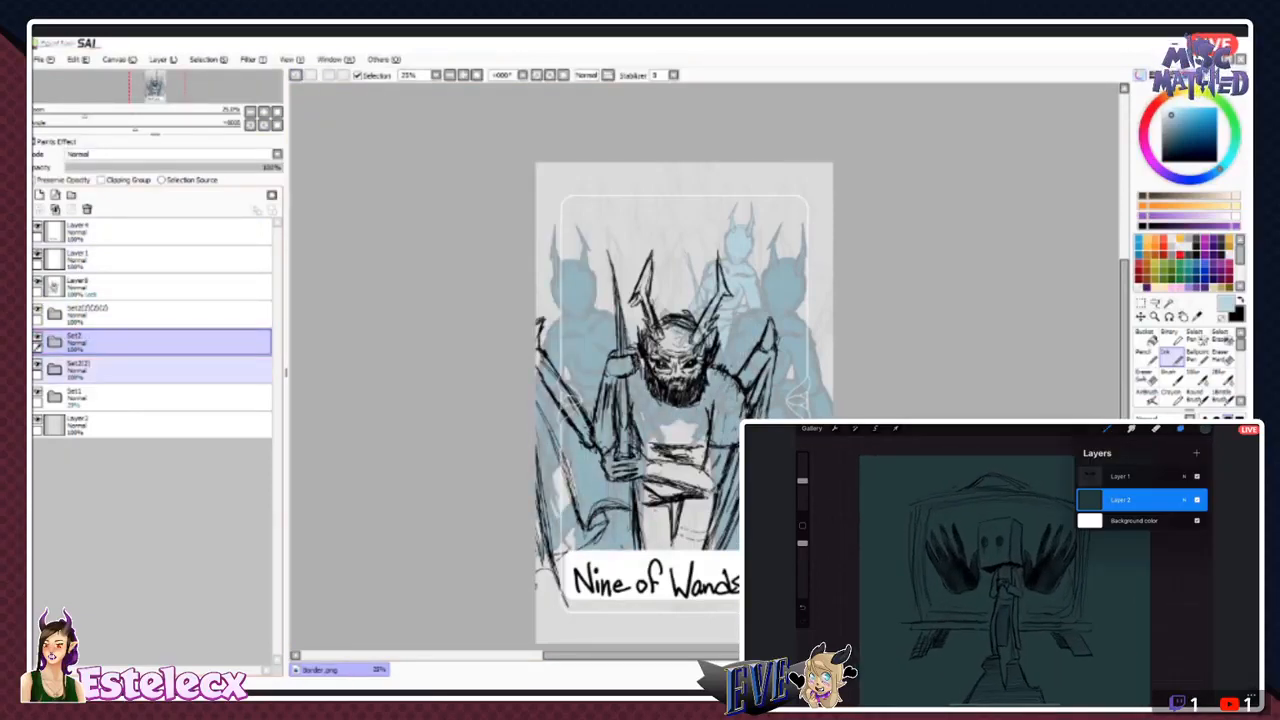
{"action": "left_click", "coordinate": [38, 365]}
{"action": "left_click", "coordinate": [38, 365]}
{"action": "left_click", "coordinate": [130, 370]}
{"action": "left_click", "coordinate": [38, 392]}
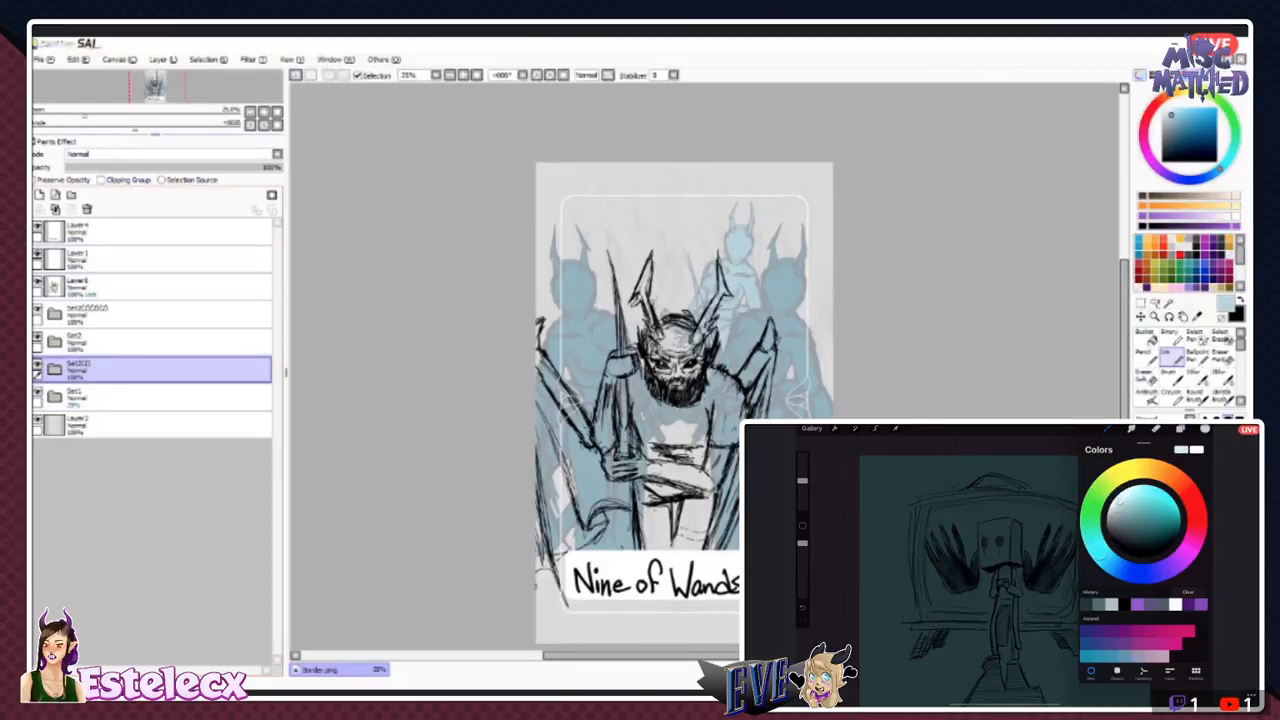
- Duplicate the Set2(2) folder and place the copied pale figure behind the bearded man's left-hand horned figure
{"action": "left_click", "coordinate": [162, 59]}
{"action": "left_click", "coordinate": [162, 59]}
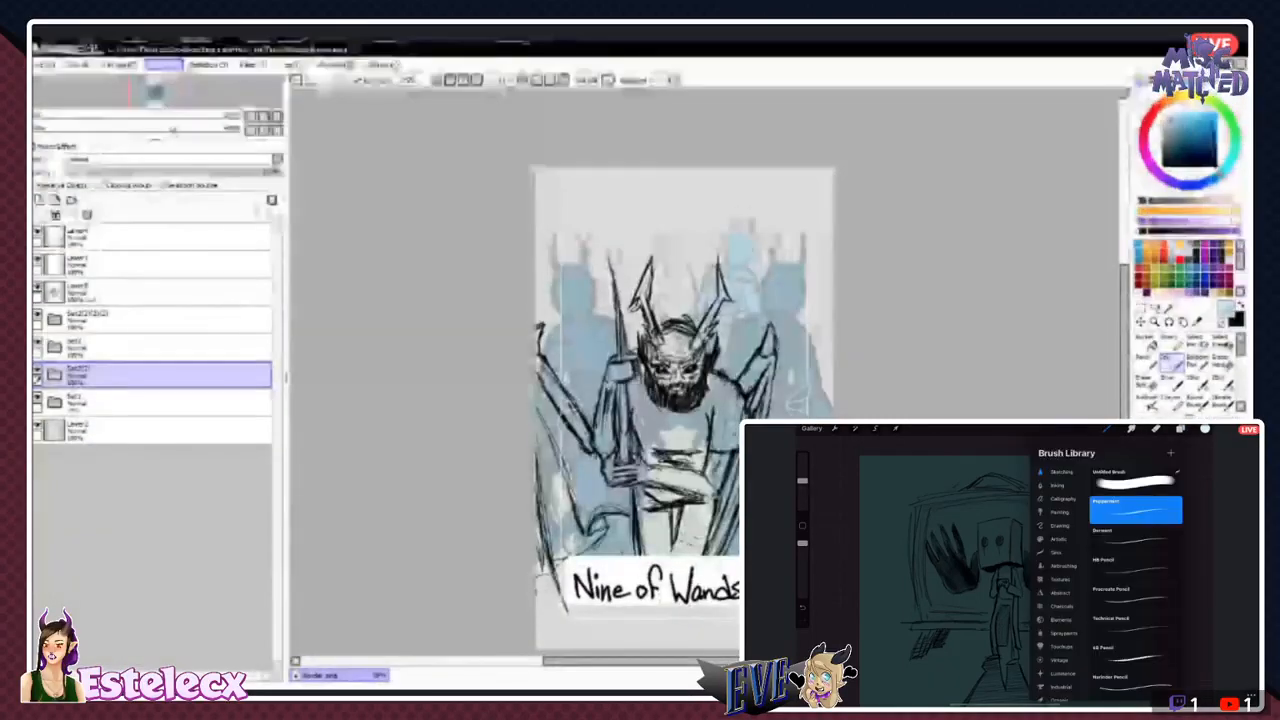
{"action": "left_click", "coordinate": [195, 140]}
{"action": "left_click", "coordinate": [1140, 316]}
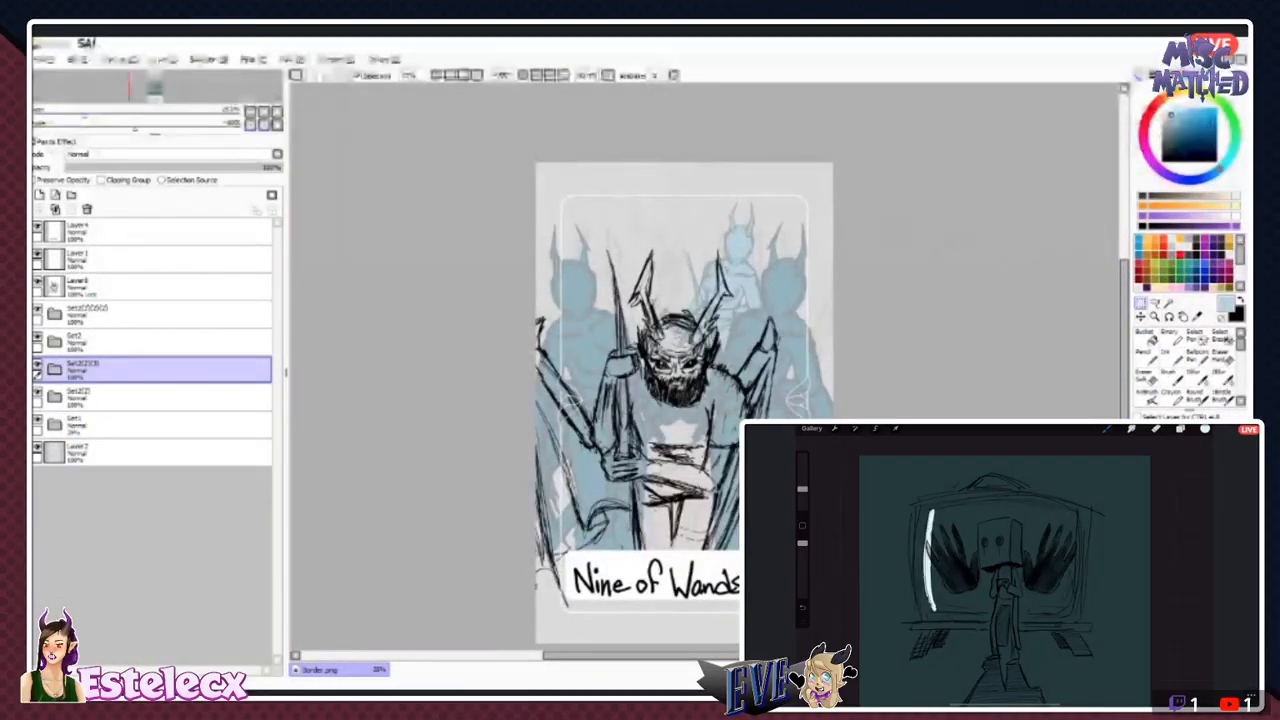
{"action": "left_click_drag", "start_coordinate": [739, 270], "coordinate": [592, 258]}
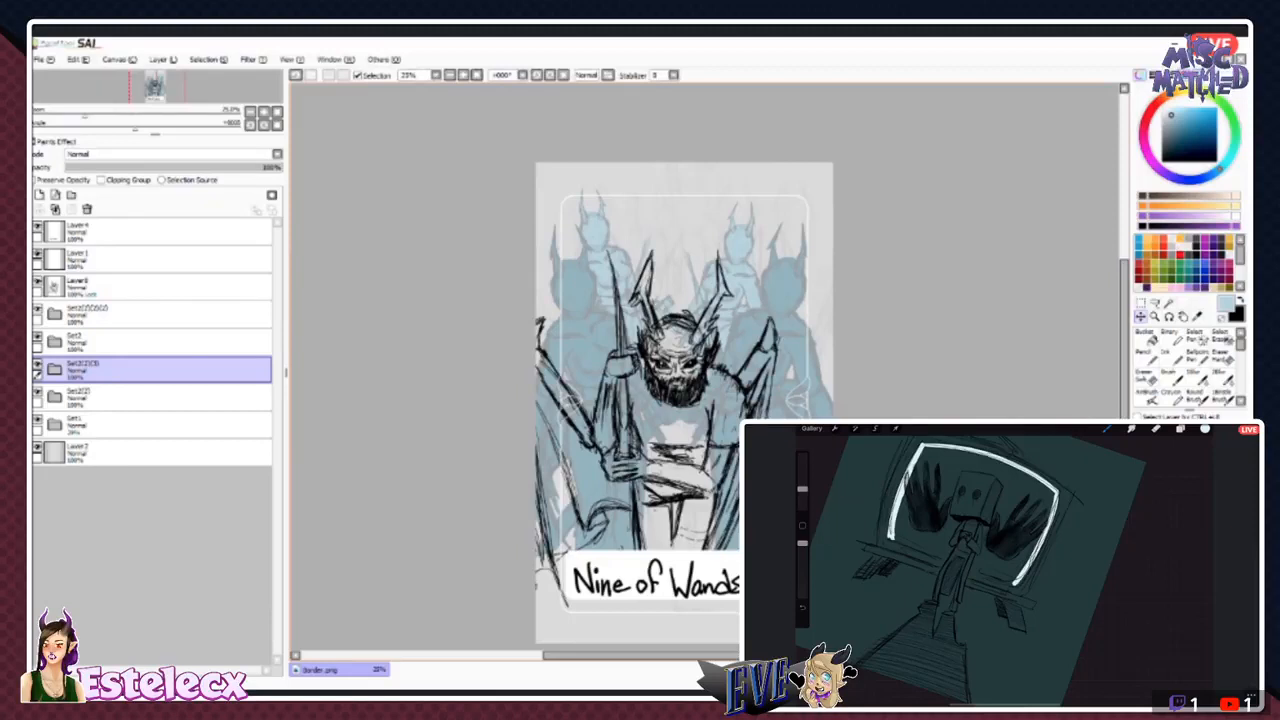
{"action": "left_click", "coordinate": [38, 337]}
{"action": "left_click", "coordinate": [38, 337]}
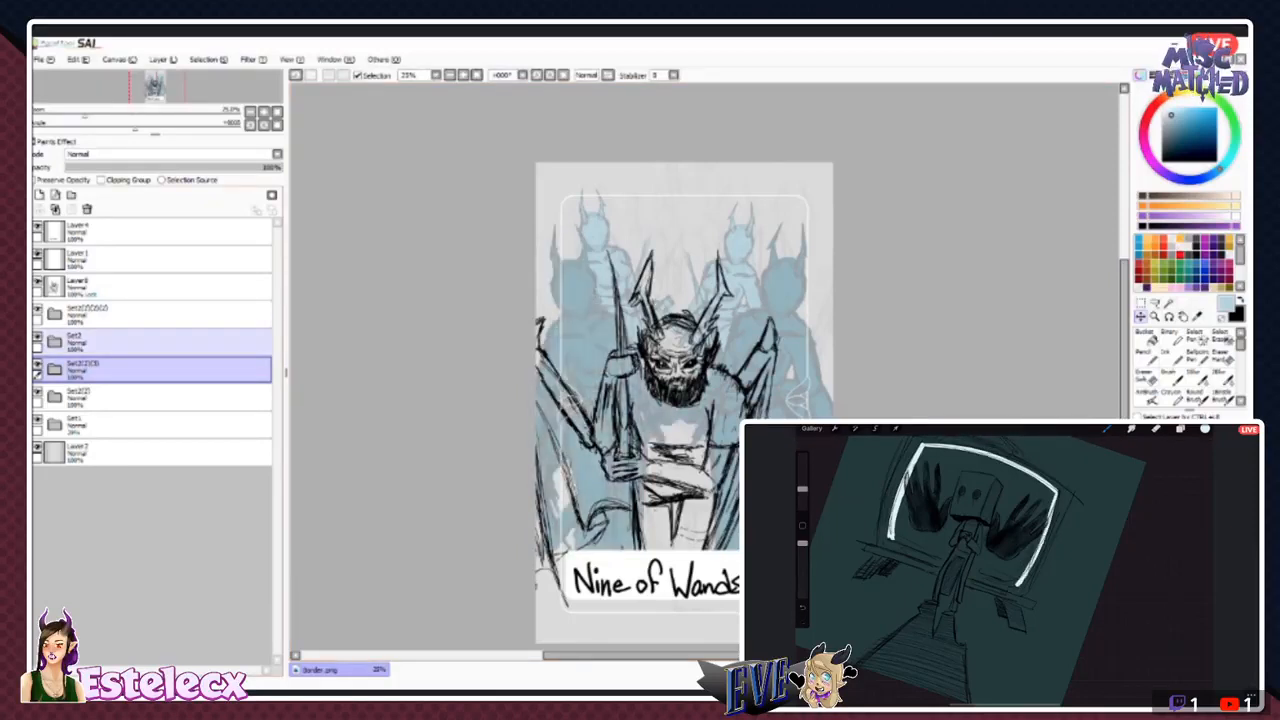
- Duplicate the Set2(2) folder again, put the copy below it and place that figure in the card's upper-right corner
{"action": "left_click", "coordinate": [140, 397]}
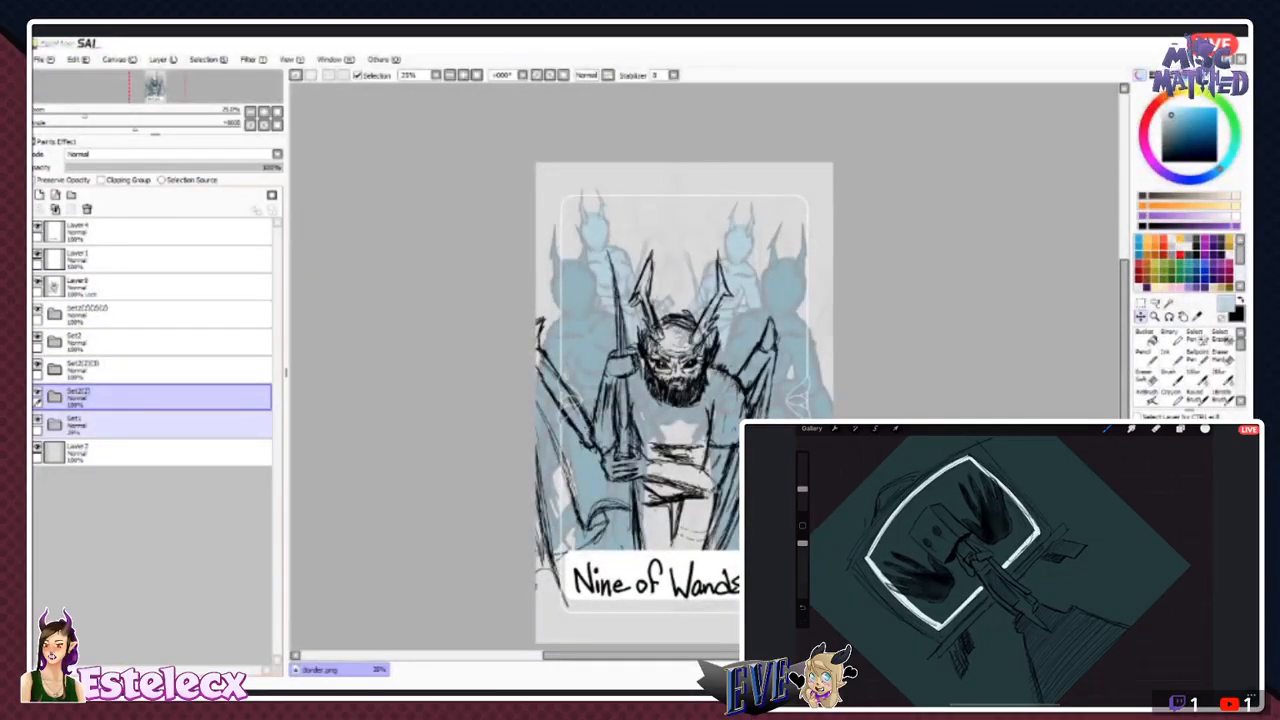
{"action": "left_click", "coordinate": [140, 425]}
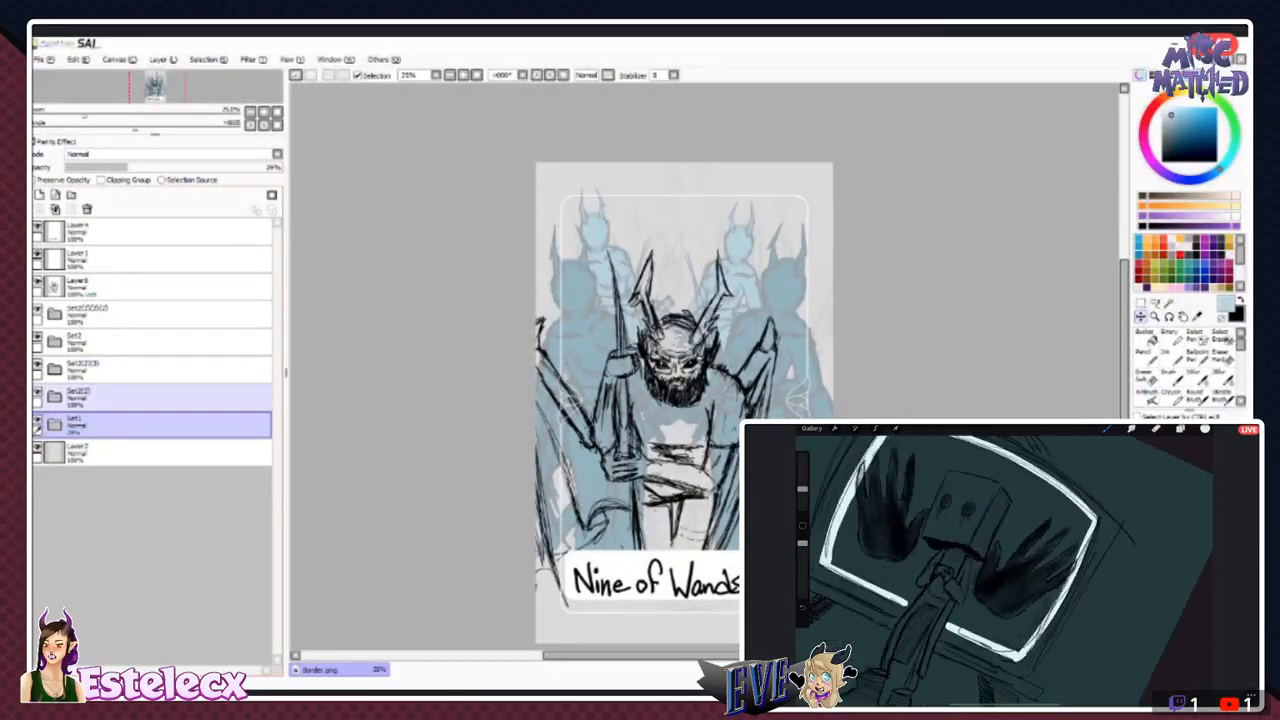
{"action": "left_click", "coordinate": [140, 397]}
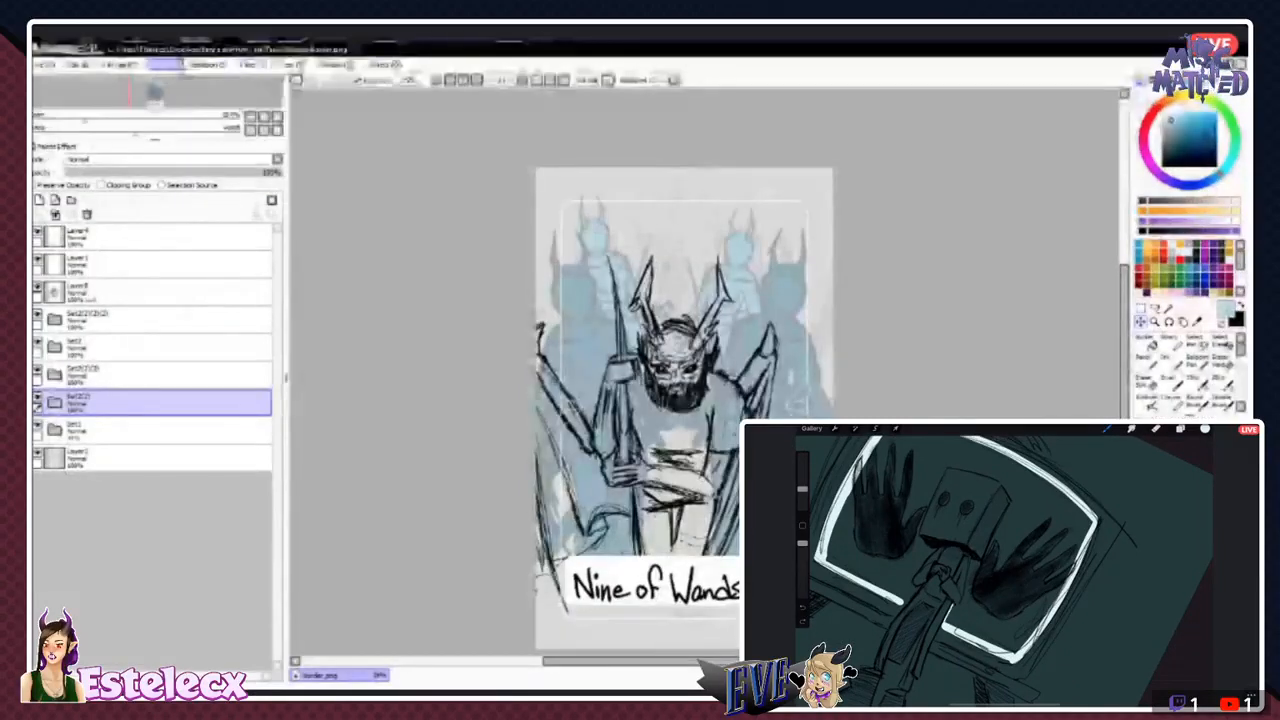
{"action": "left_click", "coordinate": [182, 116]}
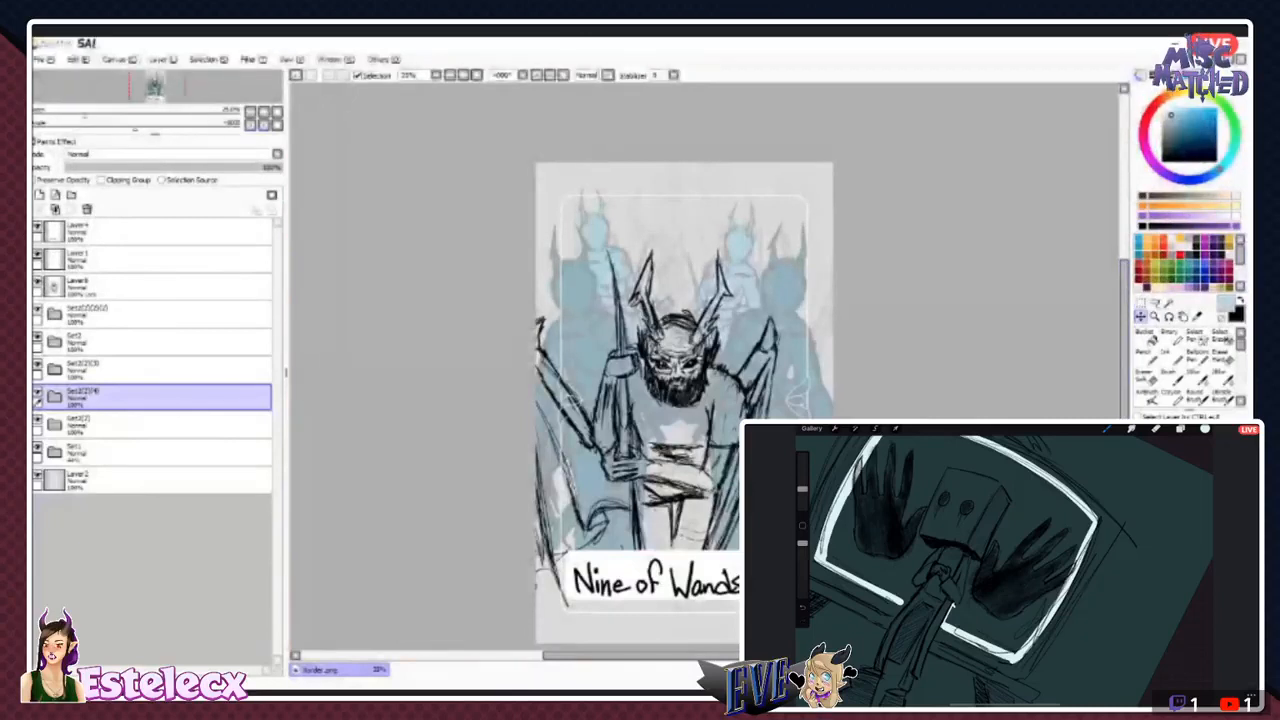
{"action": "left_click_drag", "start_coordinate": [740, 262], "coordinate": [678, 232]}
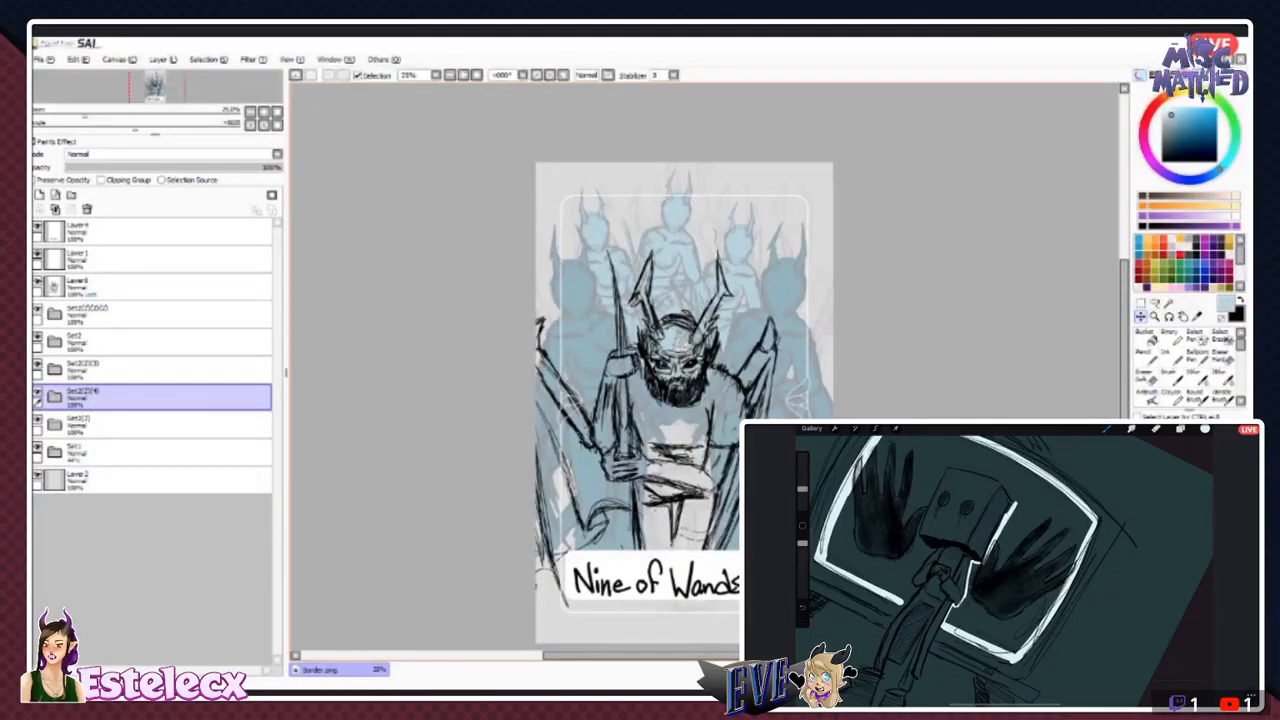
{"action": "left_click_drag", "start_coordinate": [150, 398], "coordinate": [150, 434]}
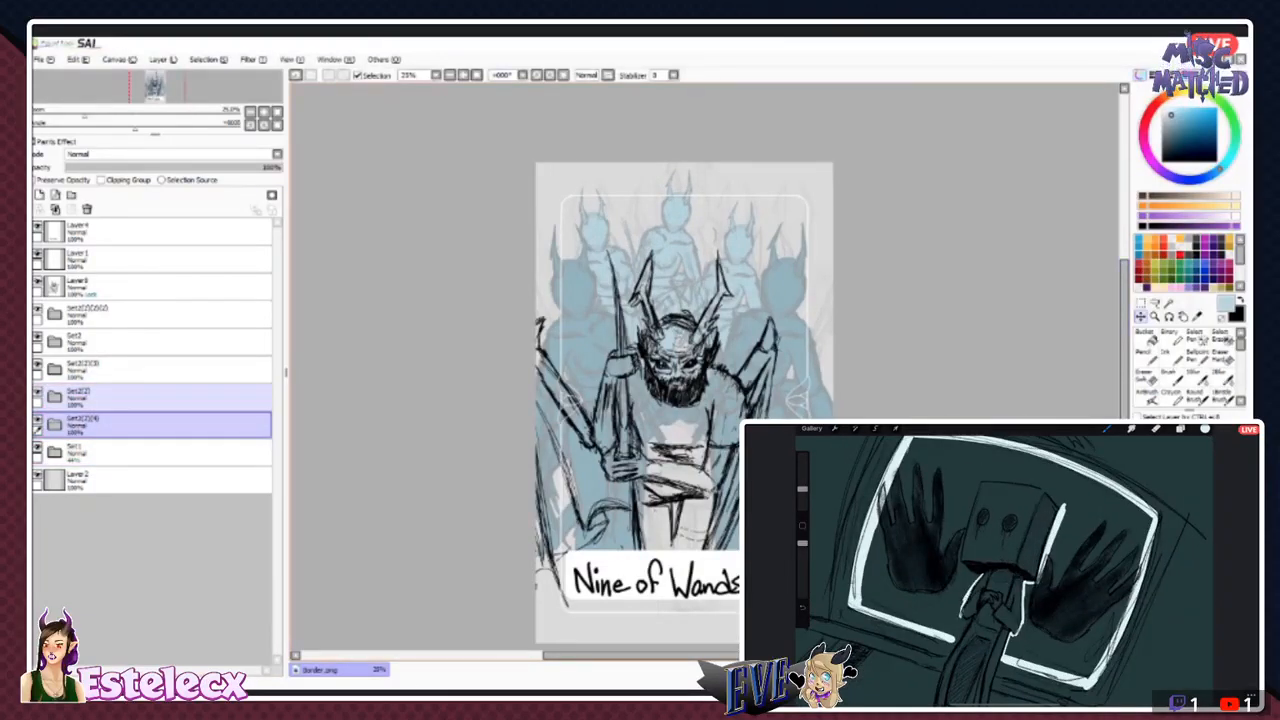
{"action": "left_click_drag", "start_coordinate": [680, 250], "coordinate": [800, 236]}
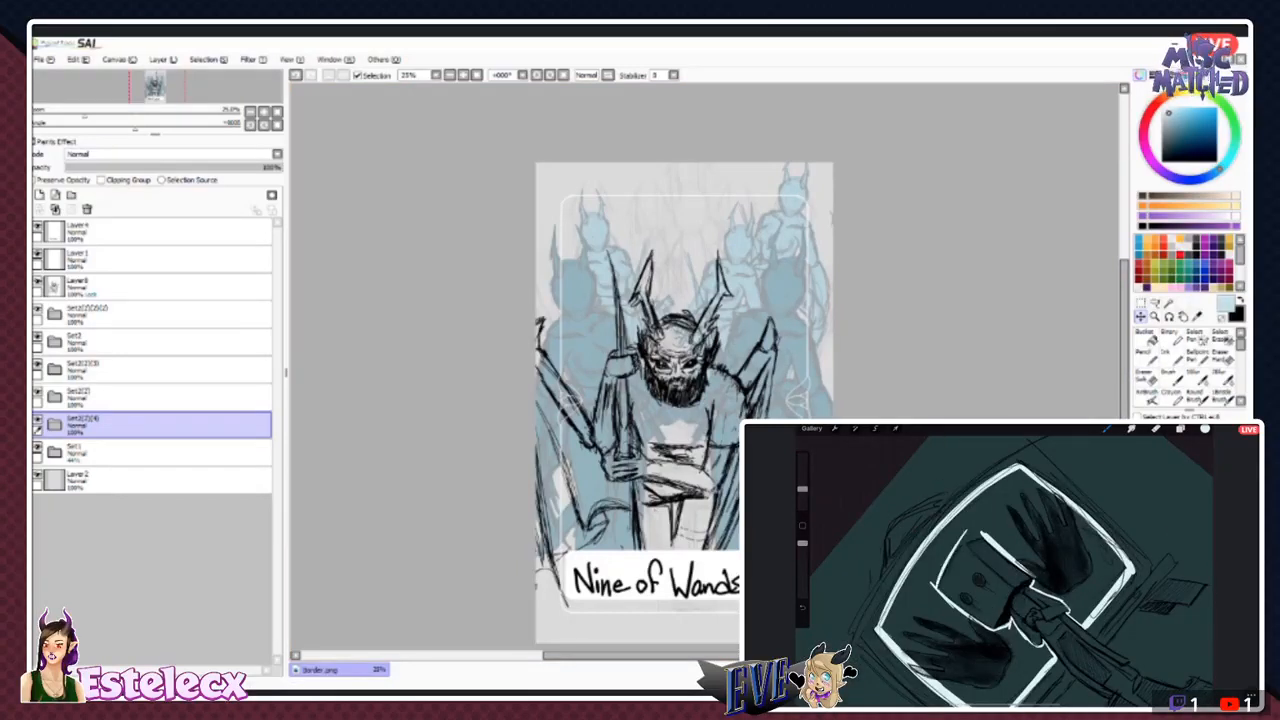
- Repaint the fill layer of the upper-right figure in a paler blue and collapse its folder
{"action": "left_click", "coordinate": [55, 425]}
{"action": "left_click", "coordinate": [130, 480]}
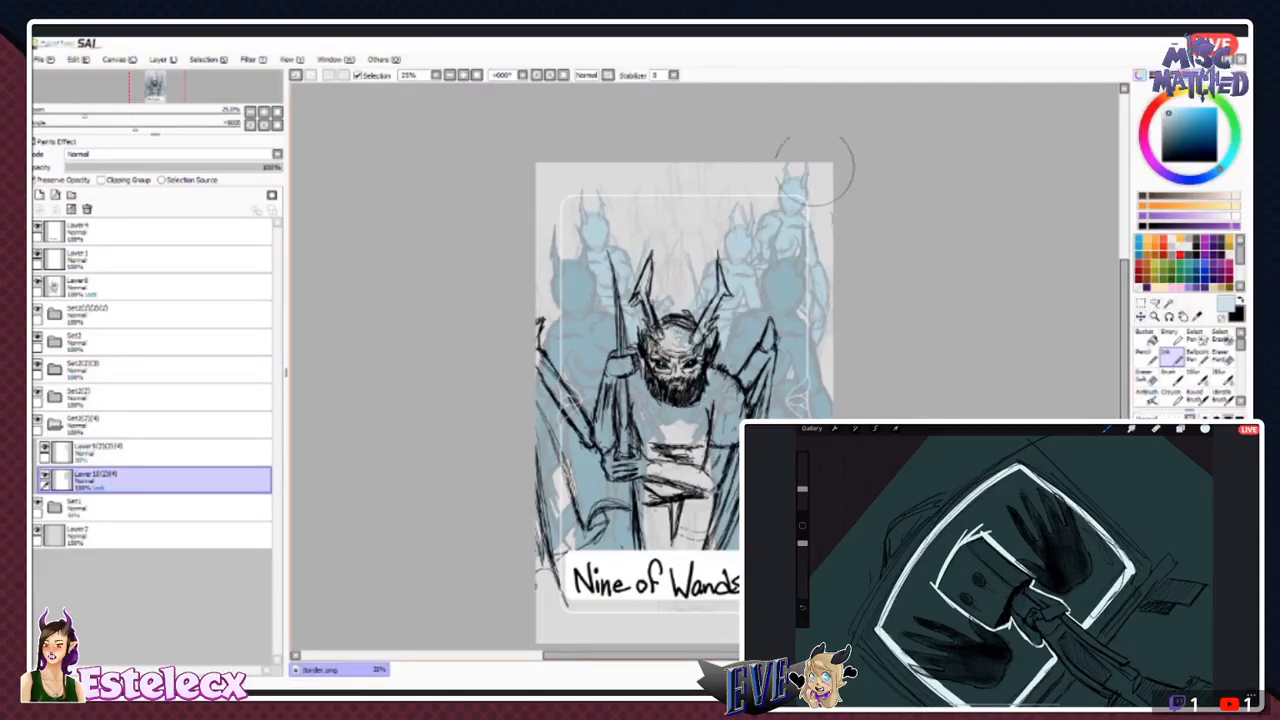
{"action": "mouse_move", "coordinate": [815, 167]}
{"action": "left_mouse_down"}
{"action": "mouse_move", "coordinate": [827, 285]}
{"action": "mouse_move", "coordinate": [806, 317]}
{"action": "left_mouse_up"}
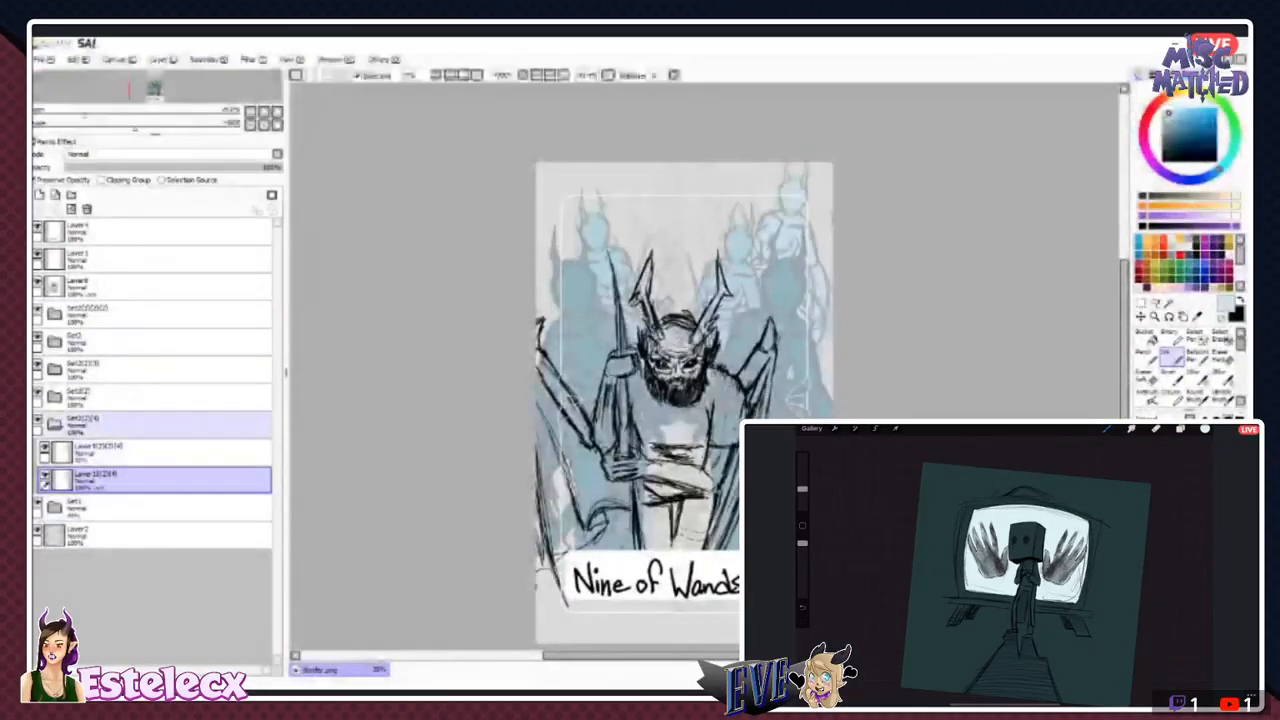
{"action": "left_click", "coordinate": [54, 425]}
- Duplicate the pale upper-right figure's folder and place the copy in the card's upper-left corner
{"action": "left_click", "coordinate": [162, 60]}
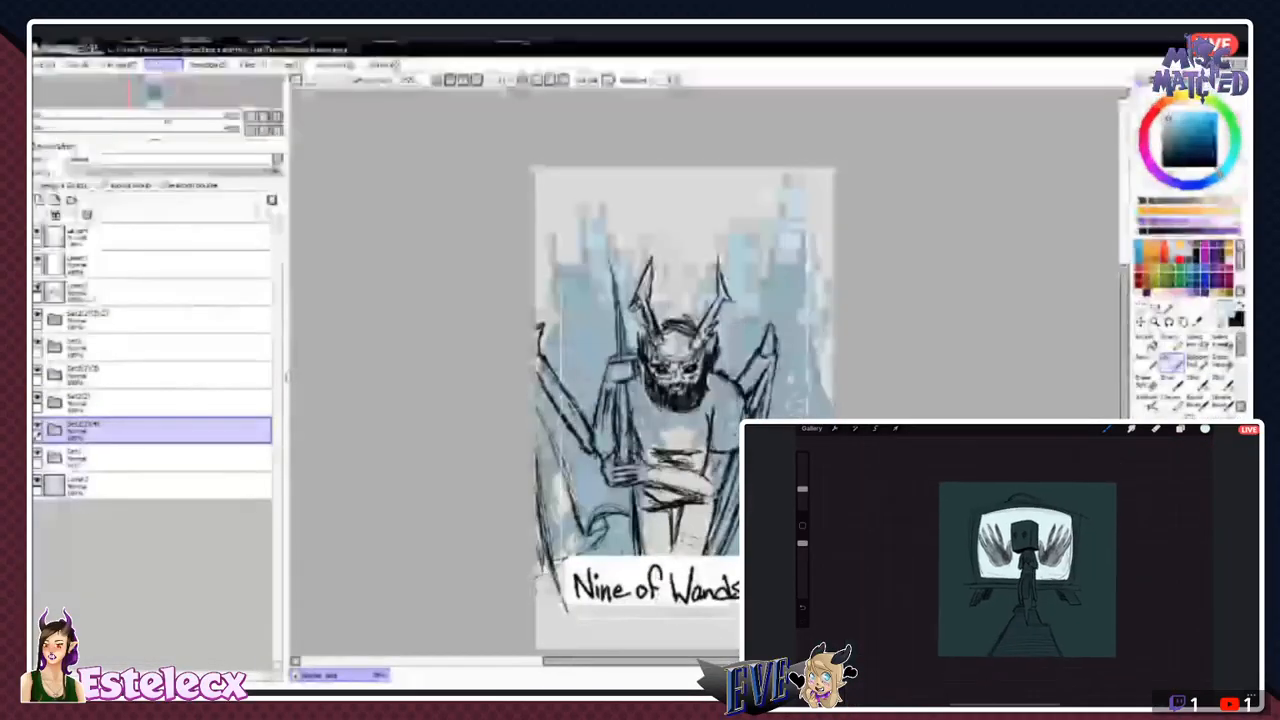
{"action": "left_click", "coordinate": [190, 122]}
{"action": "left_click", "coordinate": [1140, 303]}
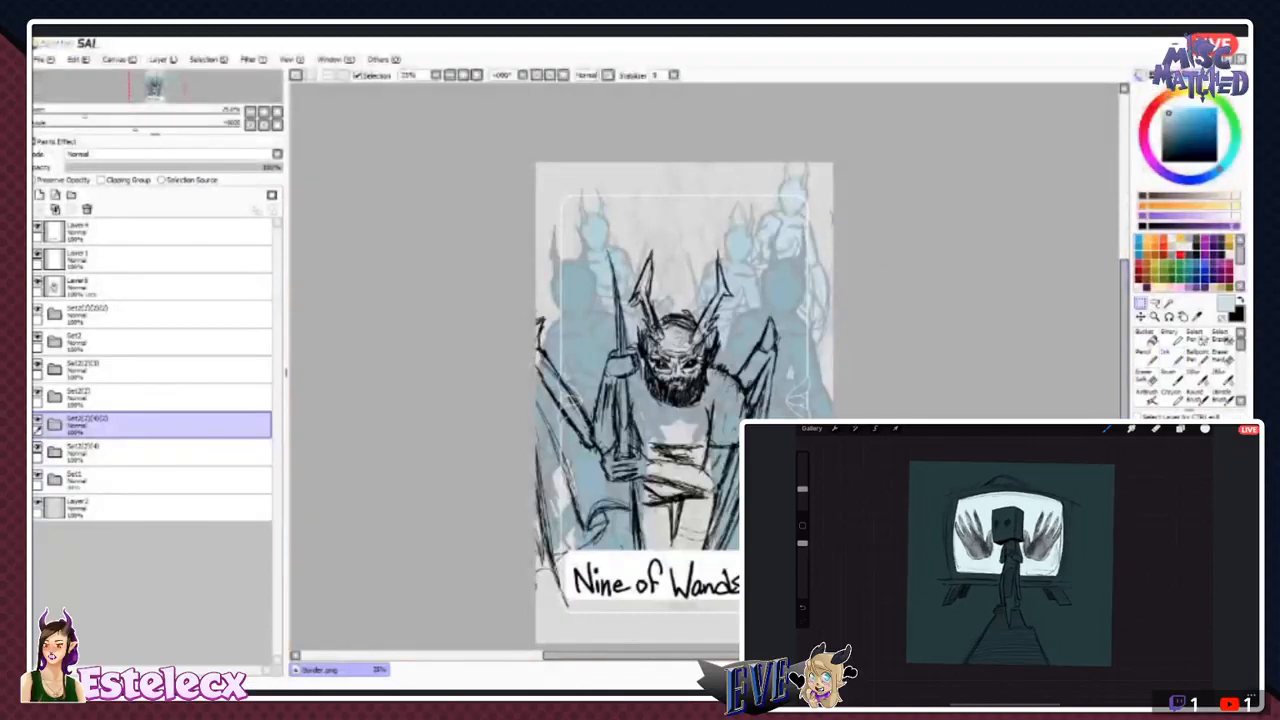
{"action": "left_click", "coordinate": [1140, 317]}
{"action": "left_click_drag", "start_coordinate": [790, 235], "coordinate": [561, 253]}
{"action": "left_click_drag", "start_coordinate": [1175, 528], "coordinate": [1200, 528]}
{"action": "left_click_drag", "start_coordinate": [561, 253], "coordinate": [569, 255]}
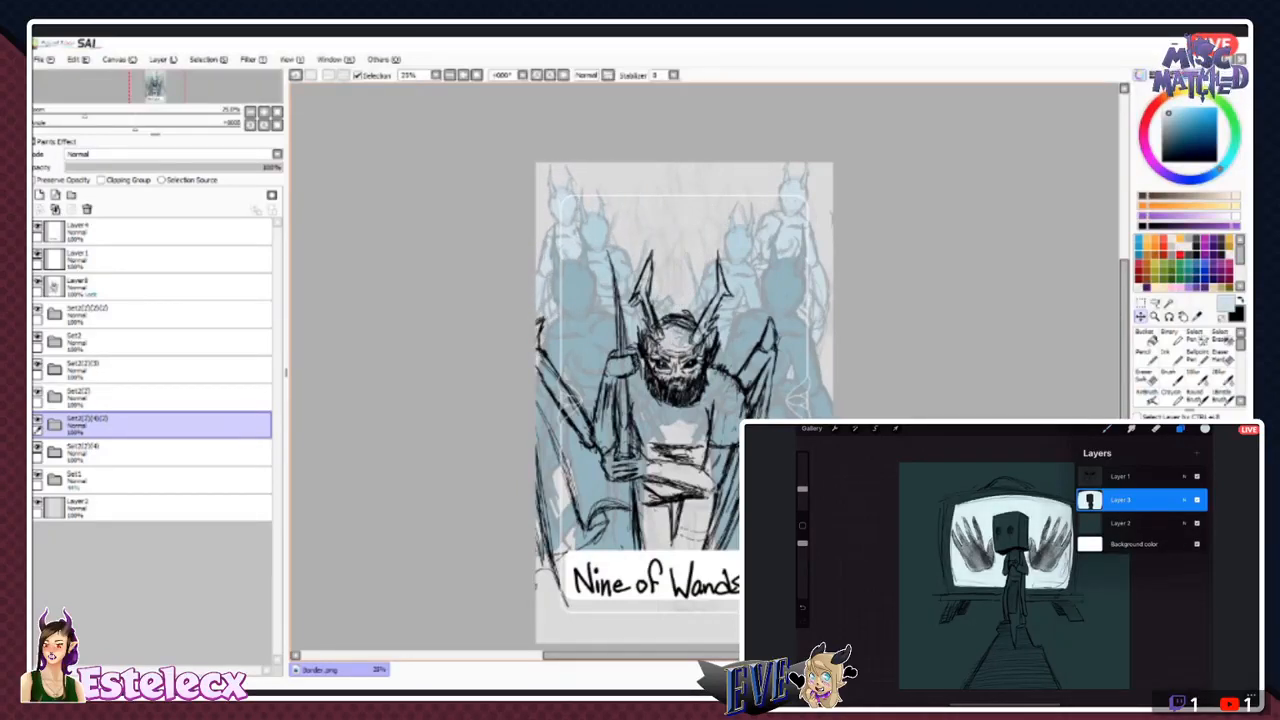
- In Procreate, add a layer, choose black and outline the right-hand handprint on the television screen, undoing a stray stroke
{"action": "left_click", "coordinate": [1196, 453]}
{"action": "left_click", "coordinate": [1205, 428]}
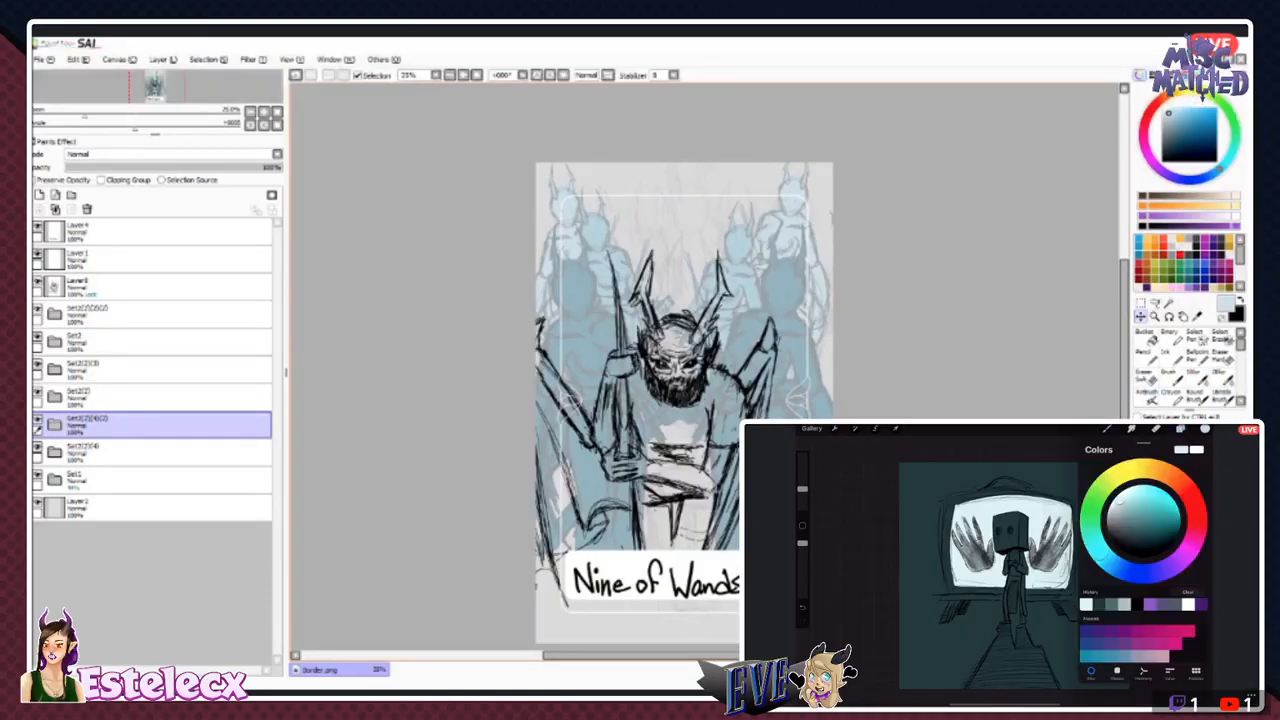
{"action": "left_click", "coordinate": [1143, 549]}
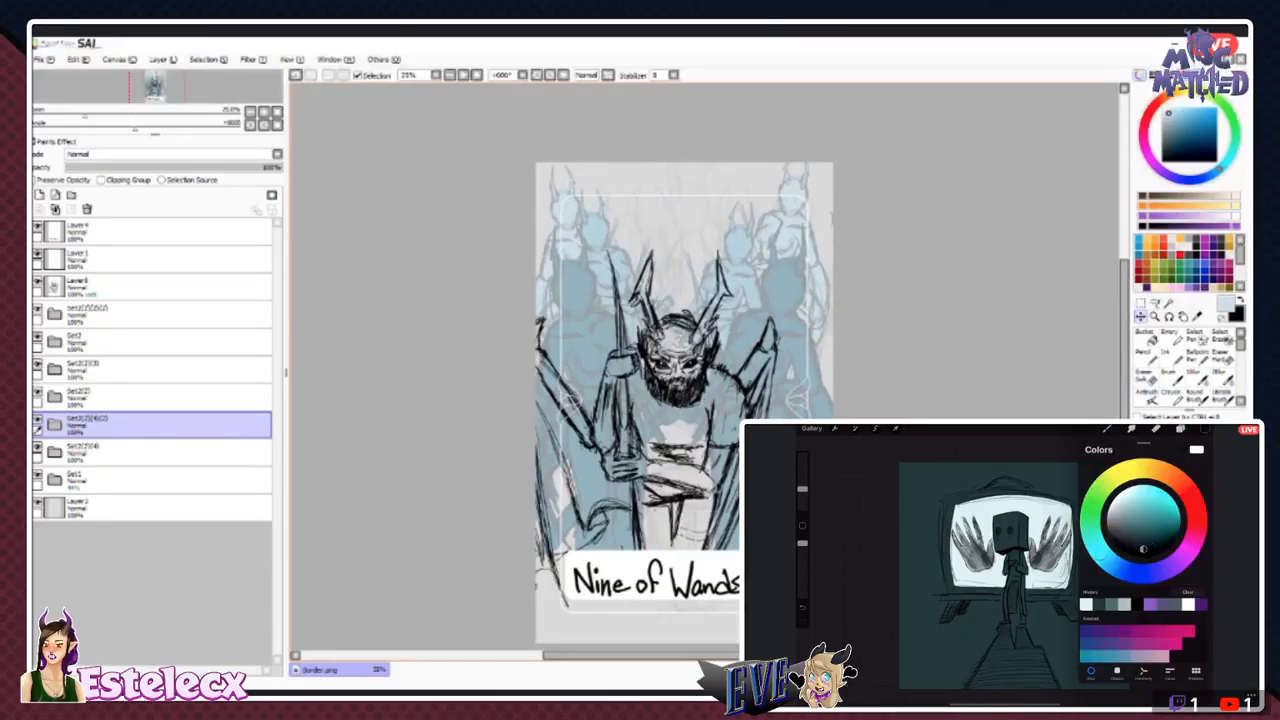
{"action": "left_click", "coordinate": [1205, 428]}
{"action": "scroll", "coordinate": [1036, 541], "scroll_direction": "up", "scroll_amount": 5}
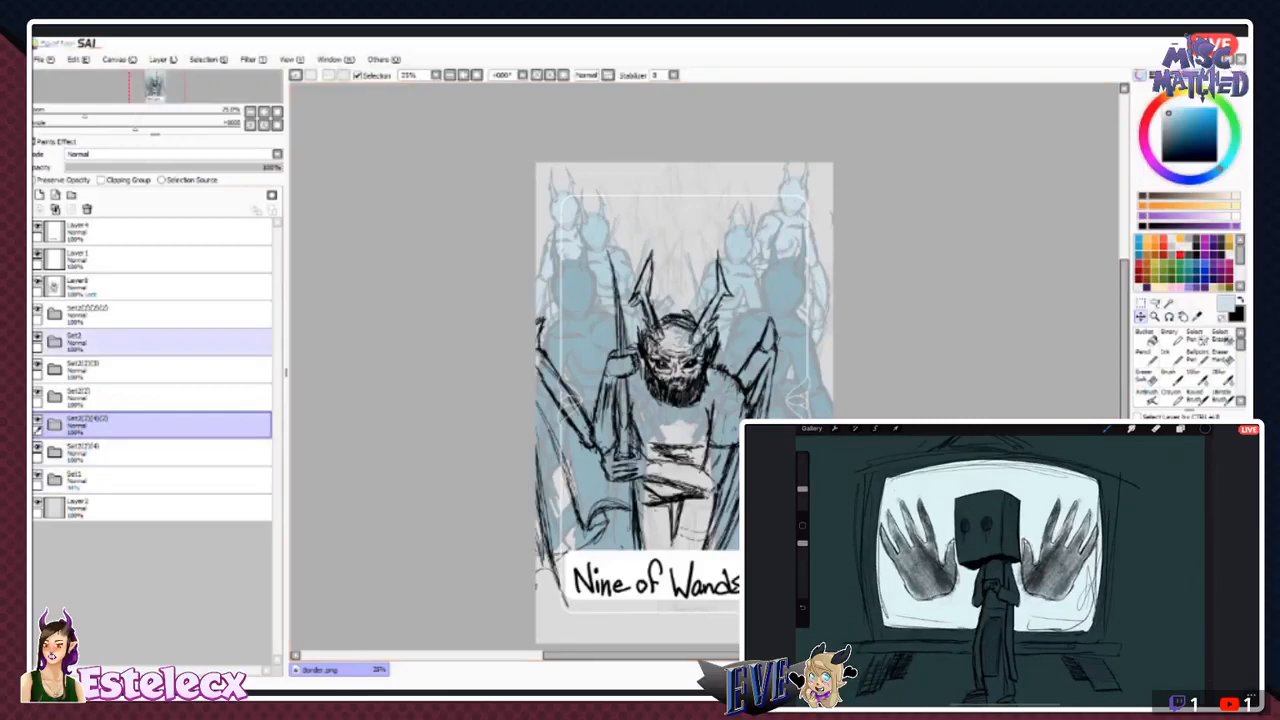
{"action": "left_click_drag", "start_coordinate": [1022, 578], "coordinate": [1032, 592]}
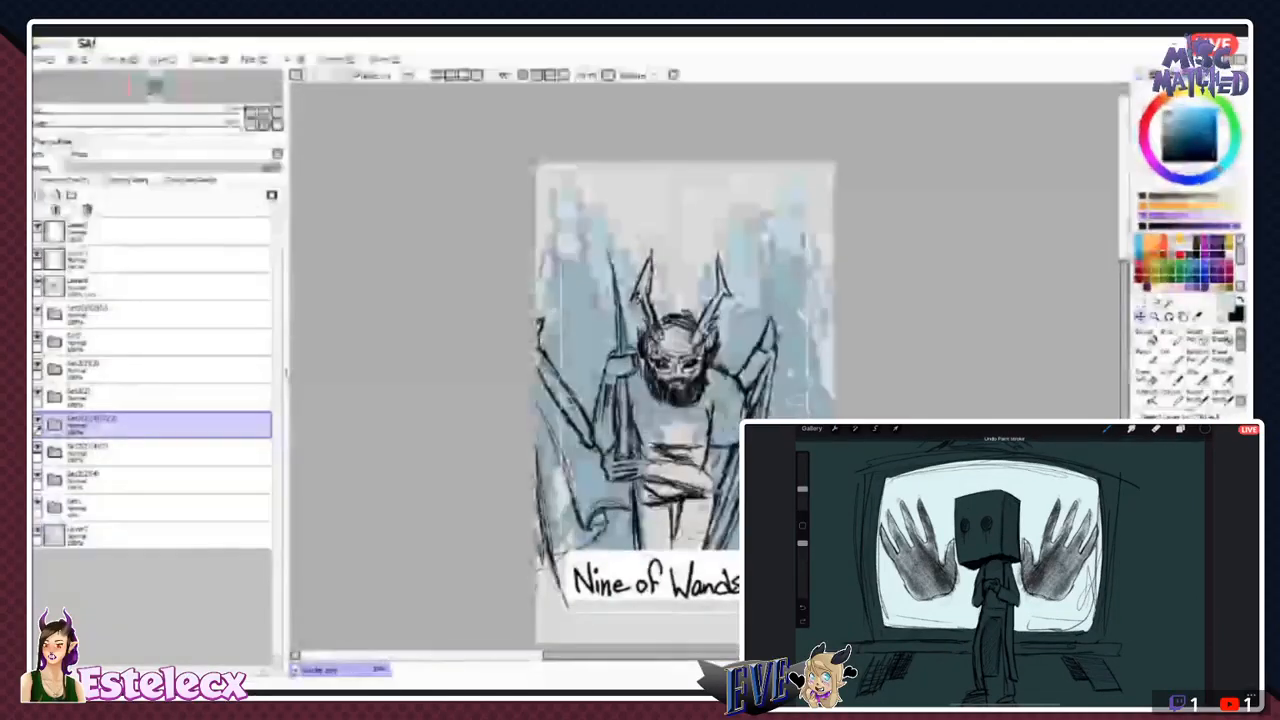
{"action": "left_click_drag", "start_coordinate": [1024, 542], "coordinate": [1033, 593]}
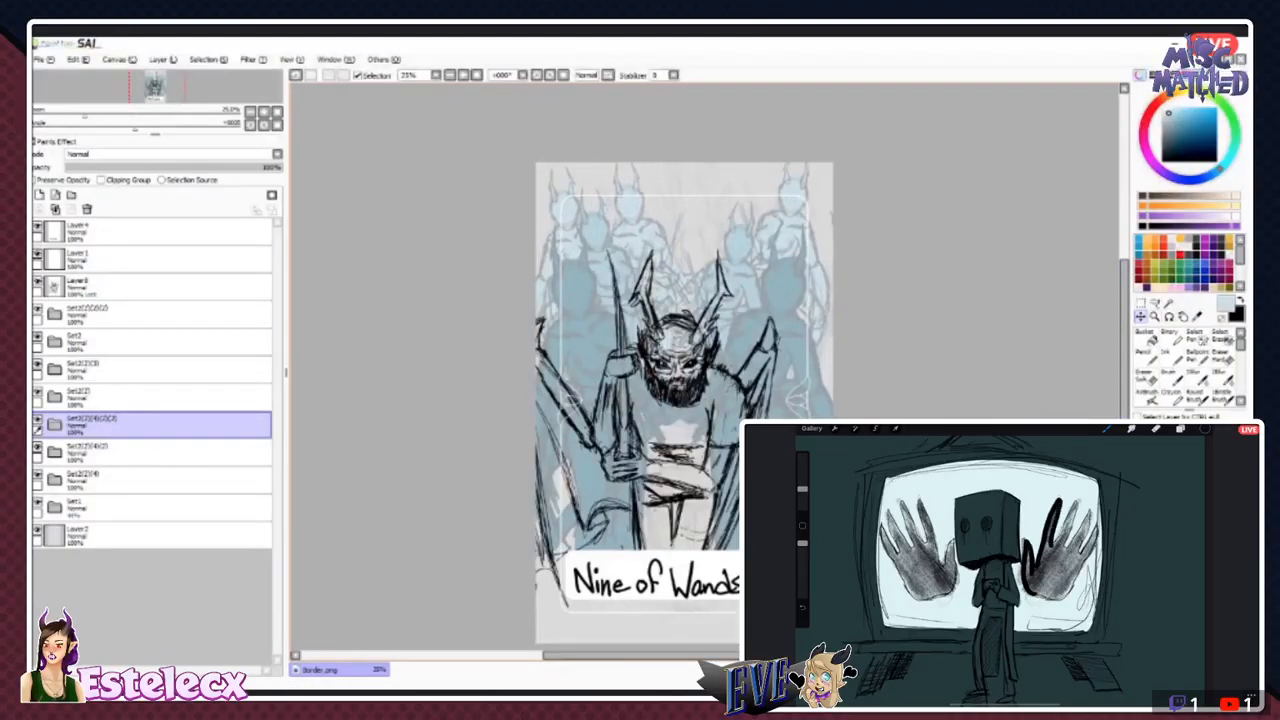
{"action": "key", "text": "ctrl+z"}
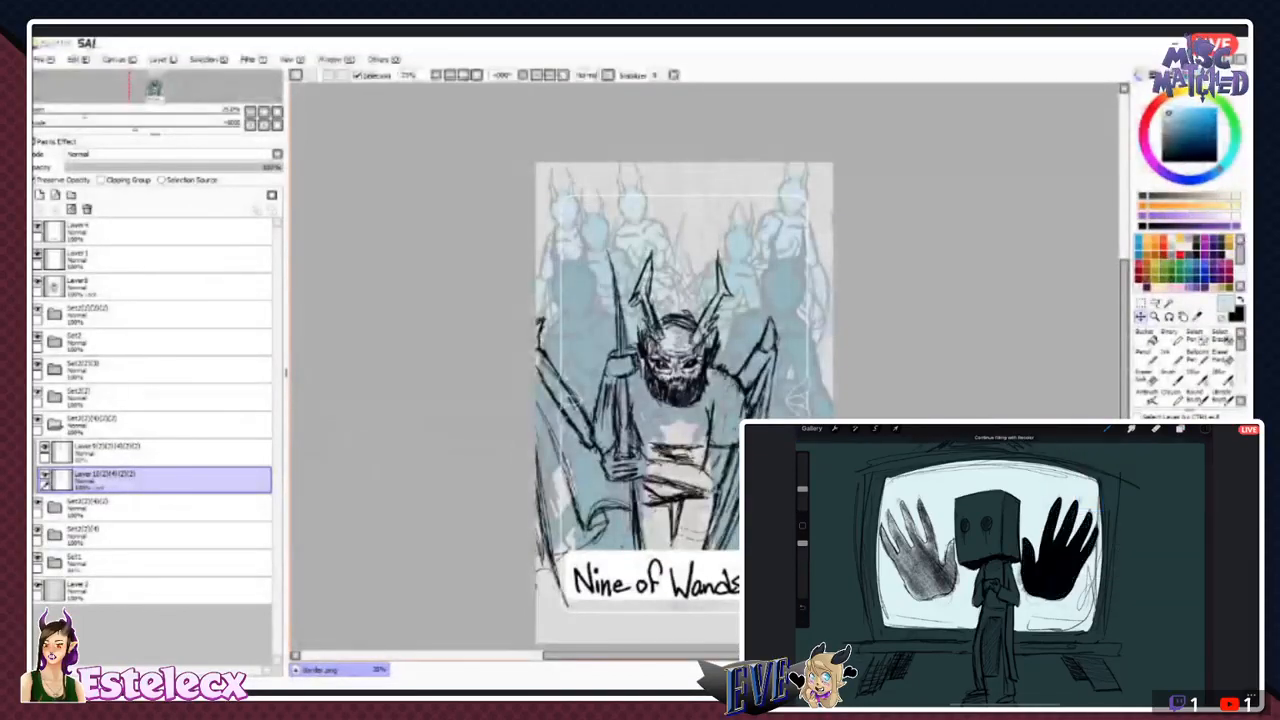
- Back in PaintTool SAI, collapse the open figure folder and shift the newest copy right, beside the upper-right figure
{"action": "left_click", "coordinate": [54, 425]}
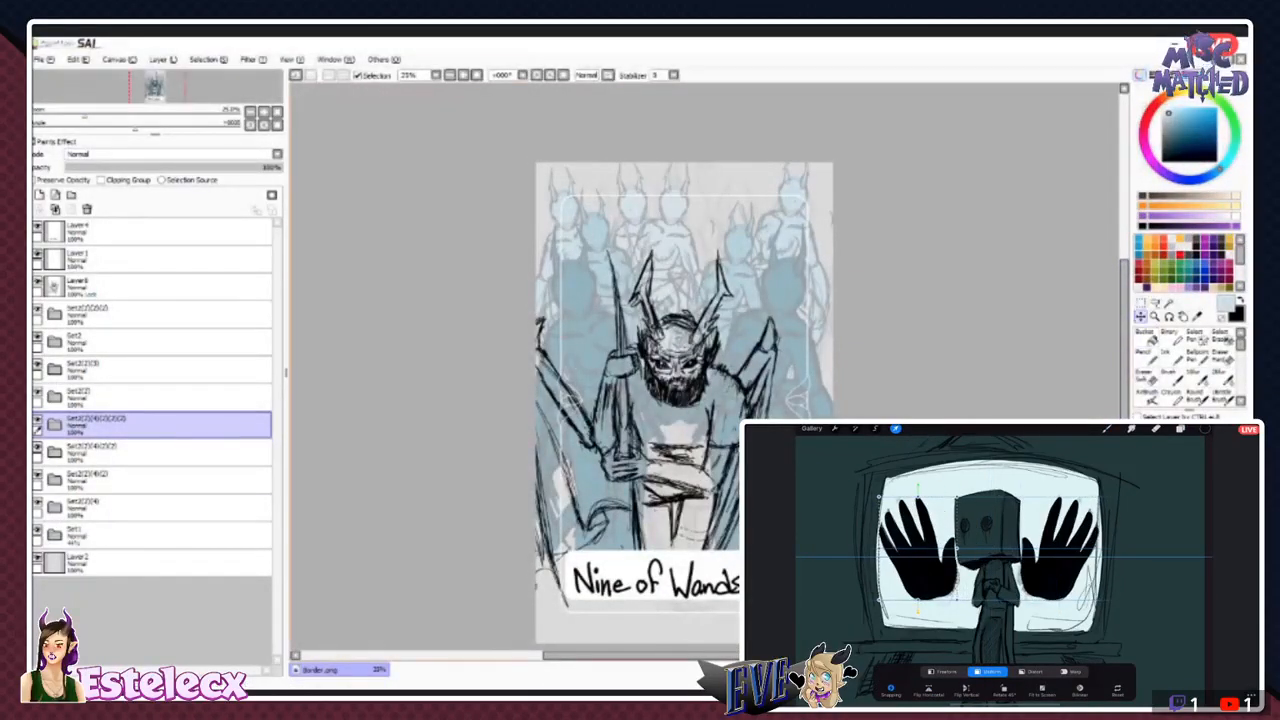
{"action": "left_click_drag", "start_coordinate": [672, 236], "coordinate": [718, 234]}
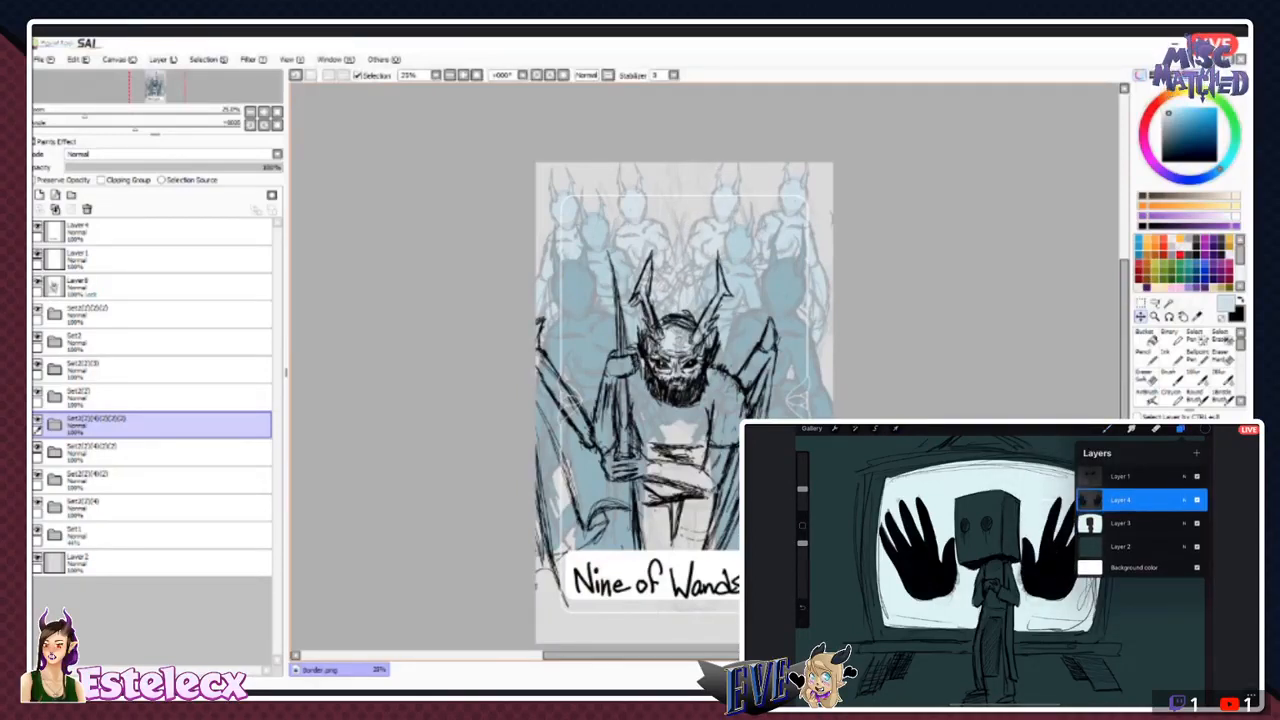
- Group the bearded figure's sketch layer with a new layer beneath it in a new folder, and turn off the sketch's Preserve Opacity
{"action": "left_click", "coordinate": [150, 287]}
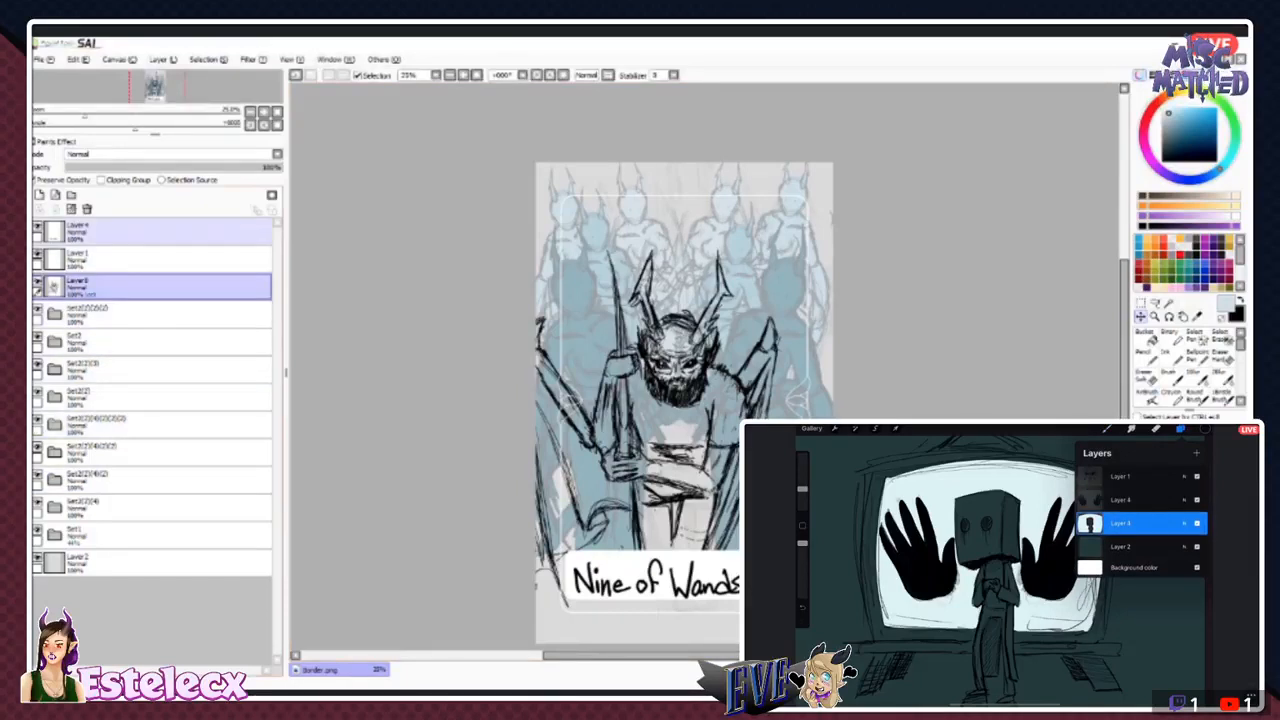
{"action": "left_click", "coordinate": [40, 195]}
{"action": "mouse_move", "coordinate": [120, 287]}
{"action": "left_mouse_down"}
{"action": "mouse_move", "coordinate": [120, 317]}
{"action": "mouse_move", "coordinate": [120, 288]}
{"action": "left_mouse_up"}
{"action": "left_click", "coordinate": [120, 288]}
{"action": "left_click", "coordinate": [71, 195]}
{"action": "left_click_drag", "start_coordinate": [120, 342], "coordinate": [120, 323]}
{"action": "left_click", "coordinate": [120, 315]}
{"action": "left_click", "coordinate": [75, 180]}
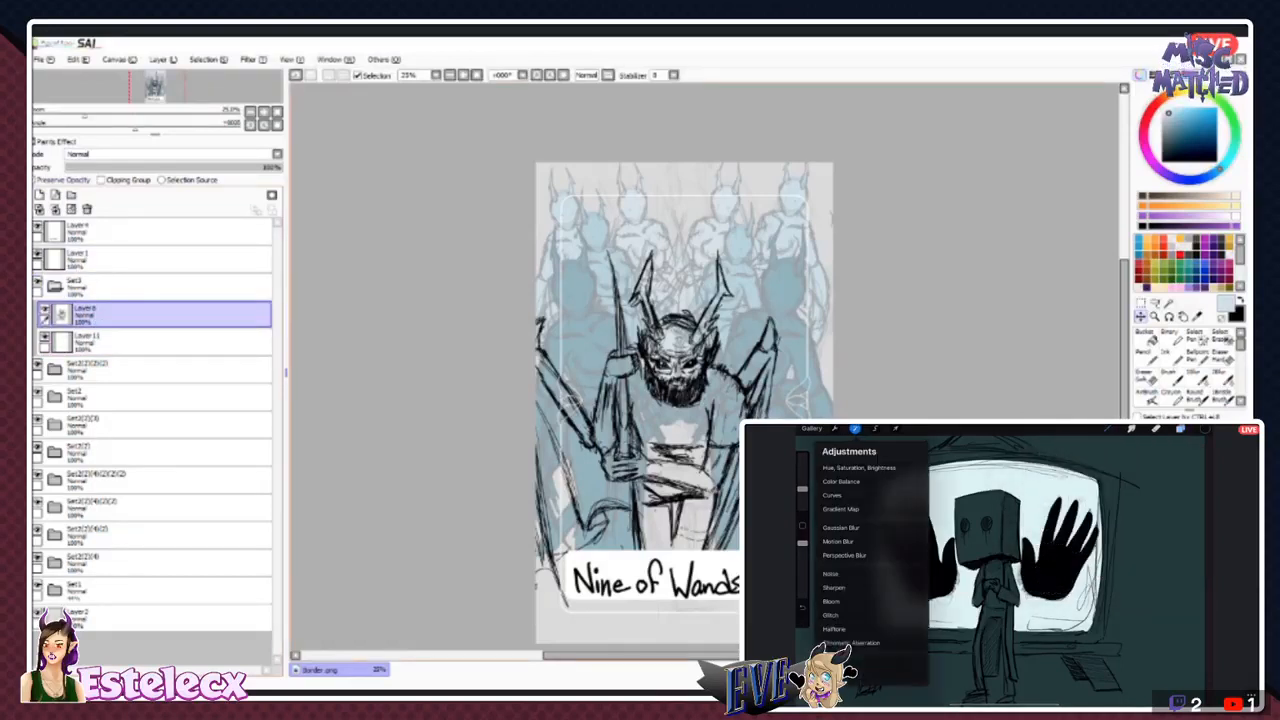
{"action": "left_click", "coordinate": [1172, 355]}
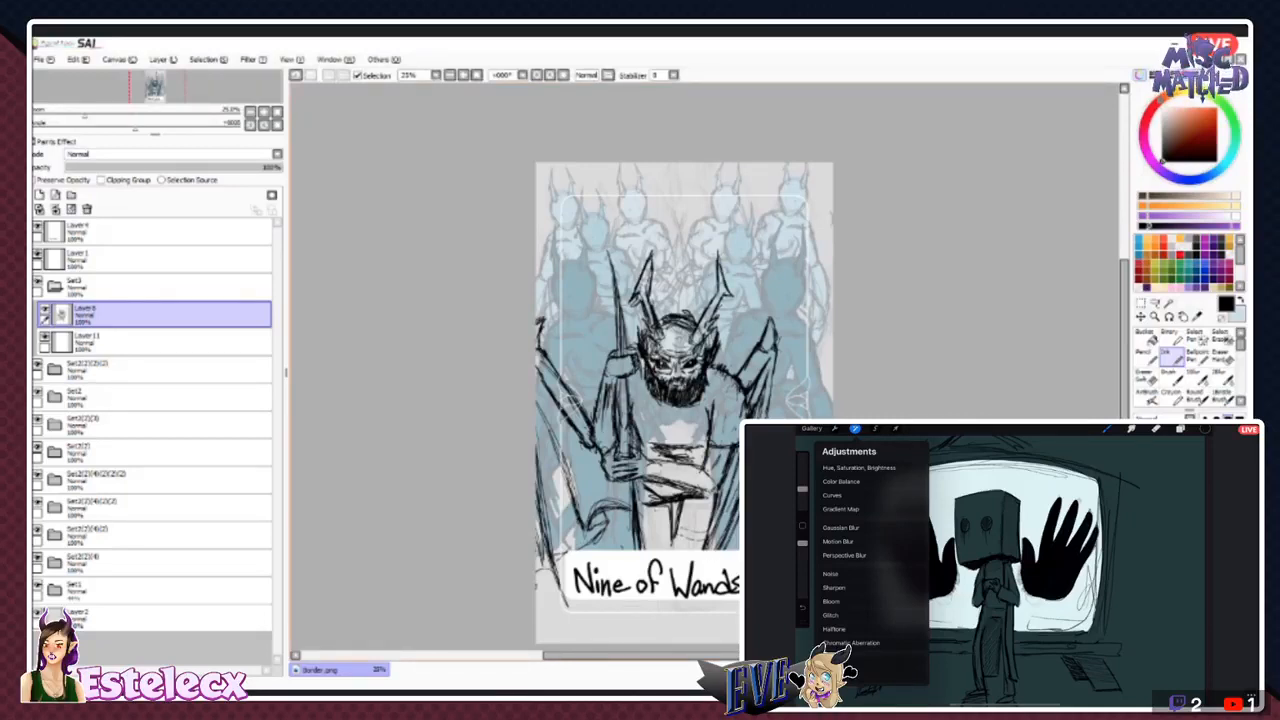
{"action": "left_click", "coordinate": [1155, 303]}
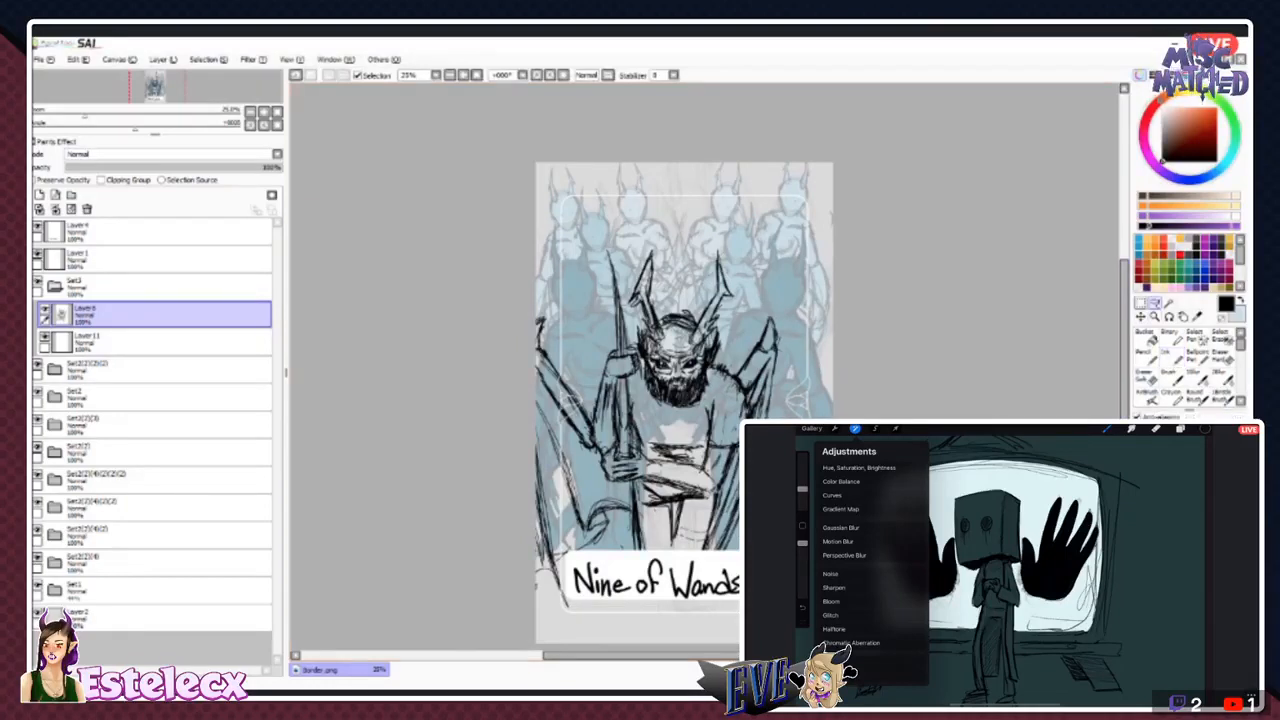
{"action": "left_click", "coordinate": [1168, 303]}
{"action": "left_click", "coordinate": [768, 240]}
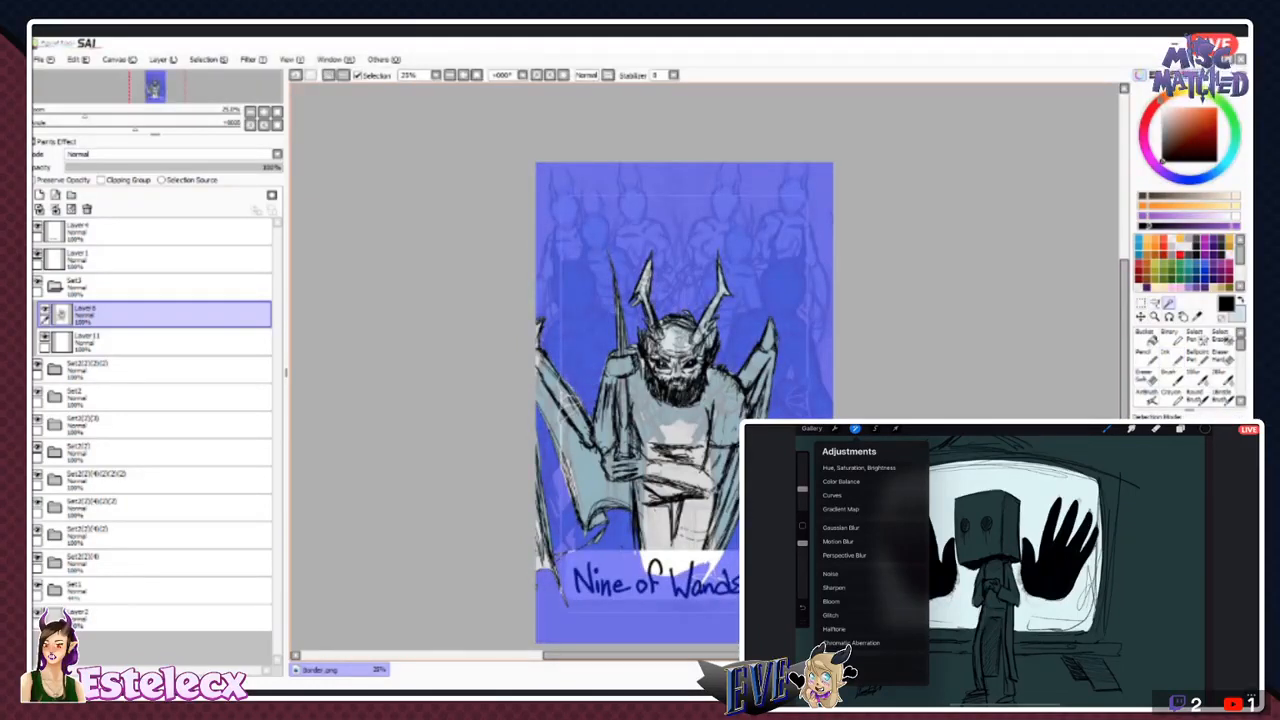
{"action": "left_click", "coordinate": [208, 60]}
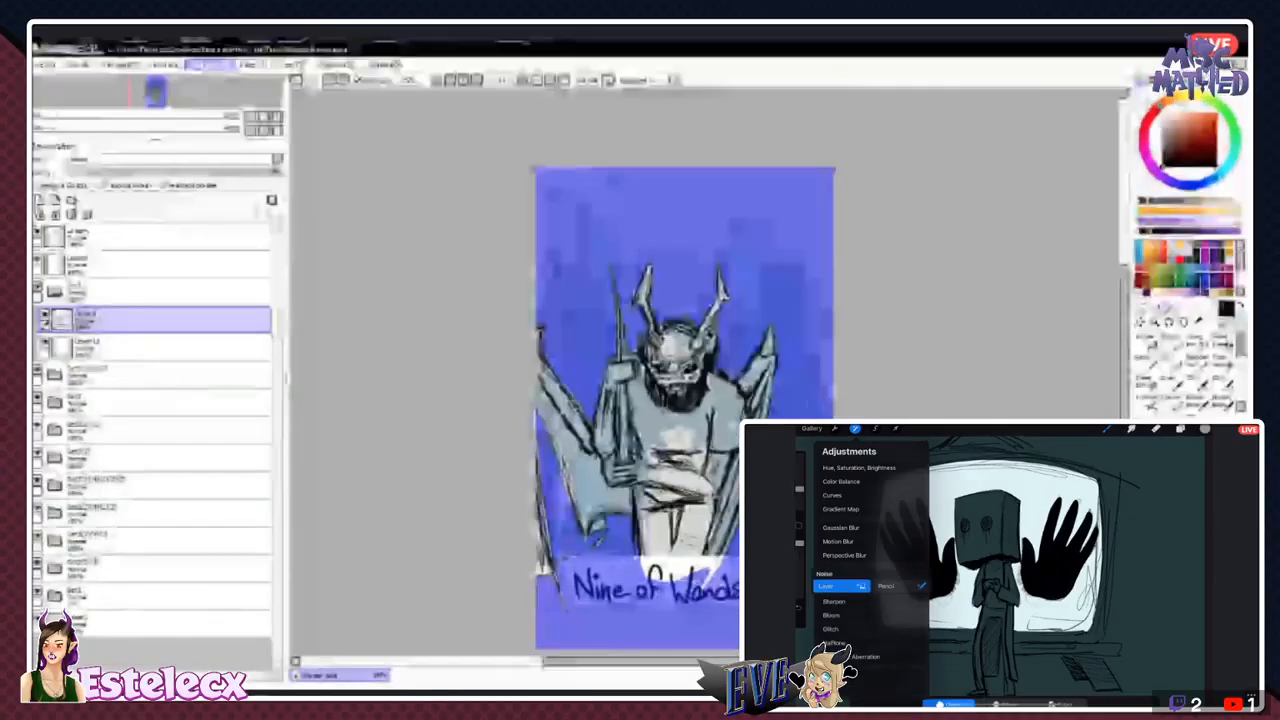
{"action": "left_click", "coordinate": [207, 83]}
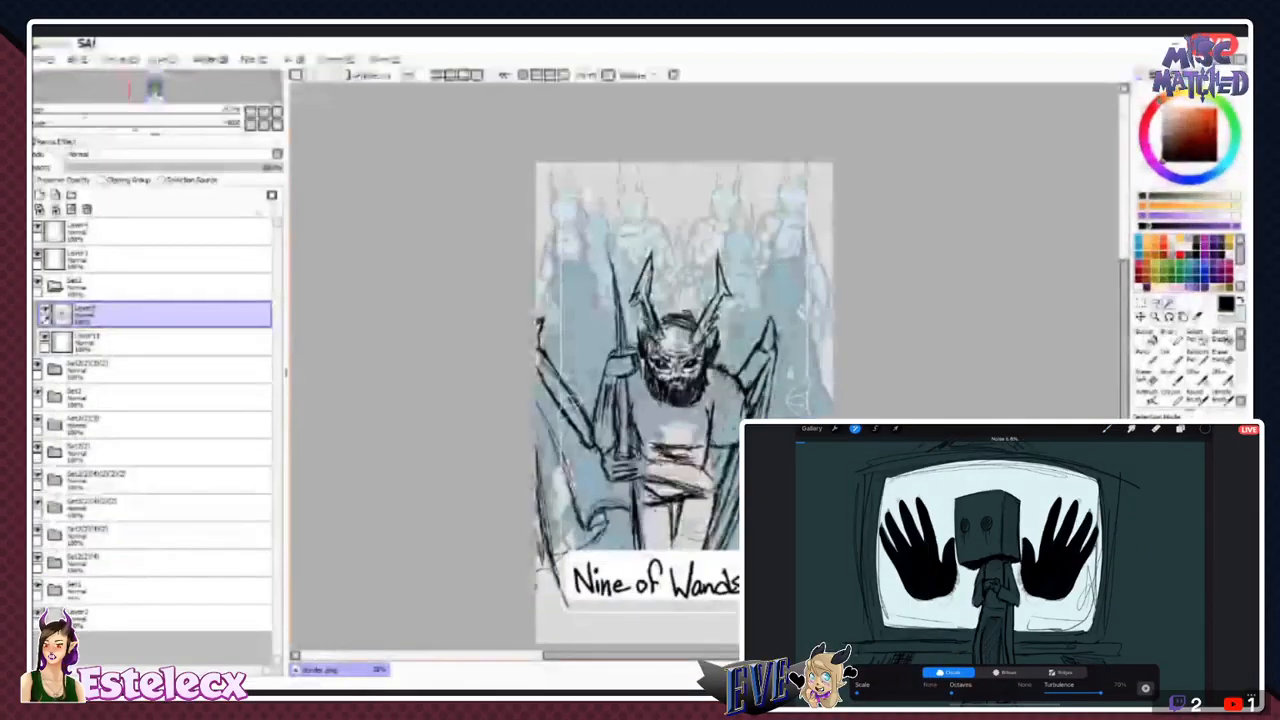
- Select the bearded figure's silhouette by magic-wanding the area around him and inverting the selection, with the empty layer beneath his sketch active
{"action": "left_click", "coordinate": [1168, 342]}
{"action": "left_click", "coordinate": [1171, 356]}
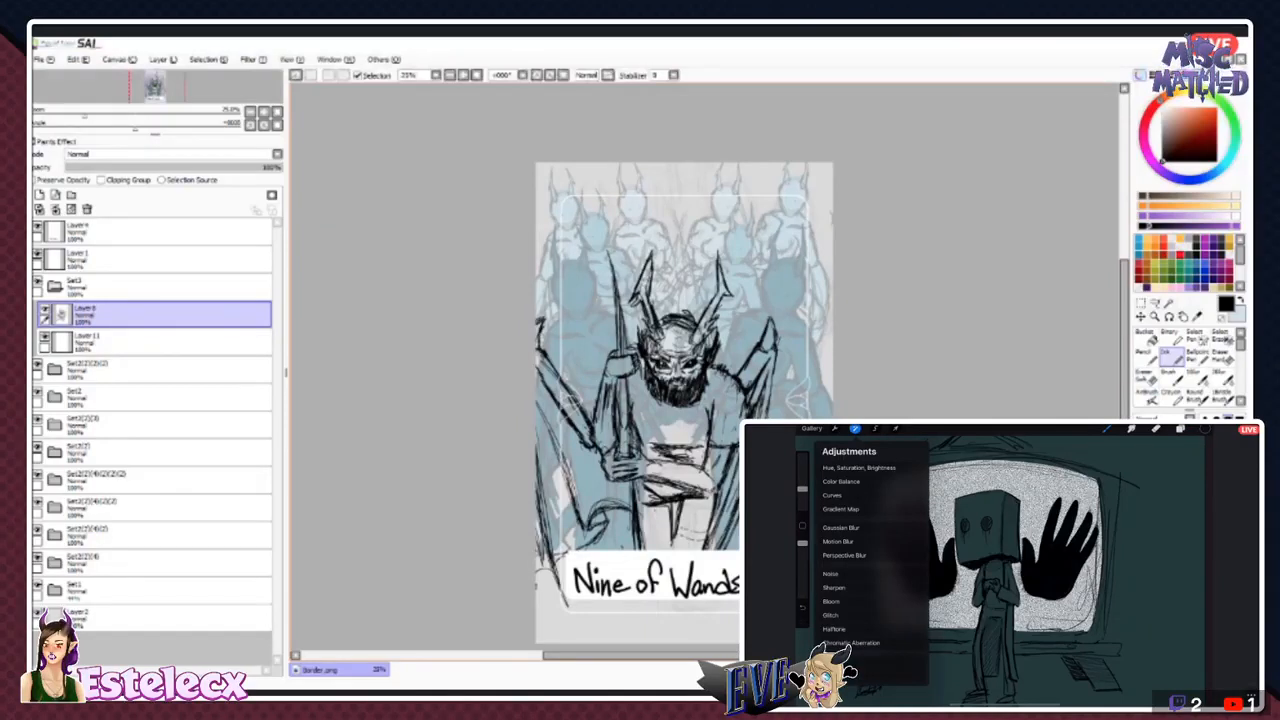
{"action": "left_click", "coordinate": [1168, 303]}
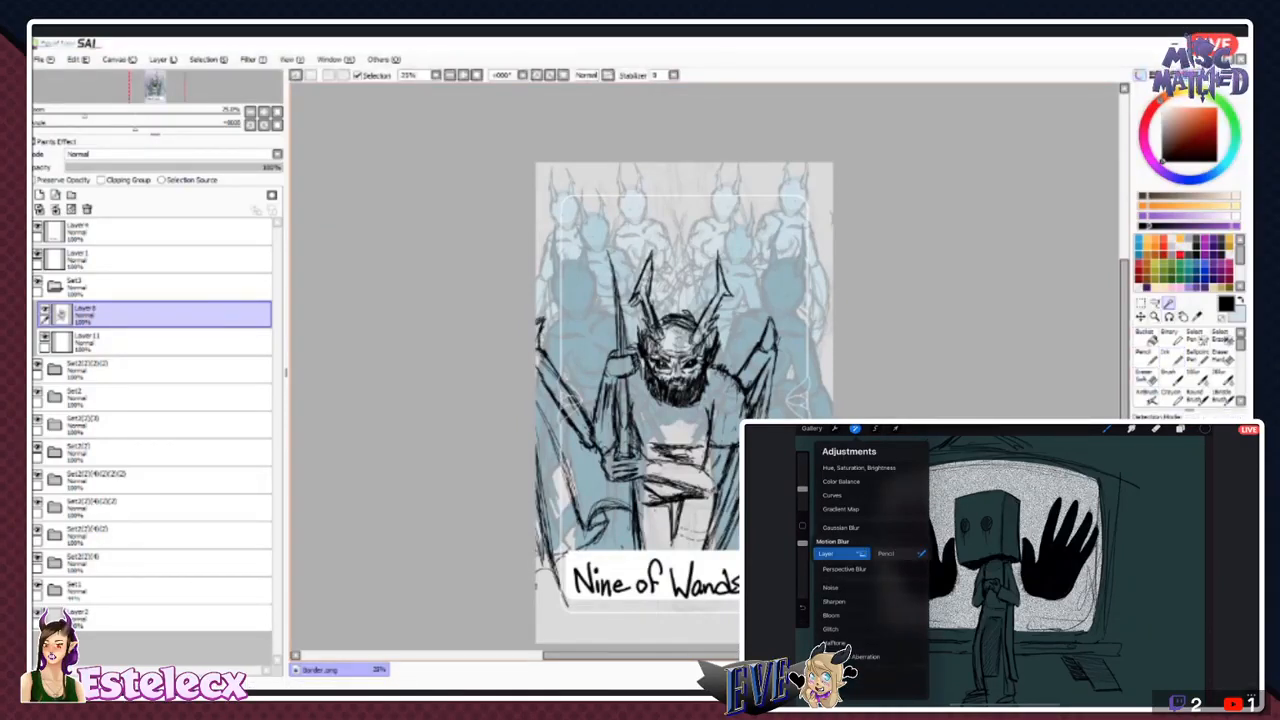
{"action": "left_click", "coordinate": [765, 240]}
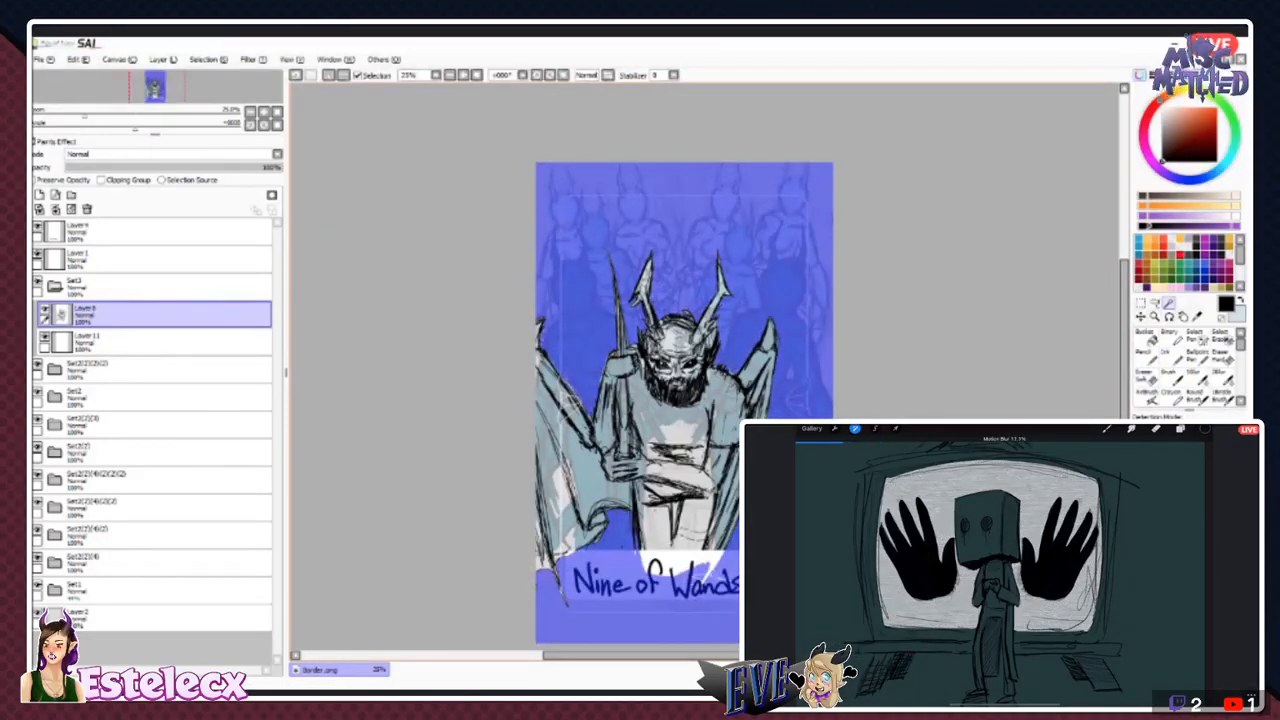
{"action": "left_click", "coordinate": [150, 342]}
{"action": "left_click", "coordinate": [208, 60]}
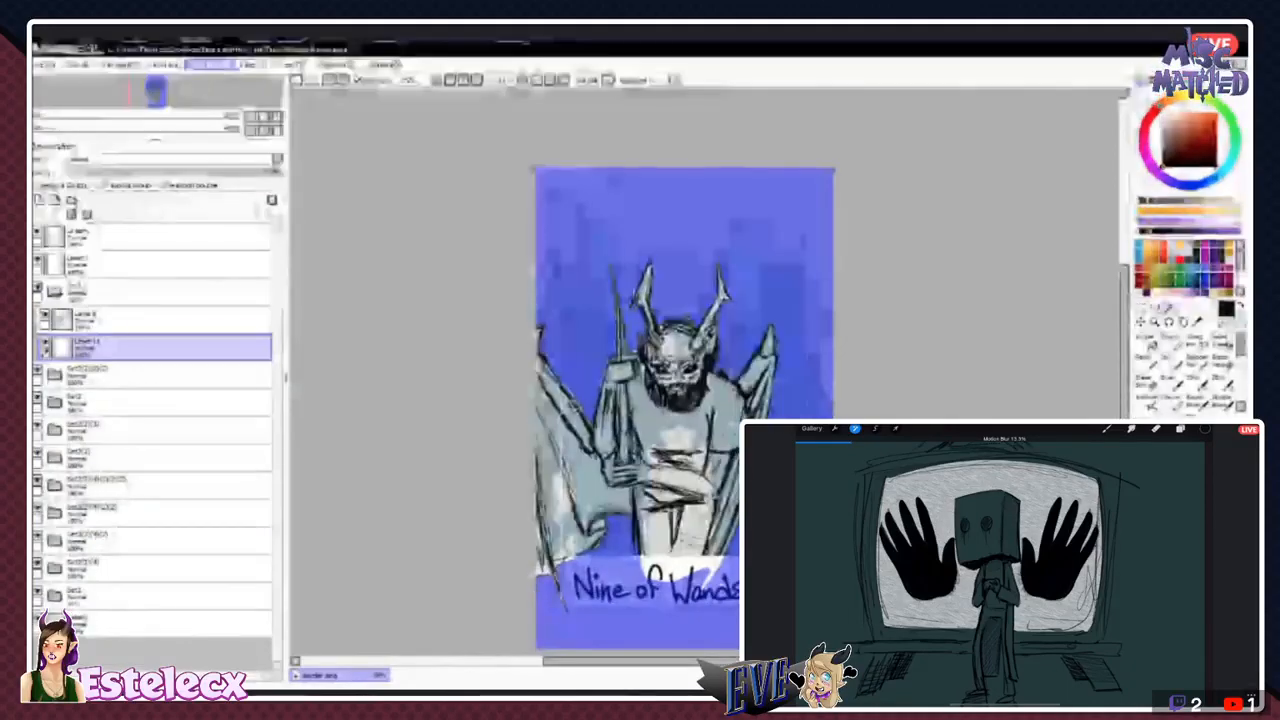
{"action": "left_click", "coordinate": [208, 120]}
{"action": "left_click", "coordinate": [208, 64]}
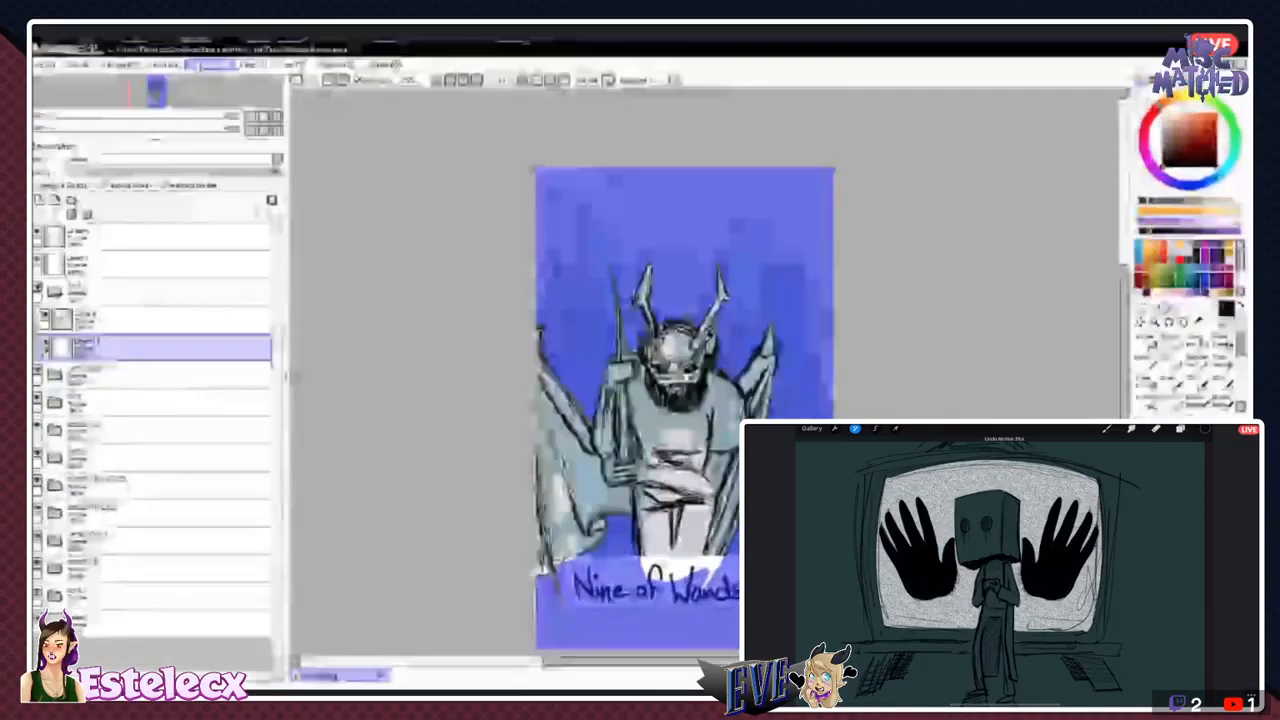
{"action": "left_click", "coordinate": [202, 93]}
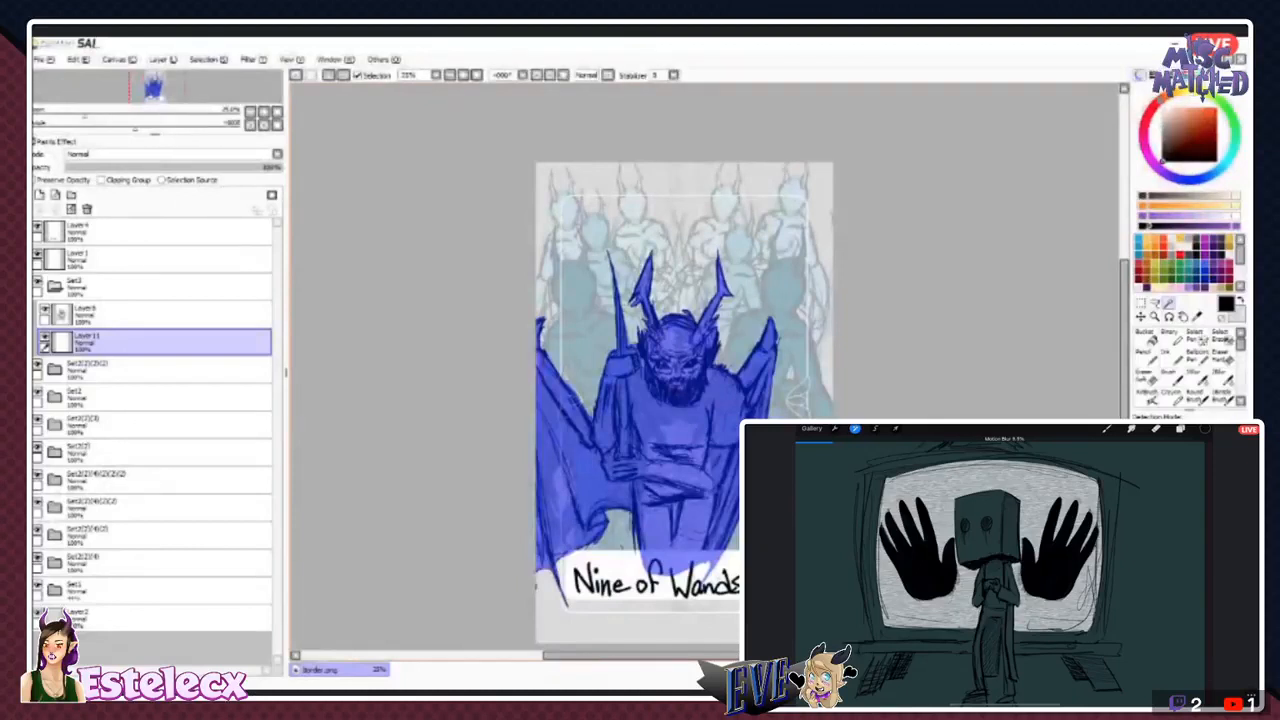
- Fill the selected bearded figure with the medium blue sampled from the background figures, clear the selection and collapse his folder
{"action": "right_click", "coordinate": [597, 235]}
{"action": "right_click", "coordinate": [580, 288]}
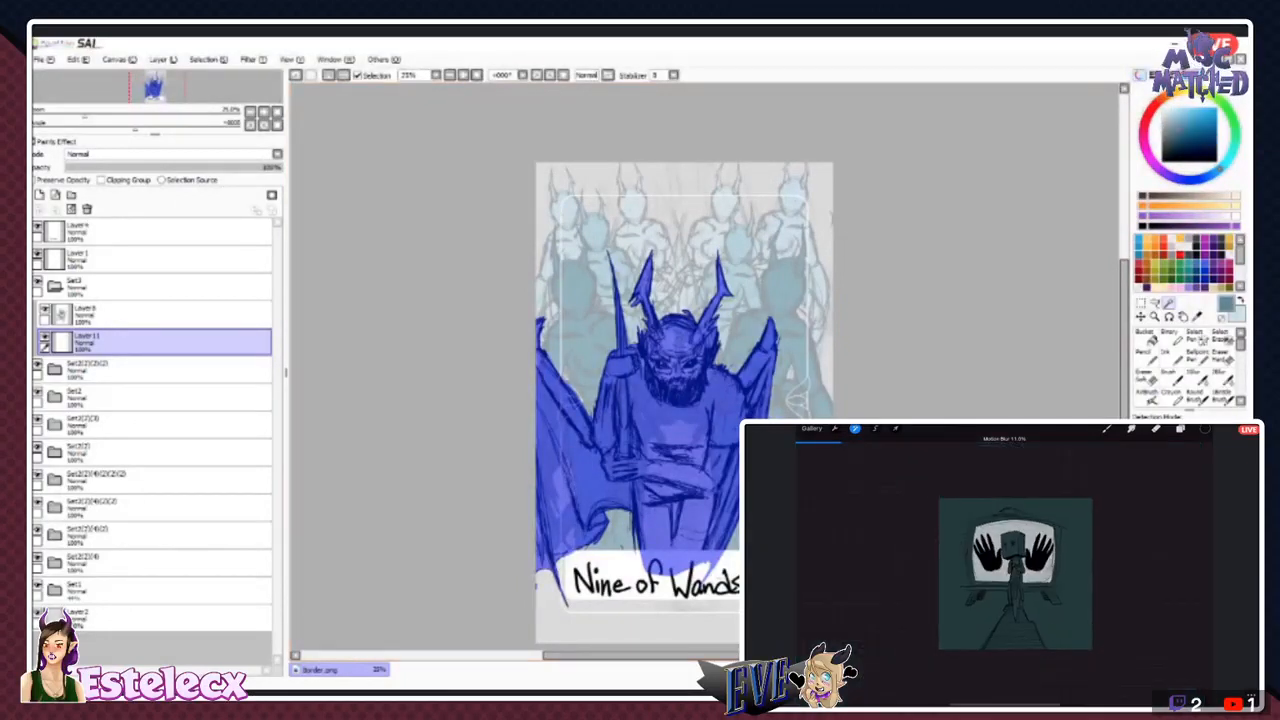
{"action": "left_click", "coordinate": [1172, 357]}
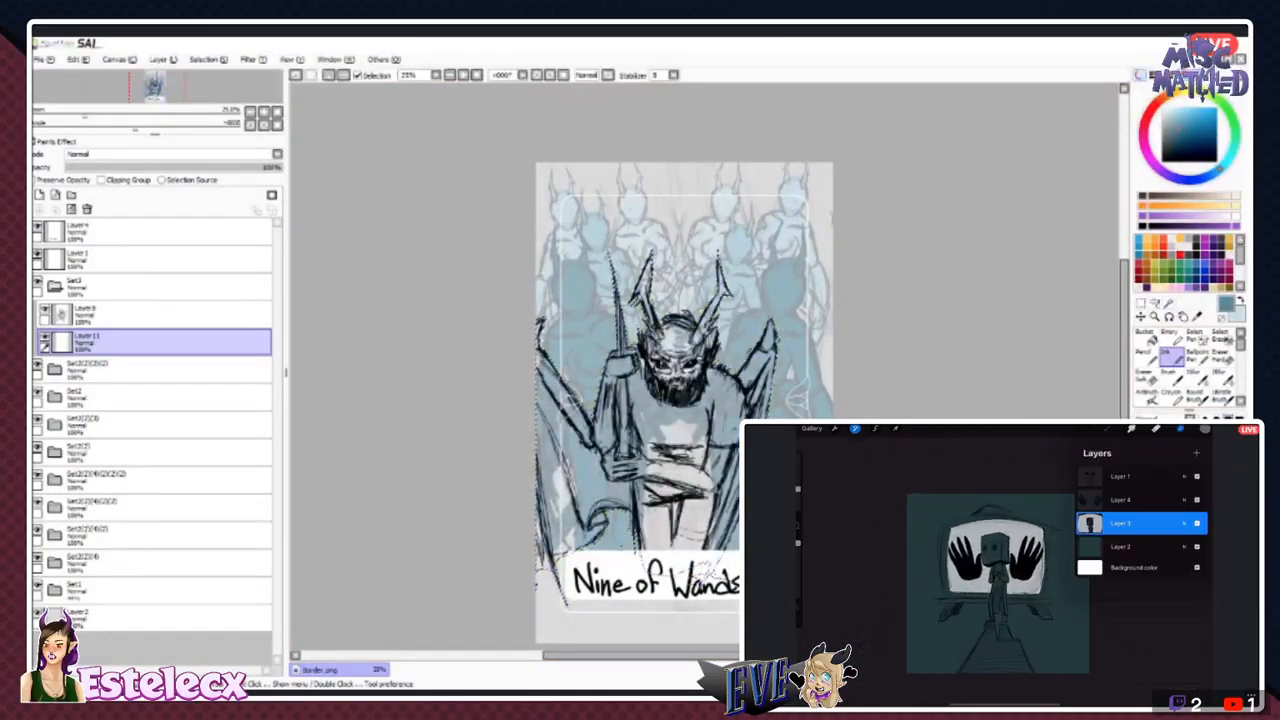
{"action": "mouse_move", "coordinate": [725, 265]}
{"action": "left_mouse_down"}
{"action": "mouse_move", "coordinate": [768, 325]}
{"action": "mouse_move", "coordinate": [760, 395]}
{"action": "mouse_move", "coordinate": [706, 340]}
{"action": "mouse_move", "coordinate": [700, 430]}
{"action": "mouse_move", "coordinate": [640, 390]}
{"action": "mouse_move", "coordinate": [680, 520]}
{"action": "mouse_move", "coordinate": [570, 440]}
{"action": "mouse_move", "coordinate": [455, 395]}
{"action": "left_mouse_up"}
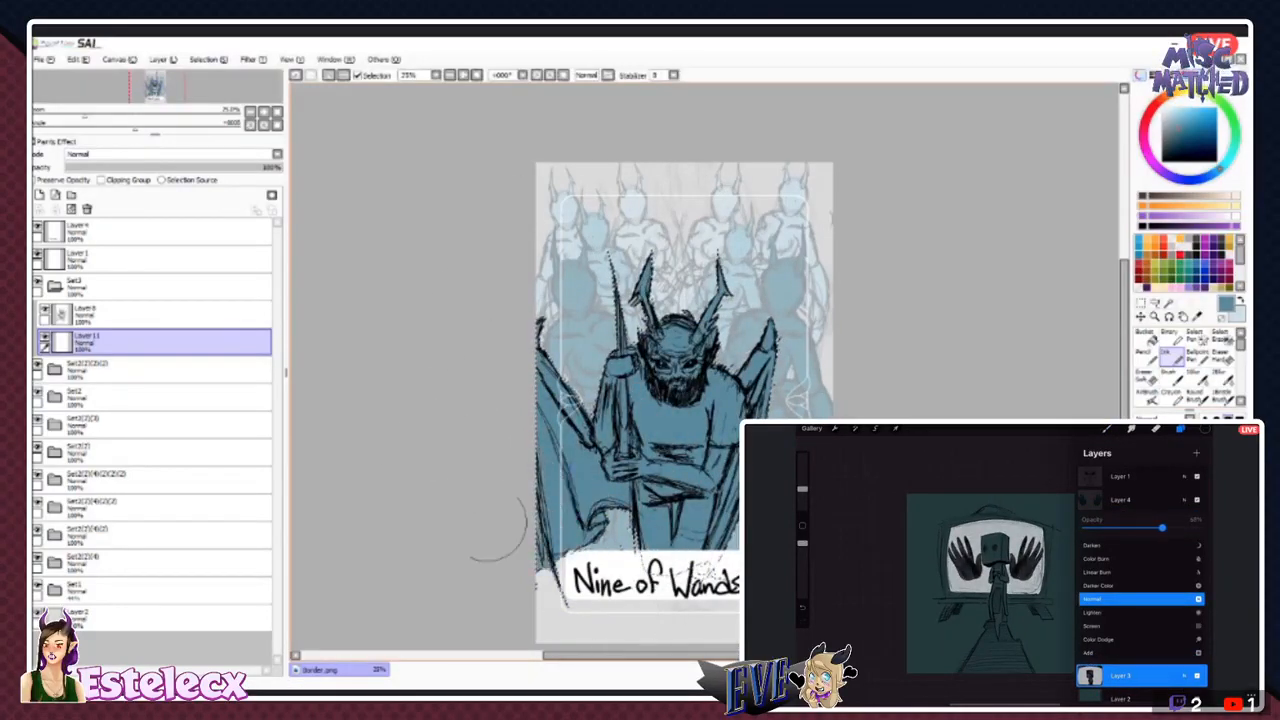
{"action": "key", "text": "ctrl+d"}
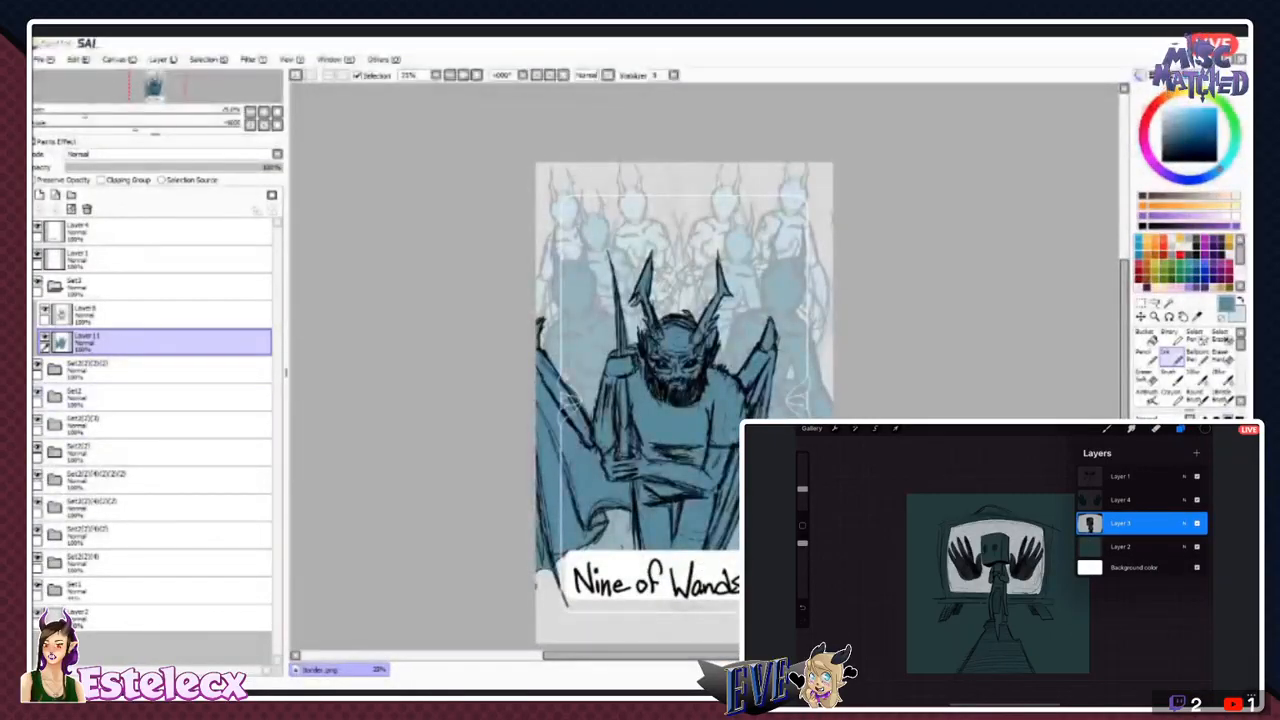
{"action": "left_click", "coordinate": [55, 287]}
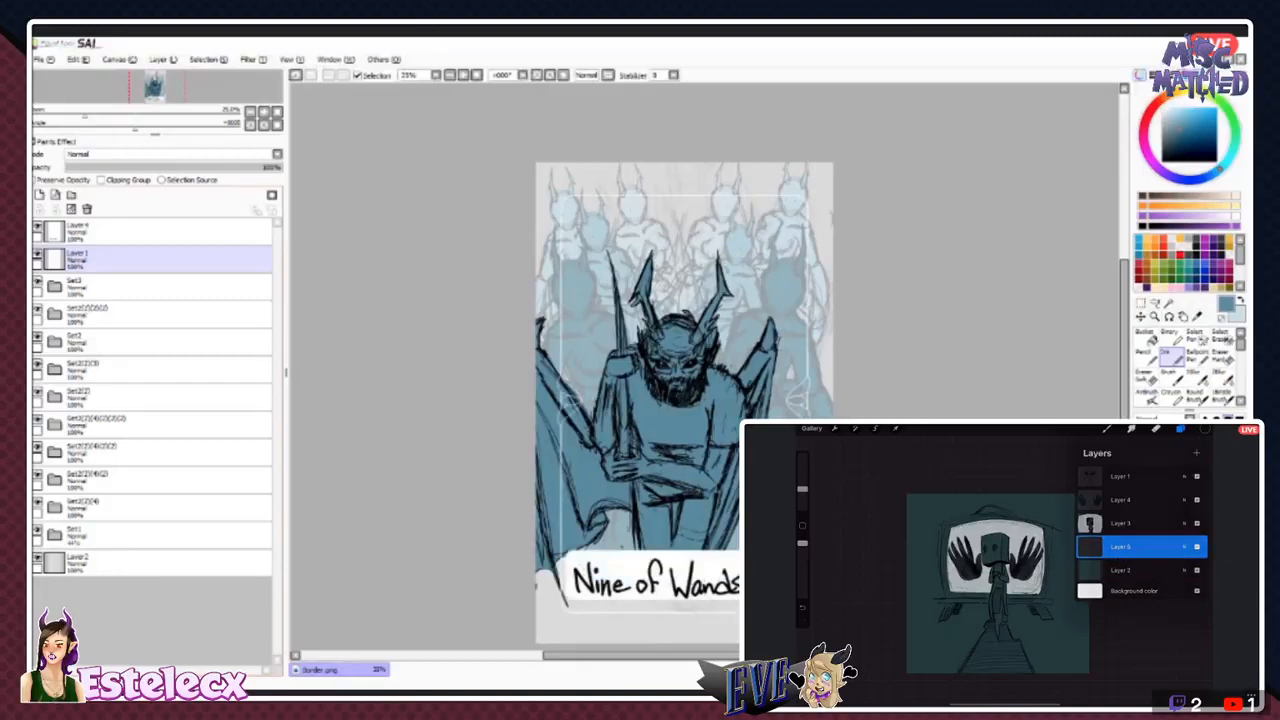
{"action": "left_click", "coordinate": [38, 557]}
{"action": "left_click", "coordinate": [38, 557]}
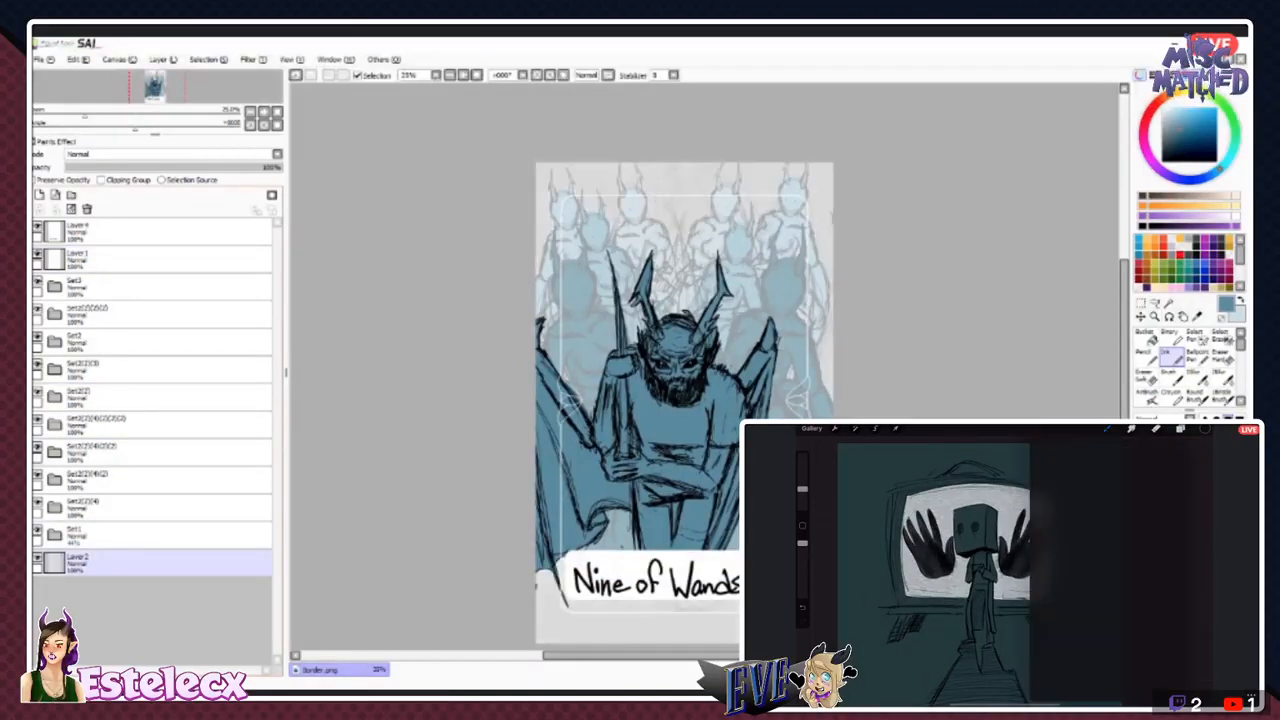
{"action": "left_click", "coordinate": [150, 535]}
{"action": "left_click", "coordinate": [150, 507]}
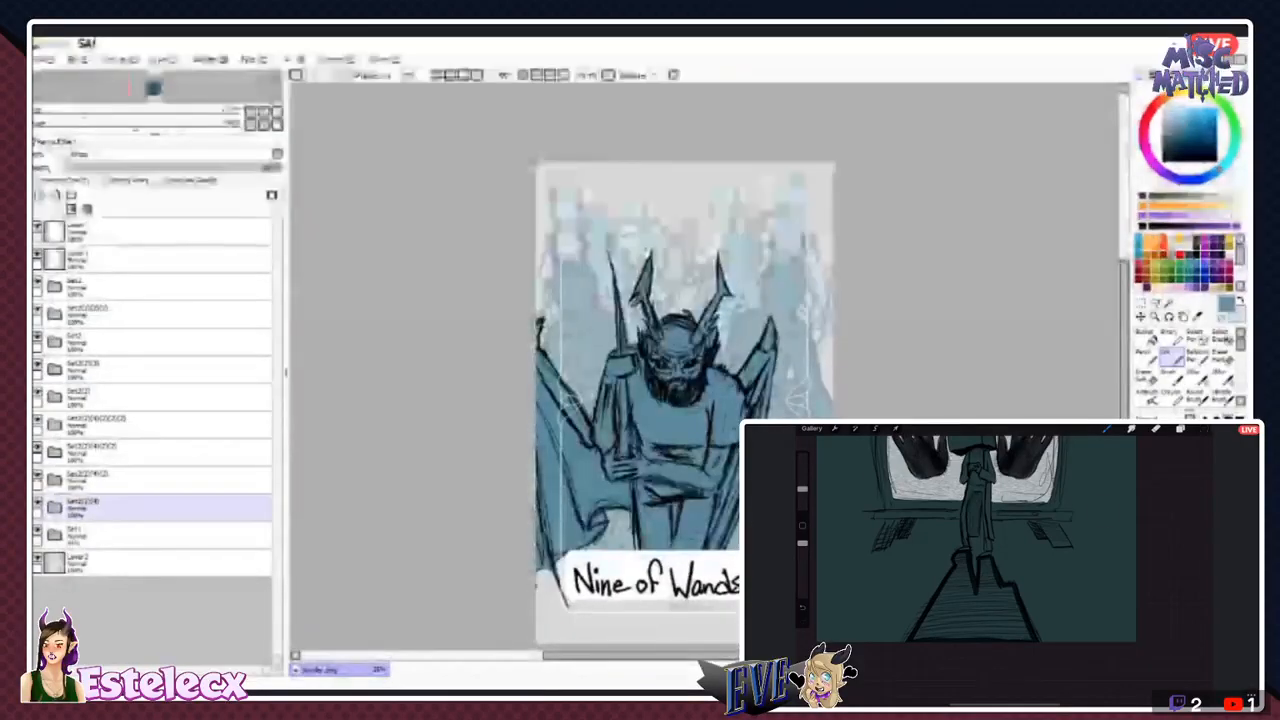
{"action": "left_click", "coordinate": [150, 485]}
- Move the bearded figure's whole folder straight down so his lower body sits further behind the Nine of Wands title
{"action": "left_click", "coordinate": [150, 292]}
{"action": "left_click", "coordinate": [38, 282]}
{"action": "left_click", "coordinate": [38, 282]}
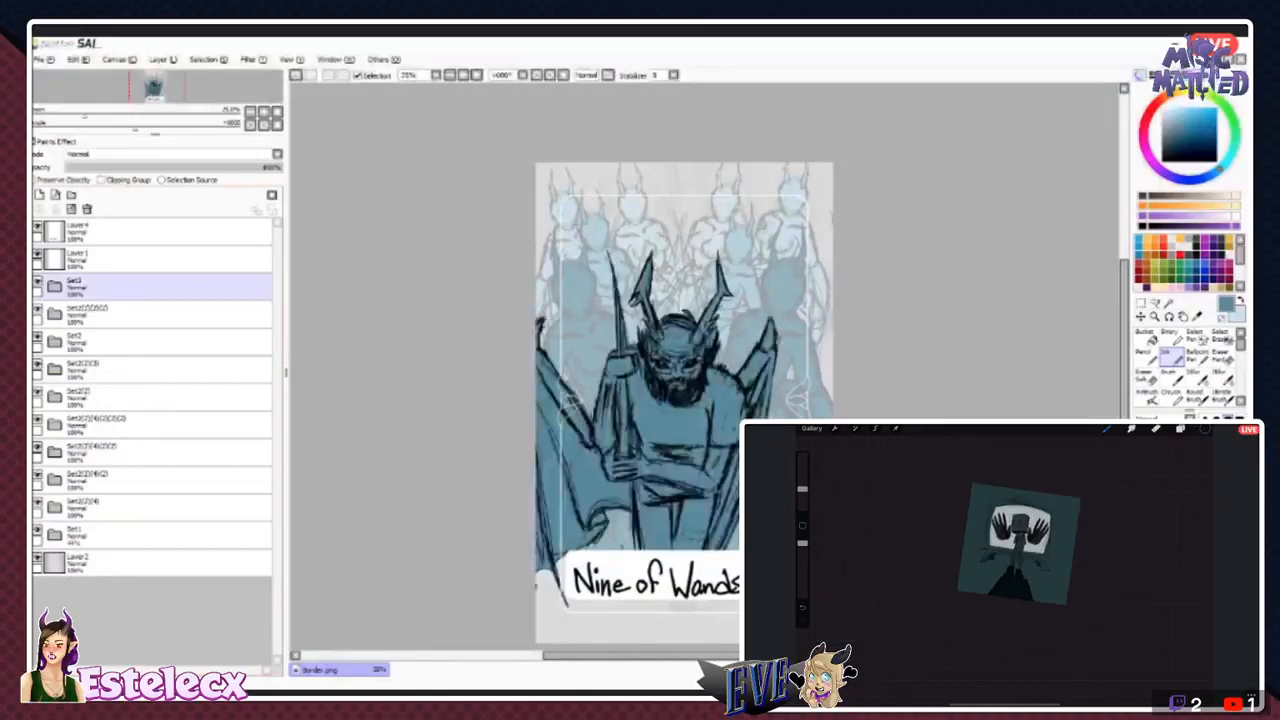
{"action": "left_click", "coordinate": [54, 286]}
{"action": "left_click", "coordinate": [54, 286]}
{"action": "left_click", "coordinate": [150, 287]}
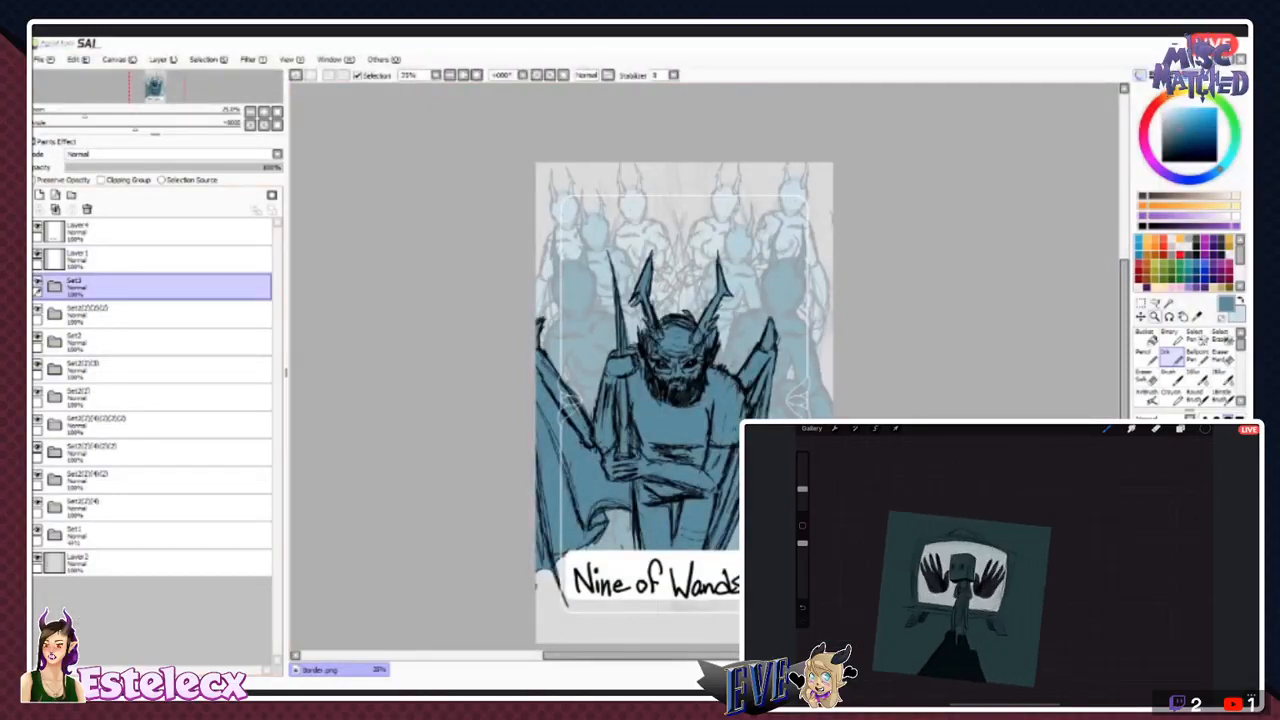
{"action": "key", "text": "v"}
{"action": "left_click_drag", "start_coordinate": [660, 400], "coordinate": [660, 437]}
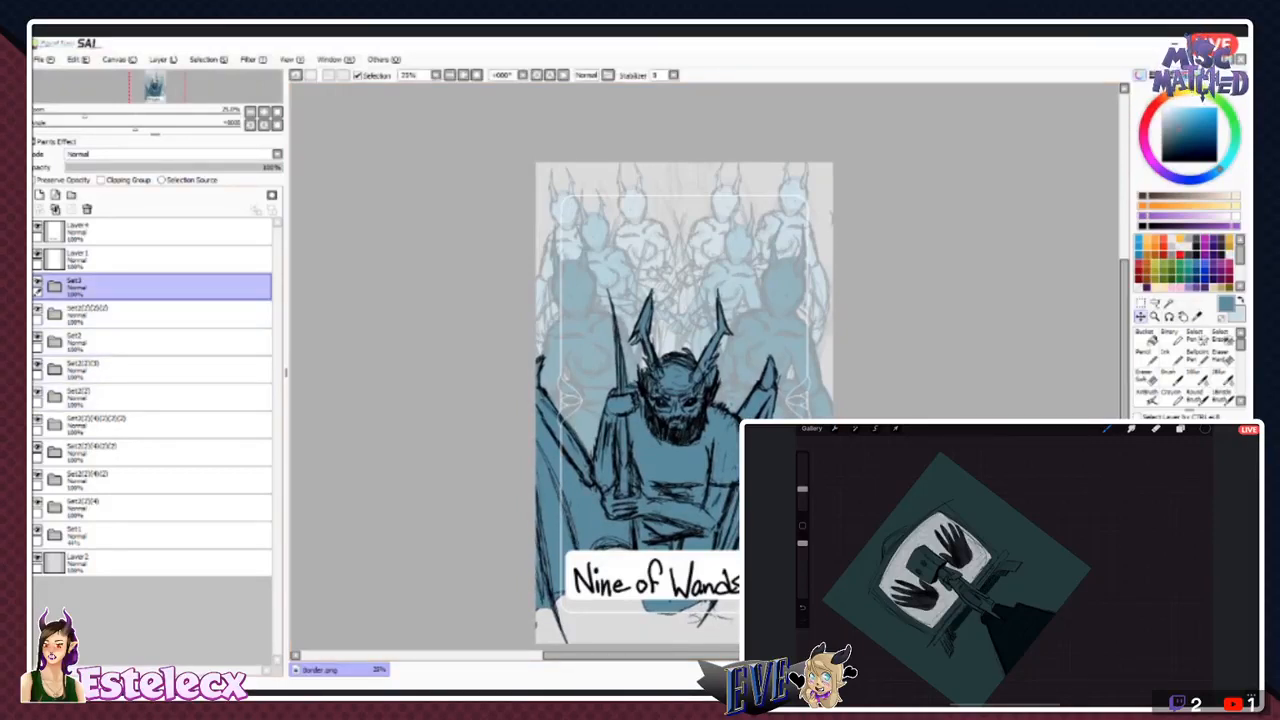
- Link the background horned figures' folders together and move all of them slightly down as one group
{"action": "left_click", "coordinate": [150, 313]}
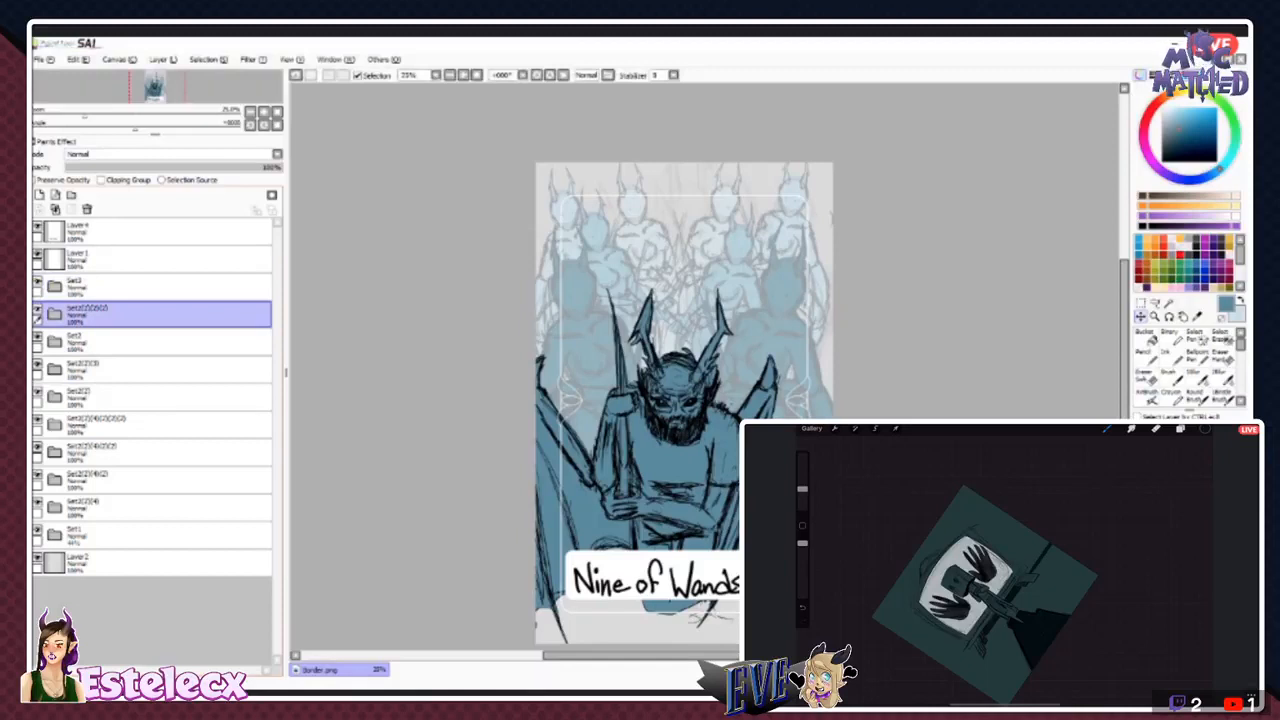
{"action": "left_click", "coordinate": [38, 337]}
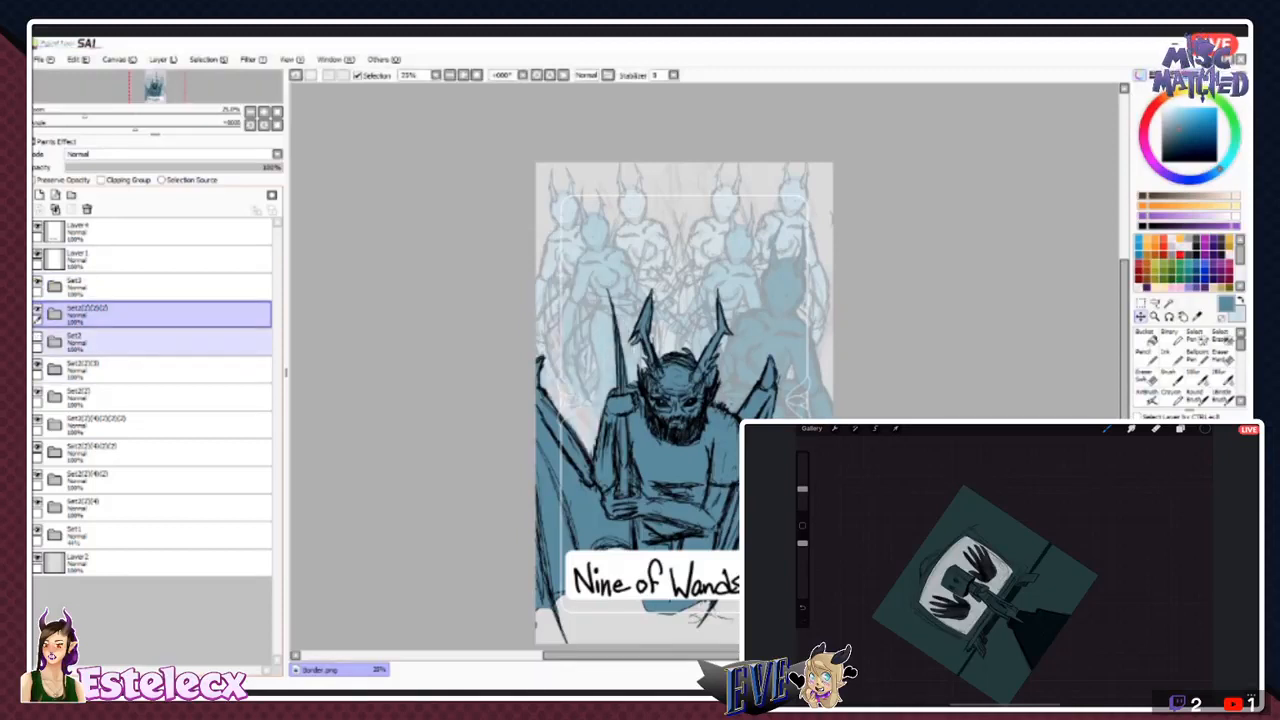
{"action": "left_click", "coordinate": [38, 337]}
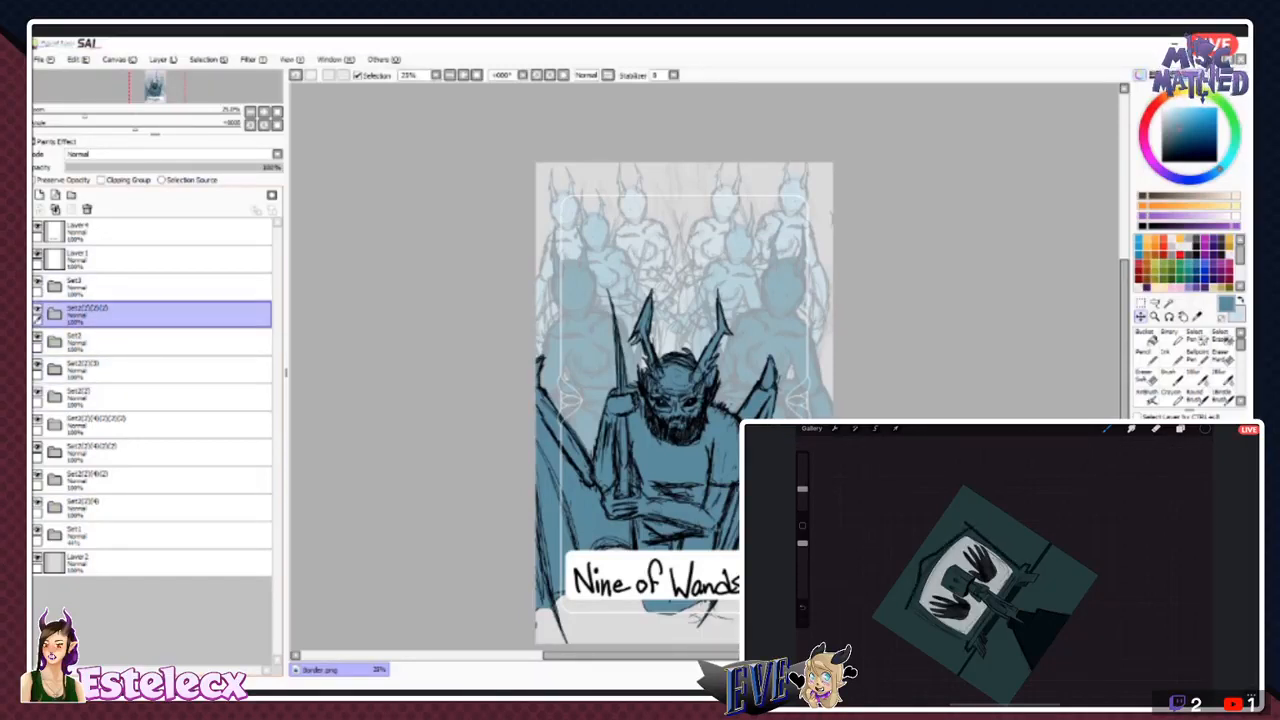
{"action": "left_click", "coordinate": [62, 328]}
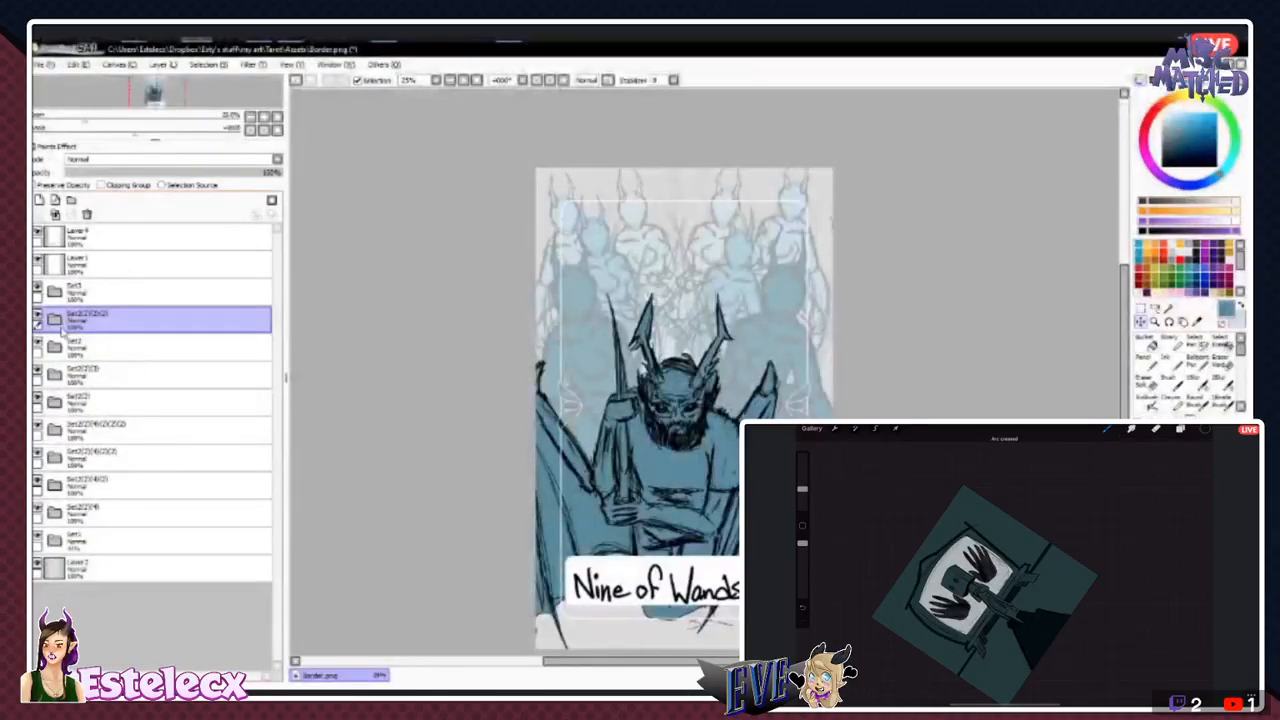
{"action": "key", "text": "alt+Tab"}
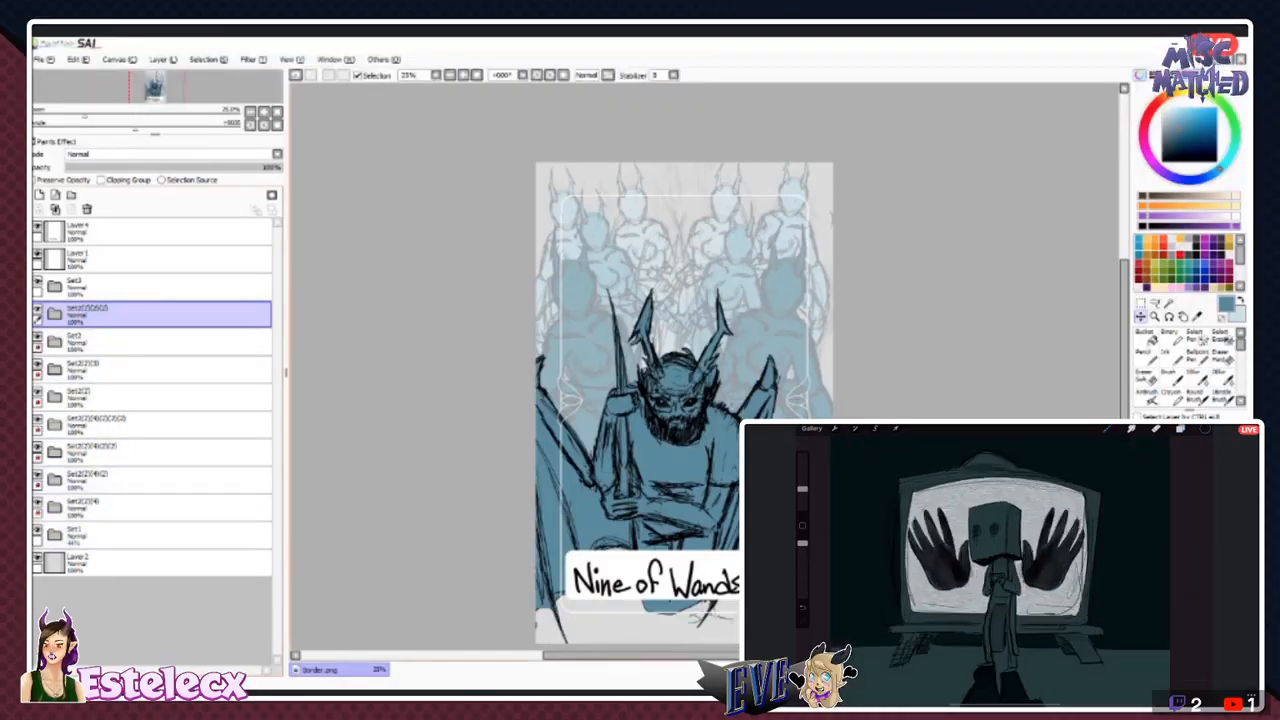
{"action": "left_click_drag", "start_coordinate": [685, 300], "coordinate": [688, 322]}
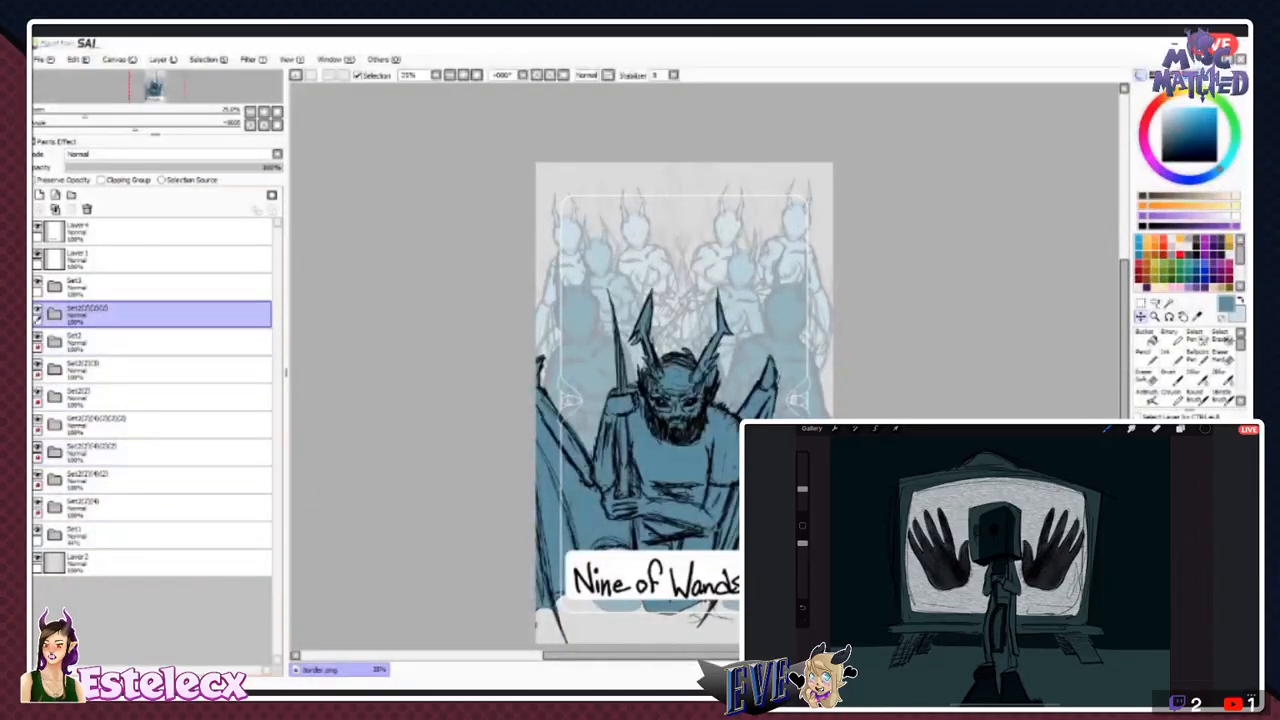
- Rename the lowest sketch folder as Sketch # 1 and add a new folder directly above the bearded figure's folder
{"action": "left_click", "coordinate": [150, 287]}
{"action": "left_click", "coordinate": [76, 533]}
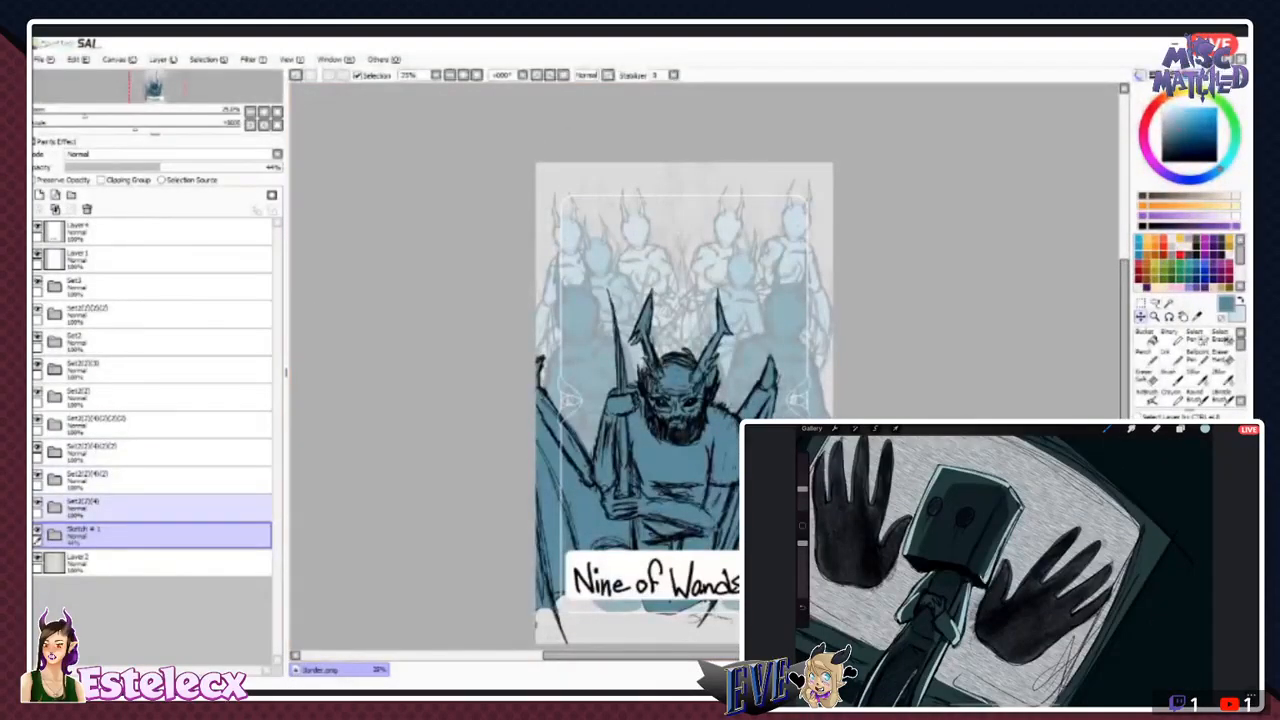
{"action": "left_click", "coordinate": [150, 313]}
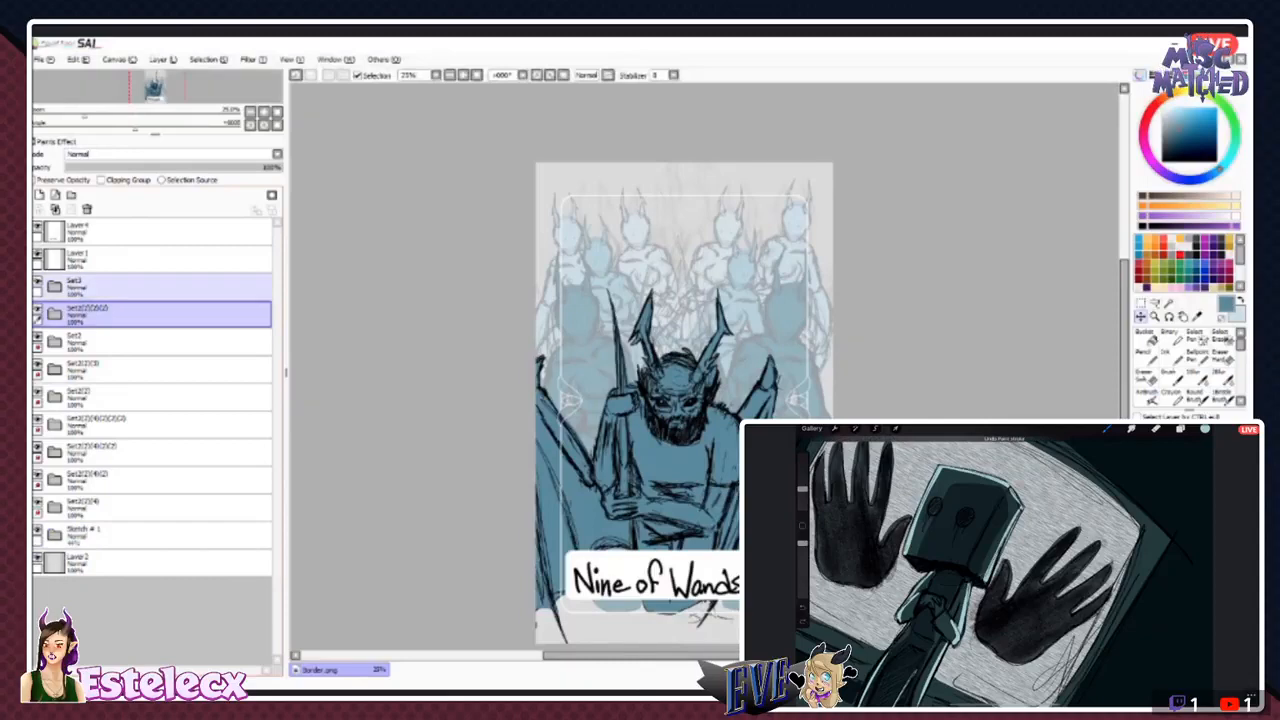
{"action": "left_click", "coordinate": [37, 282]}
{"action": "left_click", "coordinate": [37, 282]}
{"action": "left_click", "coordinate": [90, 286]}
{"action": "left_click", "coordinate": [71, 195]}
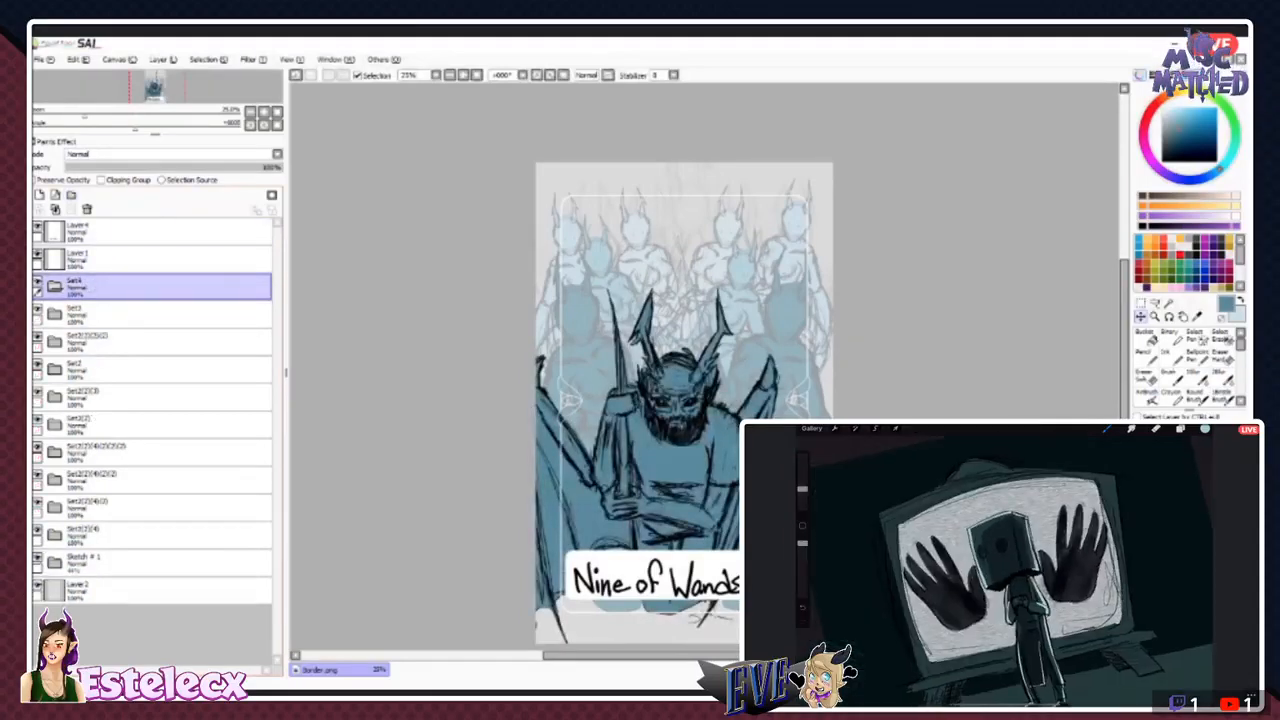
- Move the bearded figure's folder and the eight background horned figures' folders into the new folder, keeping their order
{"action": "left_click_drag", "start_coordinate": [130, 314], "coordinate": [130, 288]}
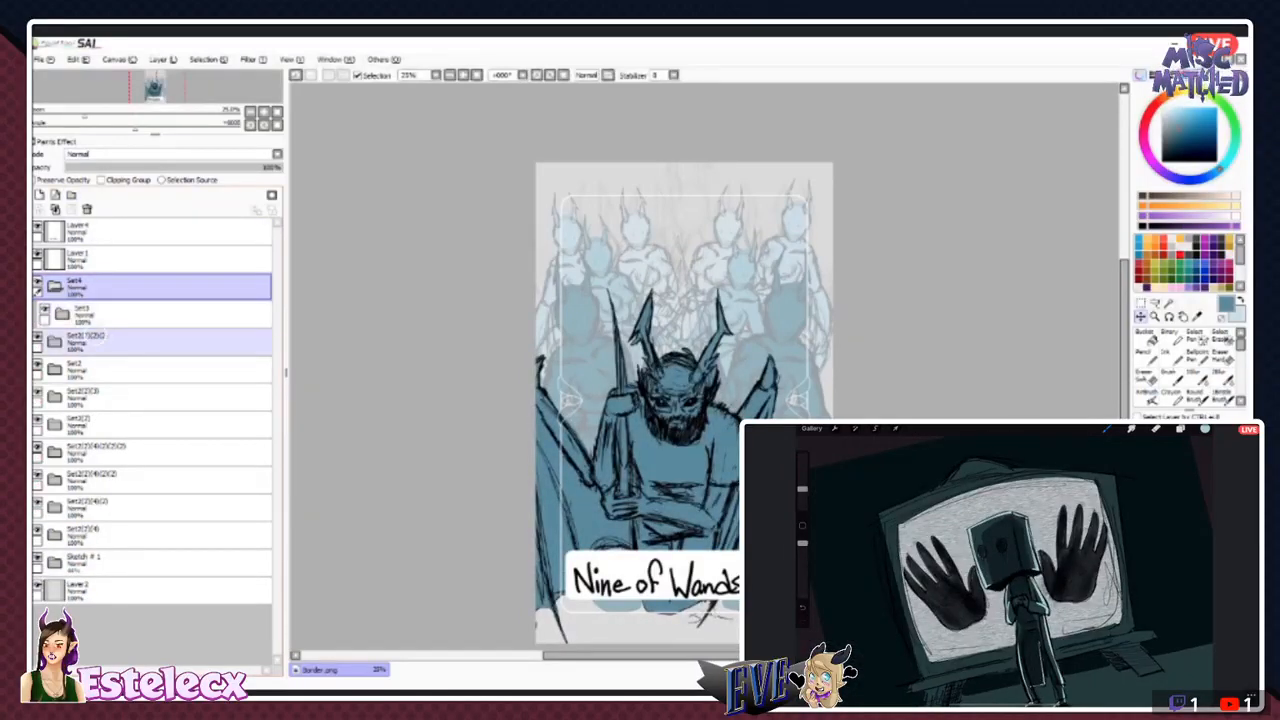
{"action": "left_click_drag", "start_coordinate": [106, 340], "coordinate": [105, 320]}
{"action": "left_click_drag", "start_coordinate": [108, 368], "coordinate": [110, 351]}
{"action": "left_click_drag", "start_coordinate": [110, 396], "coordinate": [110, 376]}
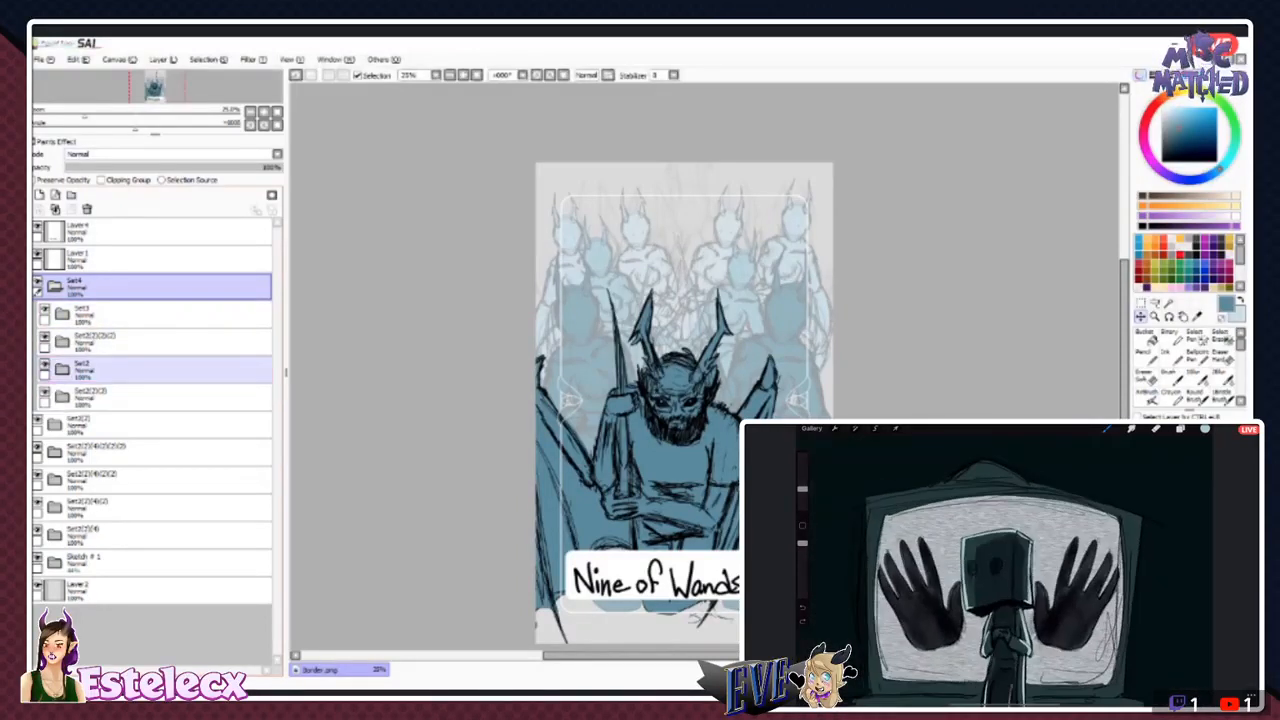
{"action": "left_click_drag", "start_coordinate": [110, 424], "coordinate": [110, 404]}
{"action": "left_click_drag", "start_coordinate": [110, 452], "coordinate": [110, 432]}
{"action": "left_click_drag", "start_coordinate": [110, 480], "coordinate": [110, 460]}
{"action": "left_click_drag", "start_coordinate": [110, 508], "coordinate": [110, 488]}
{"action": "left_click_drag", "start_coordinate": [110, 535], "coordinate": [110, 516]}
- Collapse the new folder of figures and rename it Sketch # 2, and hide the Sketch # 1 folder
{"action": "left_click", "coordinate": [55, 287]}
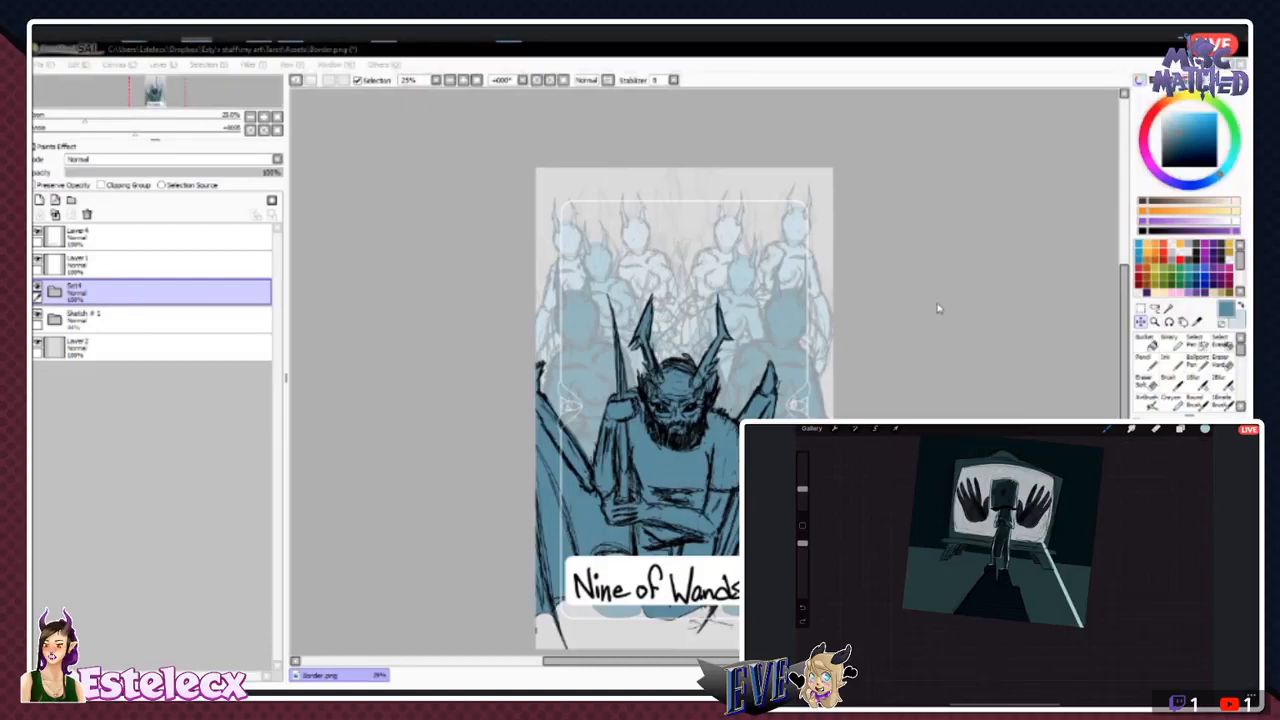
{"action": "left_click", "coordinate": [681, 190]}
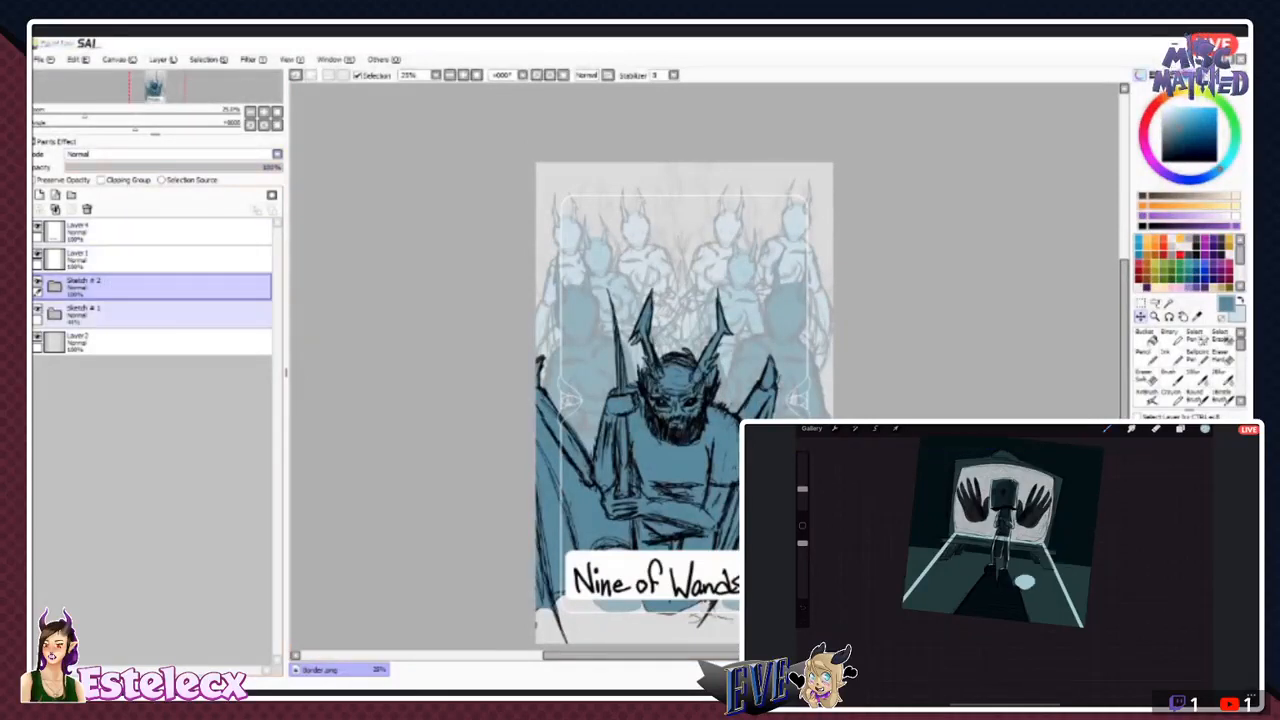
{"action": "left_click", "coordinate": [38, 309]}
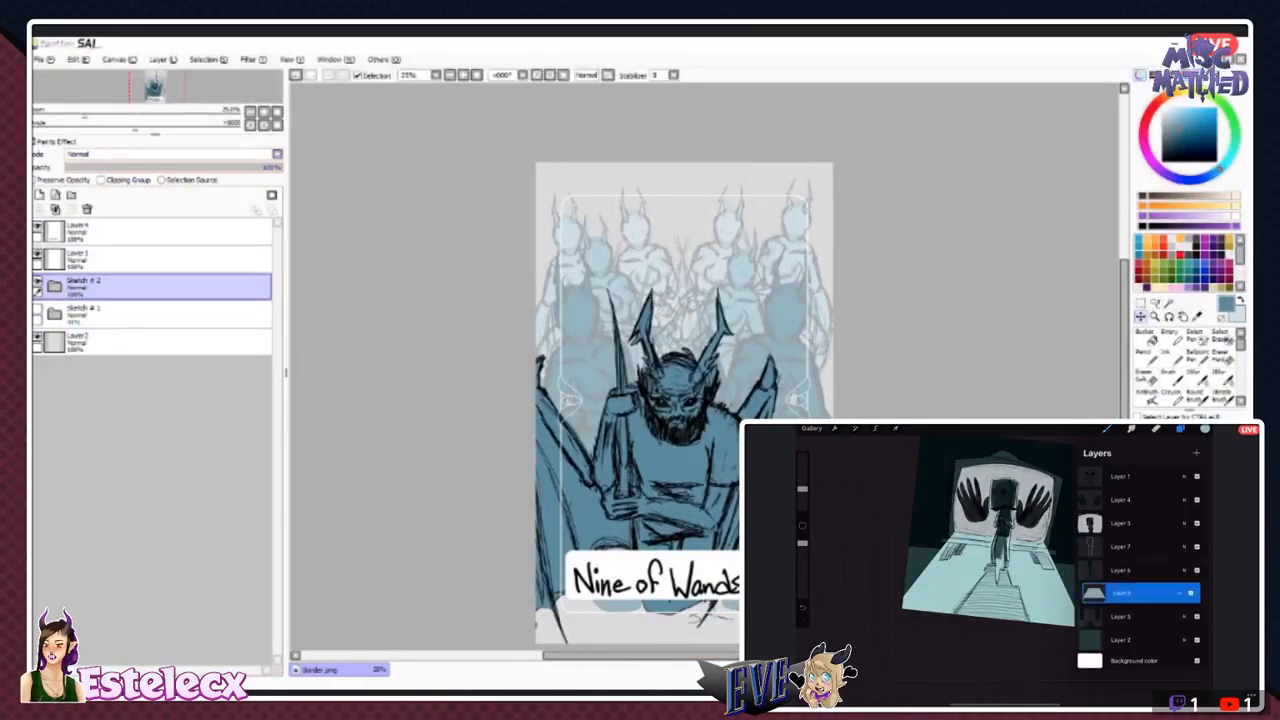
- Lower the Sketch # 2 folder's opacity to about 19% and add a new folder above it containing a new empty layer
{"action": "left_click", "coordinate": [38, 337]}
{"action": "left_click", "coordinate": [38, 337]}
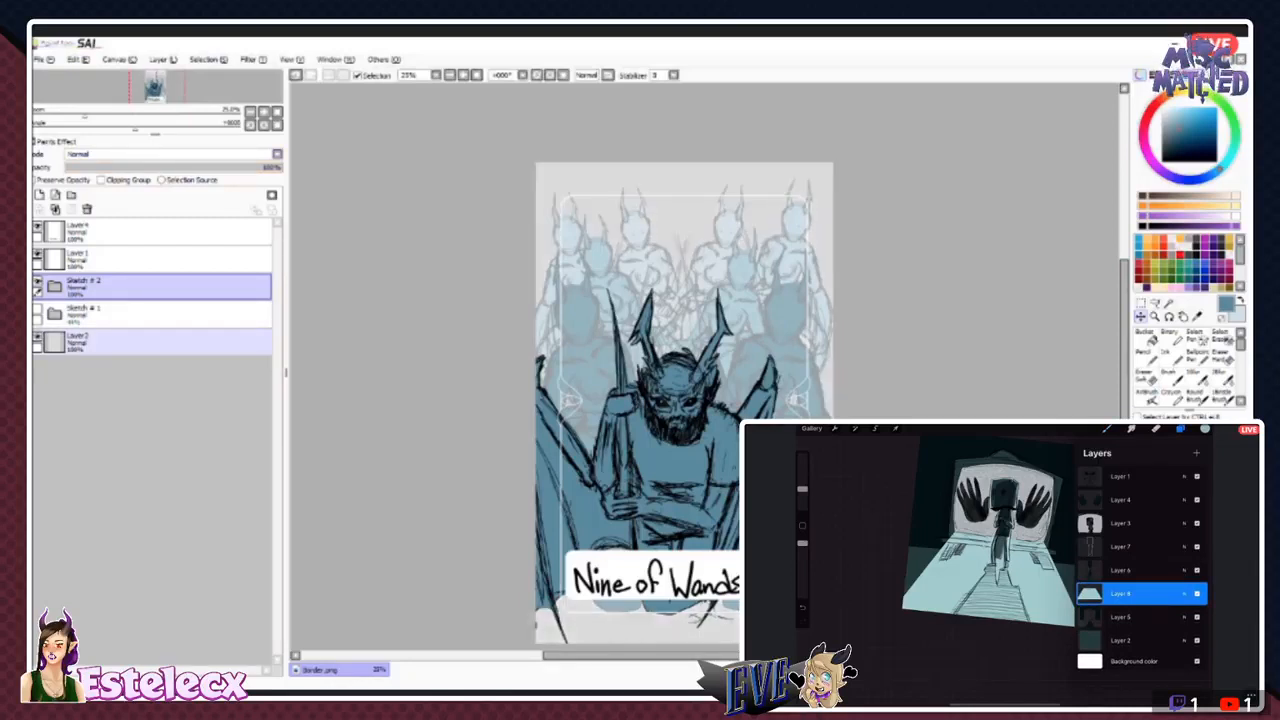
{"action": "left_click", "coordinate": [38, 337]}
{"action": "left_click", "coordinate": [38, 337]}
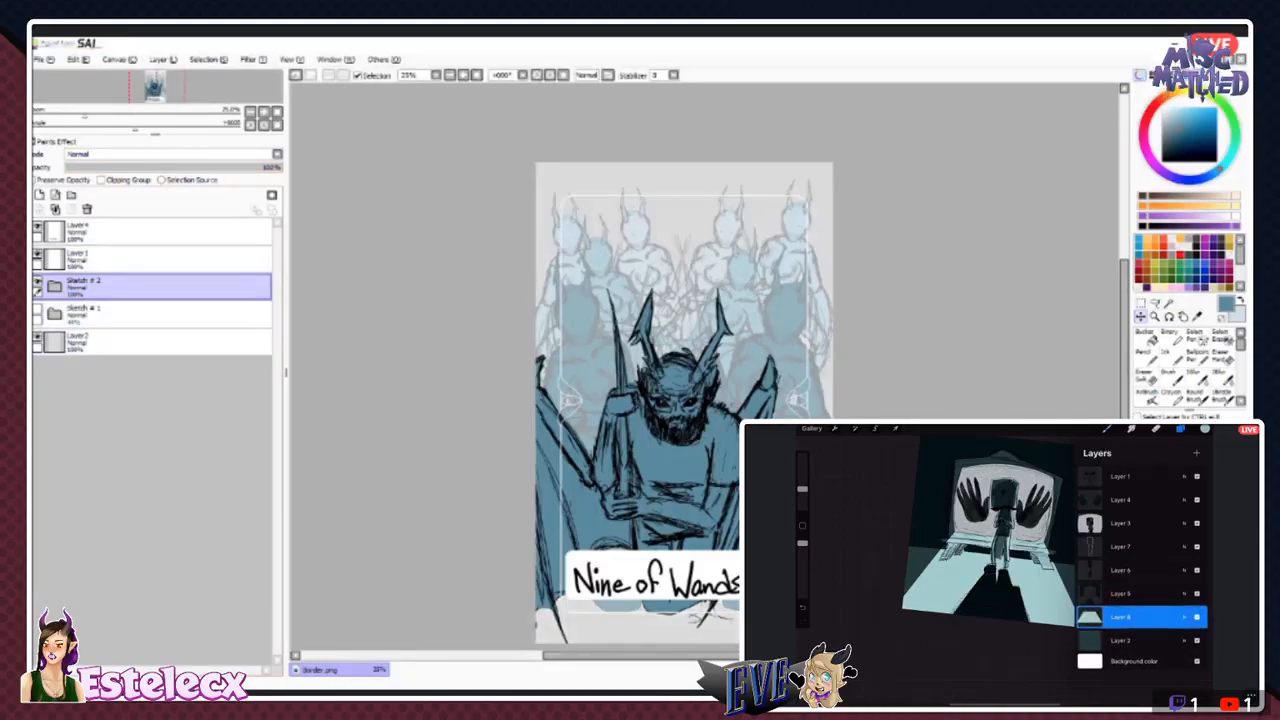
{"action": "left_click_drag", "start_coordinate": [278, 167], "coordinate": [94, 167]}
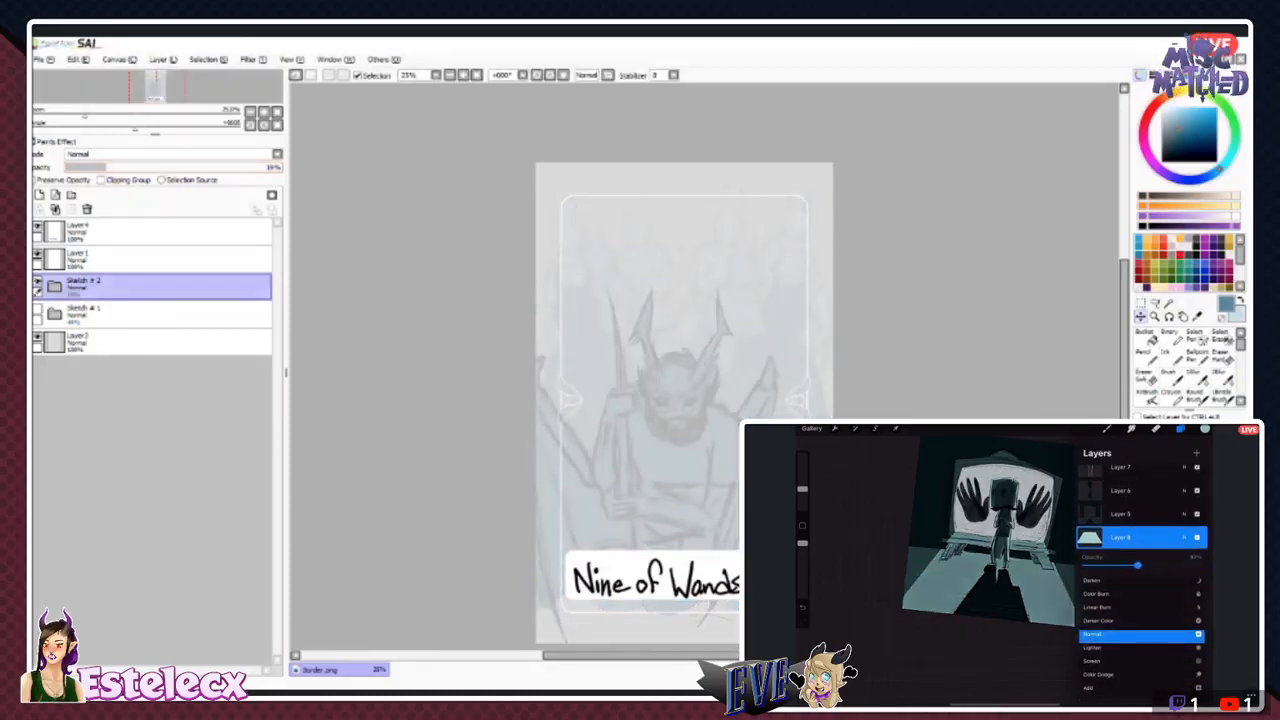
{"action": "left_click", "coordinate": [71, 194]}
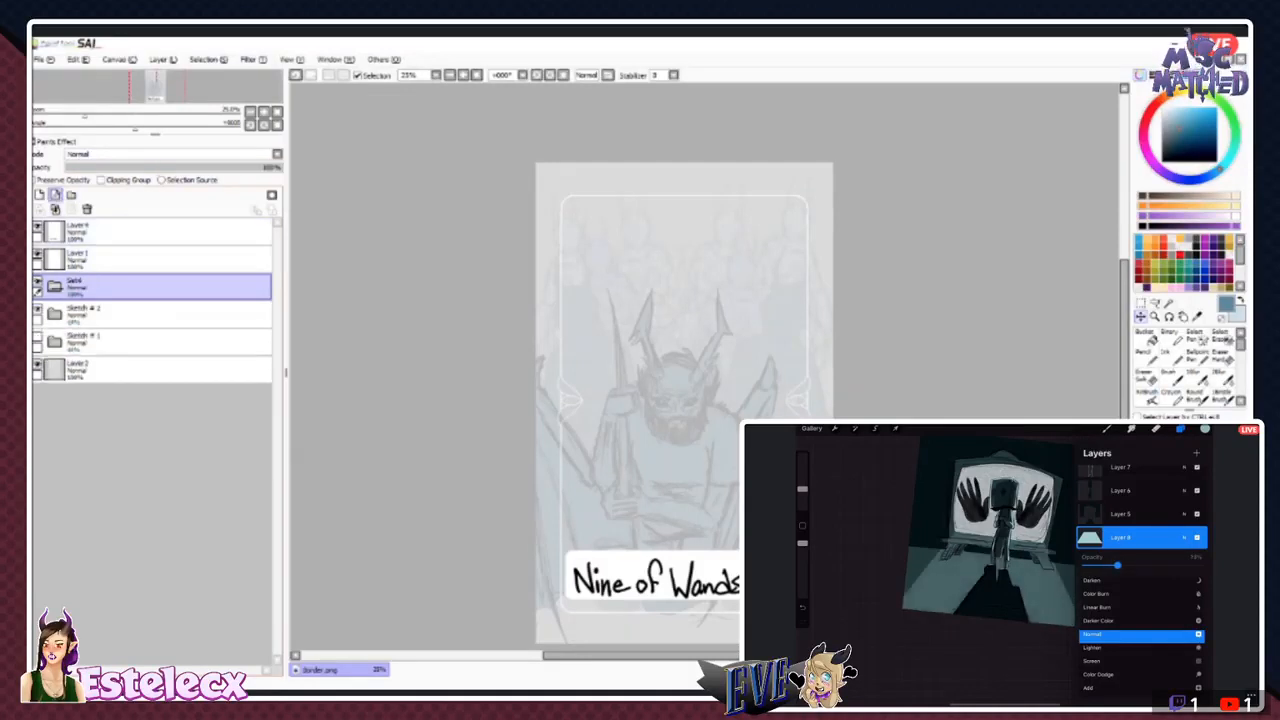
{"action": "left_click", "coordinate": [55, 194]}
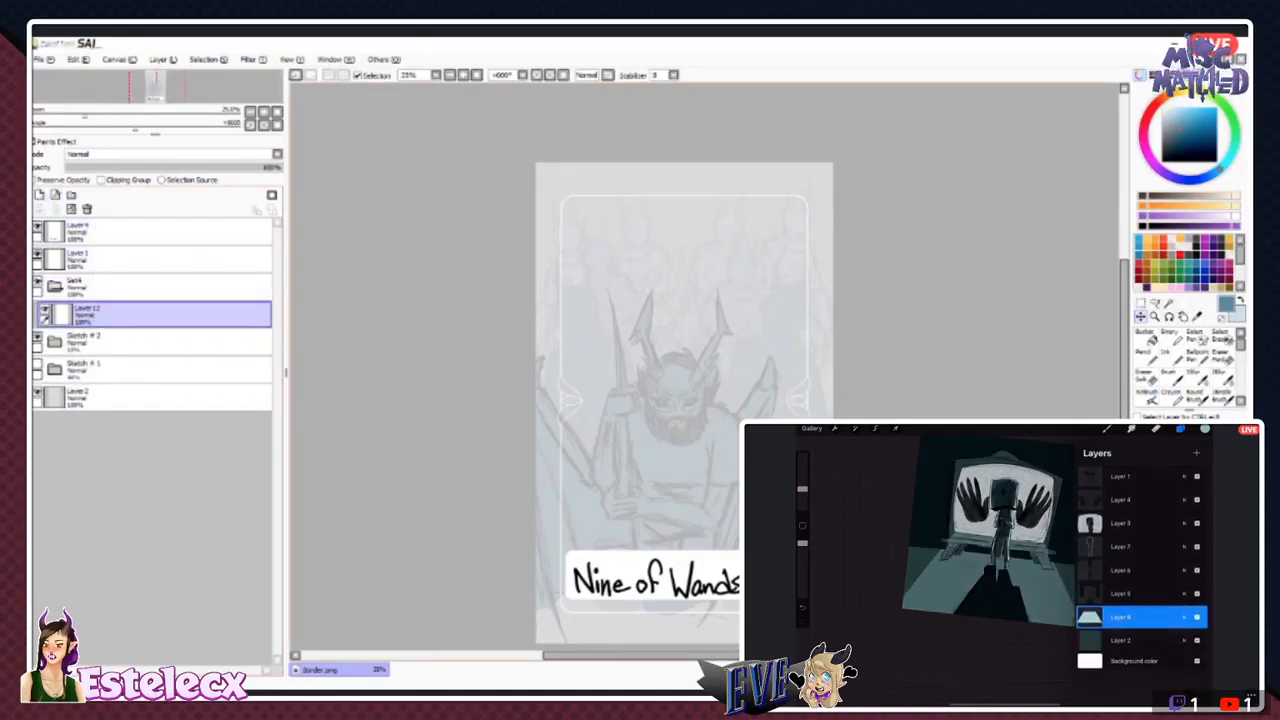
- Set up the Ink tool with black as the drawing colour and the stabilizer at S-7
{"action": "left_click", "coordinate": [1171, 357]}
{"action": "scroll", "coordinate": [704, 368], "scroll_direction": "up", "scroll_amount": 4}
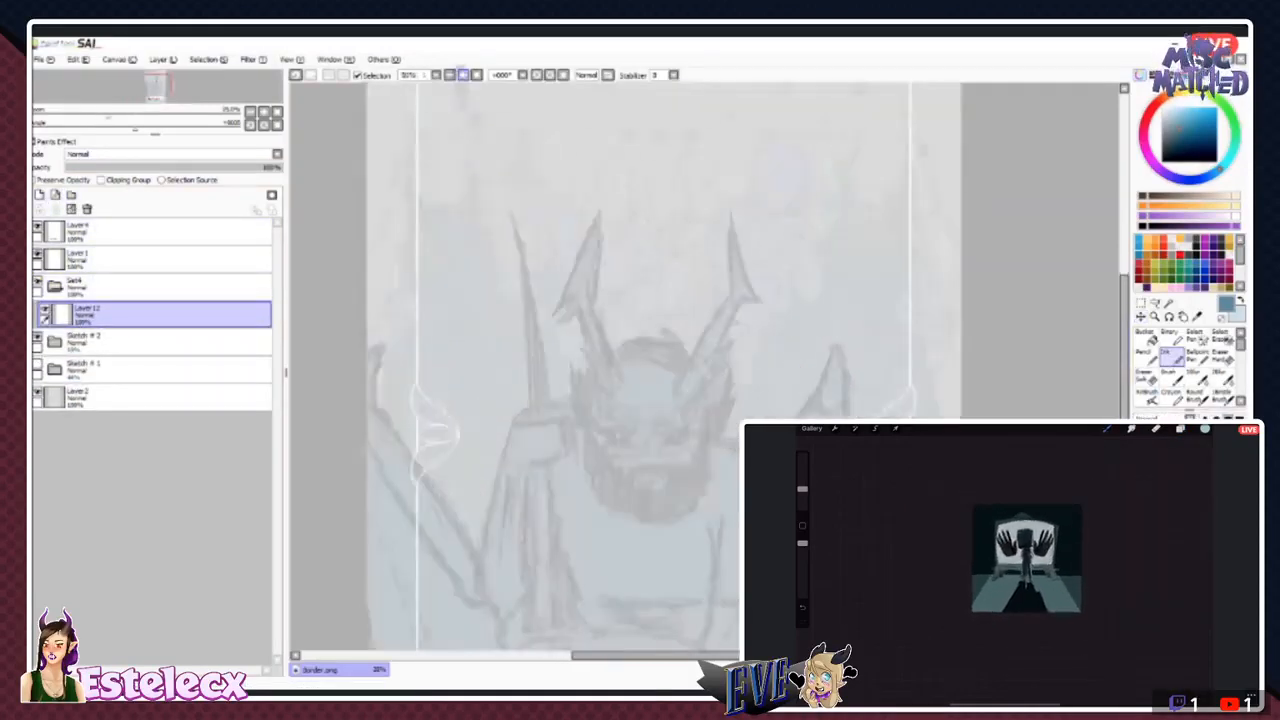
{"action": "left_click", "coordinate": [1148, 226]}
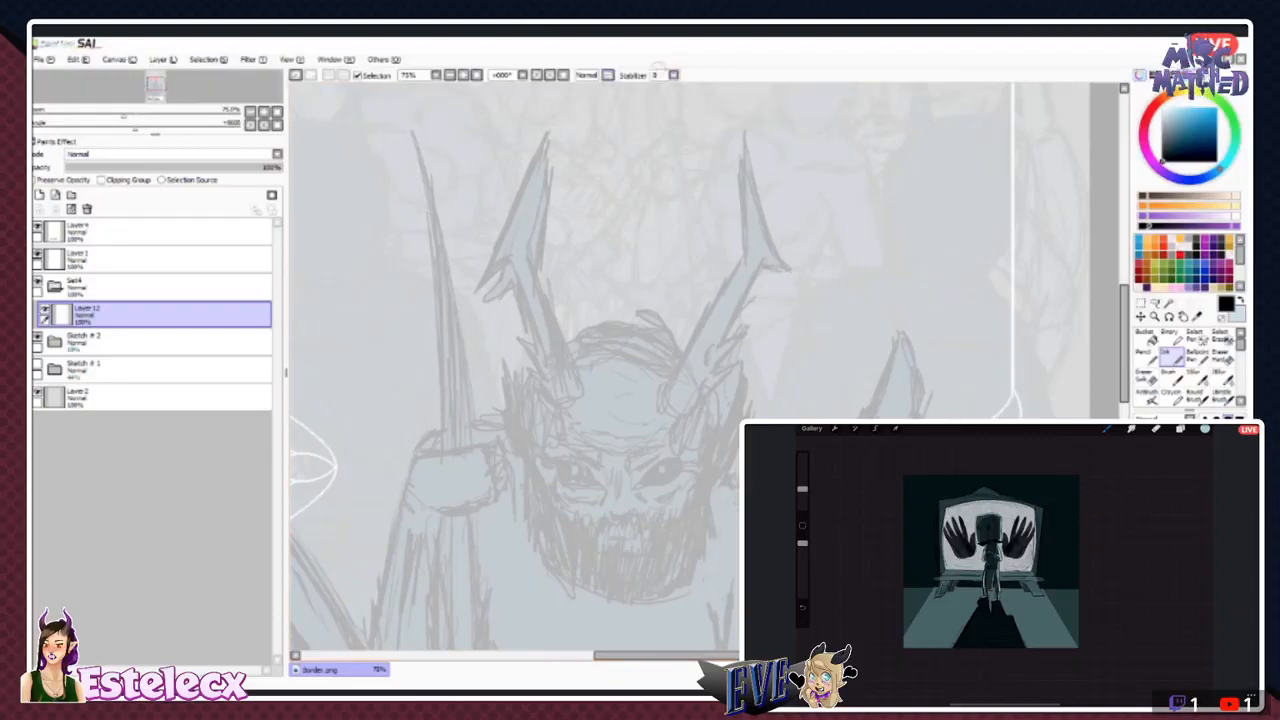
{"action": "left_click", "coordinate": [673, 75]}
{"action": "left_click", "coordinate": [664, 247]}
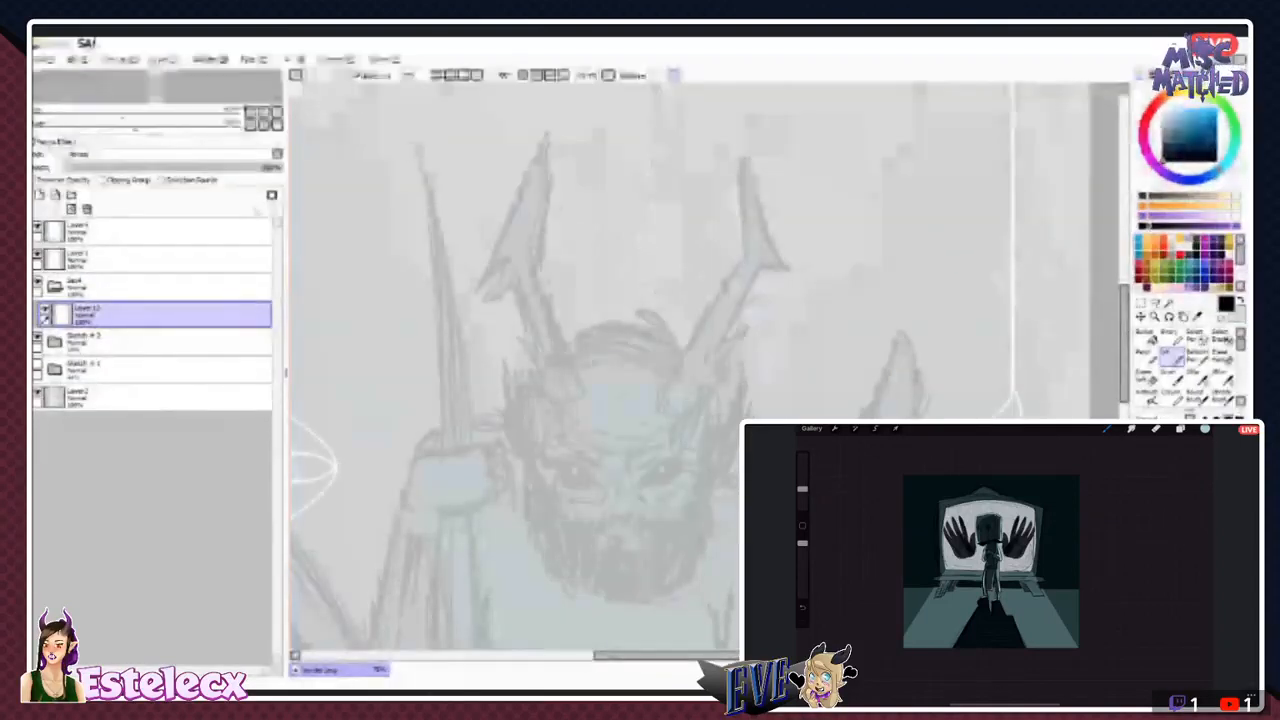
- Try short ink strokes along the bearded figure's horn and between the horns, and undo them
{"action": "left_click_drag", "start_coordinate": [745, 127], "coordinate": [741, 200]}
{"action": "key", "text": "ctrl+z"}
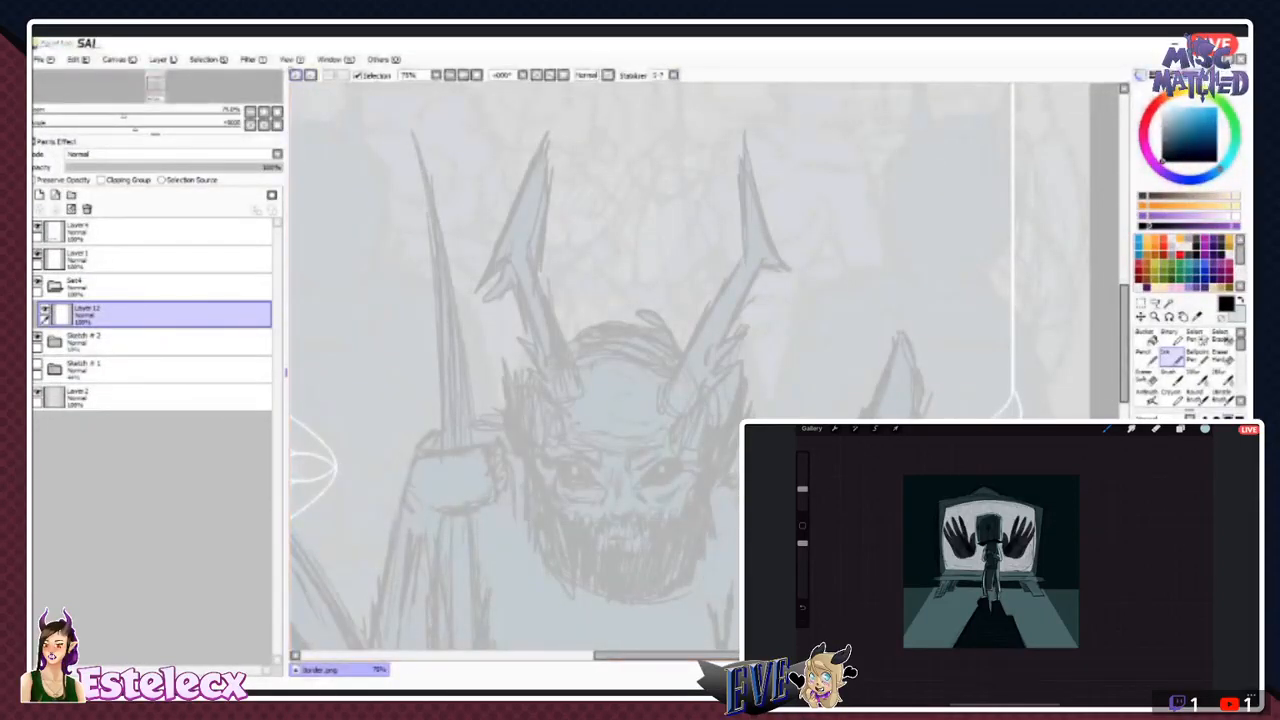
{"action": "mouse_move", "coordinate": [628, 218]}
{"action": "left_mouse_down"}
{"action": "mouse_move", "coordinate": [690, 294]}
{"action": "mouse_move", "coordinate": [664, 305]}
{"action": "left_mouse_up"}
{"action": "left_click_drag", "start_coordinate": [627, 245], "coordinate": [610, 320]}
{"action": "key", "text": "ctrl+z"}
{"action": "key", "text": "ctrl+z"}
{"action": "key", "text": "ctrl+z"}
{"action": "left_click", "coordinate": [45, 60]}
{"action": "left_click", "coordinate": [58, 141]}
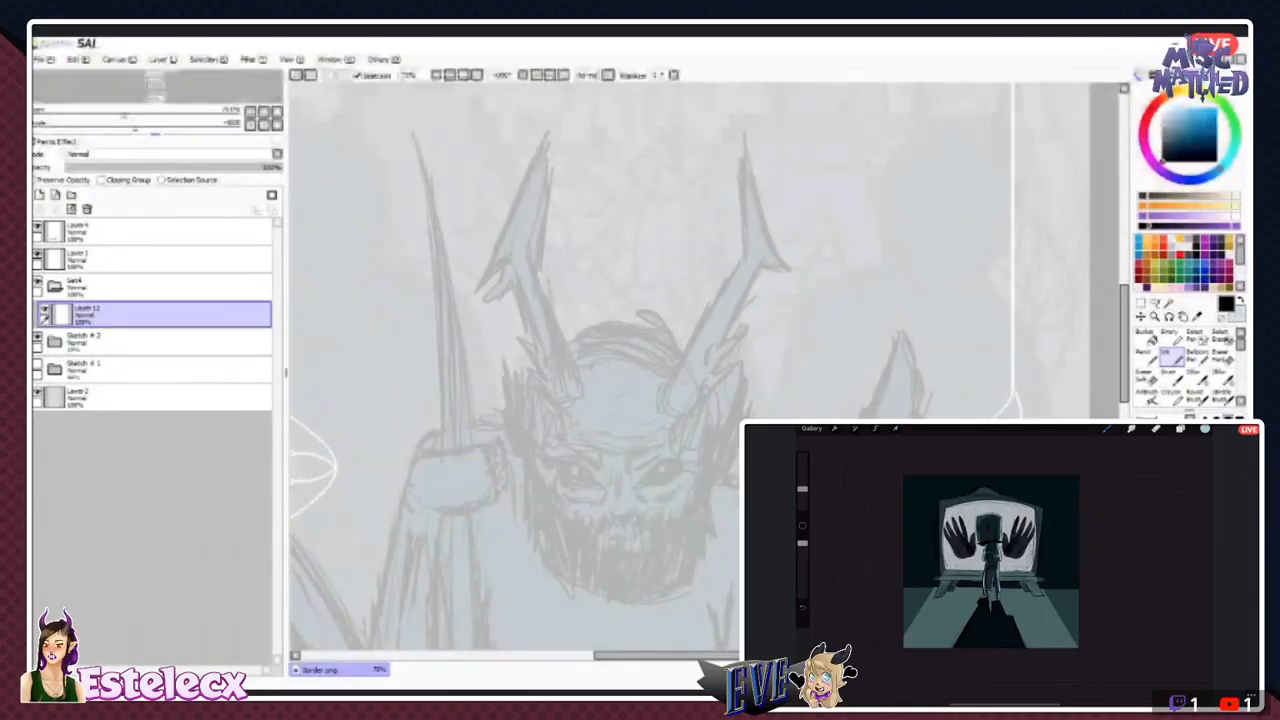
{"action": "left_click", "coordinate": [835, 428]}
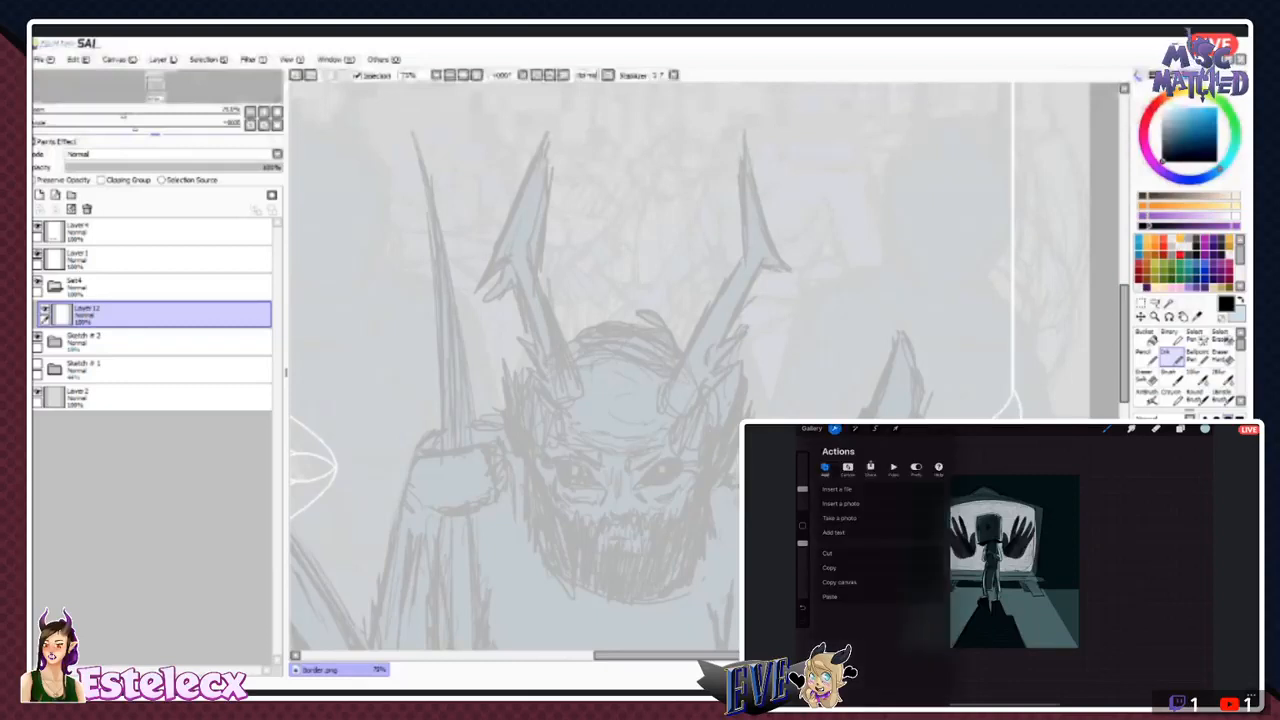
{"action": "left_click", "coordinate": [893, 468]}
{"action": "left_click", "coordinate": [855, 489]}
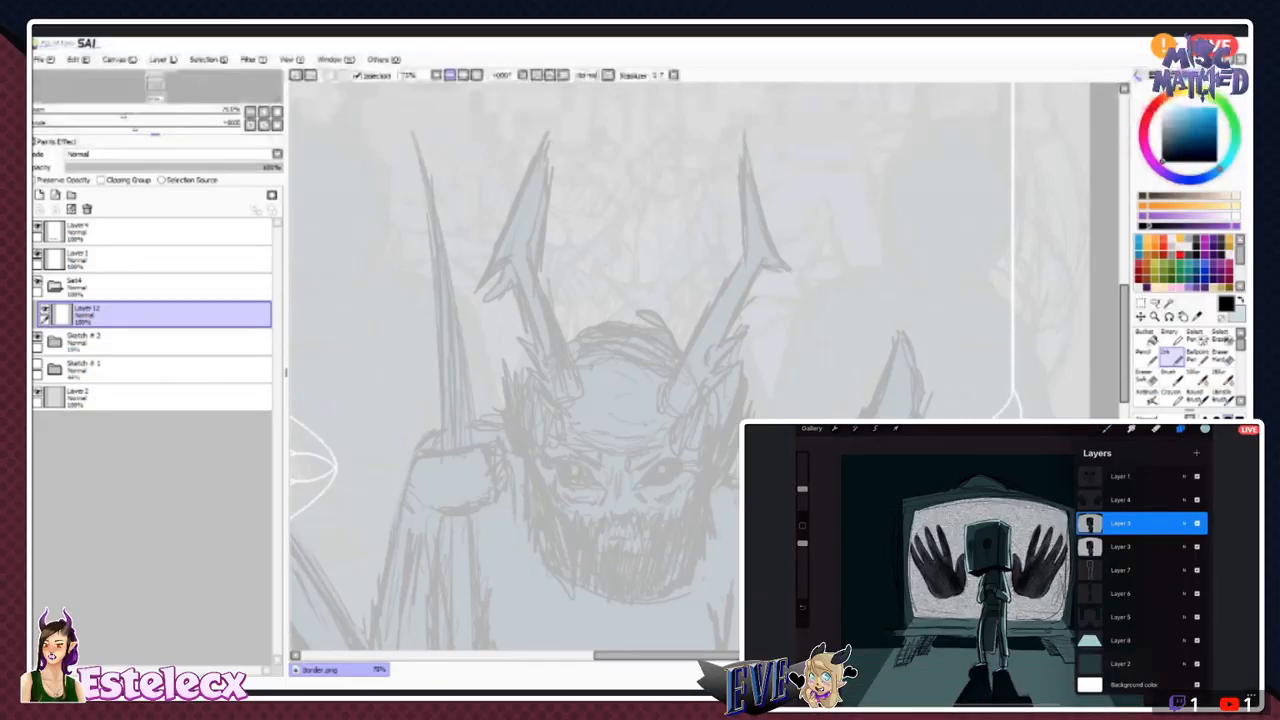
- Try zigzag ink scribbles over the upper part of the whole card and undo them
{"action": "key", "text": "Page_Down"}
{"action": "key", "text": "Page_Down"}
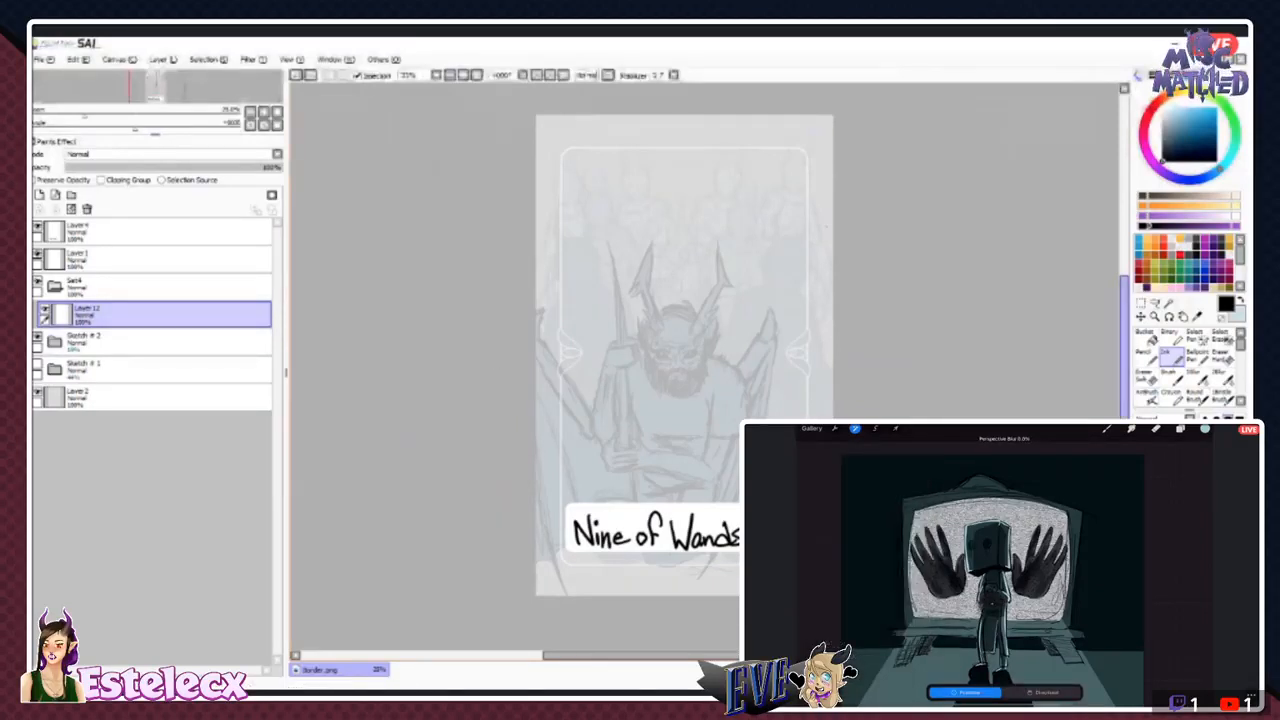
{"action": "mouse_move", "coordinate": [601, 212]}
{"action": "left_mouse_down"}
{"action": "mouse_move", "coordinate": [611, 326]}
{"action": "mouse_move", "coordinate": [599, 455]}
{"action": "mouse_move", "coordinate": [627, 226]}
{"action": "mouse_move", "coordinate": [641, 278]}
{"action": "mouse_move", "coordinate": [643, 450]}
{"action": "mouse_move", "coordinate": [645, 205]}
{"action": "mouse_move", "coordinate": [677, 452]}
{"action": "mouse_move", "coordinate": [680, 224]}
{"action": "mouse_move", "coordinate": [722, 432]}
{"action": "mouse_move", "coordinate": [702, 196]}
{"action": "mouse_move", "coordinate": [757, 402]}
{"action": "mouse_move", "coordinate": [722, 200]}
{"action": "mouse_move", "coordinate": [777, 415]}
{"action": "mouse_move", "coordinate": [762, 370]}
{"action": "left_mouse_up"}
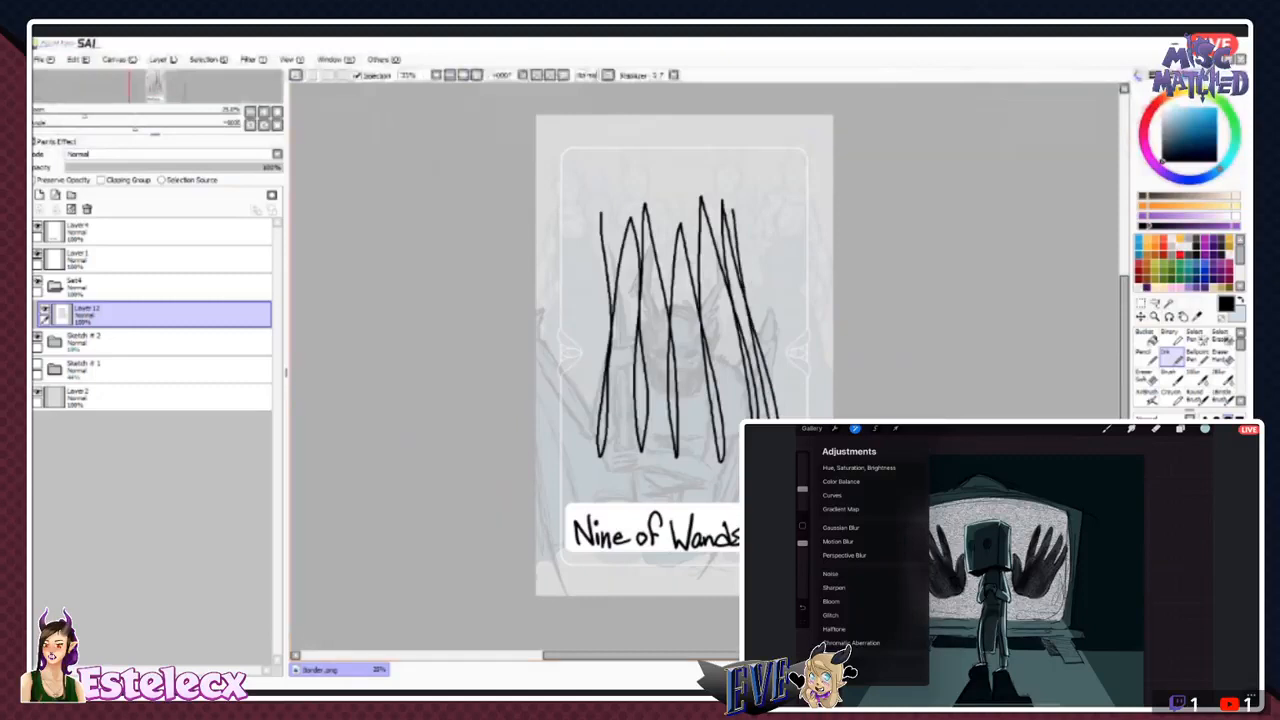
{"action": "left_click", "coordinate": [296, 75]}
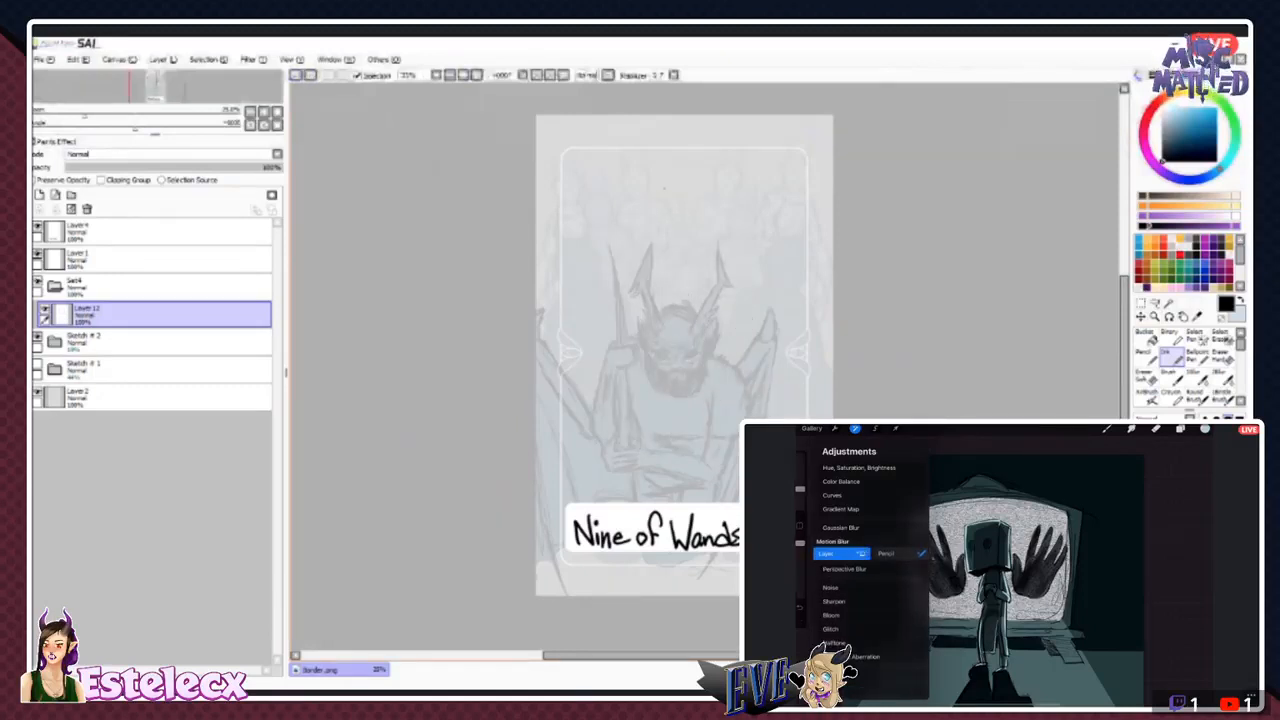
{"action": "mouse_move", "coordinate": [644, 210]}
{"action": "left_mouse_down"}
{"action": "mouse_move", "coordinate": [668, 213]}
{"action": "mouse_move", "coordinate": [608, 234]}
{"action": "mouse_move", "coordinate": [600, 224]}
{"action": "left_mouse_up"}
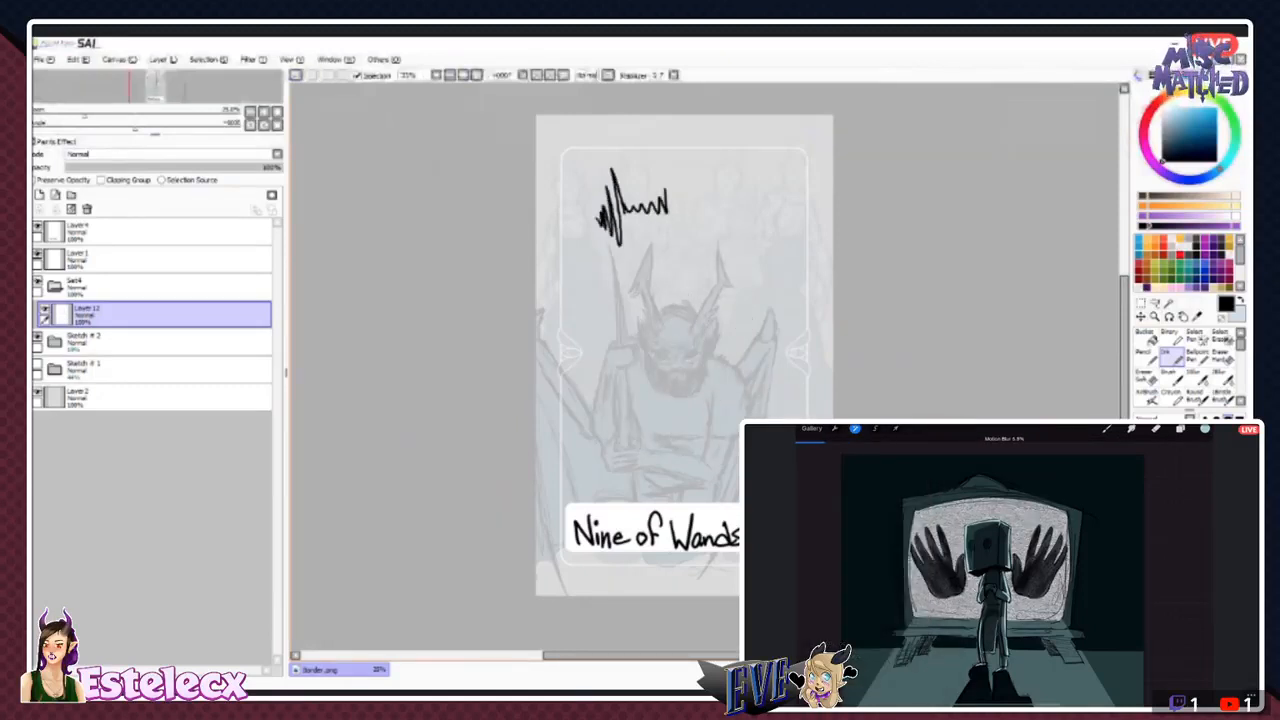
{"action": "key", "text": "ctrl+z"}
- Save the card under the name Nine of Wands, first as a PNG and again as a SAI file
{"action": "left_click", "coordinate": [45, 60]}
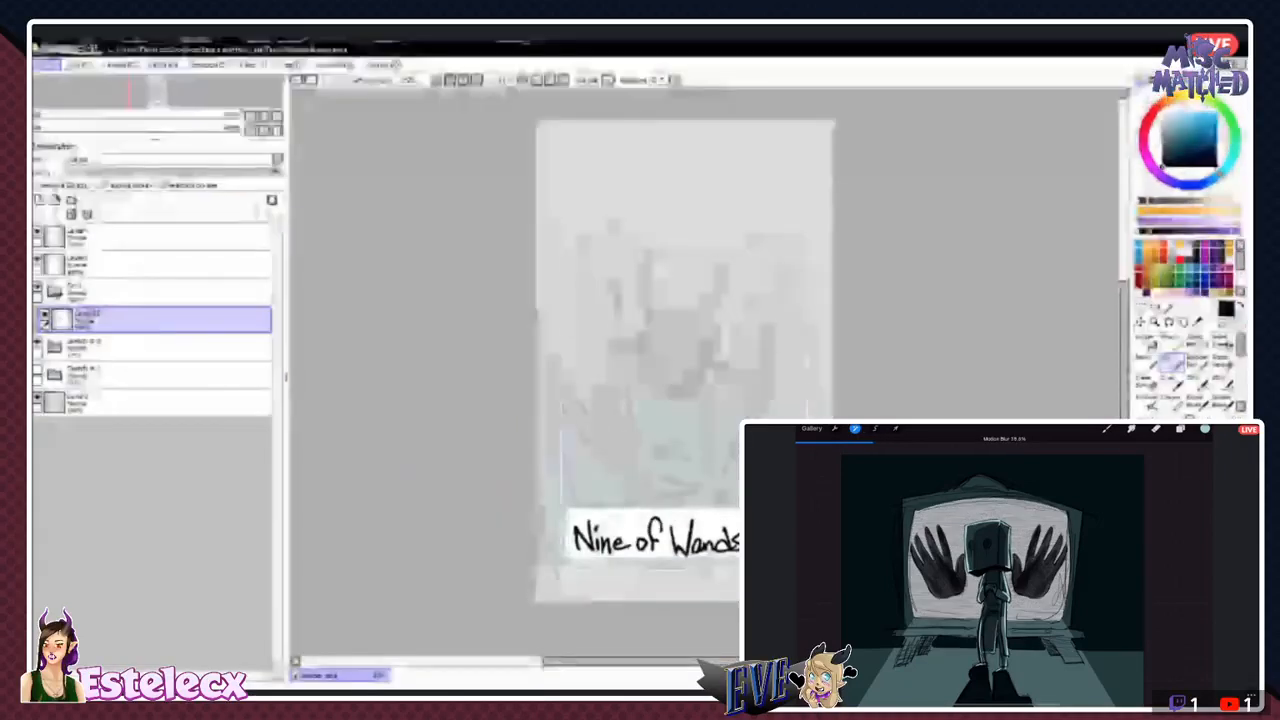
{"action": "left_click", "coordinate": [64, 161]}
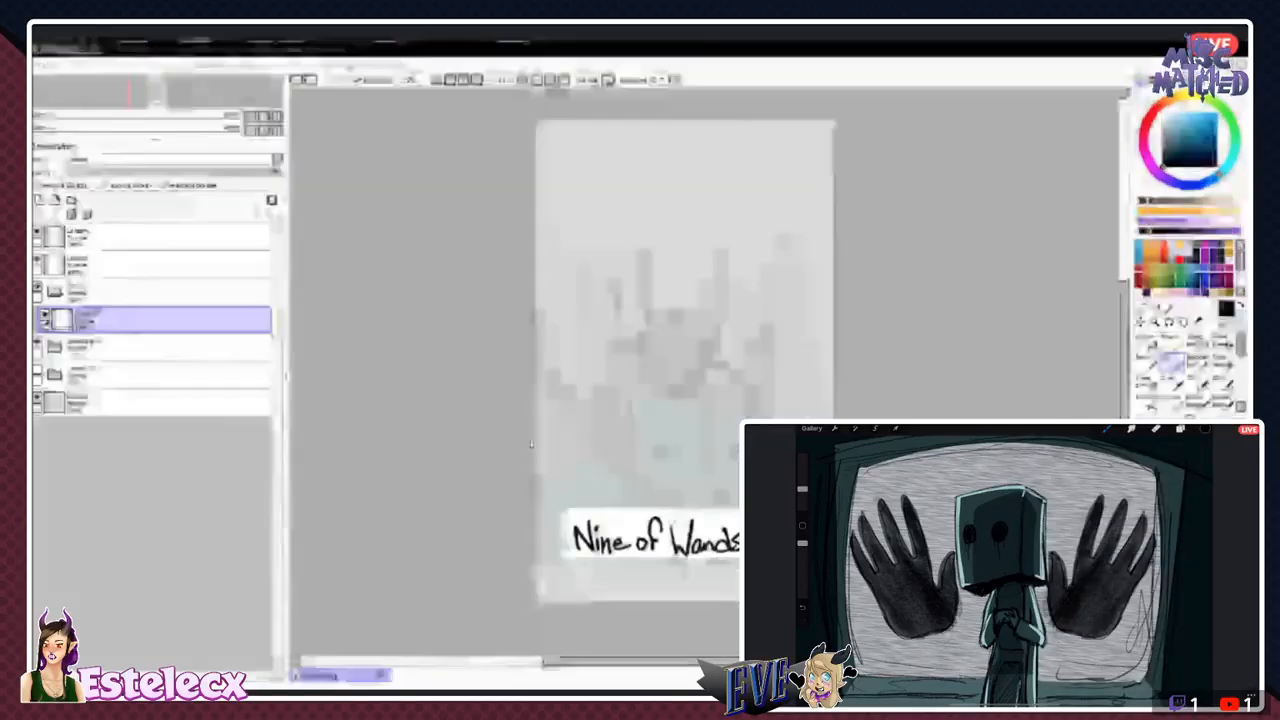
{"action": "left_click", "coordinate": [671, 208]}
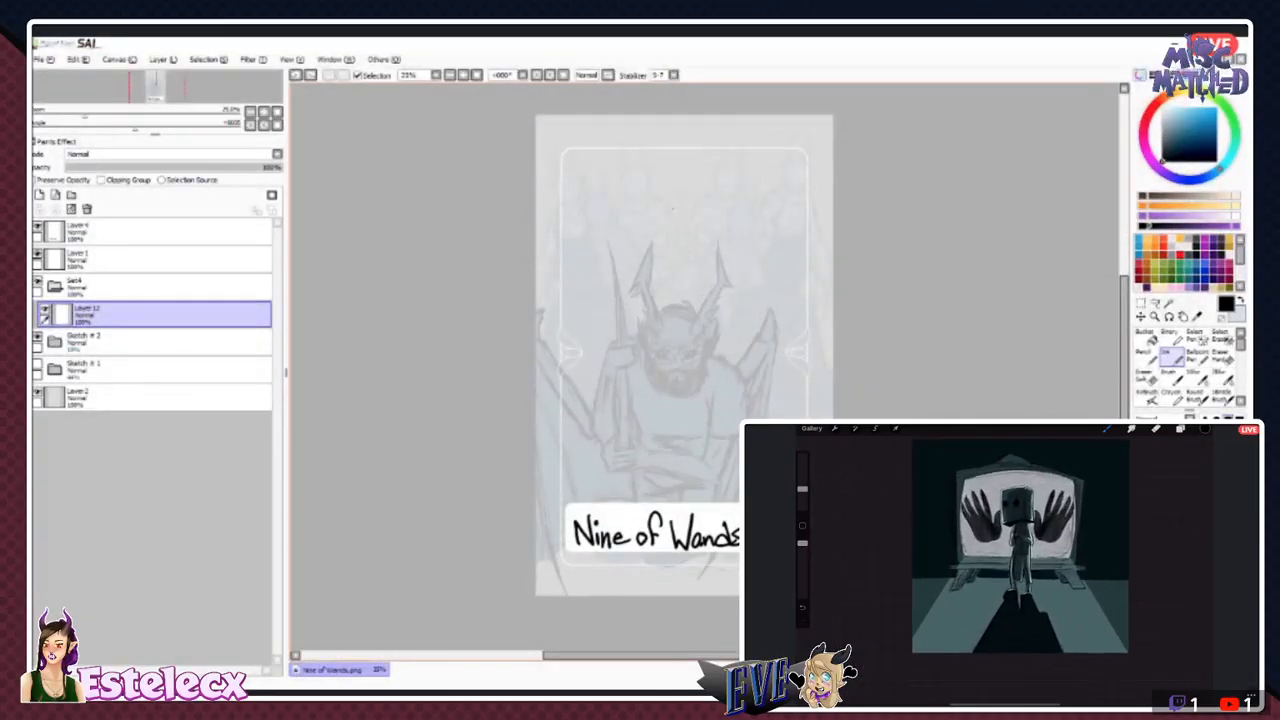
{"action": "left_click", "coordinate": [45, 60]}
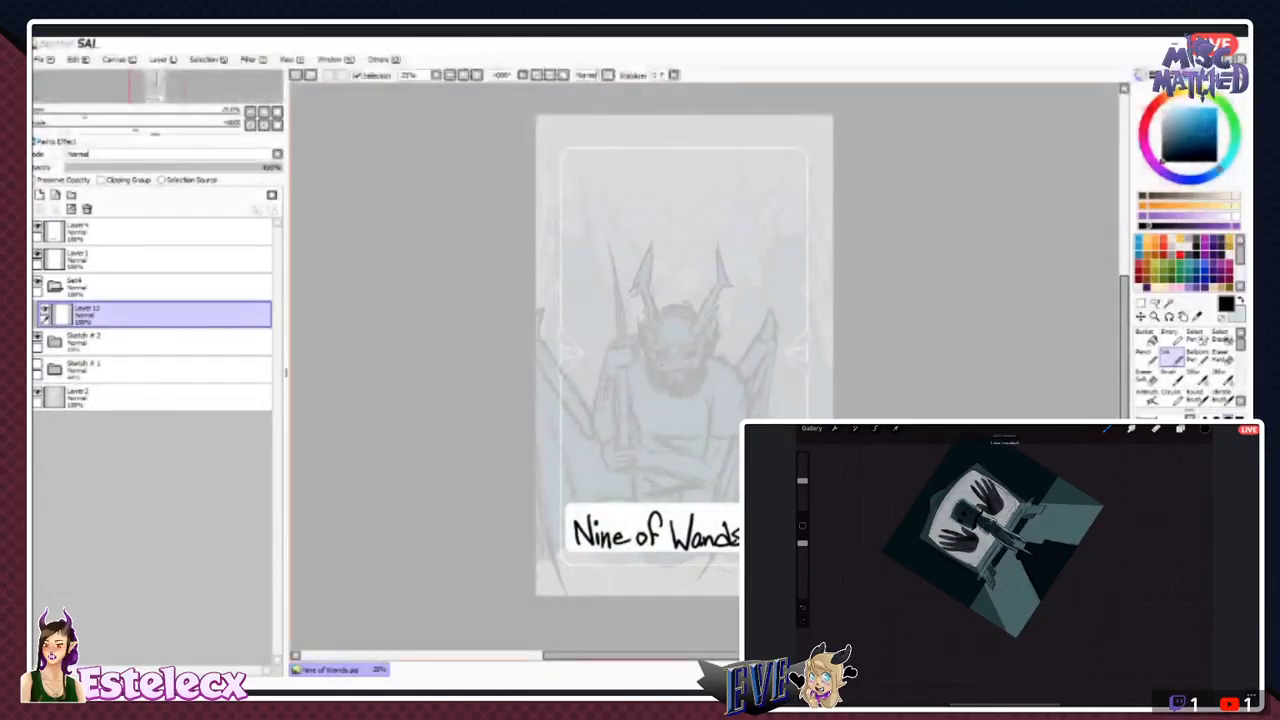
- Test the new folder's and its layer's visibility, try a curved ink stroke above the staff, and undo it
{"action": "left_click", "coordinate": [55, 286]}
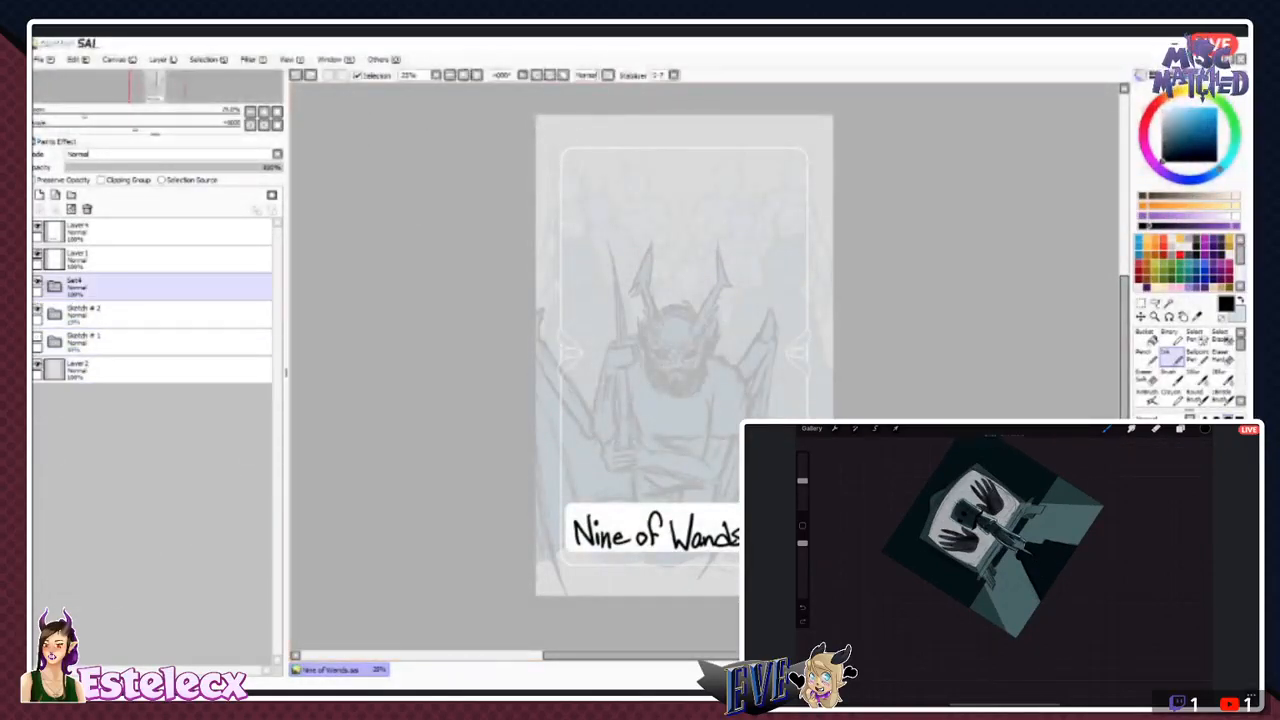
{"action": "left_click", "coordinate": [37, 282]}
{"action": "left_click", "coordinate": [37, 282]}
{"action": "left_click", "coordinate": [55, 286]}
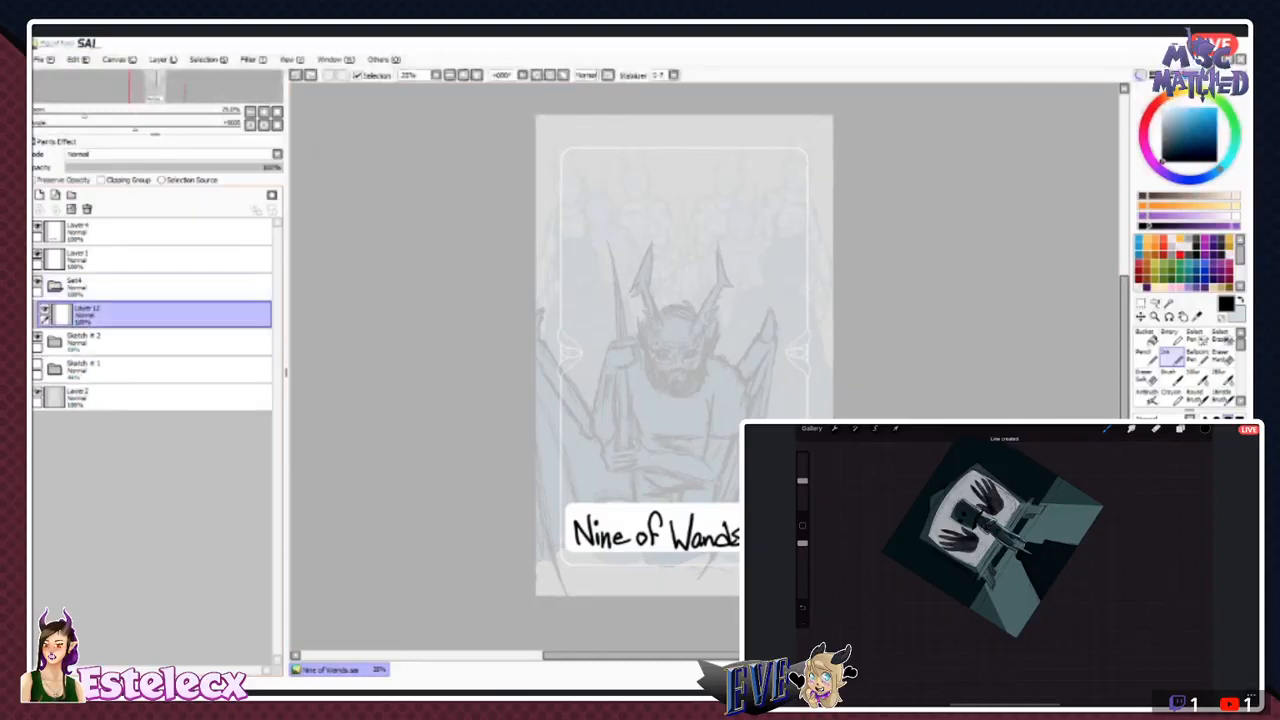
{"action": "left_click", "coordinate": [44, 309]}
{"action": "left_click", "coordinate": [44, 309]}
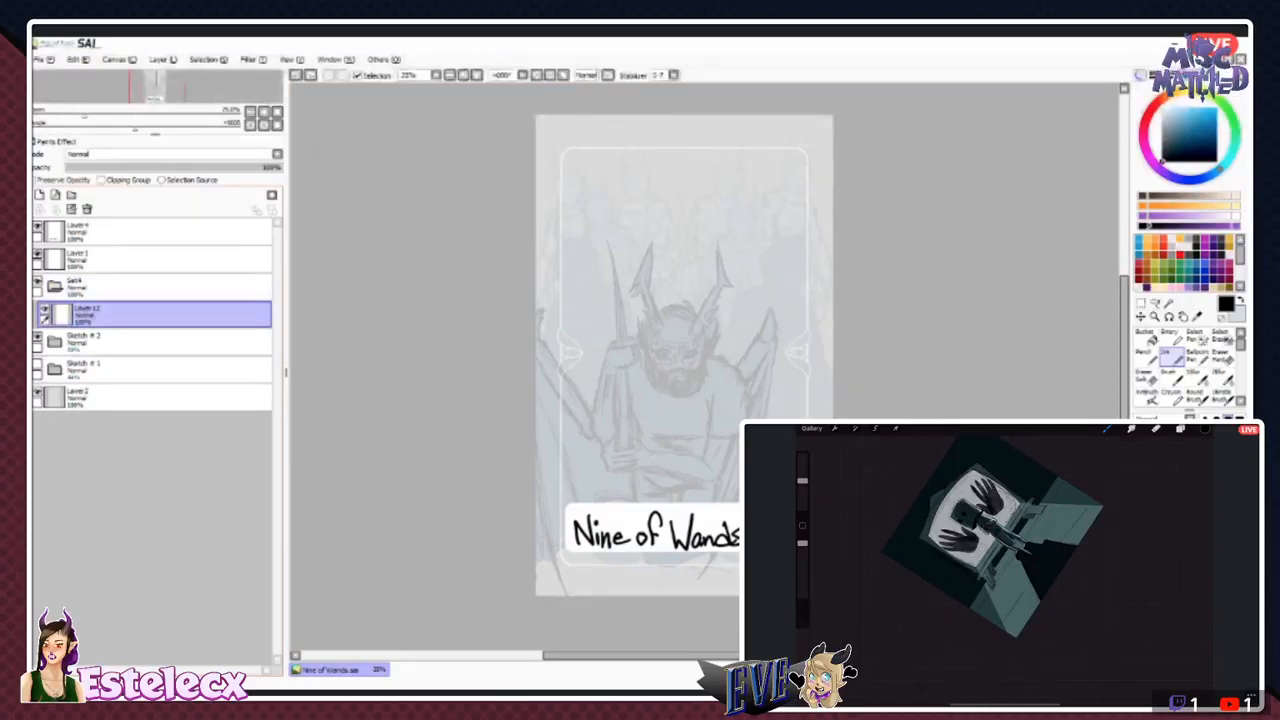
{"action": "left_click_drag", "start_coordinate": [622, 243], "coordinate": [598, 278]}
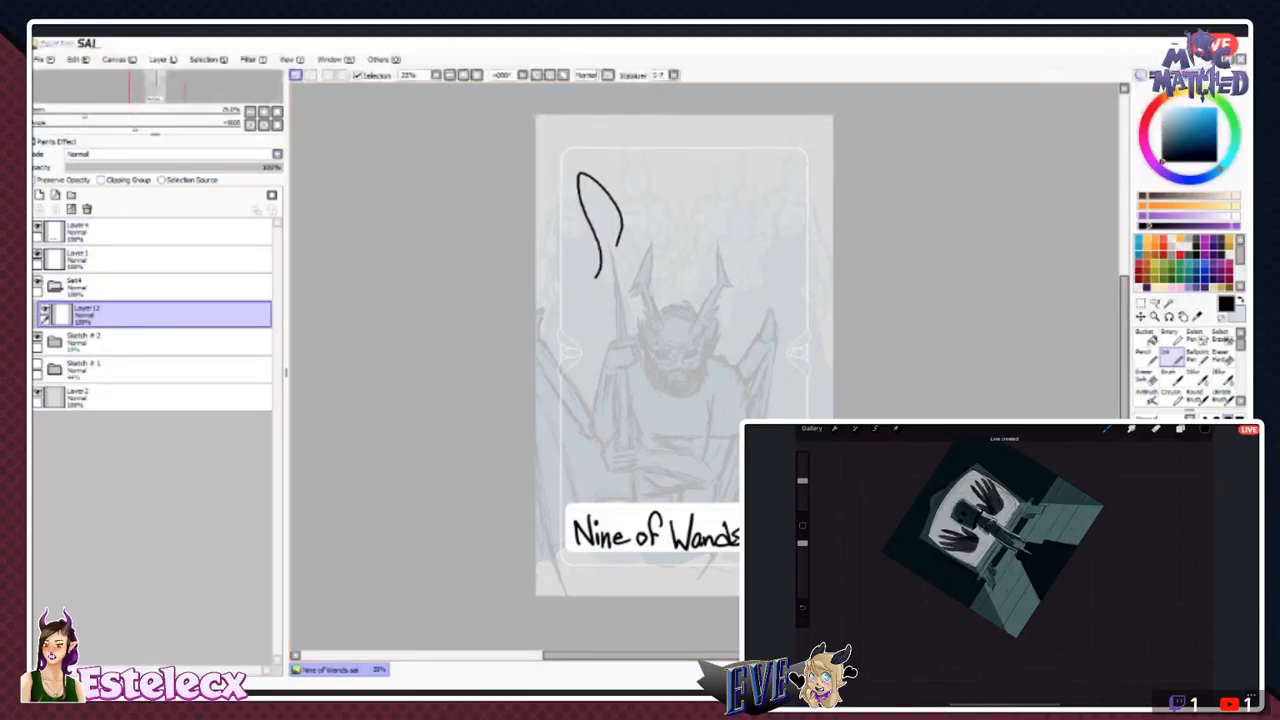
{"action": "key", "text": "ctrl+z"}
{"action": "key", "text": "ctrl+z"}
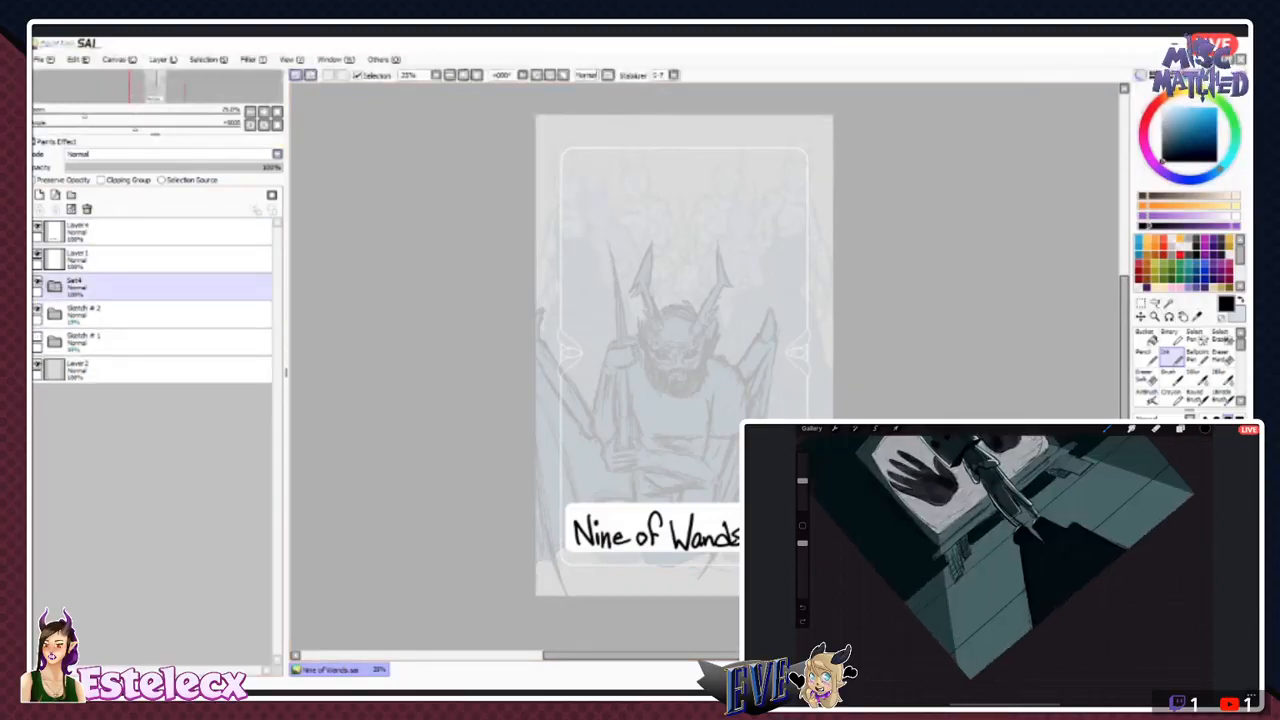
- Give the new folder above Sketch # 2 its own numbered sketch name and switch to the eraser
{"action": "left_click", "coordinate": [150, 314]}
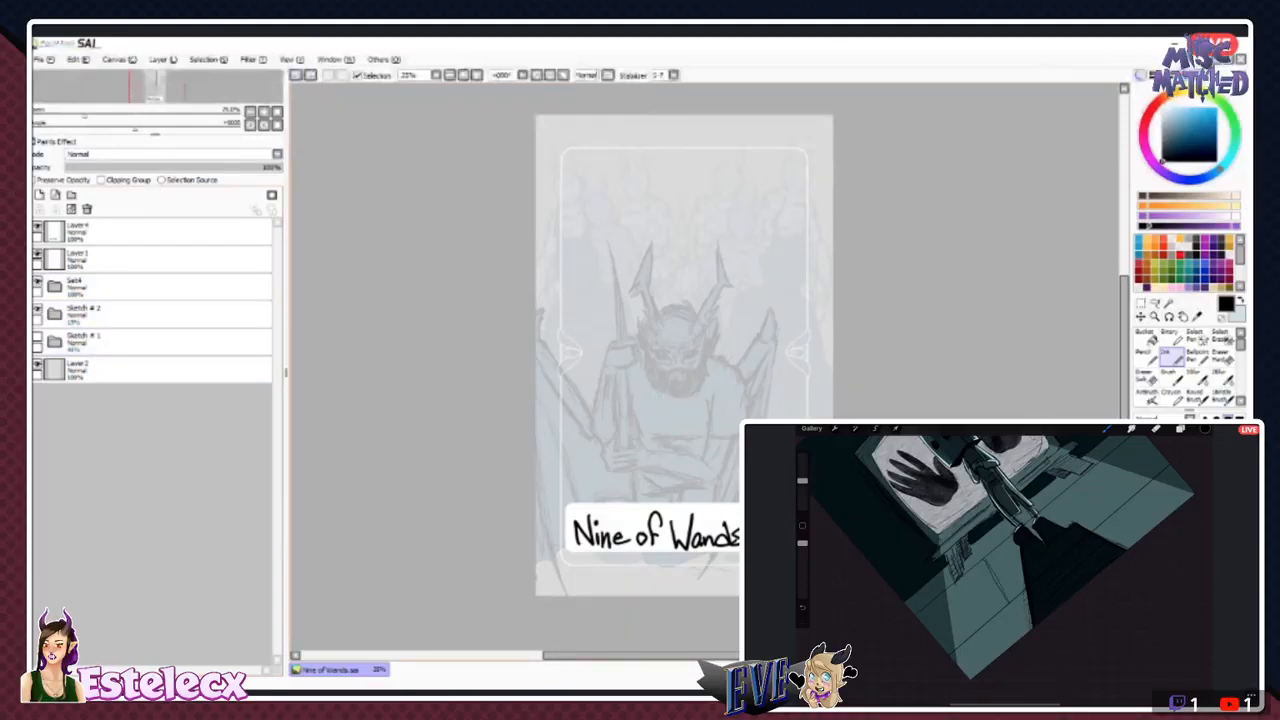
{"action": "left_click", "coordinate": [150, 287]}
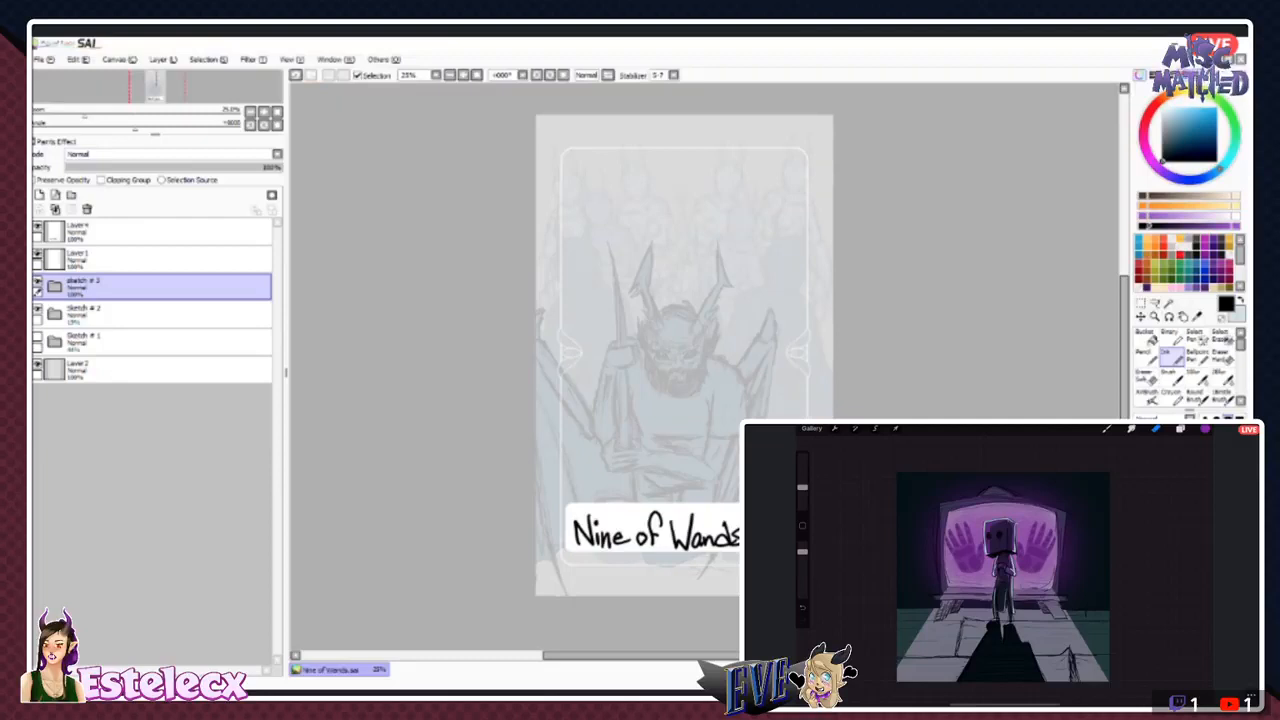
{"action": "left_click", "coordinate": [1197, 396]}
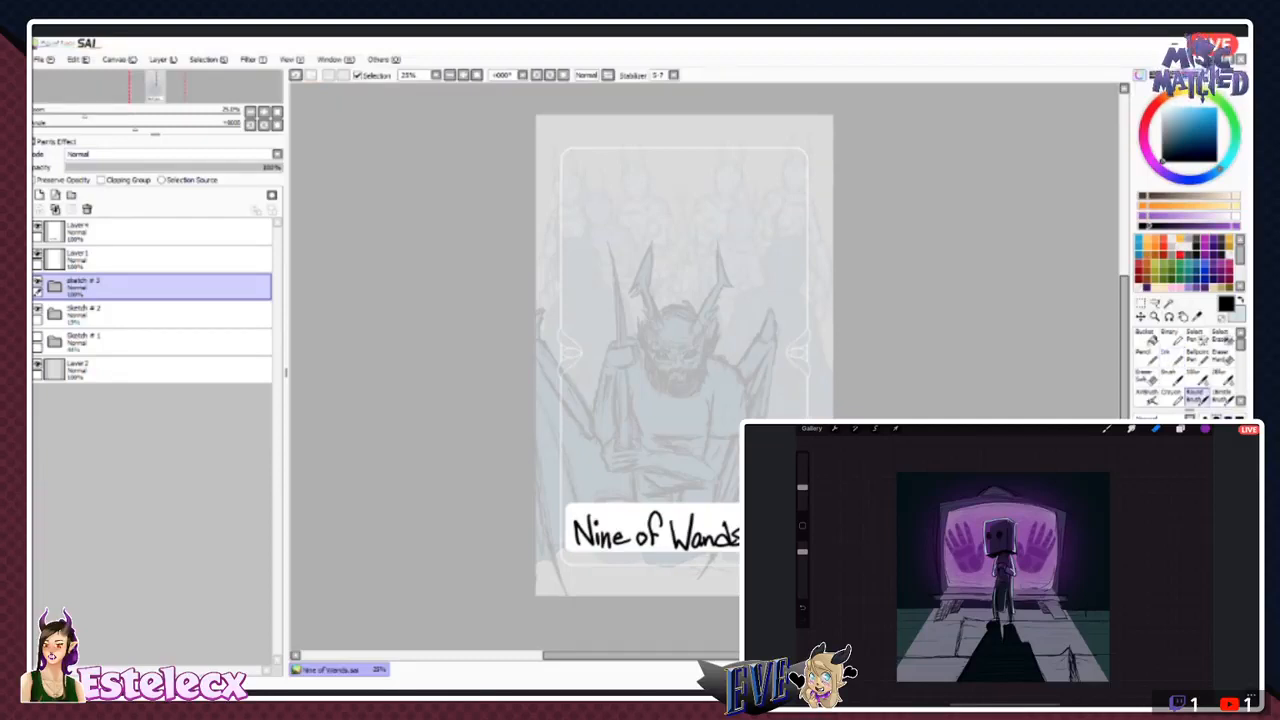
{"action": "key", "text": "e"}
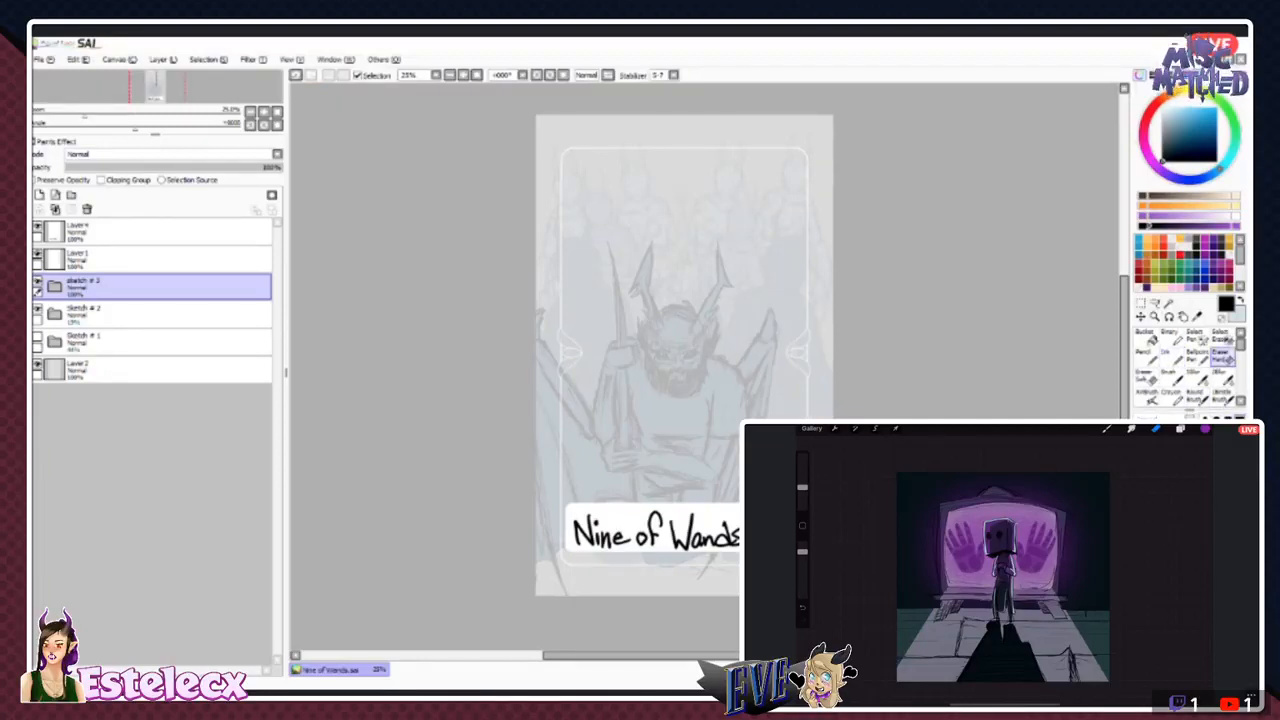